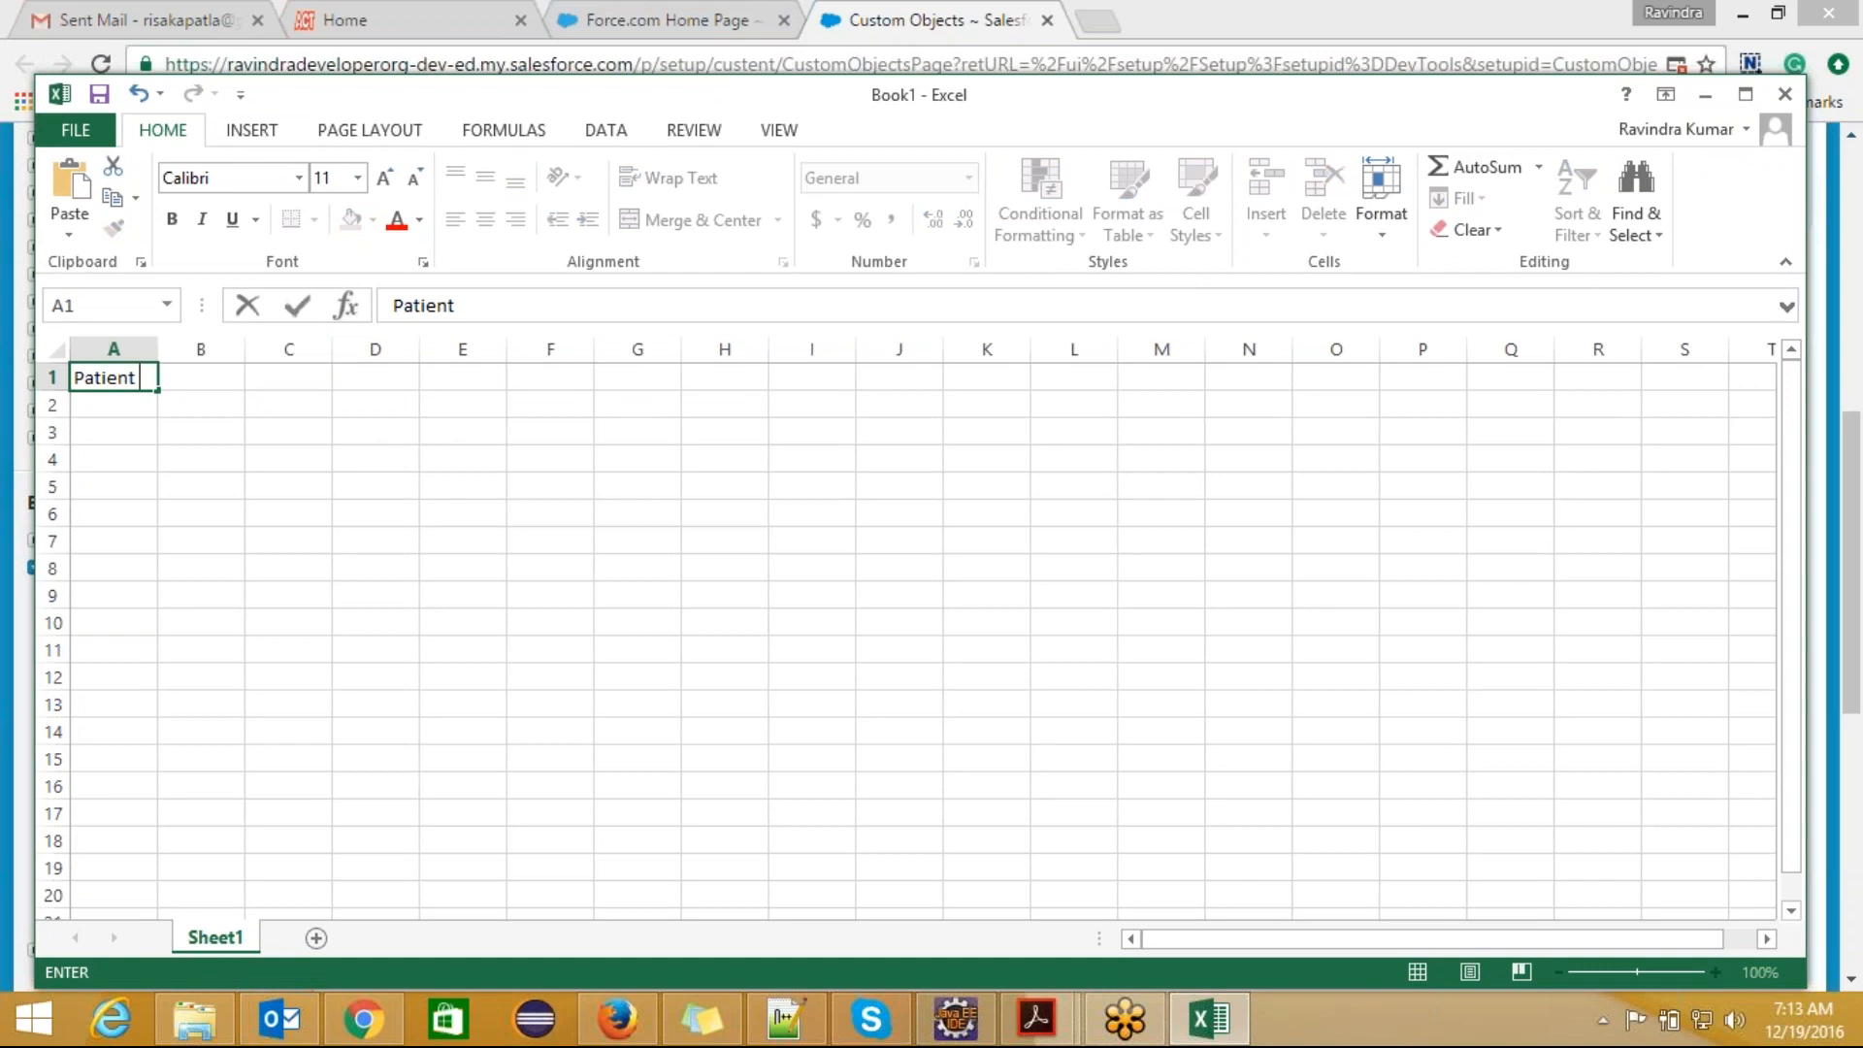
Step: Enter the Patient title and merge and center it across cells A1 and B1
key(Return)
drag(133, 384, 208, 375)
click(699, 225)
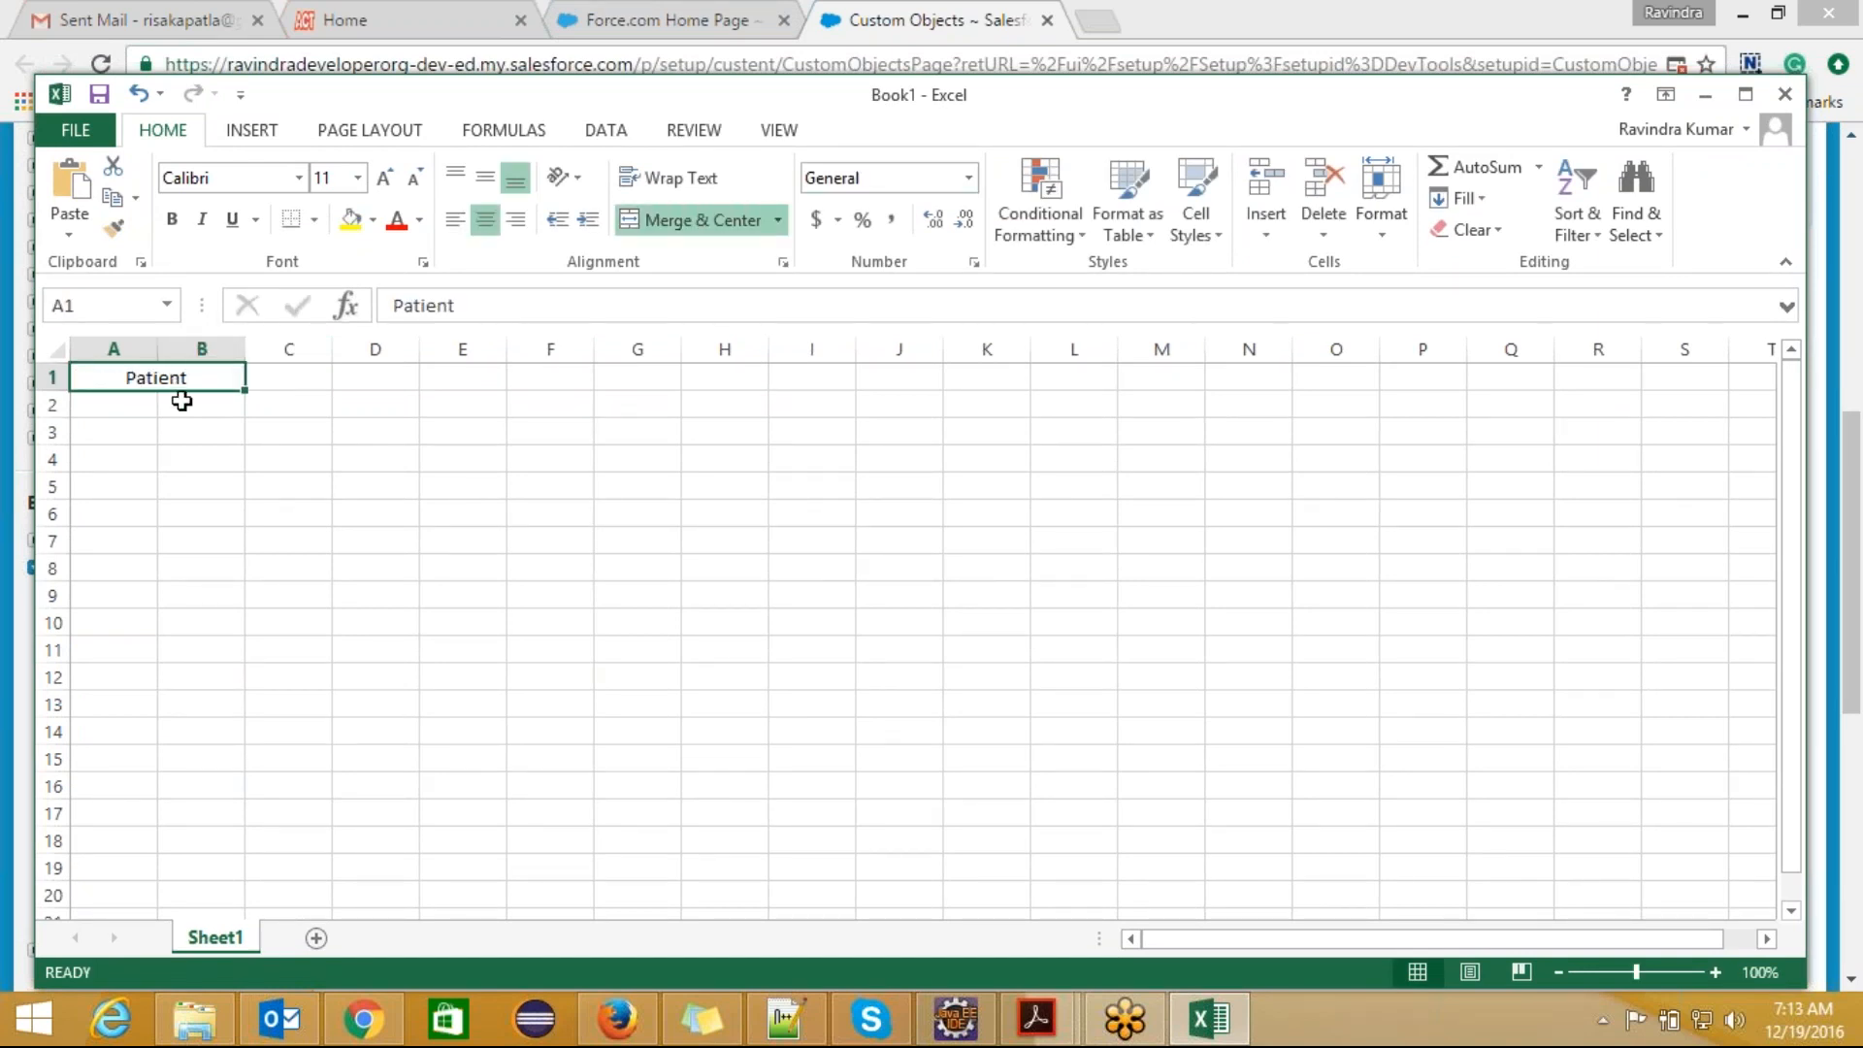
Step: Add the column headings "field" in A2 and "datatype" in B2 below the Patient title
click(141, 407)
text(field)
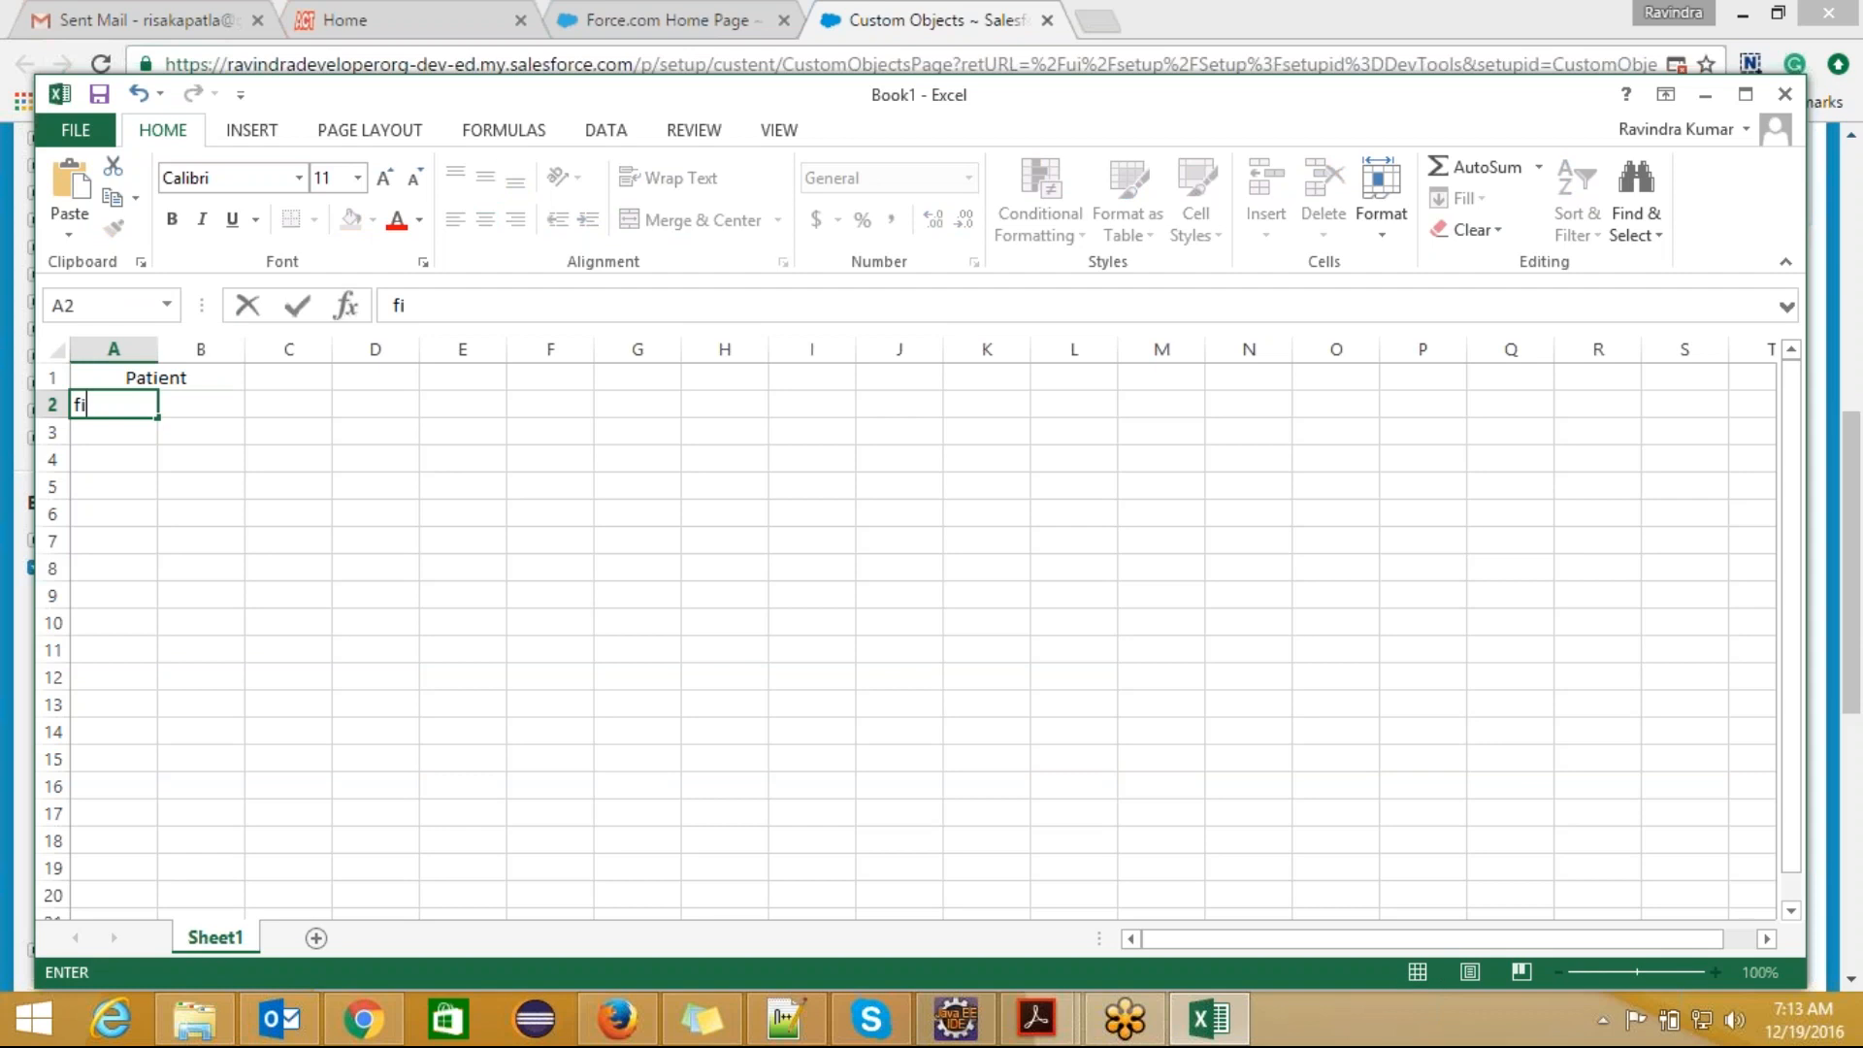
click(199, 412)
text(datatype)
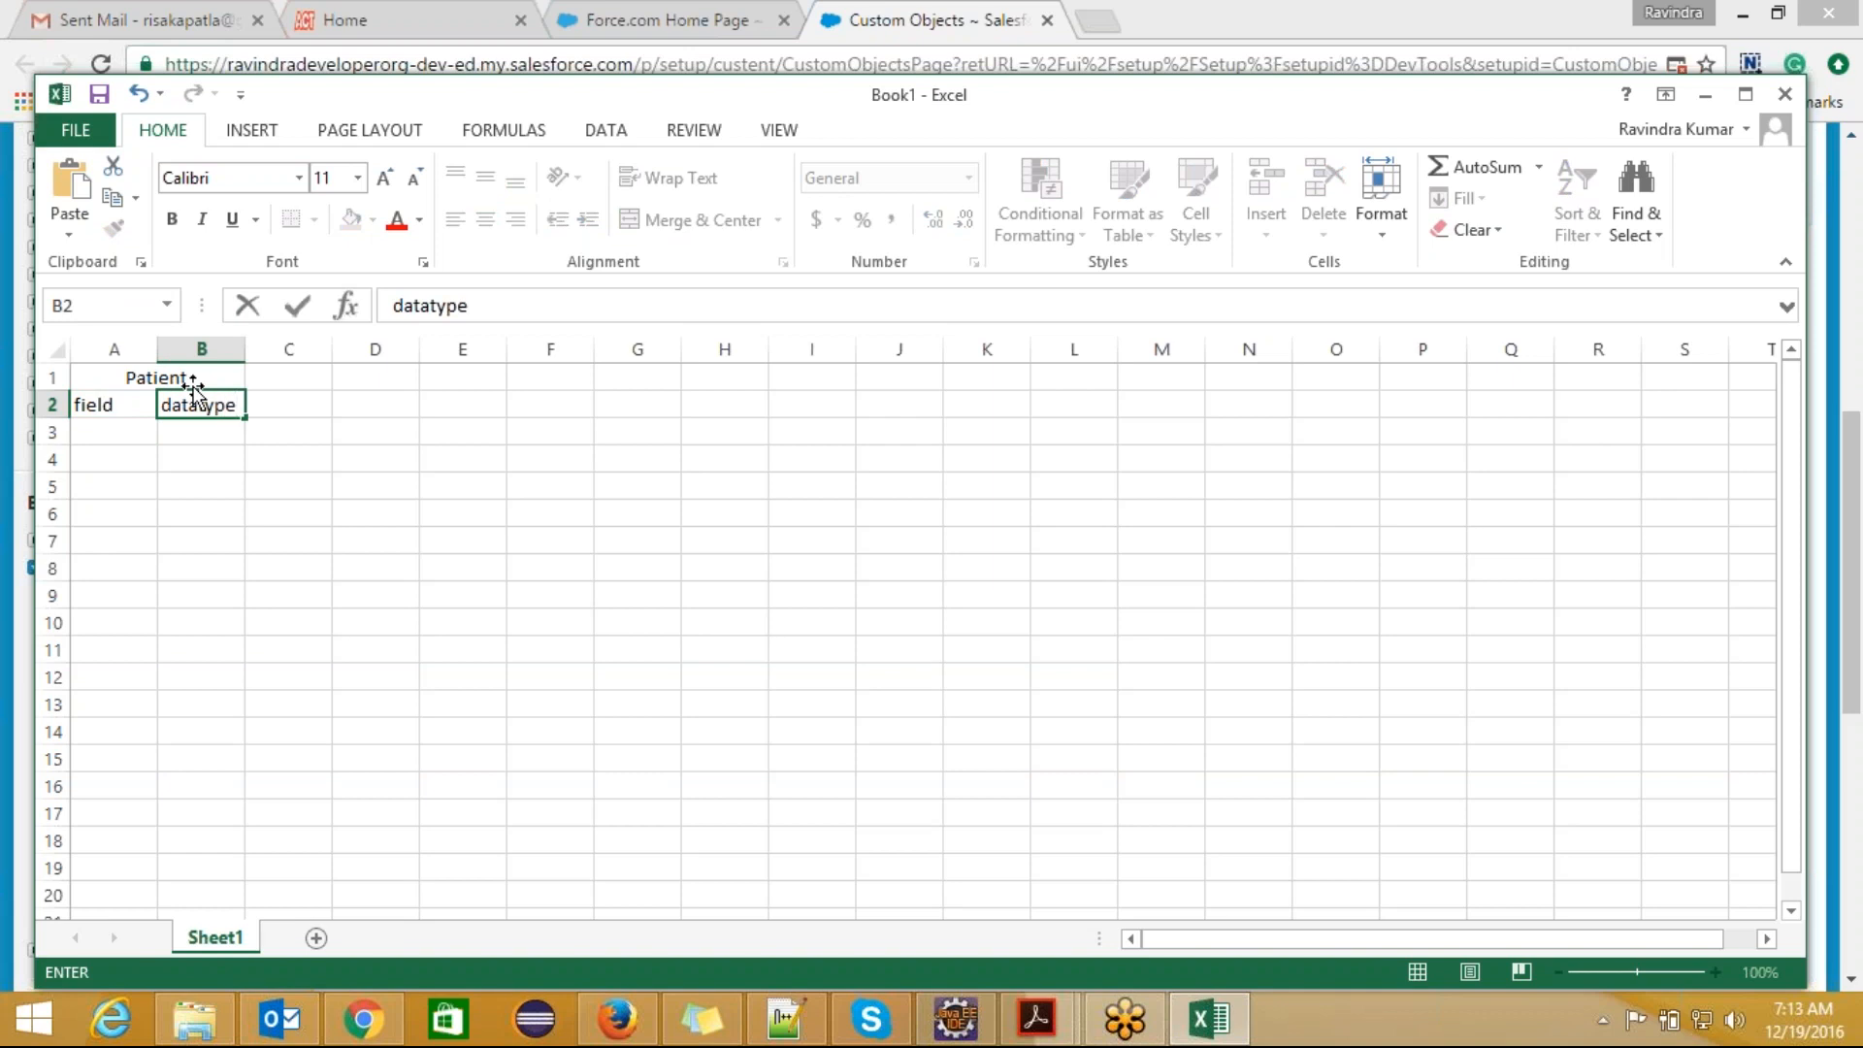
Step: Fill row 3 with the field "Name" and the data type "Text"
click(134, 428)
text(Name)
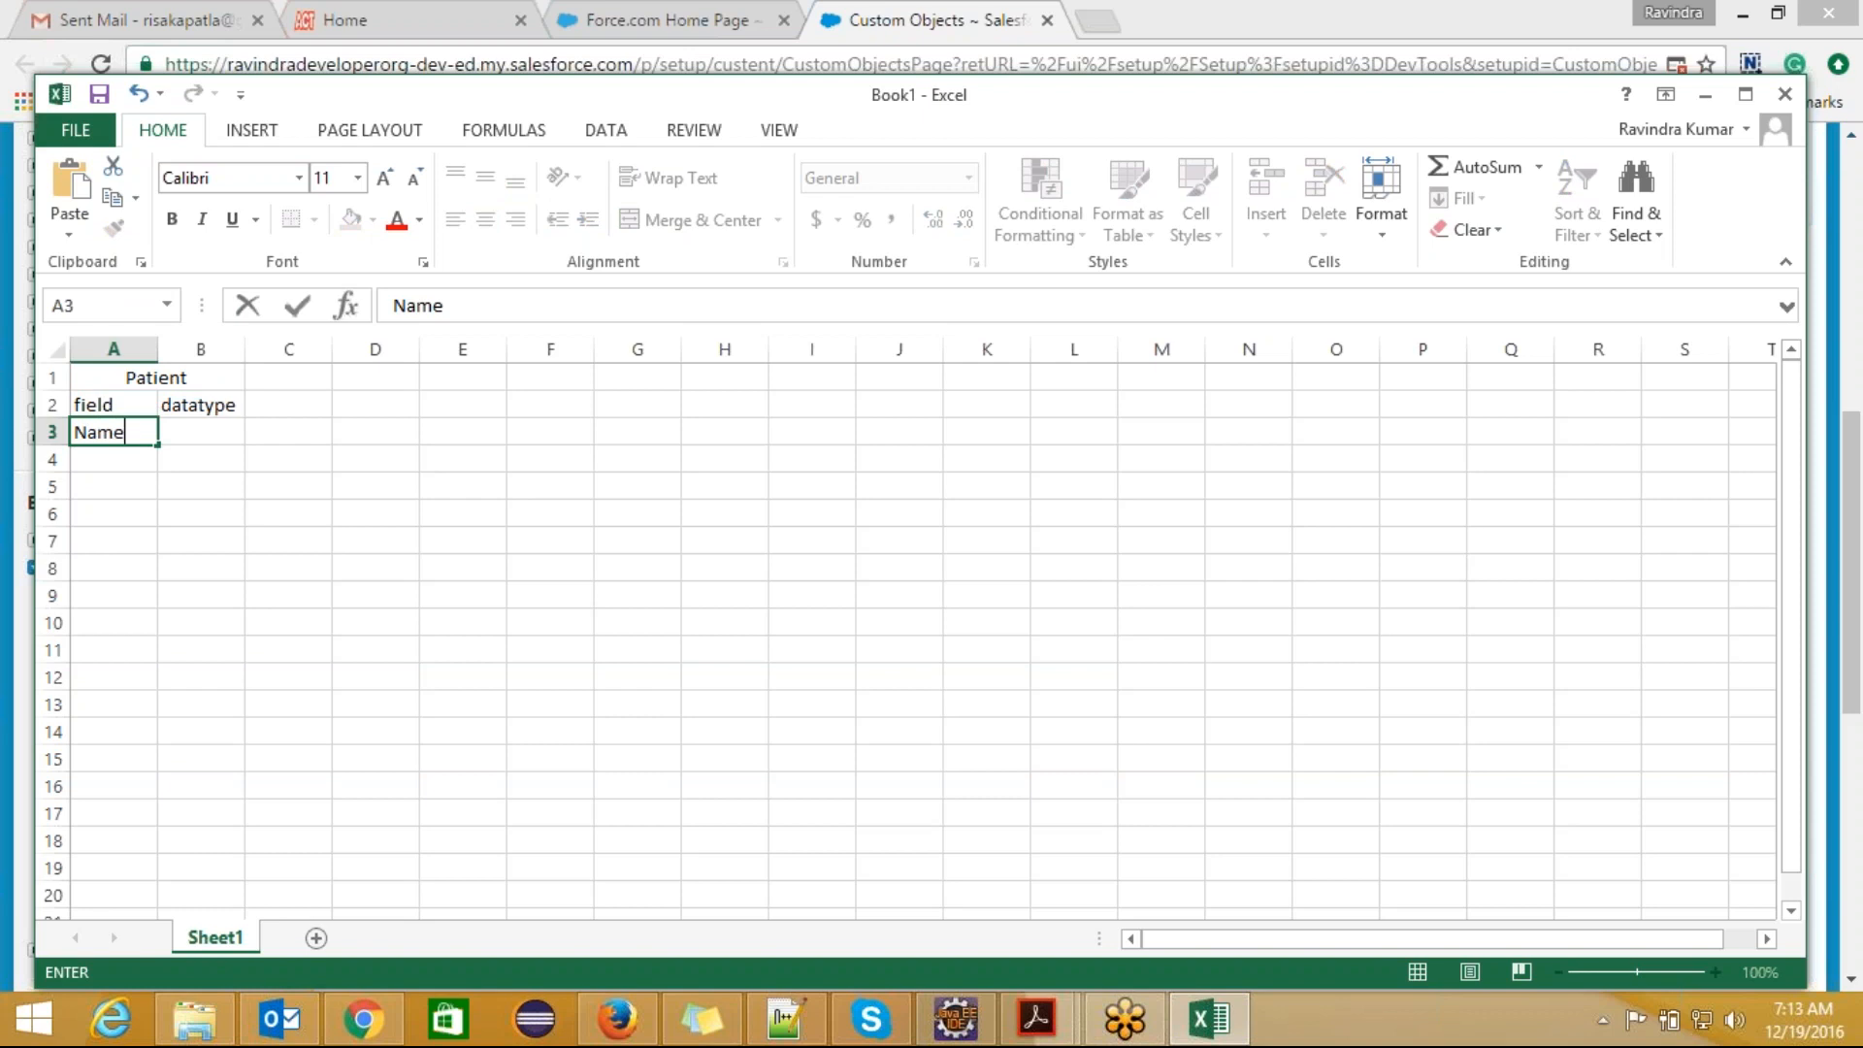
key(Tab)
text(Text)
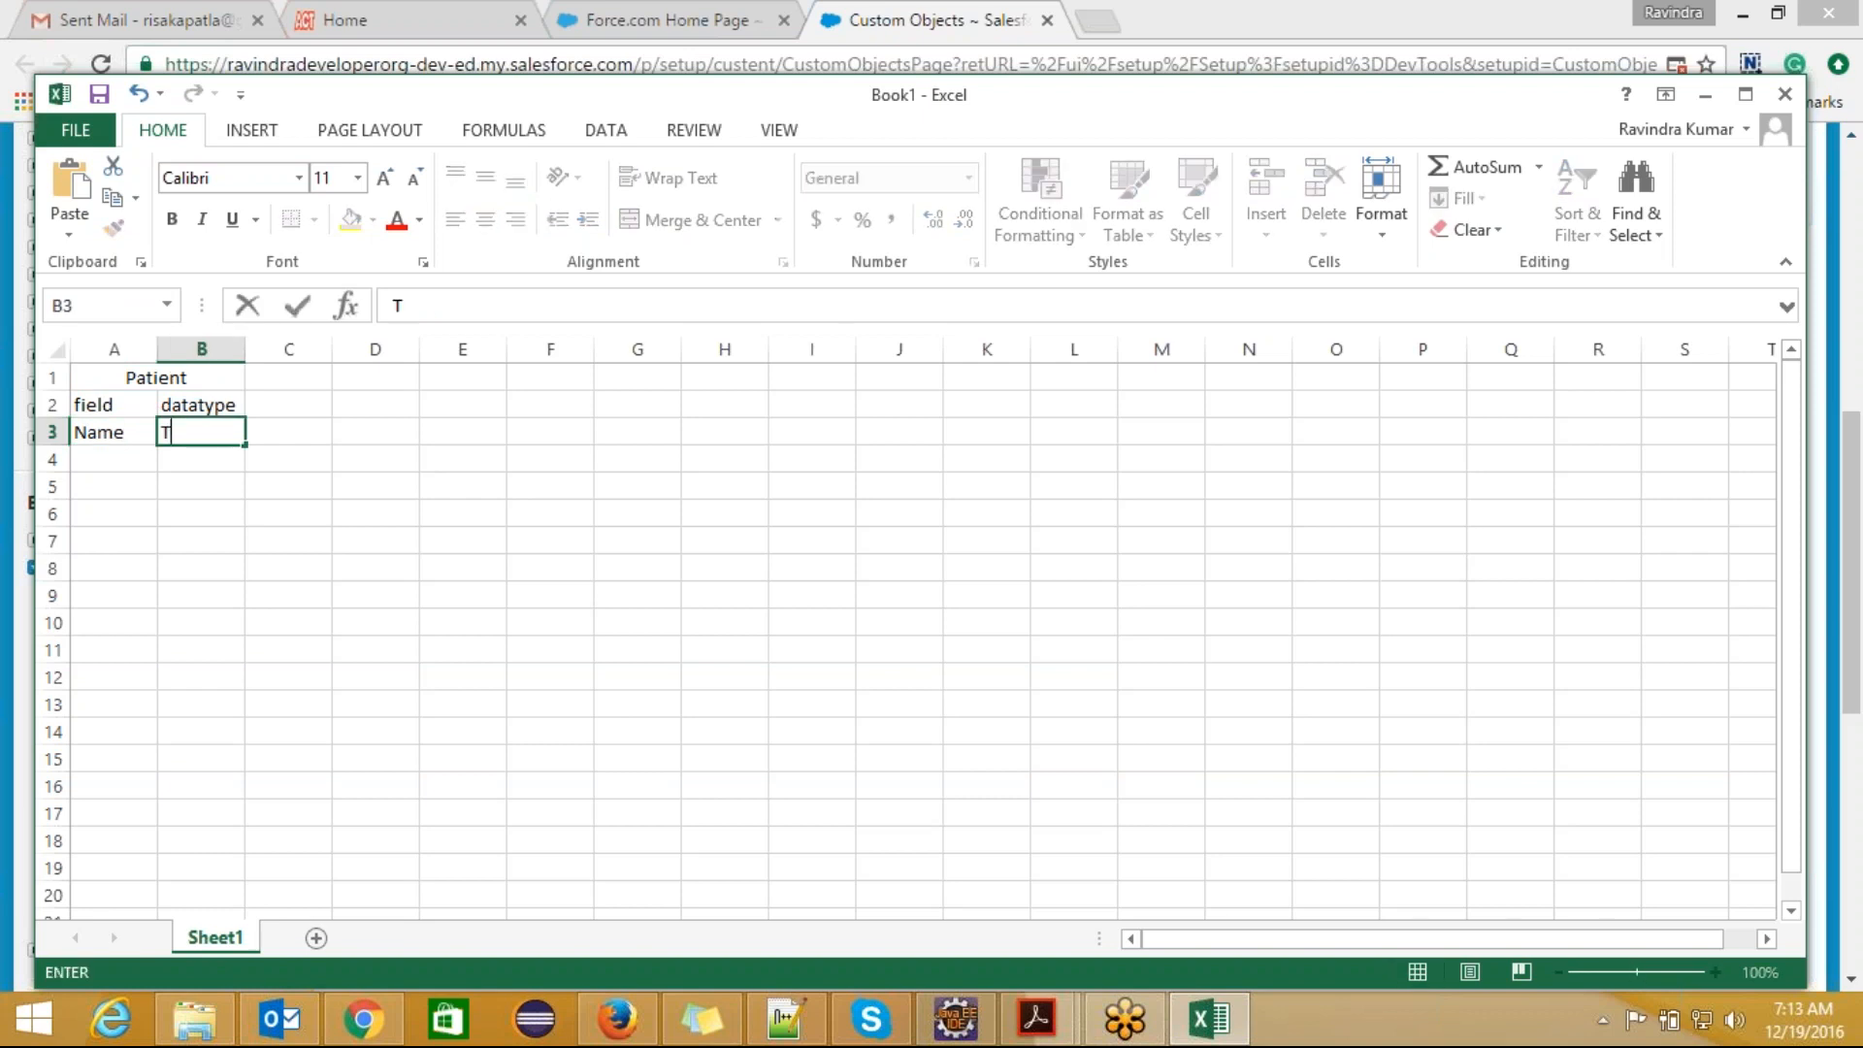
Step: Fill row 4 with the field "Reason" and the data type "picklist"
click(113, 458)
text(Reason)
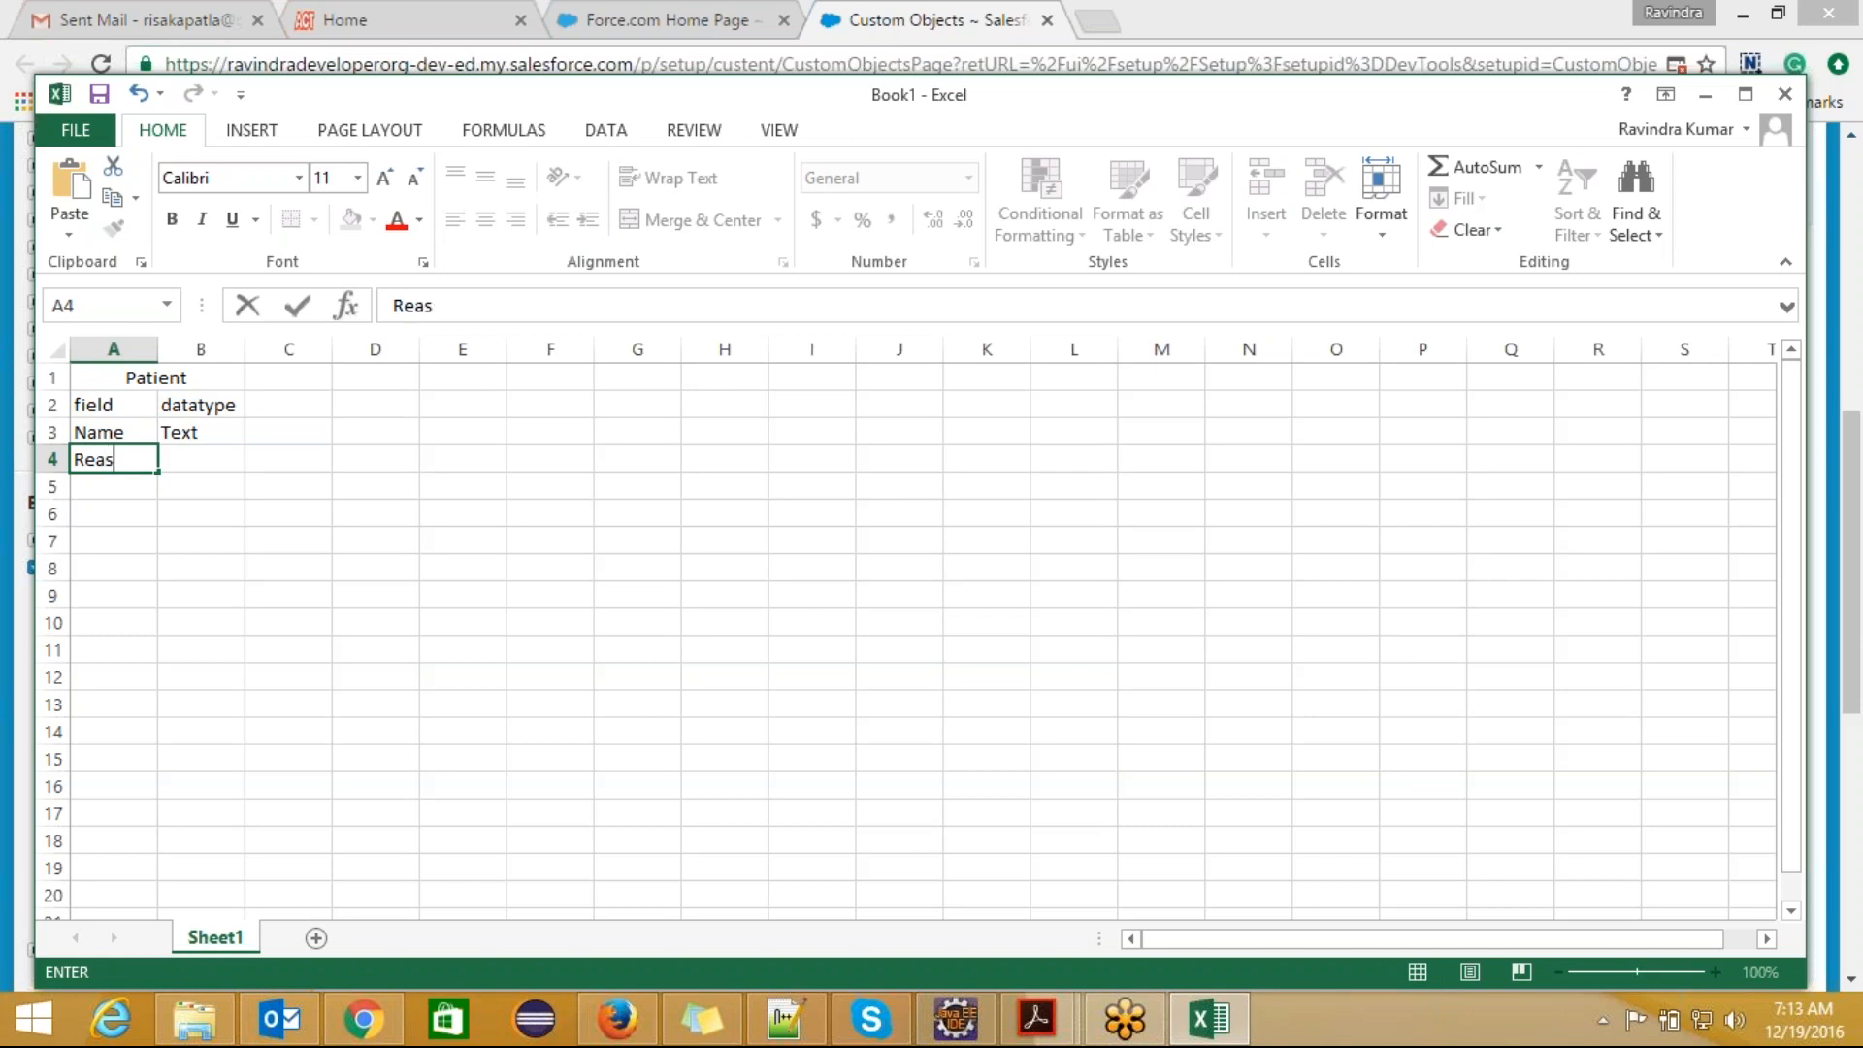
click(195, 468)
text(pick)
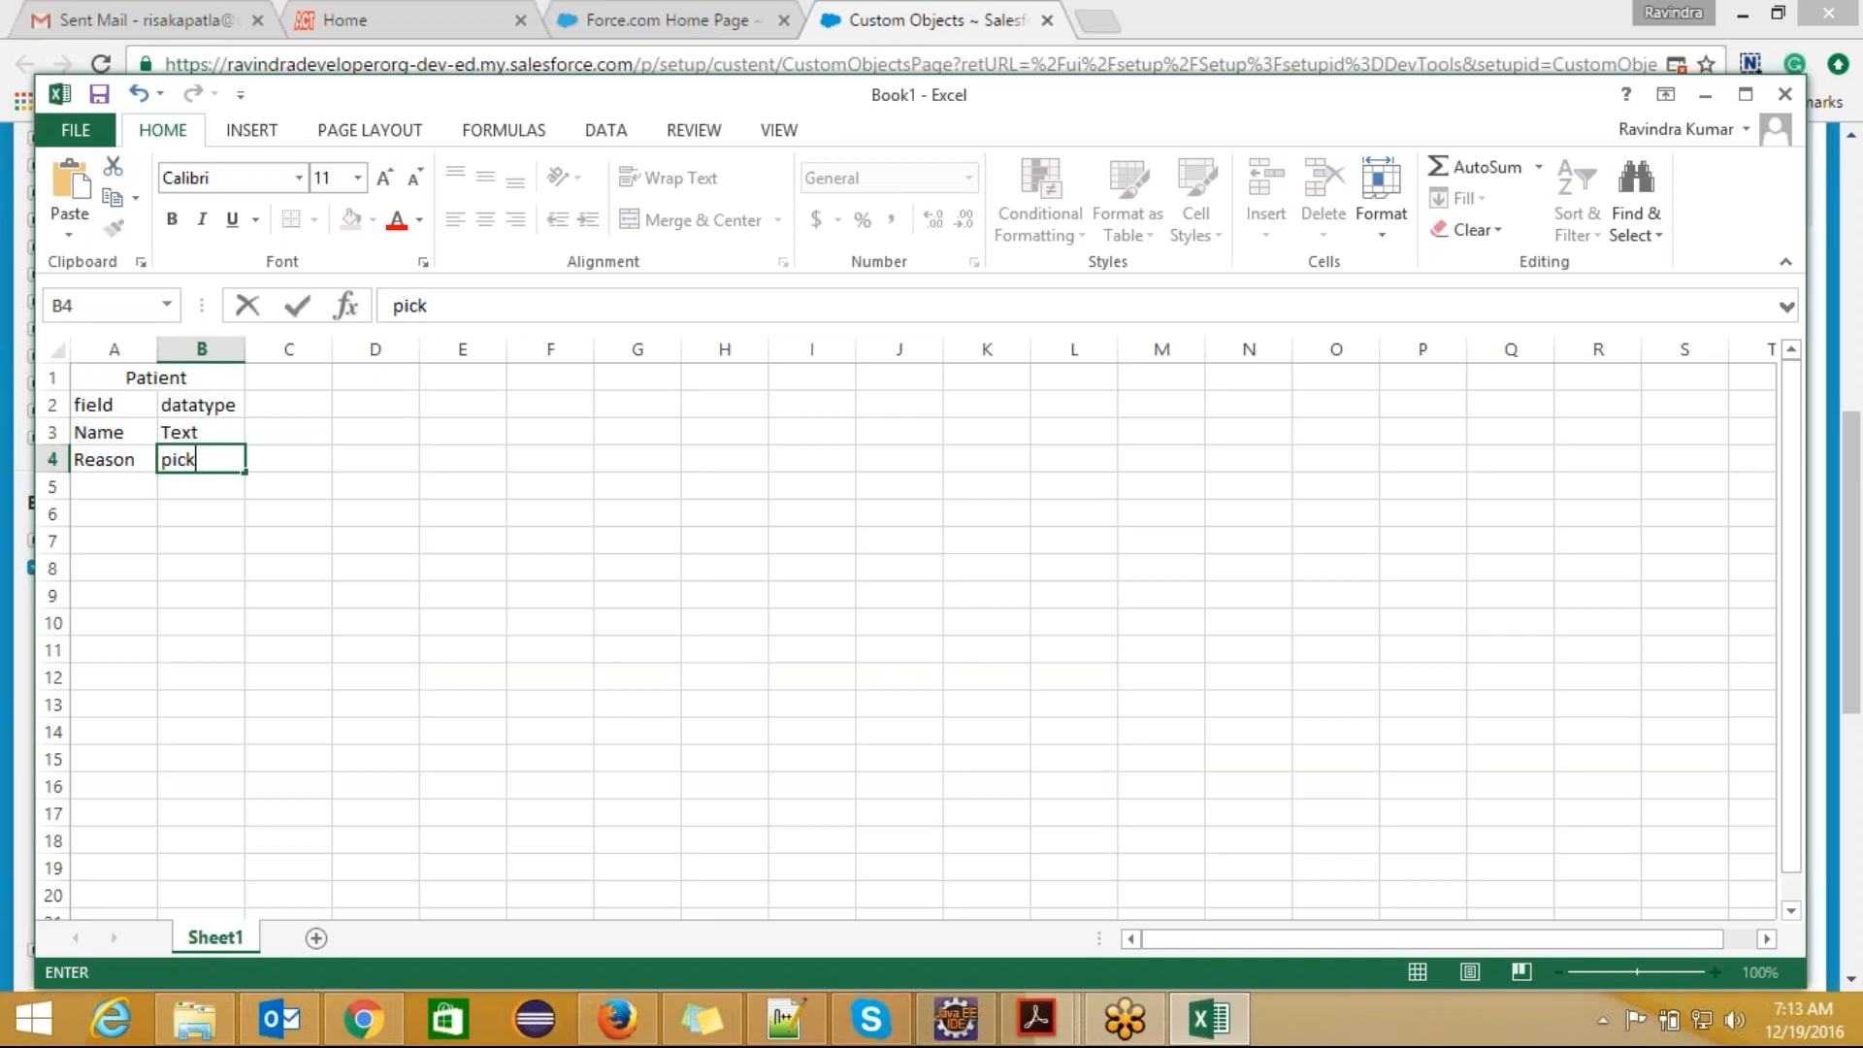
text(list)
drag(150, 377, 216, 540)
click(185, 398)
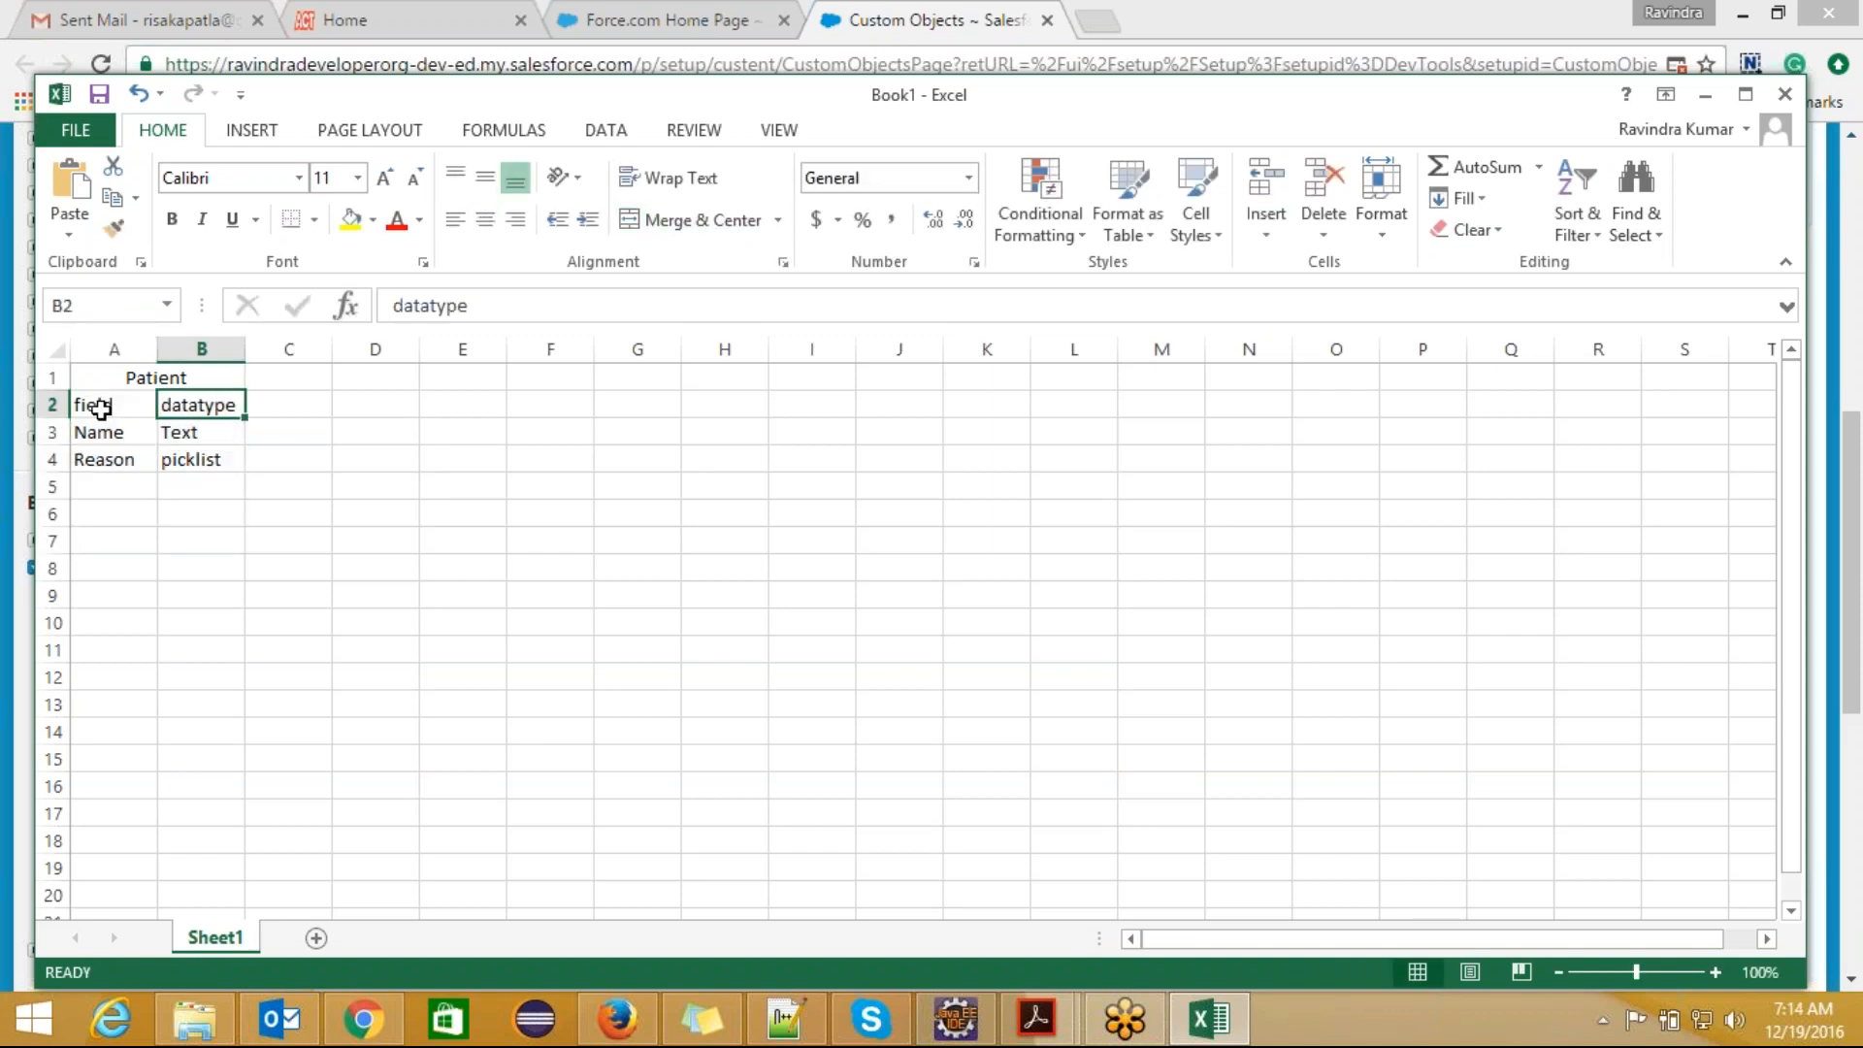
click(199, 436)
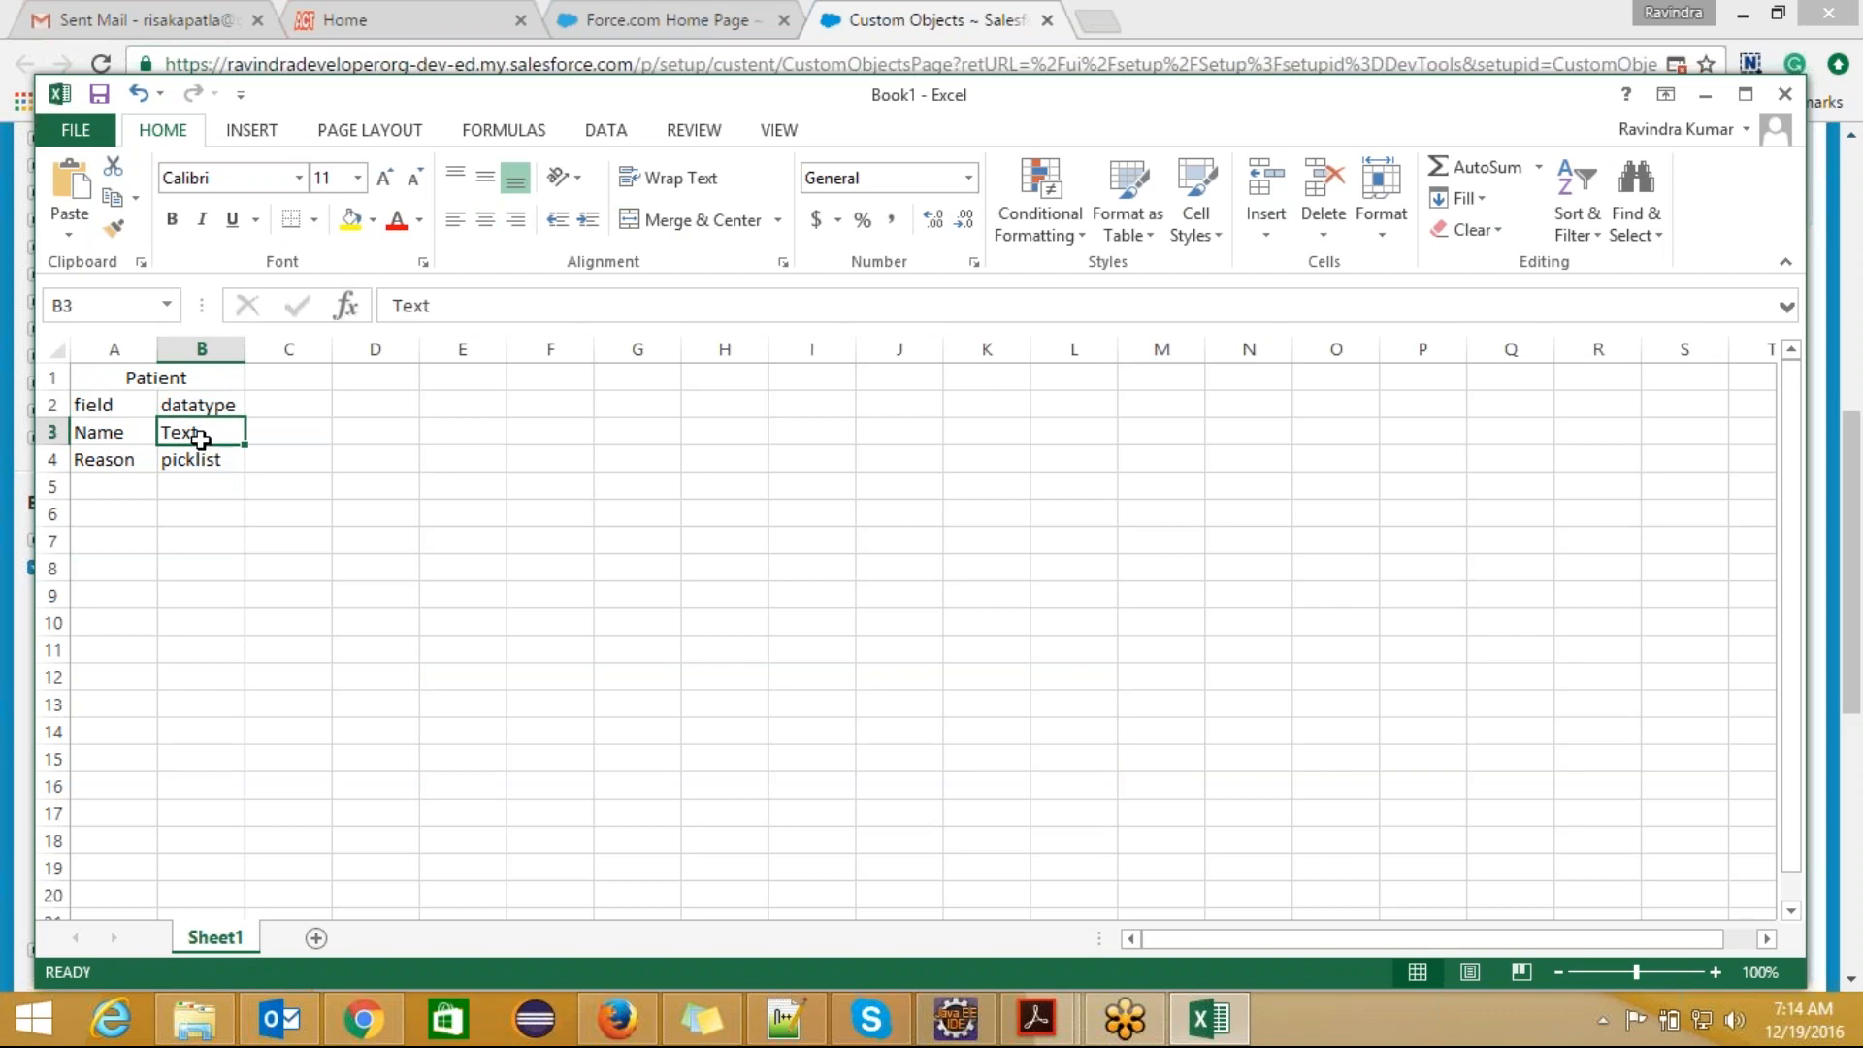
click(97, 434)
drag(155, 436, 177, 442)
click(974, 580)
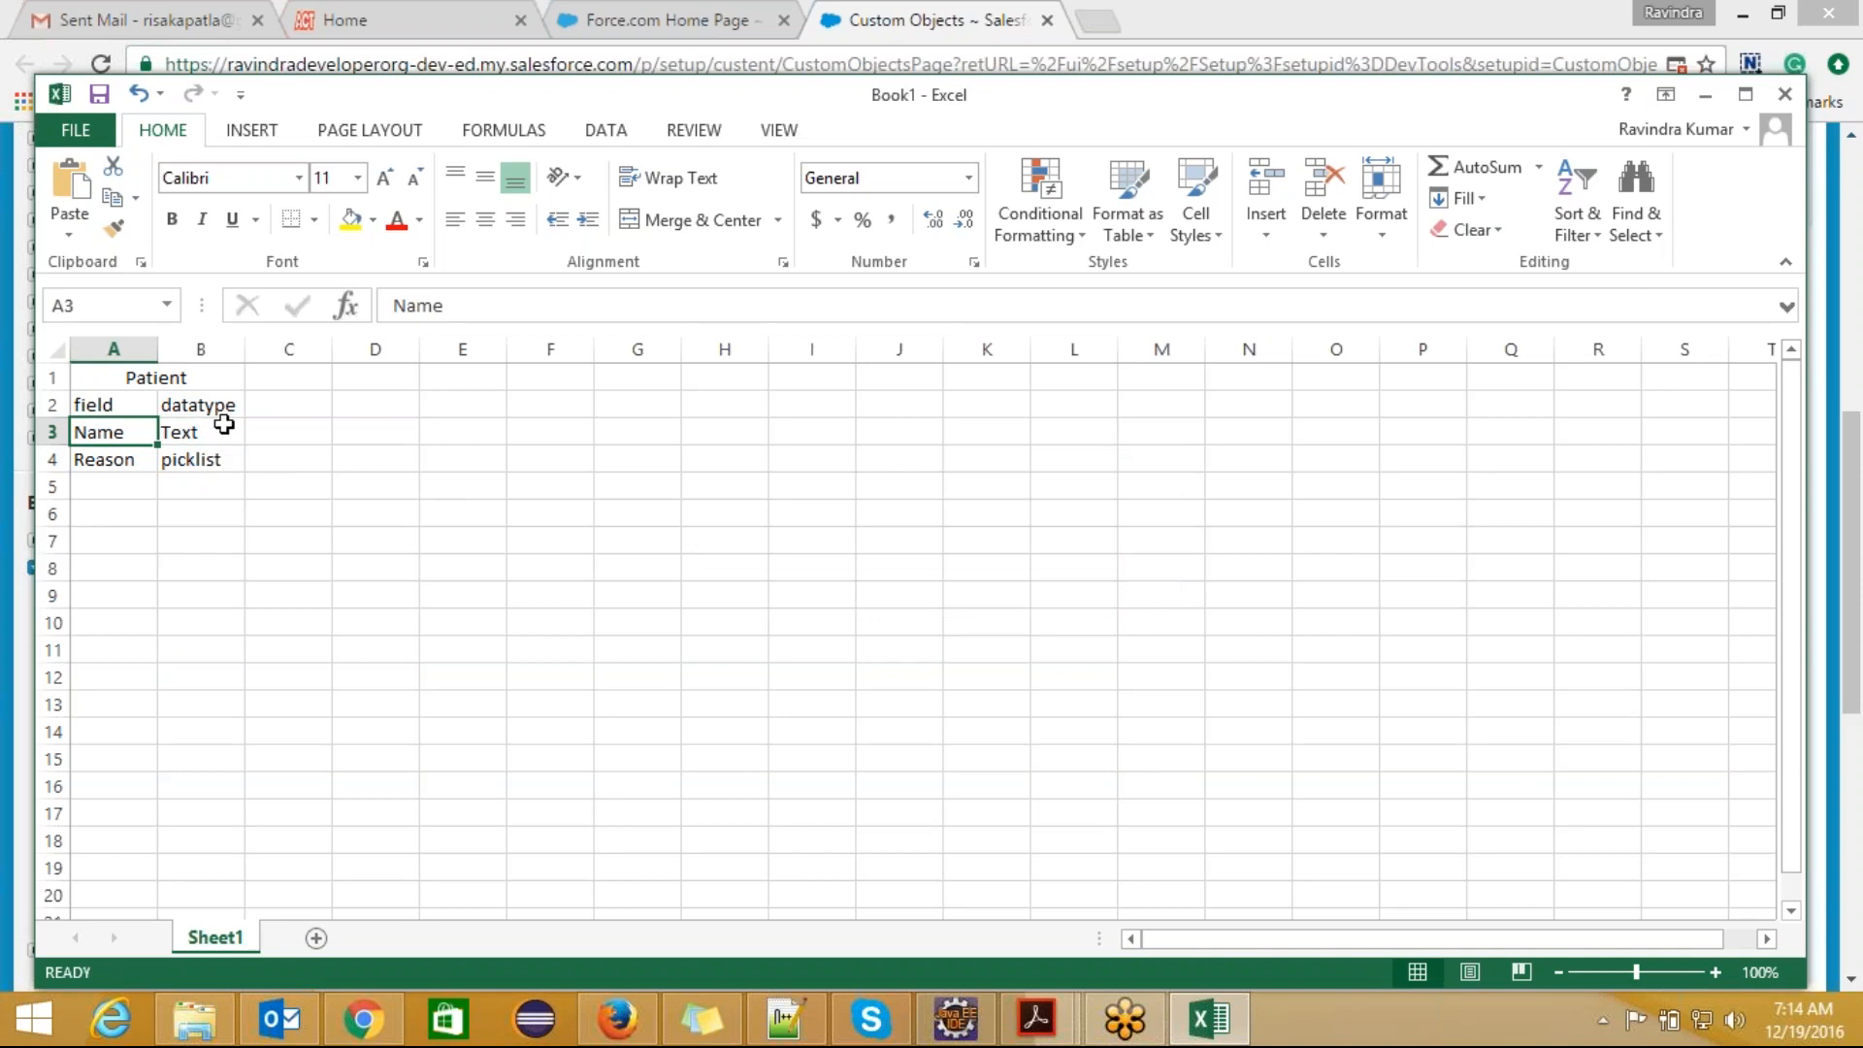
drag(160, 377, 185, 568)
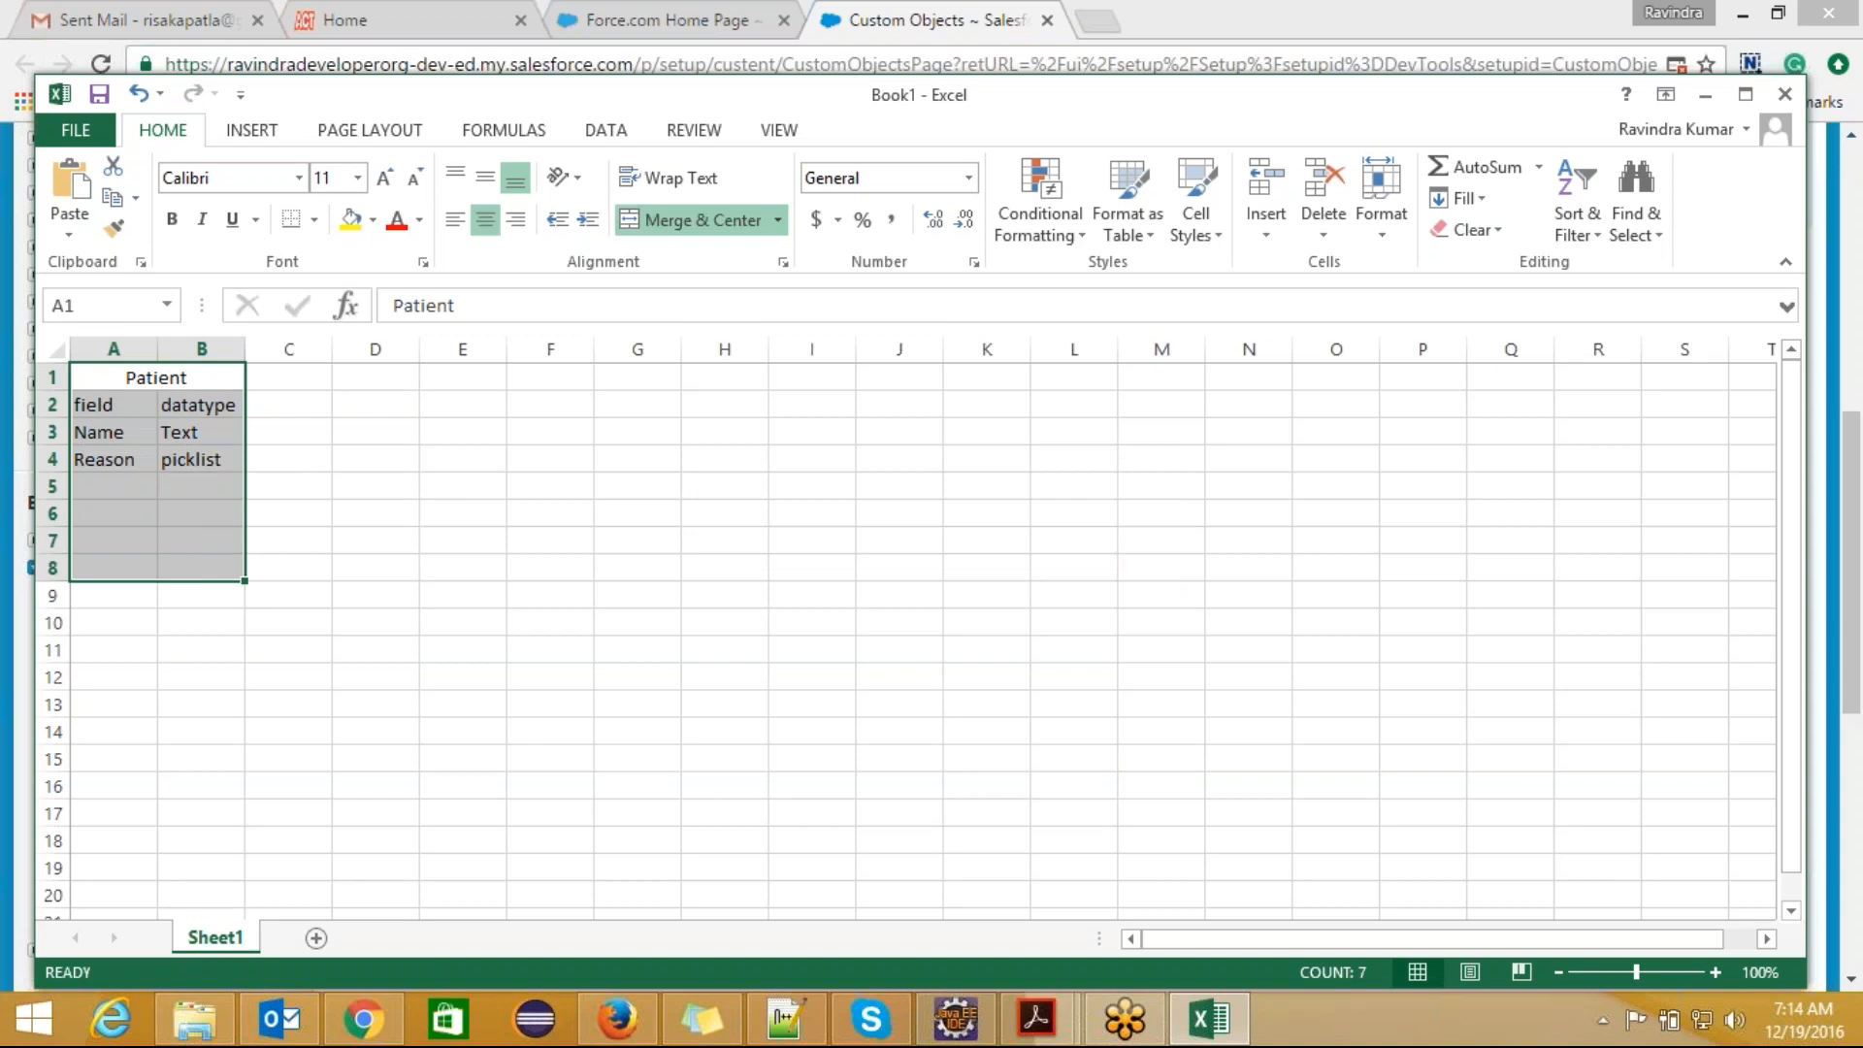
click(179, 380)
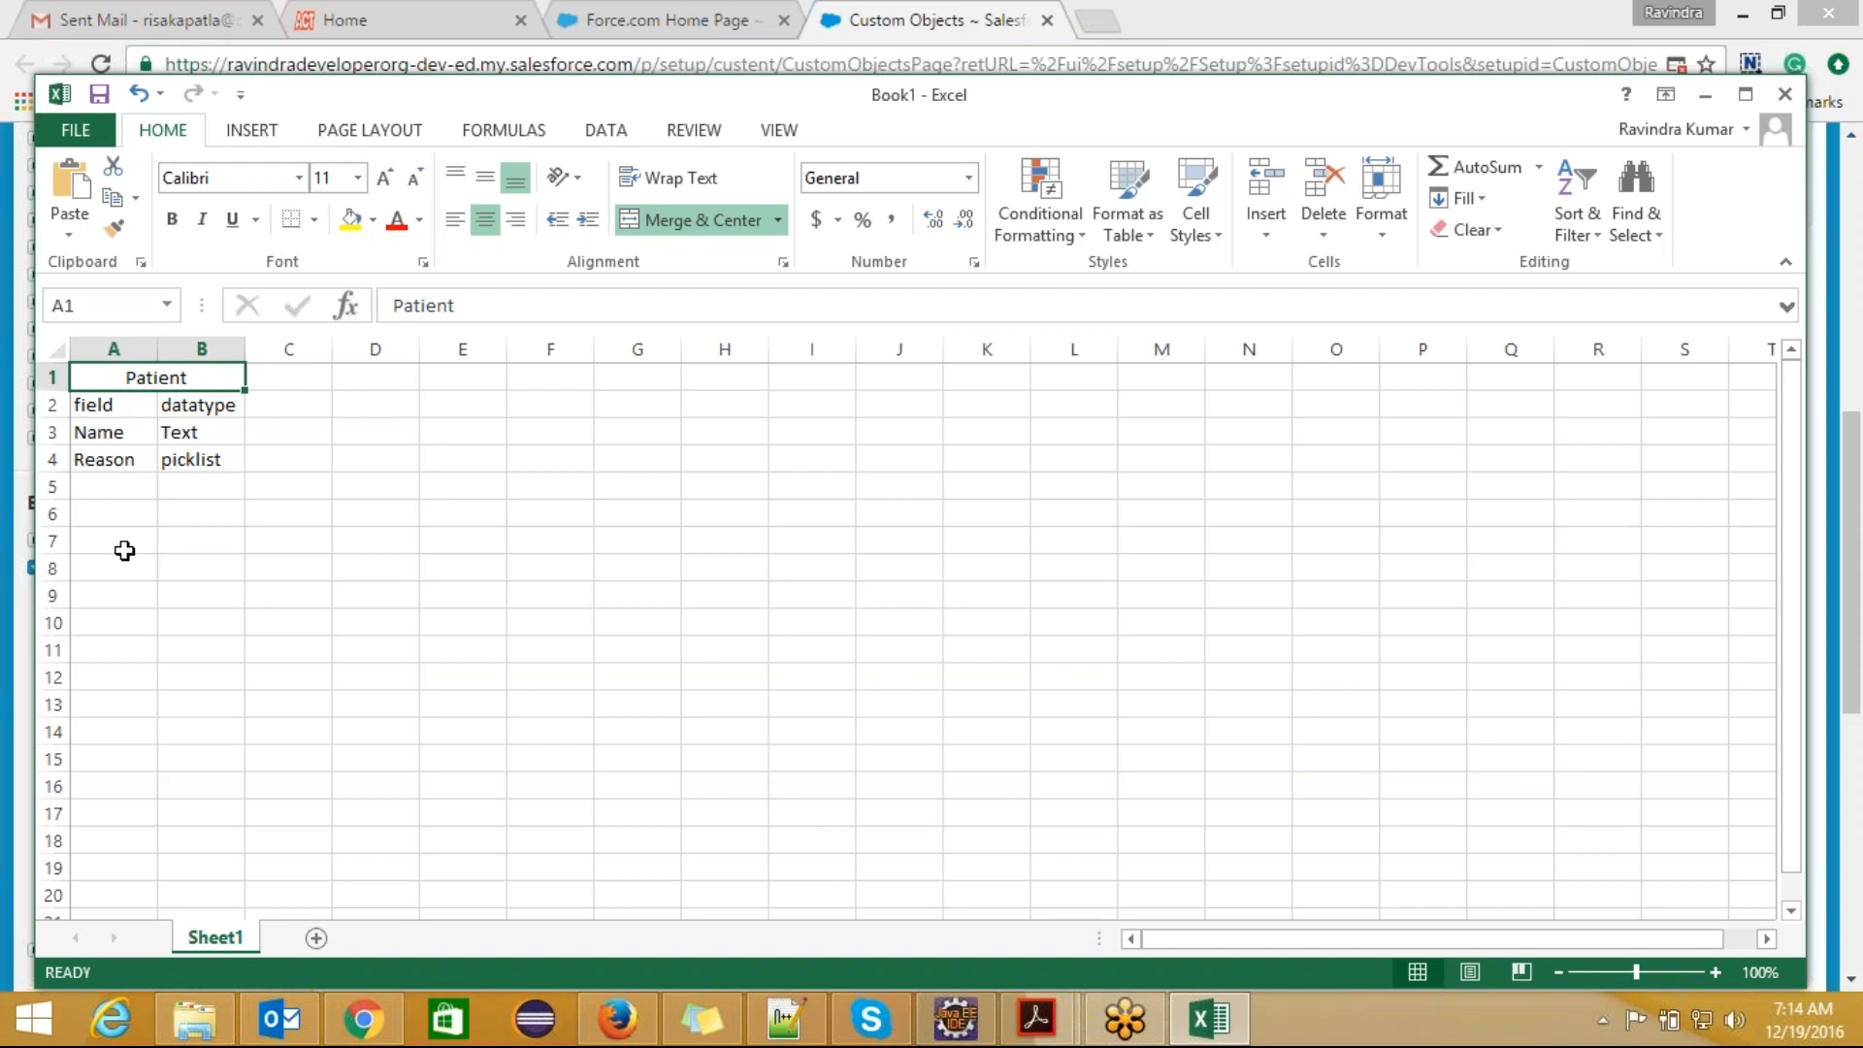
drag(112, 565, 125, 746)
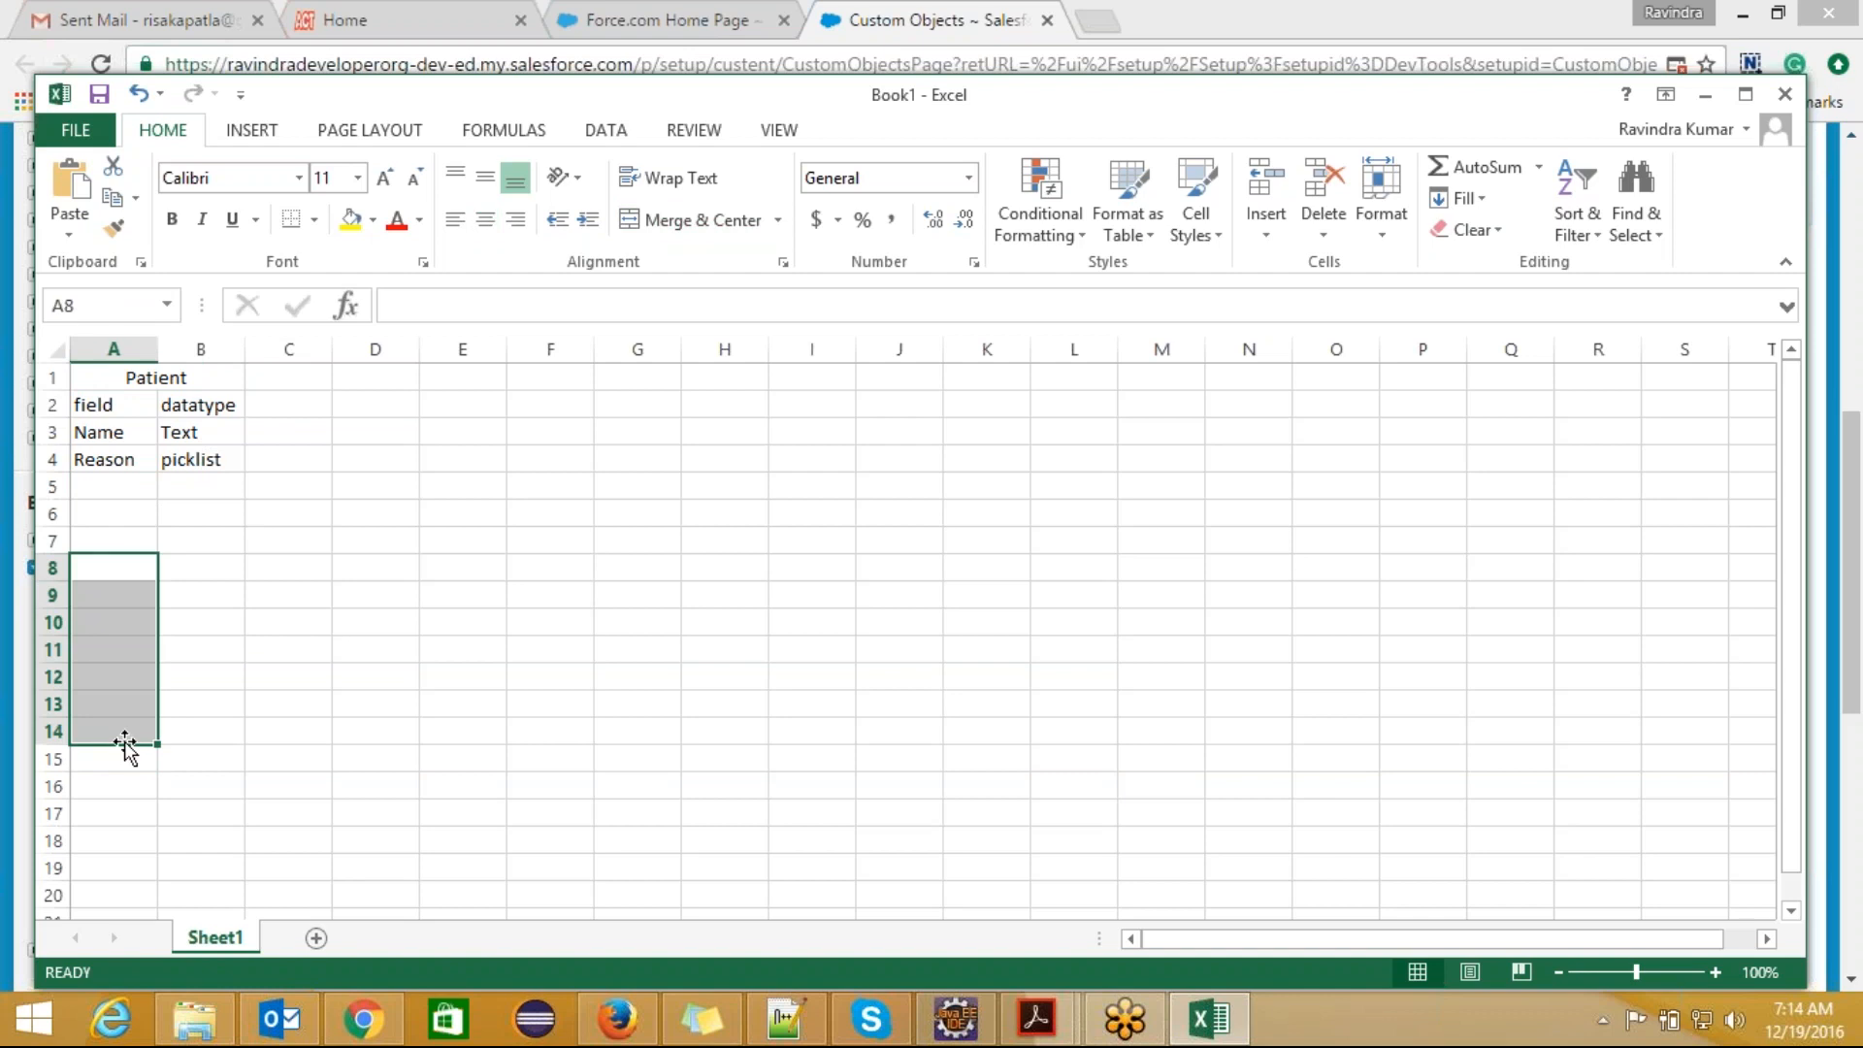
drag(216, 566, 209, 752)
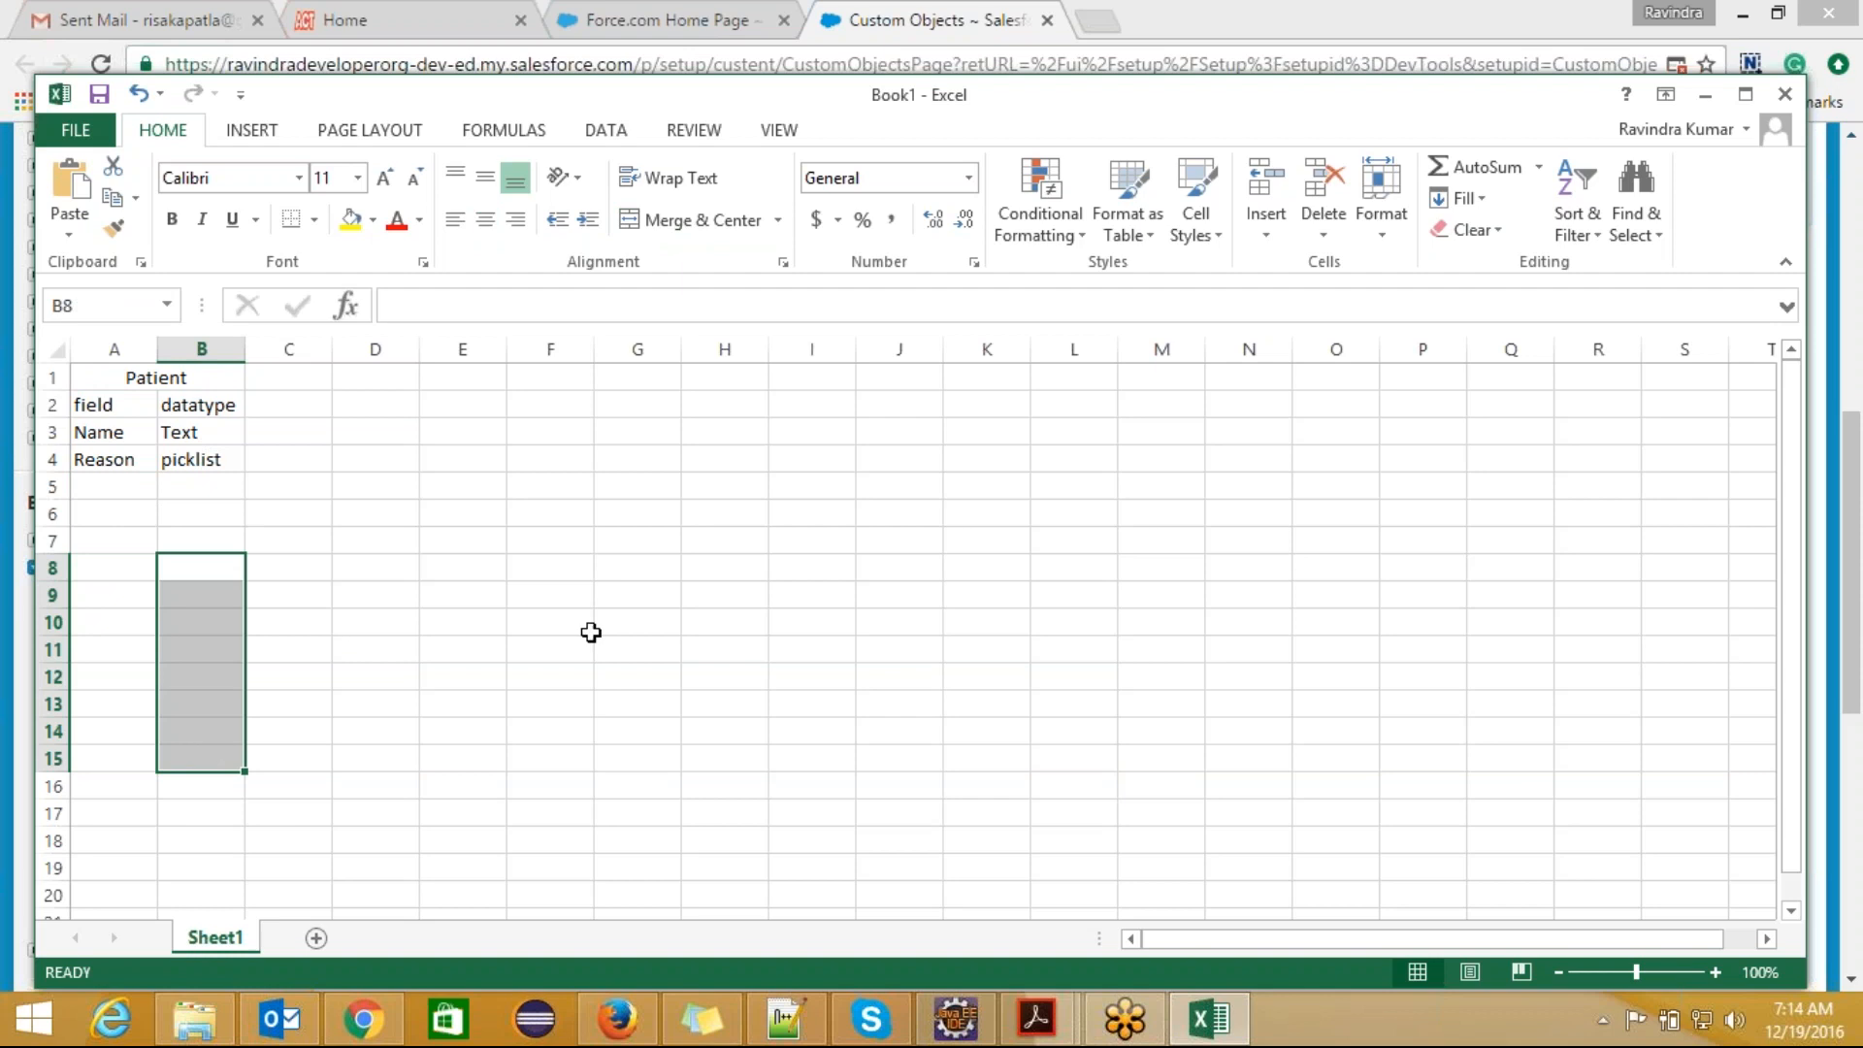
Step: Switch to Salesforce in Chrome and change the active app from Sales to HealthCares
click(376, 1020)
drag(1850, 464, 1858, 184)
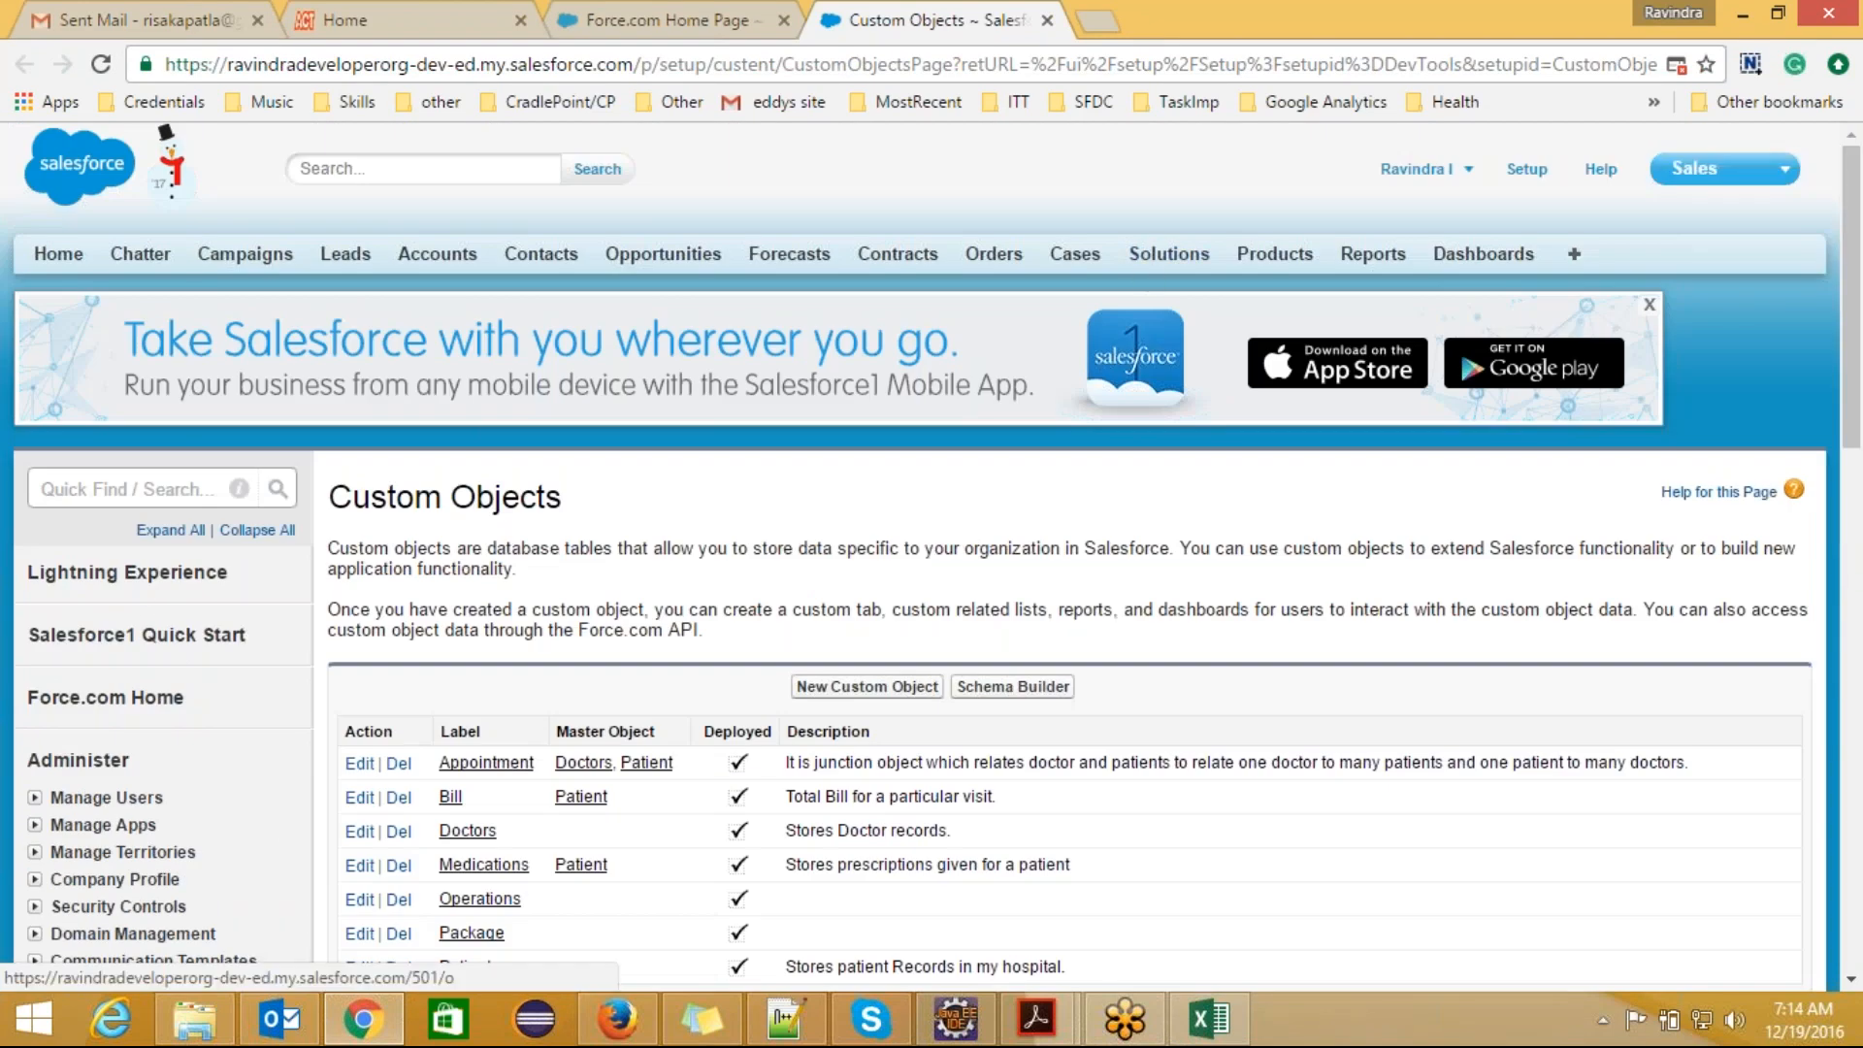
click(1708, 169)
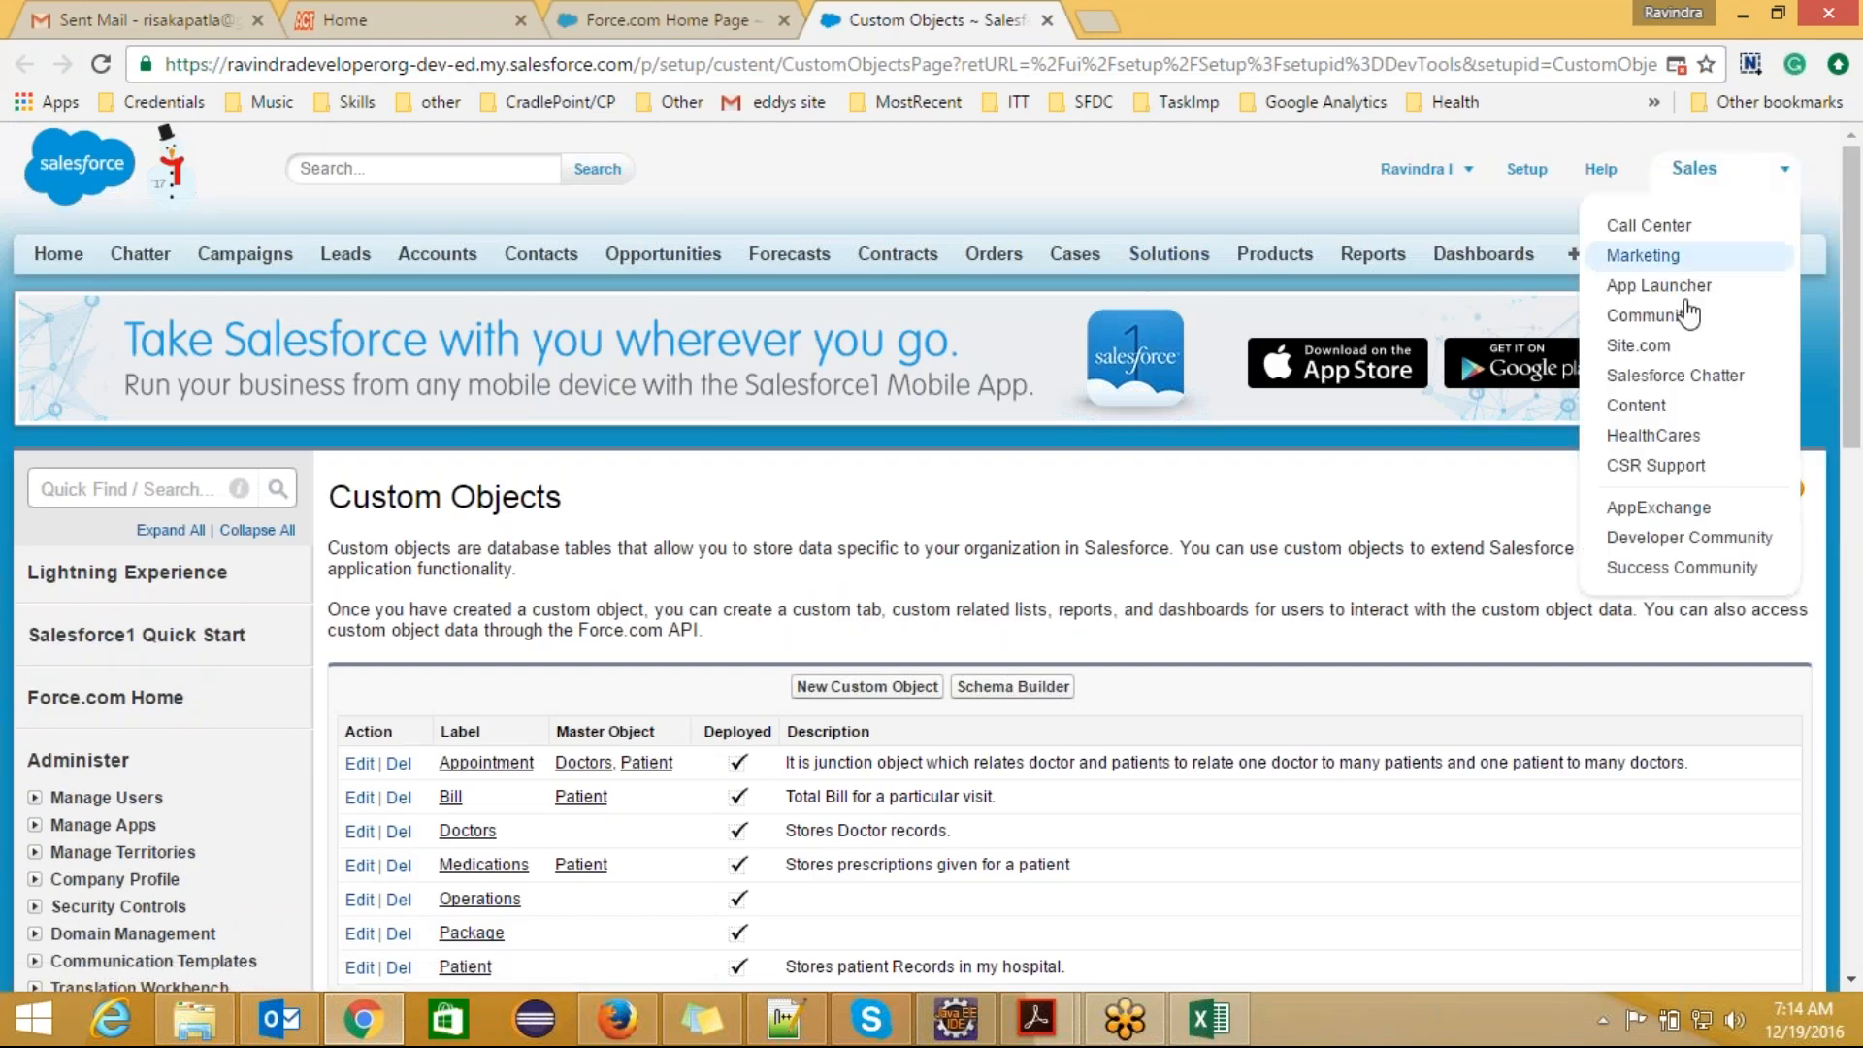
click(1662, 439)
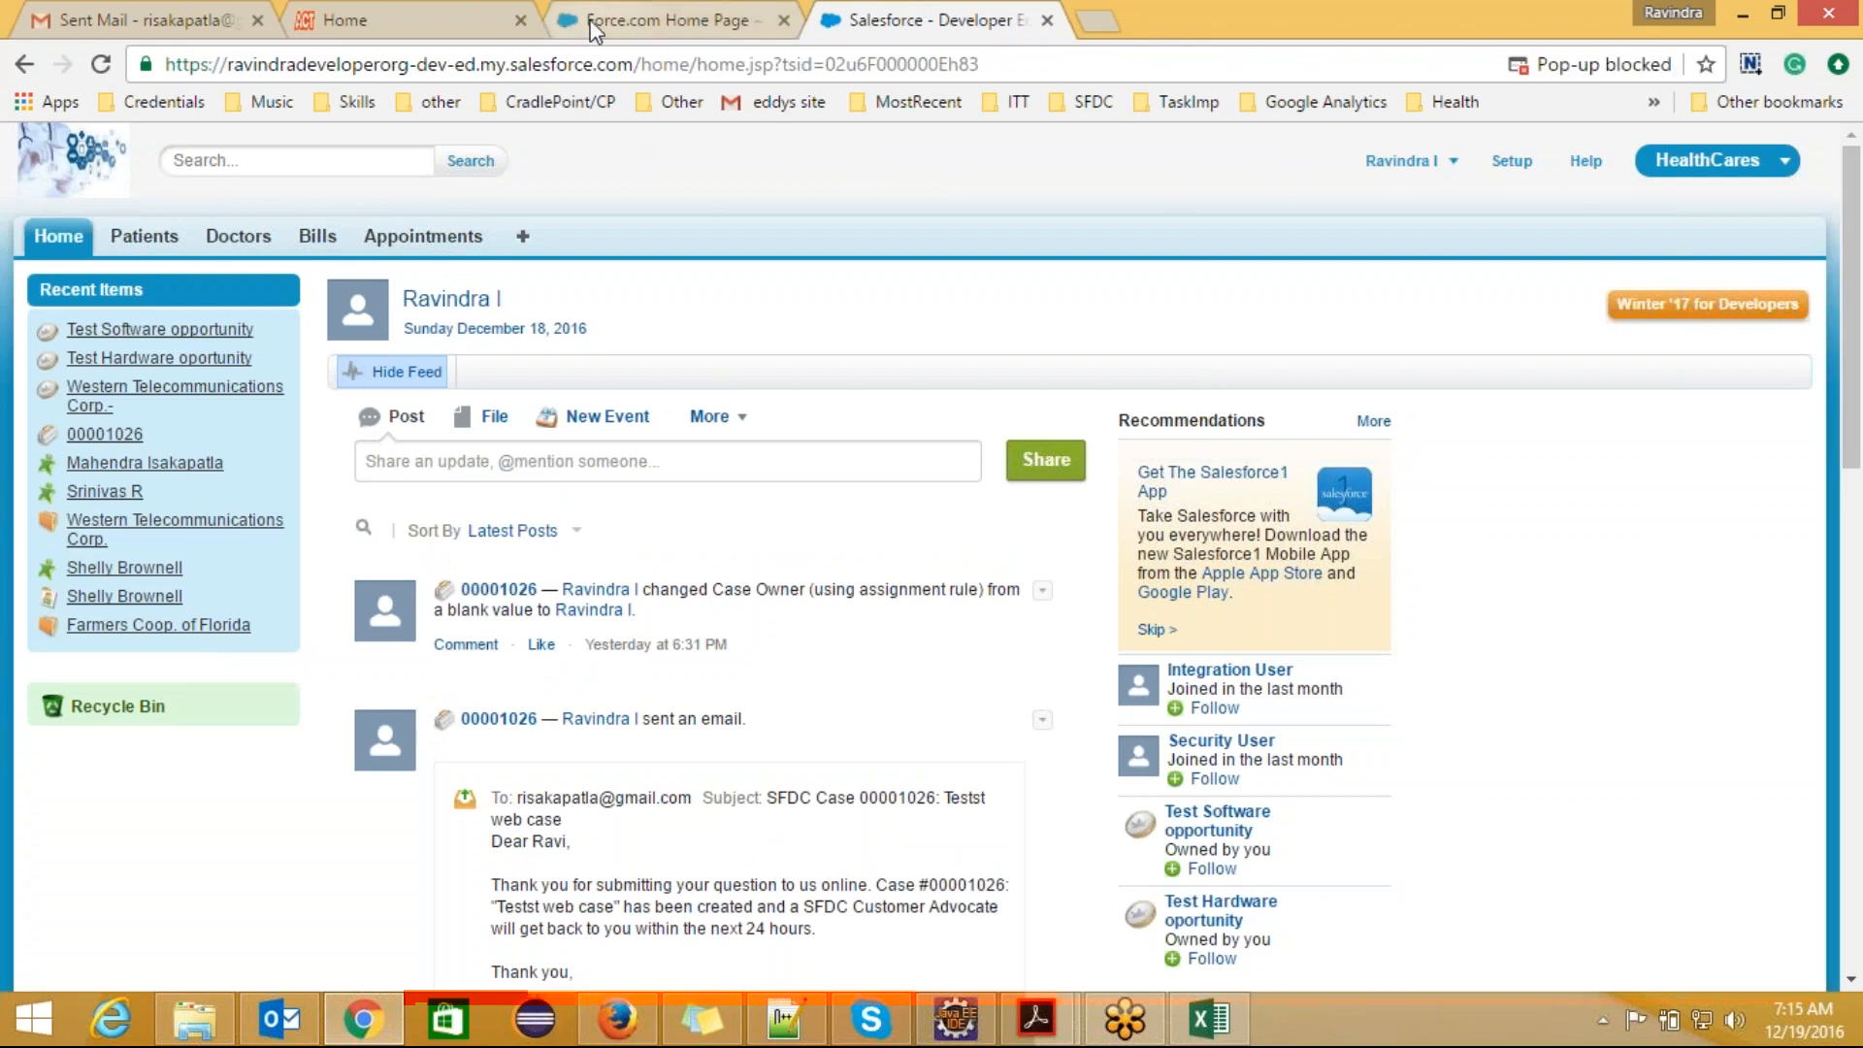
Step: Open the Communication Templates setup page from the Force.com Home page and dismiss the Critical Updates dialog
click(660, 19)
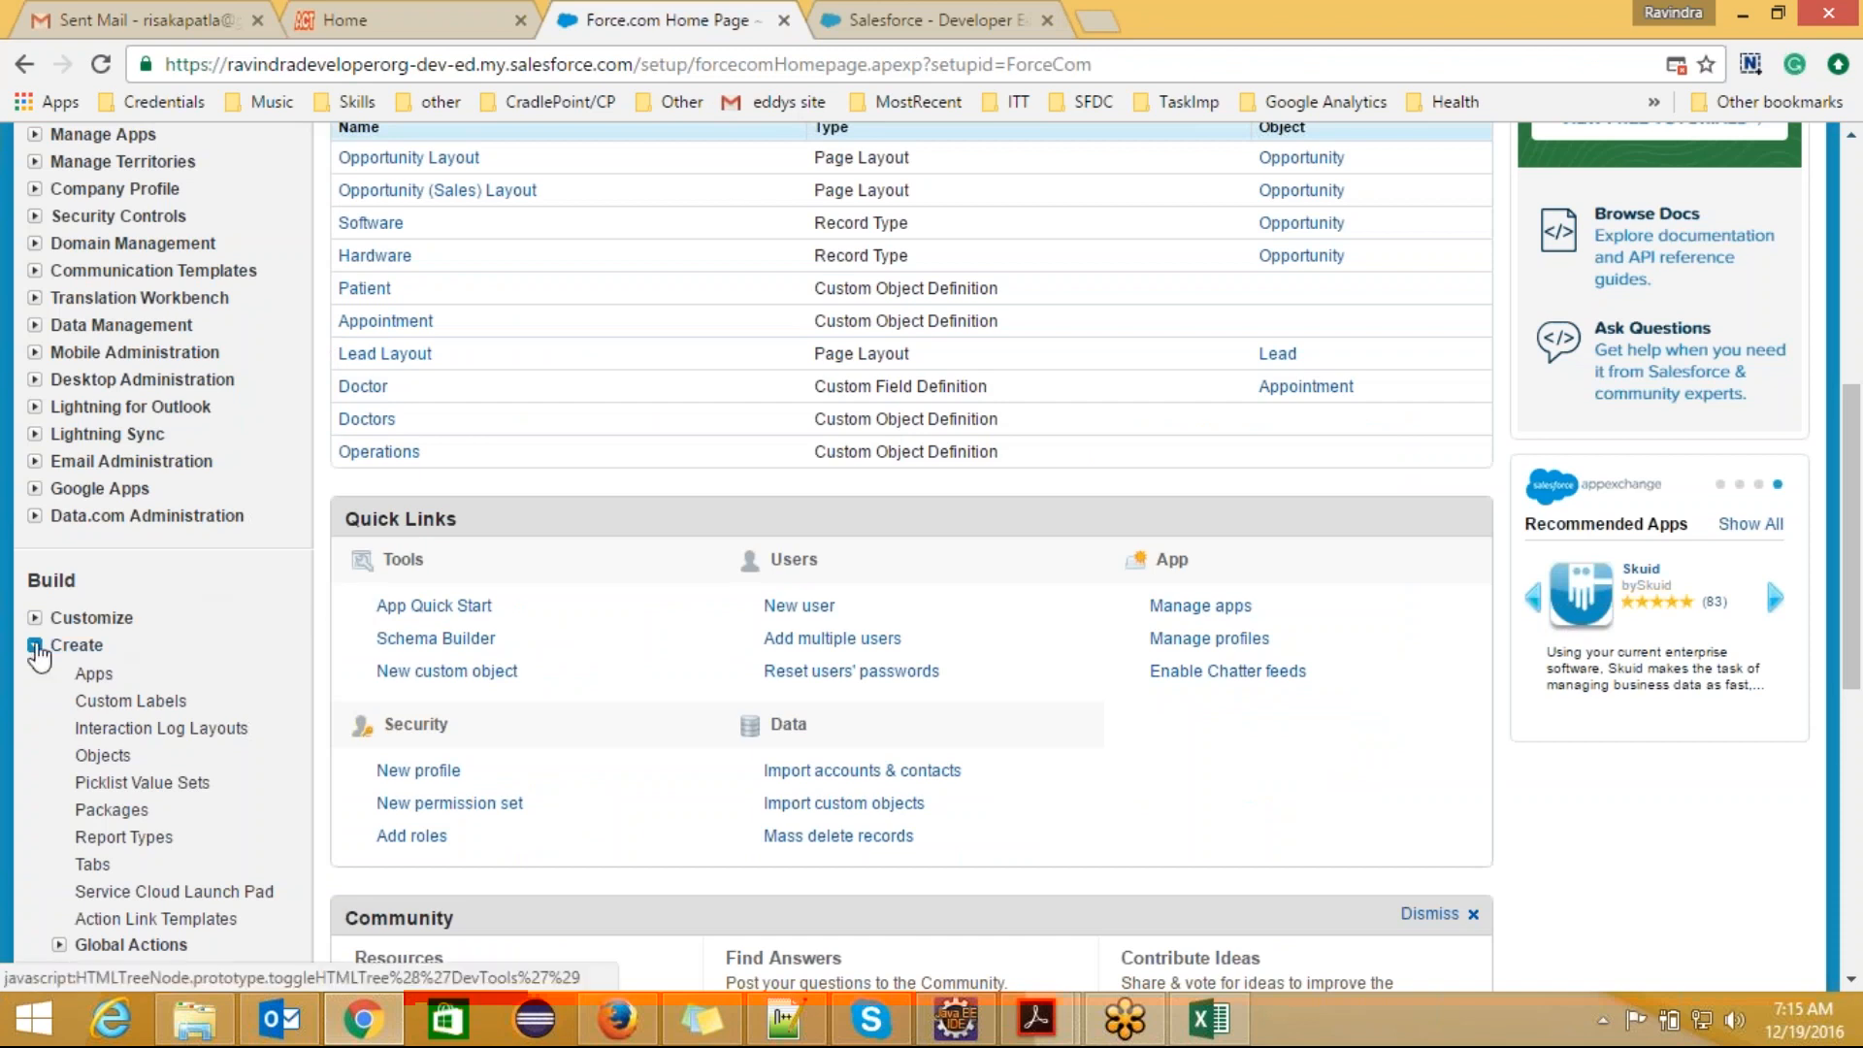
click(36, 644)
scroll(262, 635, up, 2)
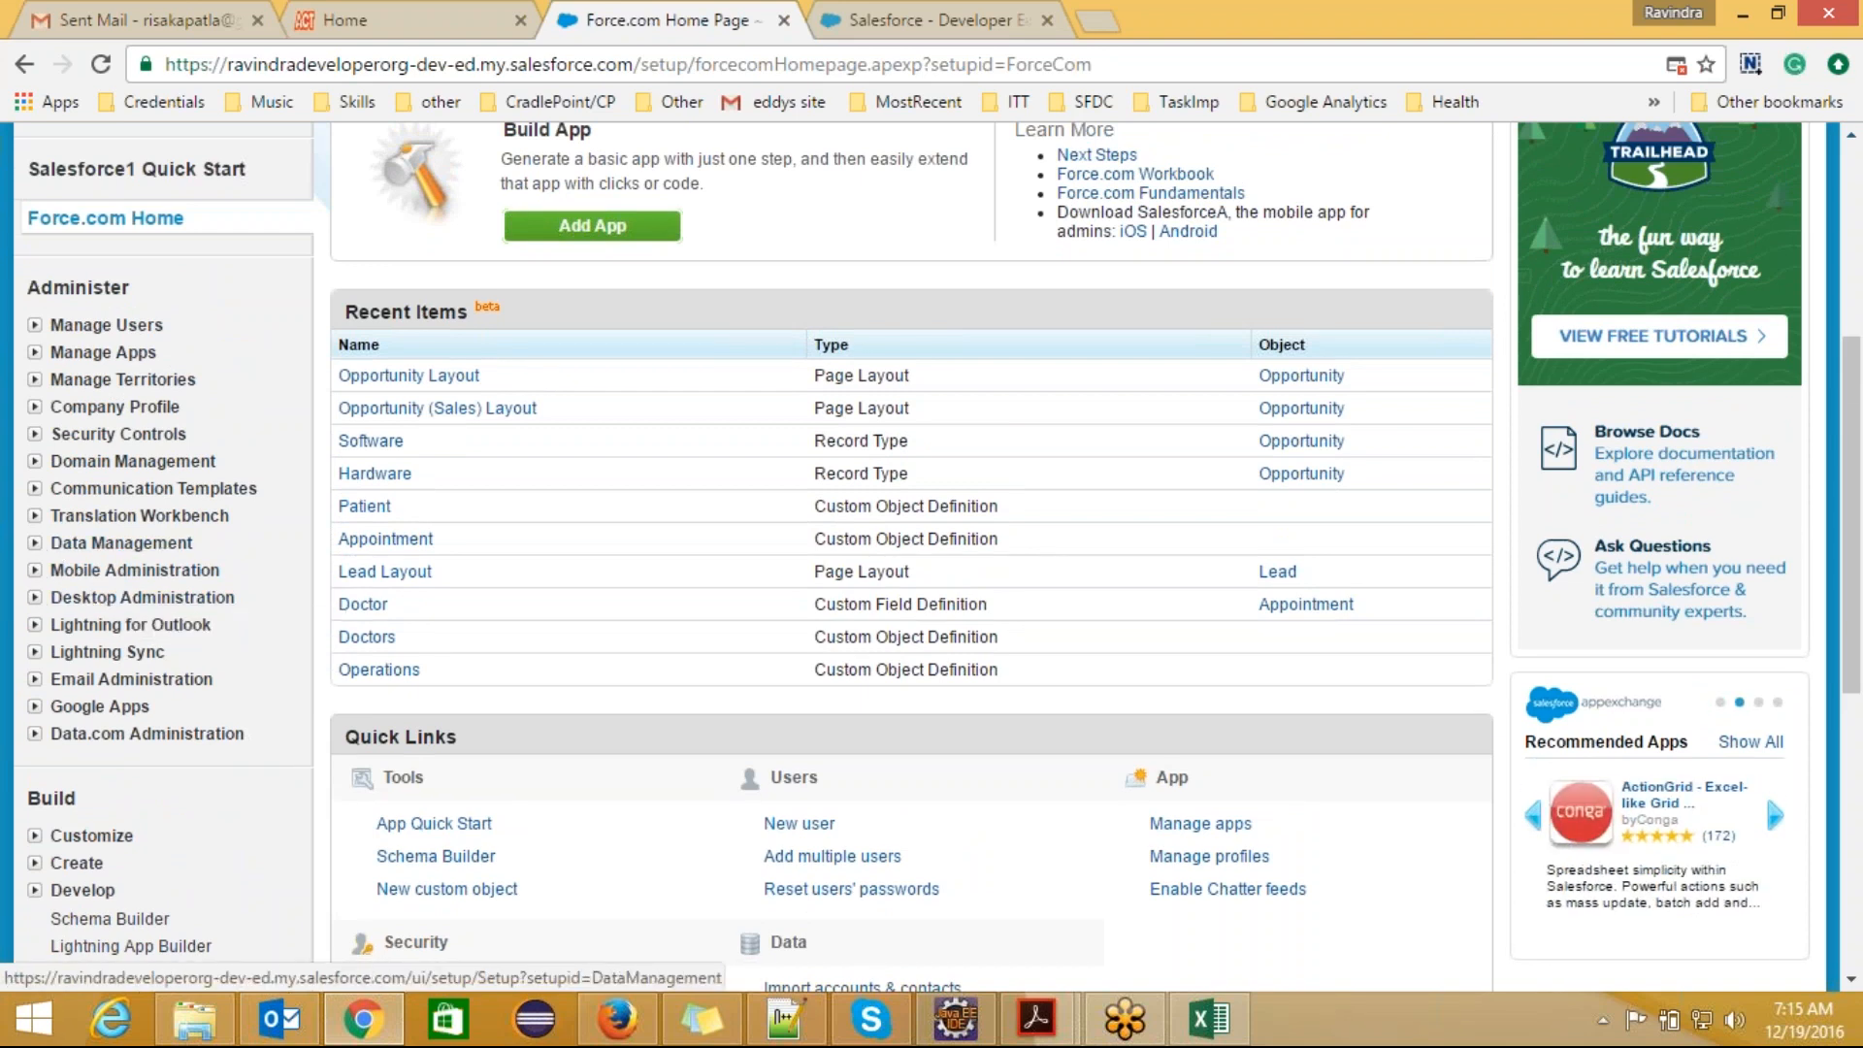
click(35, 488)
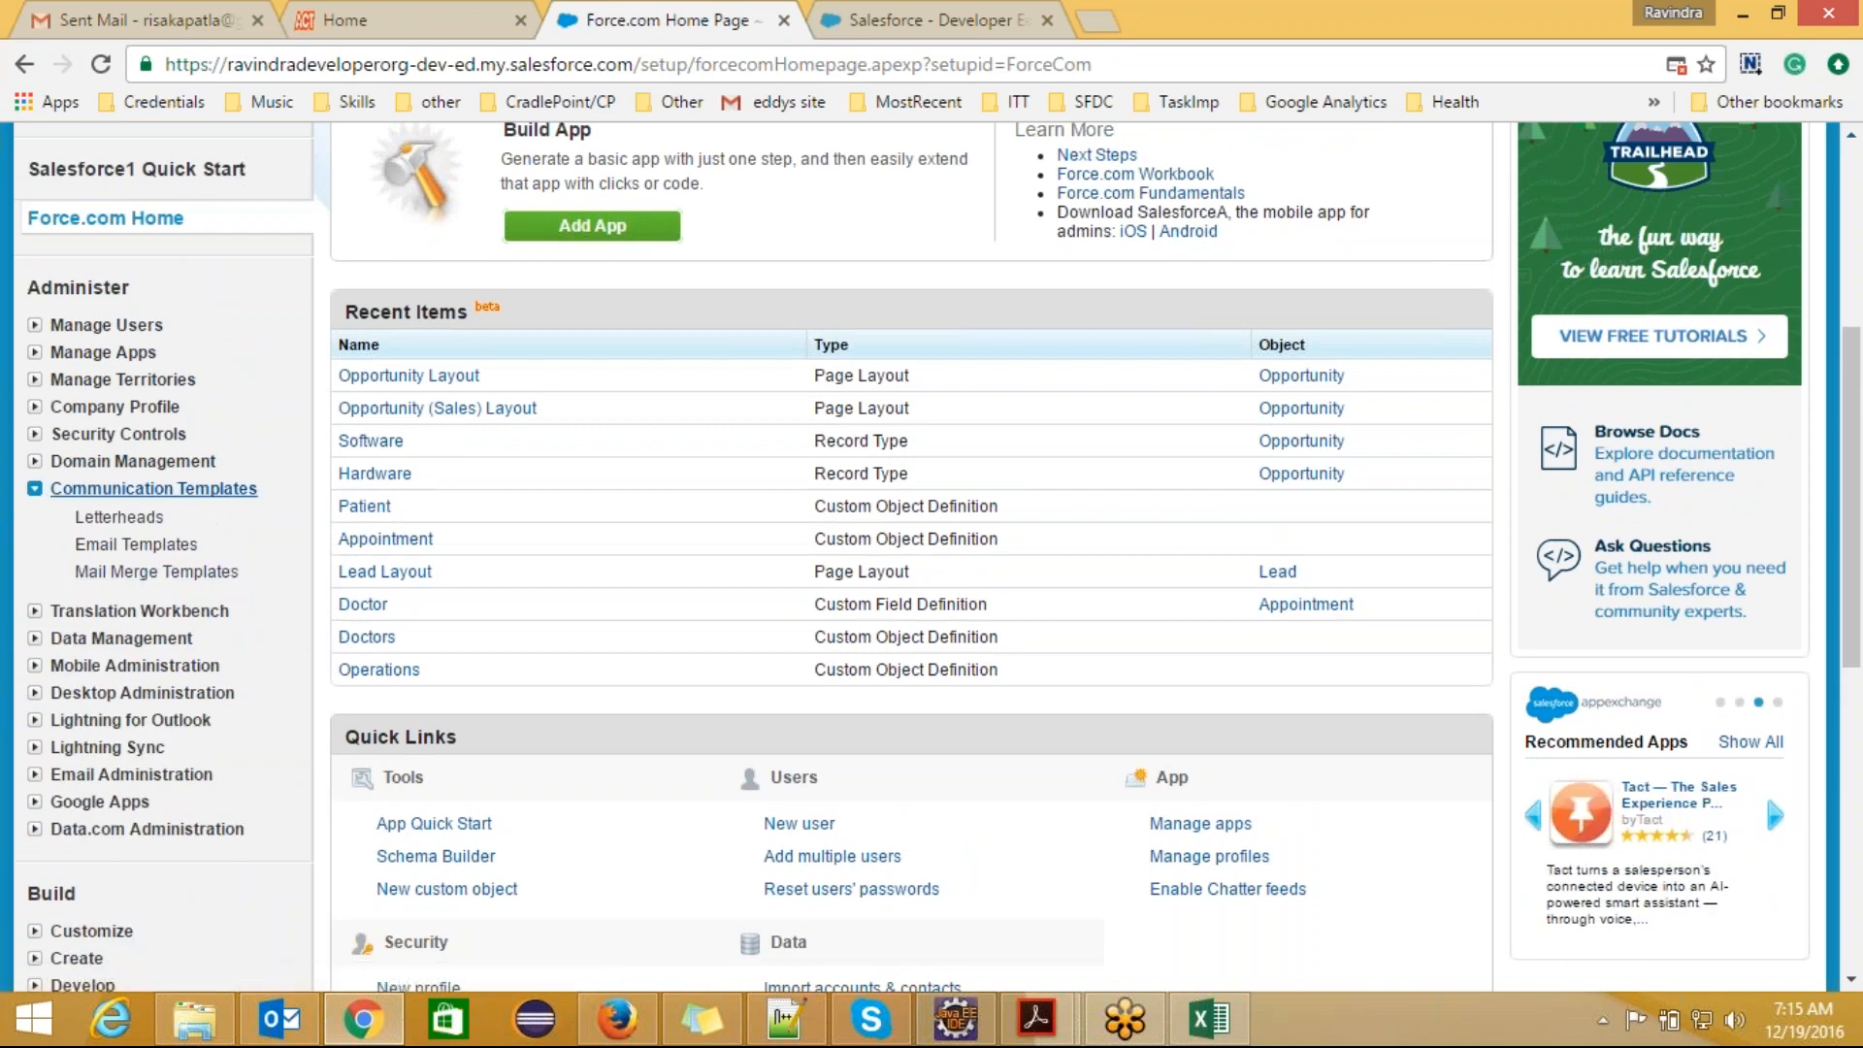
click(154, 488)
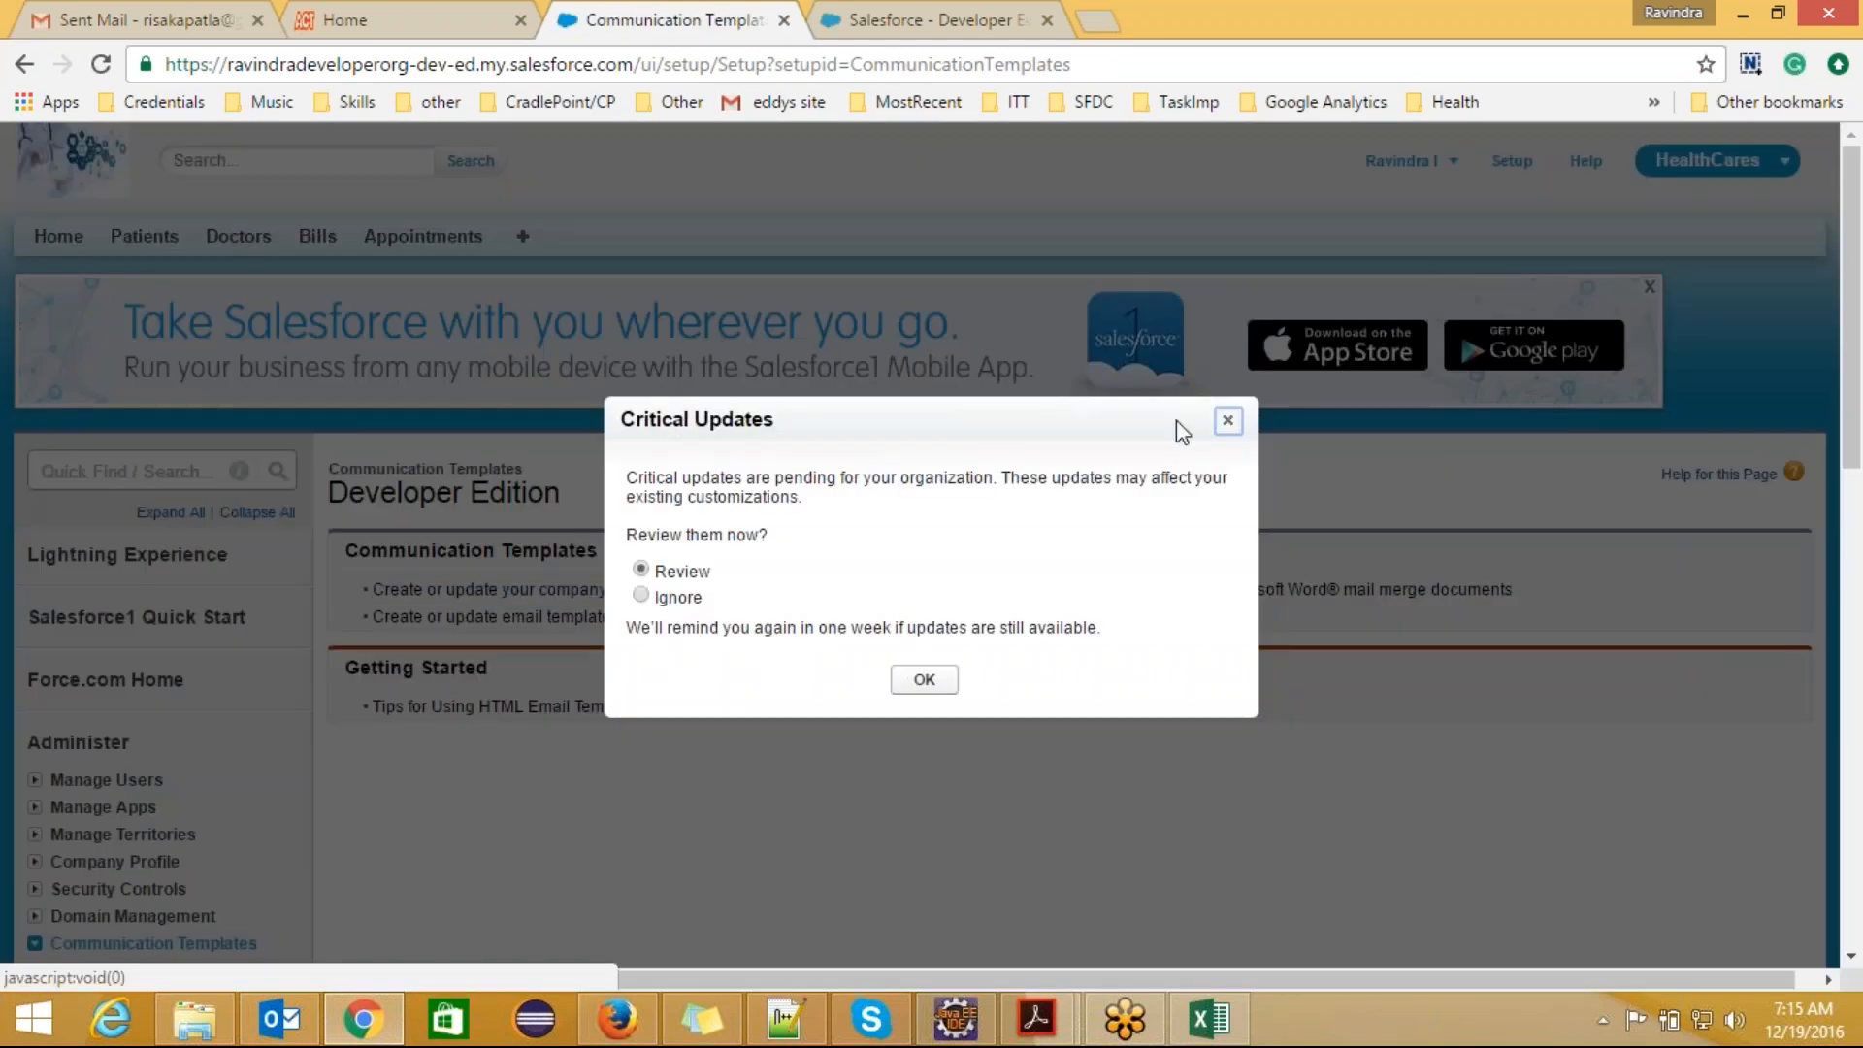
click(1229, 423)
Step: Switch to Notepad++ and close leadform.html, case.html, Dec18.txt and new 56, without saving new 56
click(788, 1020)
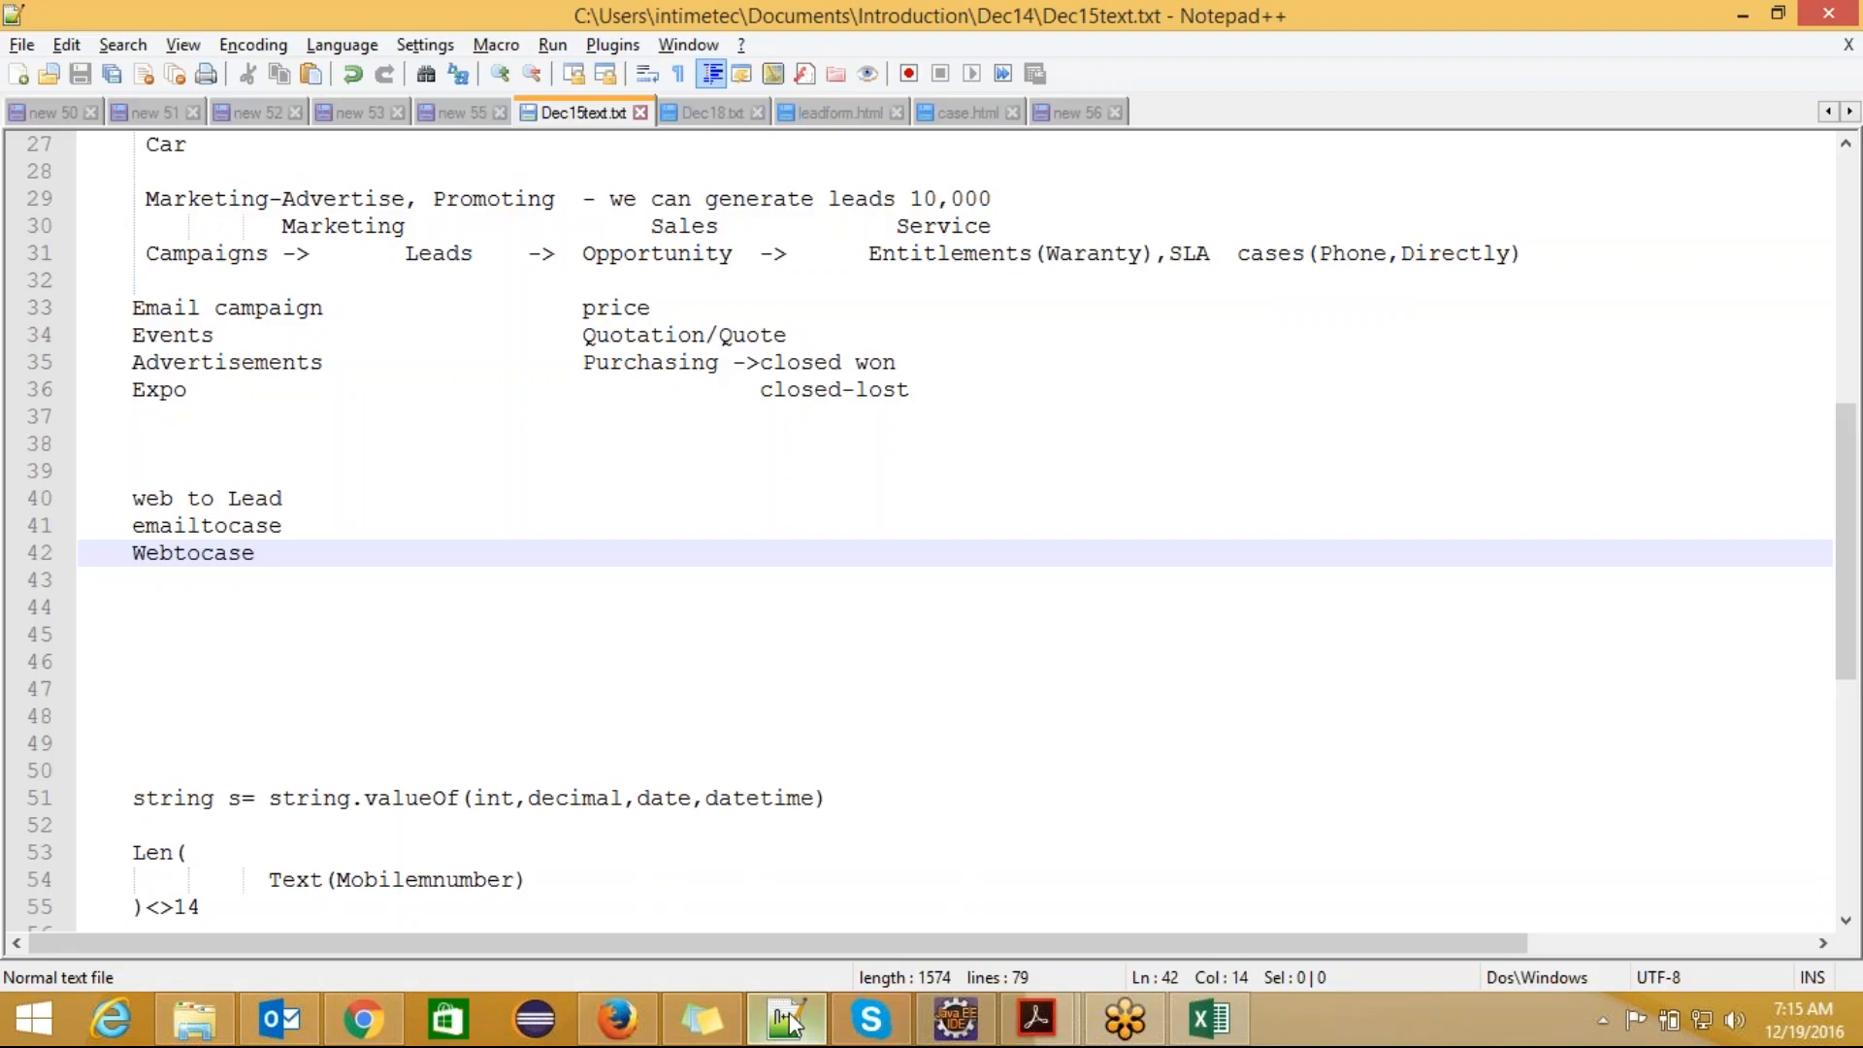
drag(1848, 604, 1848, 402)
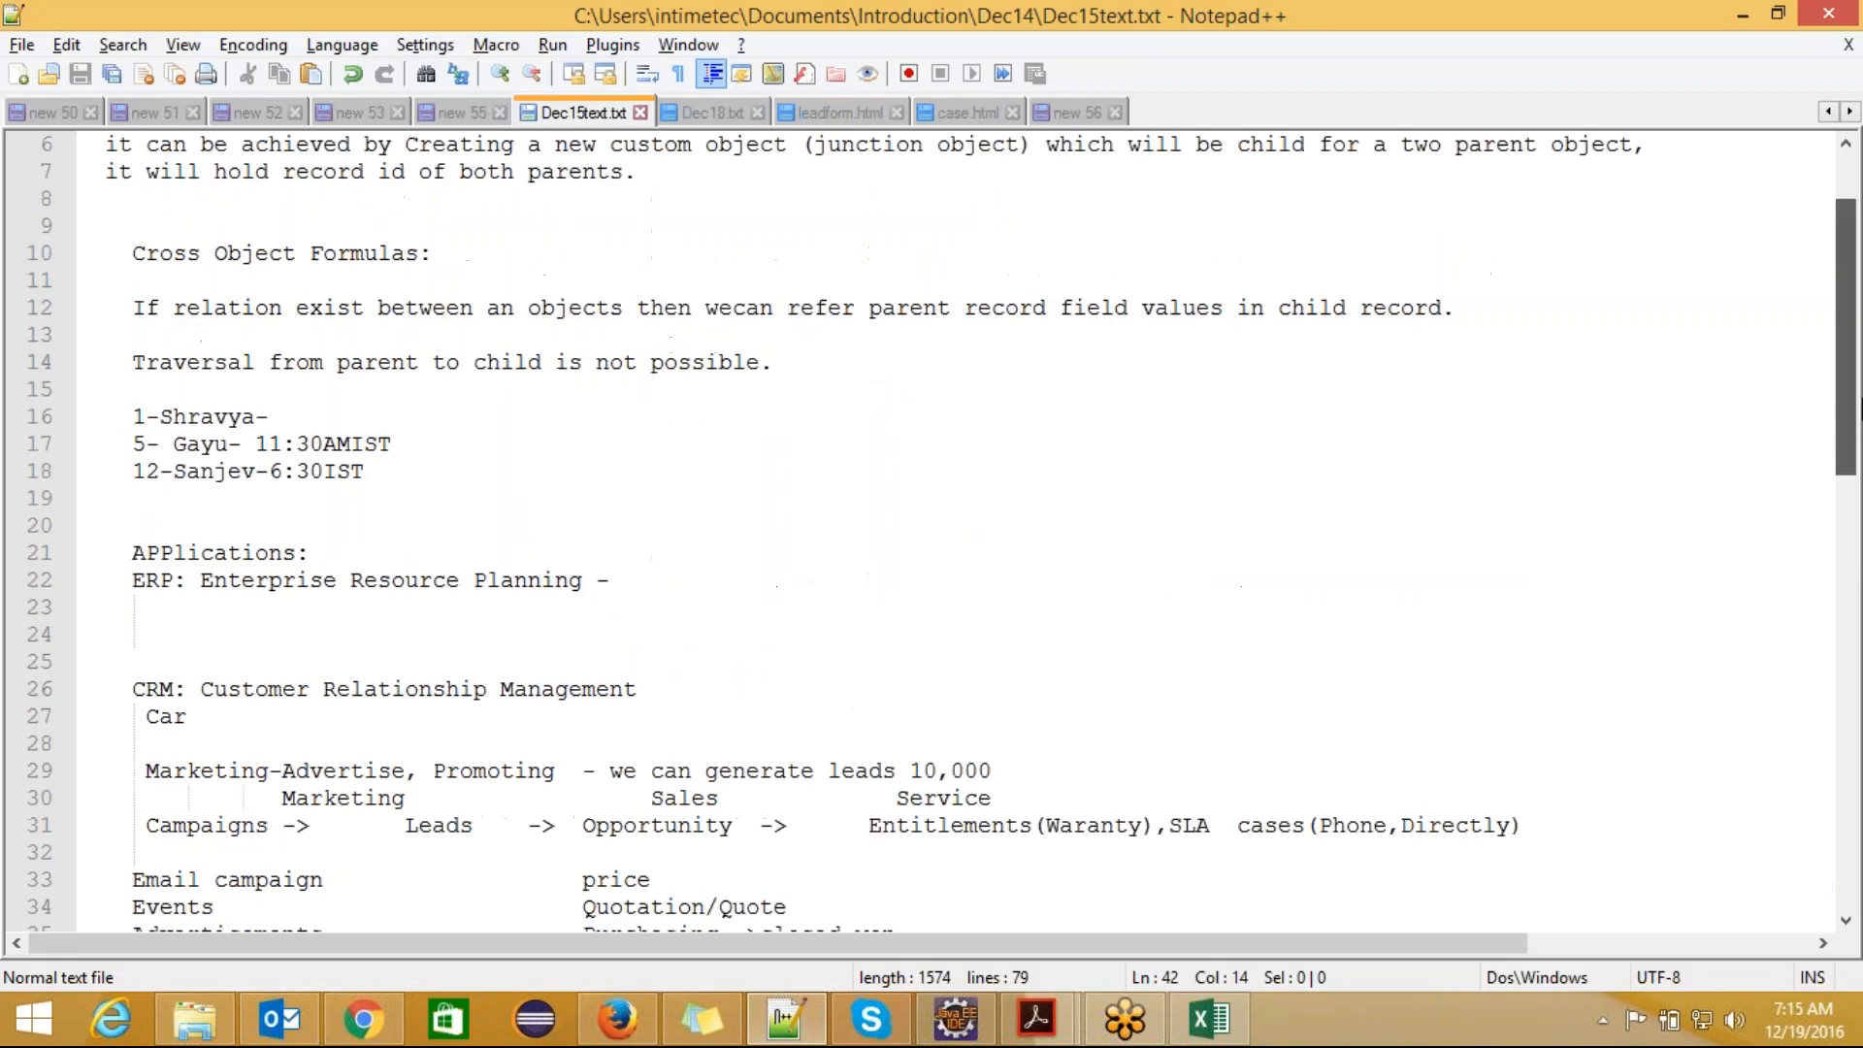
click(829, 114)
click(897, 113)
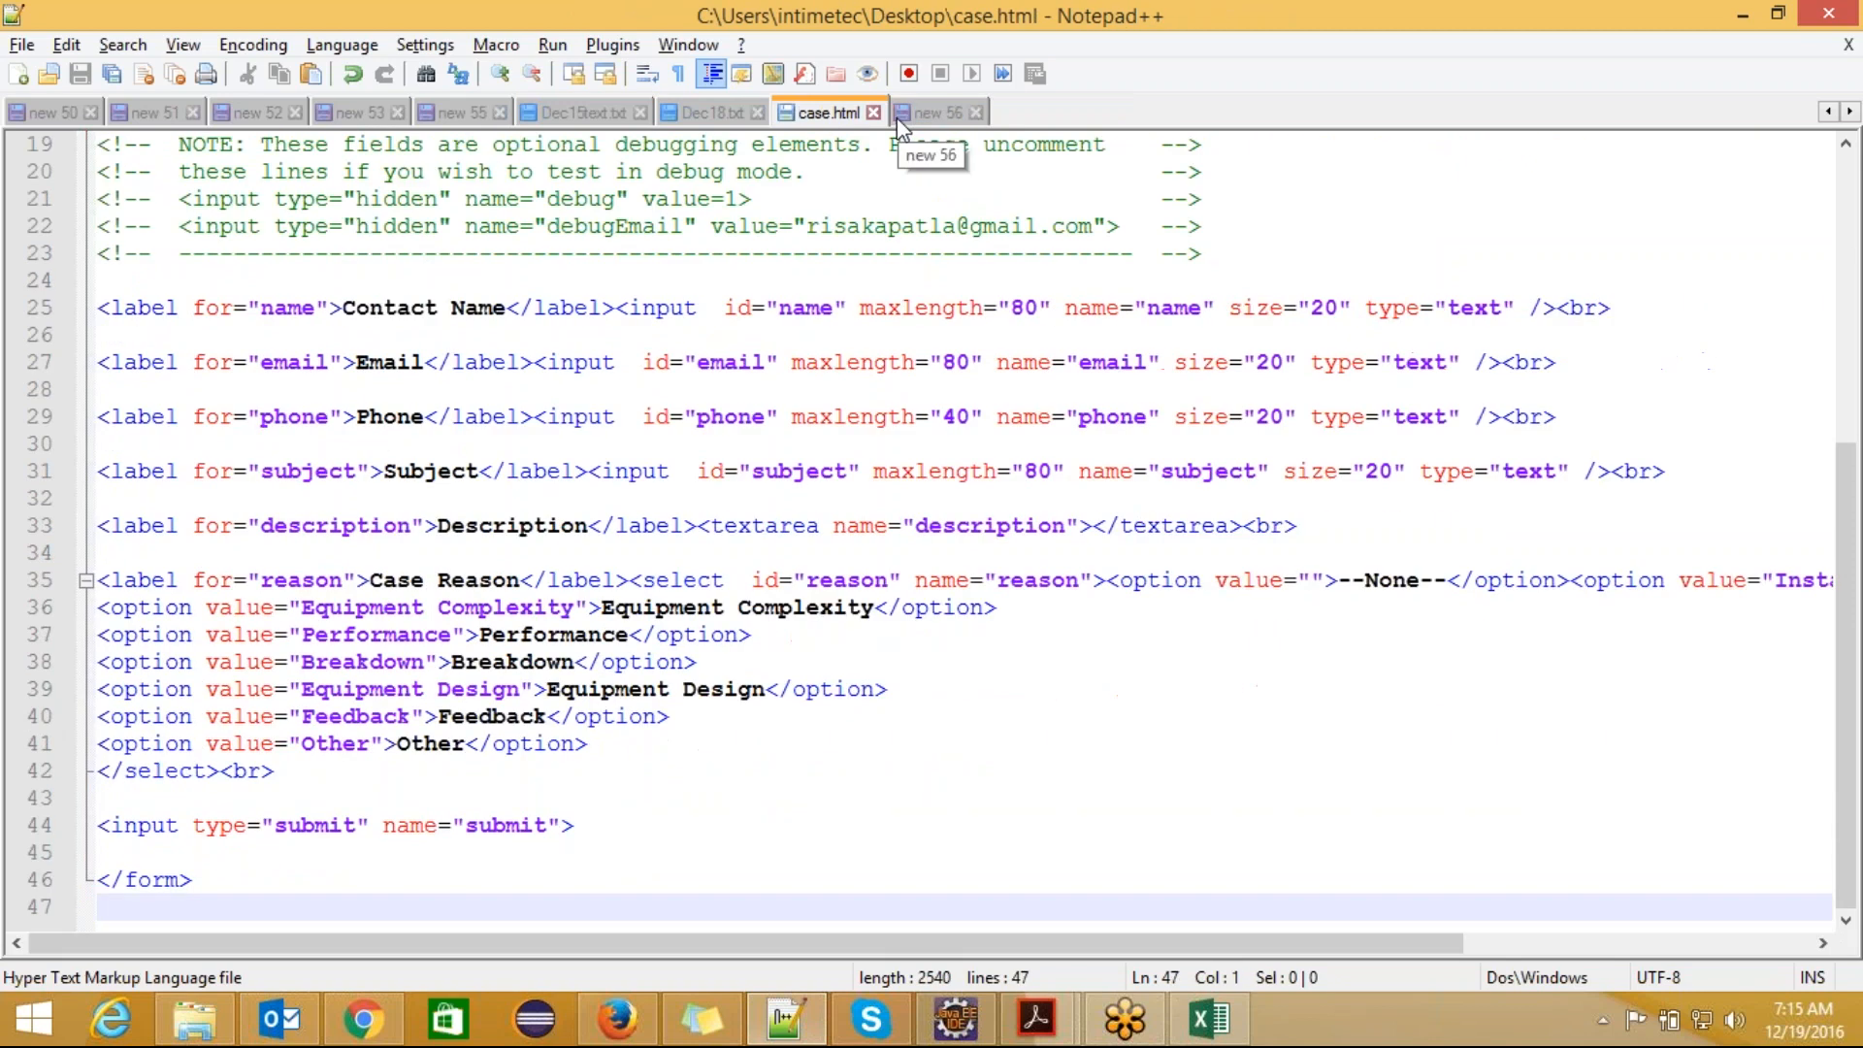
click(878, 113)
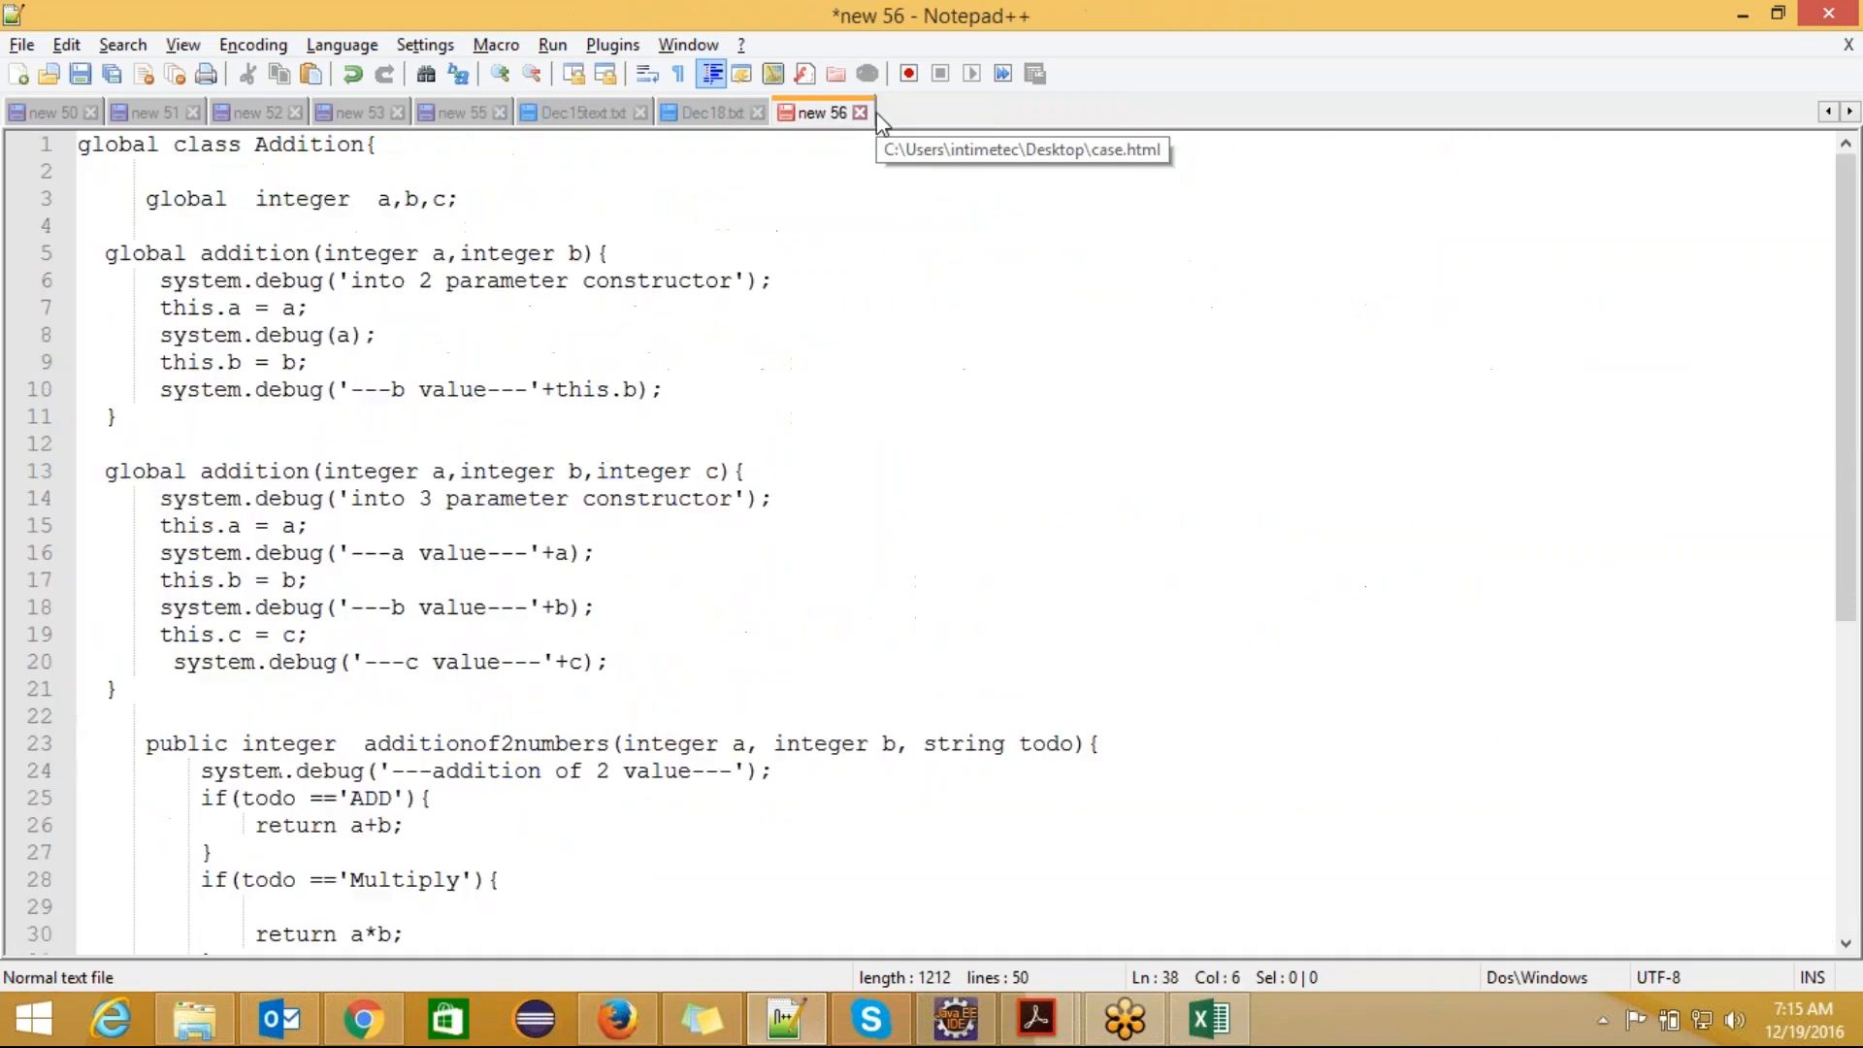
click(719, 121)
click(756, 113)
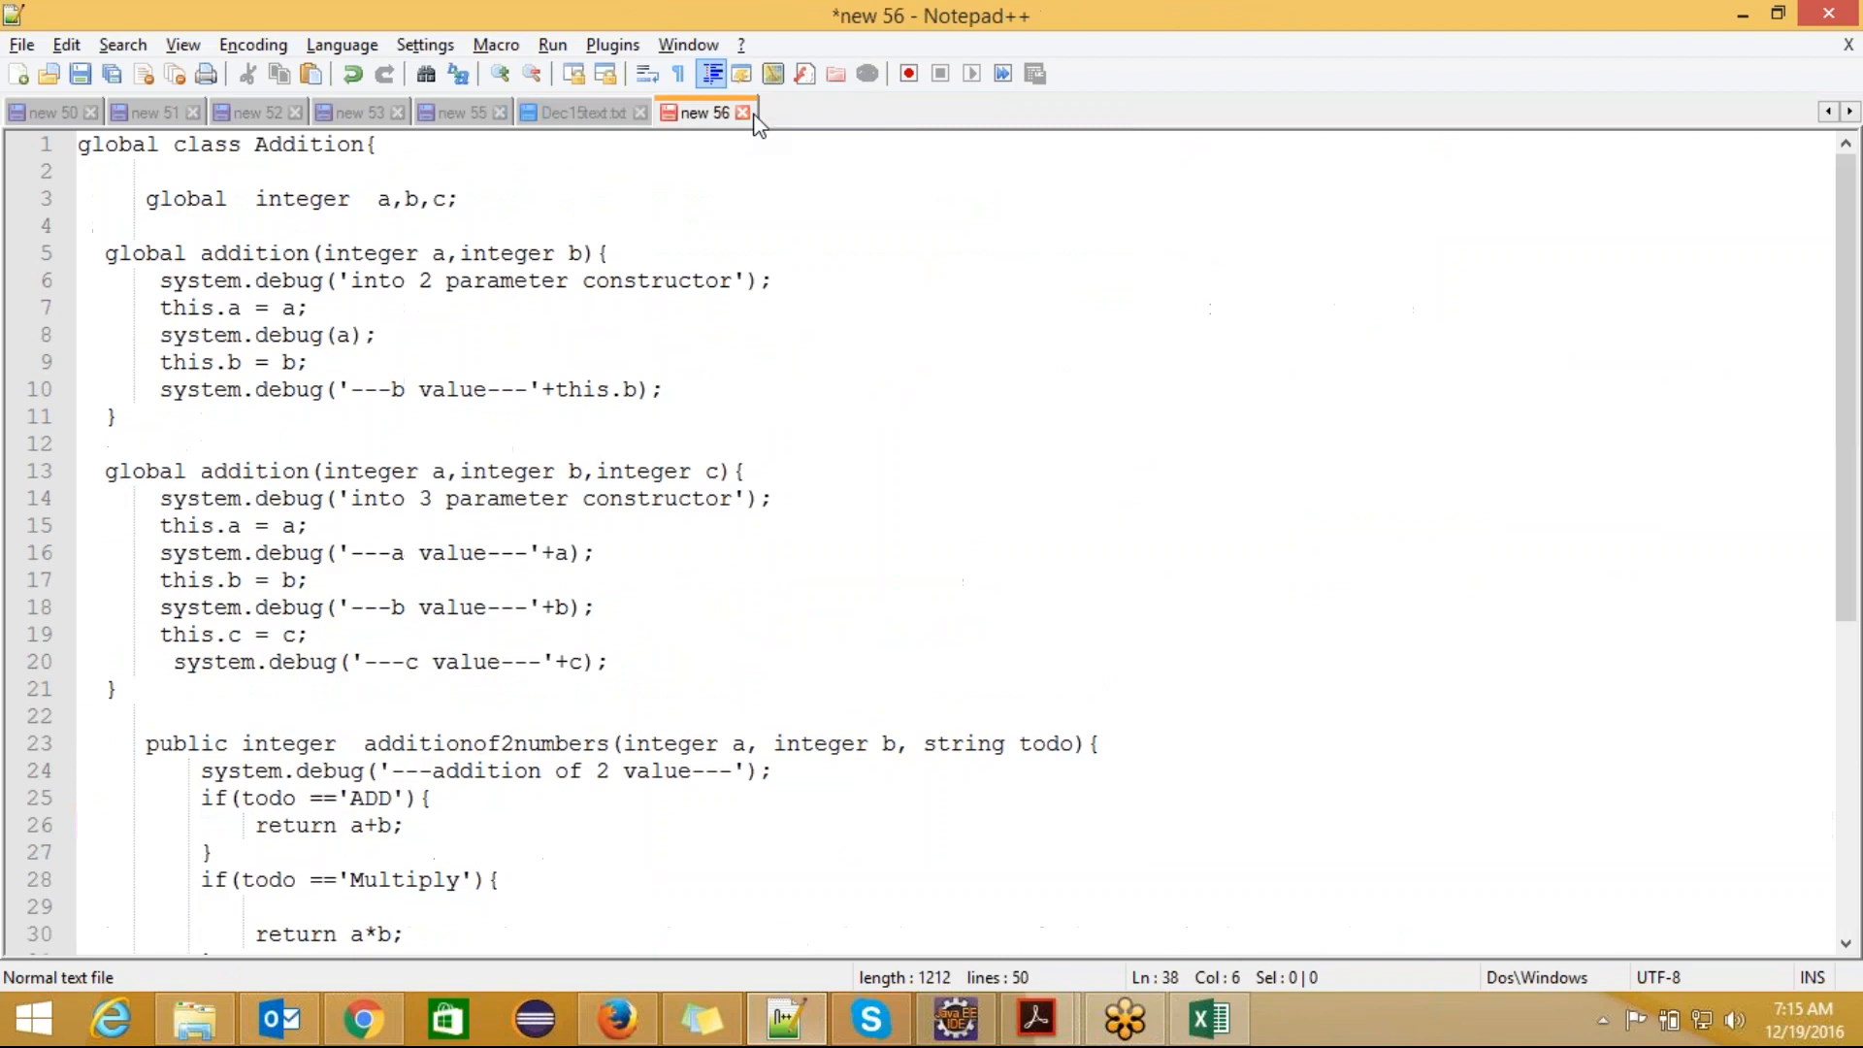
click(743, 113)
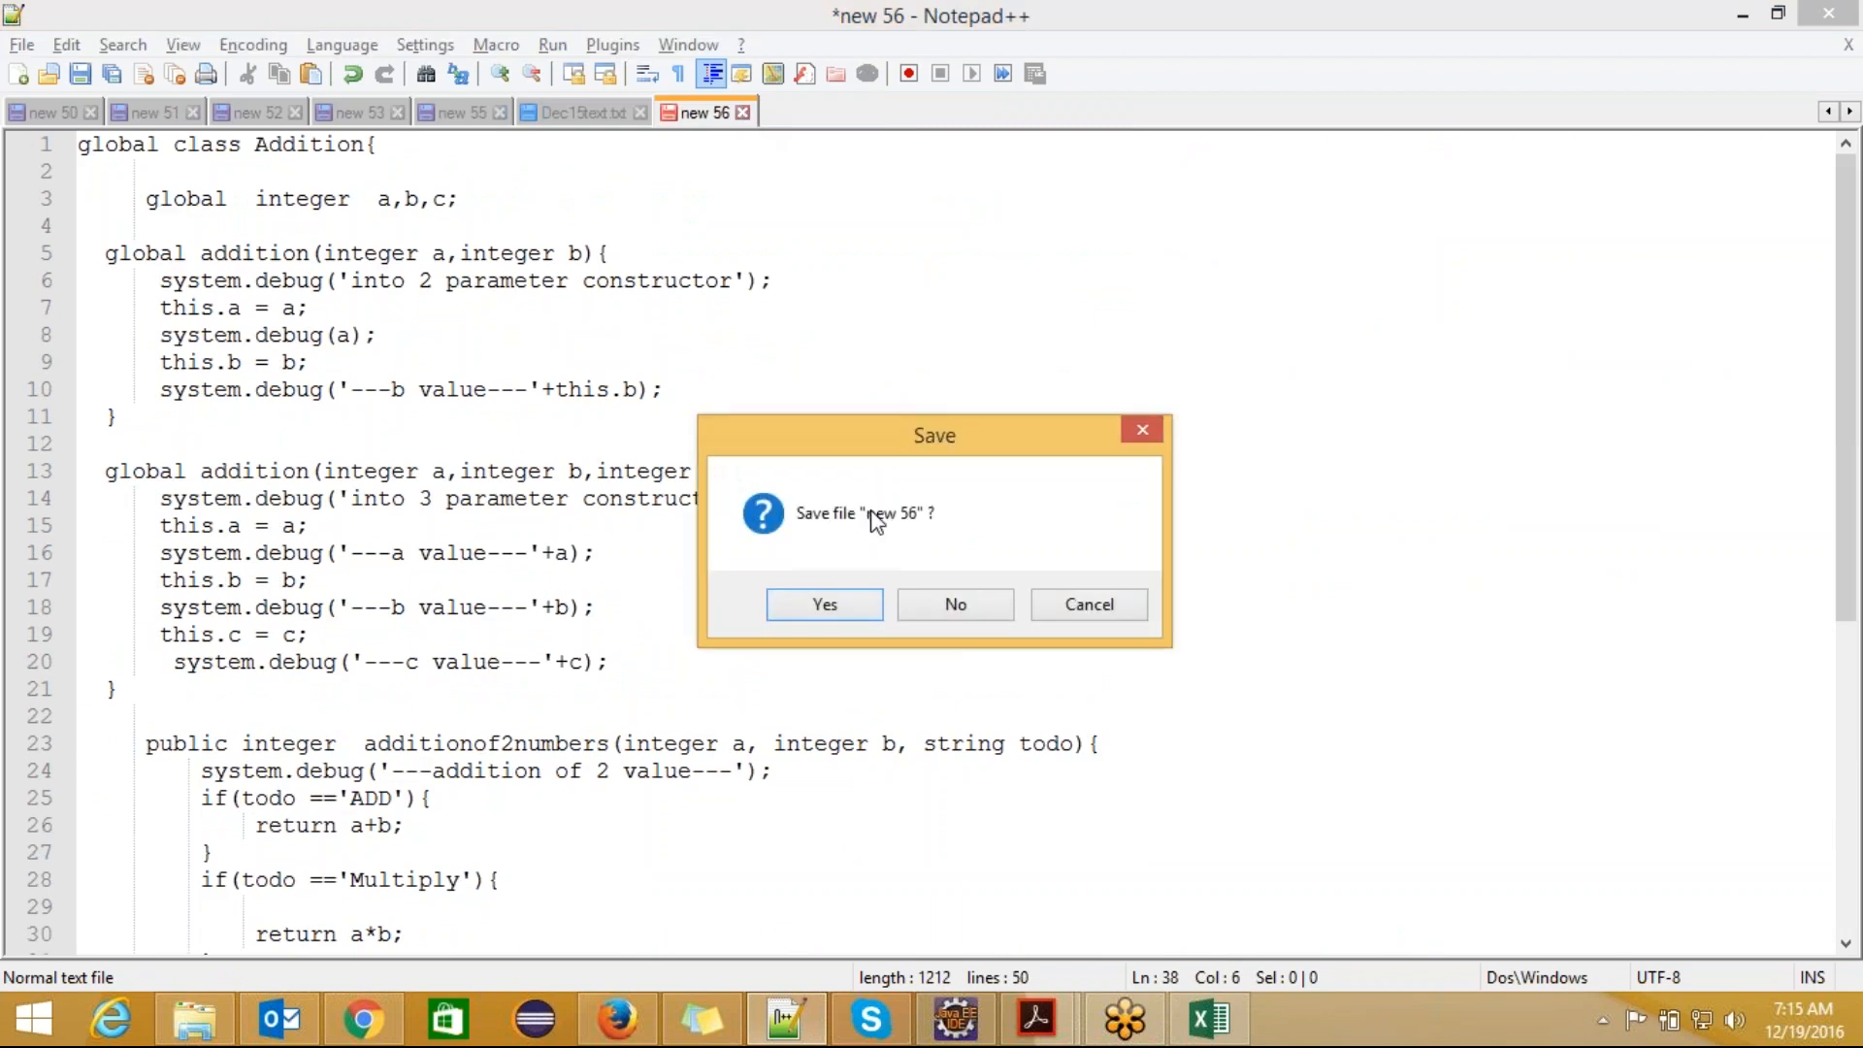
click(956, 605)
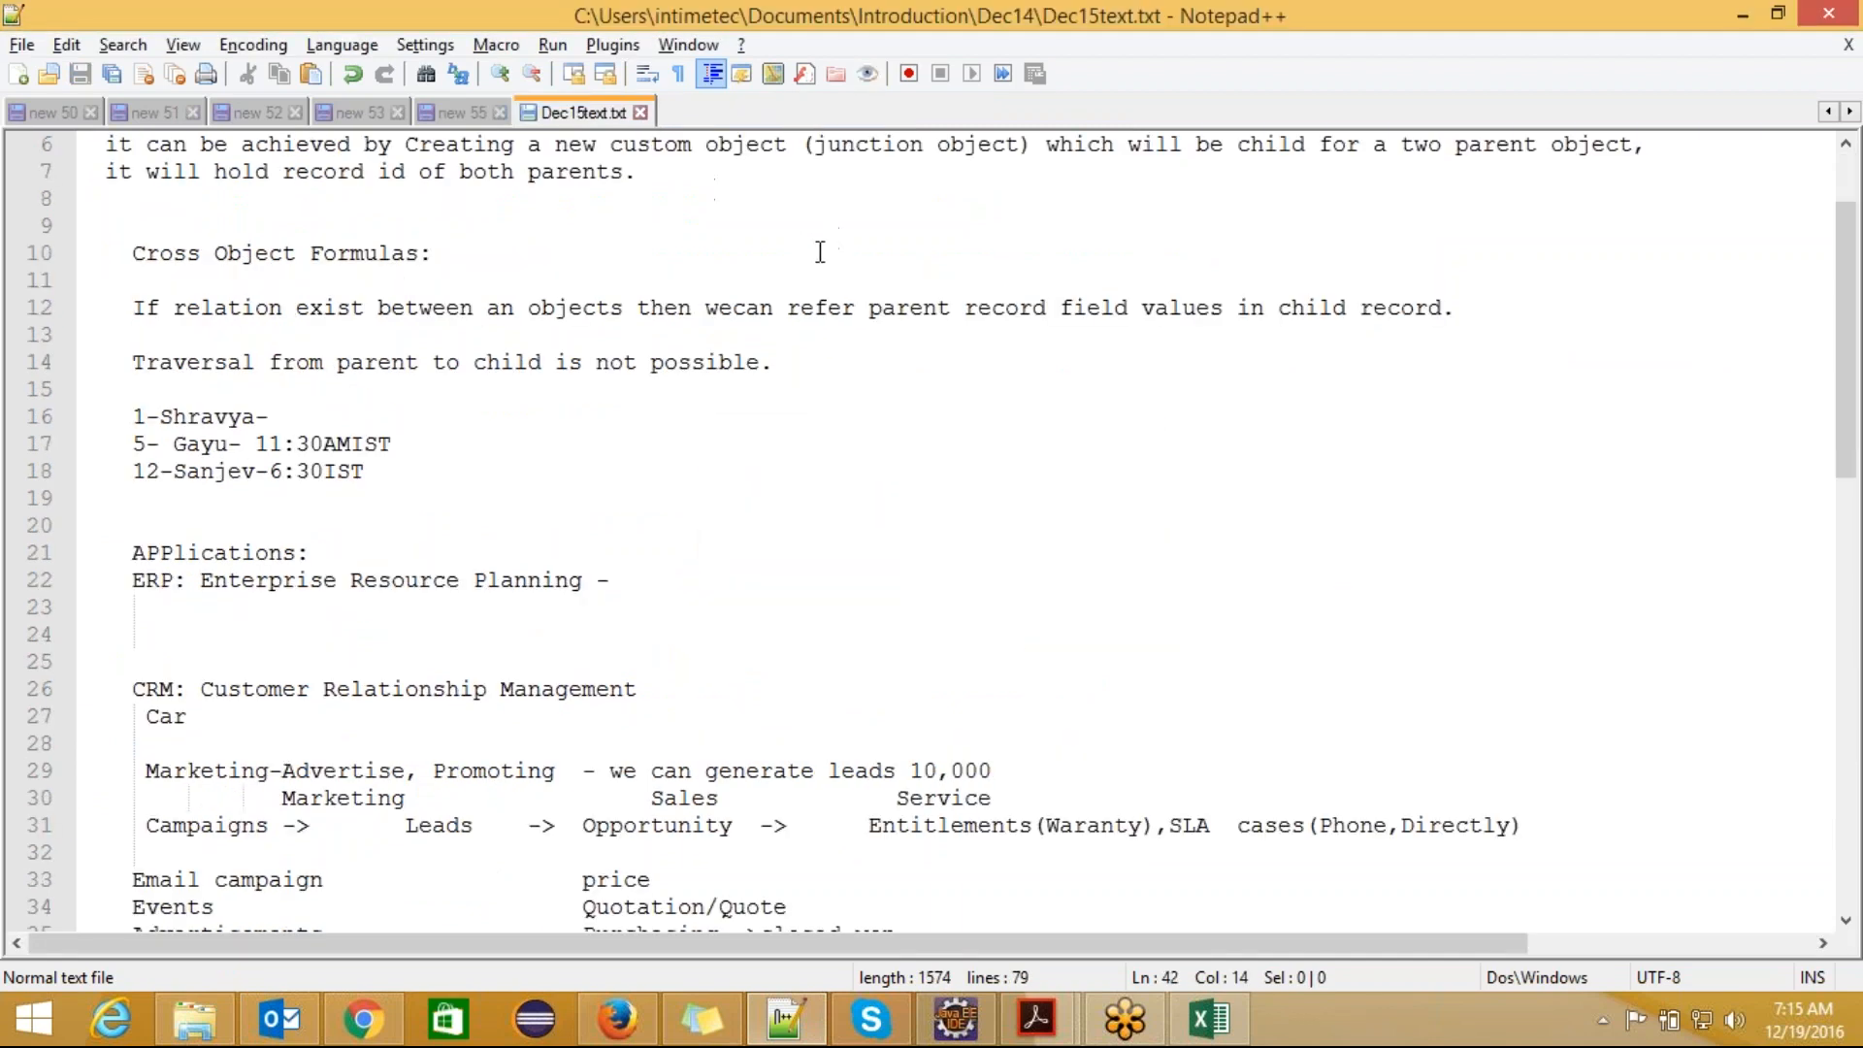
Step: Create a new text document with the heading "Communication Templates:" on its first line, correcting the misspelled word
key(ctrl+n)
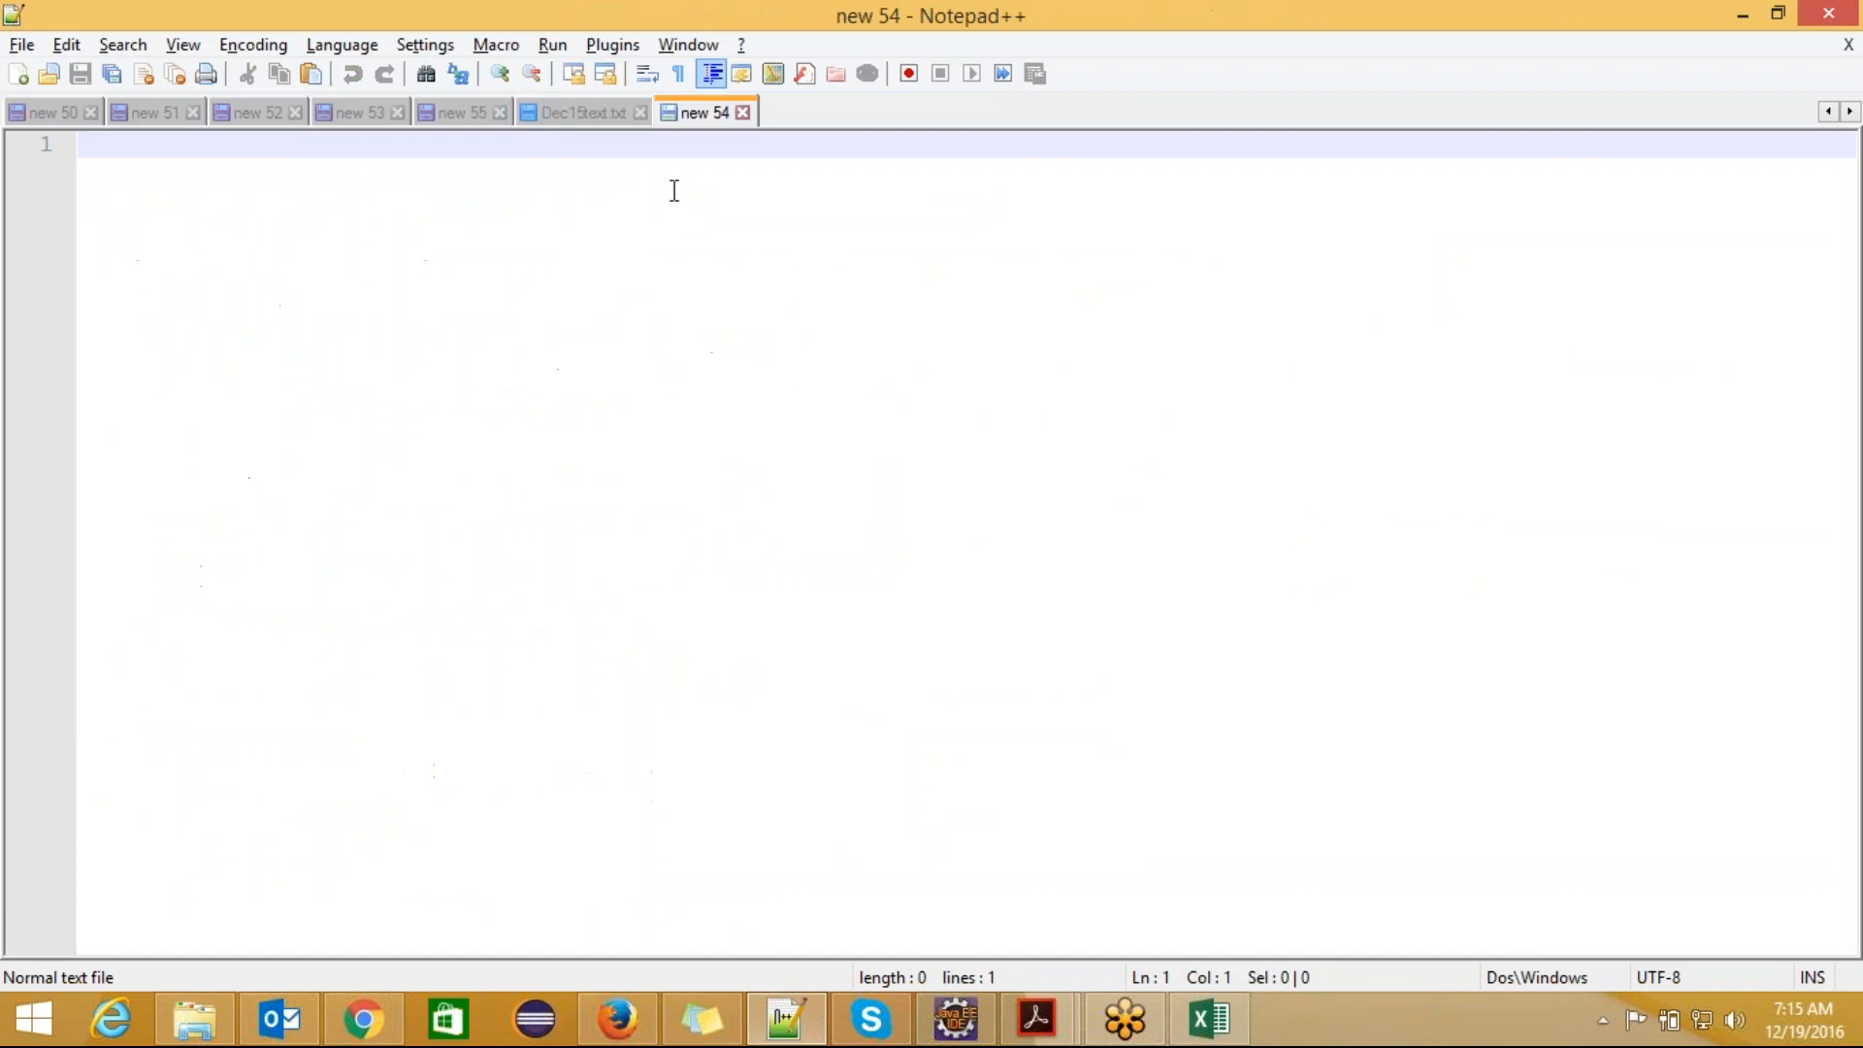
text(communiczt)
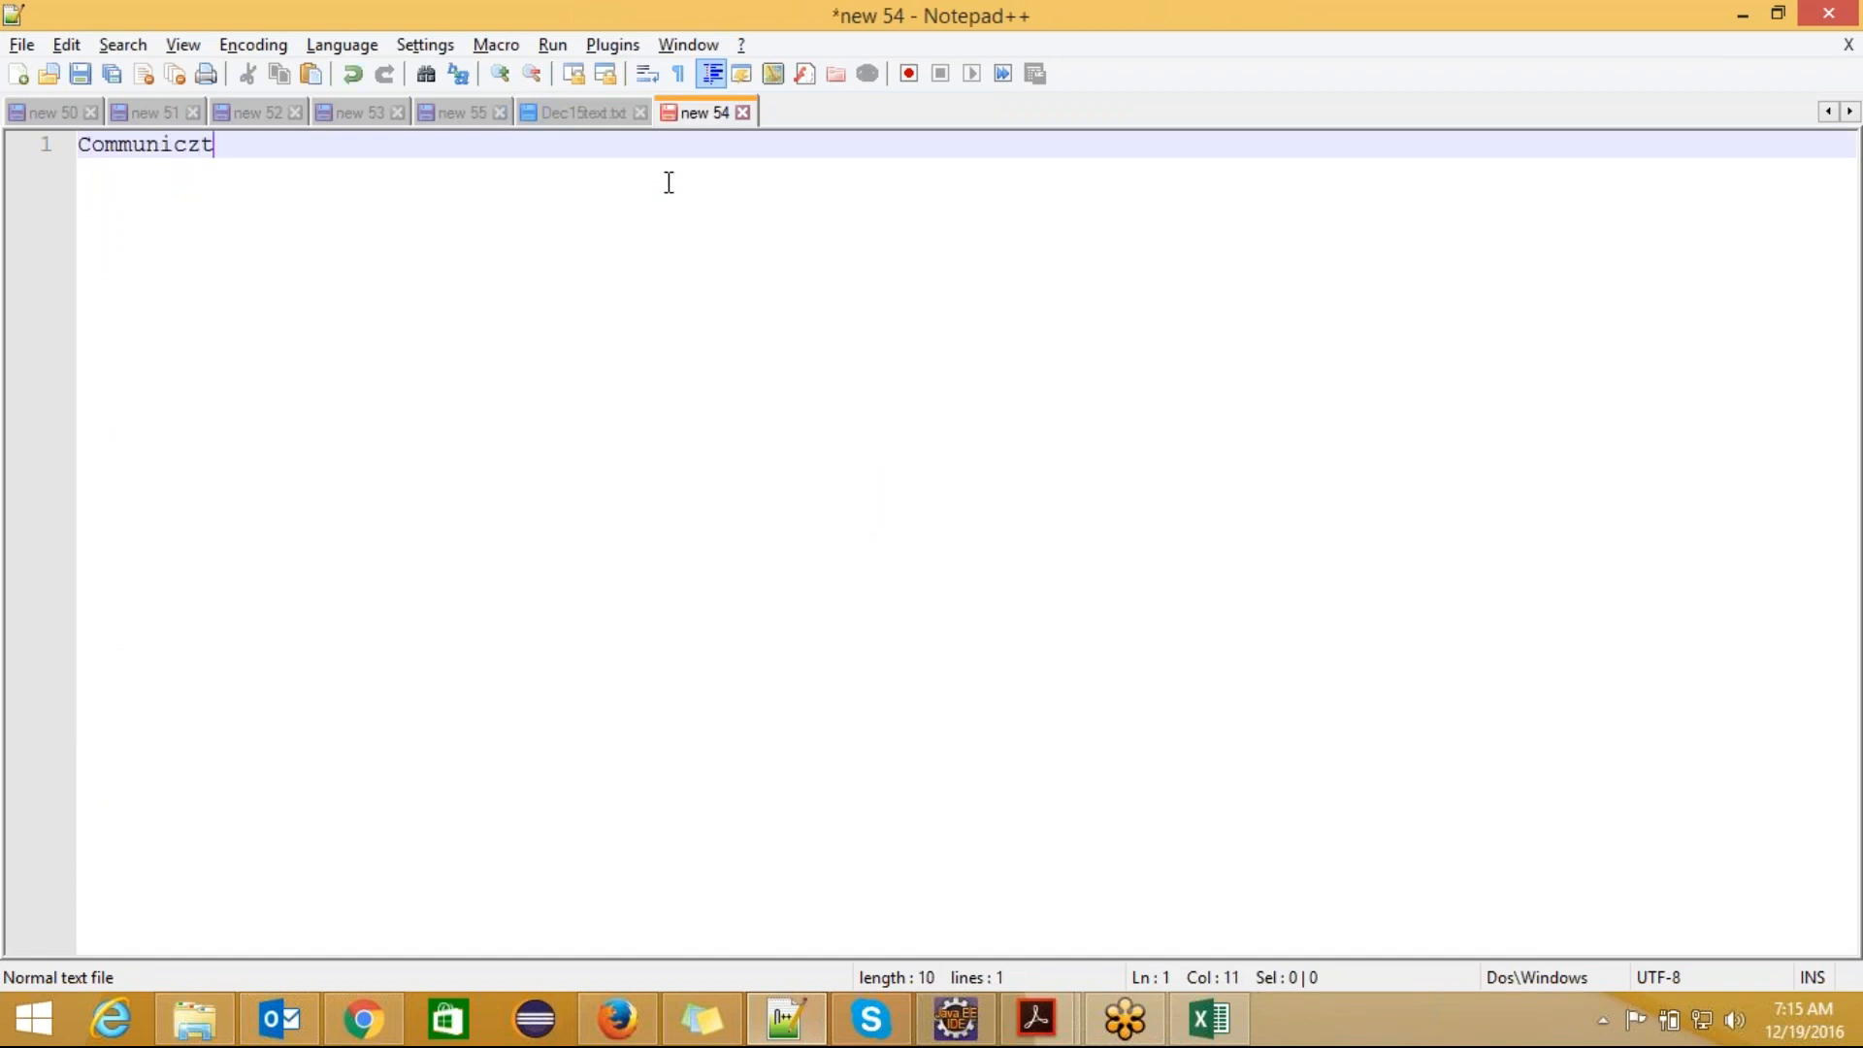
text(ion Templates)
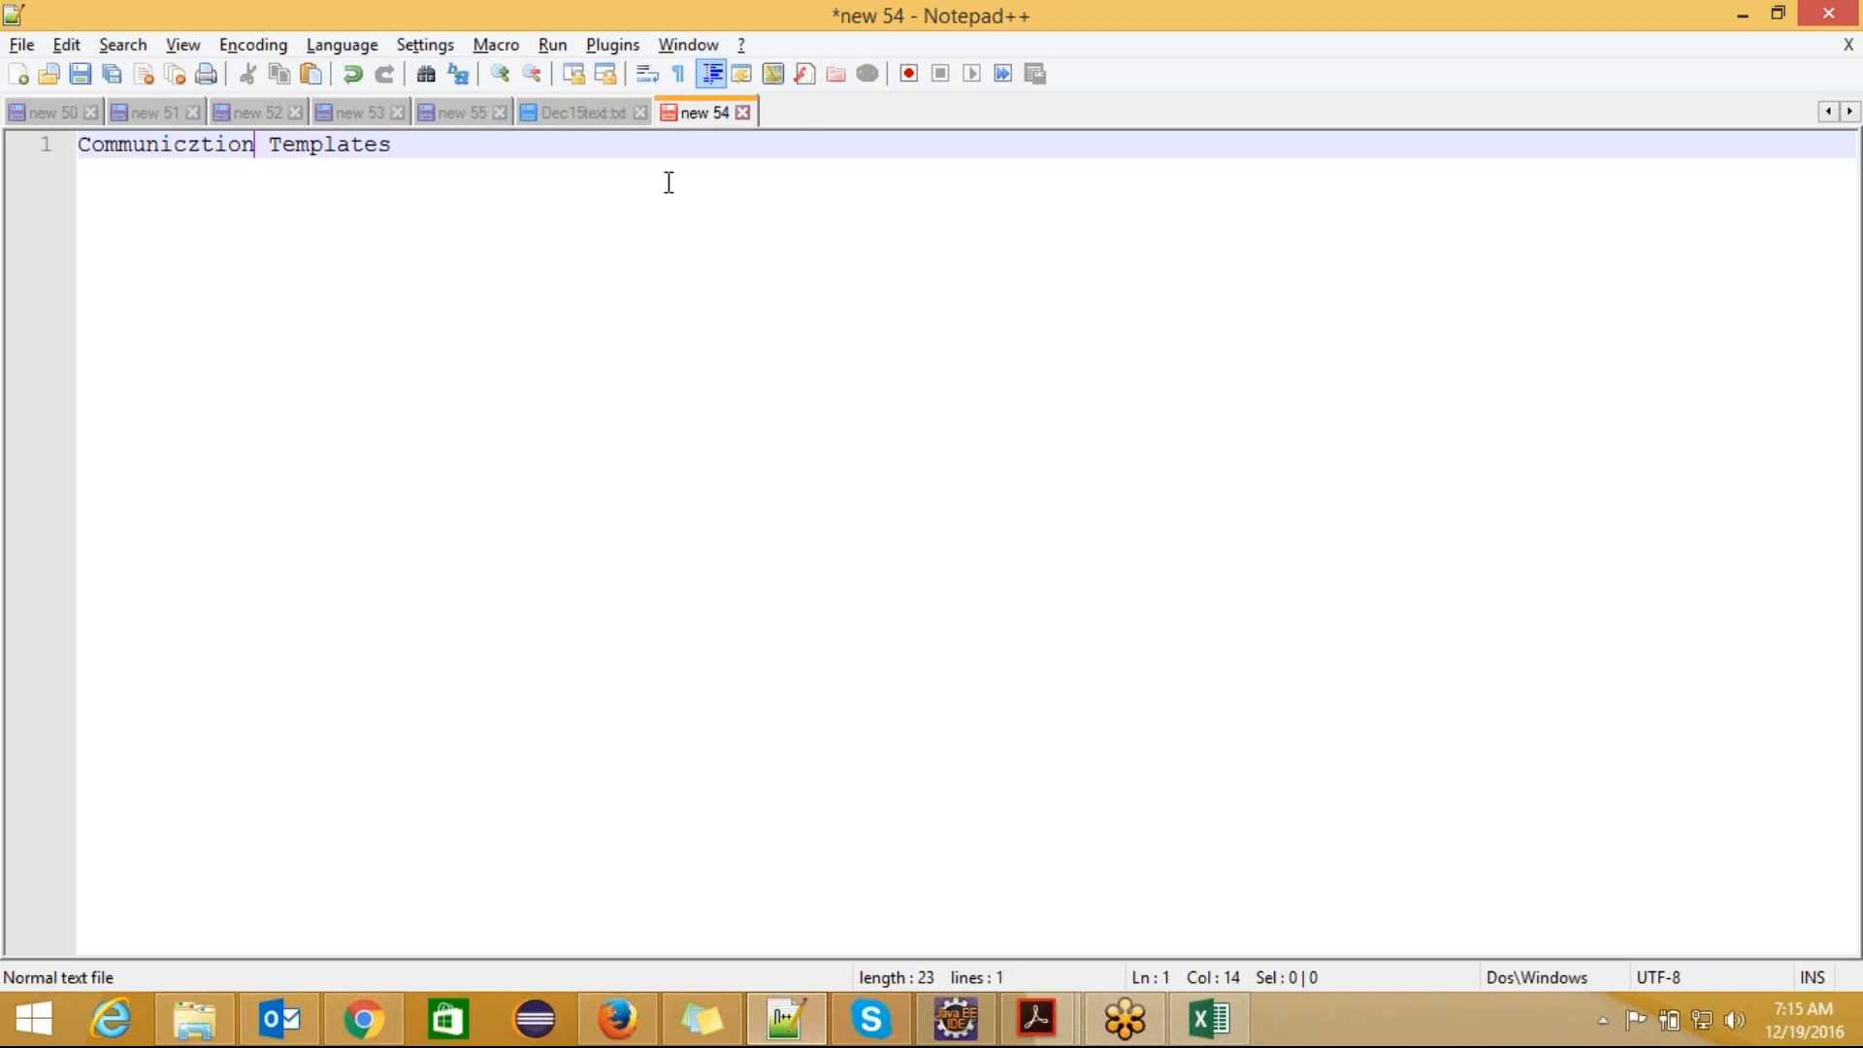
key(BackSpace)
text(a)
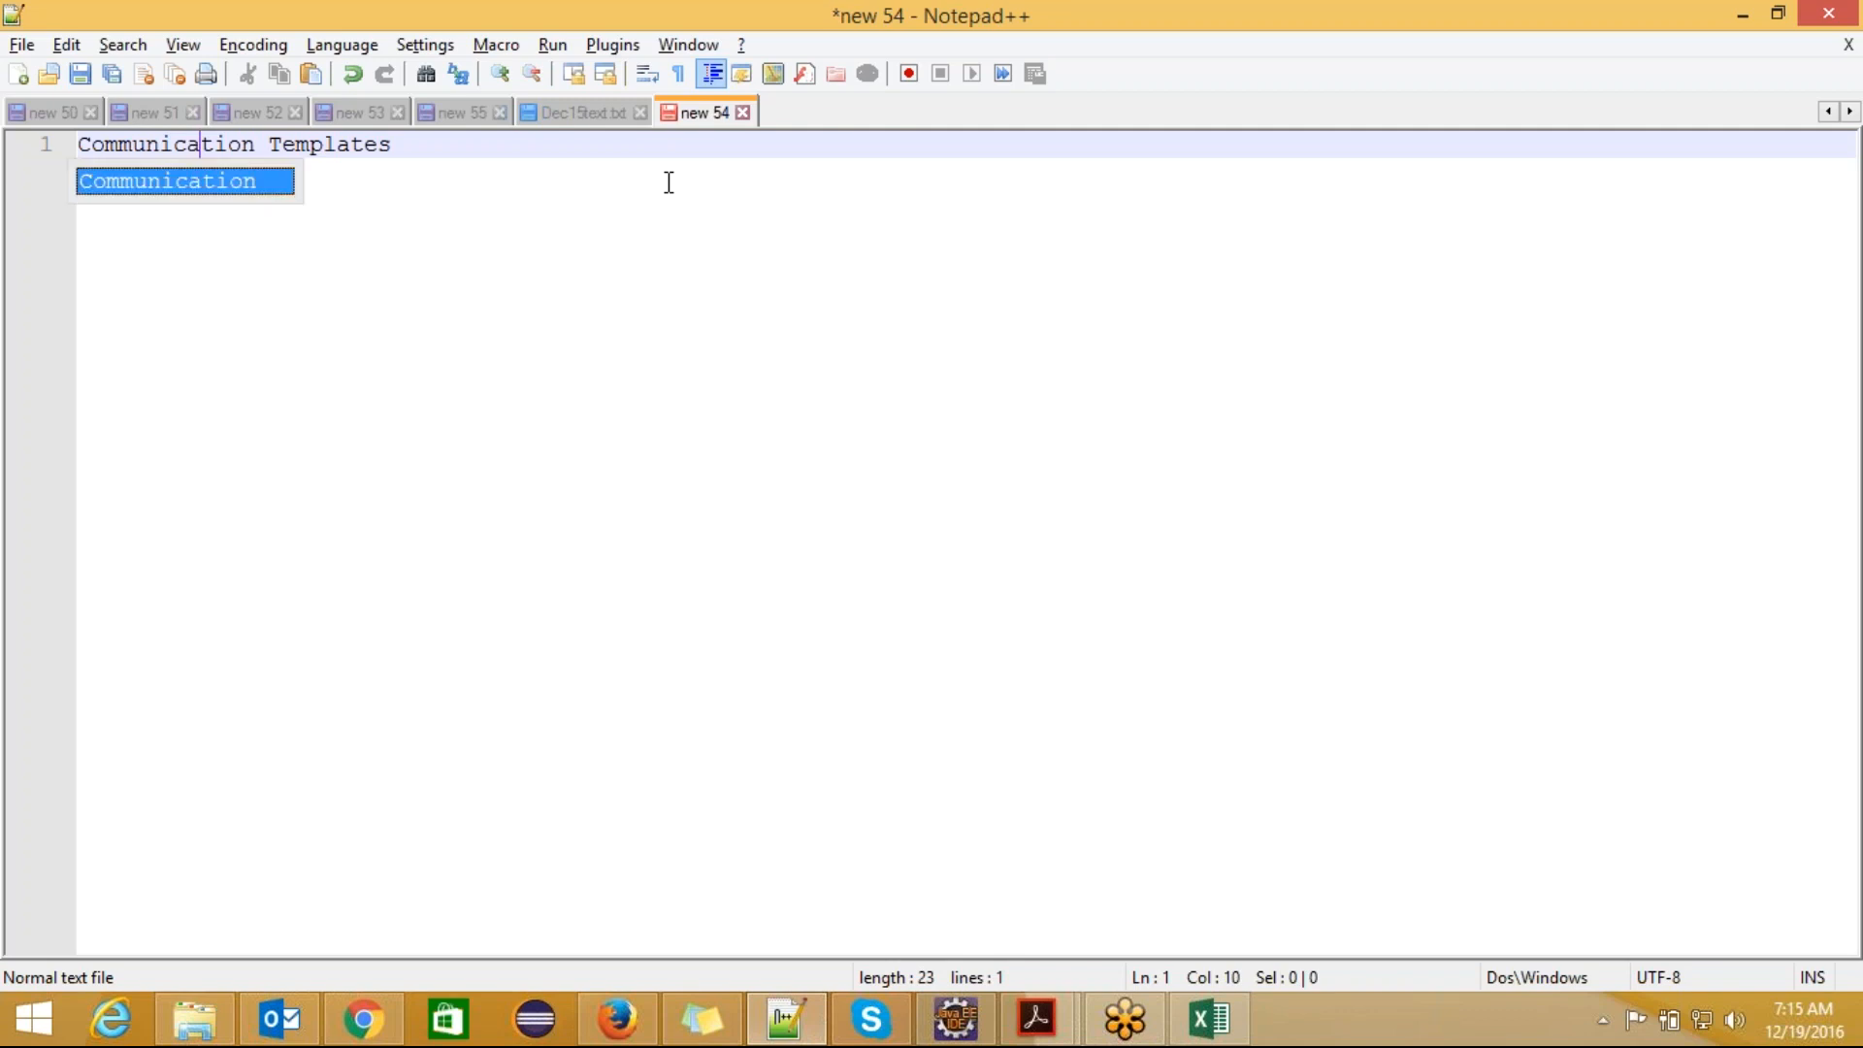
click(668, 182)
text(s:)
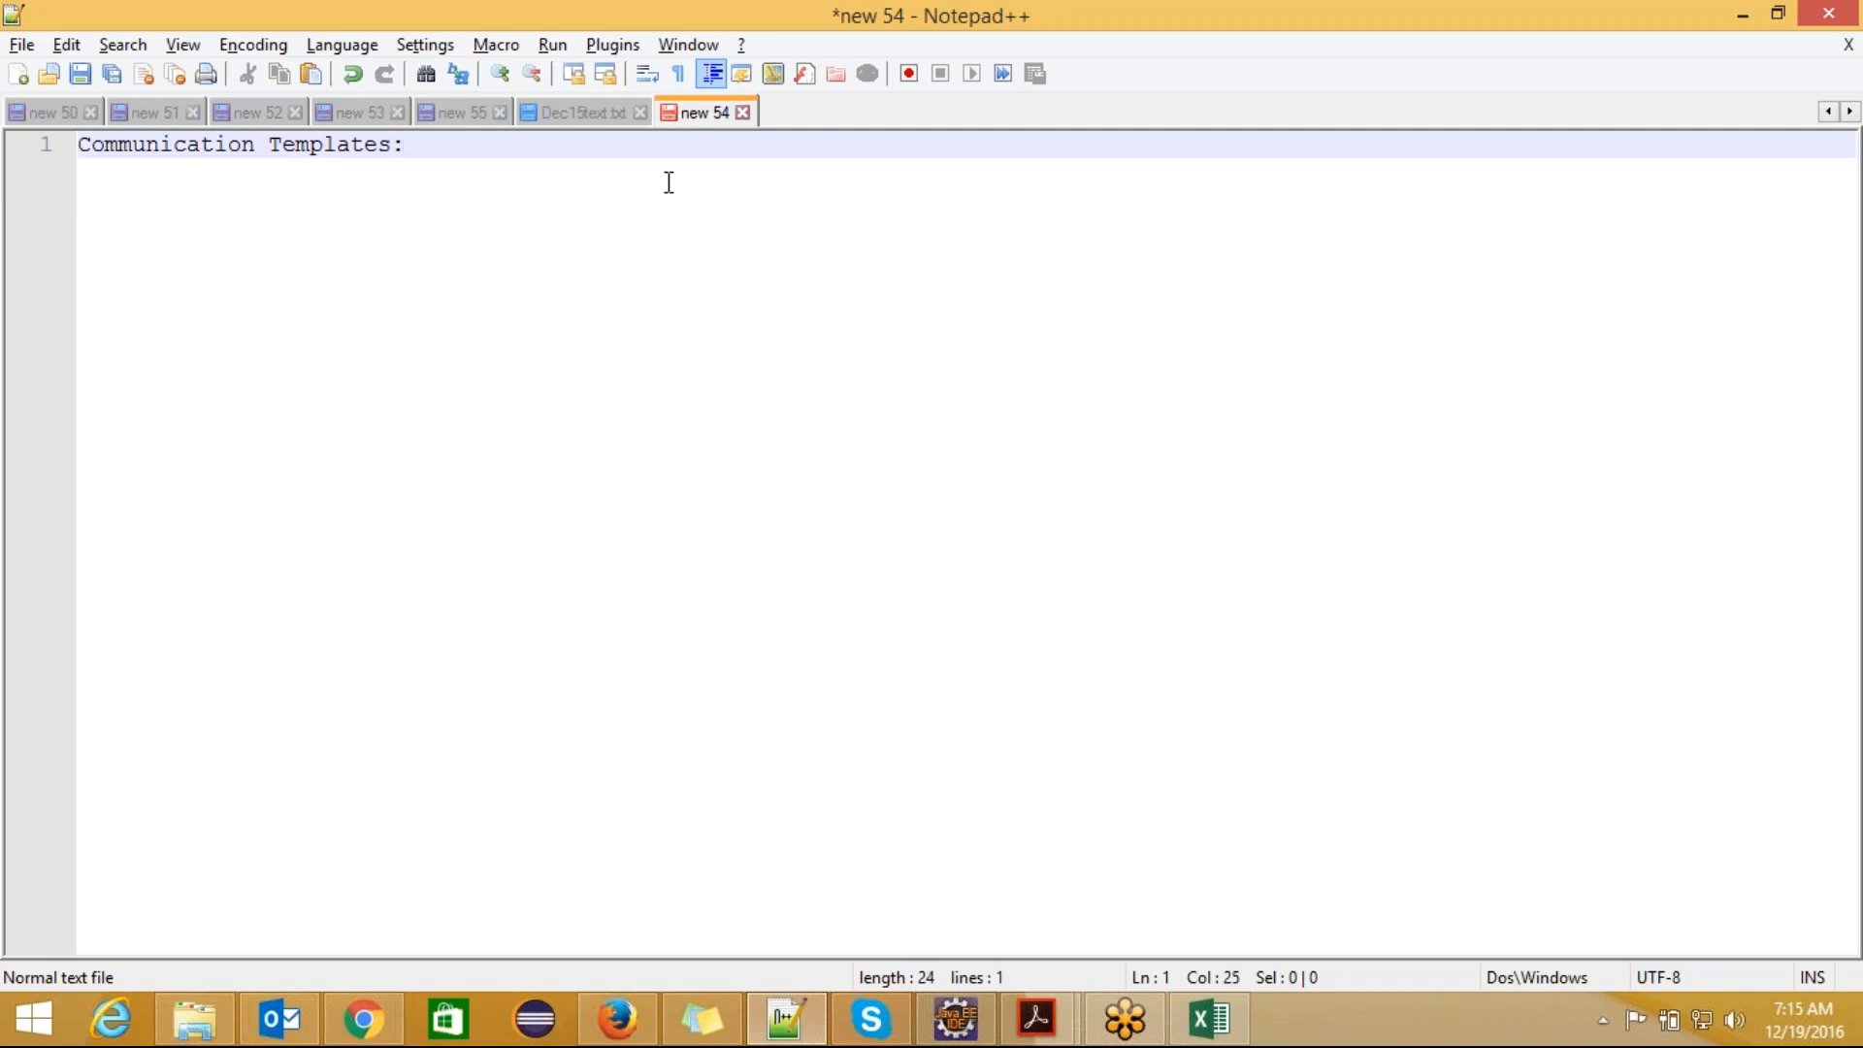
key(Return)
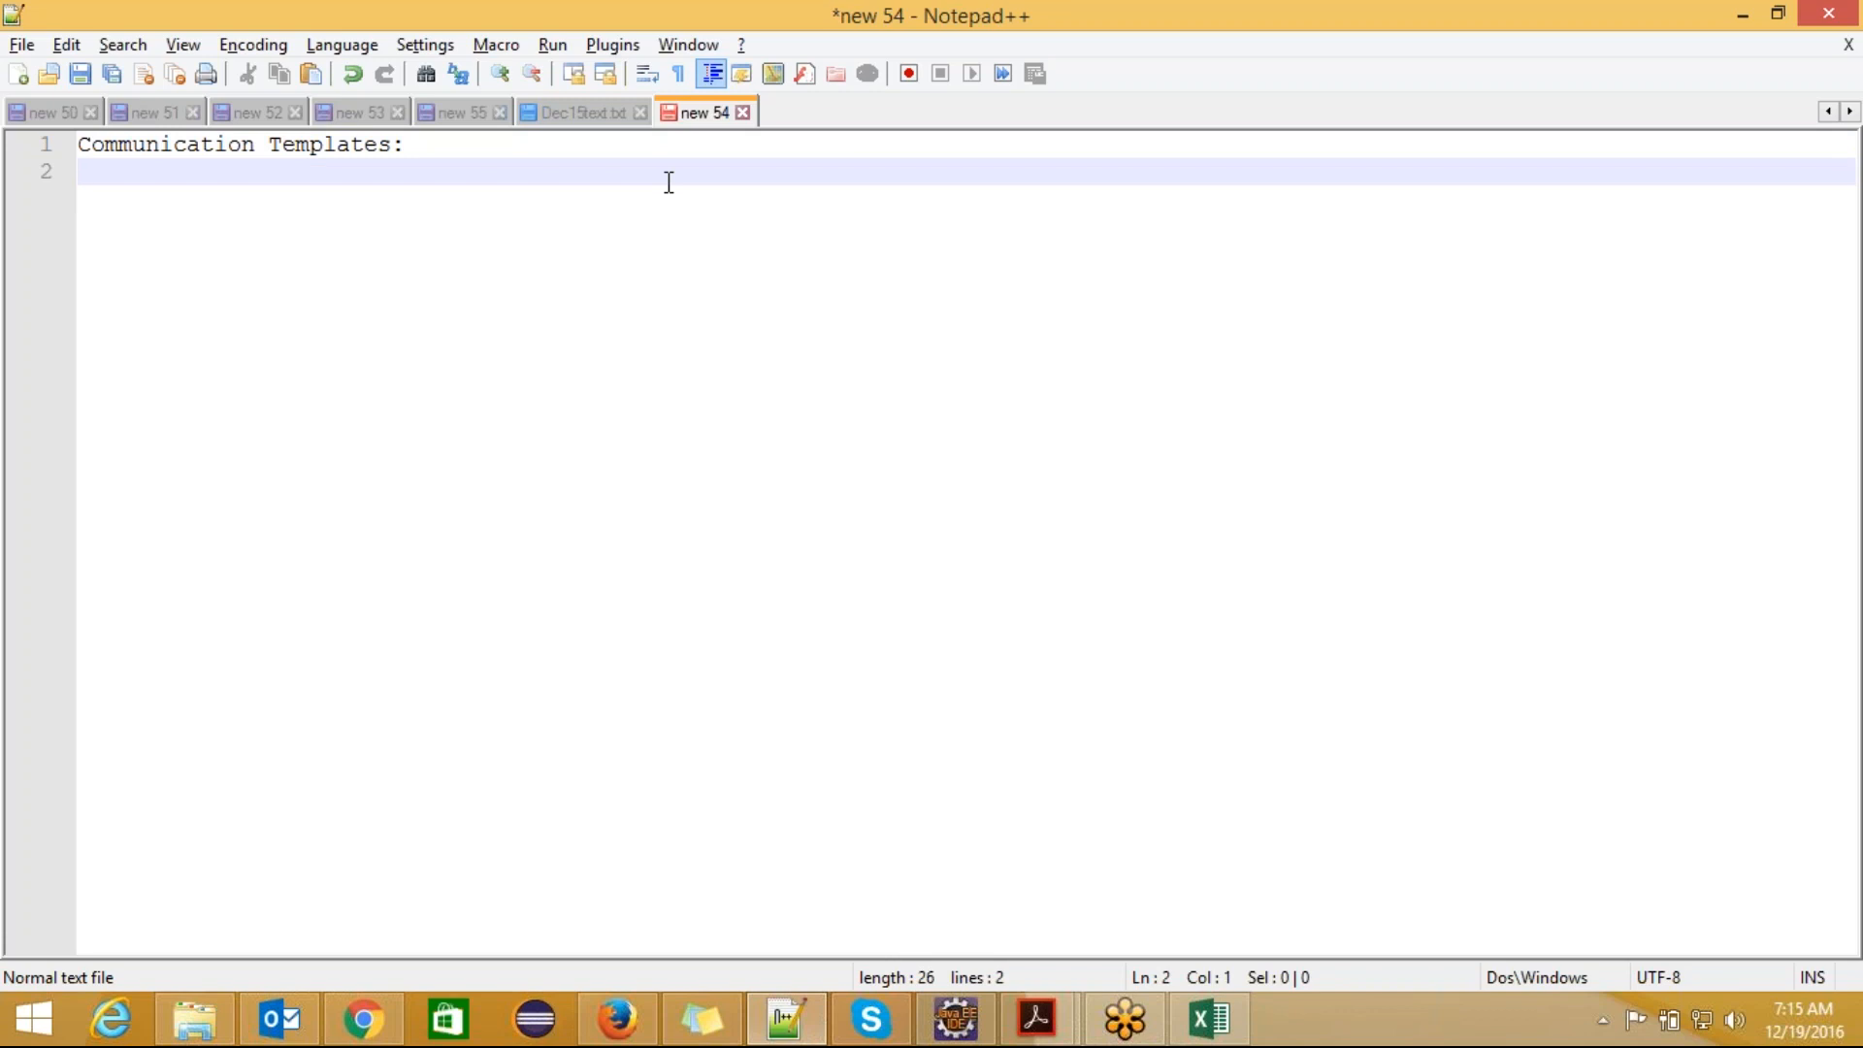
Step: Write "Templates used in our organization for day to process." on the second line and indent it under the heading
text(Templ)
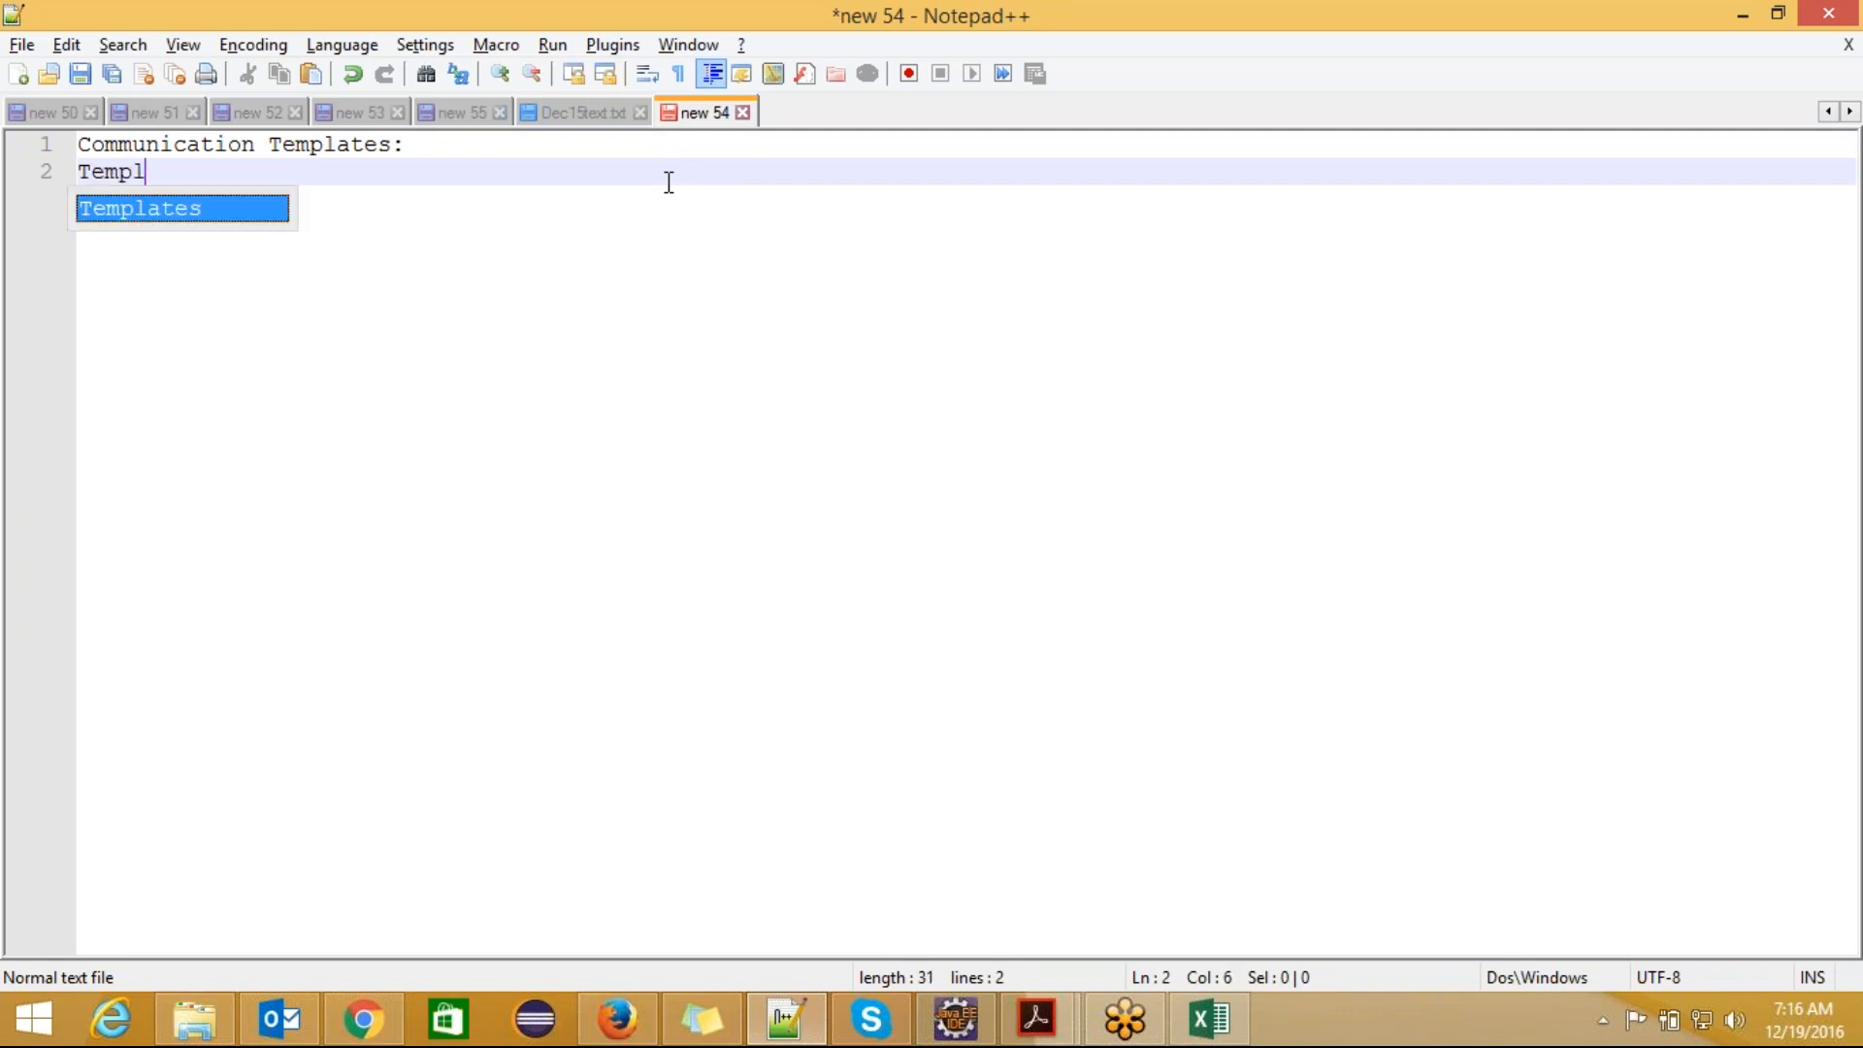
text(ates use)
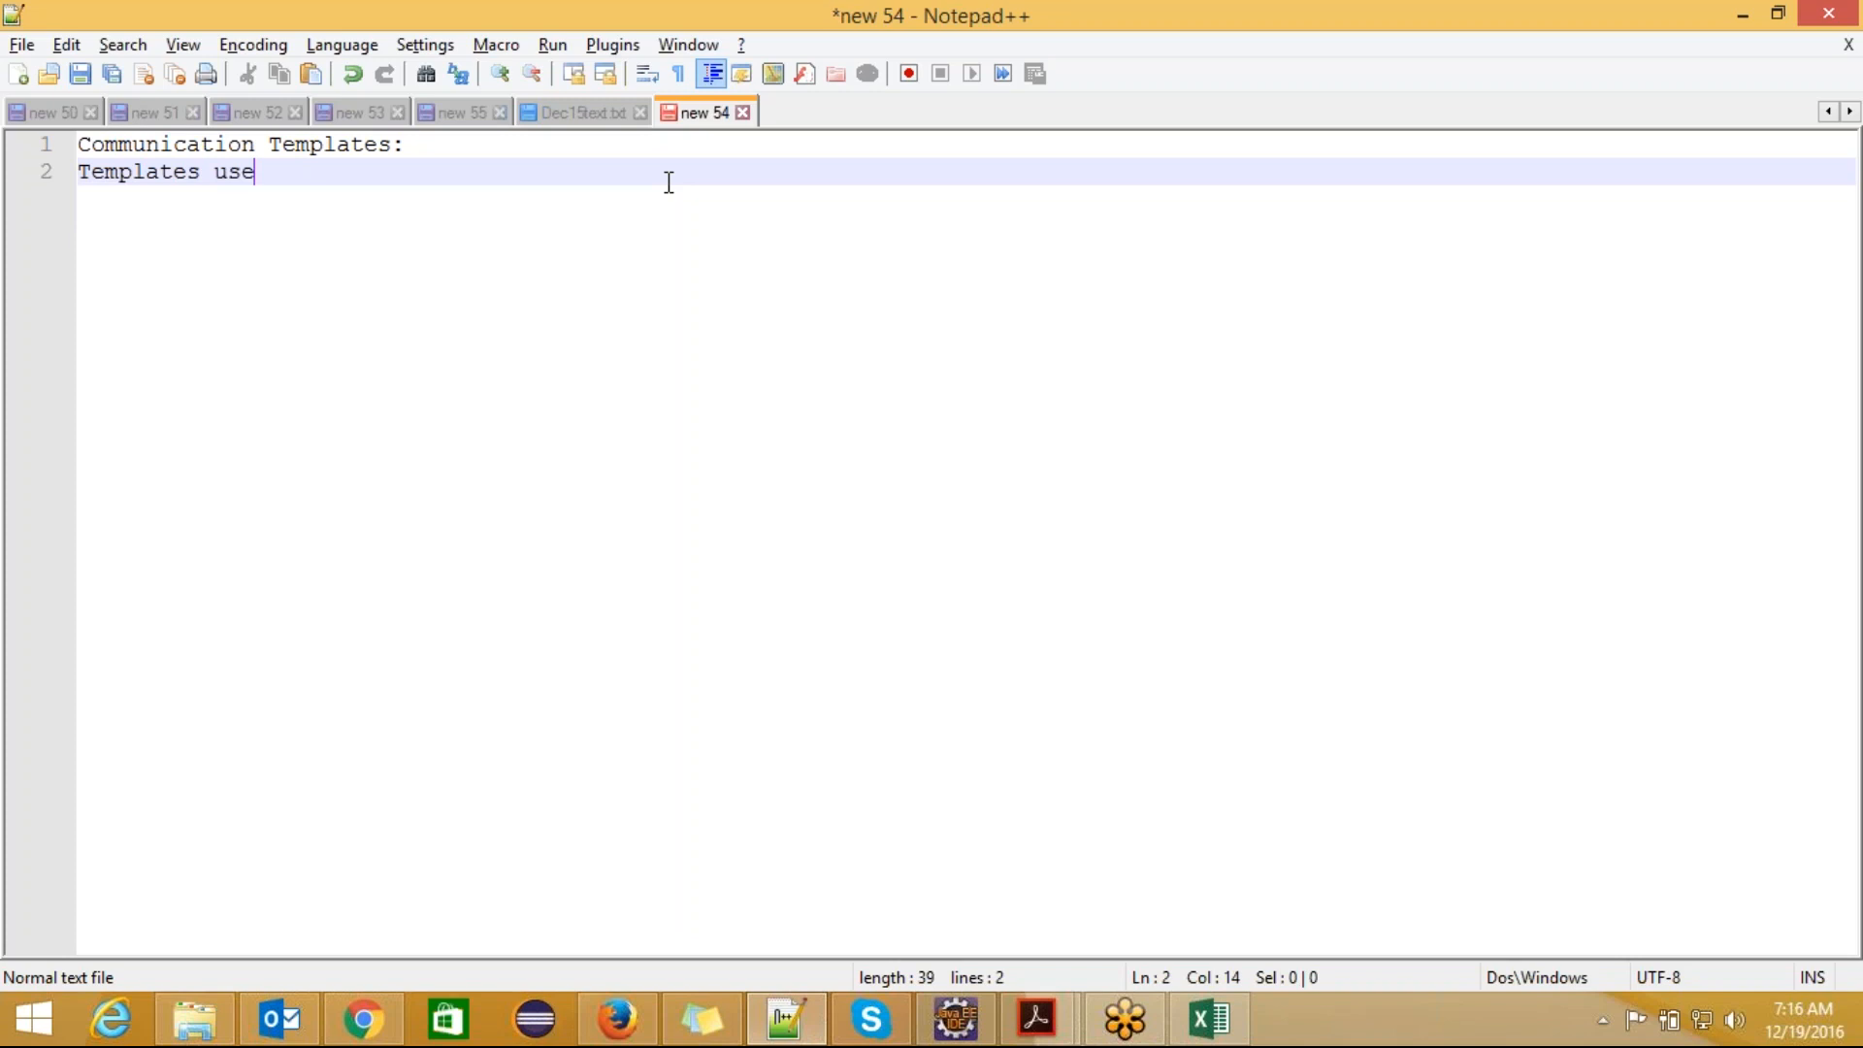
text(d in our organizat)
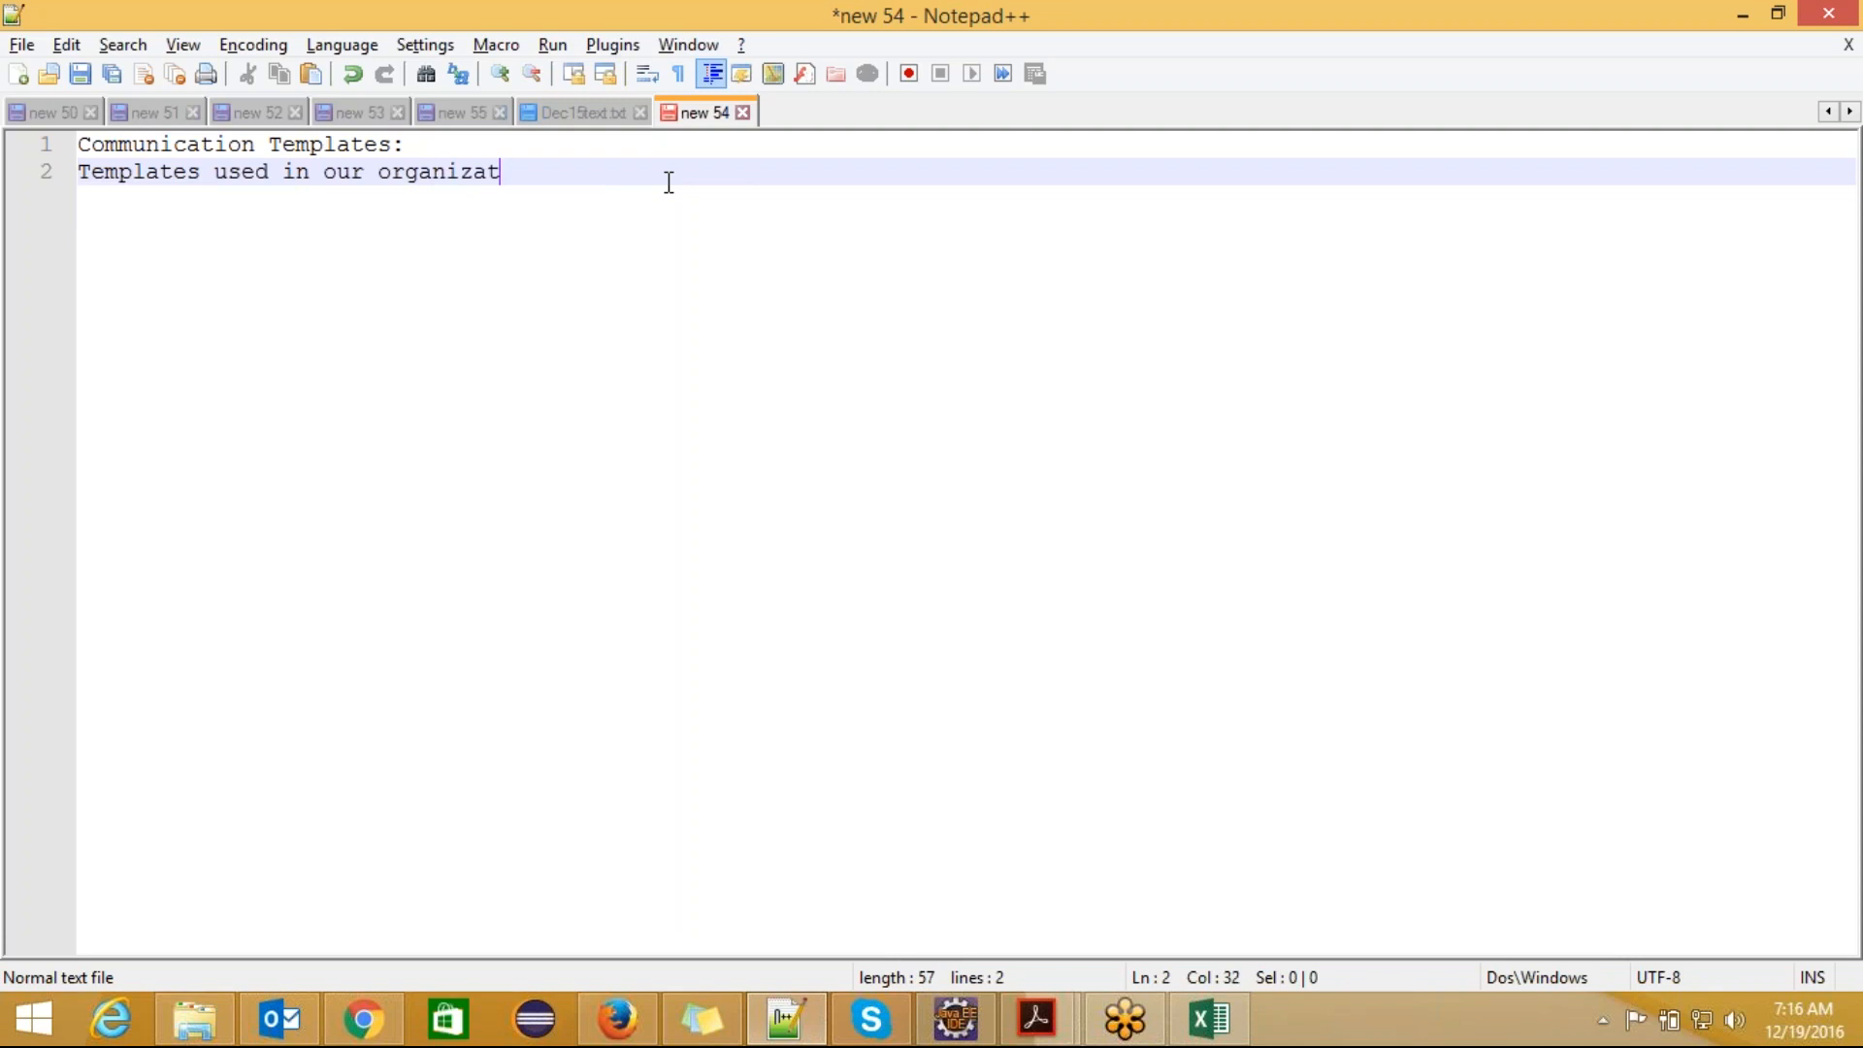
text(ion for day to pr)
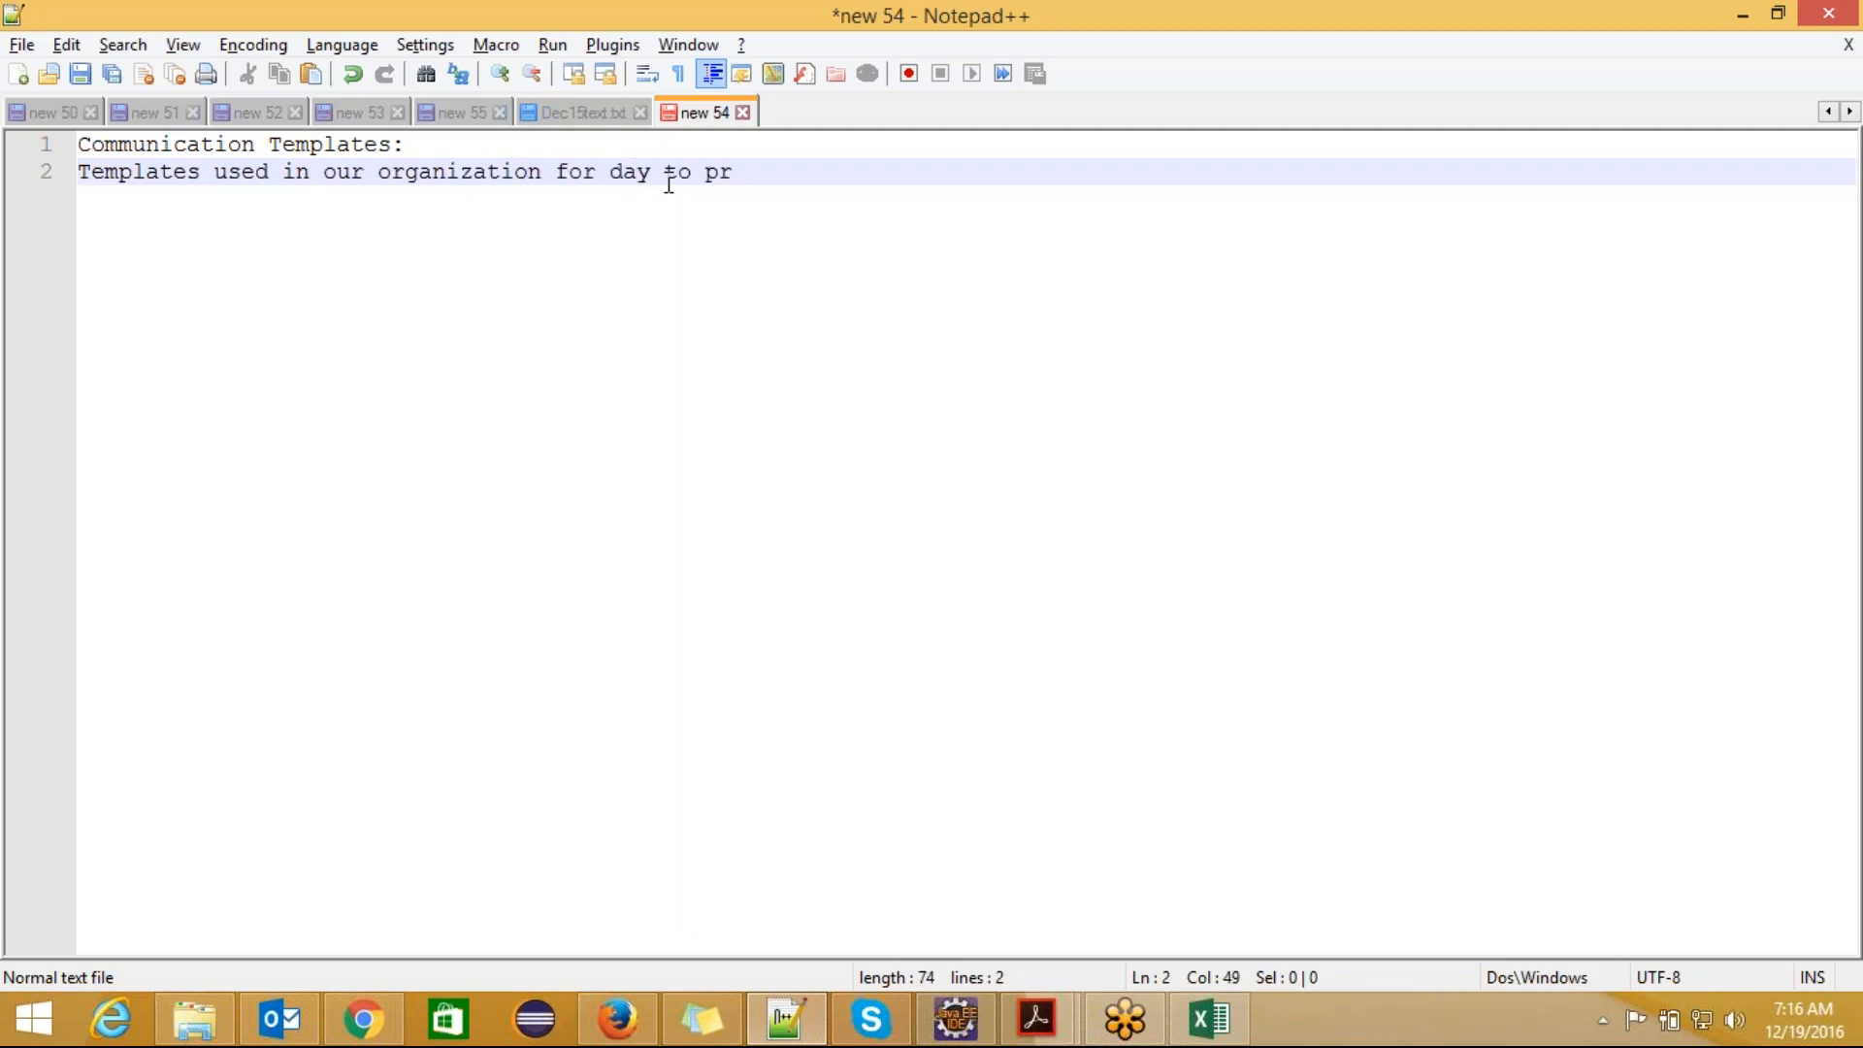
text(ocess.)
click(80, 167)
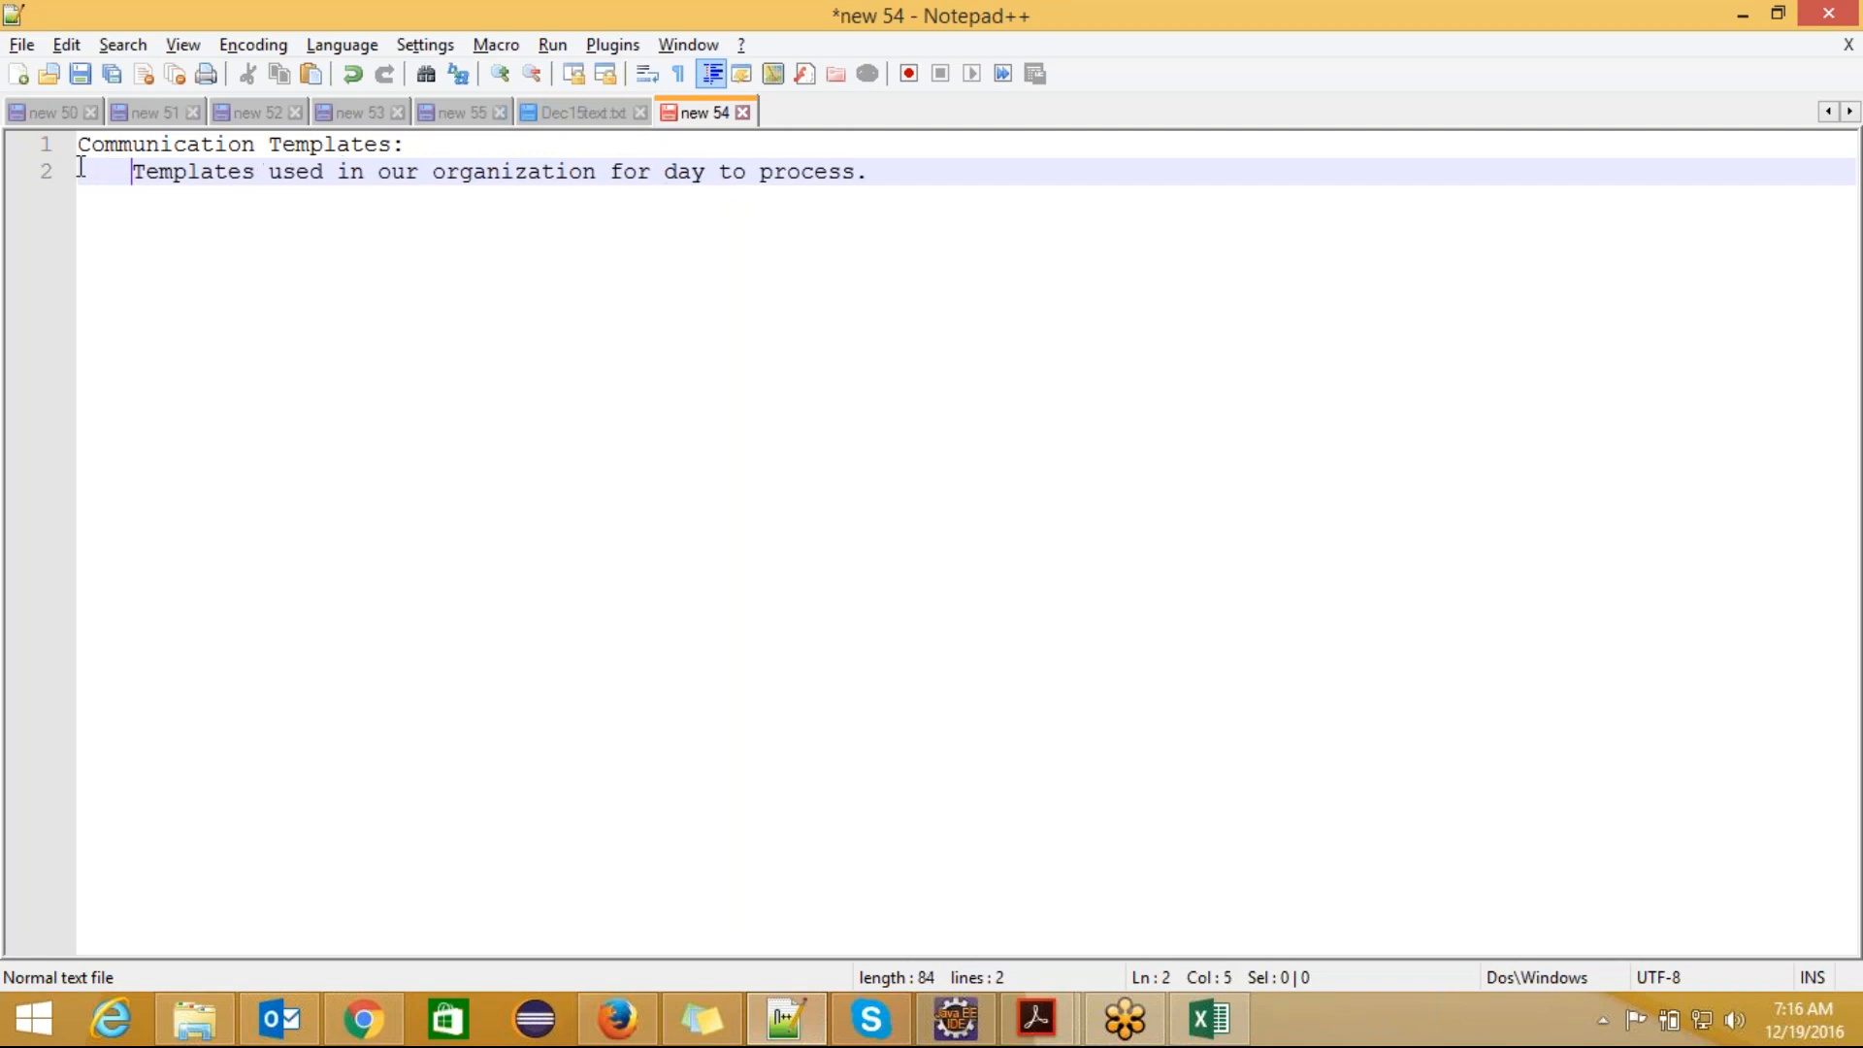
click(880, 175)
Step: Switch to Salesforce in Chrome and view the HealthCares home page alongside the Communication Templates setup page
key(alt+Tab)
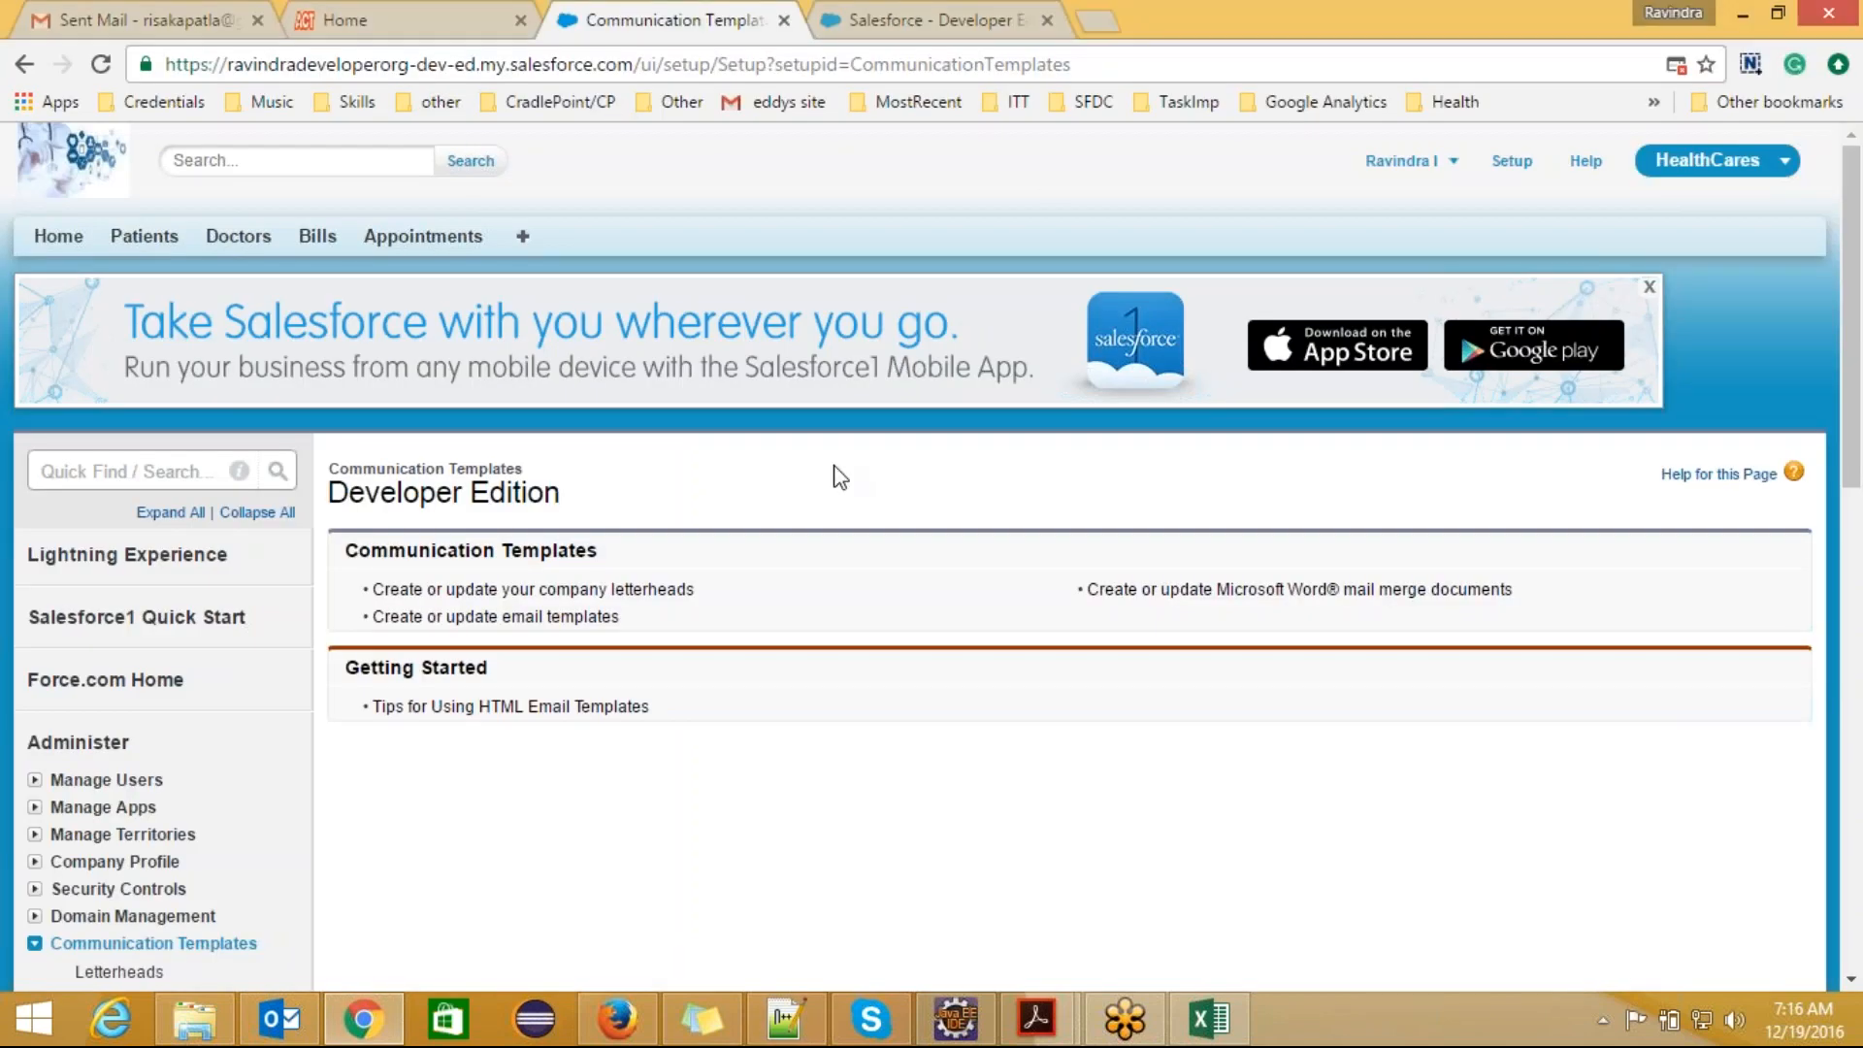
click(881, 27)
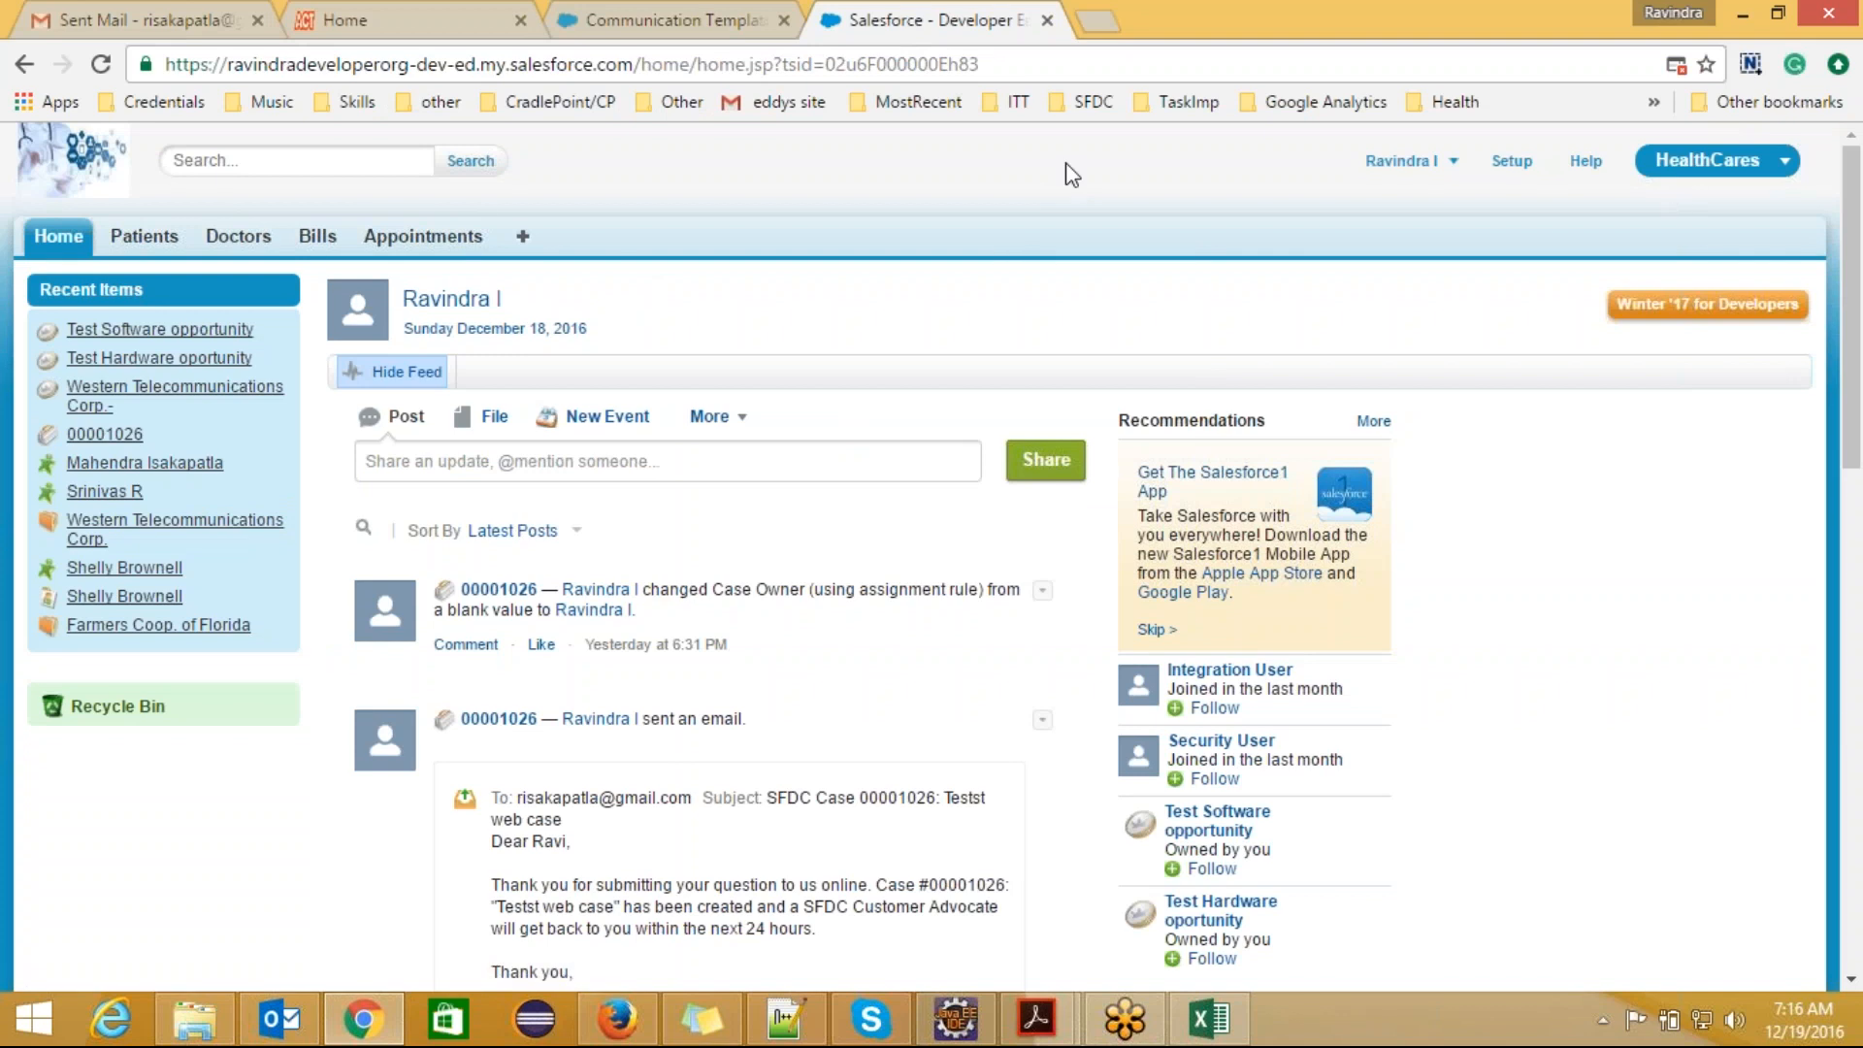
click(629, 11)
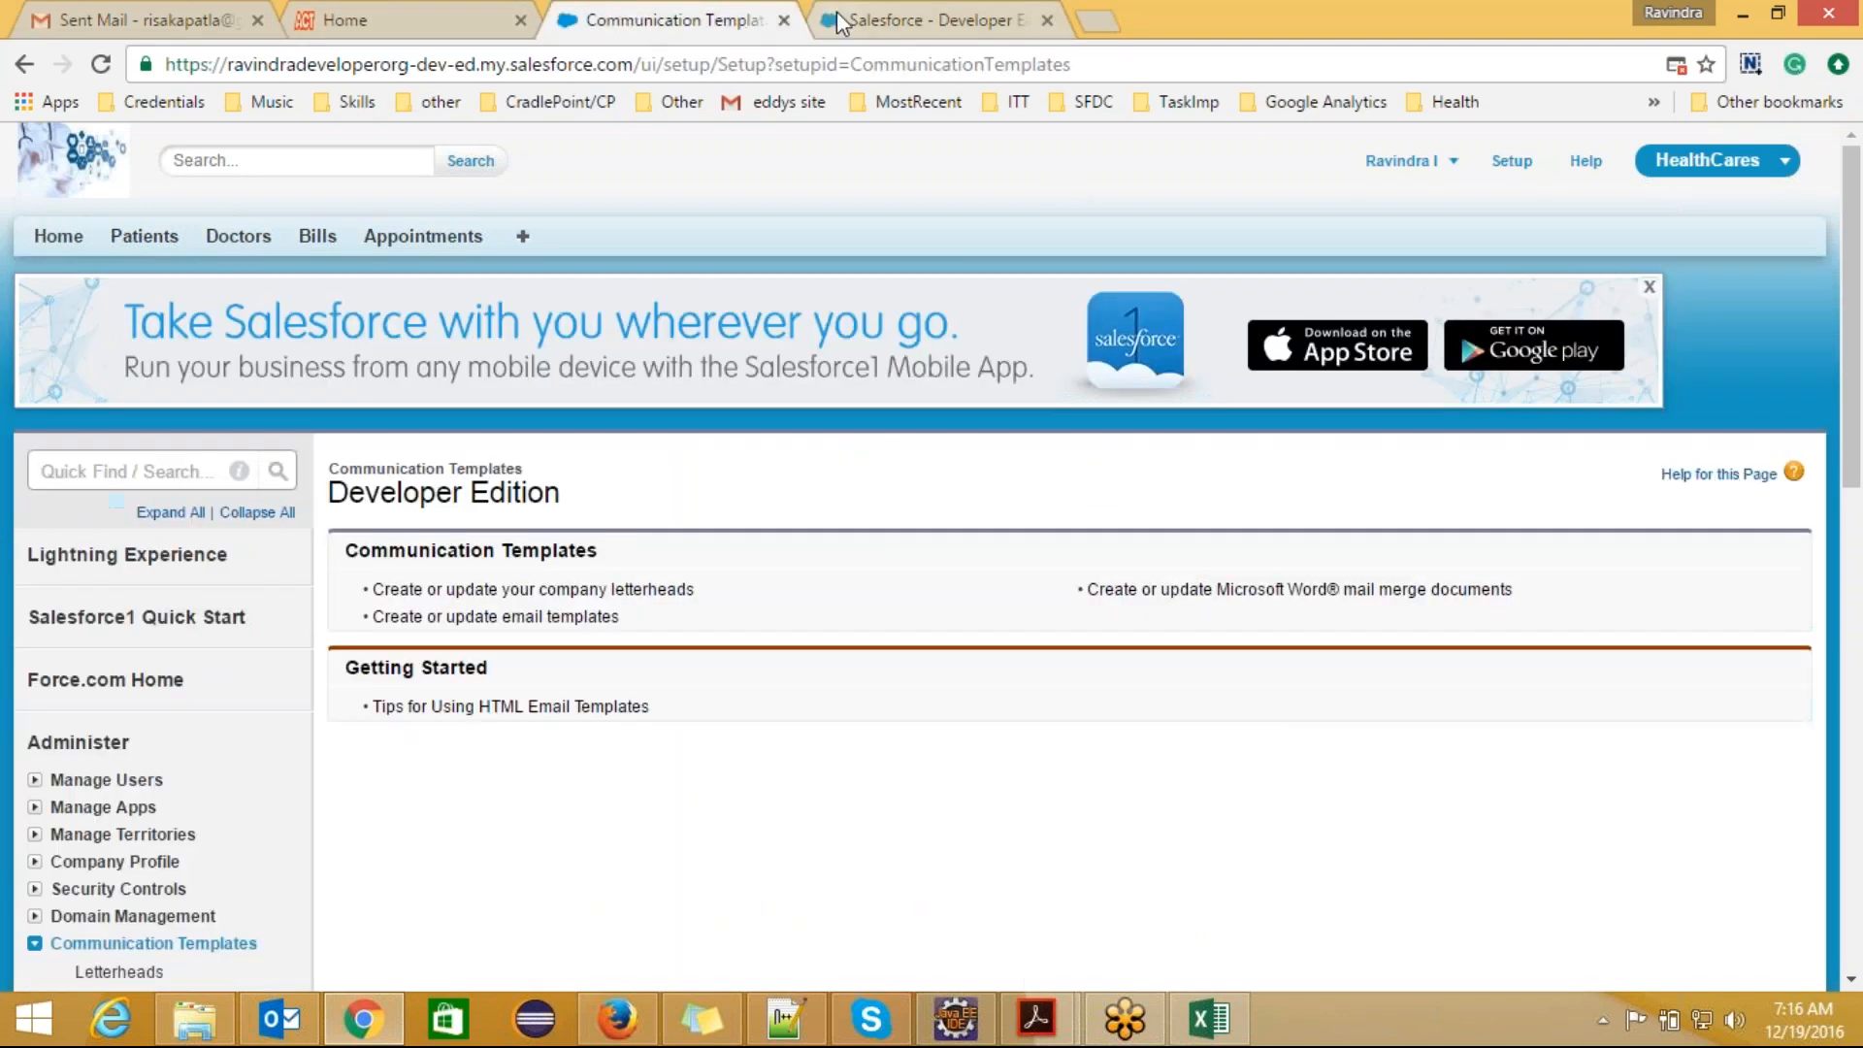
click(915, 15)
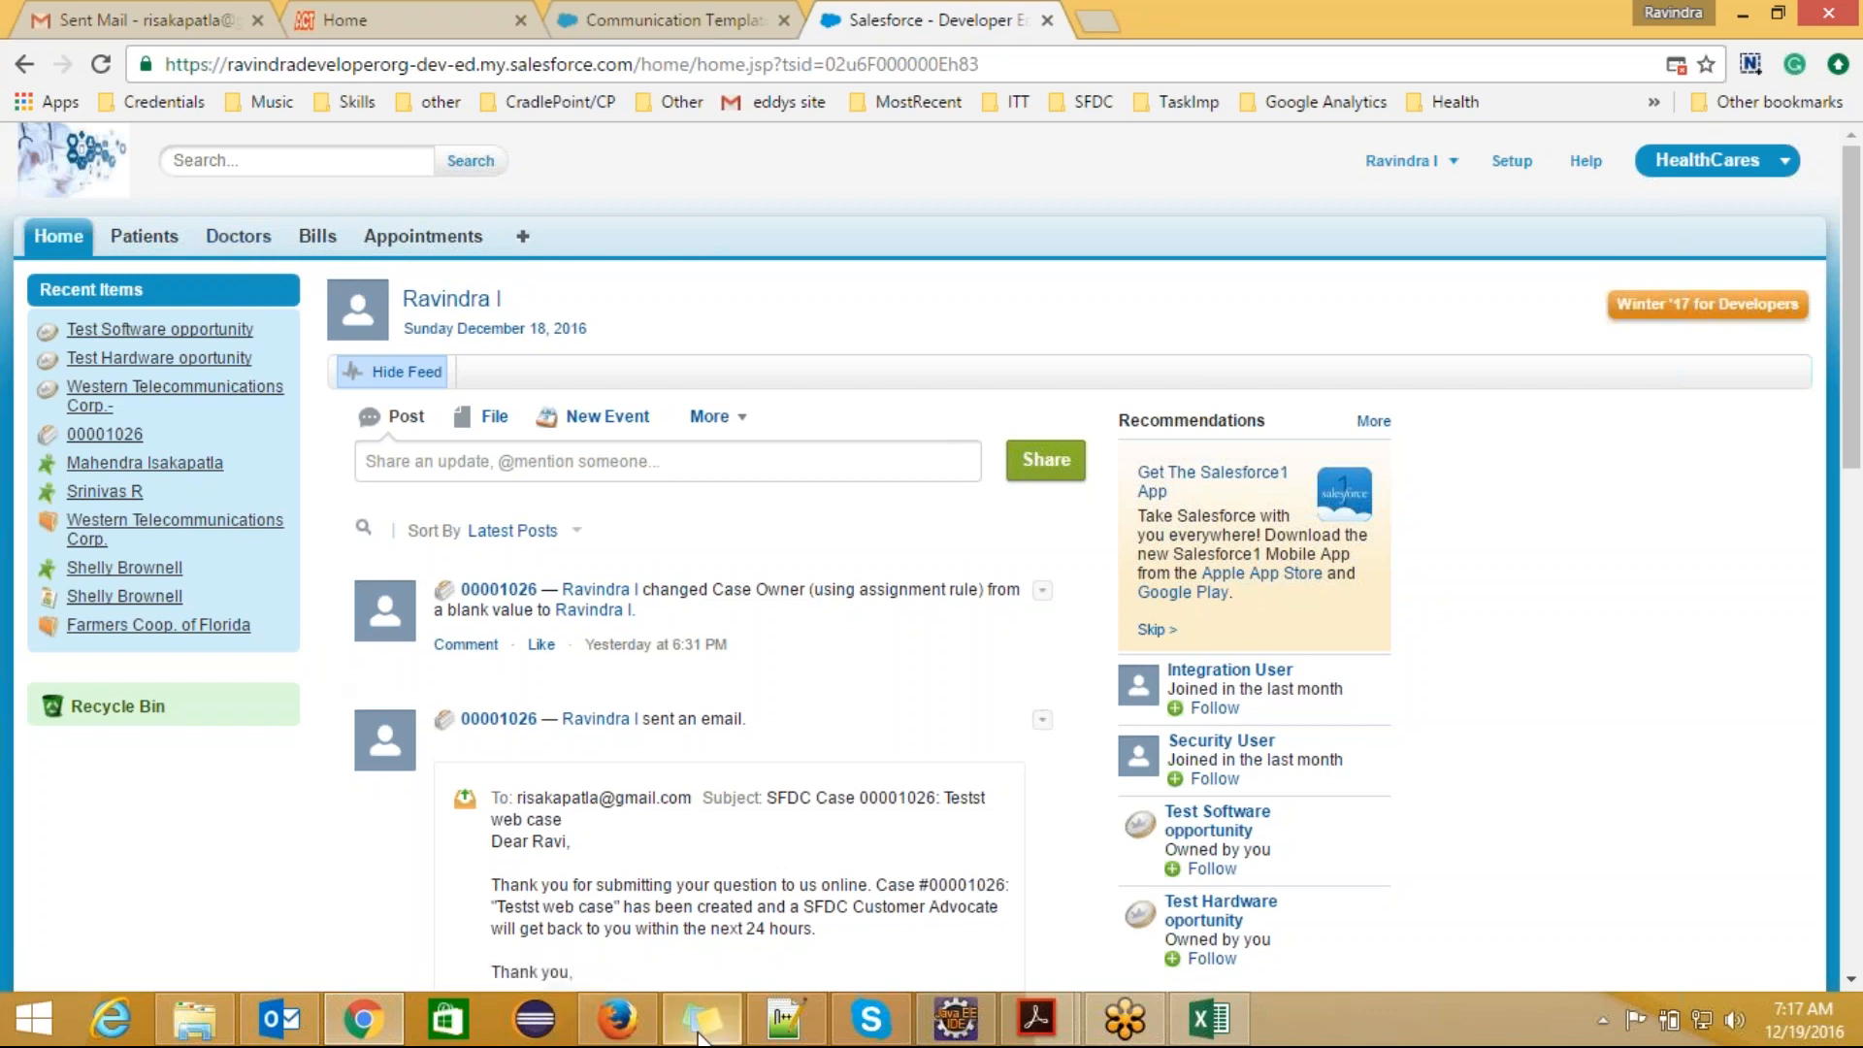
Step: Switch to Notepad++ and start an indented fourth line with "Em", leaving the third line blank
click(786, 1019)
key(Return)
key(Return)
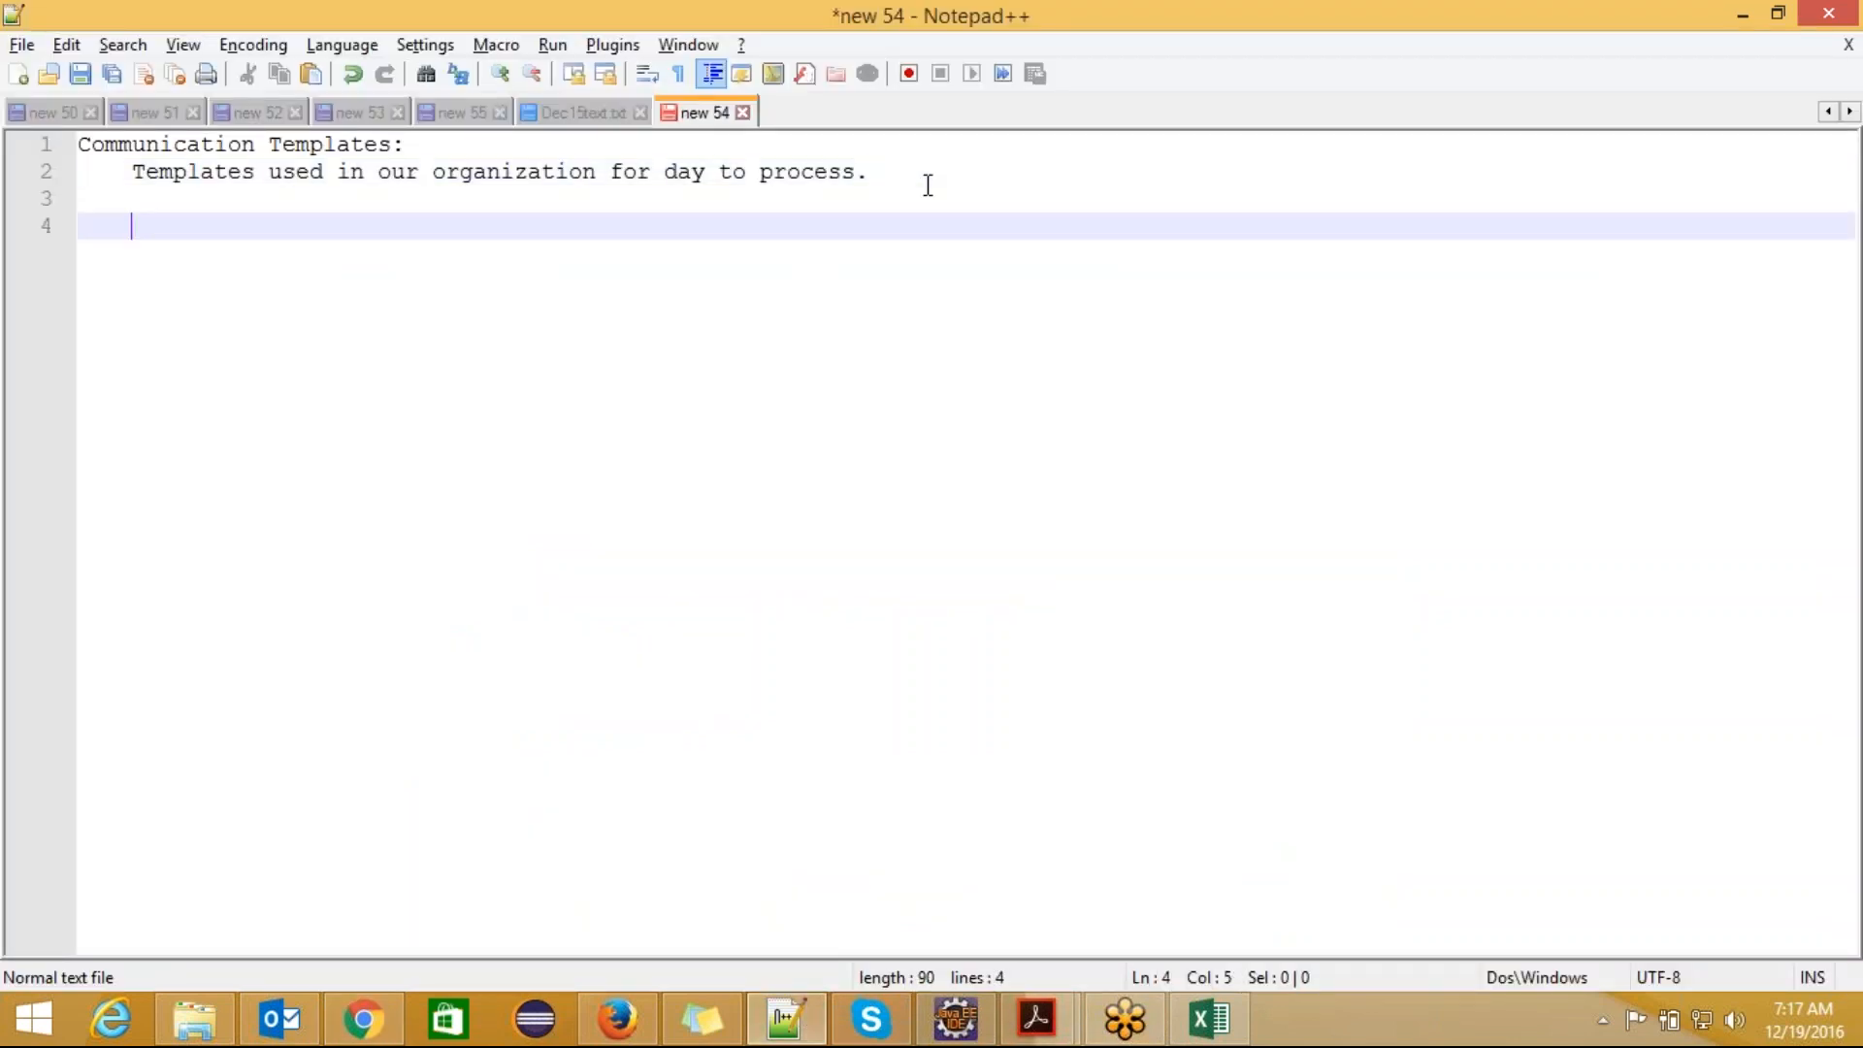
text(Em)
Step: Switch to Chrome, open Appointments in a new browser tab and view the details of appointment APT-000004
key(alt+Tab)
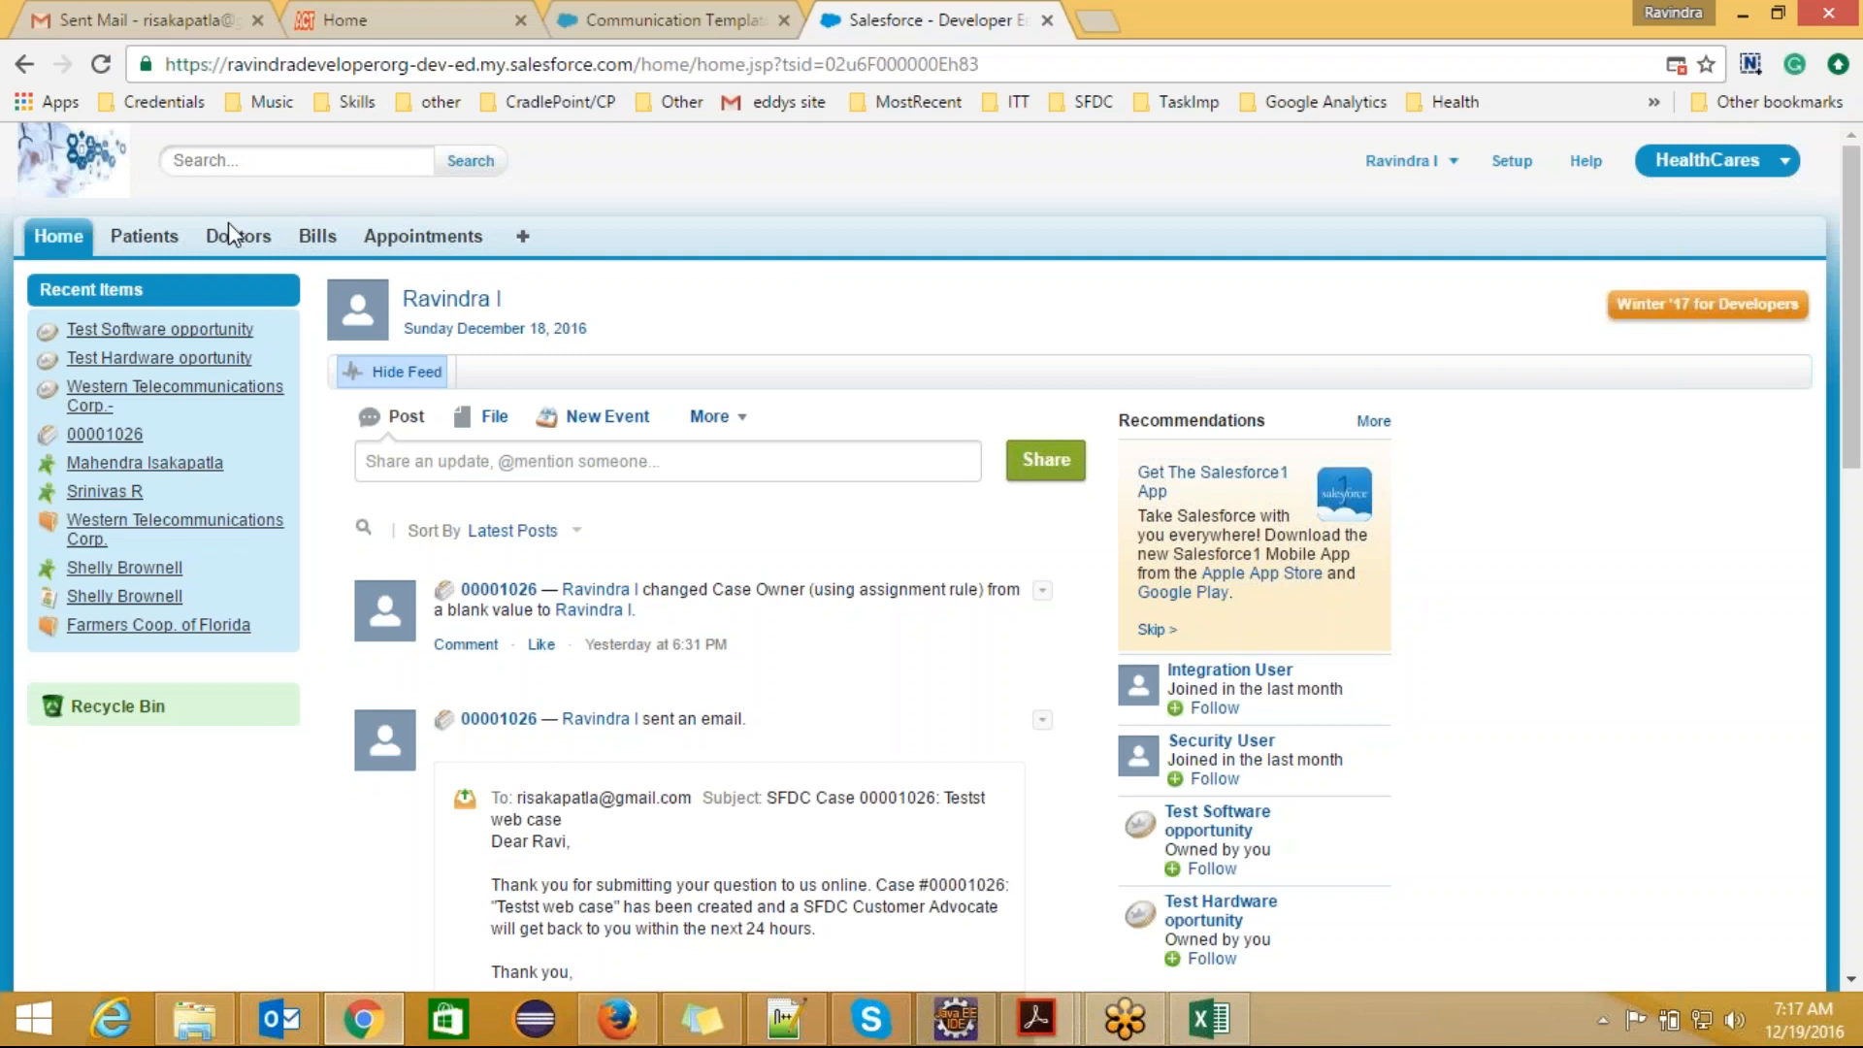
right_click(418, 237)
click(514, 258)
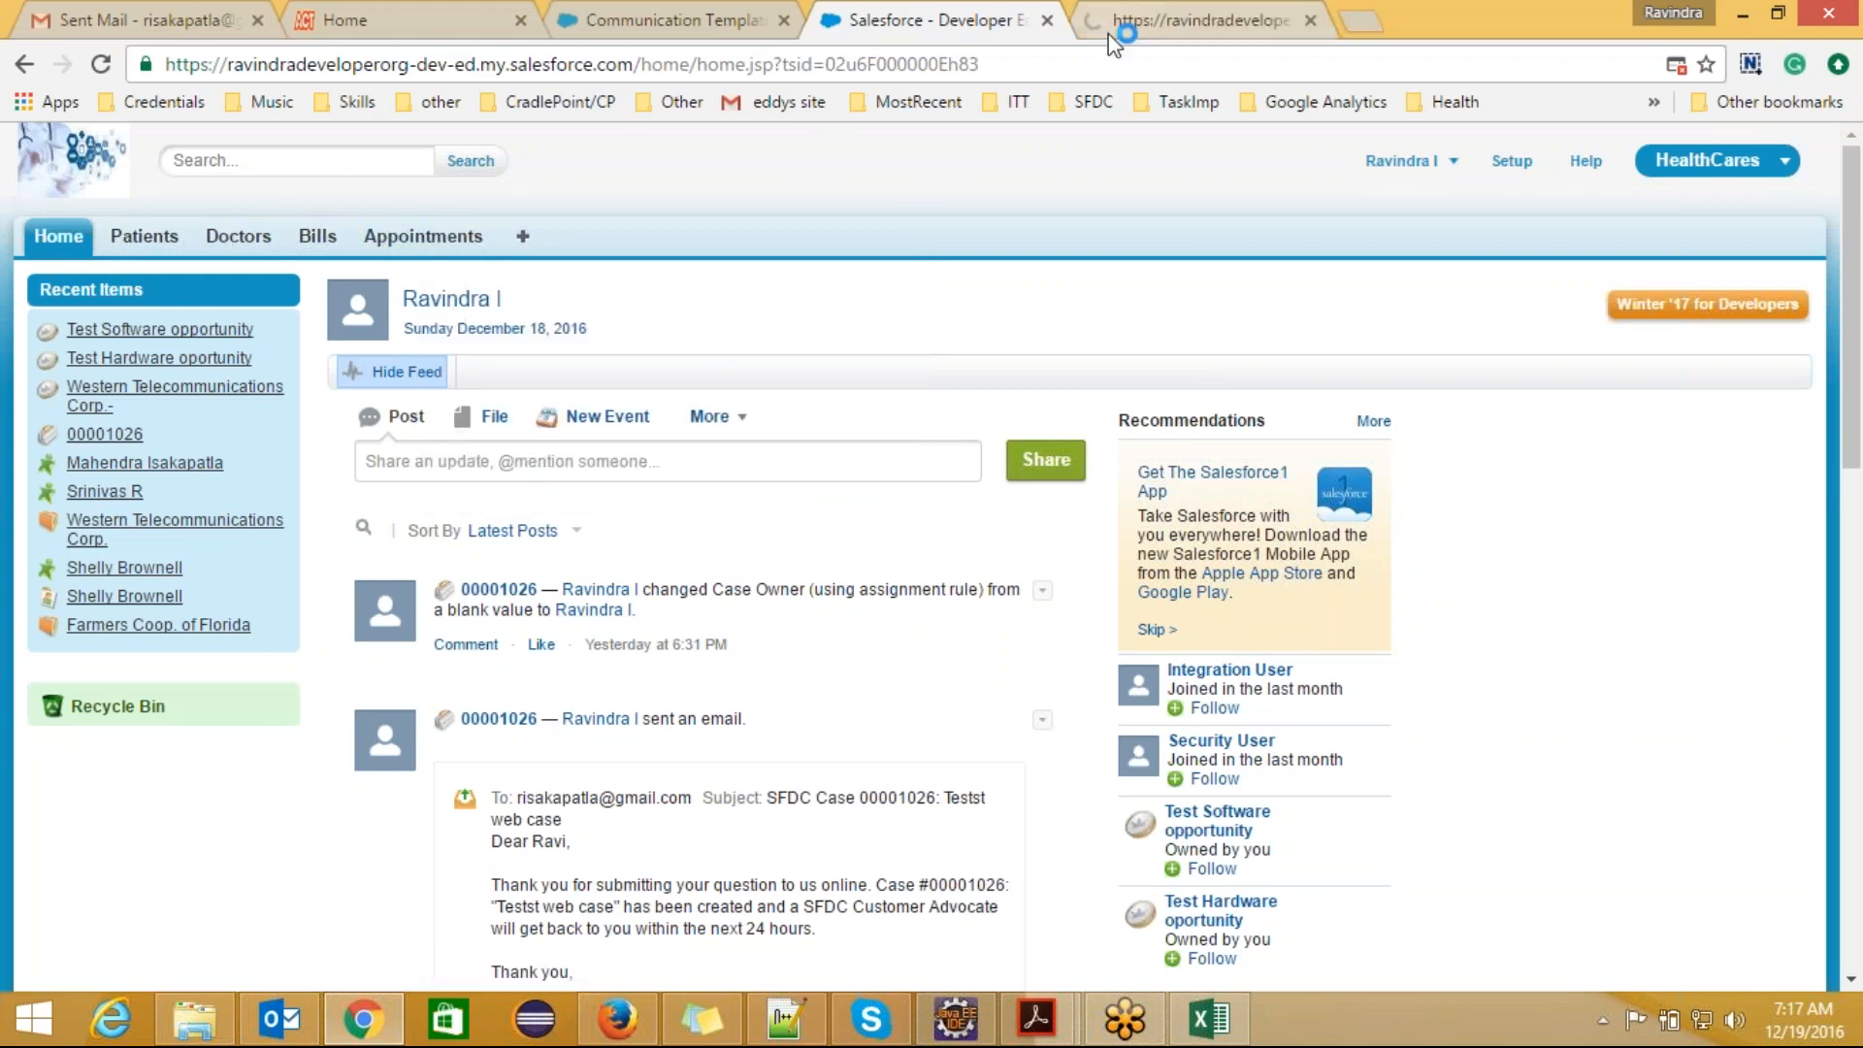
click(1194, 19)
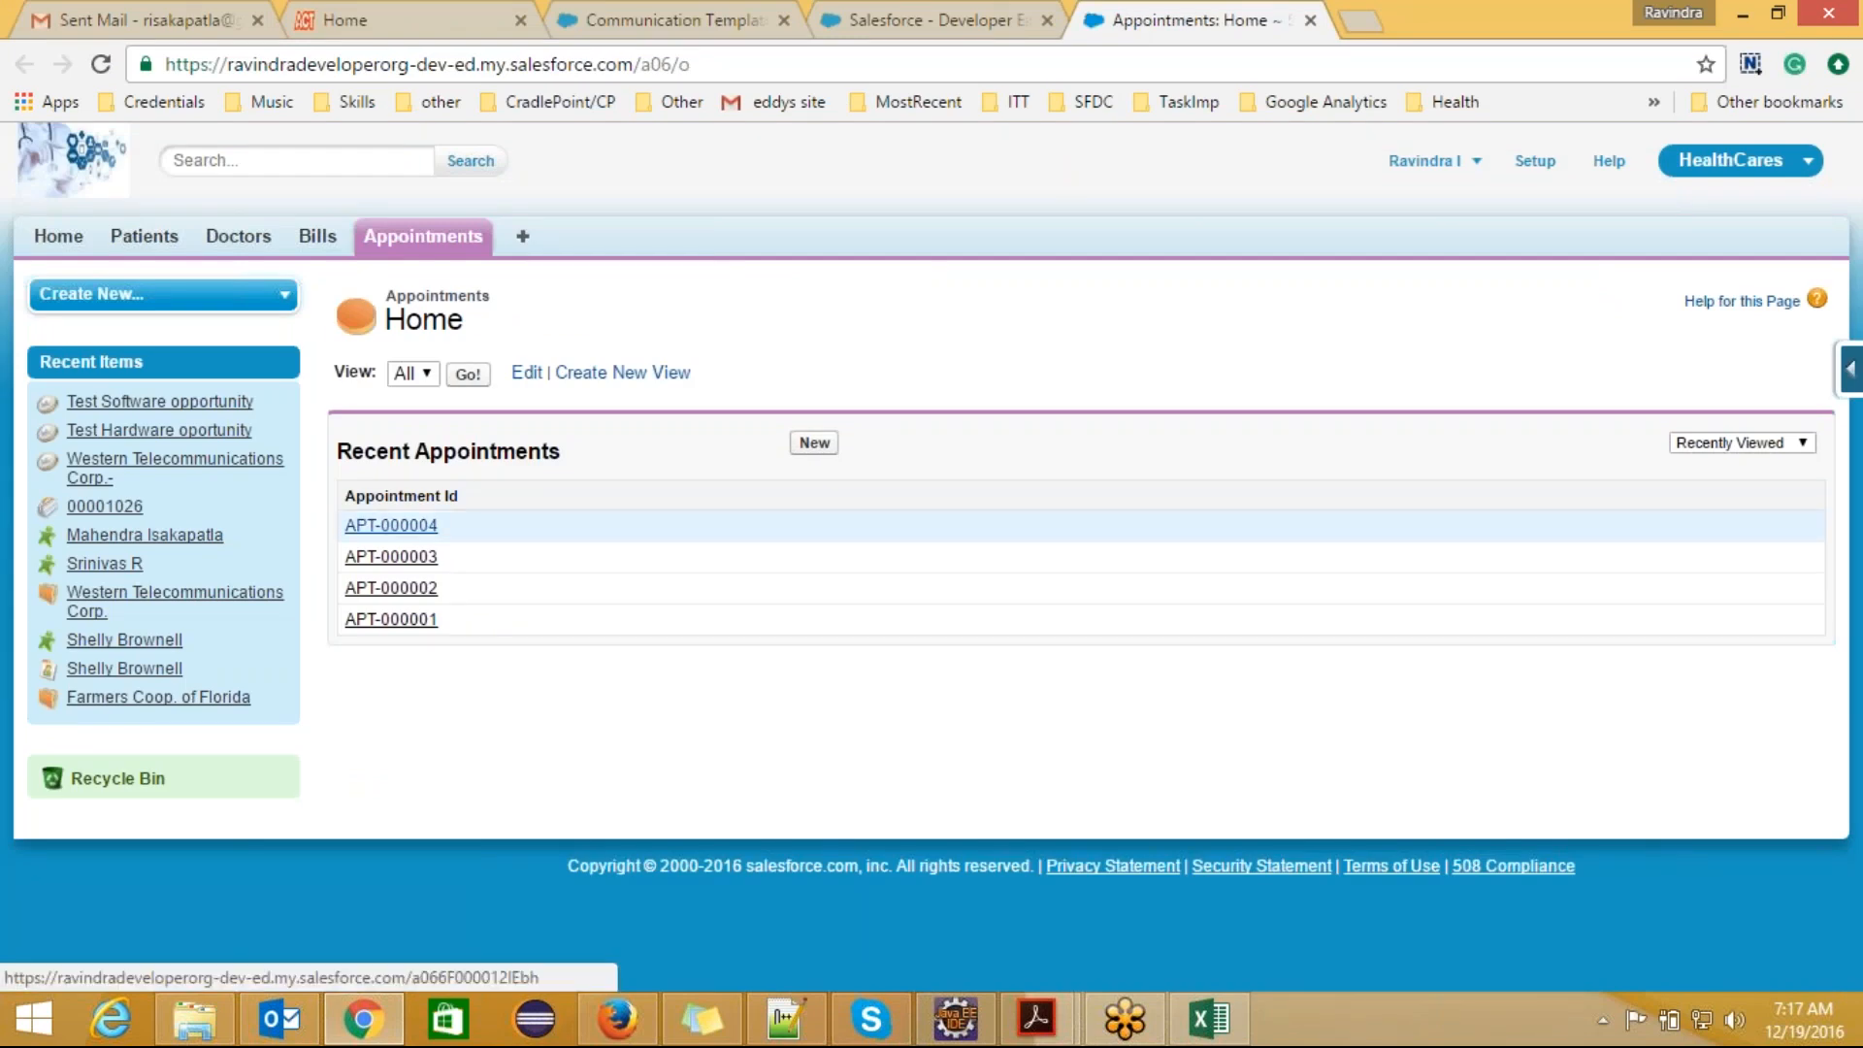
click(388, 527)
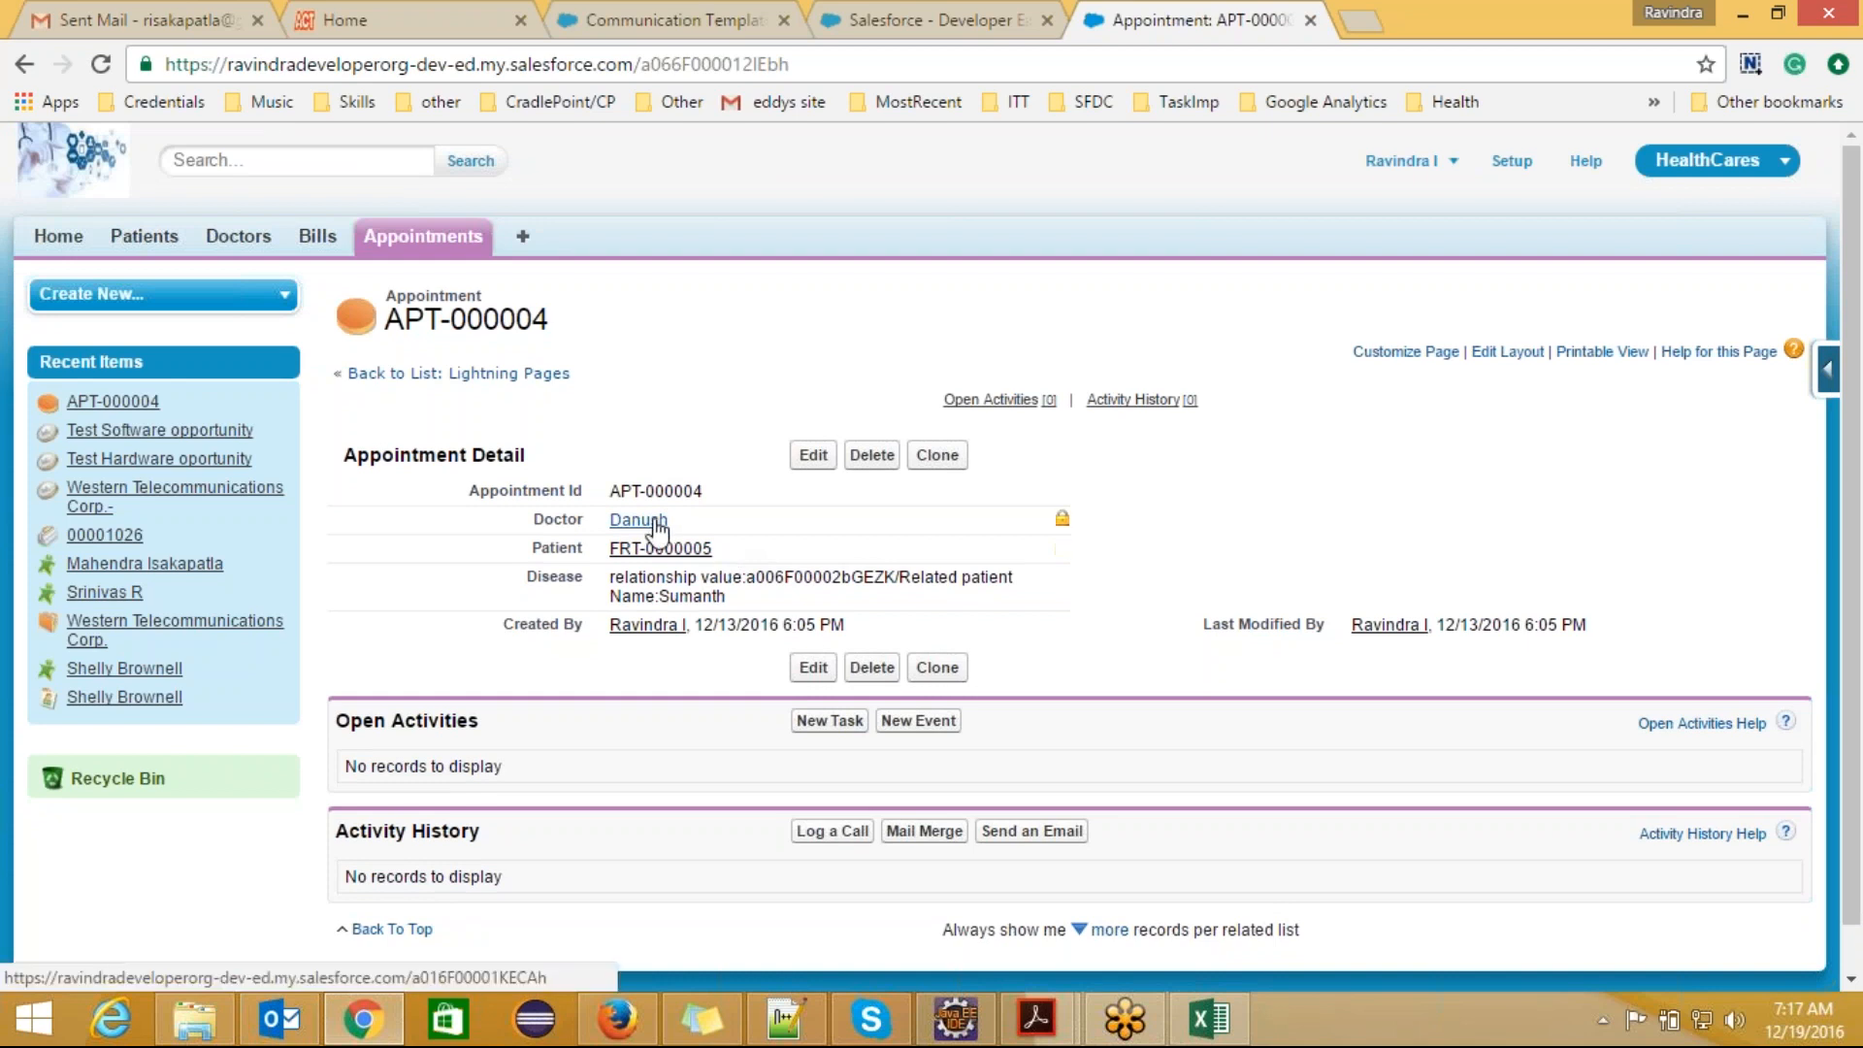
mouse_move(657, 525)
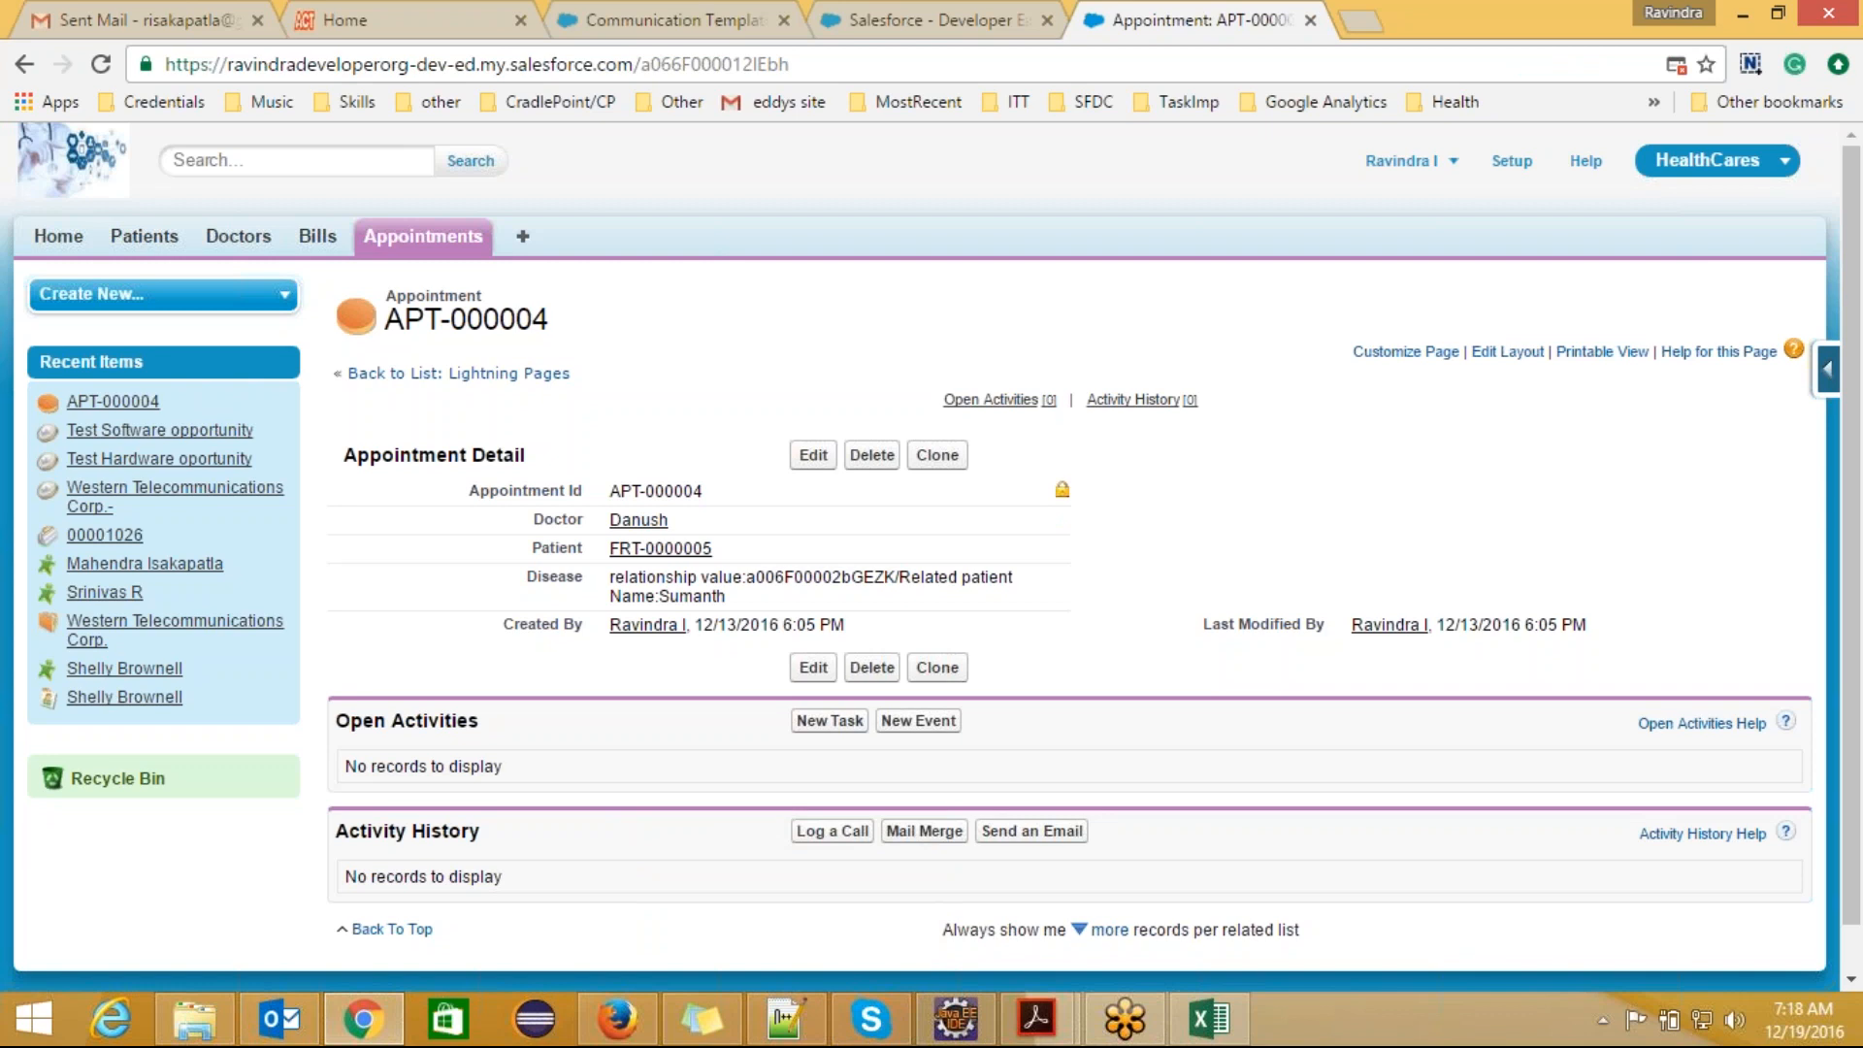
Step: Review the options on the Communication Templates setup page and return to the APT-000004 appointment record
click(685, 11)
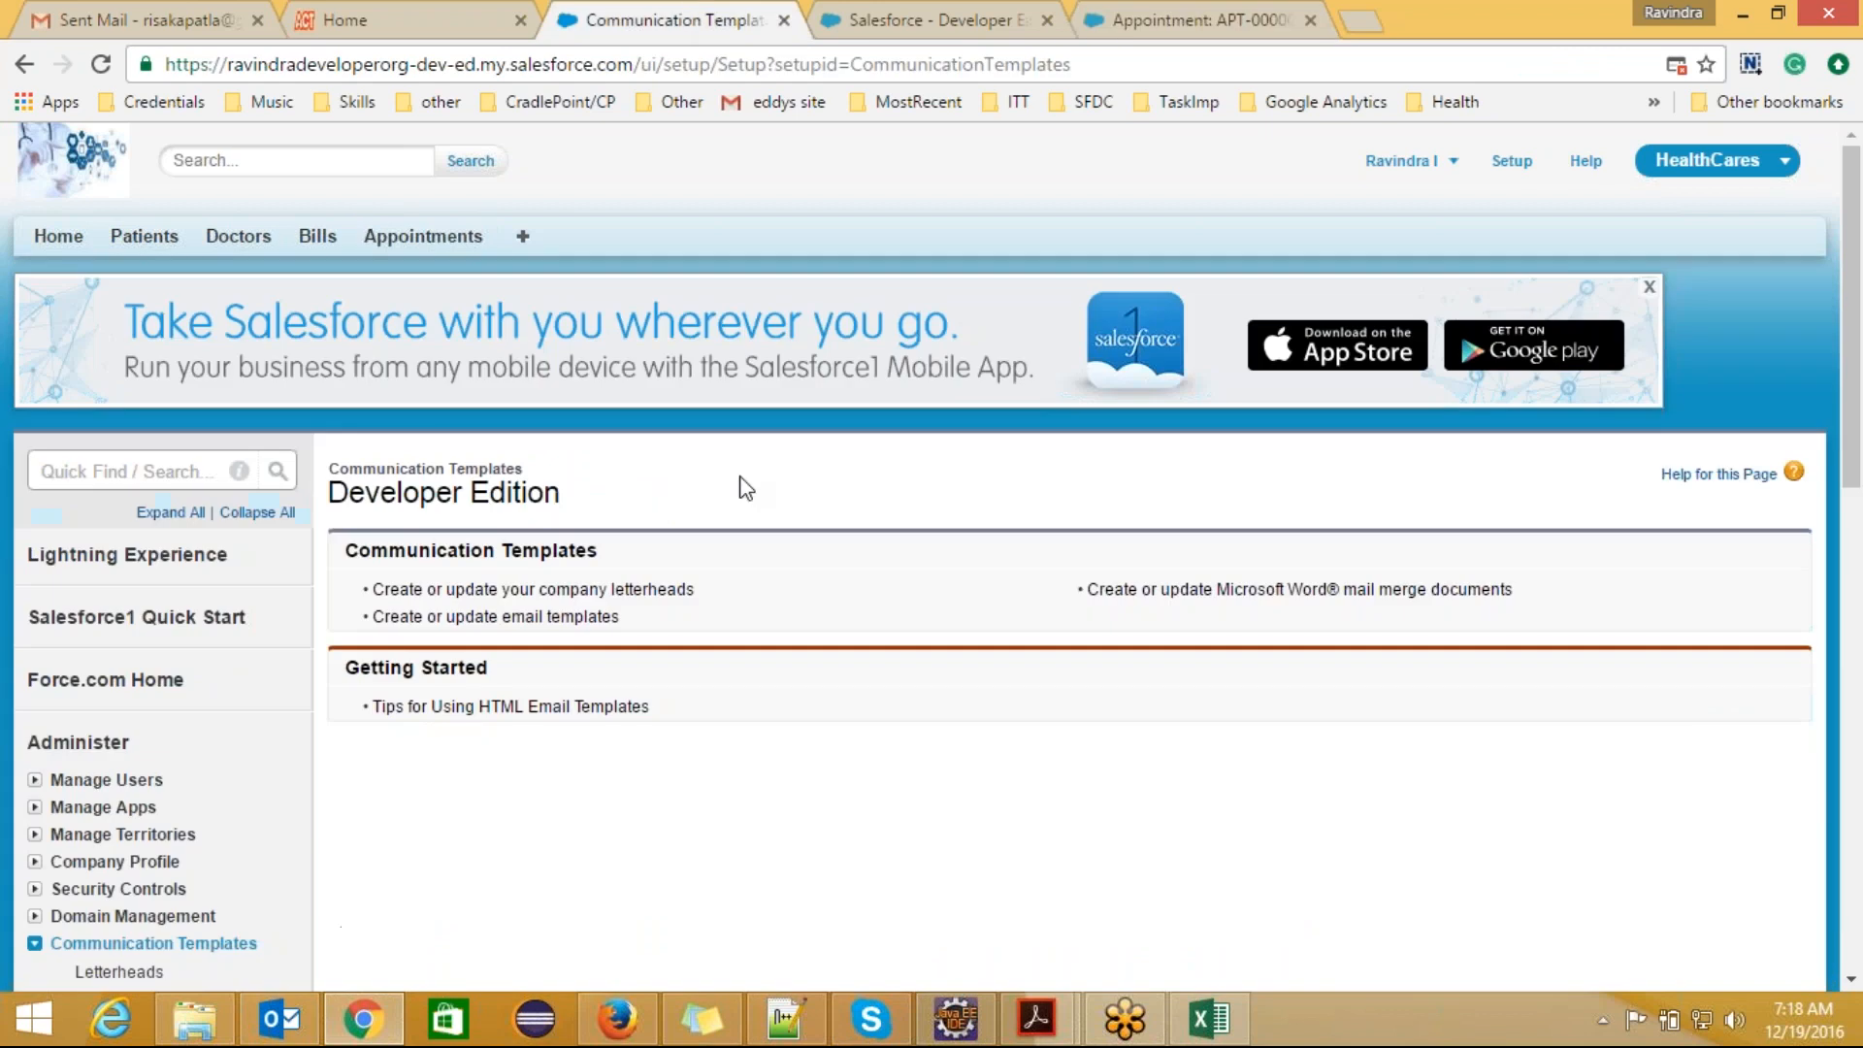
scroll(779, 575, down, 3)
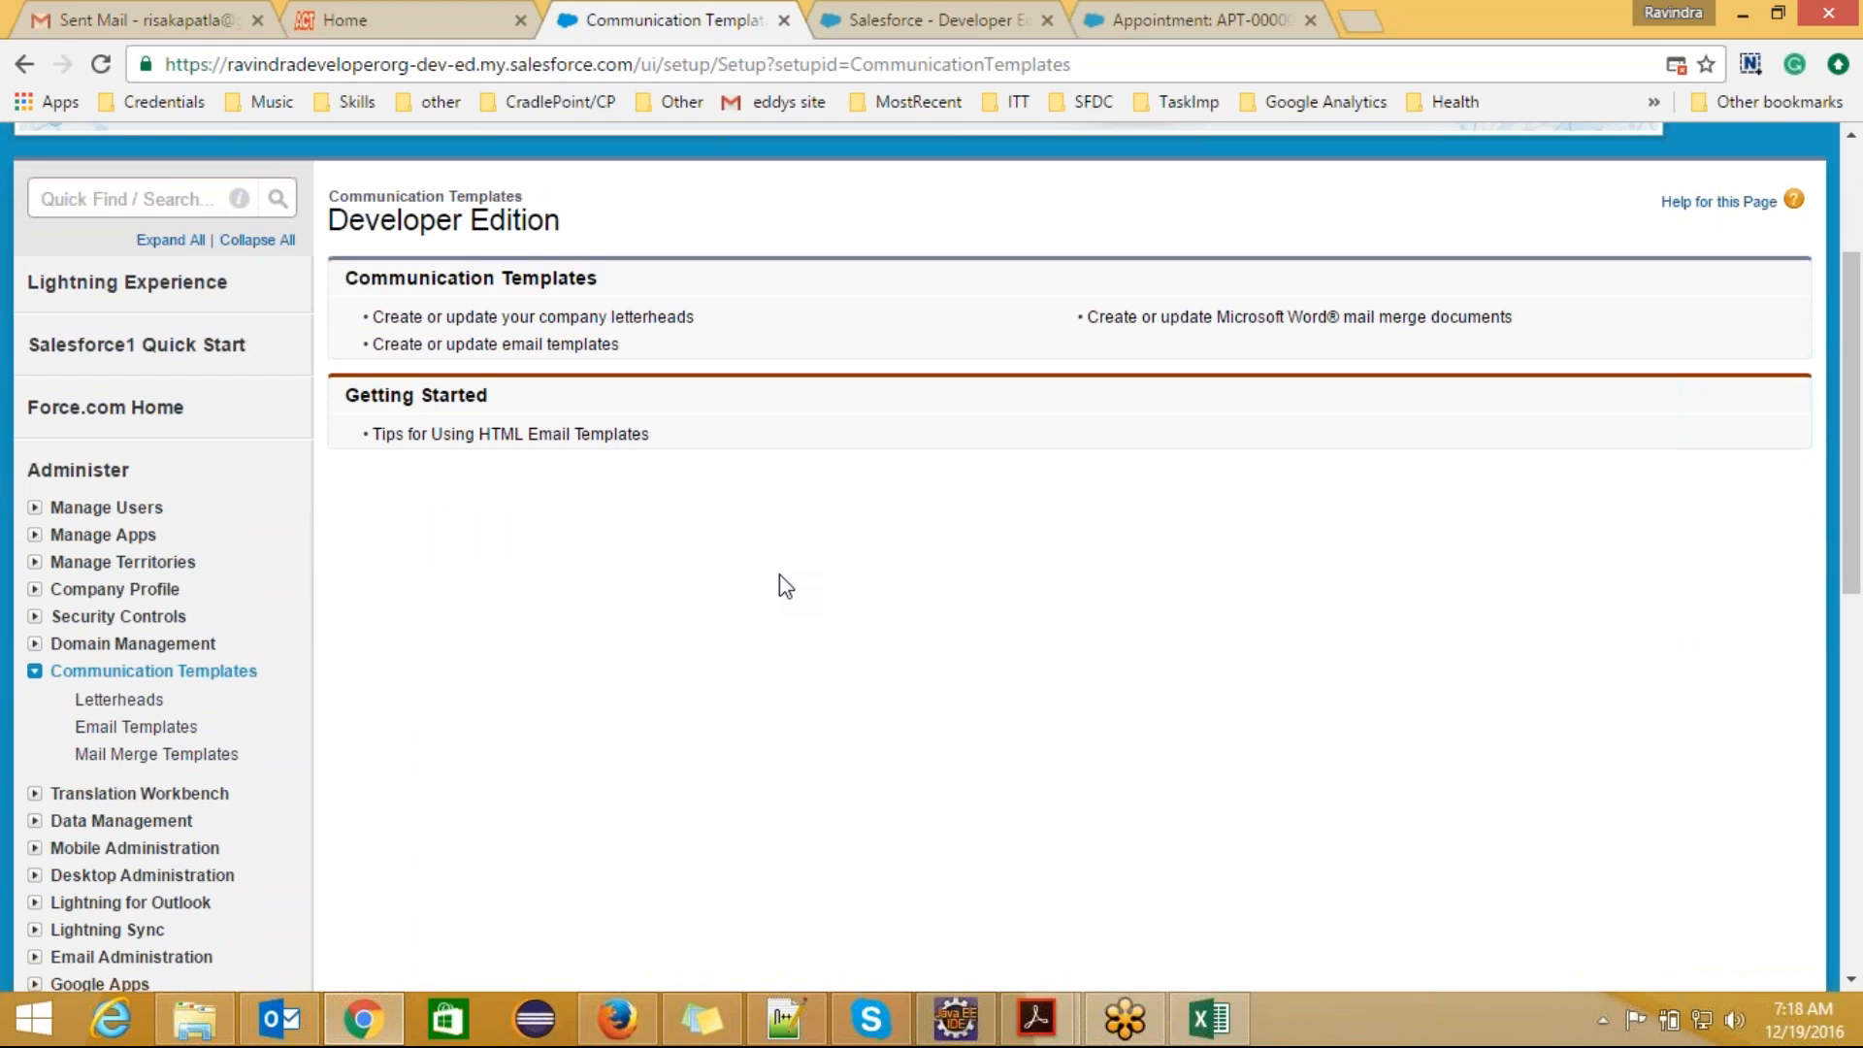
scroll(786, 586, up, 1)
scroll(786, 586, down, 1)
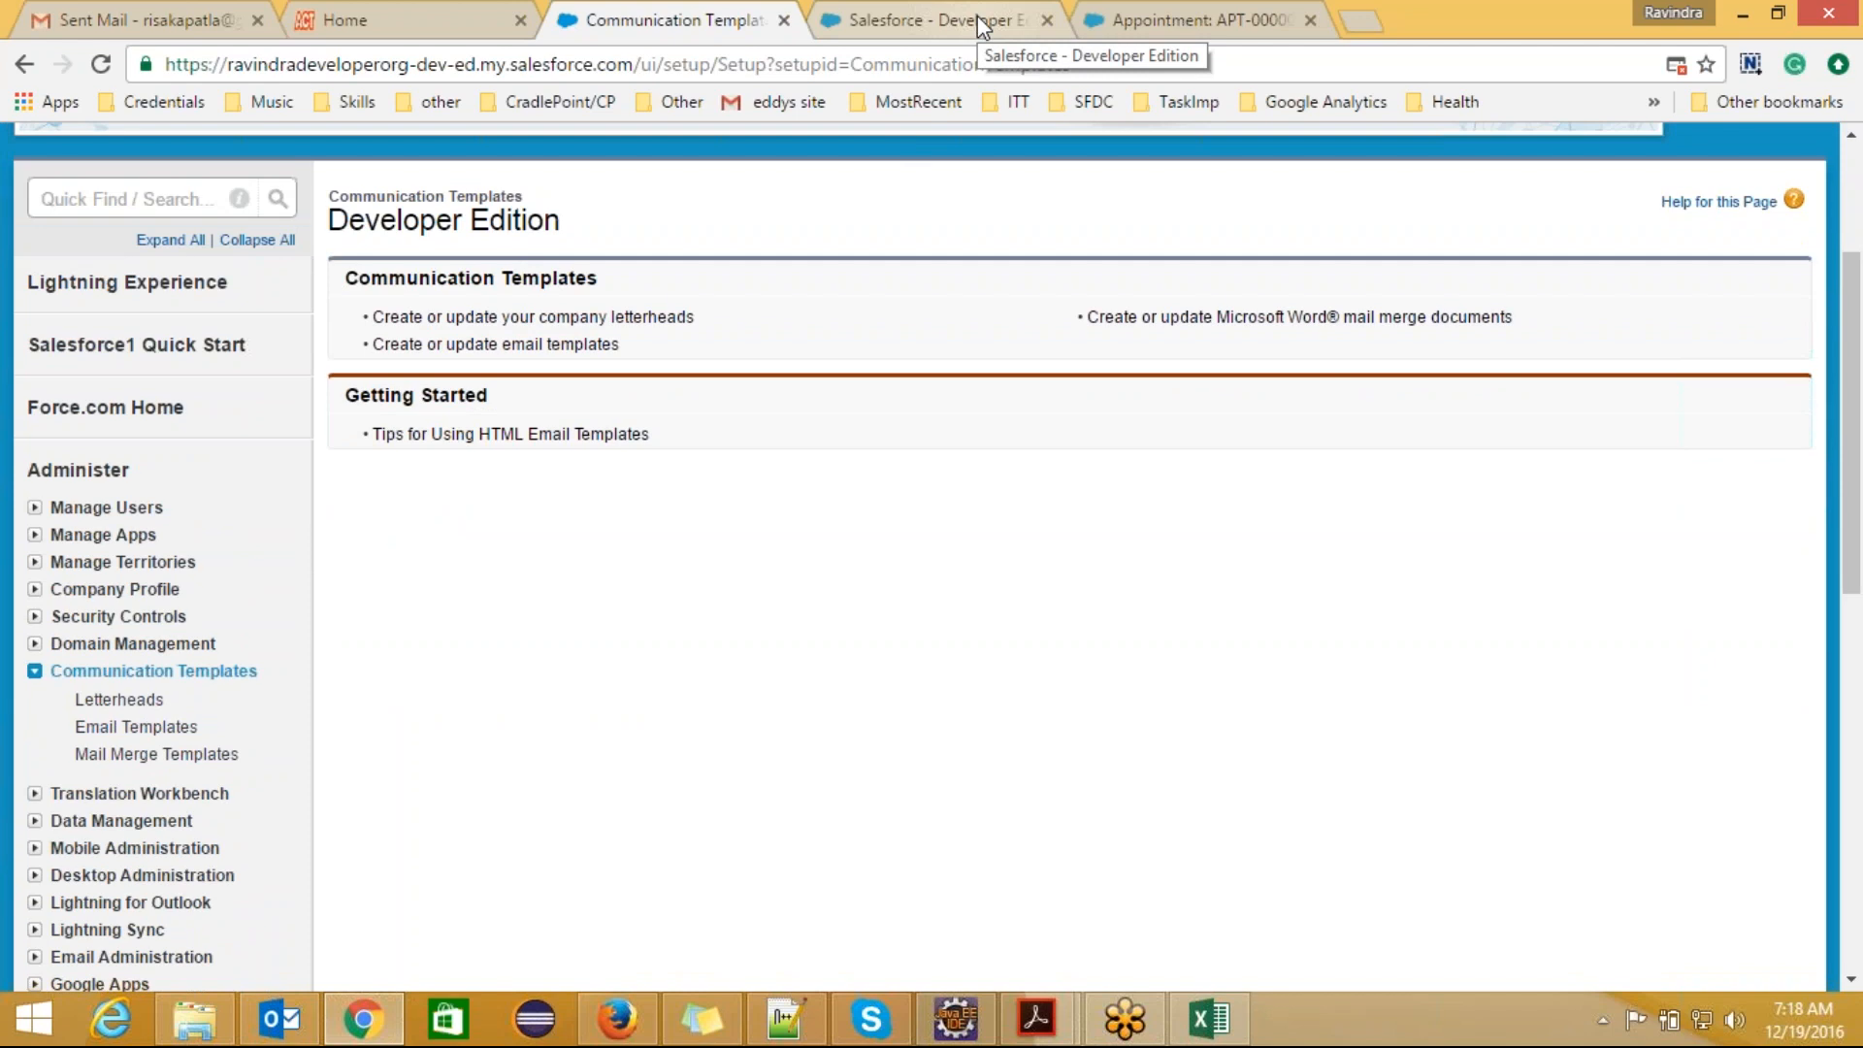
click(1127, 21)
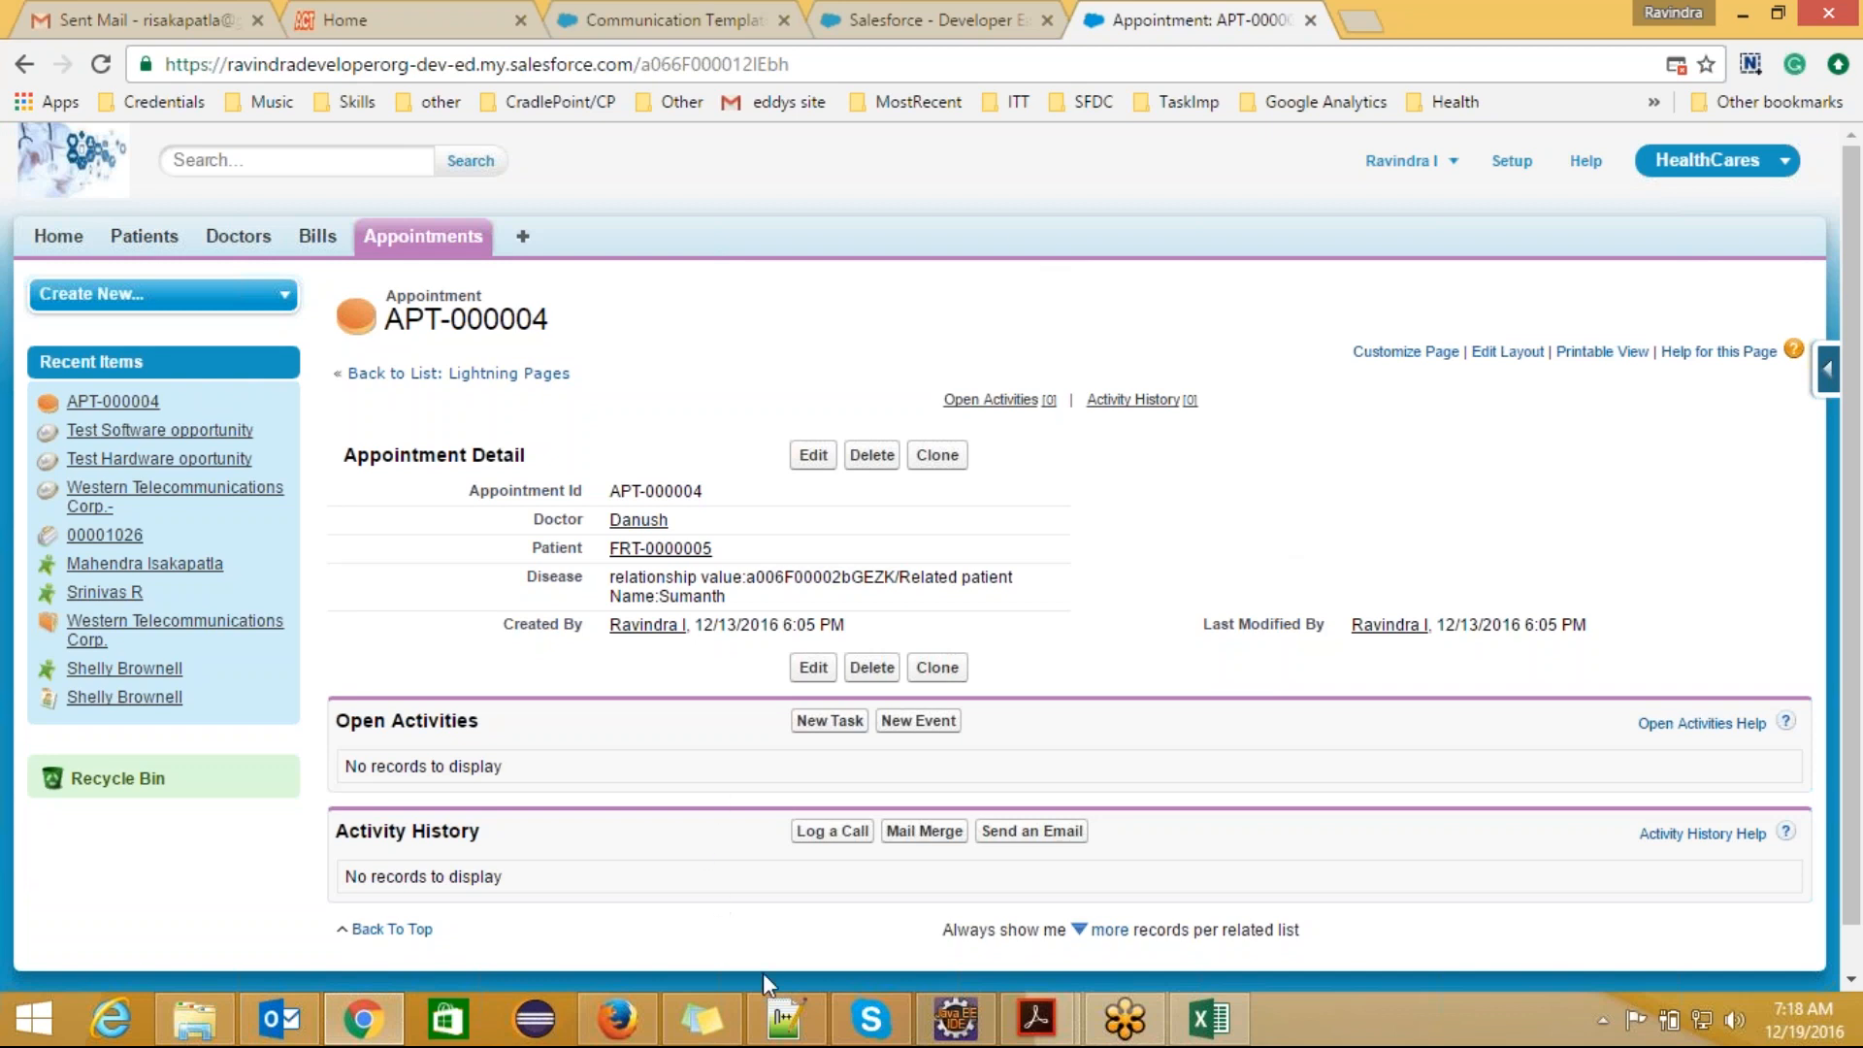
Step: Switch to Notepad++, highlight the "Communication Templates:" heading in the notes, and return to the appointment record in Chrome
click(786, 1019)
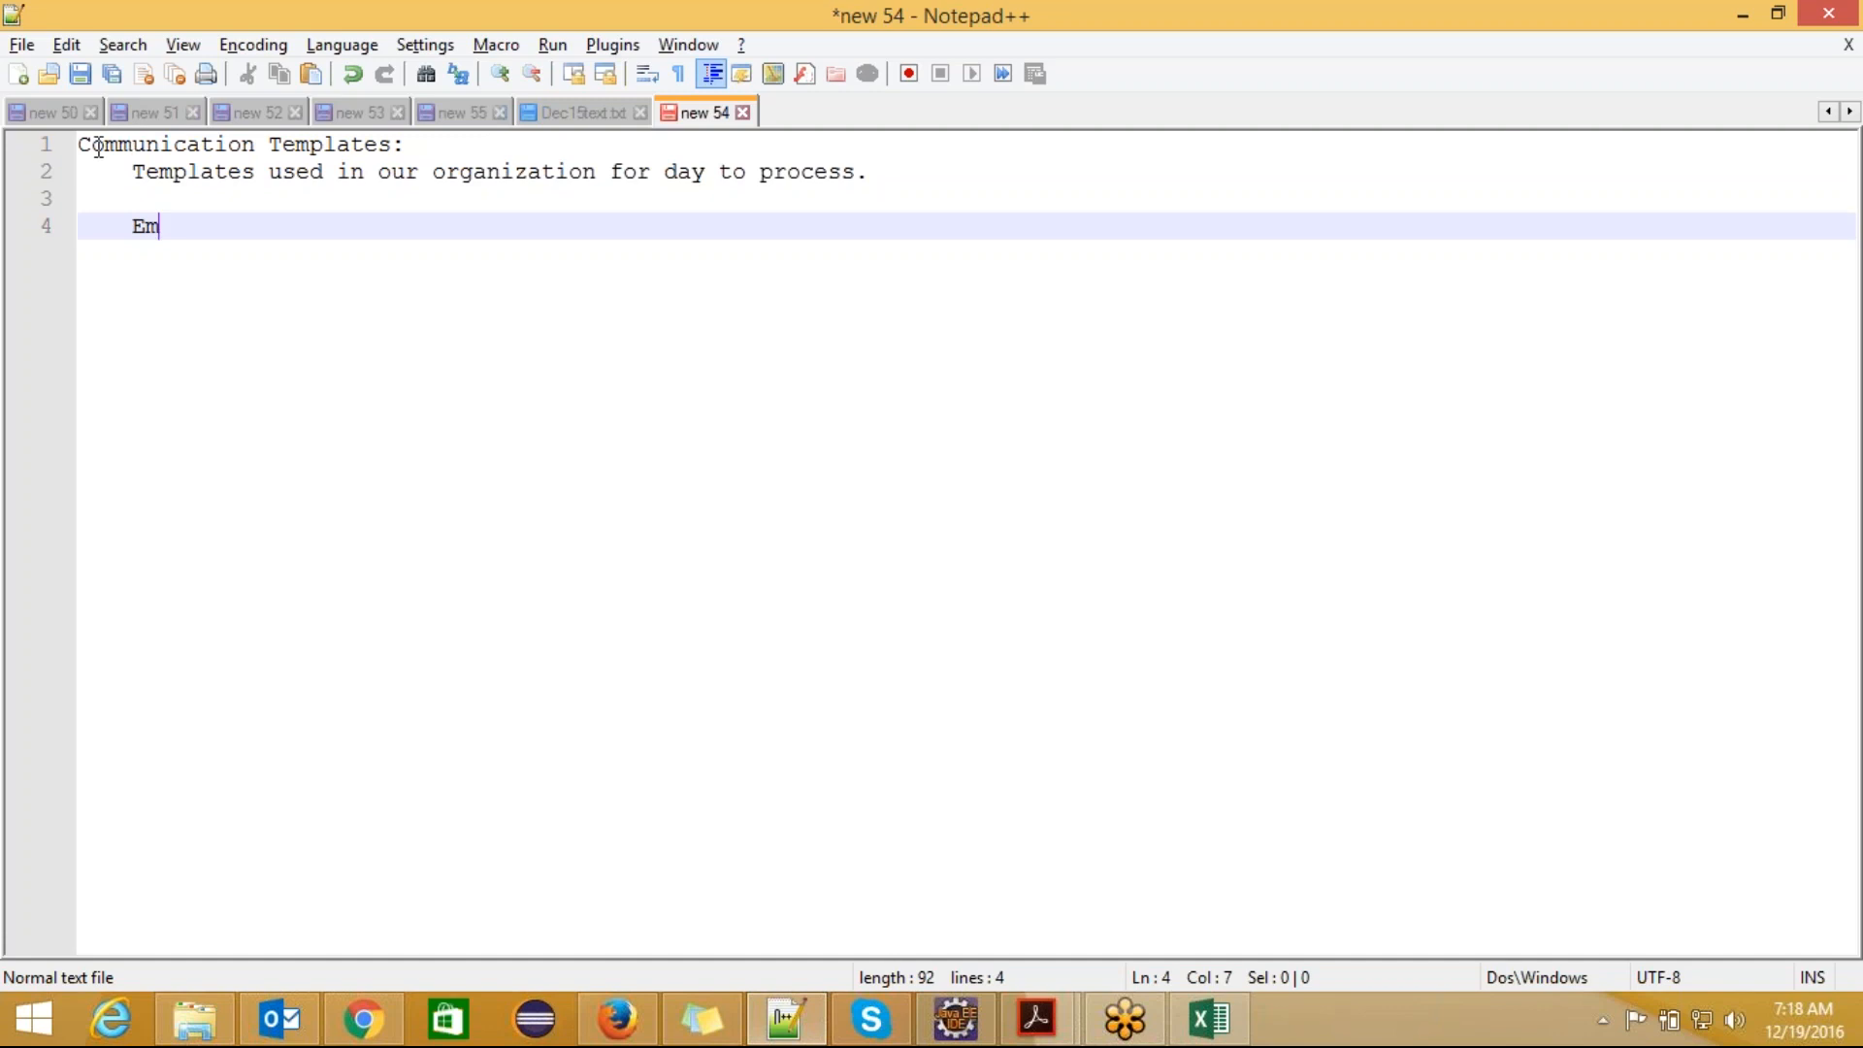
drag(85, 146, 397, 145)
click(323, 249)
key(alt+Tab)
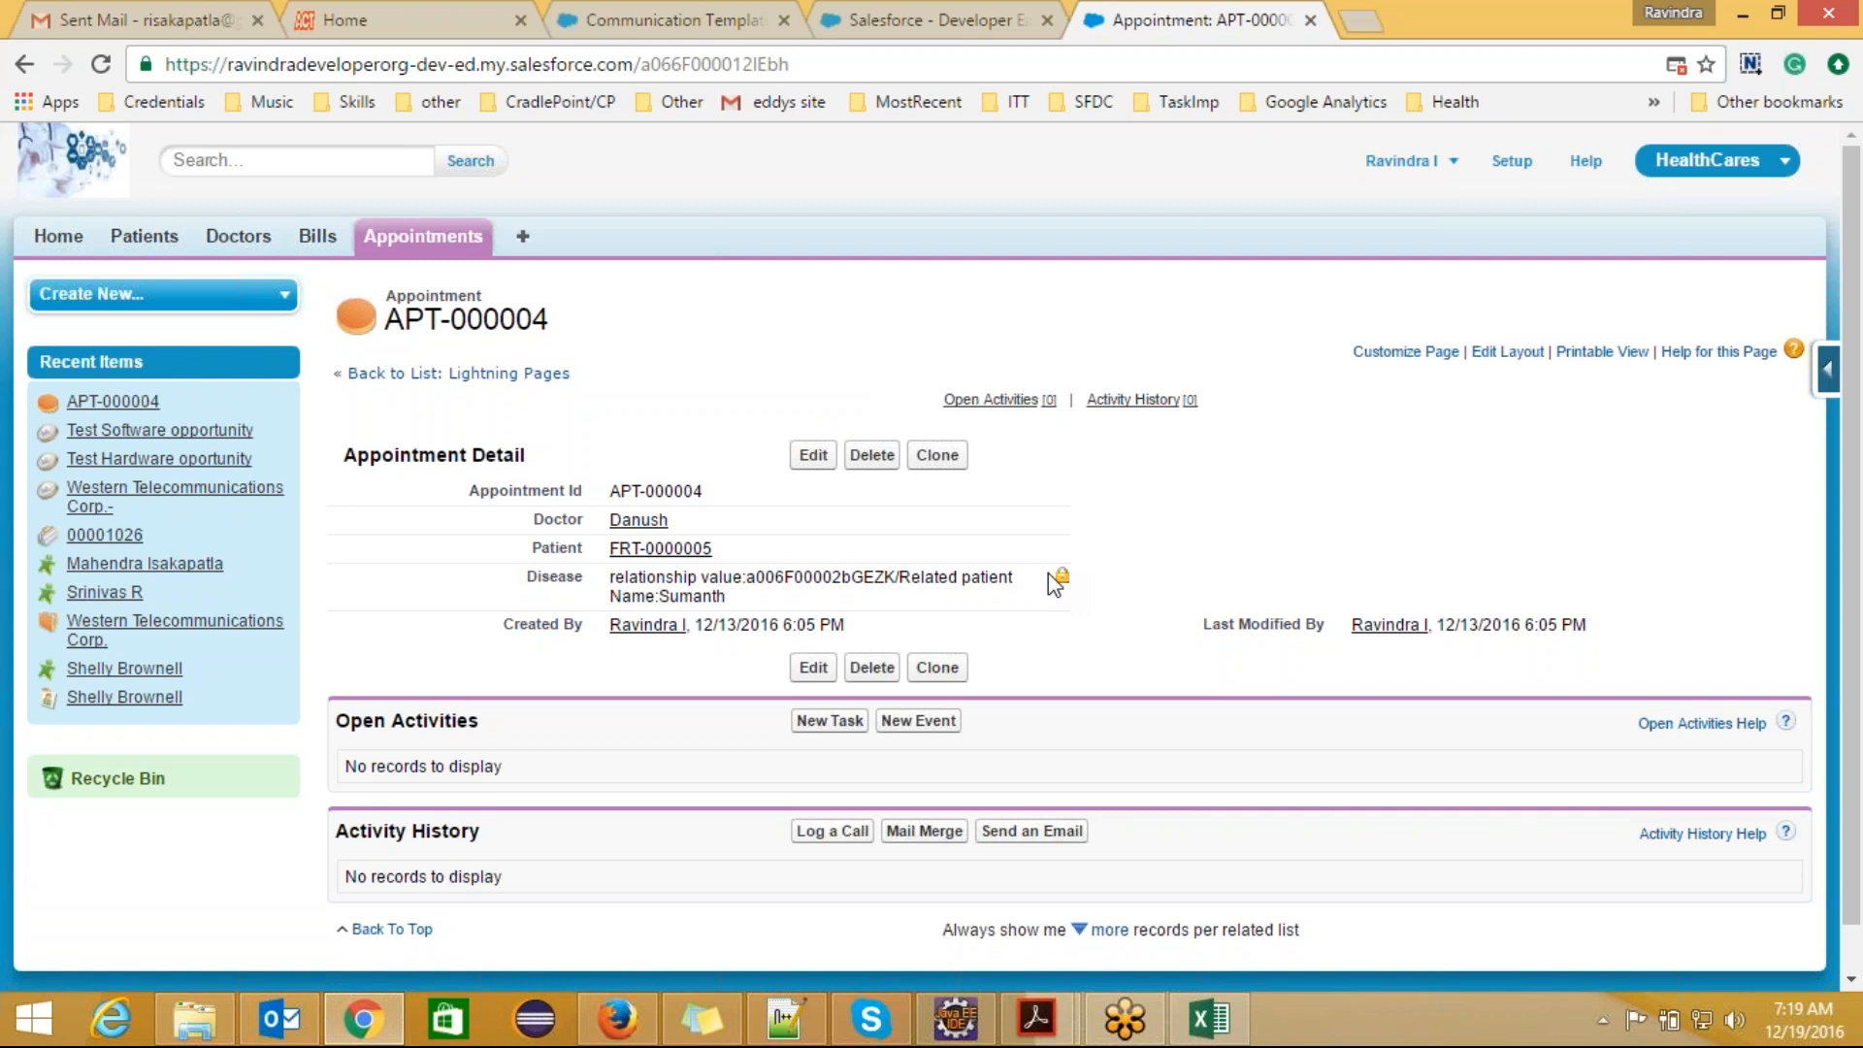
Step: Open Email Templates under Communication Templates and look through the Unfiled Public Email Templates list
click(631, 21)
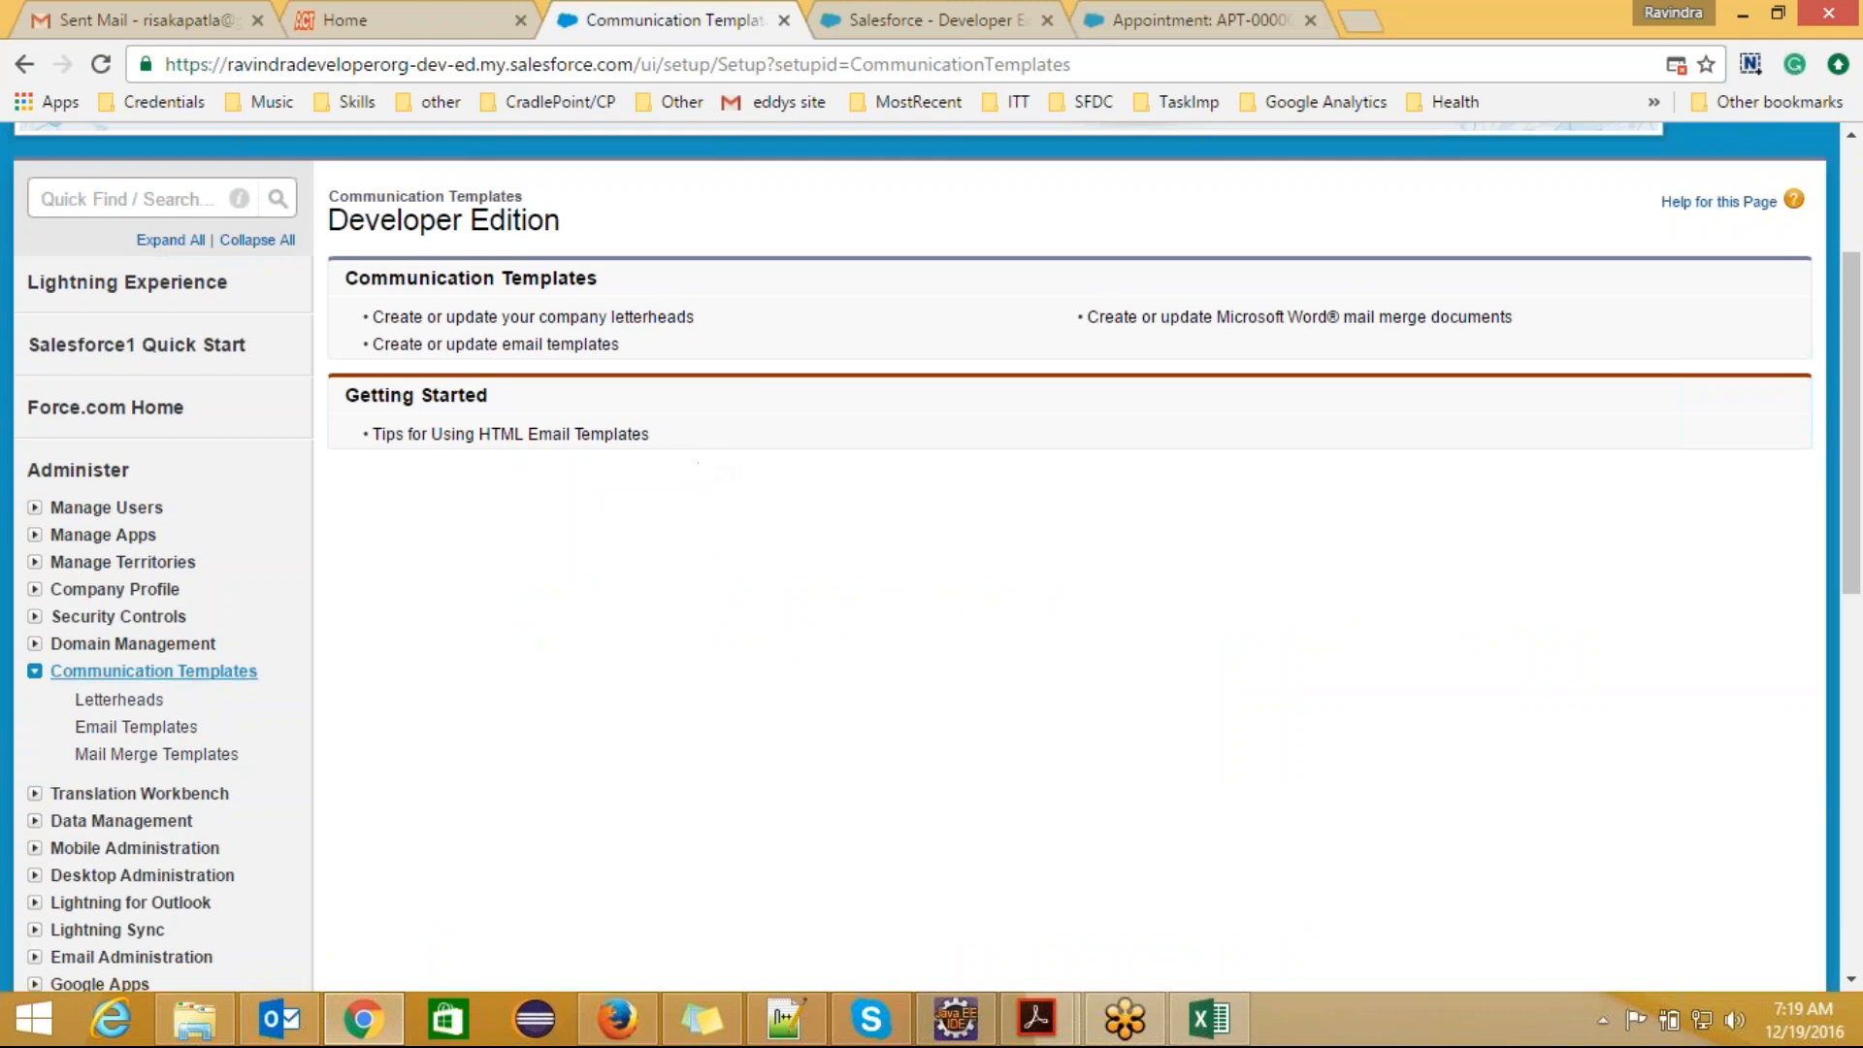
click(138, 737)
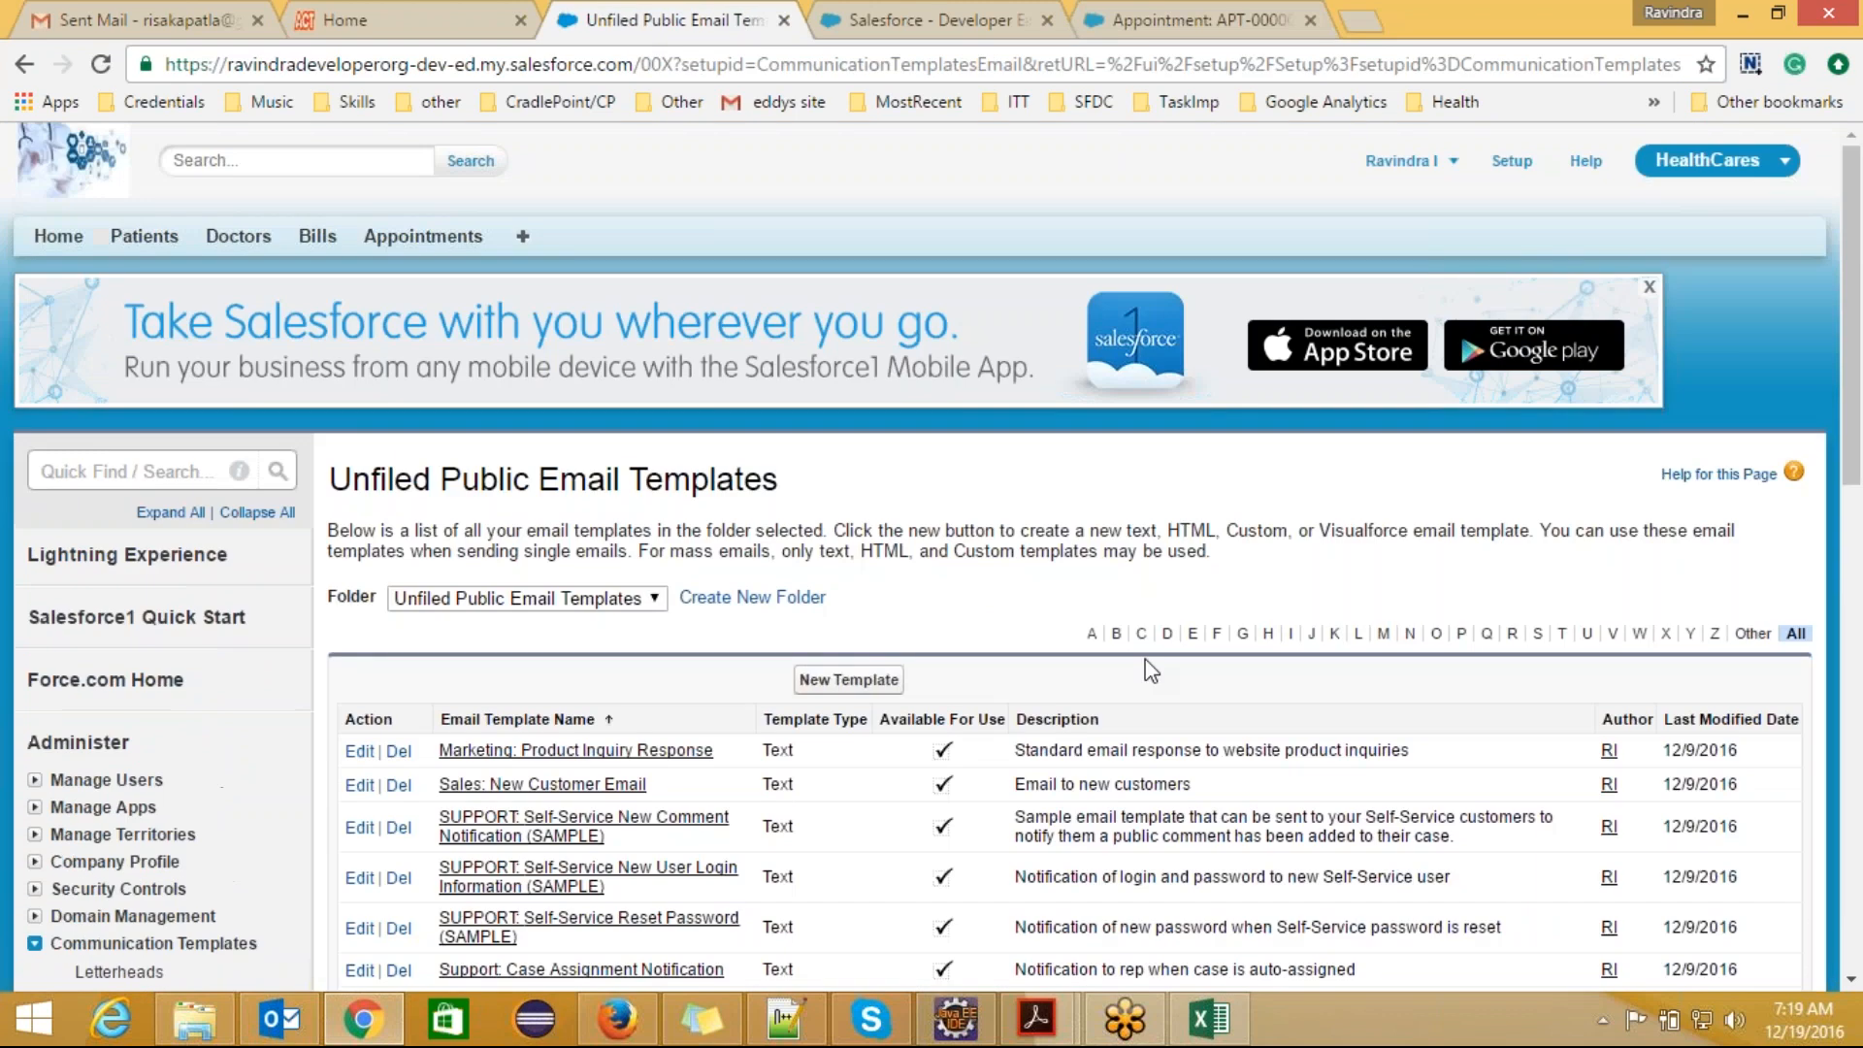
drag(1859, 362, 1859, 543)
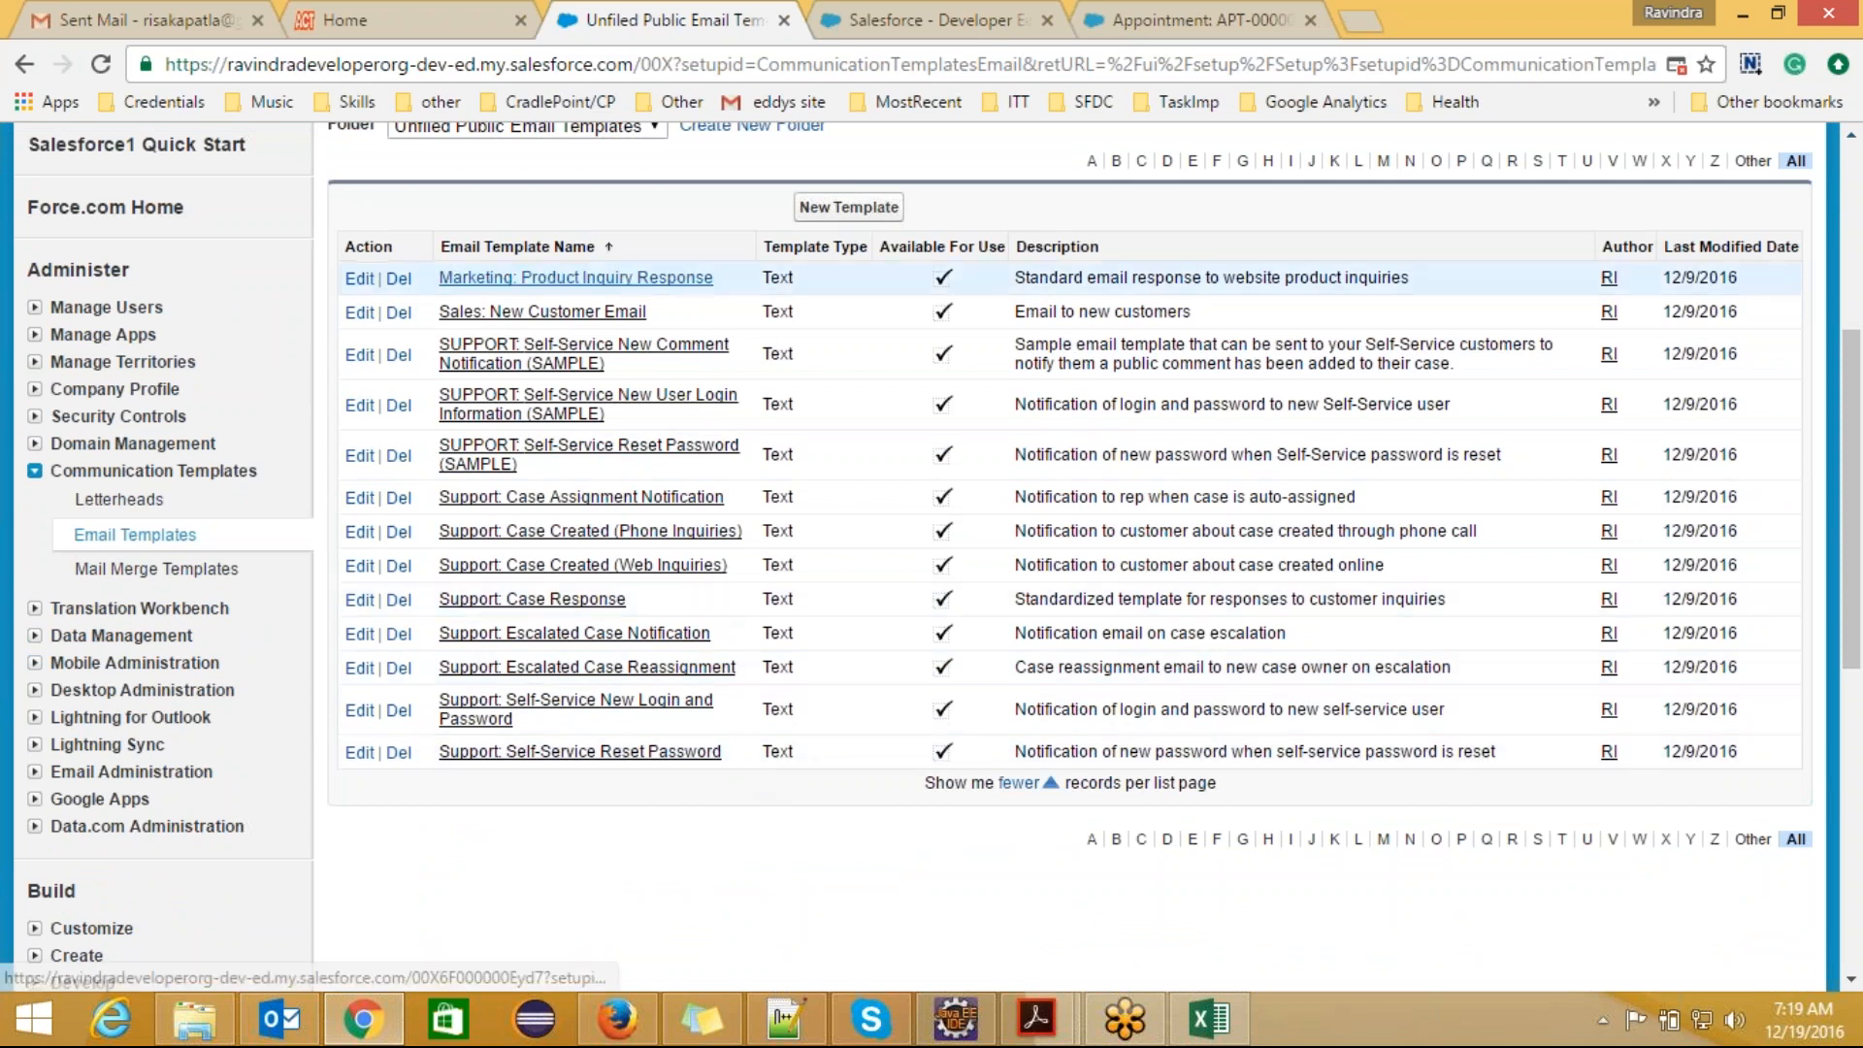
Step: Open the "Support: Case Response" template in a new browser tab and examine the contact first name merge field in its preview
ctrl+click(569, 609)
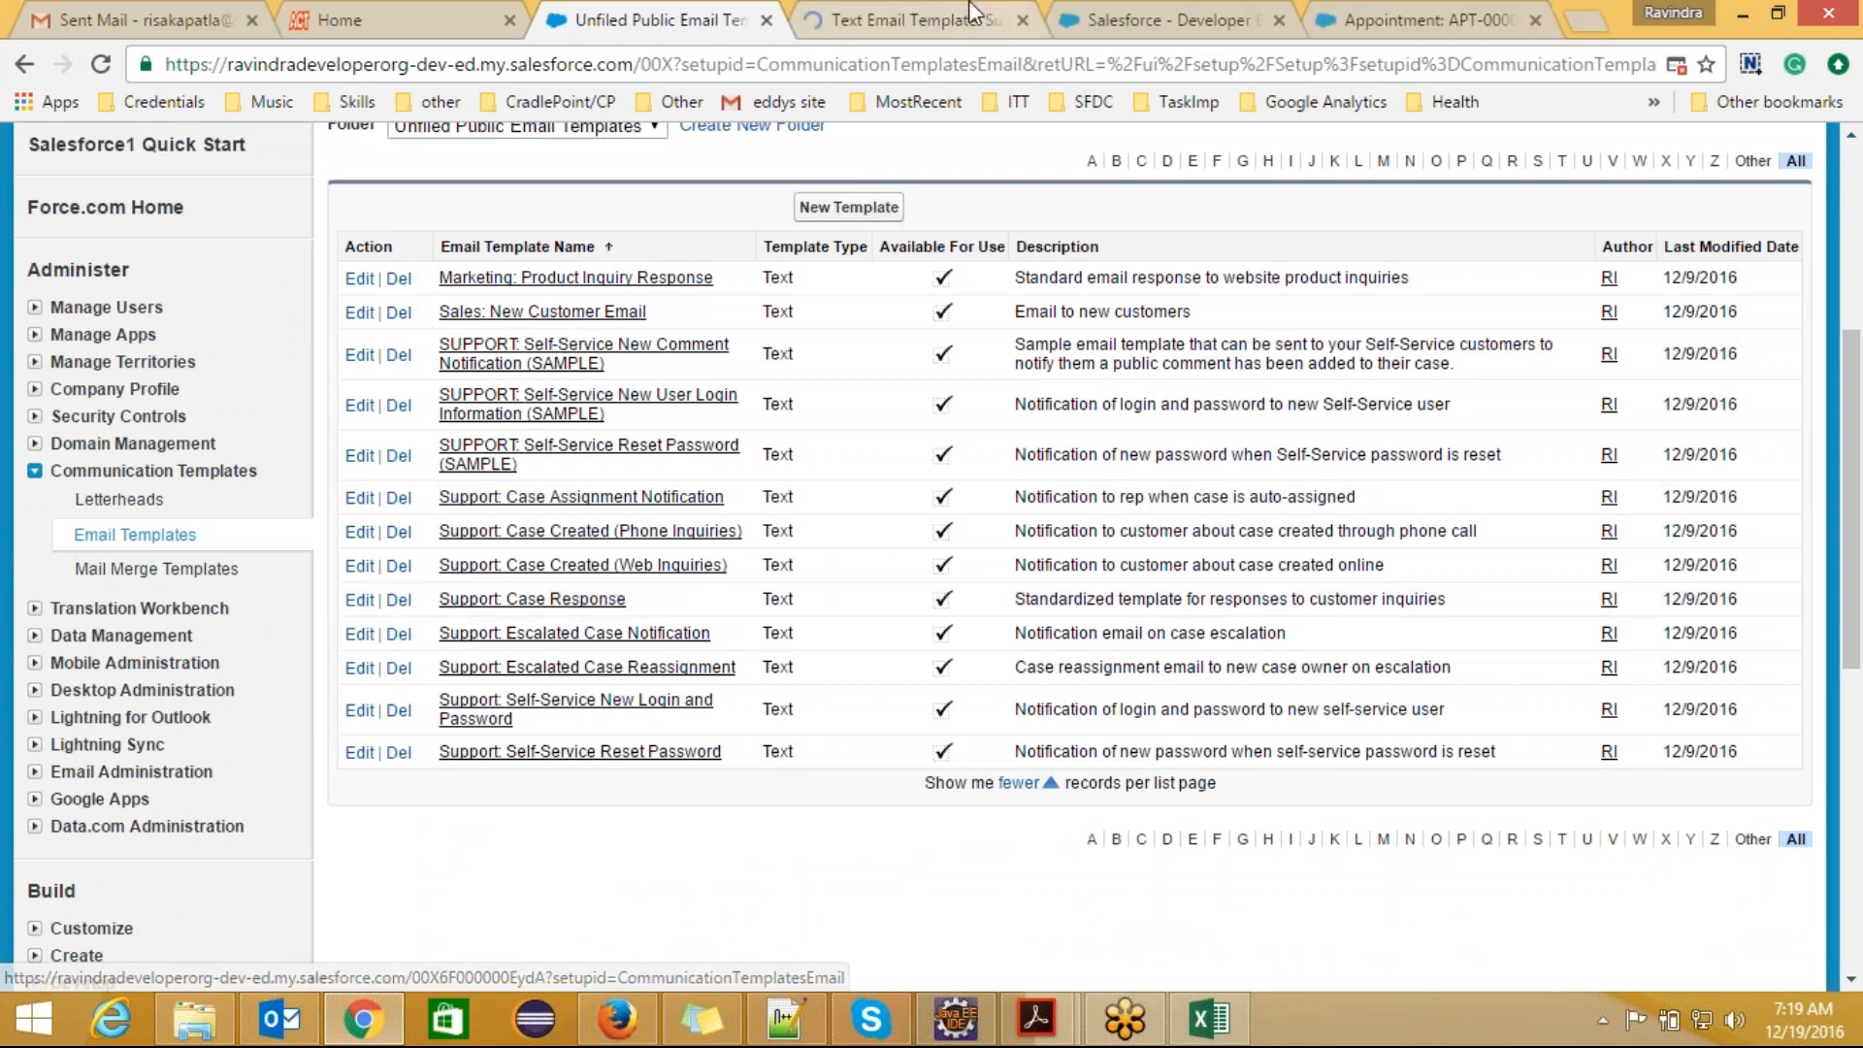
click(906, 17)
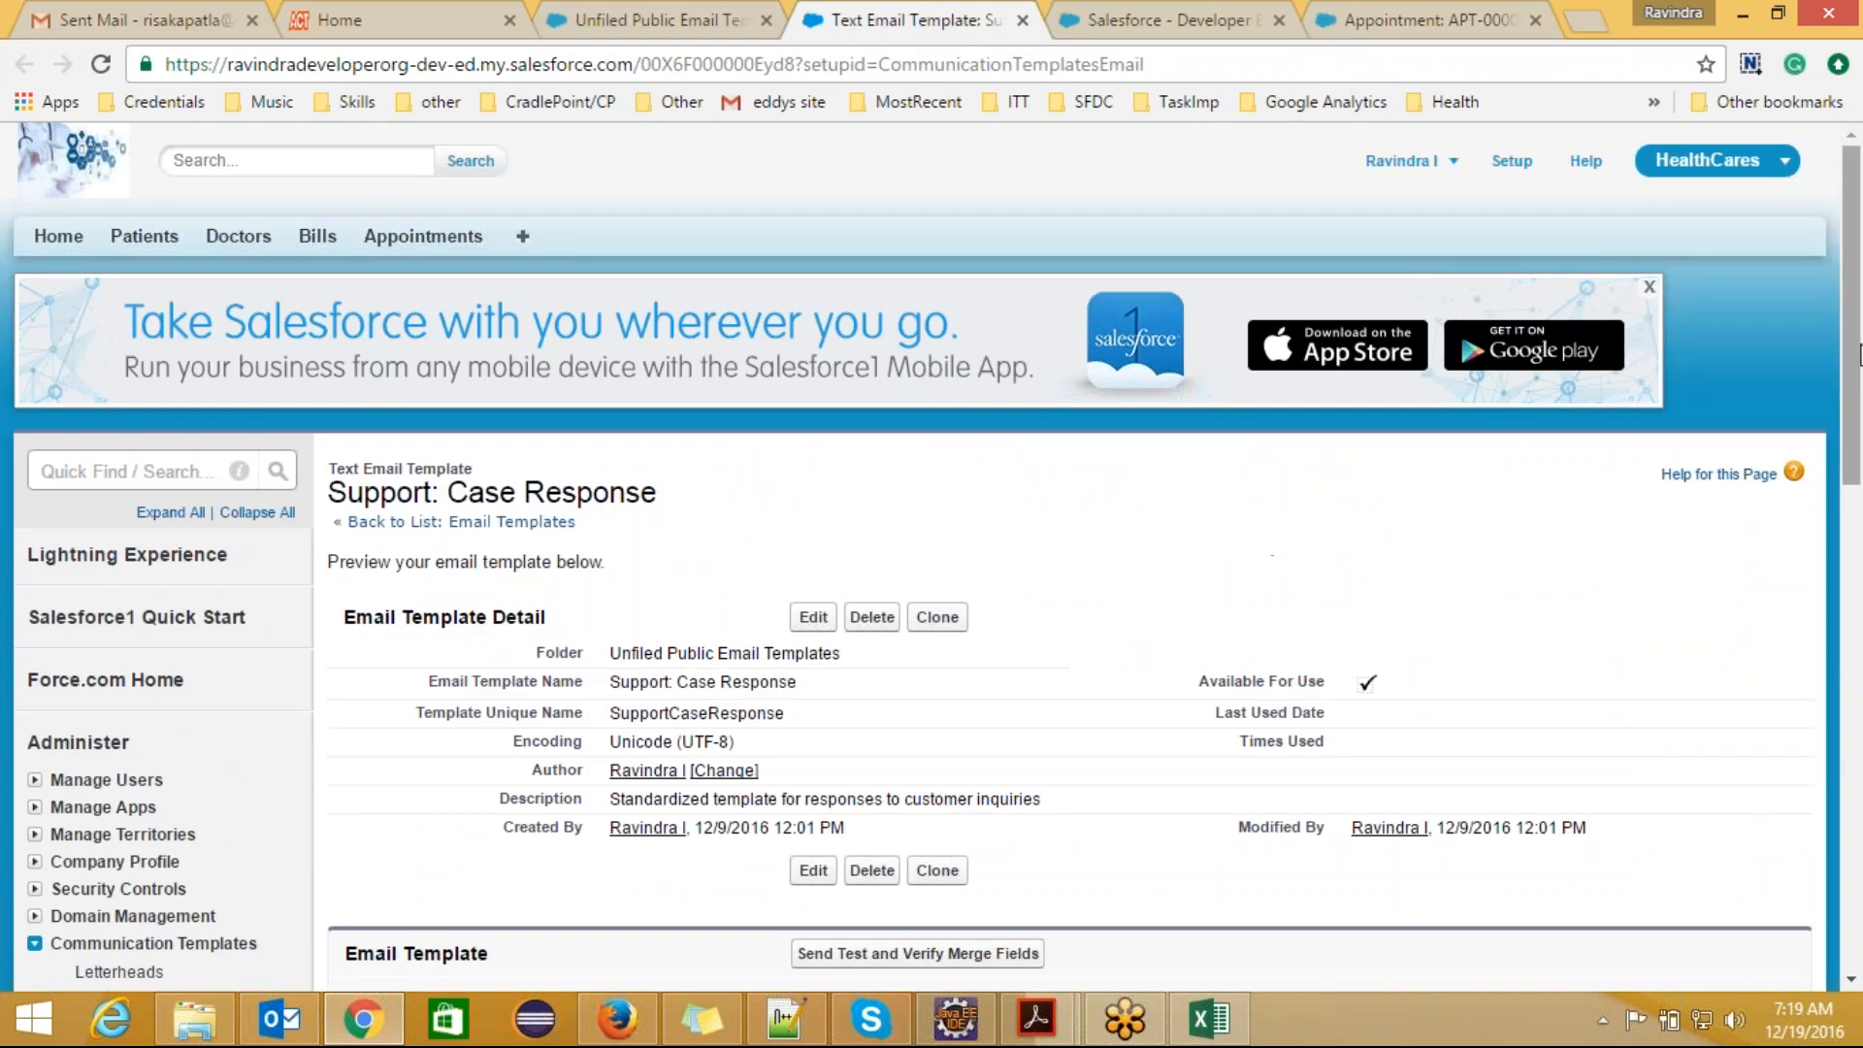
drag(1858, 354, 1860, 518)
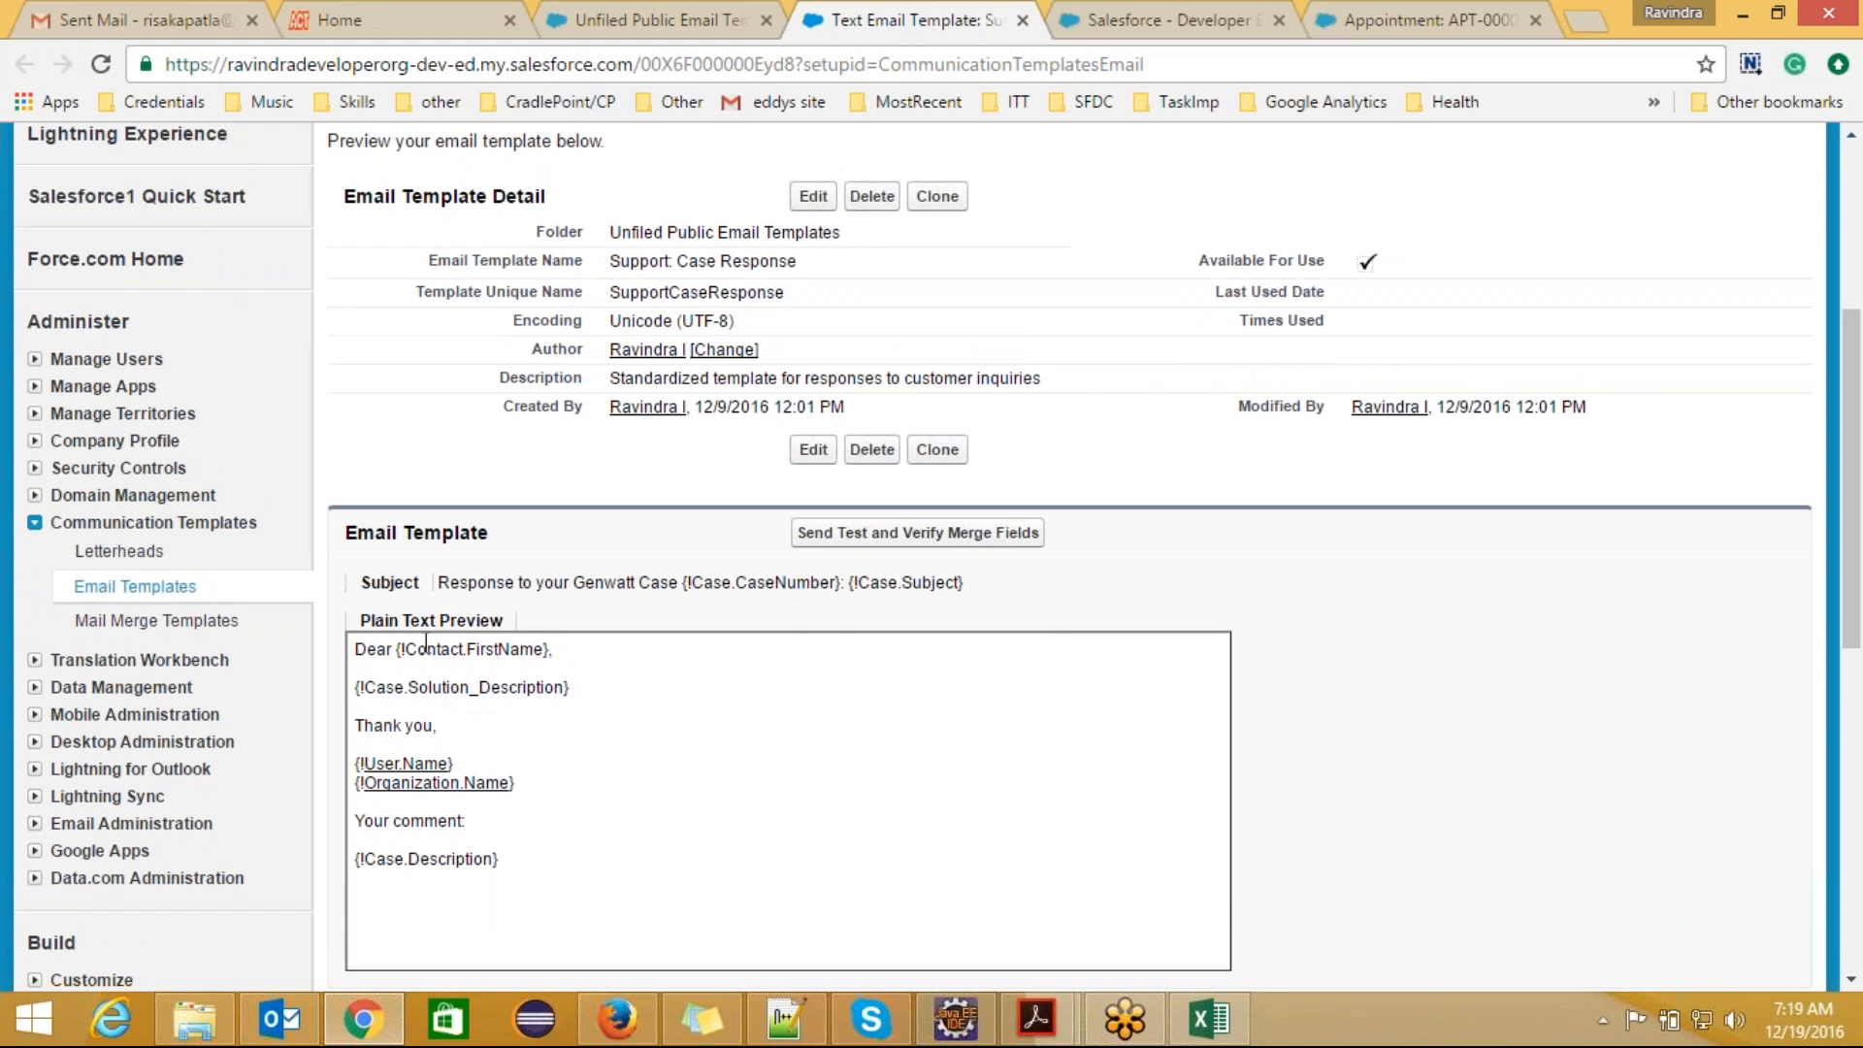
drag(398, 648, 555, 648)
click(555, 646)
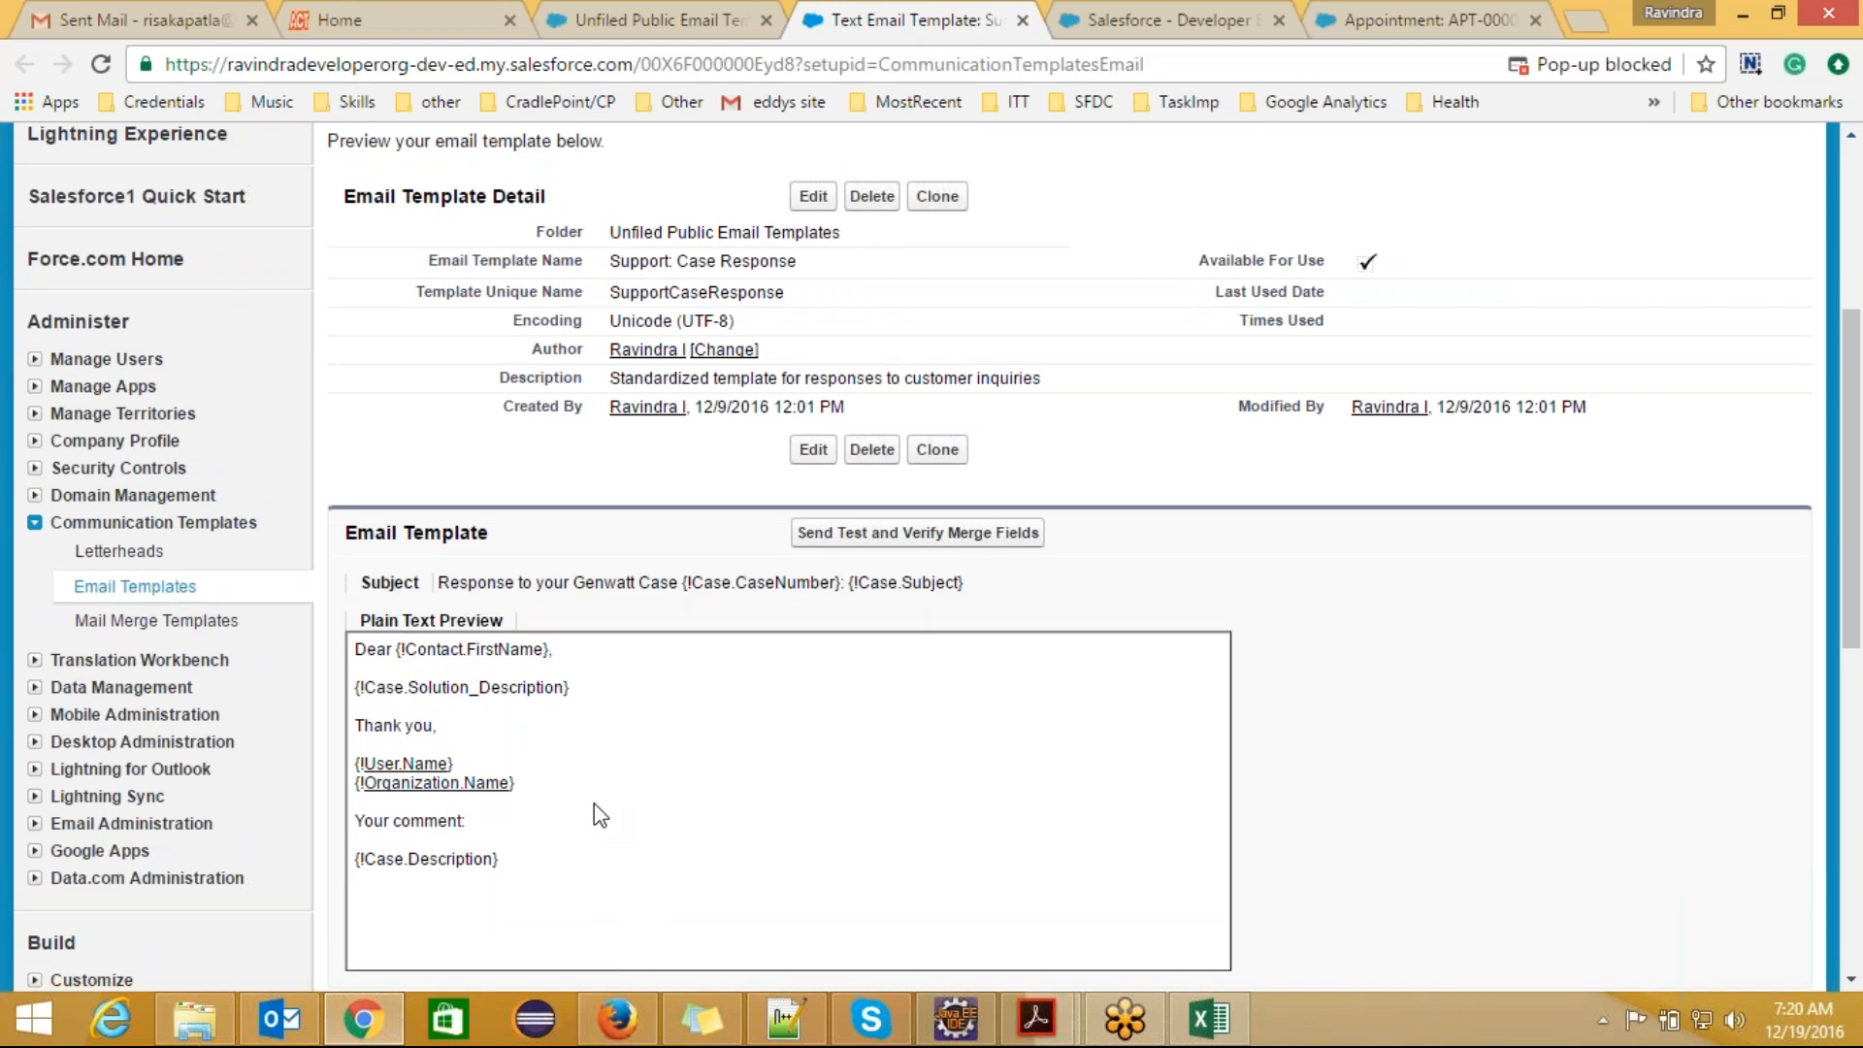
Step: Return to the Unfiled Public Email Templates list and start creating a new email template
click(660, 19)
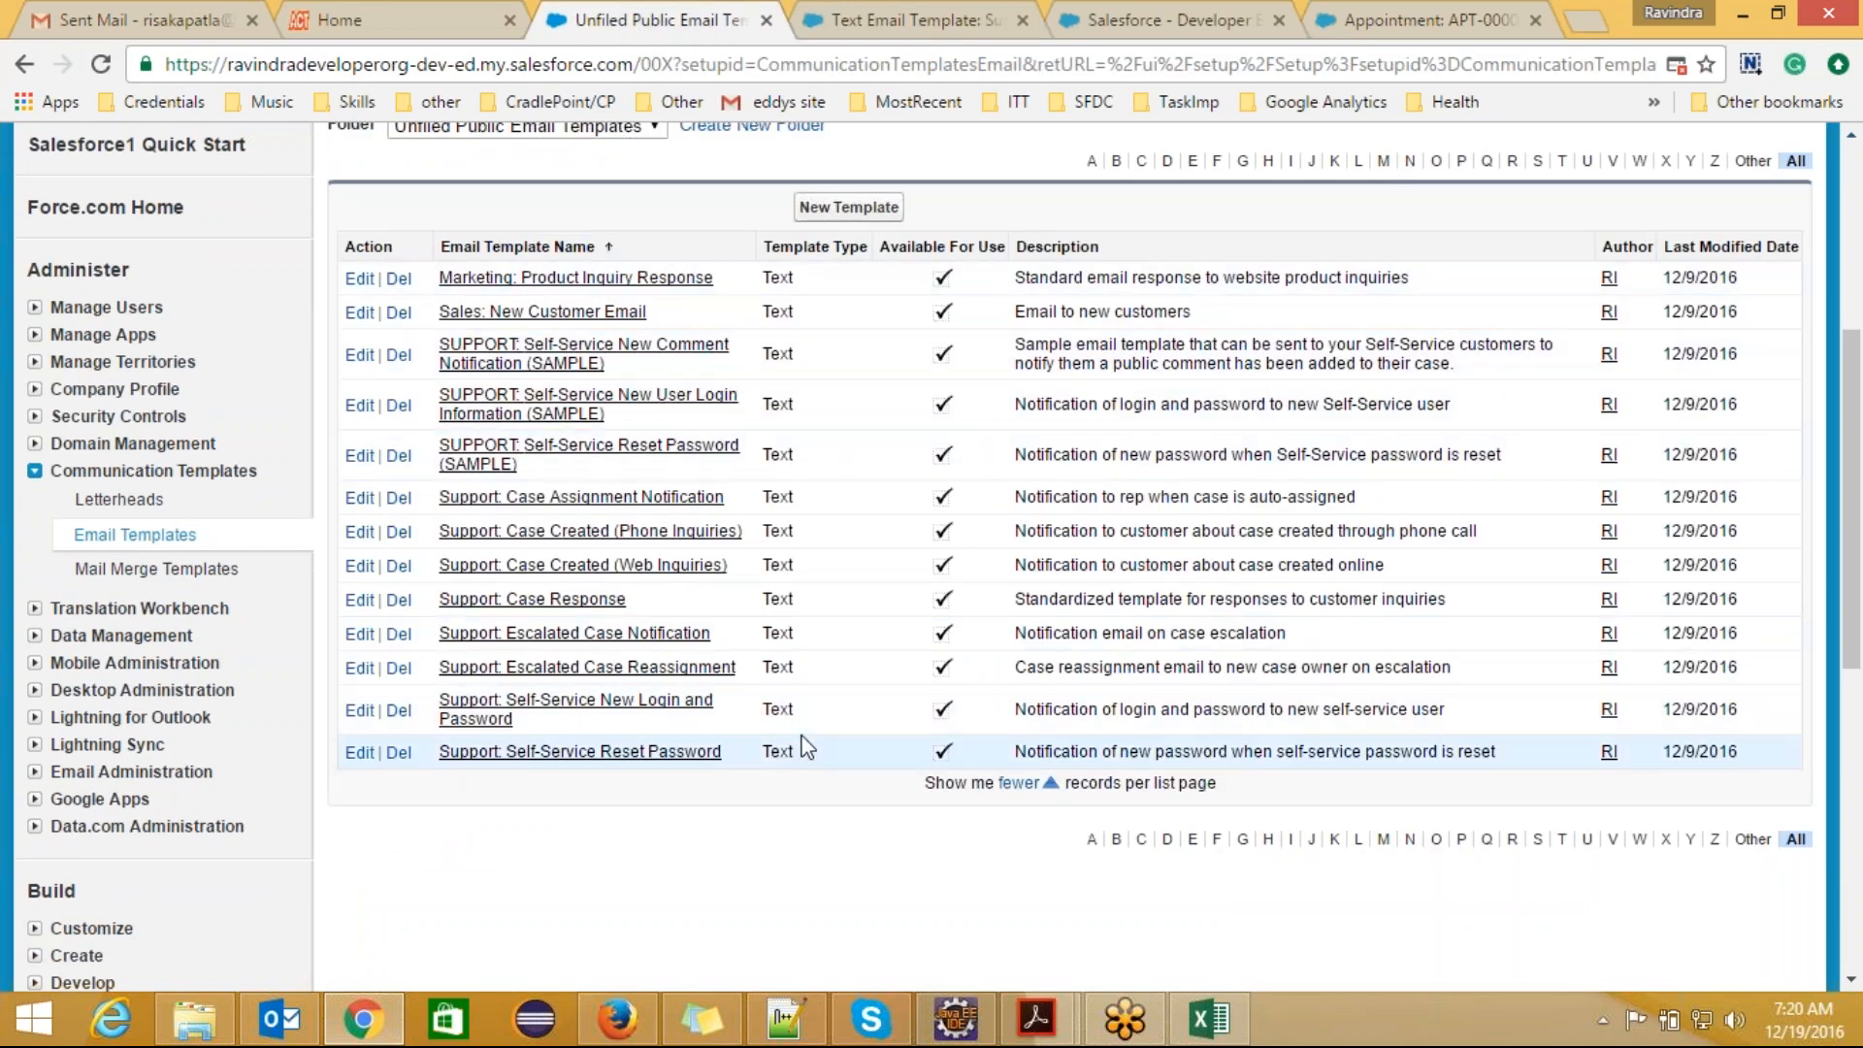
drag(1853, 594, 1856, 515)
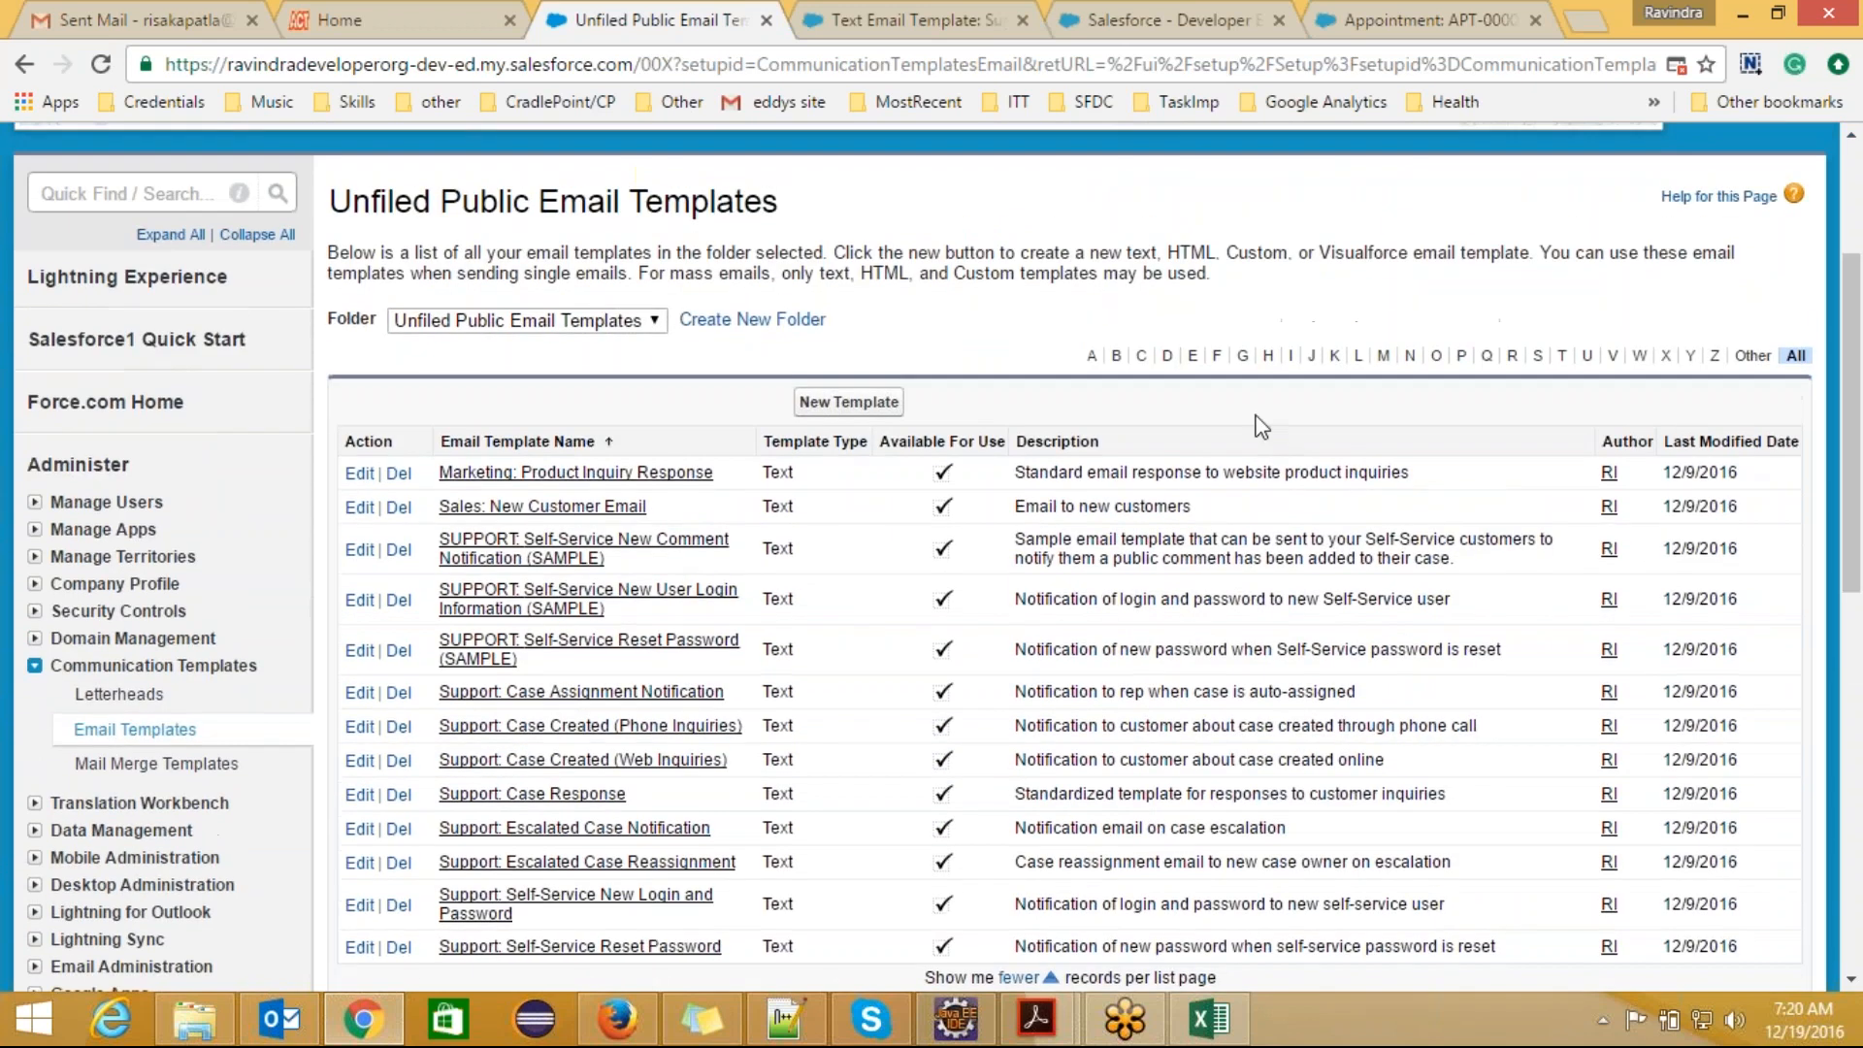
click(858, 413)
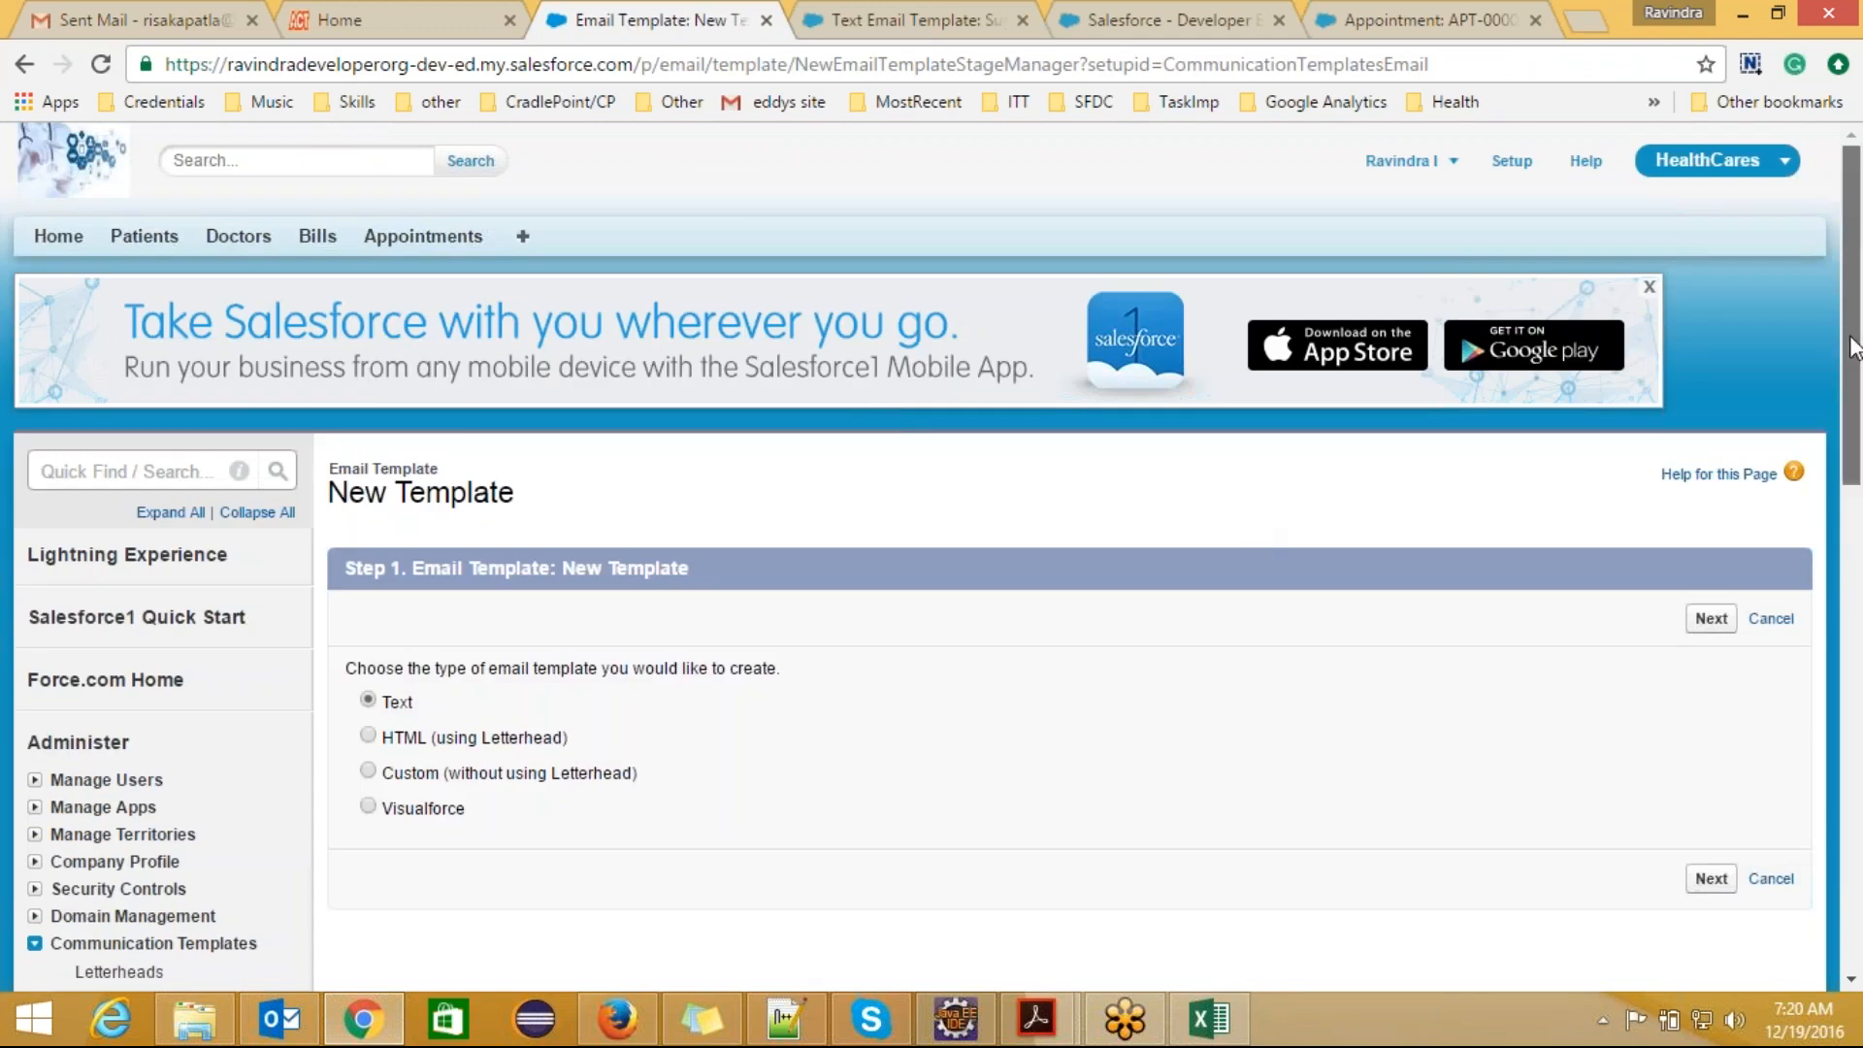
Step: Go through the HTML, Custom and Visualforce email template types and reselect Text
scroll(1246, 492, down, 2)
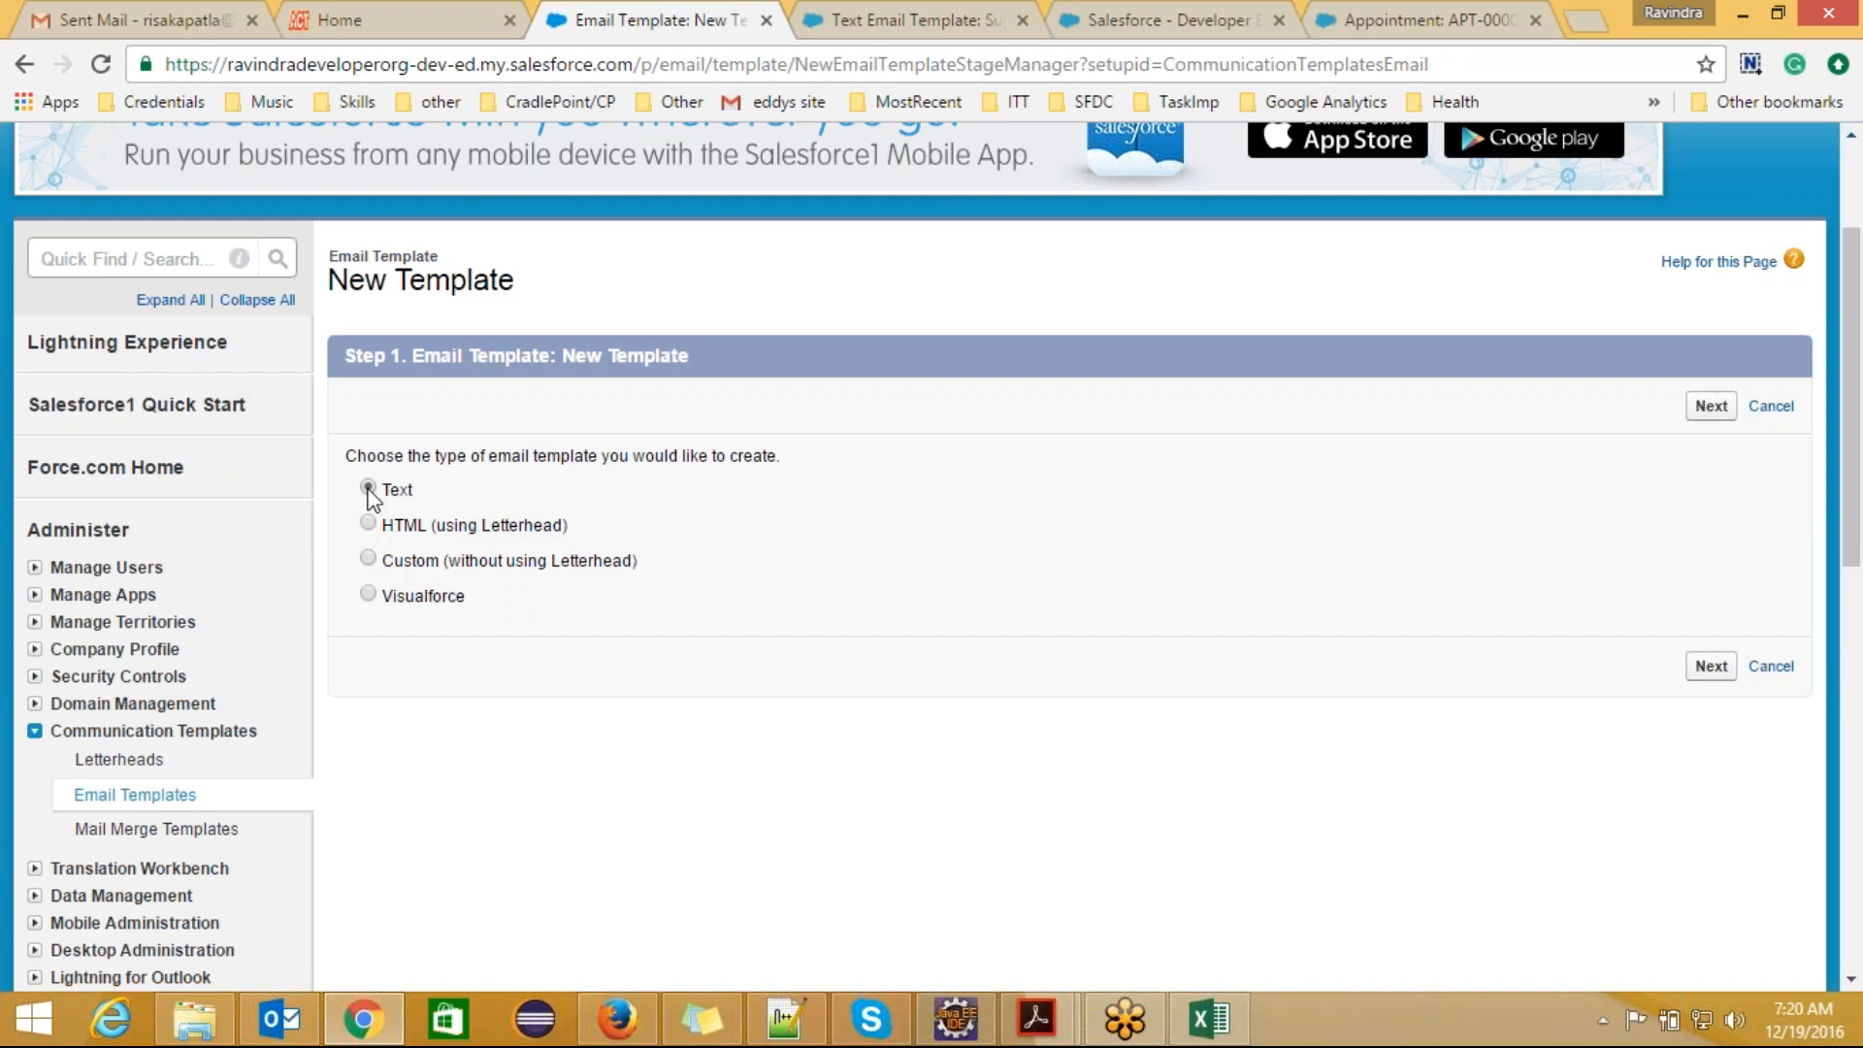
click(369, 560)
click(367, 594)
drag(432, 600, 386, 585)
click(482, 590)
drag(472, 593, 385, 592)
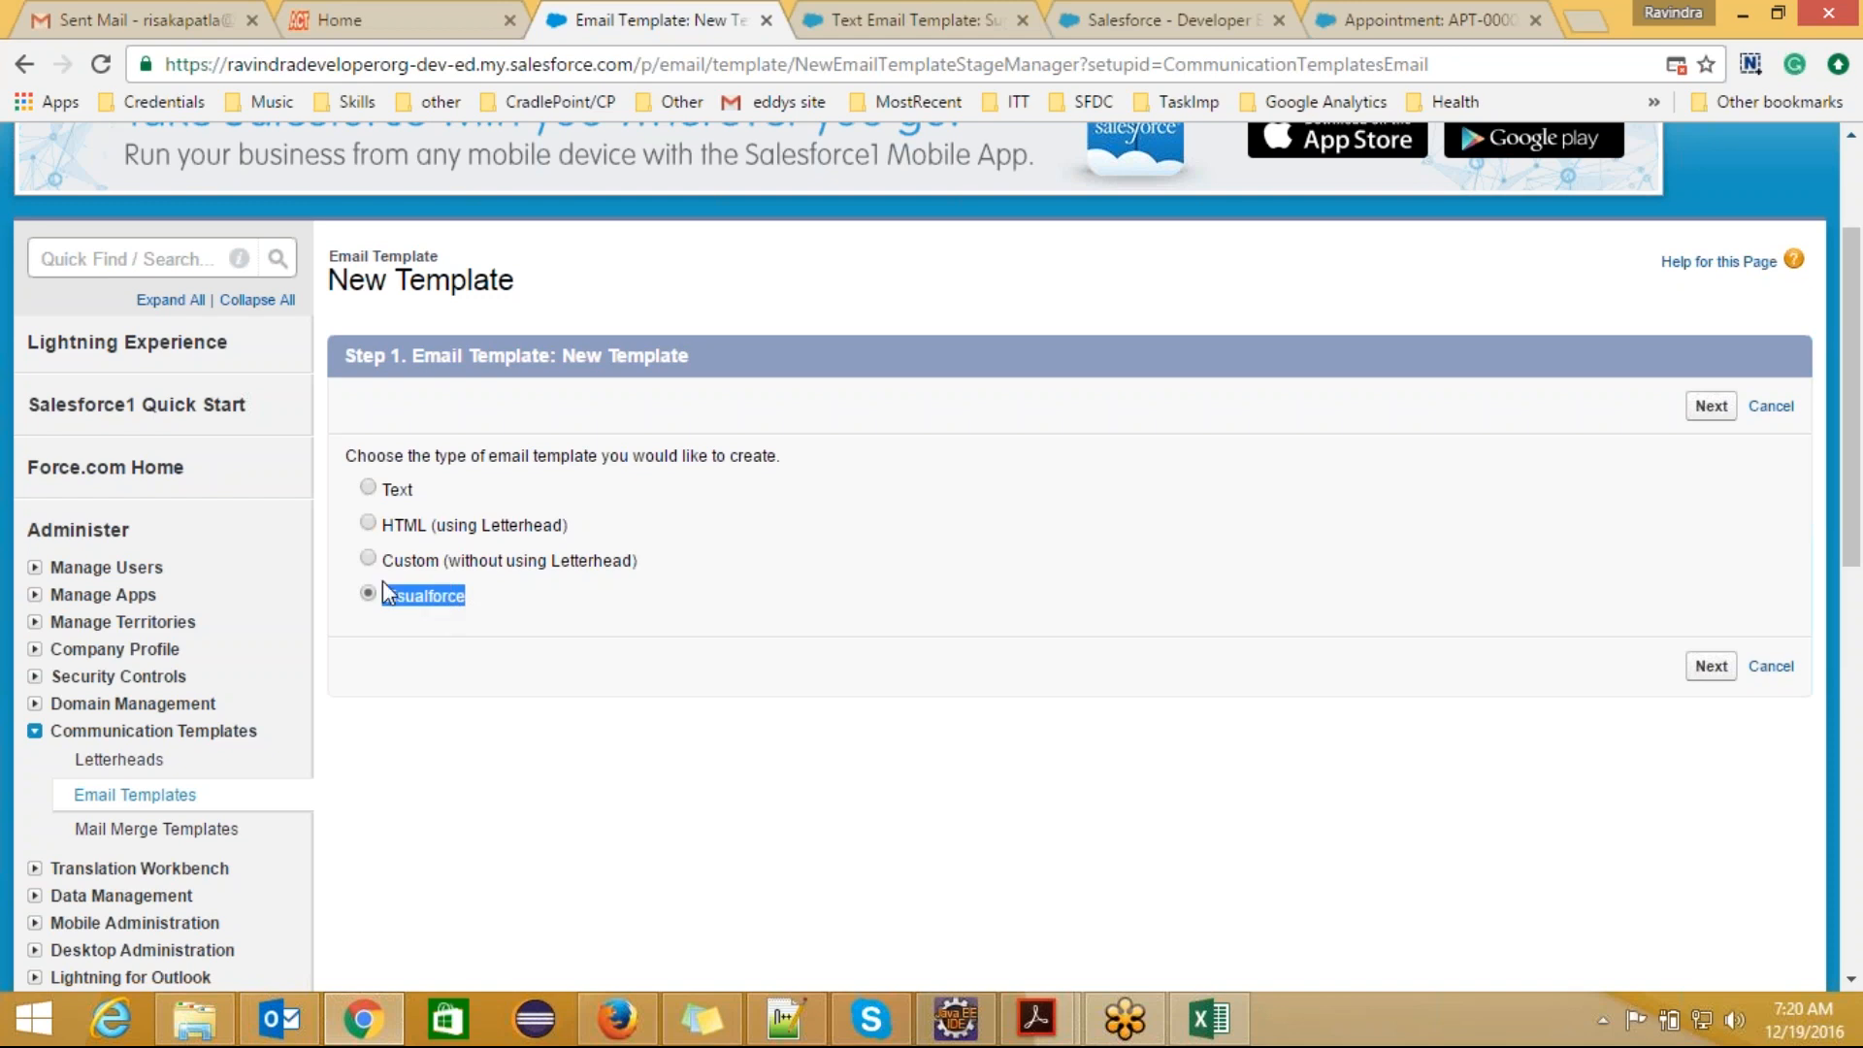
click(374, 494)
click(508, 600)
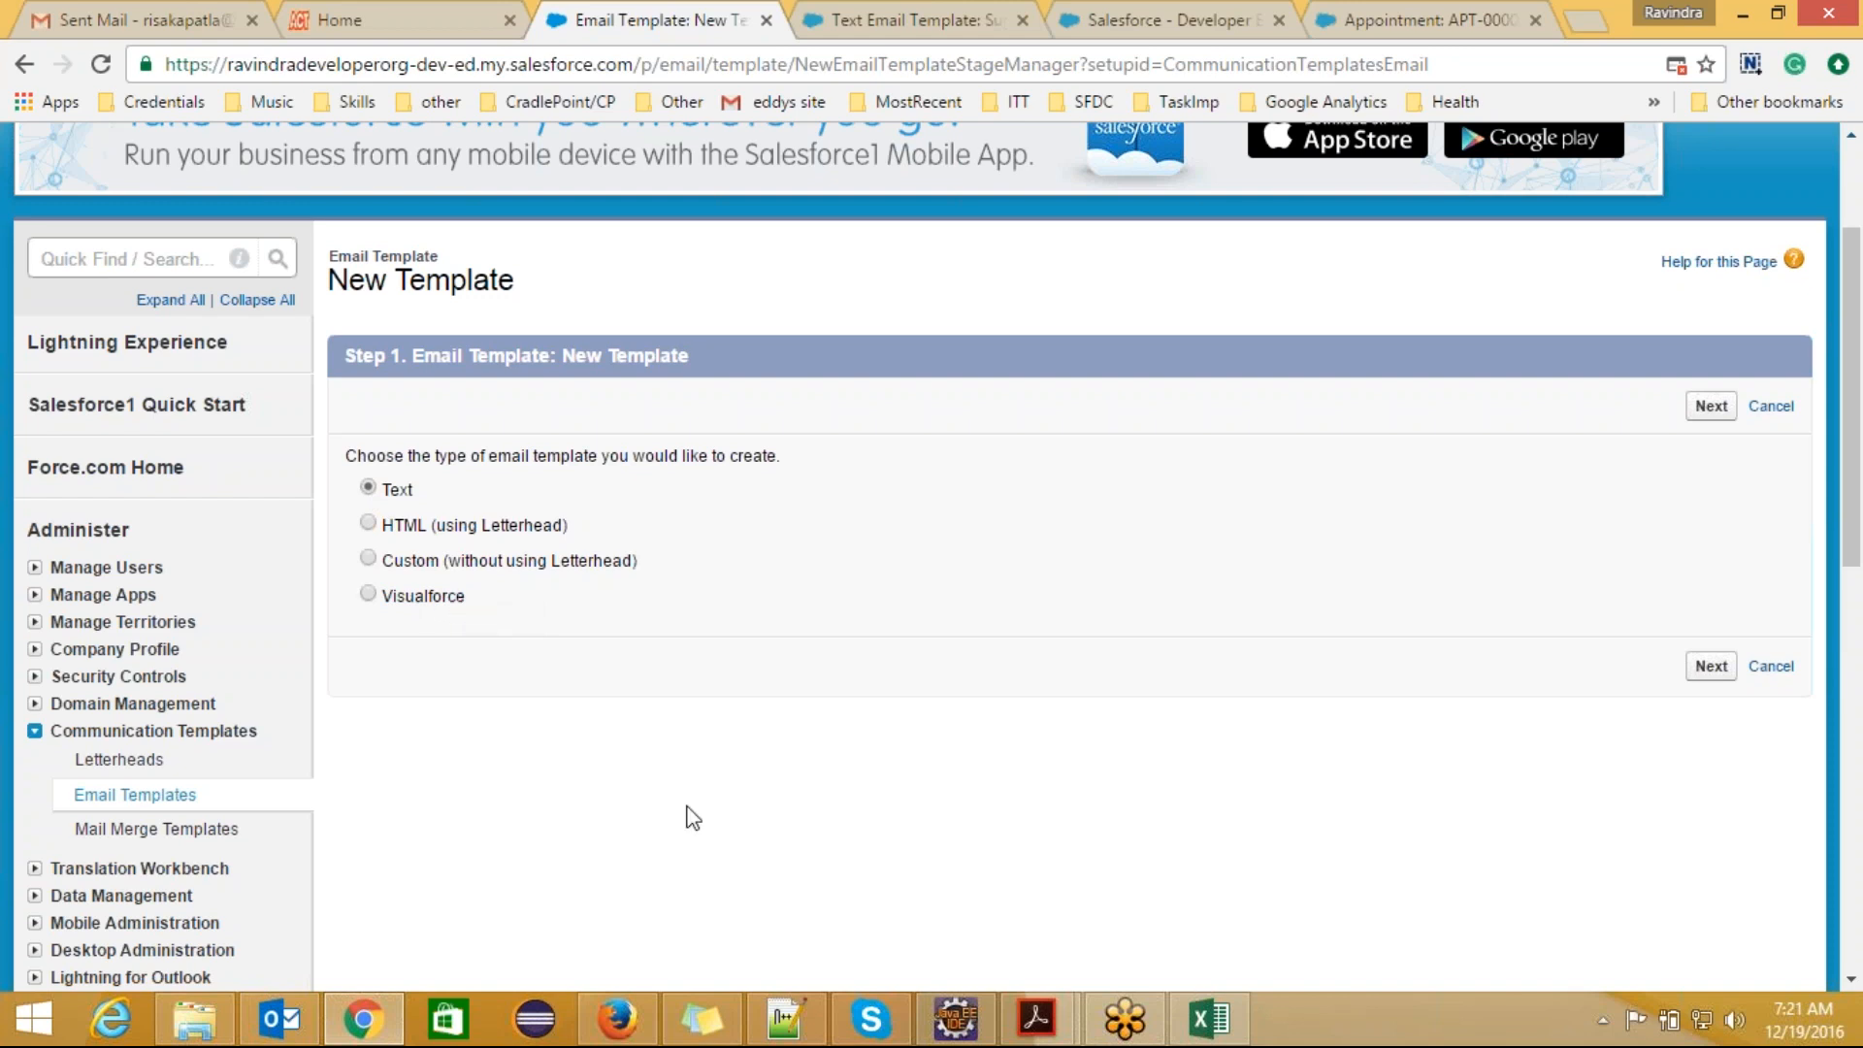
Step: Switch to the Notepad++ notes and add an "EmailTemplates" line two lines below the Communication Templates definition
click(784, 1019)
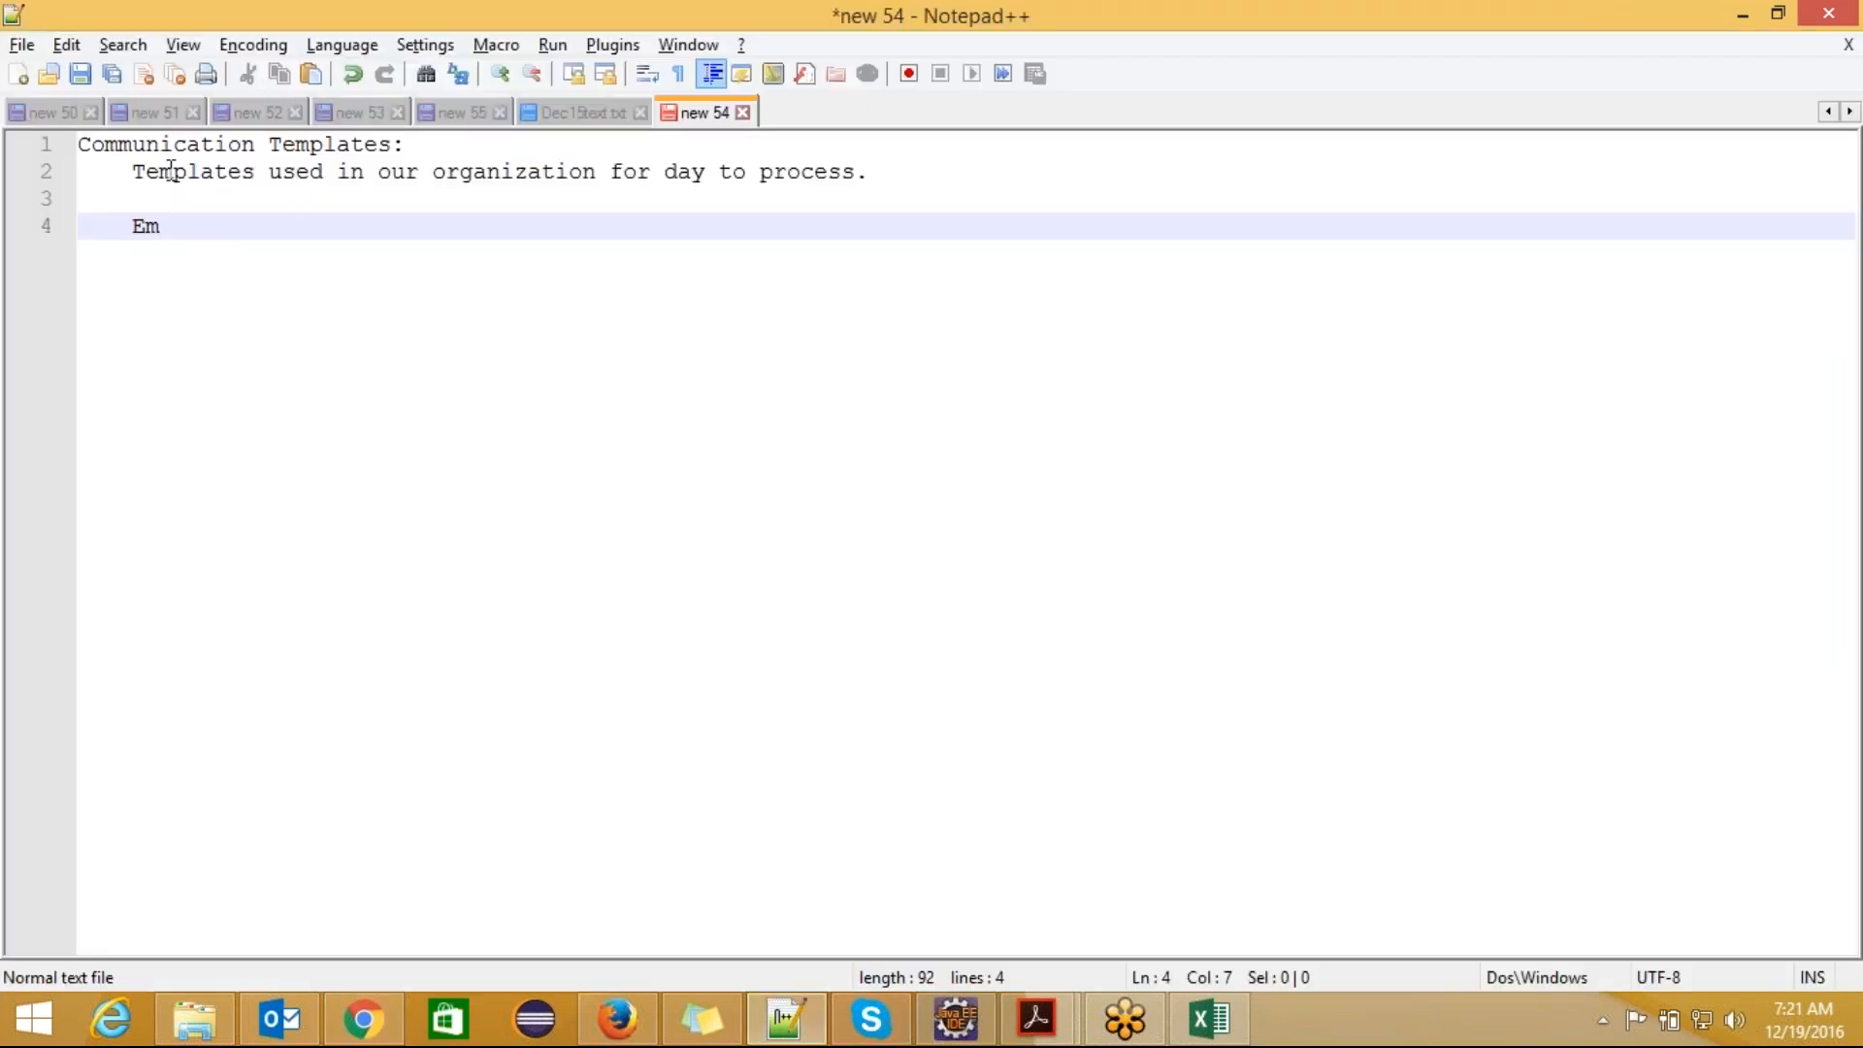
click(901, 174)
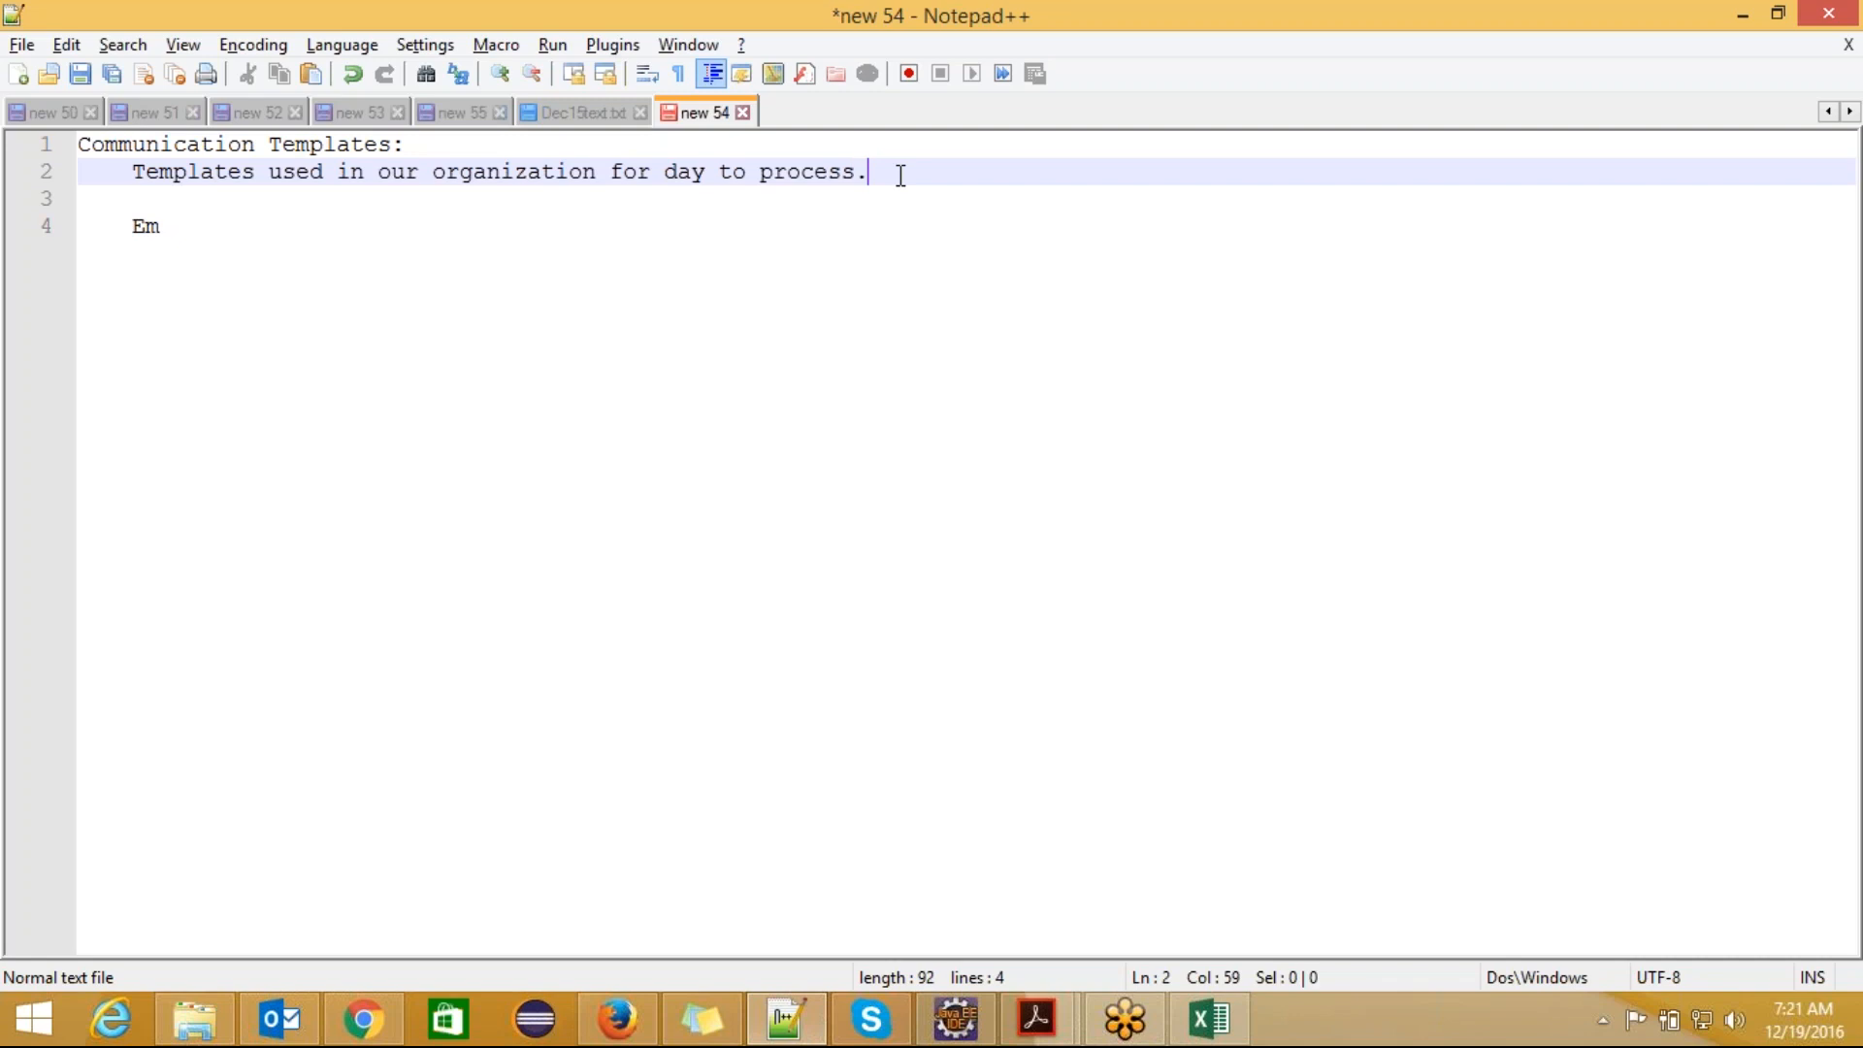
key(Return)
key(Return)
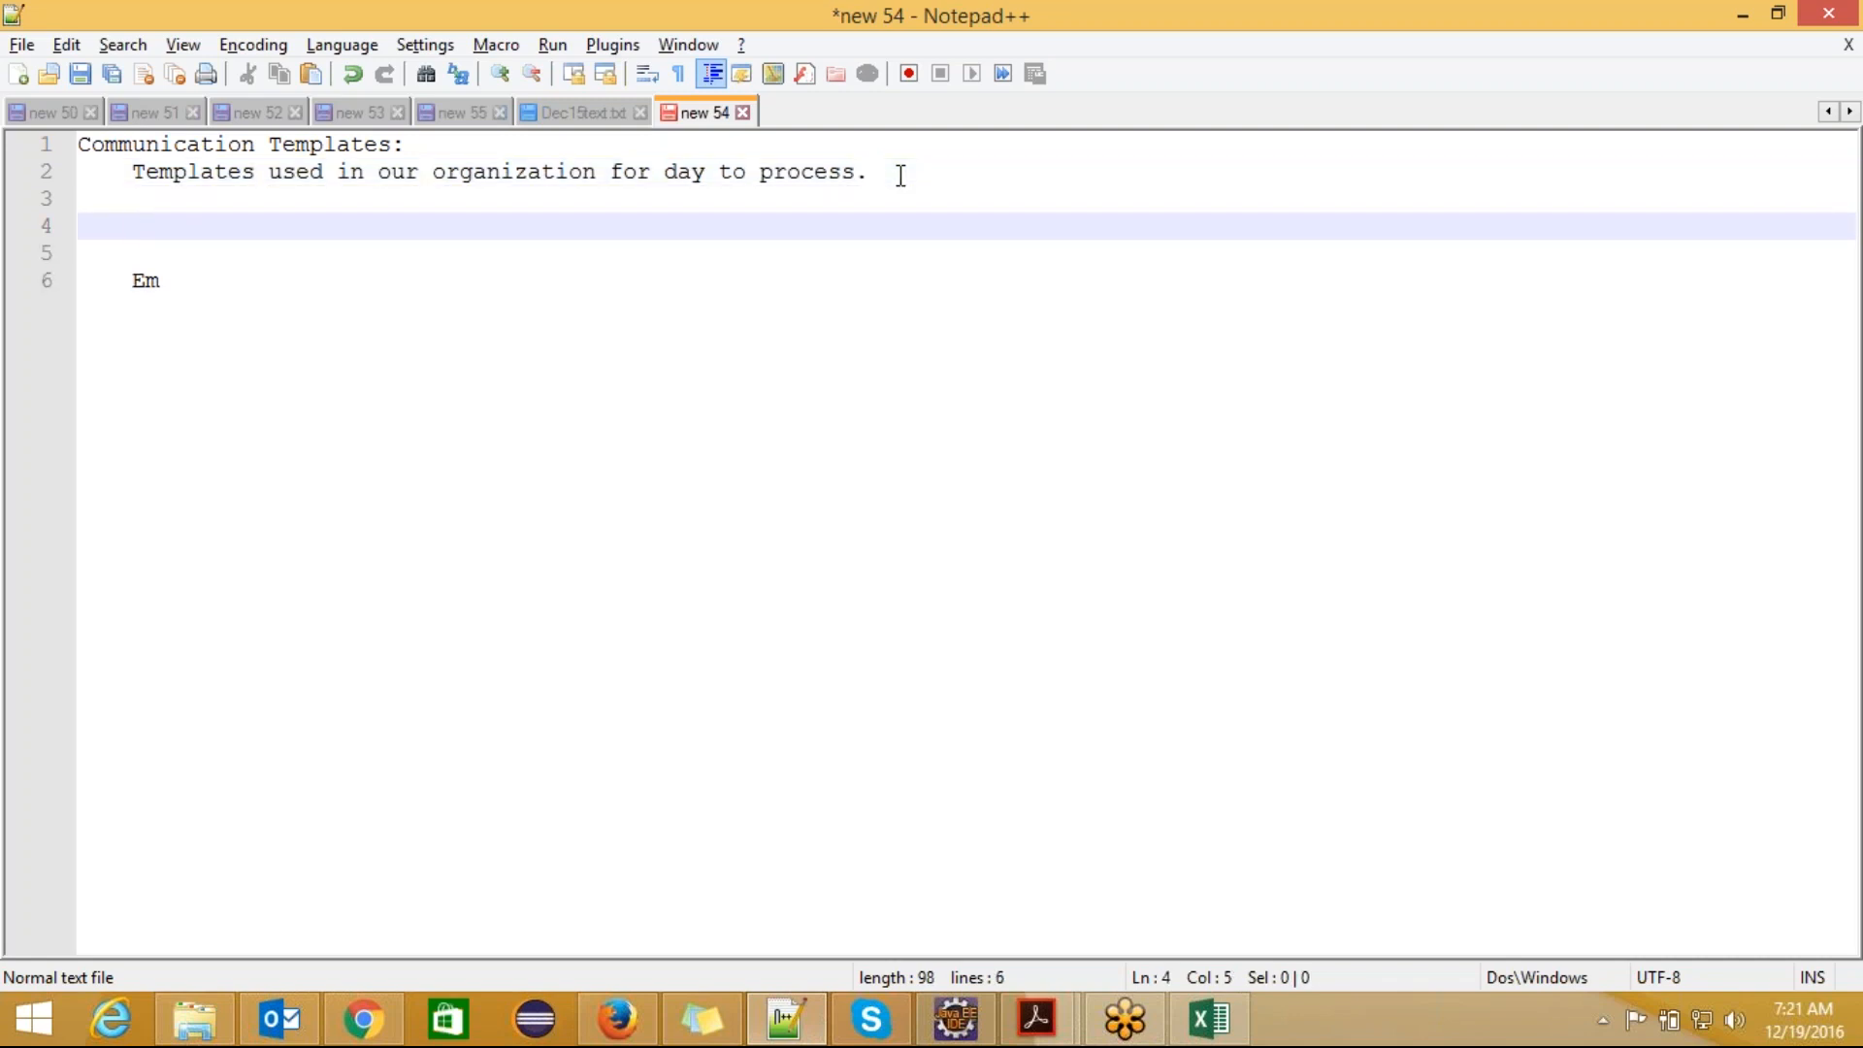
text(Email)
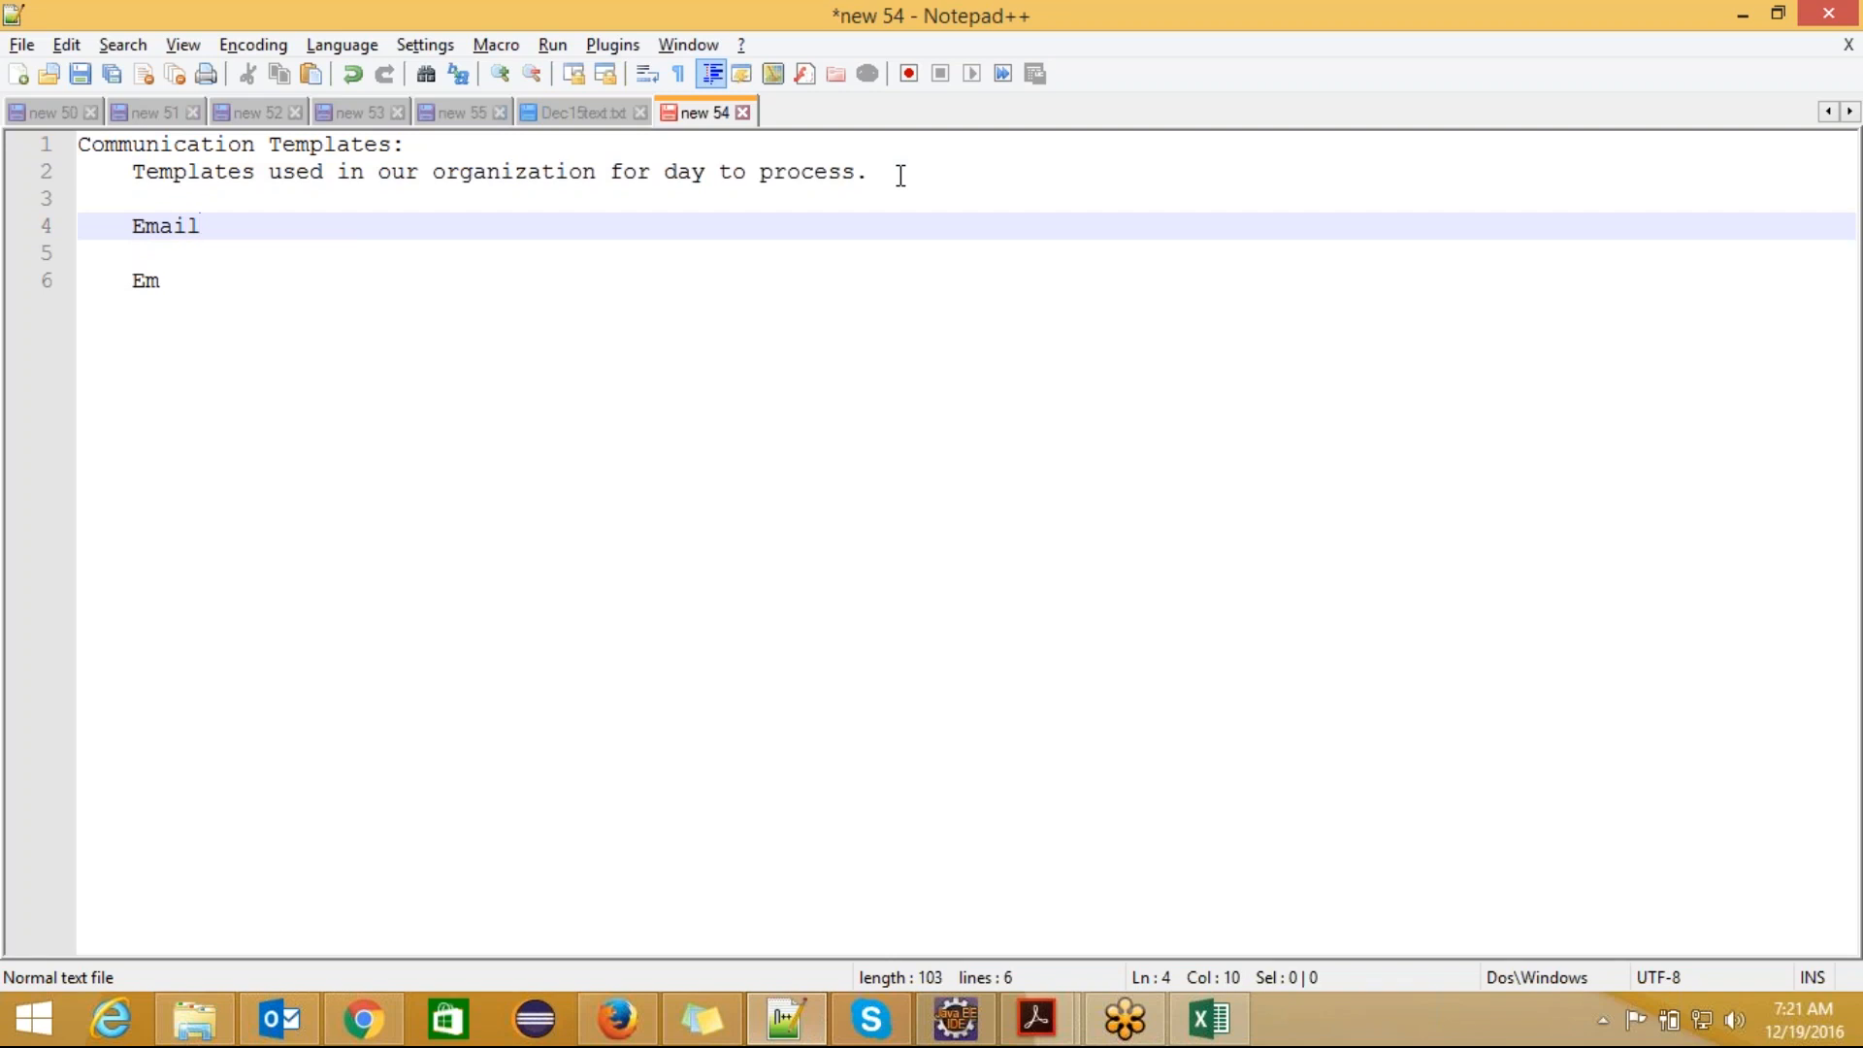
text(Templates)
Step: Check the Communication Templates entries in Salesforce, return to the notes and add "LetterHeads:" on a line above EmailTemplates
key(alt+Tab)
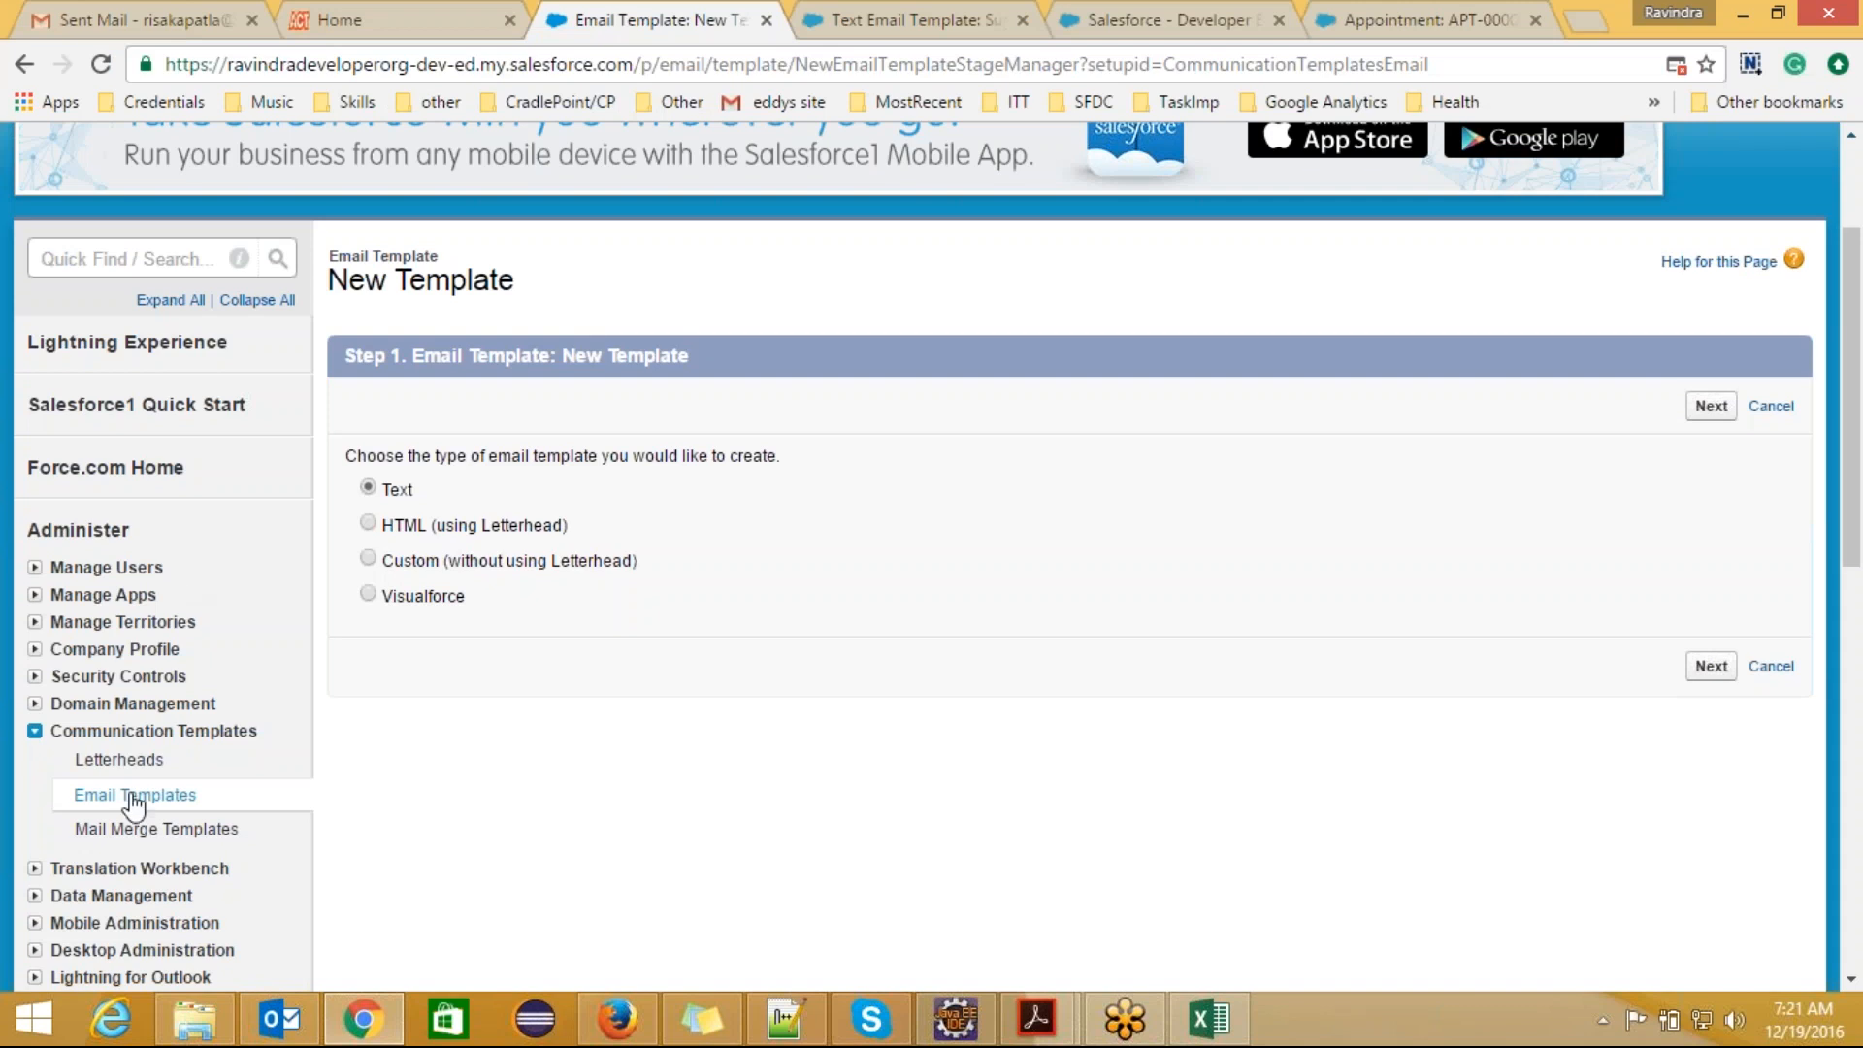
key(alt+Tab)
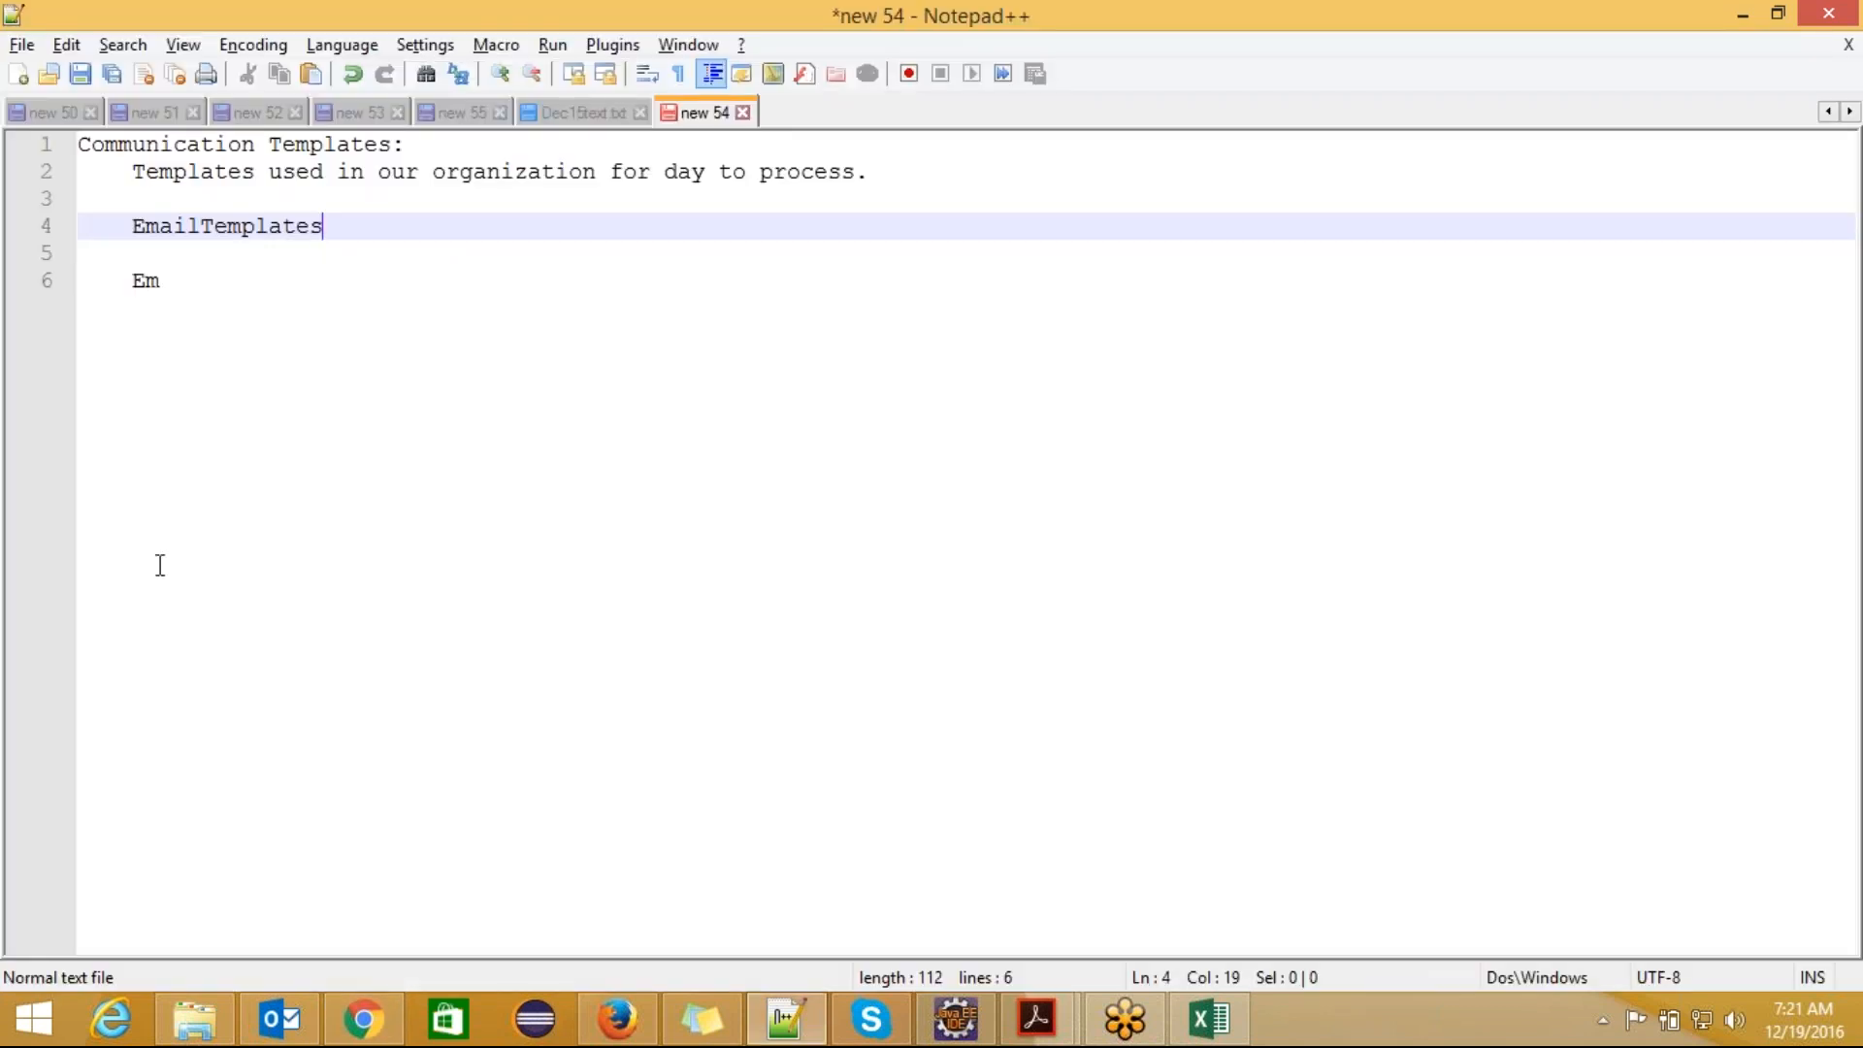
click(157, 199)
key(Return)
text(Letter)
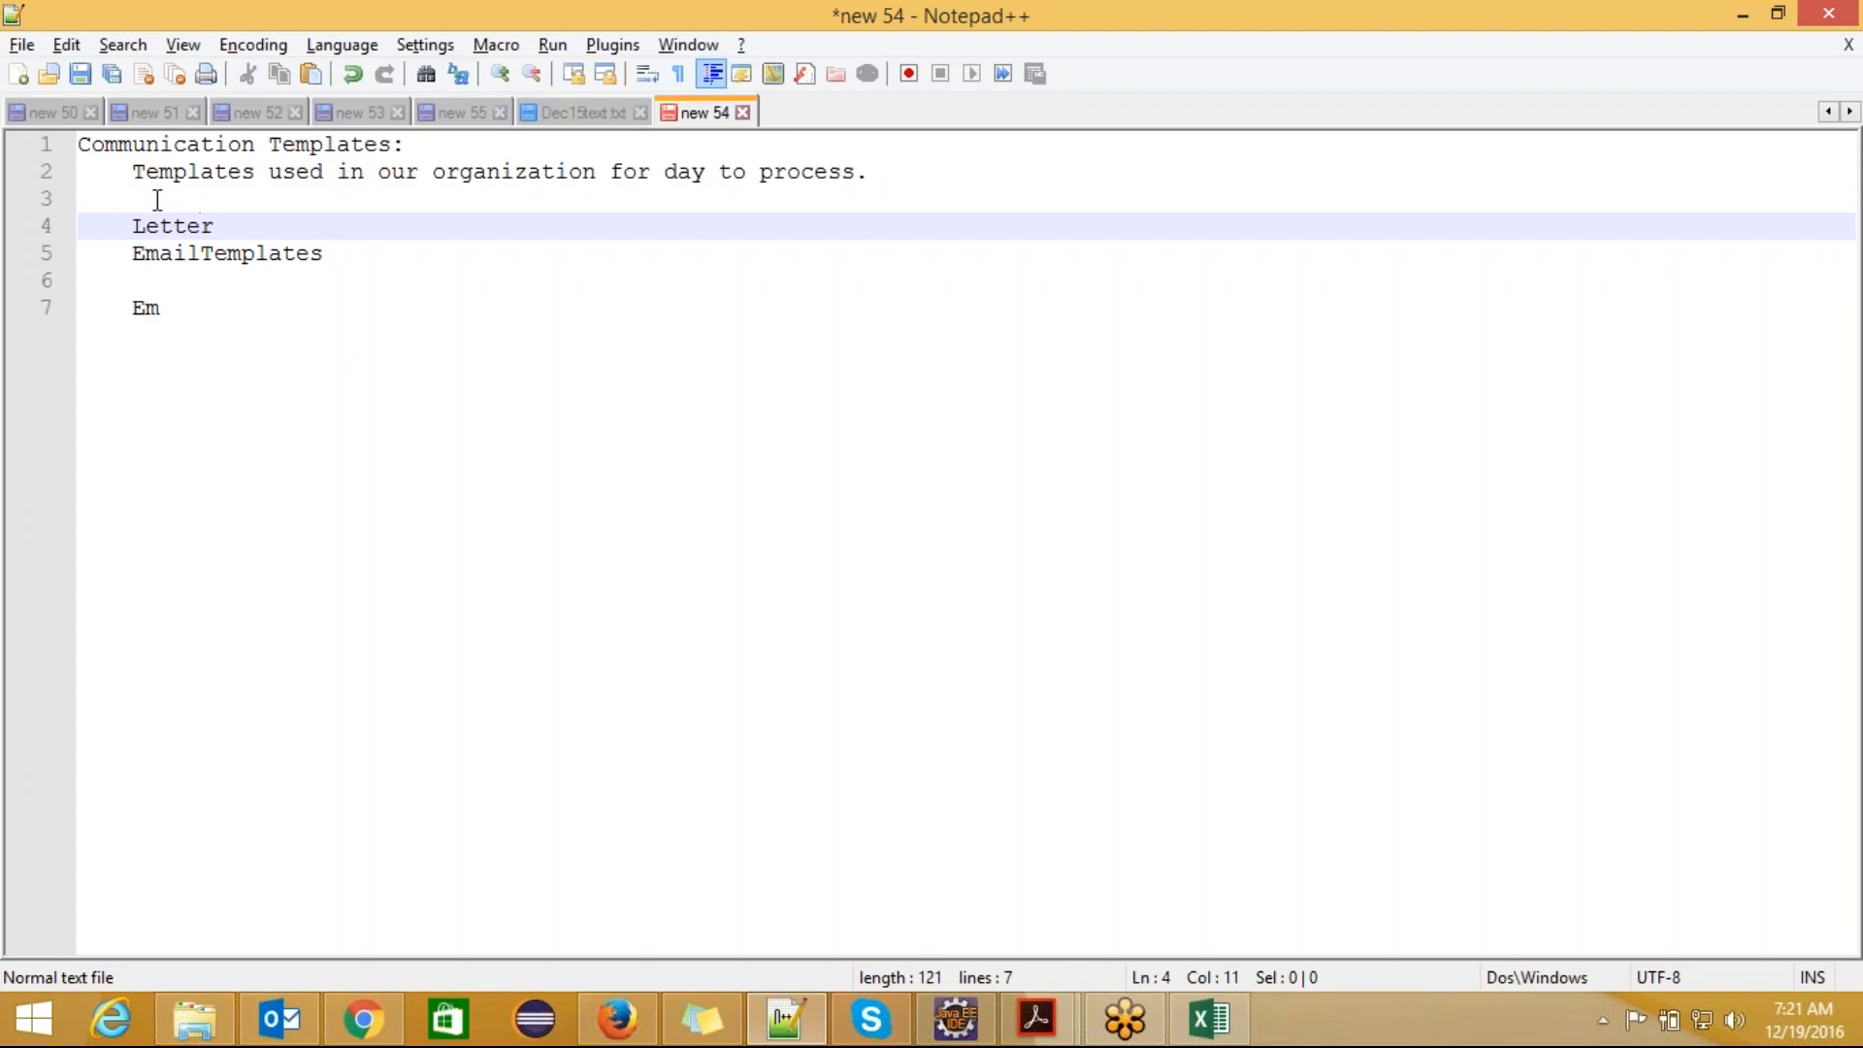
text(Heads:Compant)
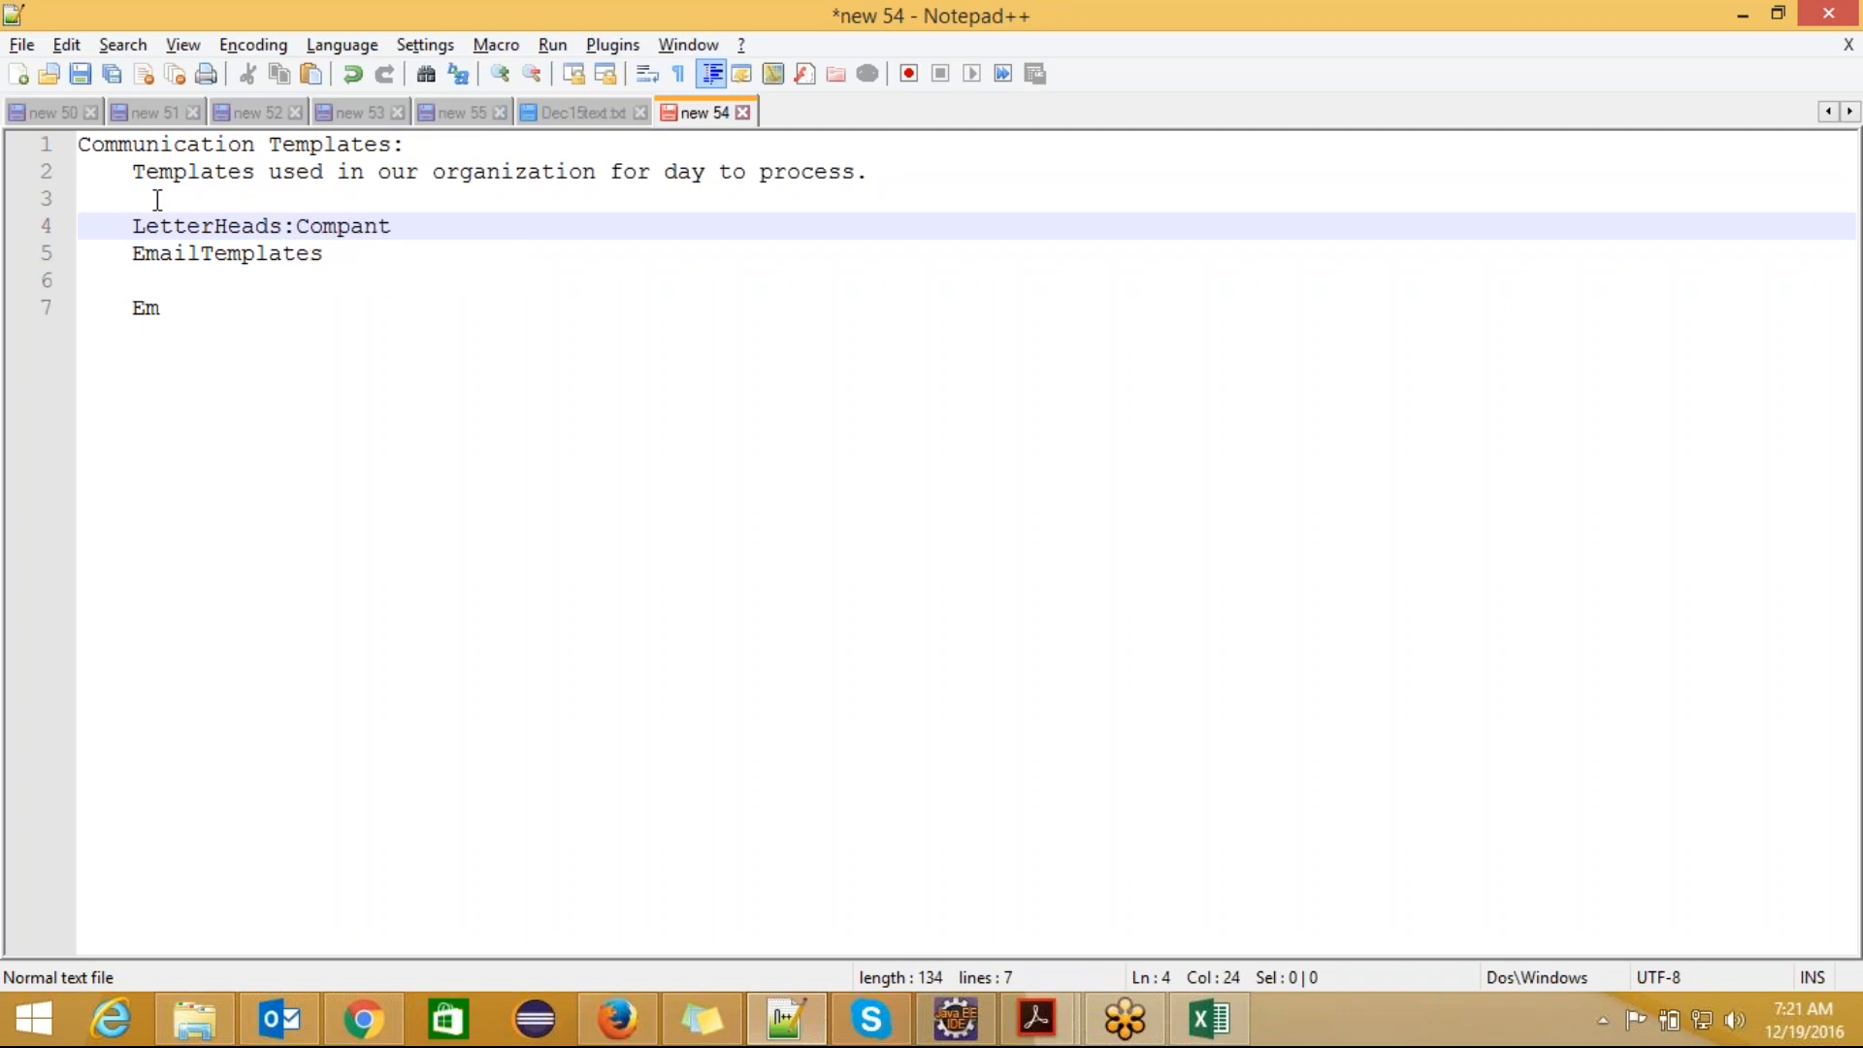
Step: Describe LetterHeads as "Company logos" and put a colon after EmailTemplates on the line below
key(BackSpace)
text(y logos)
key(Down)
text(:)
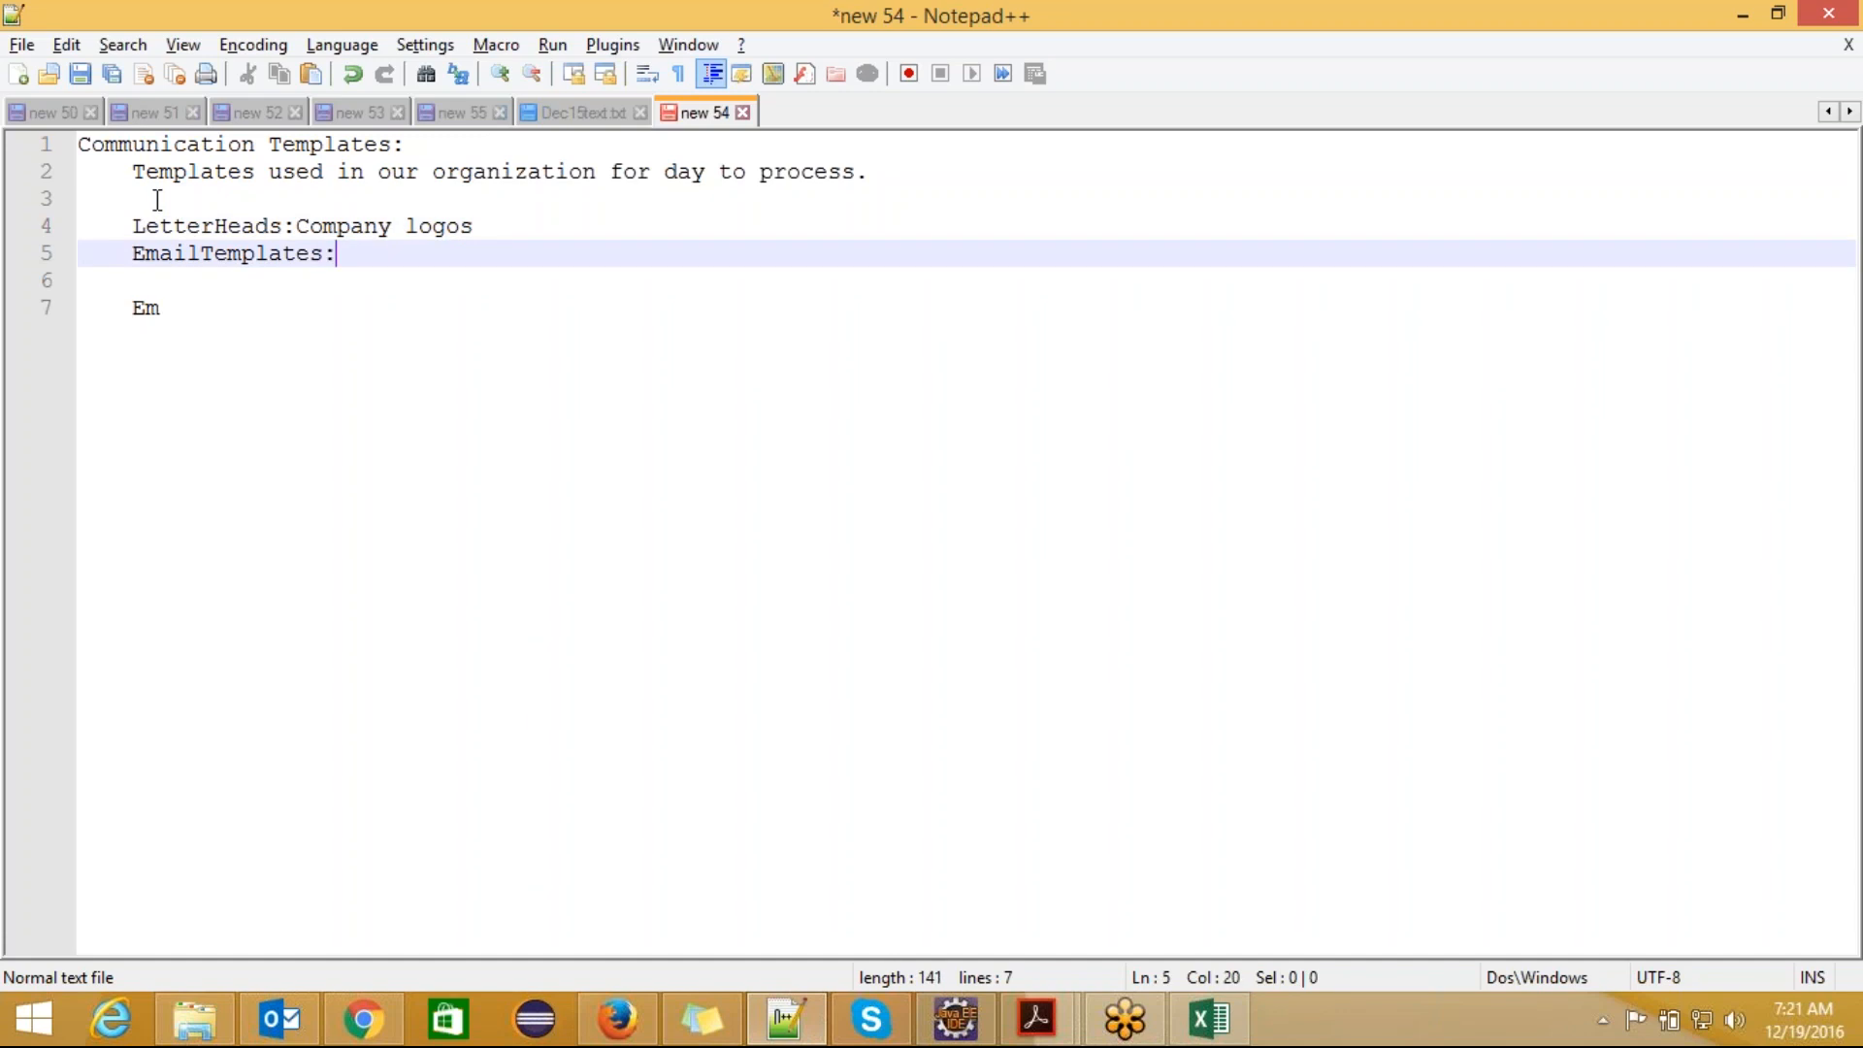
text(Used in Email)
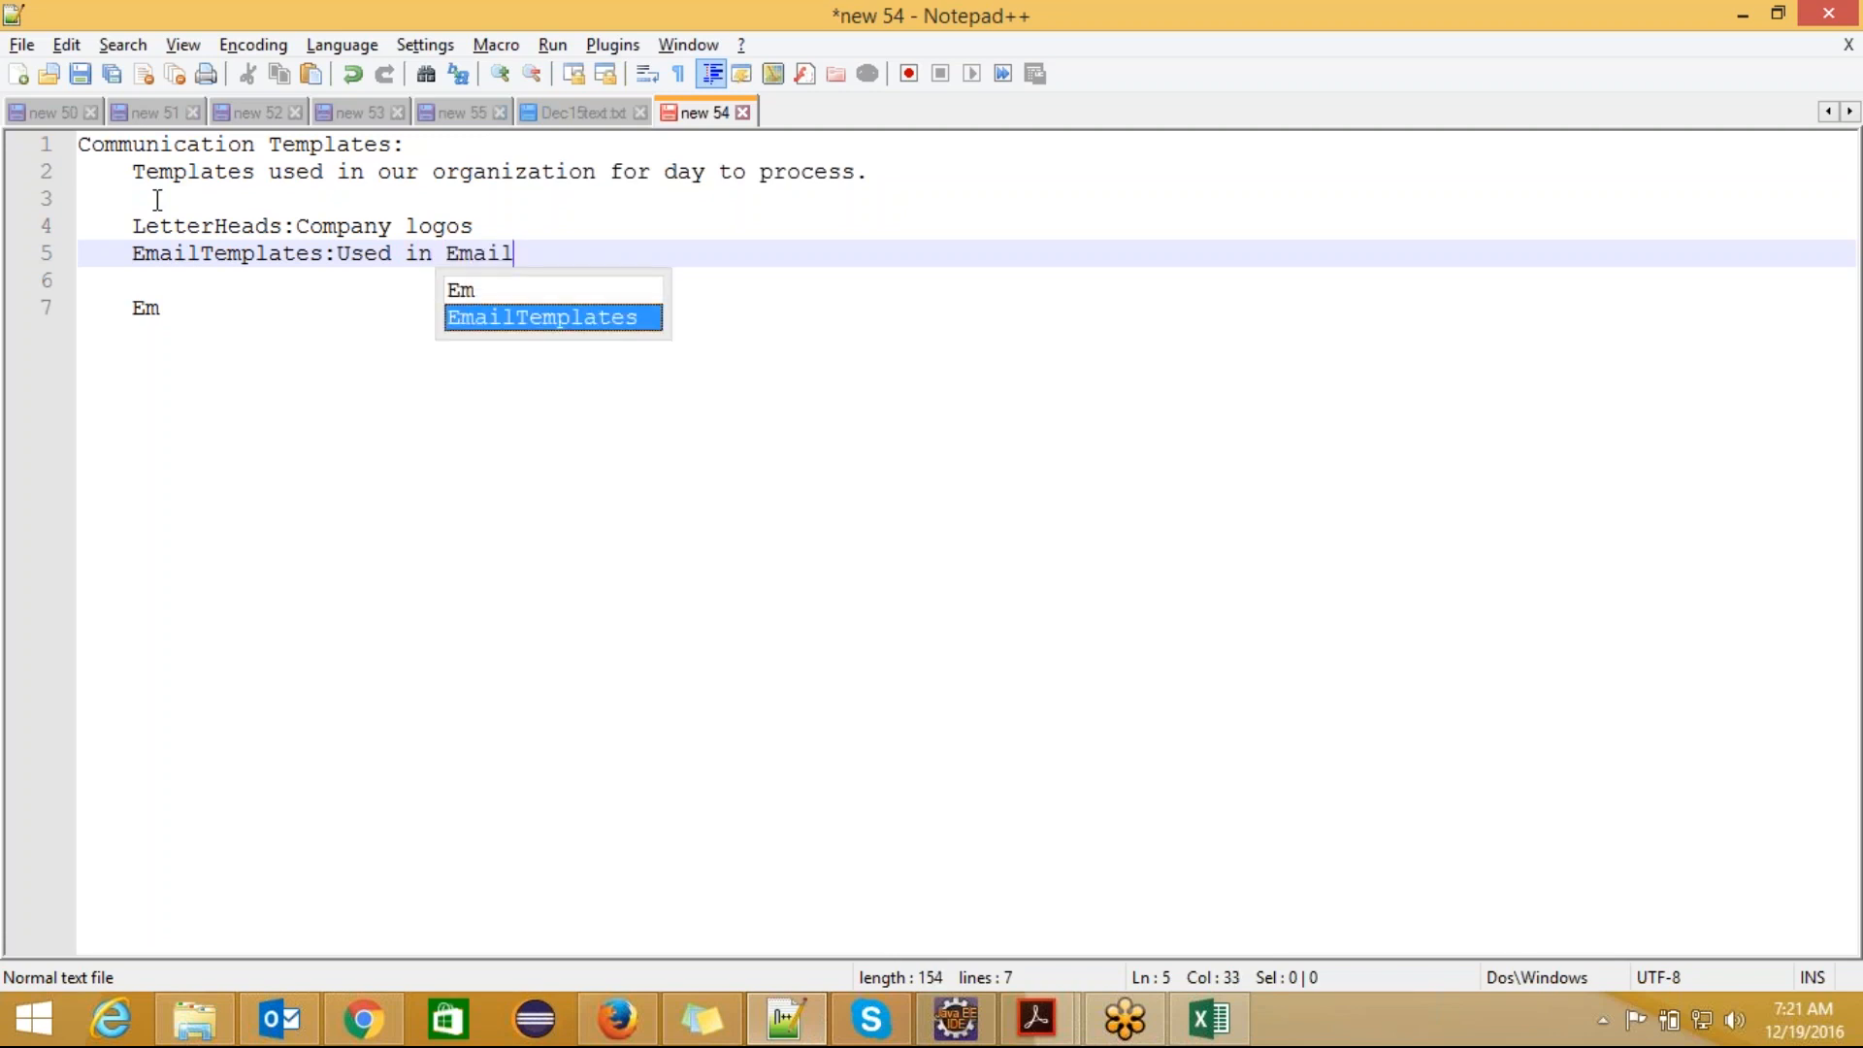
key(BackSpace)
key(BackSpace)
key(BackSpace)
key(BackSpace)
key(BackSpace)
key(BackSpace)
key(BackSpace)
key(BackSpace)
key(BackSpace)
key(BackSpace)
key(BackSpace)
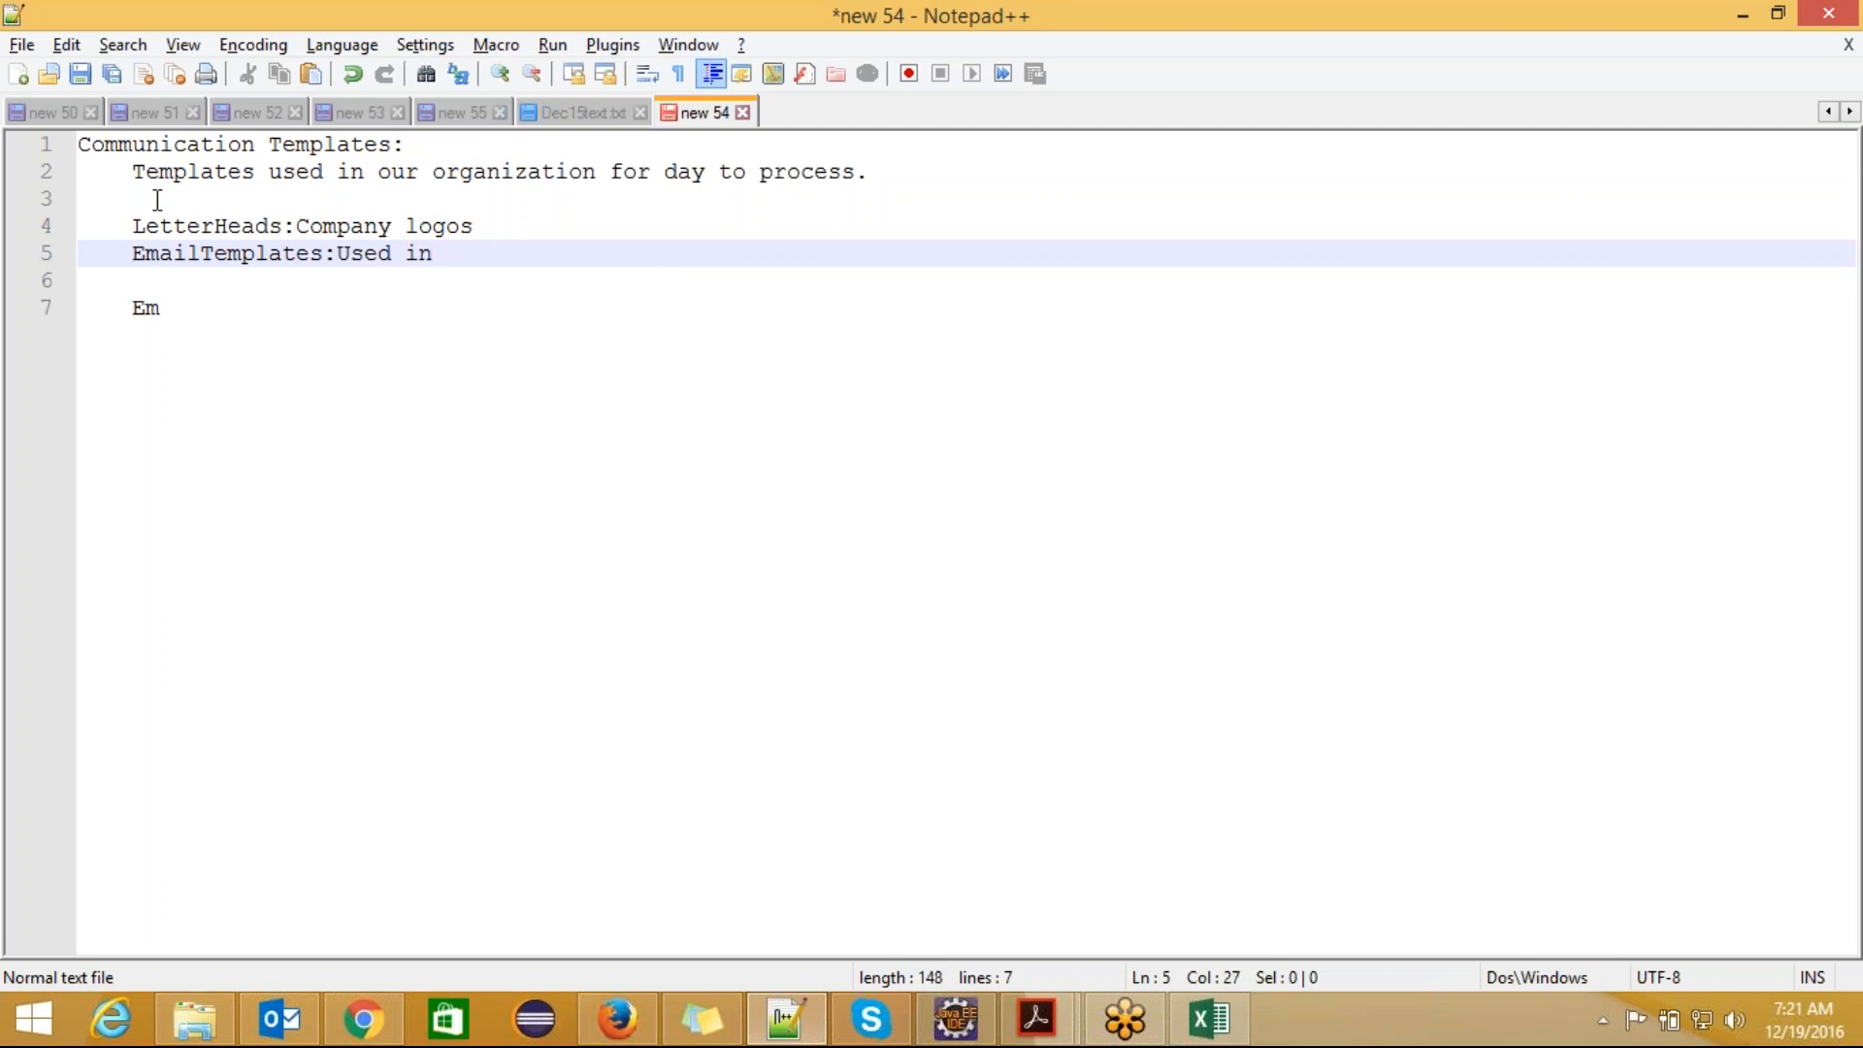
key(BackSpace)
key(BackSpace)
Step: Under EmailTemplates, write the sentence "We wil be creating email templates and stored in a folder."
key(Return)
text(We wil b)
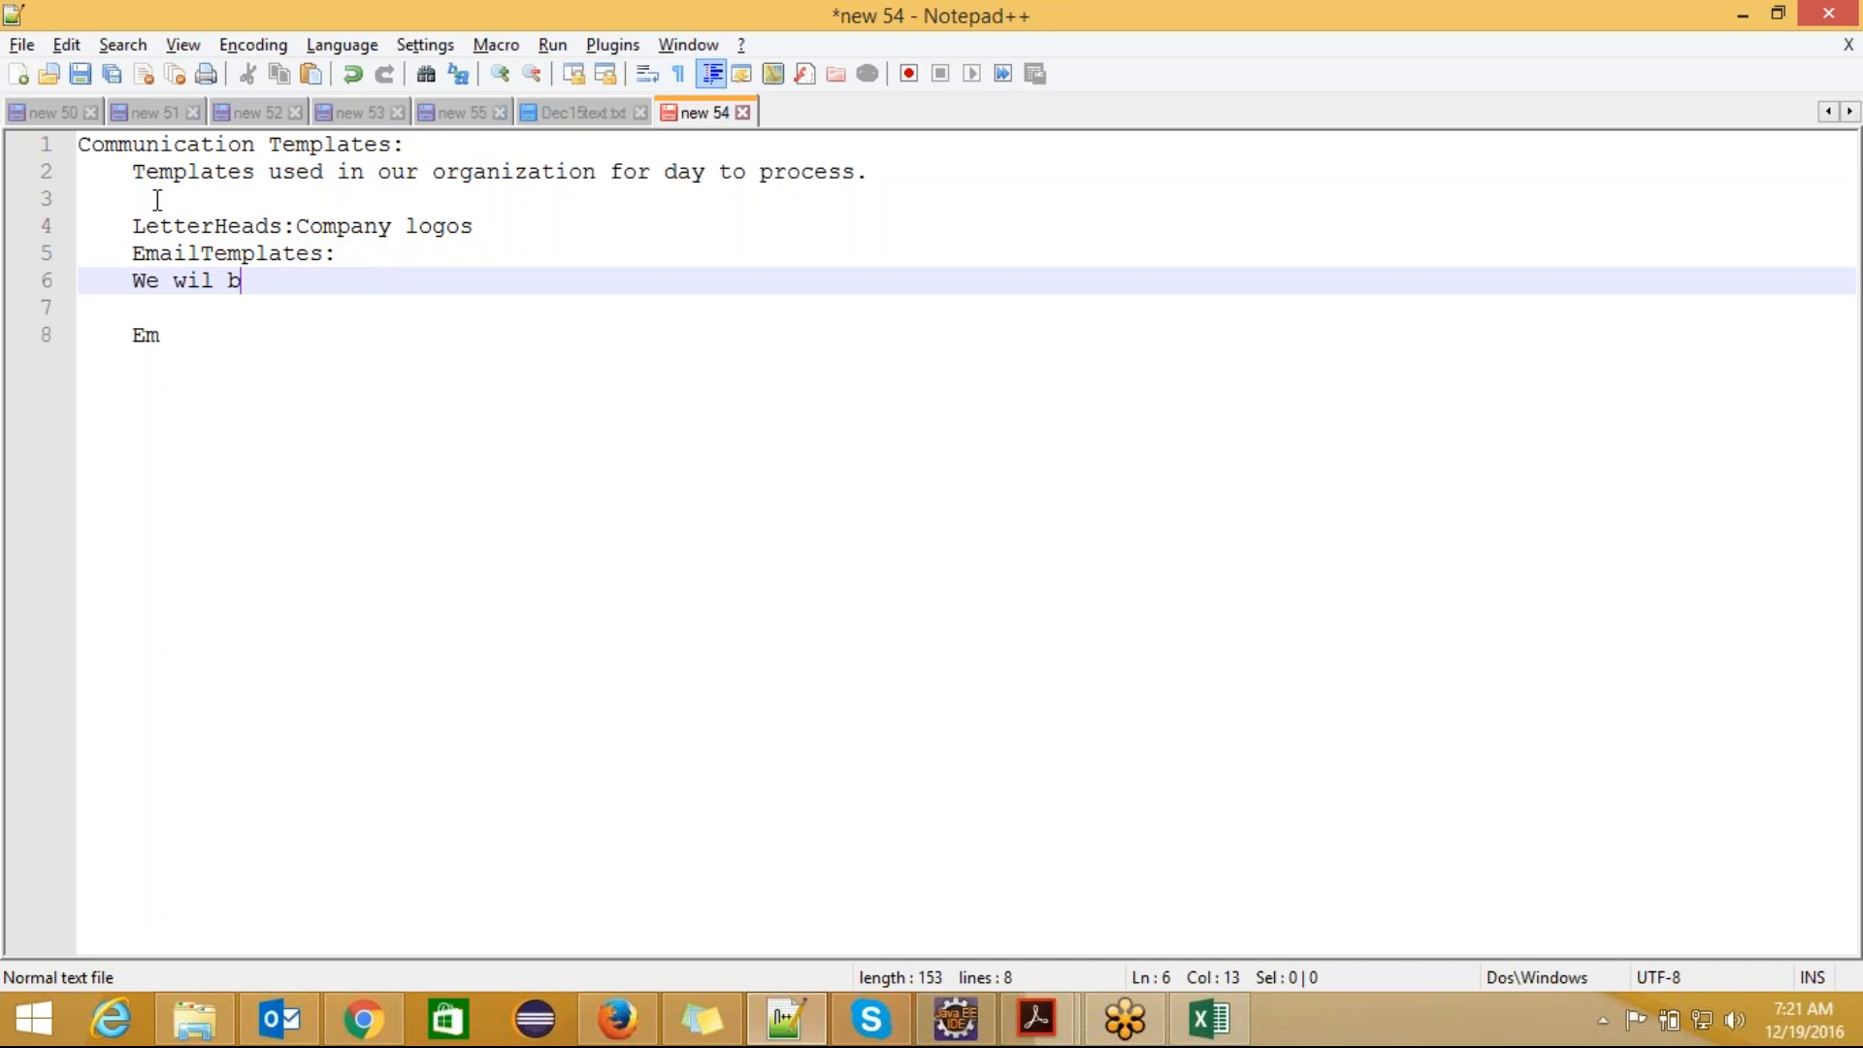
text(e creating email t)
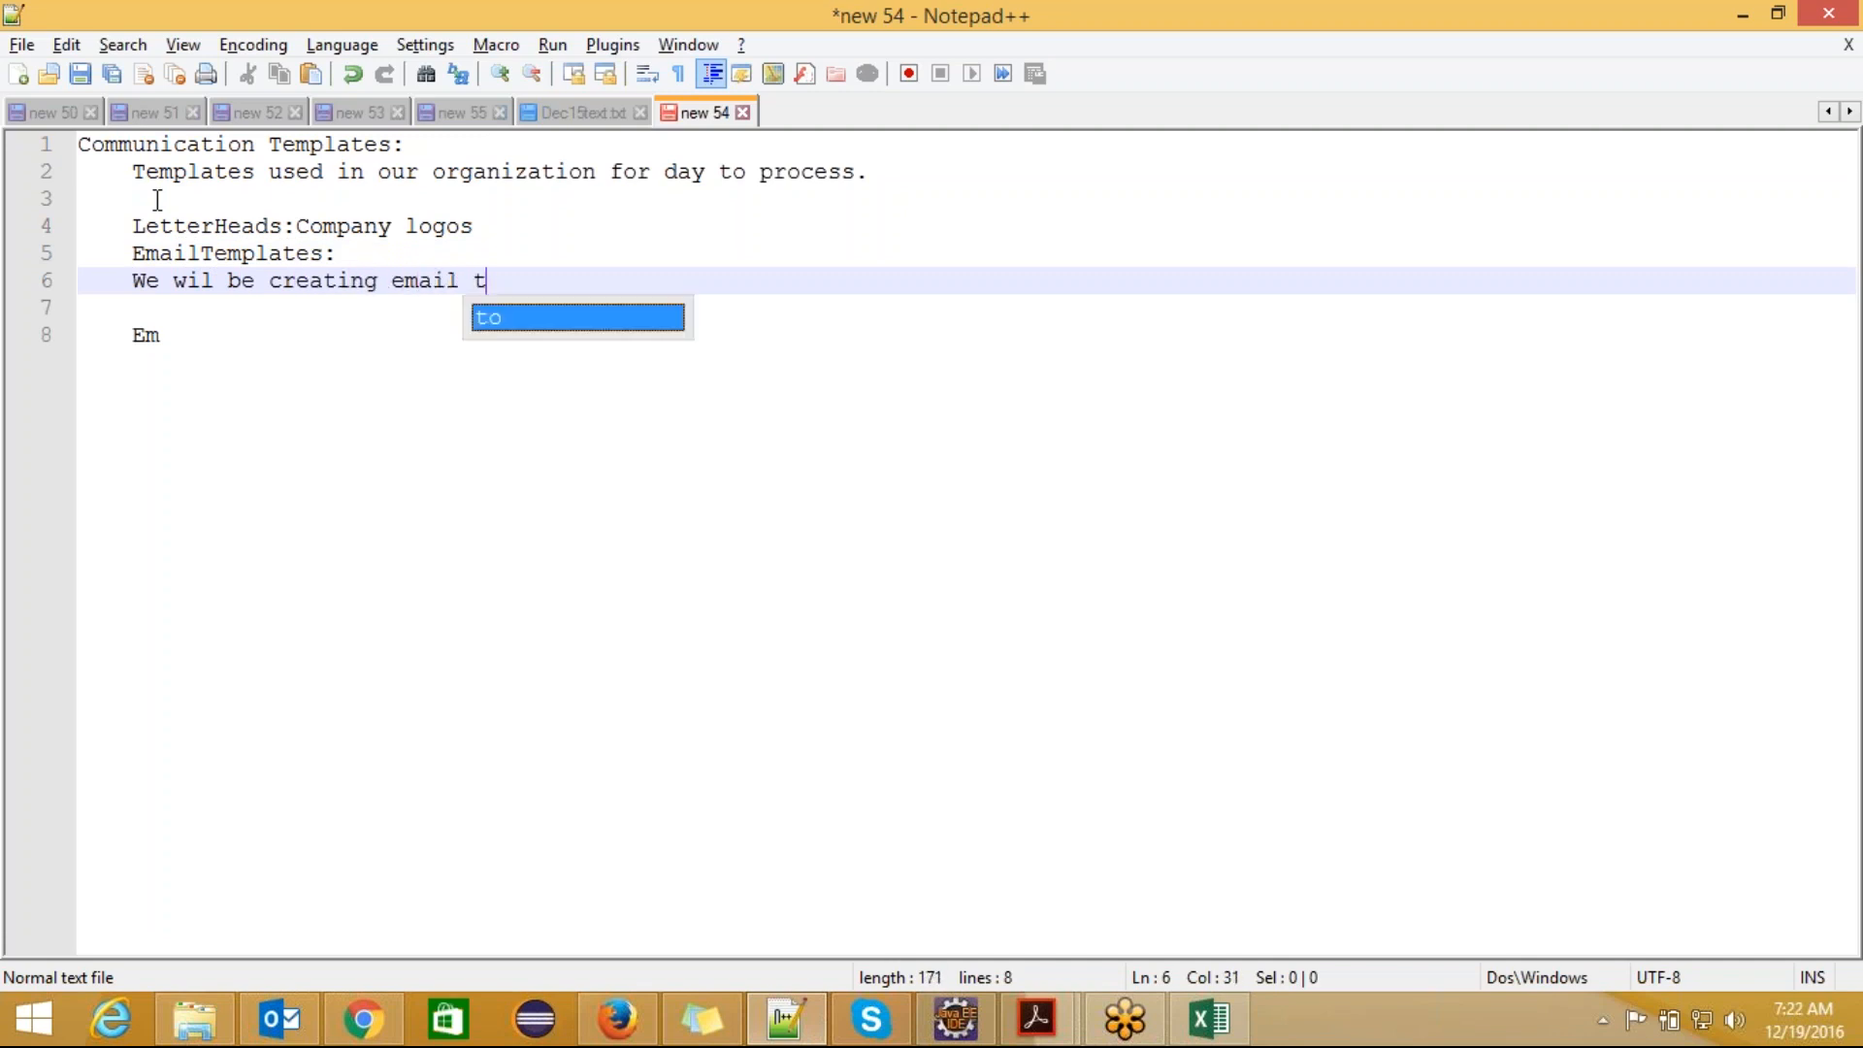
text(emplates )
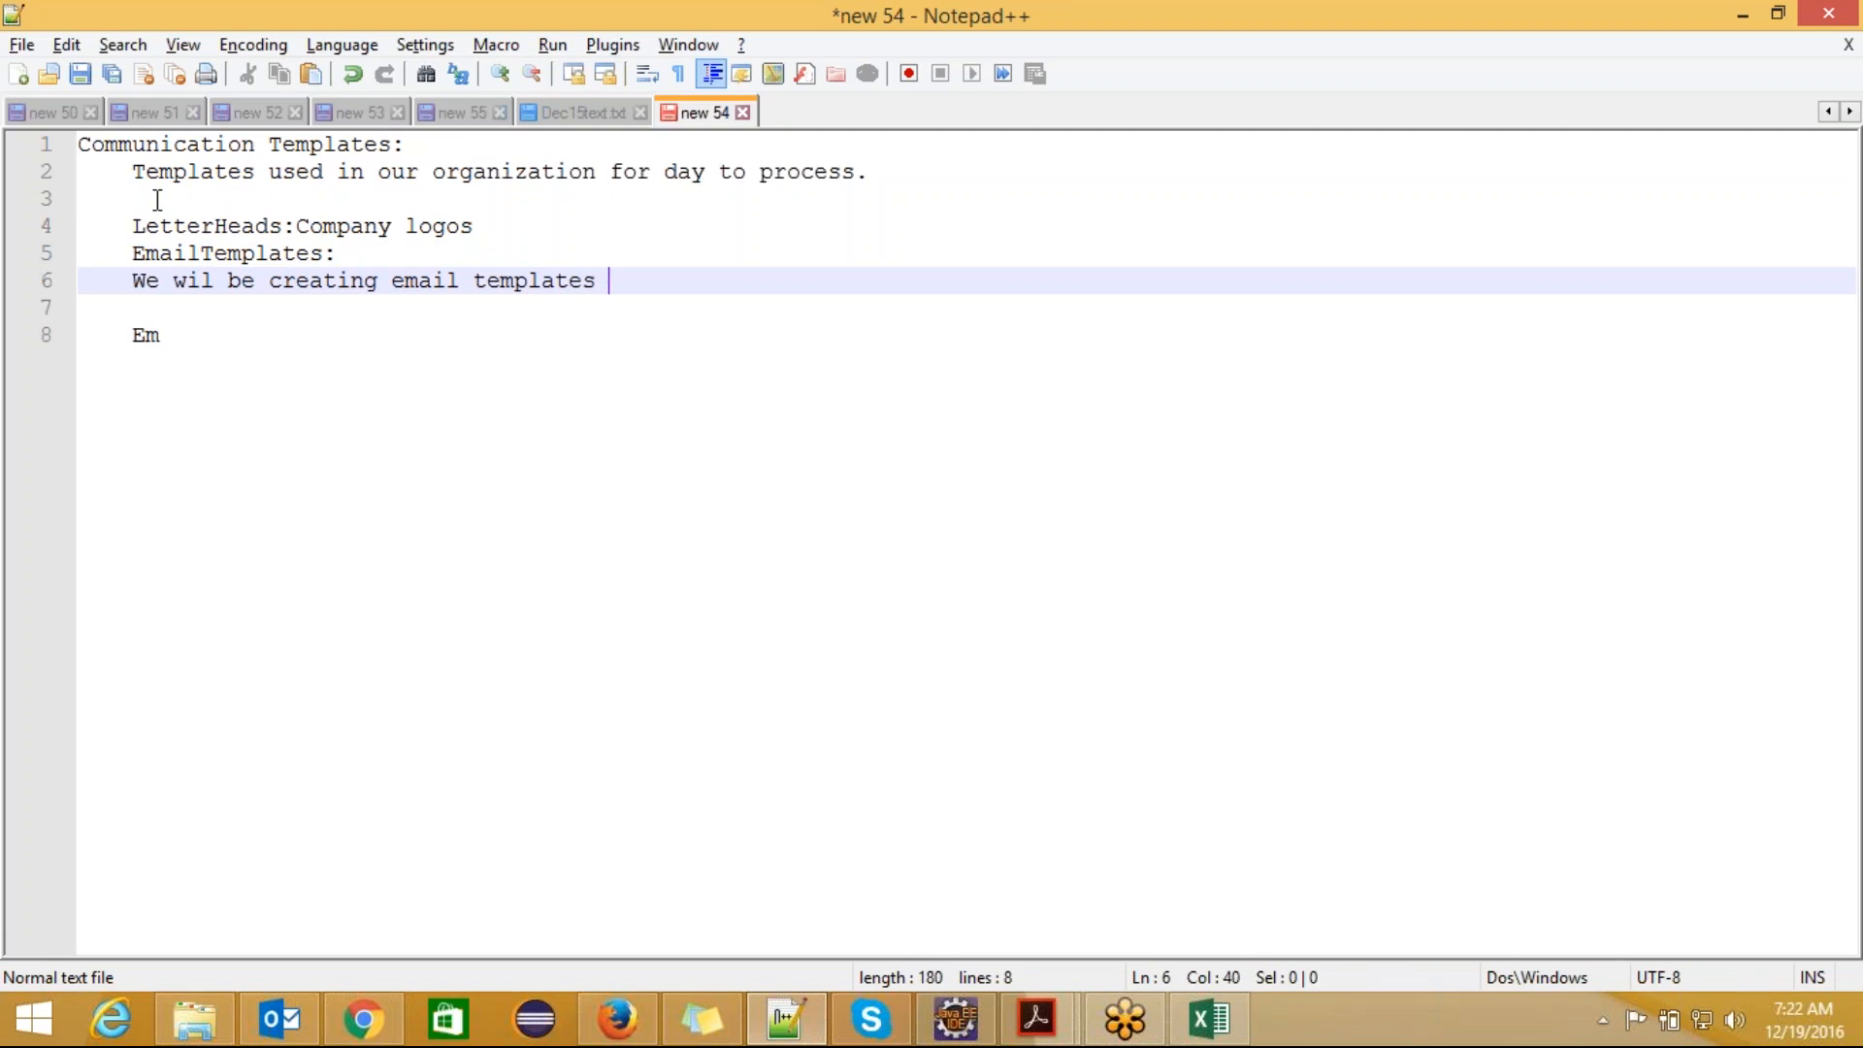
text(and st)
key(BackSpace)
text(tored in a)
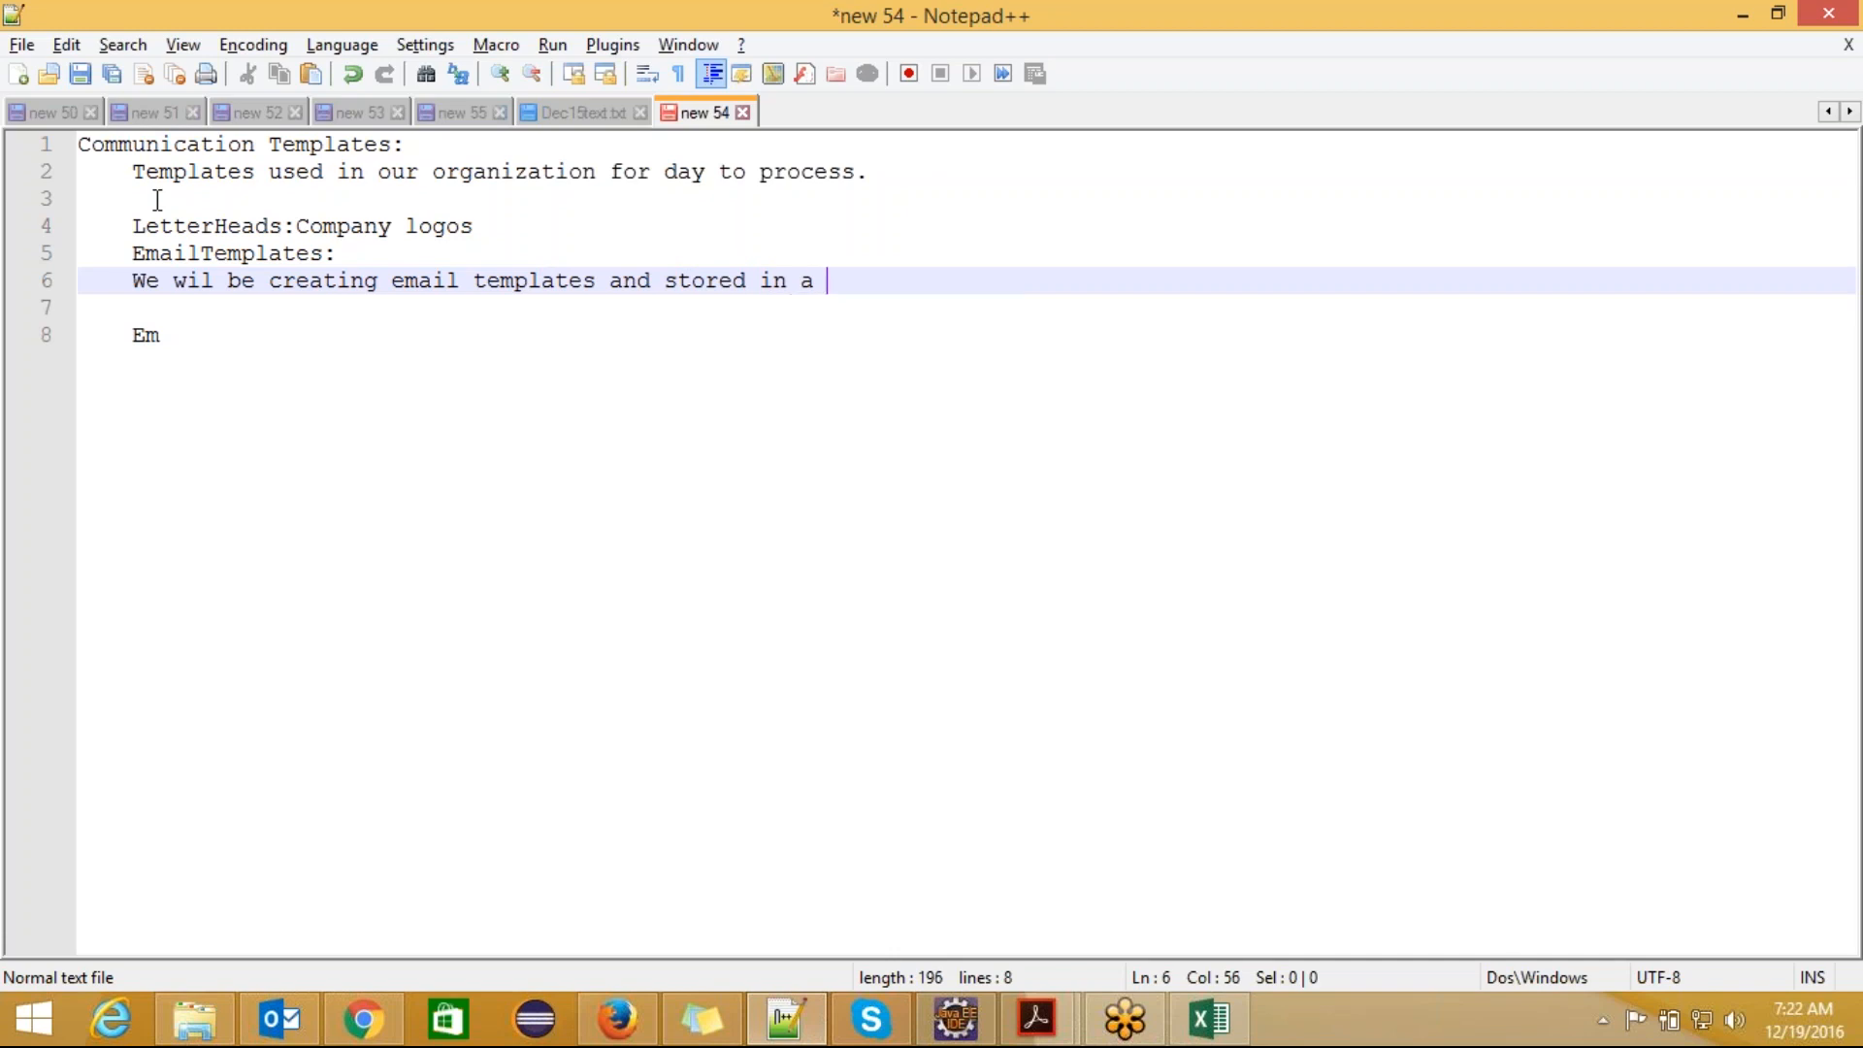
text( folder a)
text(nd)
key(BackSpace)
key(BackSpace)
key(BackSpace)
key(BackSpace)
key(BackSpace)
text(.Then we can use this same templates in )
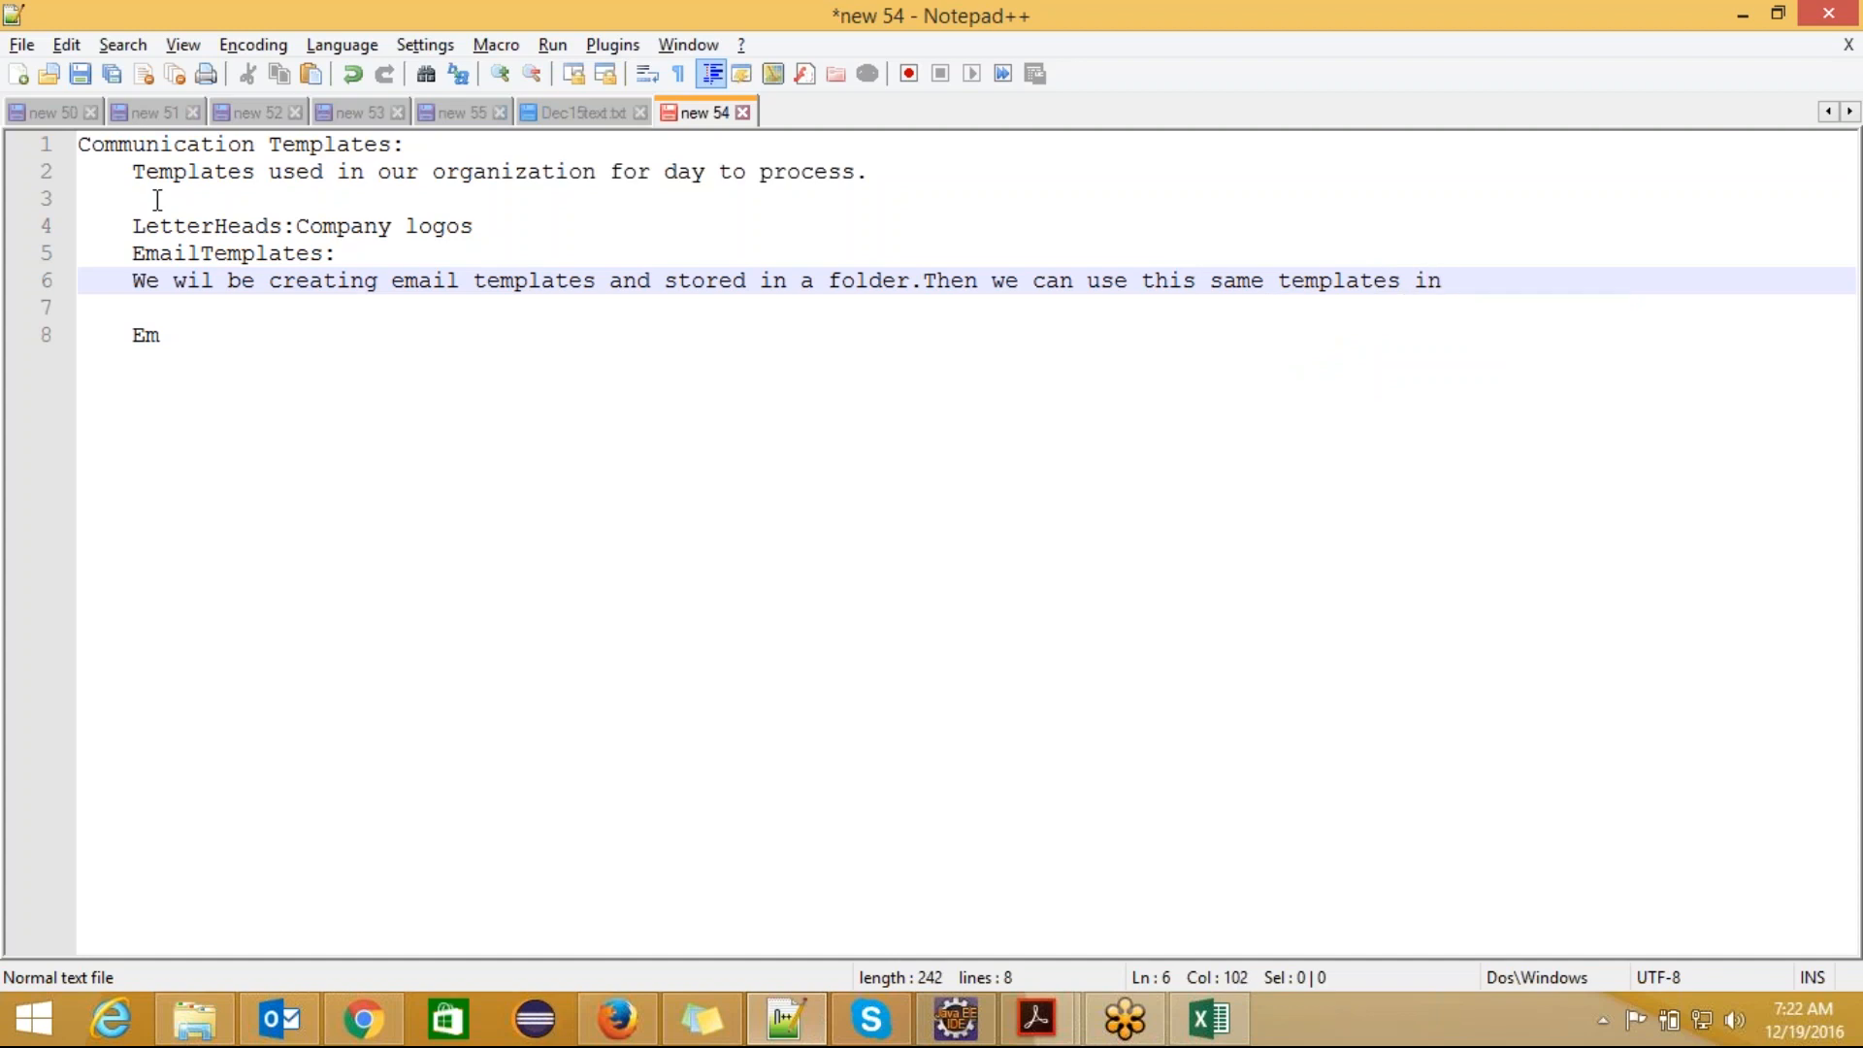
text(Emai)
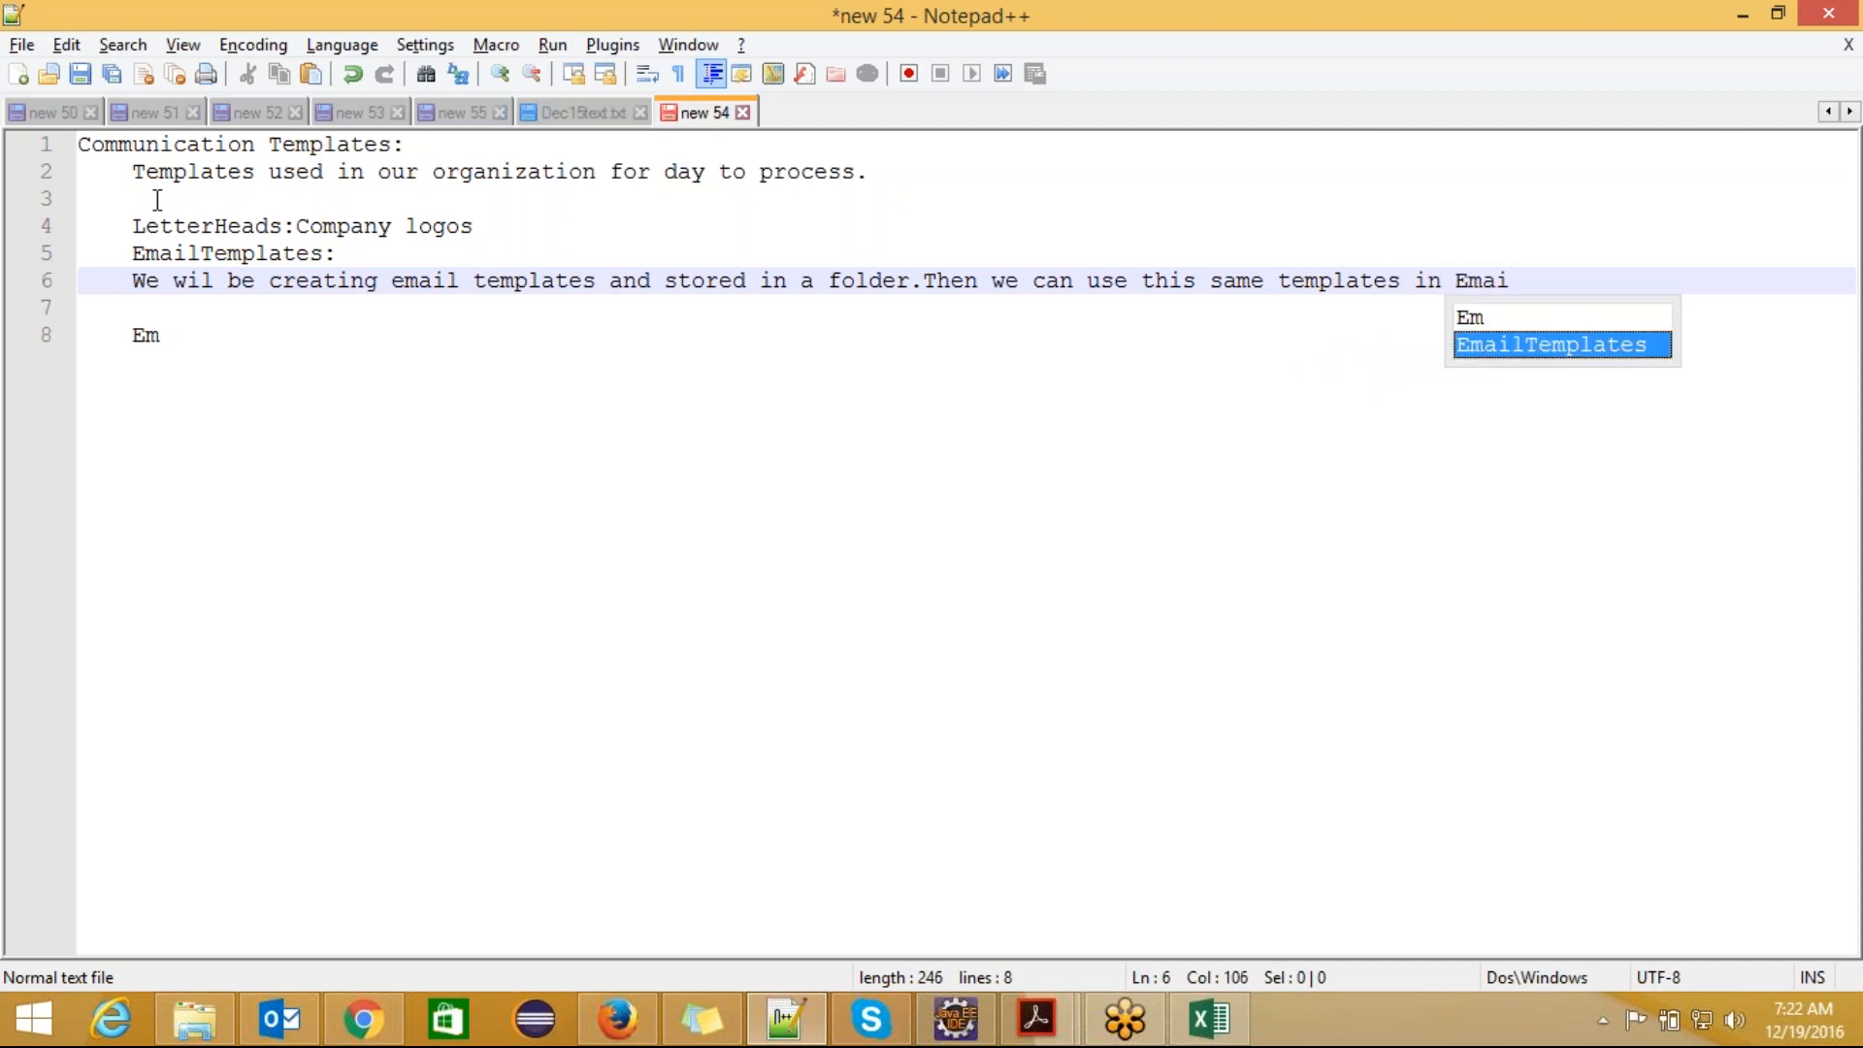
Step: Continue the EmailTemplates note with "Then we can use this same templates"
key(BackSpace)
key(BackSpace)
key(BackSpace)
key(BackSpace)
key(BackSpace)
key(BackSpace)
key(BackSpace)
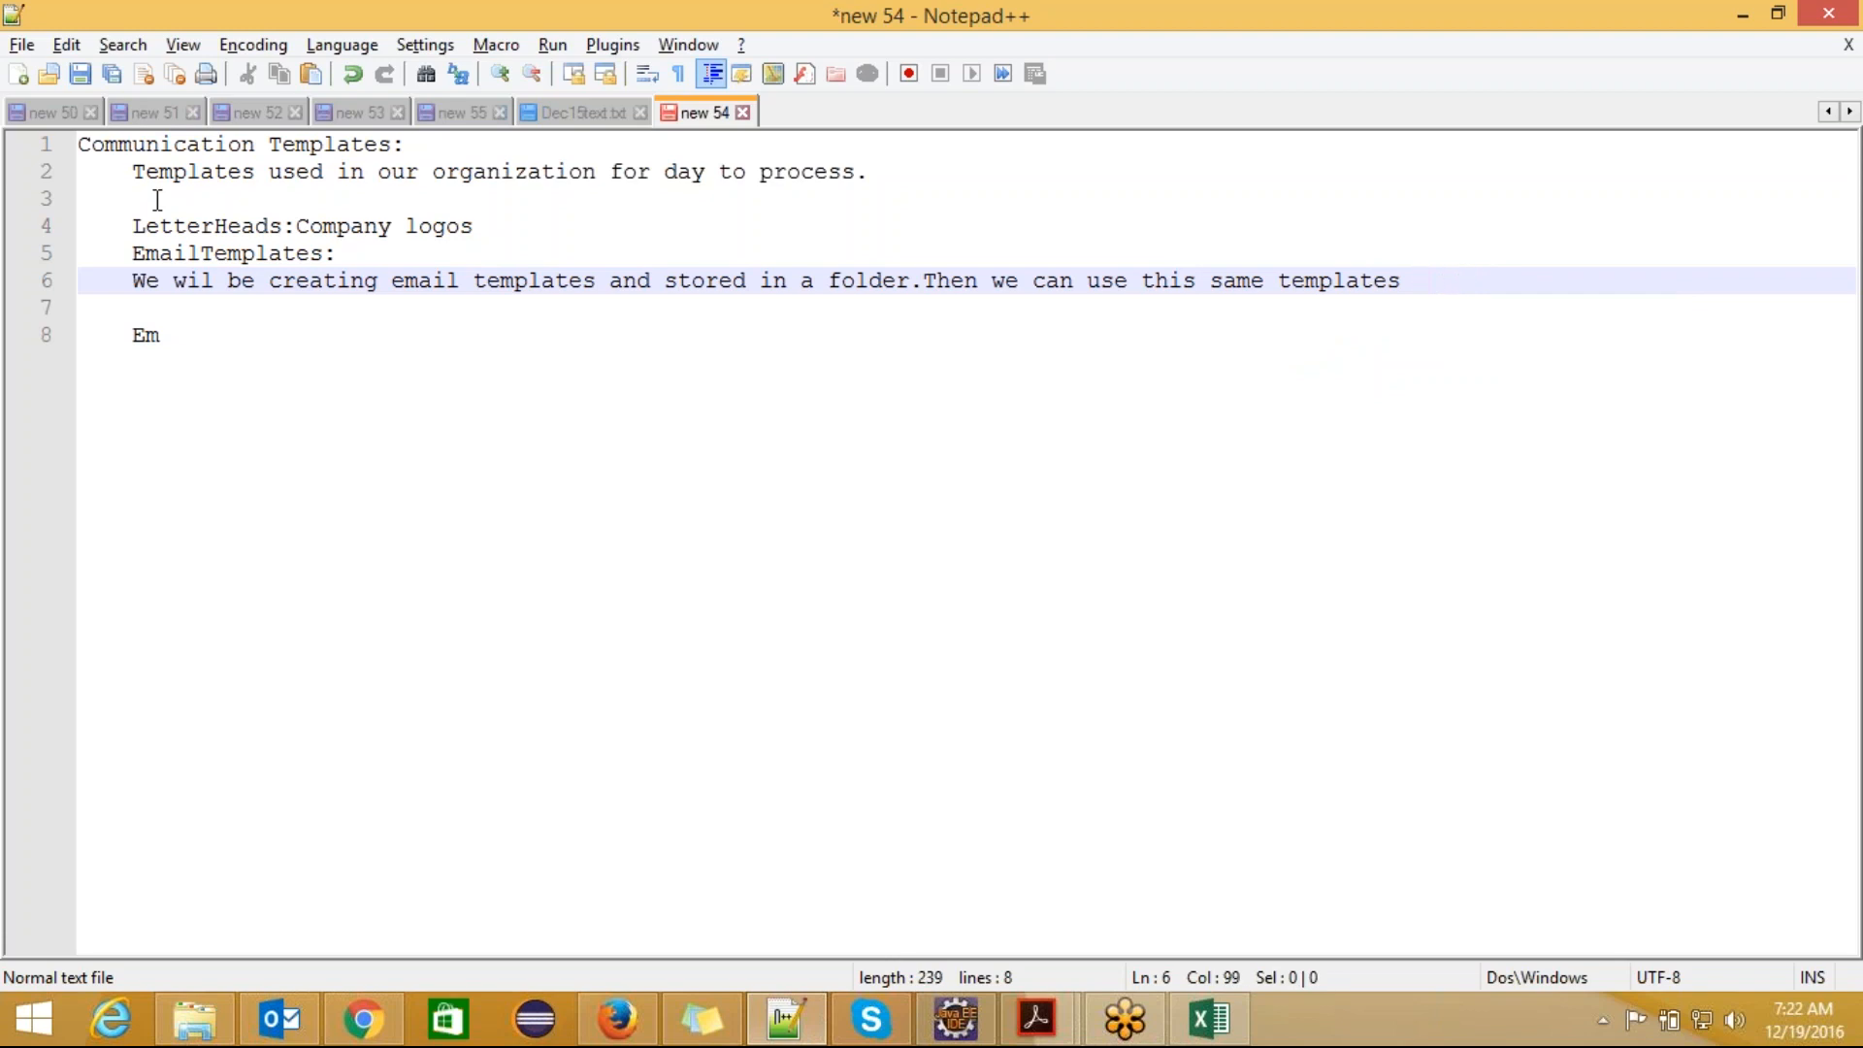
Step: Finish the sentence with "In workflow emailalert or approval" and put "Process." on the following line
text(In wor)
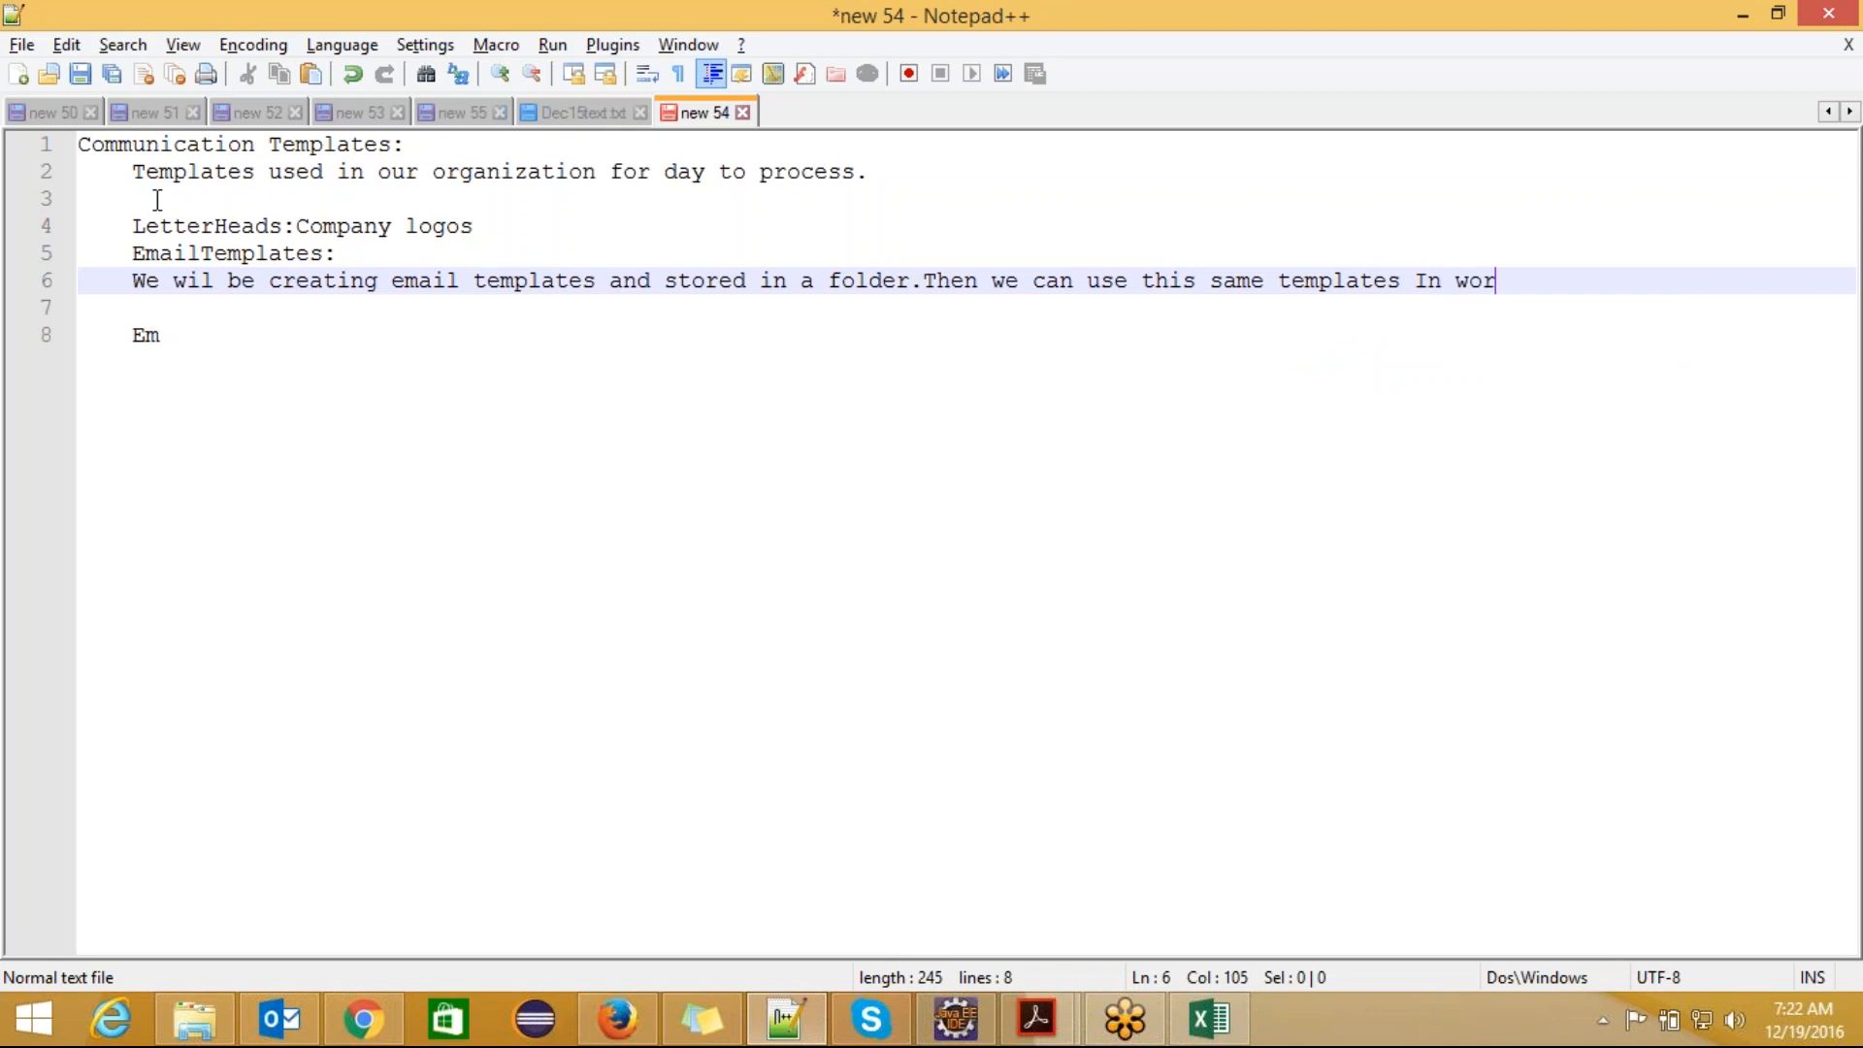
text(kflow e)
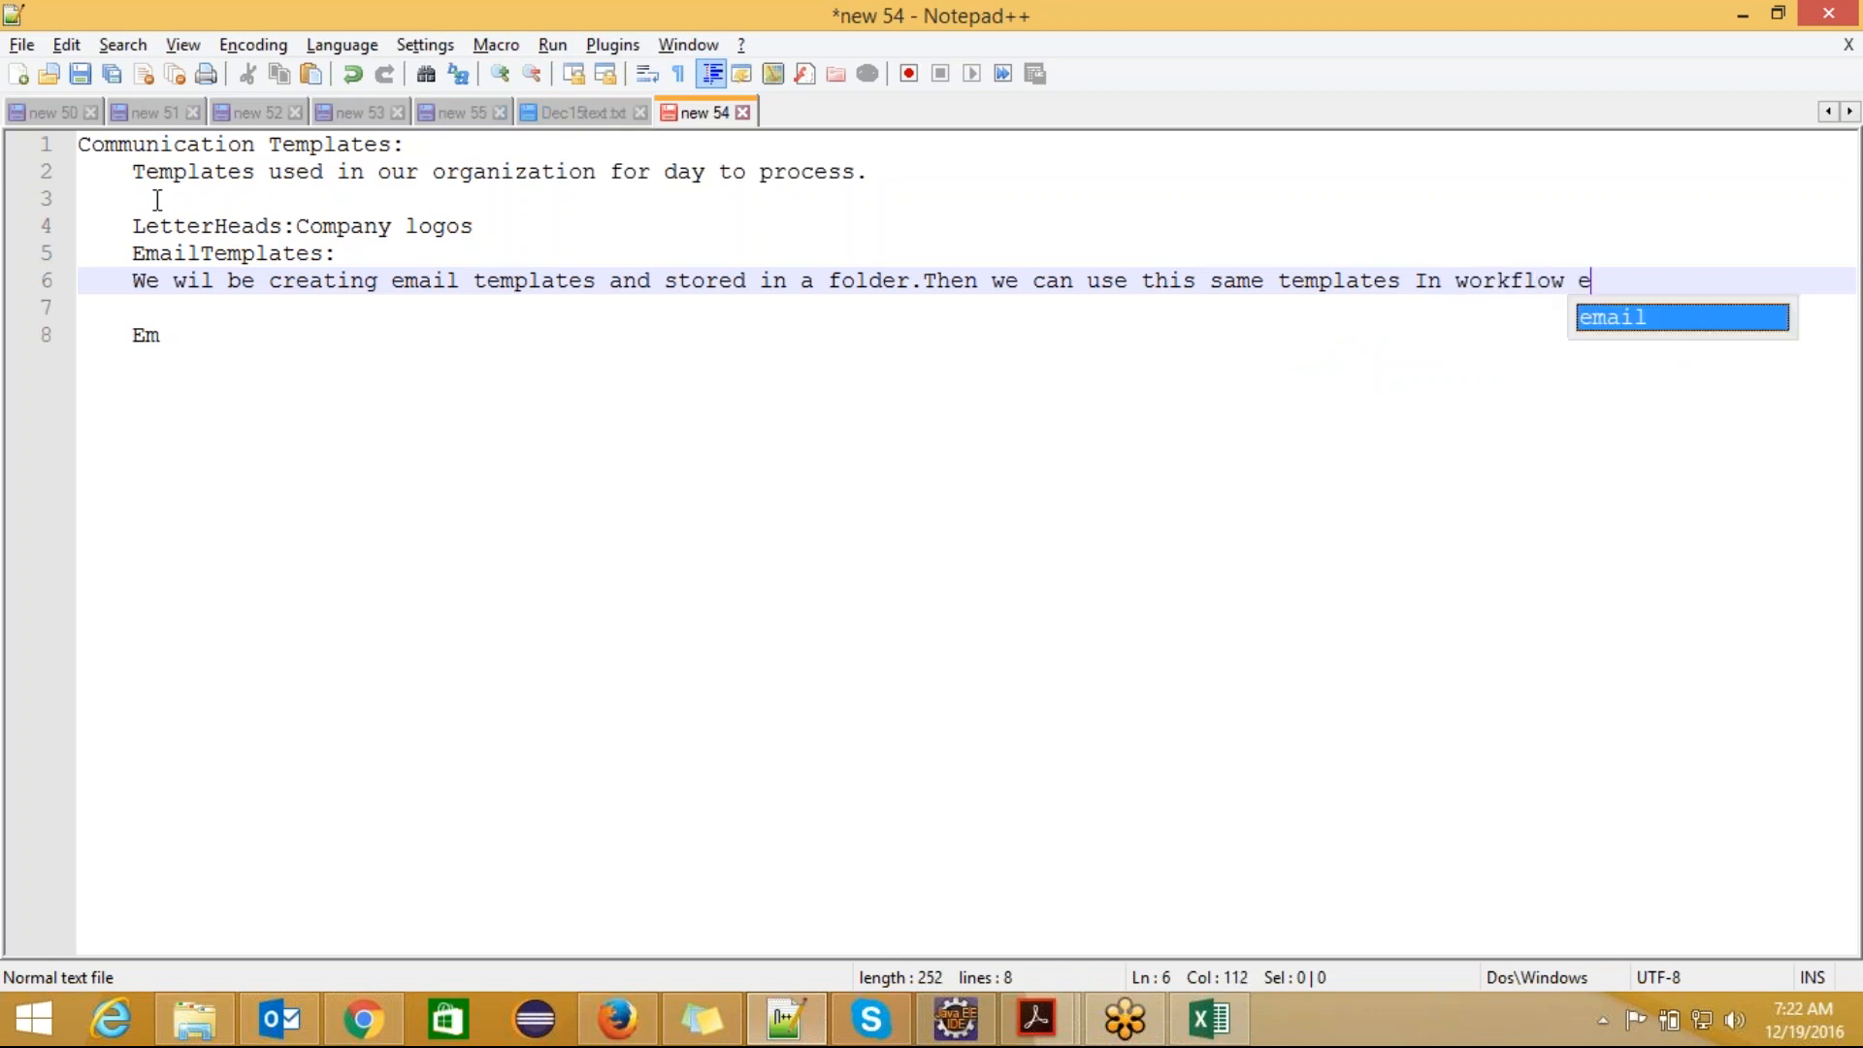
text(mailaler)
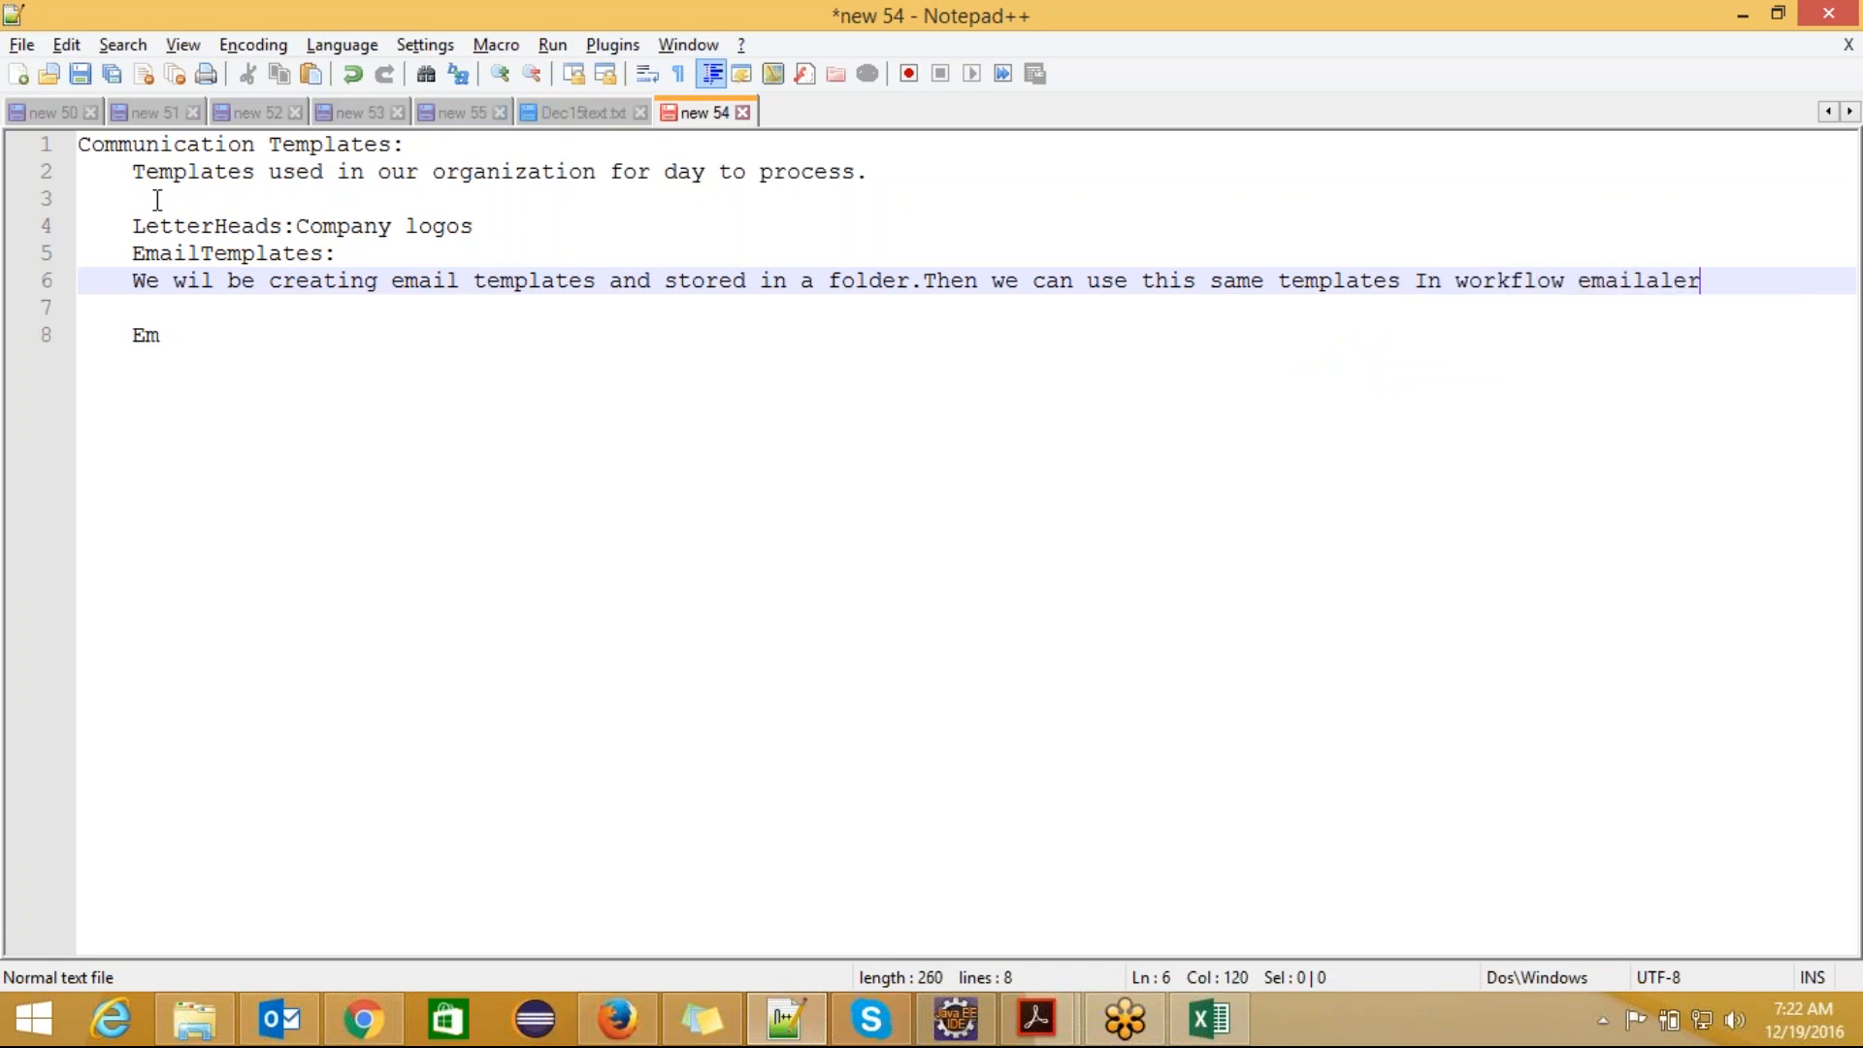
text(t or approval)
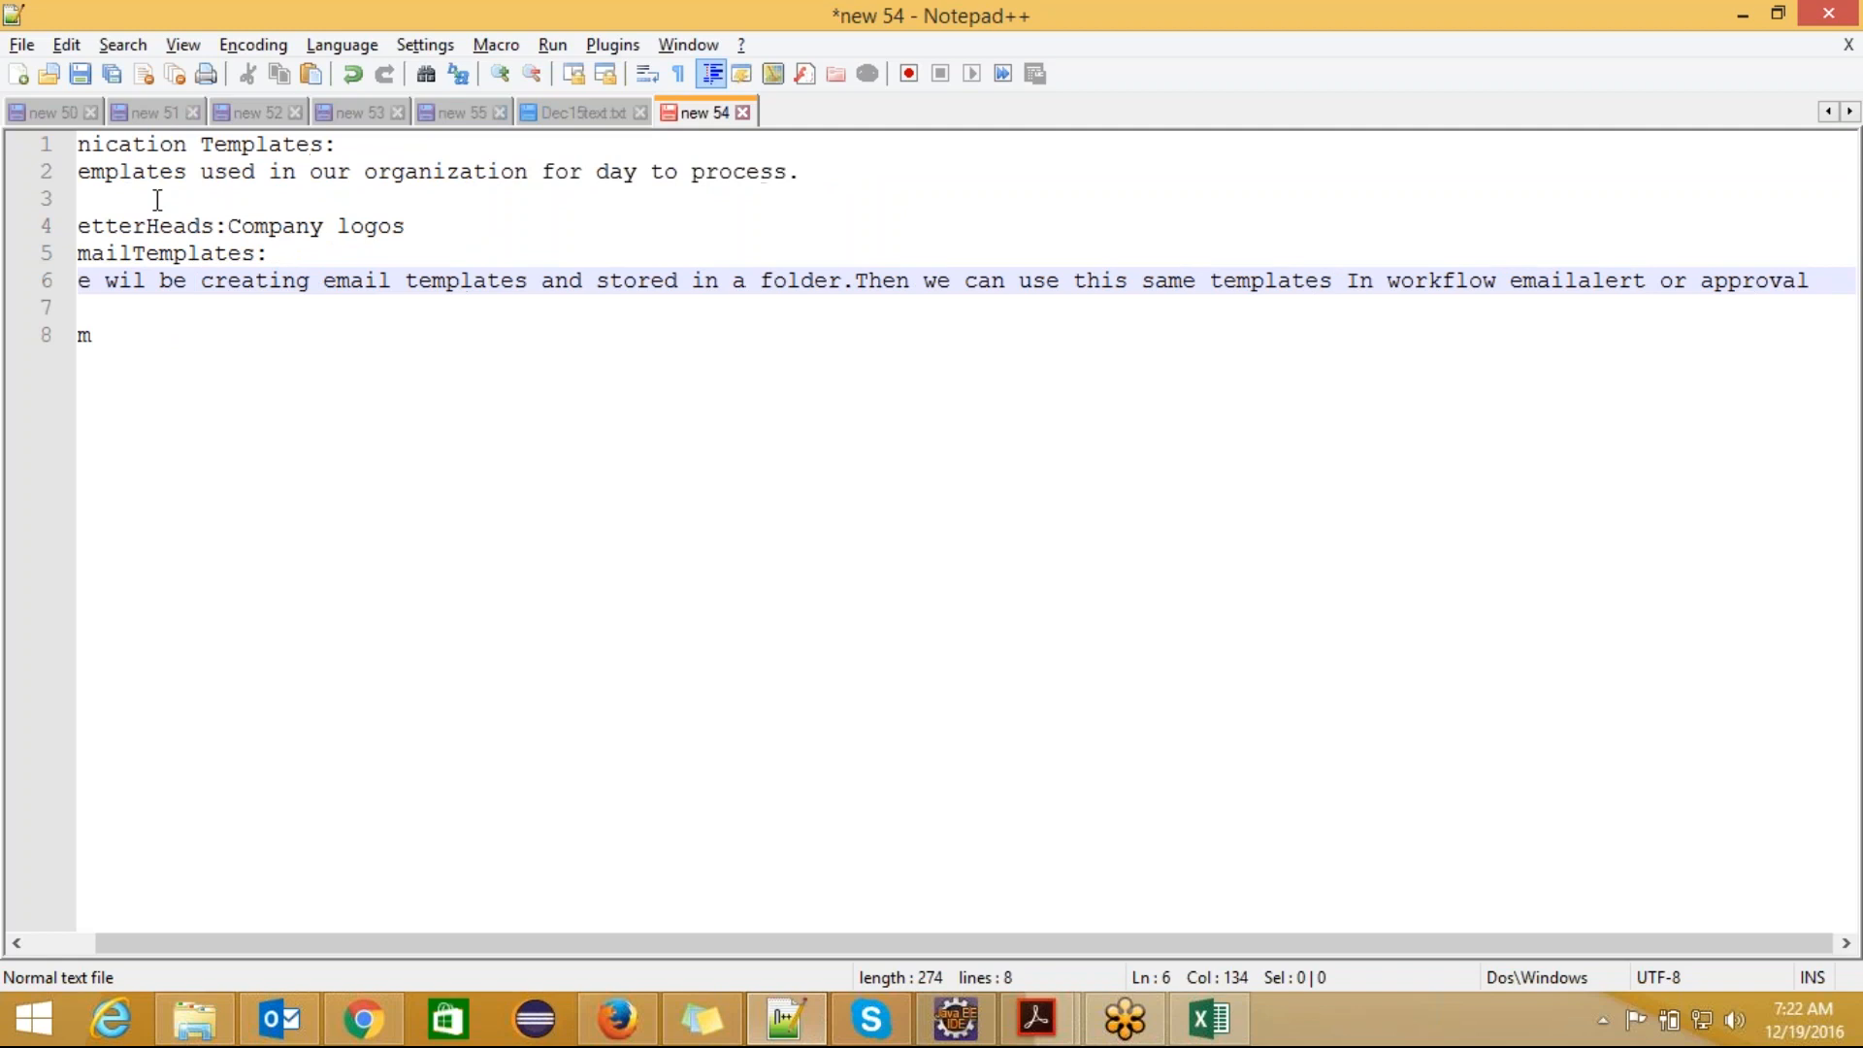
key(Return)
text(P)
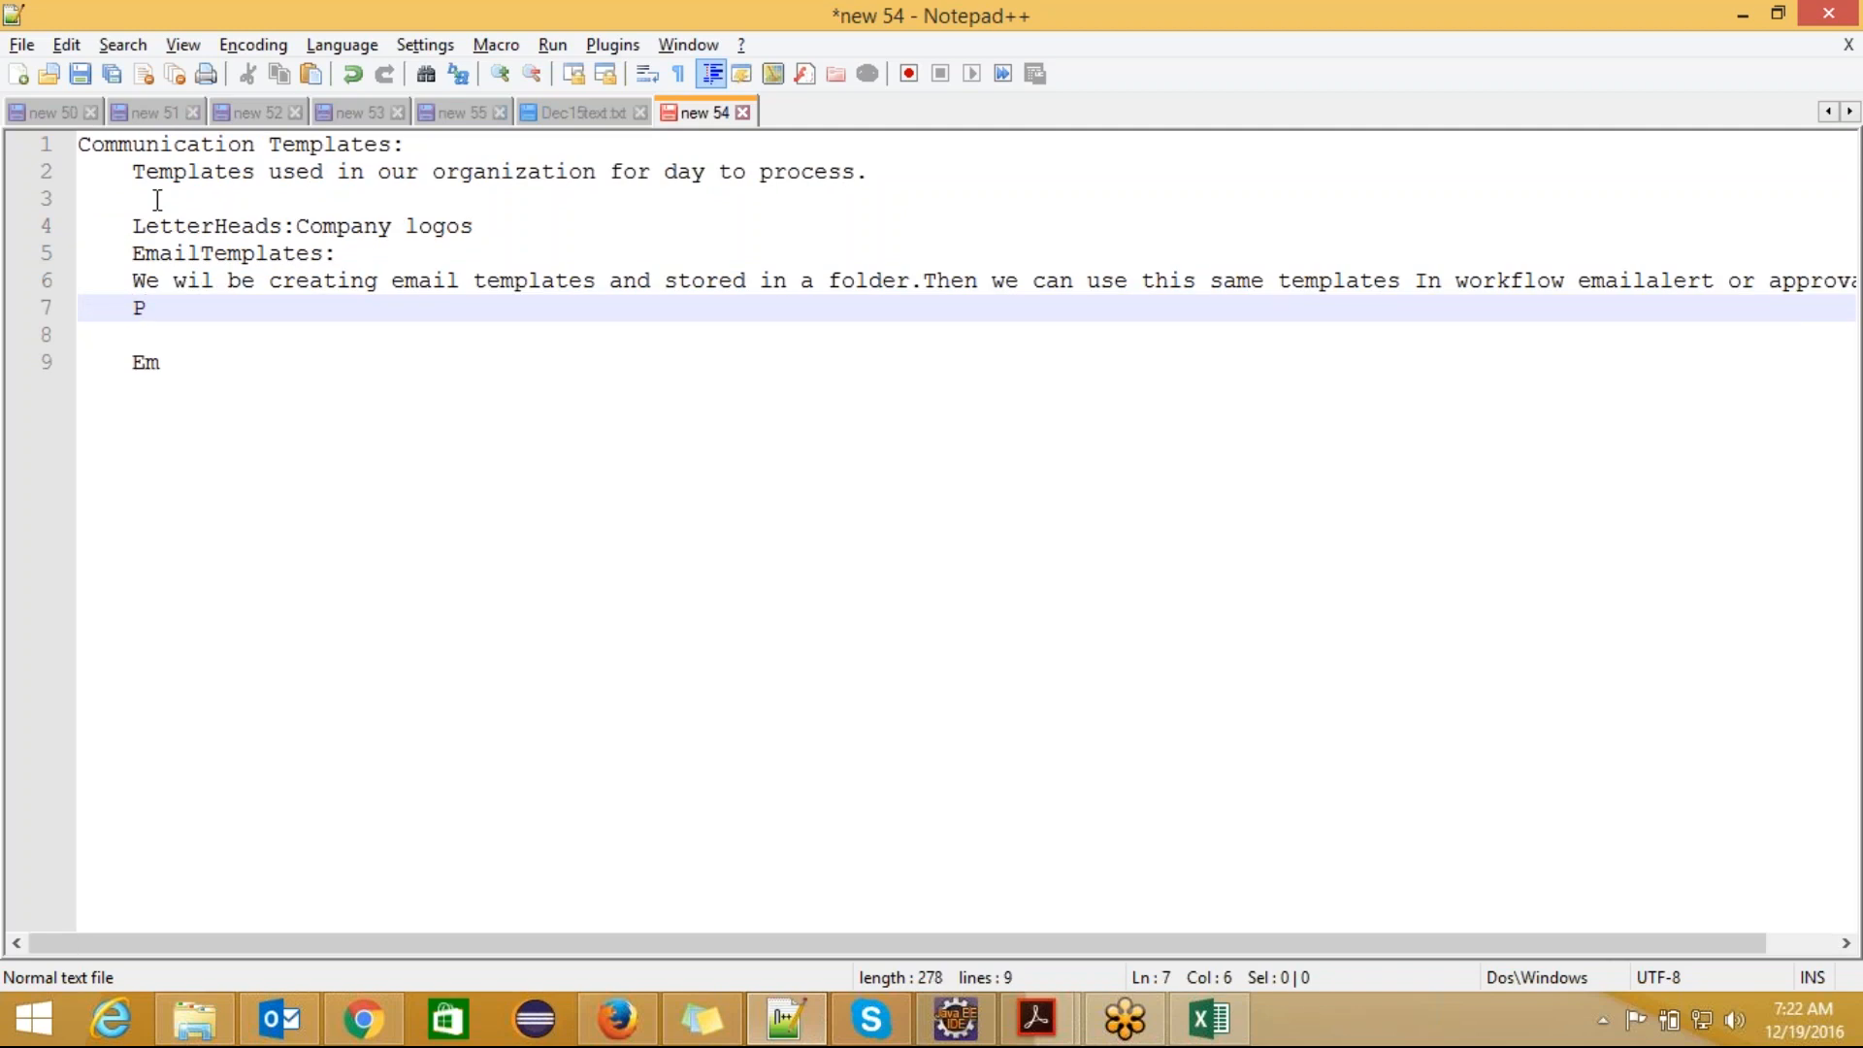
text(rocess.)
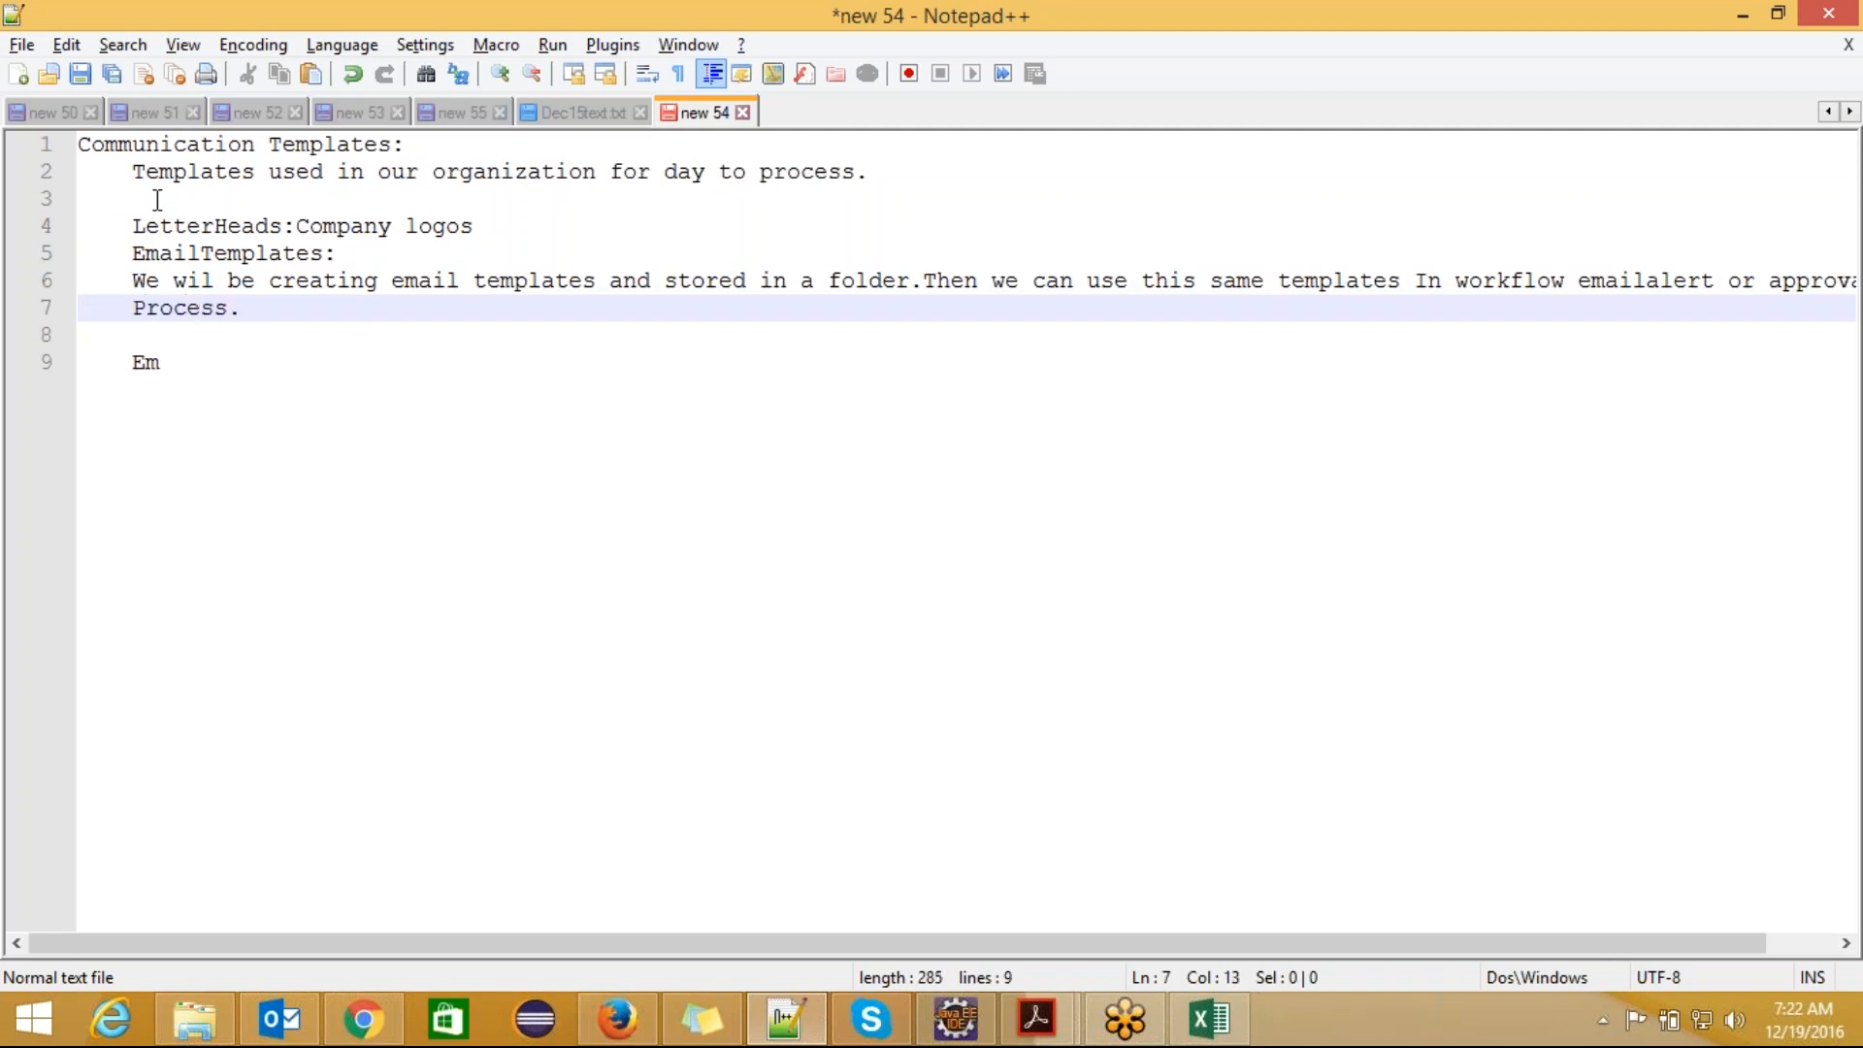
Step: Add the heading "Types of Templates:" below the EmailTemplates description and open a new line under it
key(Return)
text(Tp)
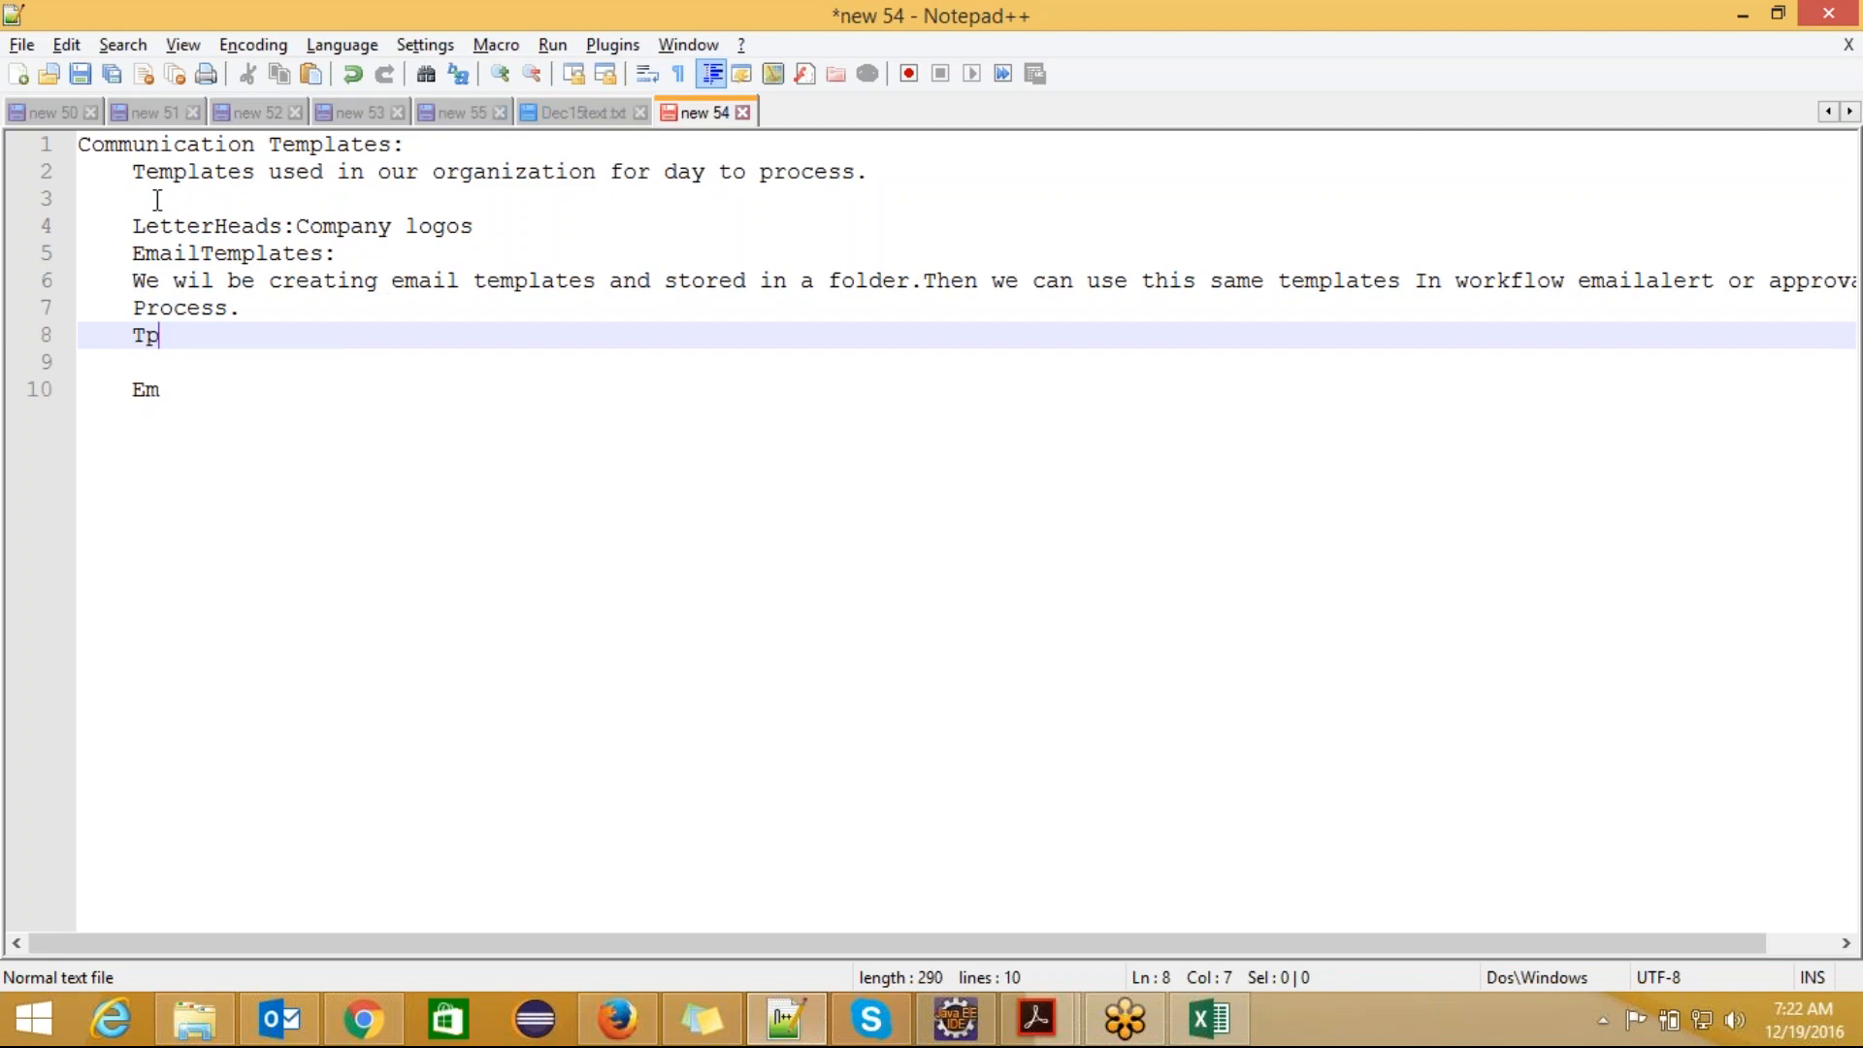
key(BackSpace)
text(ypes )
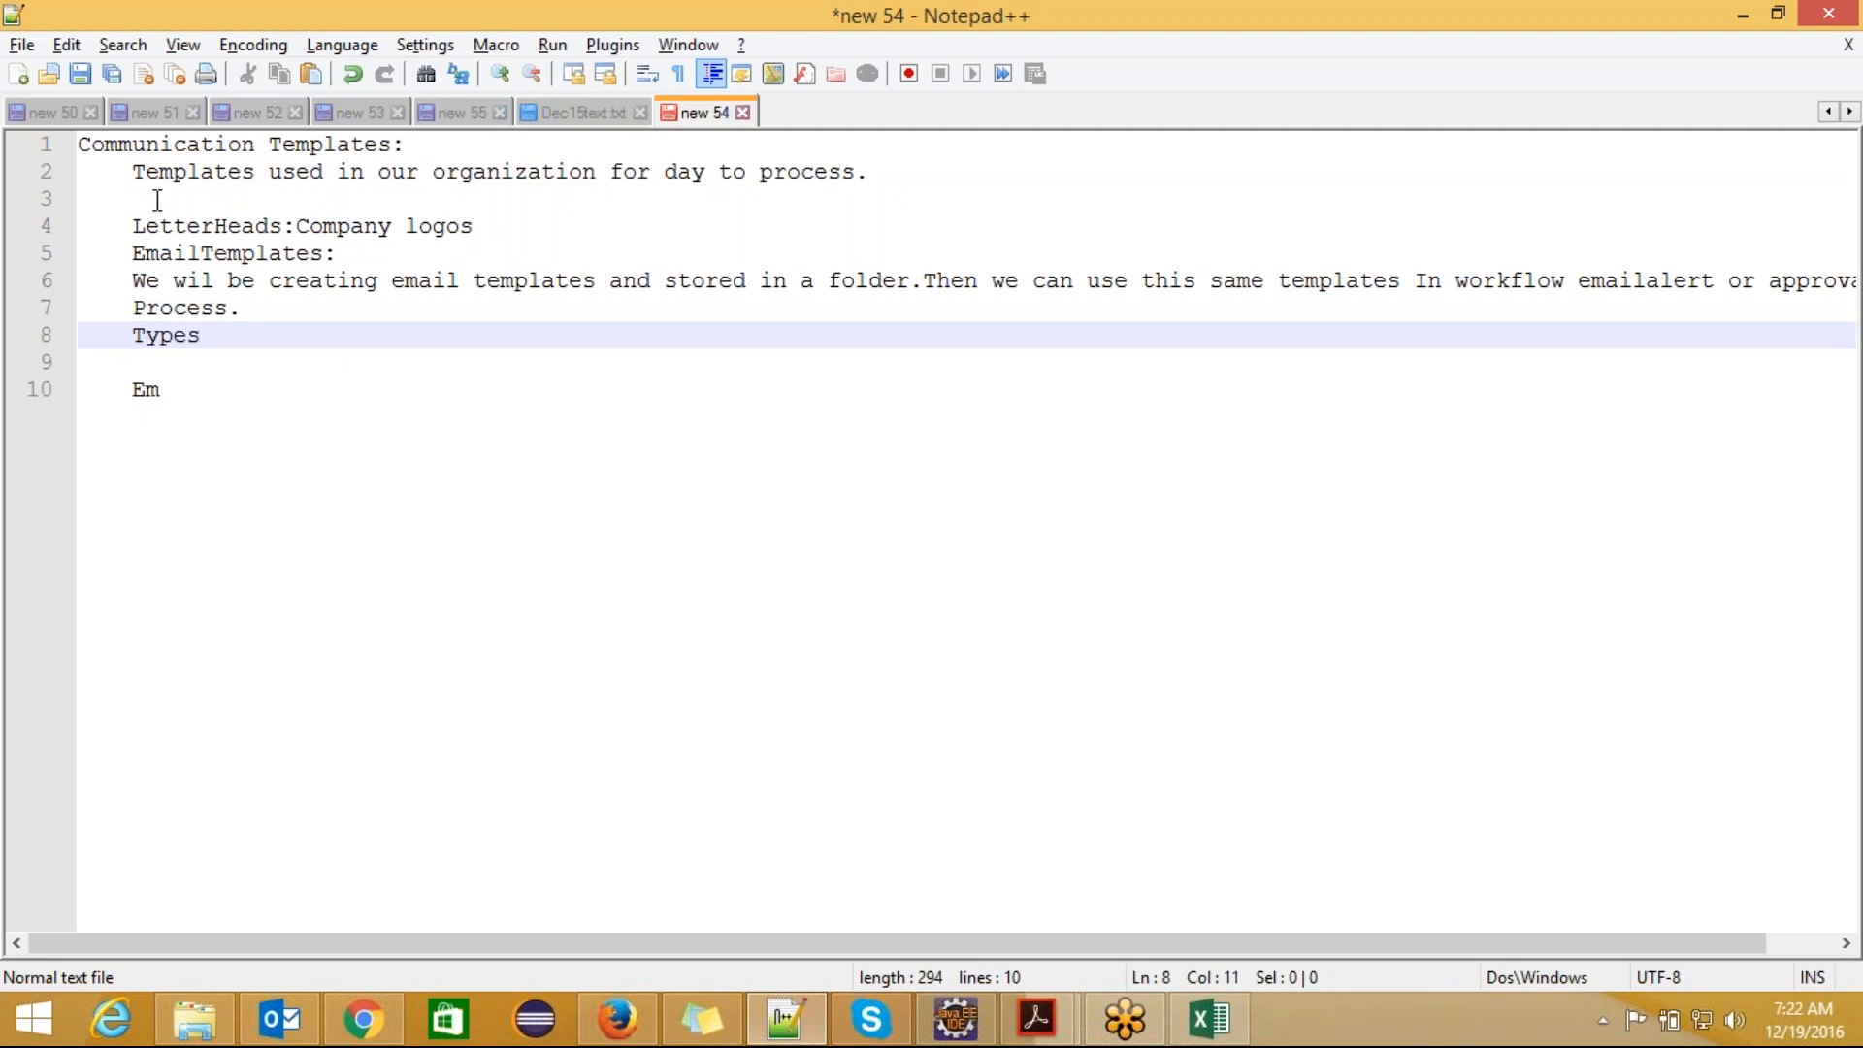
text(of T)
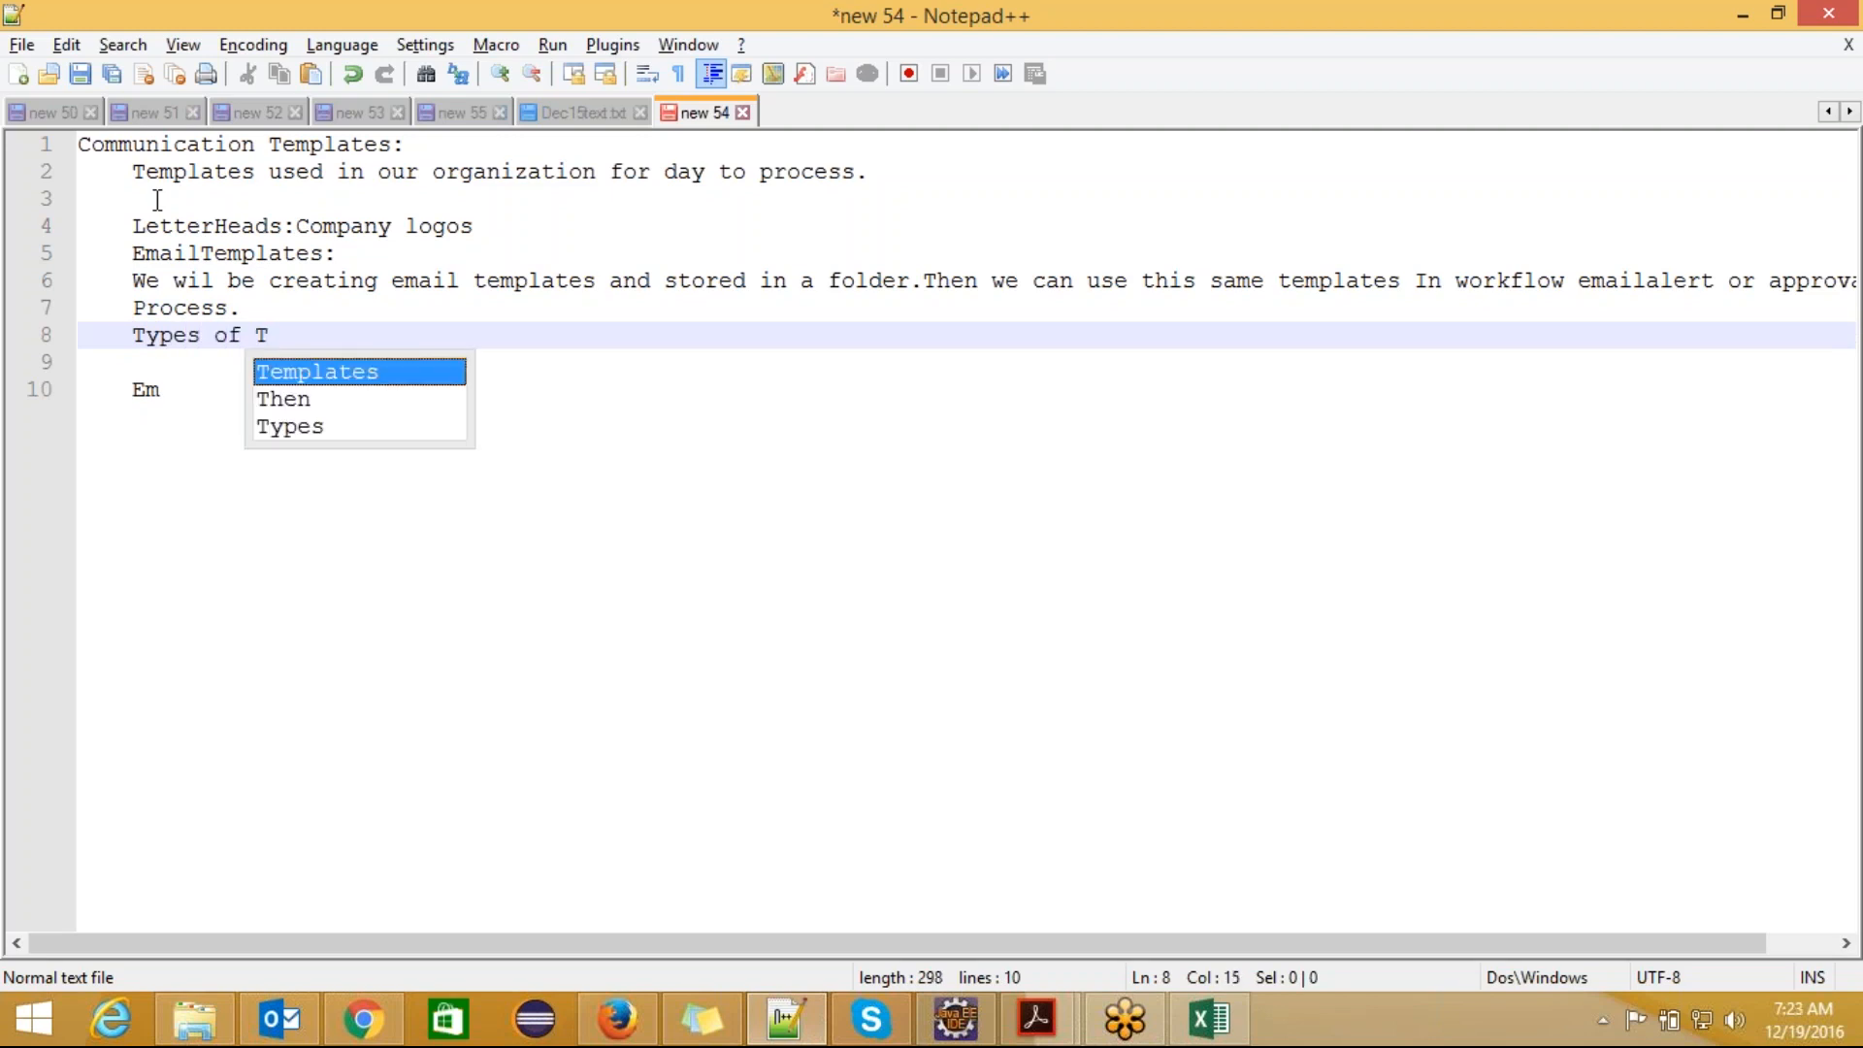
text(emplates:)
key(Return)
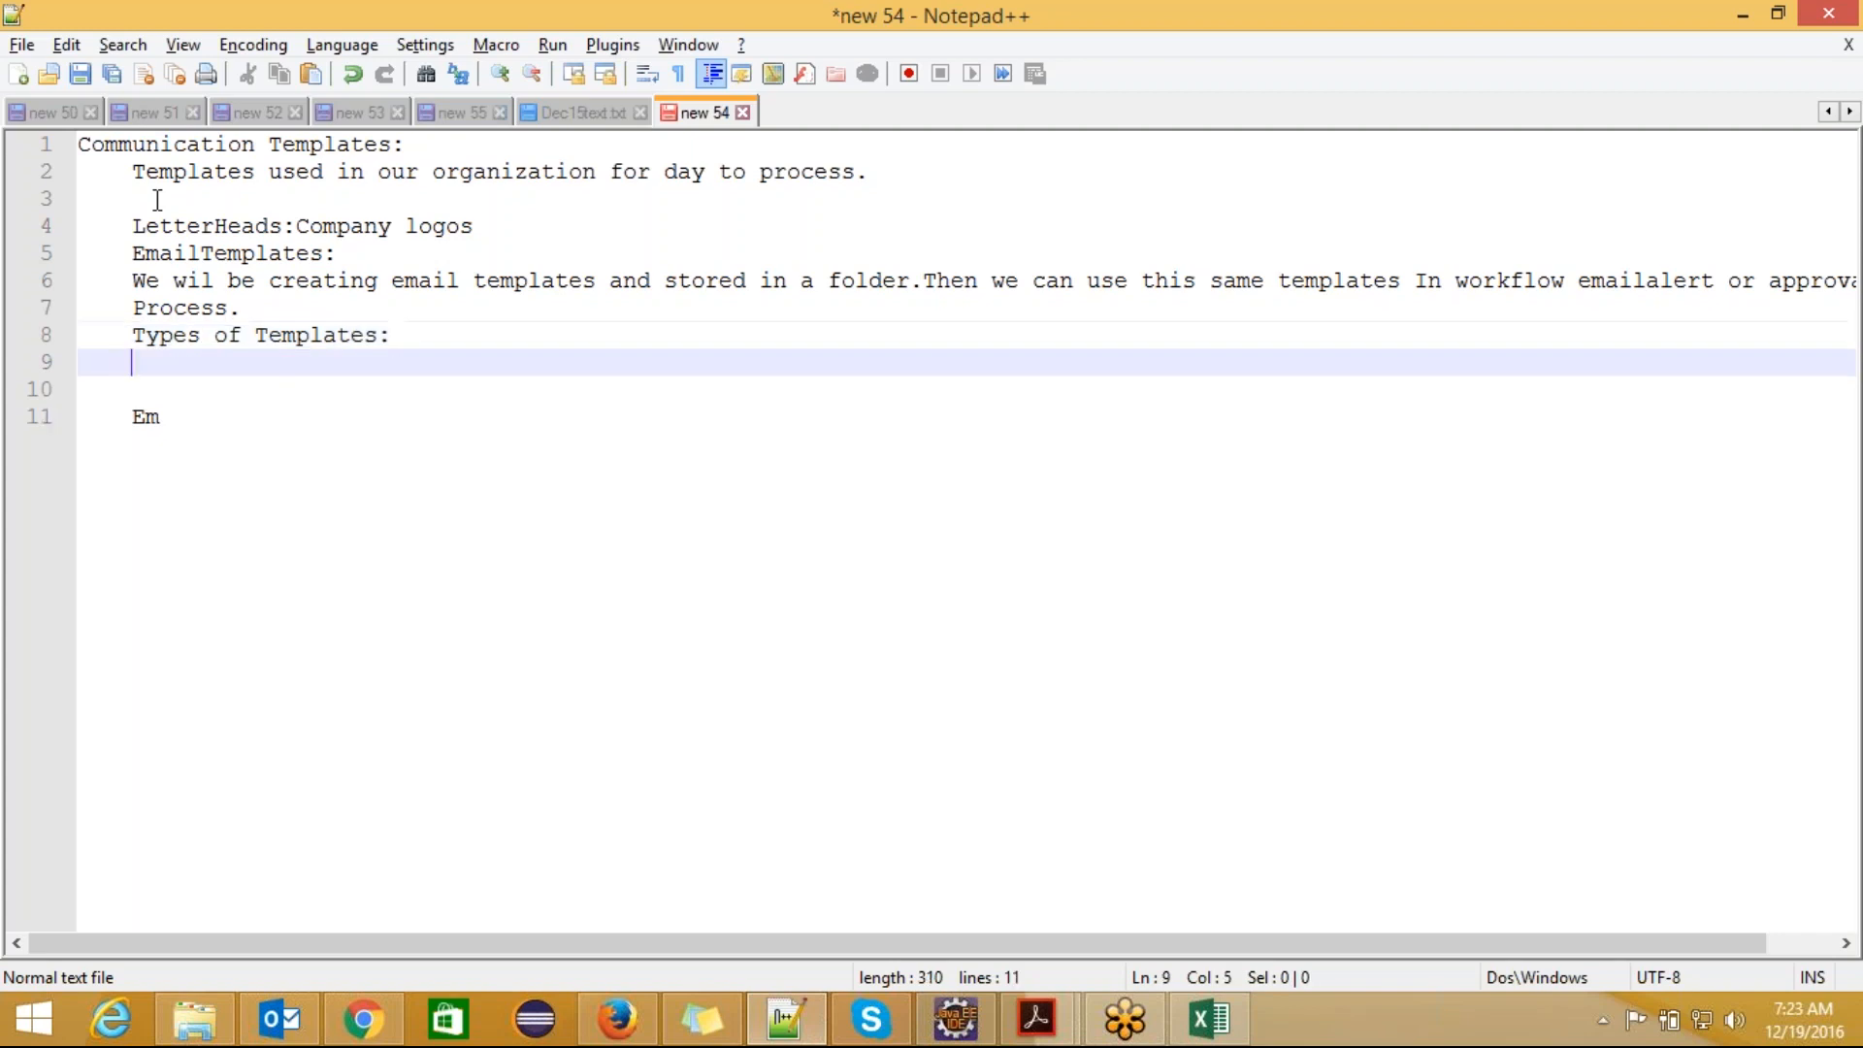
Step: List the first two template types as "1.Text." and "2.HTML using leterhead" on separate lines
text(1.Text.)
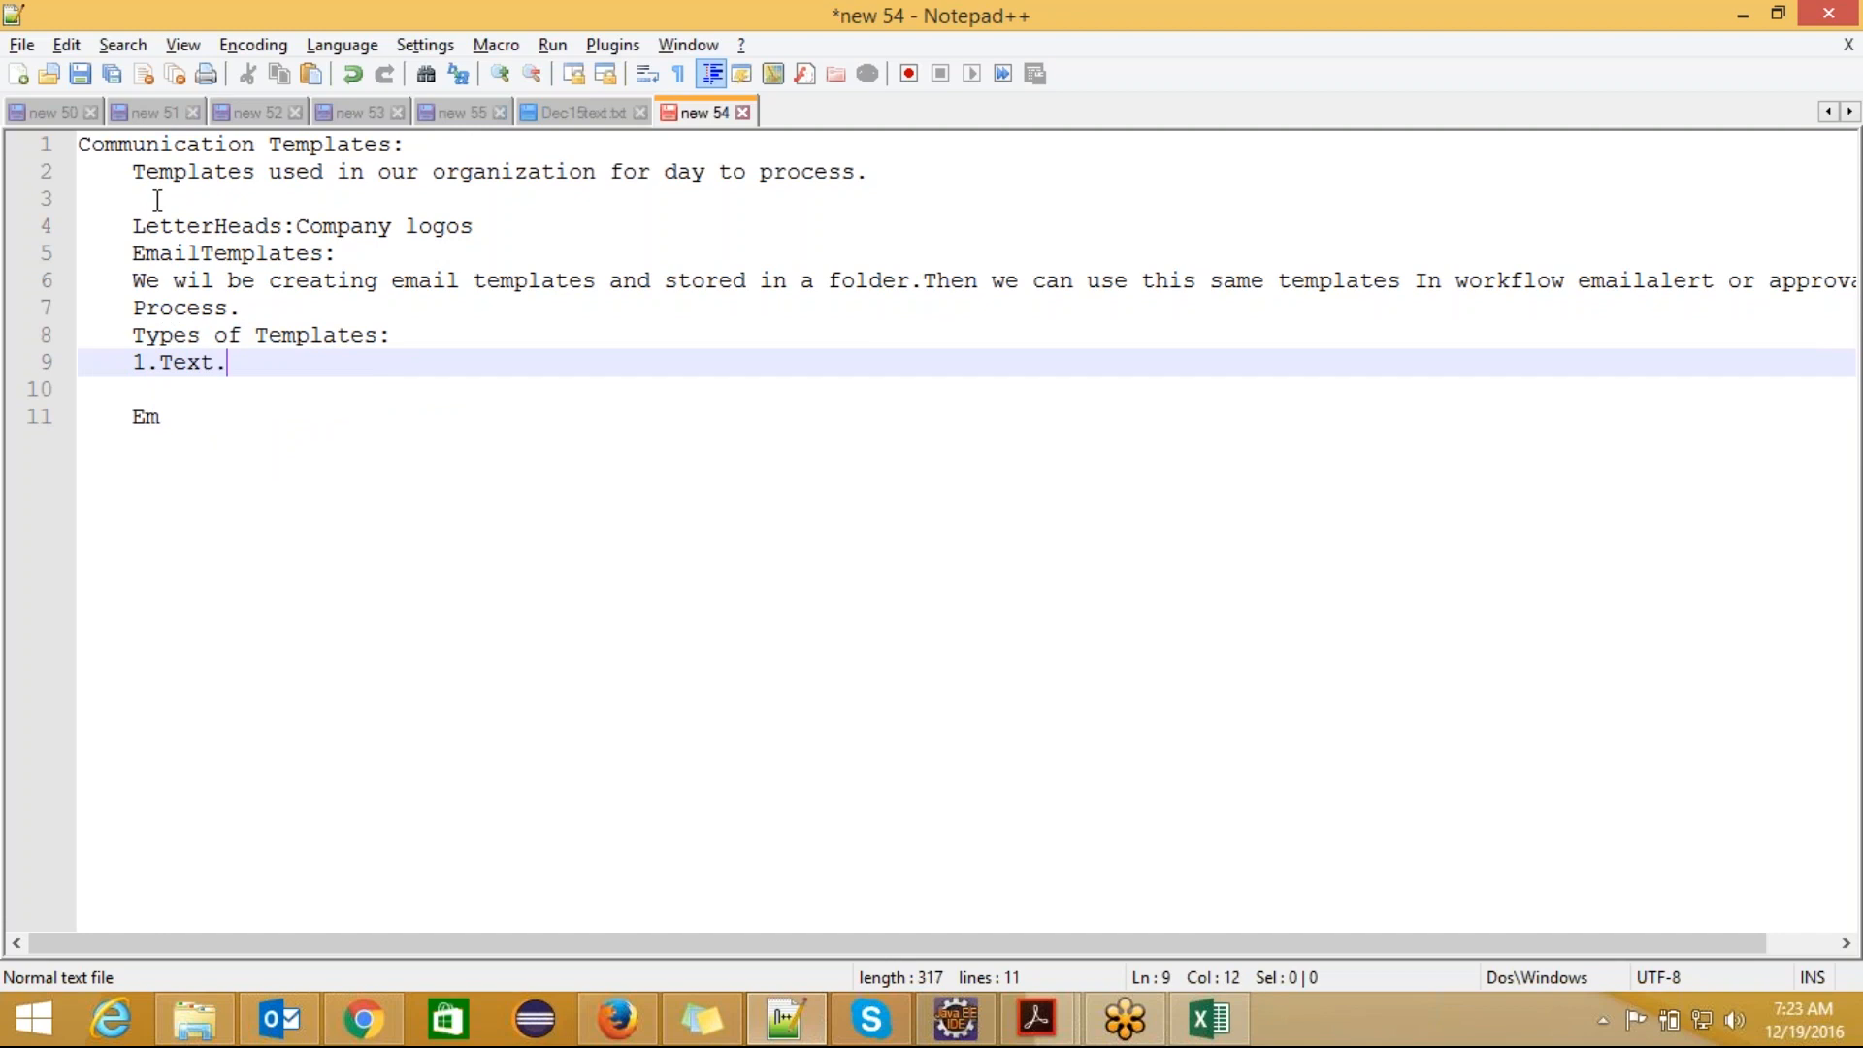
key(Return)
text(2.)
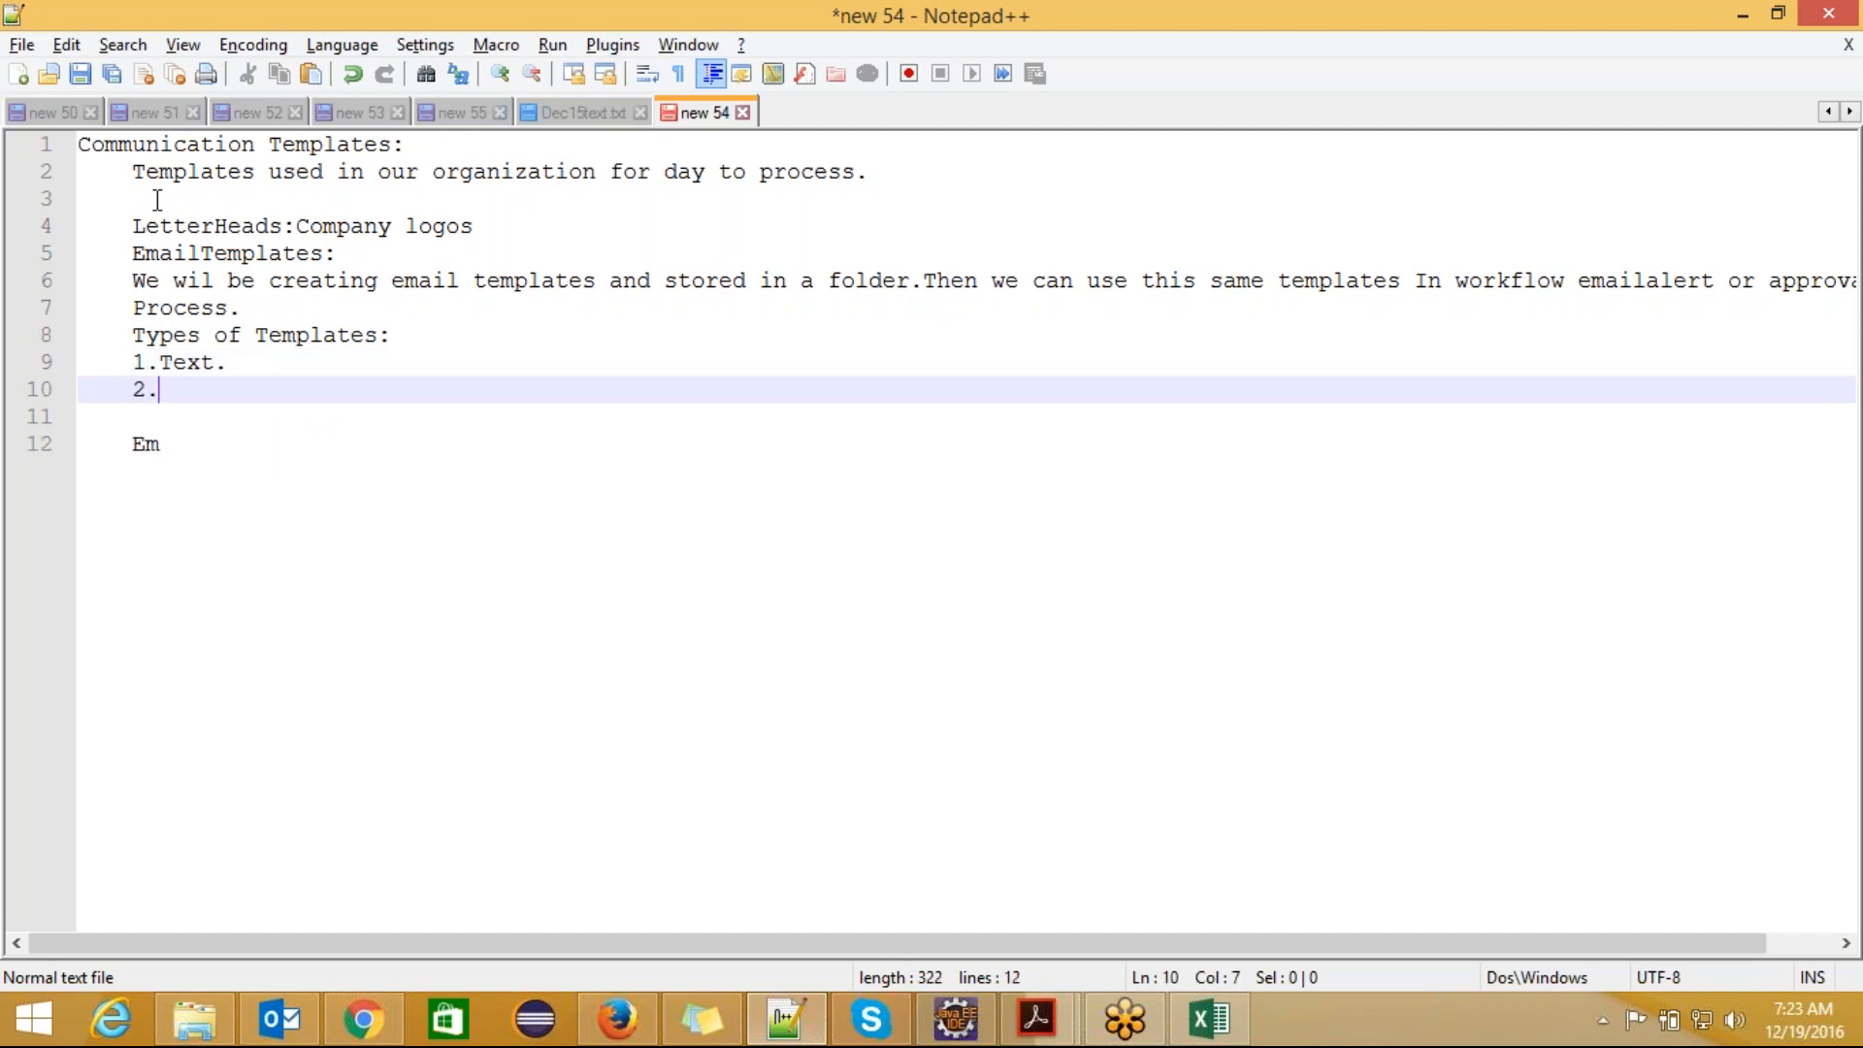
text(HTML)
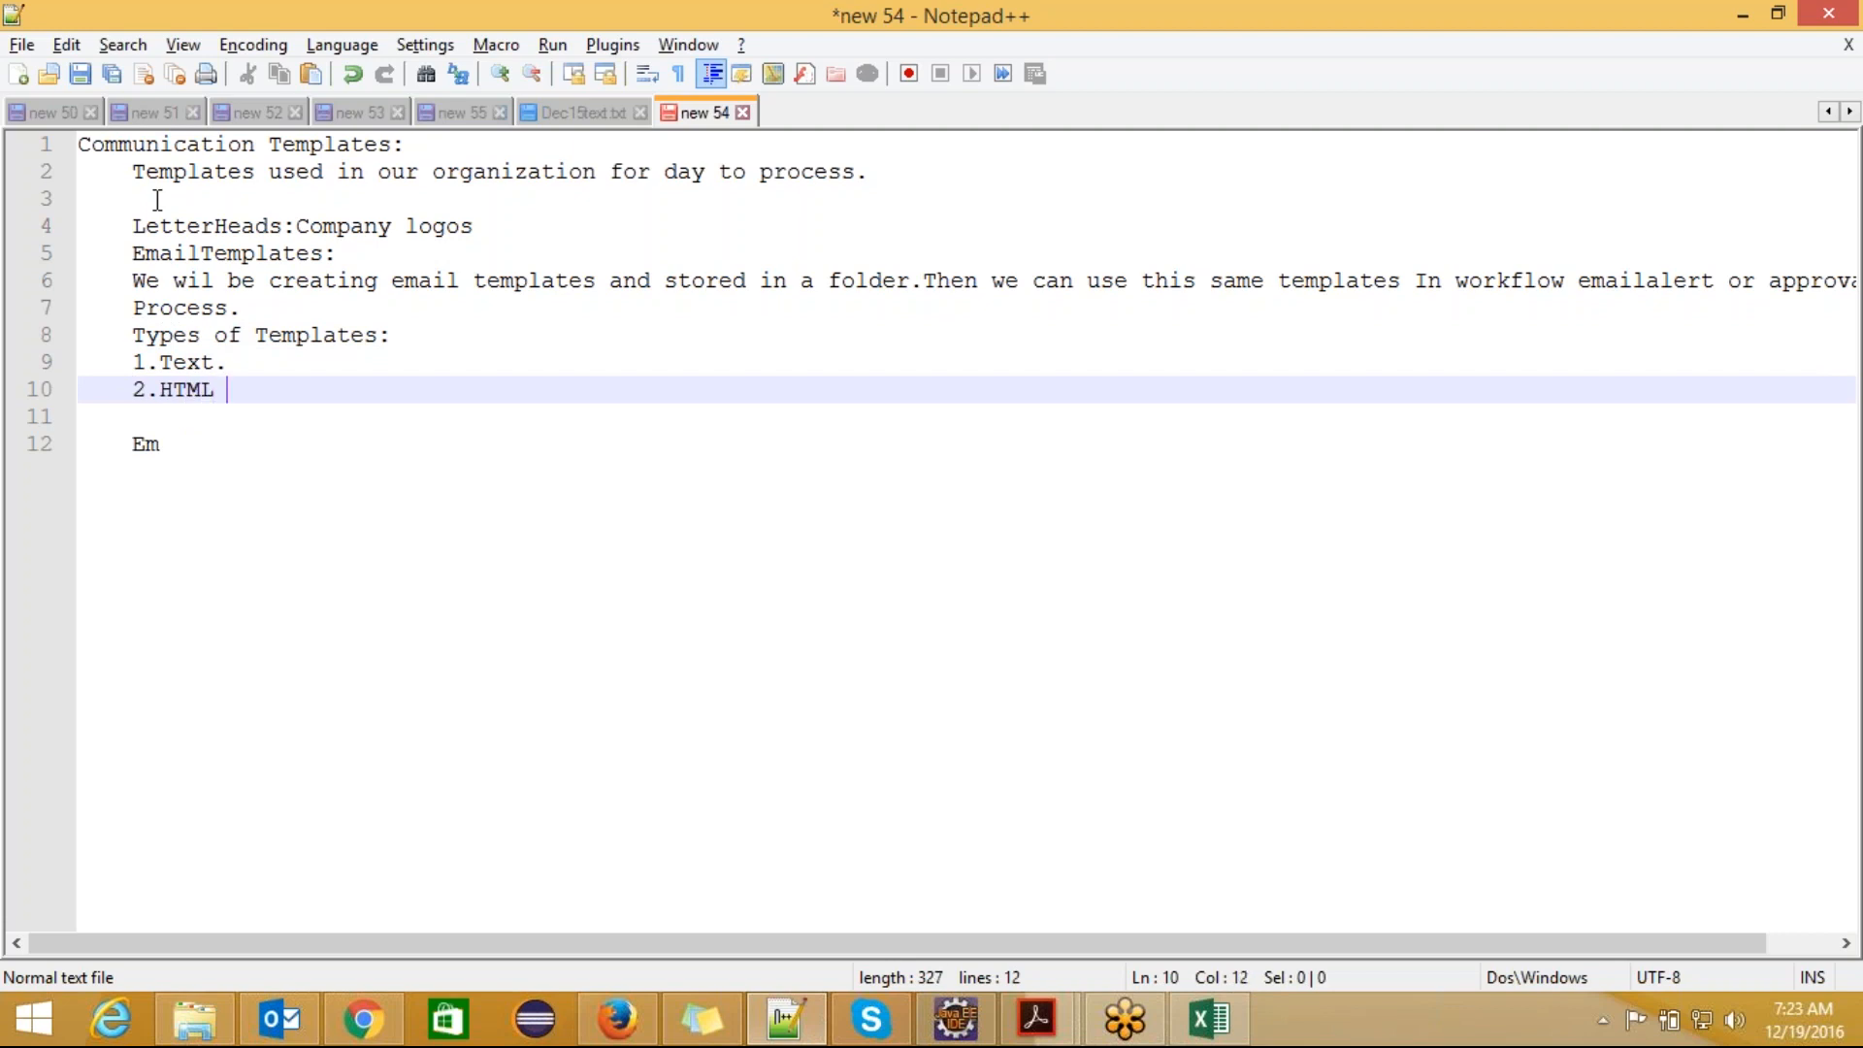
text( using leterhead)
key(Return)
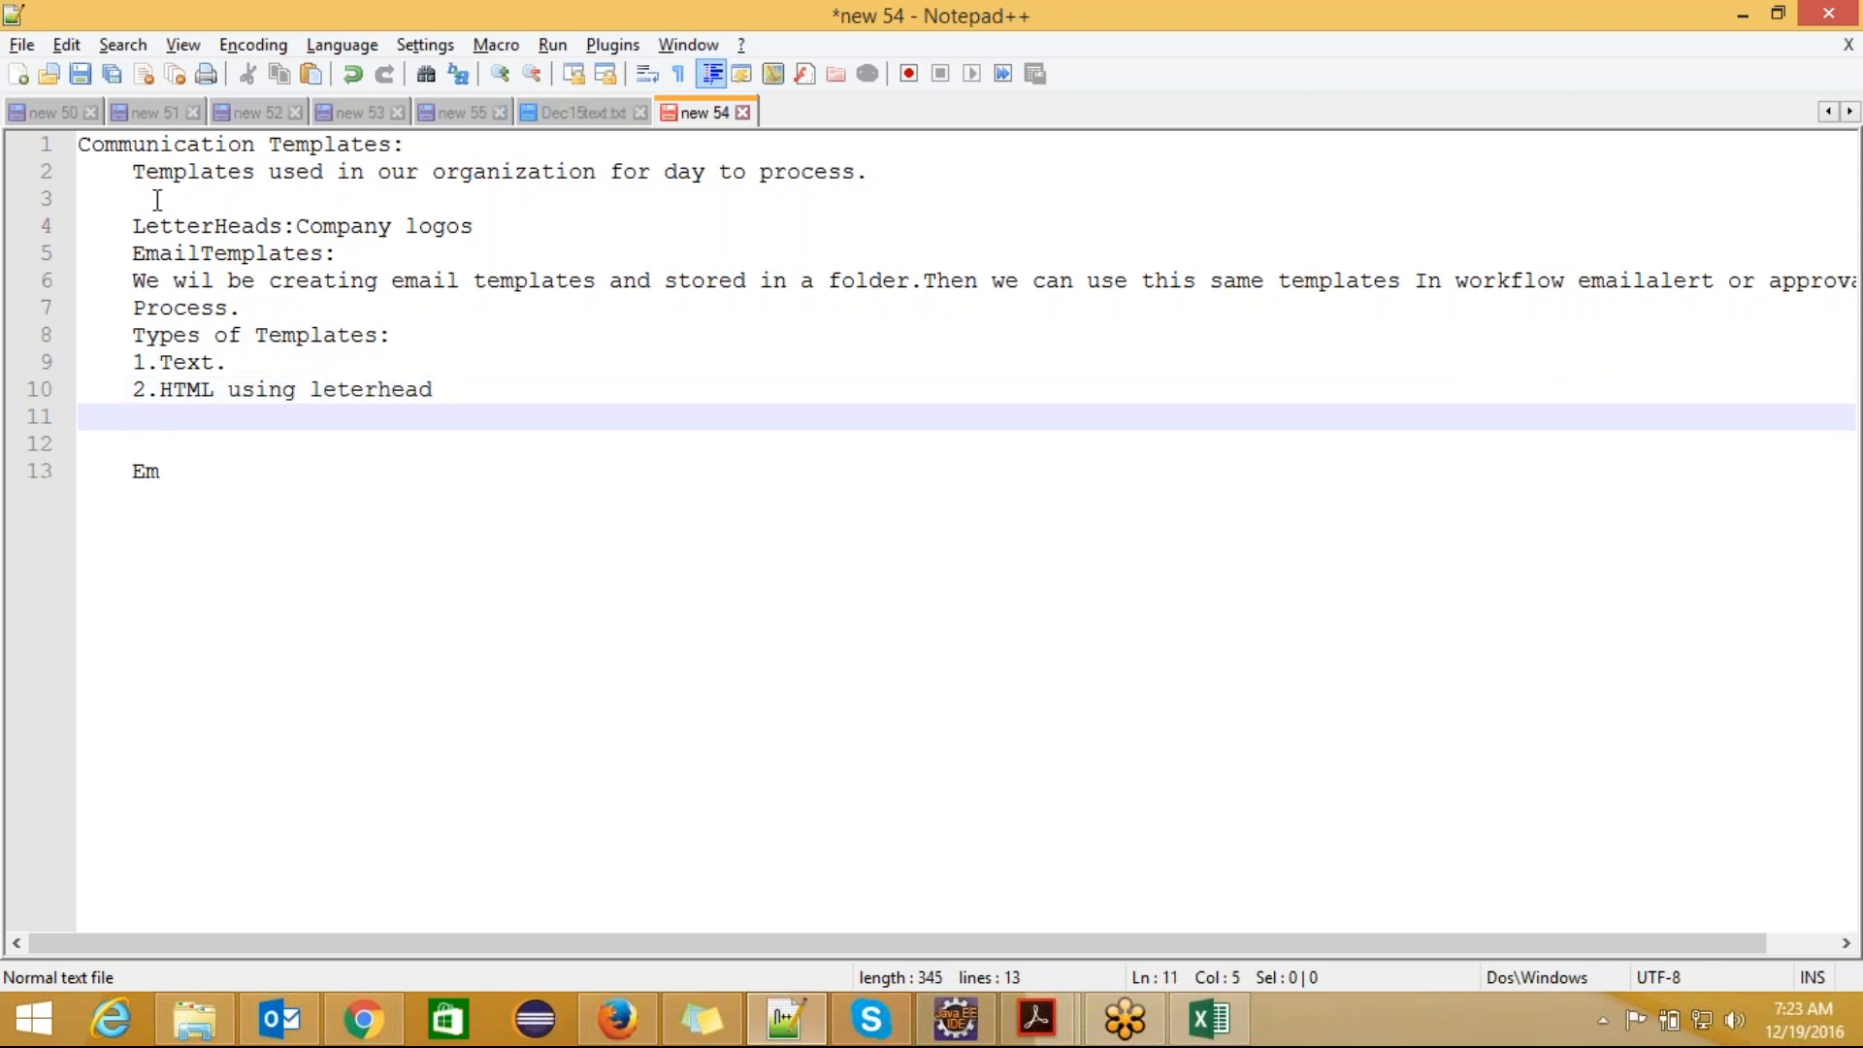
Step: Add "3.Custom without using leterhead" as the third entry in the list of template types
text(3.Cust)
text(o)
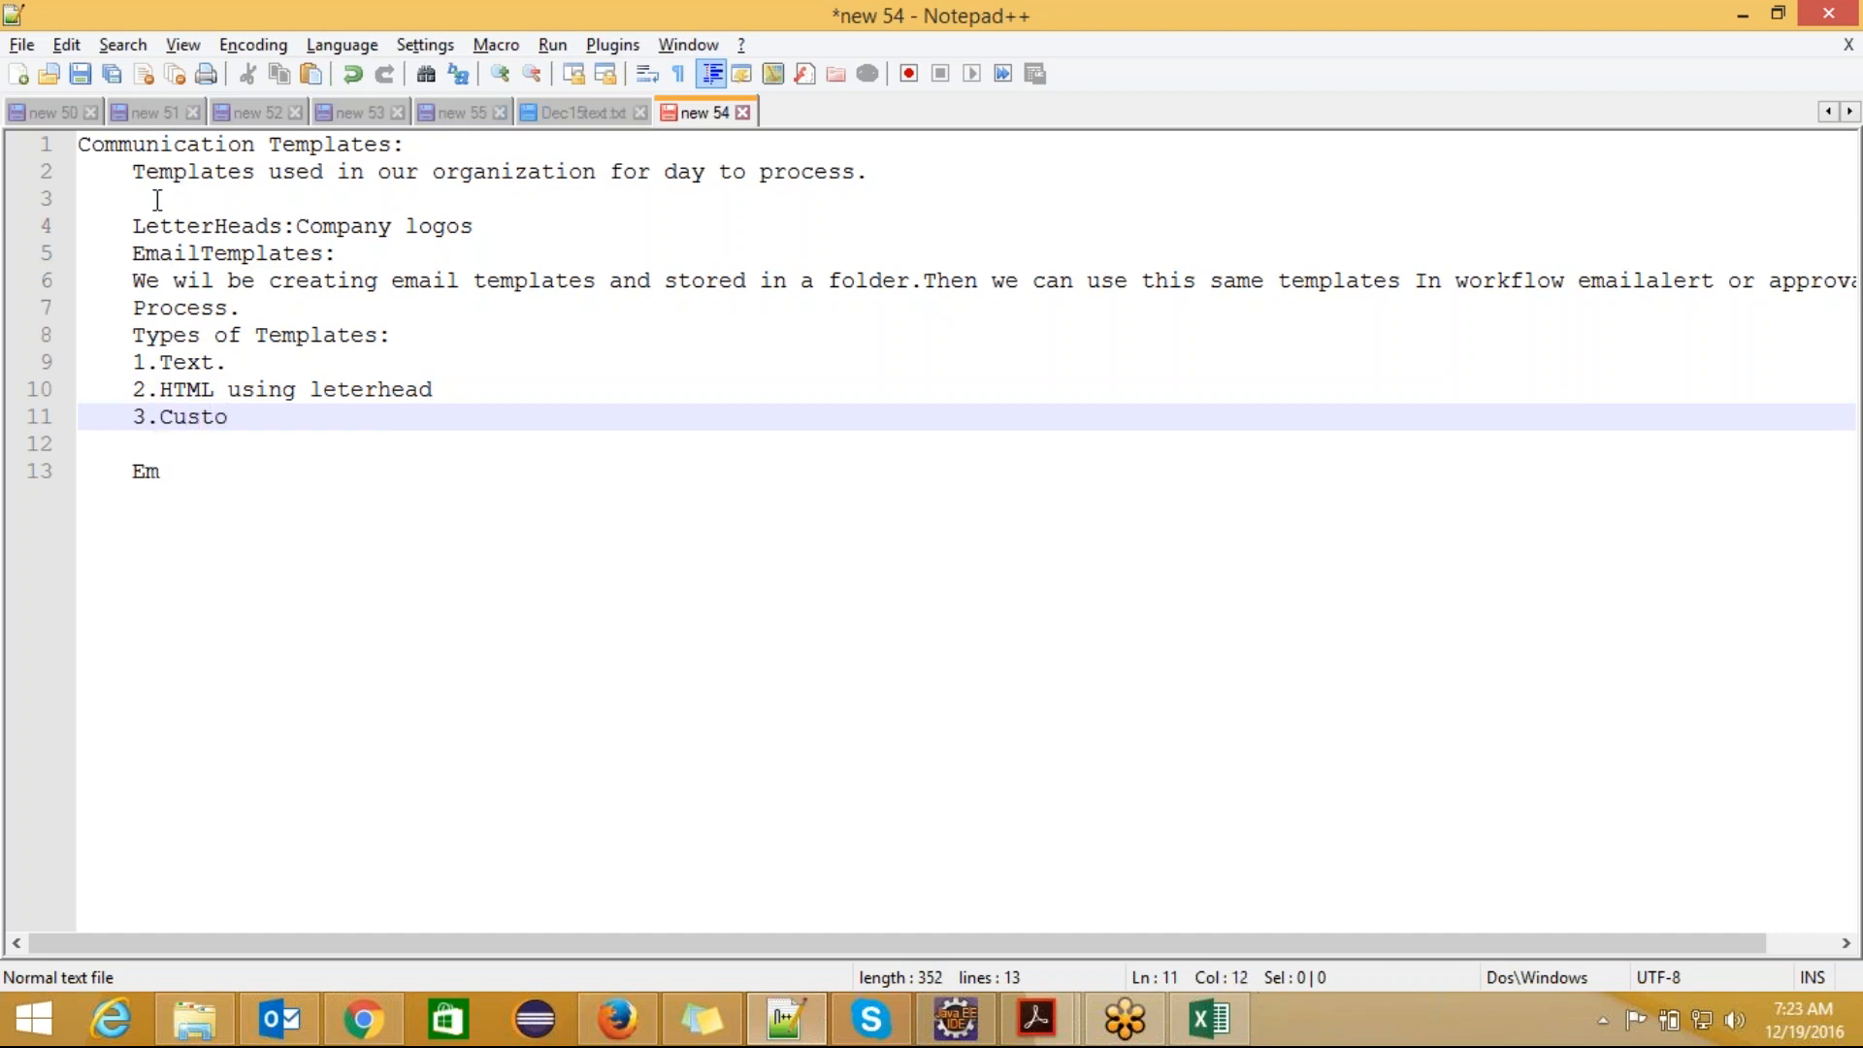
text(m wi)
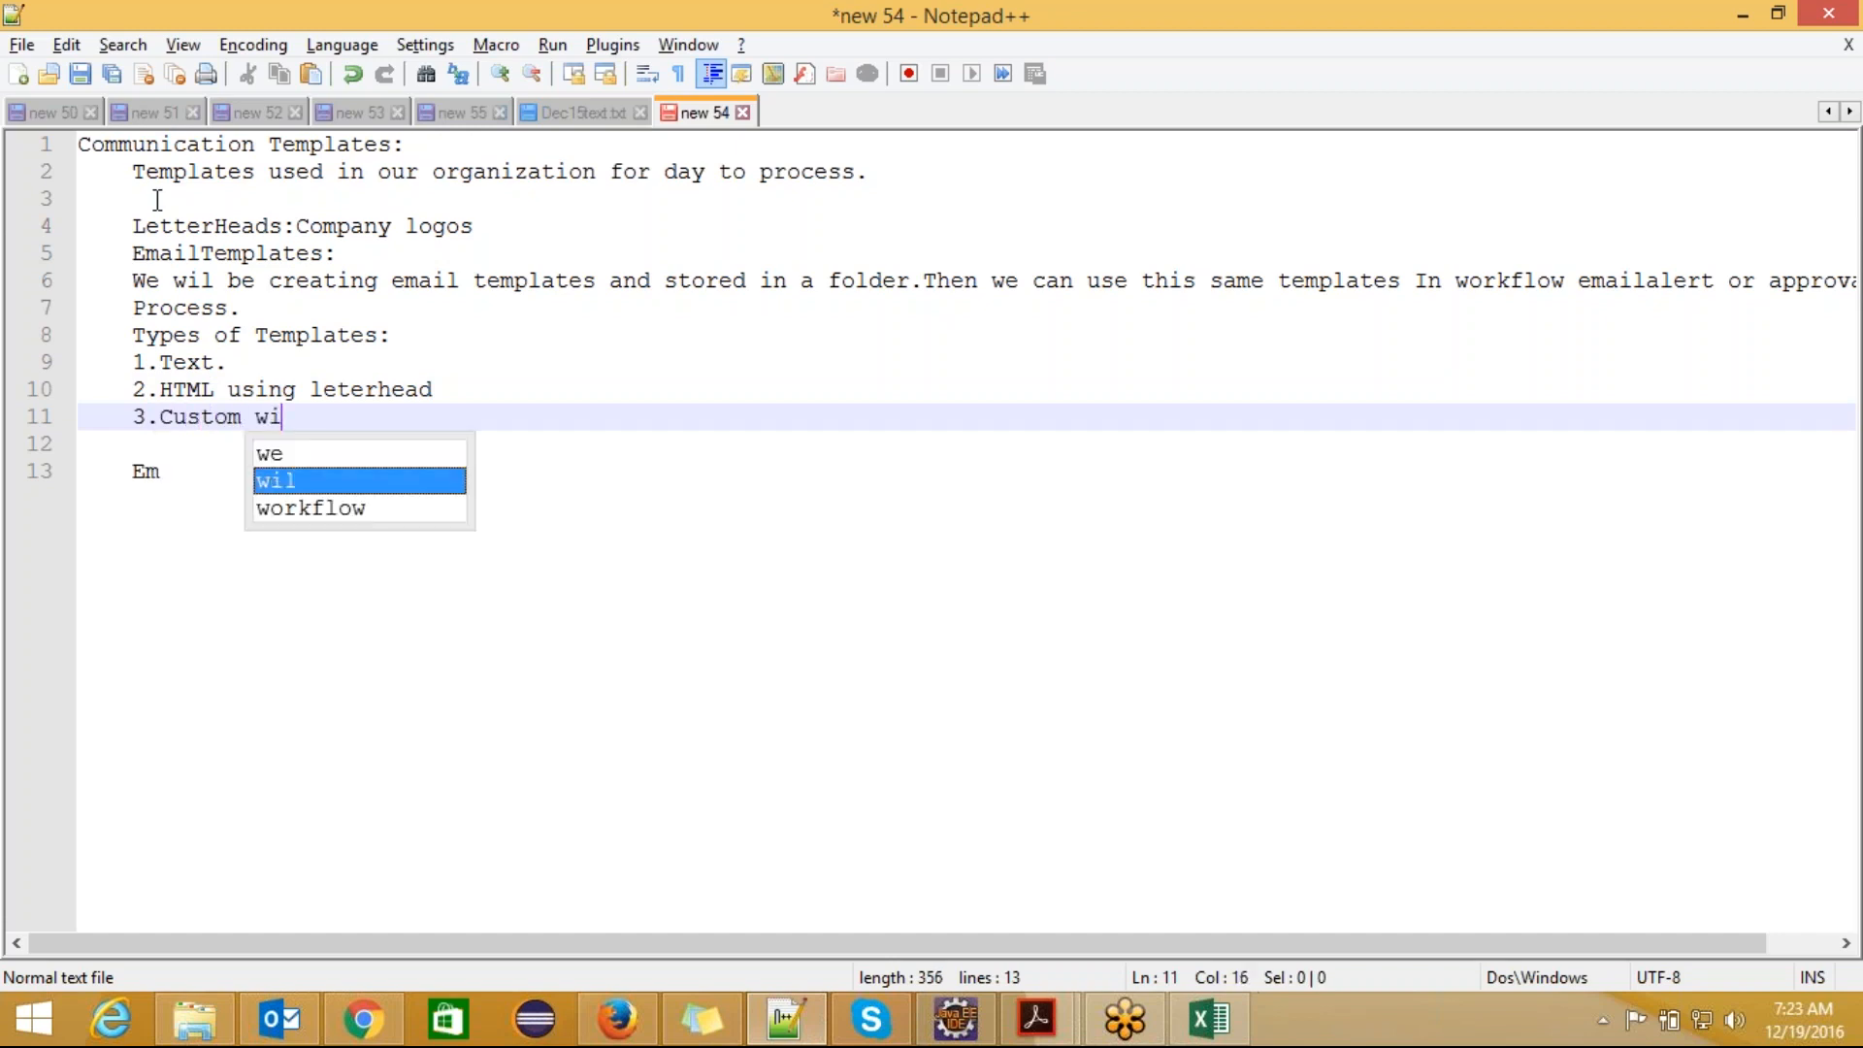
text(thout u)
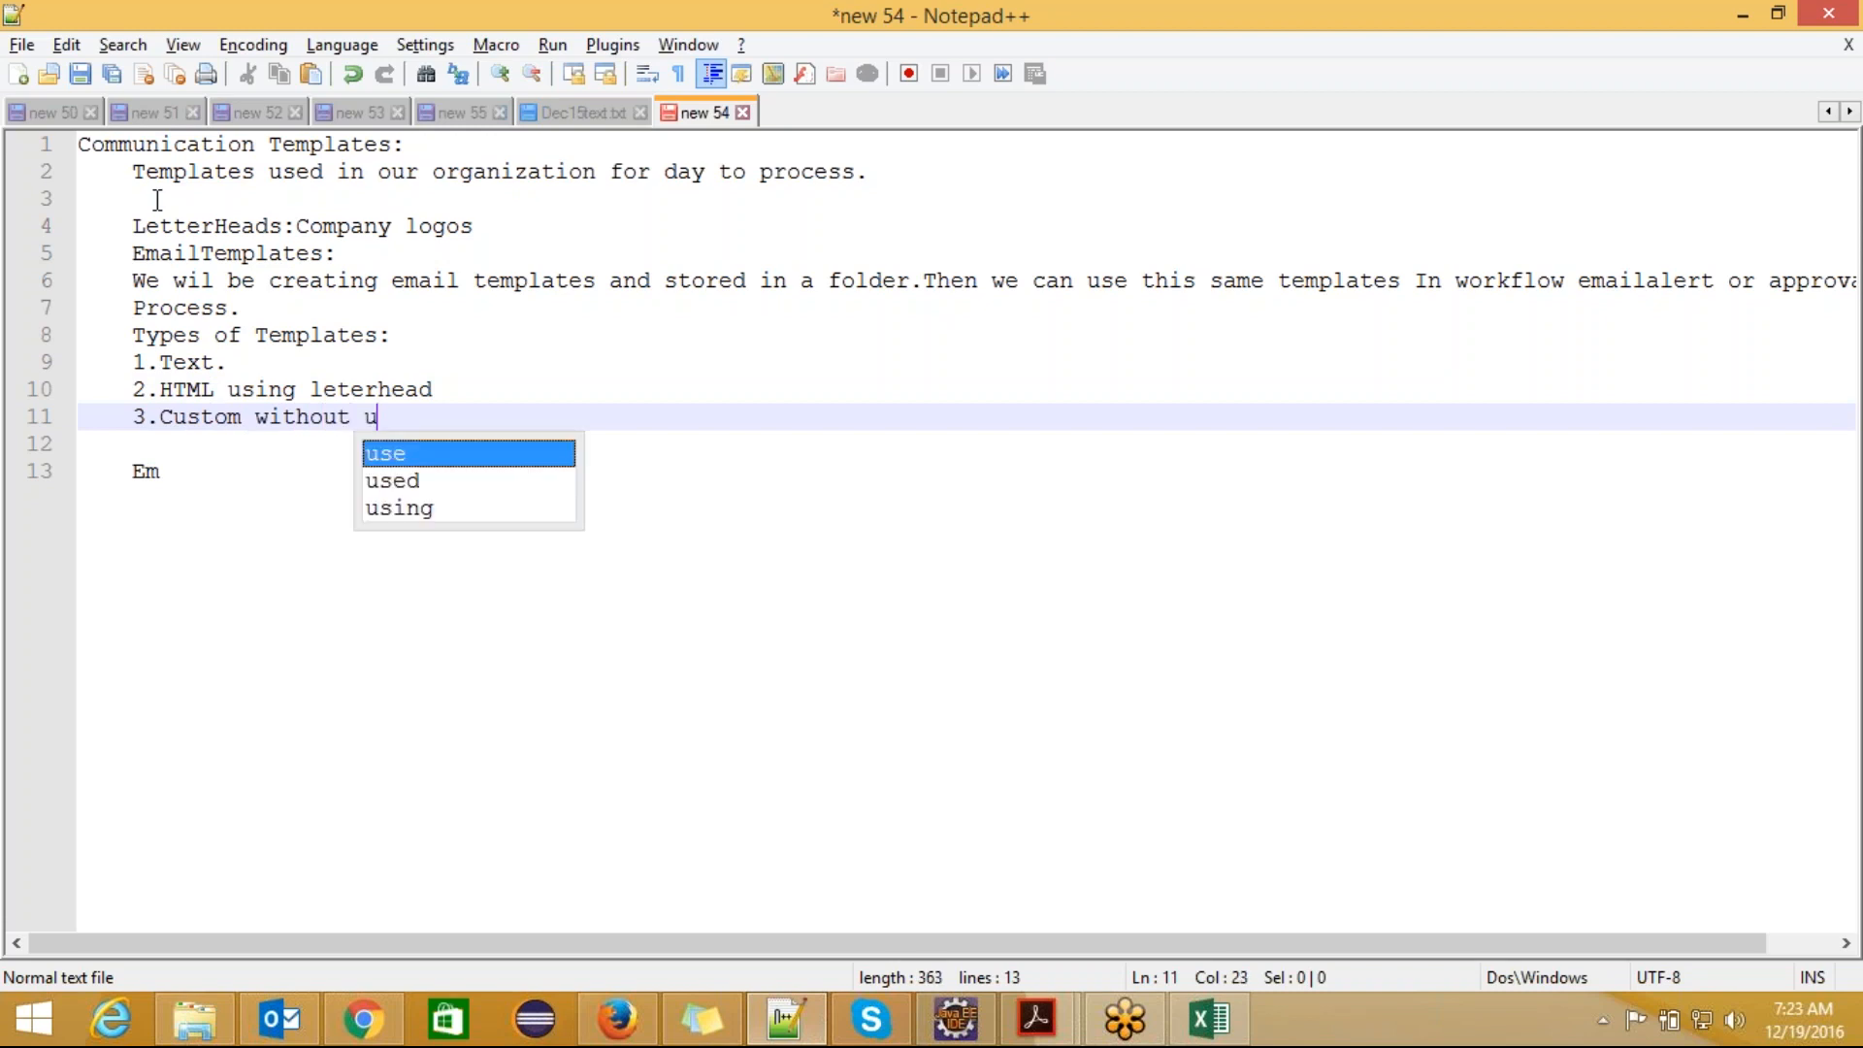
text(sing leterhead)
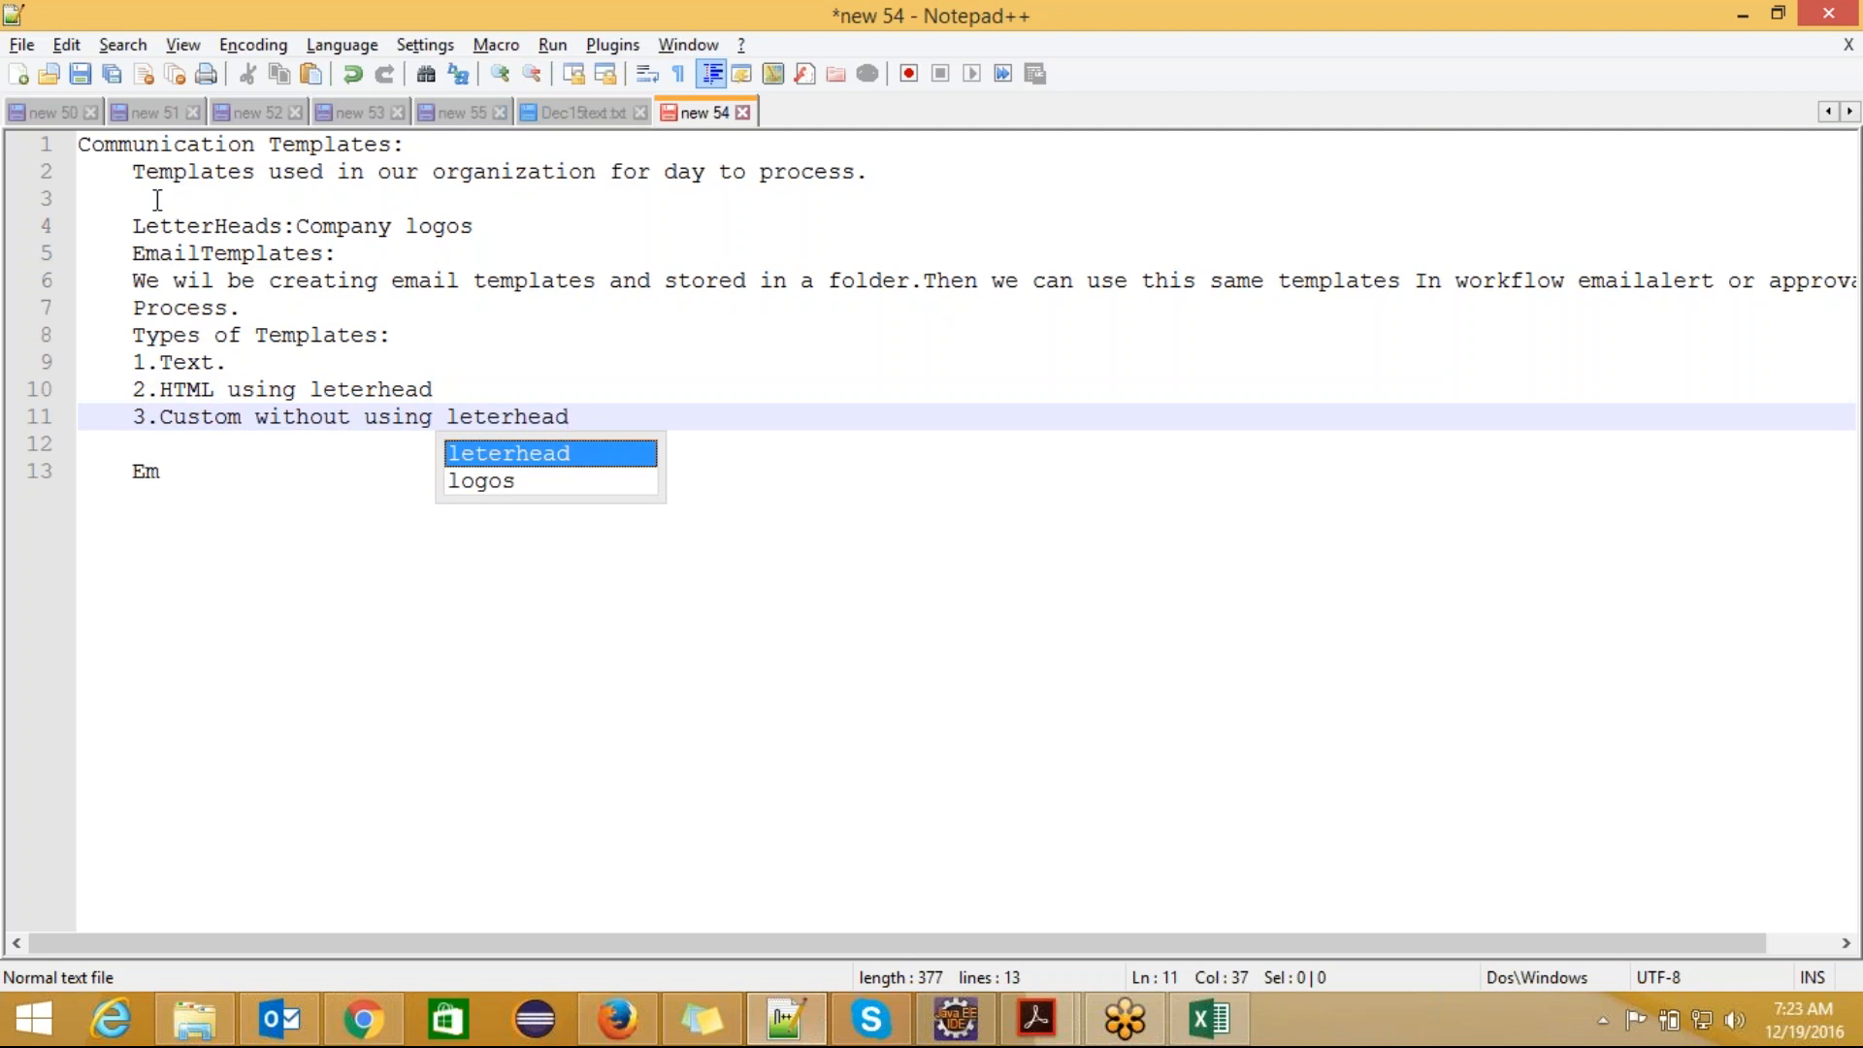
key(Escape)
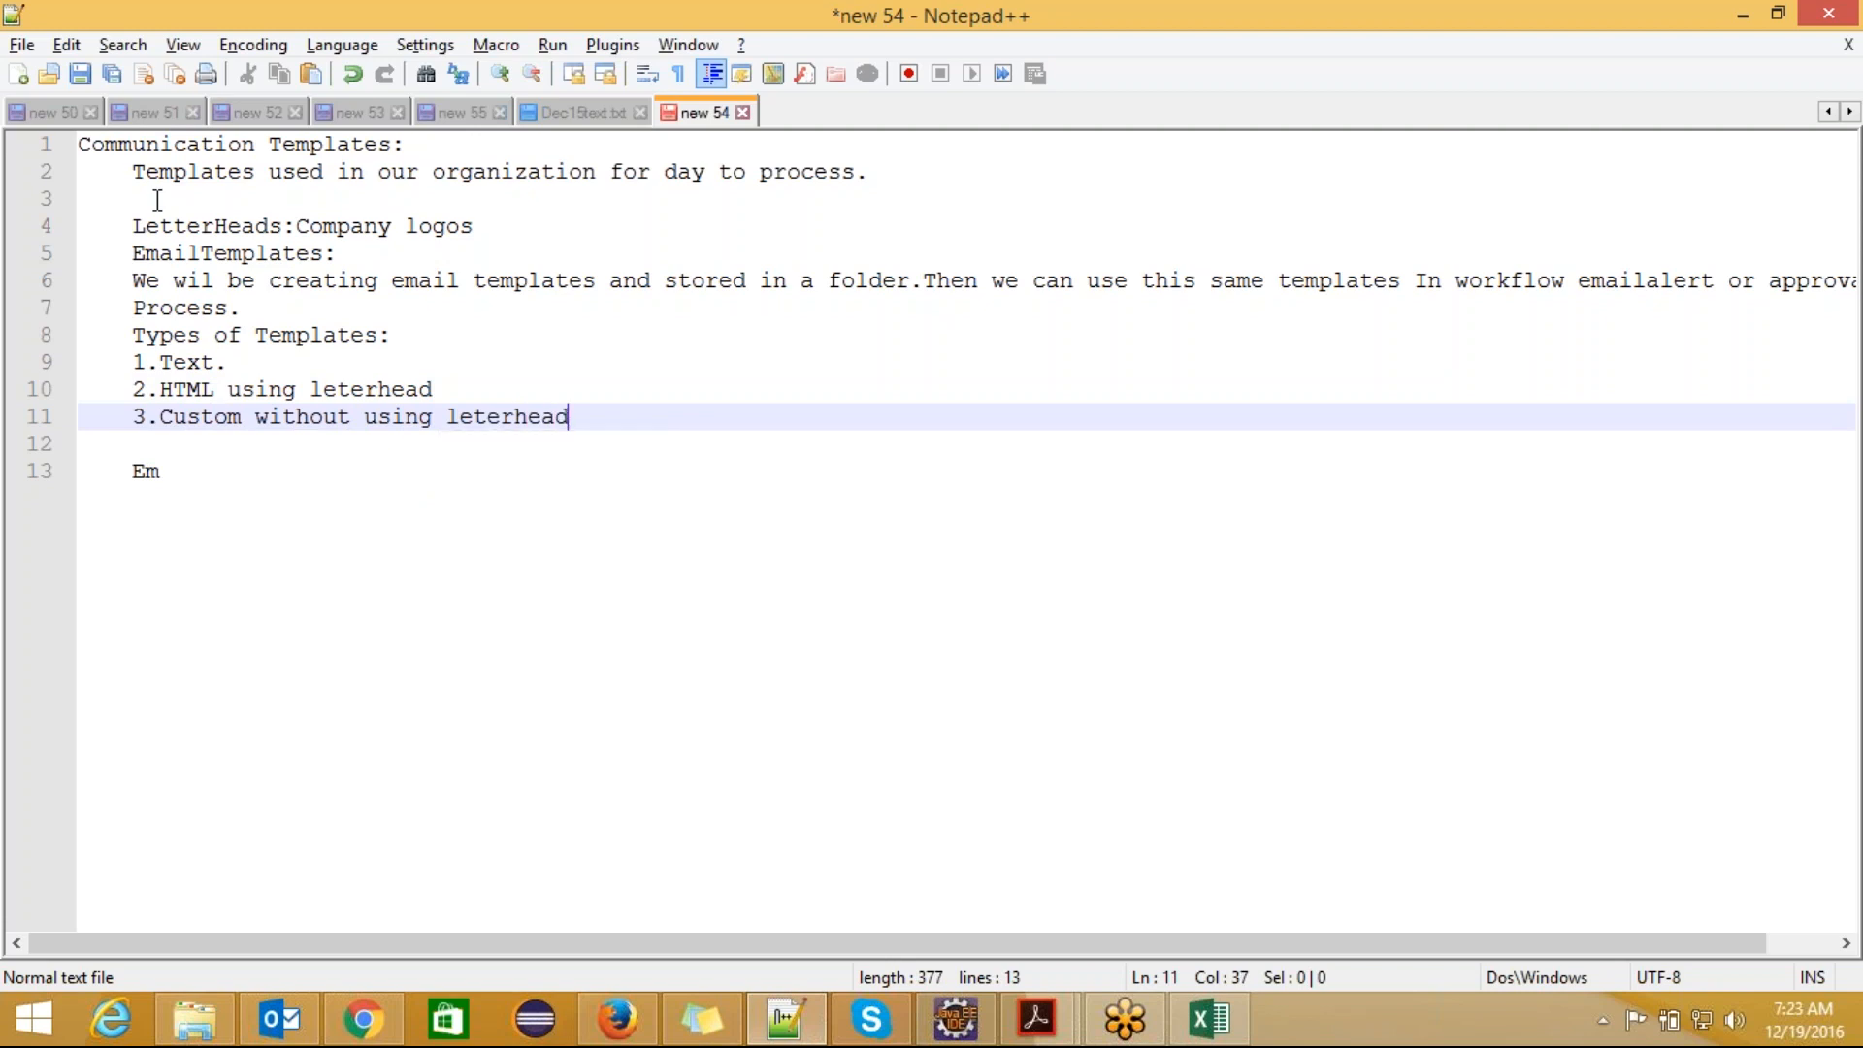
Step: Add "4.Visualforce." as the fourth entry on a new line of the template types list
key(Return)
text(4.Visua;)
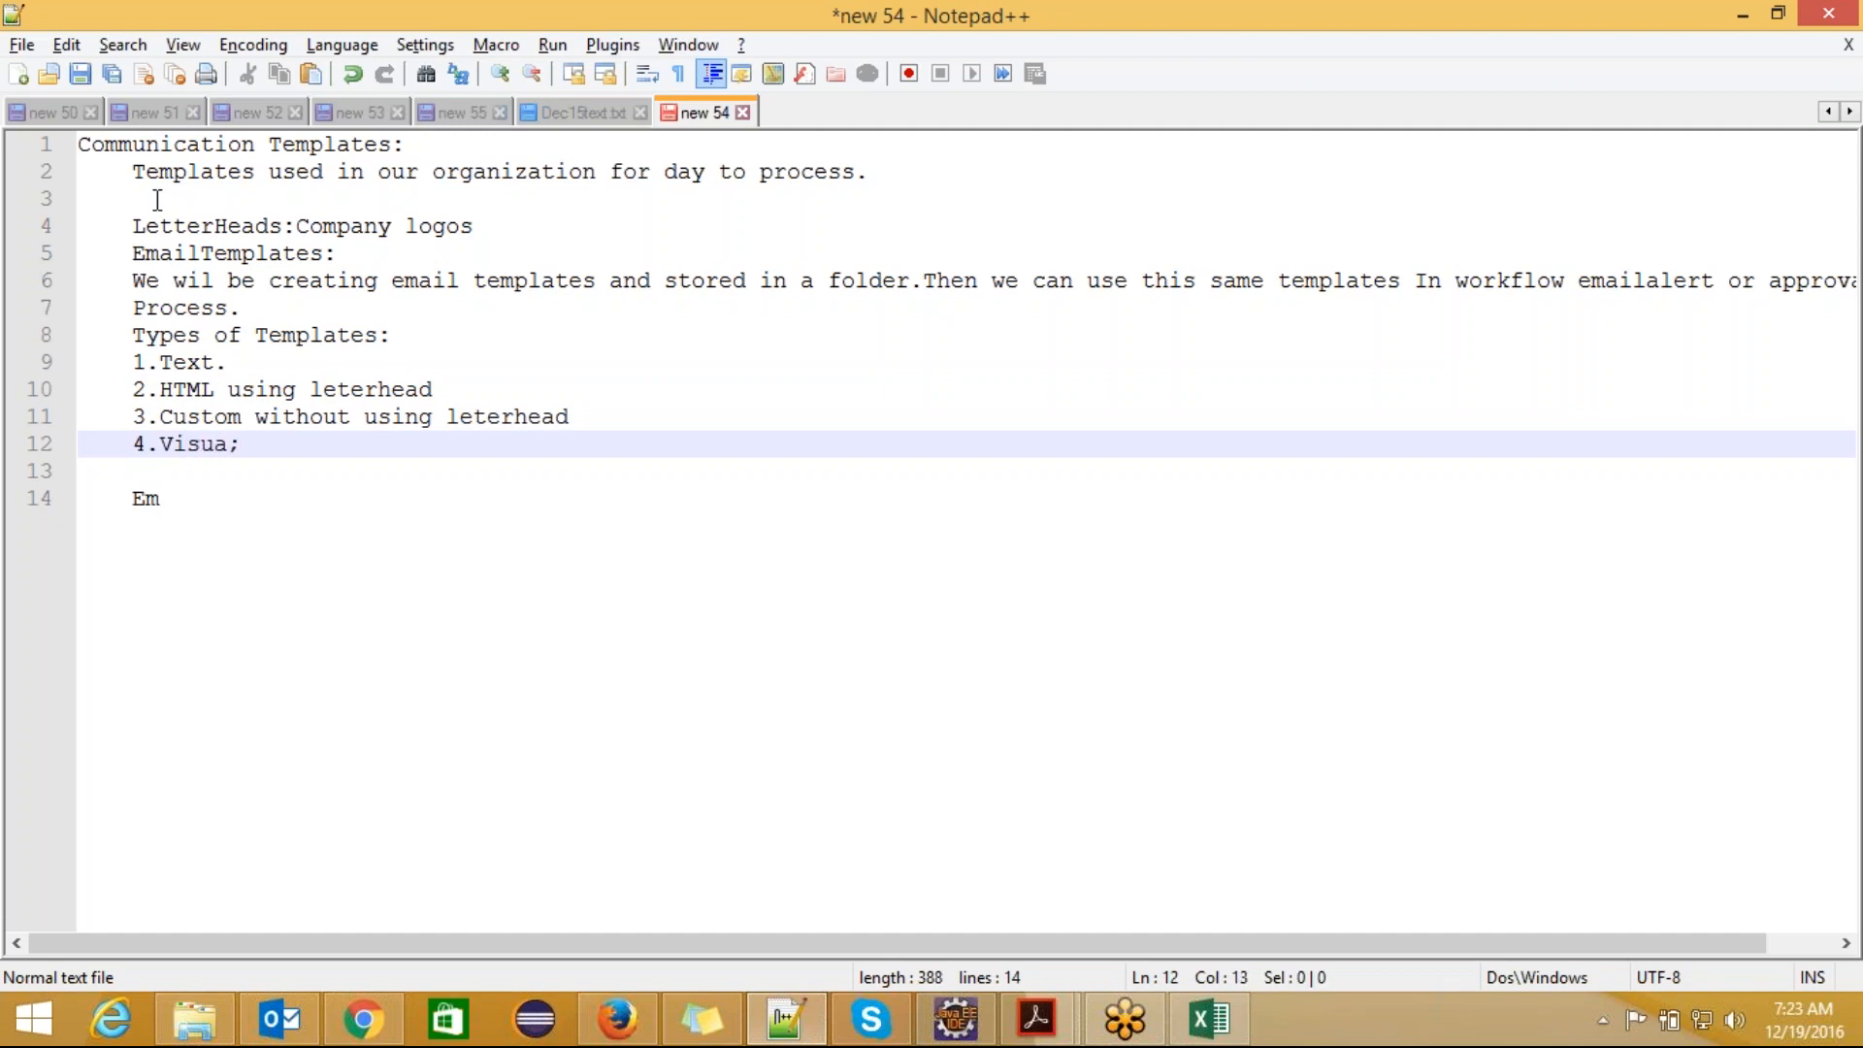
key(BackSpace)
text(lforce.)
Step: Leave blank lines below the template types list, add the note "Text:Plain" and open a new line under it
click(233, 364)
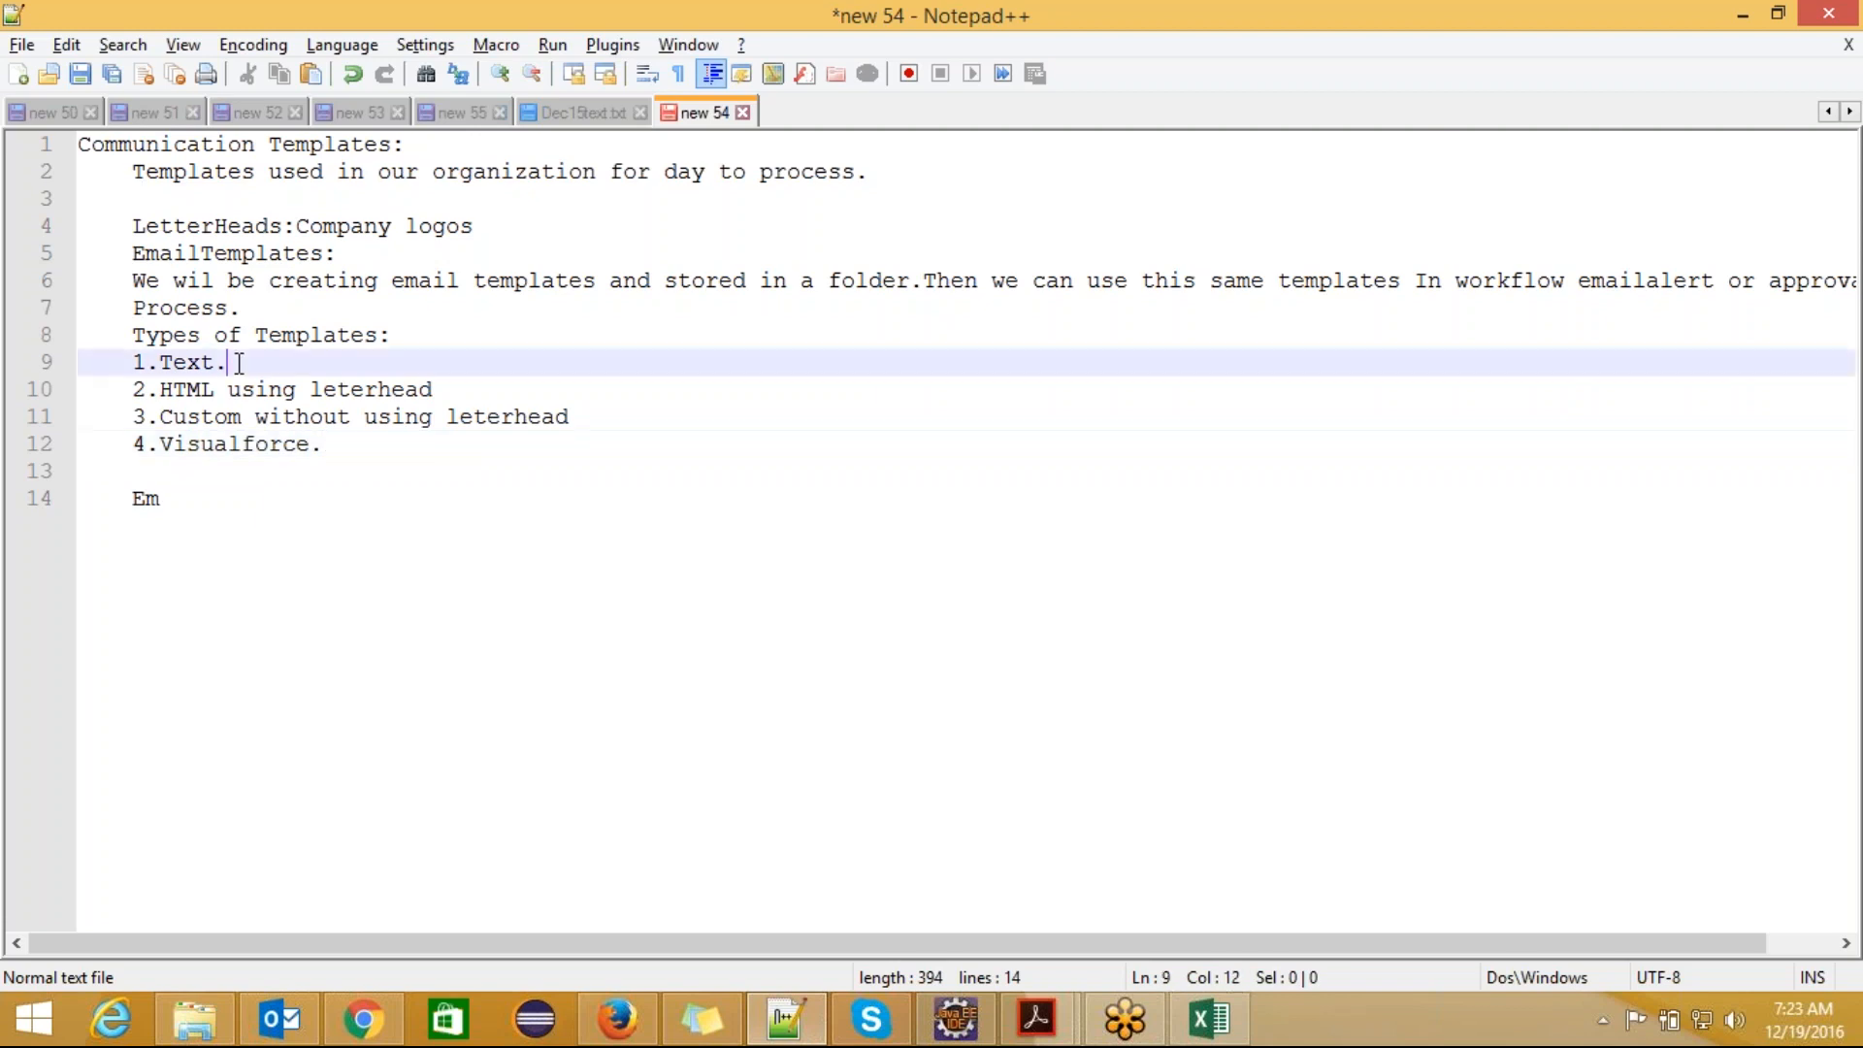
click(333, 449)
key(Return)
key(Return)
key(Return)
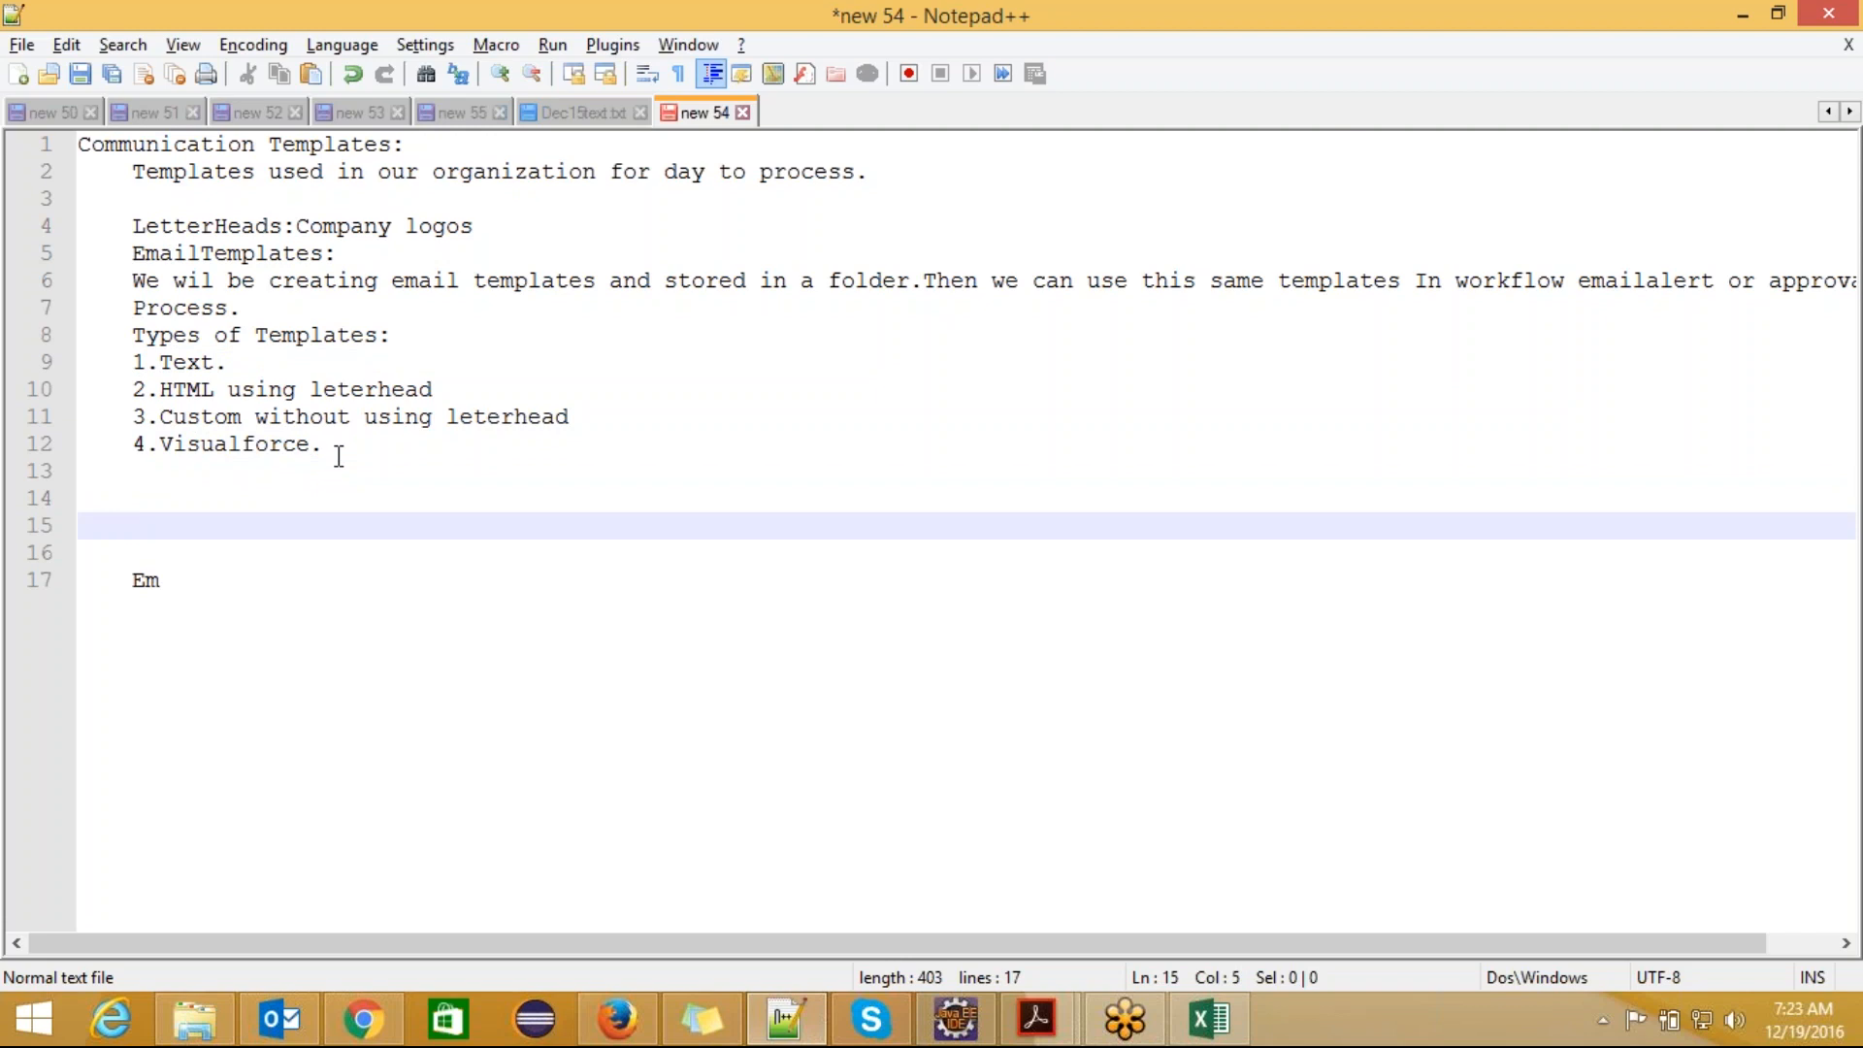
text(Text:Plain)
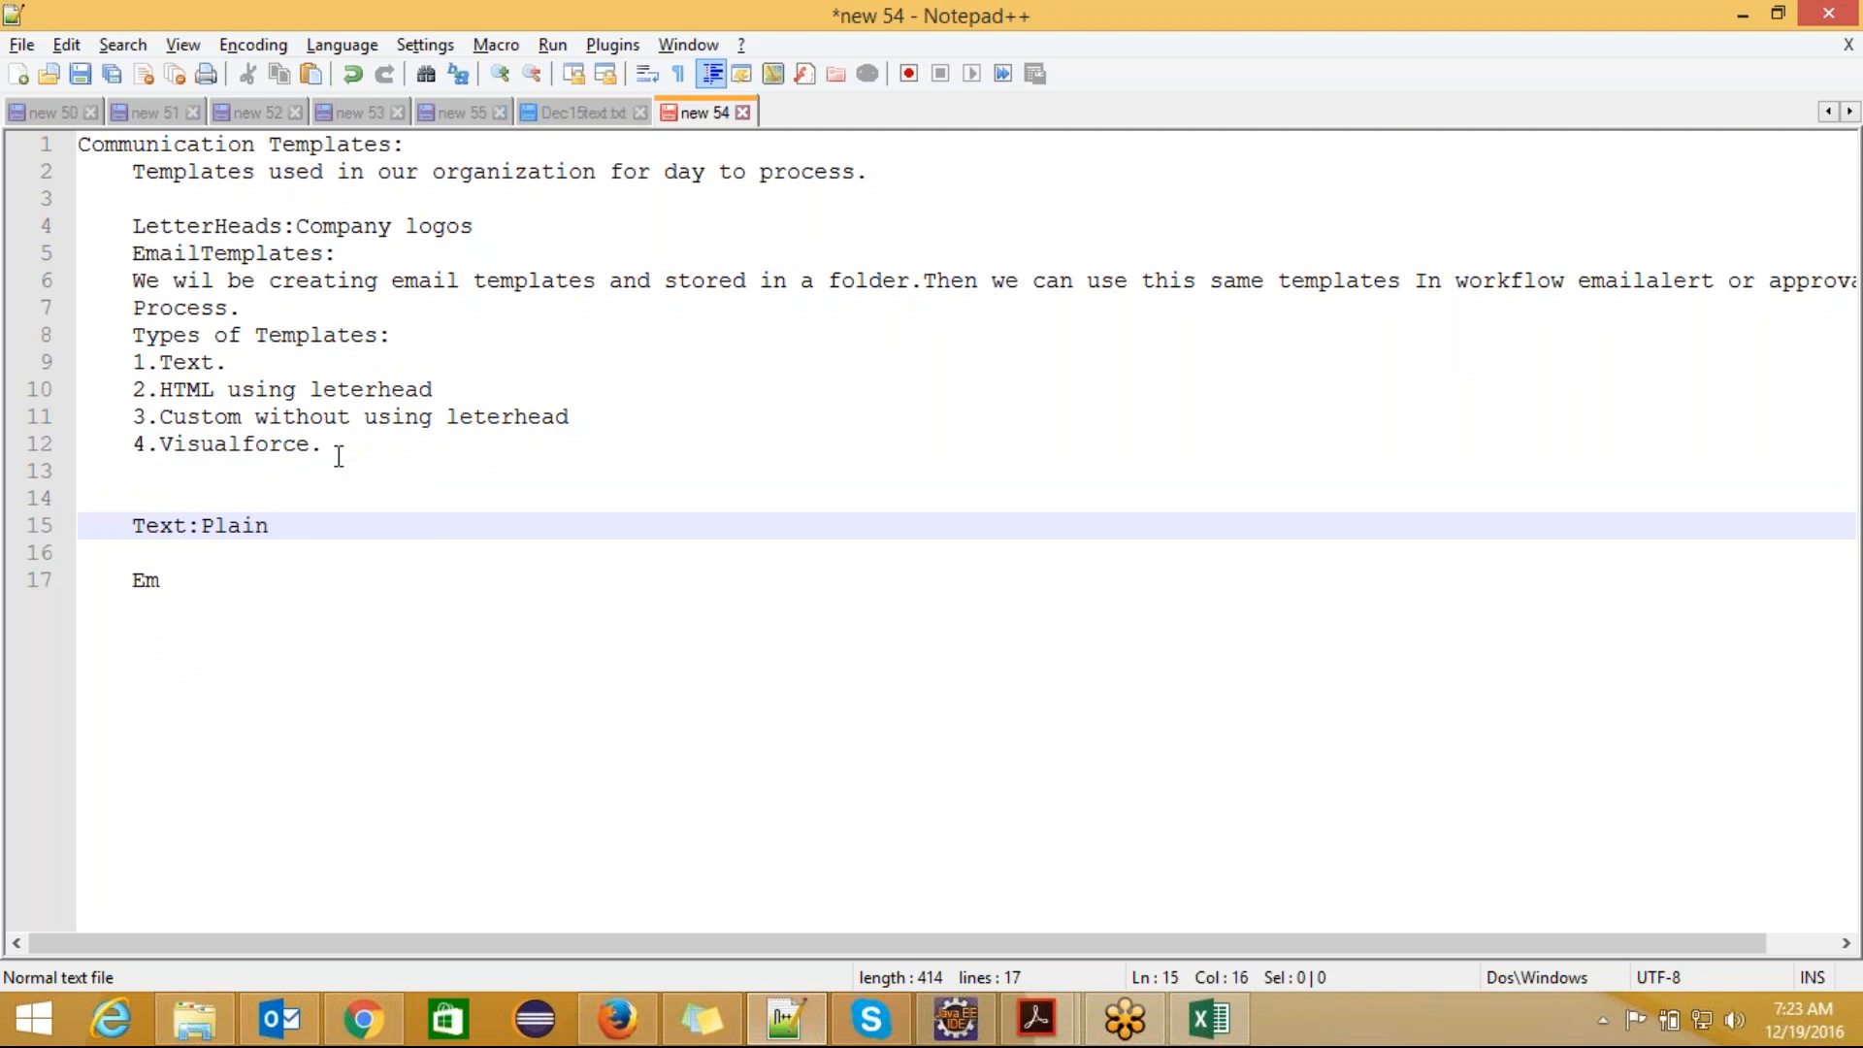
key(Return)
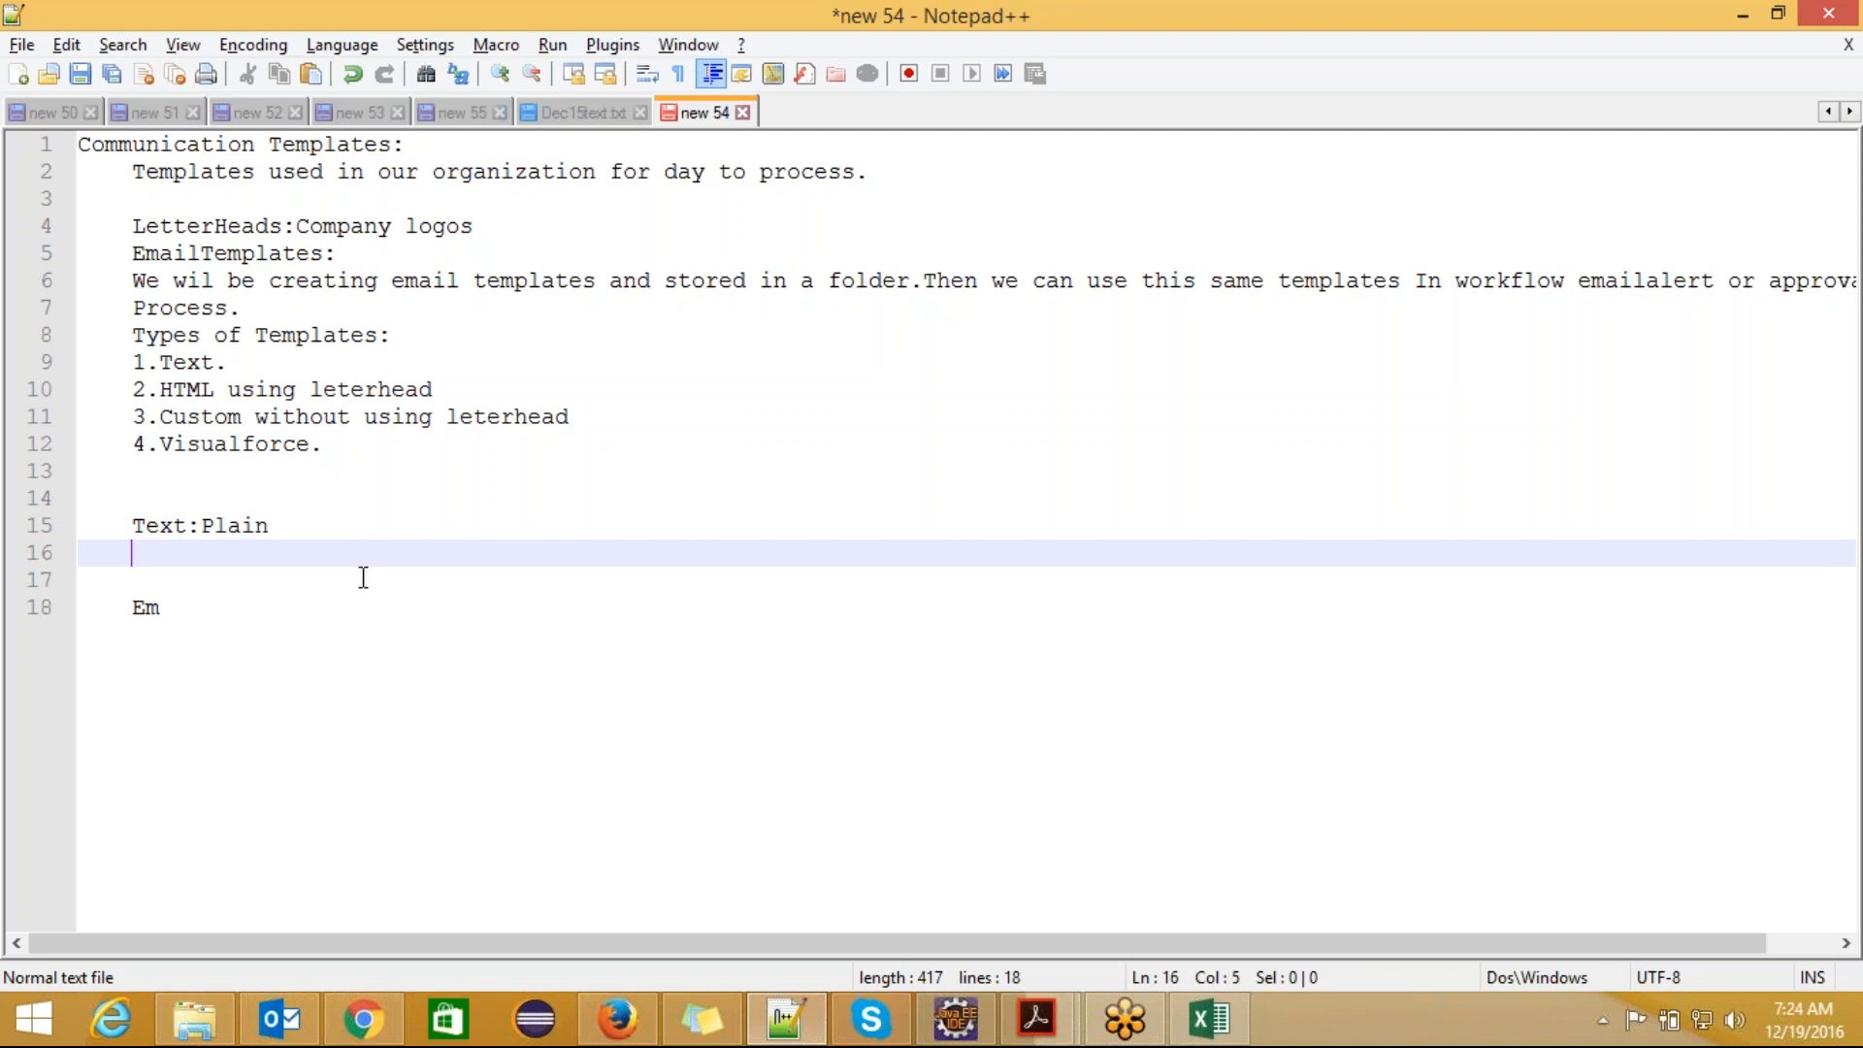
Step: Write a sample plain-text message under the Text note: "Hi," followed on the next line by "This is to inform you that"
text(Hi)
key(Left)
text(,)
key(Return)
text(This is to inform you that)
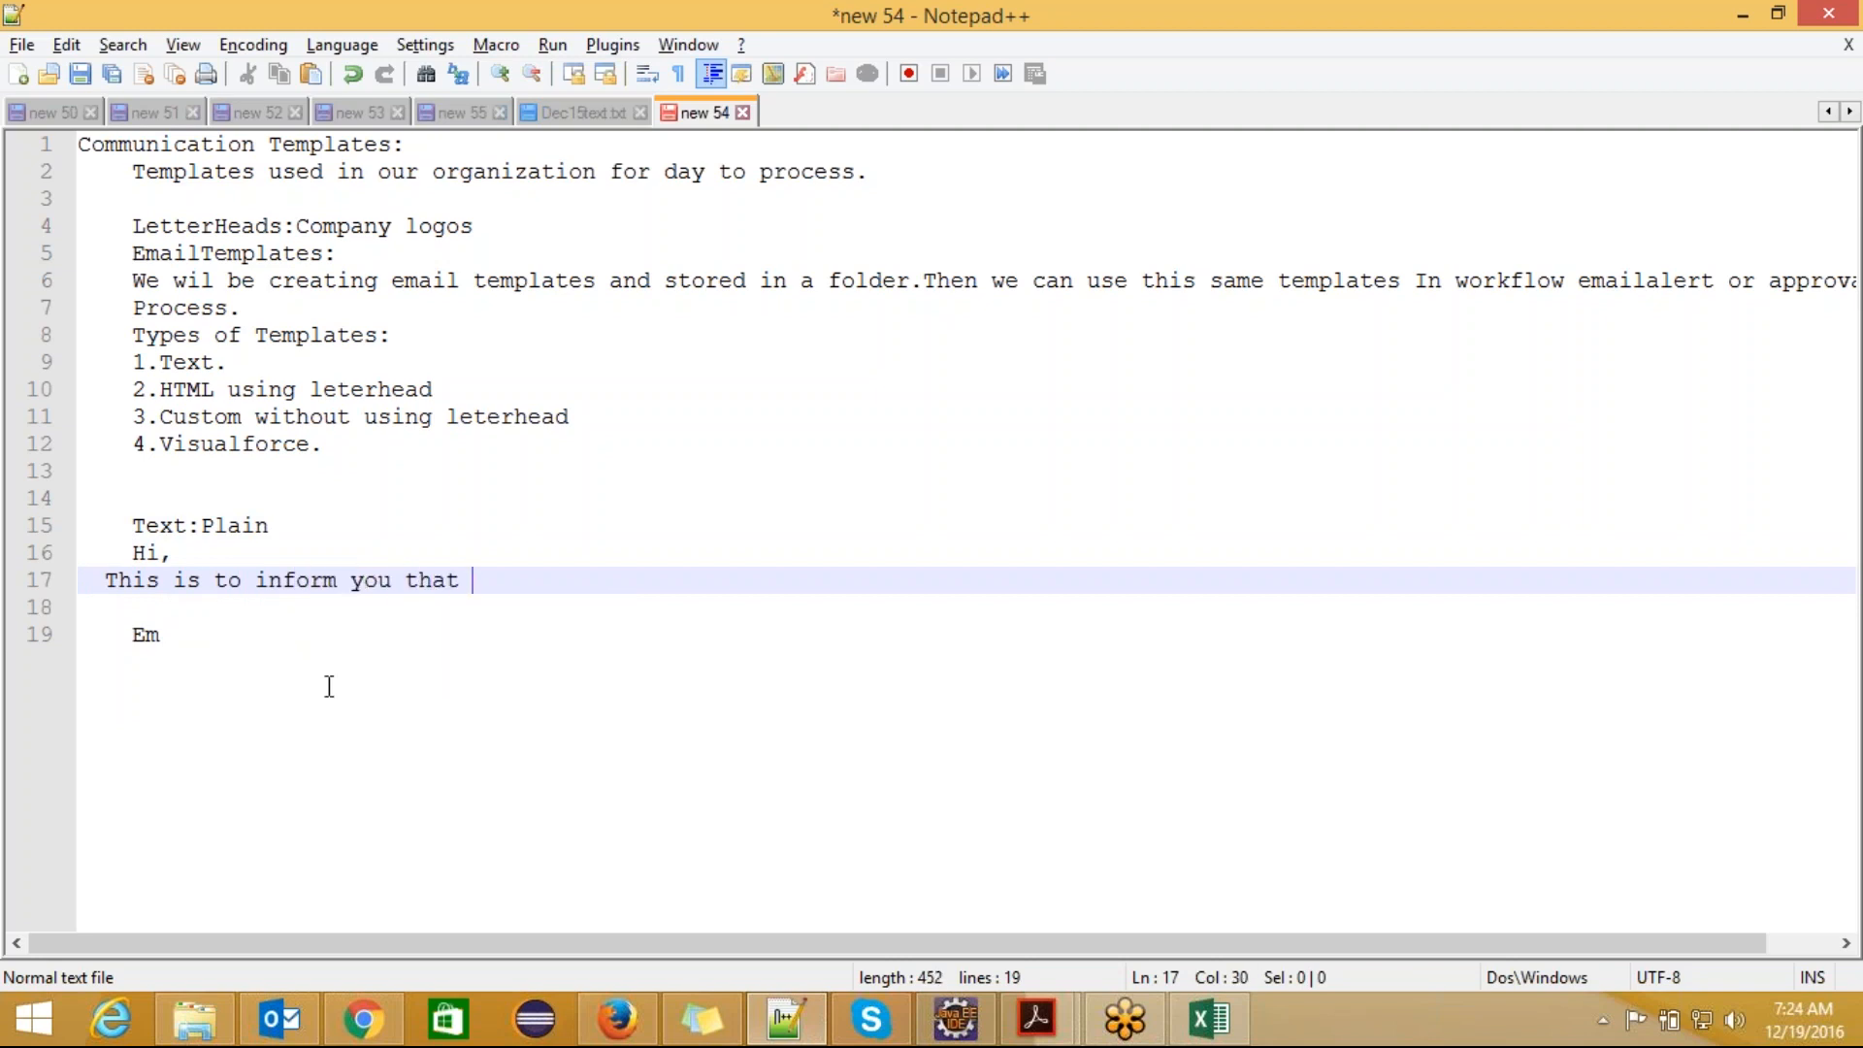
Step: Switch to Chrome and continue the new email template with the Text type to reach its information form
click(363, 1019)
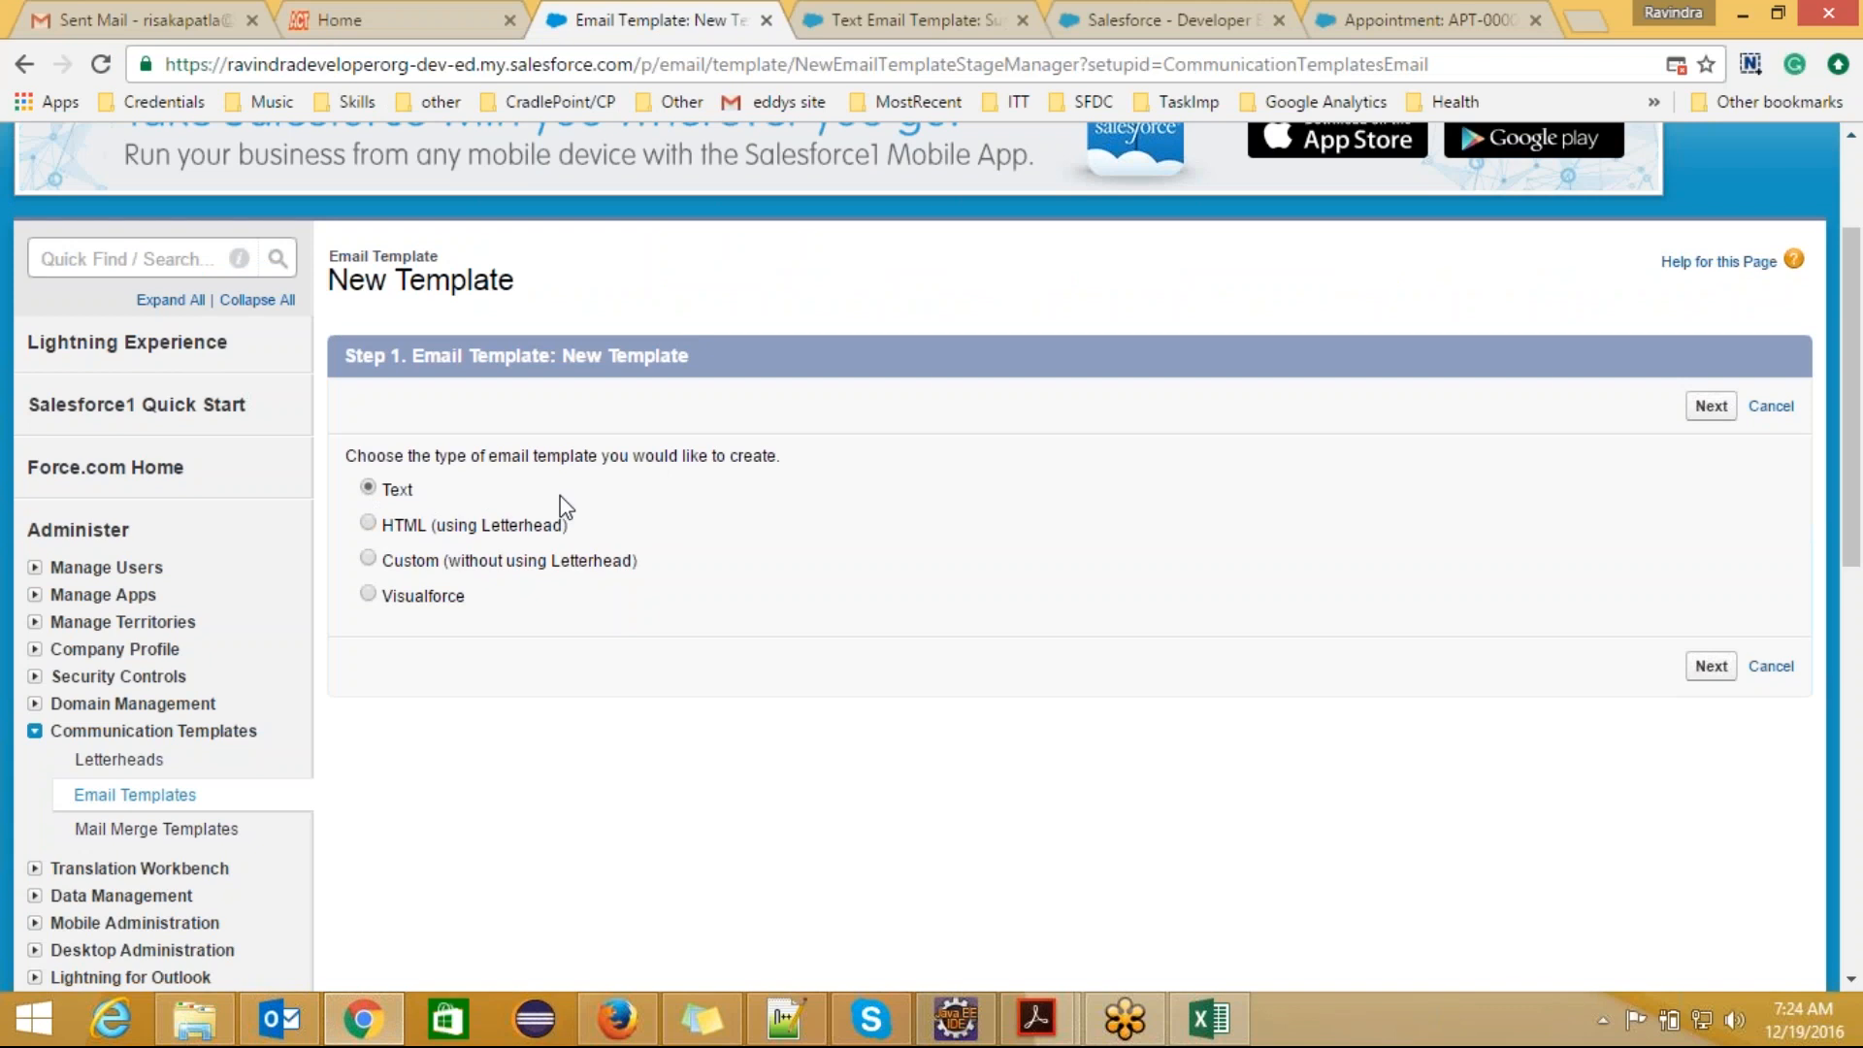
click(1712, 407)
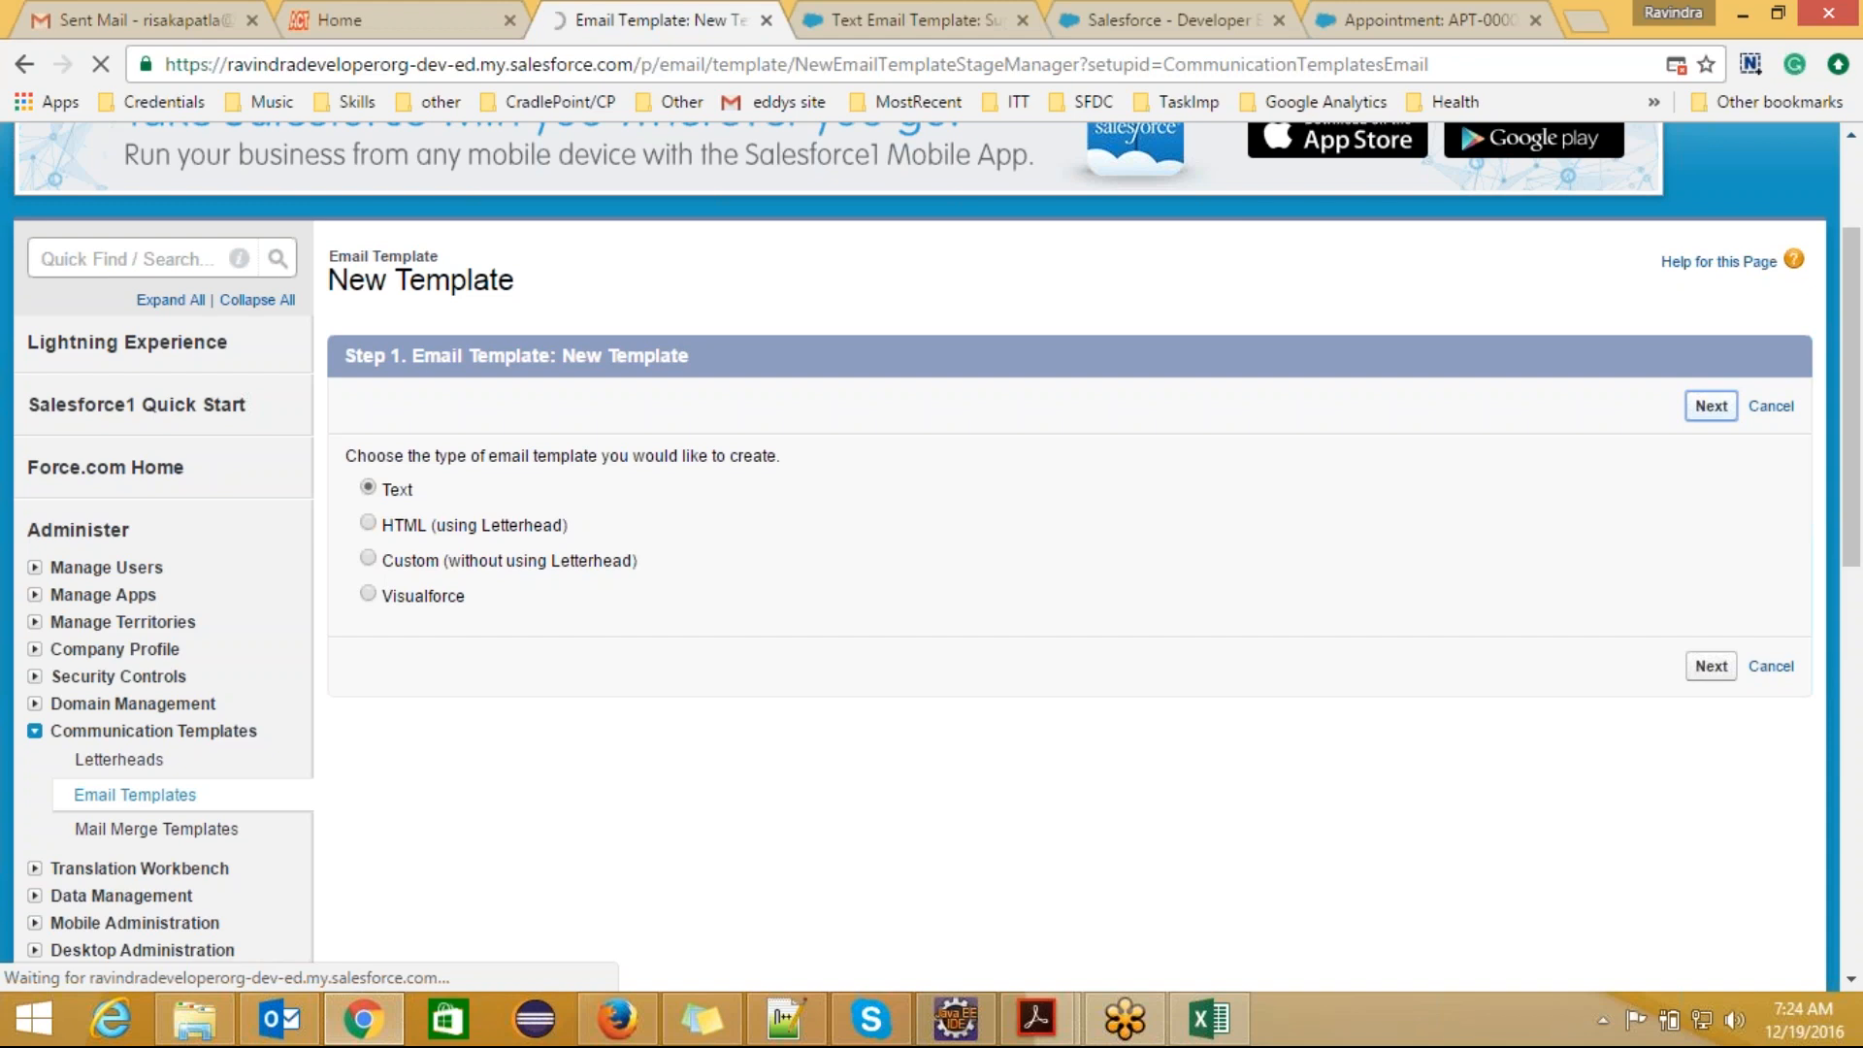
click(1830, 39)
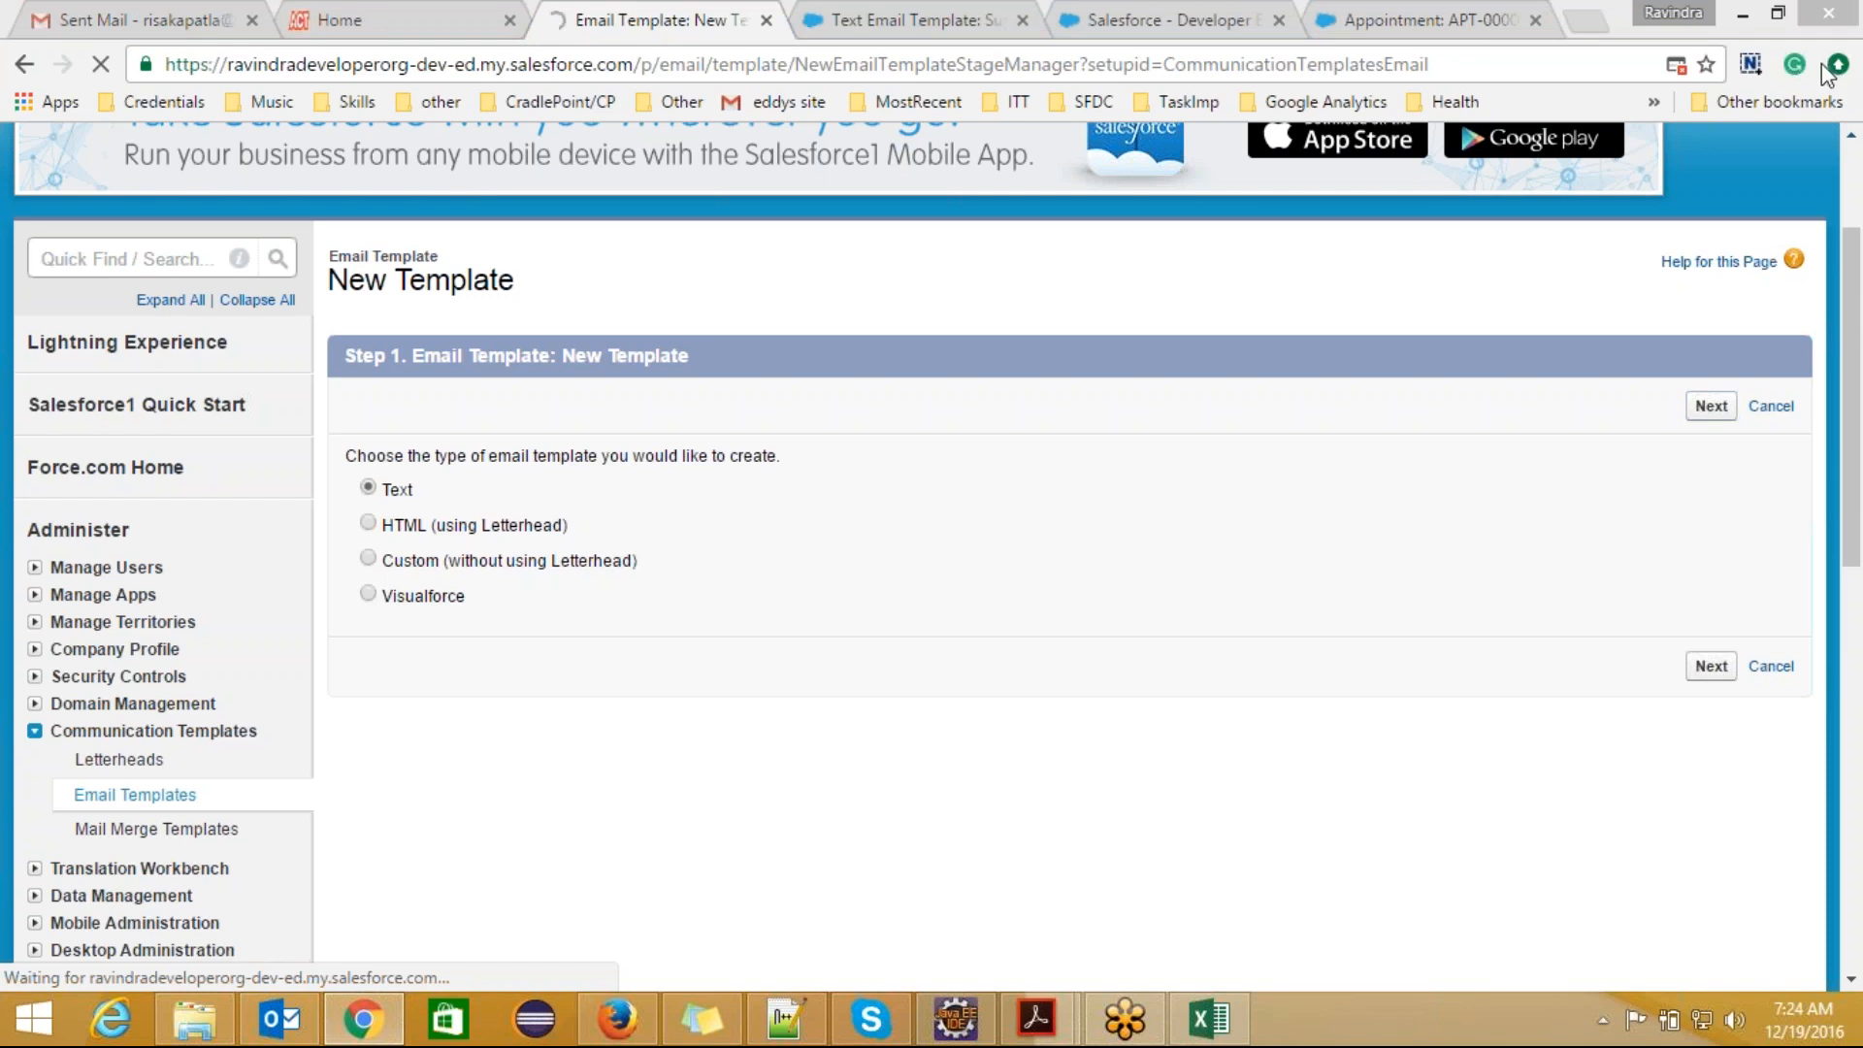
click(1426, 520)
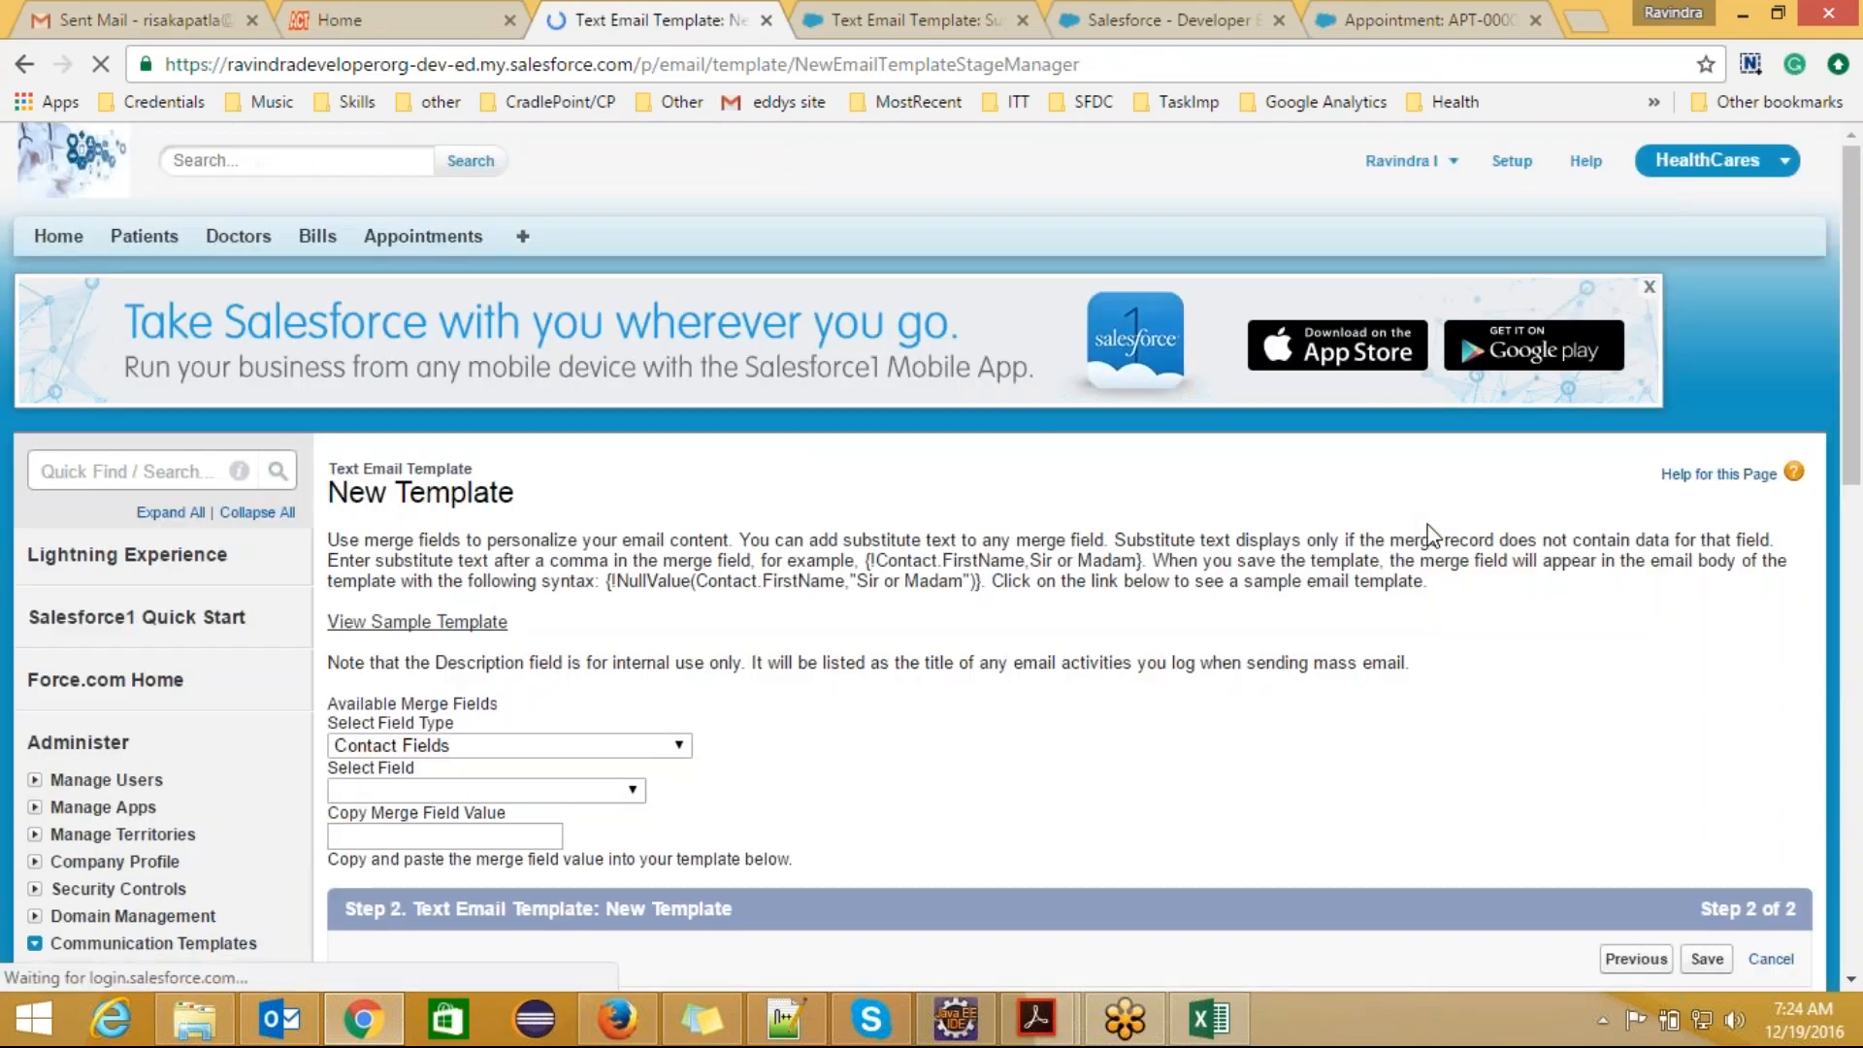
drag(1858, 472, 1860, 642)
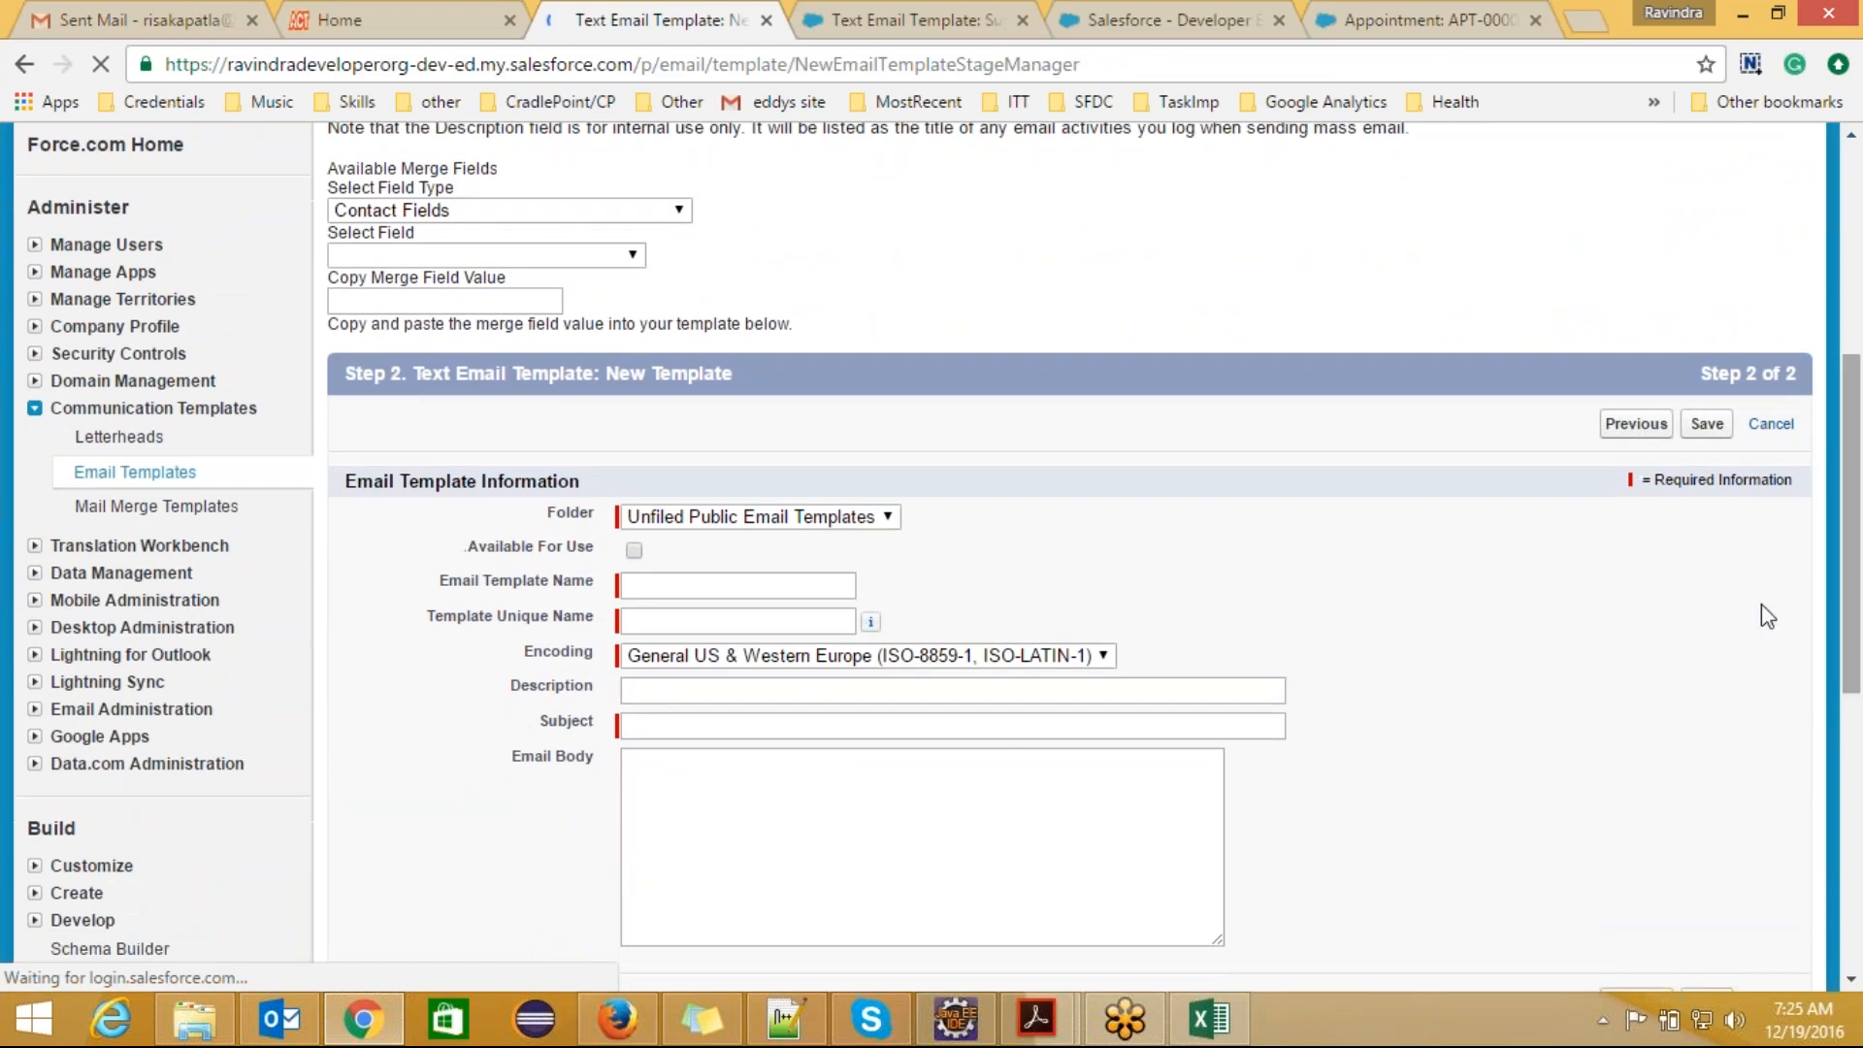
Step: Keep the template in the Unfiled Public Email Templates folder and mark it as available for use
click(888, 520)
click(897, 524)
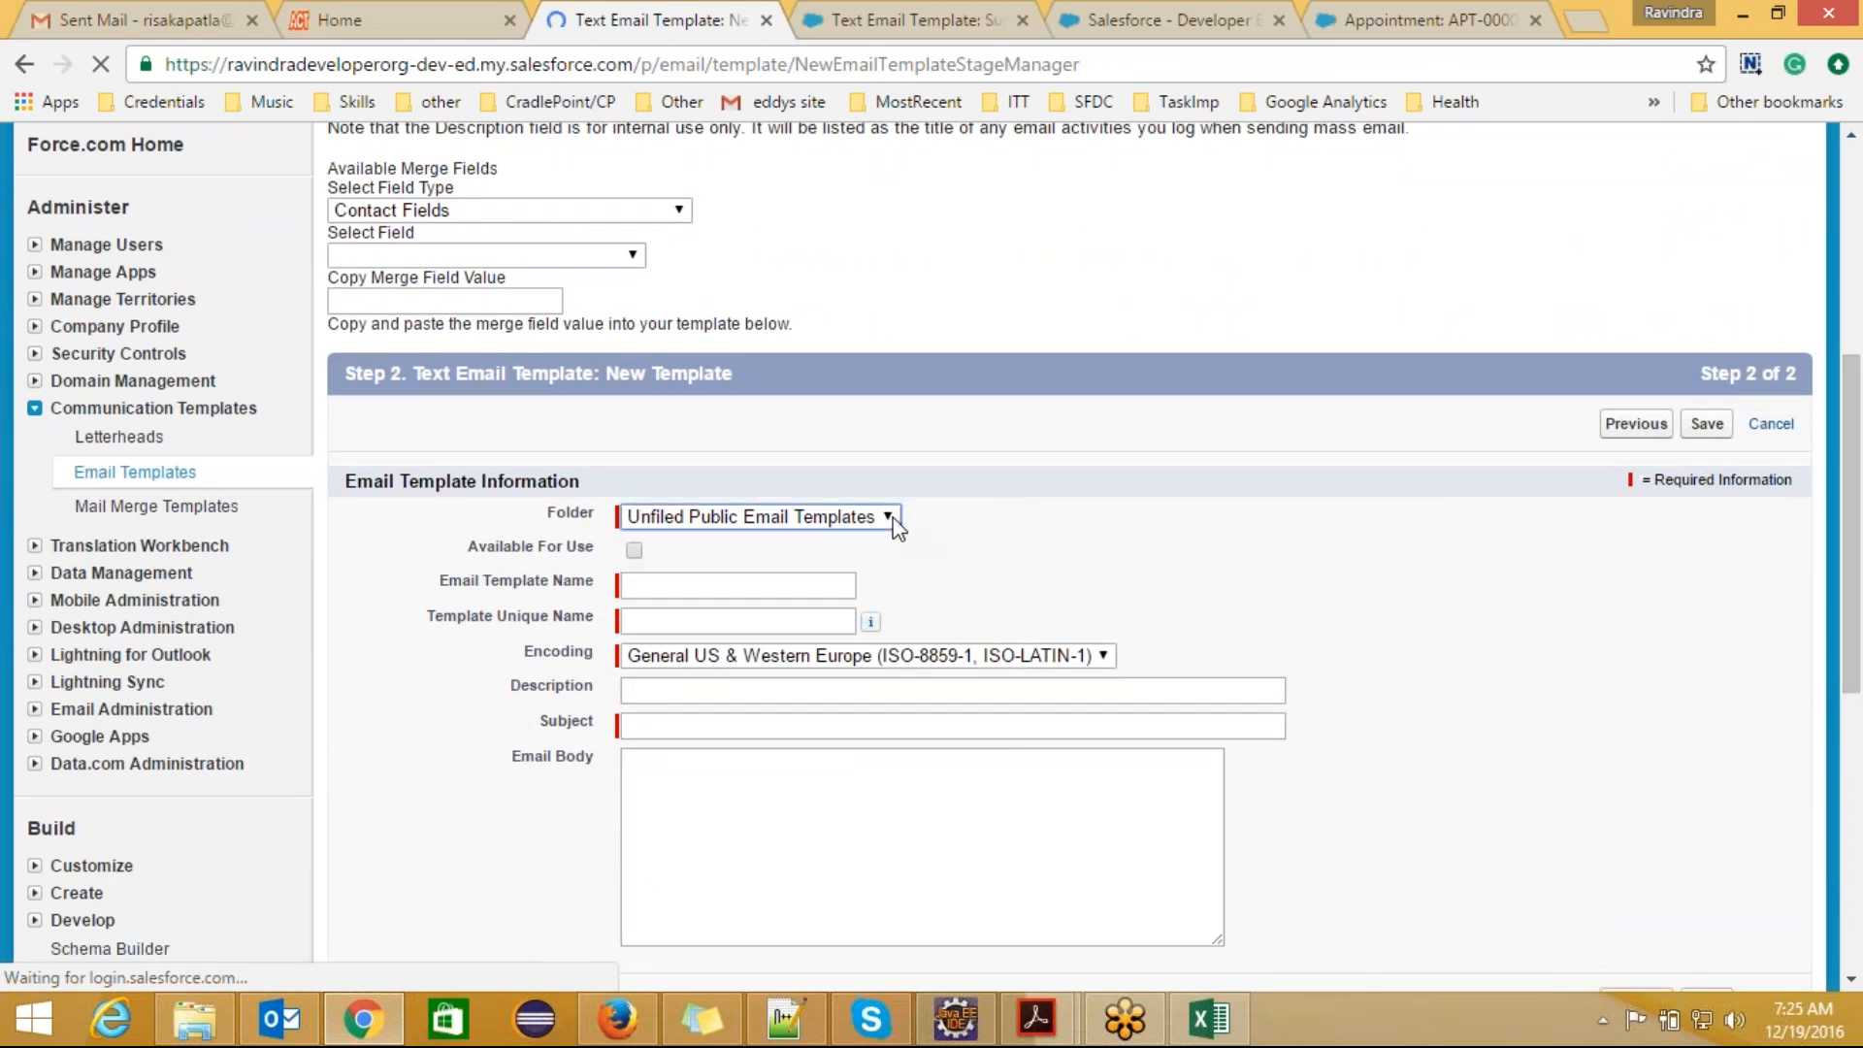
click(634, 552)
click(641, 588)
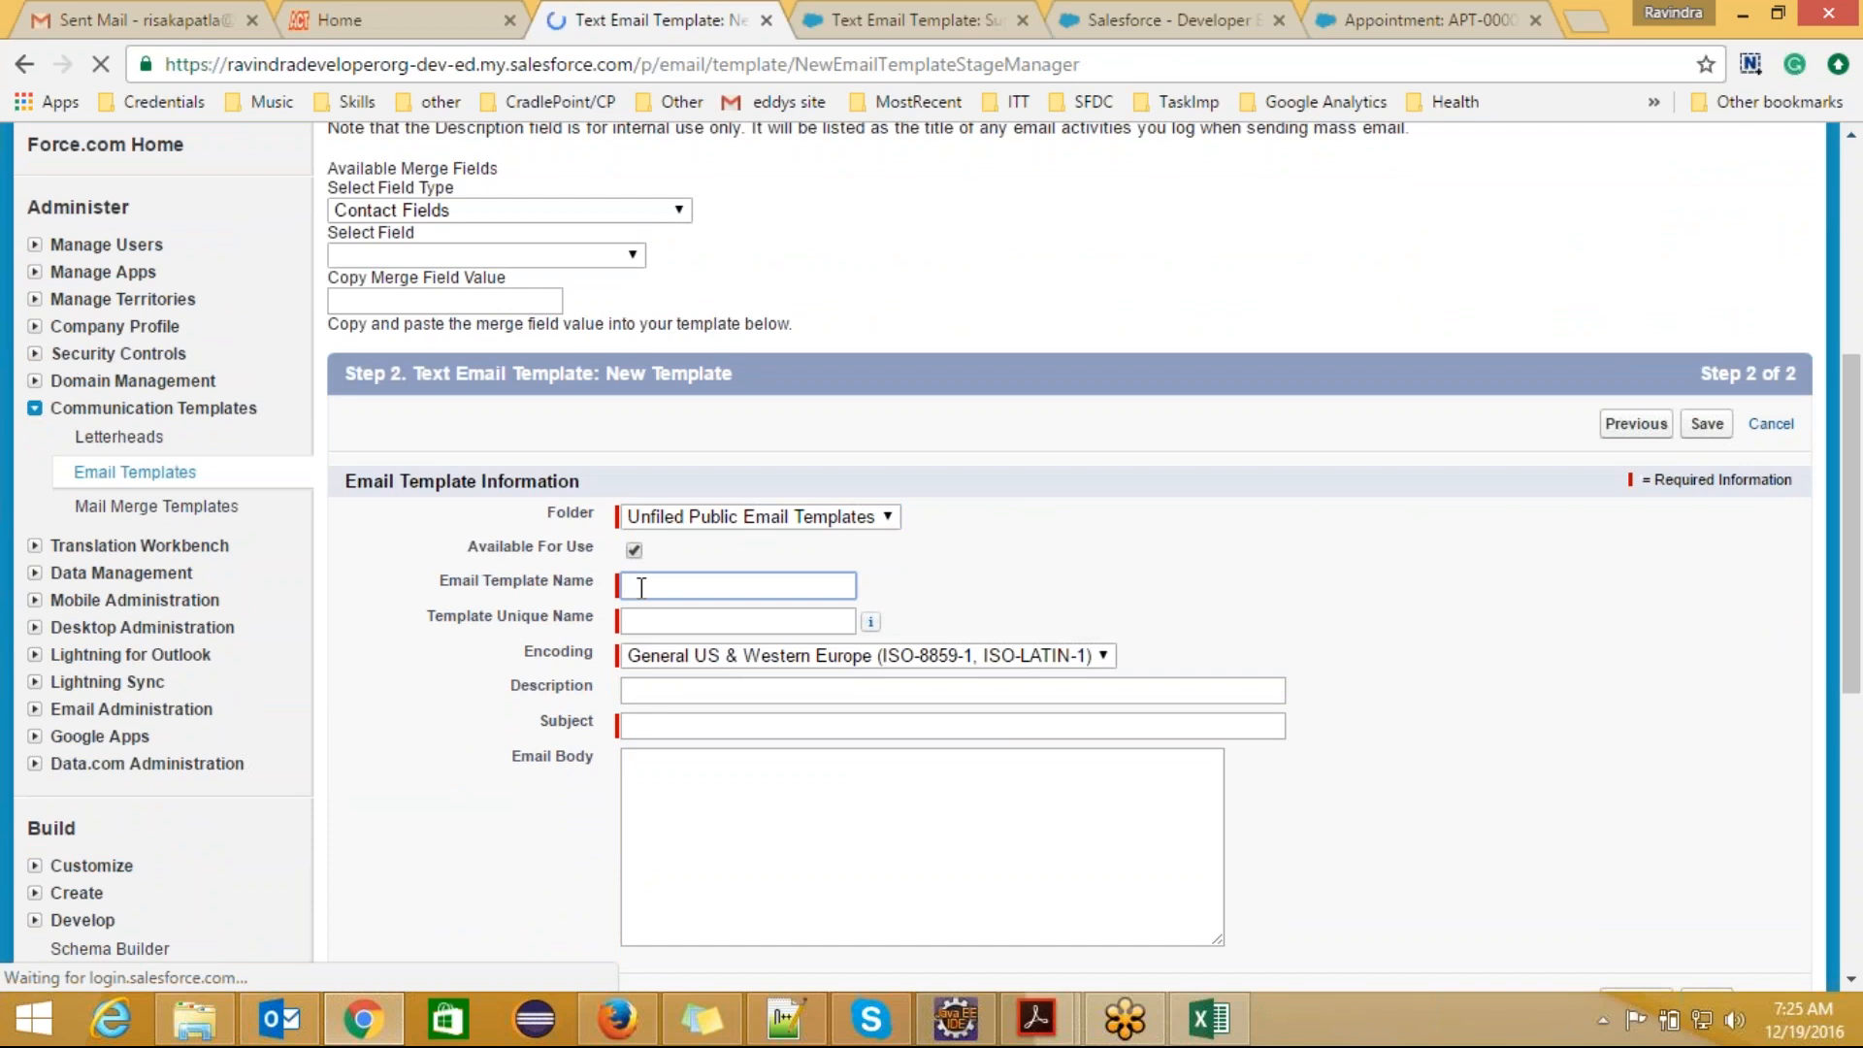
text(Oppo)
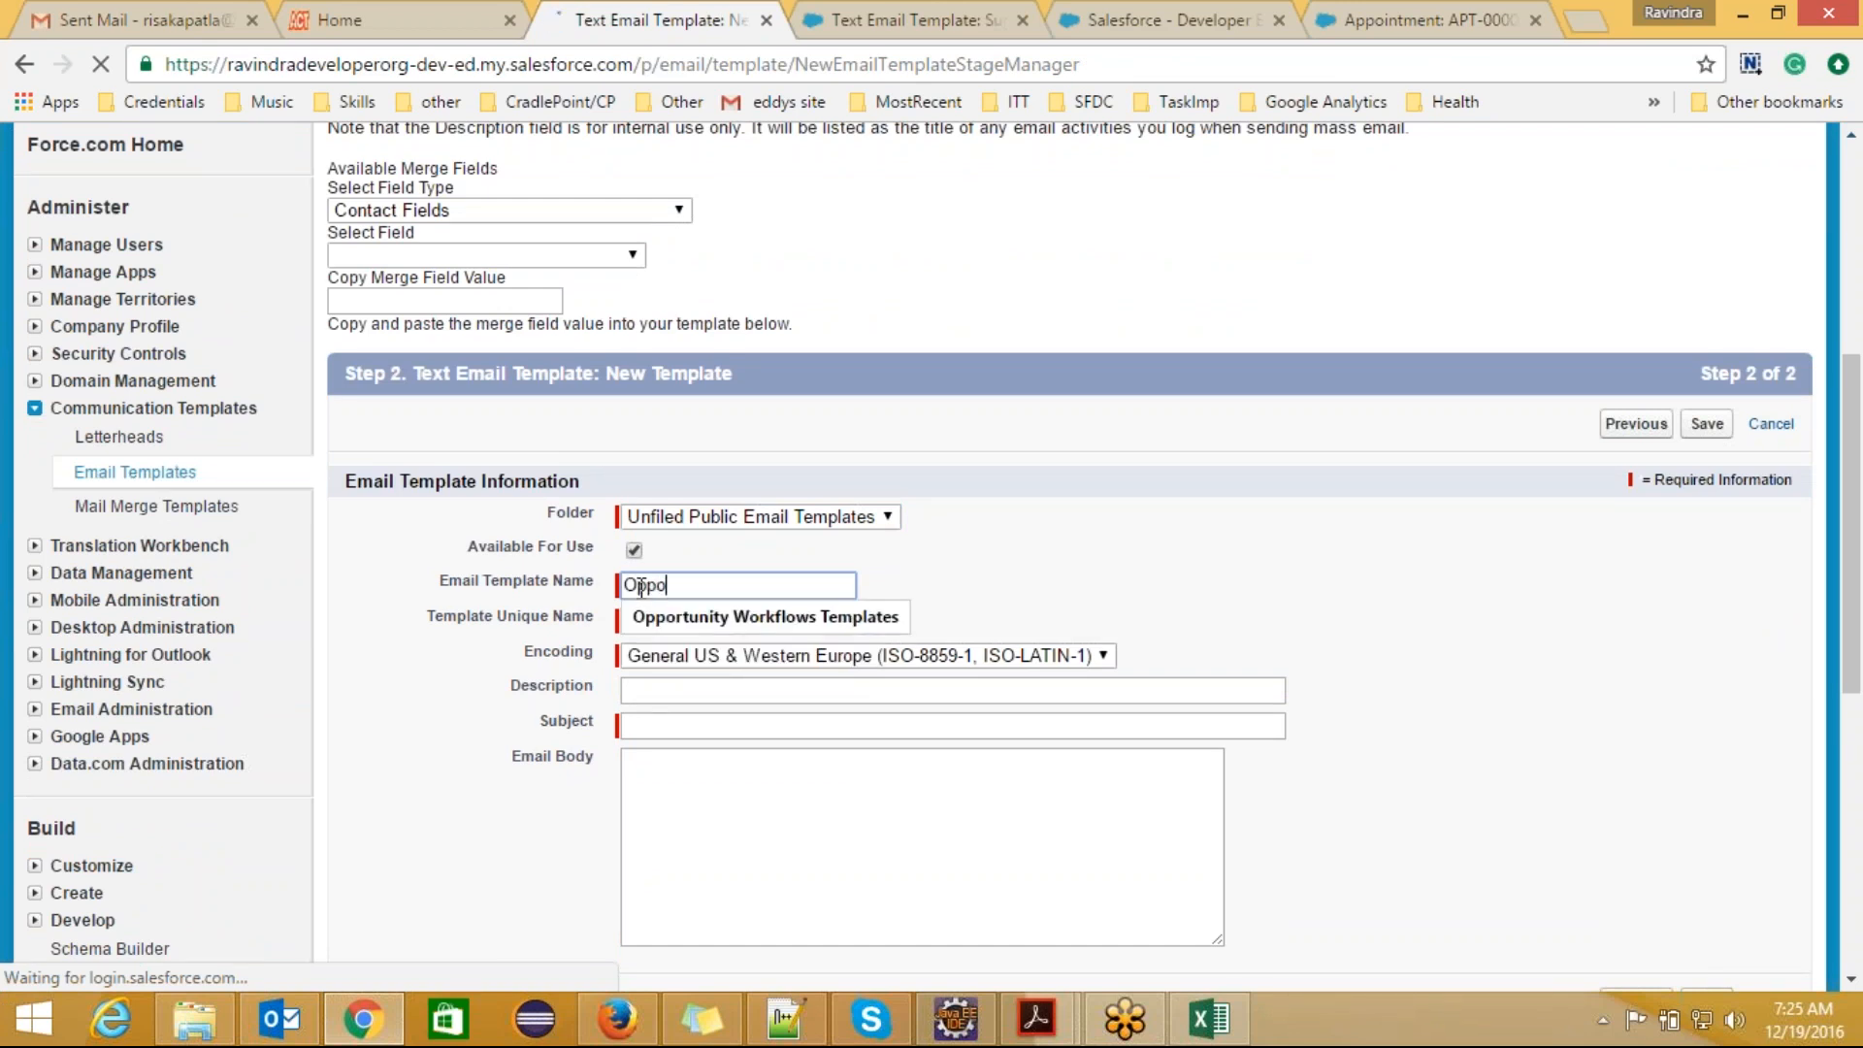
text(rtunit)
key(BackSpace)
key(BackSpace)
key(BackSpace)
key(BackSpace)
key(BackSpace)
key(BackSpace)
key(BackSpace)
key(BackSpace)
key(BackSpace)
key(BackSpace)
Step: Name the email template PatientAppointmentTemplate and let the template unique name fill in with the same value
text(Patient )
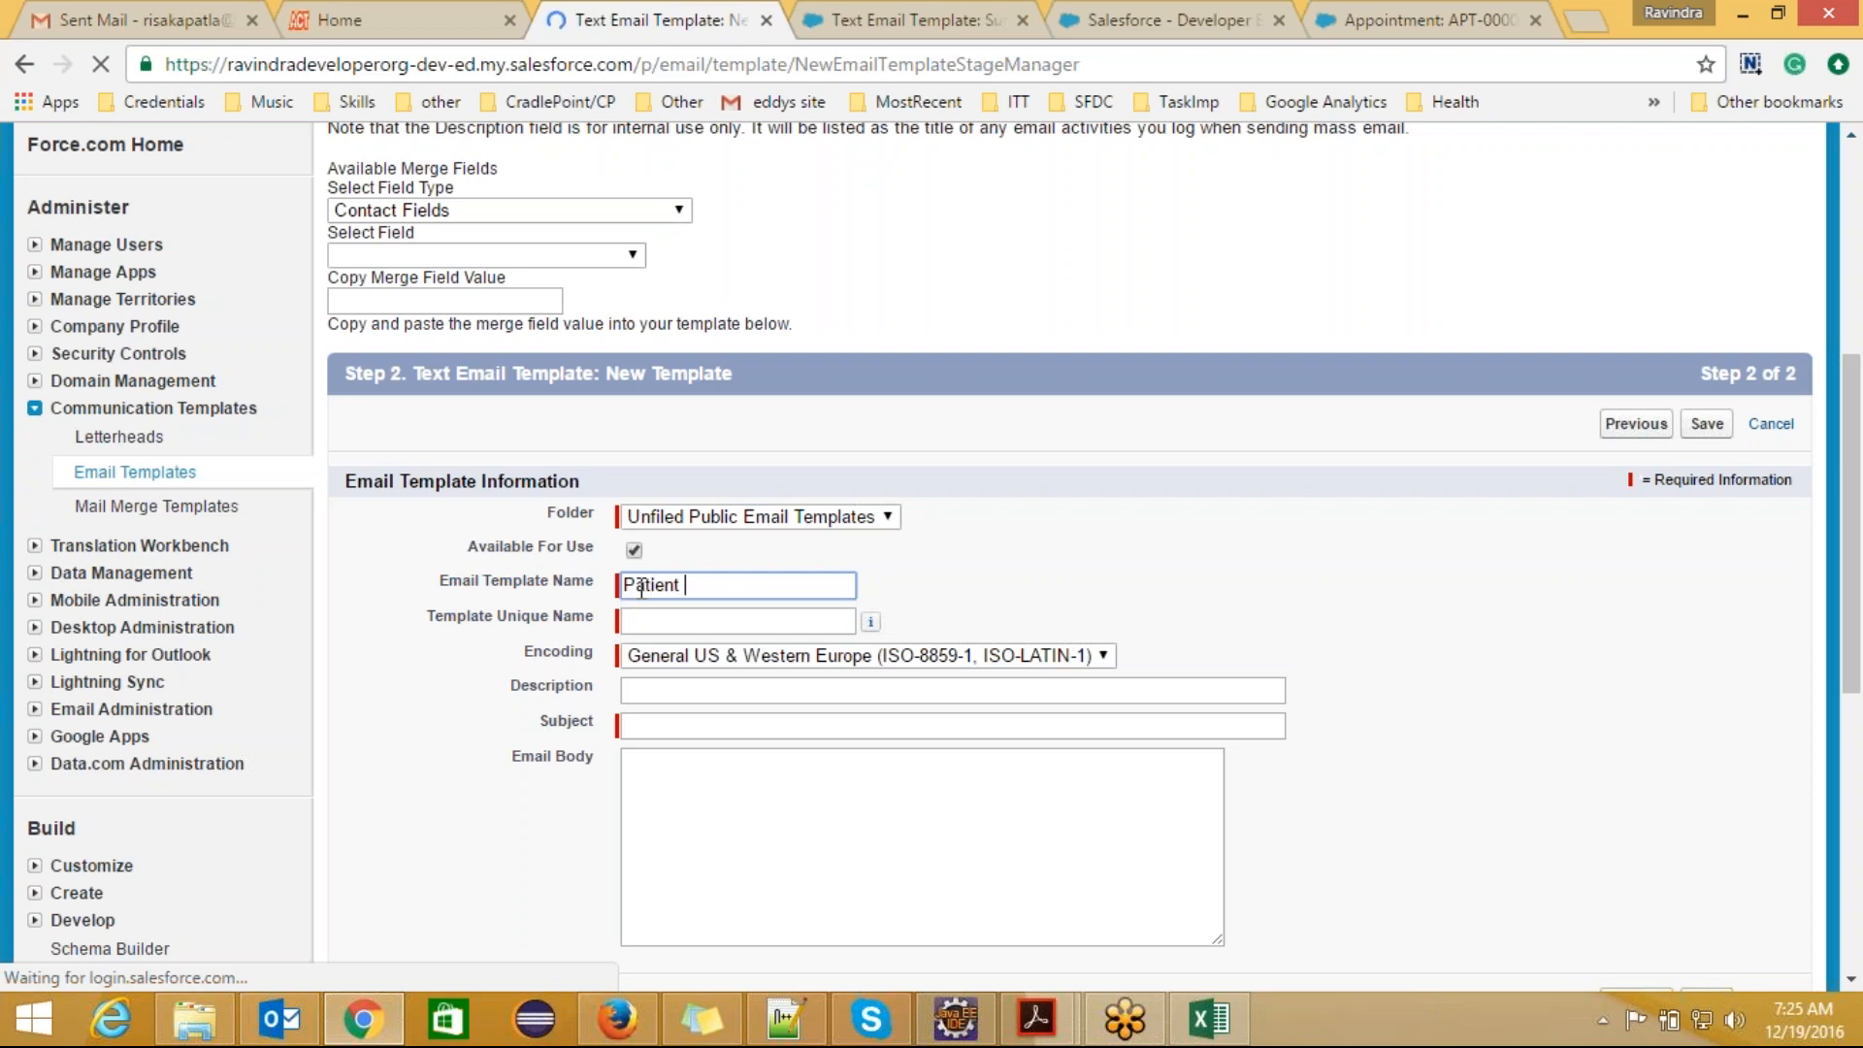
text(T)
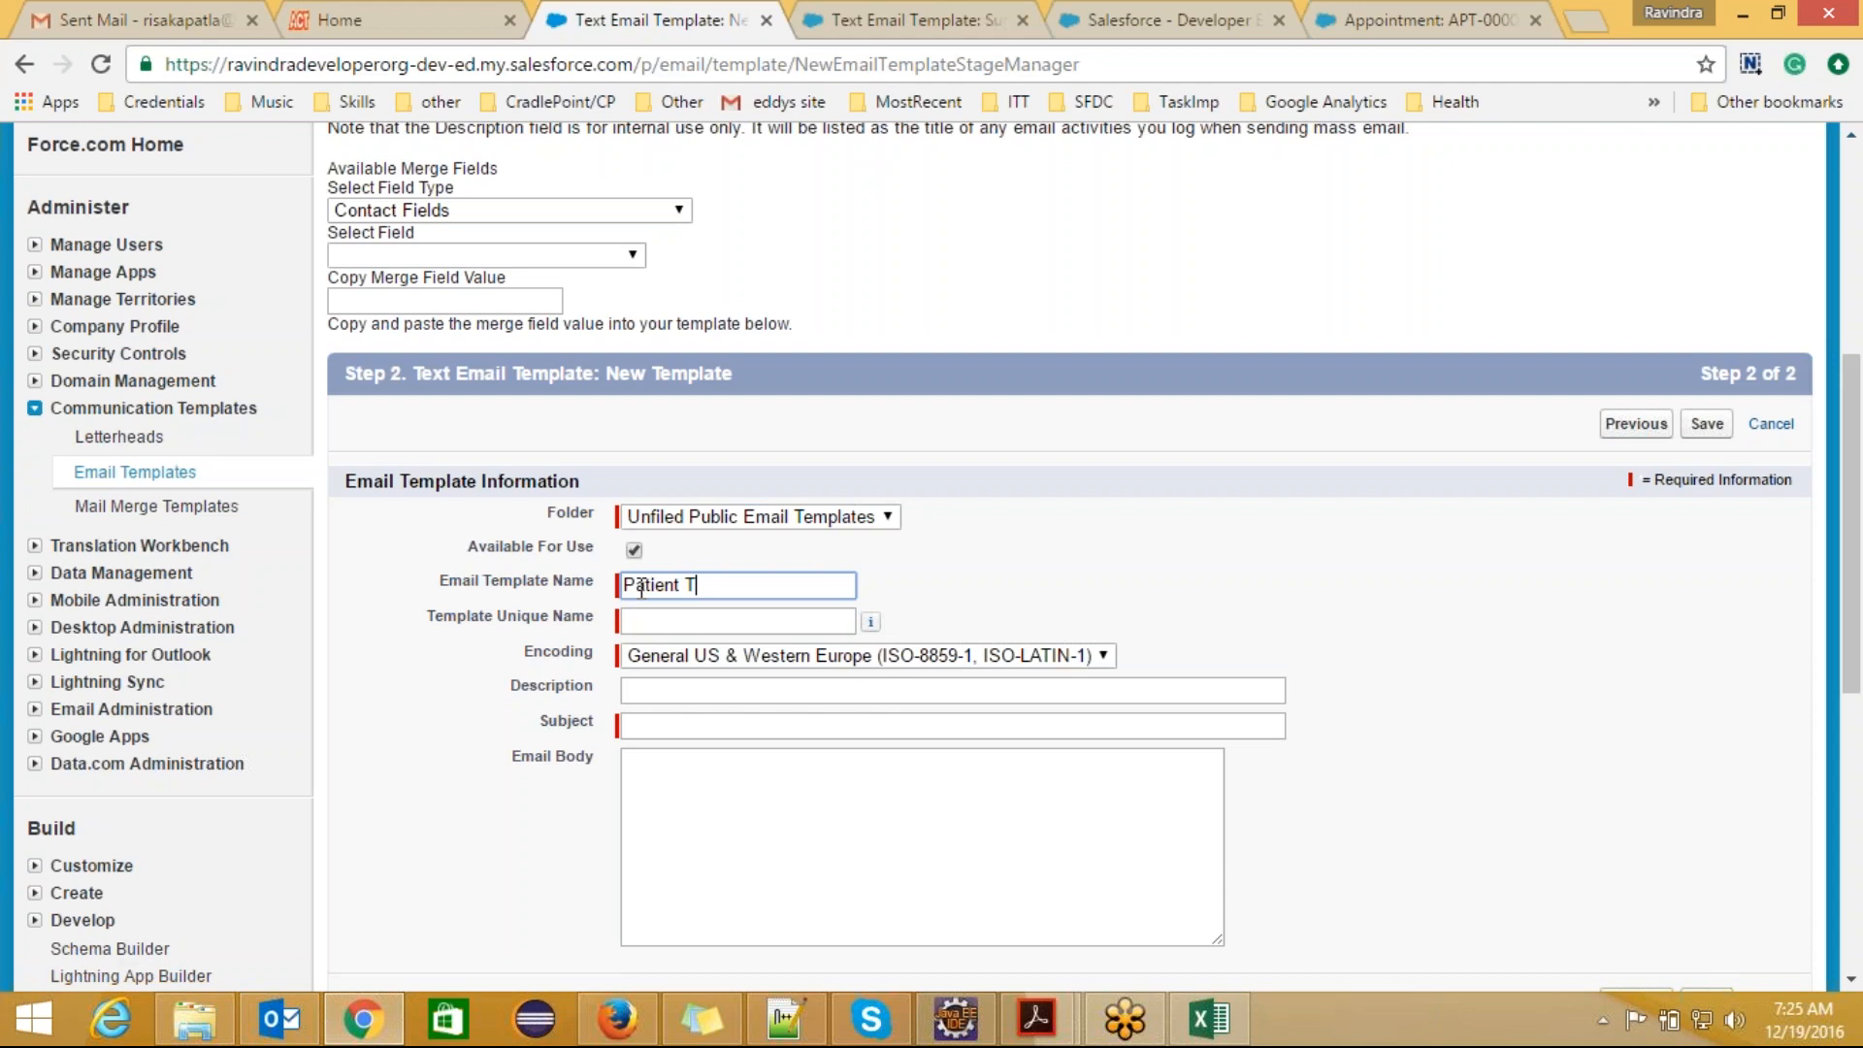
key(BackSpace)
text(Appointment)
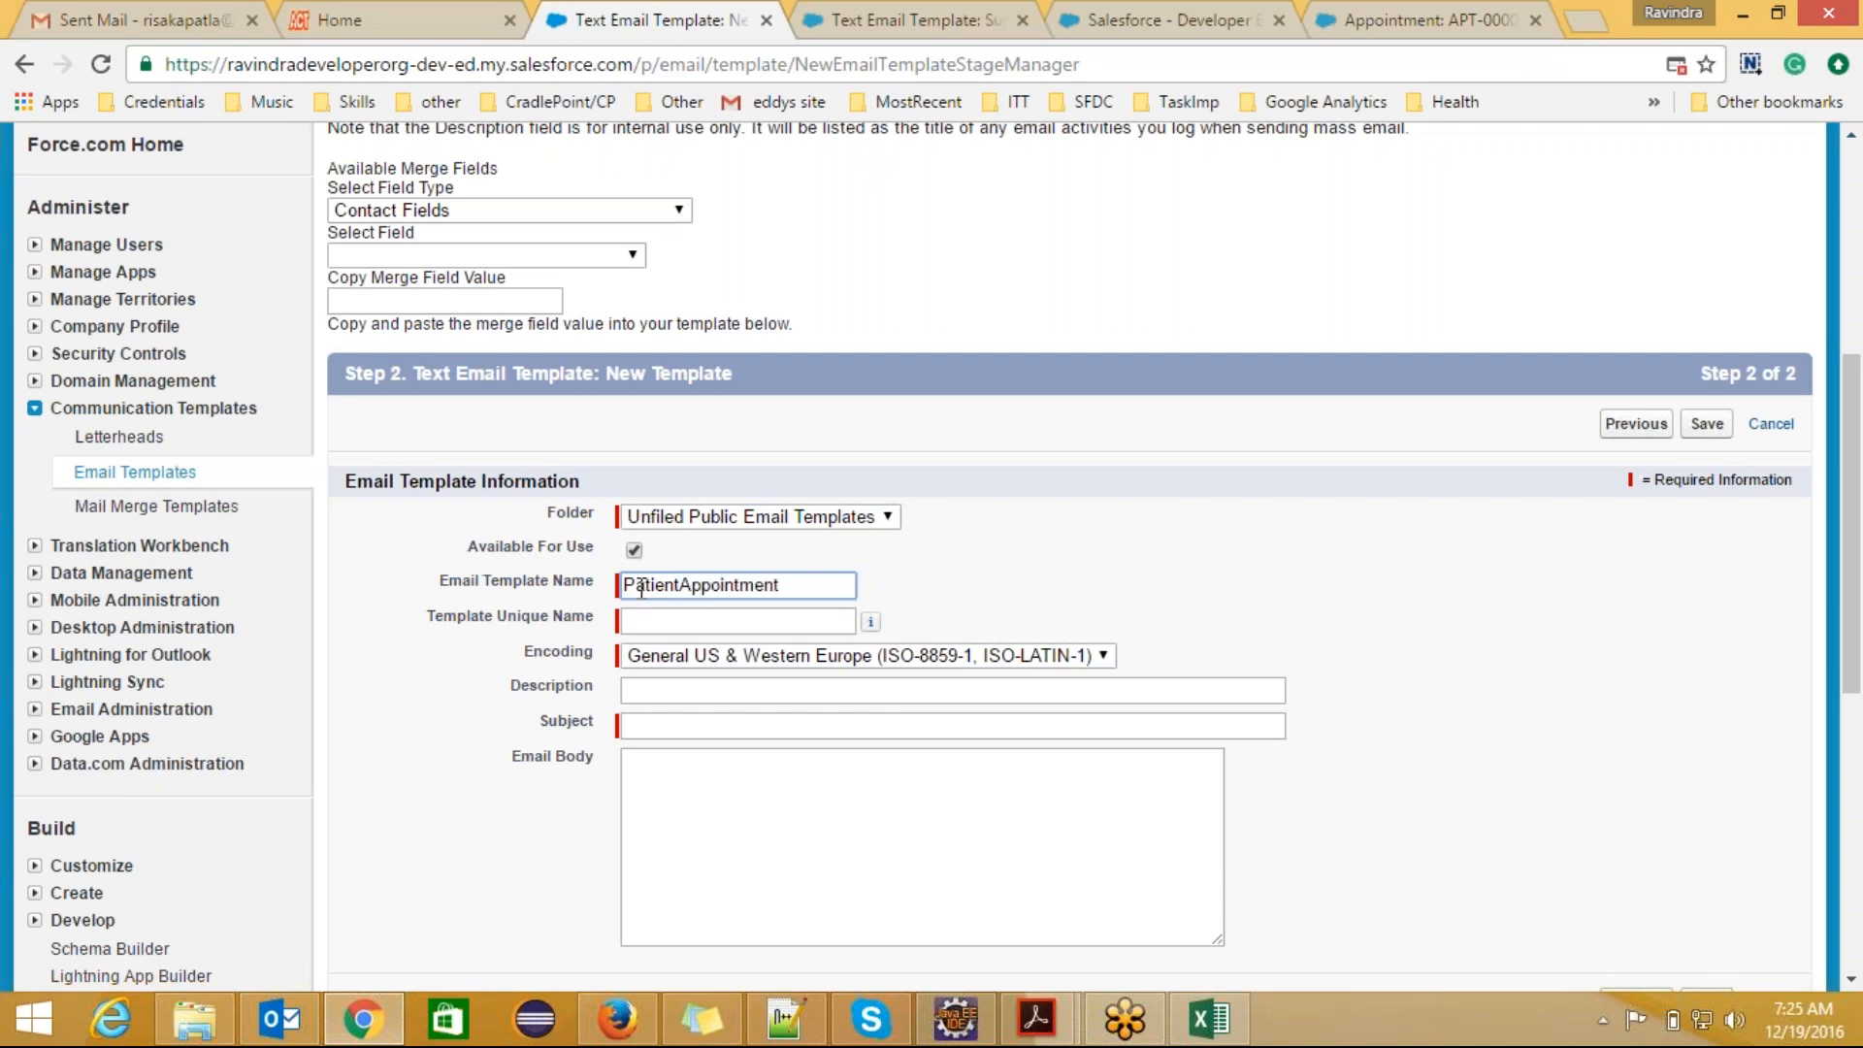
text(Template)
click(643, 620)
Step: Begin the template's description with "Used in Email alert"
click(729, 692)
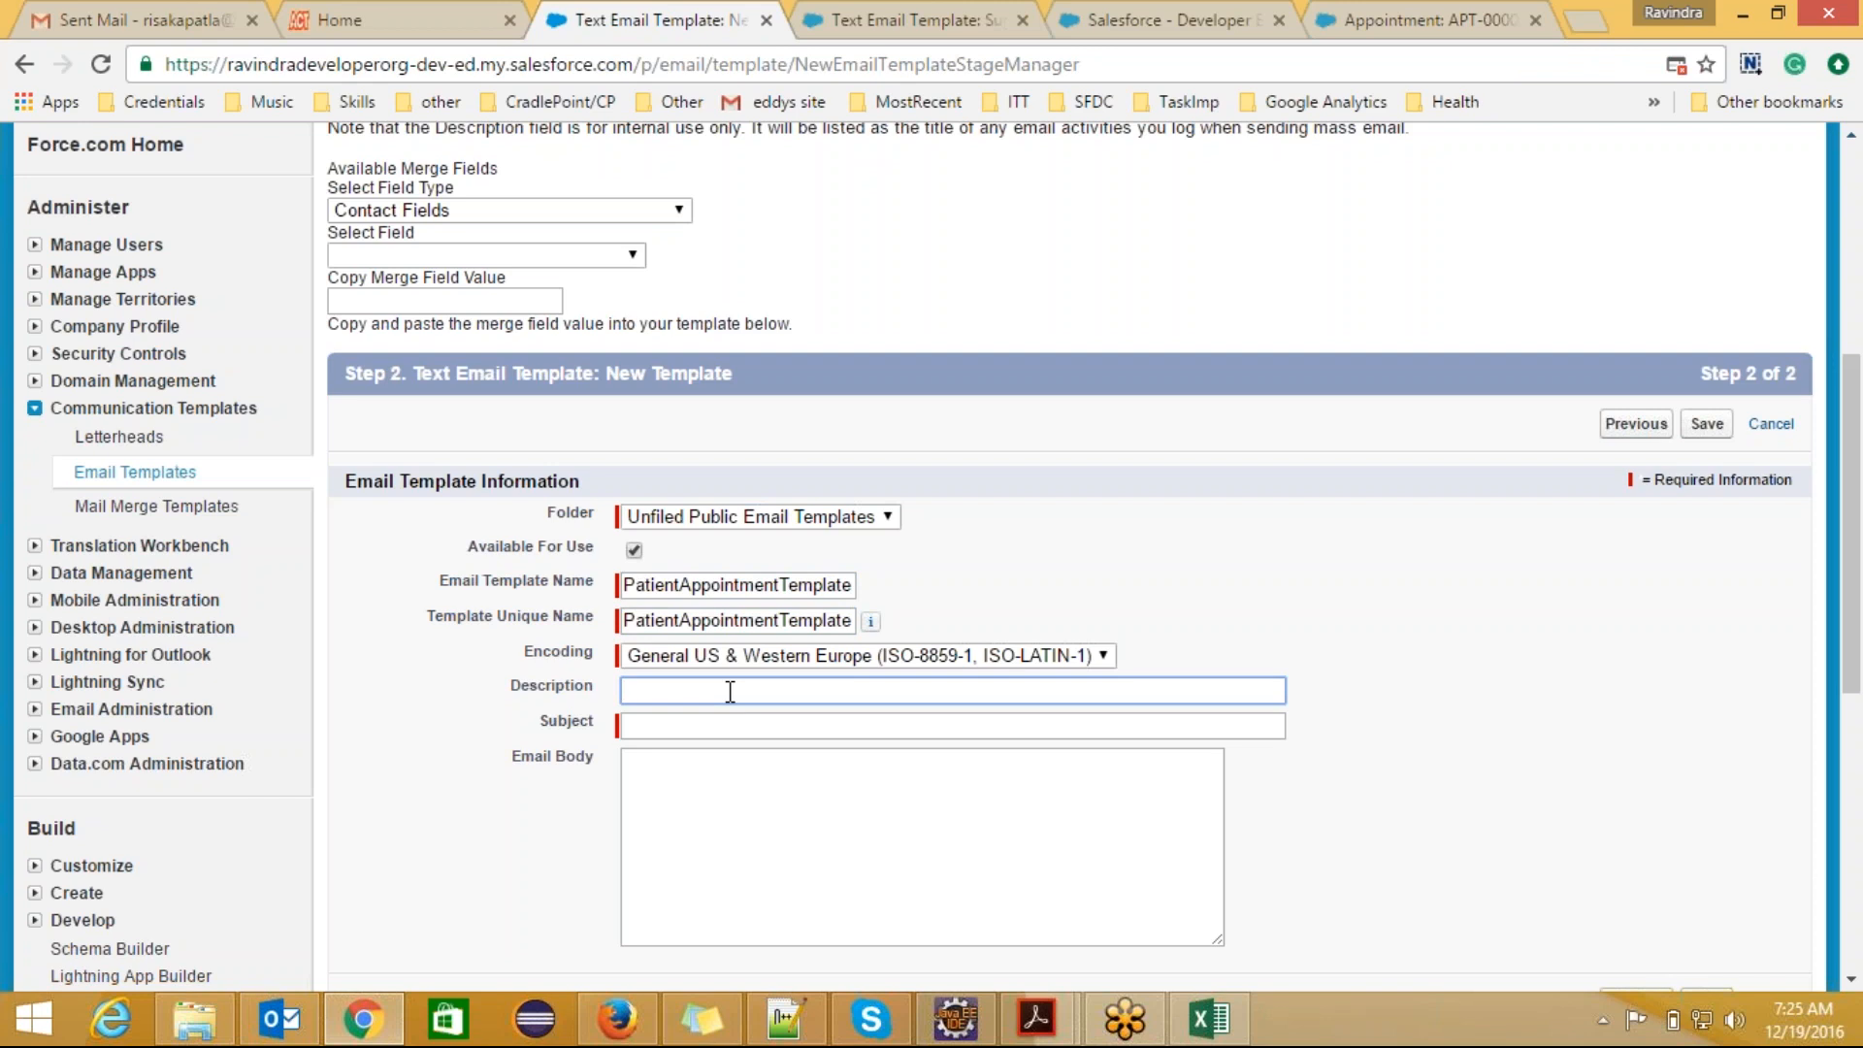
text(Used)
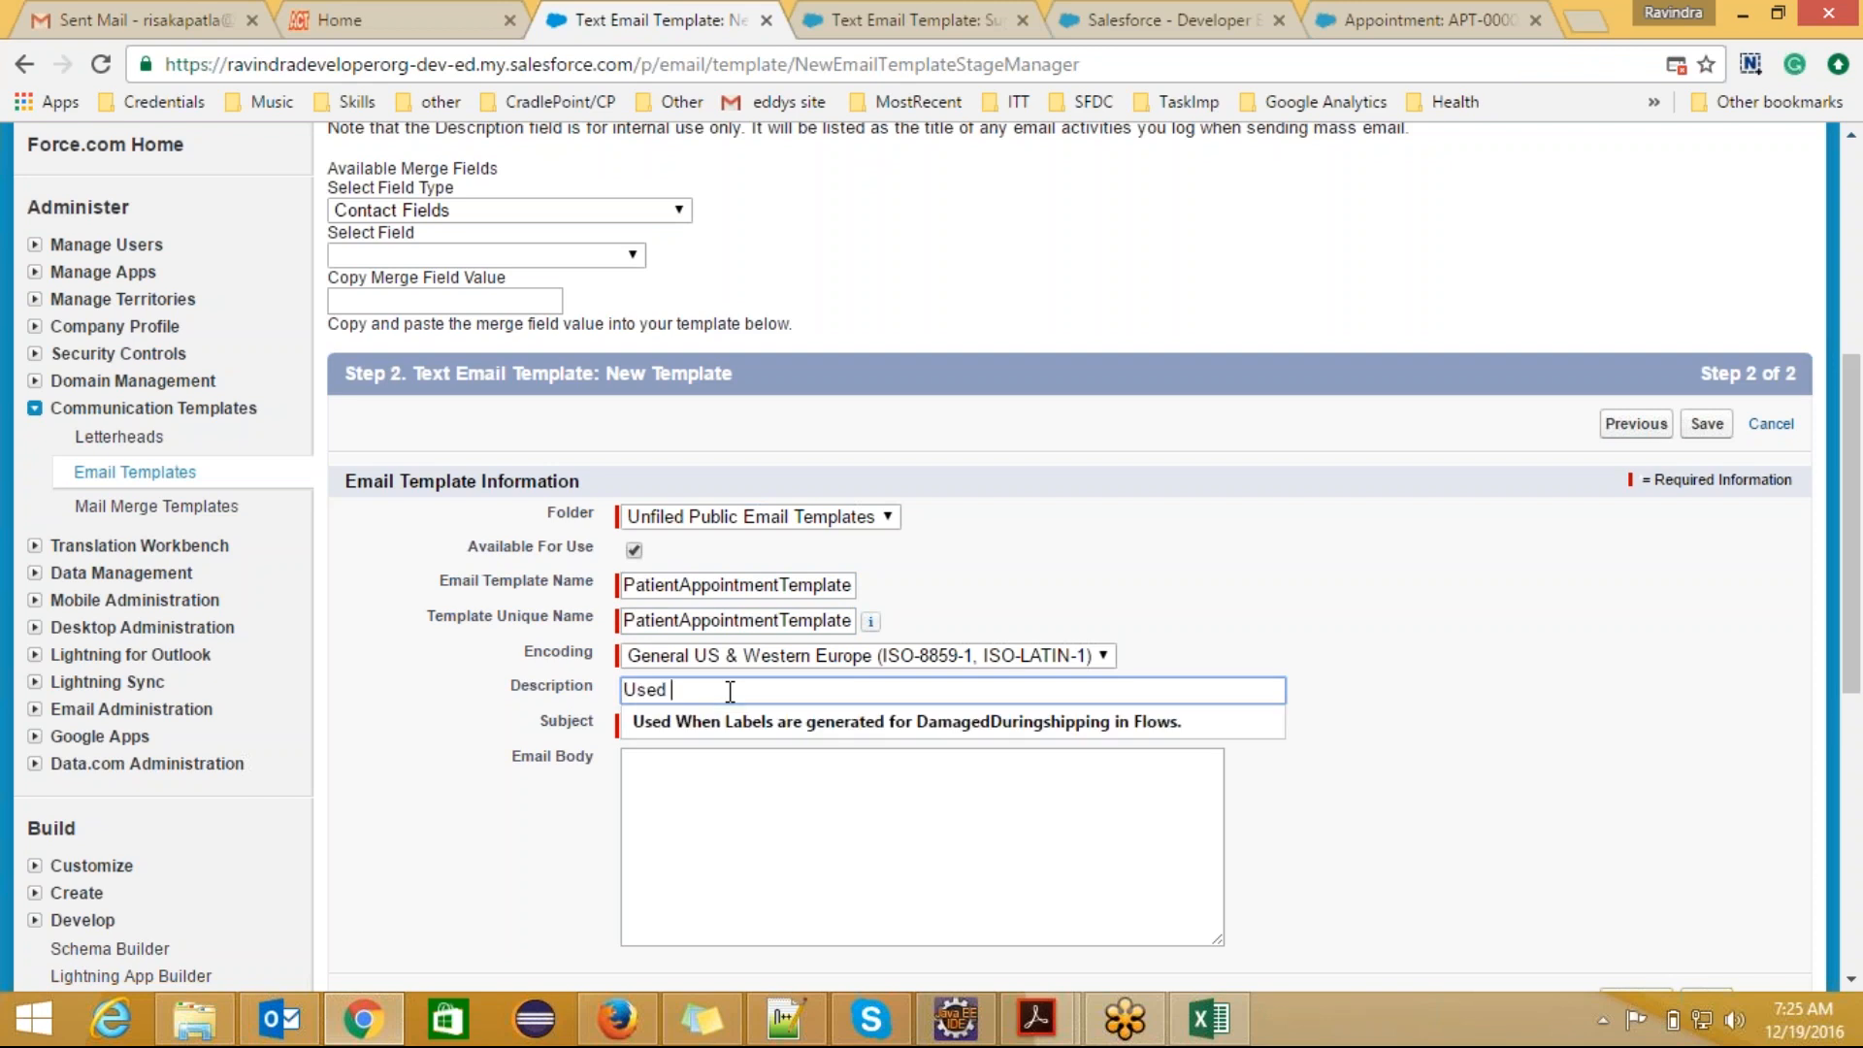
text( in al)
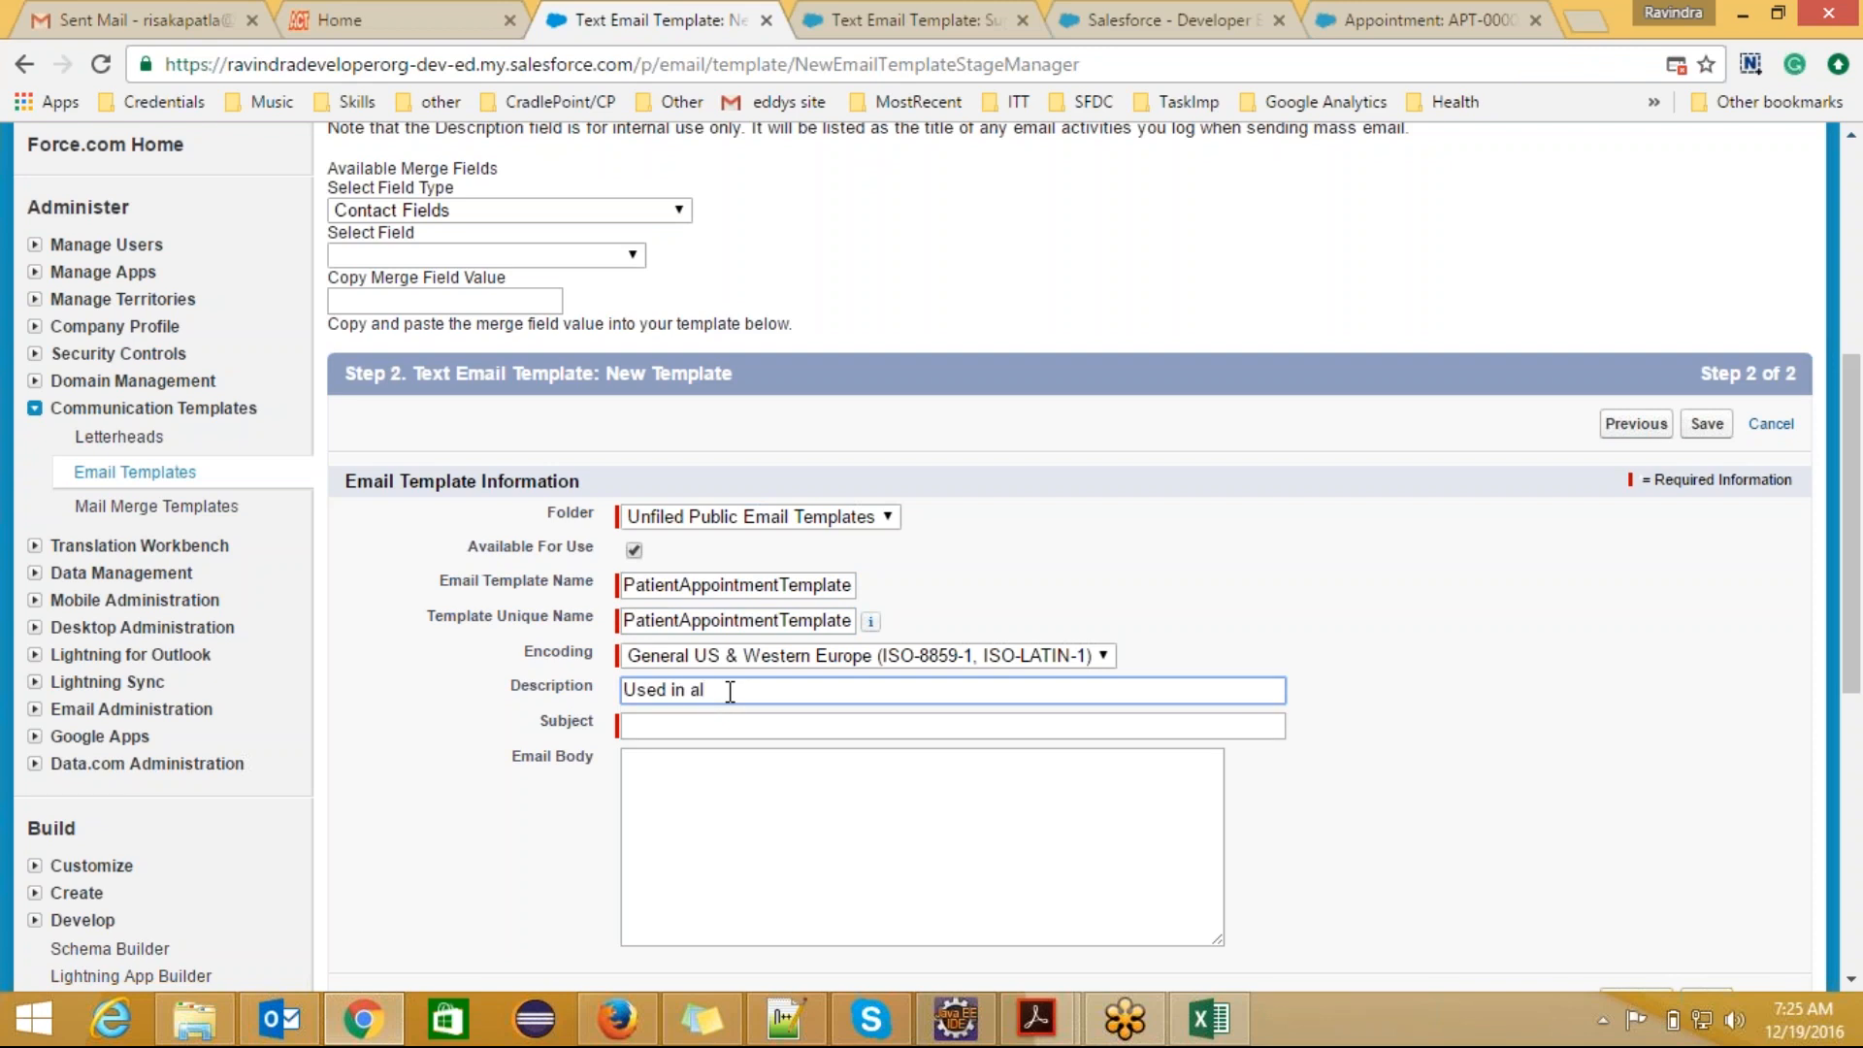
key(BackSpace)
key(BackSpace)
text(Email alert to patient when appoint)
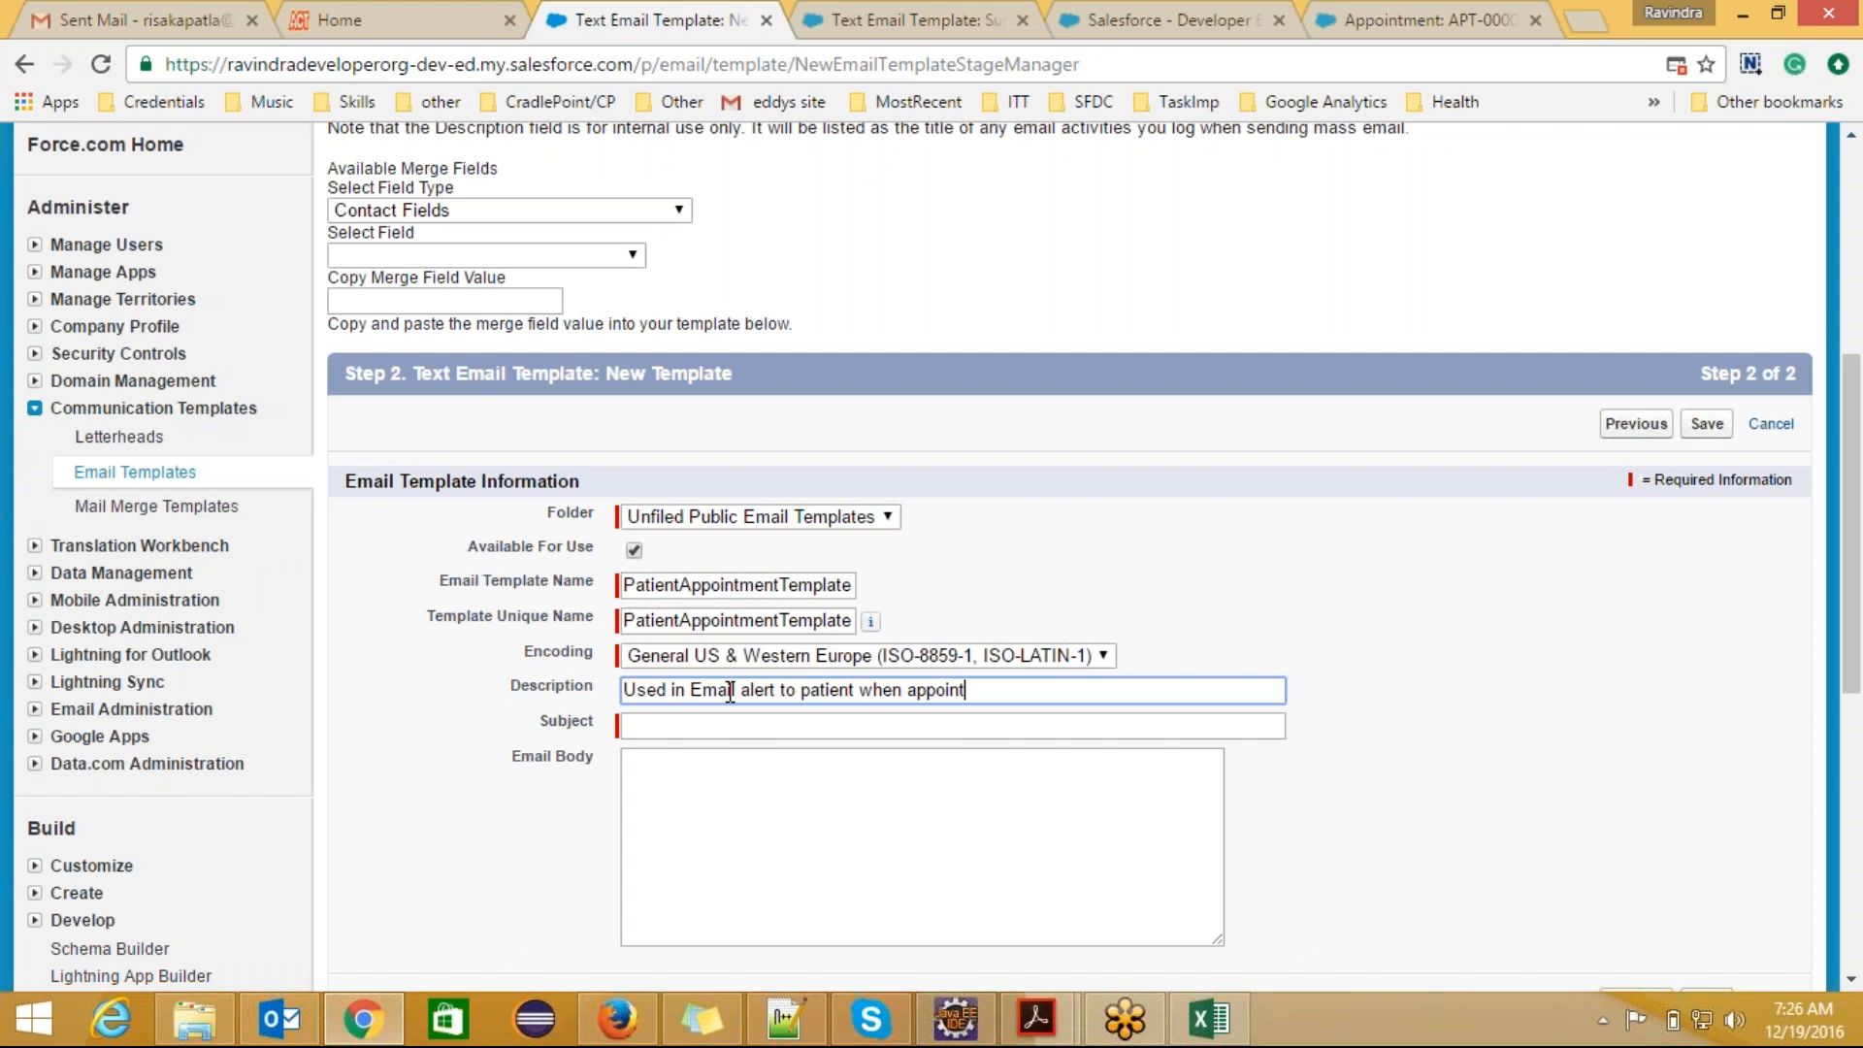
text(ment is created)
click(648, 776)
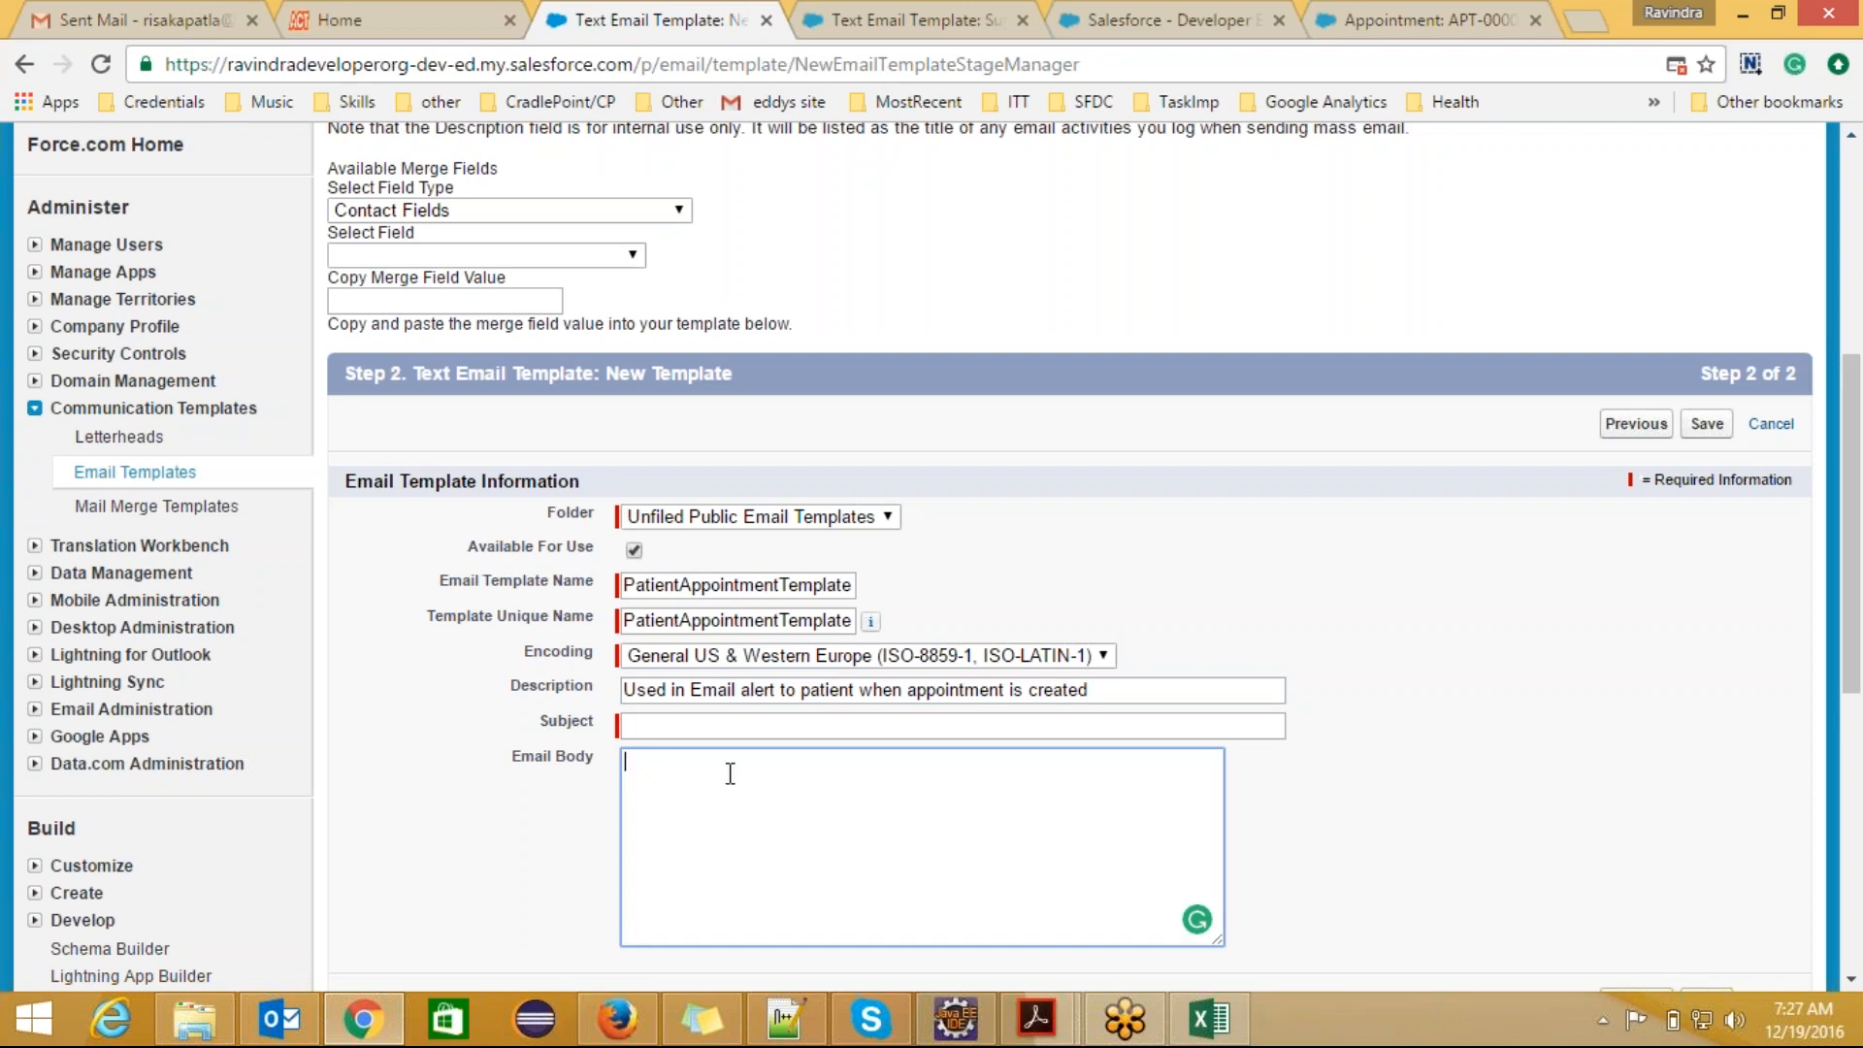
click(695, 724)
text(Apoin)
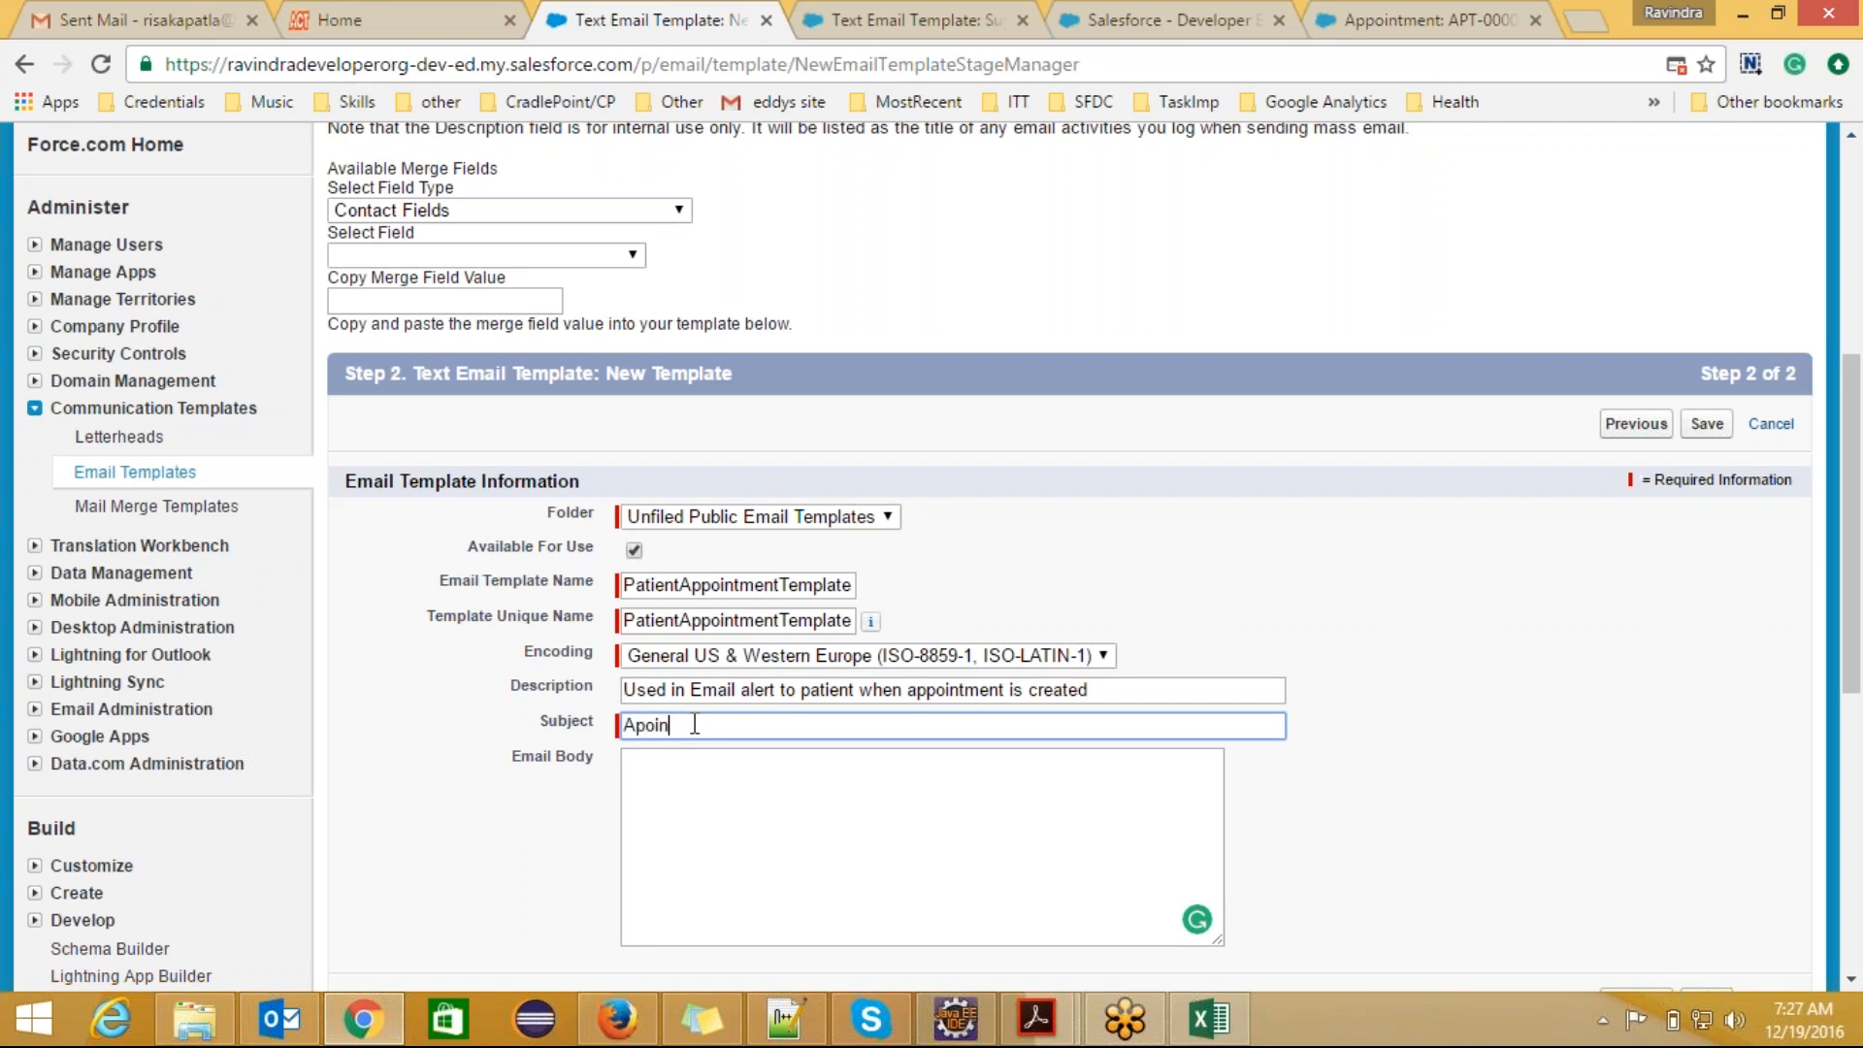
text(t ment)
key(Left)
key(Left)
key(Left)
key(Left)
key(Left)
key(Left)
key(Left)
key(Left)
key(Left)
text(p)
key(Right)
text(o)
text(Is)
key(BackSpace)
key(BackSpace)
key(BackSpace)
key(Left)
key(Left)
key(Left)
key(Left)
key(Left)
key(Left)
key(Left)
key(Left)
key(Left)
key(Left)
key(Left)
Step: Set the email subject to "Your Appointment in Appolo Hospital."
text(Your Appointment in Appolo Hospital.)
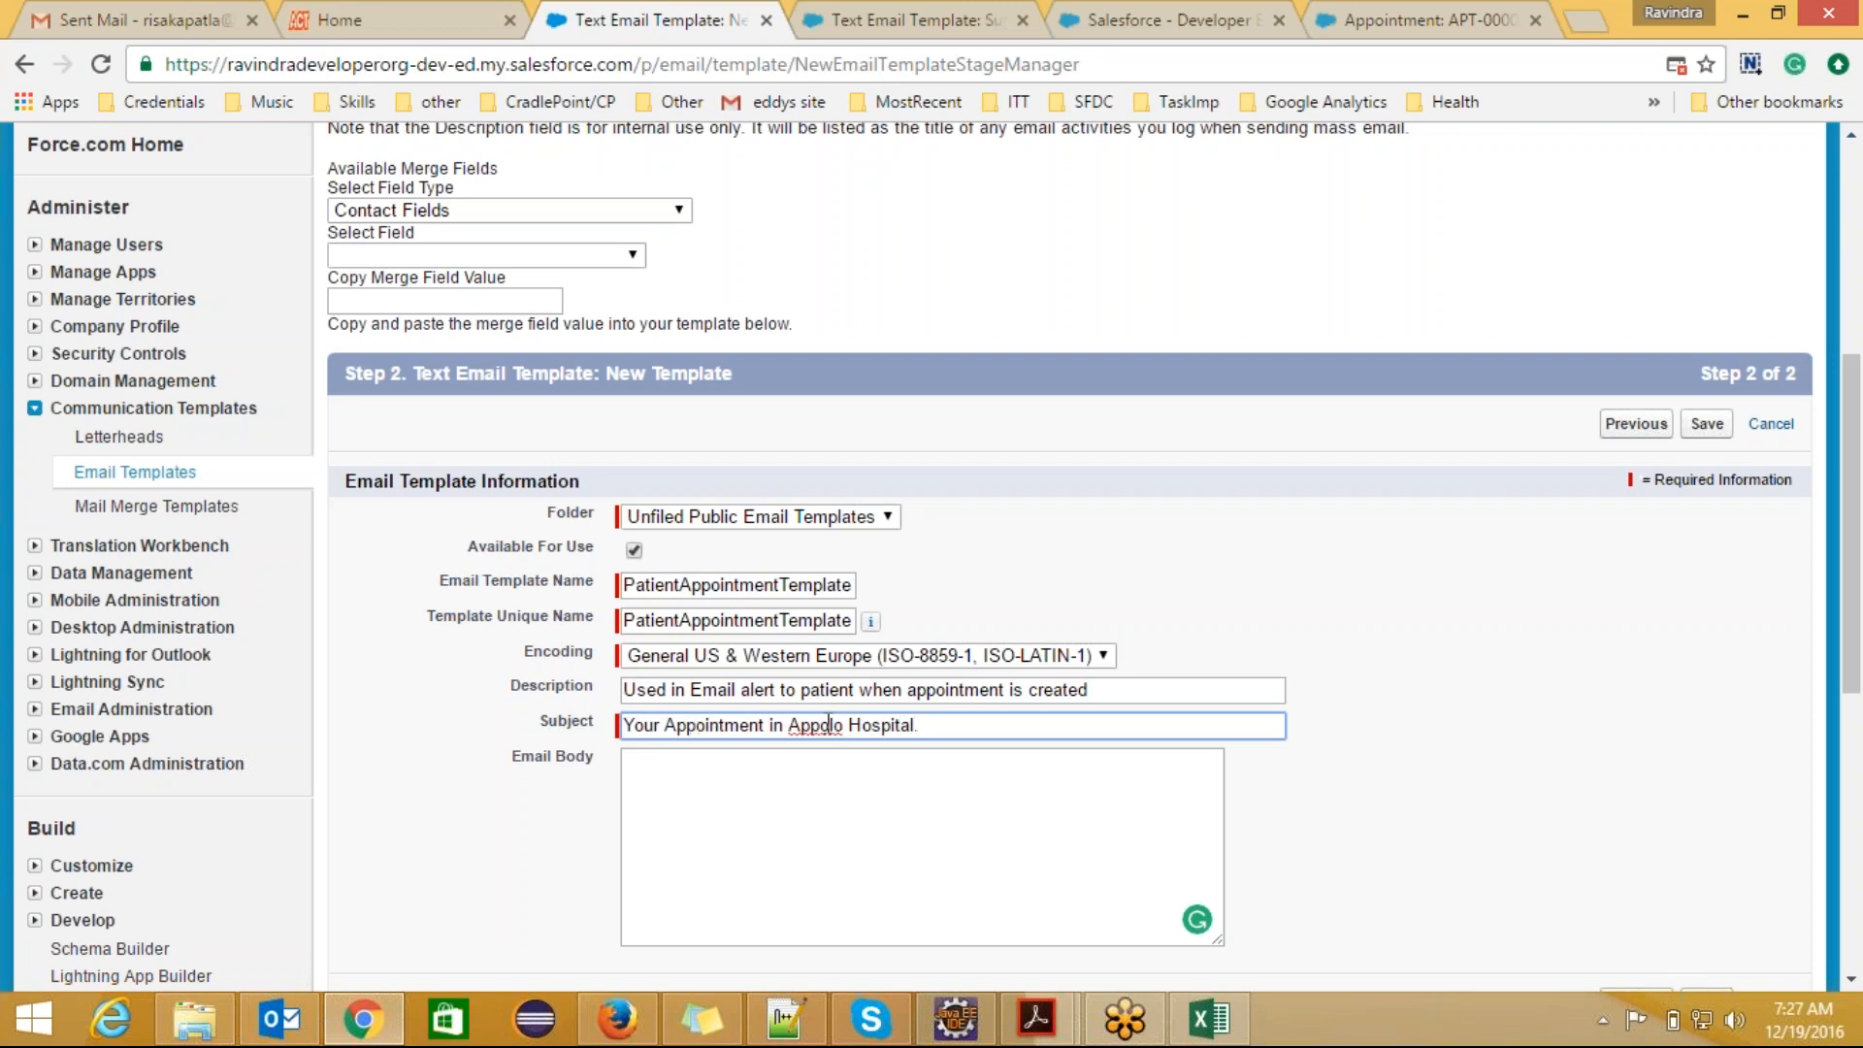
click(766, 802)
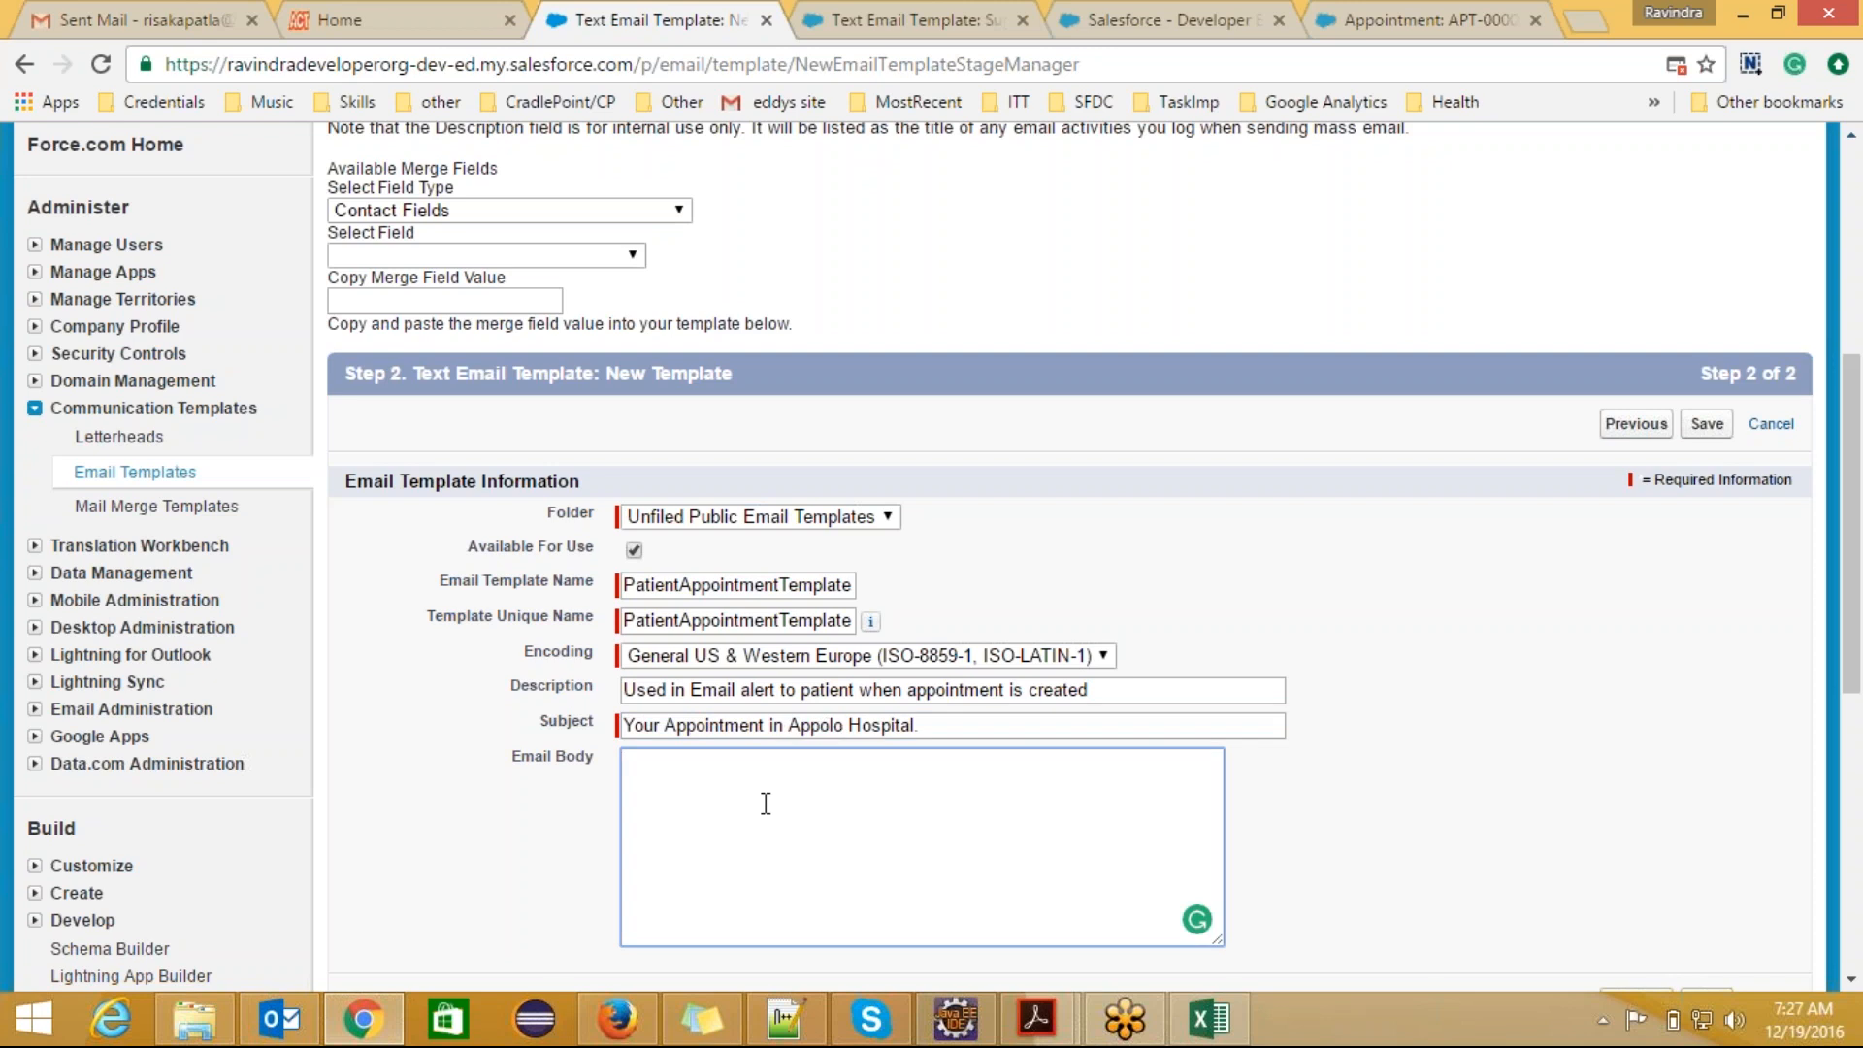
drag(937, 724, 621, 738)
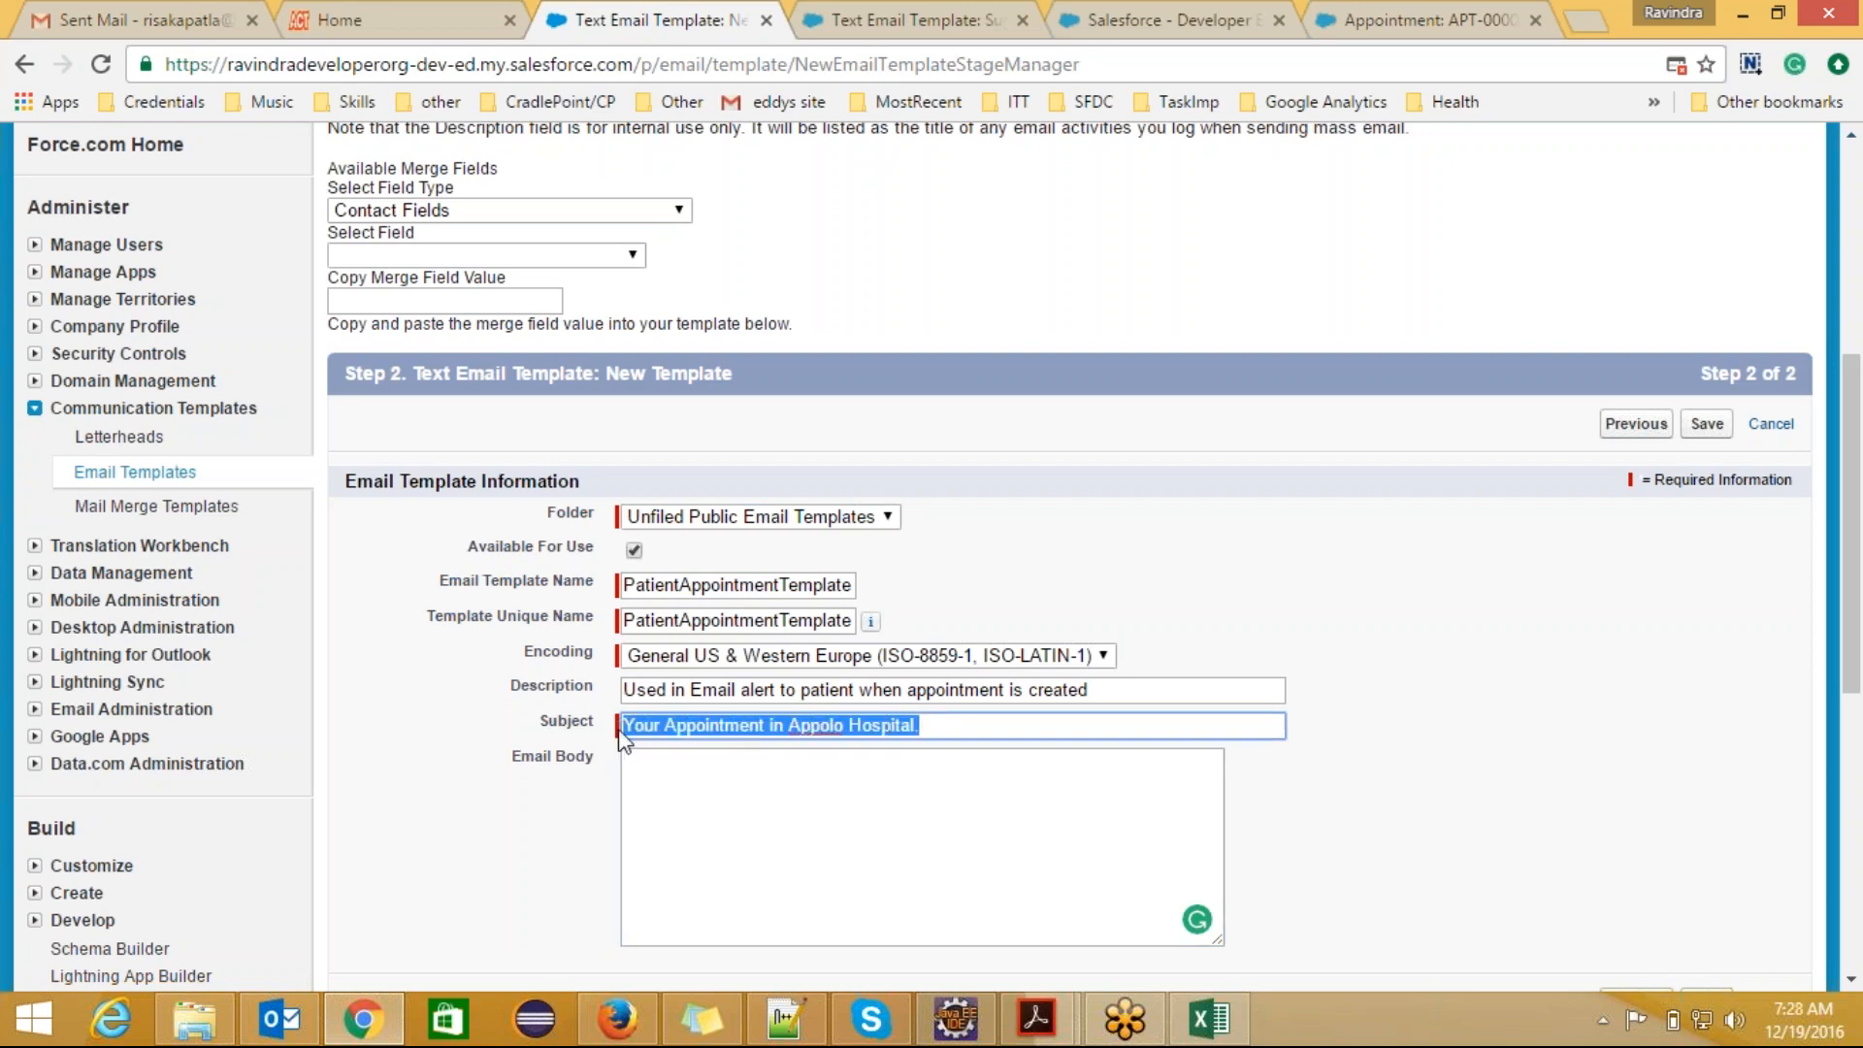
click(934, 725)
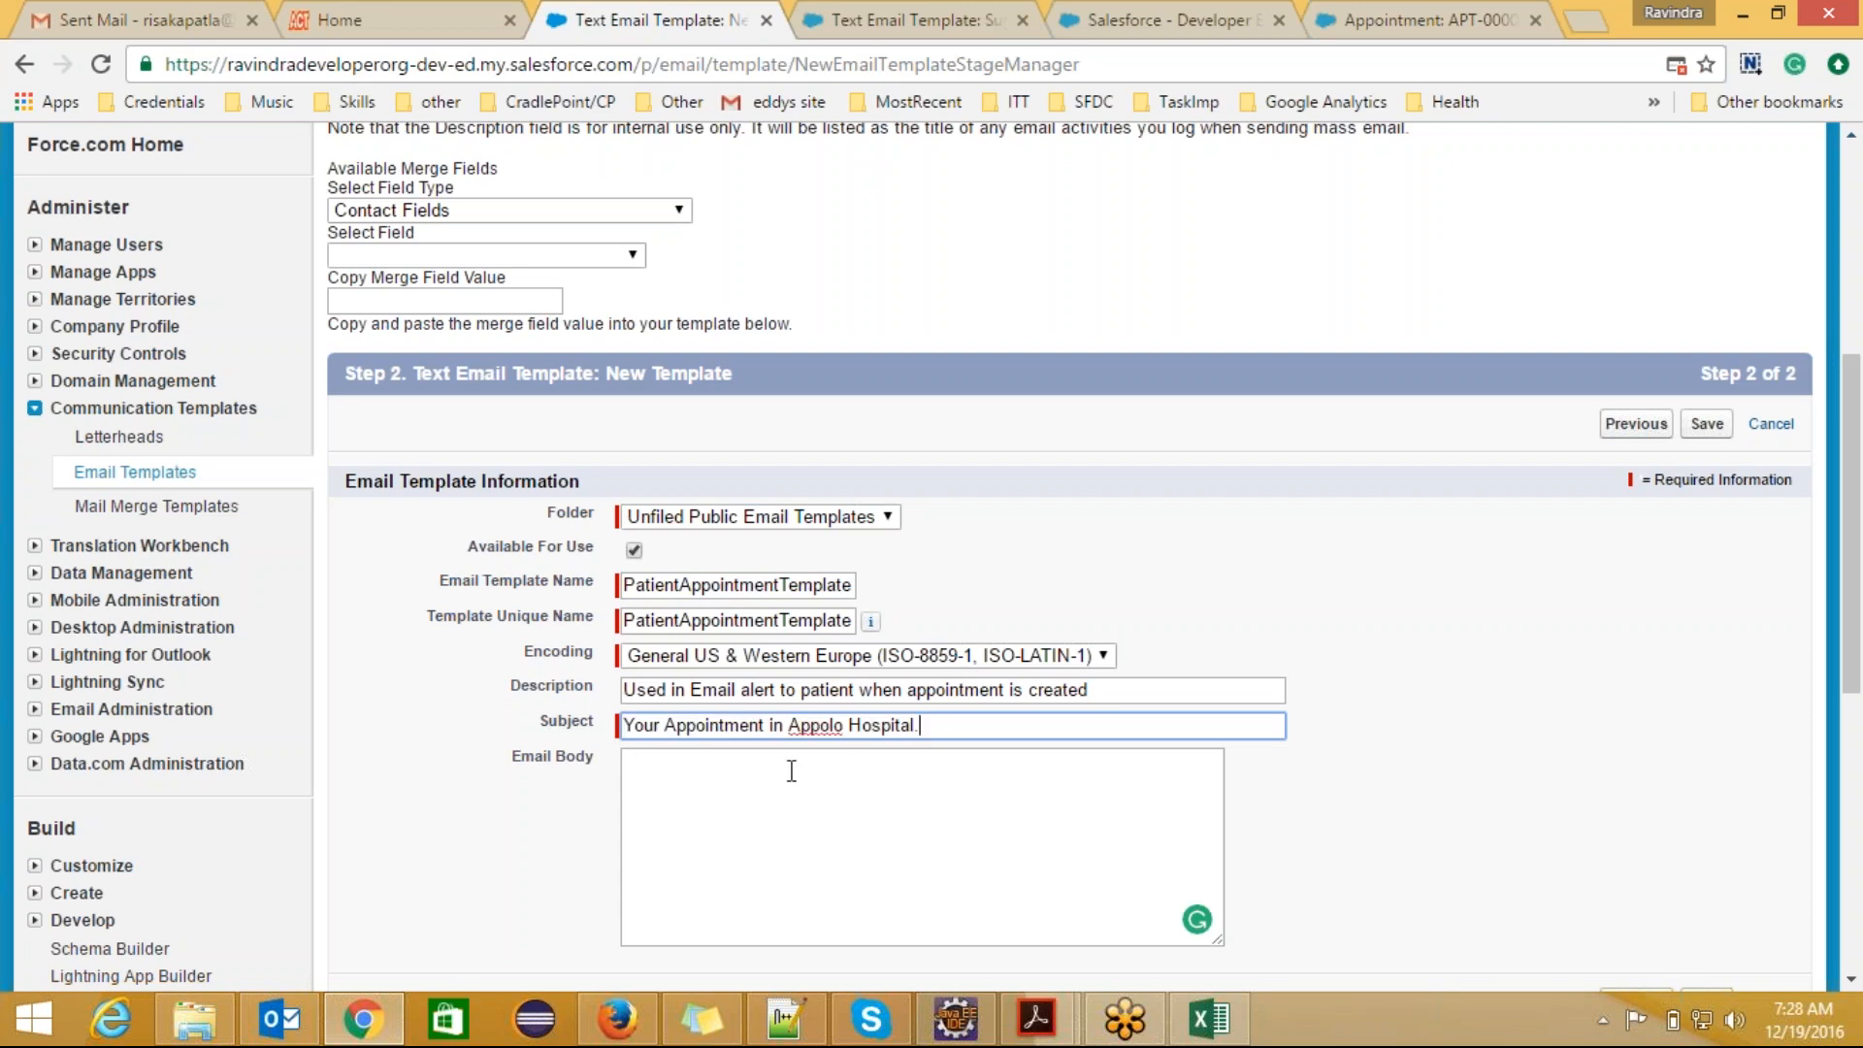
Step: Start the email body with "Hi" and generate the merge field value for Patient ID from the Appointment Fields
click(726, 774)
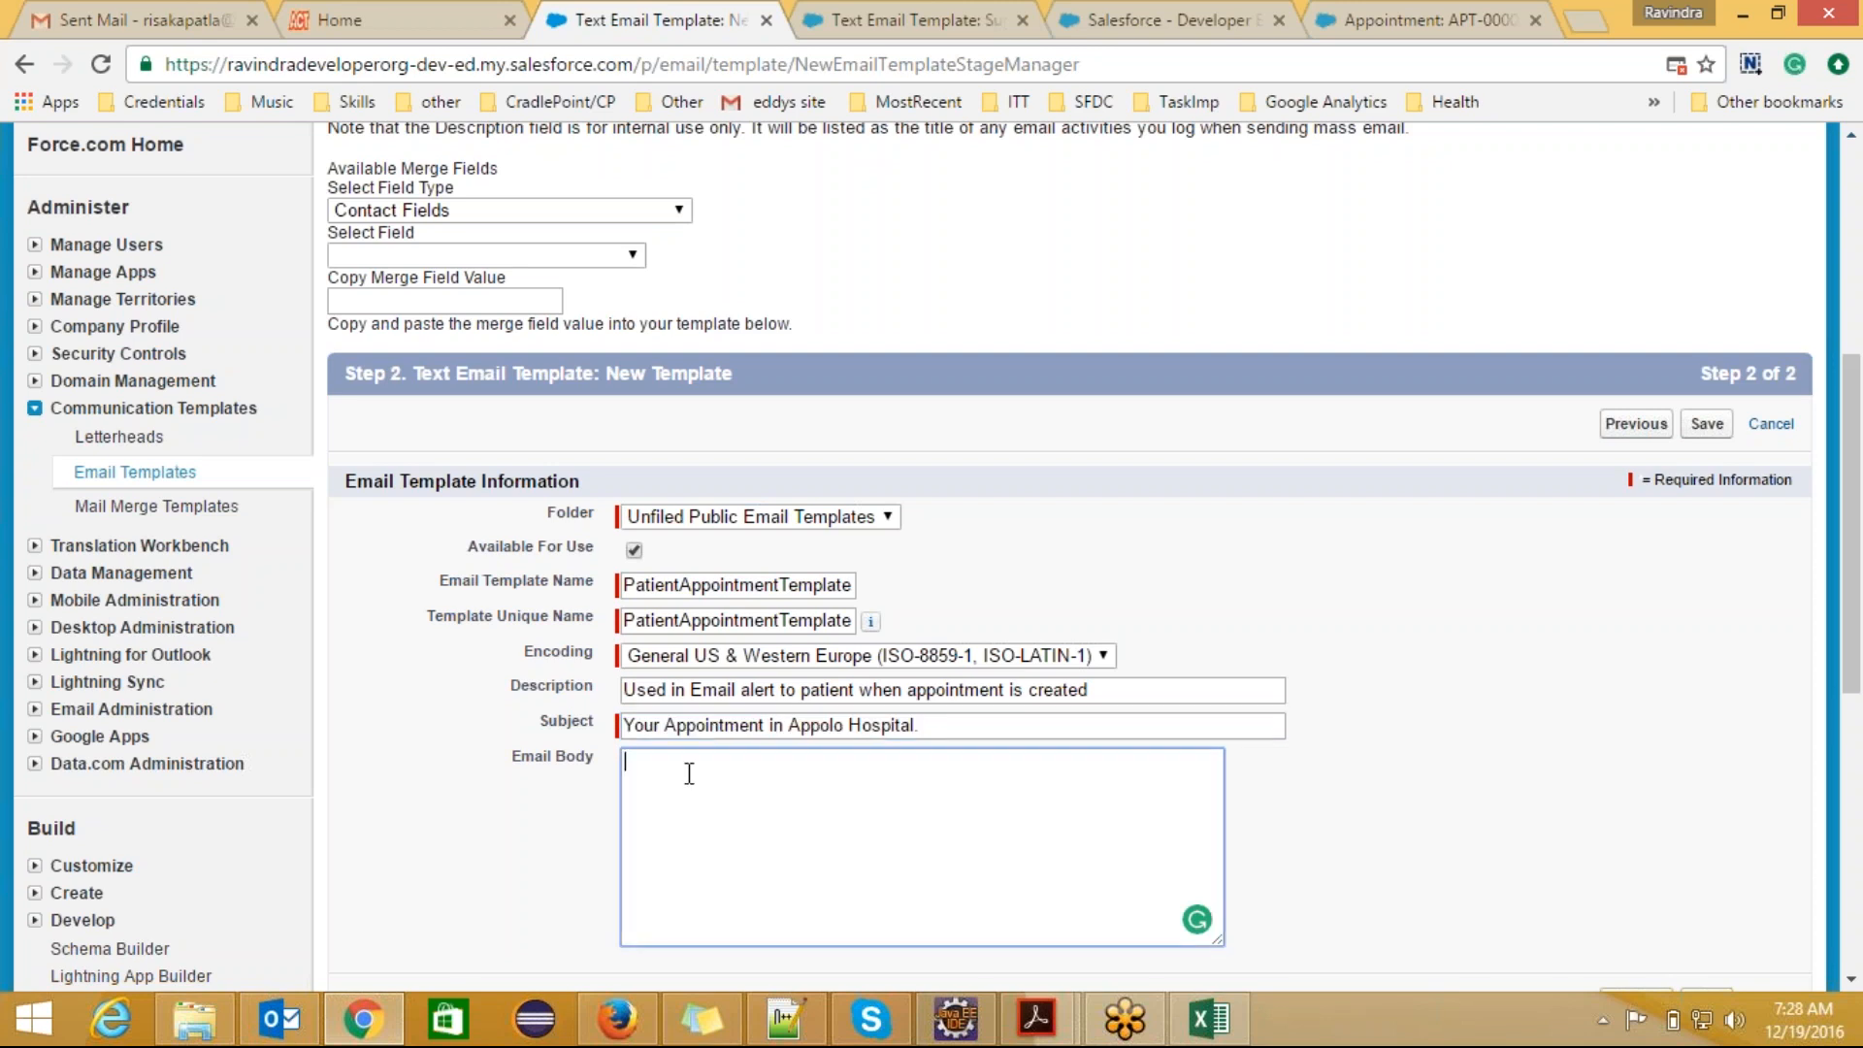
text(Hi)
click(679, 209)
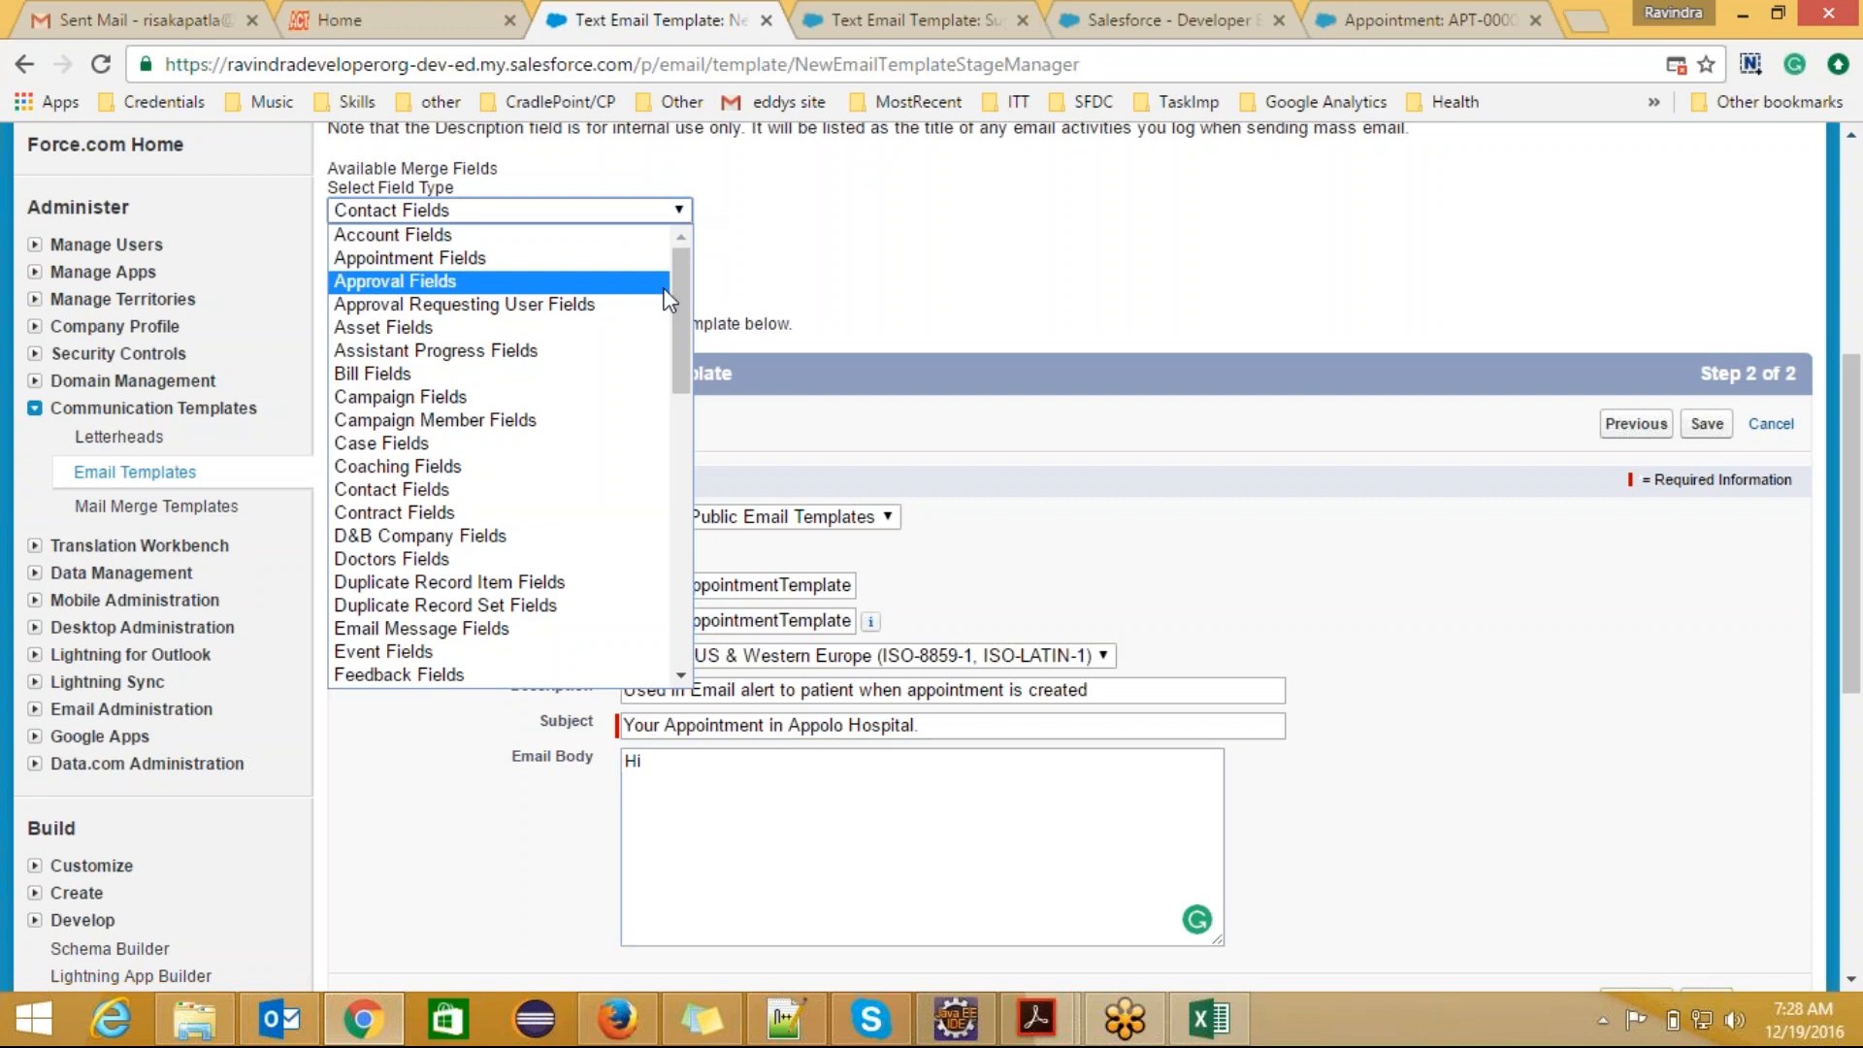
click(610, 258)
click(527, 258)
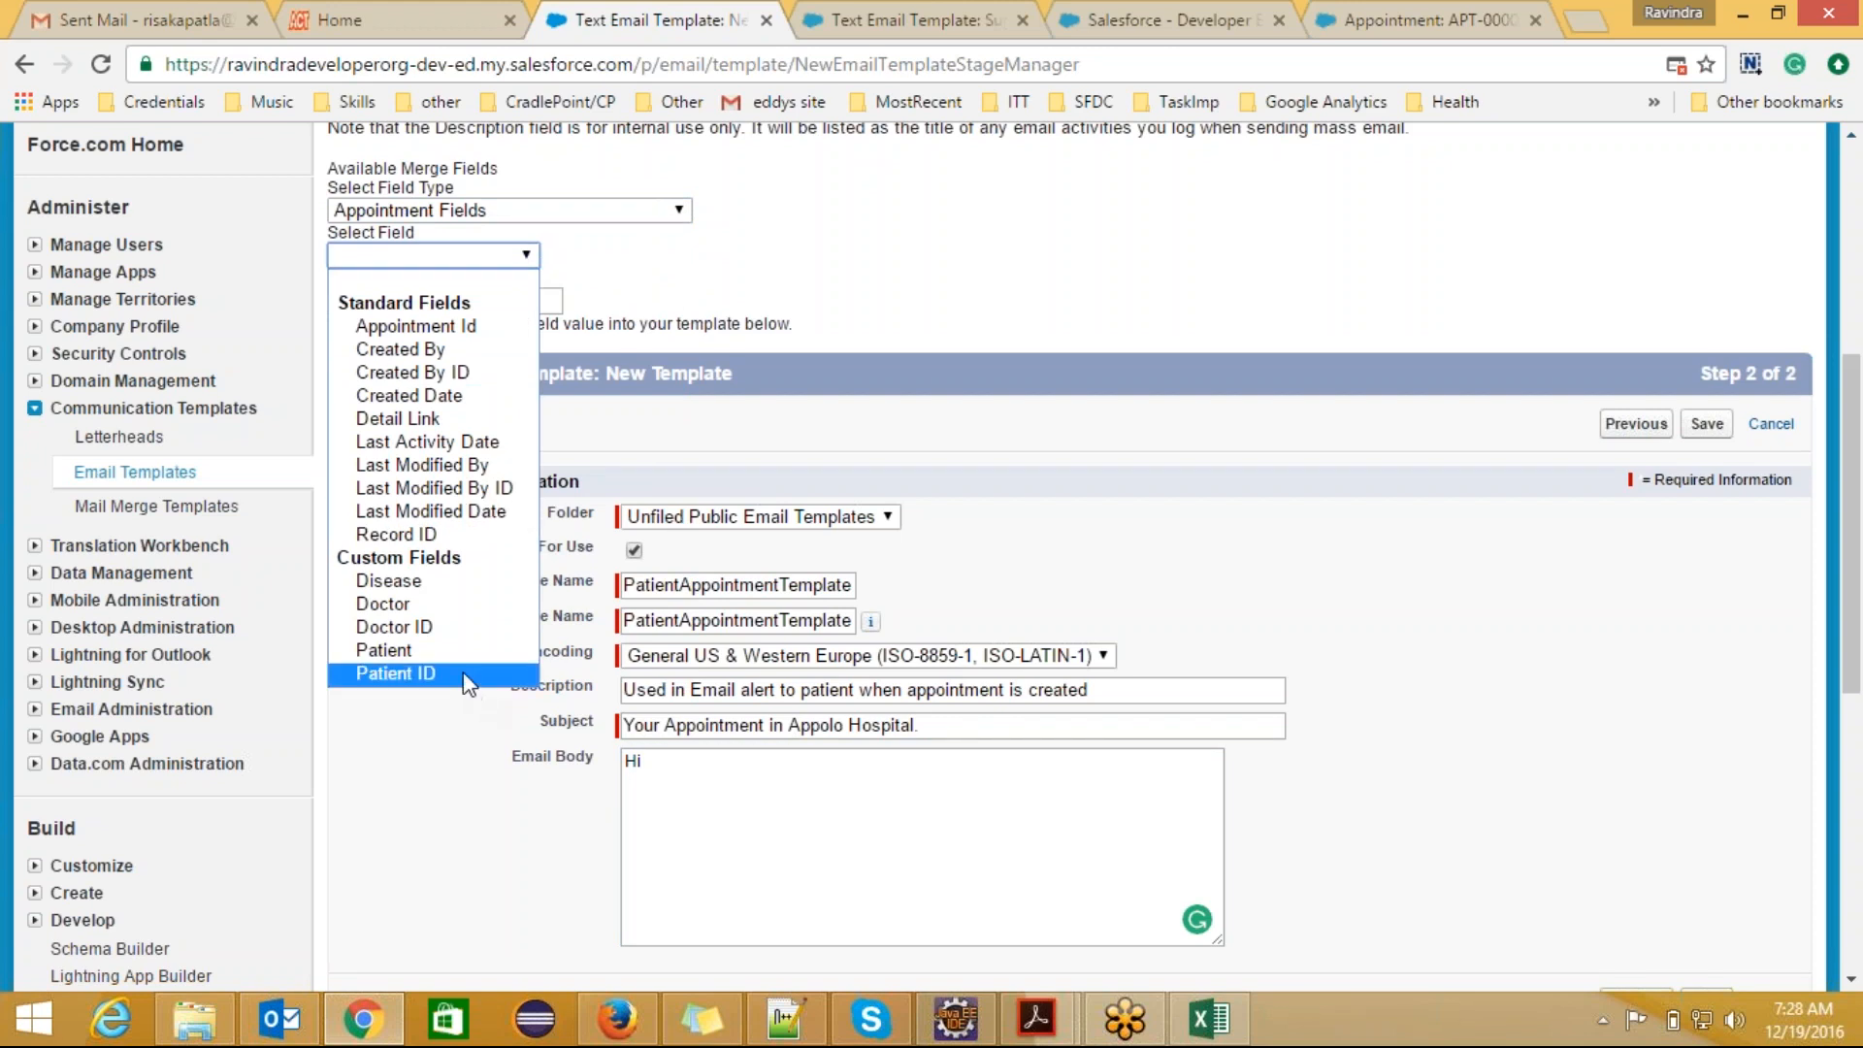
click(398, 673)
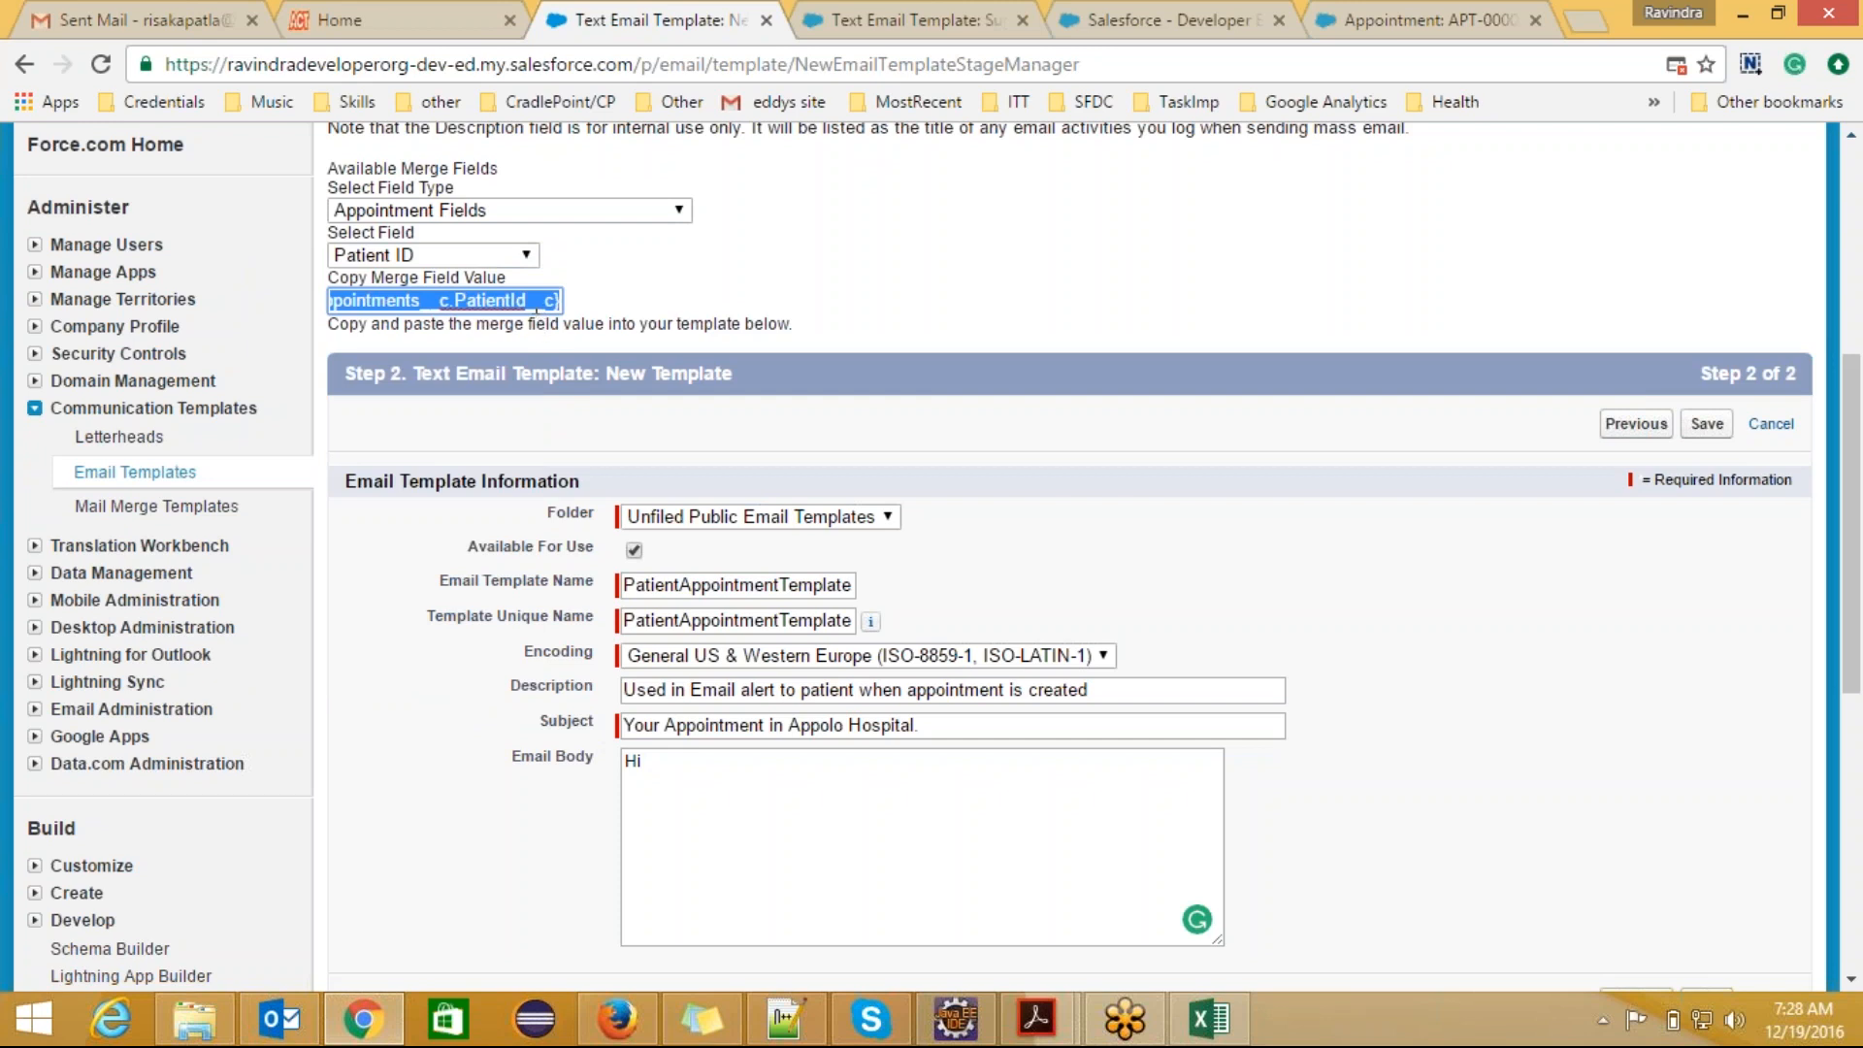
Step: Copy the Patient ID merge field into the greeting after "Hi", followed by a comma and a blank line
click(535, 300)
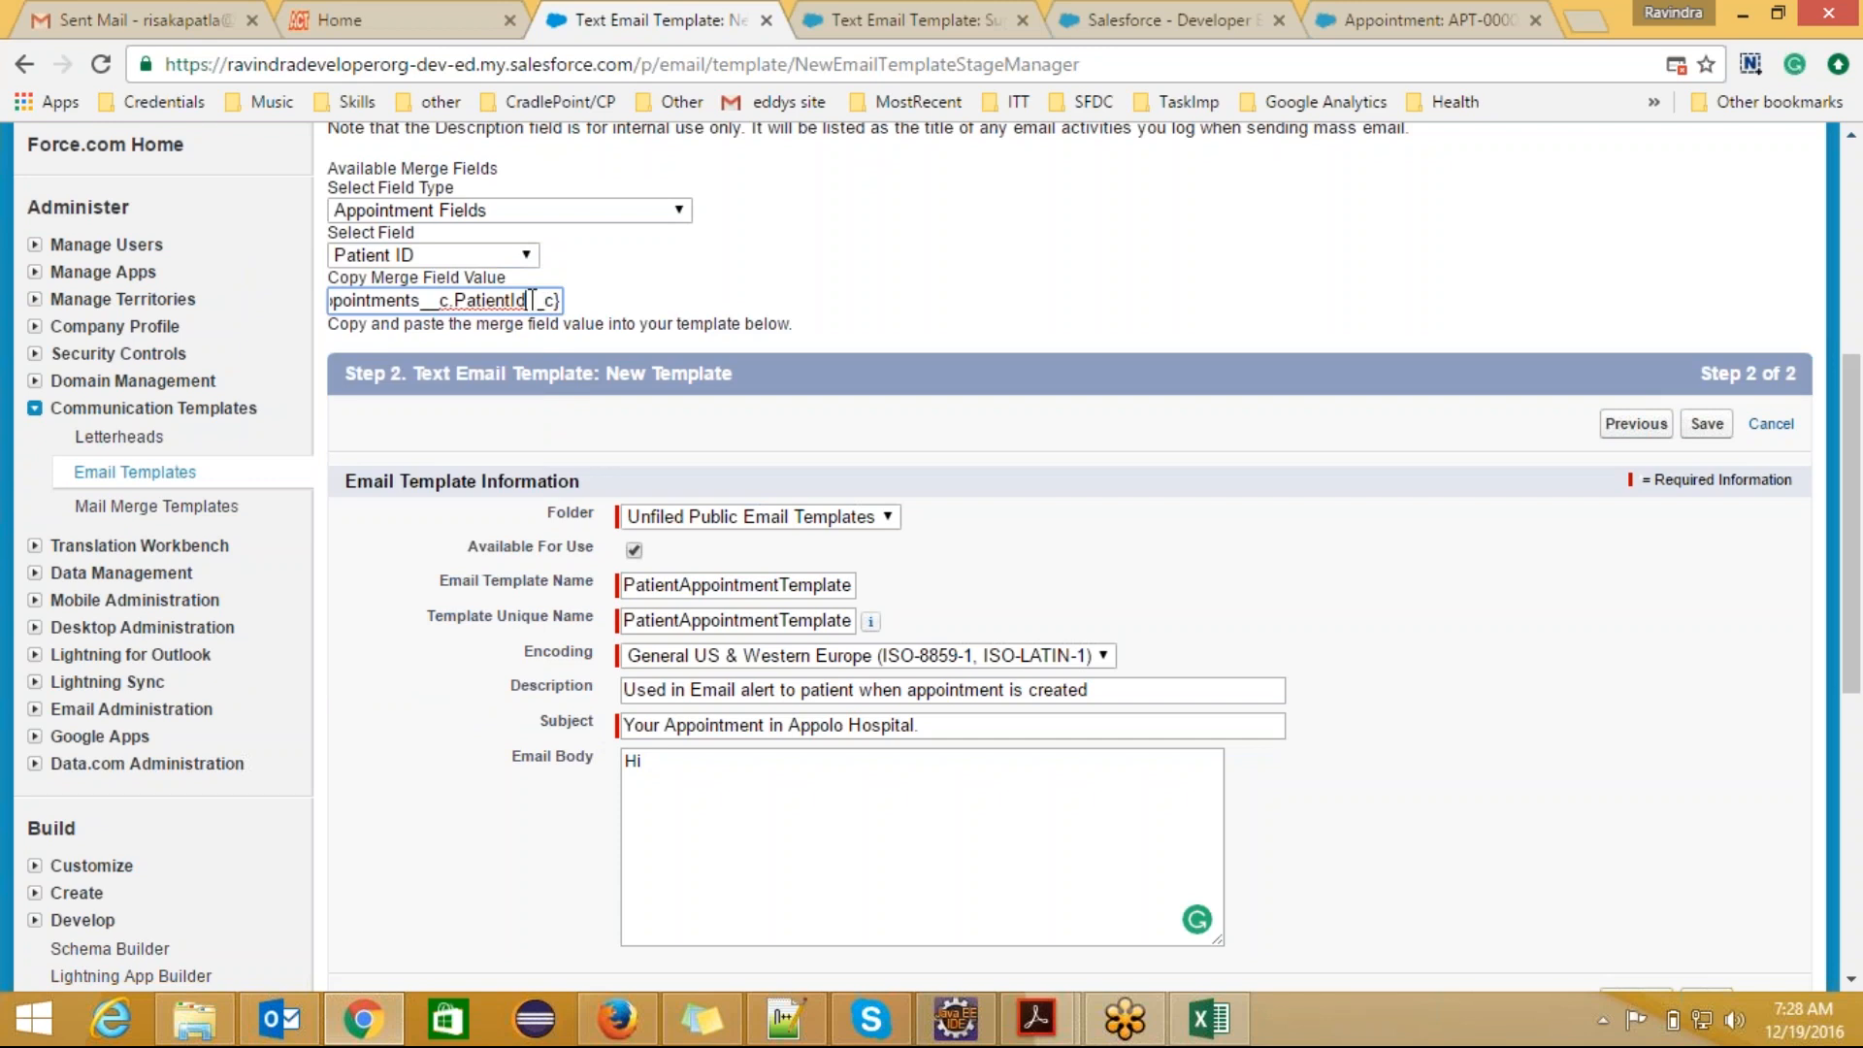
key(ctrl+a)
key(ctrl+c)
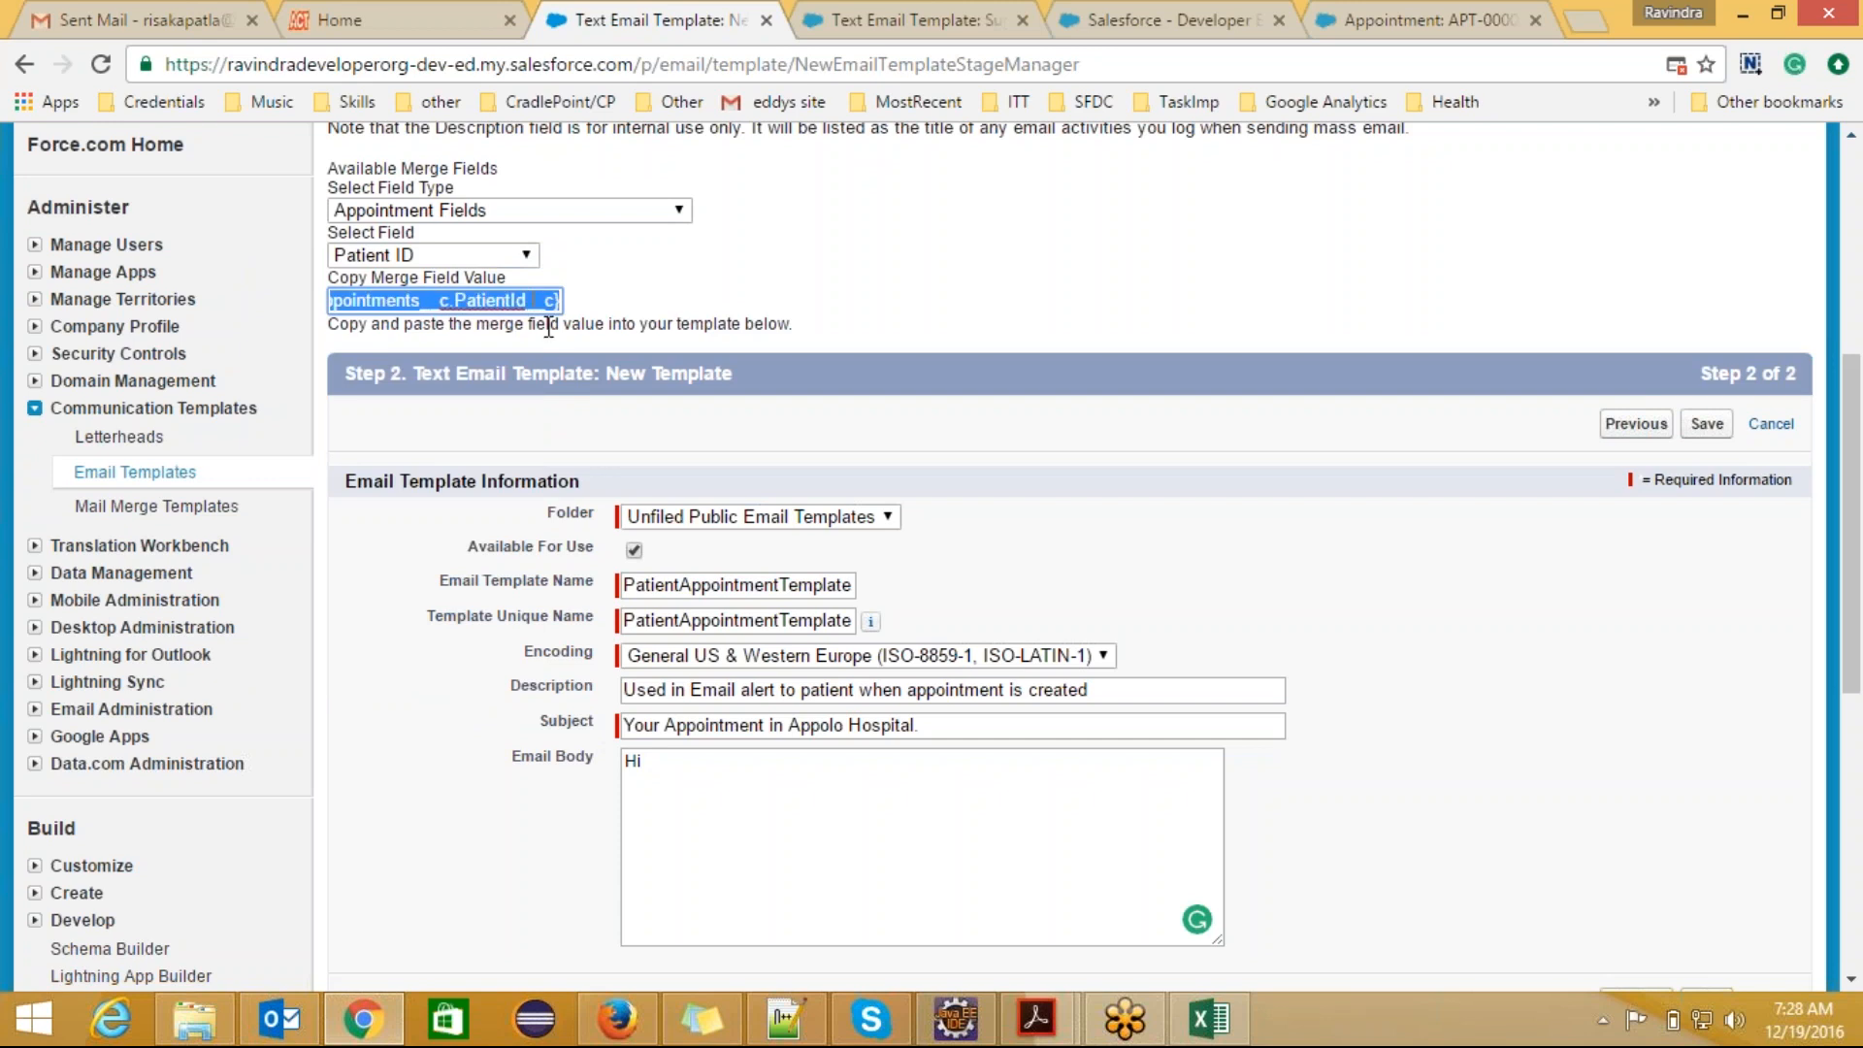
click(669, 763)
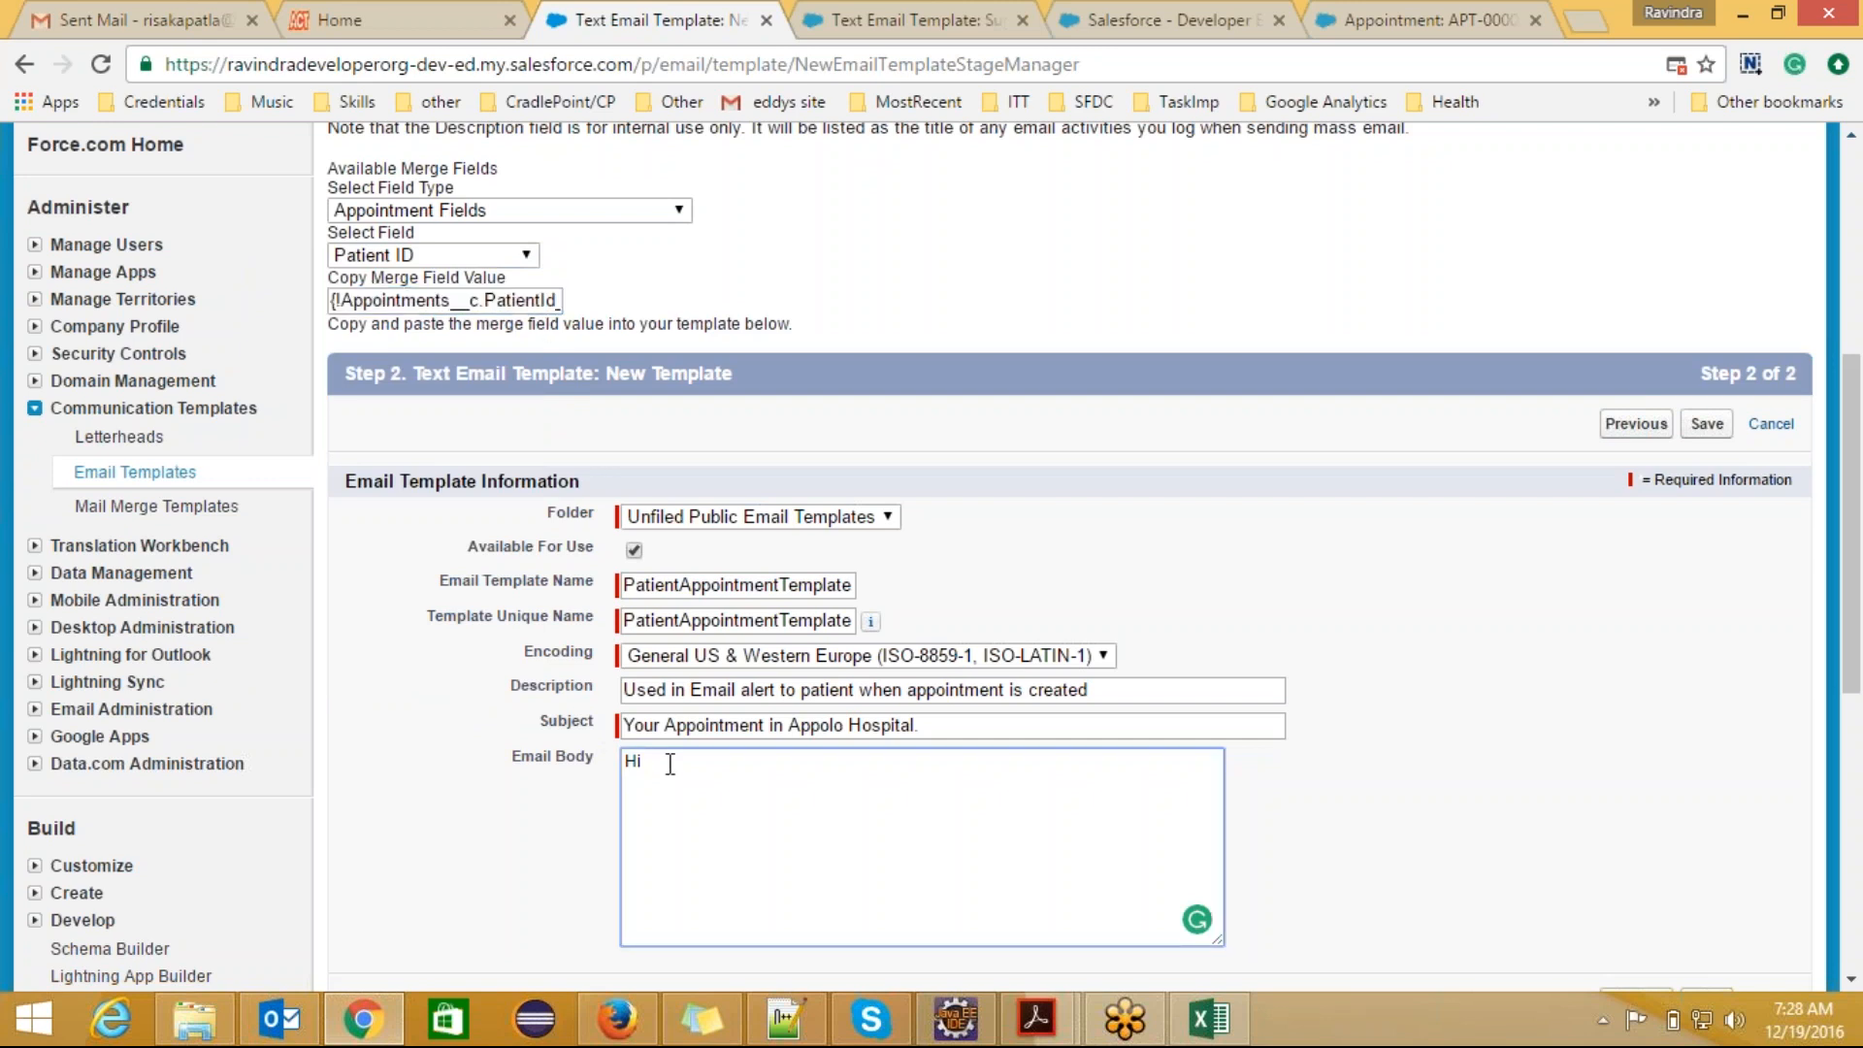
key(ctrl+v)
text(,)
key(Return)
key(Return)
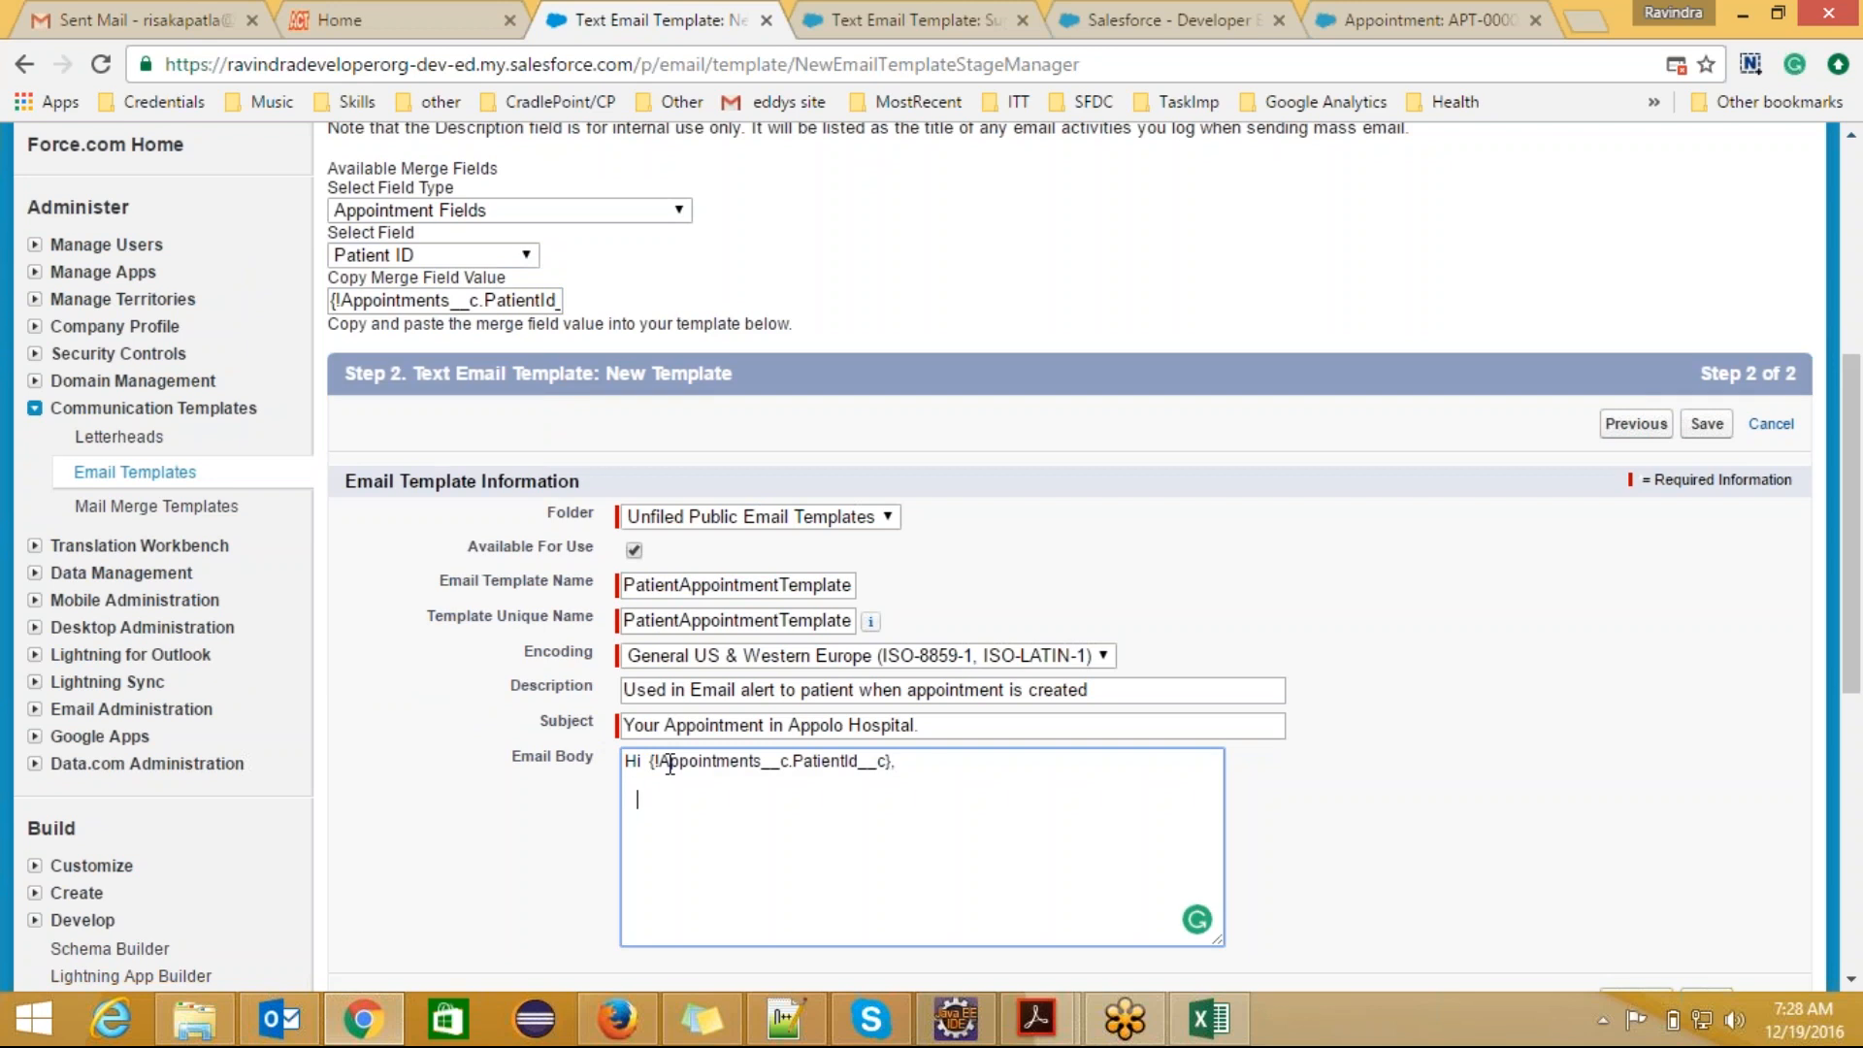
Step: Write "You have an appointment fixed with doctor:" below the greeting in the email body
drag(885, 760, 687, 764)
click(679, 796)
text(You have an appointmen)
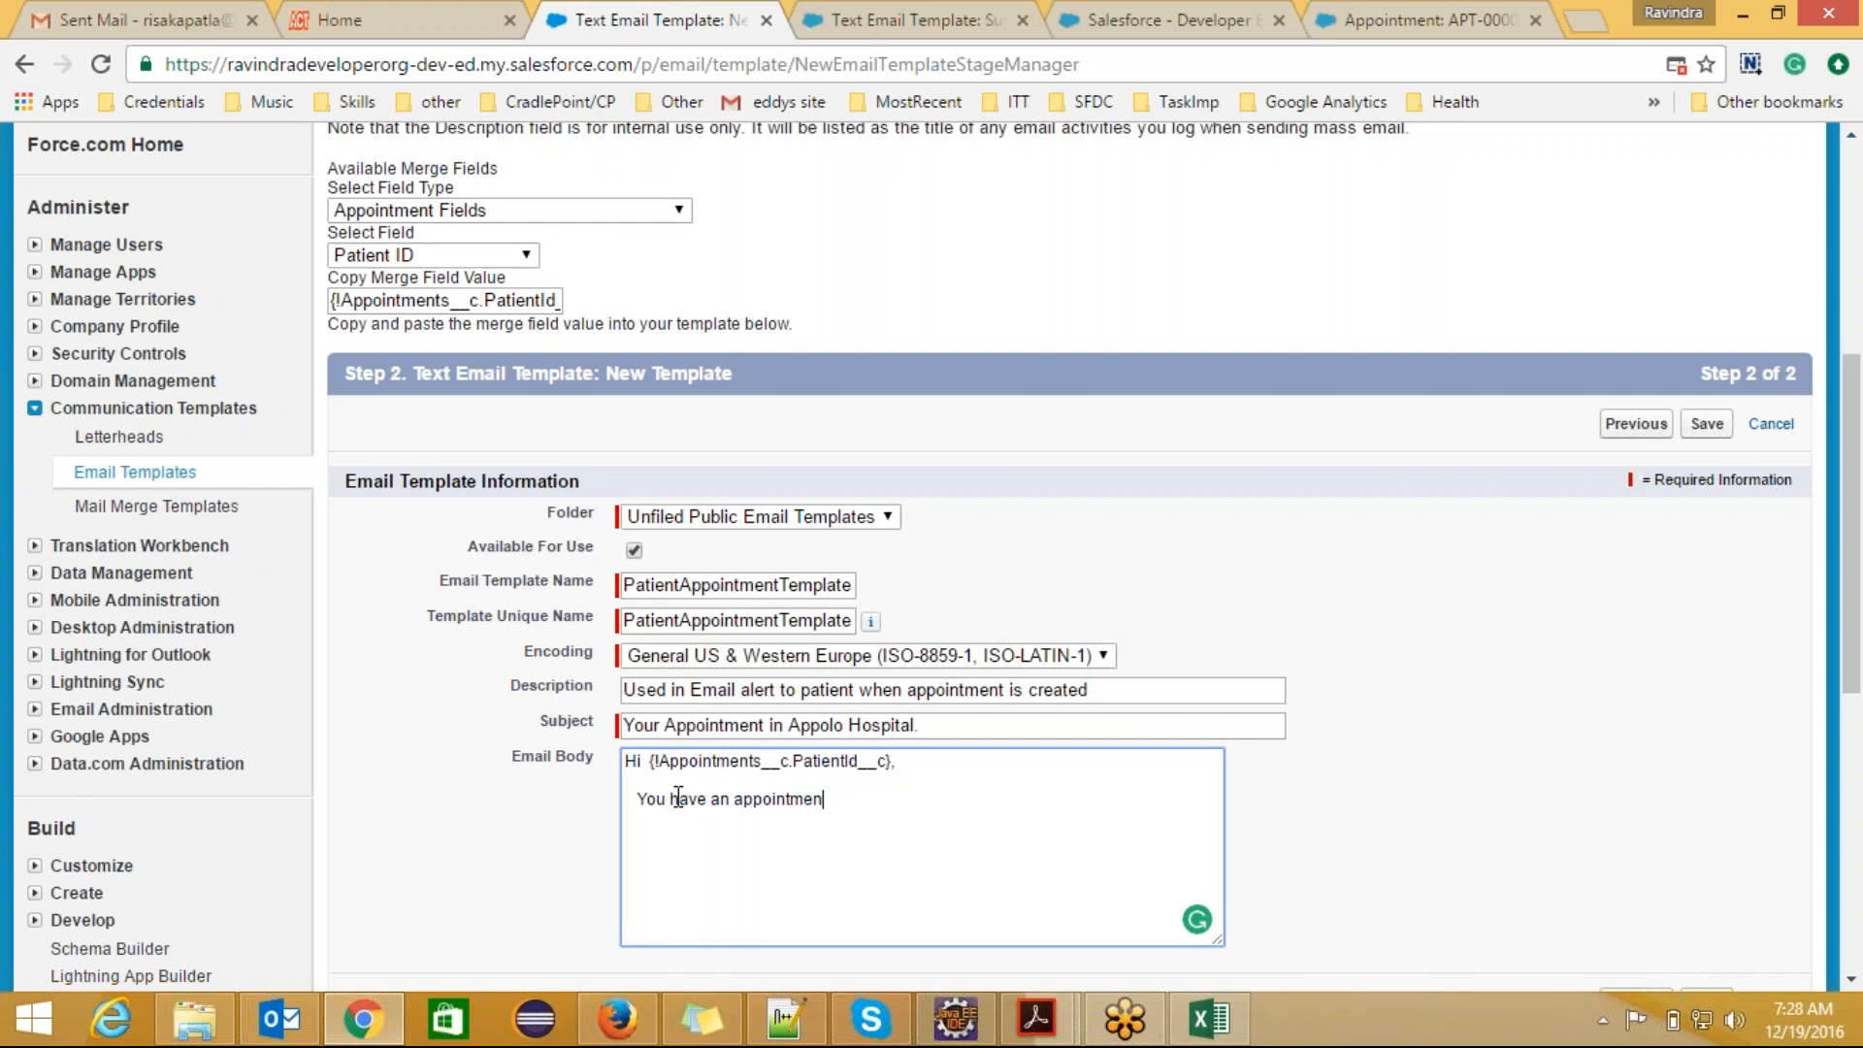
text(t wi)
key(BackSpace)
key(BackSpace)
key(BackSpace)
text(fixed with doctor)
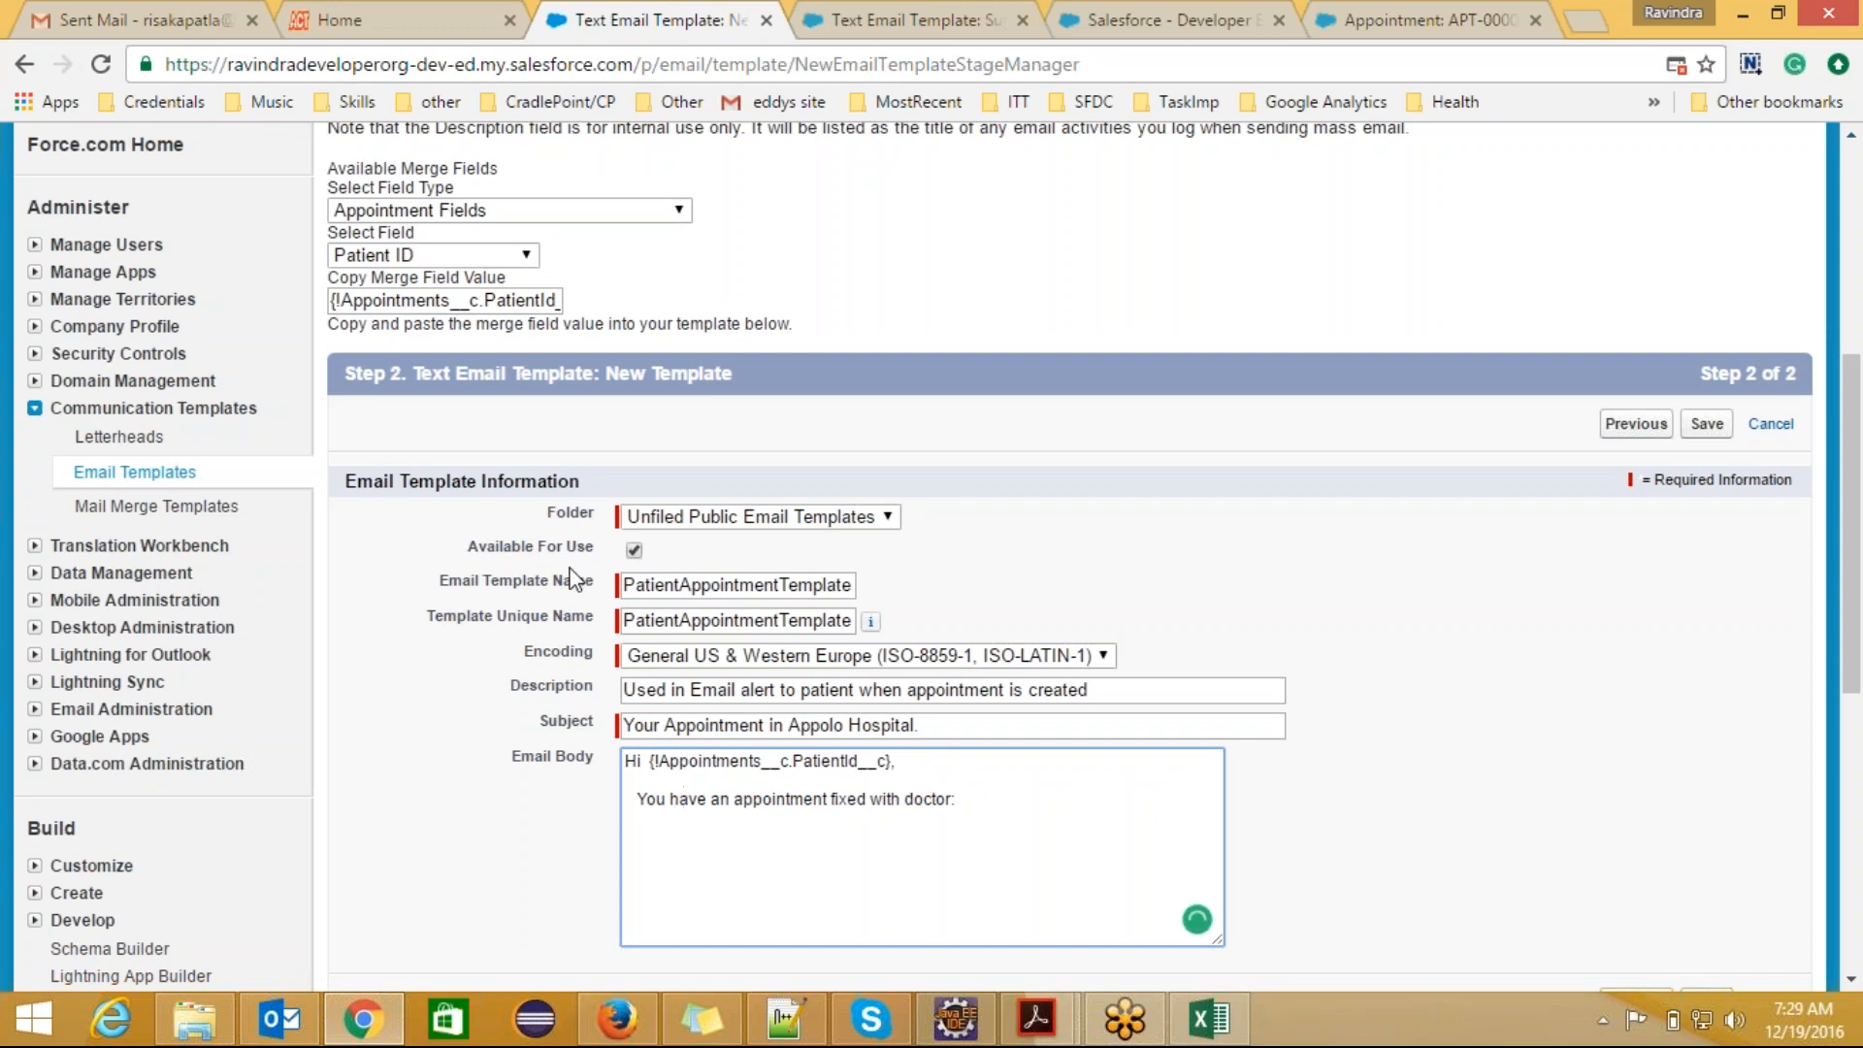
text(:)
Step: Open the custom objects list in the browser tab showing the support case template and return to the new template form
click(910, 27)
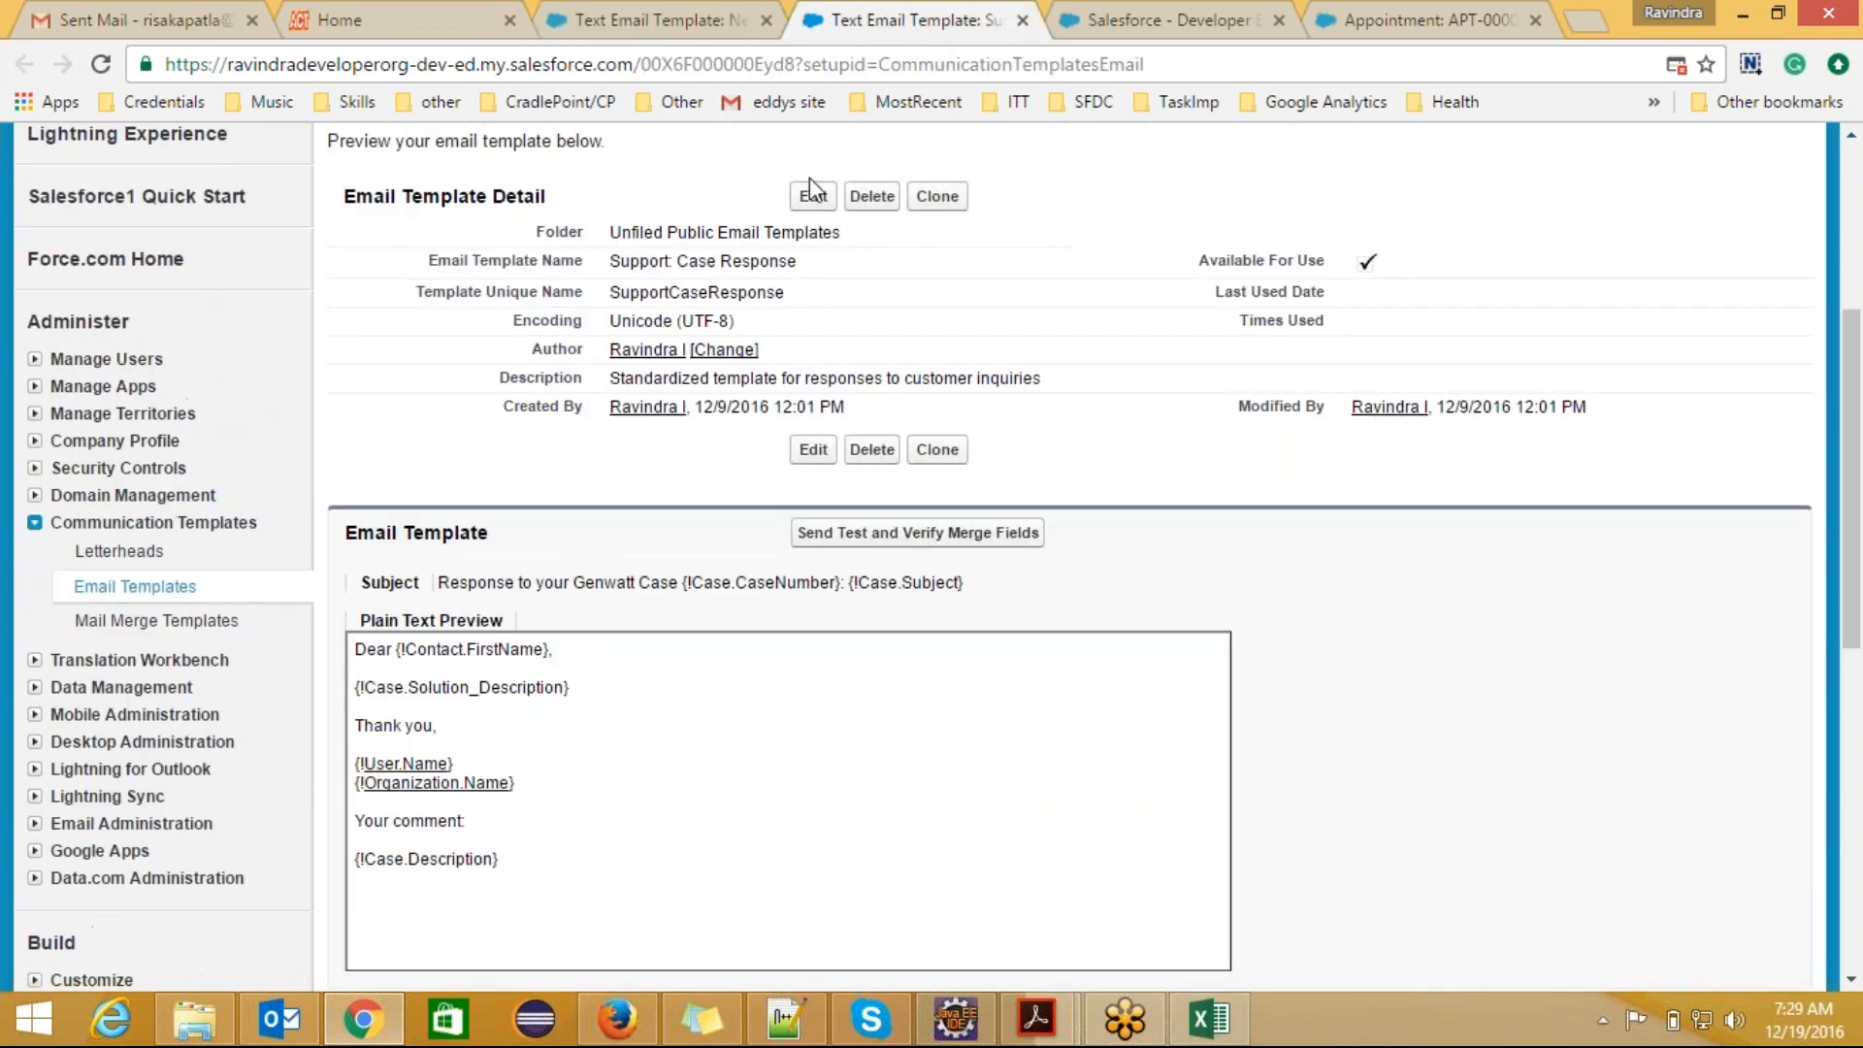
click(687, 39)
click(912, 22)
click(35, 523)
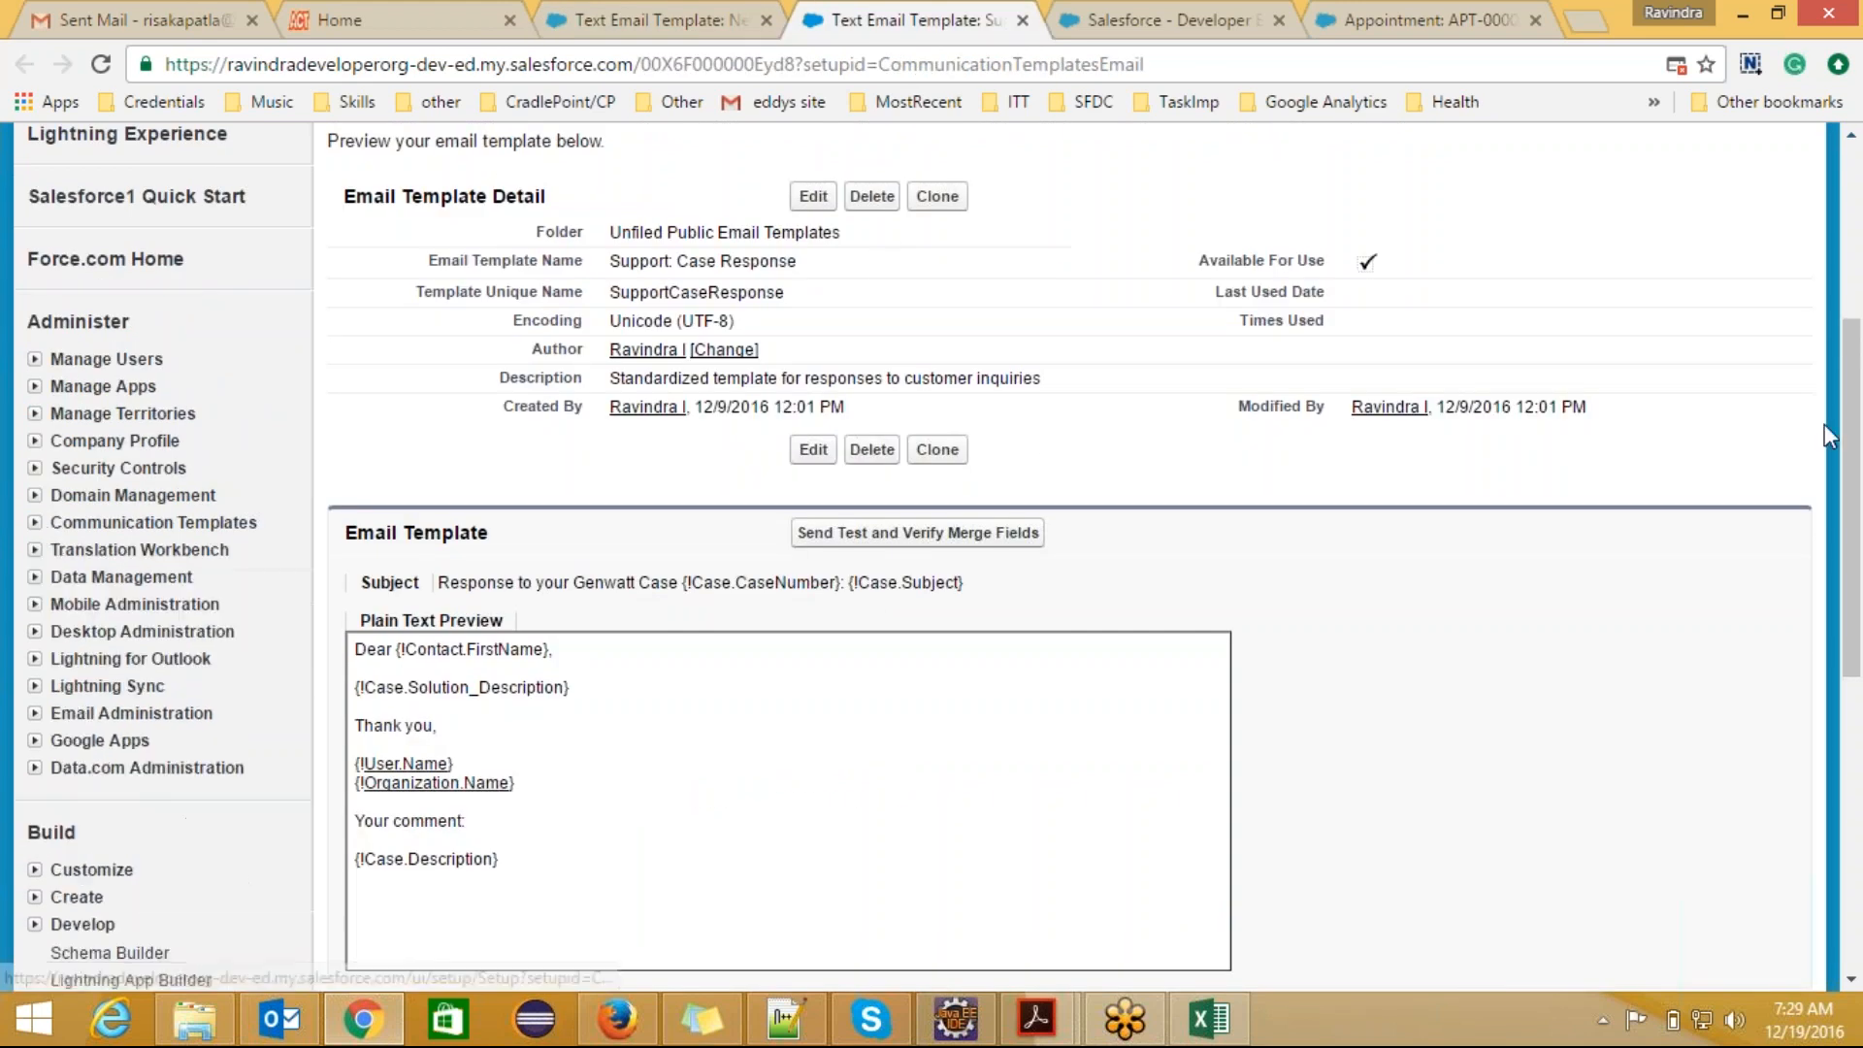
scroll(1854, 427, down, 6)
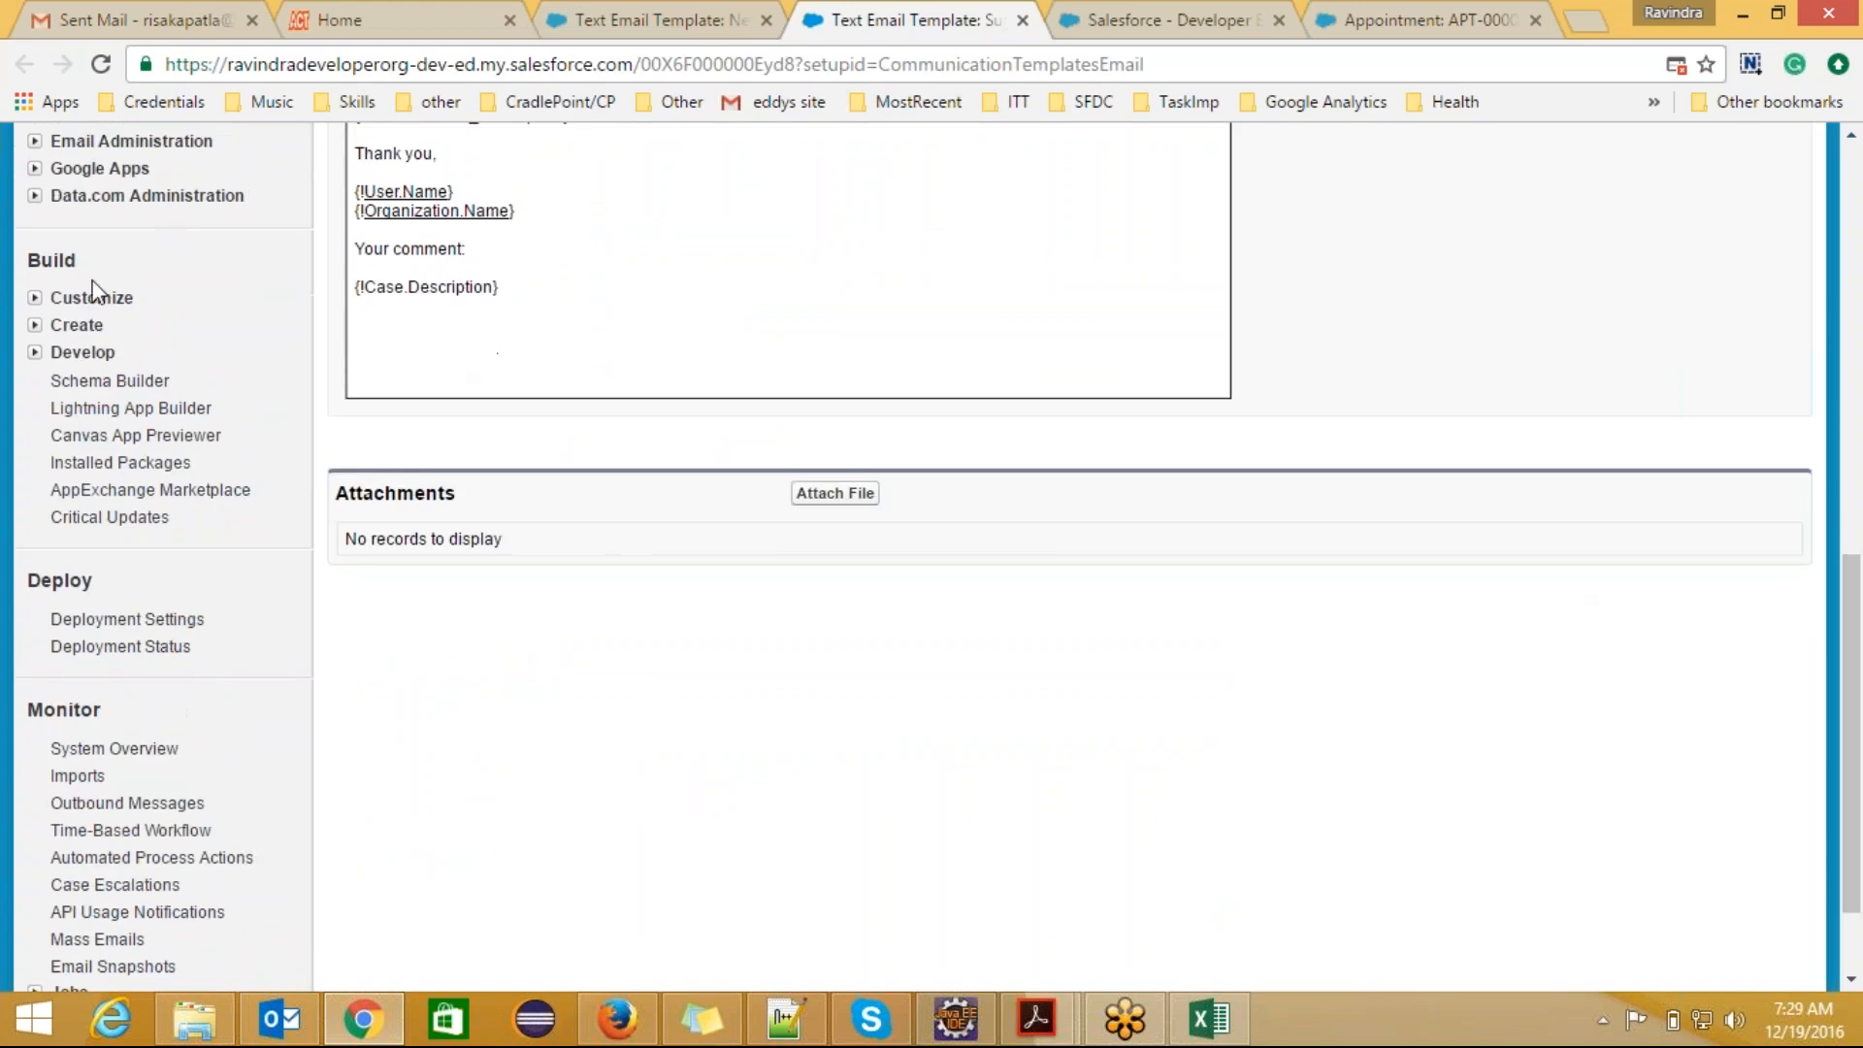
click(36, 325)
click(113, 436)
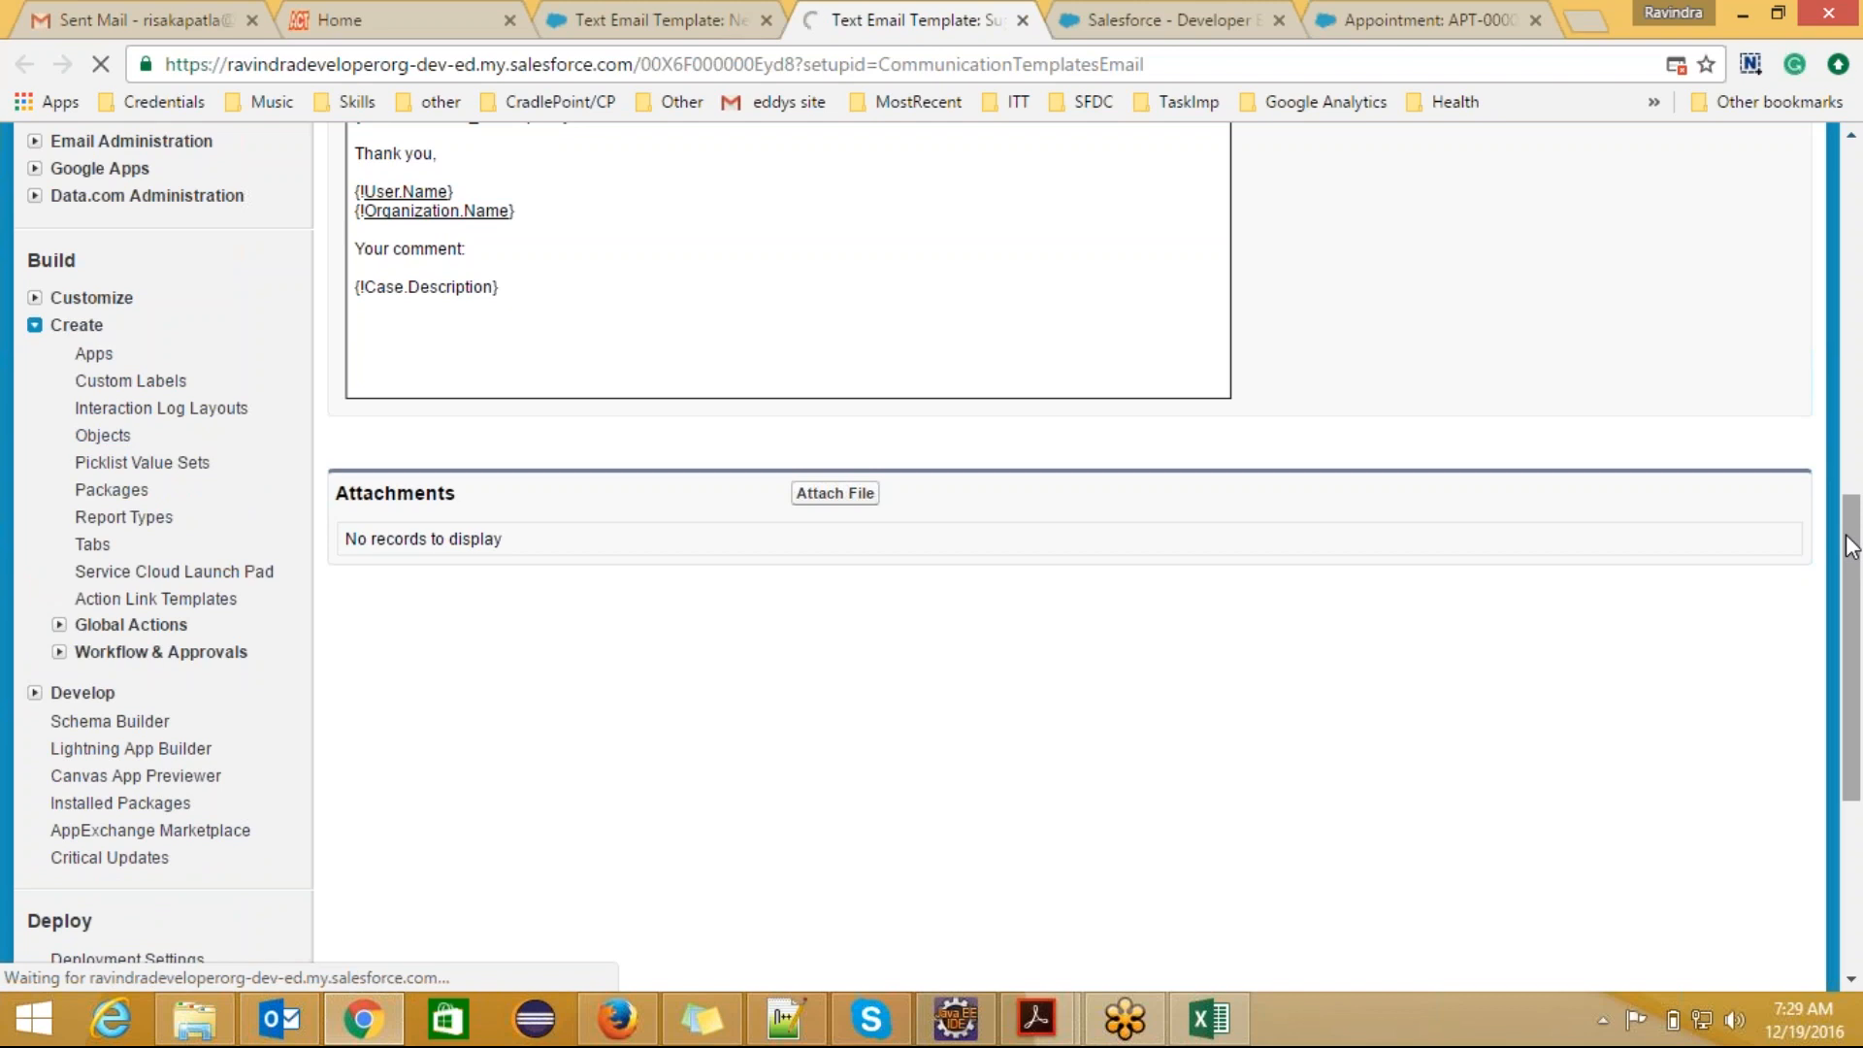
click(631, 20)
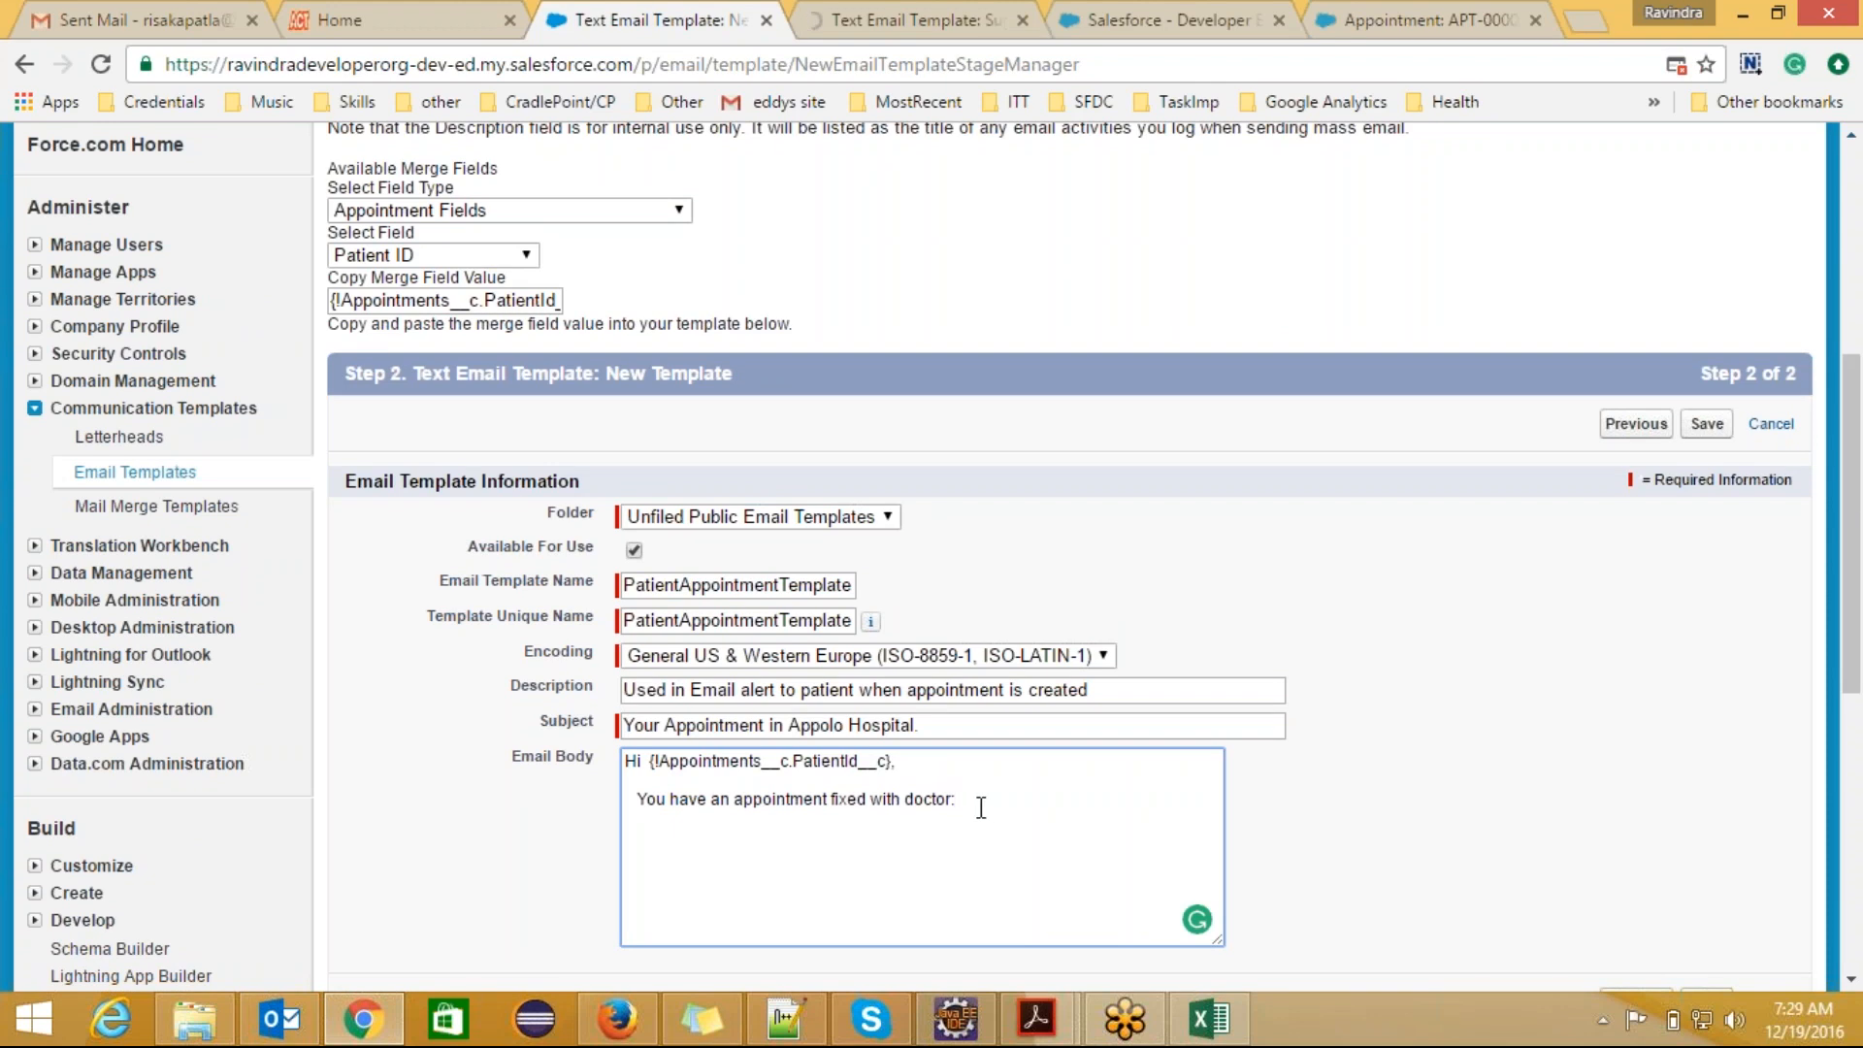
Step: Examine the parts of the patient merge field in the greeting: the exclamation mark, the object name and the field name
click(775, 588)
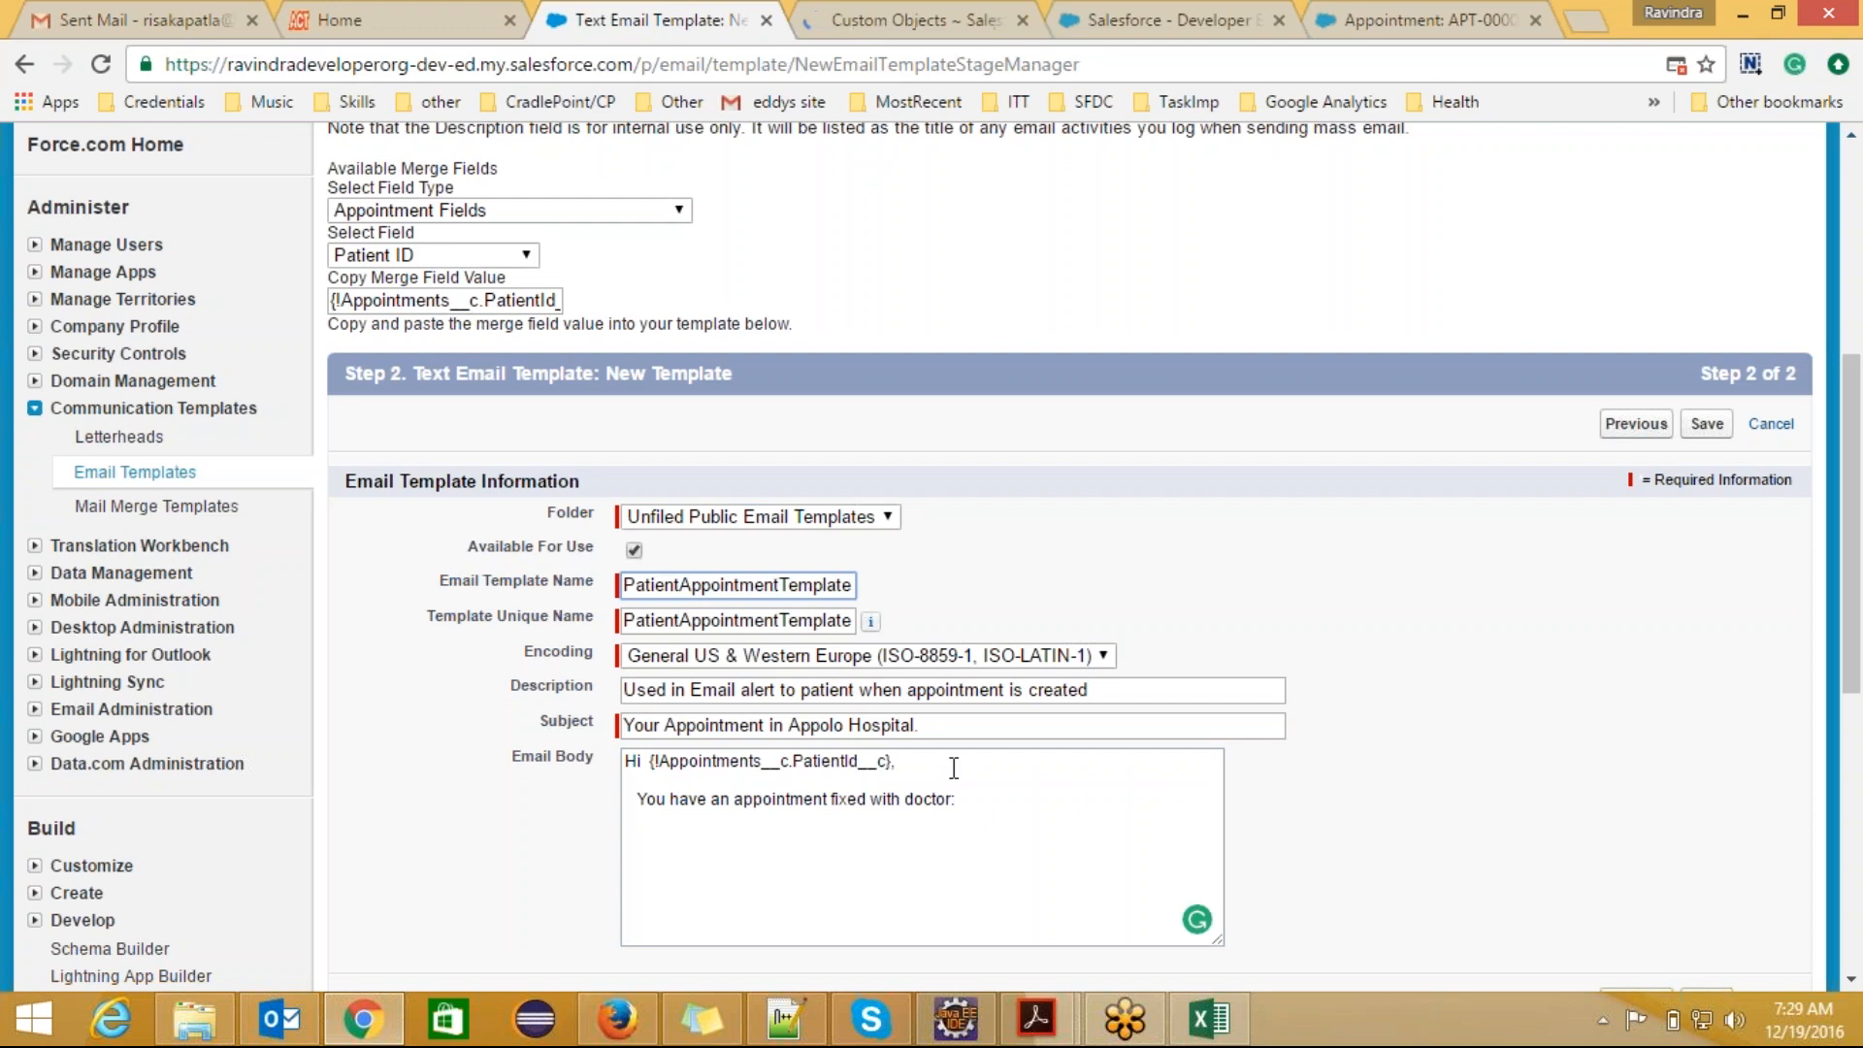
click(660, 762)
drag(660, 761, 886, 765)
click(893, 764)
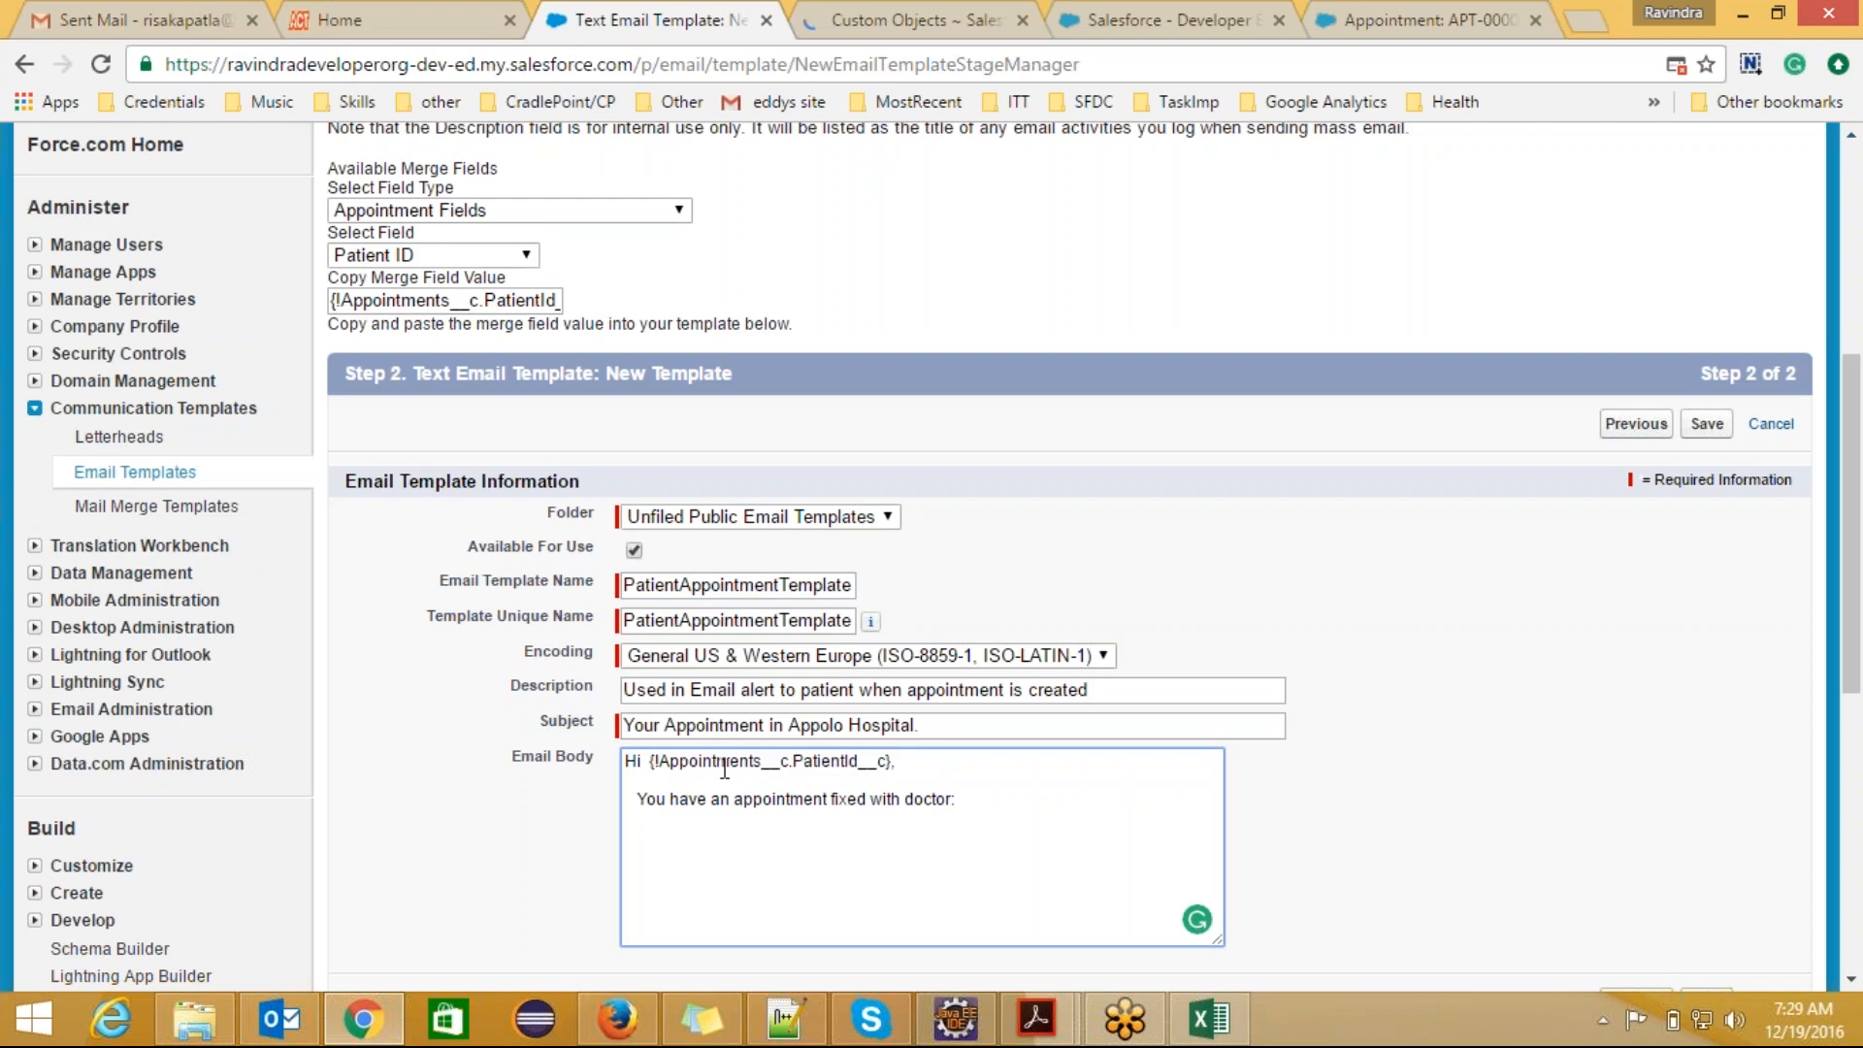
click(656, 761)
text(!)
double_click(693, 761)
click(820, 764)
double_click(741, 763)
double_click(844, 764)
Step: Insert the appointment's Doctor ID merge field after "doctor:" in the email body
click(956, 799)
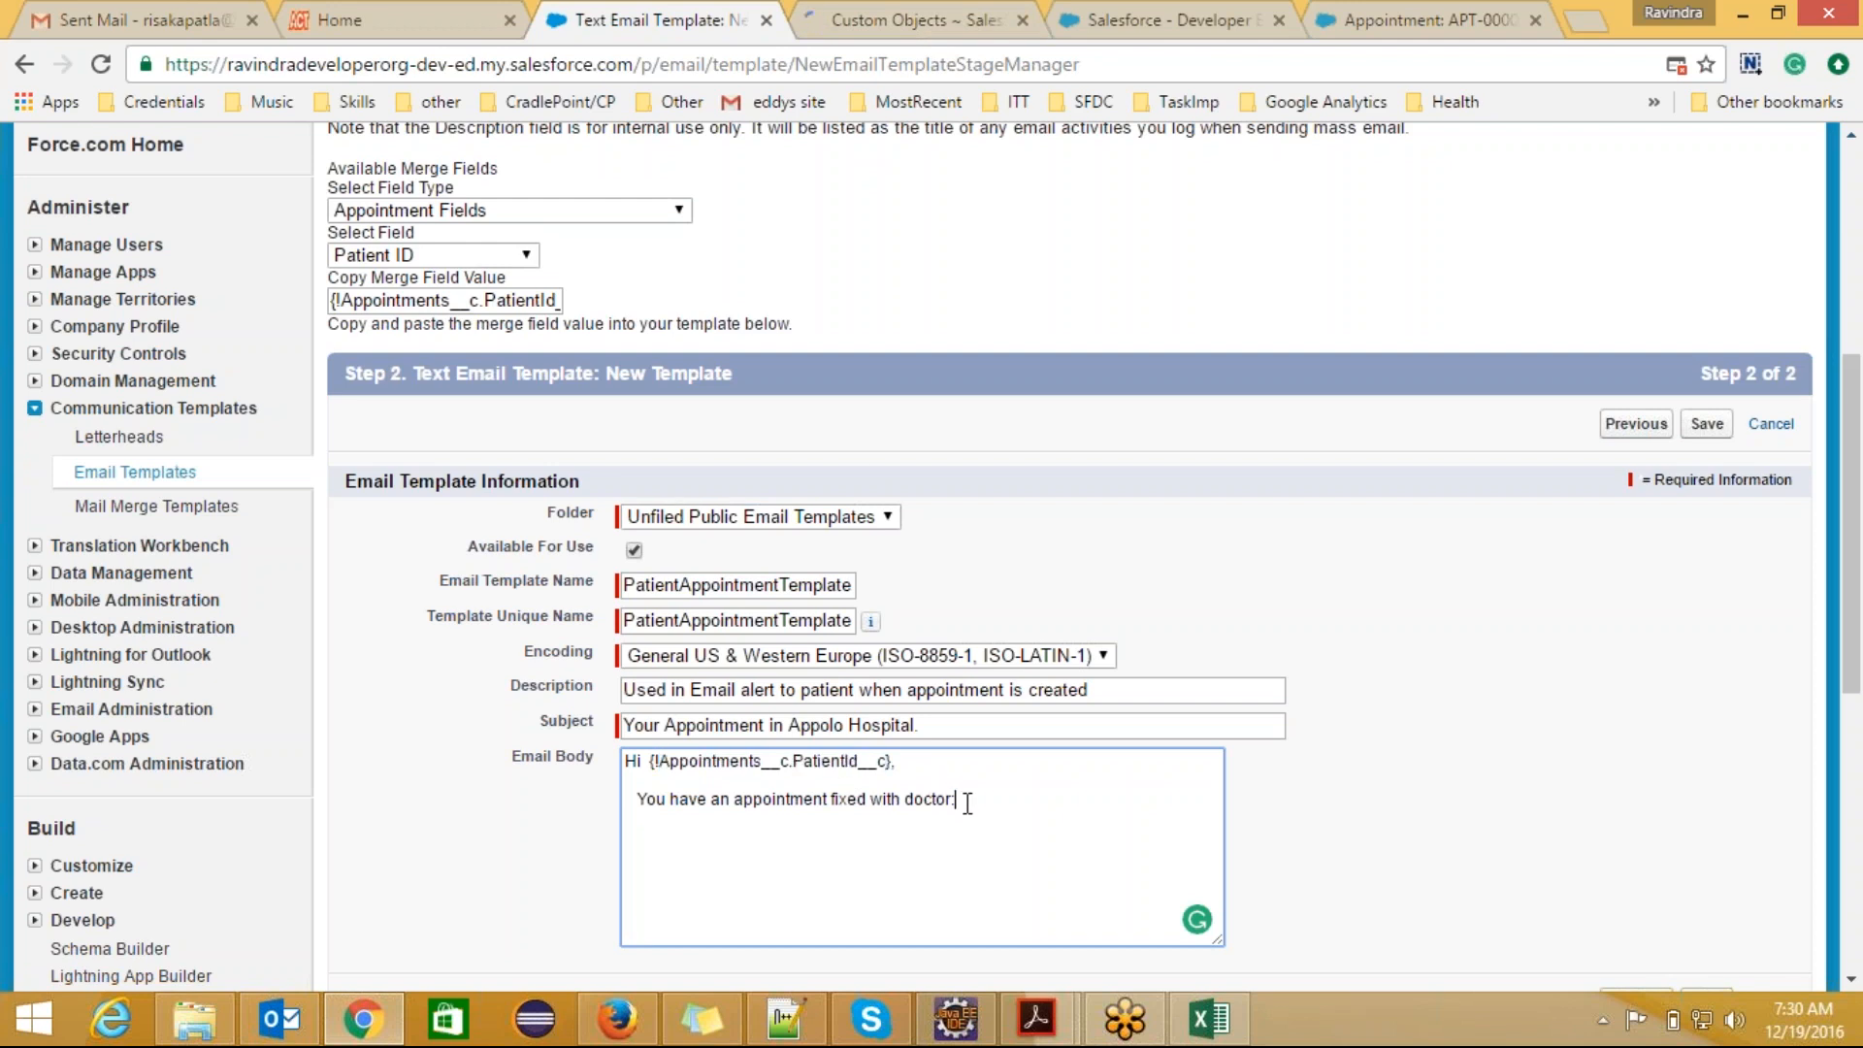
click(524, 255)
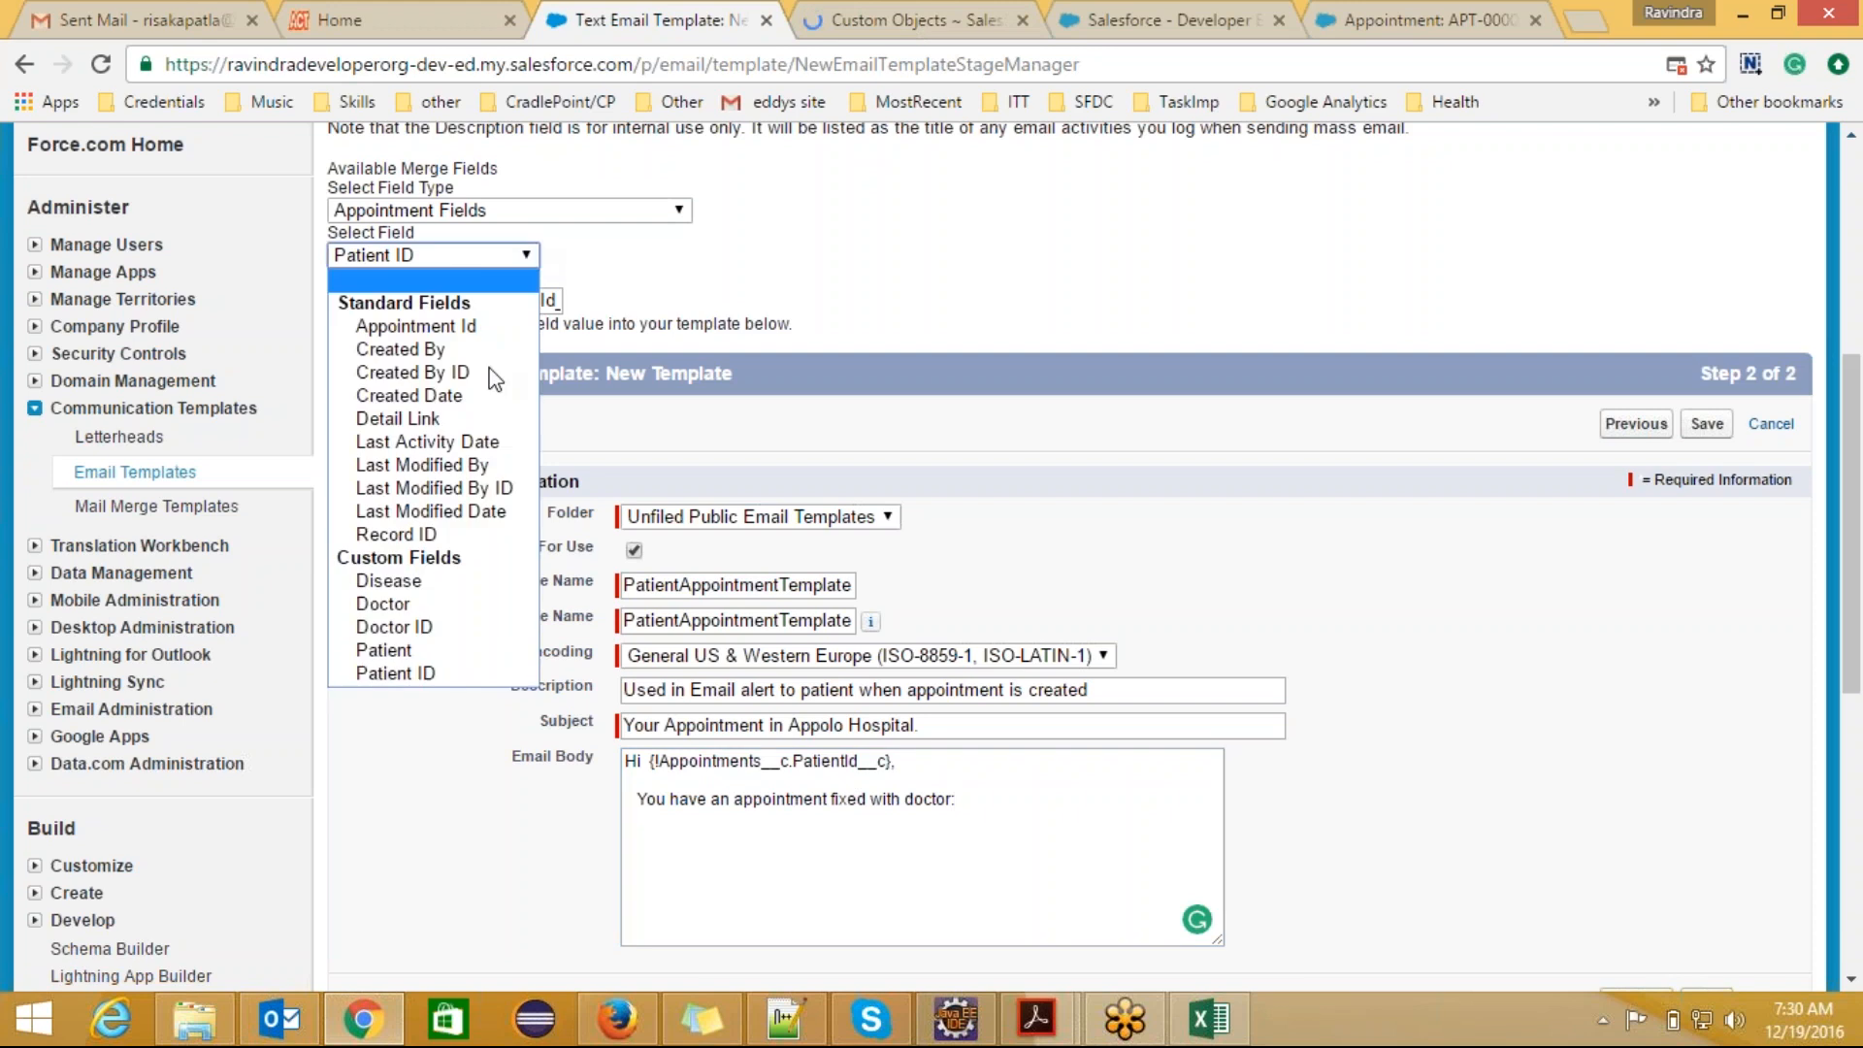
click(427, 628)
key(ctrl+c)
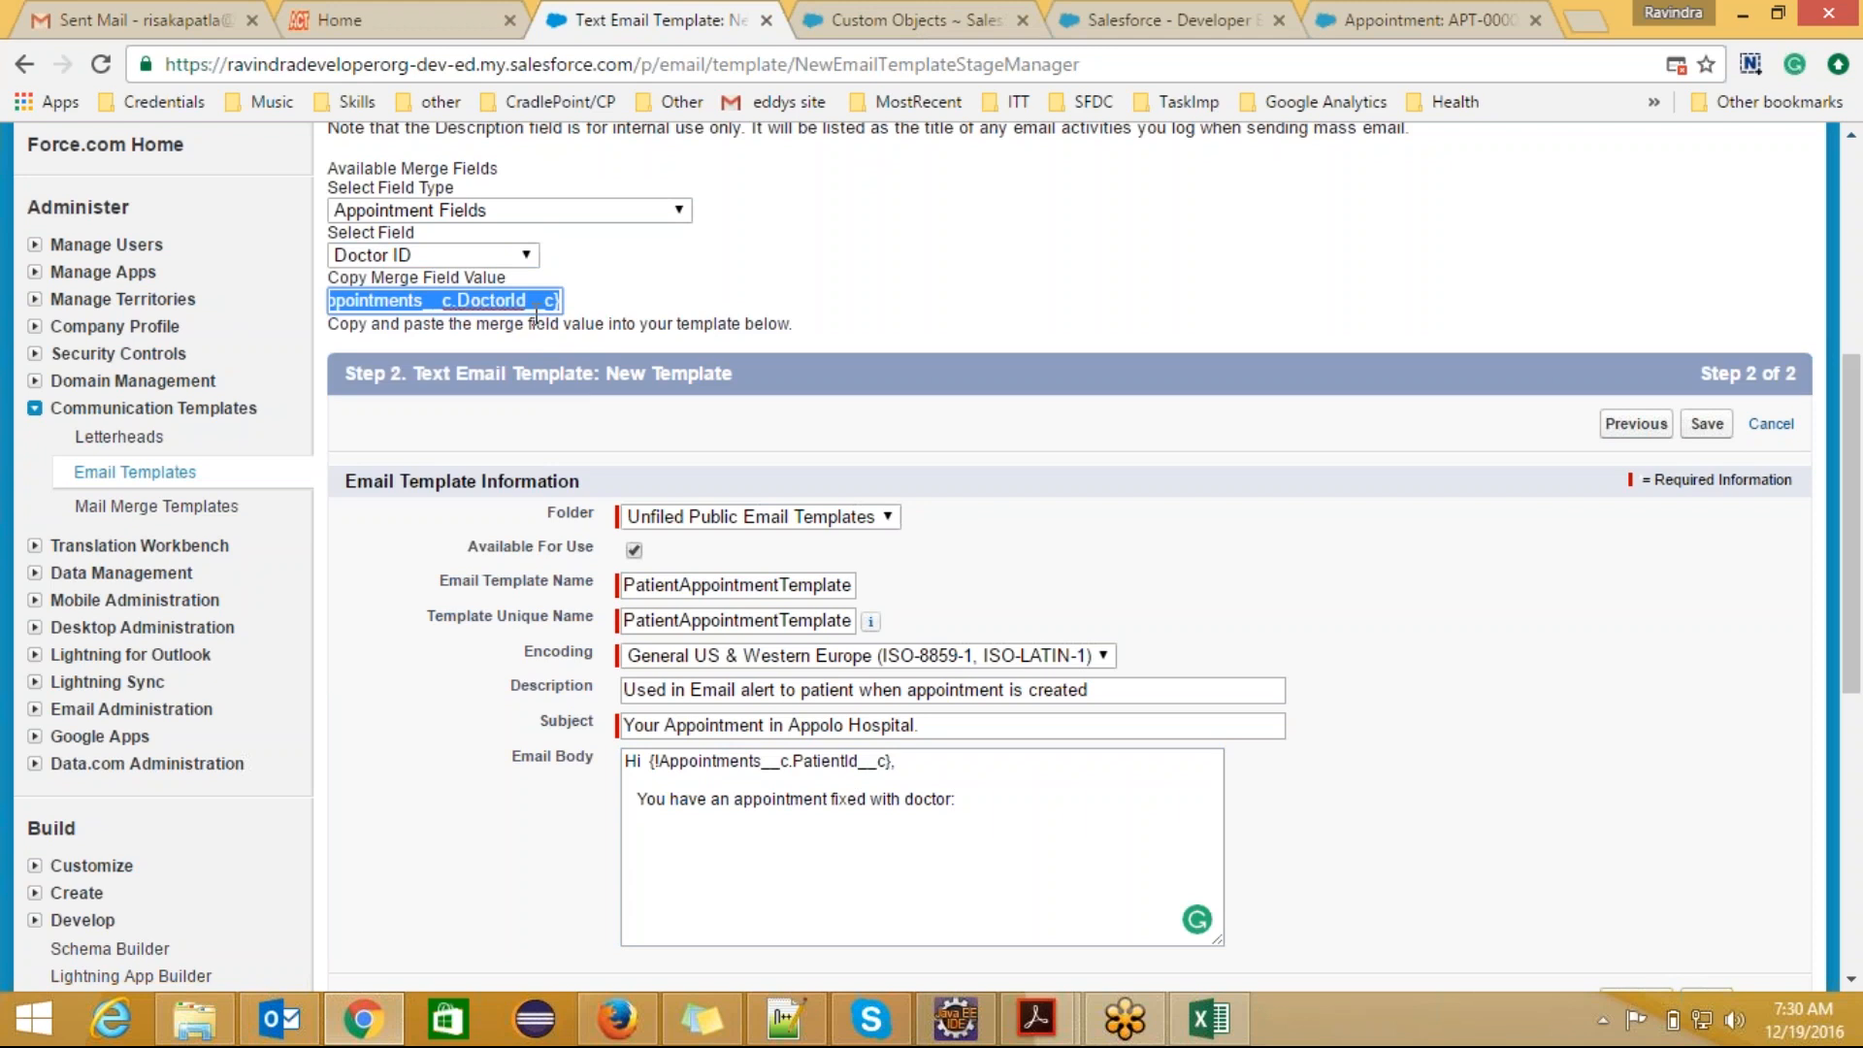
click(972, 818)
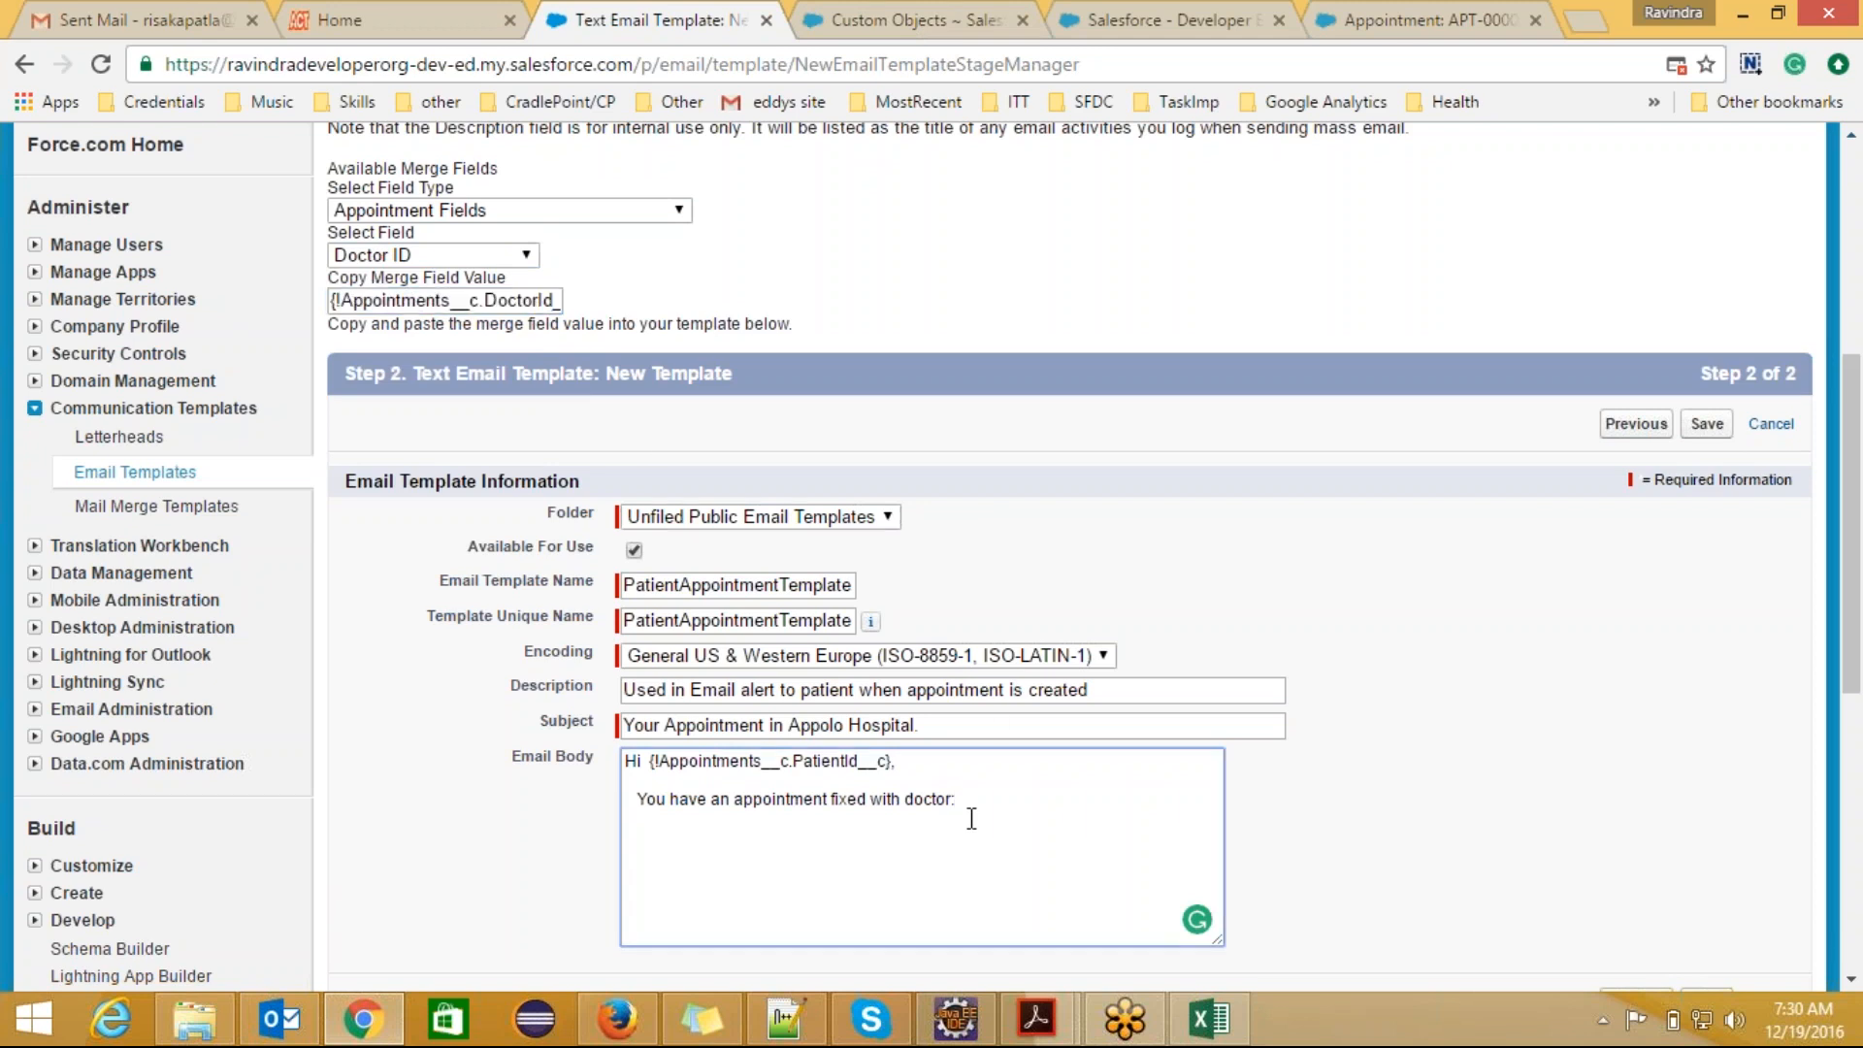
key(ctrl+v)
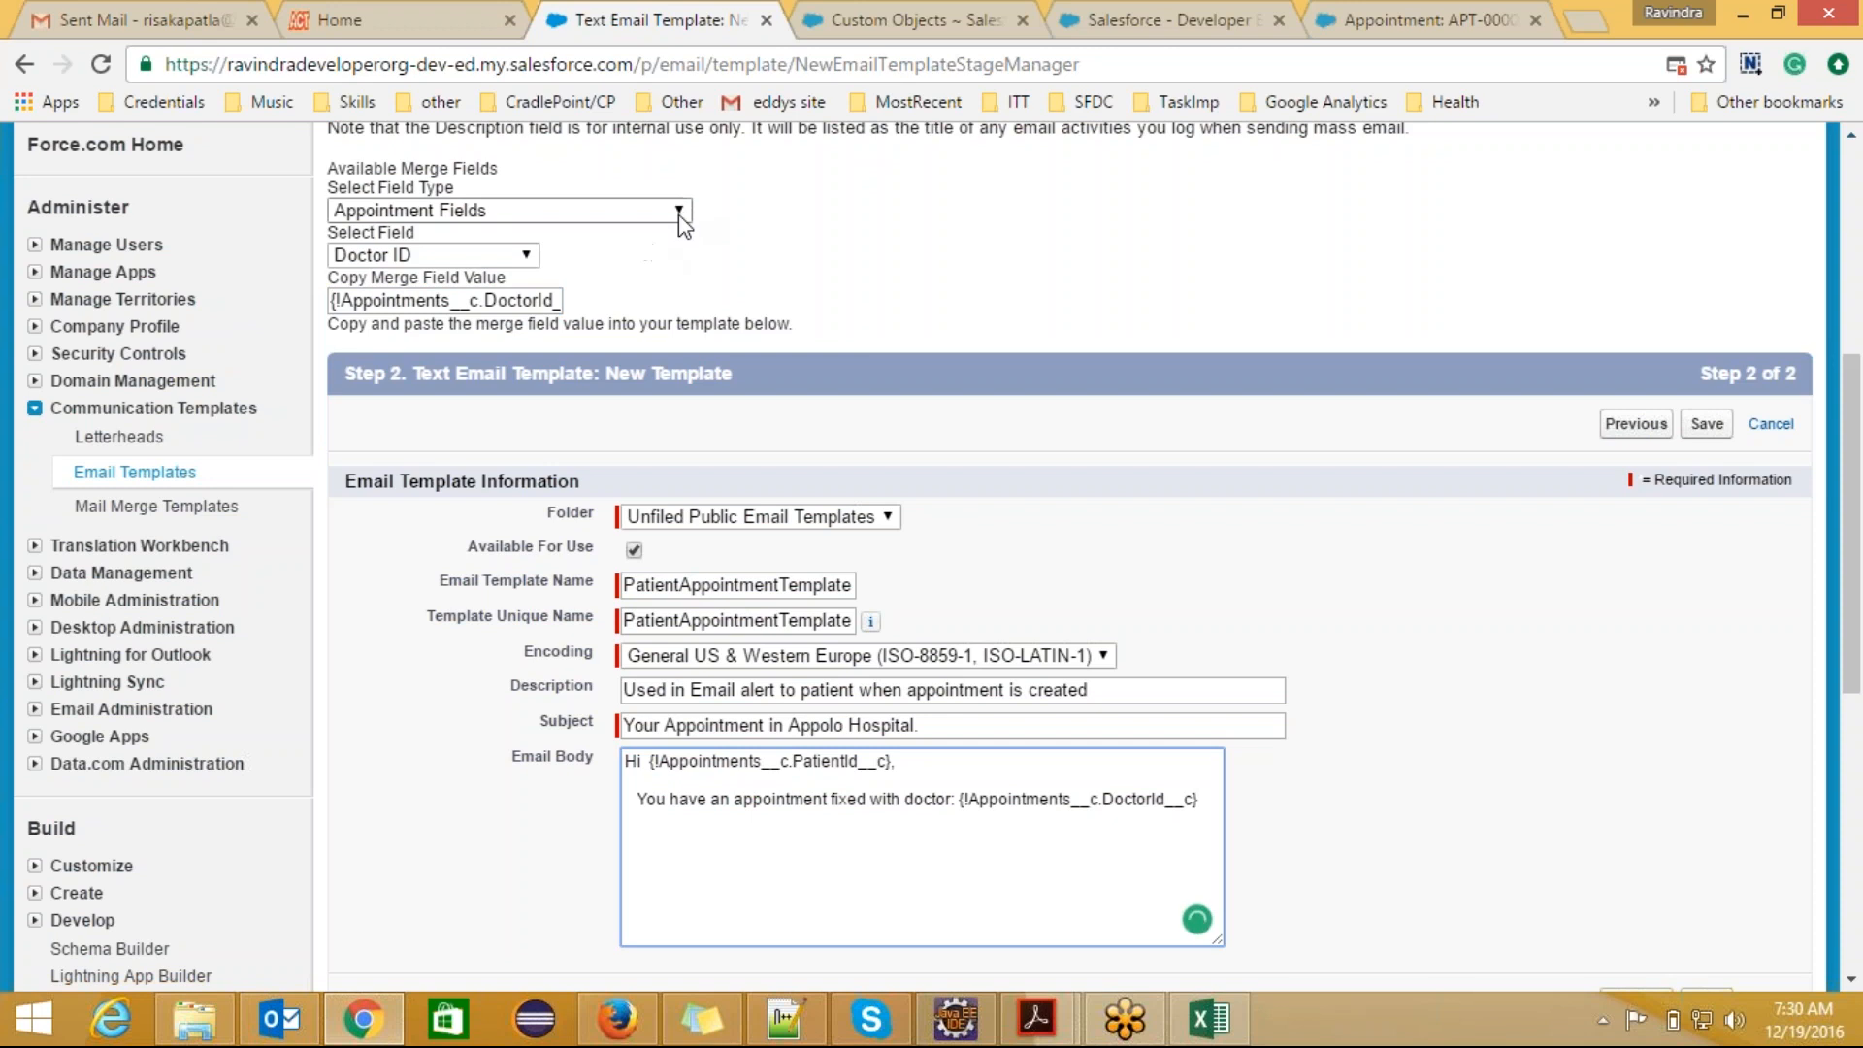
Step: Add "created by :" after the doctor merge field, followed by the appointment's Created By merge field and a period
click(525, 255)
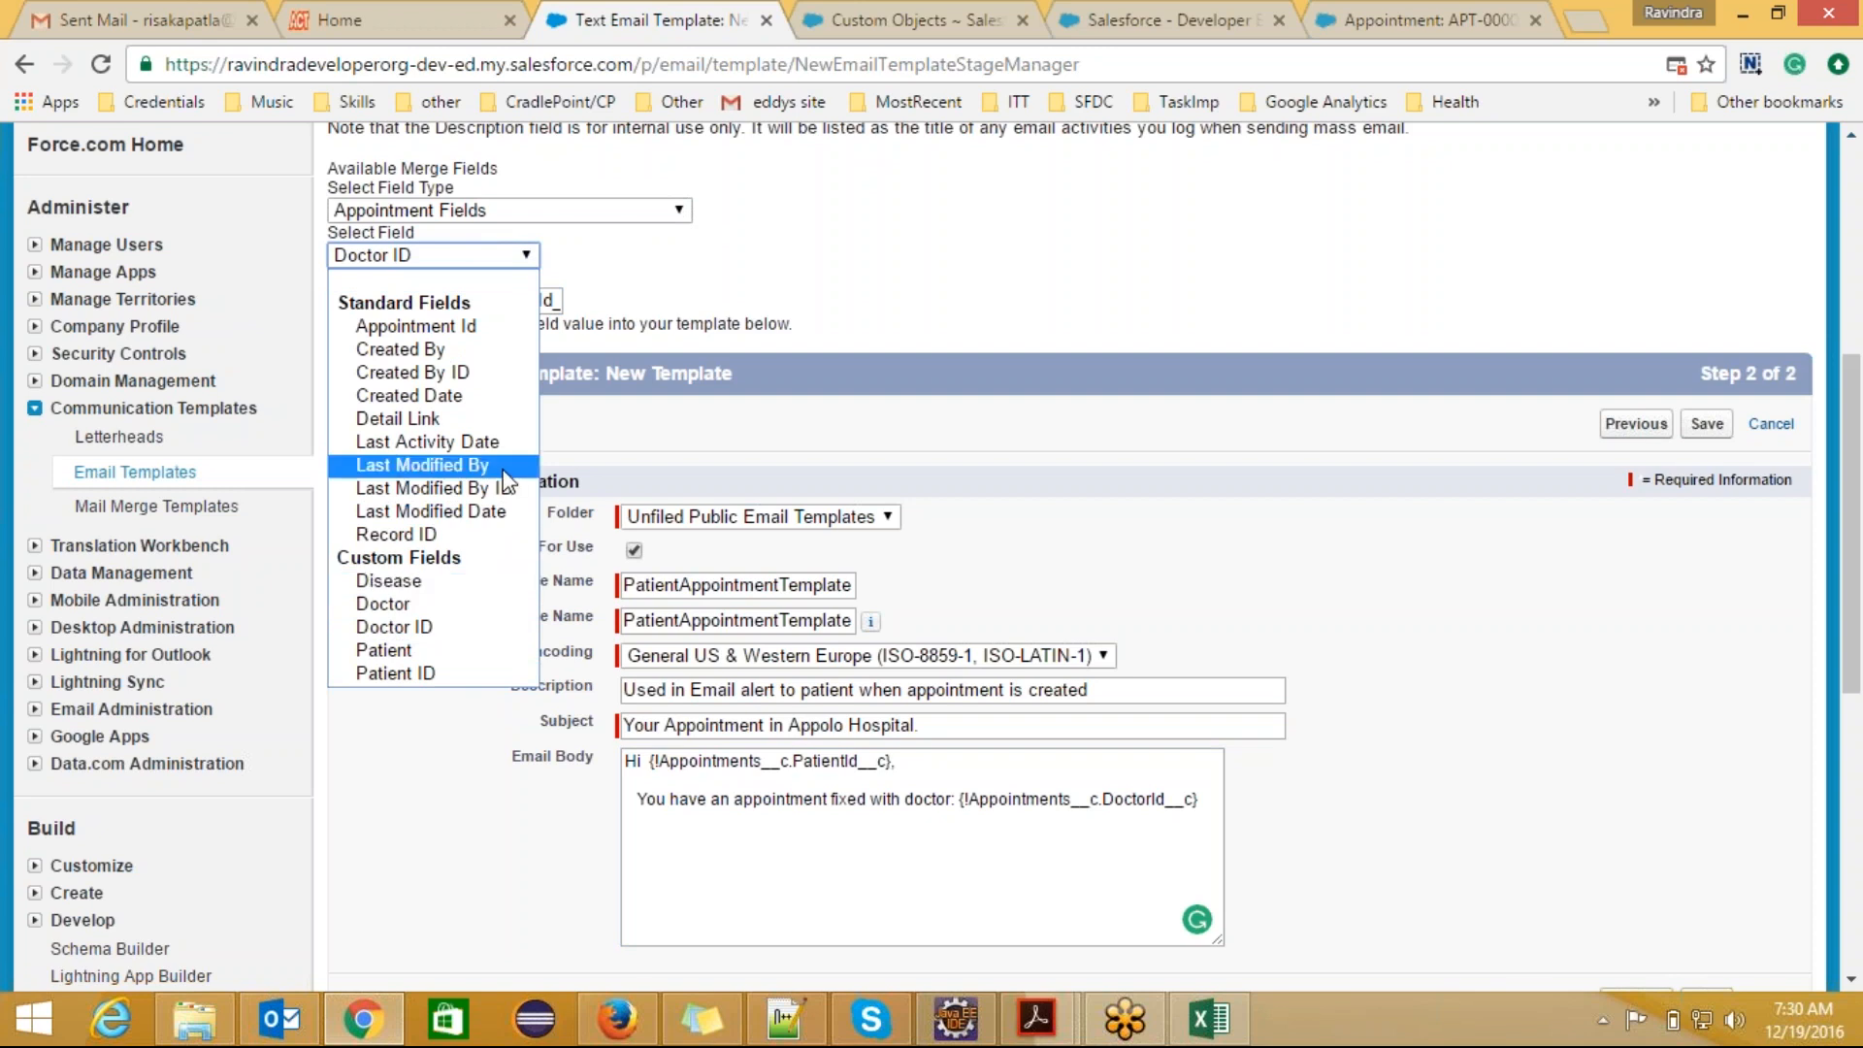
click(475, 357)
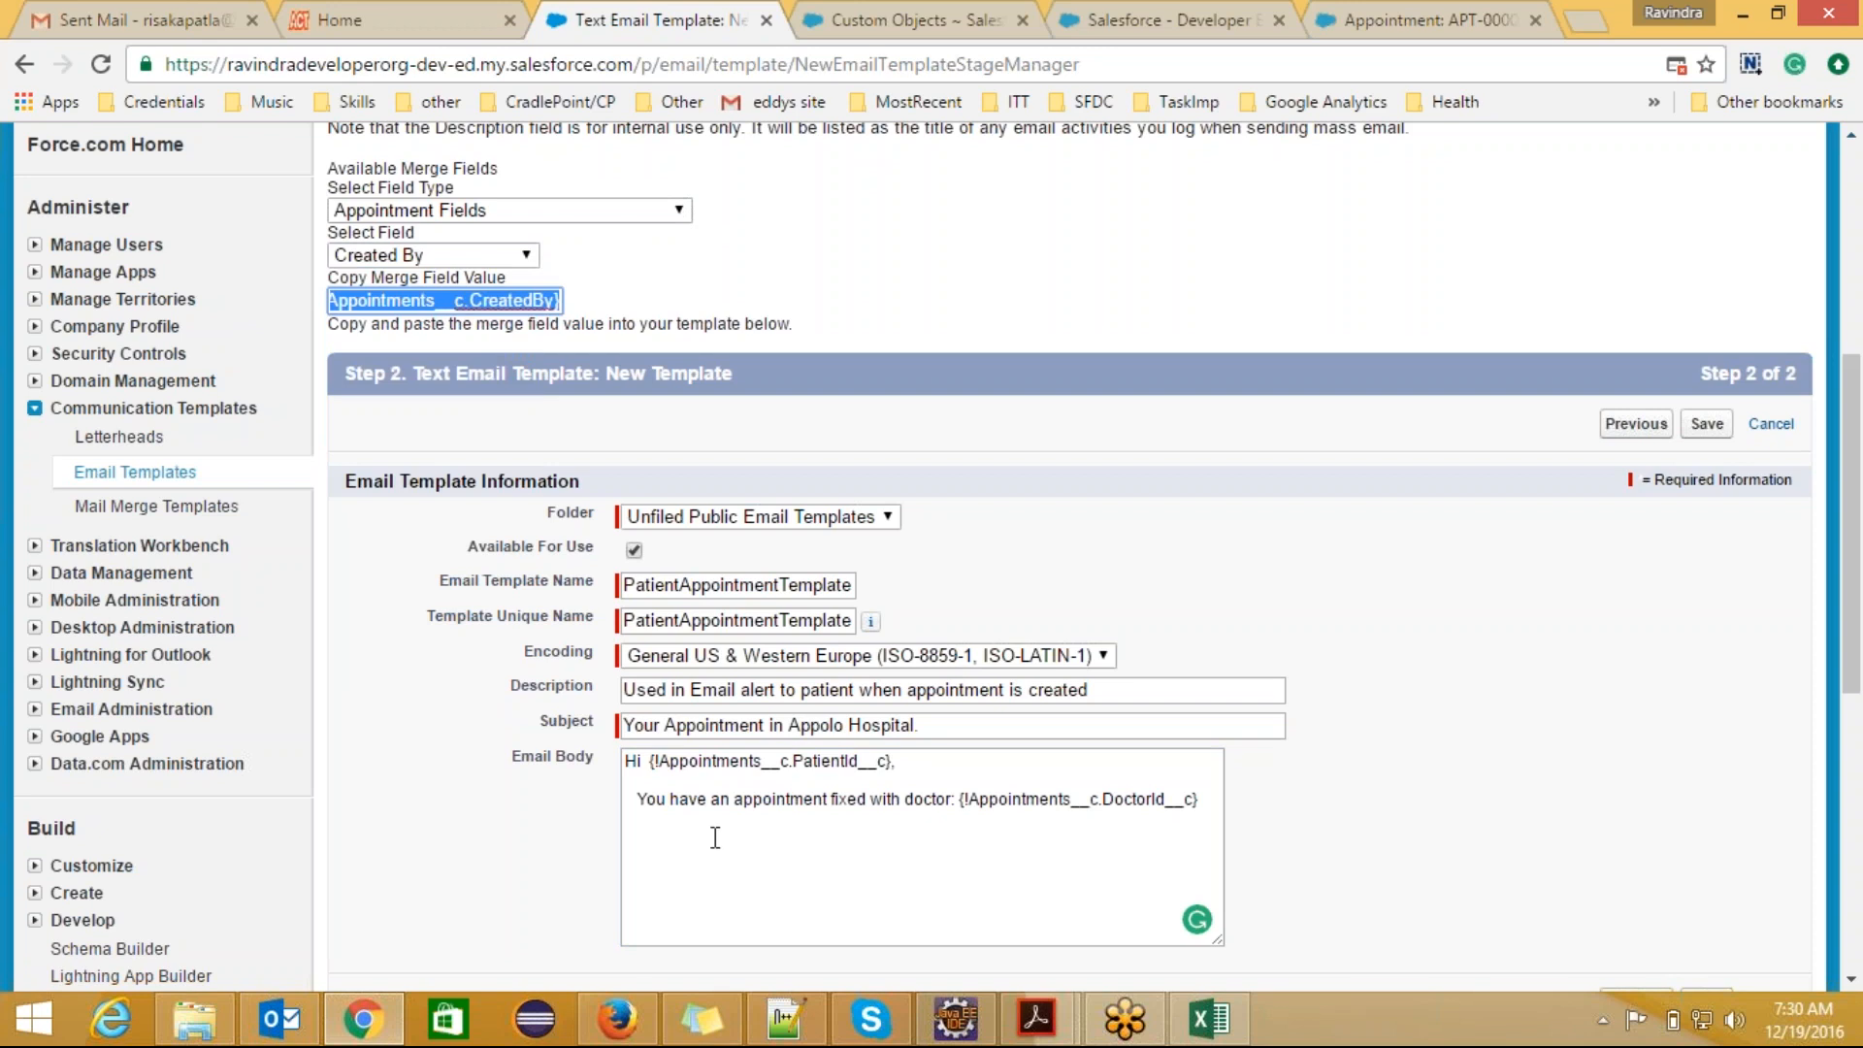
click(666, 841)
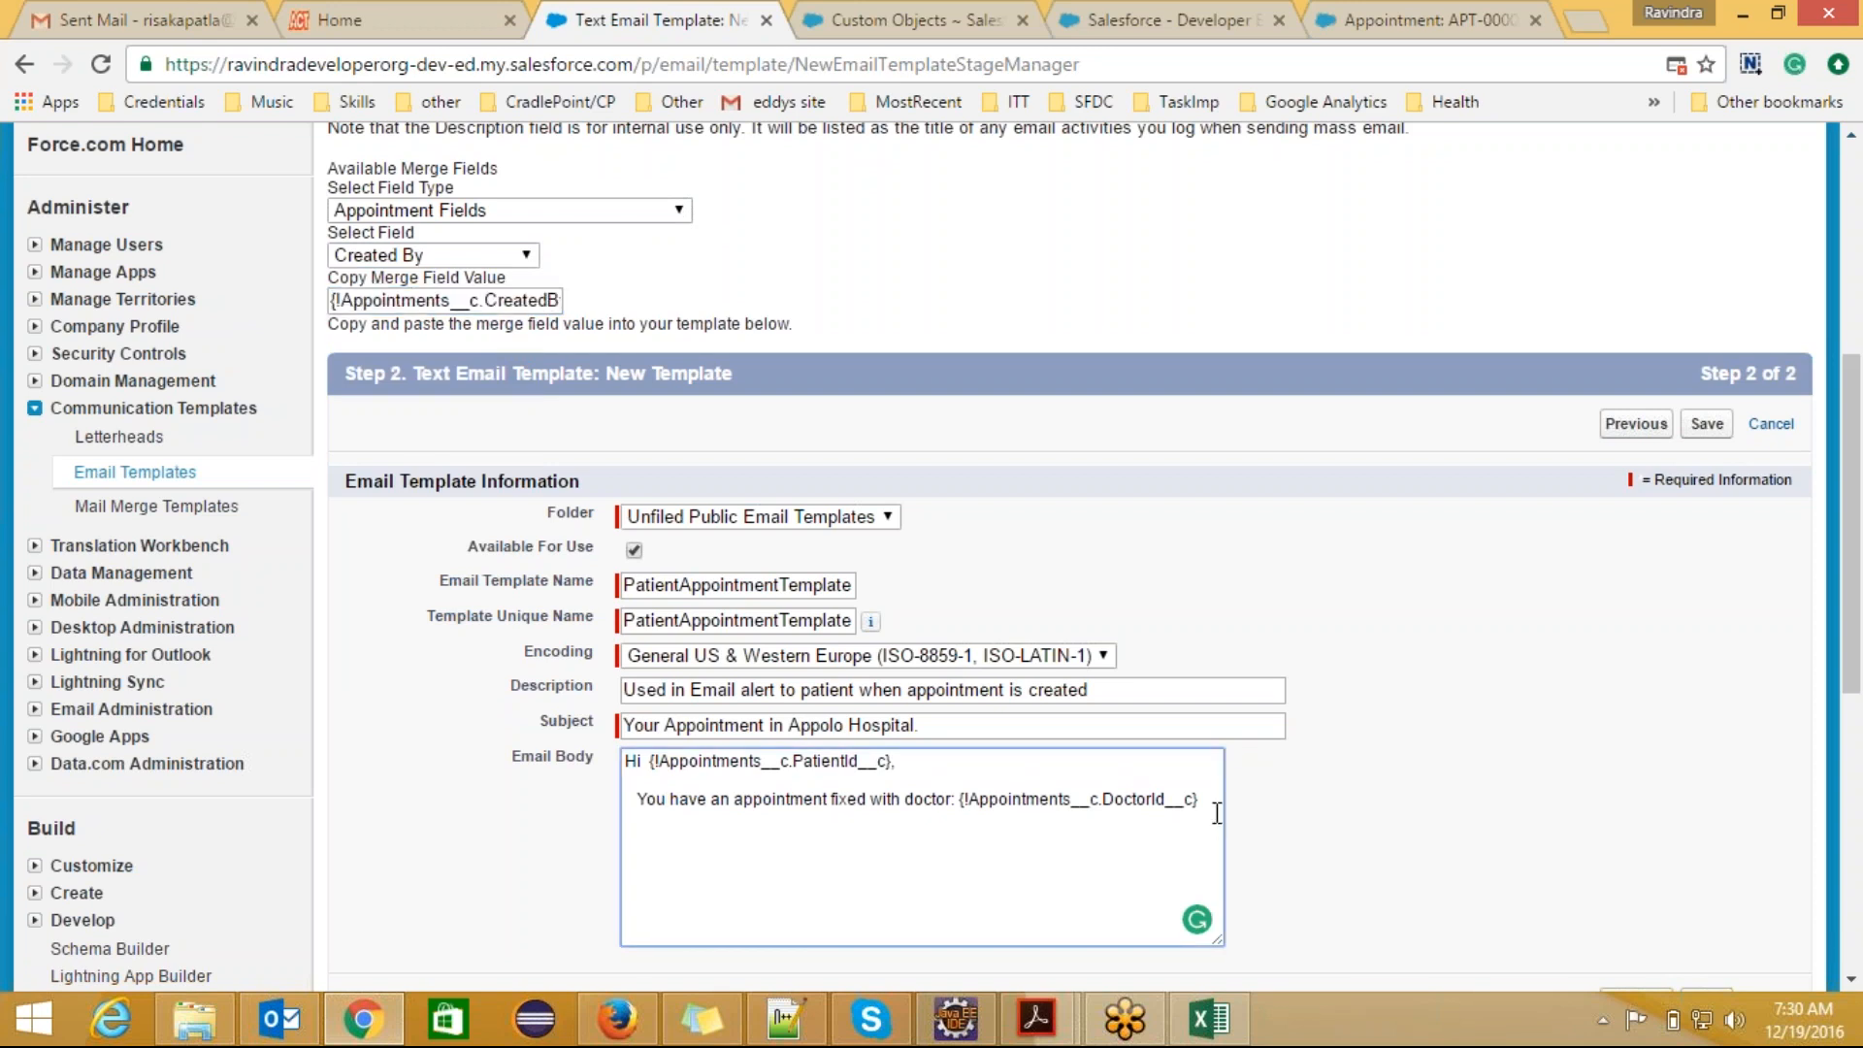
text(created by :)
click(455, 298)
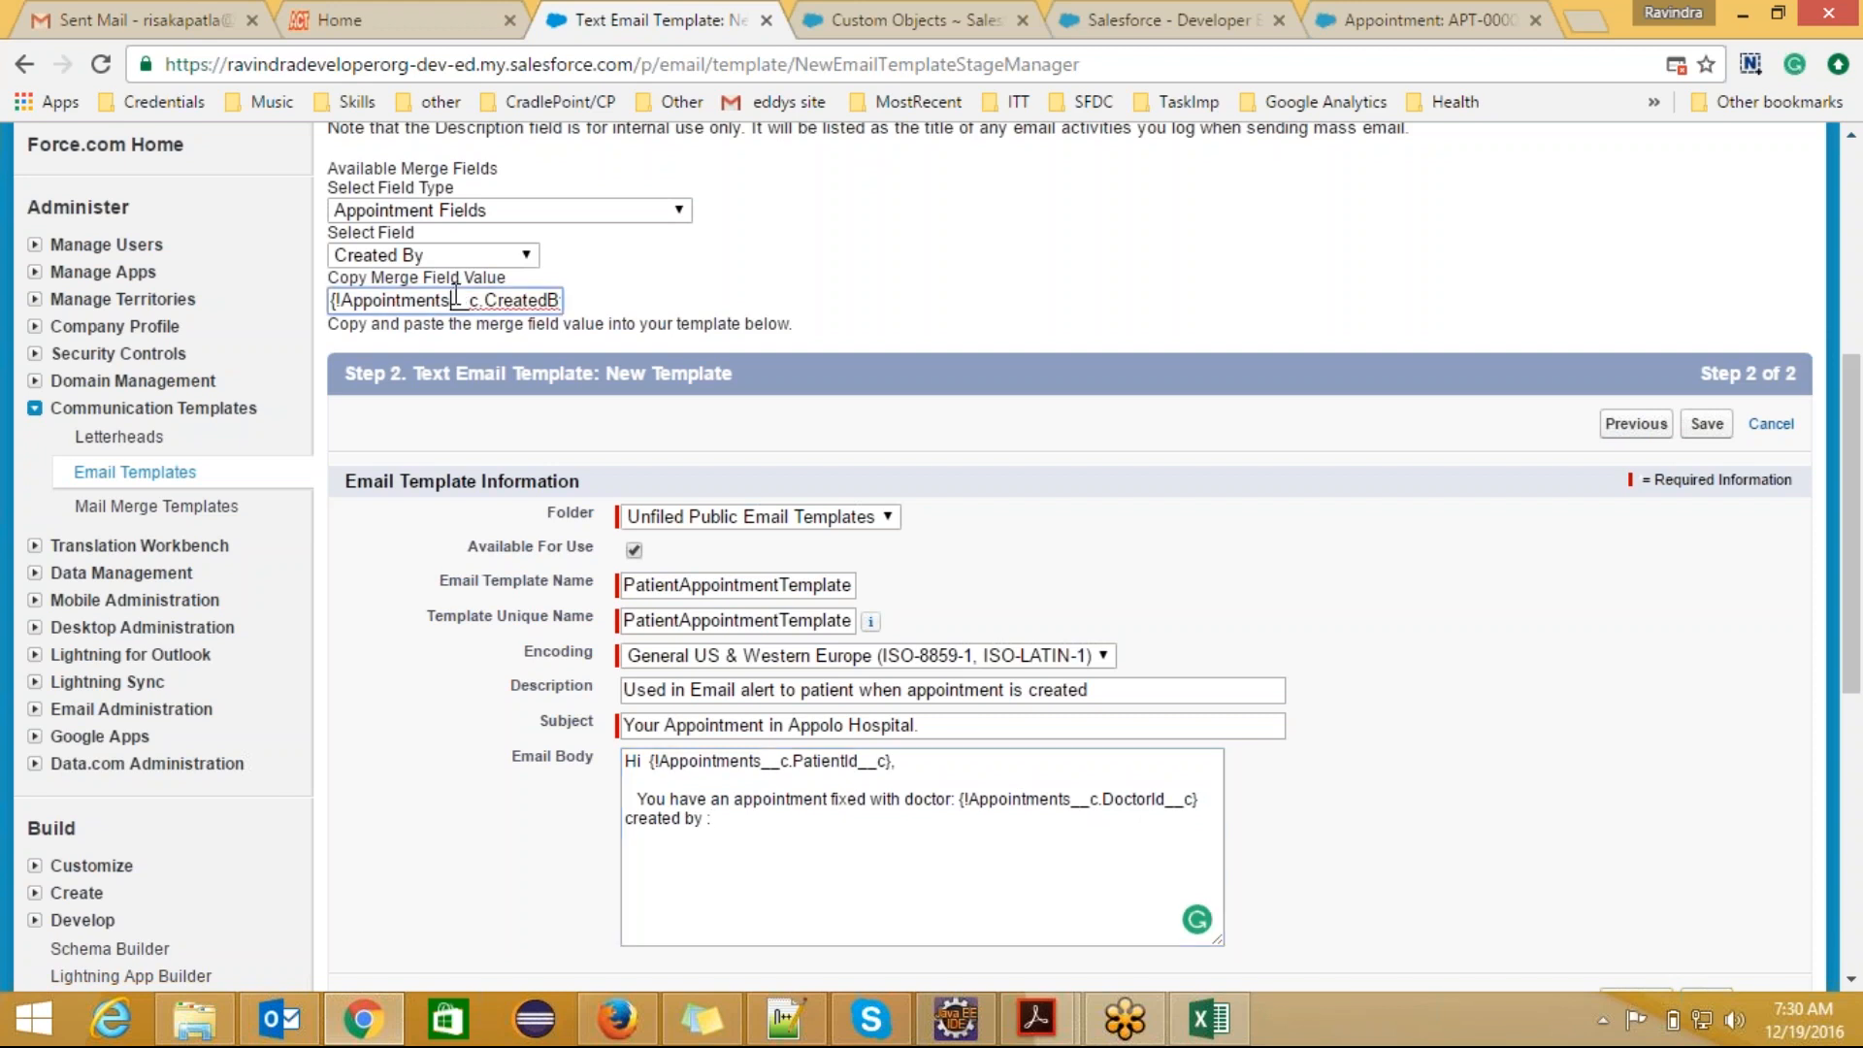
key(ctrl+a)
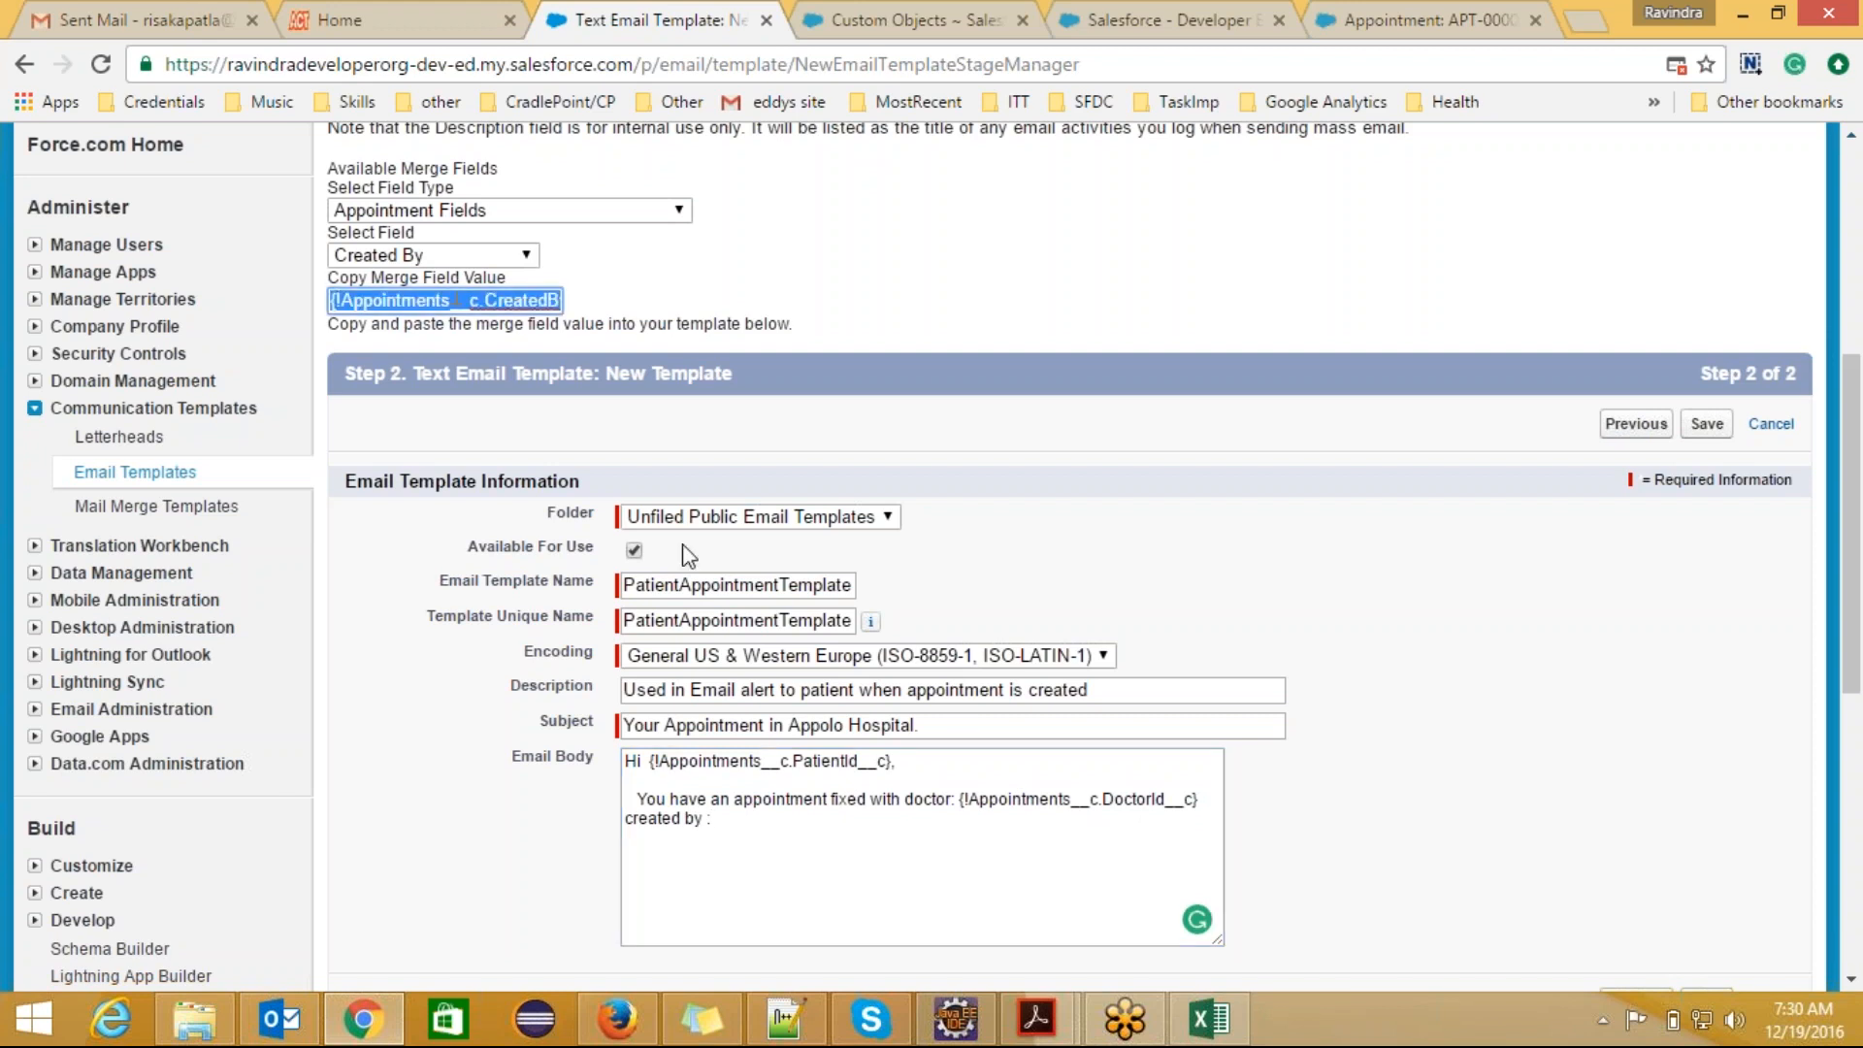
click(737, 818)
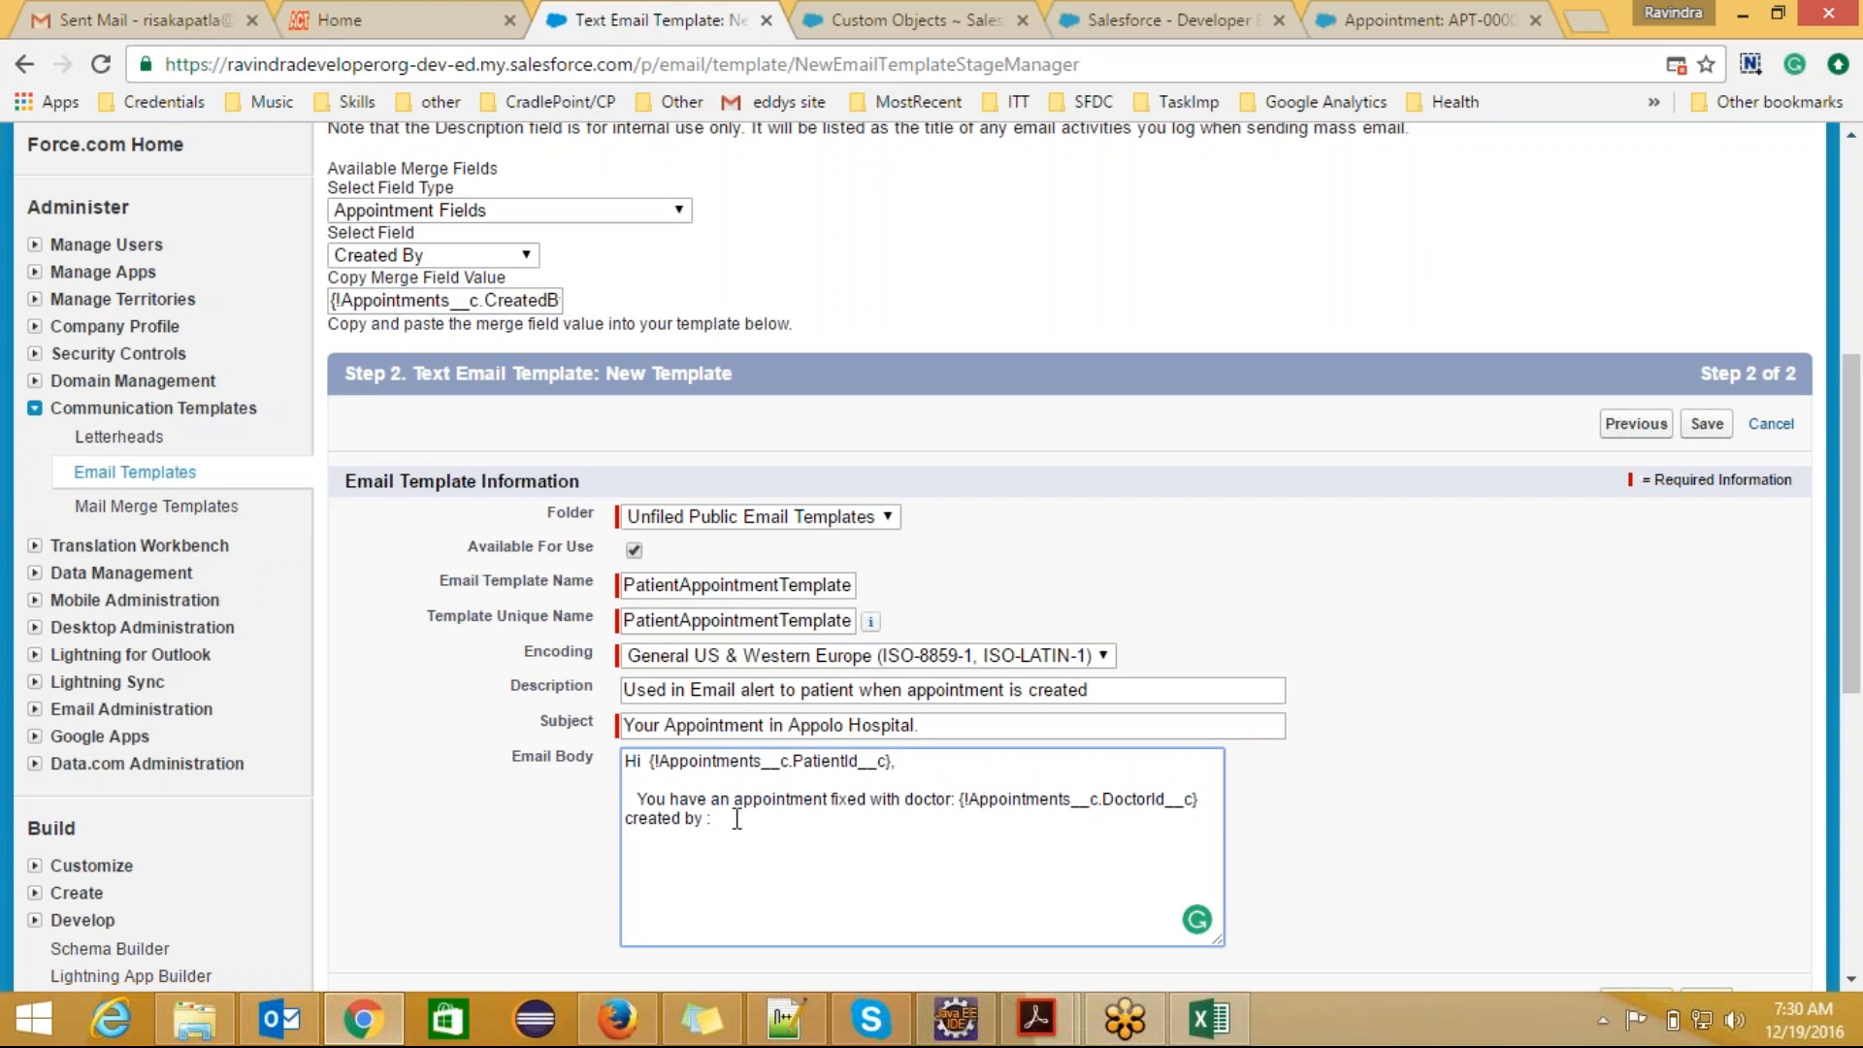
text({!Appointments__c.CreatedBy})
text(.)
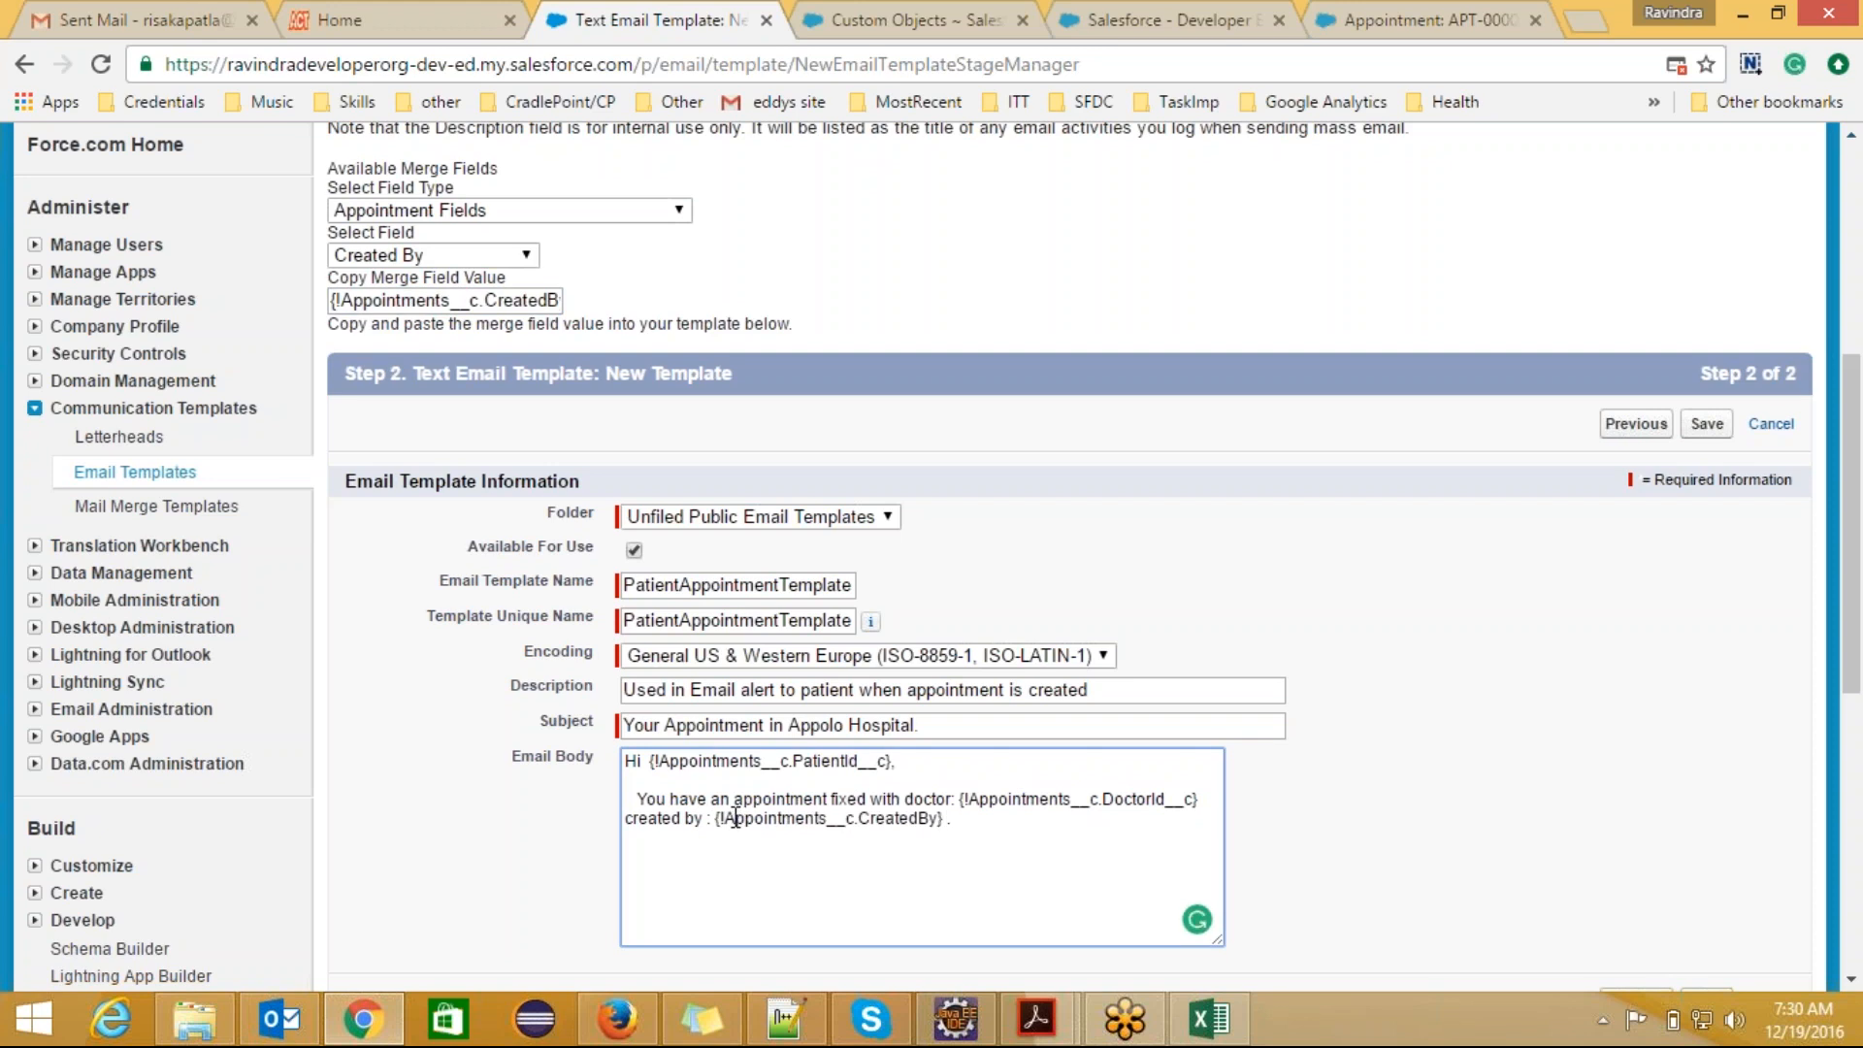
Step: Generate the merge field value for Appointment Id from the Appointment Fields
click(521, 212)
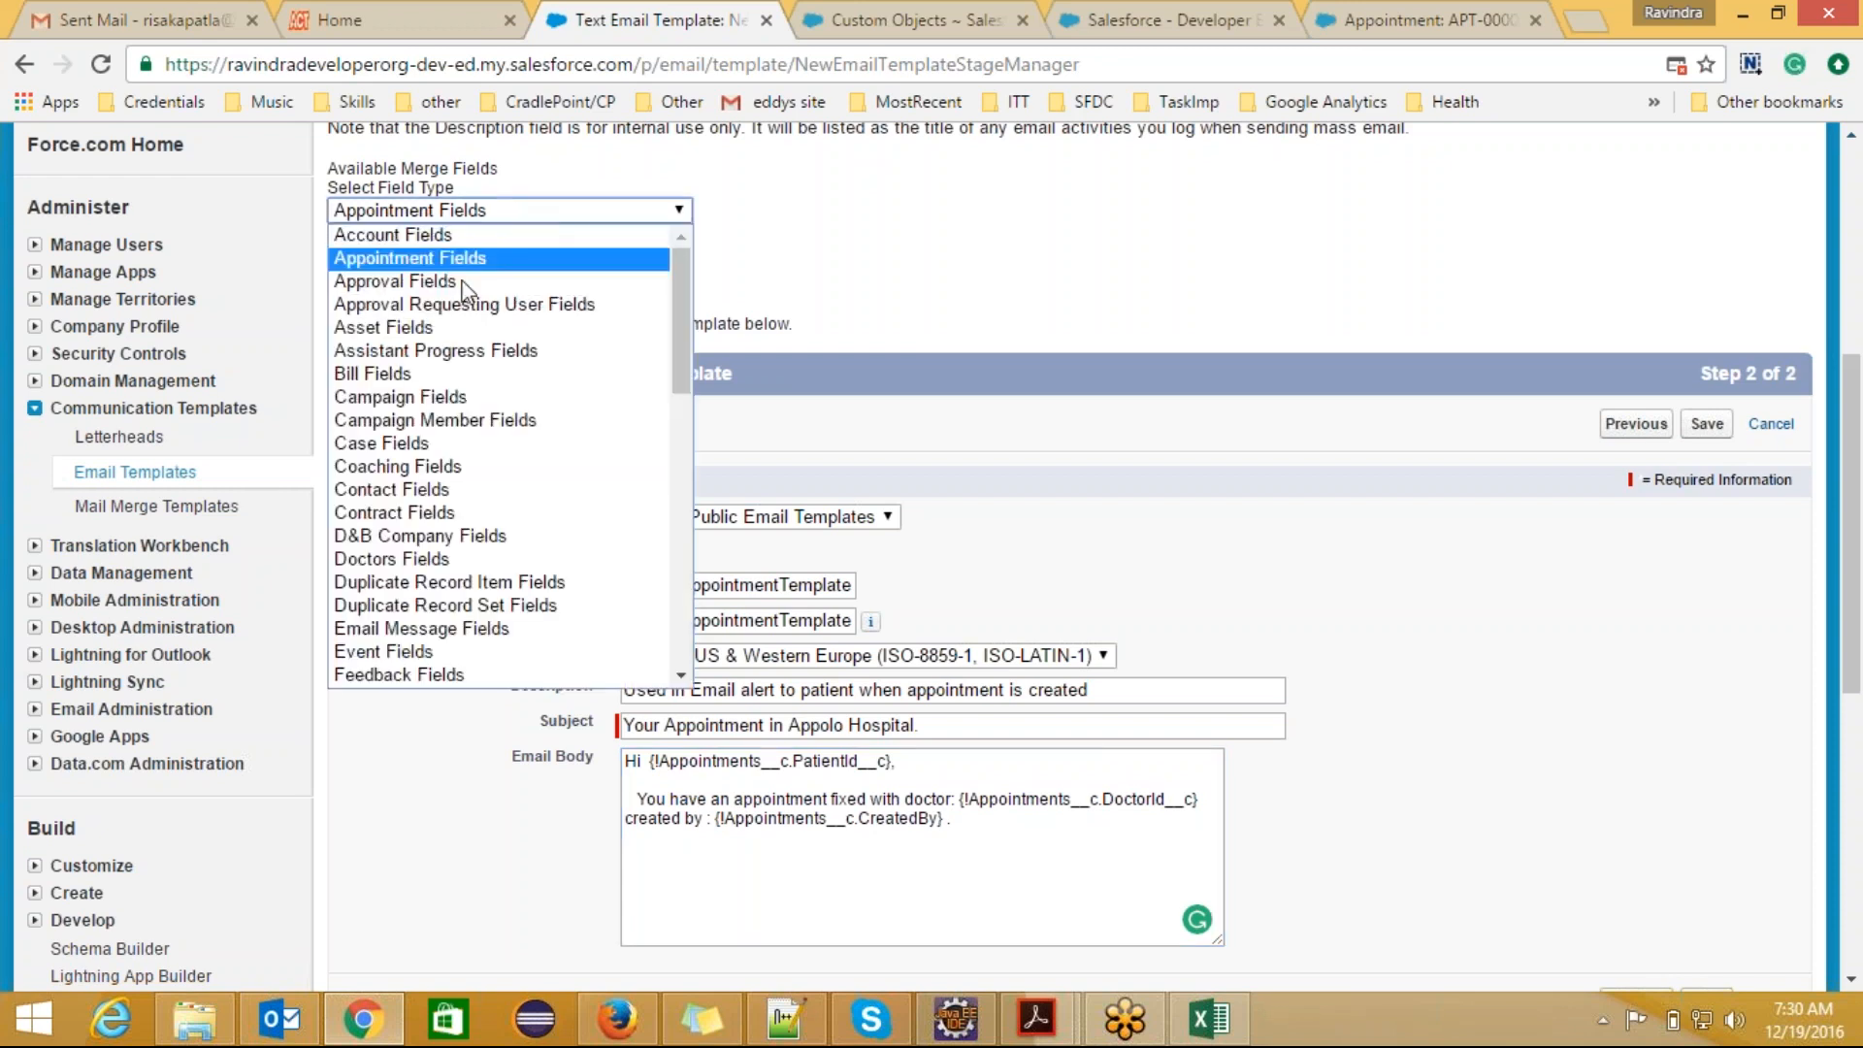
click(460, 258)
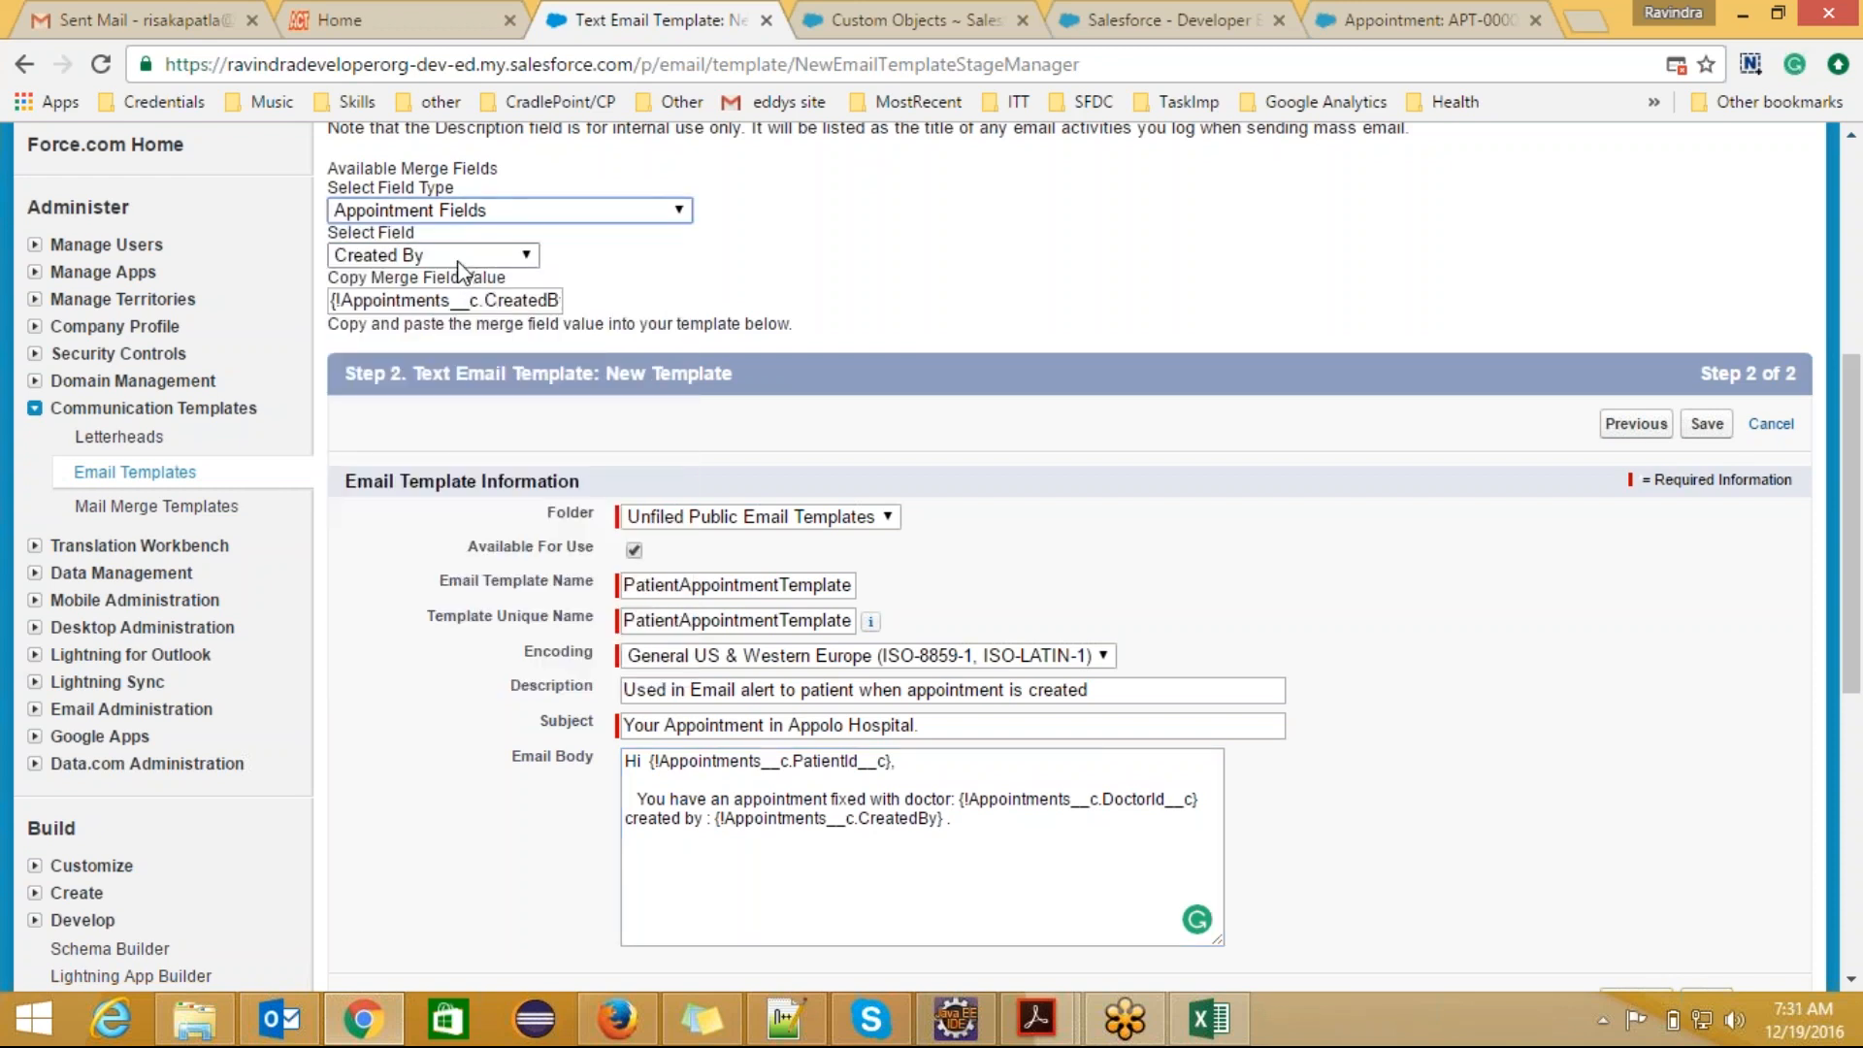
click(460, 260)
click(451, 327)
key(ctrl+c)
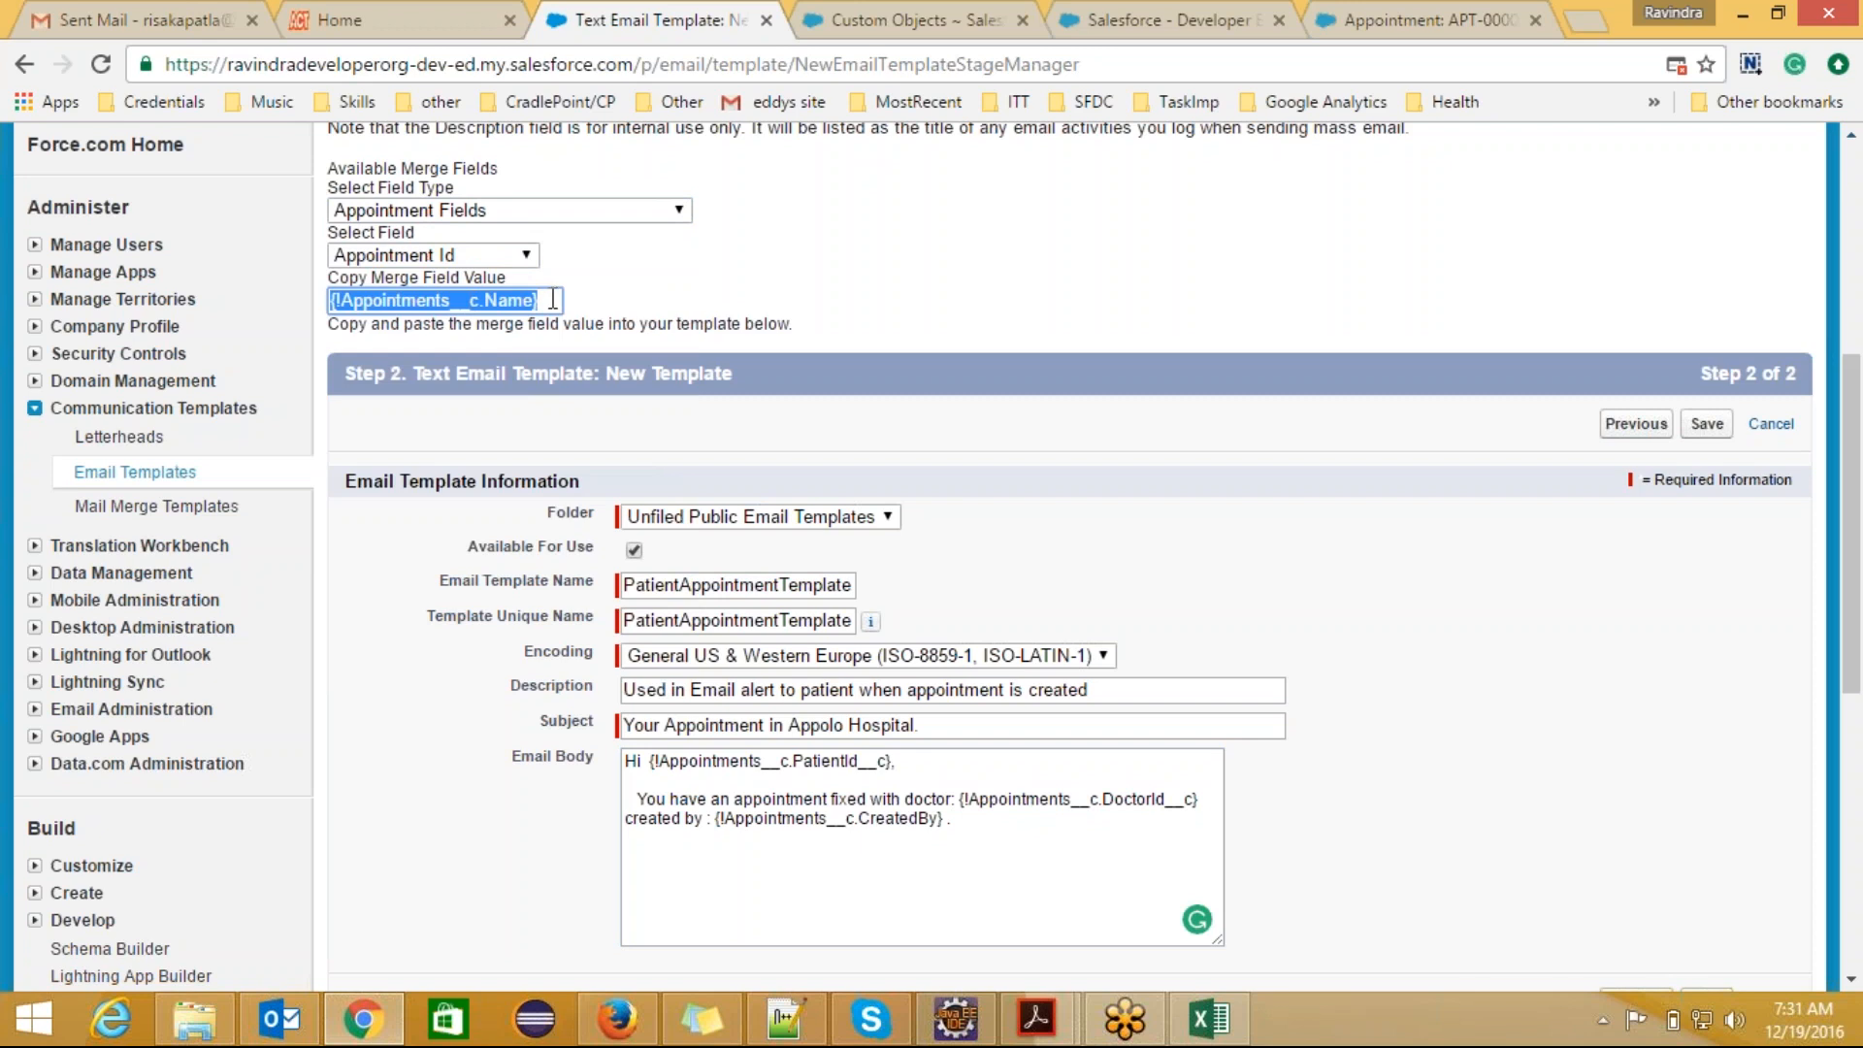
Step: Start a new paragraph in the email body reading "This is your appointment id" followed by the Appointment Id merge field {!Appointments__c.Name}
click(1006, 823)
key(Return)
key(Return)
text(This is)
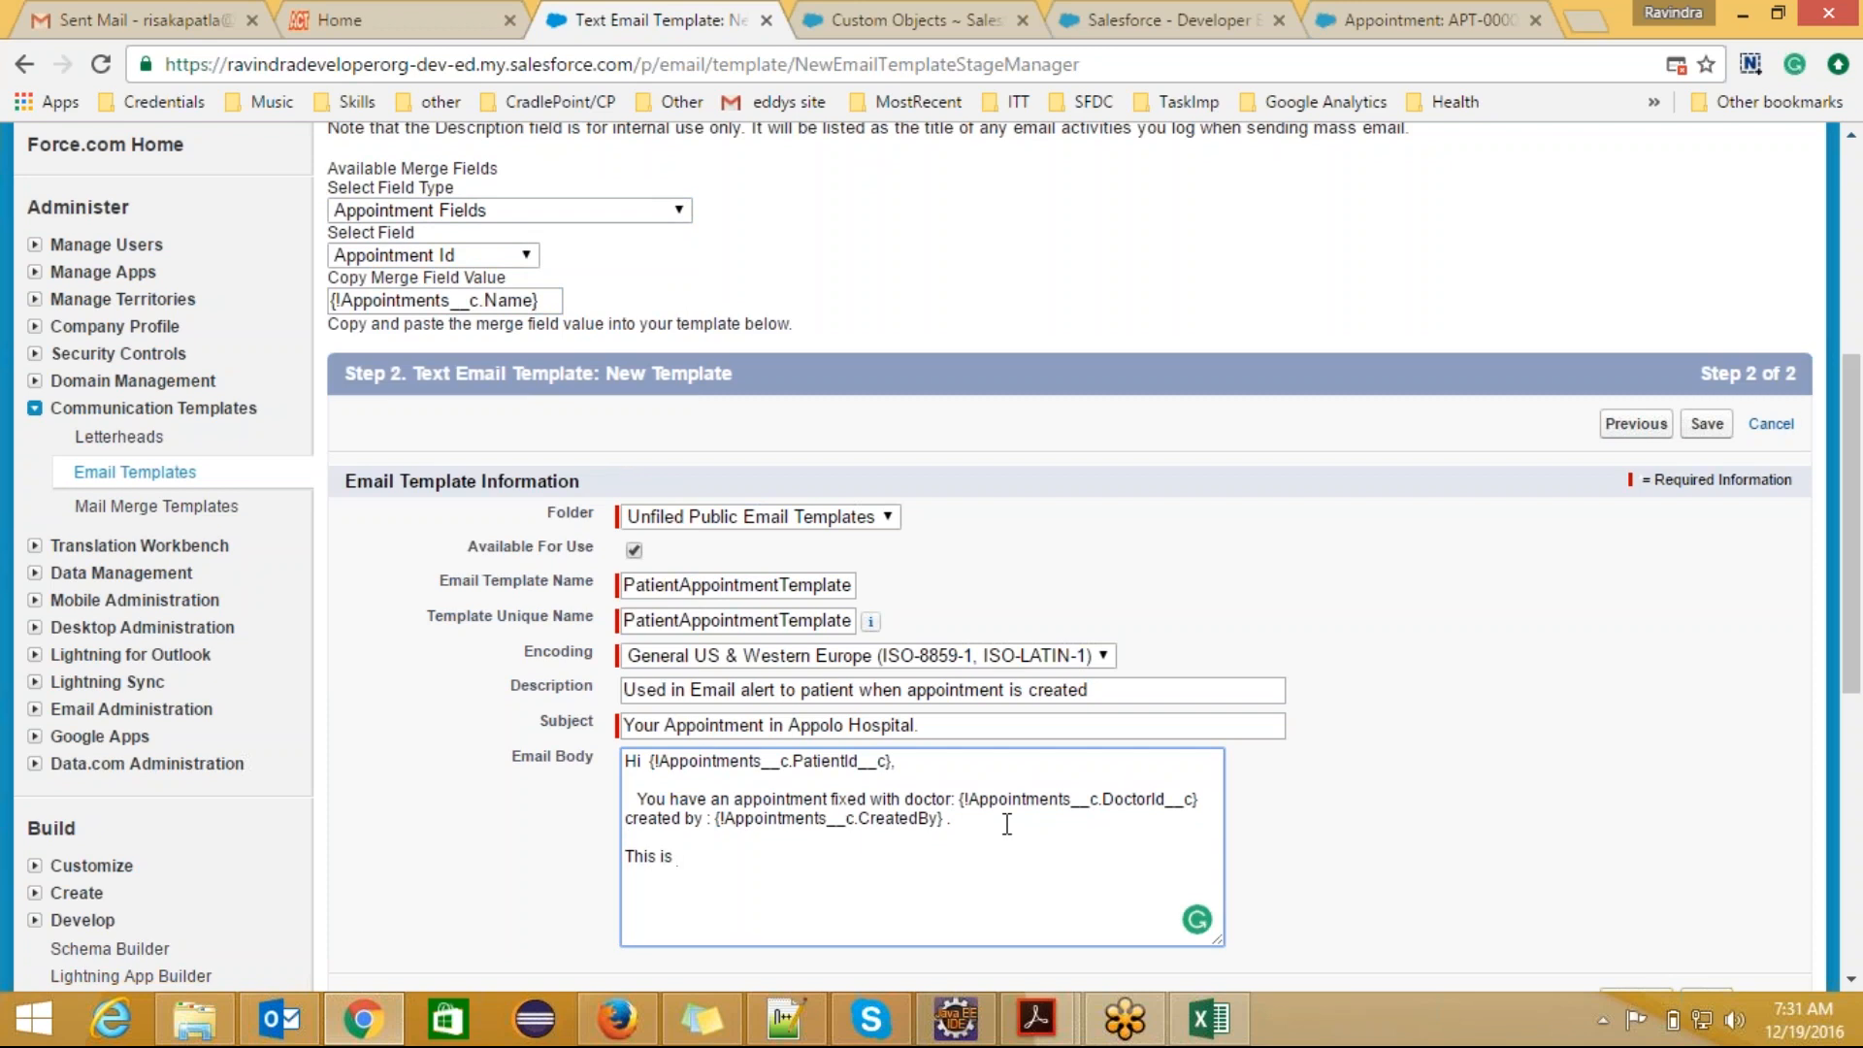
text( your appintment id)
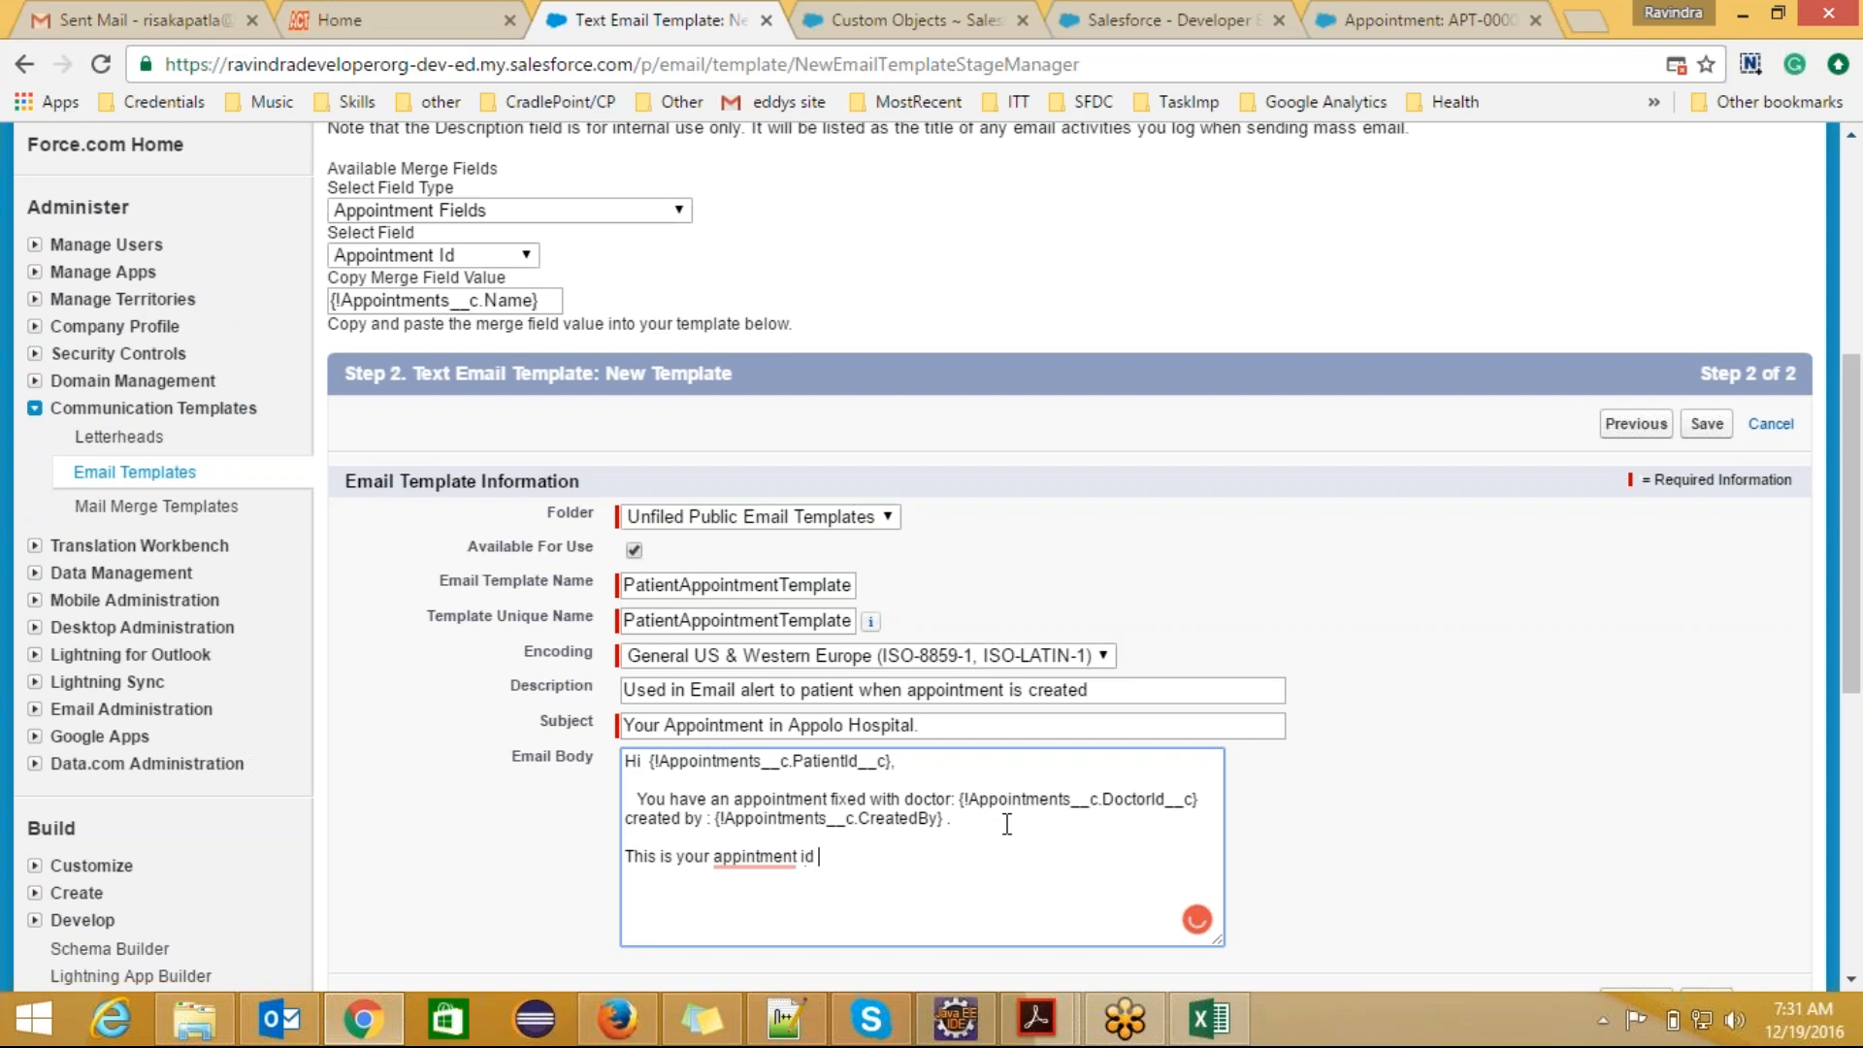
key(BackSpace)
text(o)
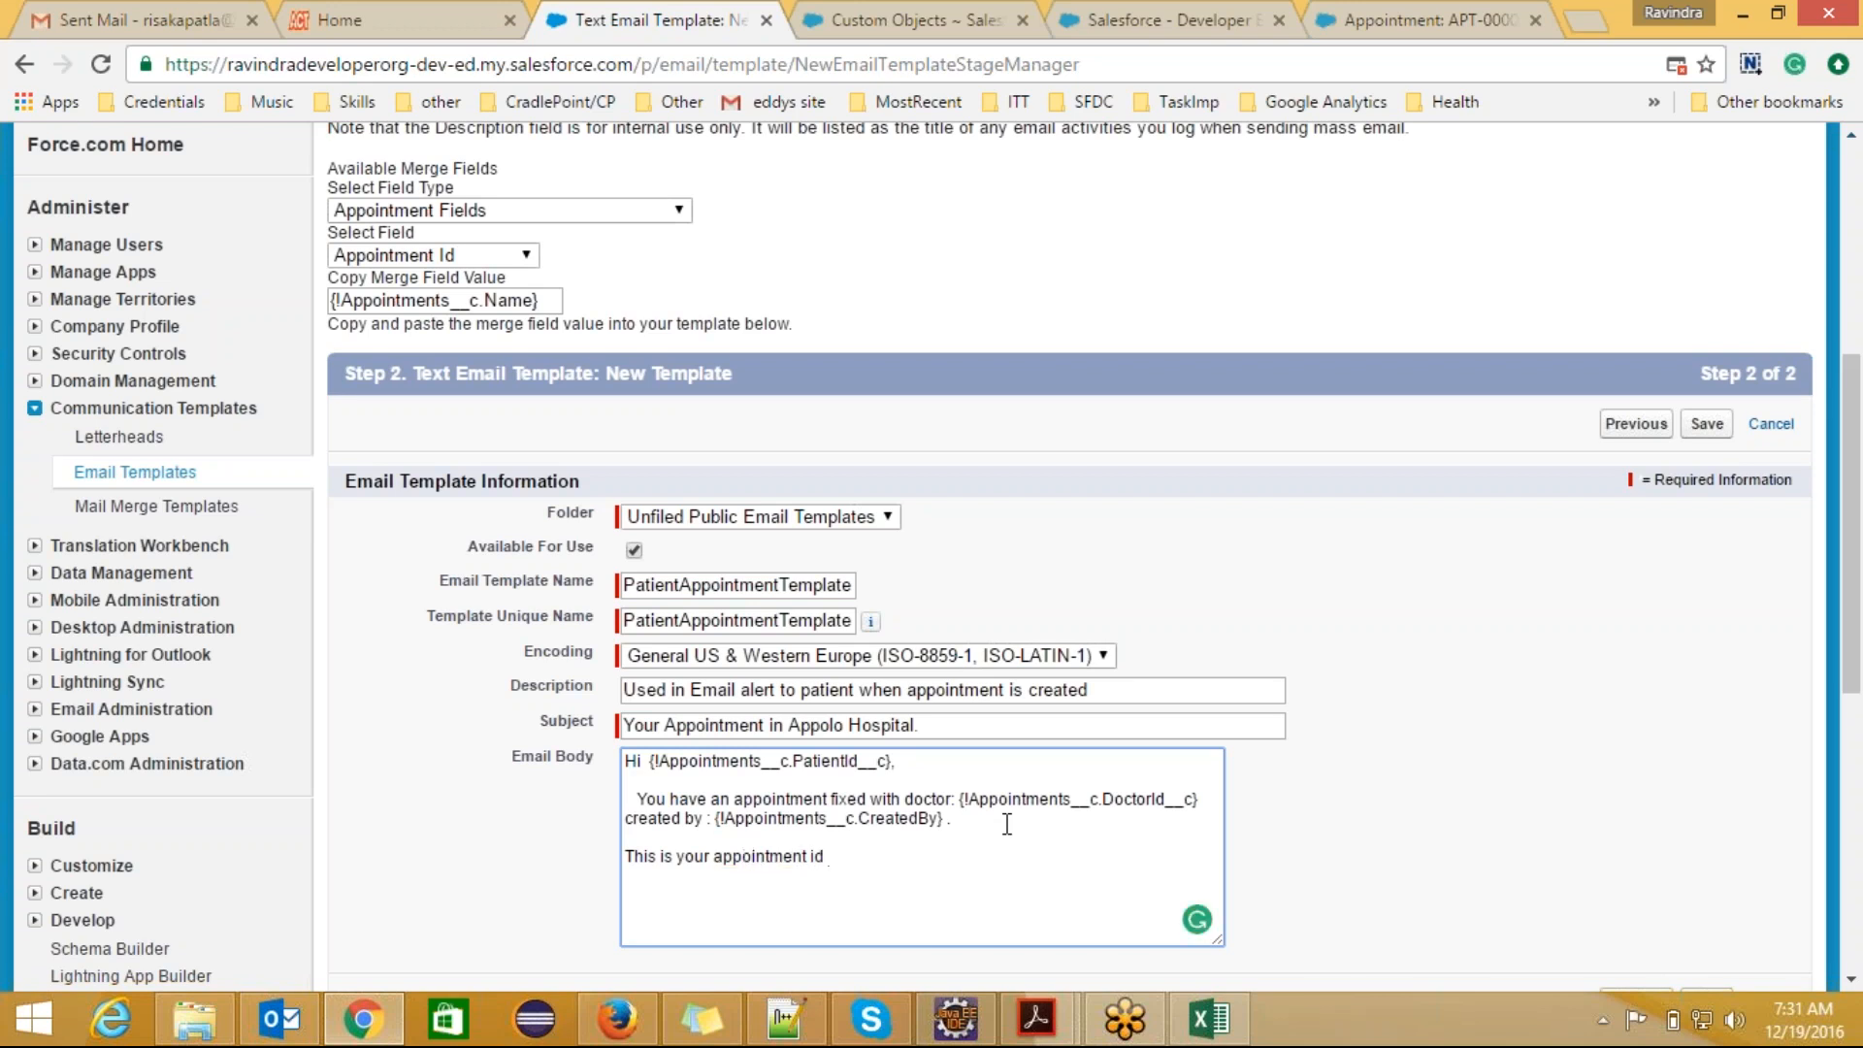
key(ctrl+v)
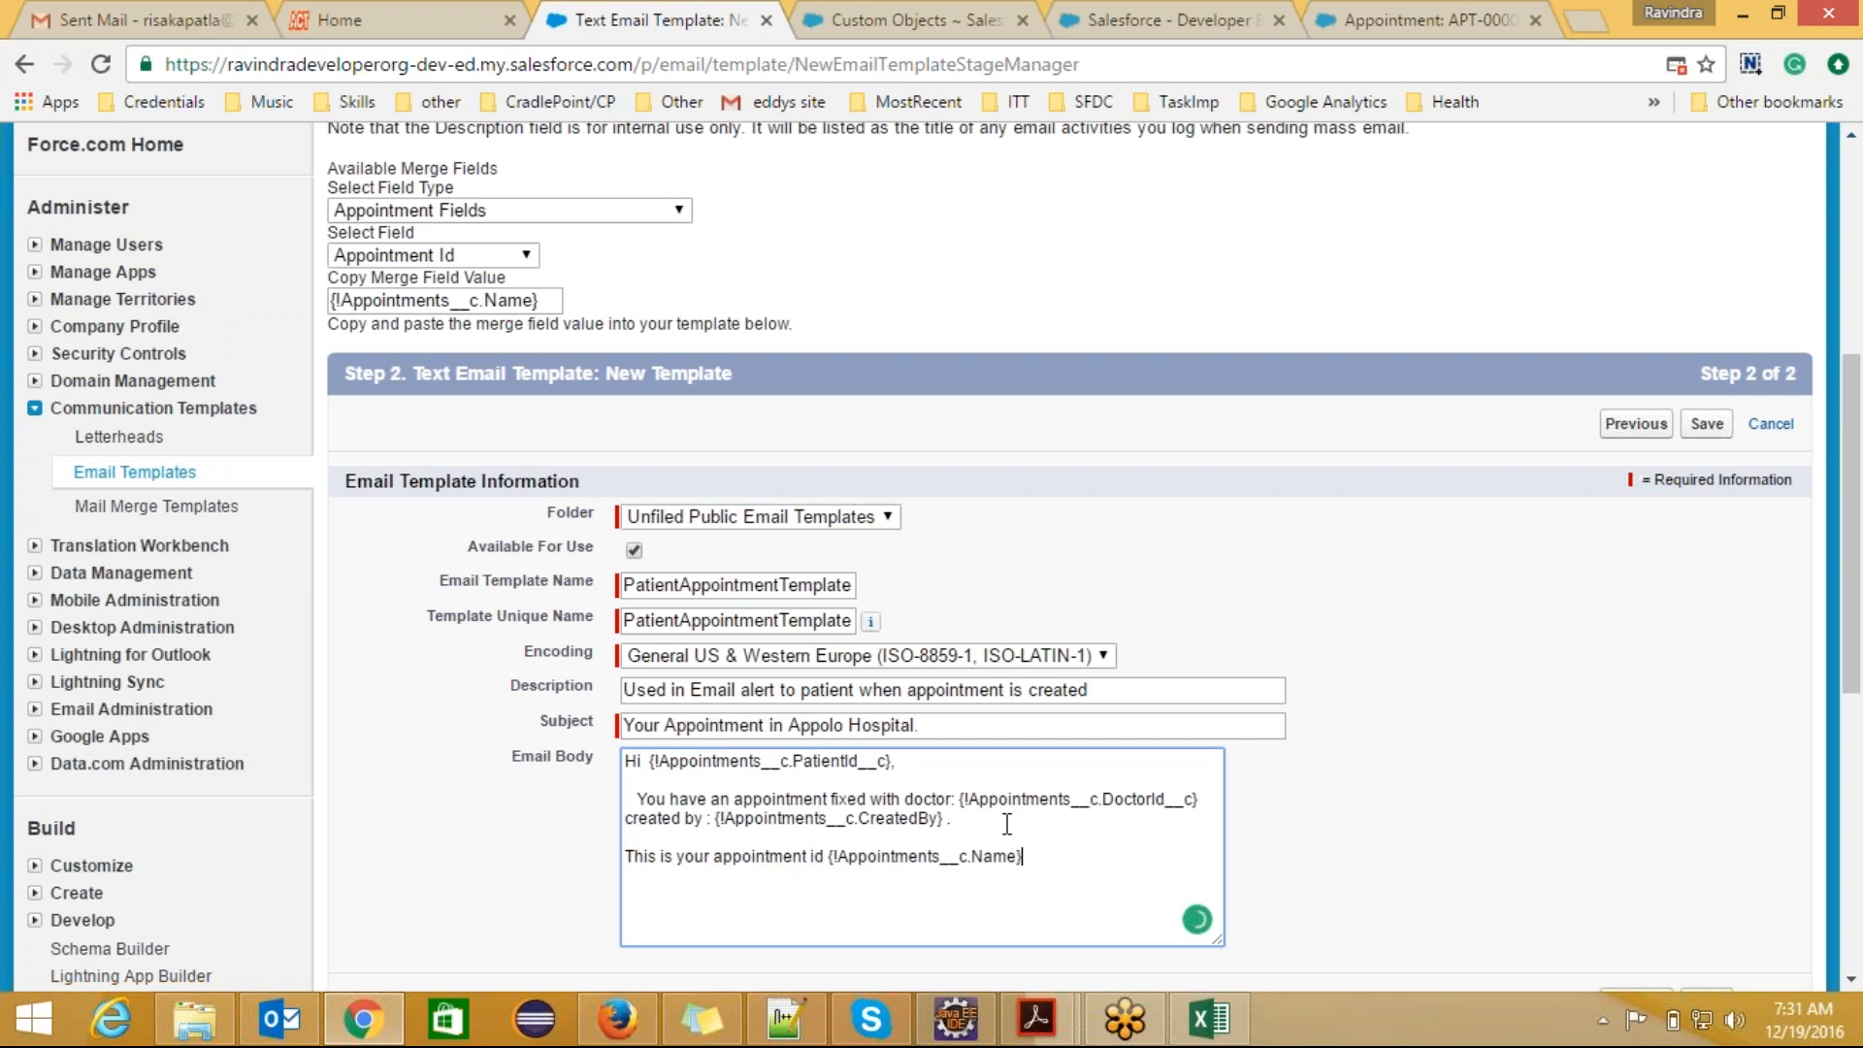
Step: Complete the appointment id sentence with ", please provide this id during your visit." after the merge field
key(BackSpace)
text(.Name},)
text( please )
text(use this)
key(BackSpace)
key(BackSpace)
key(BackSpace)
key(BackSpace)
key(BackSpace)
key(BackSpace)
key(BackSpace)
key(BackSpace)
key(BackSpace)
text(provide )
text(this)
text( id)
text( when)
text( visitin)
text(g)
key(BackSpace)
key(BackSpace)
key(BackSpace)
key(BackSpace)
key(BackSpace)
key(BackSpace)
key(BackSpace)
key(BackSpace)
key(BackSpace)
key(BackSpace)
key(BackSpace)
key(BackSpace)
key(BackSpace)
key(BackSpace)
text(durin)
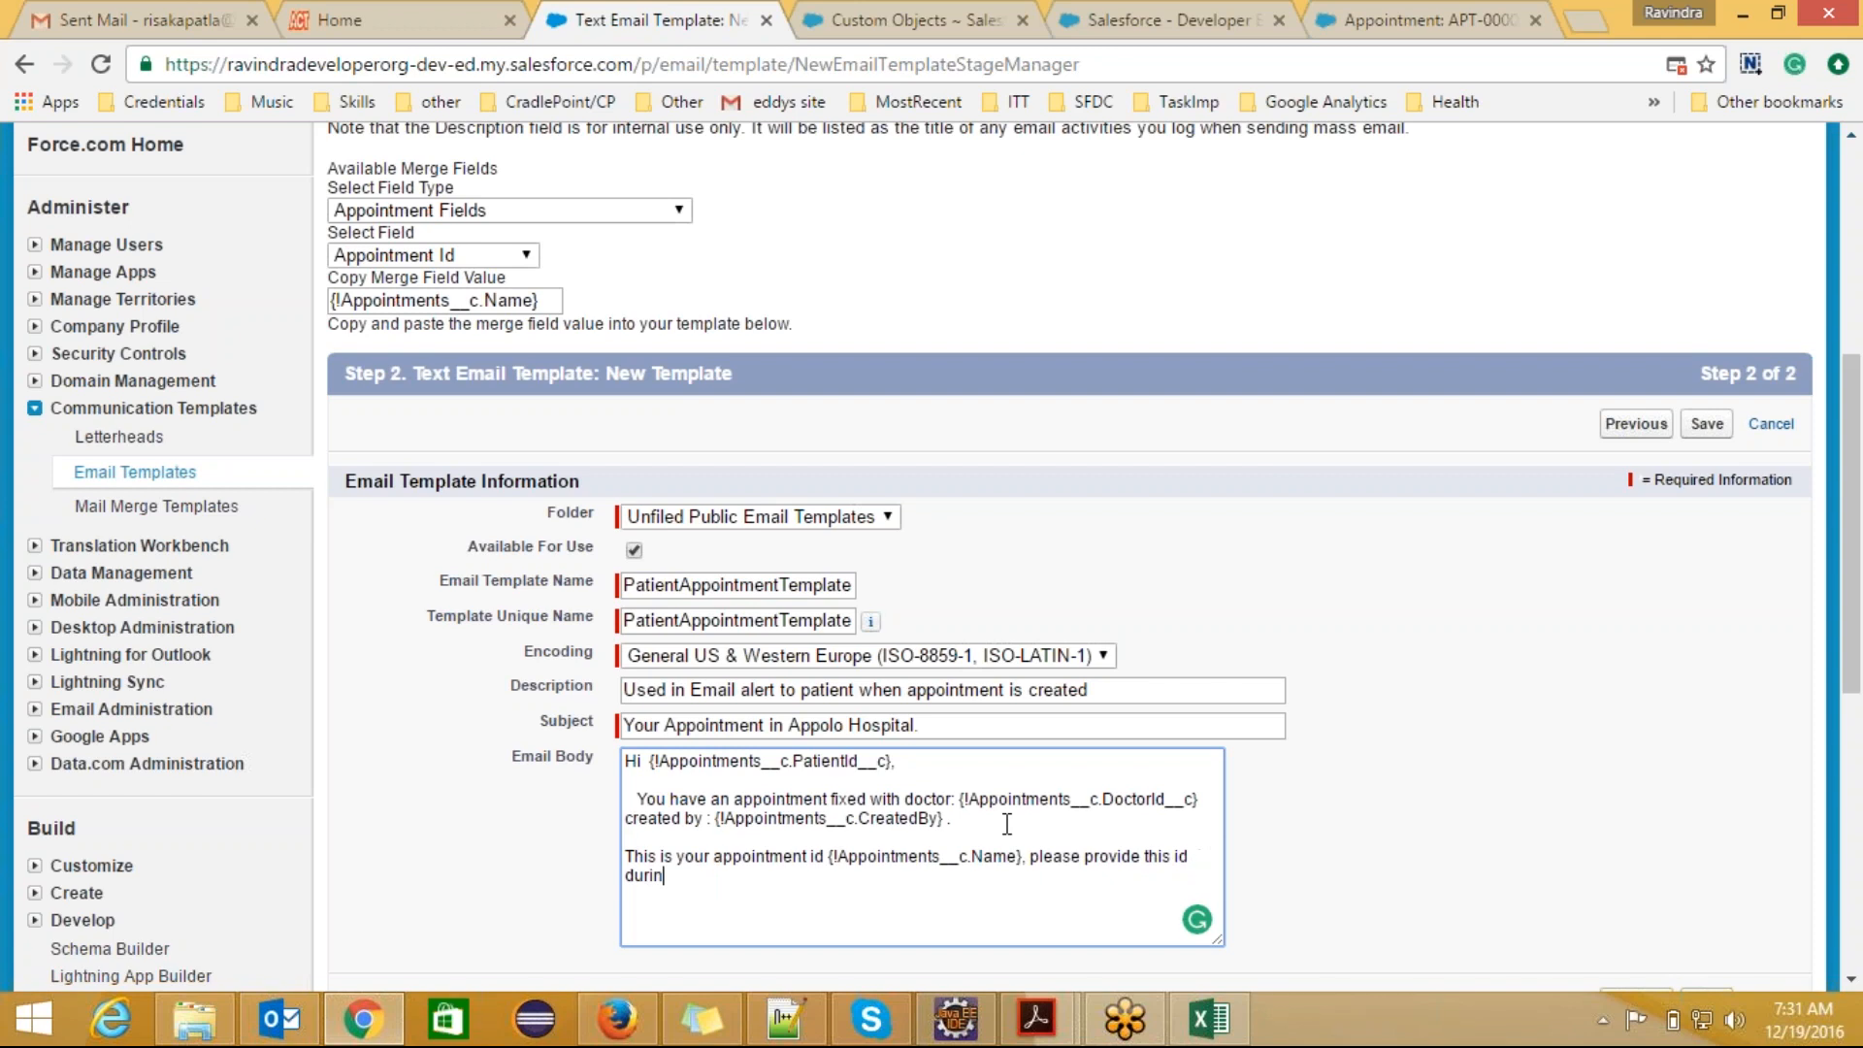
text(g your visit.)
Step: Add the sign-off "Thanks," and "Appolo Hospitals." on separate lines below the email text, after a blank line
key(Return)
key(Return)
text(Thanks,)
key(Return)
text(Appolo)
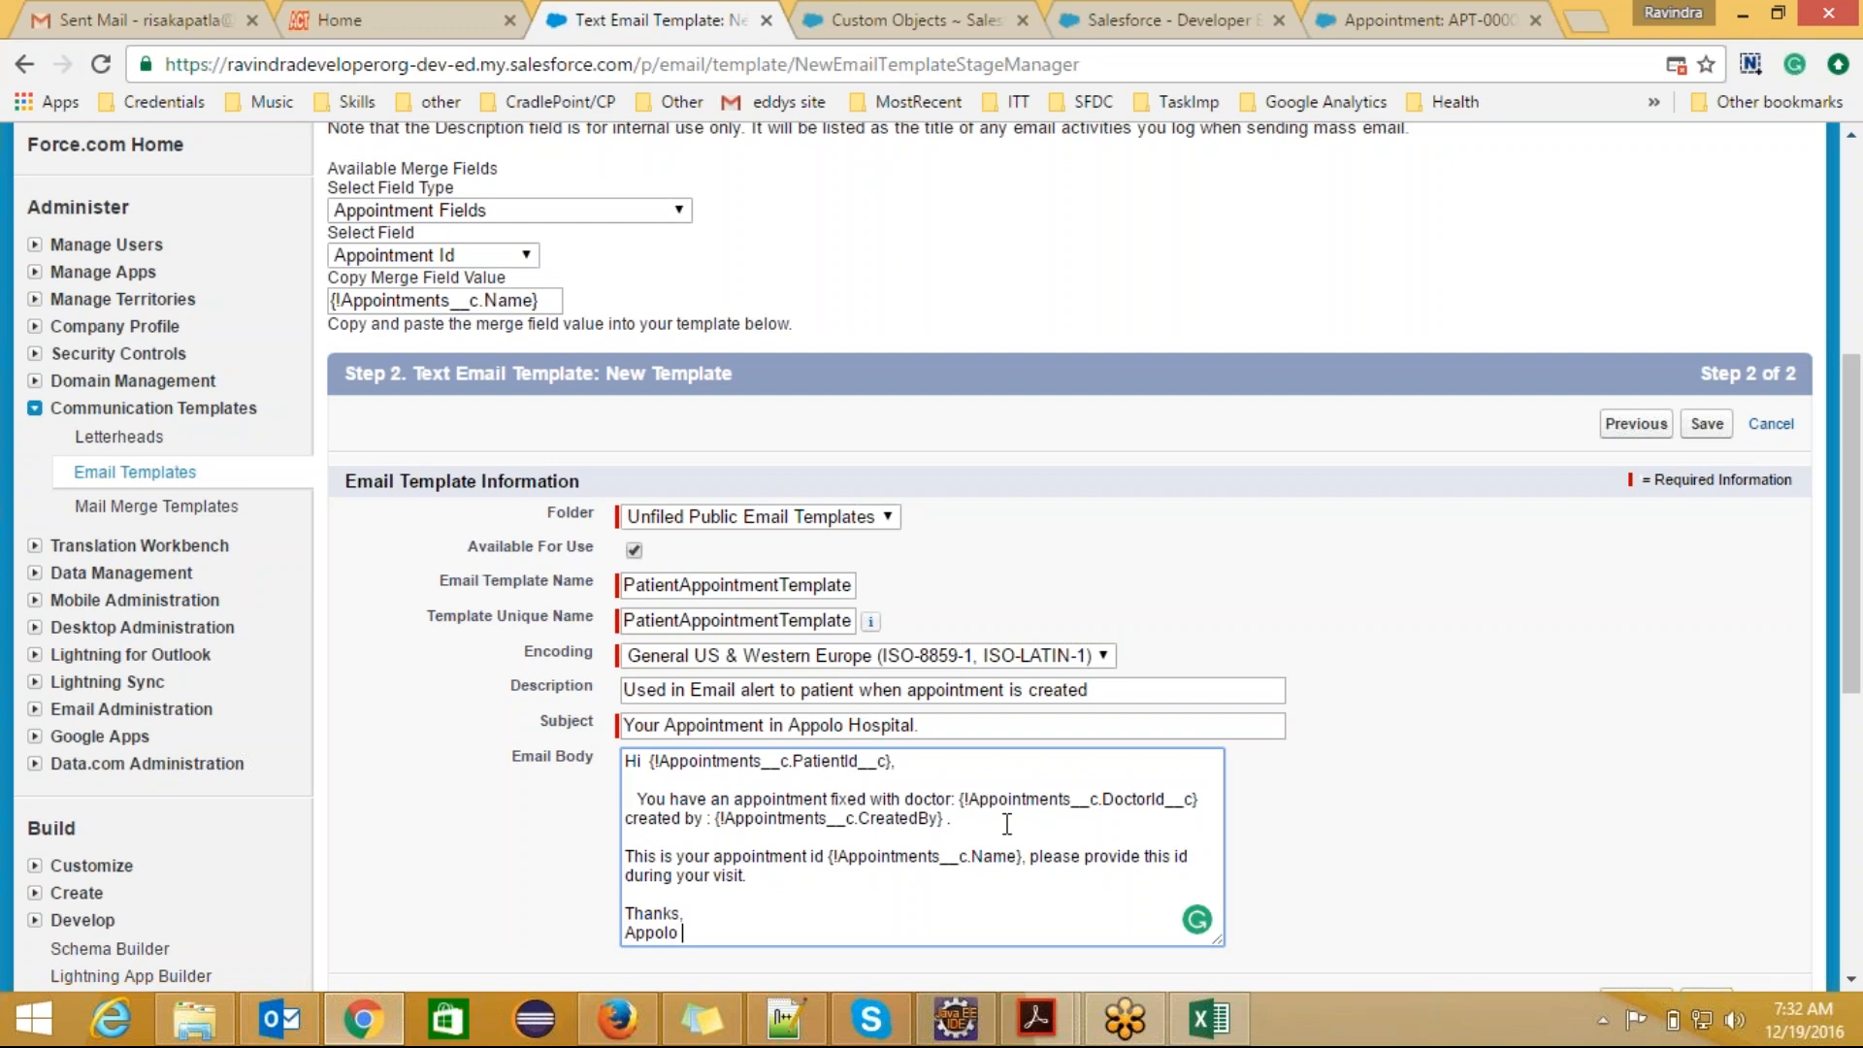
text( Hospitals.)
Step: Review the complete email body and the patient merge field in its greeting
drag(1852, 640, 1852, 729)
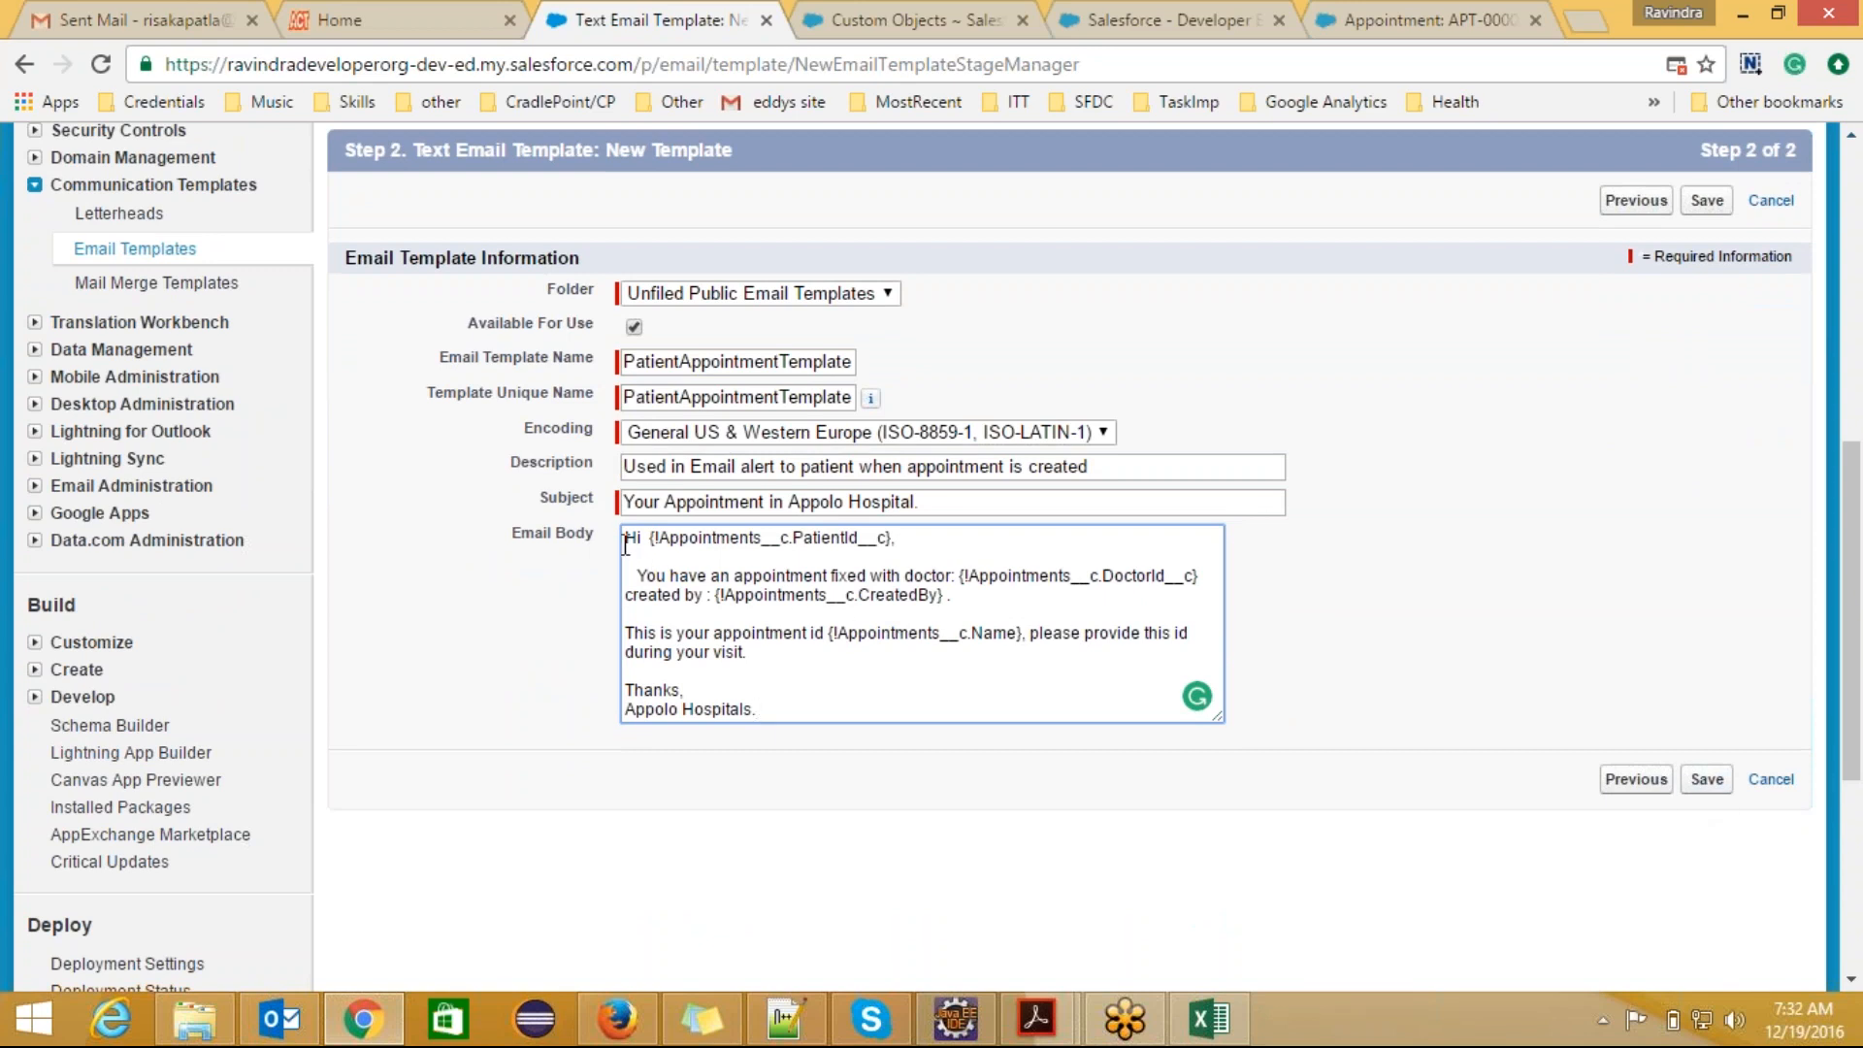
drag(626, 536, 785, 725)
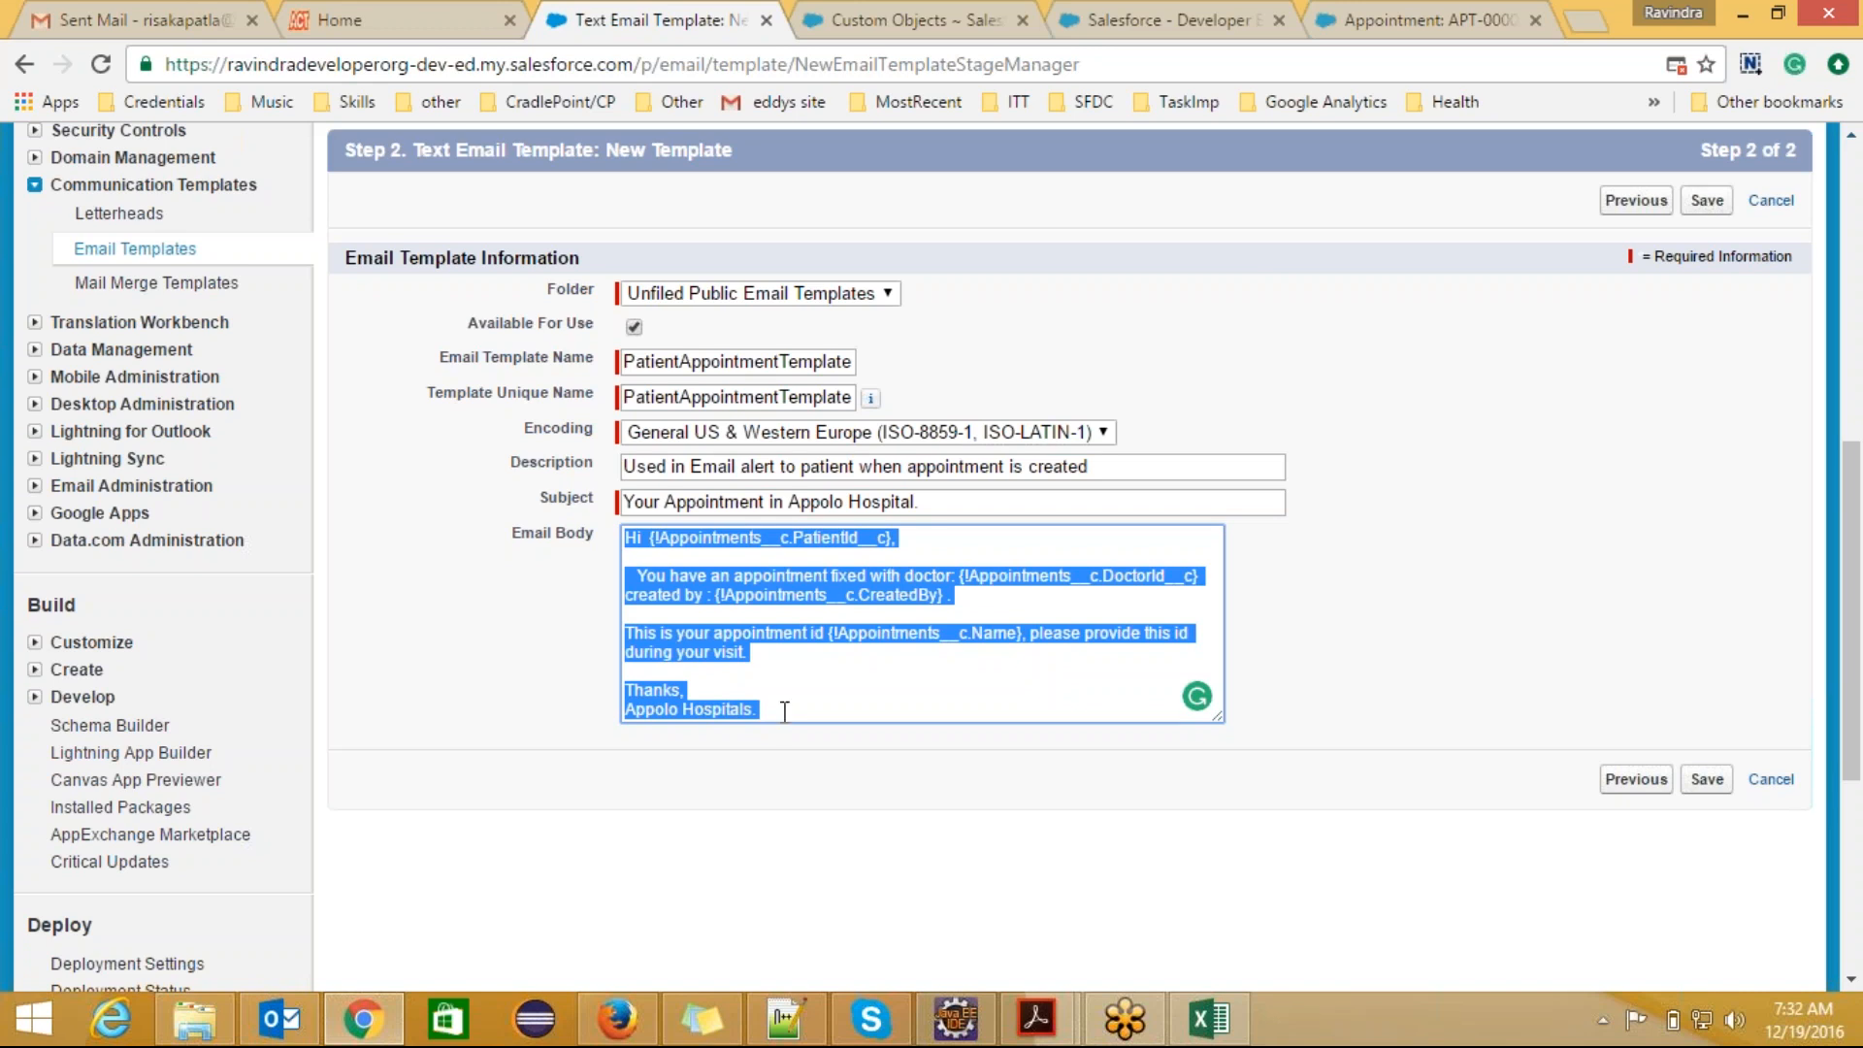
click(782, 691)
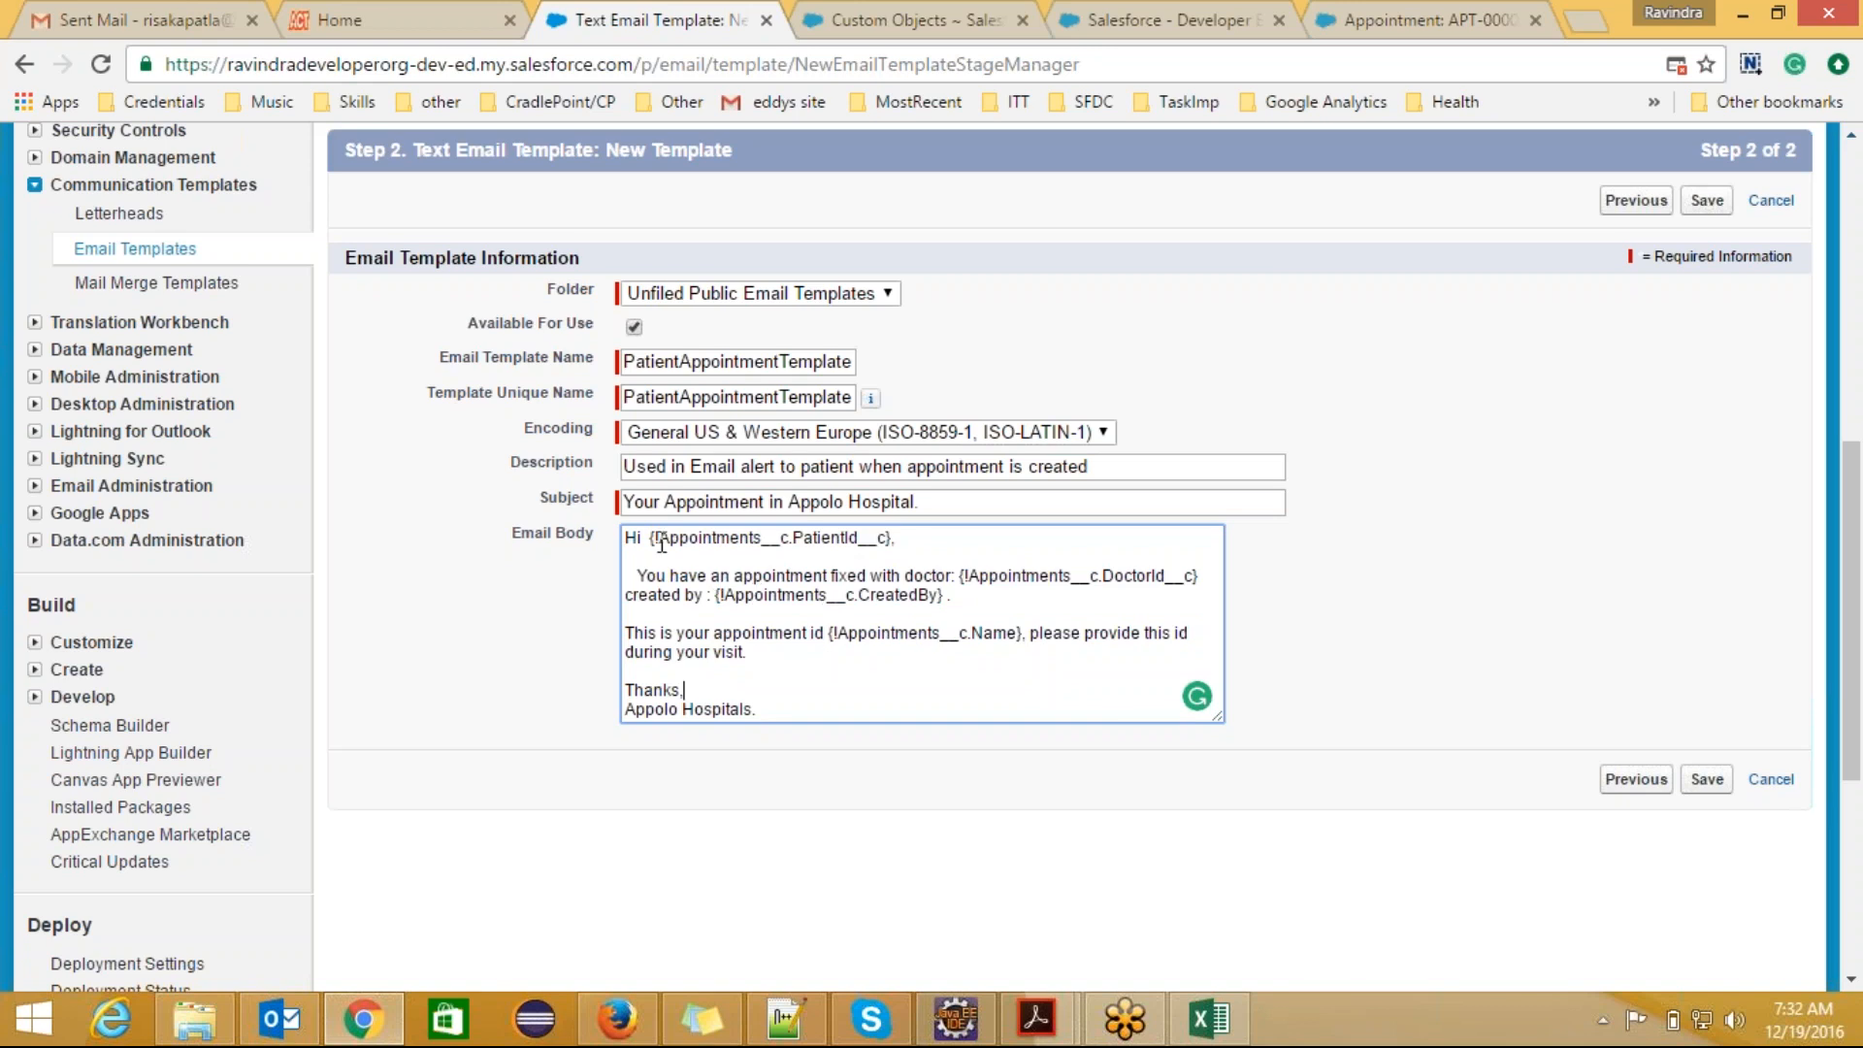
drag(651, 537, 895, 540)
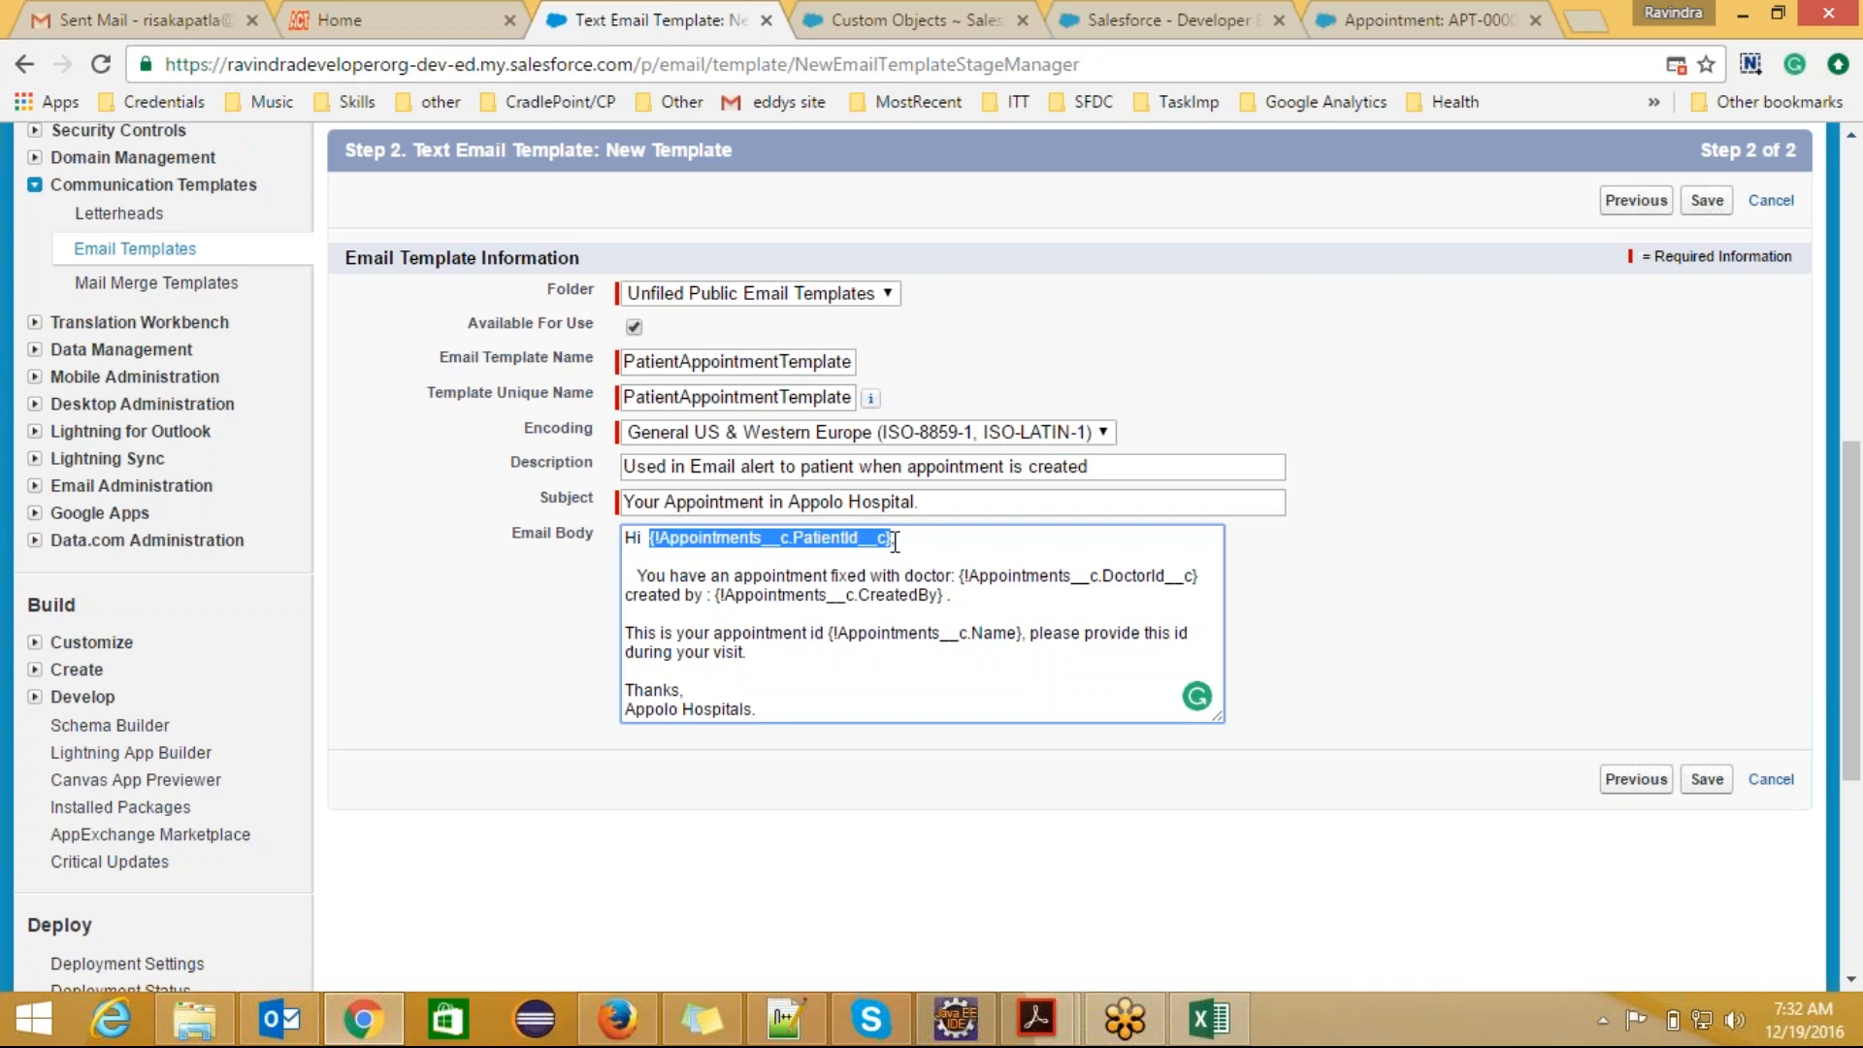
Step: Examine the full email text and the object and field parts of the greeting's {!Appointments__c.PatientId__c} merge field
click(861, 617)
drag(770, 715, 622, 536)
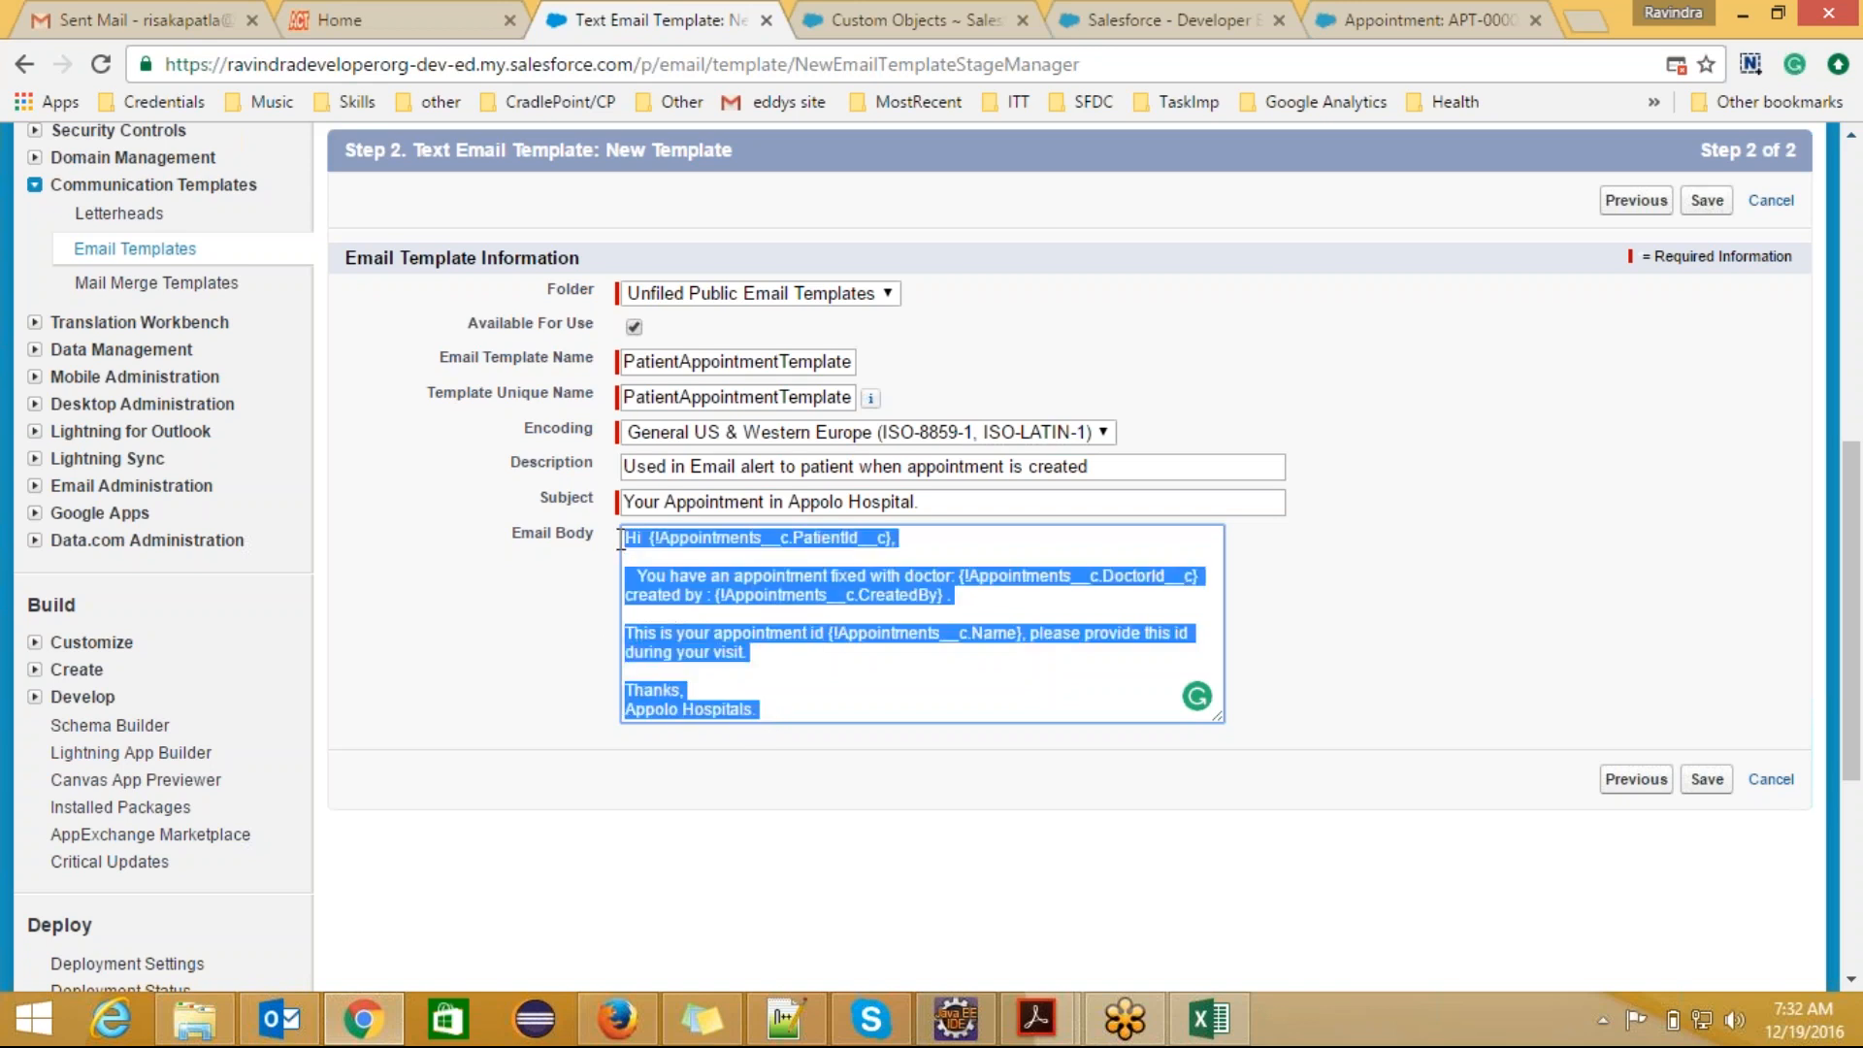
click(768, 690)
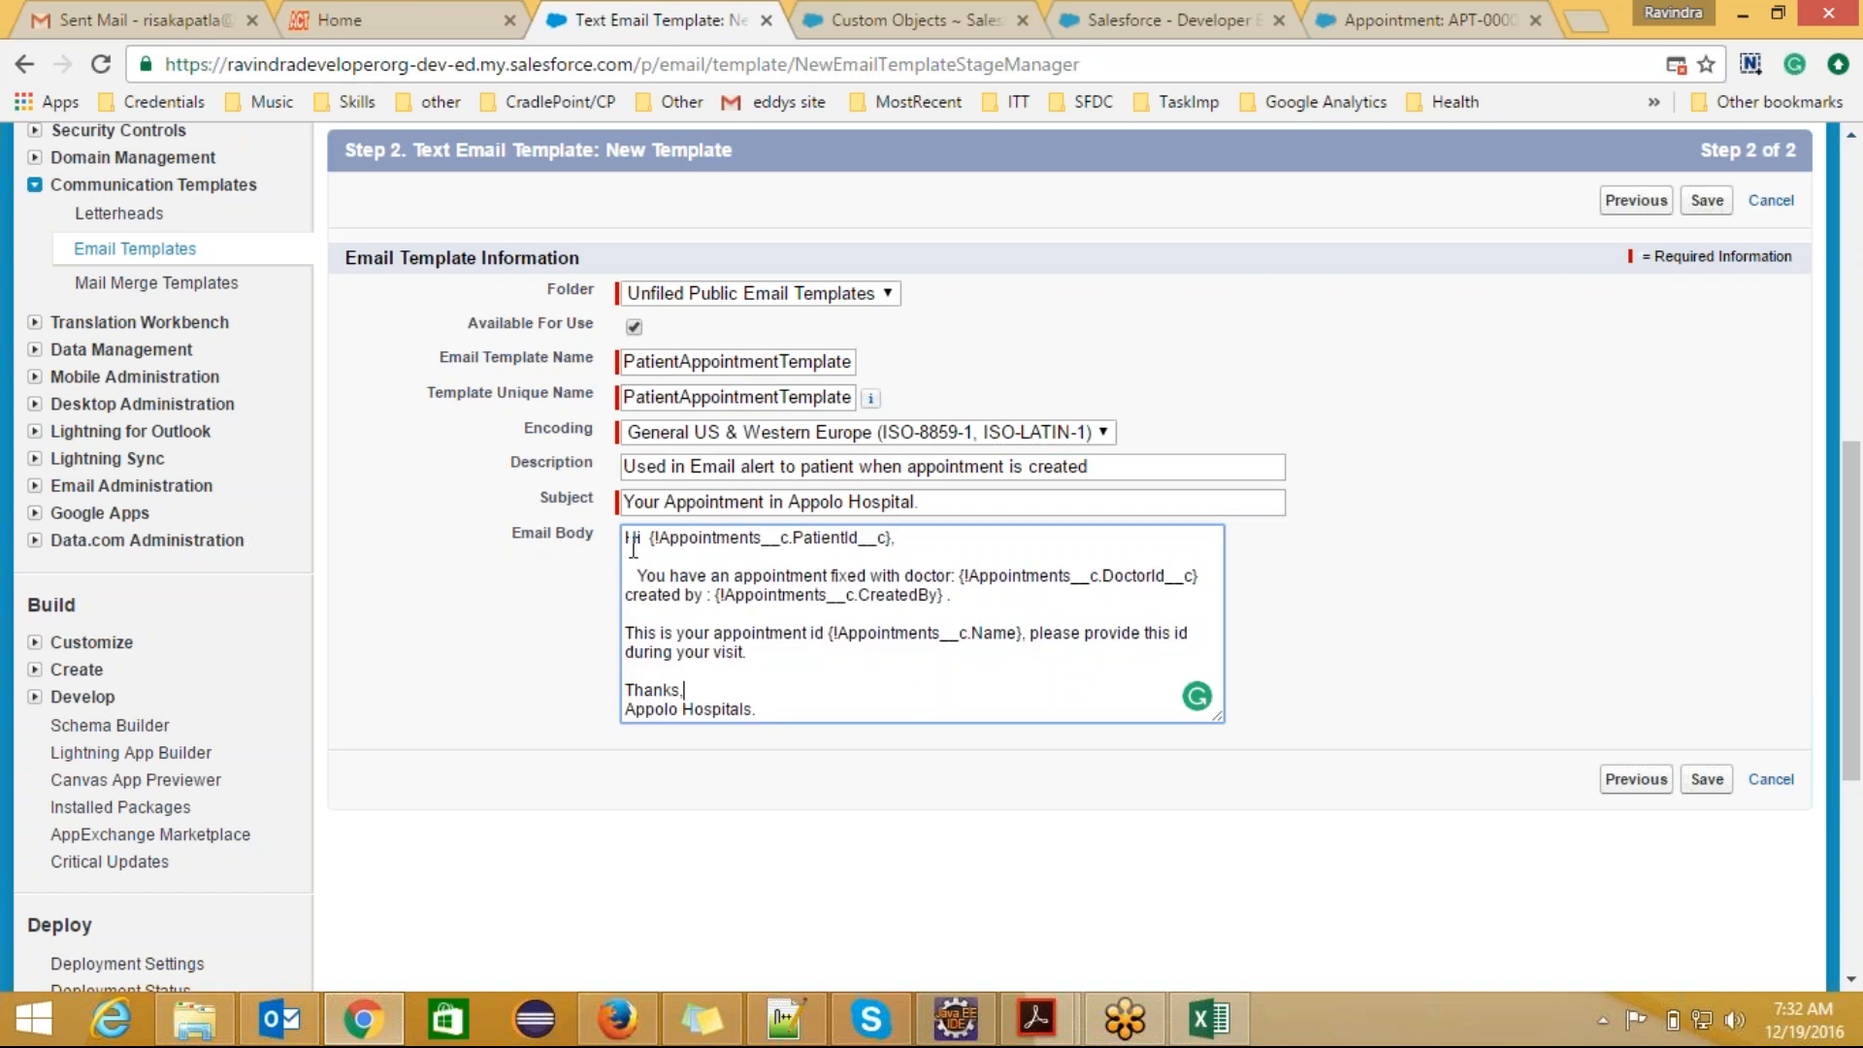
drag(645, 537, 890, 537)
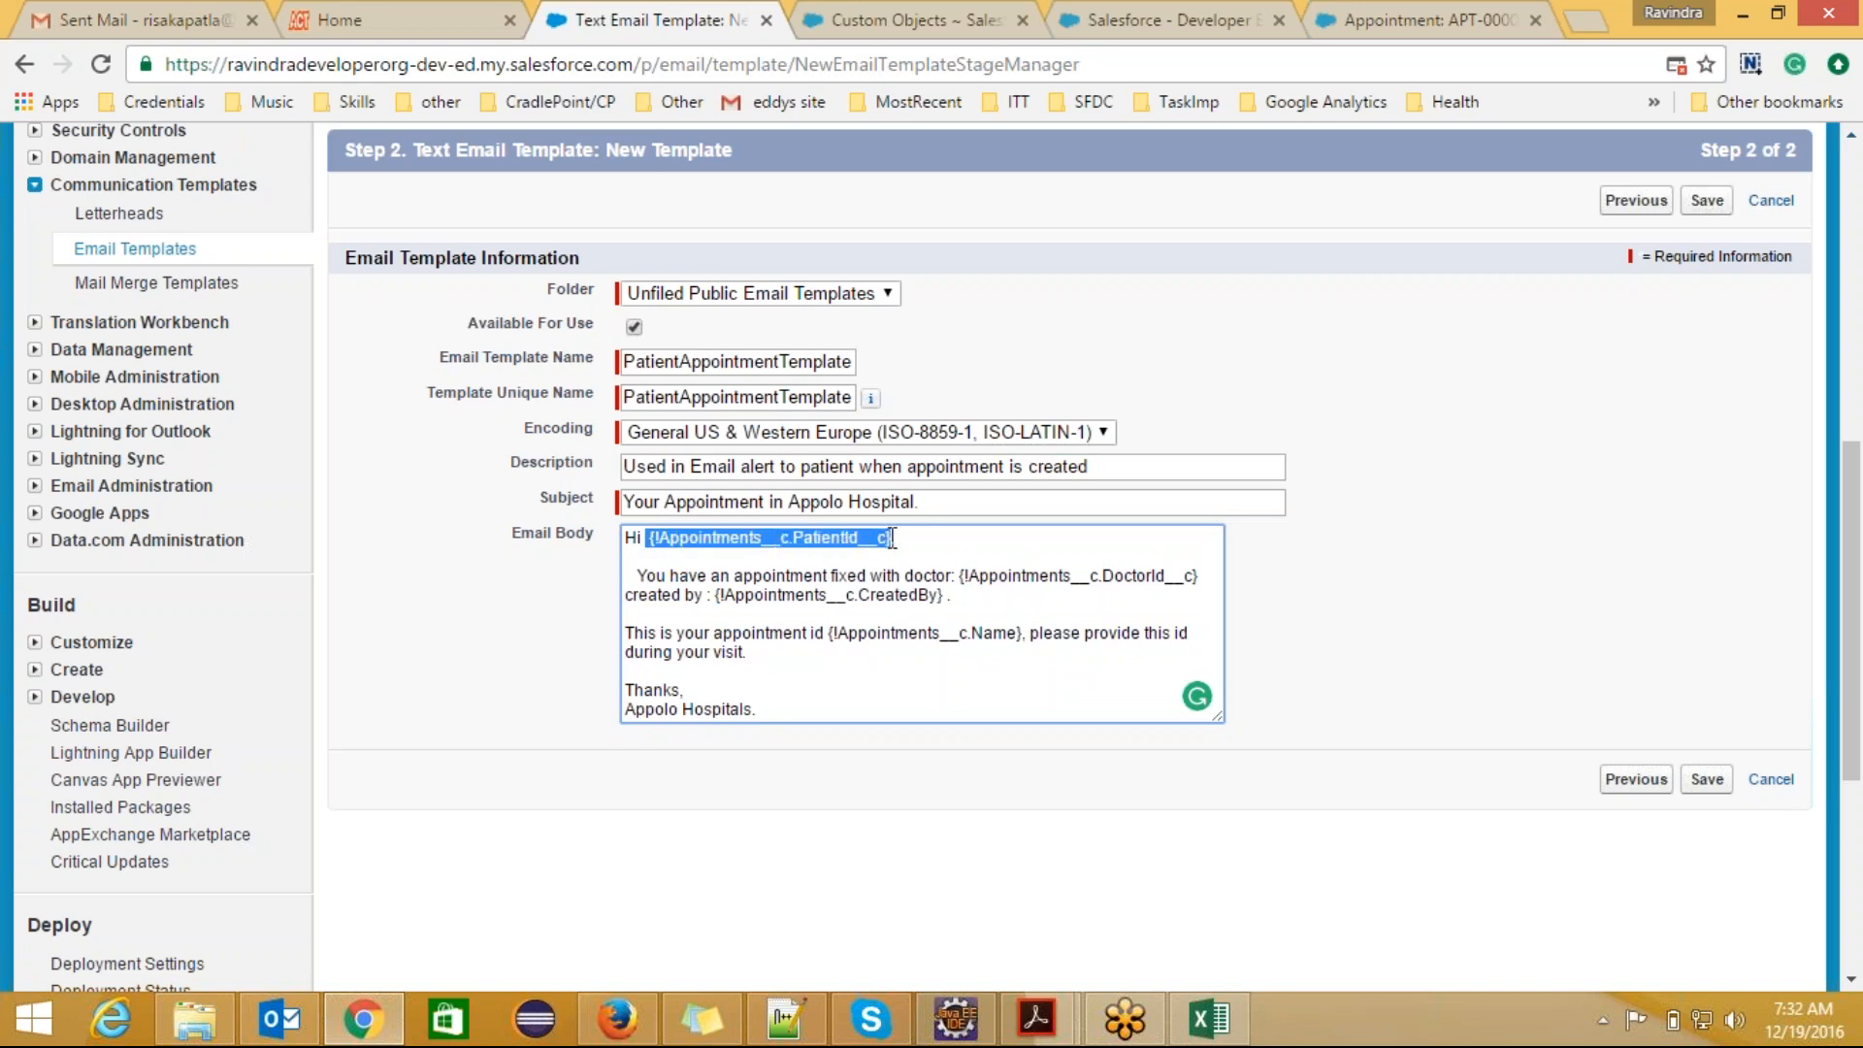
click(723, 575)
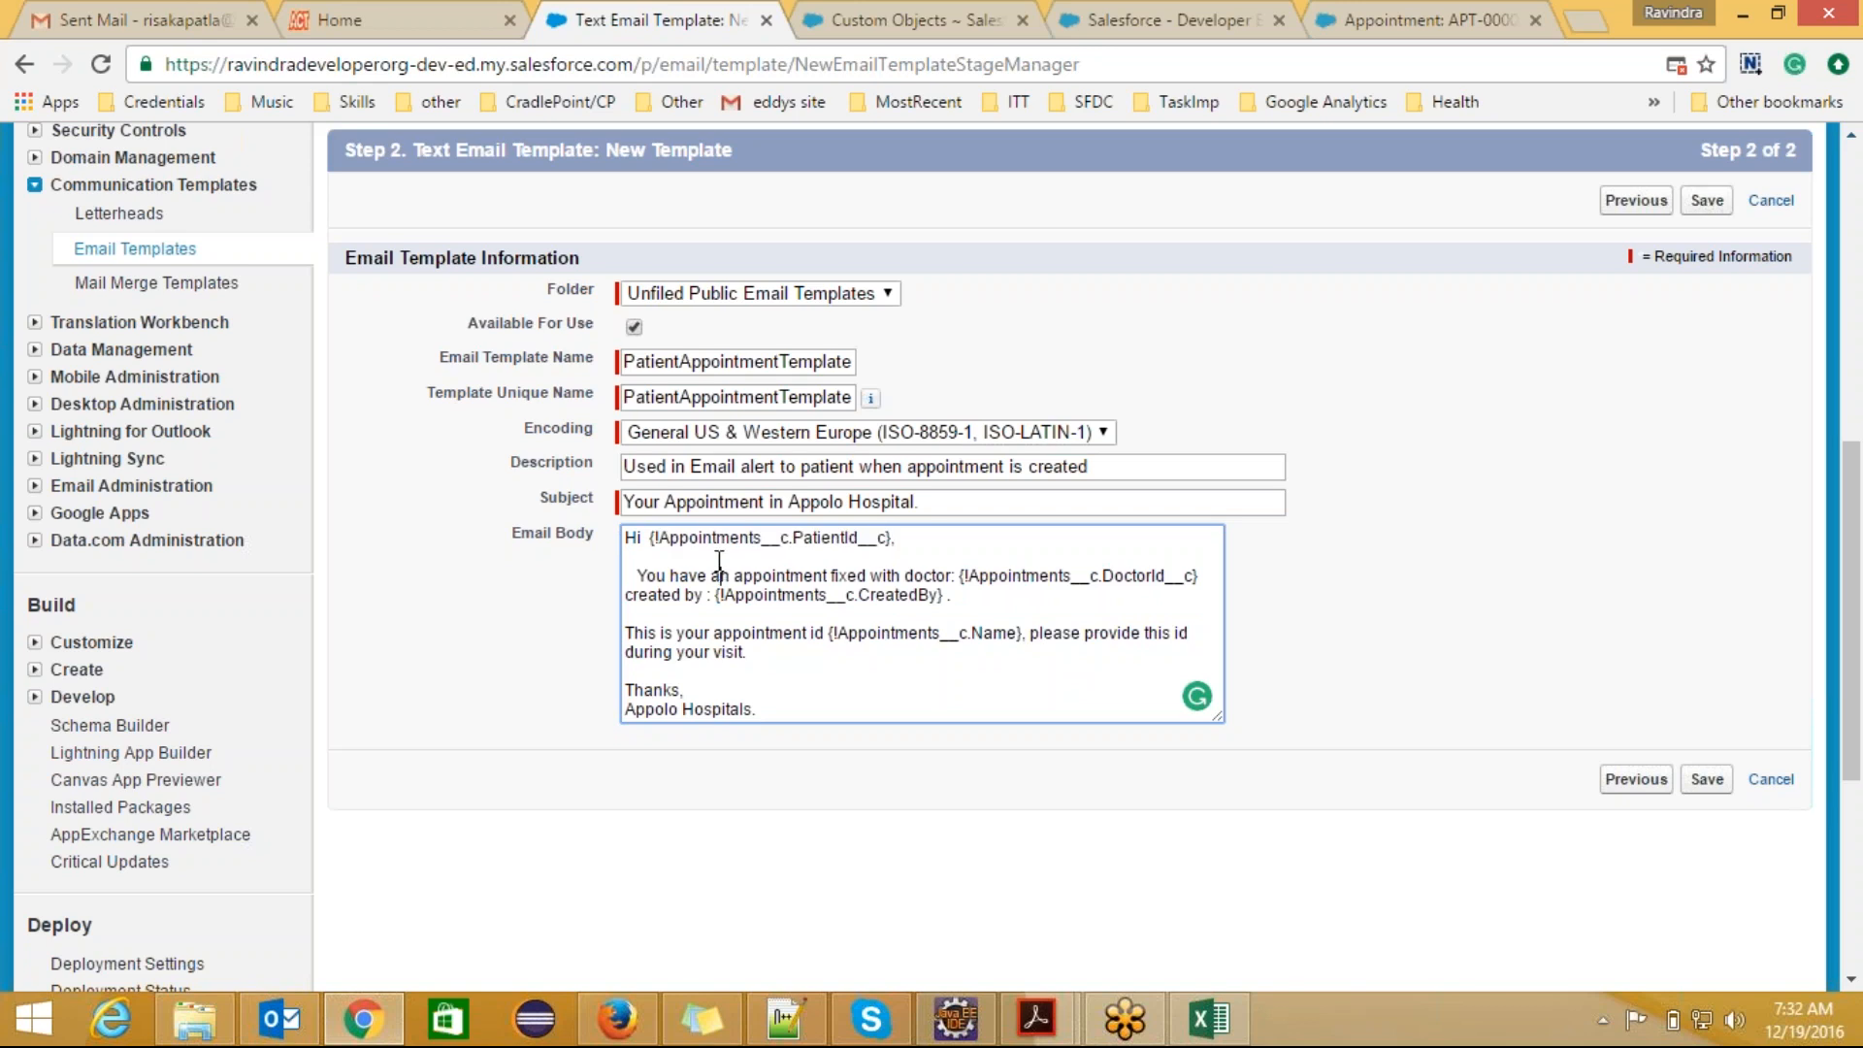
double_click(710, 540)
double_click(832, 532)
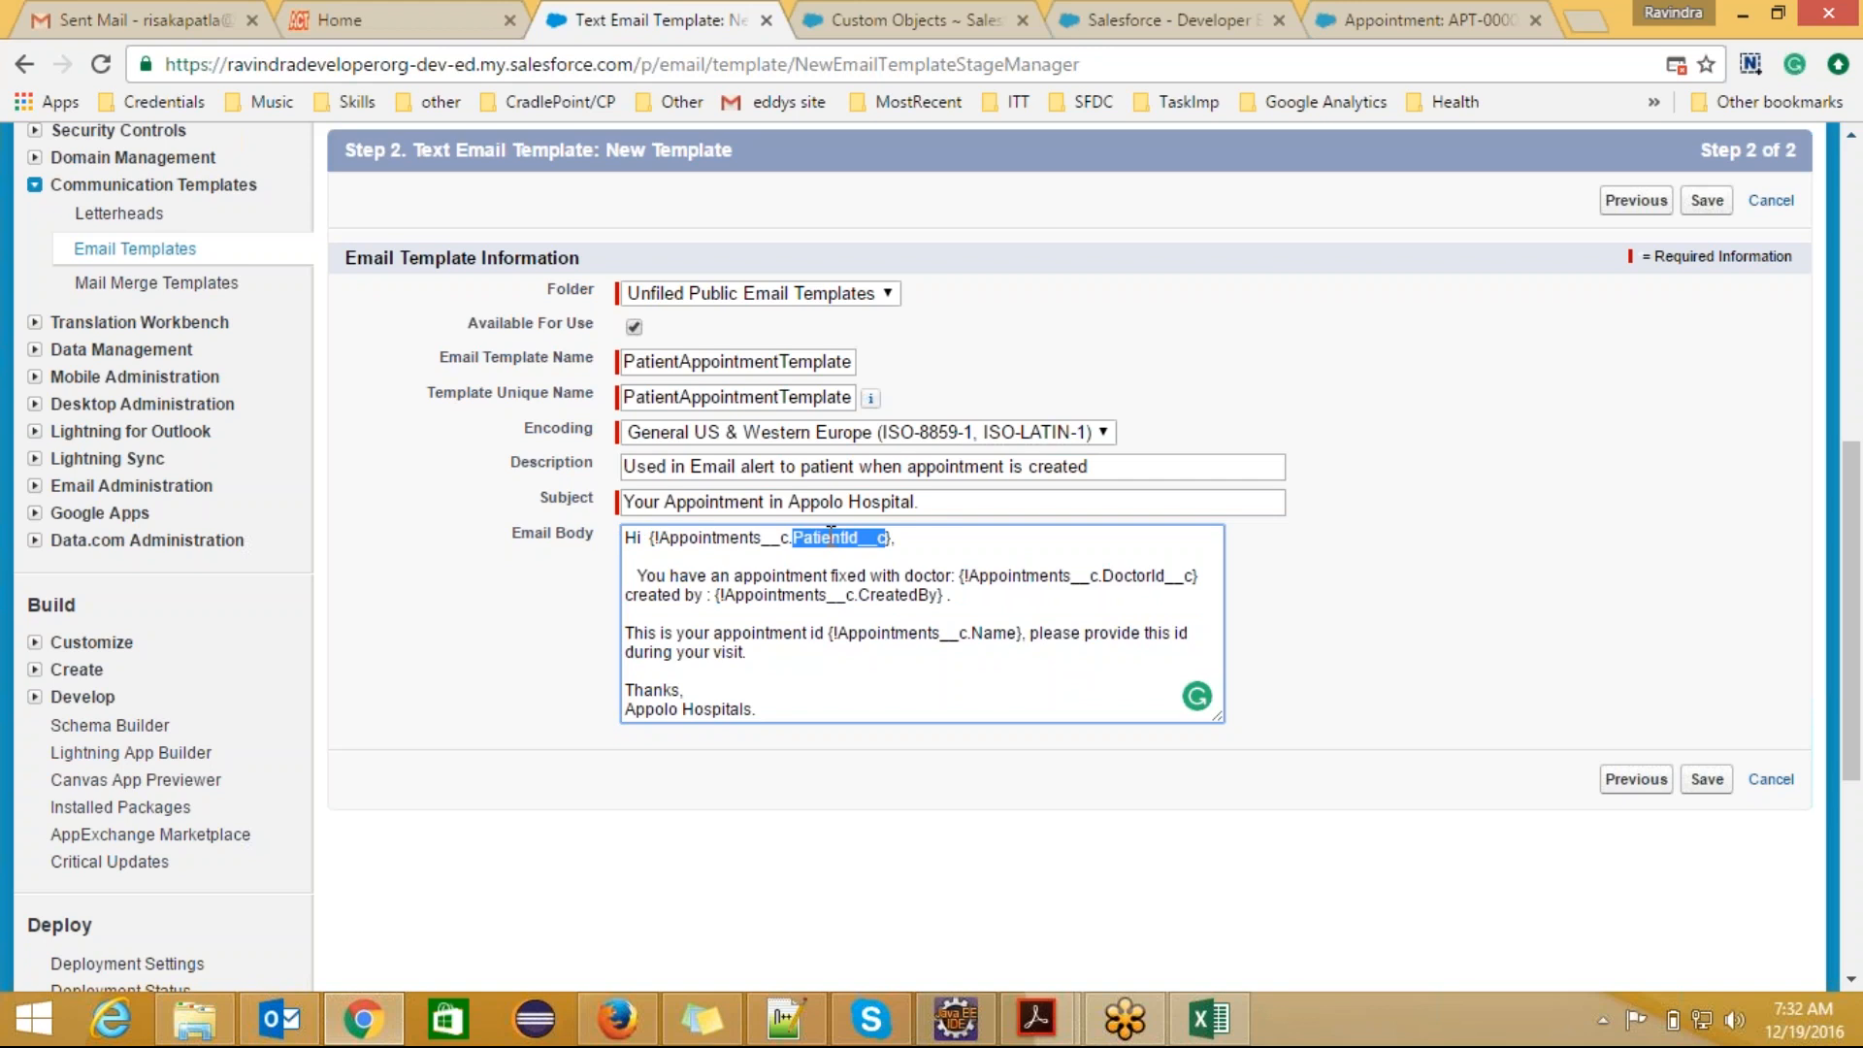
Step: Open the Appointment custom object's definition and examine its standard fields and custom relationship fields
click(874, 20)
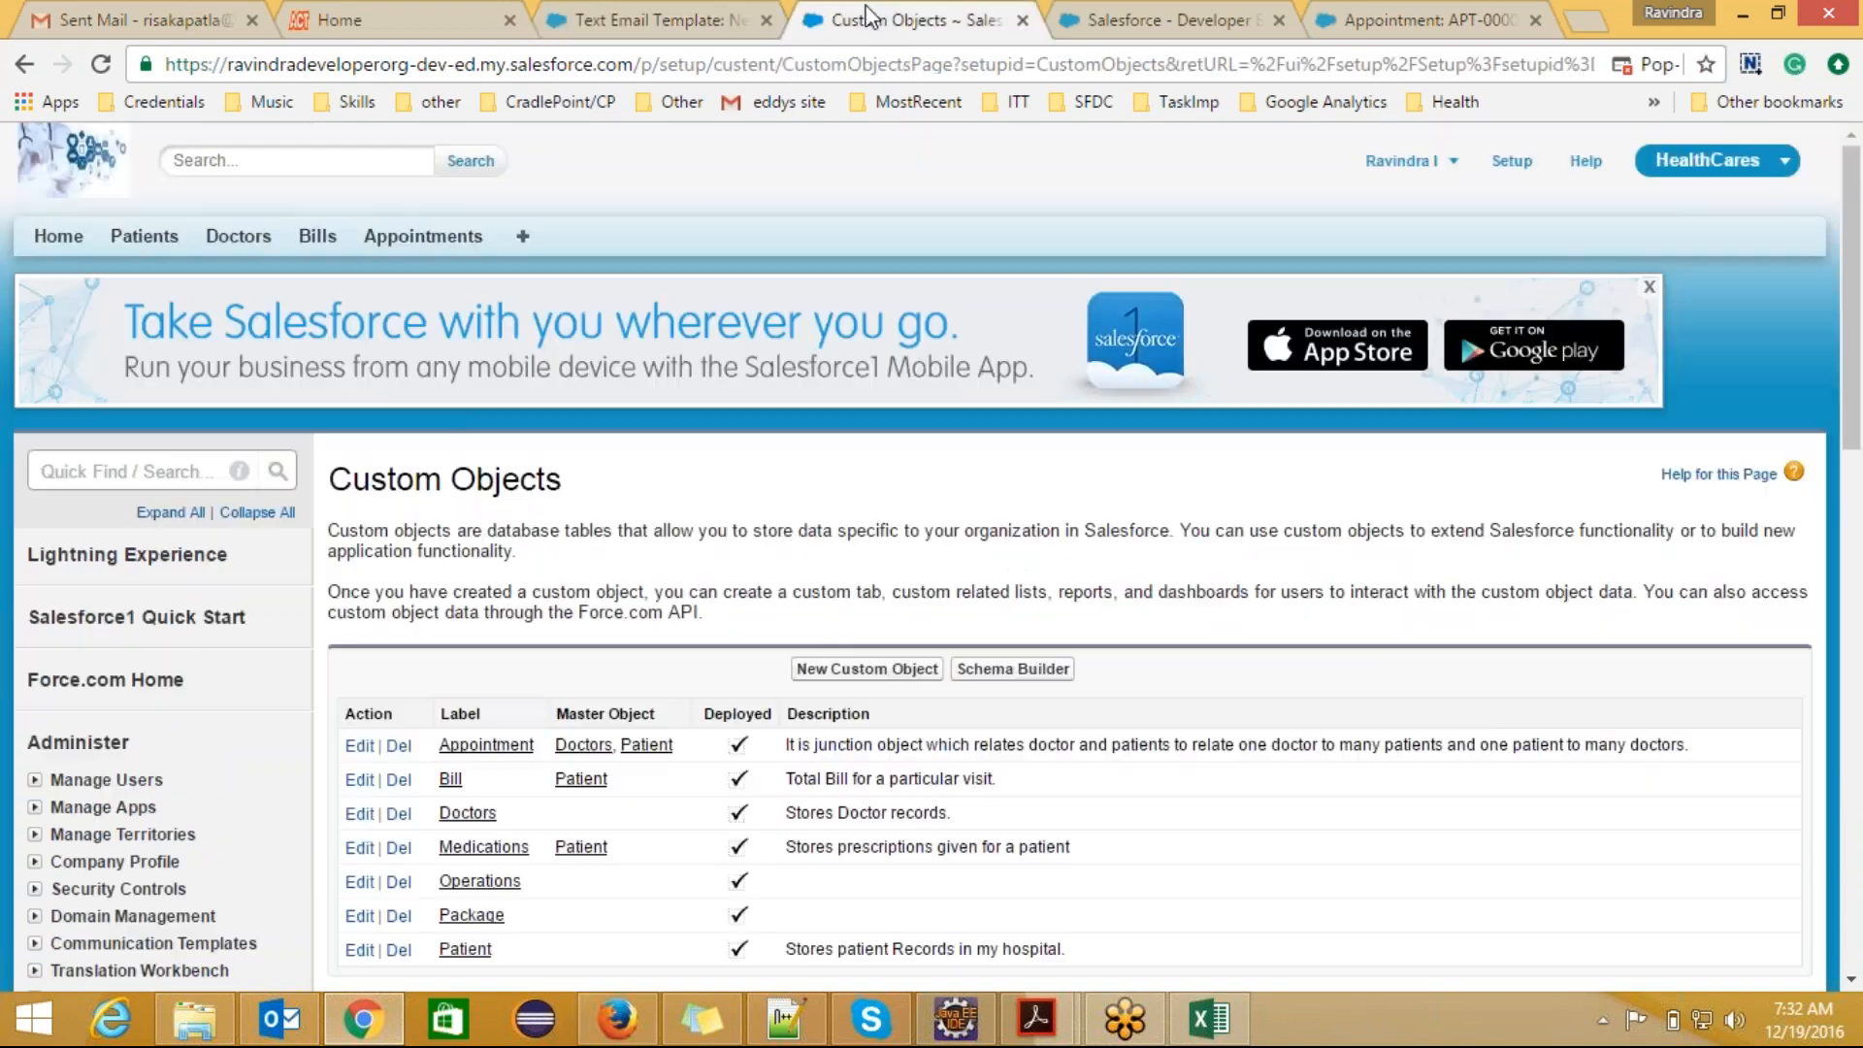
scroll(1853, 296, down, 2)
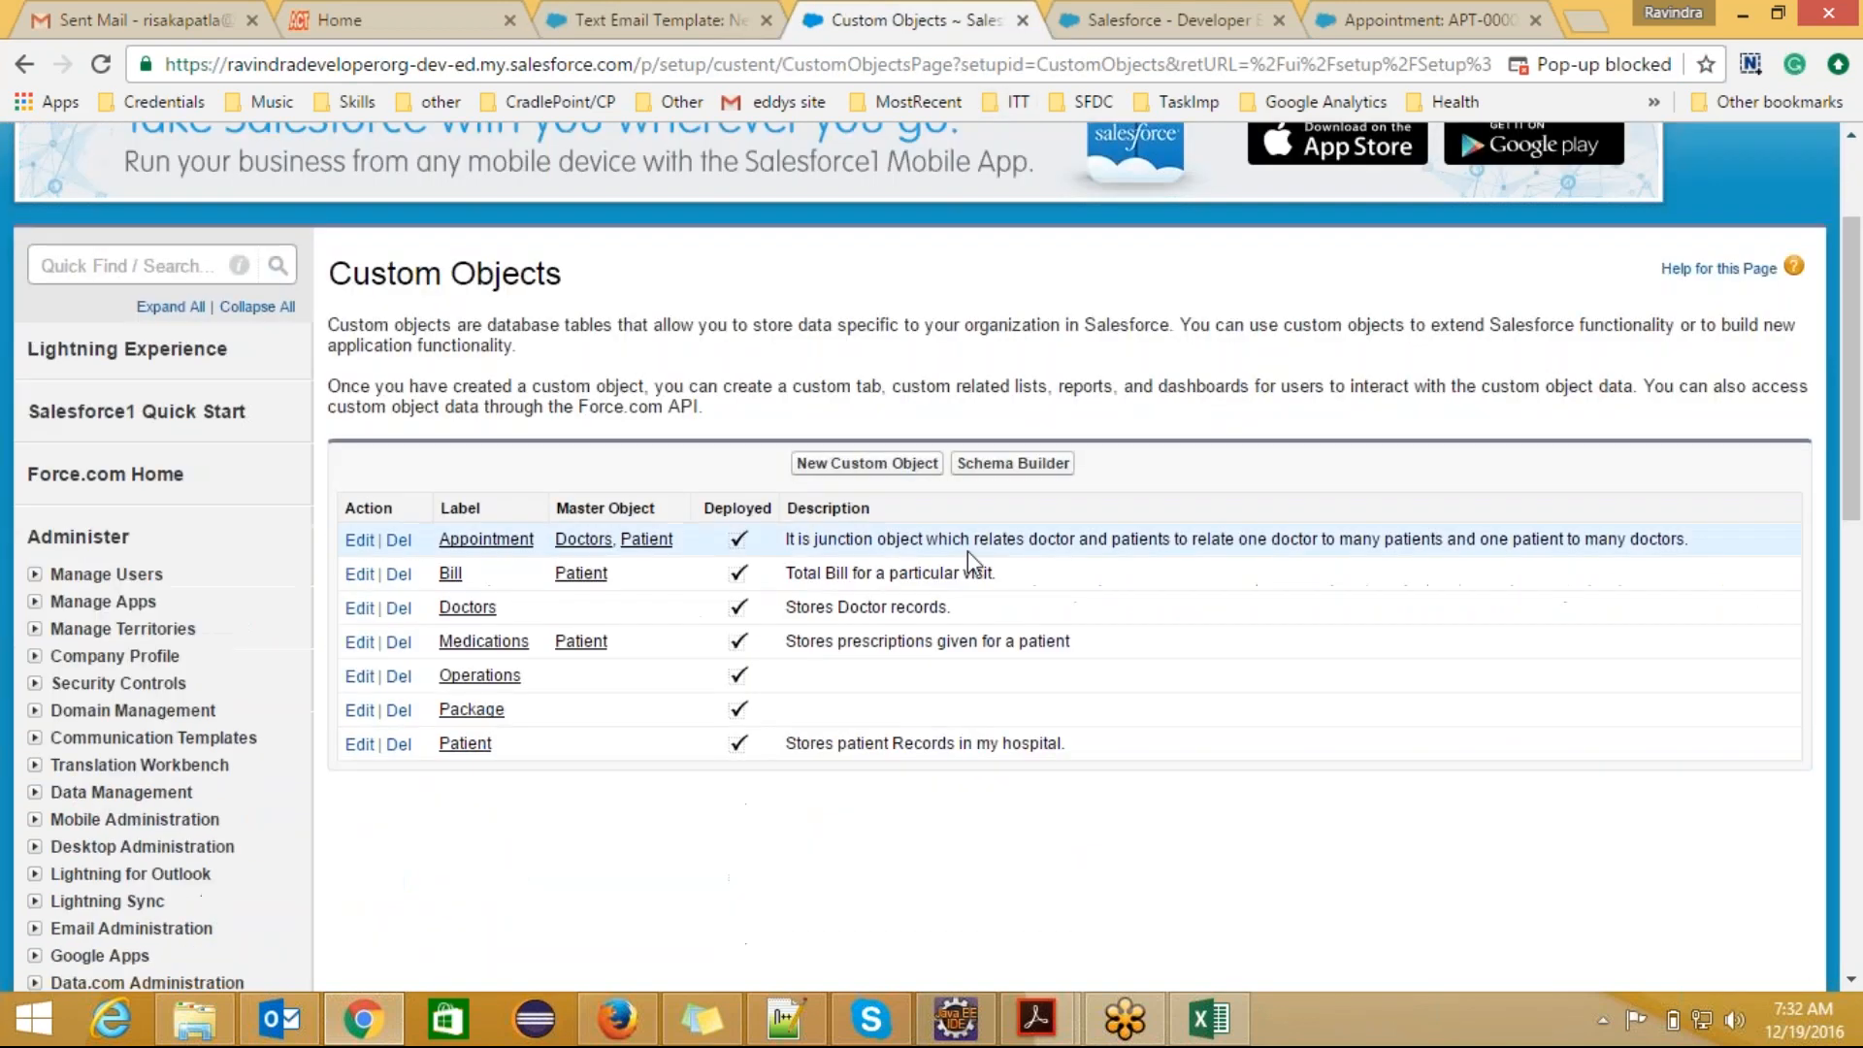
click(485, 540)
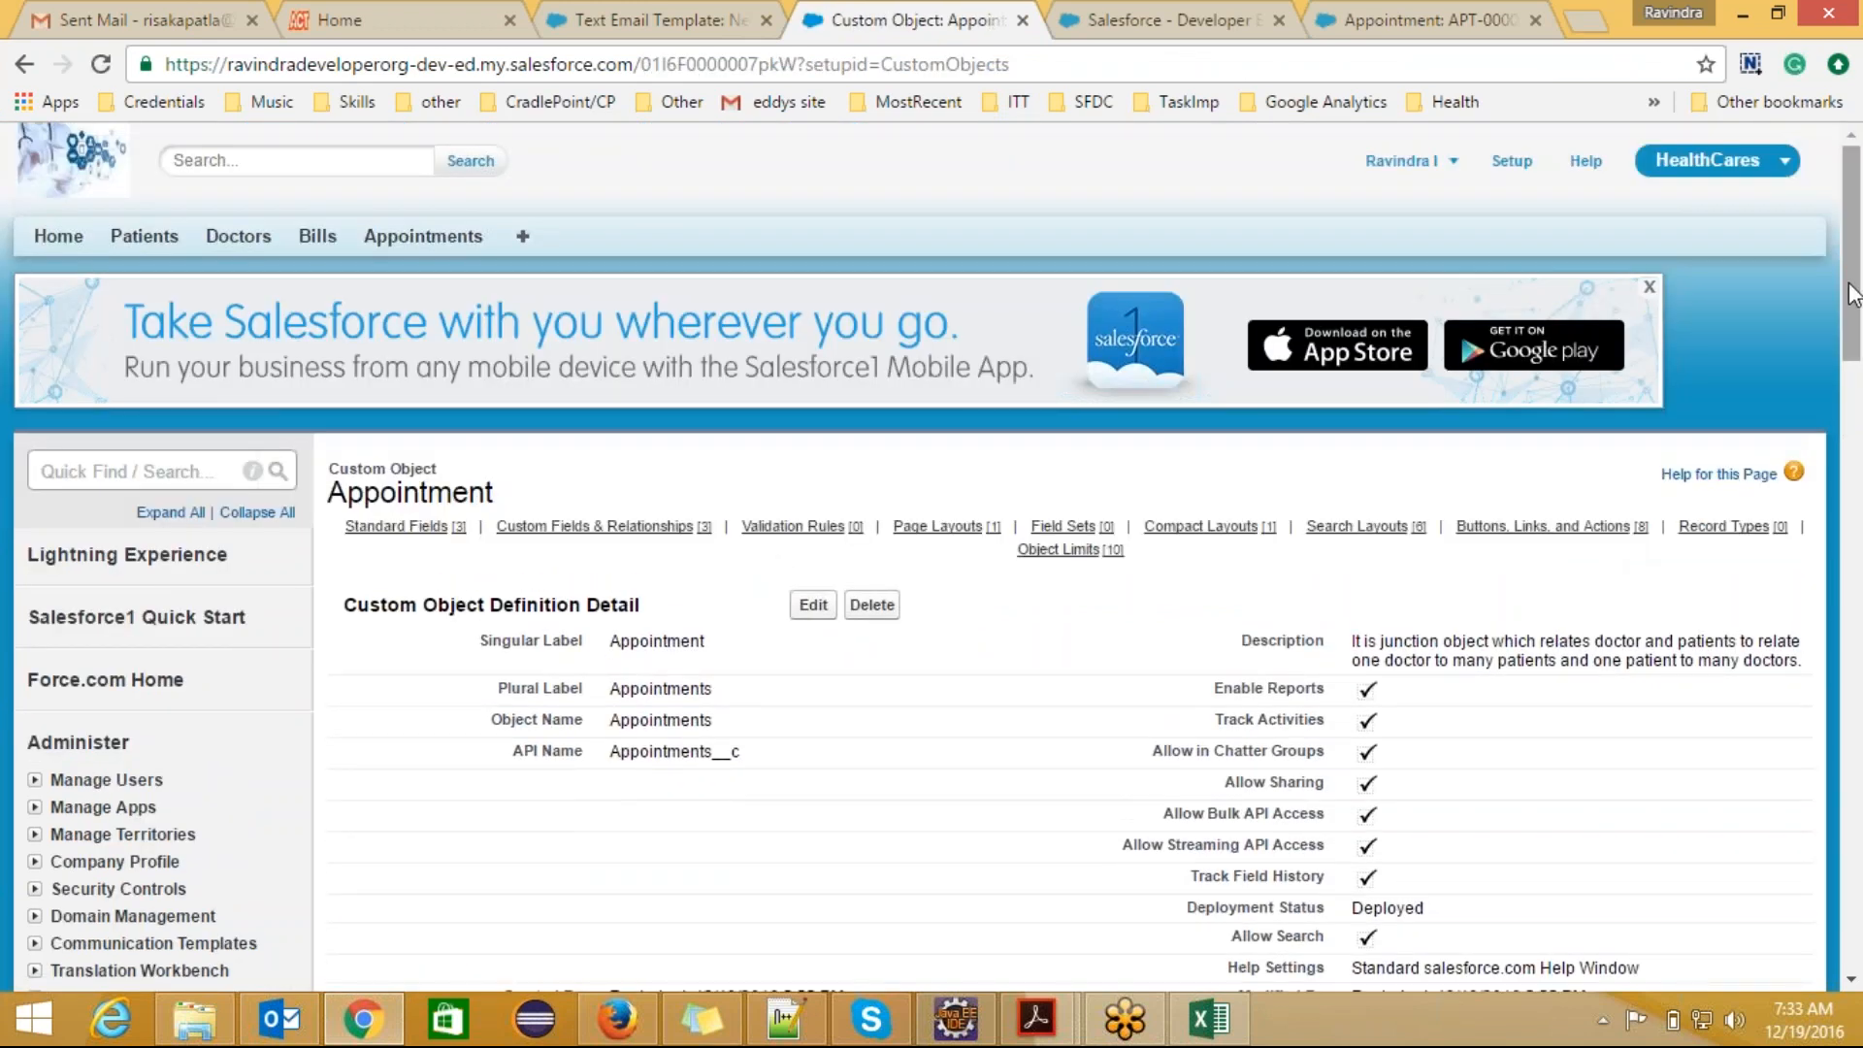
scroll(1124, 601, down, 10)
scroll(1124, 602, up, 2)
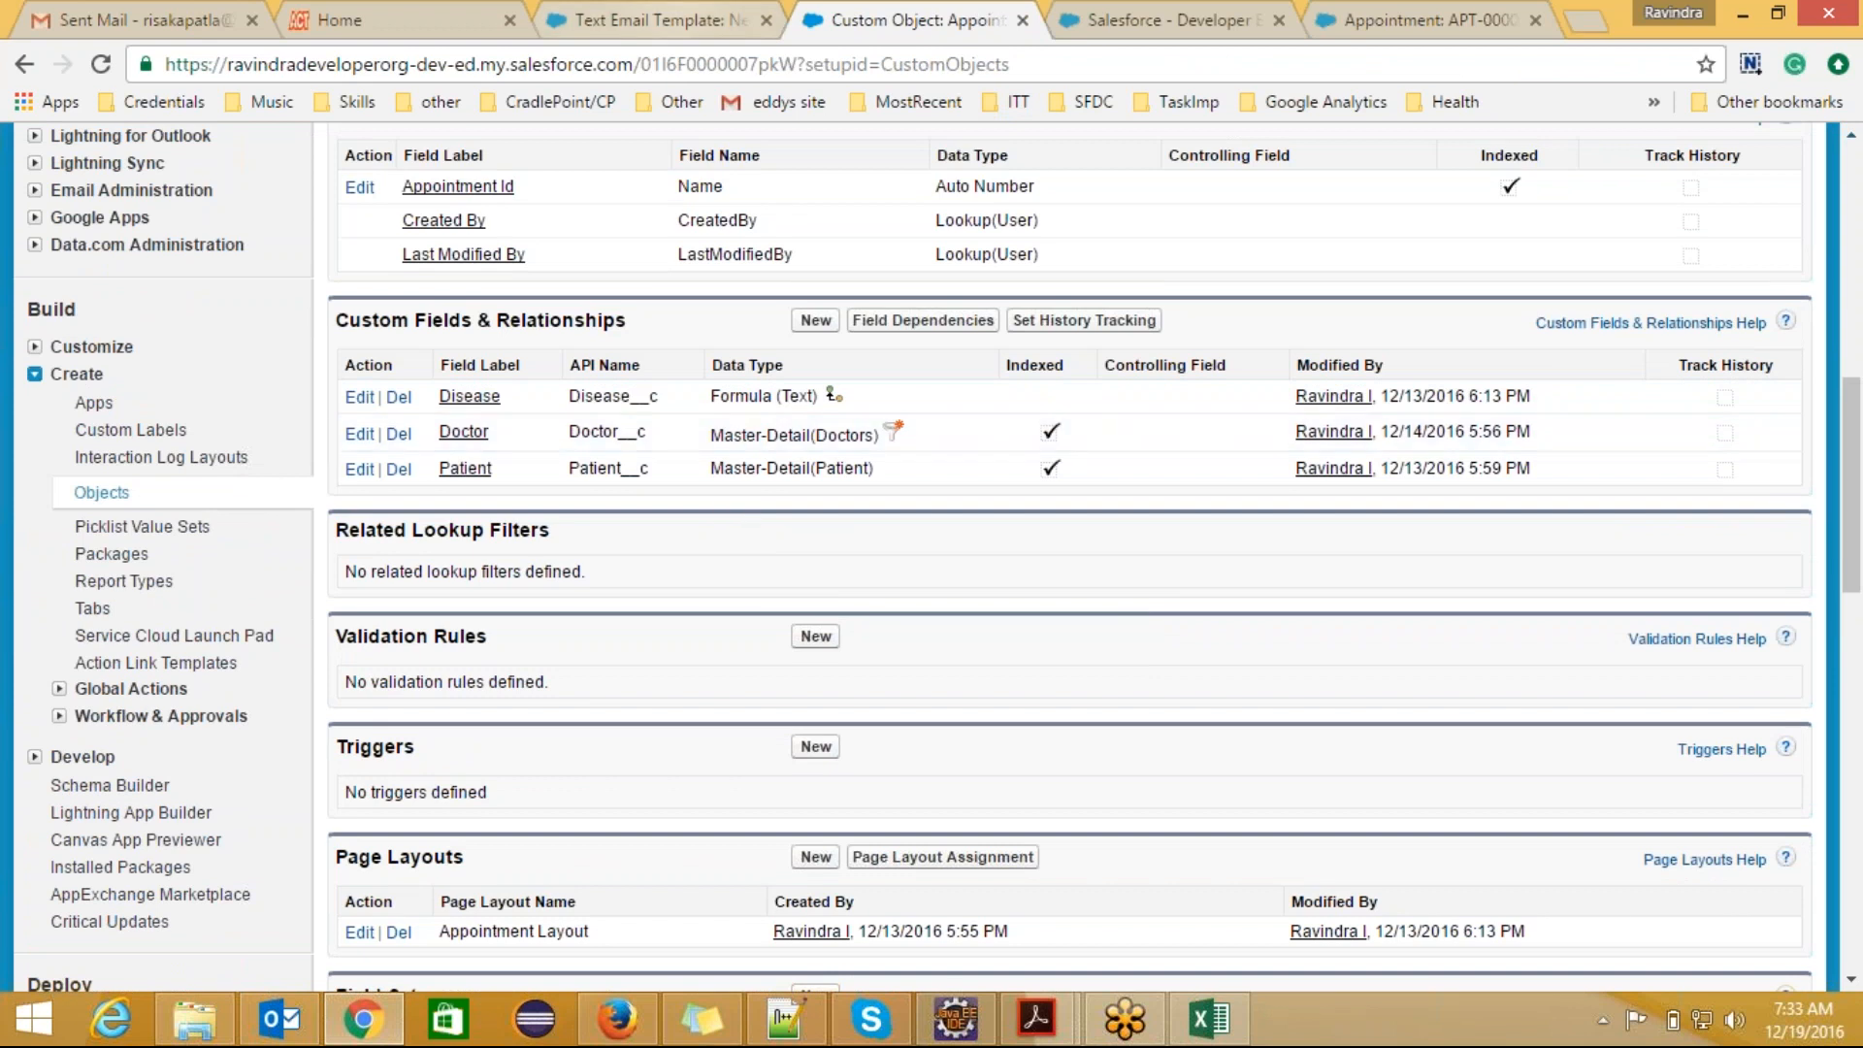
Step: Check the patient, doctor and appointment name merge fields in the email body and save the template
click(669, 20)
click(823, 538)
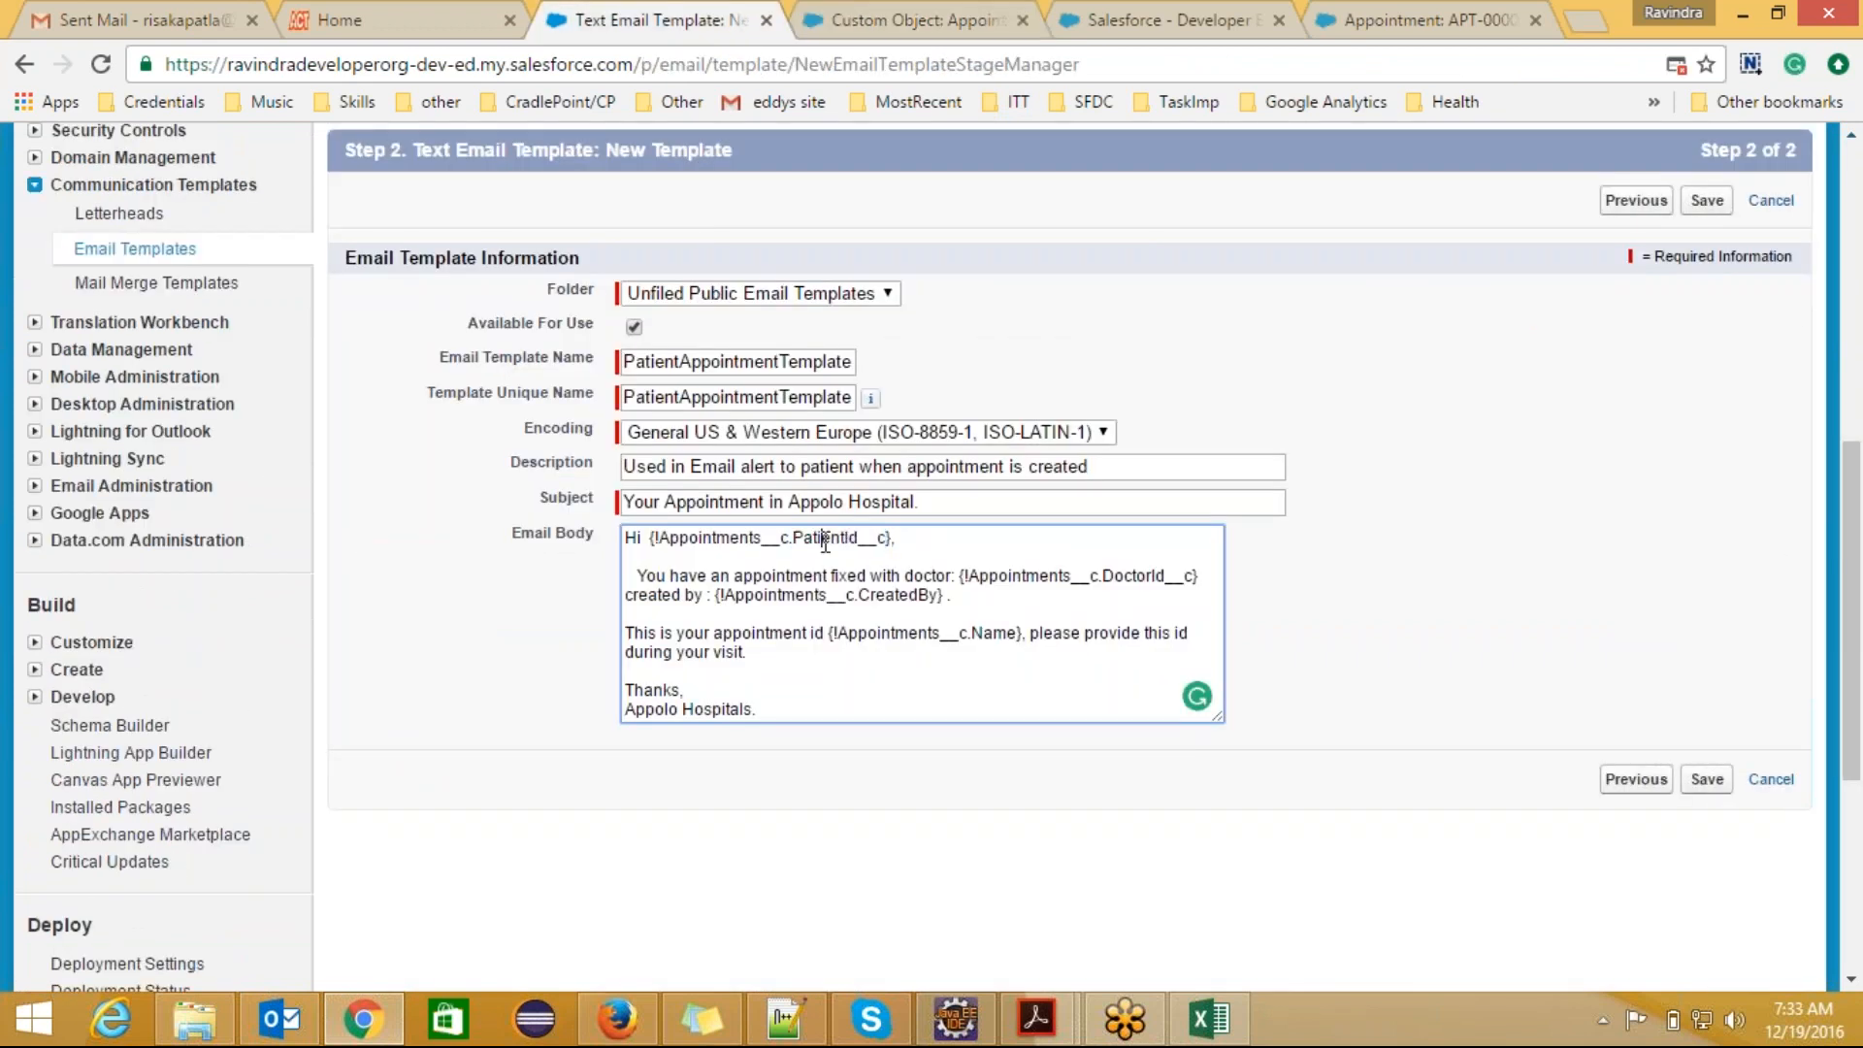
double_click(728, 539)
click(840, 539)
double_click(1038, 579)
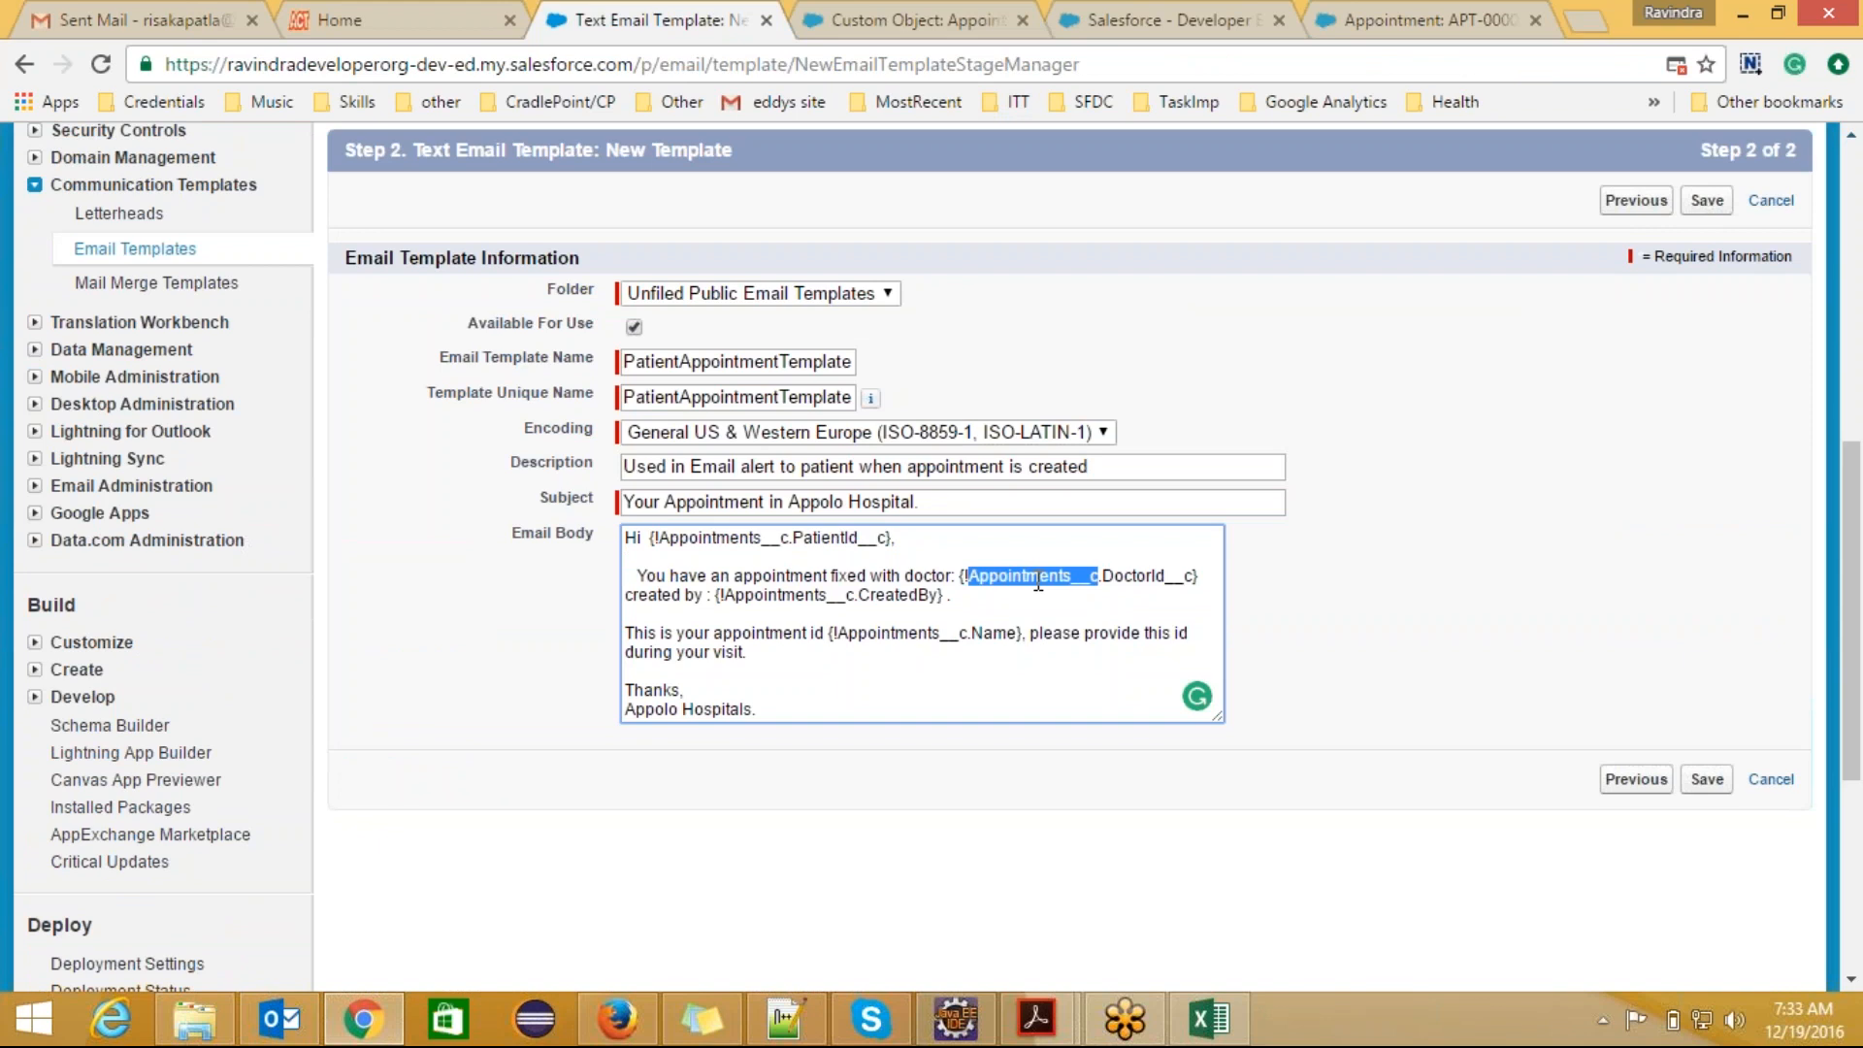
double_click(1165, 577)
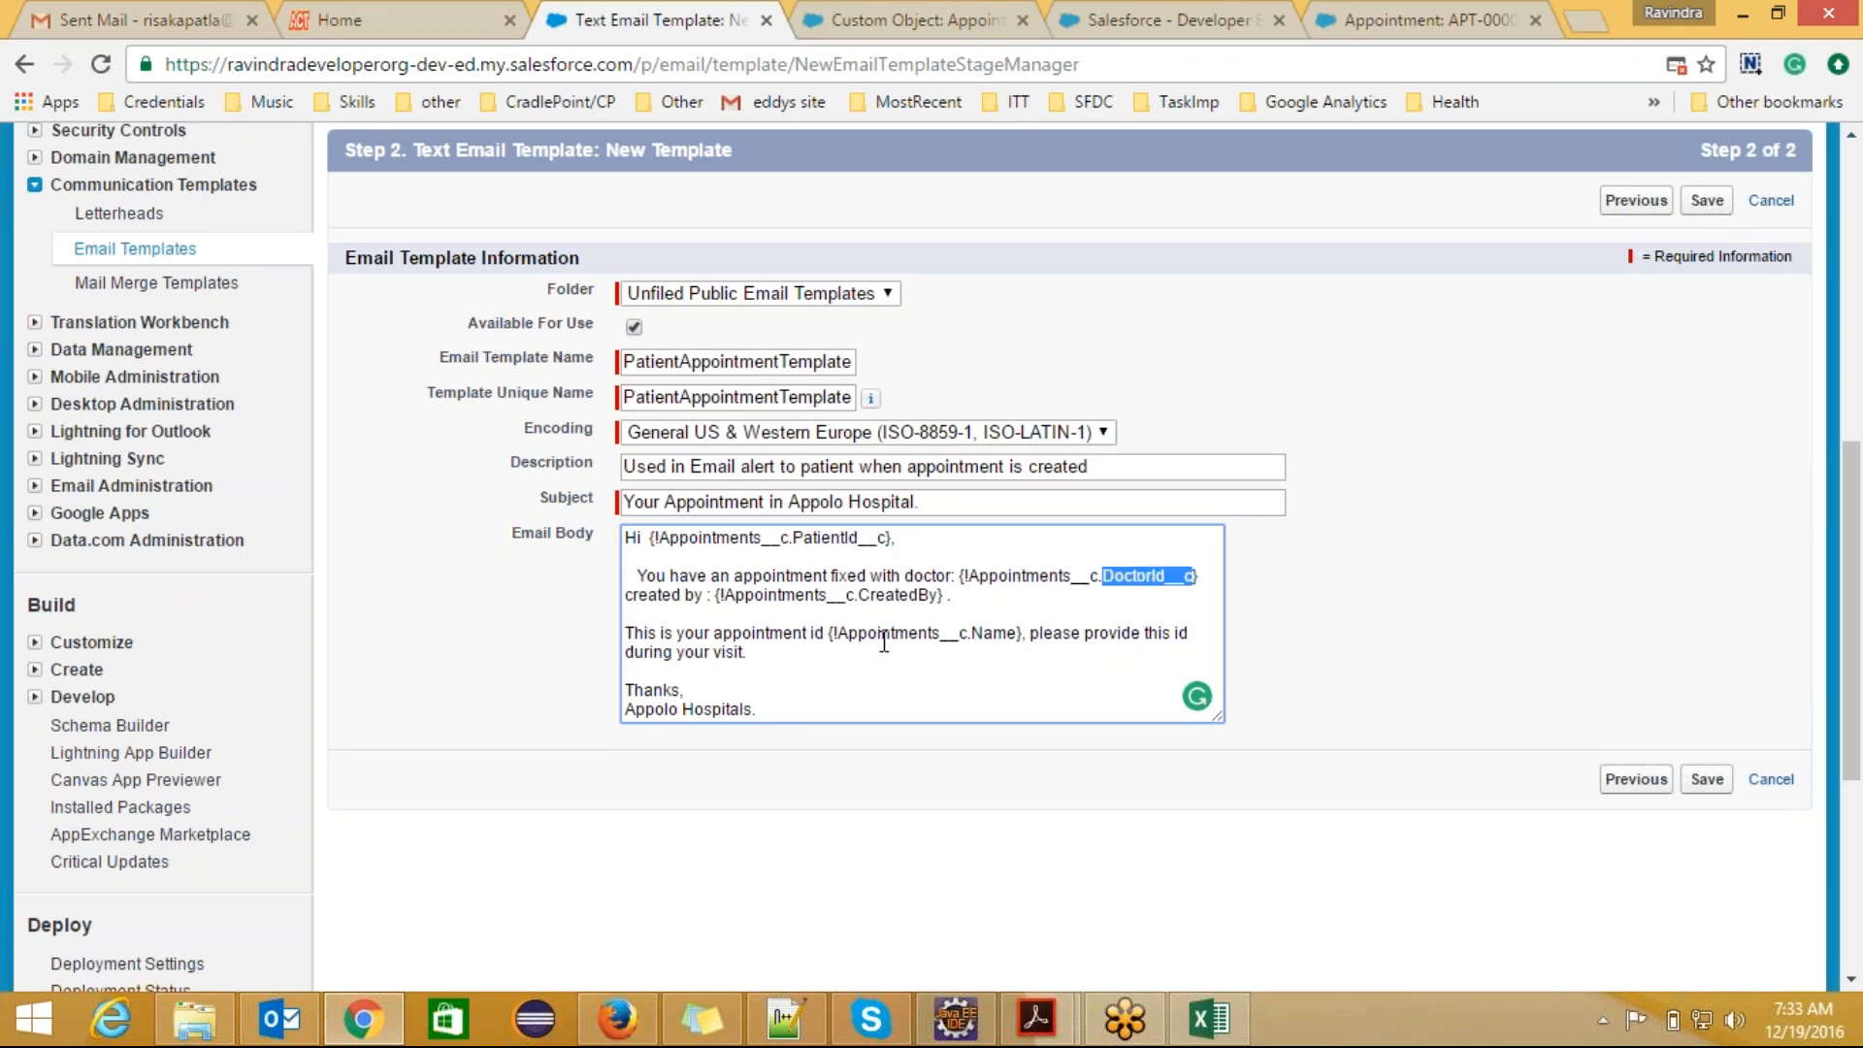
click(1000, 635)
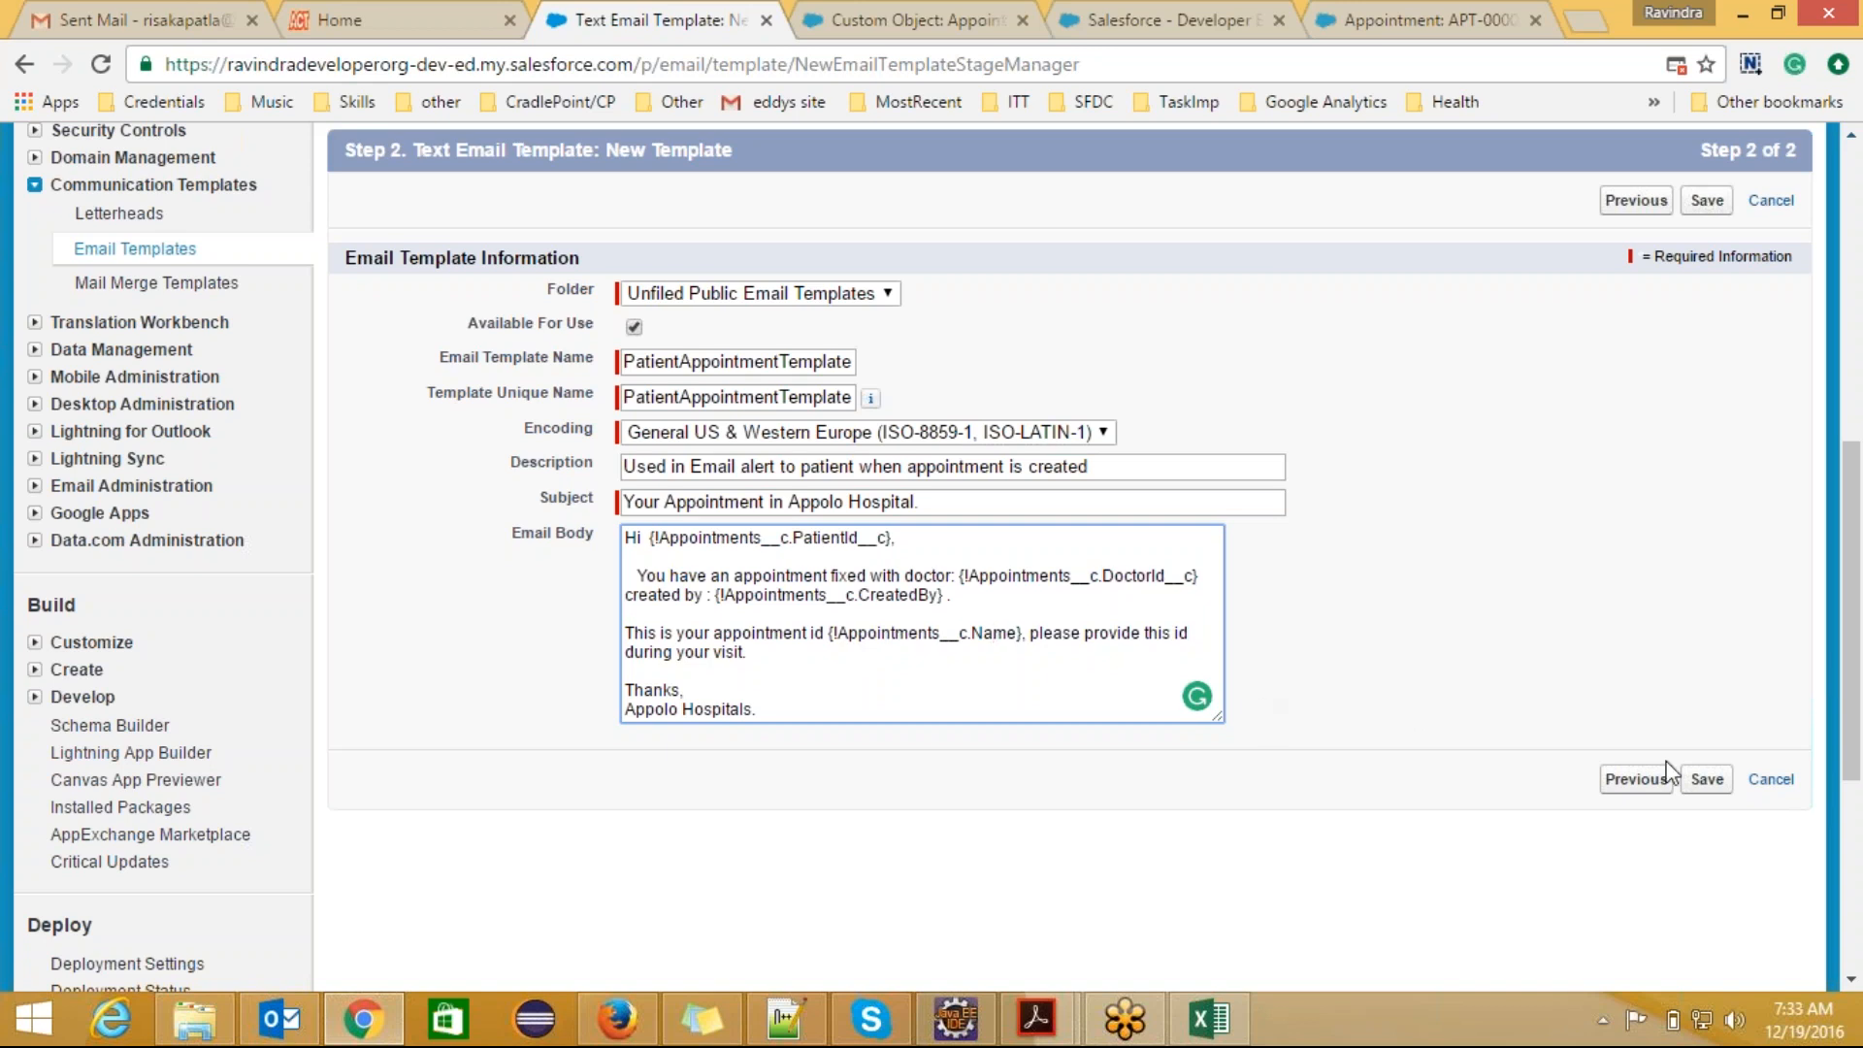
click(1707, 779)
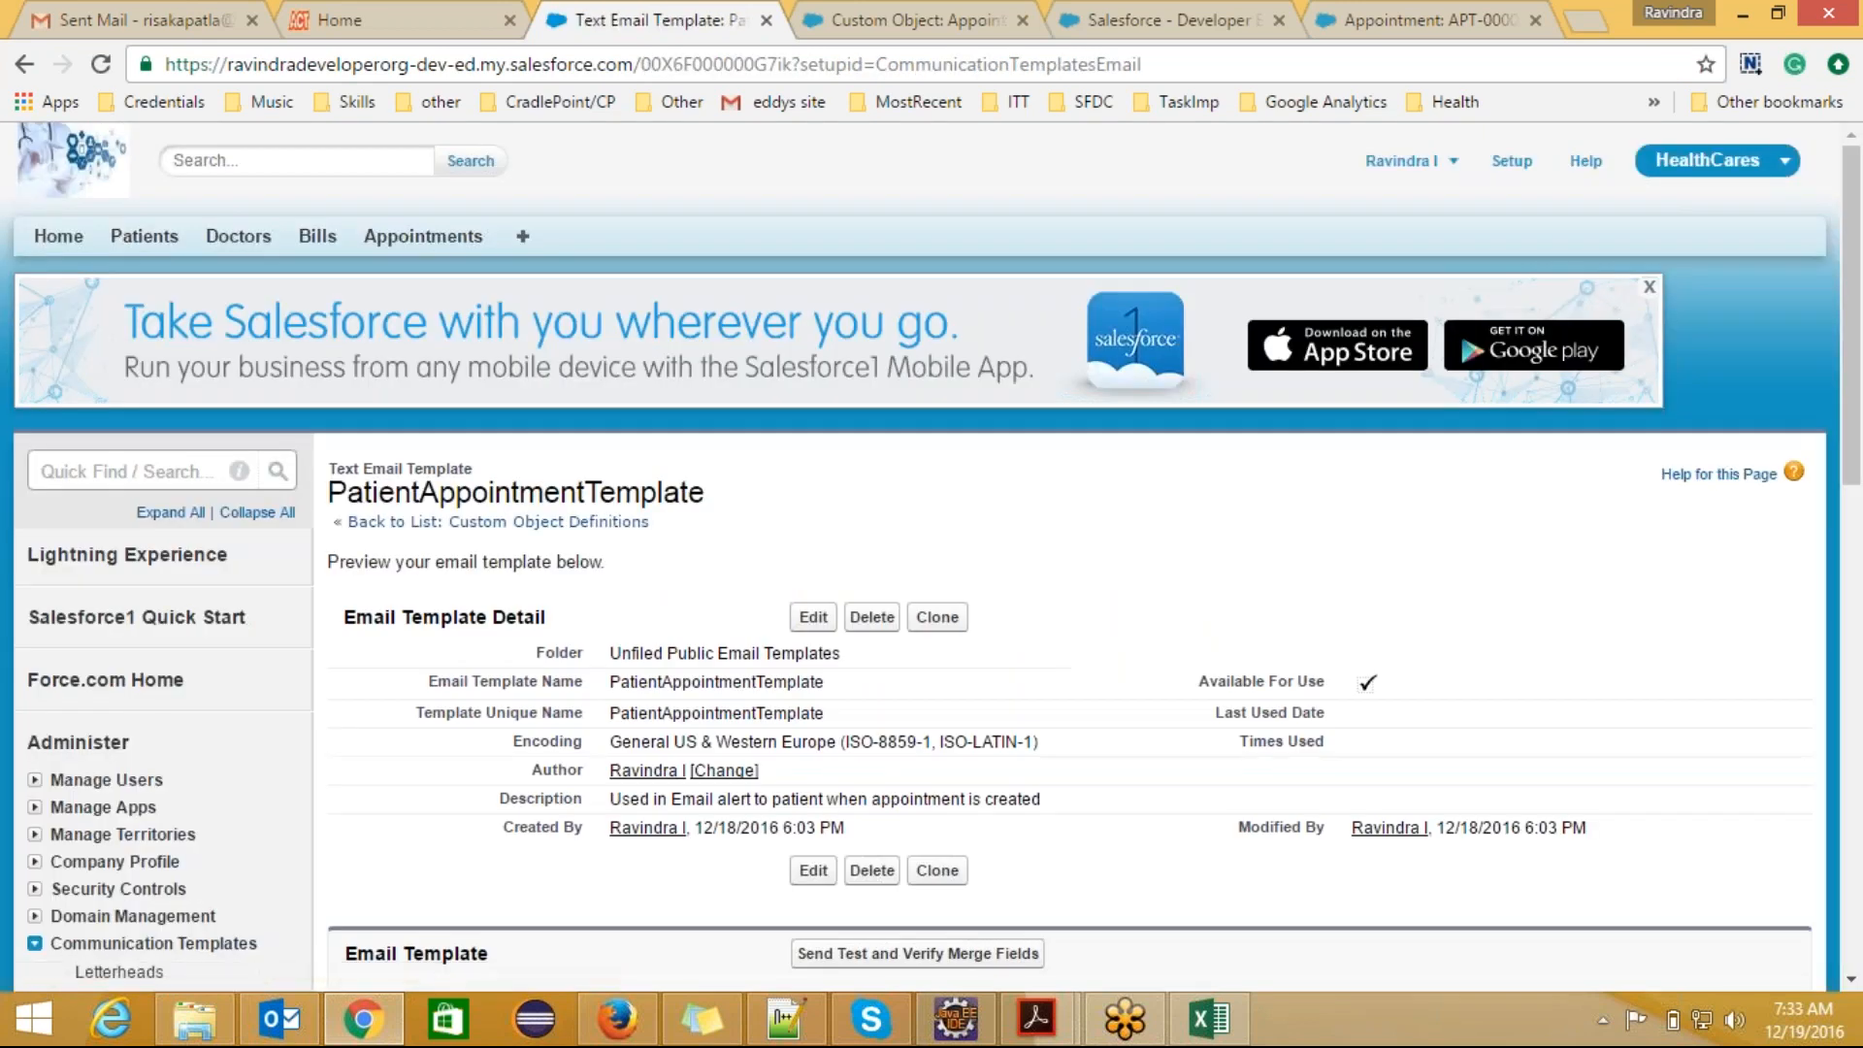
Step: Set up a test of the template's merge fields with appointment APT-000003 as related record and an email preview sent
drag(1856, 357, 1855, 552)
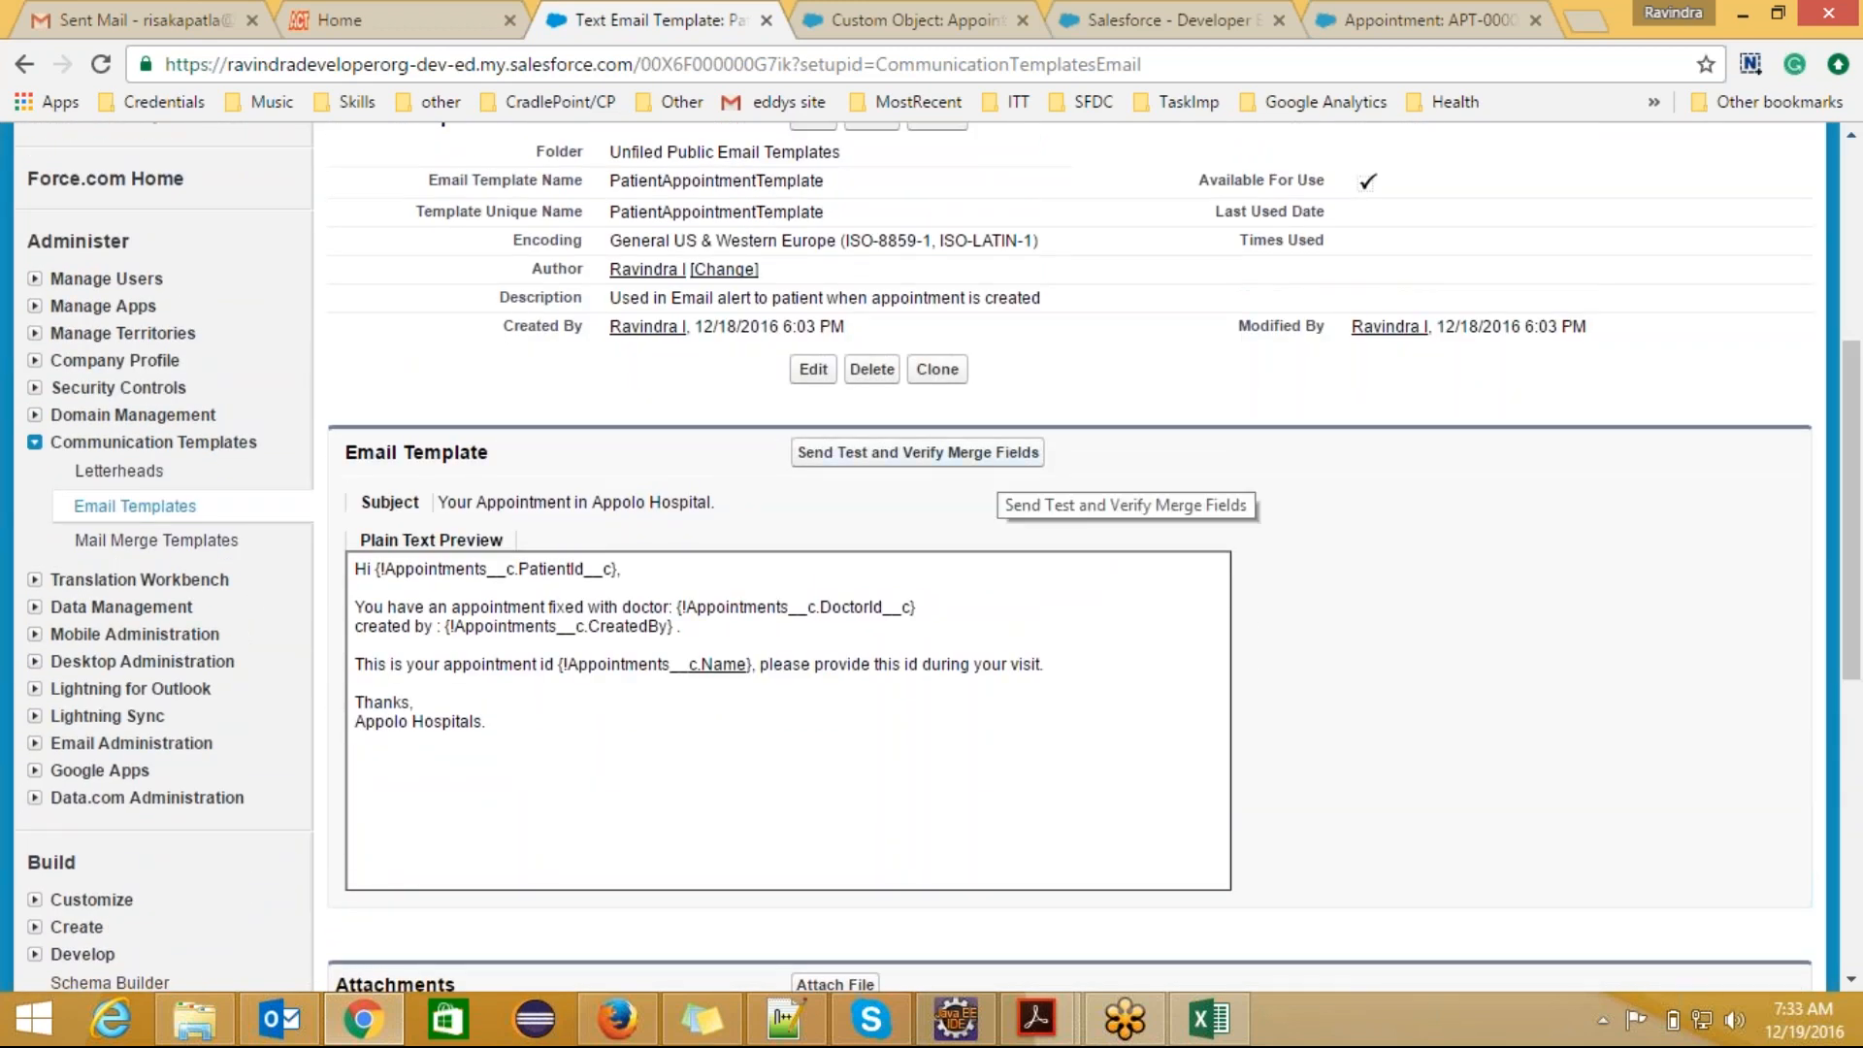
click(999, 470)
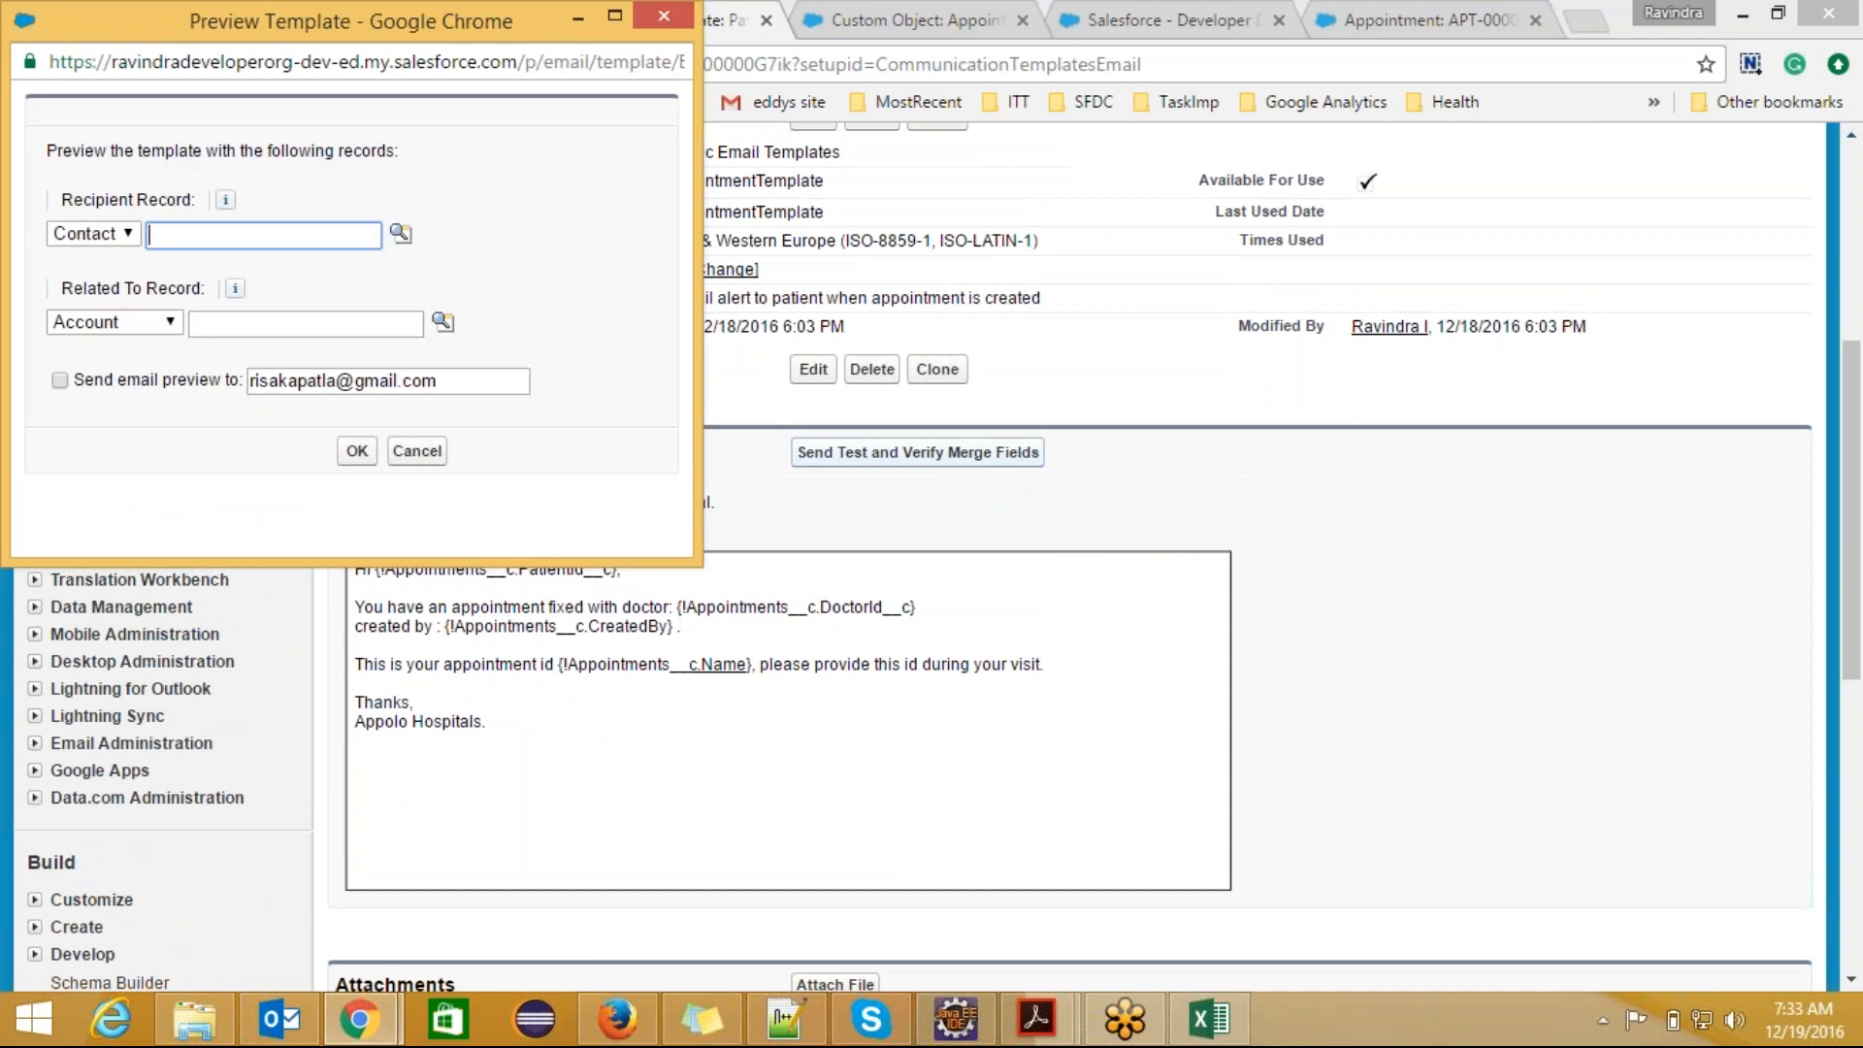
click(171, 322)
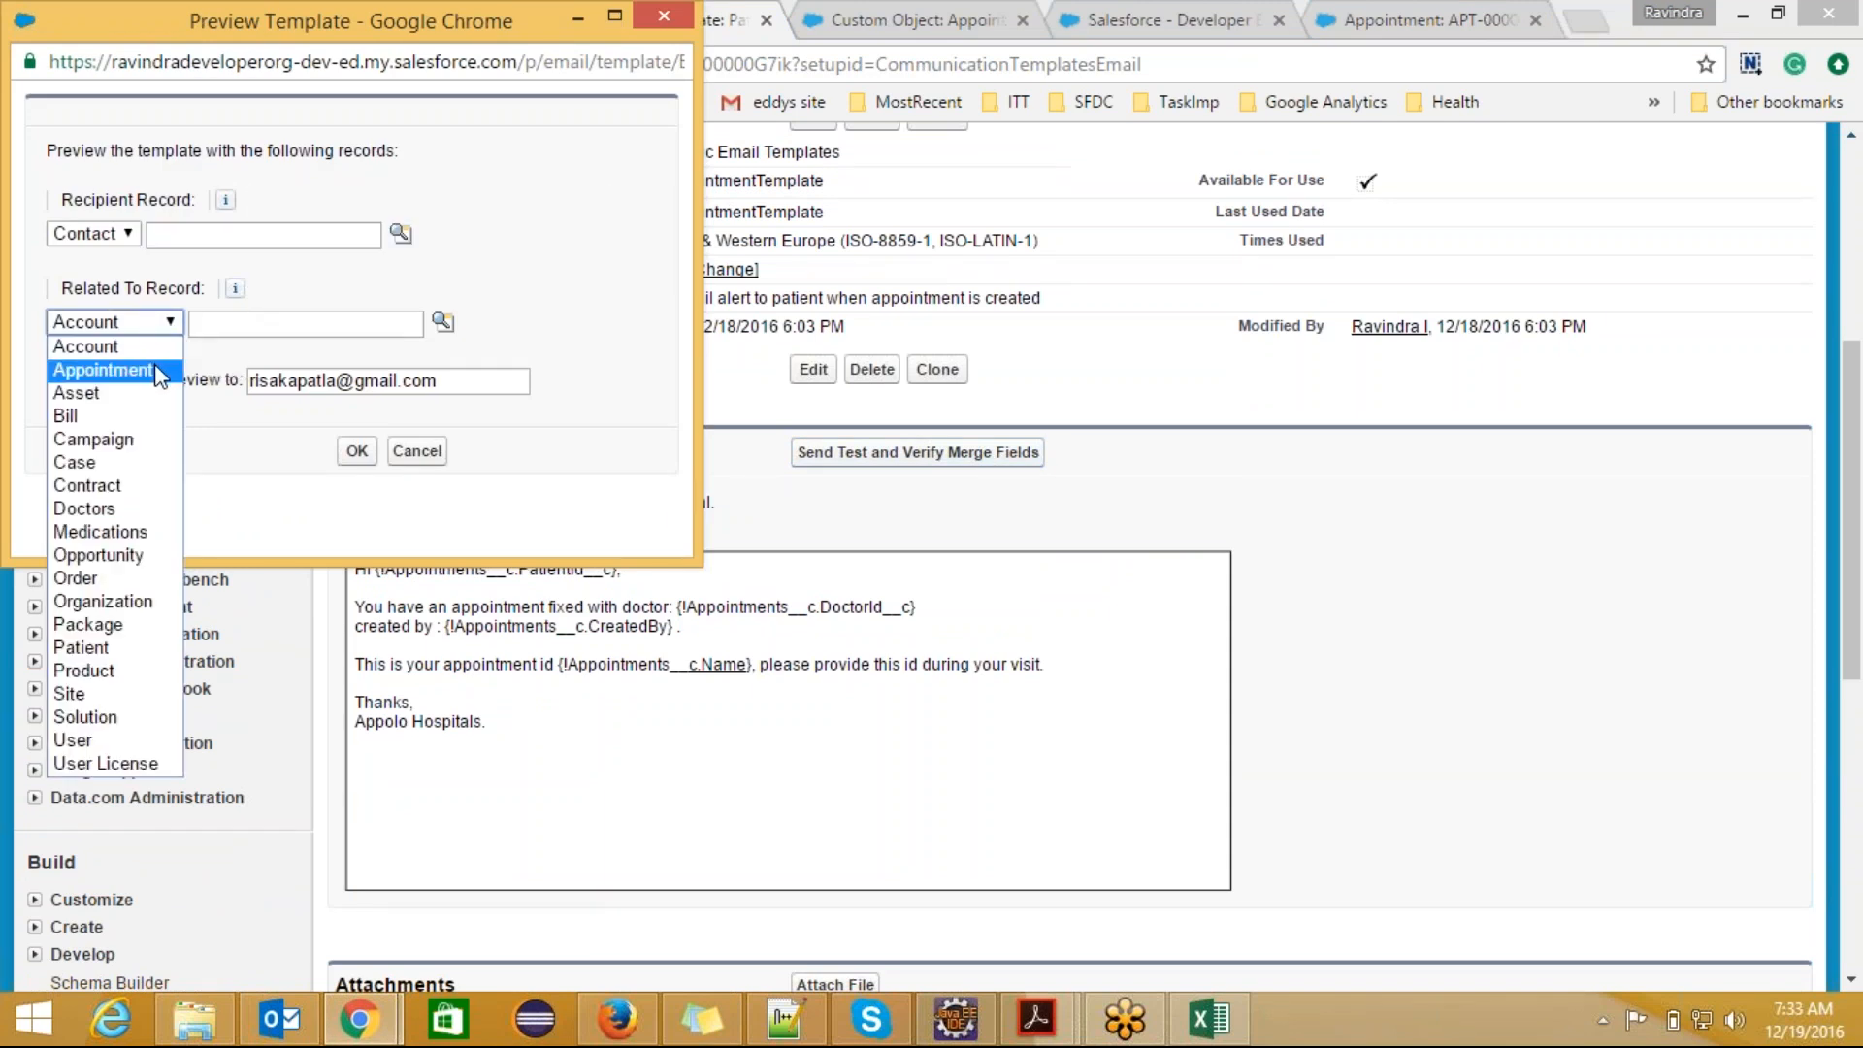
click(157, 369)
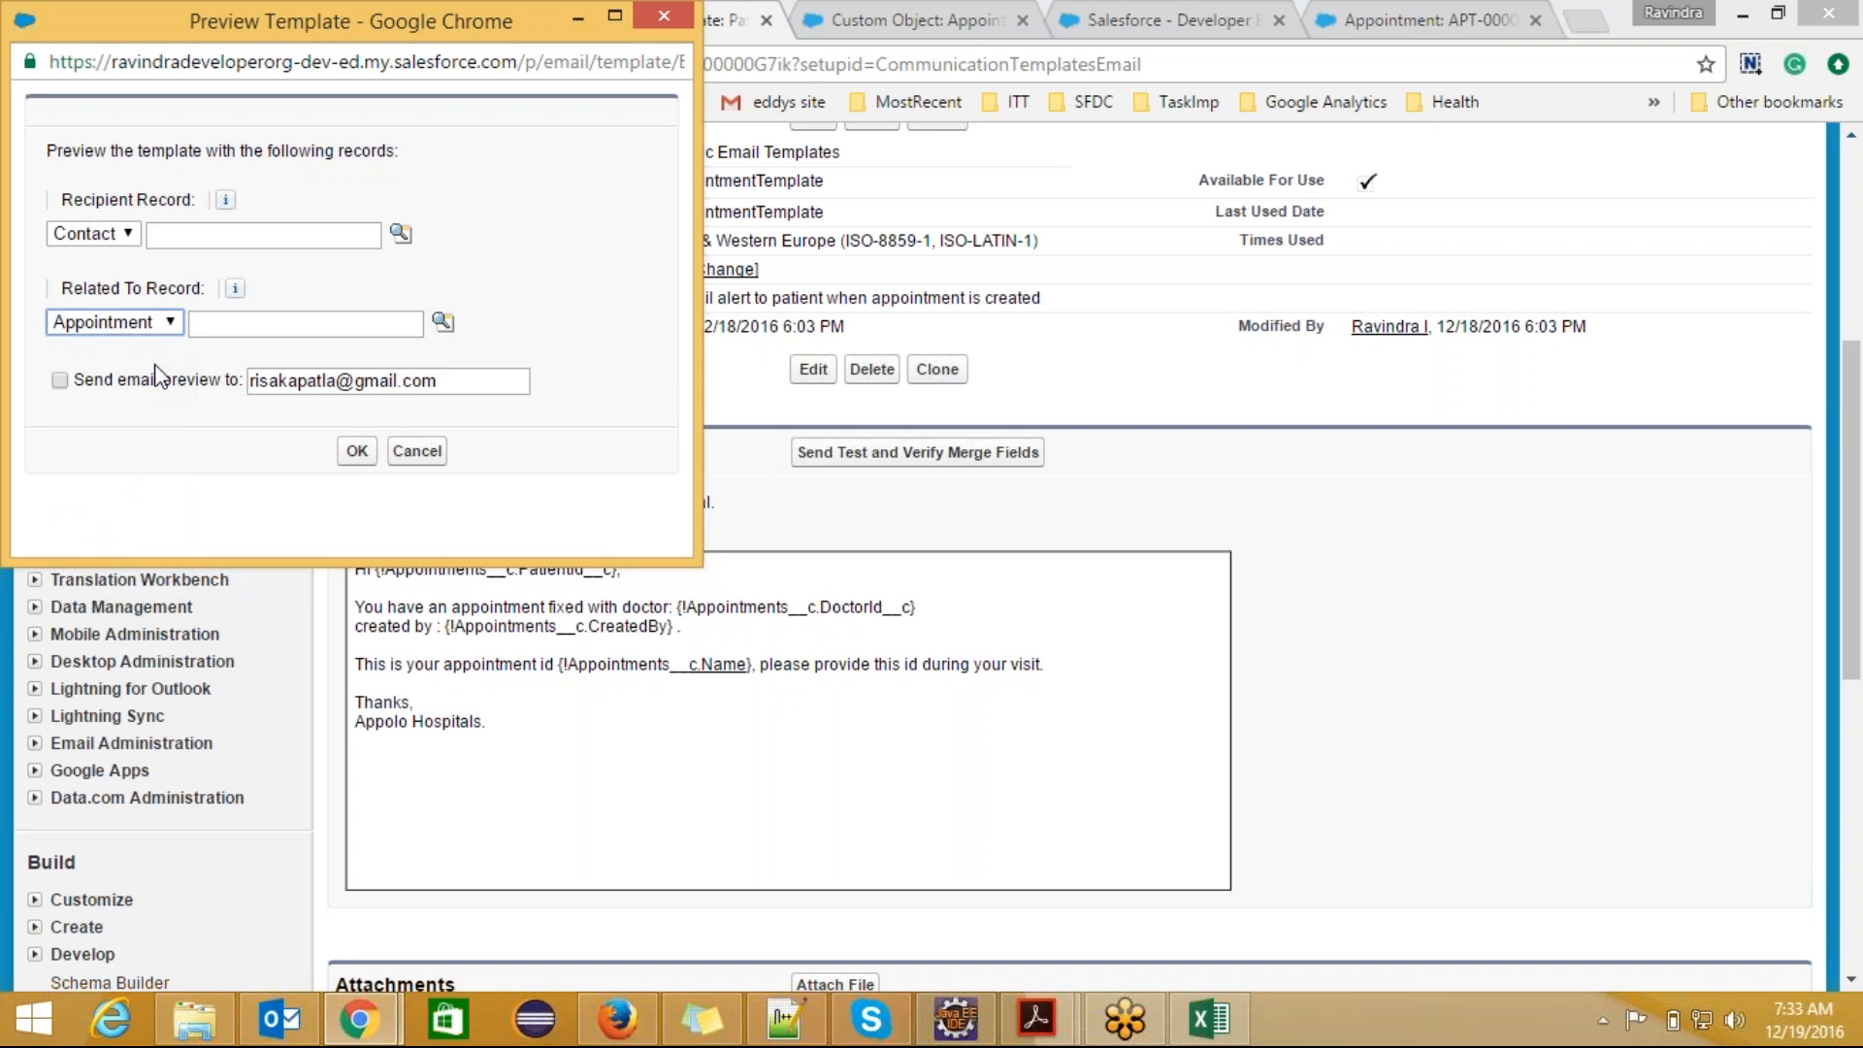
click(442, 321)
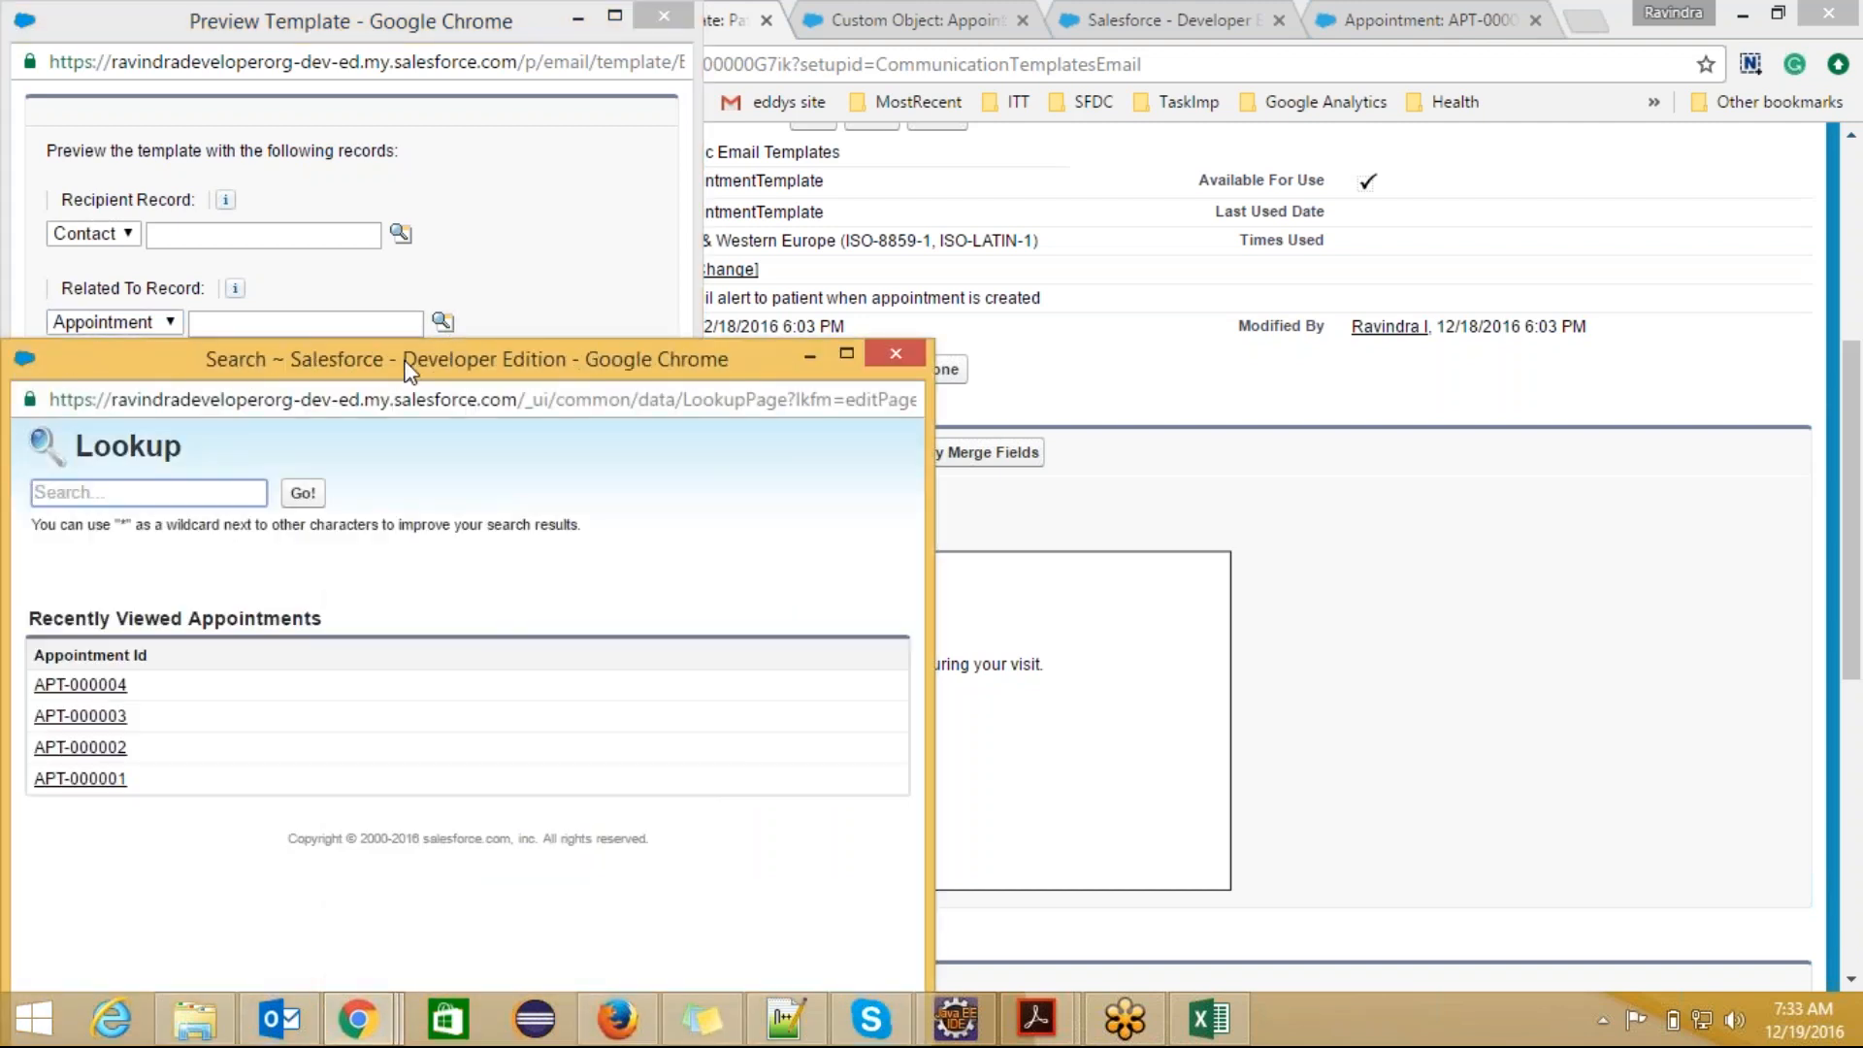
click(291, 589)
click(217, 460)
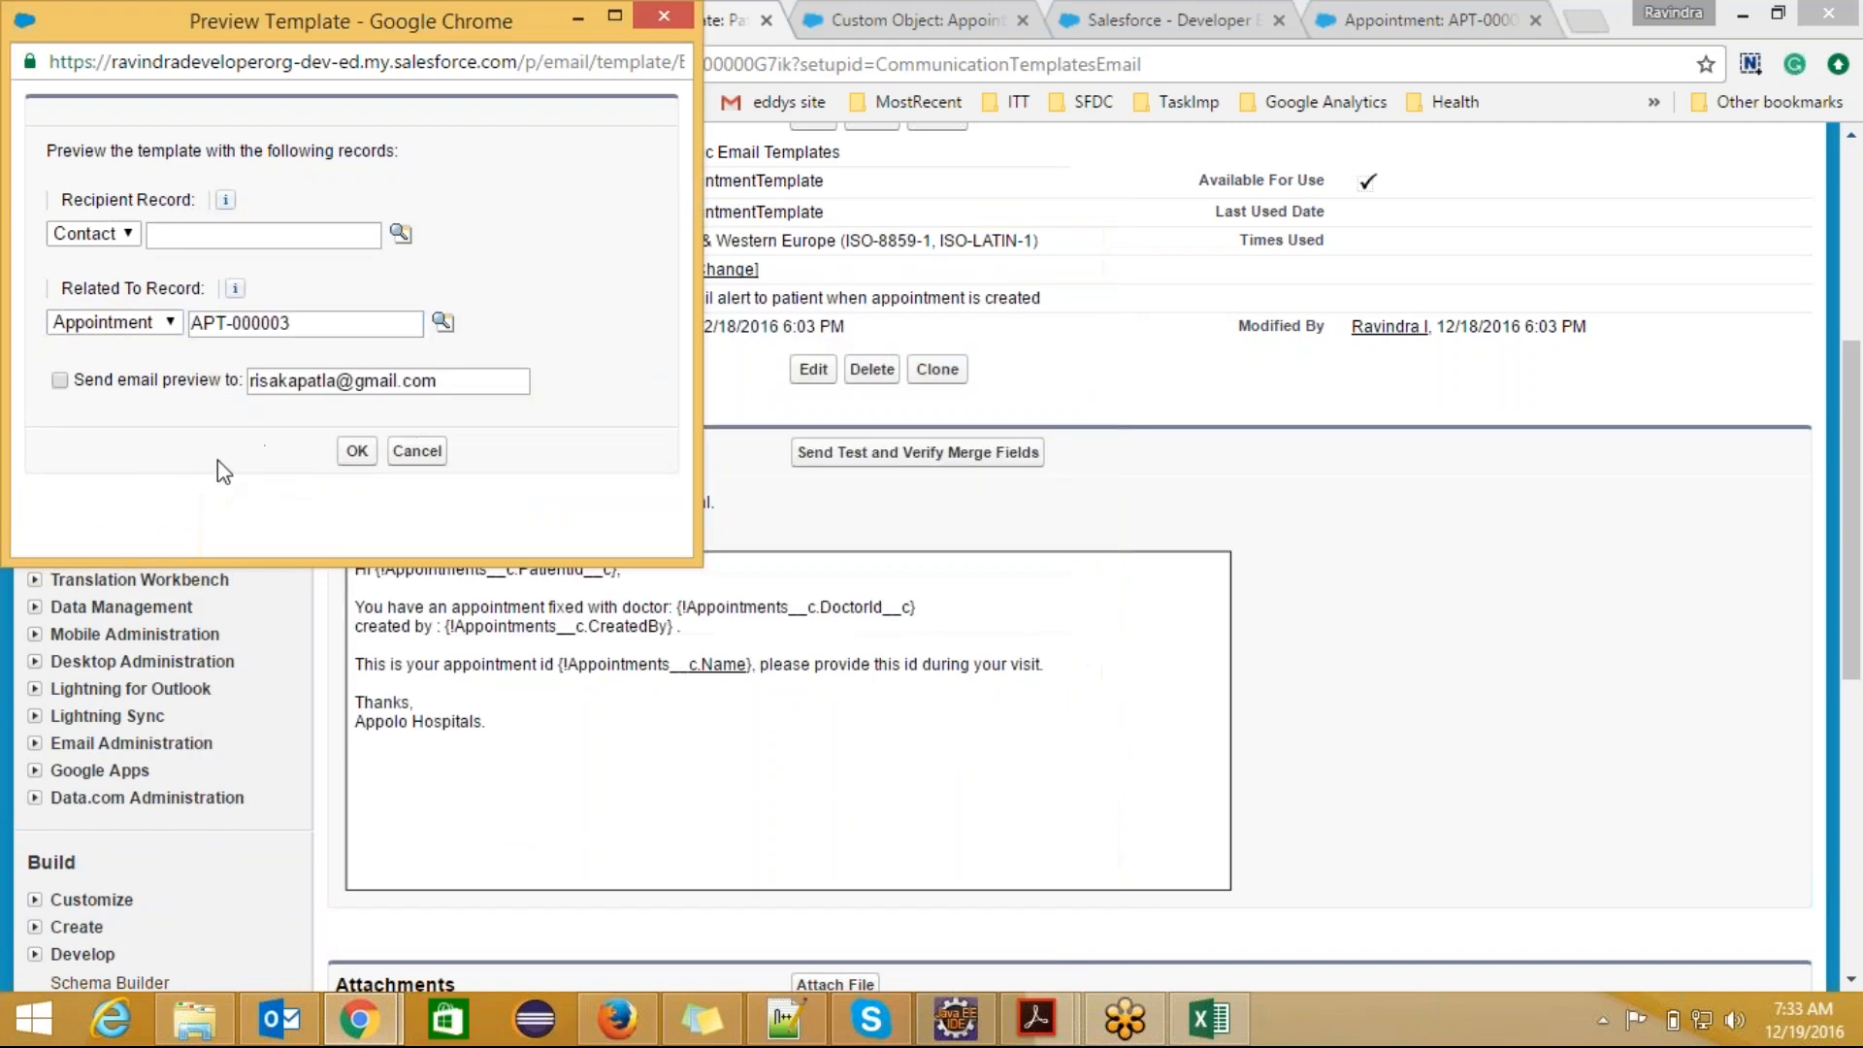
click(60, 381)
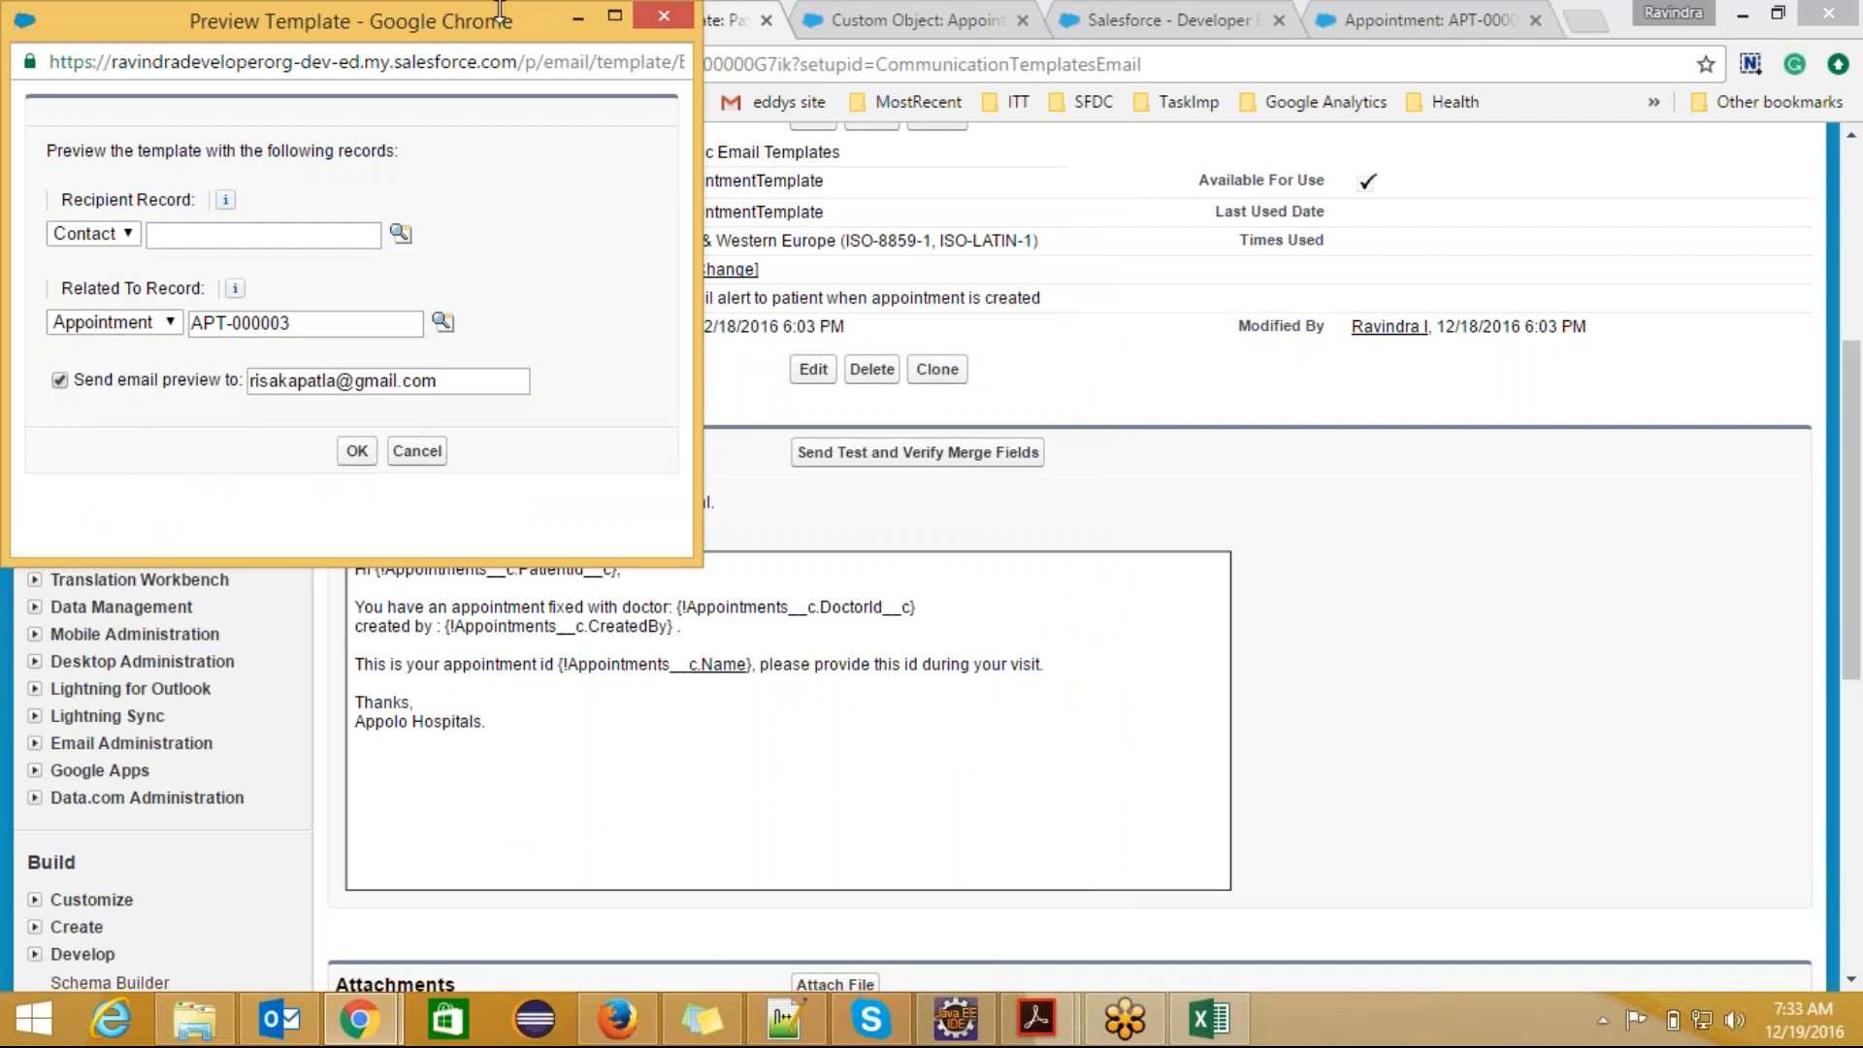
Step: Examine the related appointment record alongside the PatientId__c, DoctorId__c and Name merge fields in the plain text preview
drag(521, 33, 1573, 185)
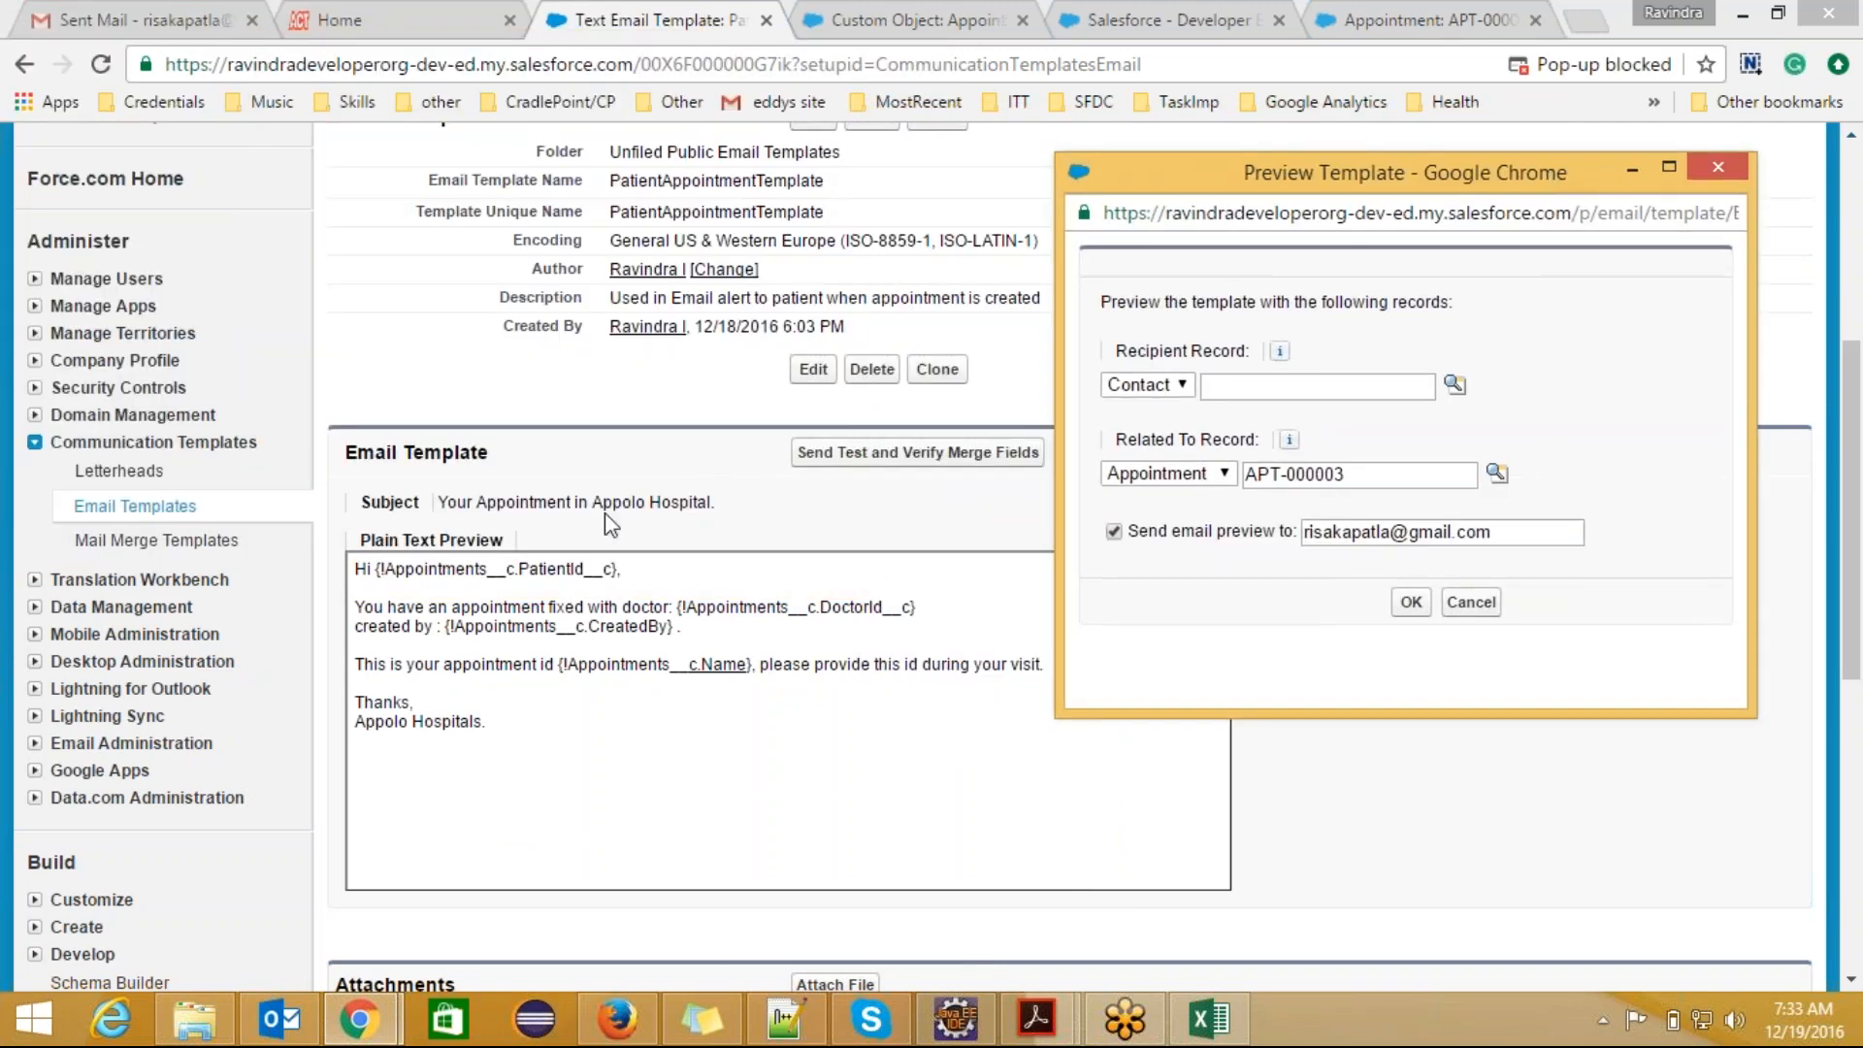
drag(1359, 474, 1242, 475)
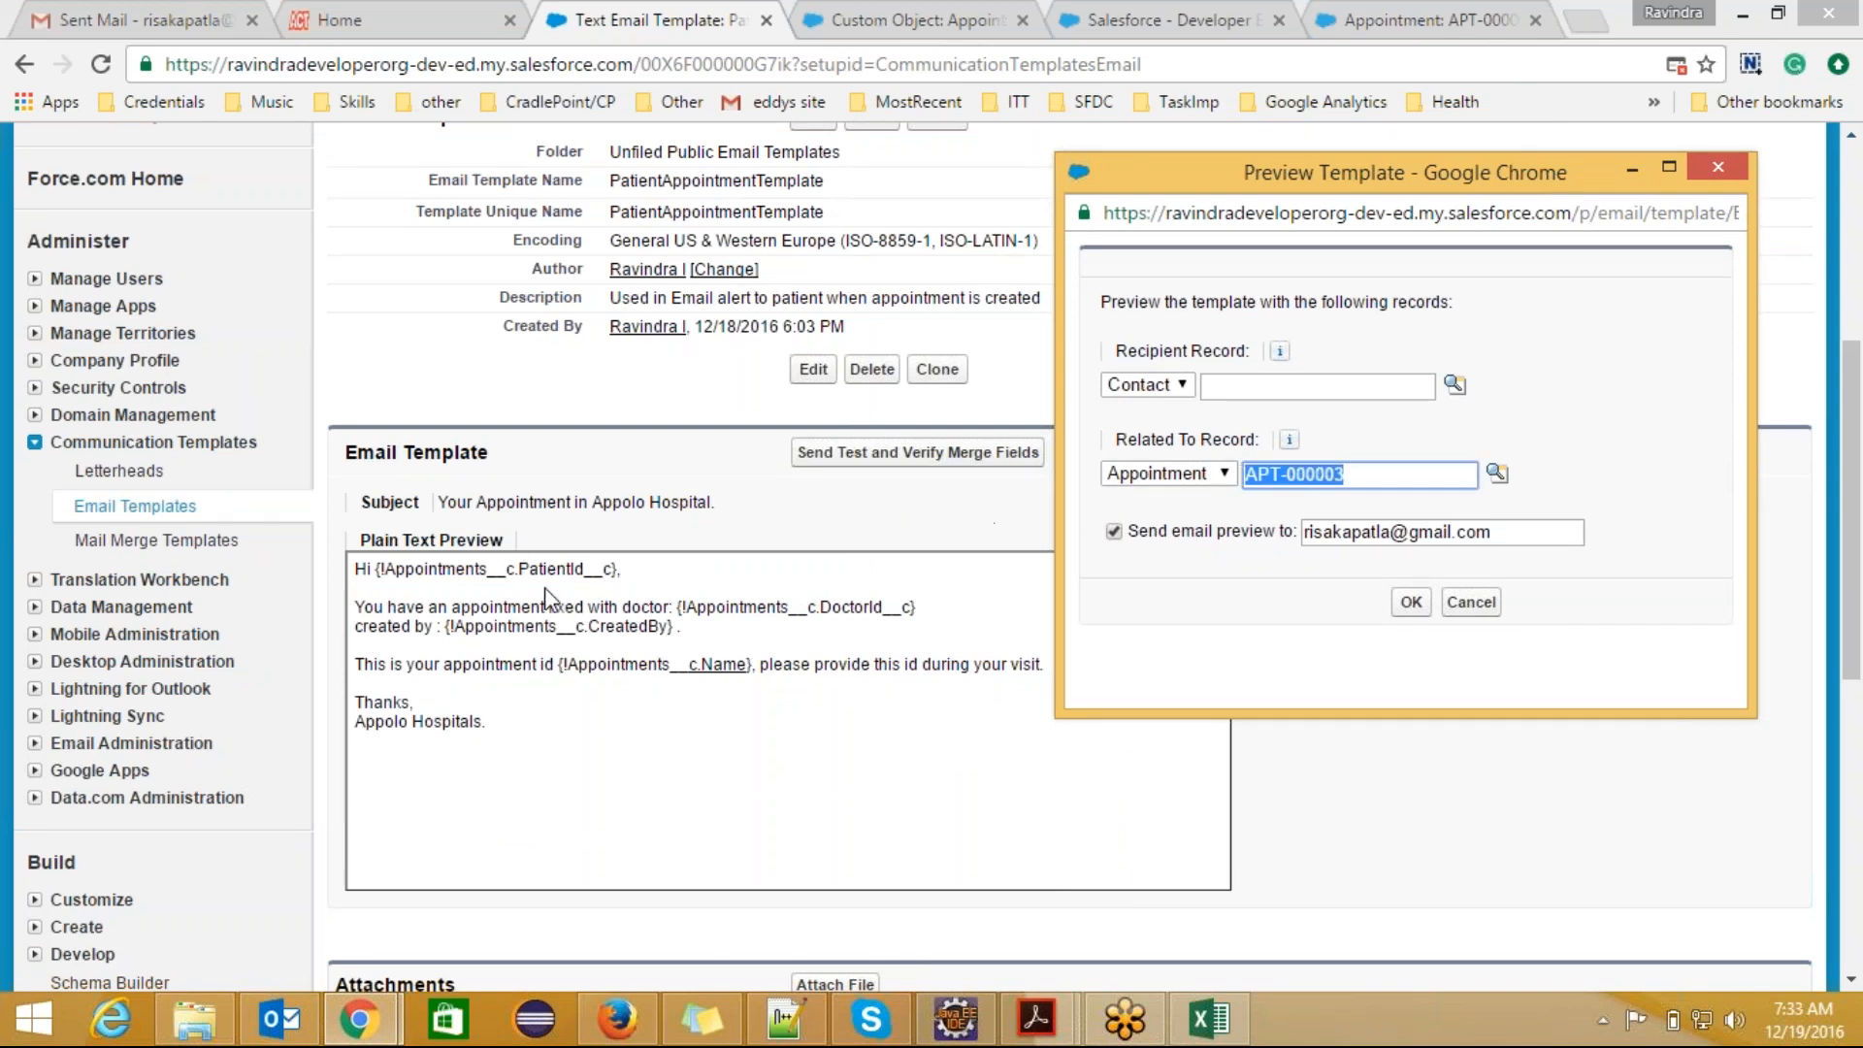
click(1375, 476)
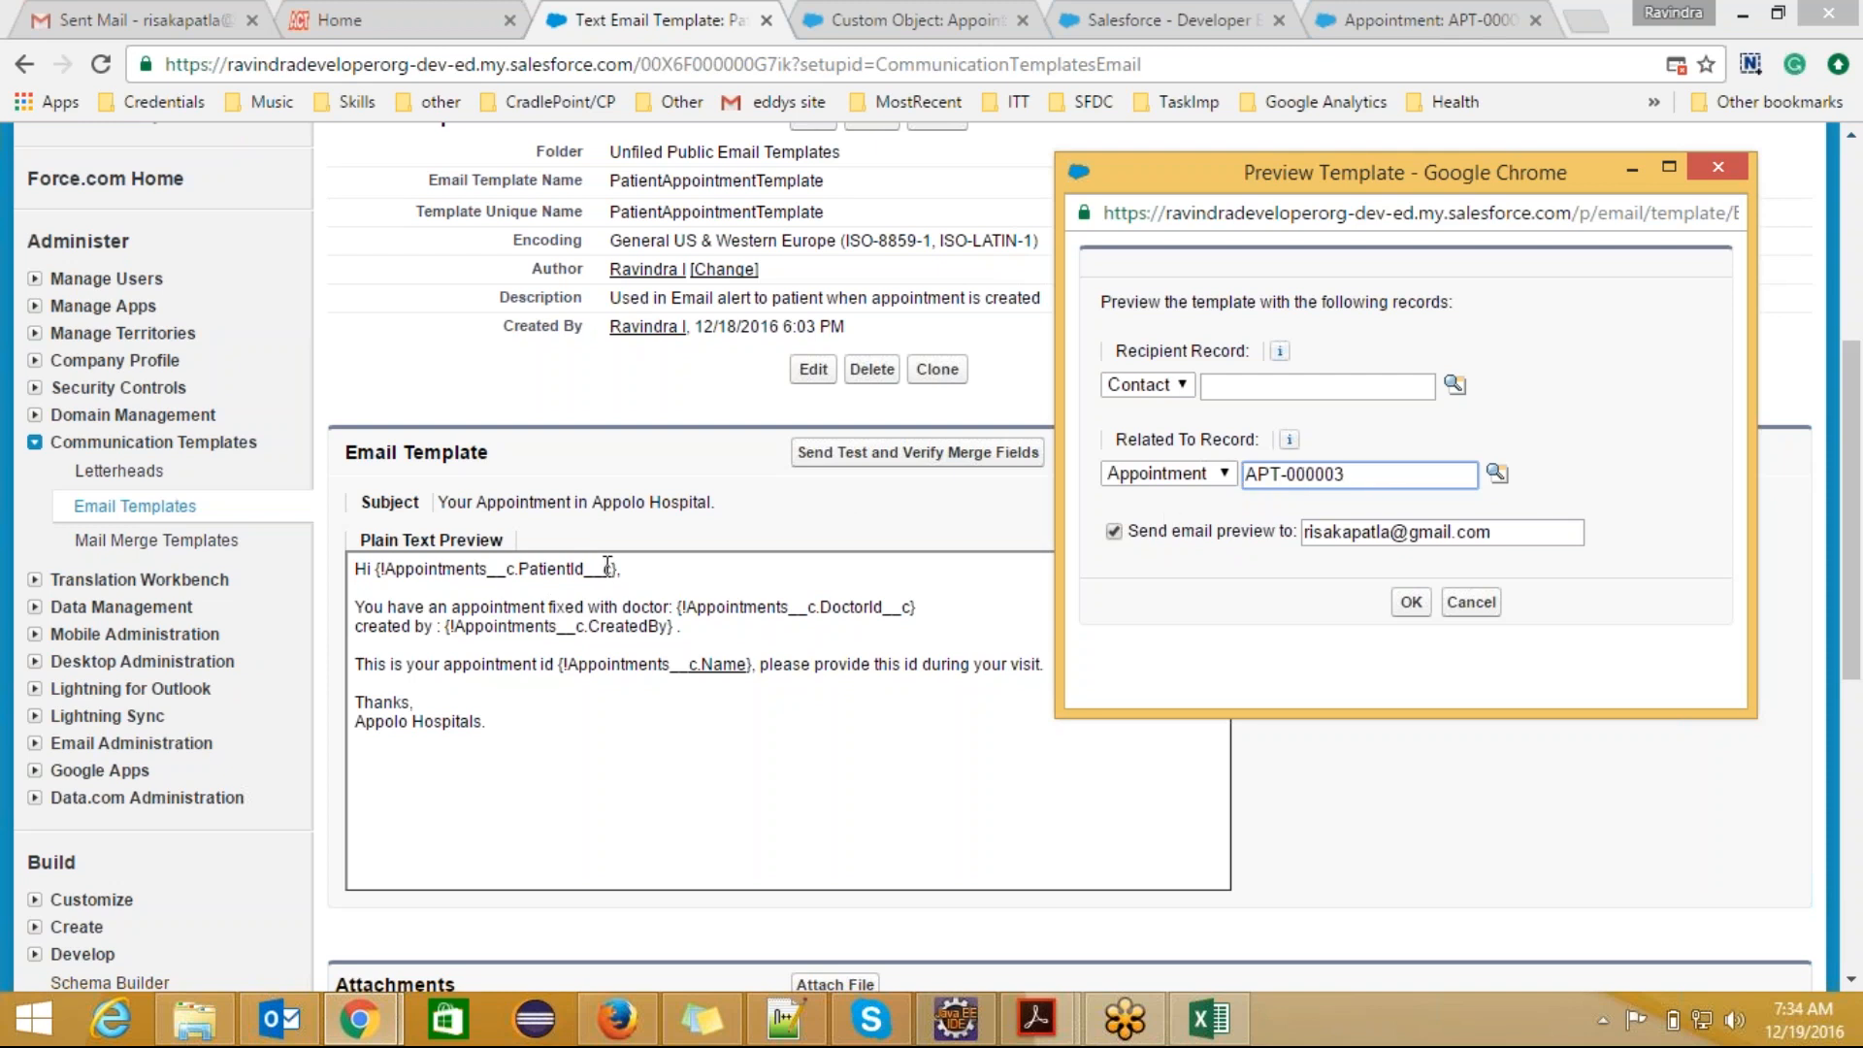
drag(610, 568, 516, 574)
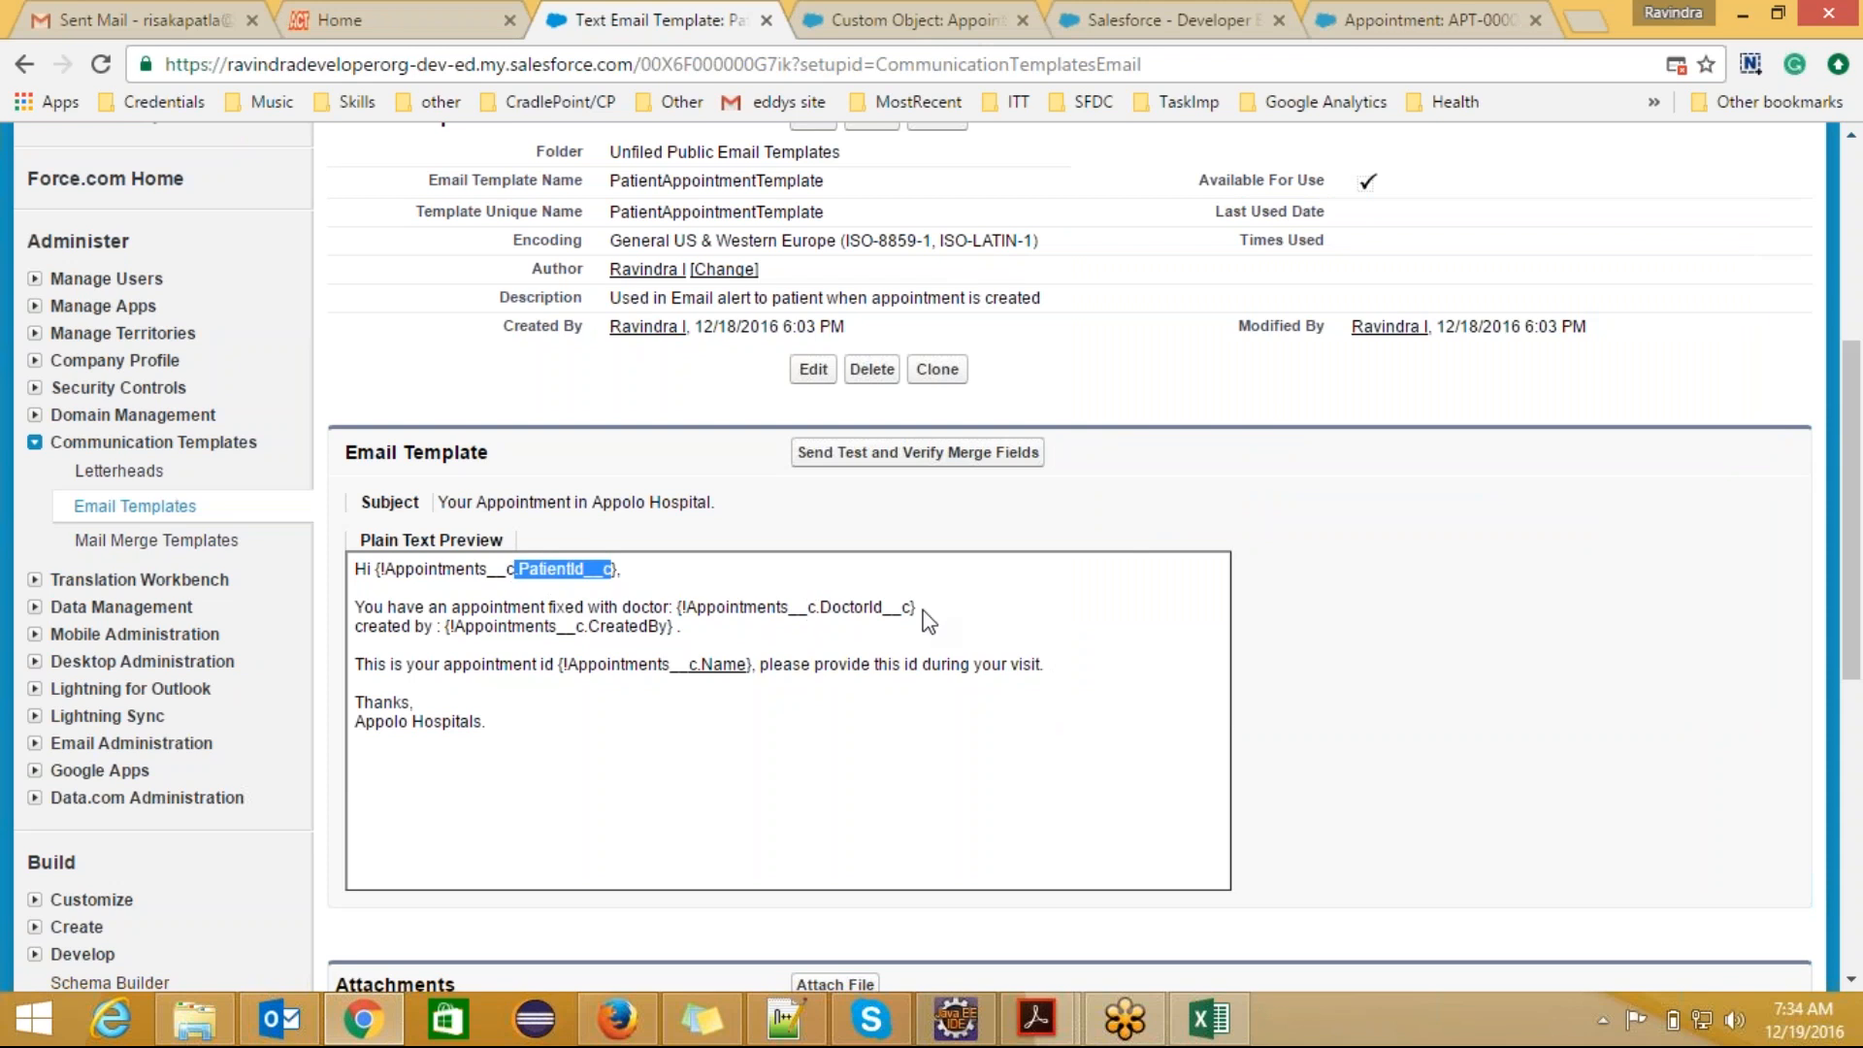
drag(913, 608, 820, 609)
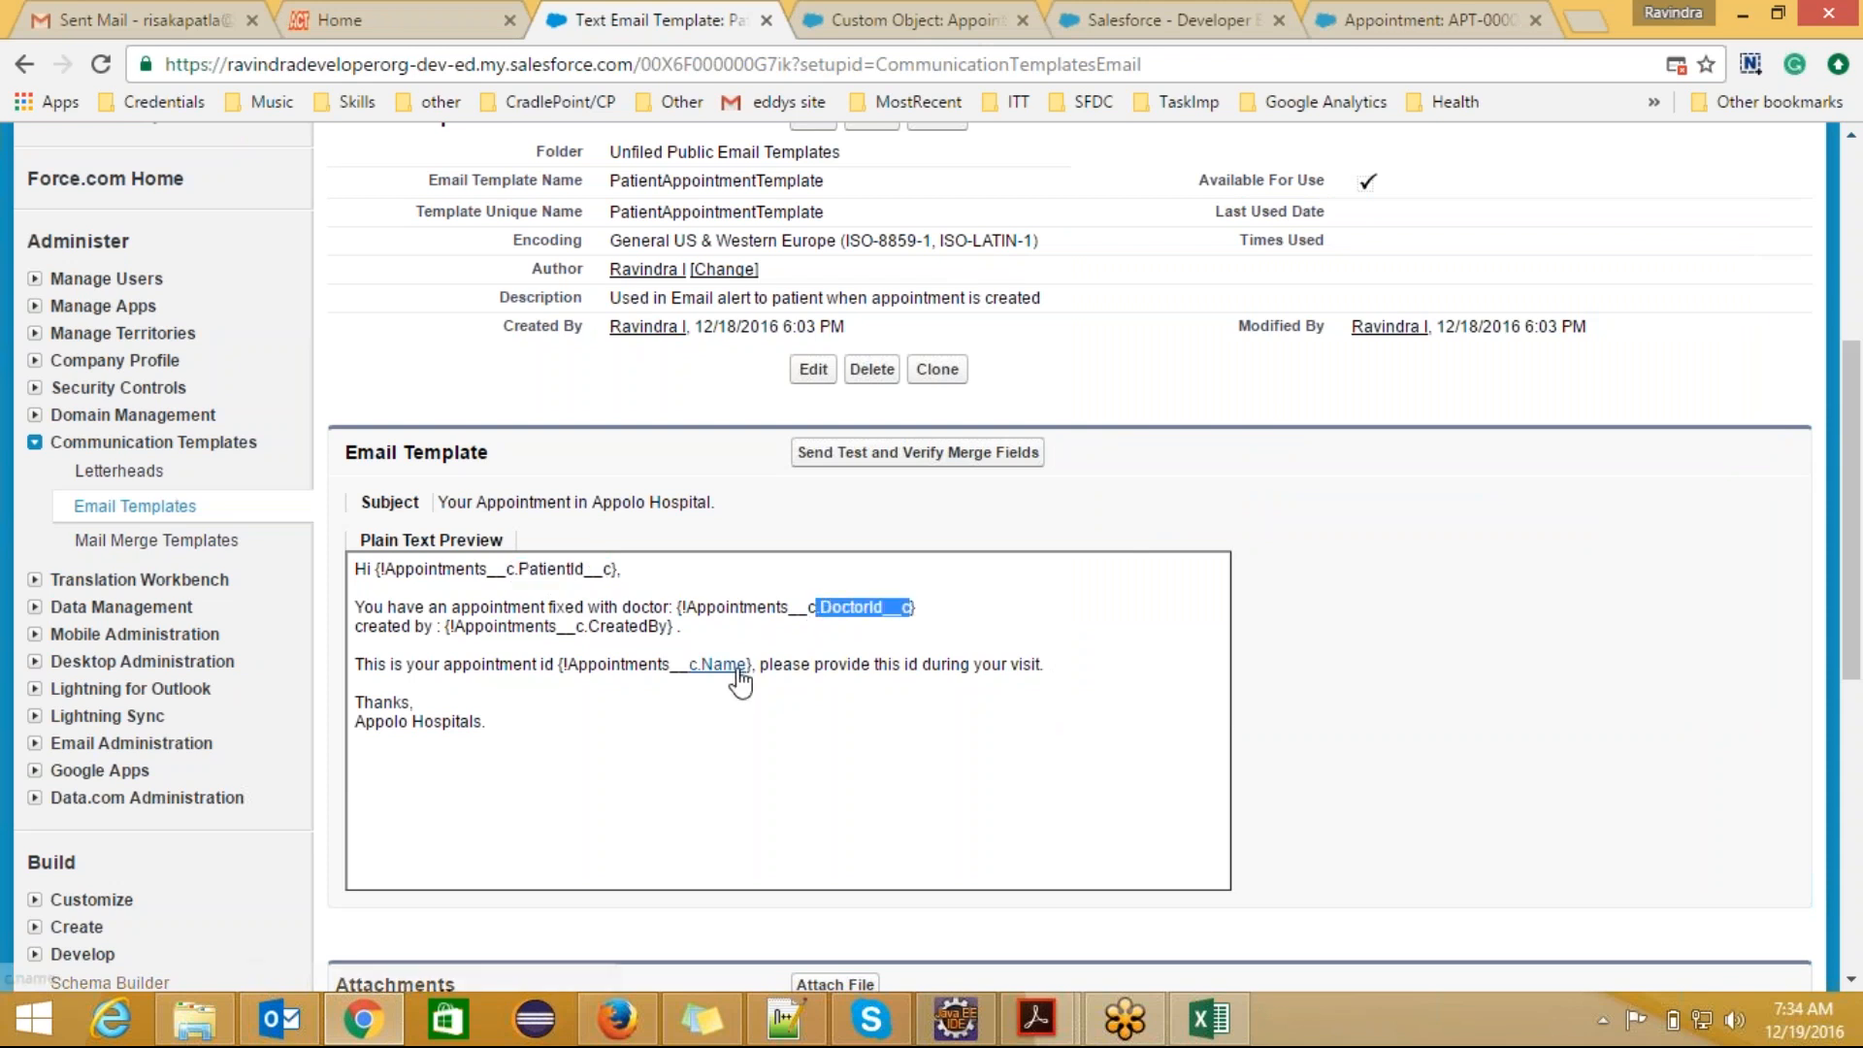
drag(750, 665, 709, 662)
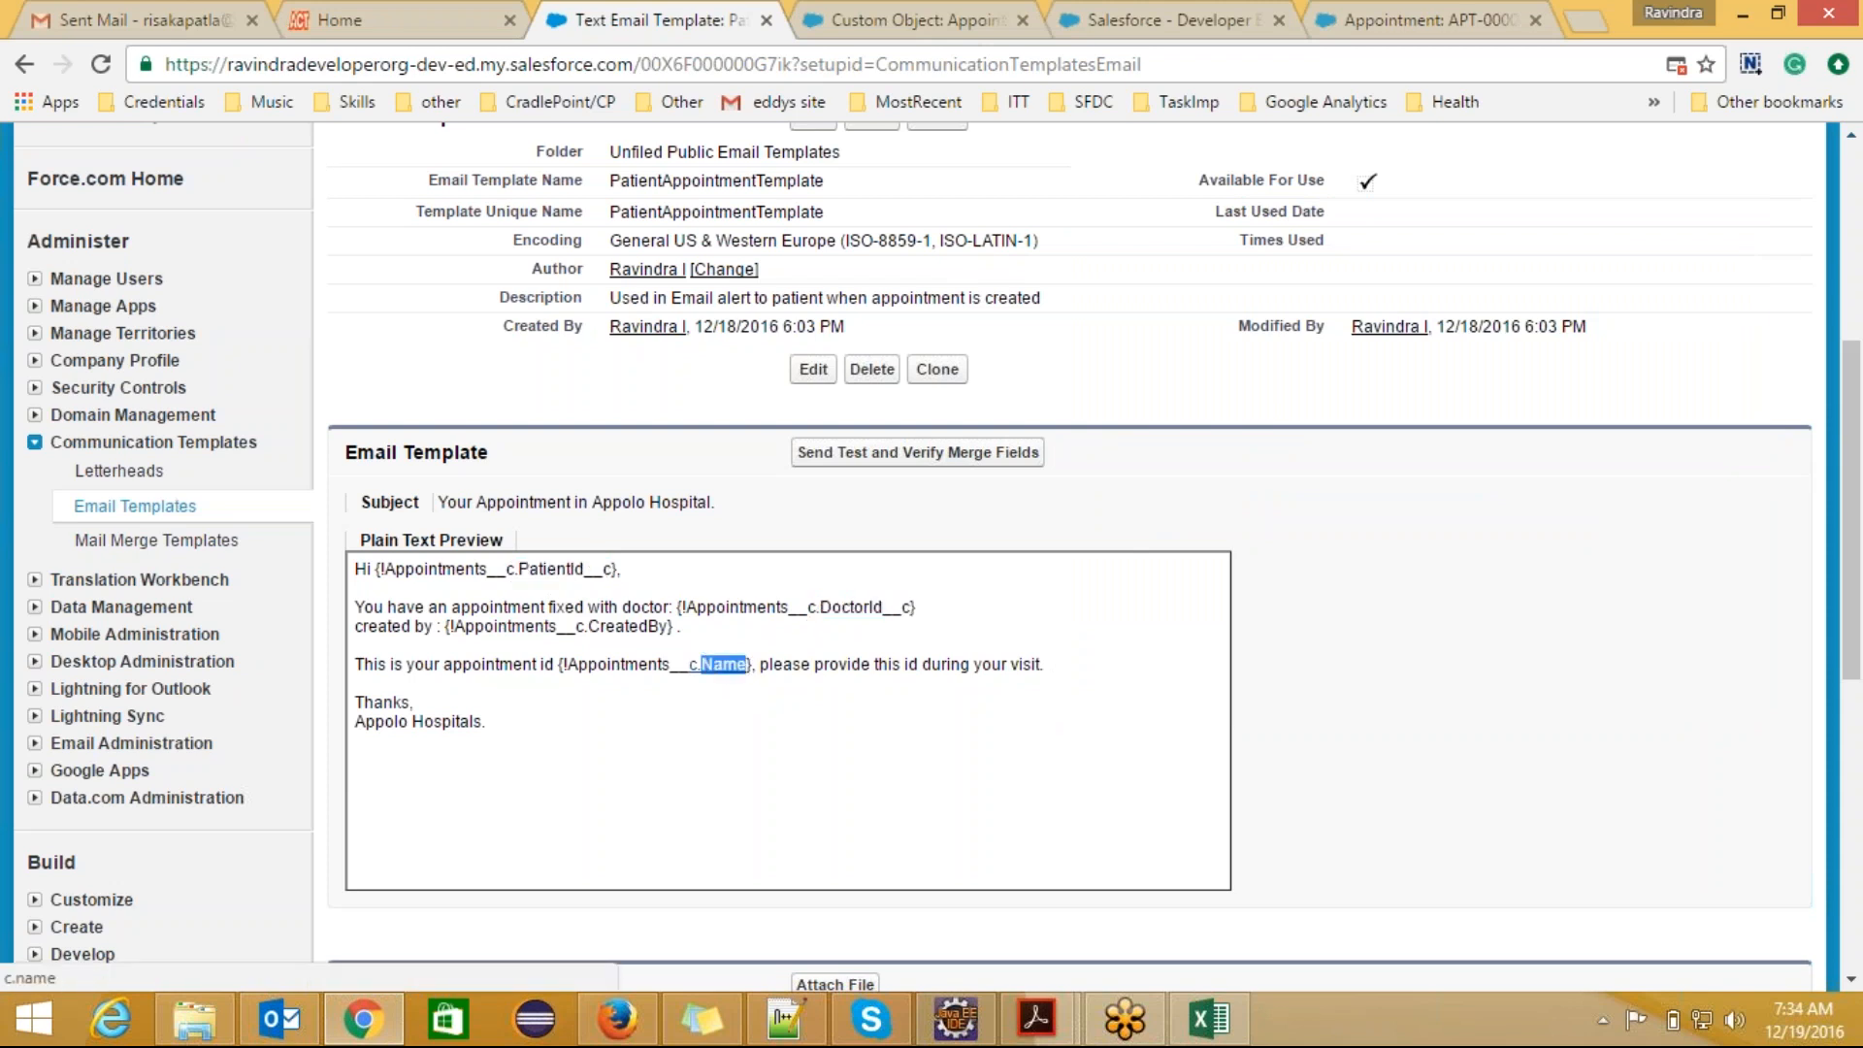
Step: Reopen the merge field test and examine the Appointments object reference in the greeting's merge field
drag(1855, 570, 1855, 522)
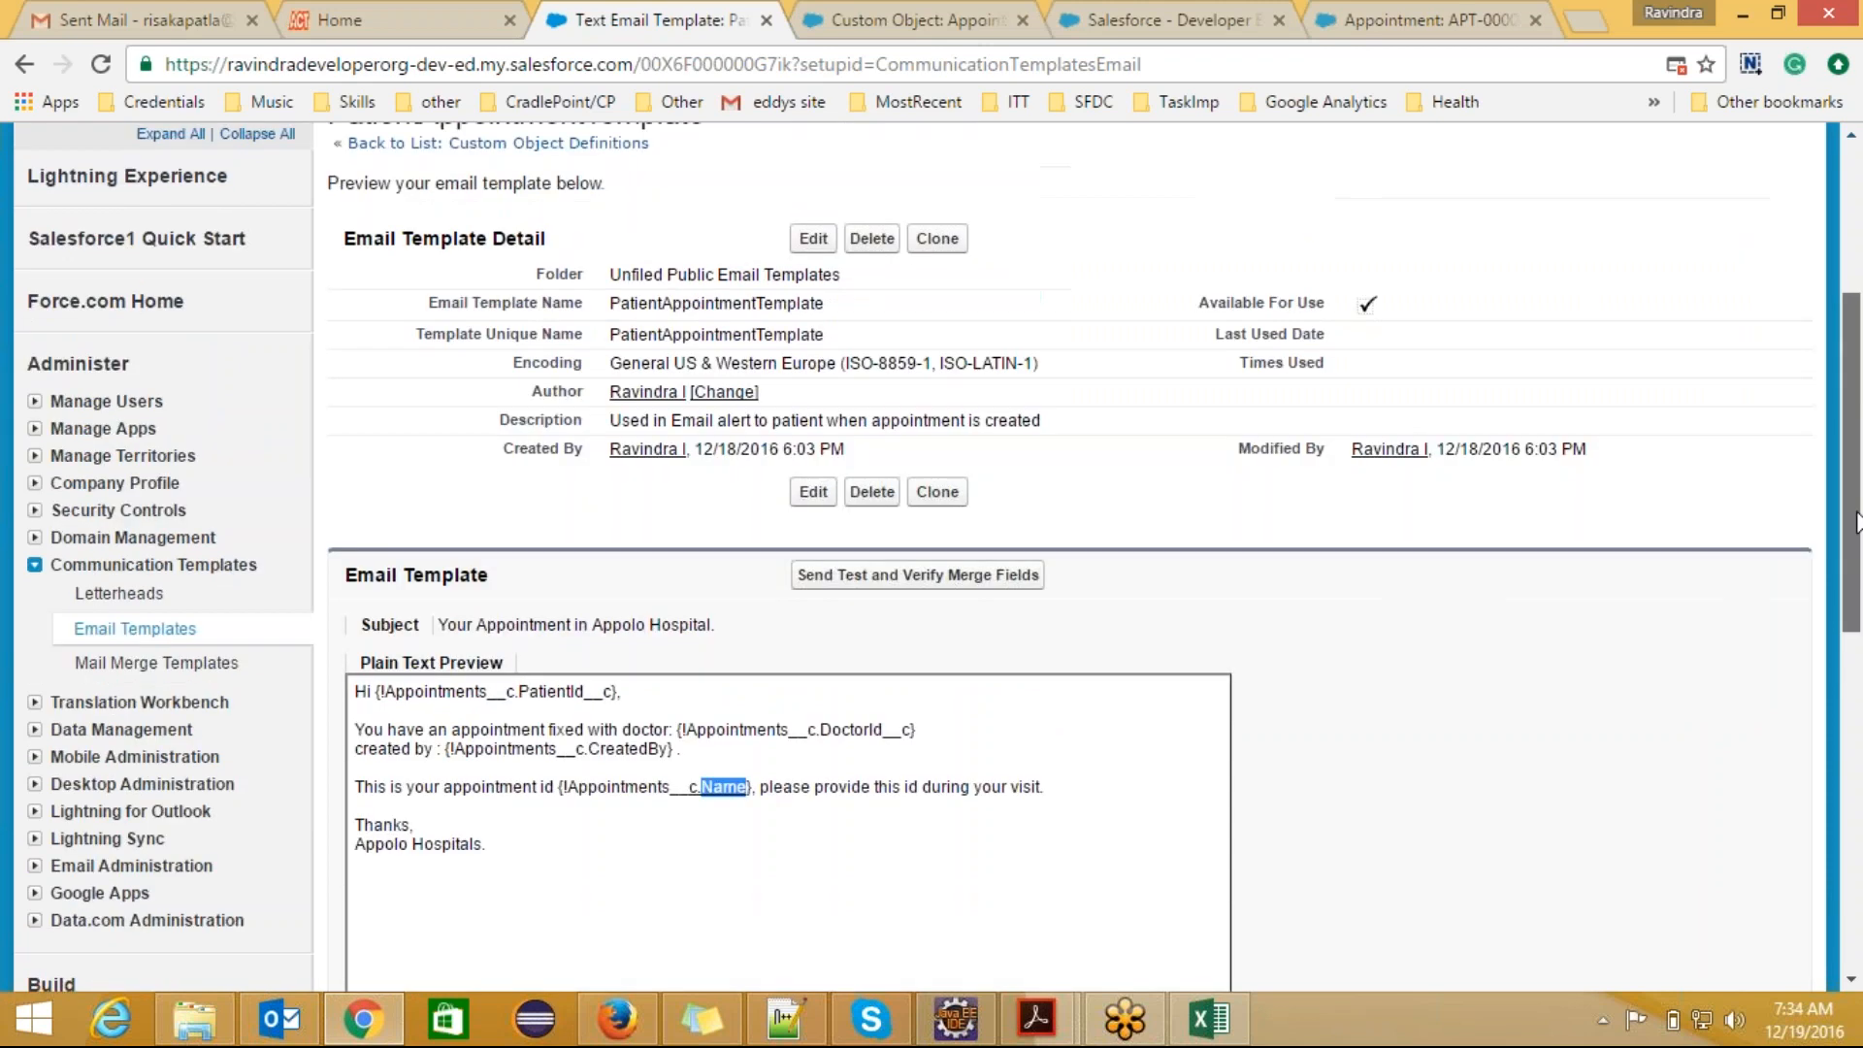
click(942, 582)
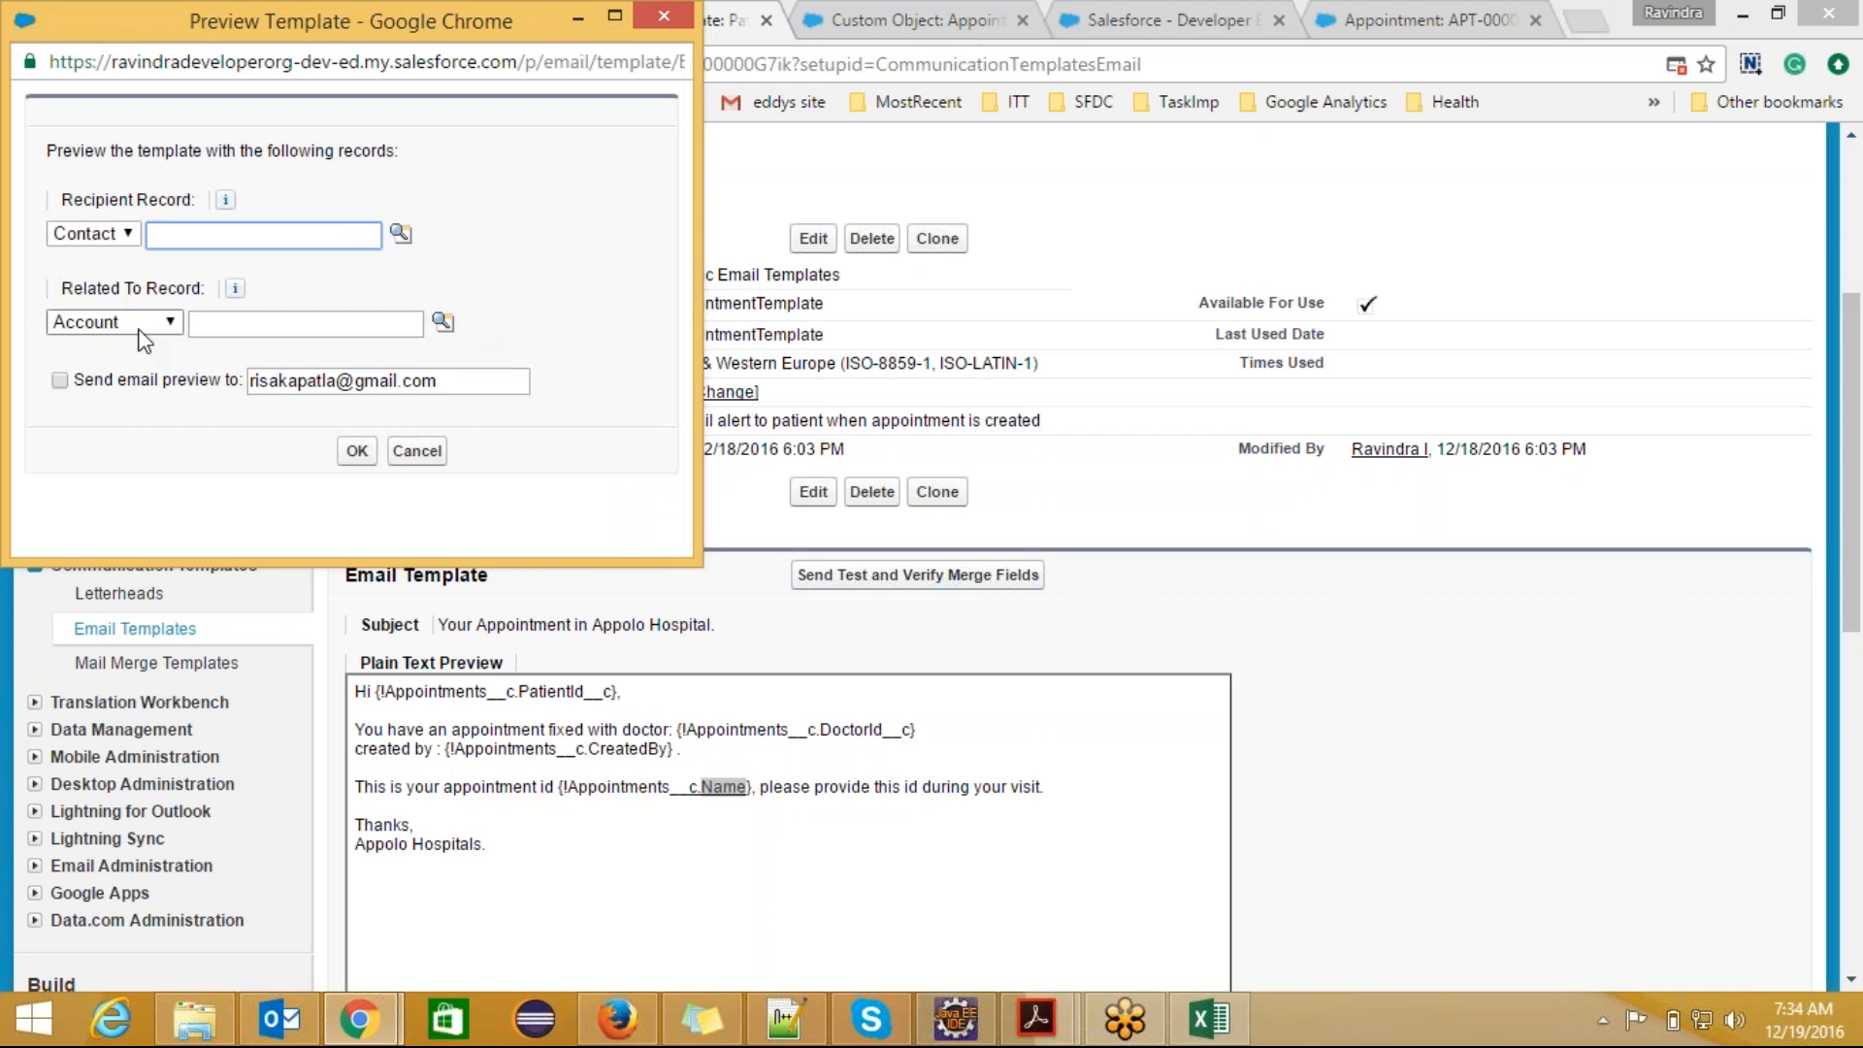
click(512, 696)
drag(506, 692, 416, 690)
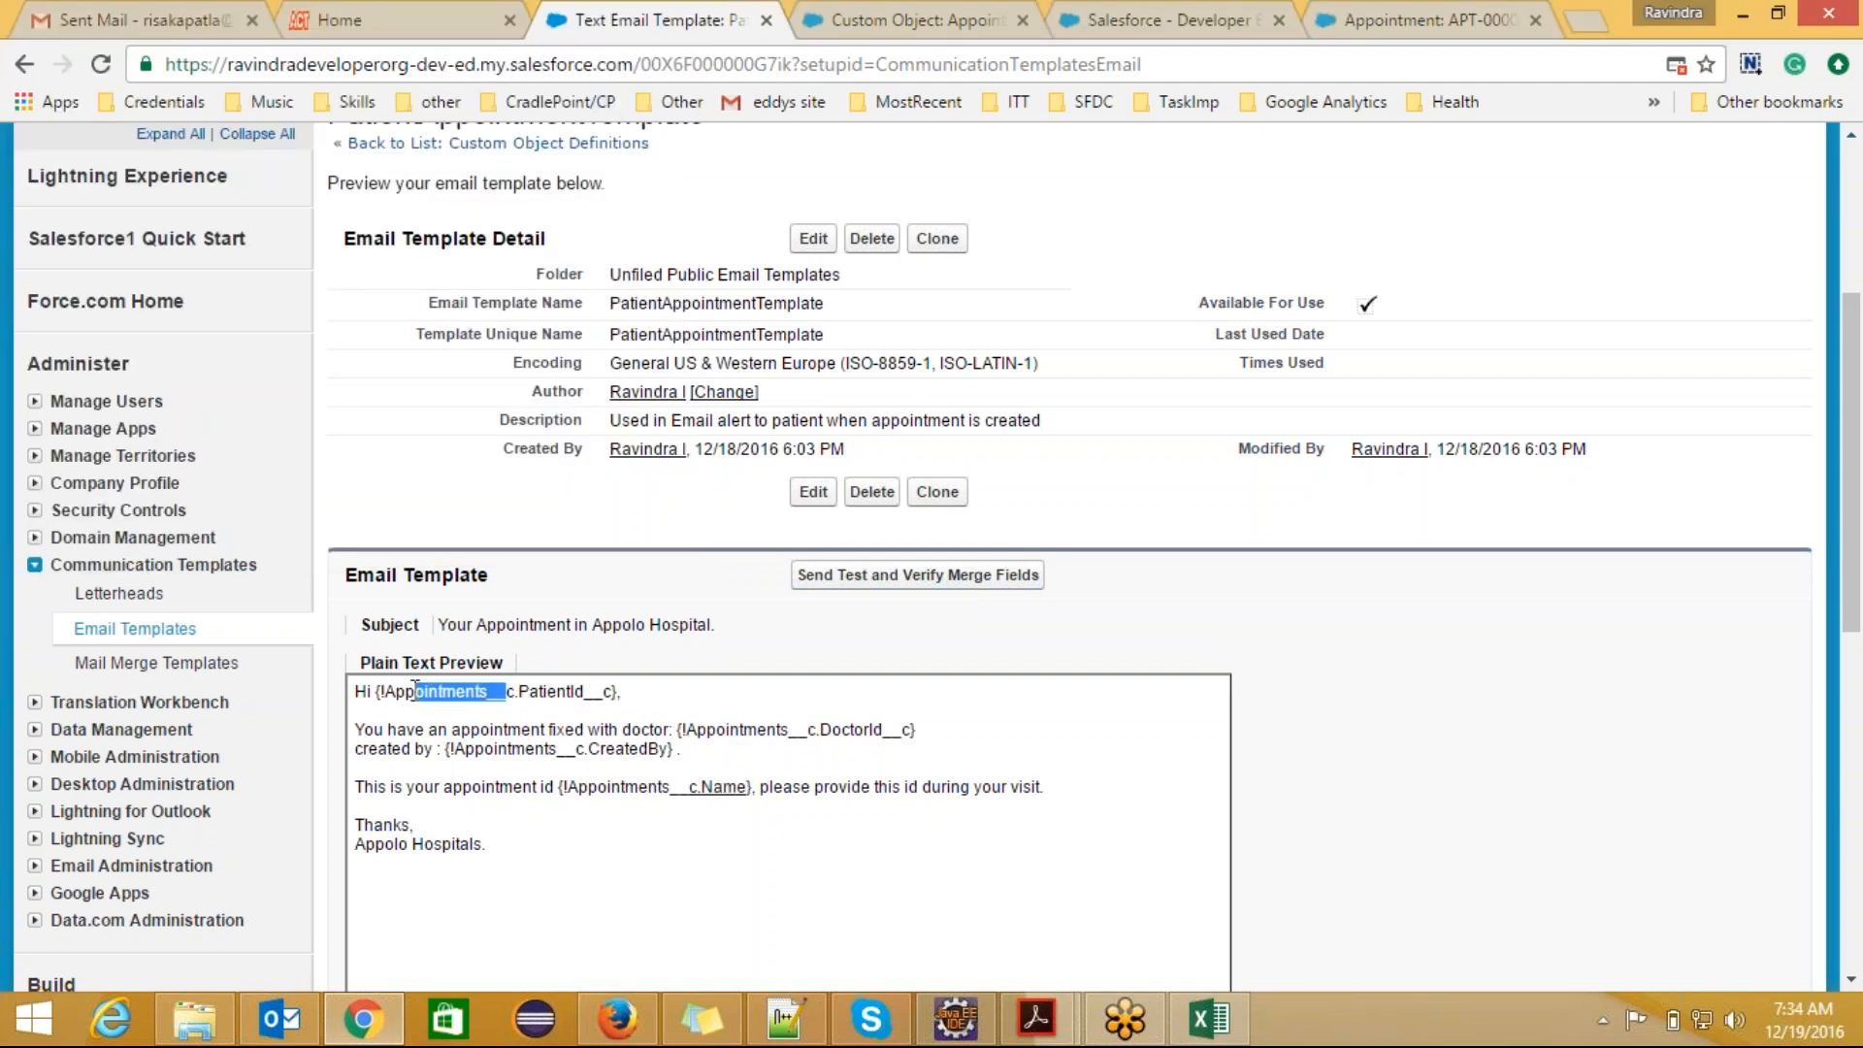
Step: Start a merge field test for the template and choose Appointment record APT-000004 as the related record
click(999, 582)
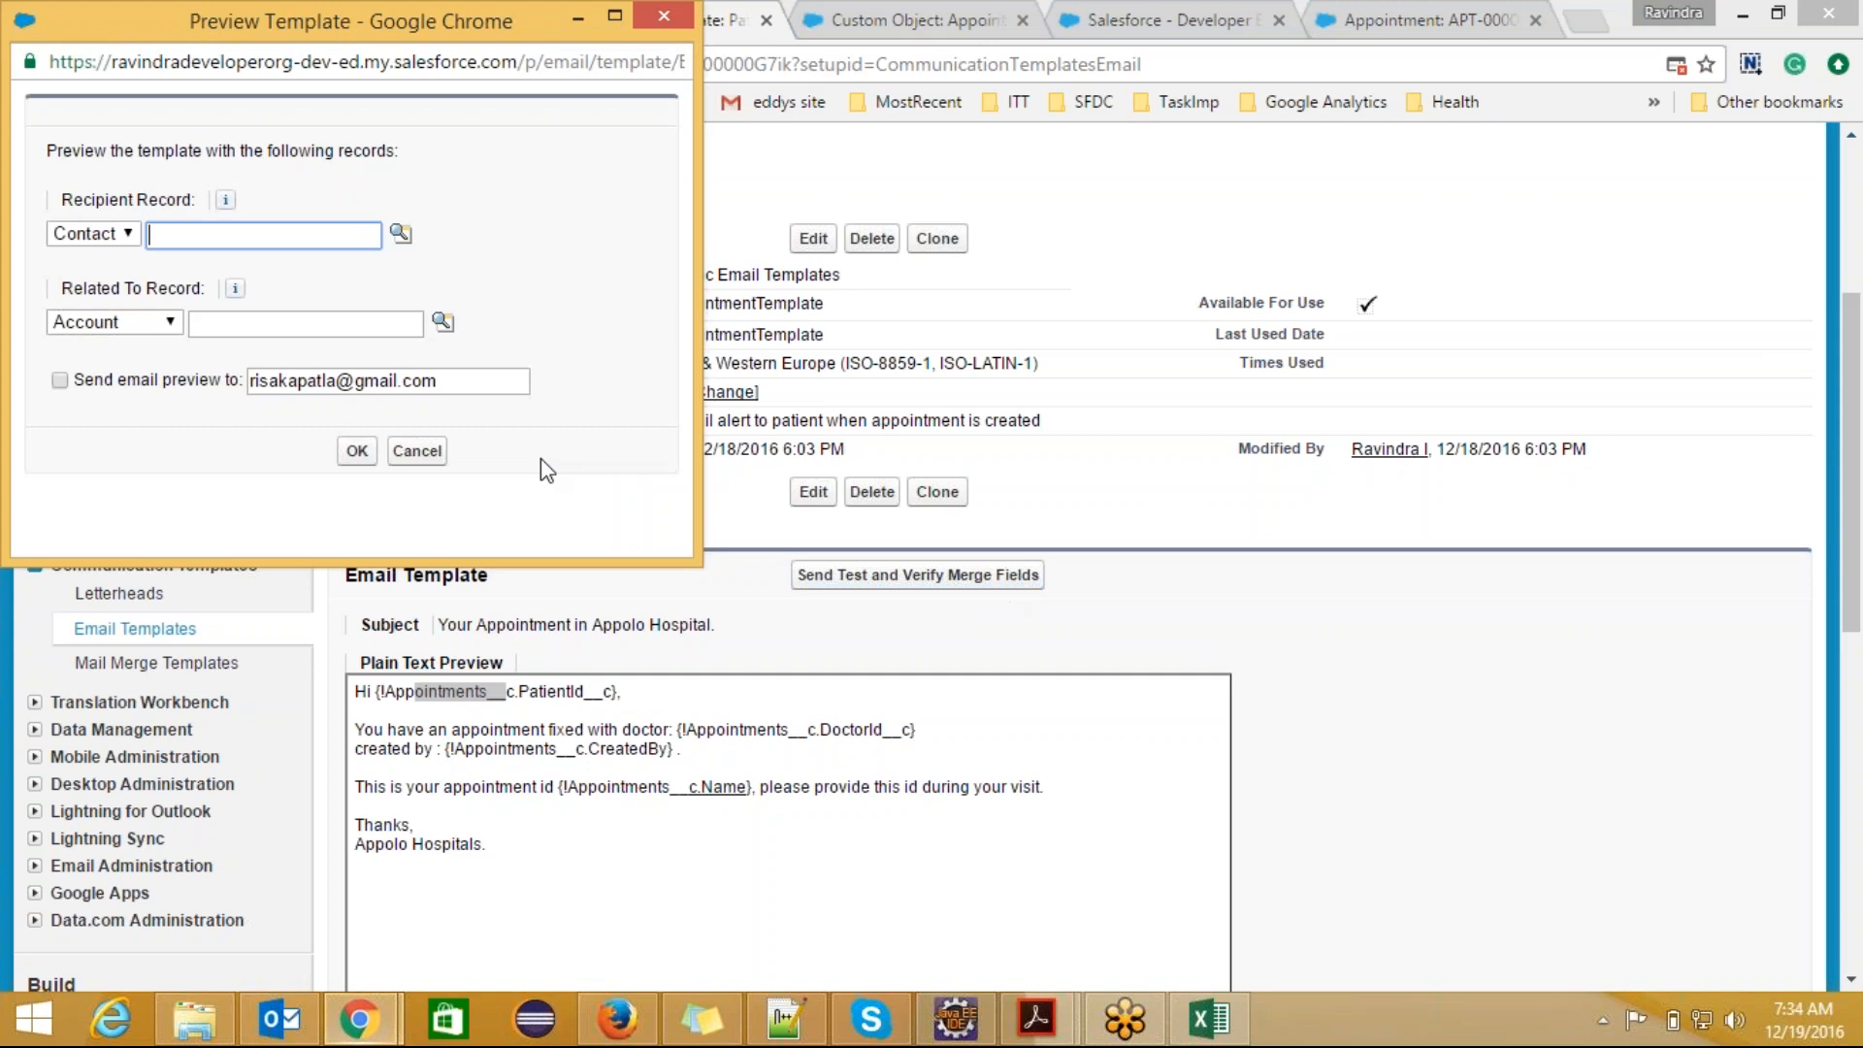
click(172, 324)
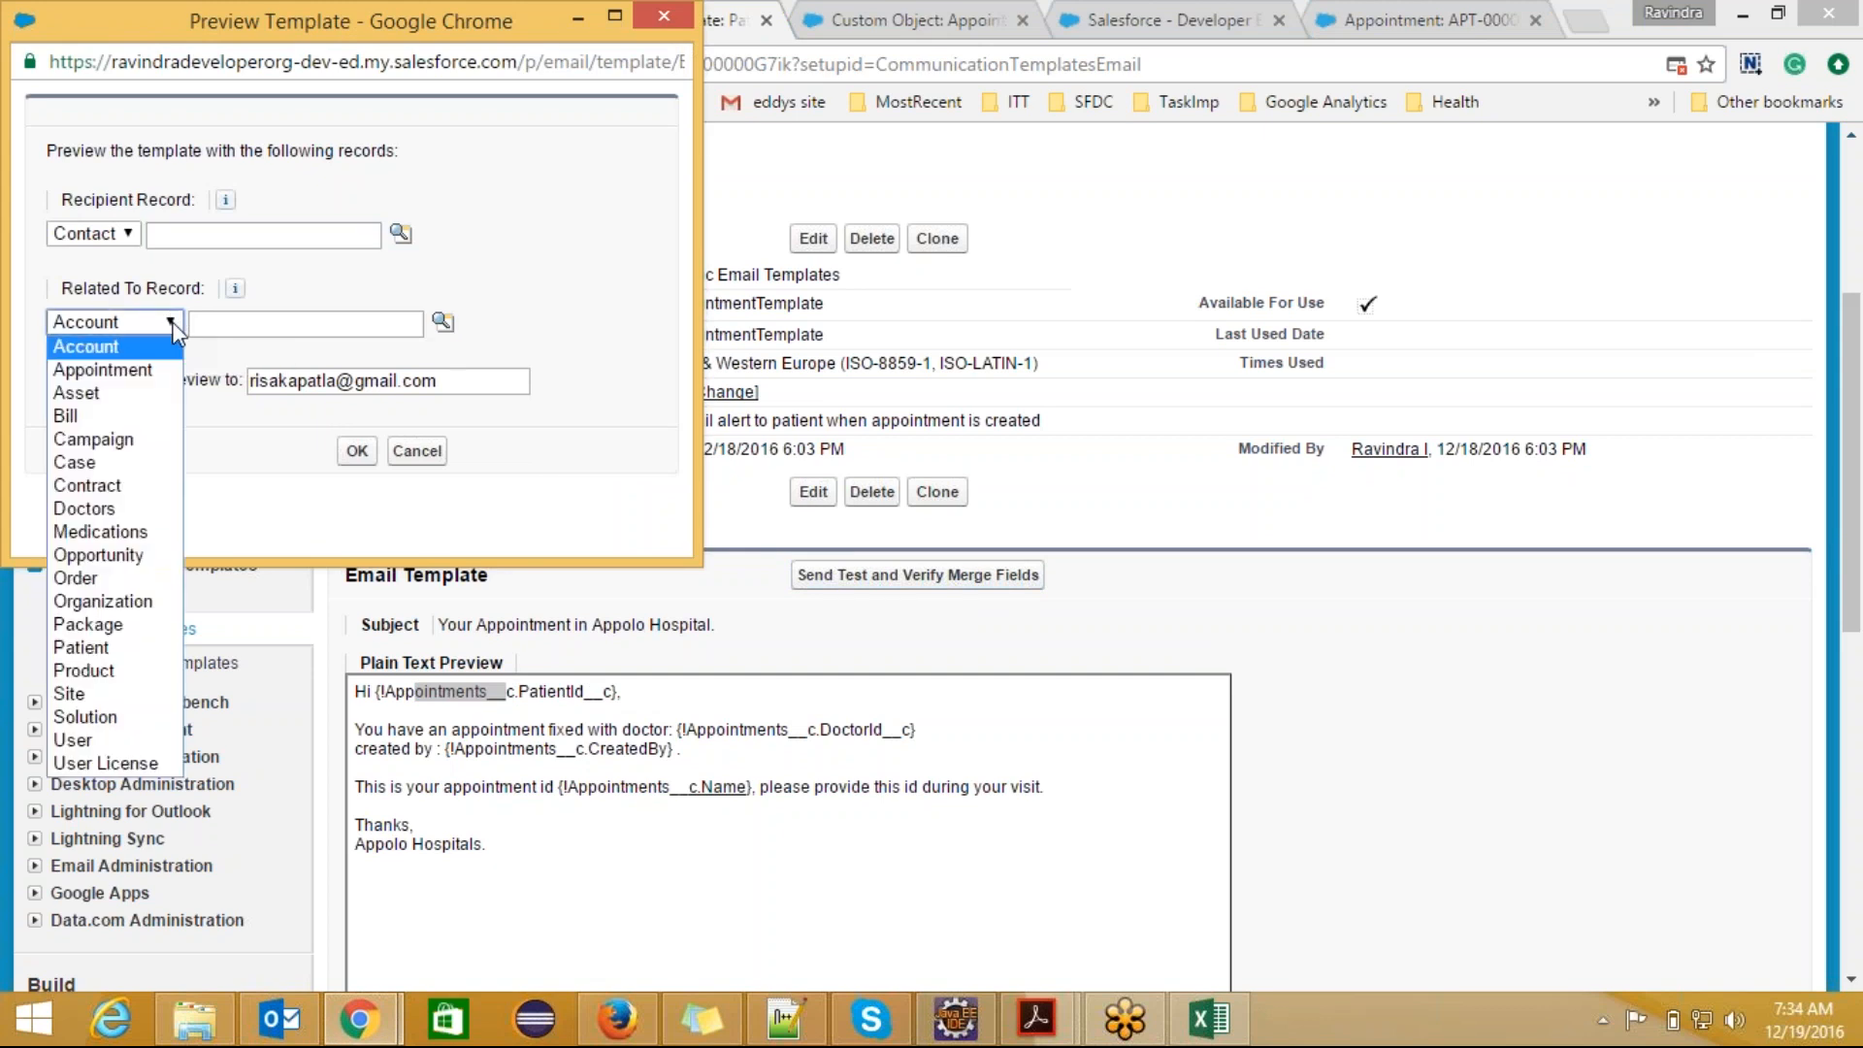
click(155, 370)
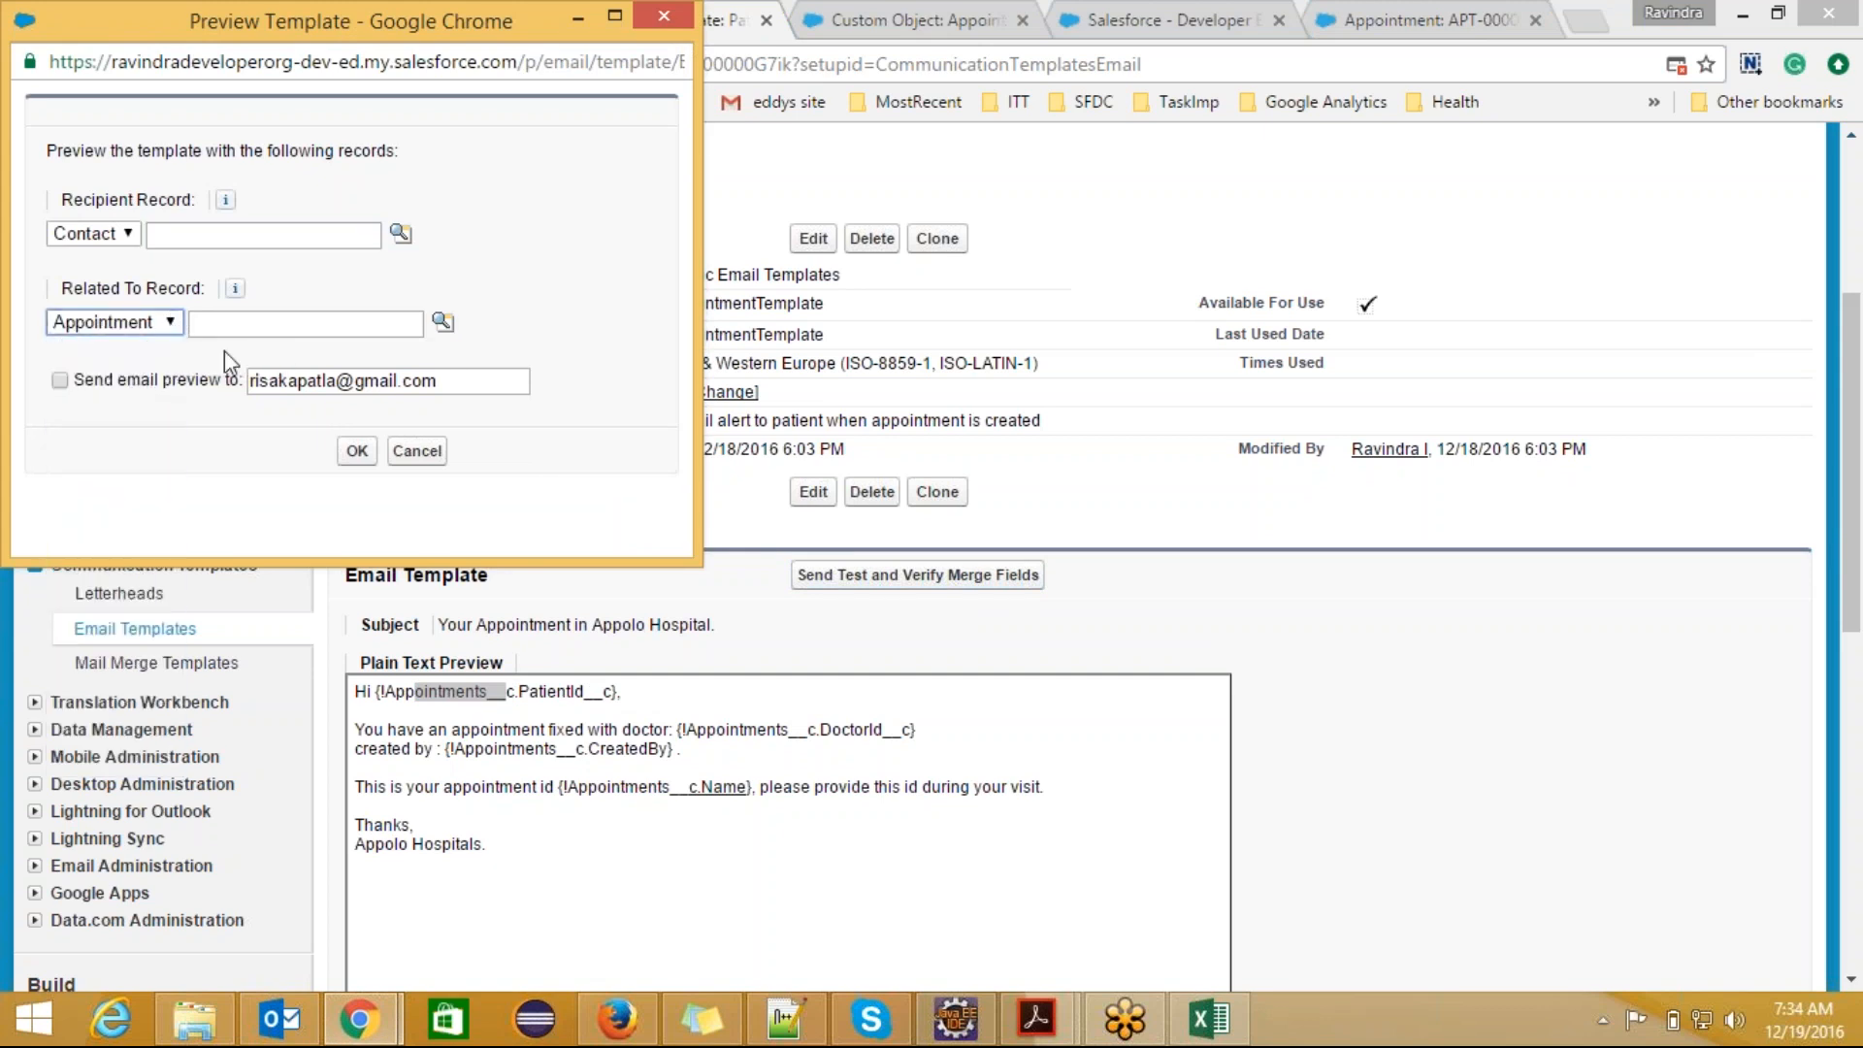
click(442, 322)
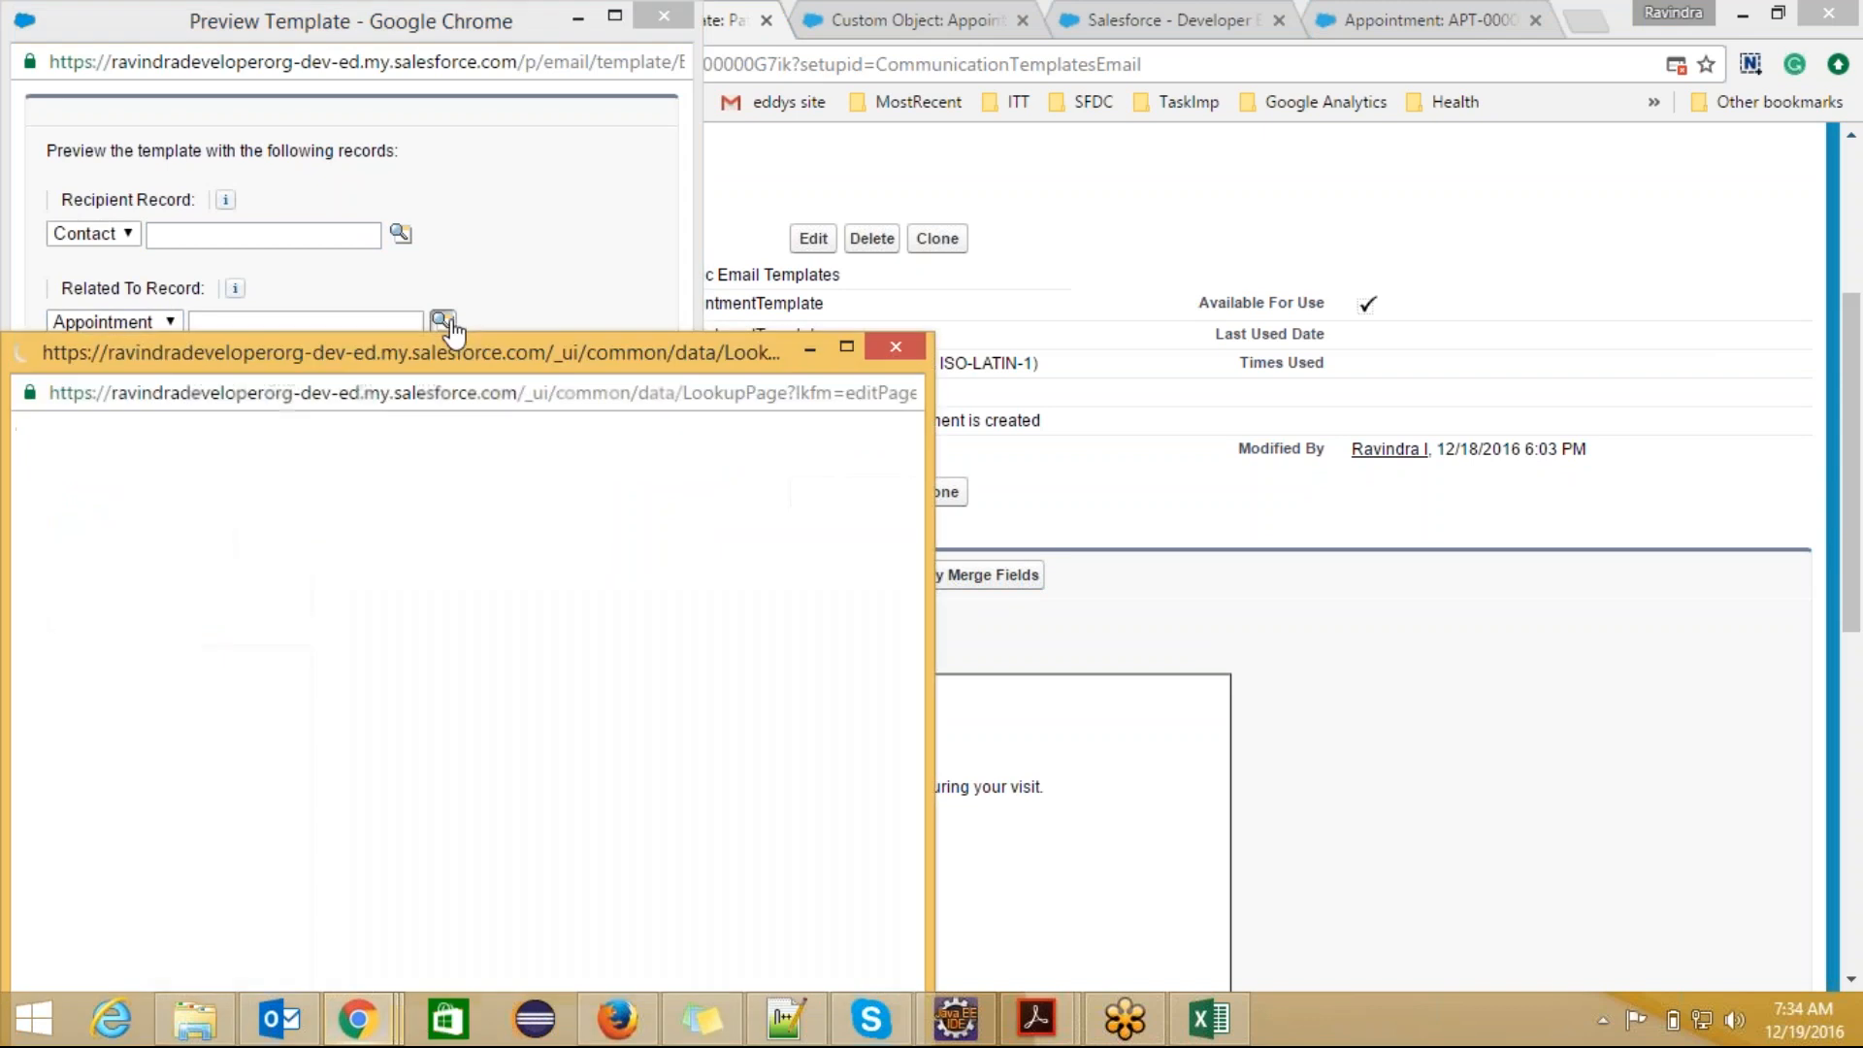
click(81, 678)
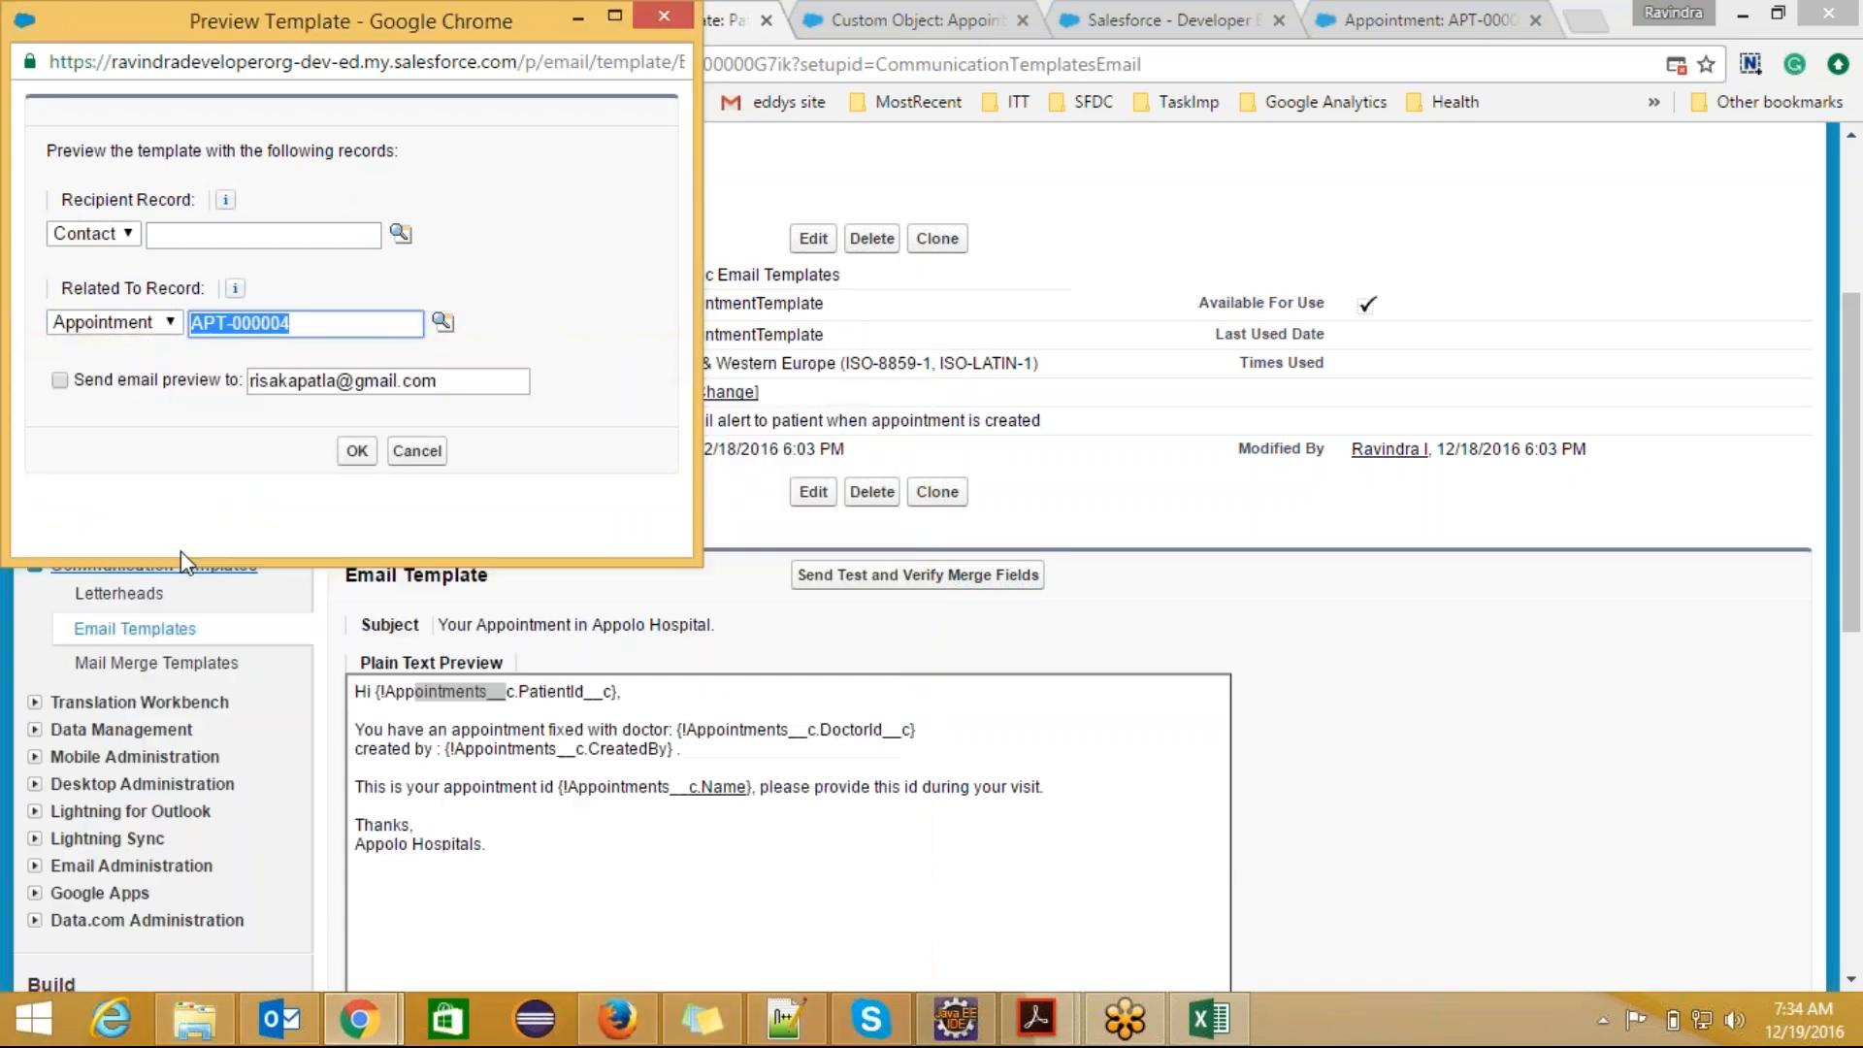
Step: Send the merge field test as an email preview, and open the received "Your Appointment in Appolo Hospital." message in the Gmail inbox
click(60, 380)
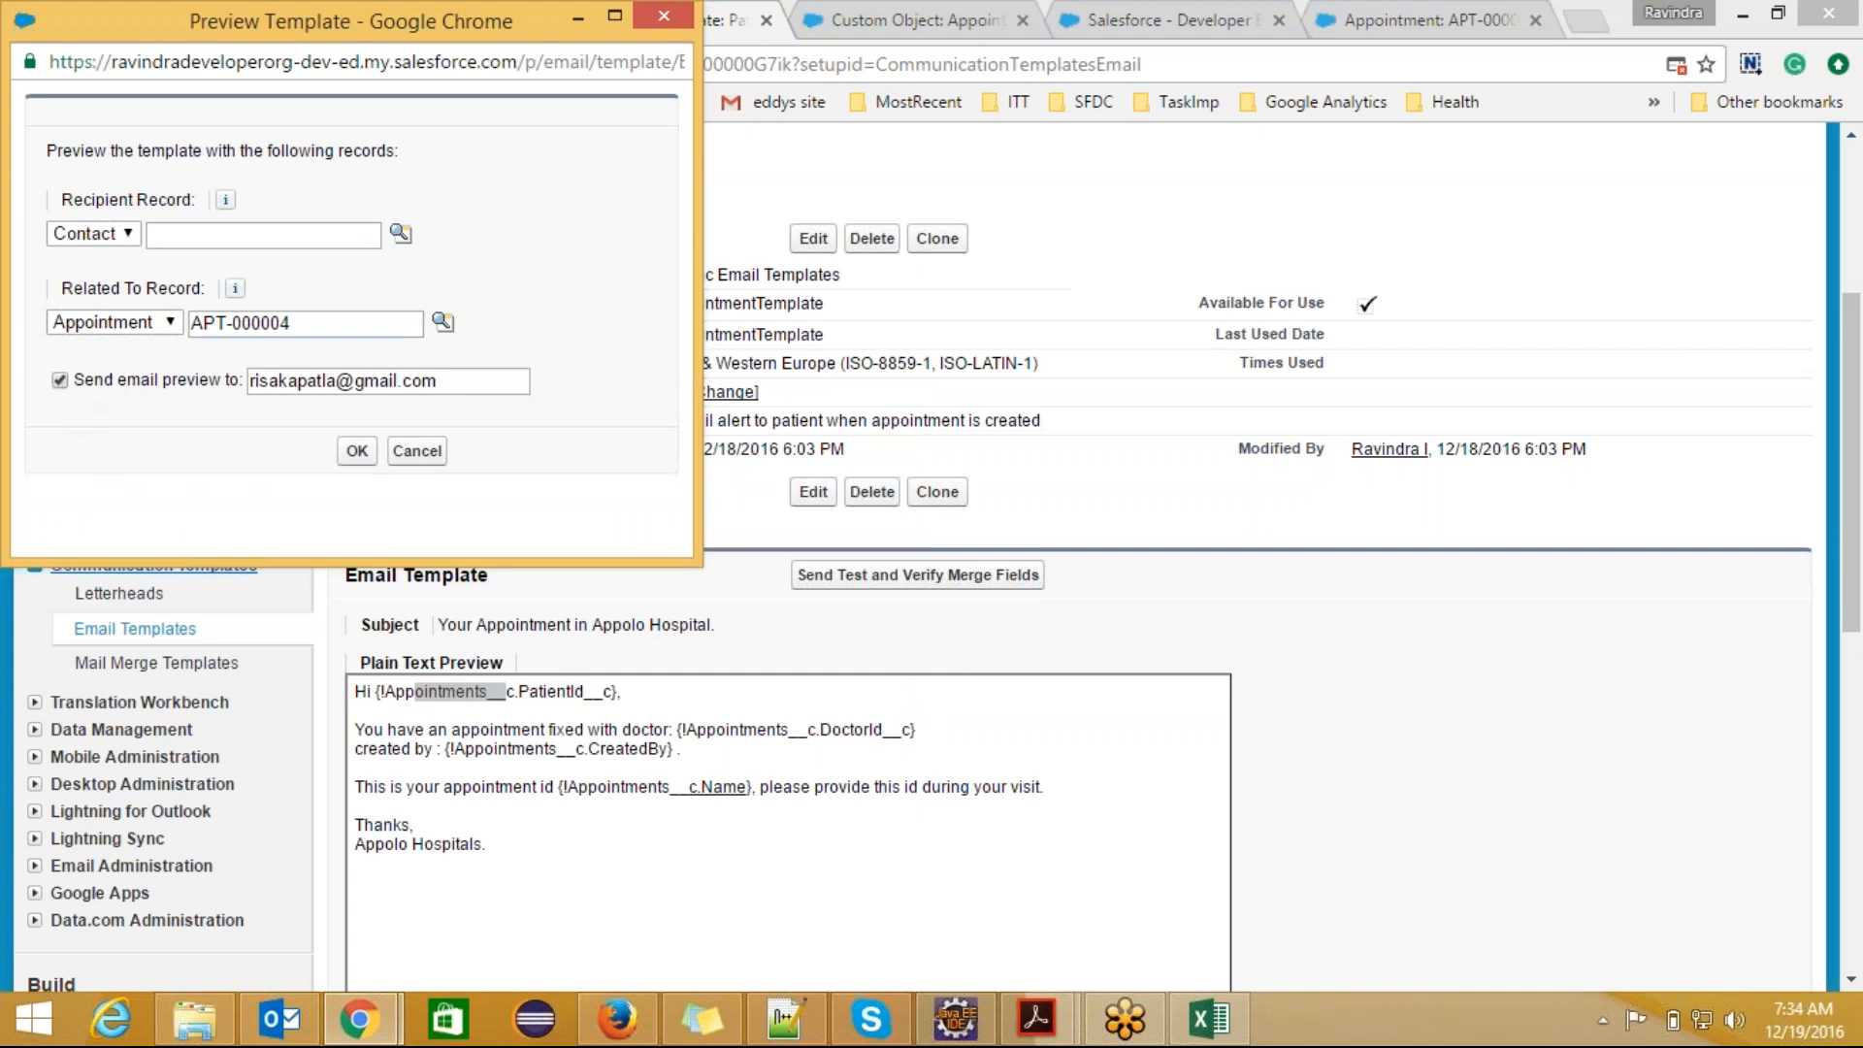
click(357, 450)
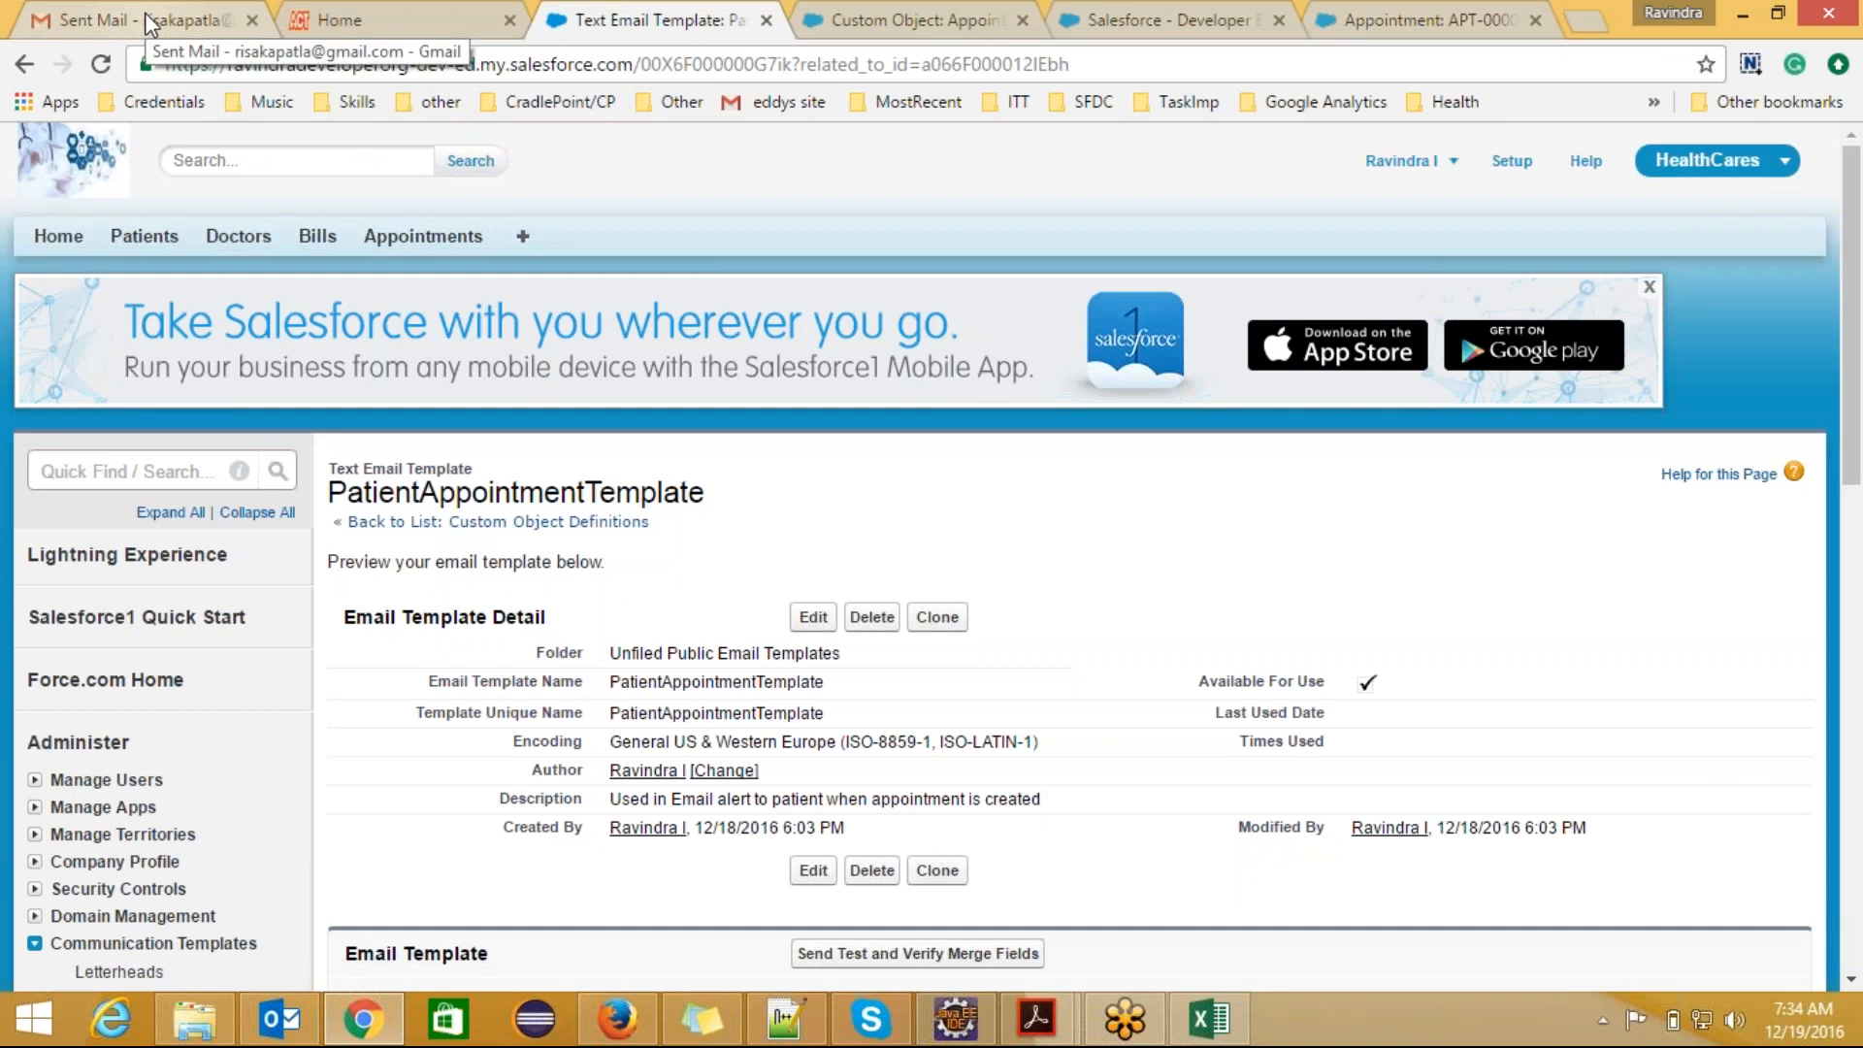
click(147, 21)
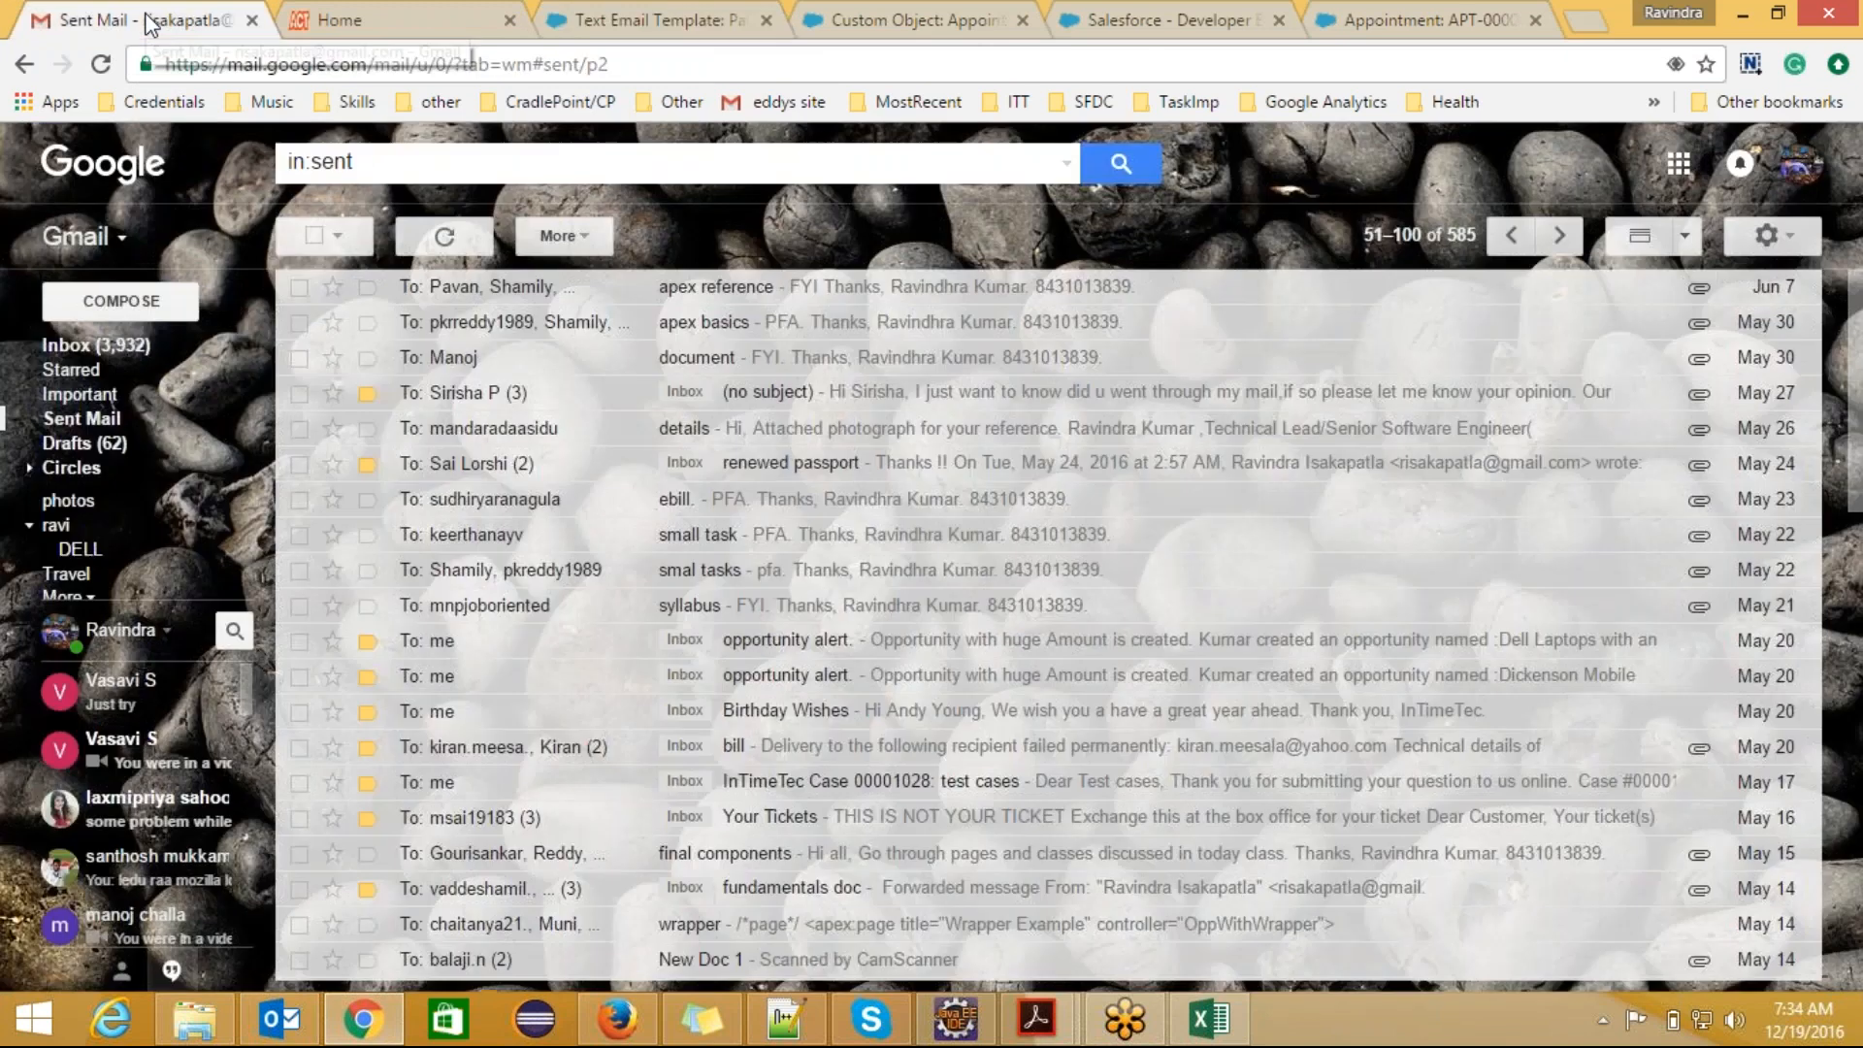
click(141, 352)
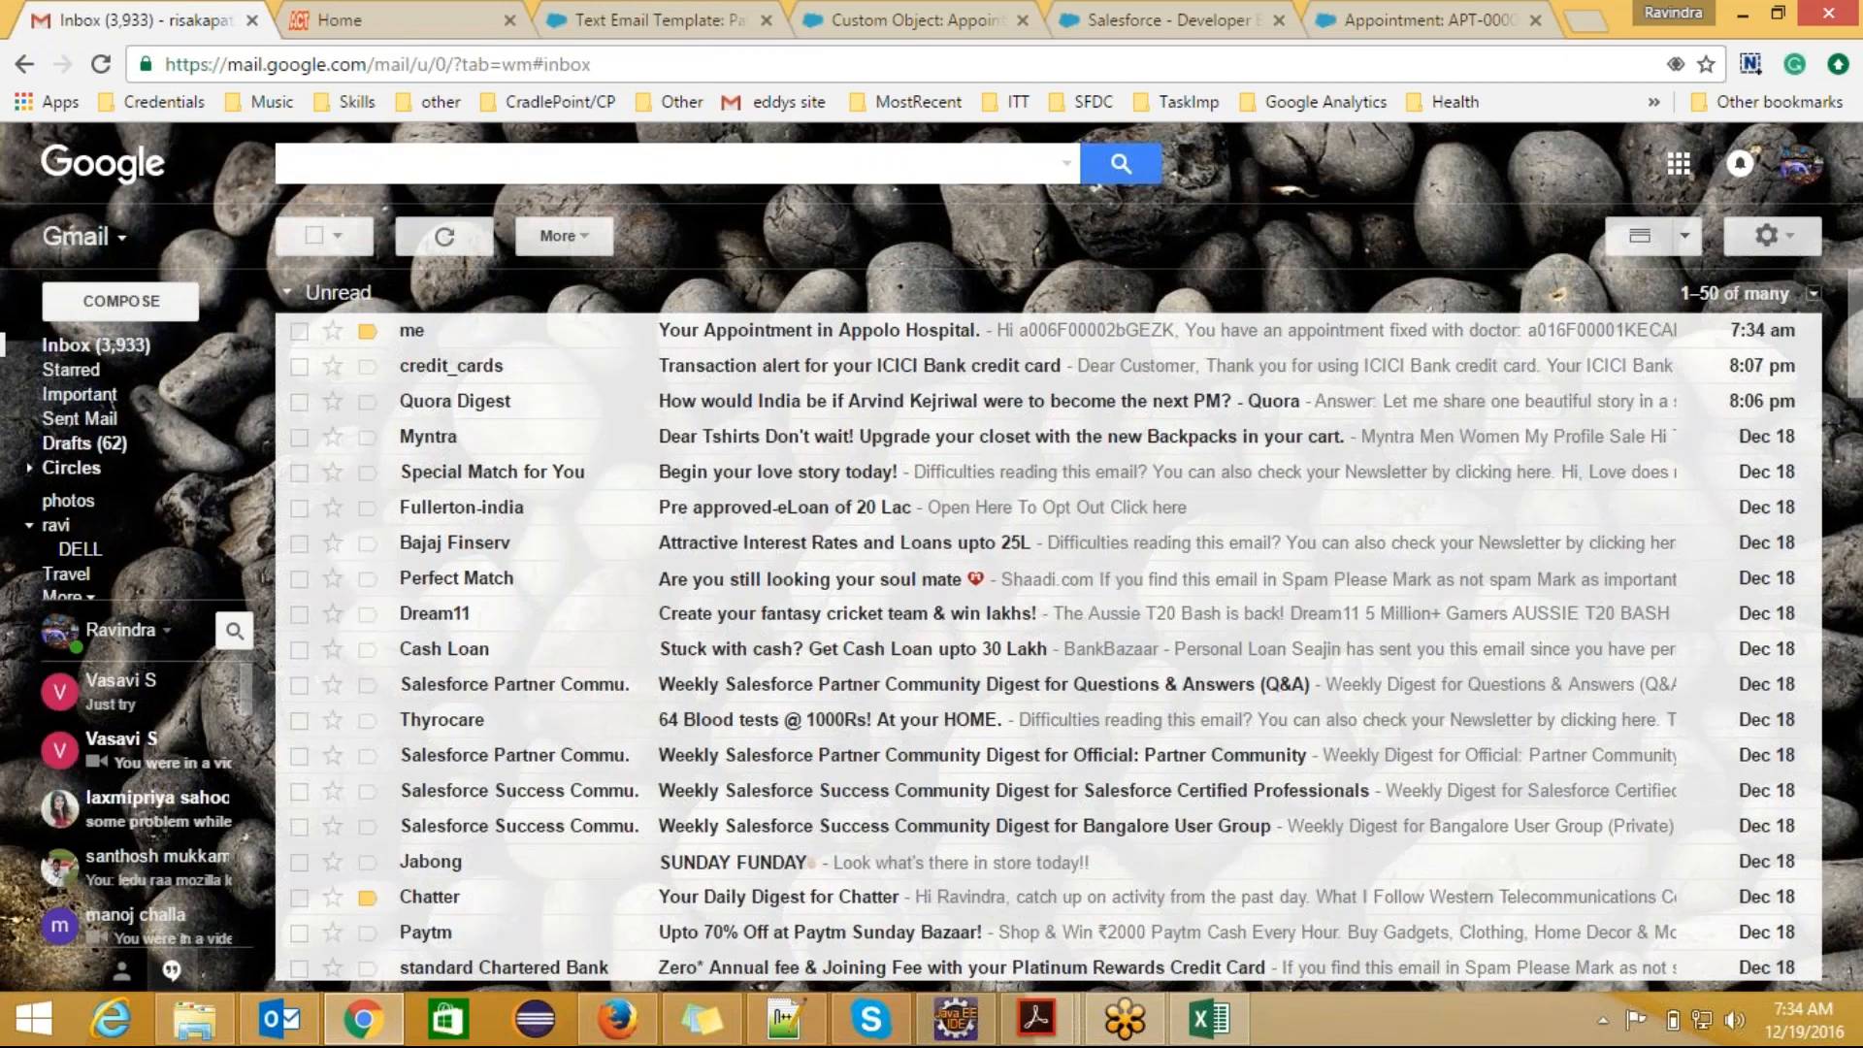
click(926, 344)
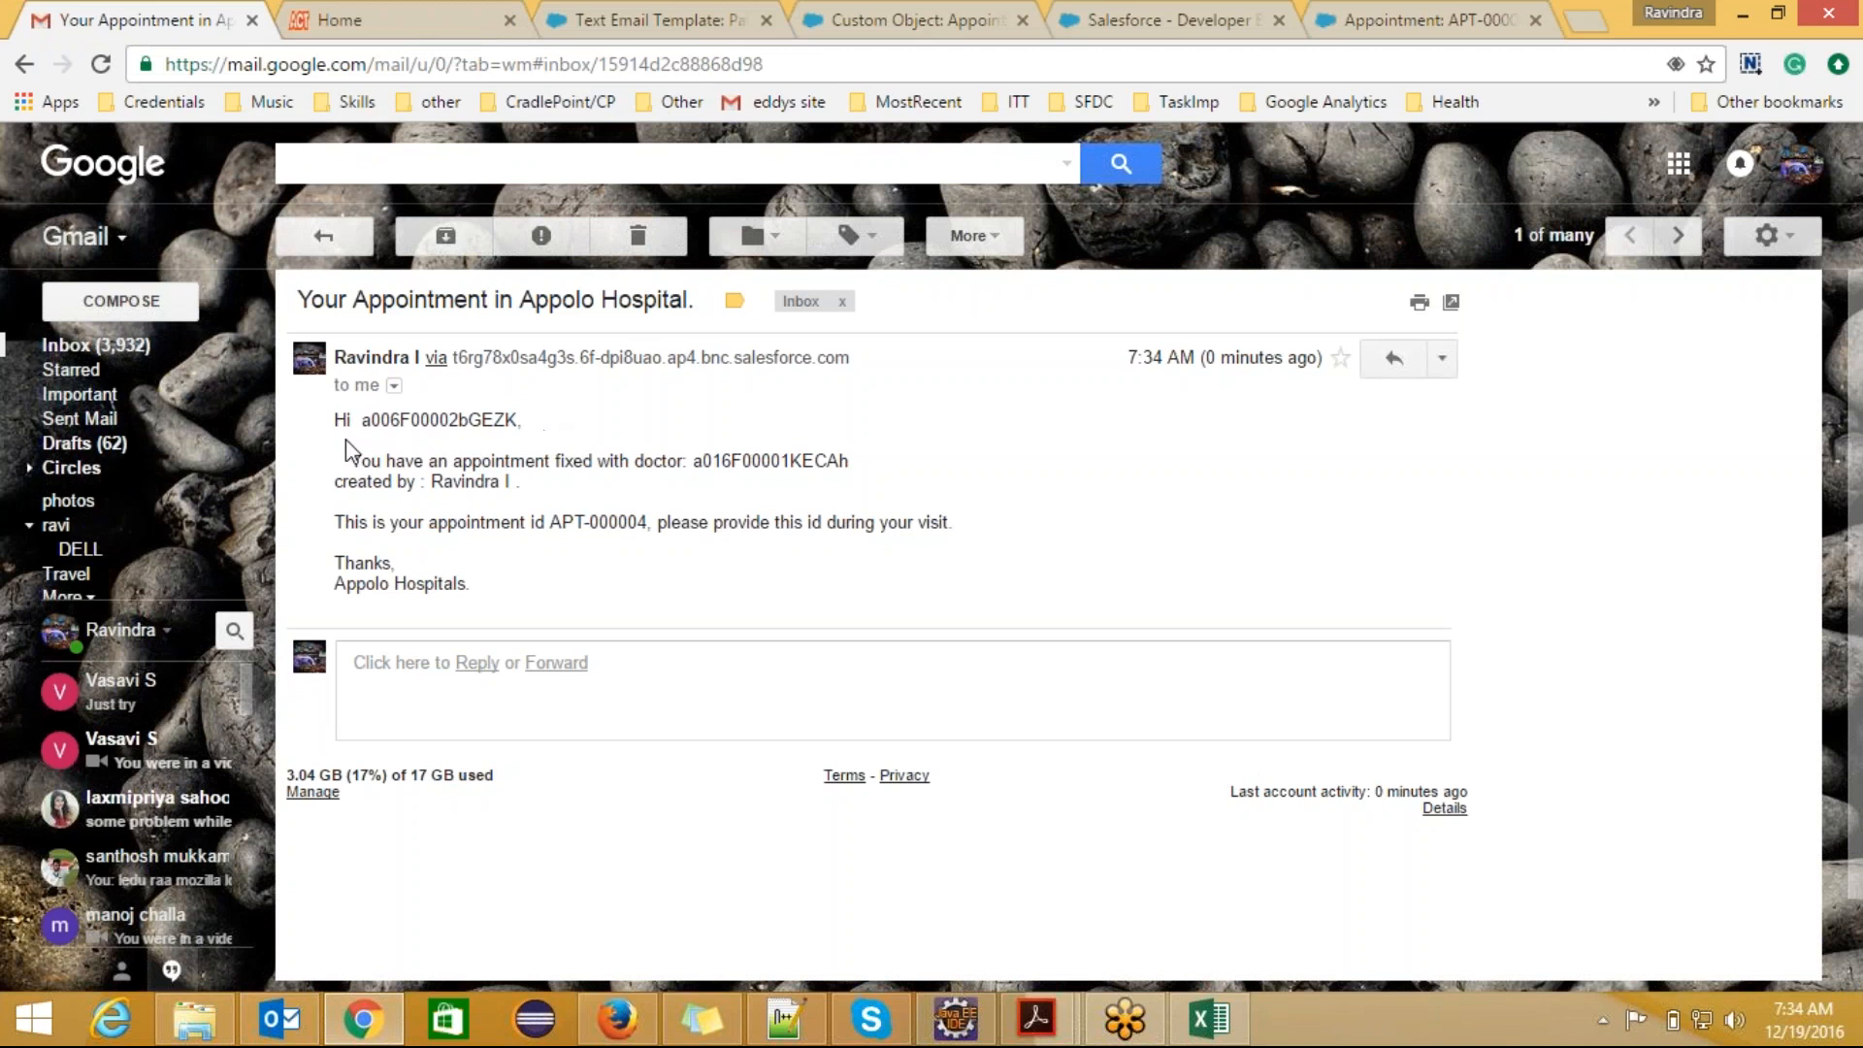
Step: Examine the patient, doctor, created-by and appointment id values in the received email alongside the Appointment object's custom fields
drag(332, 418, 712, 541)
click(665, 596)
click(908, 20)
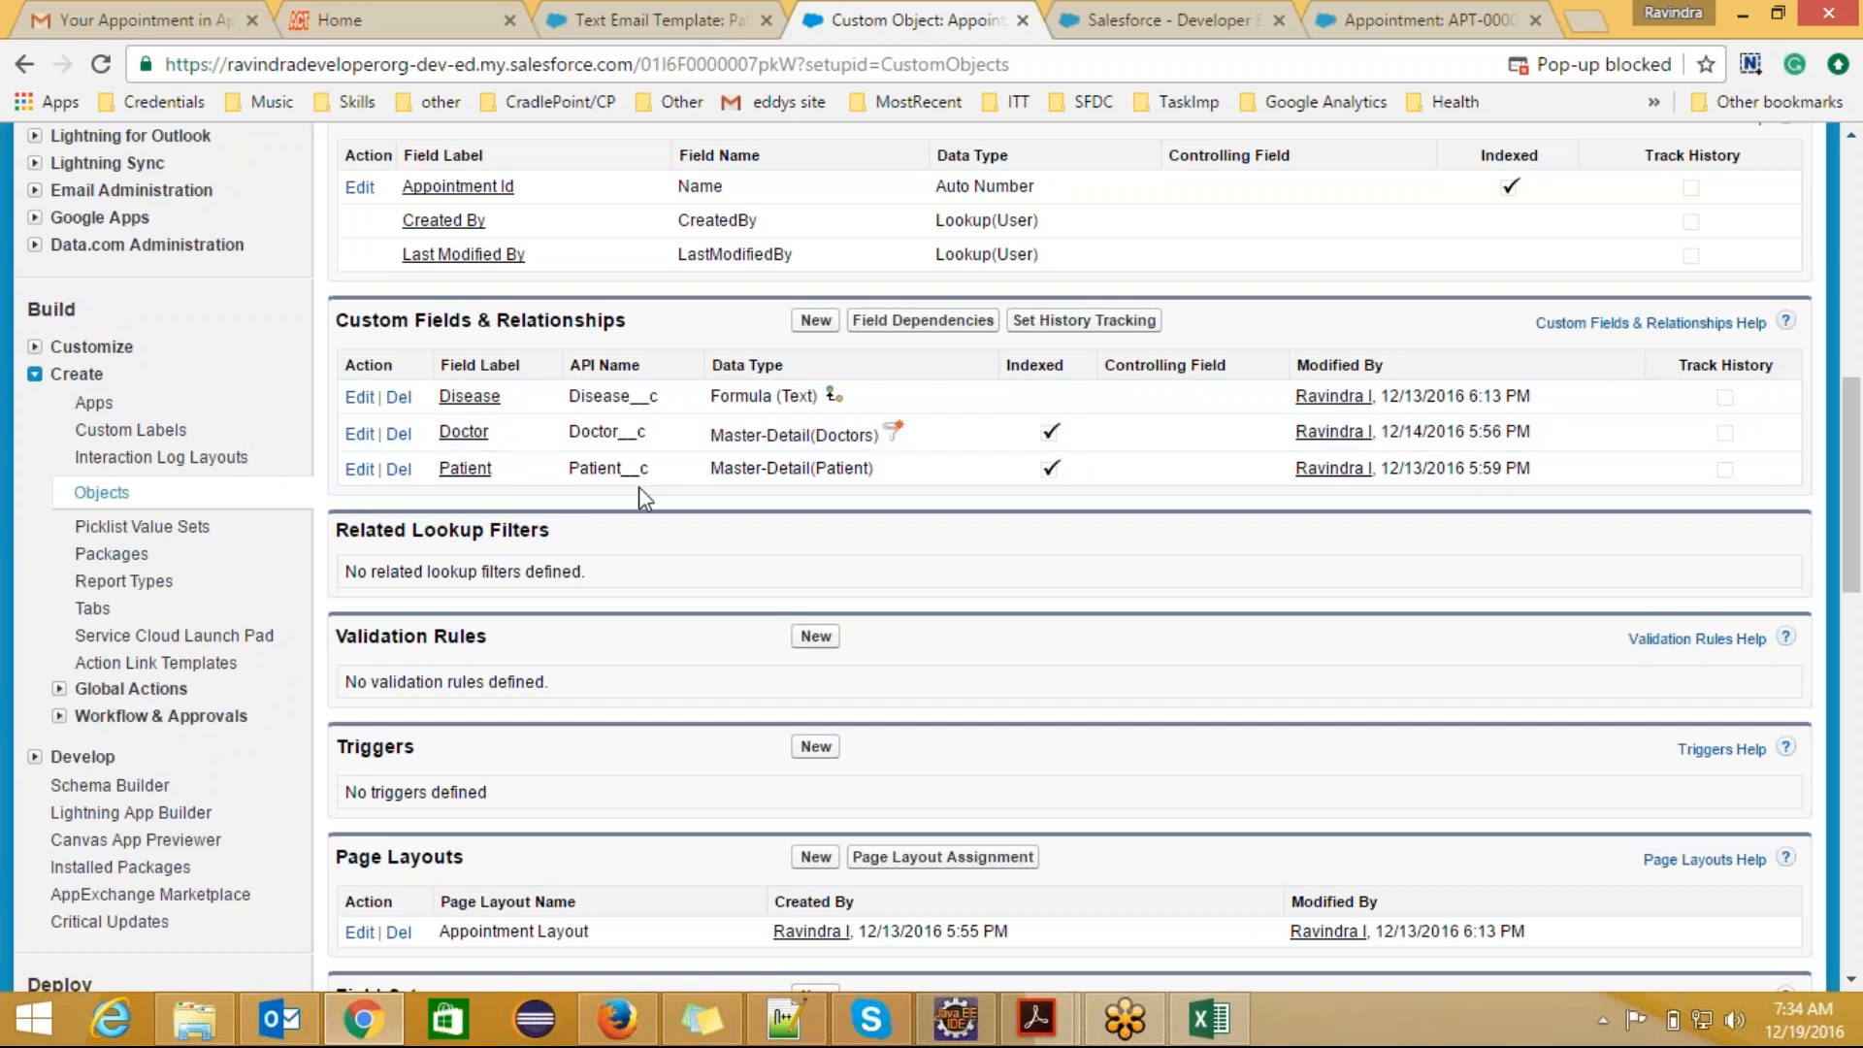
click(659, 21)
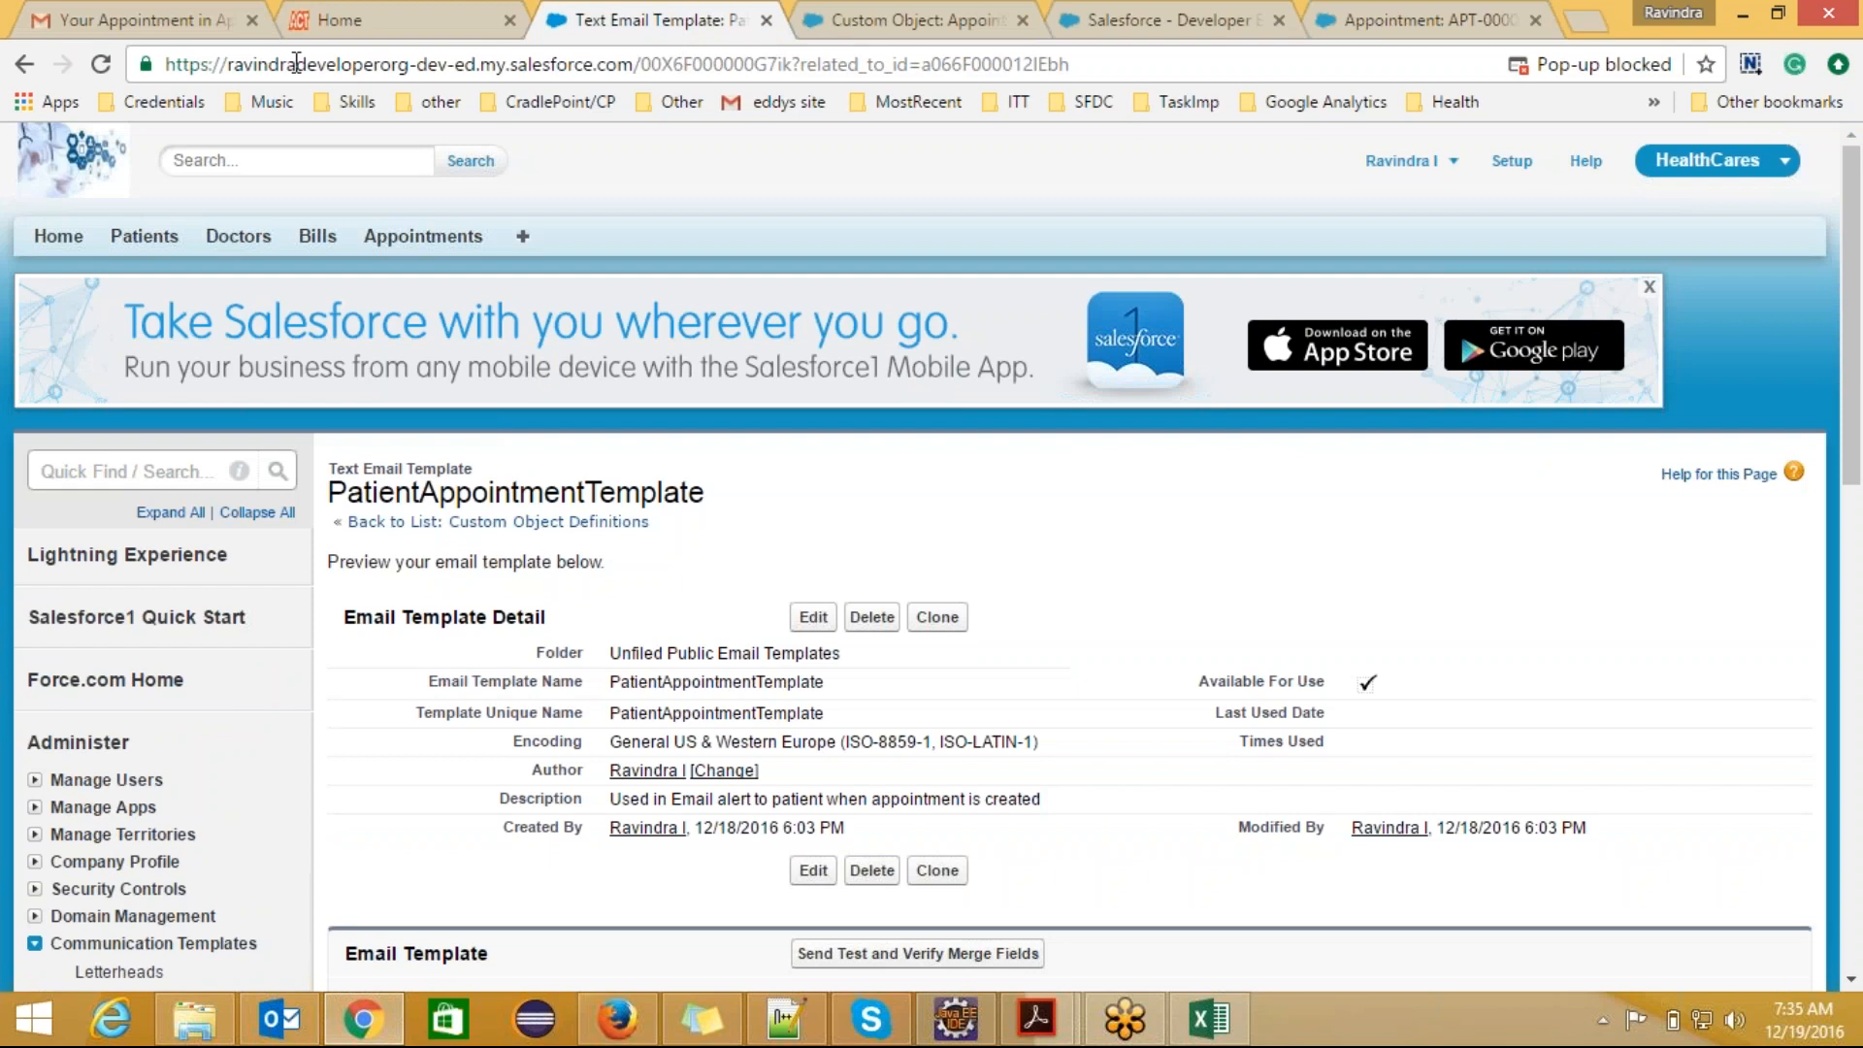
click(136, 20)
drag(518, 419, 372, 412)
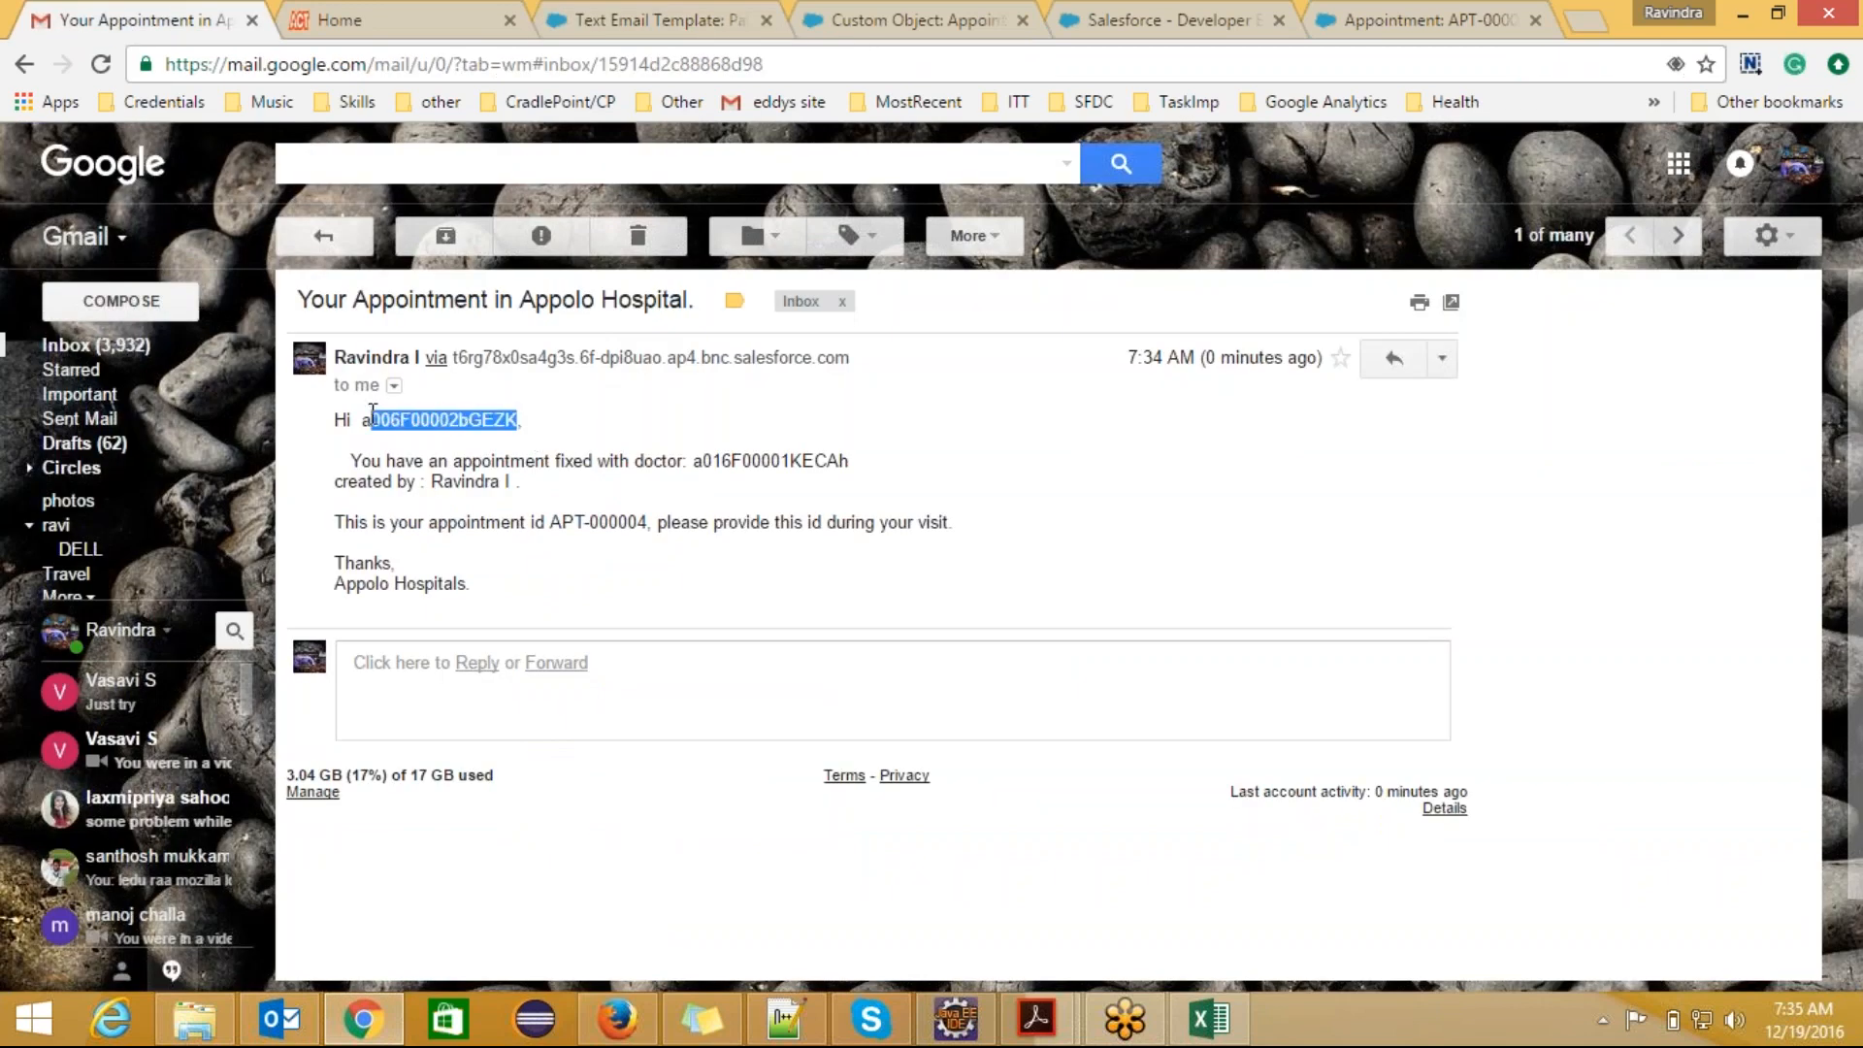
double_click(736, 458)
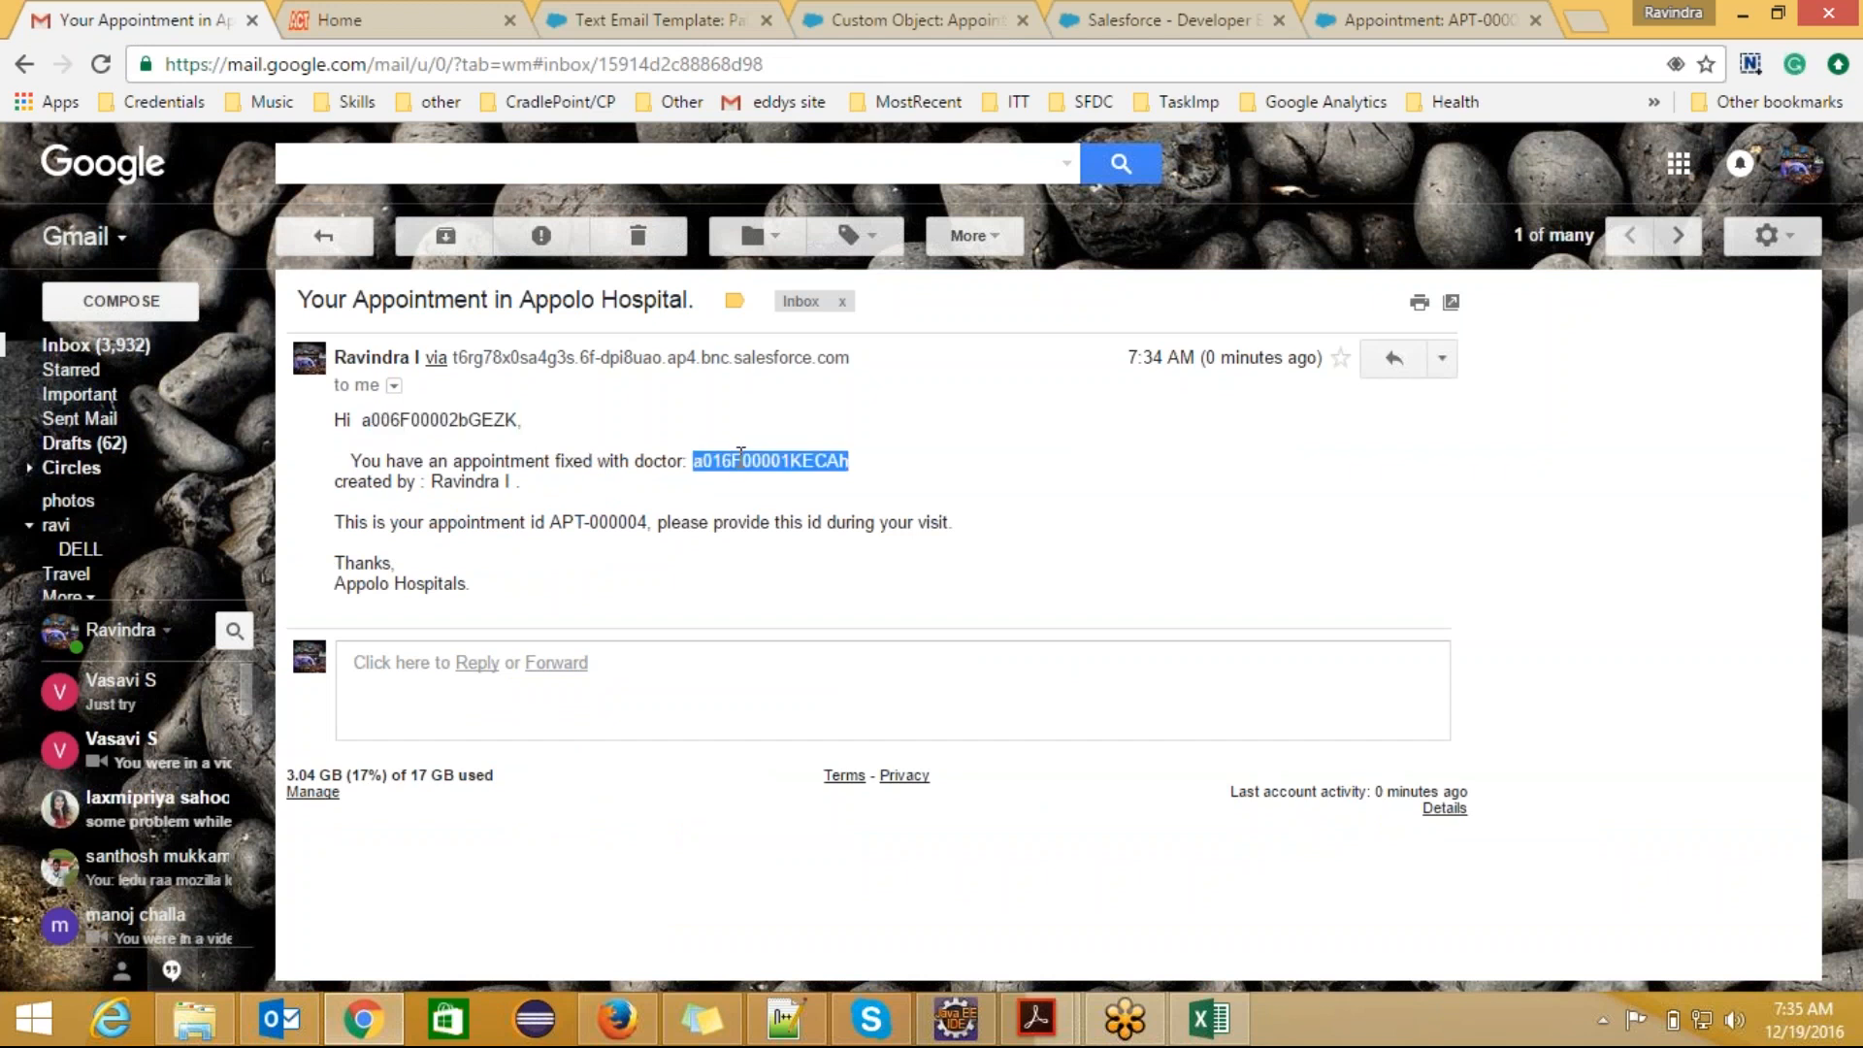
drag(514, 481, 435, 475)
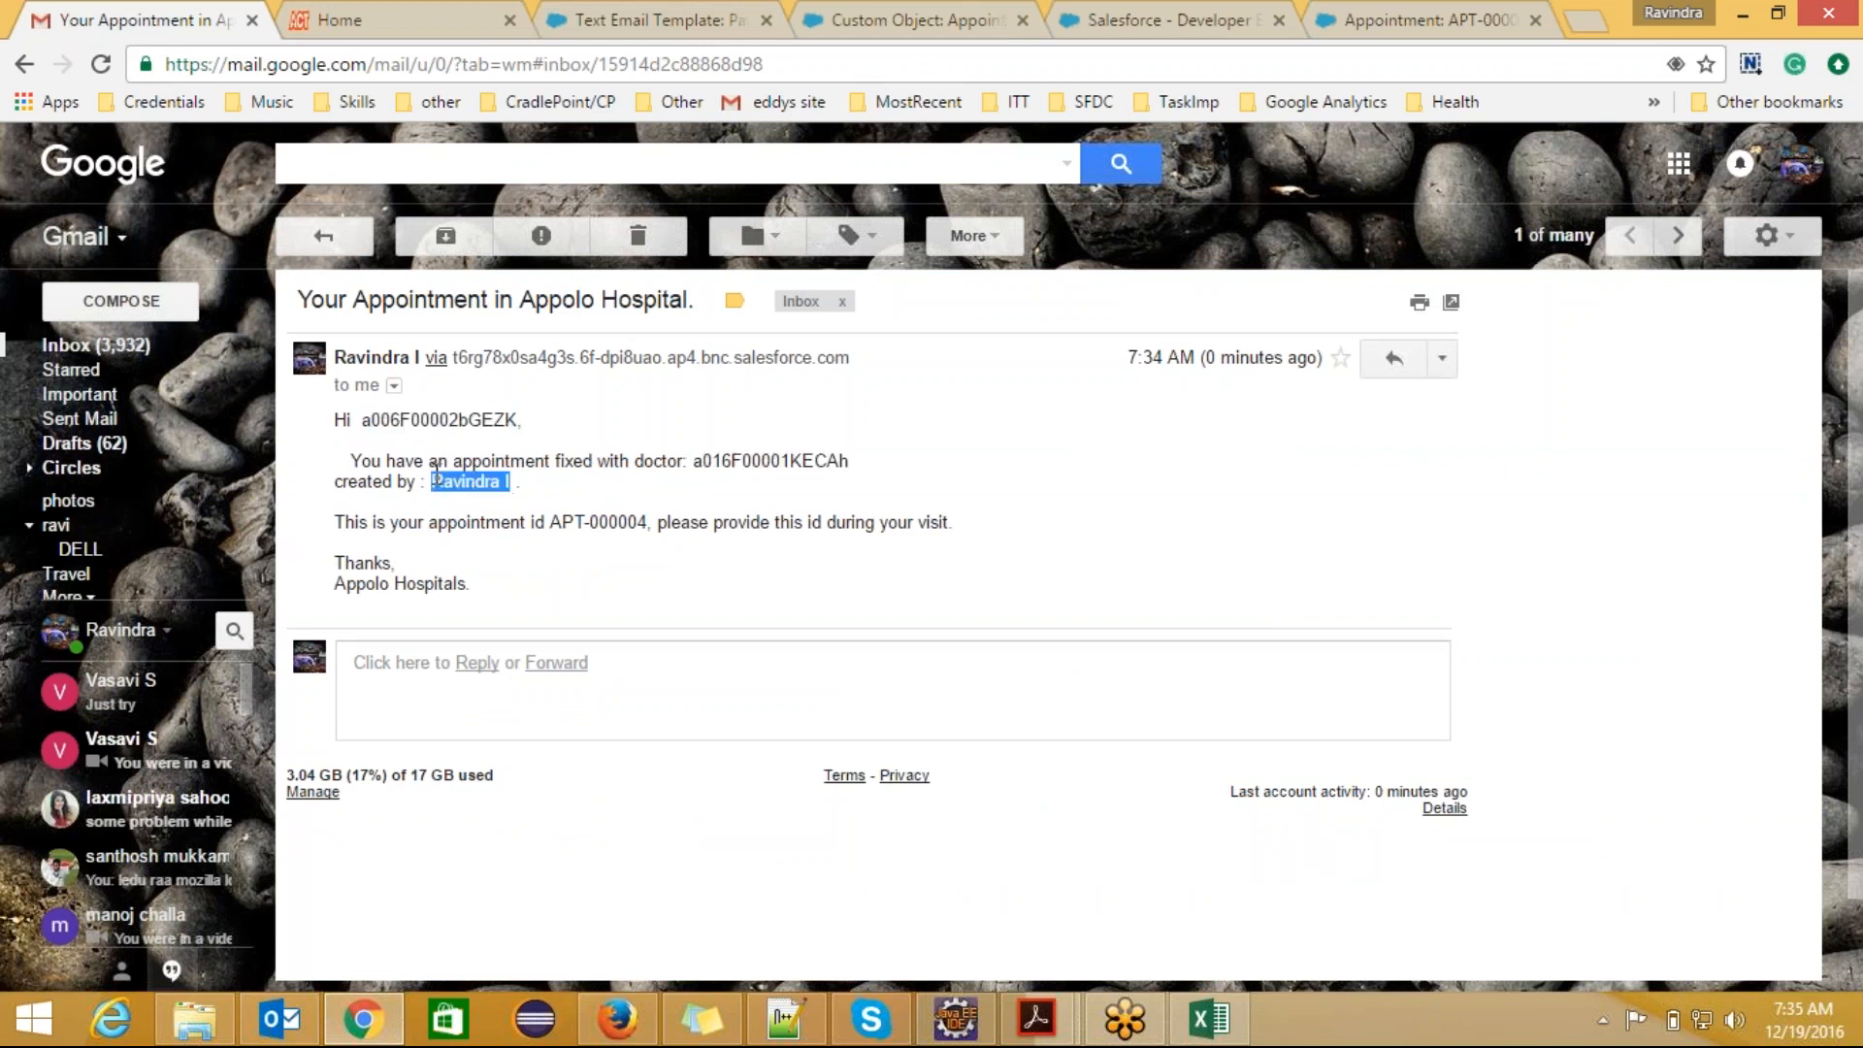
double_click(634, 524)
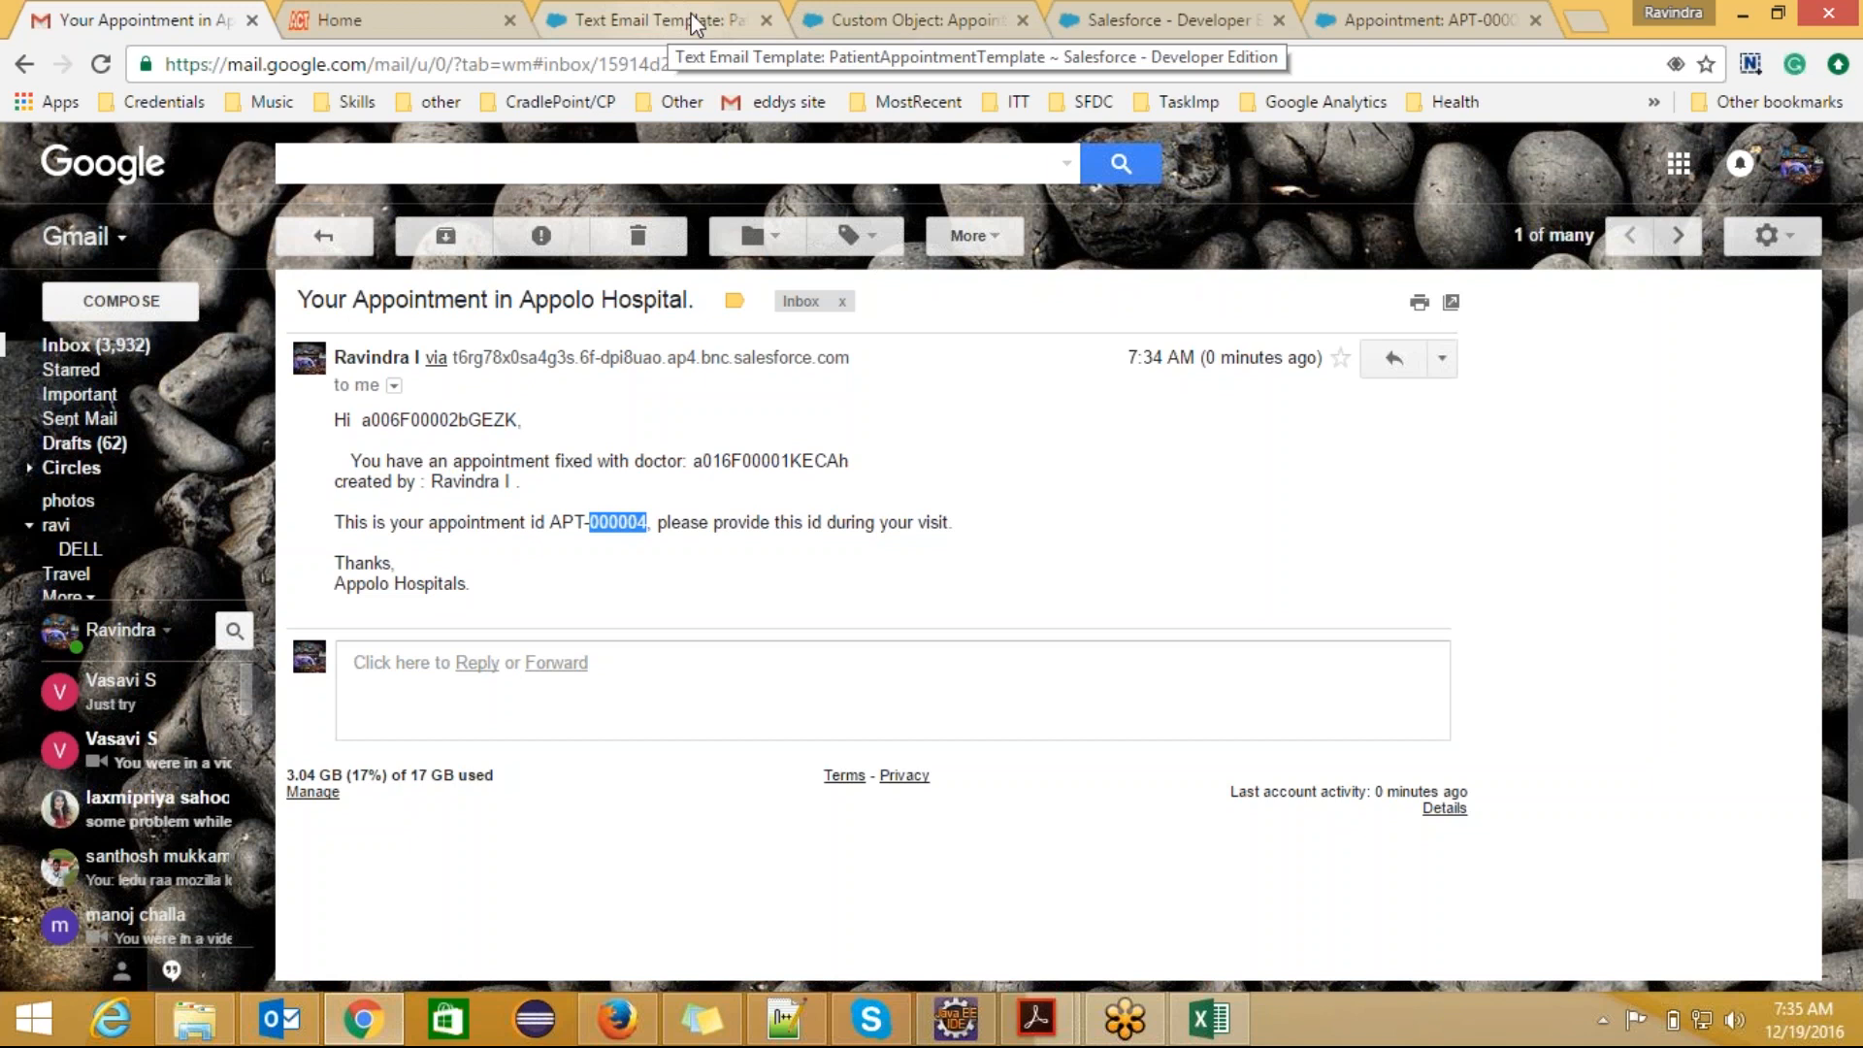
Step: Open the appointment record APT-000004 and examine its doctor and patient fields
click(847, 14)
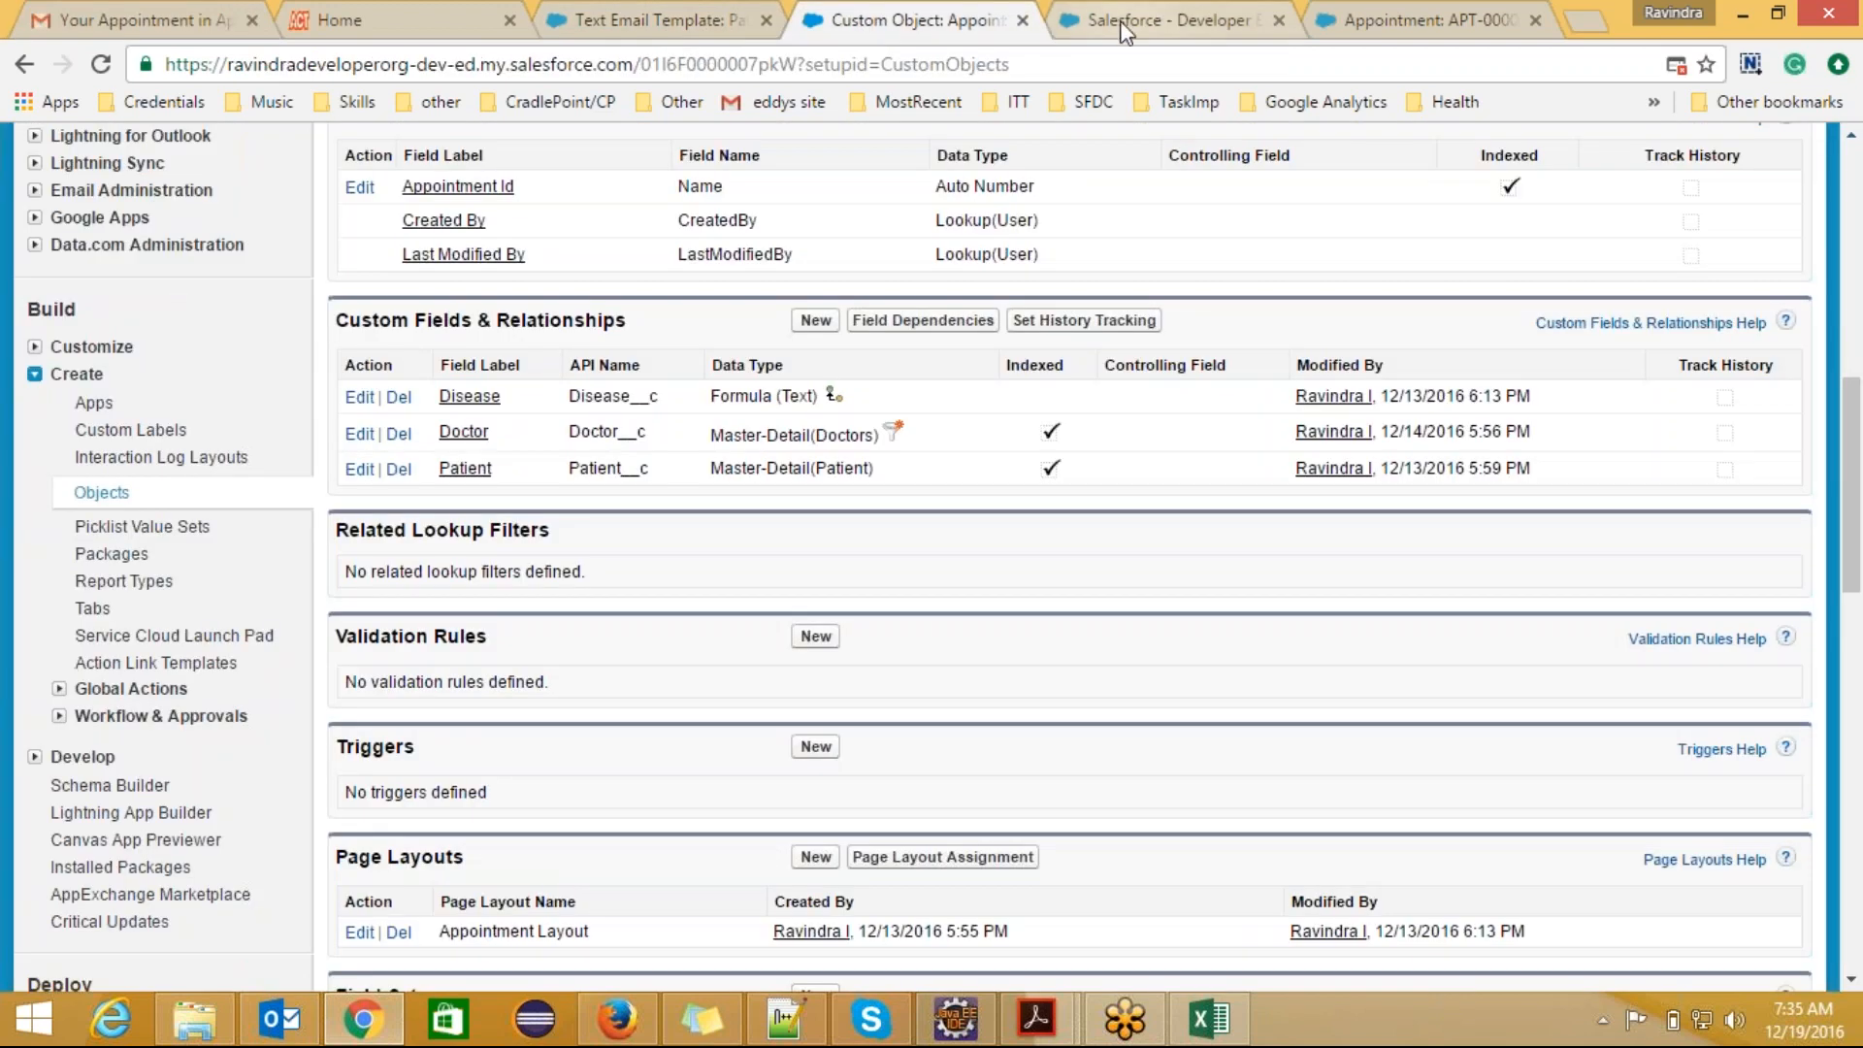
click(1124, 30)
click(438, 240)
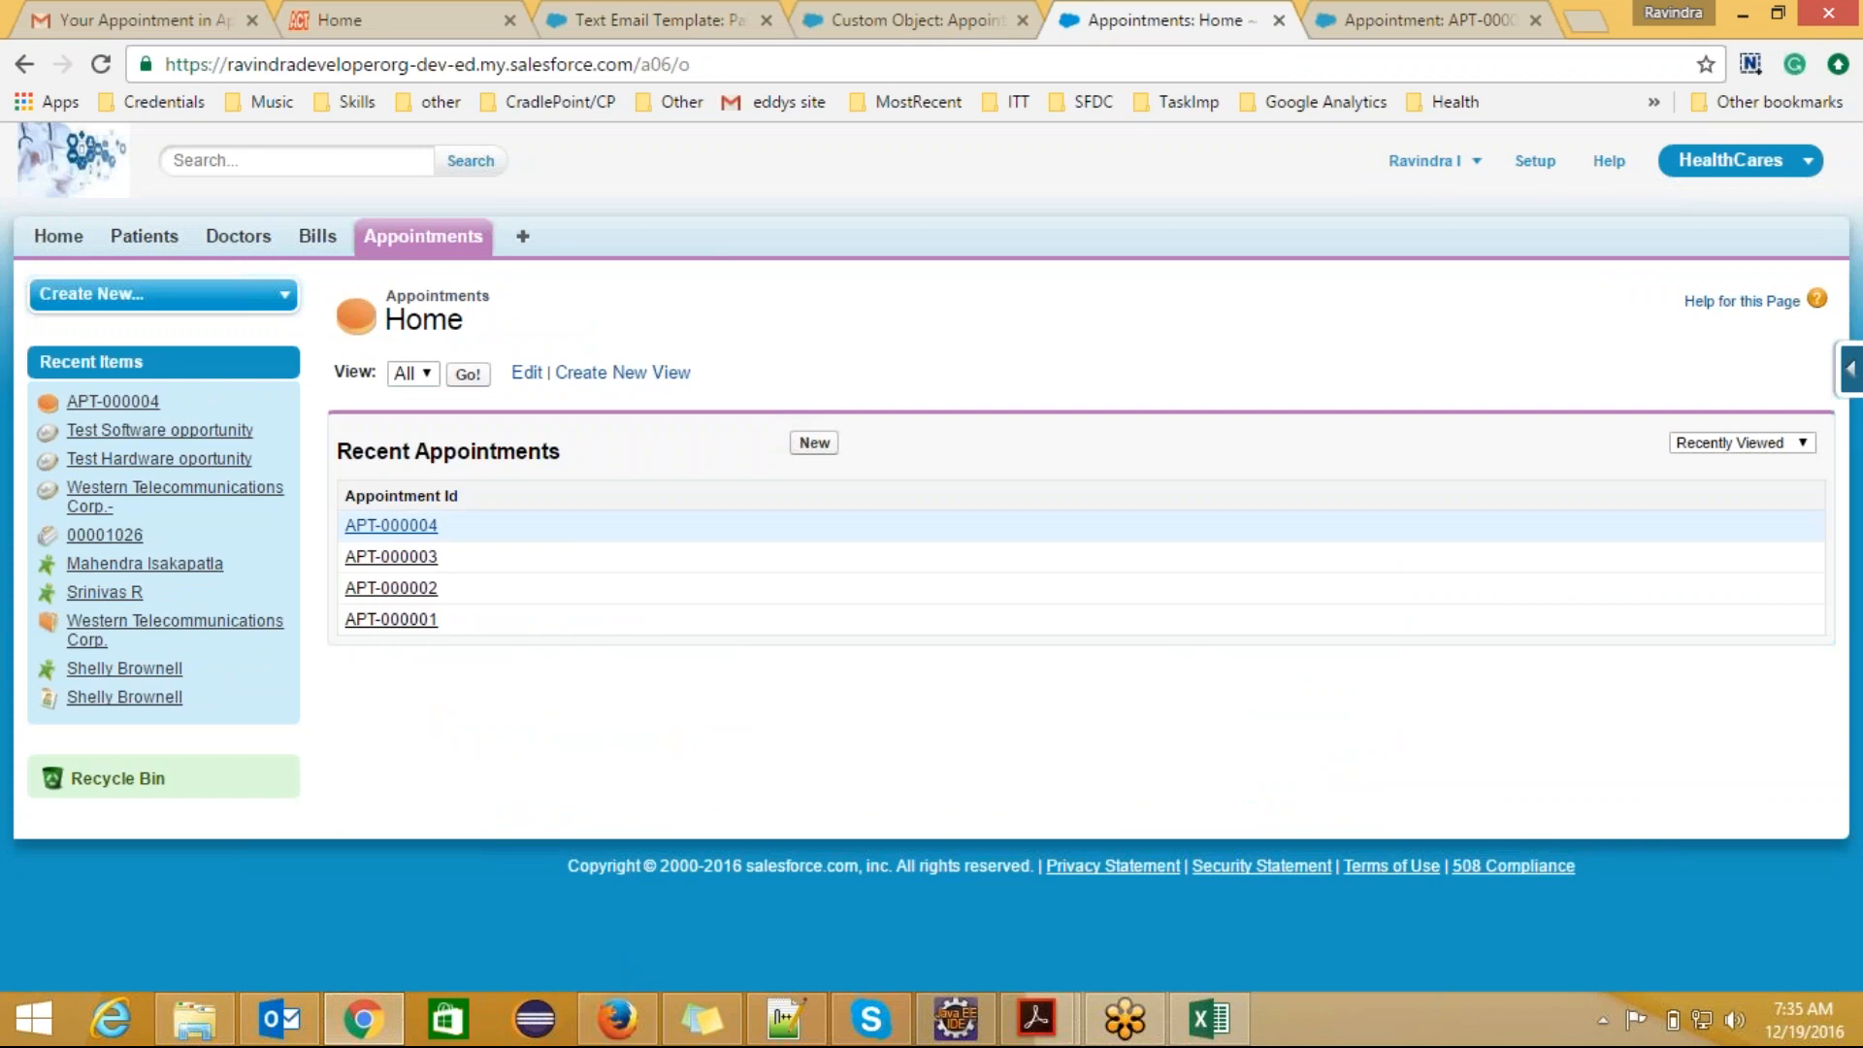
click(391, 525)
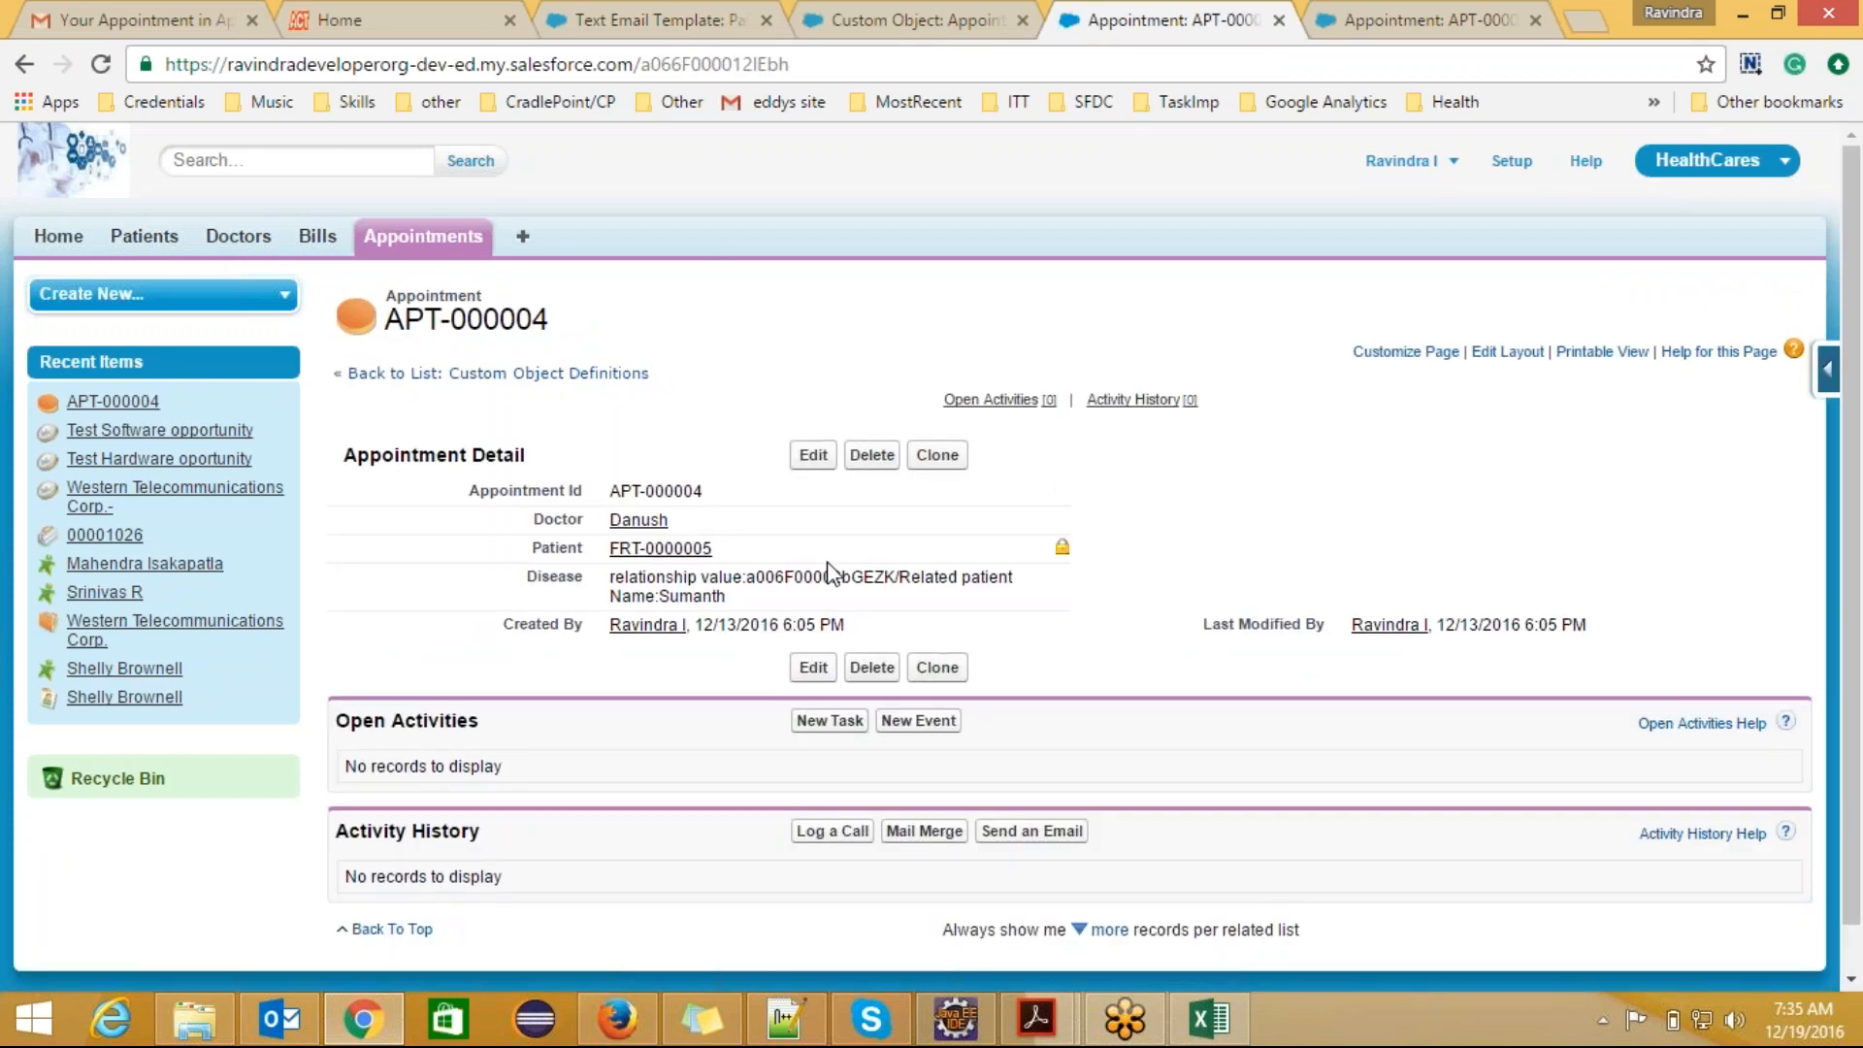
Step: Open PatientAppointmentTemplate for editing and go to the patient merge field in the email body's greeting
click(695, 17)
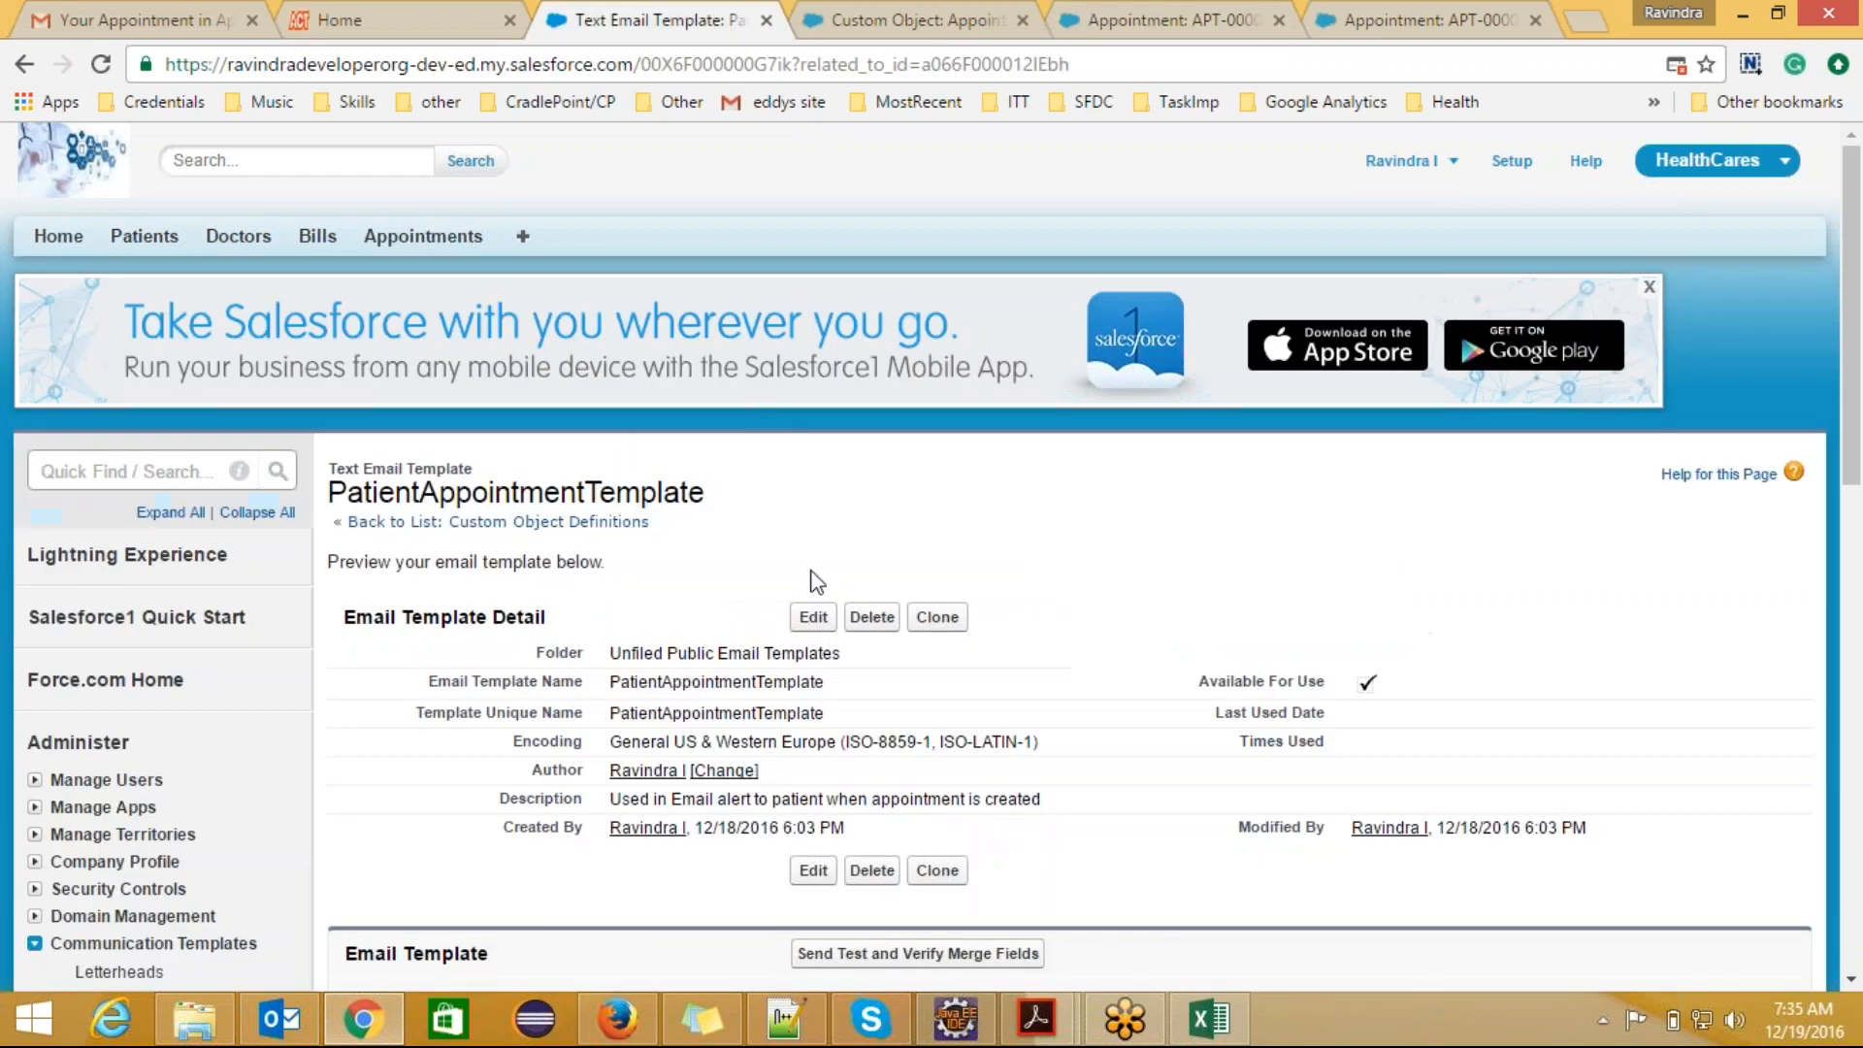
scroll(1858, 354, down, 4)
click(873, 601)
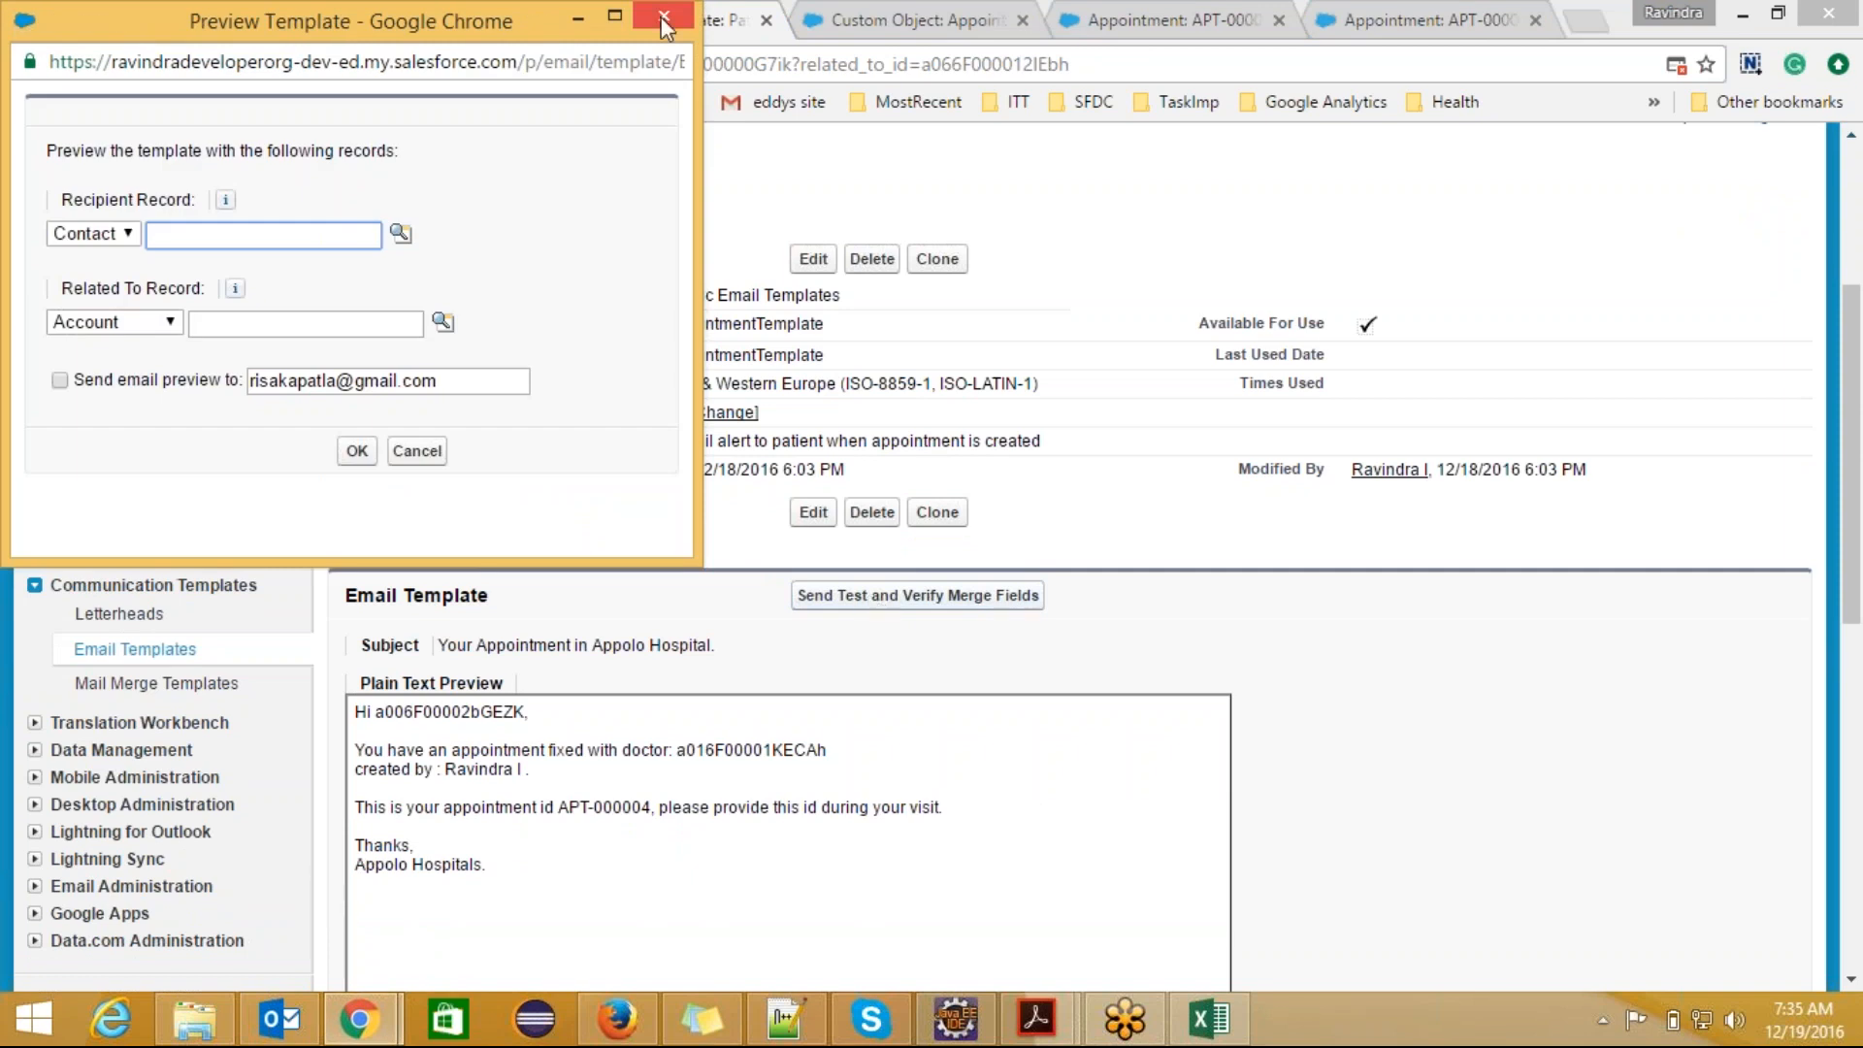
click(781, 184)
click(813, 512)
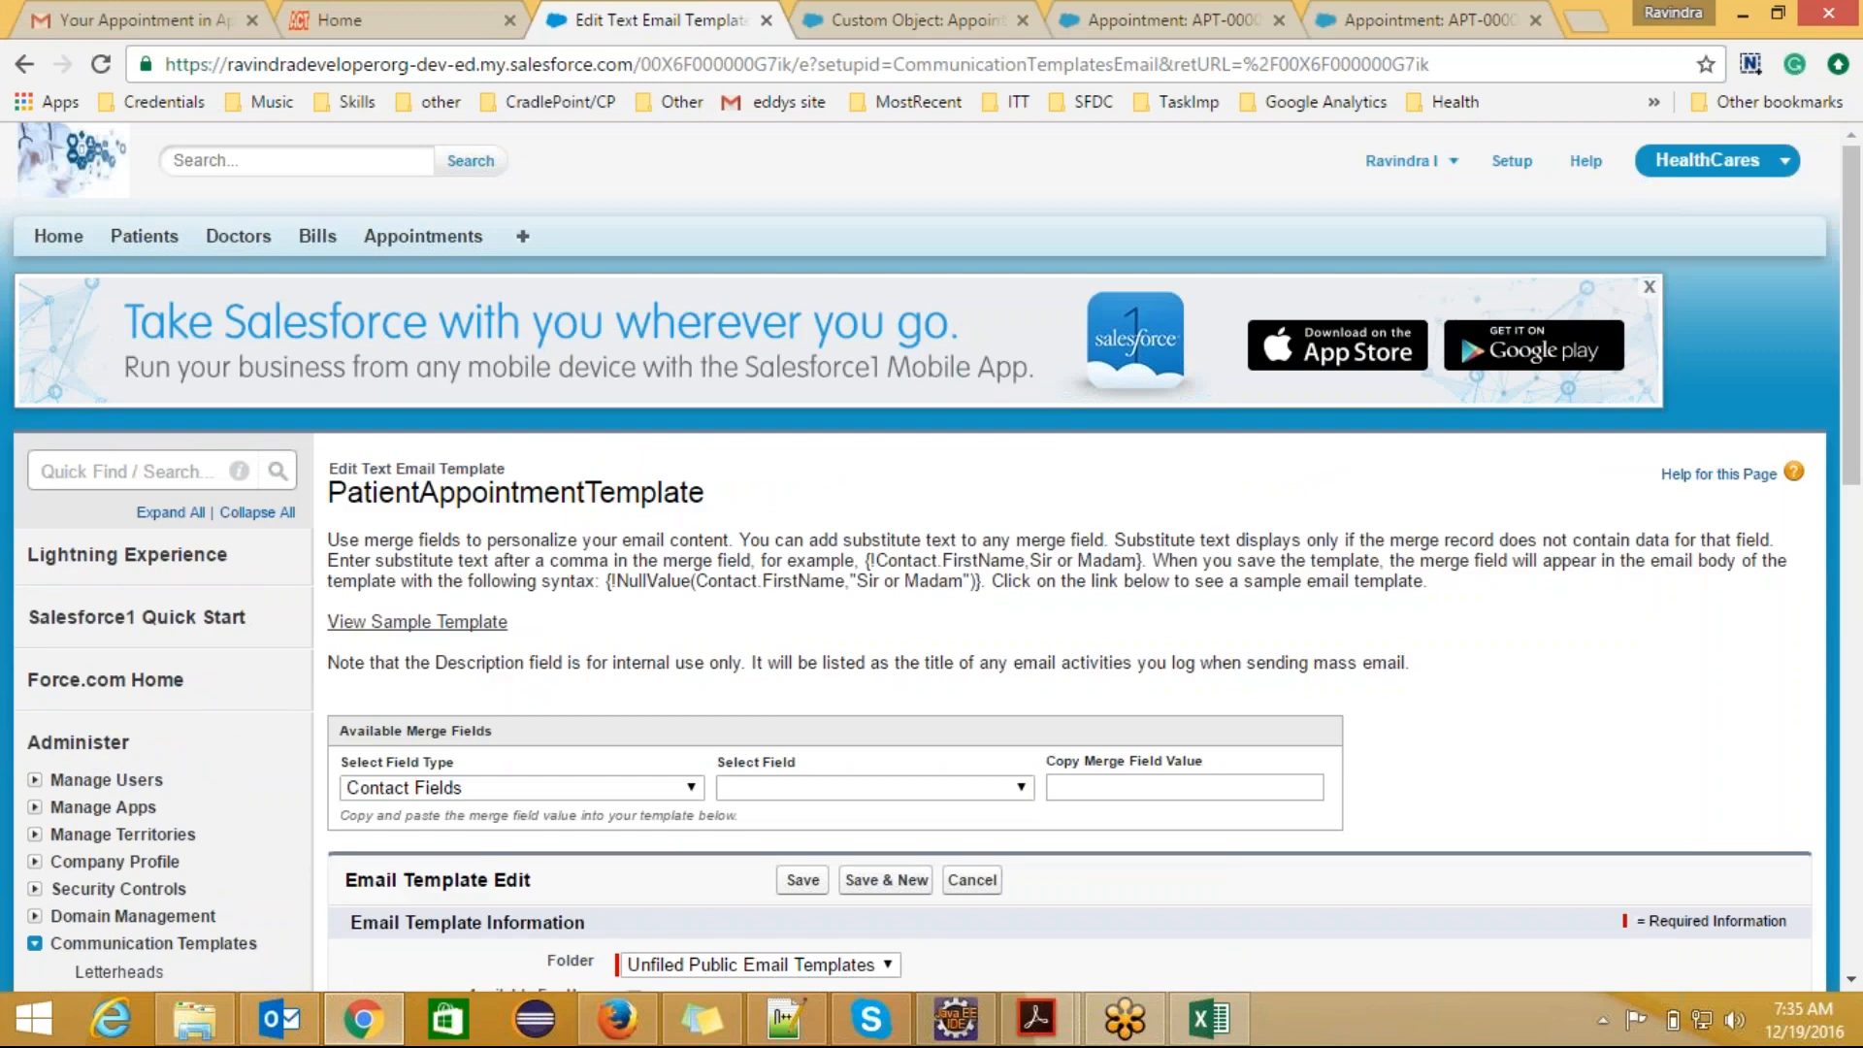
drag(1853, 327, 1861, 587)
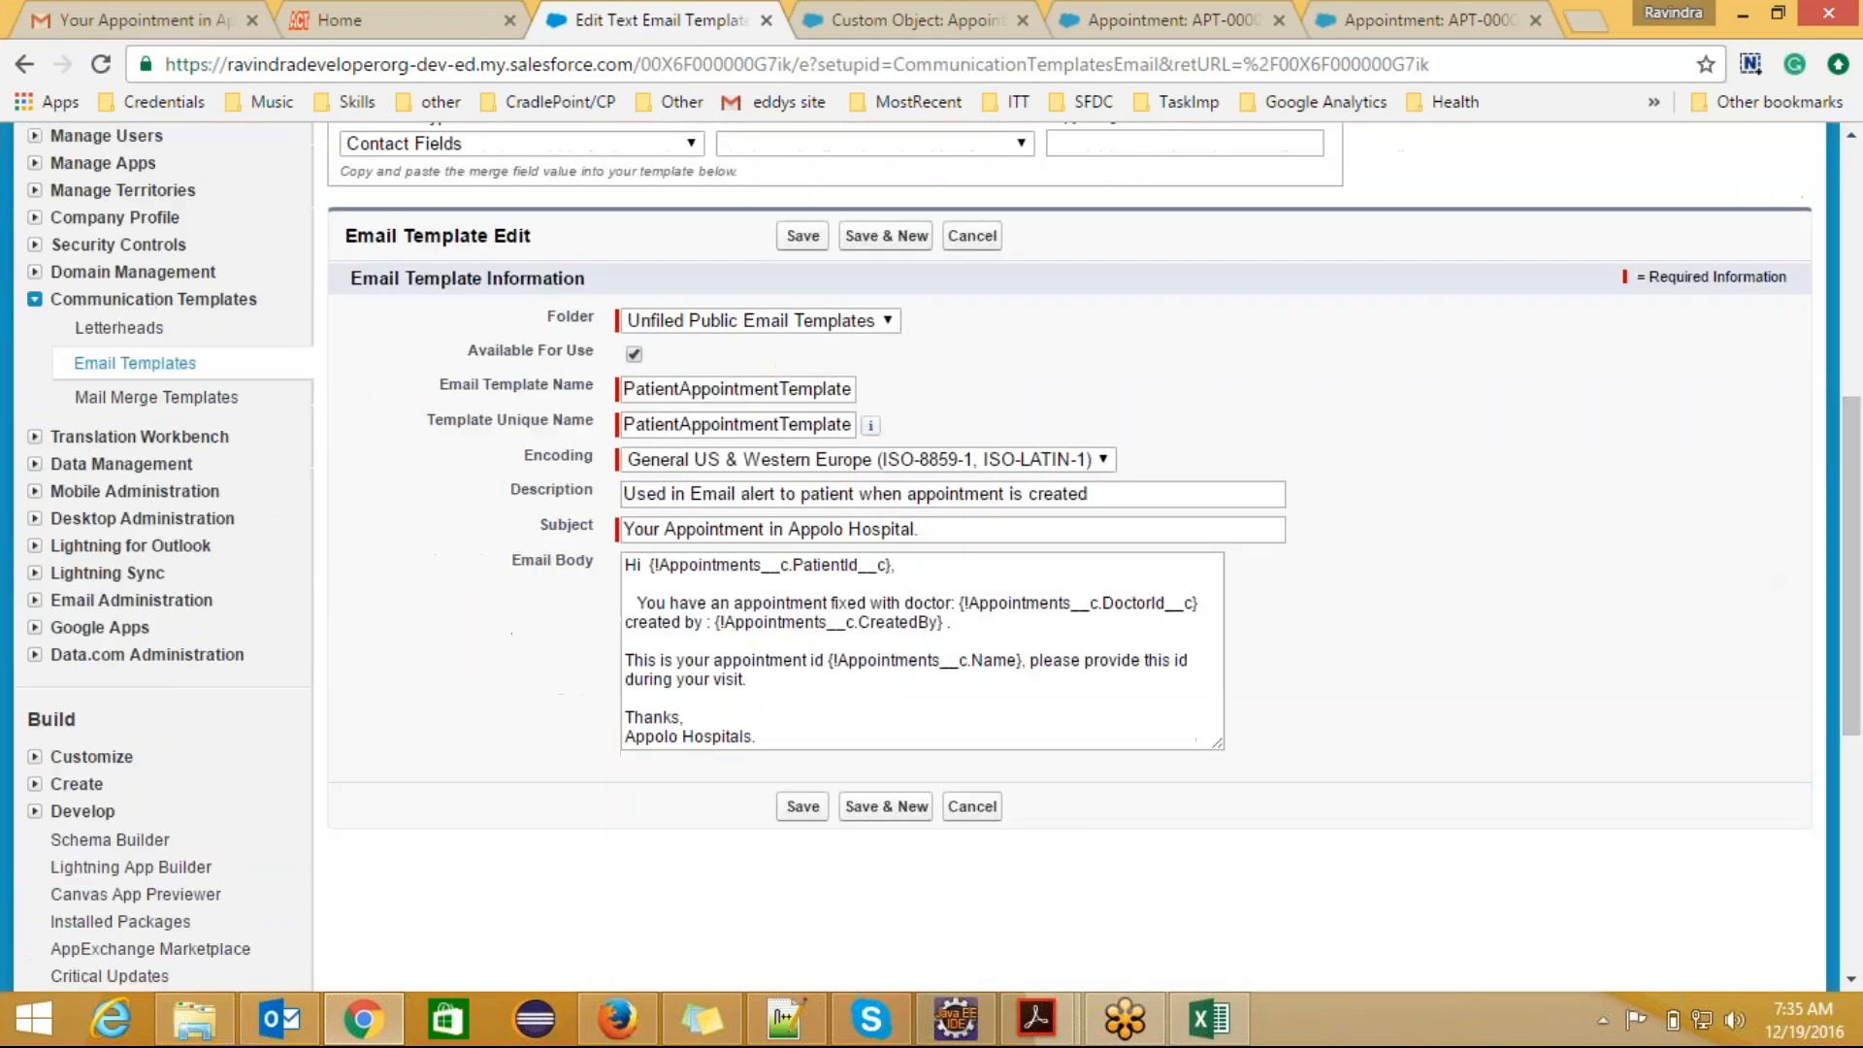
click(890, 571)
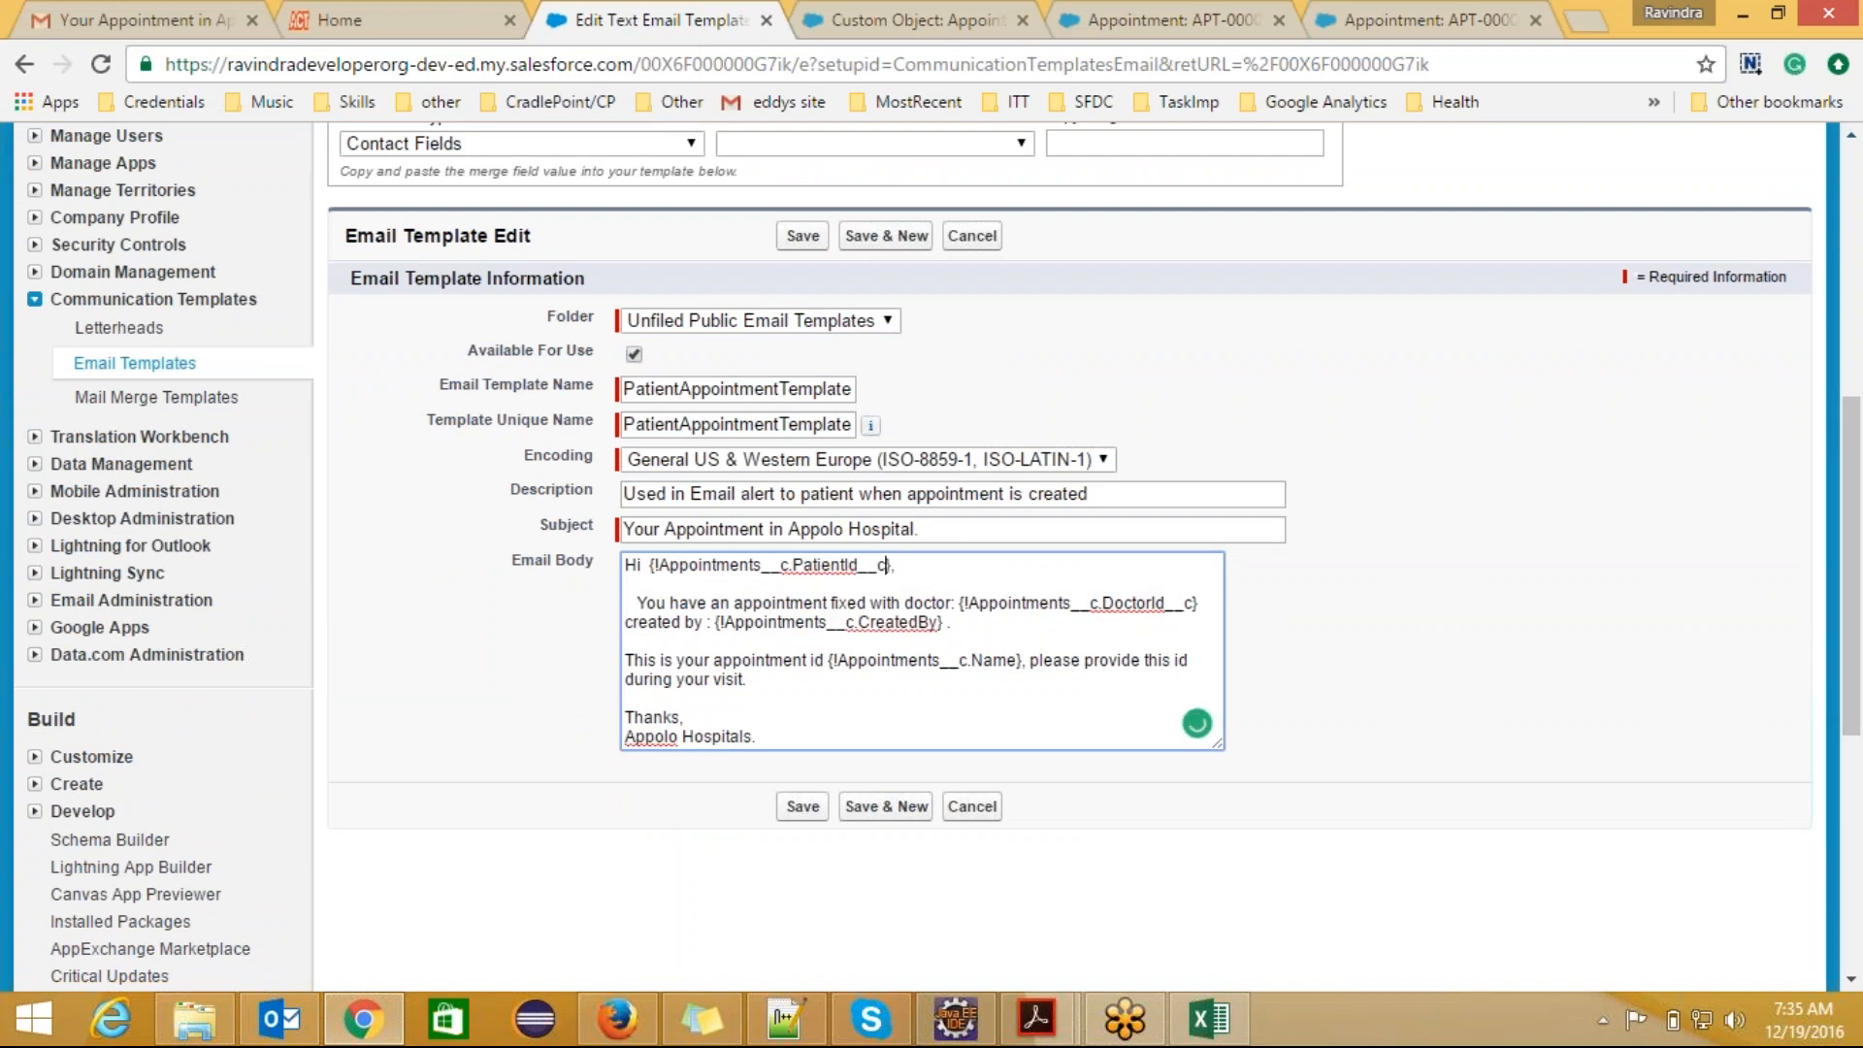
Step: Replace the greeting's PatientId__c merge field with the Appointment Patient field value {!Appointments__c.Patient__c}
drag(1854, 575, 1855, 523)
click(684, 277)
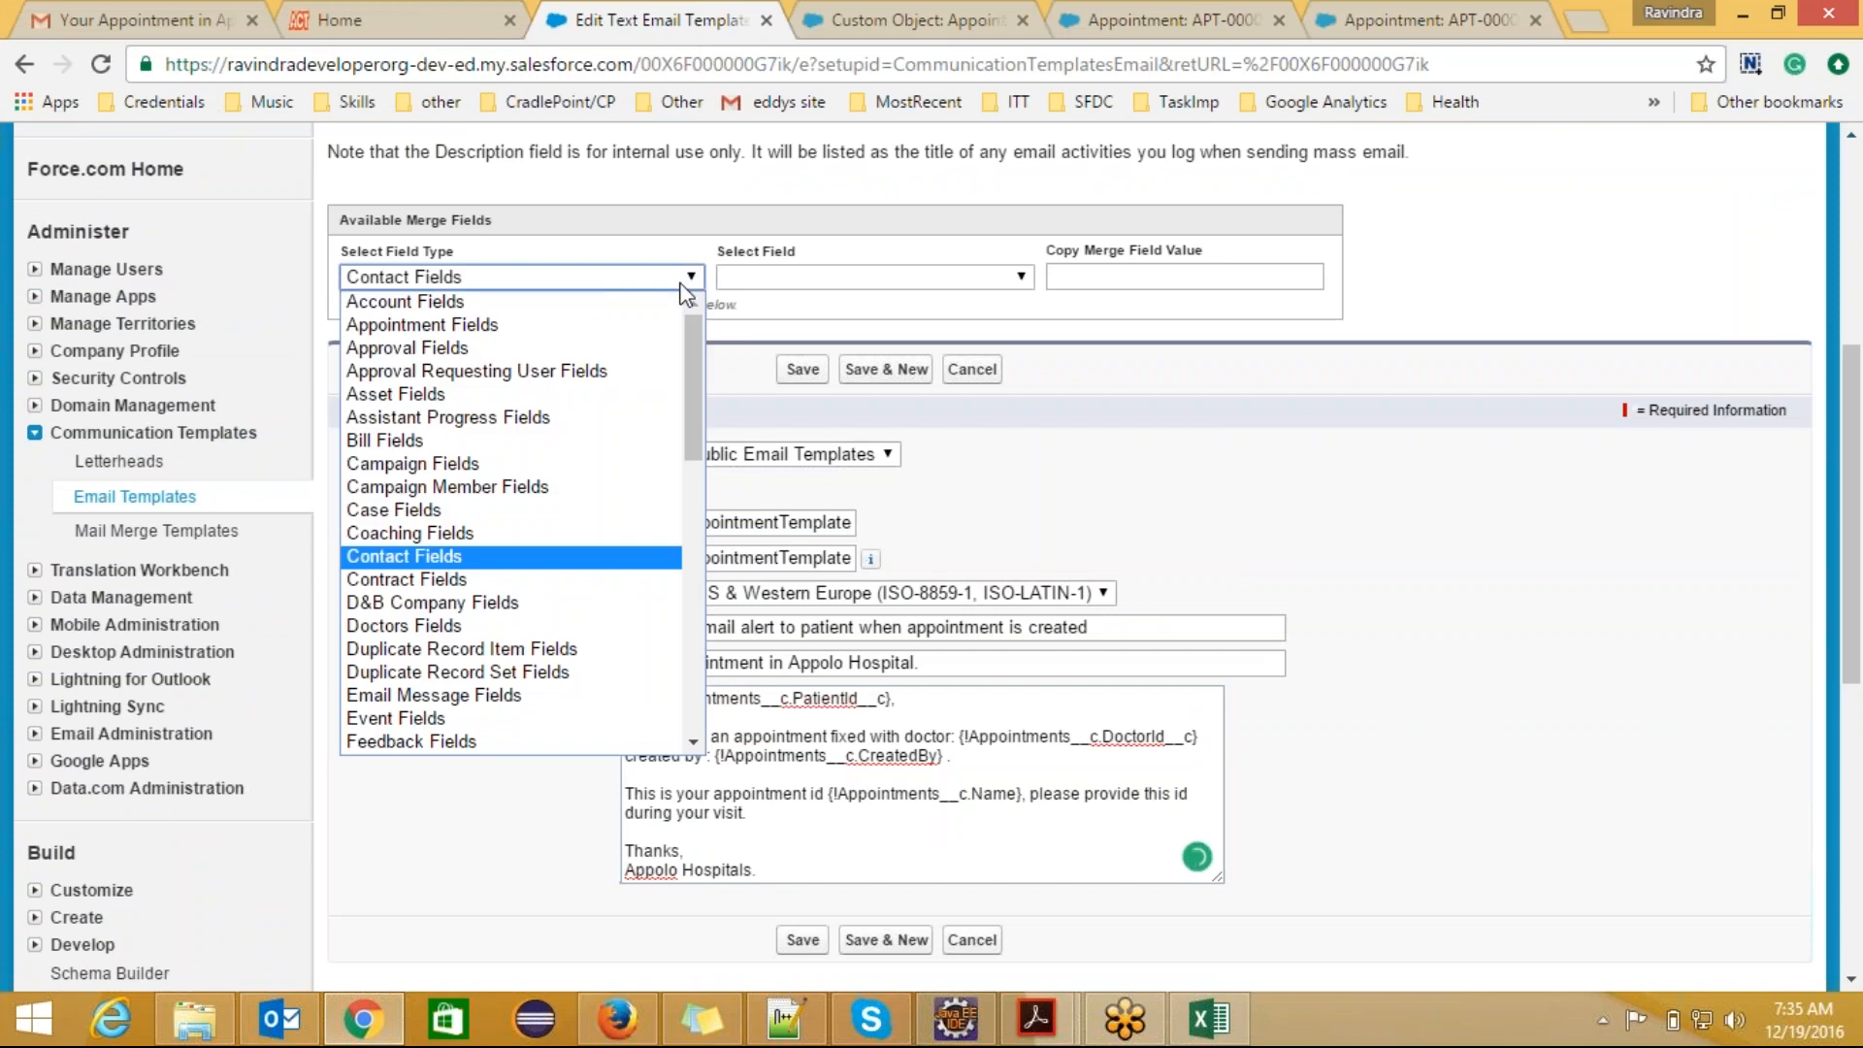
click(488, 321)
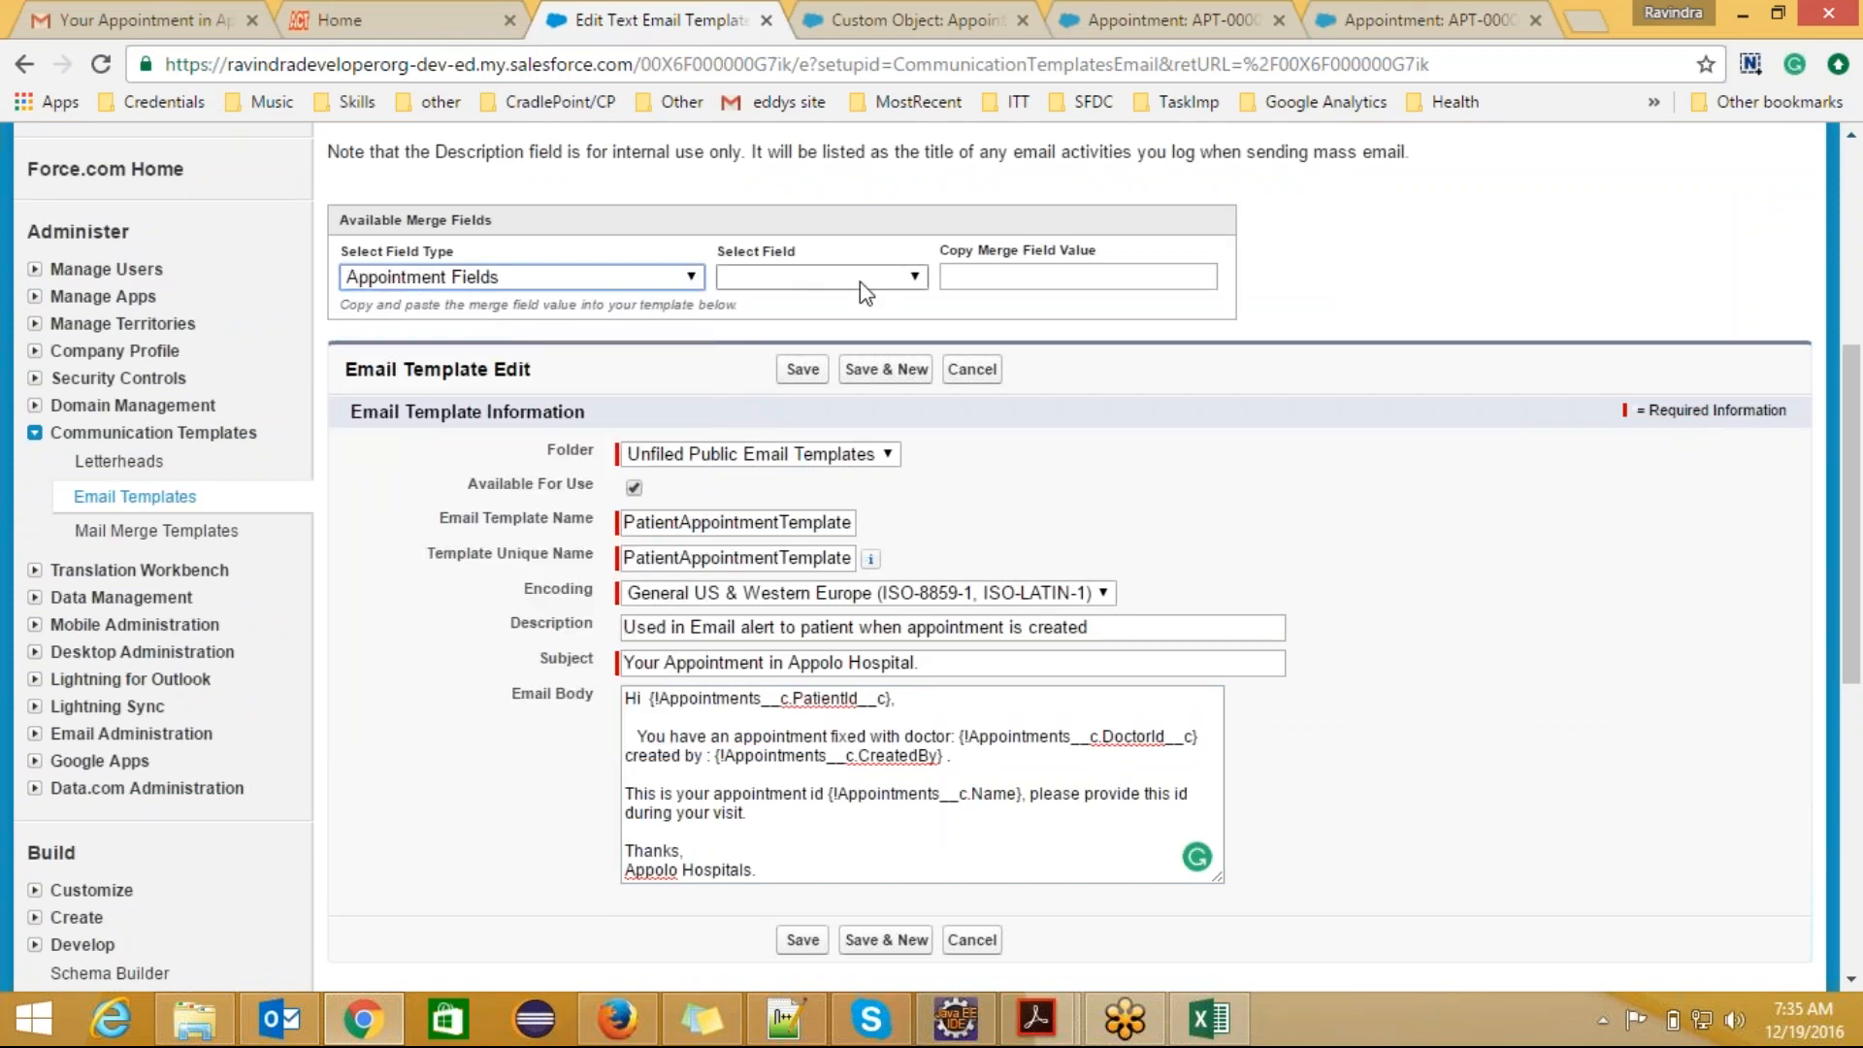
click(917, 277)
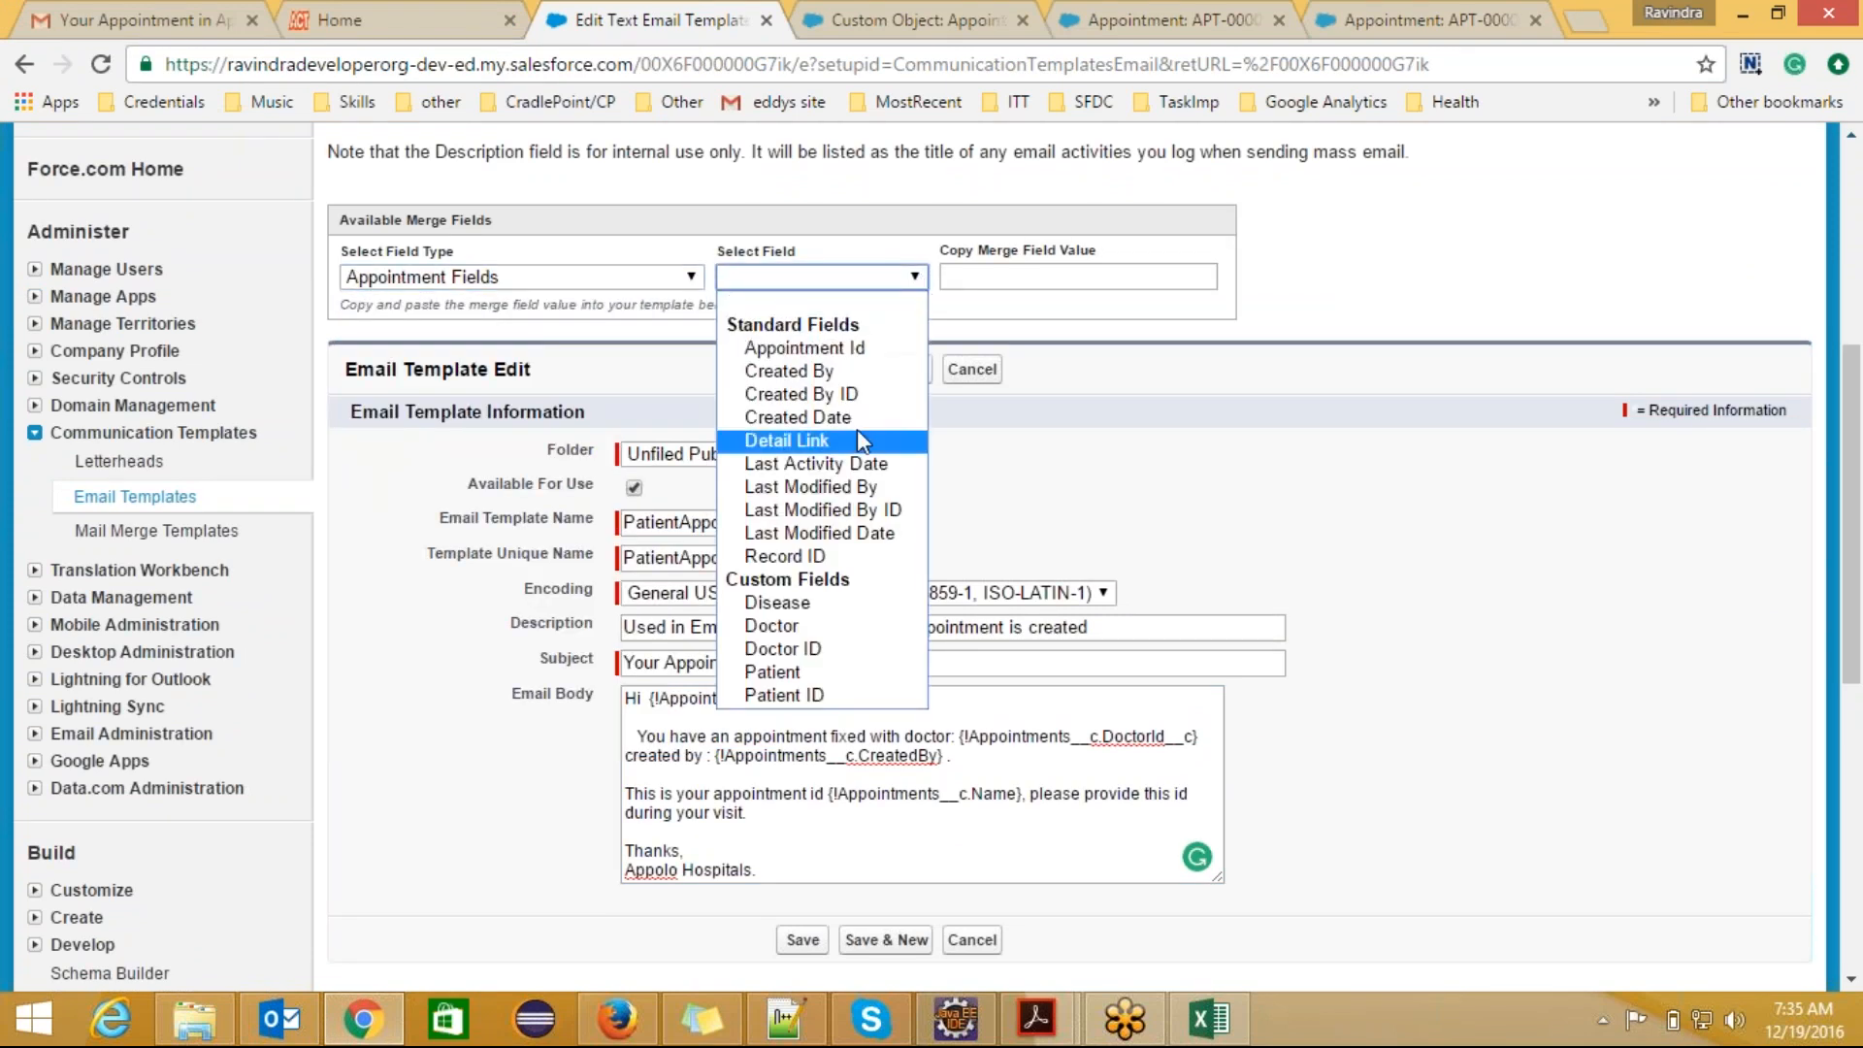
click(836, 671)
key(ctrl+c)
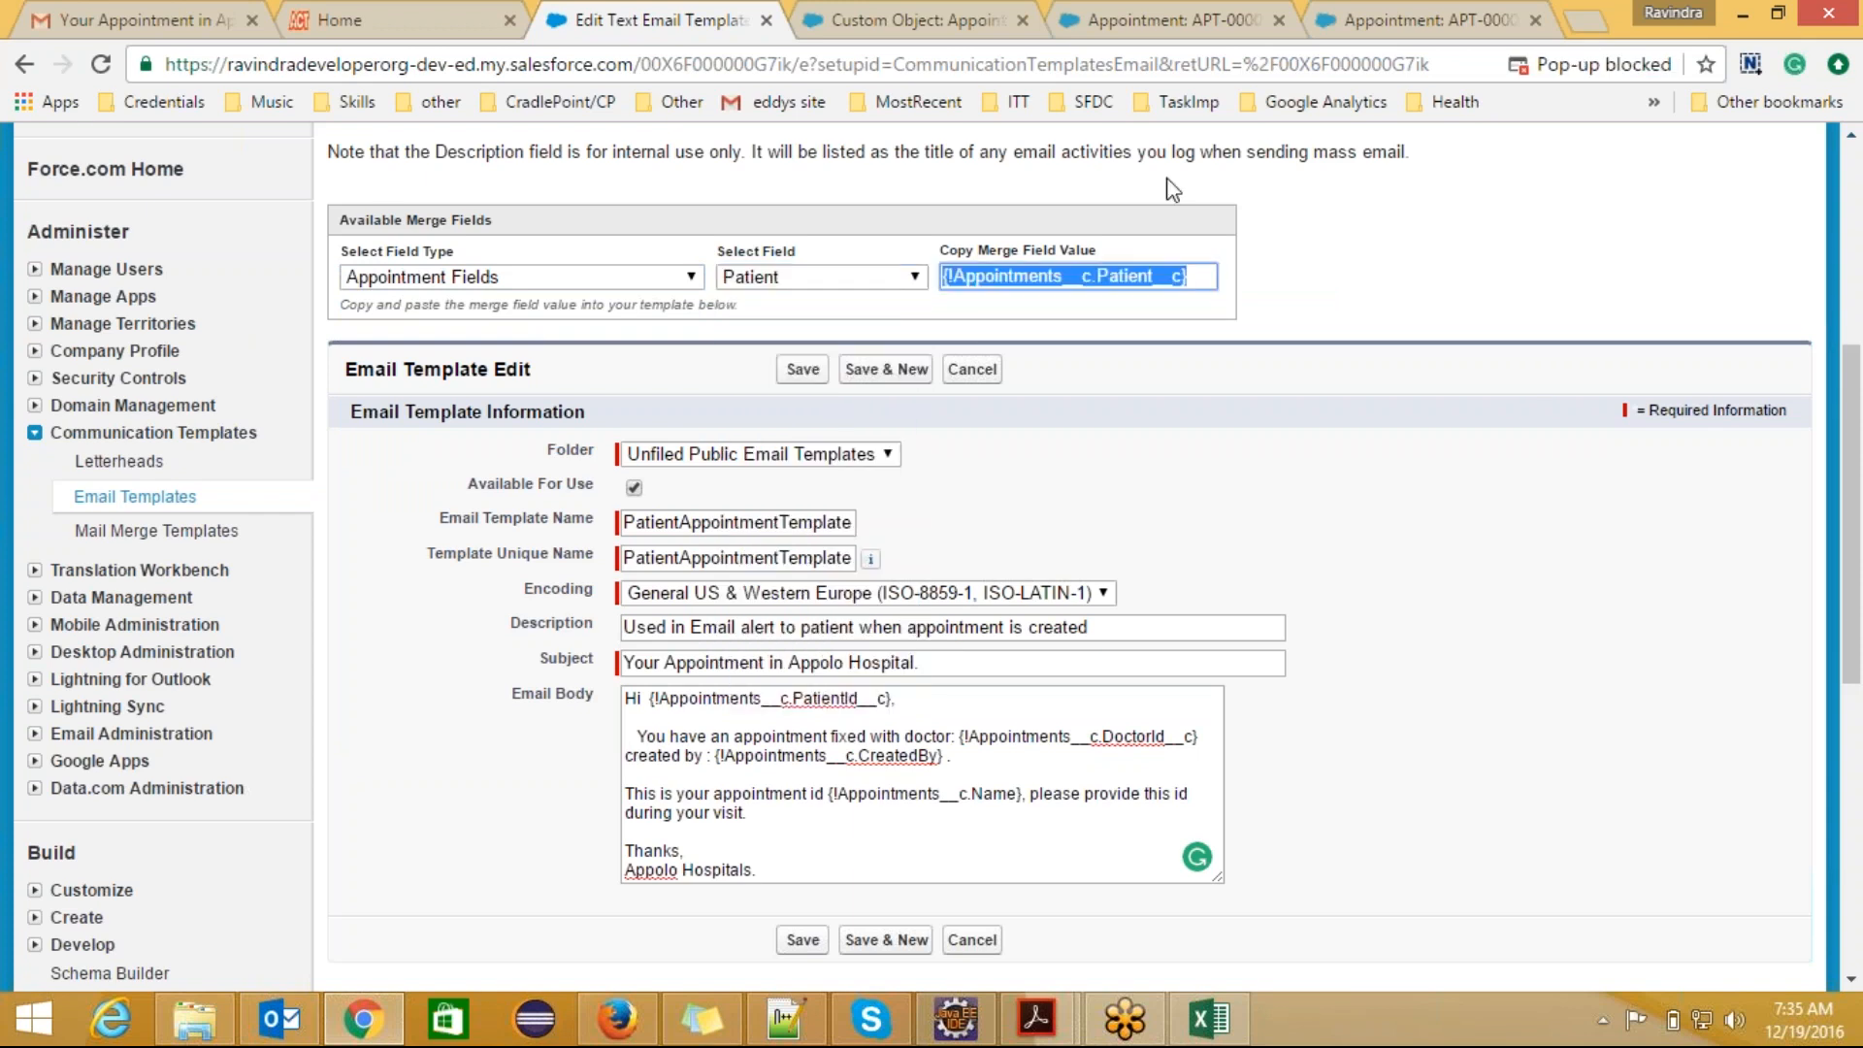
click(890, 701)
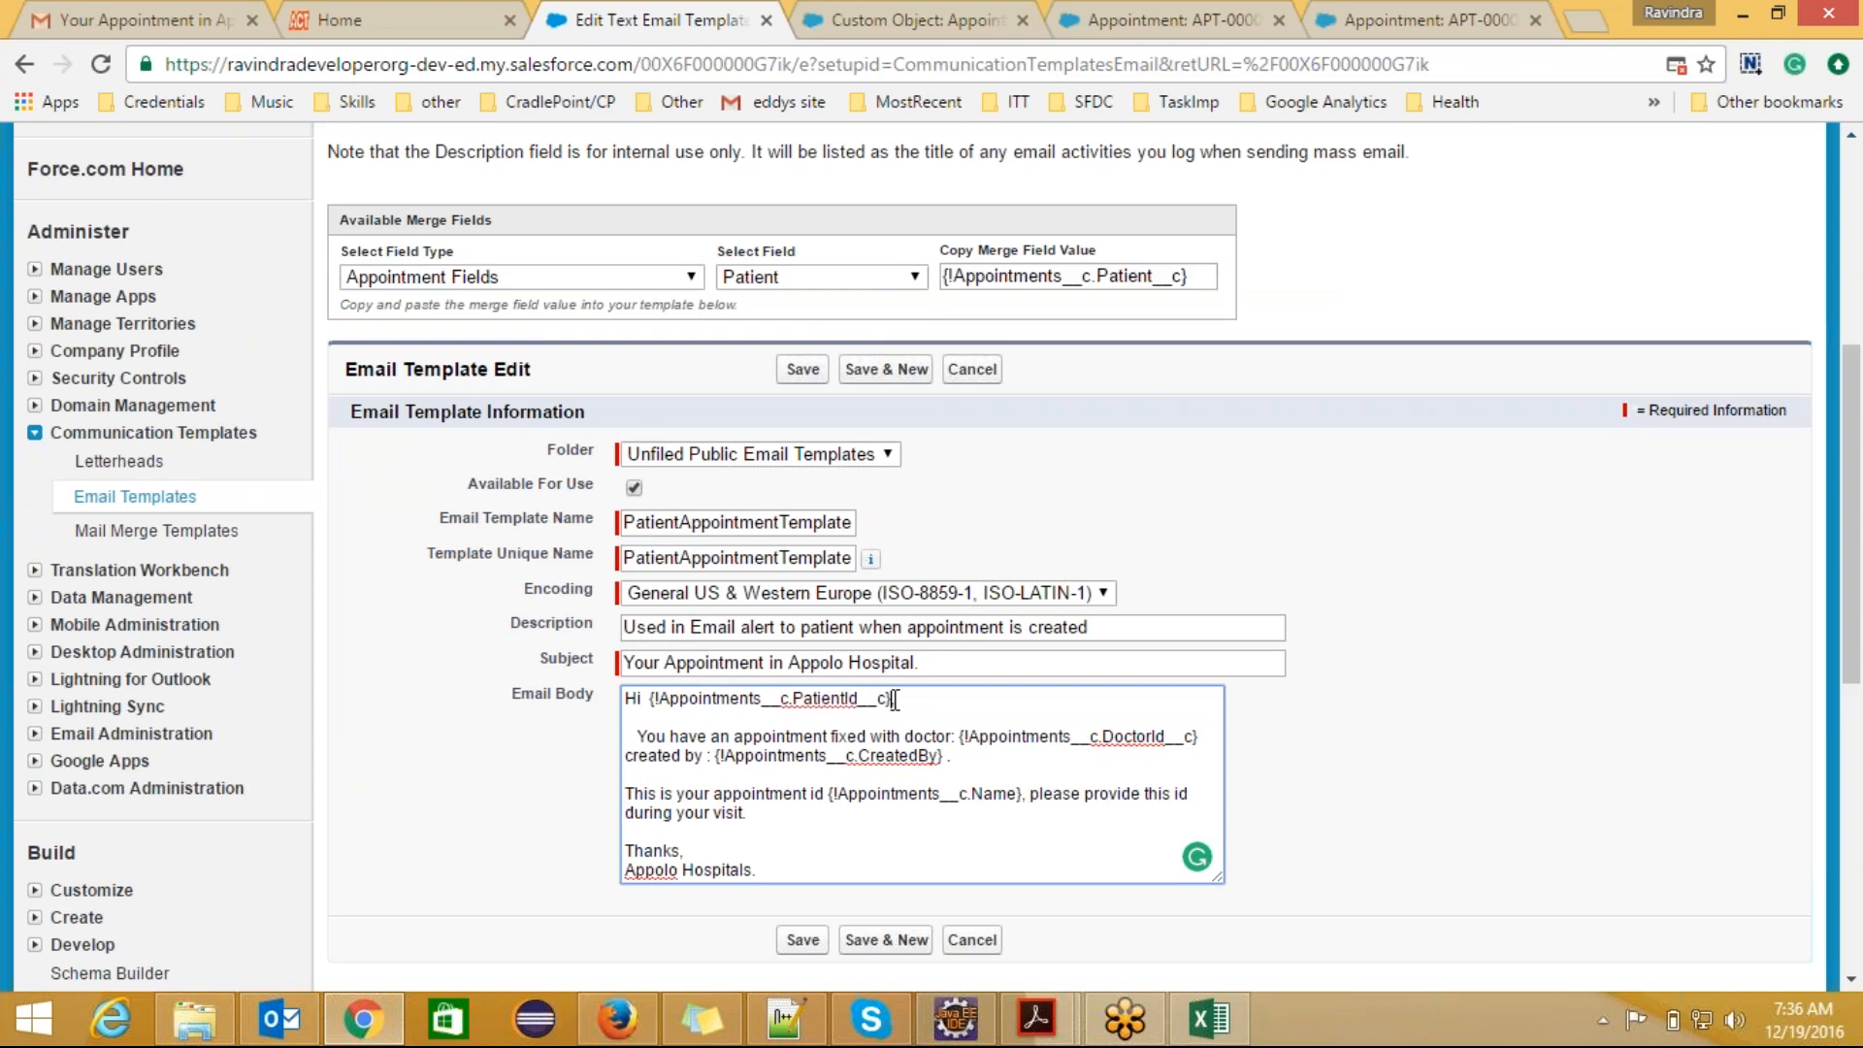
drag(891, 700, 661, 692)
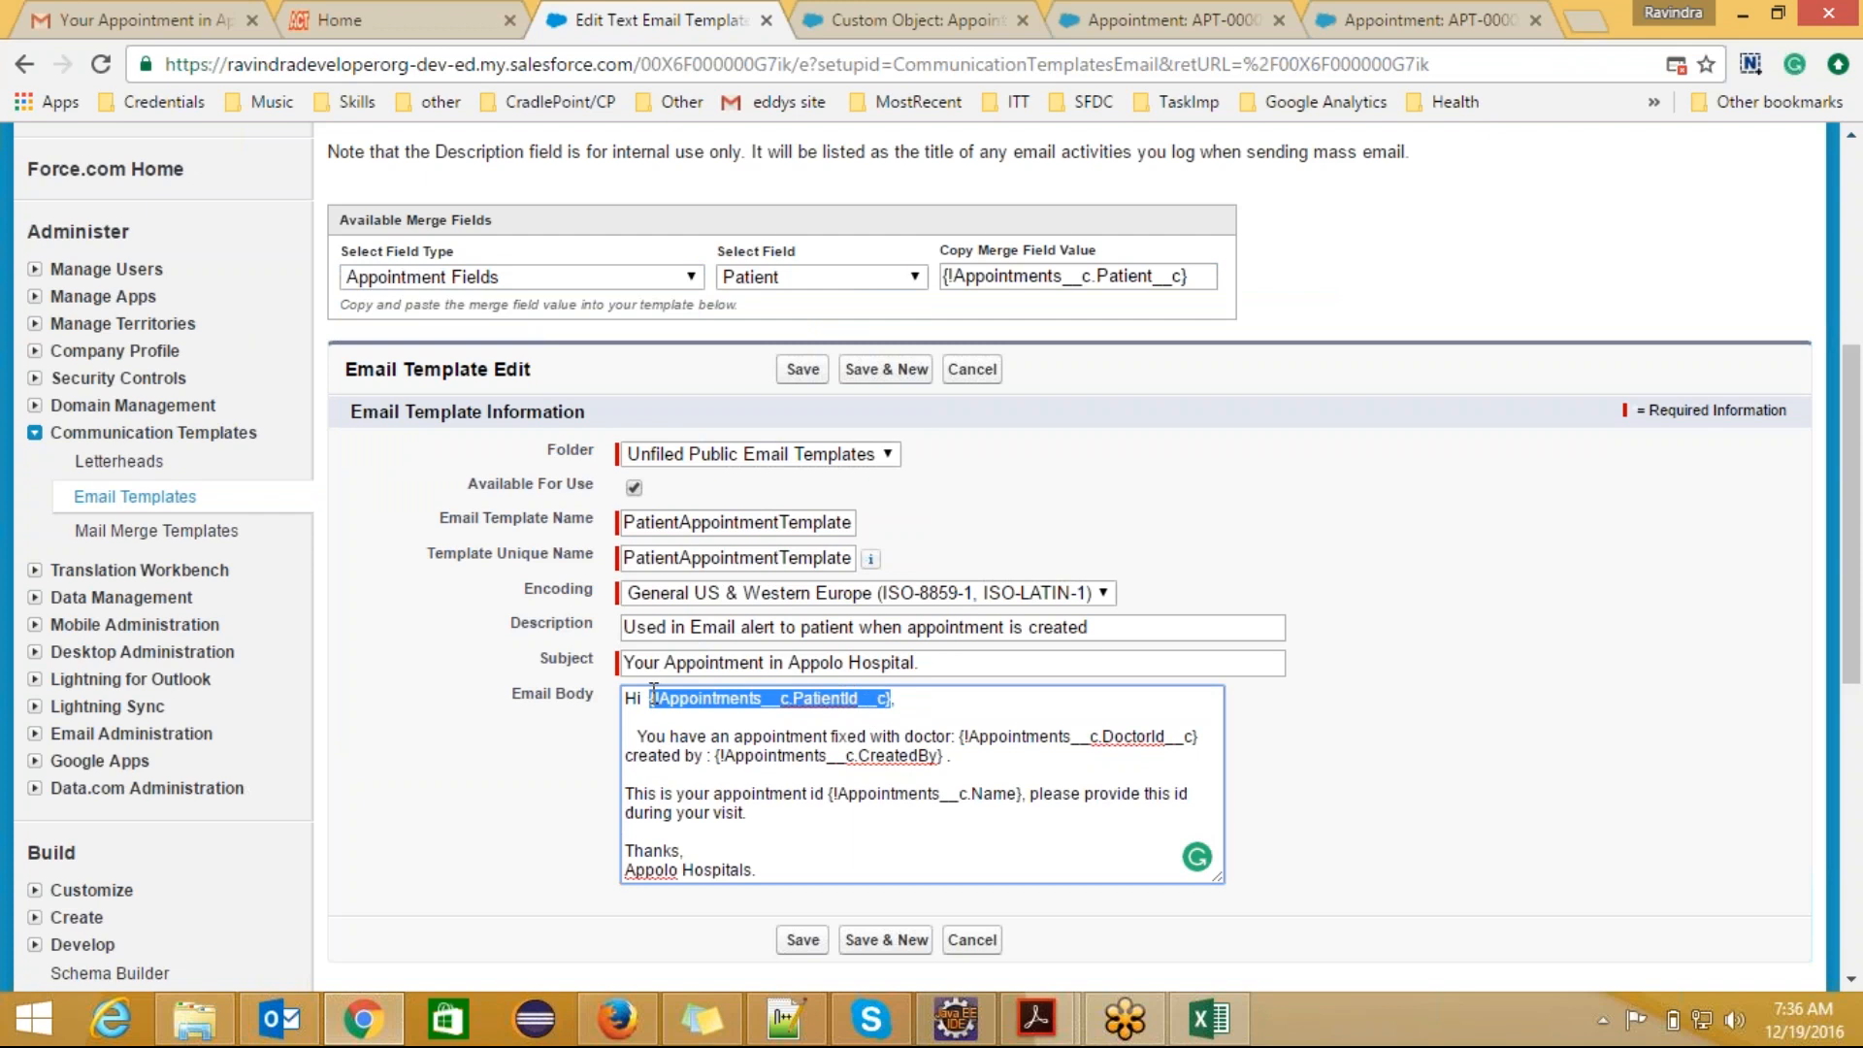
key(ctrl+v)
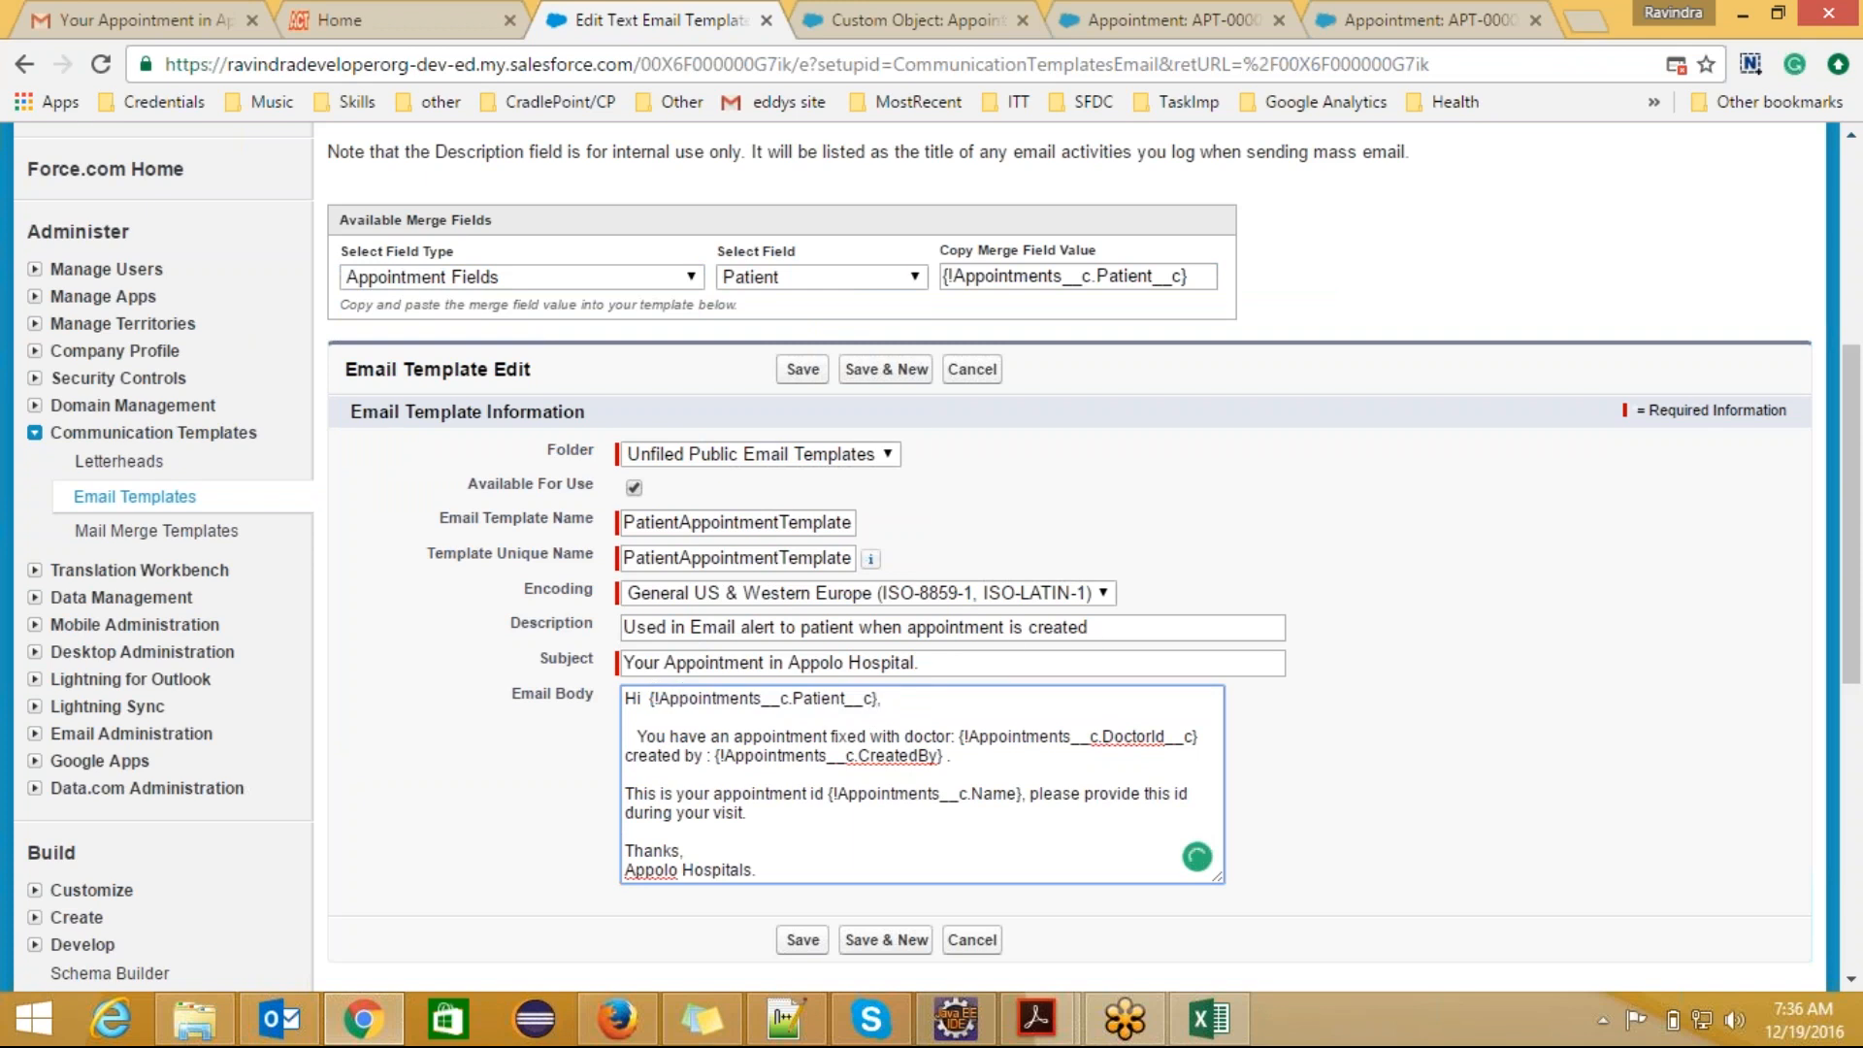
Step: Replace the DoctorId__c merge field in the email body with {!Appointments__c.Doctor__c} and save the template
click(916, 279)
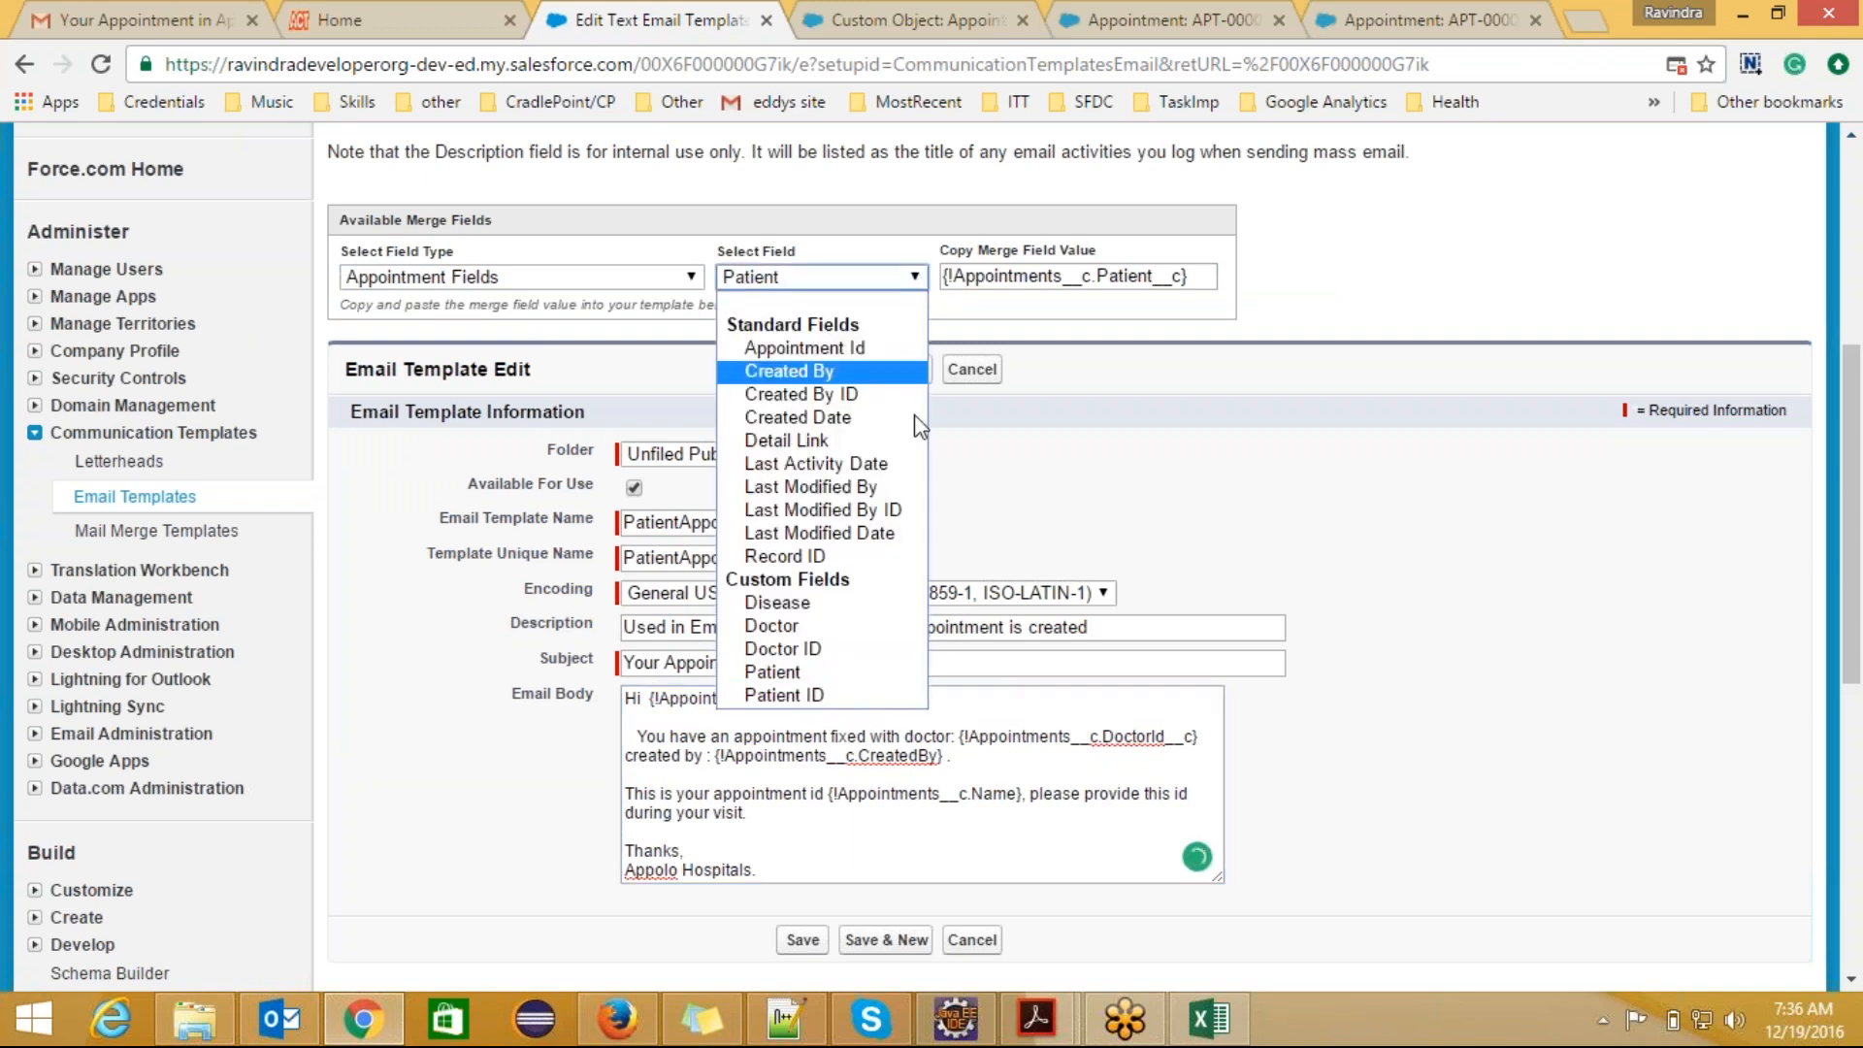
click(873, 626)
key(ctrl+c)
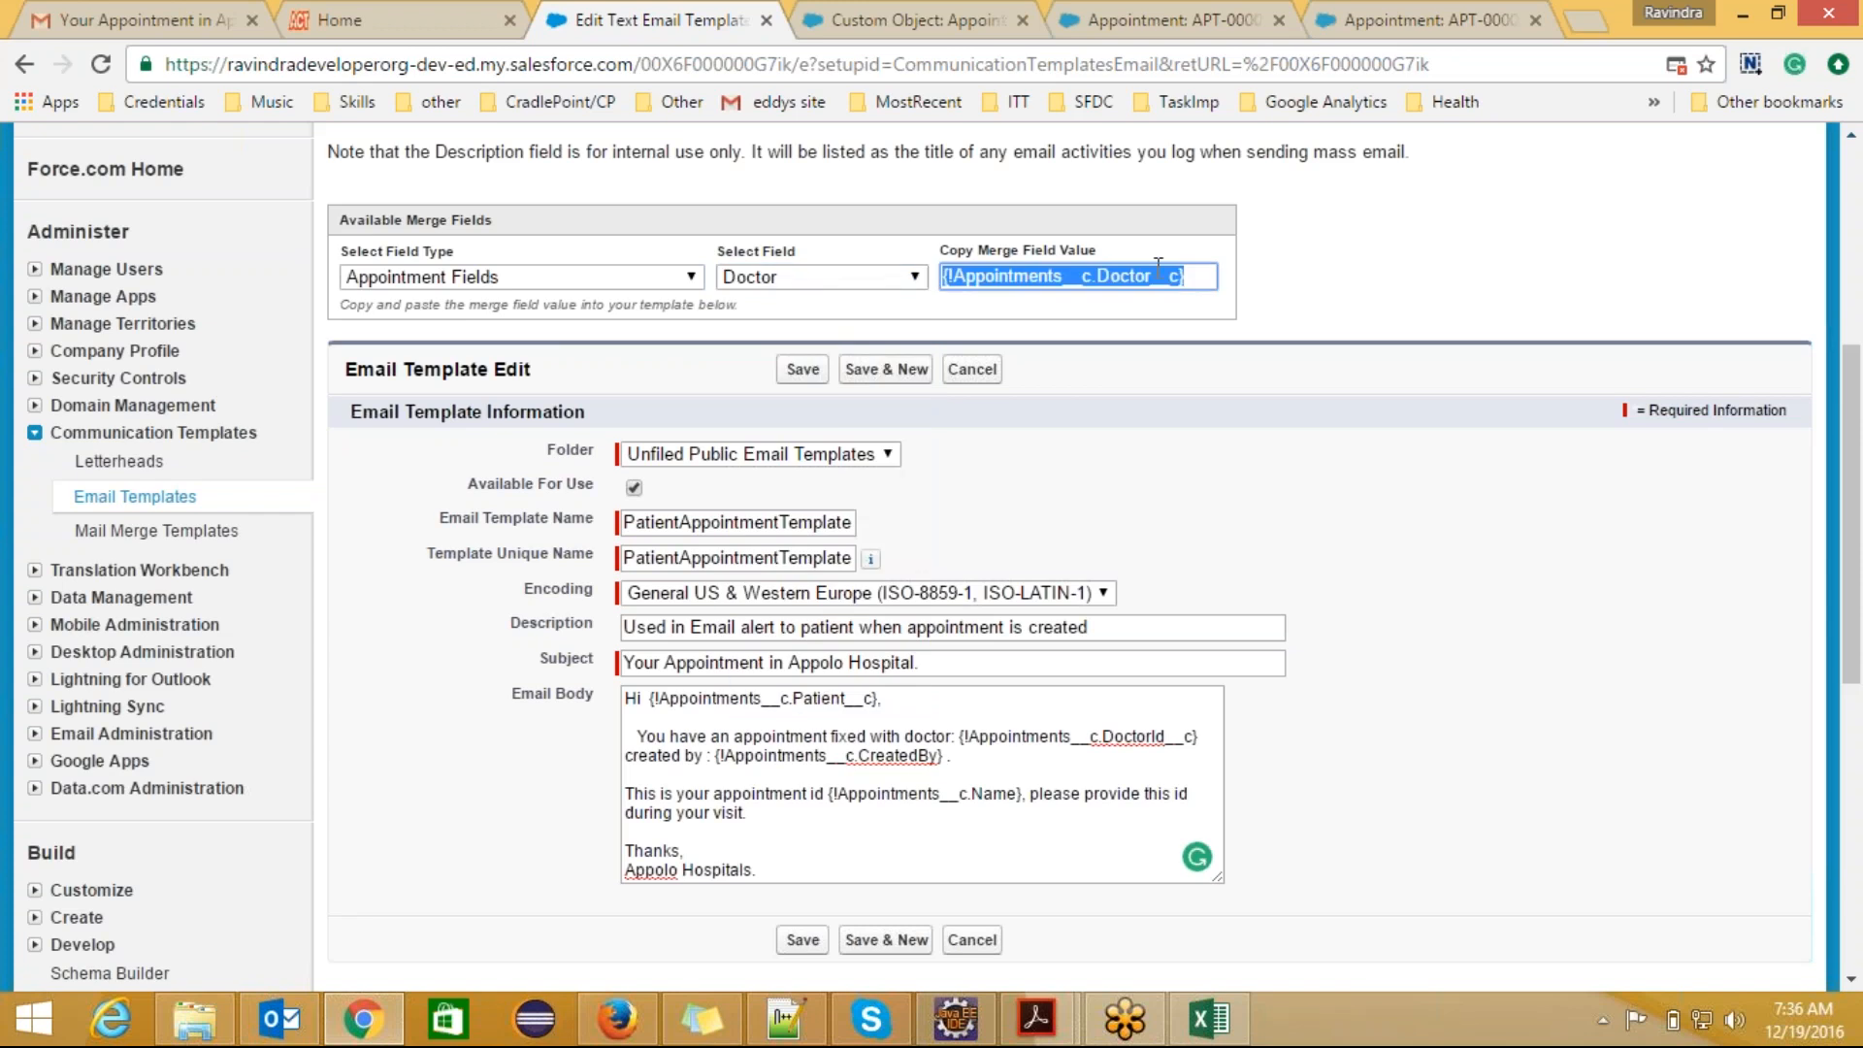
drag(1201, 737, 969, 734)
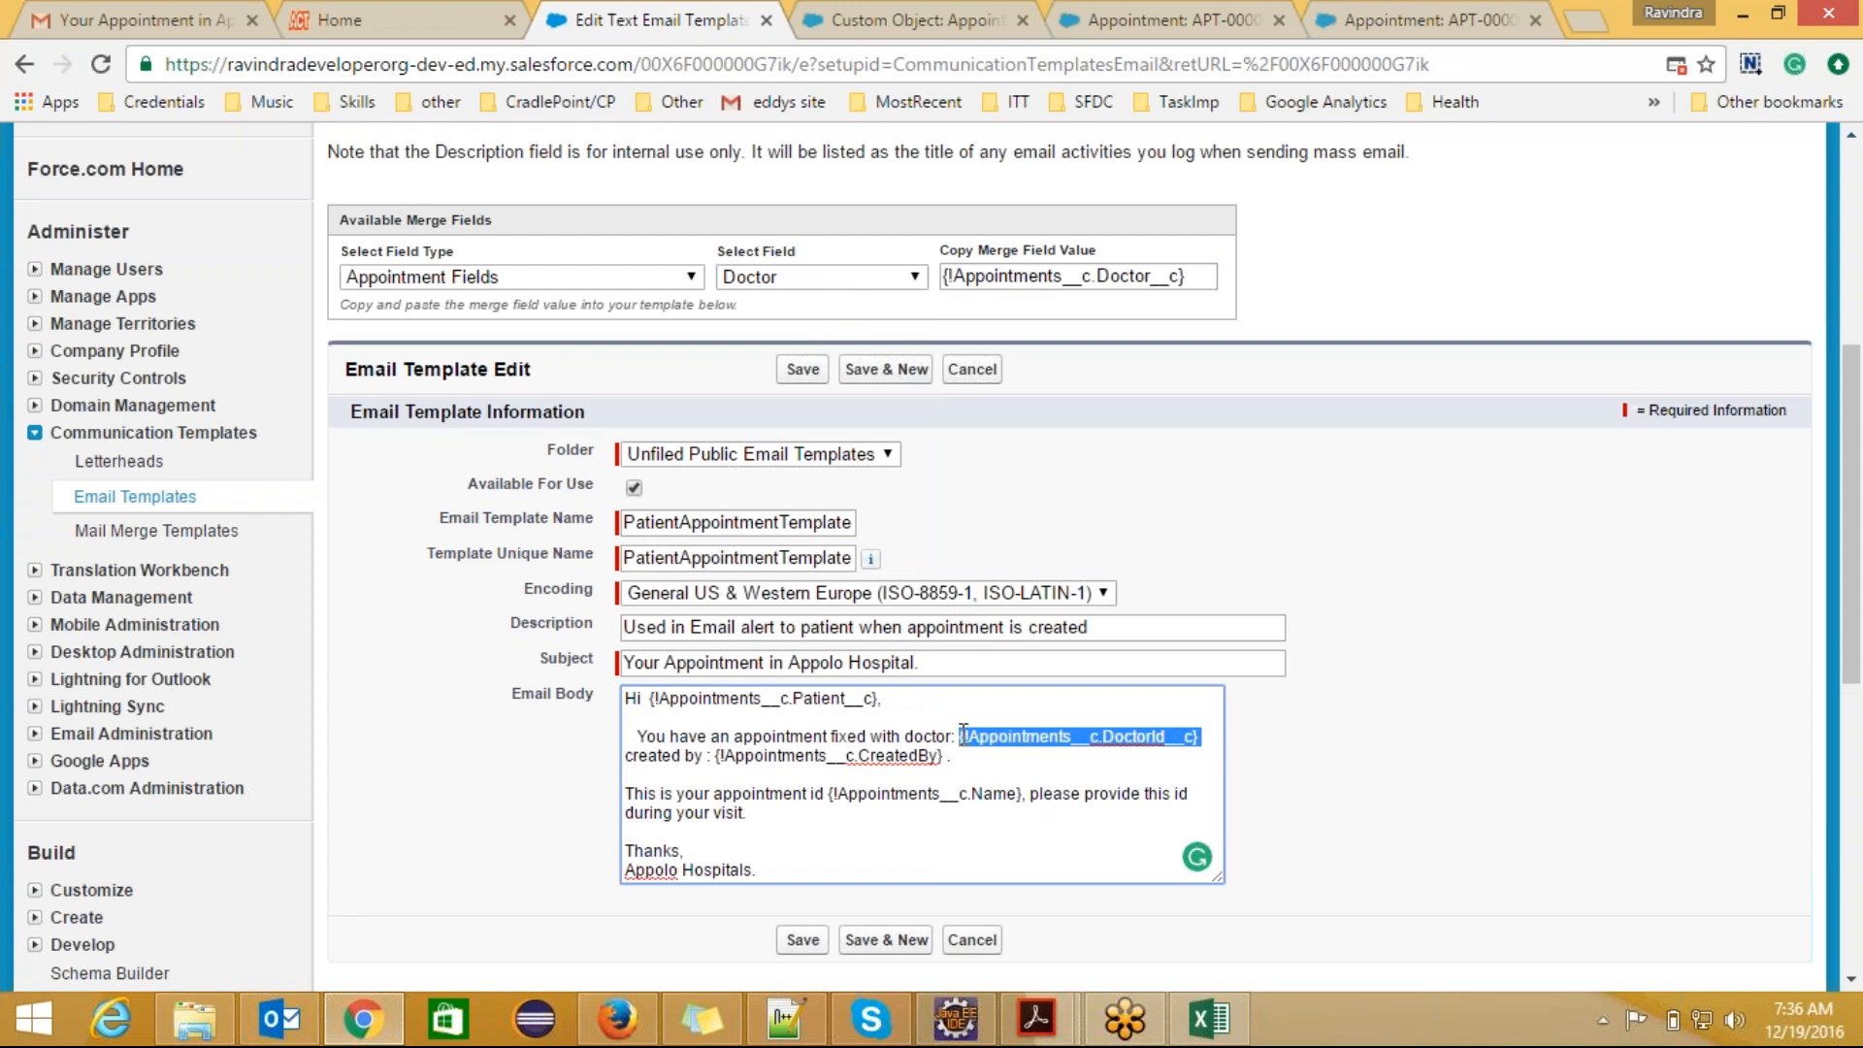
key(ctrl+v)
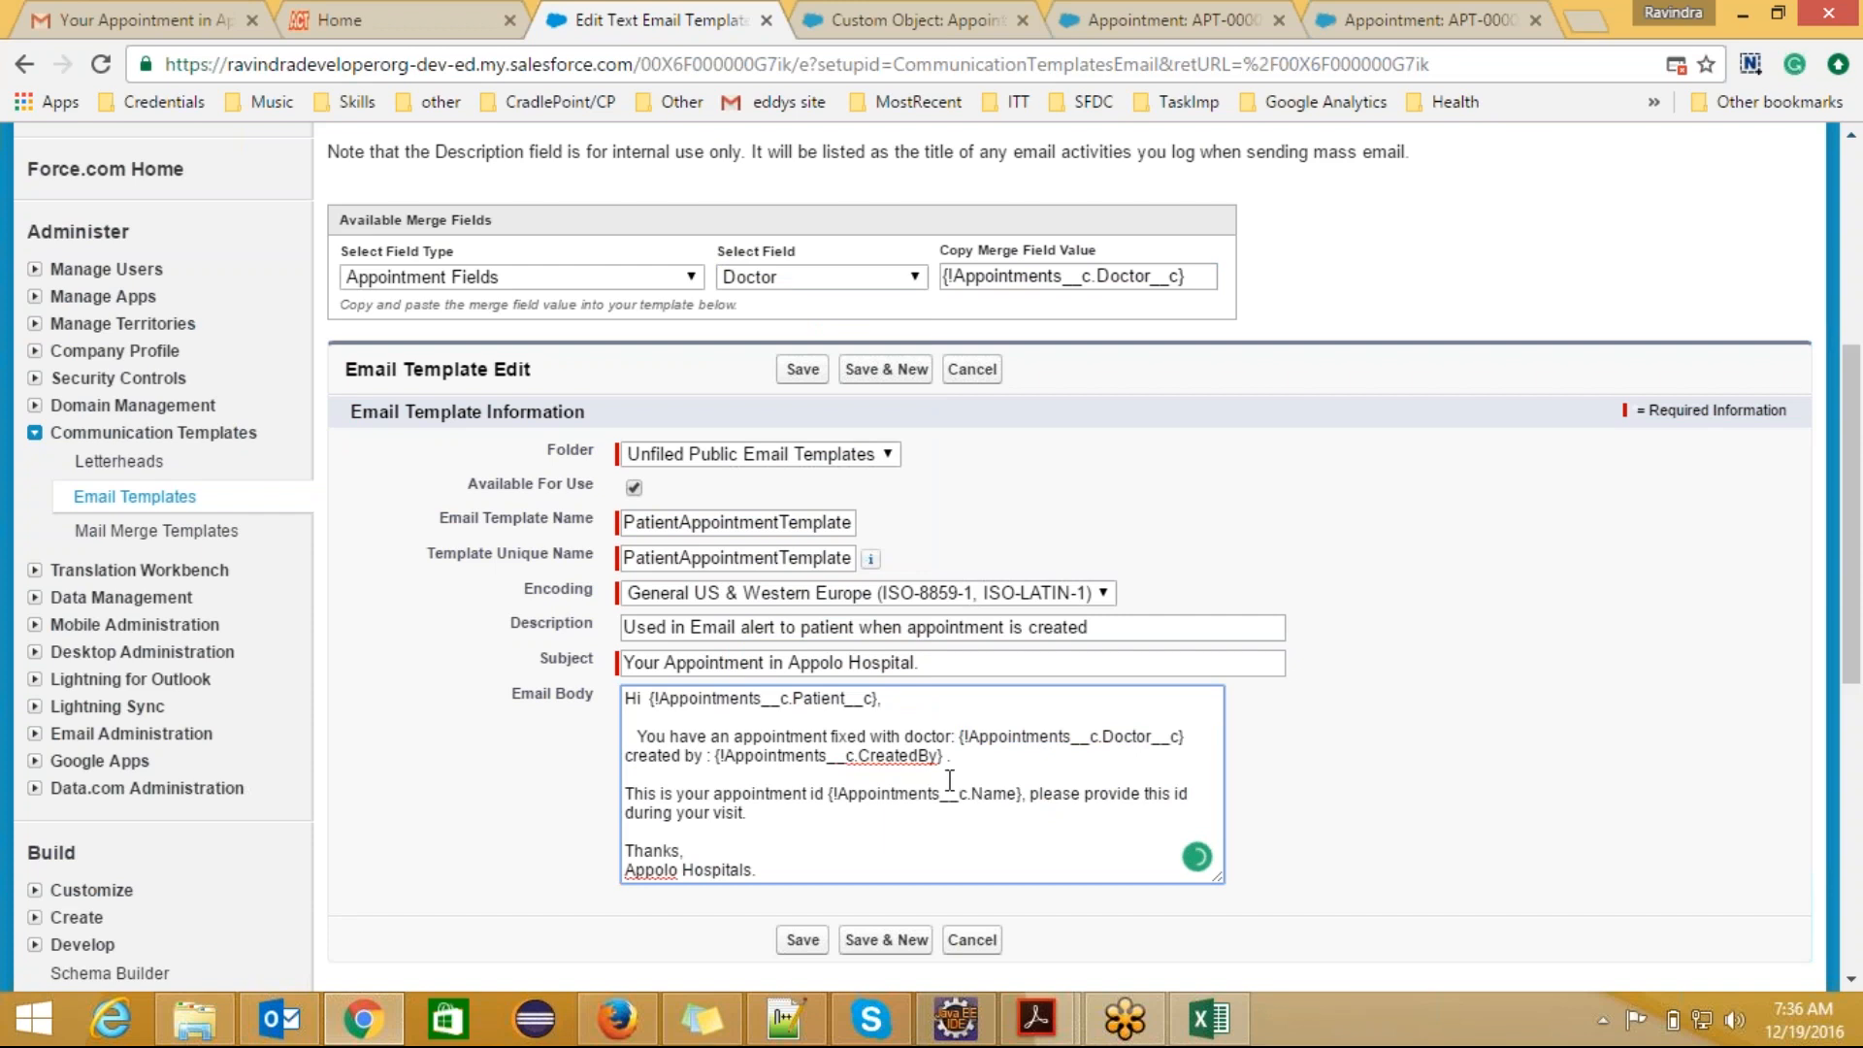
click(802, 939)
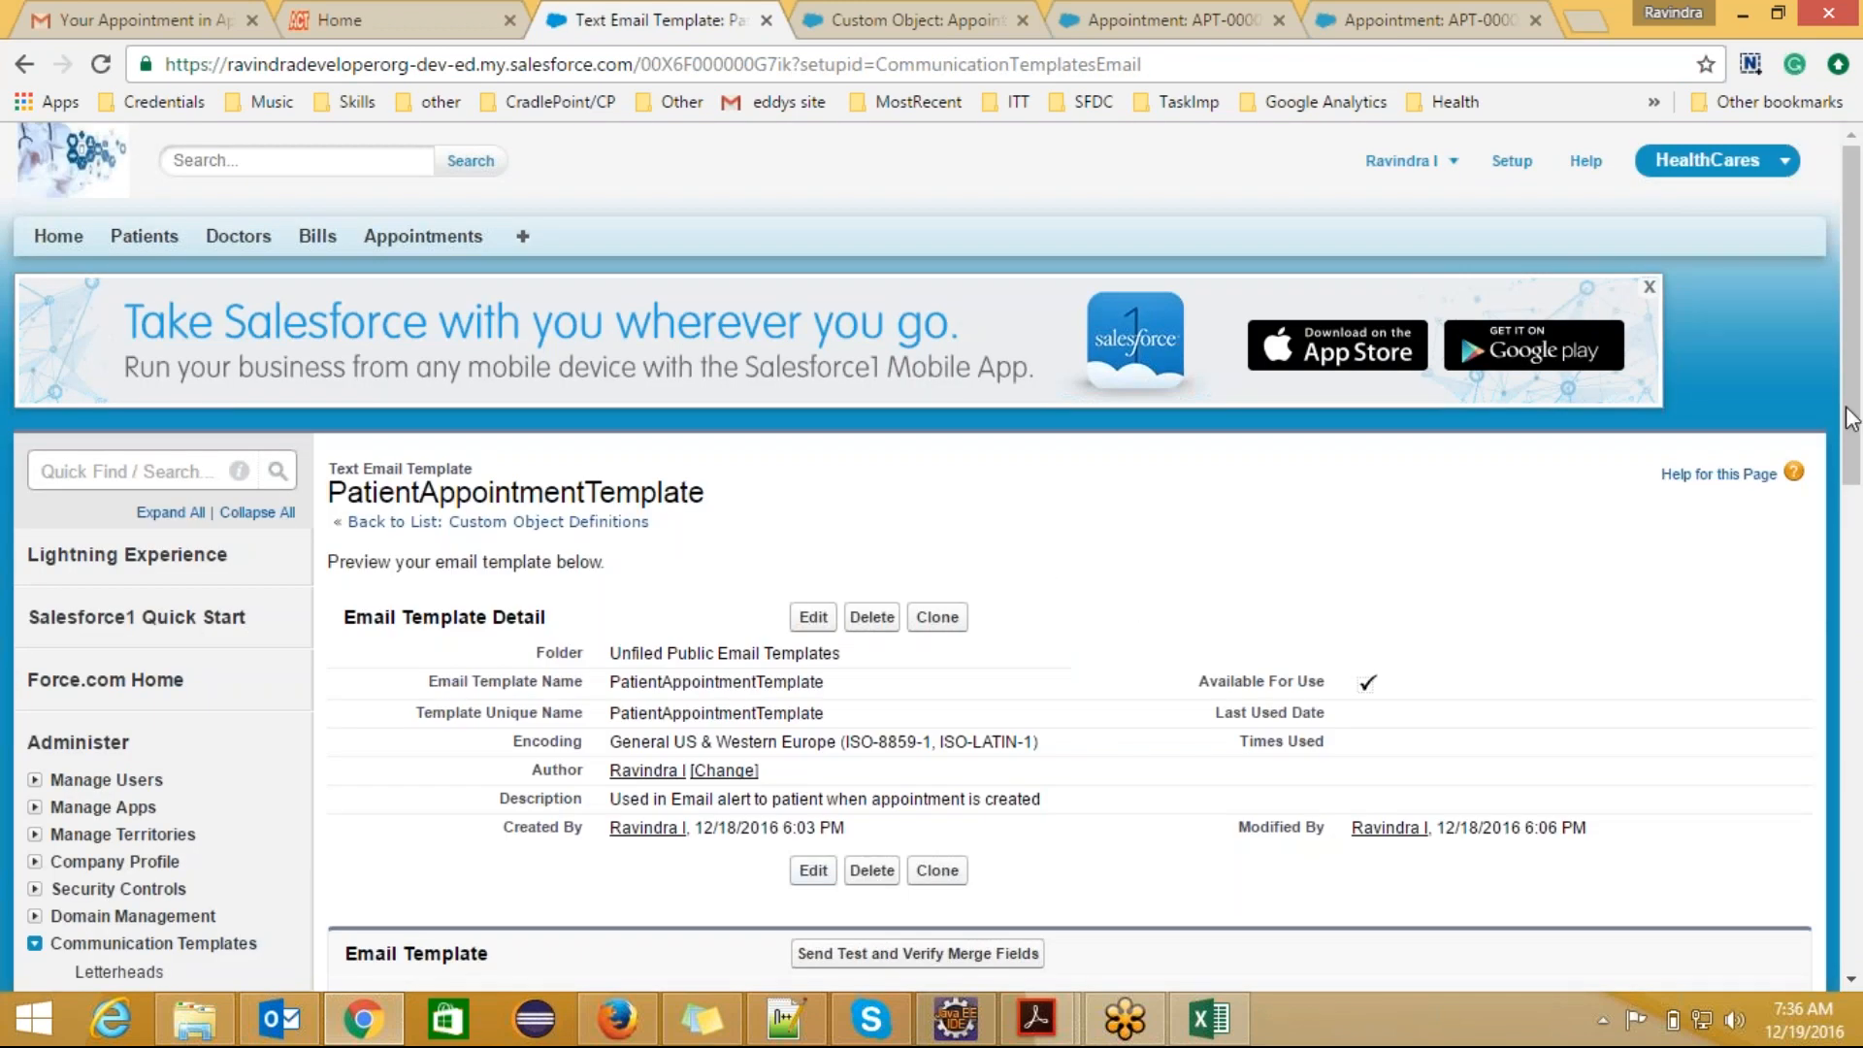
Step: Send a test email preview of the template to the preset address, using appointment APT-000003 as the related record
drag(1850, 419, 1850, 525)
click(988, 683)
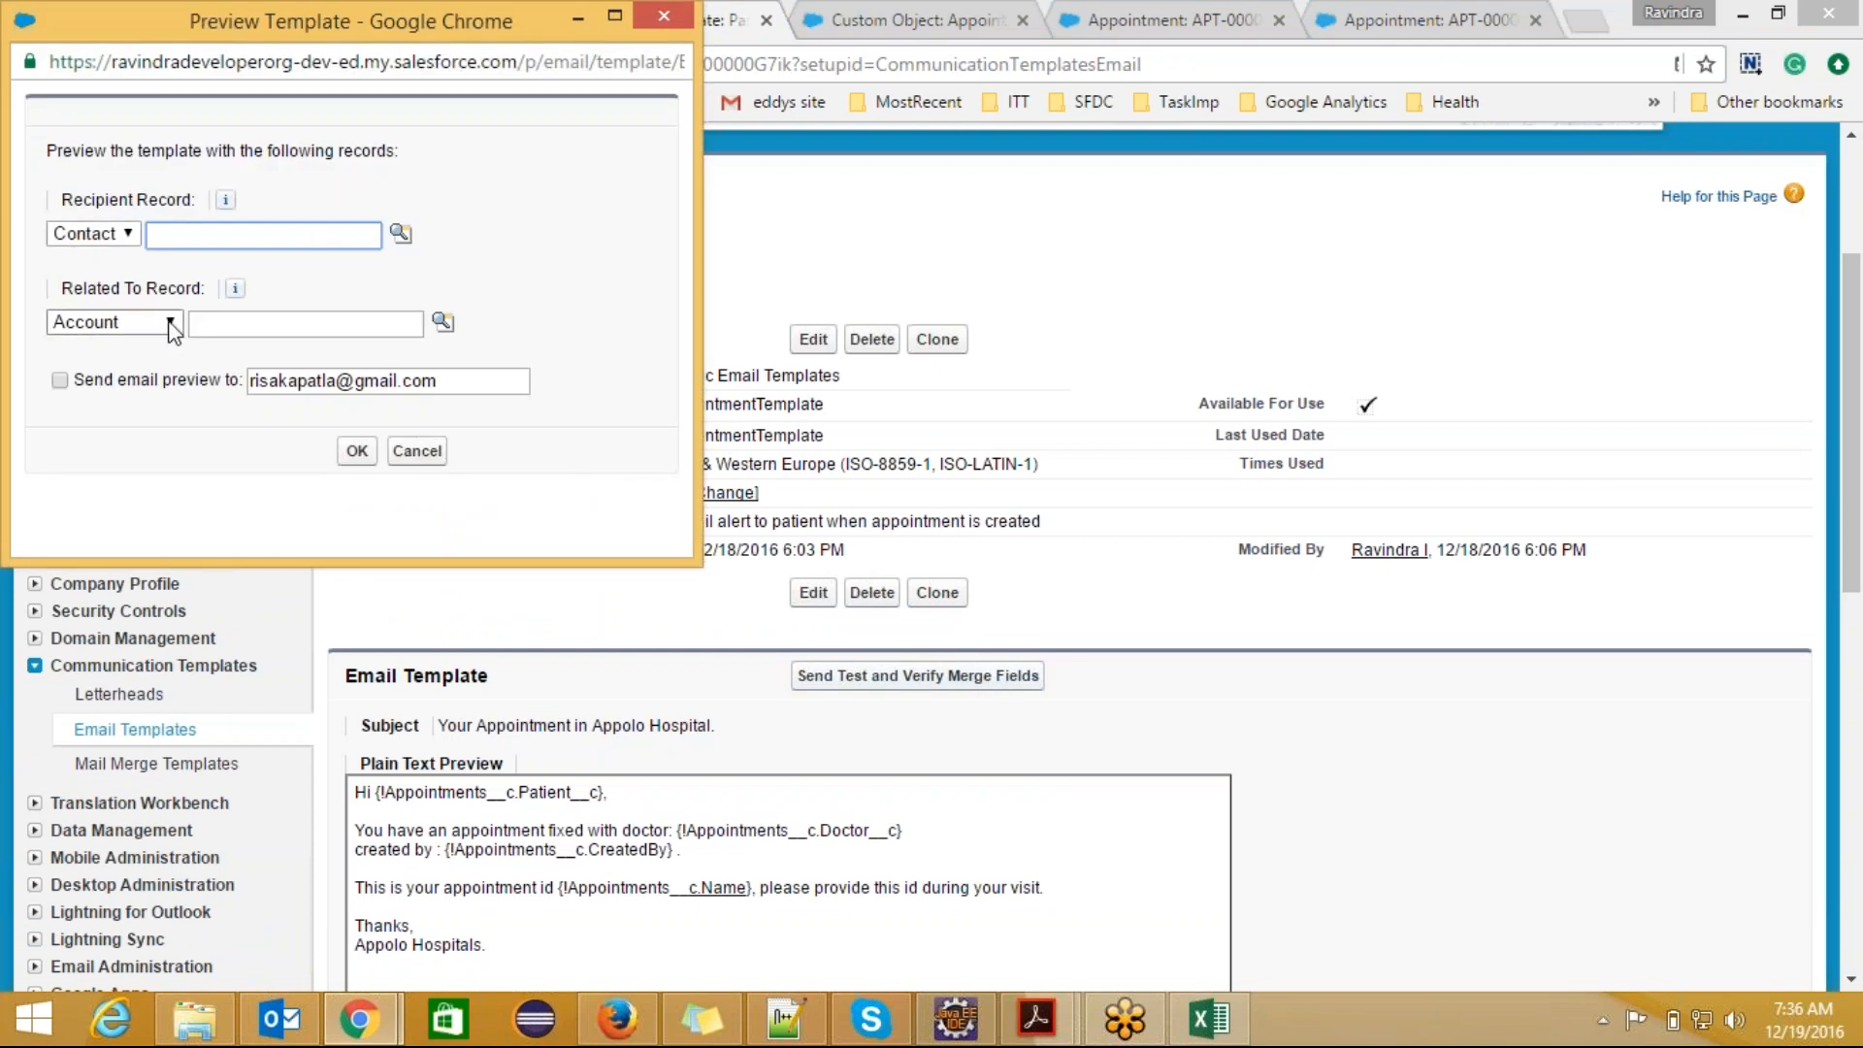
click(167, 322)
click(143, 371)
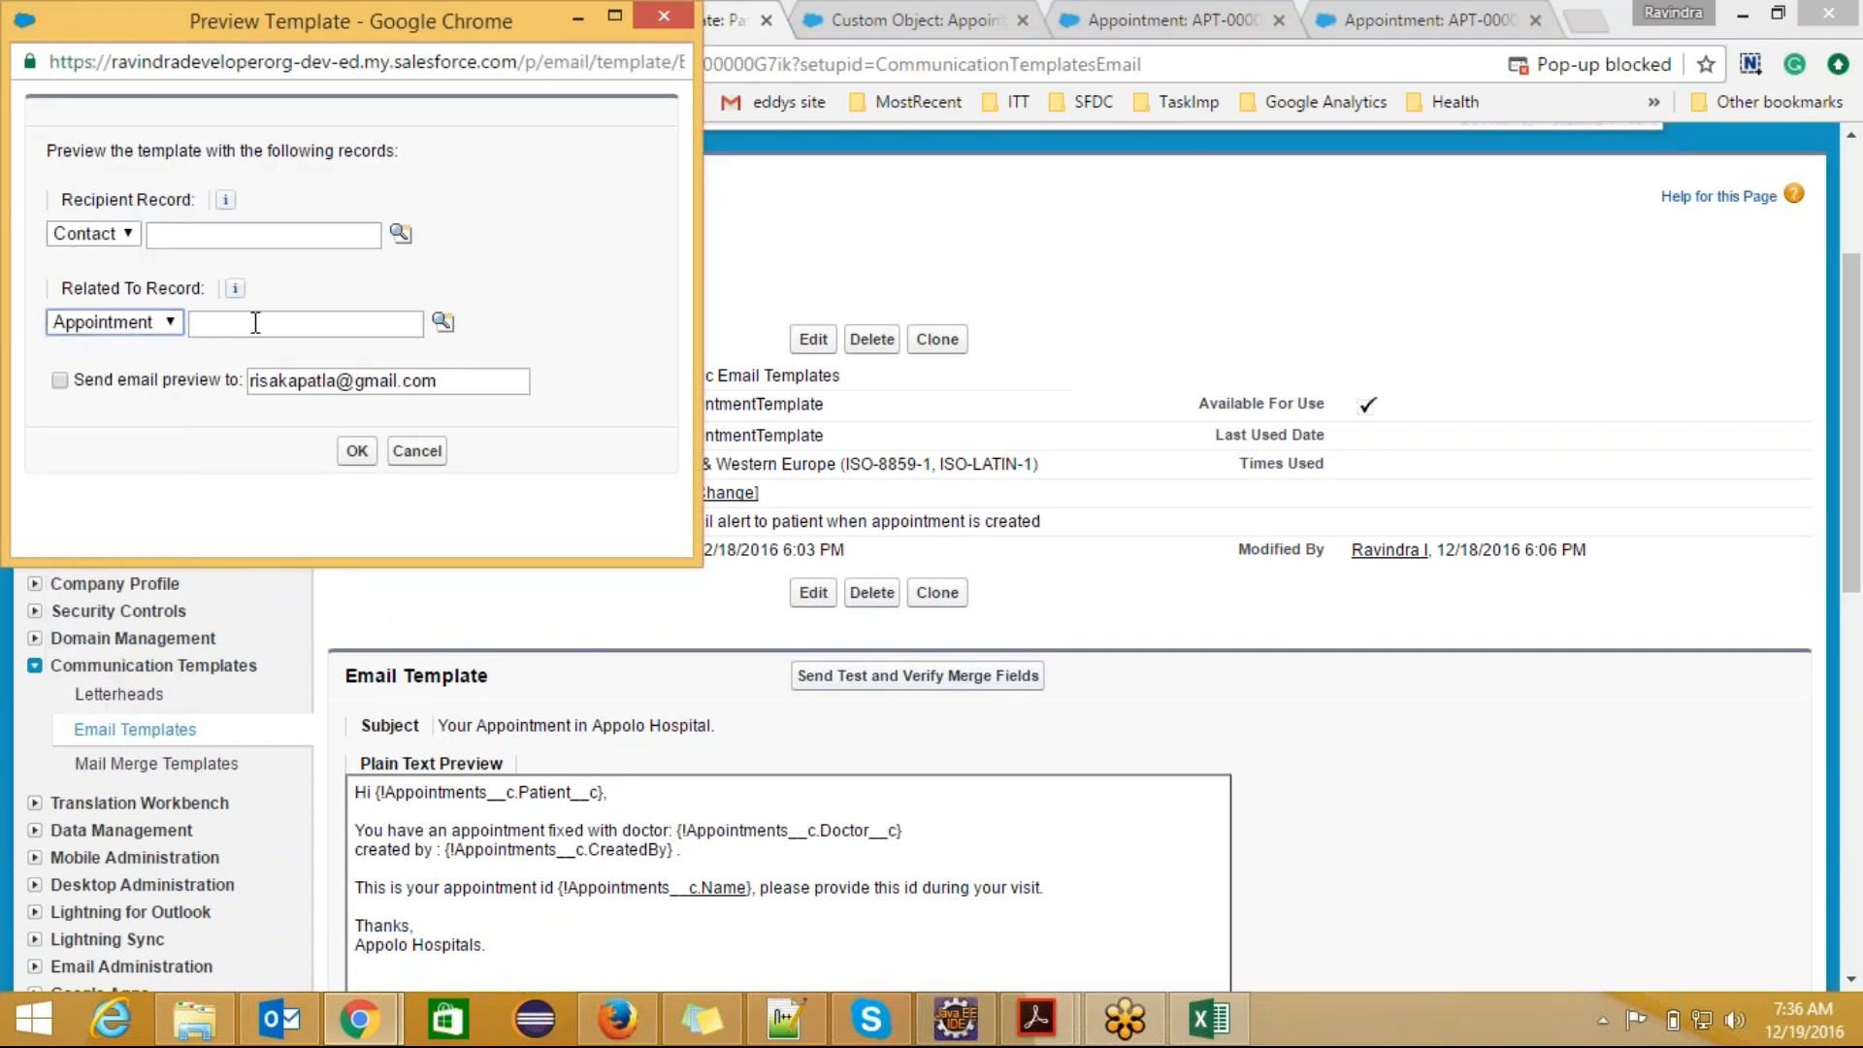
click(442, 321)
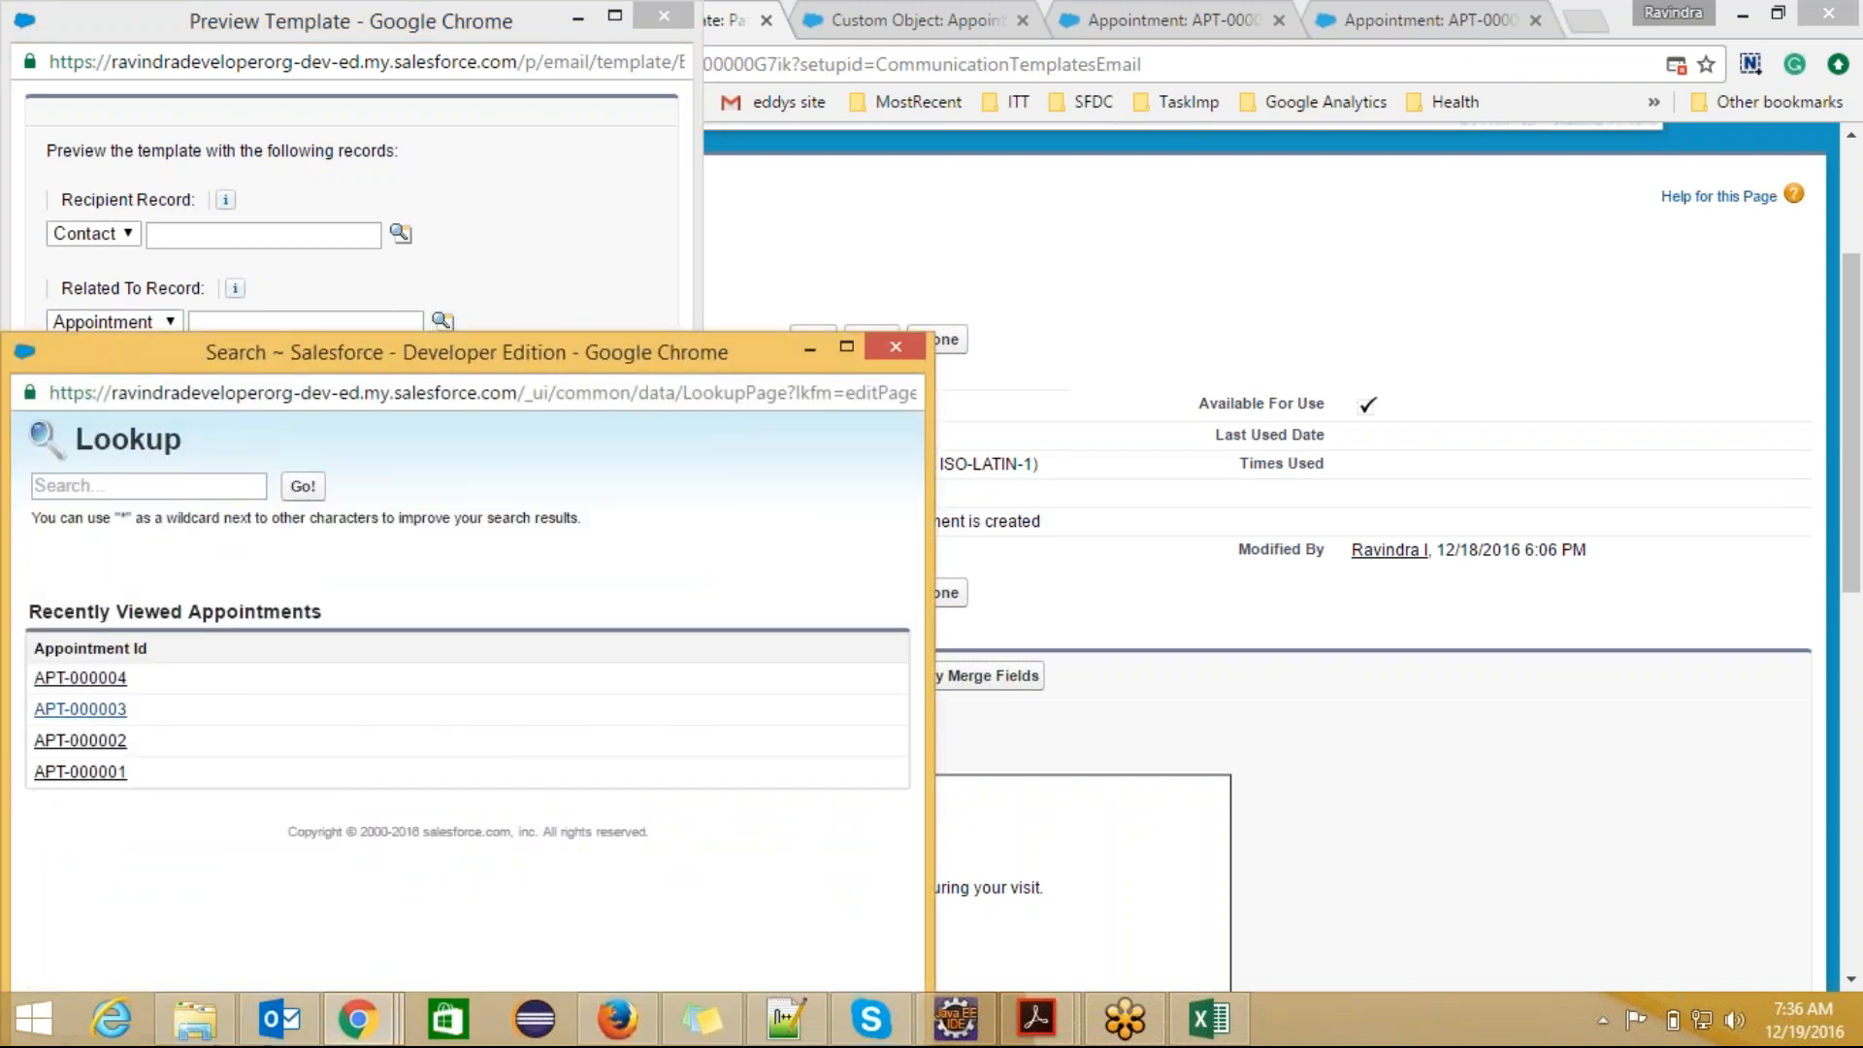
click(80, 710)
click(59, 379)
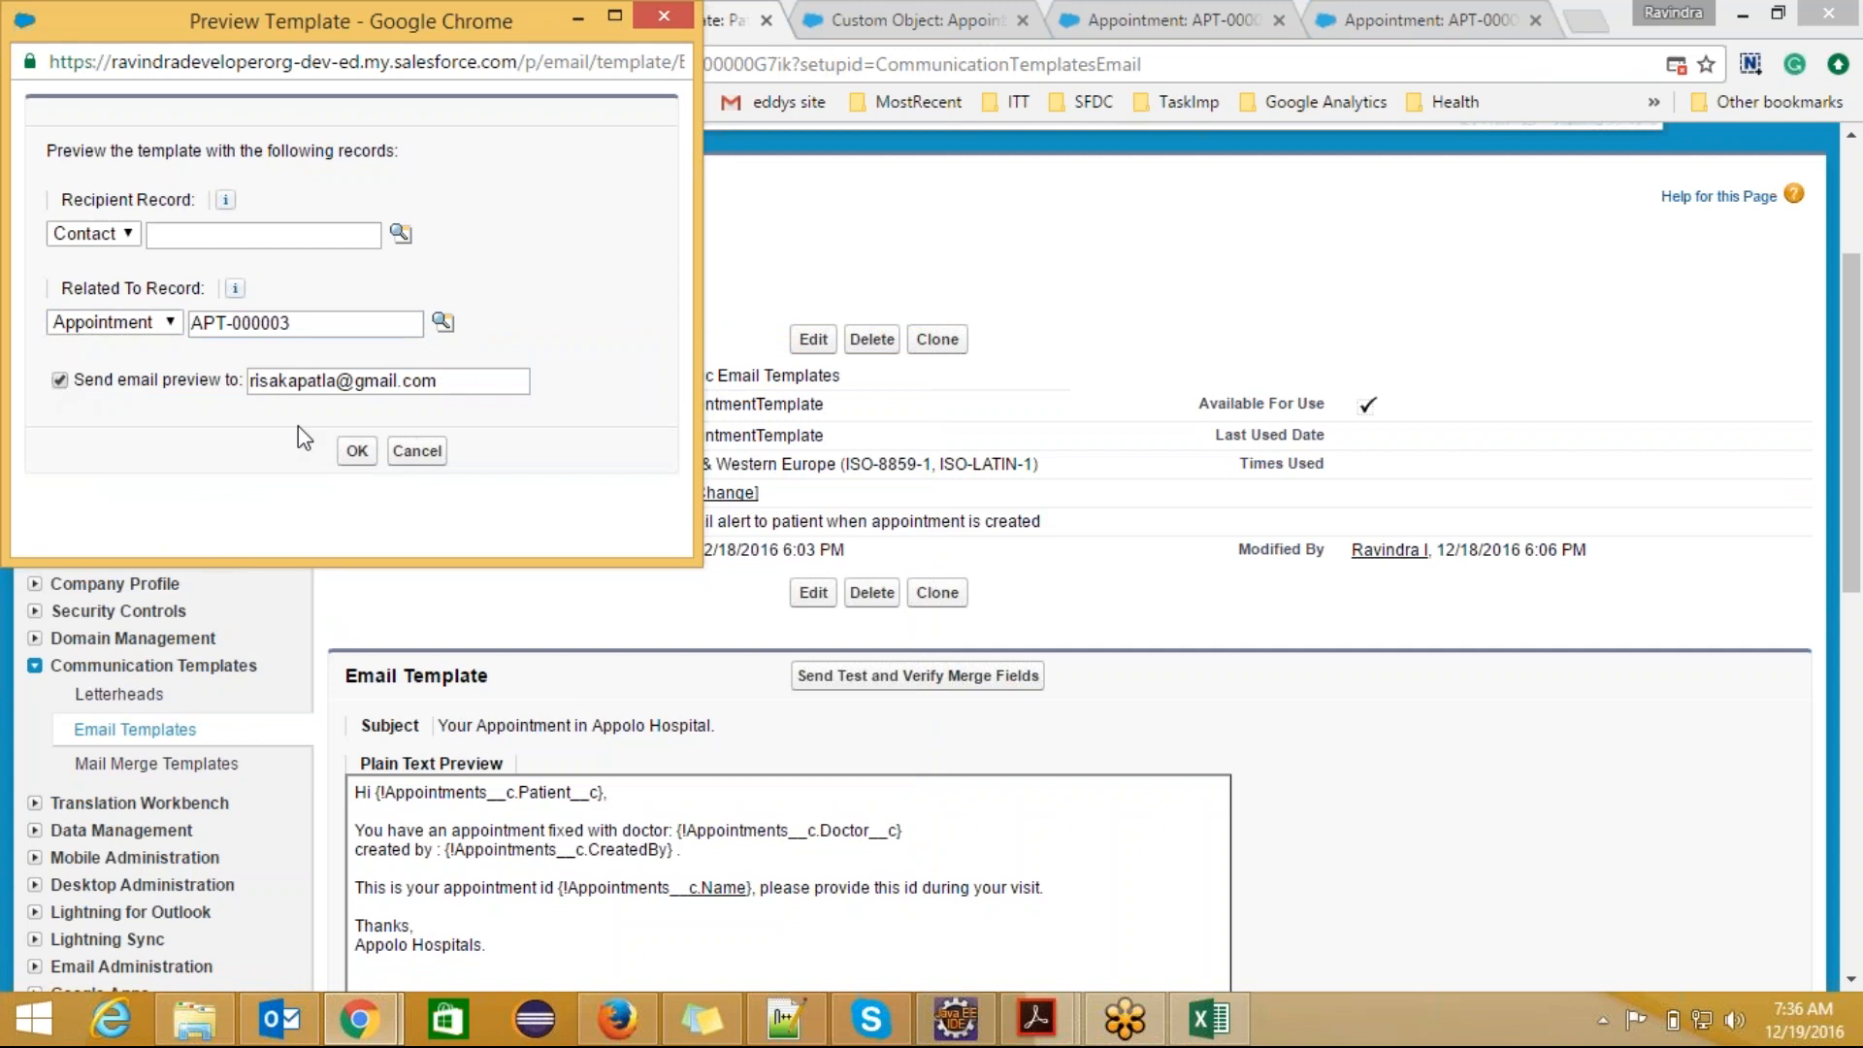
click(357, 450)
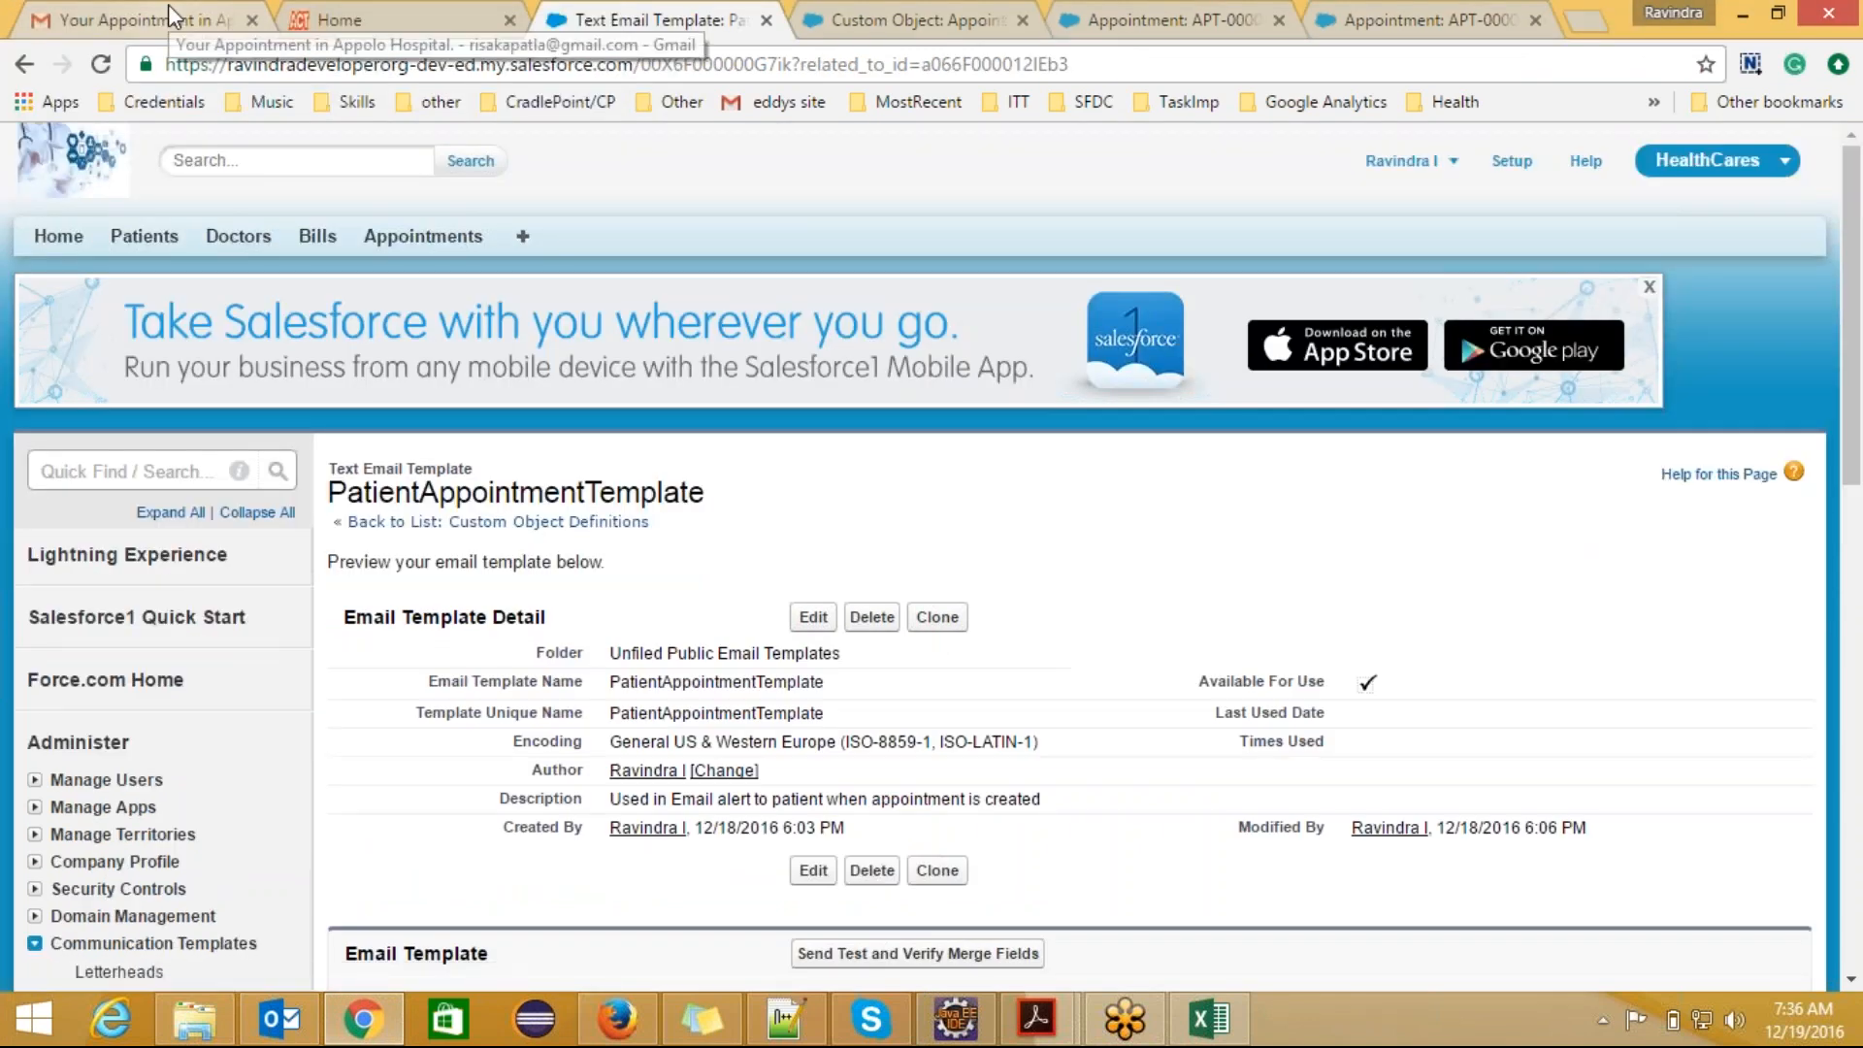
Step: Switch to the Gmail inbox and look for the new test email
click(167, 17)
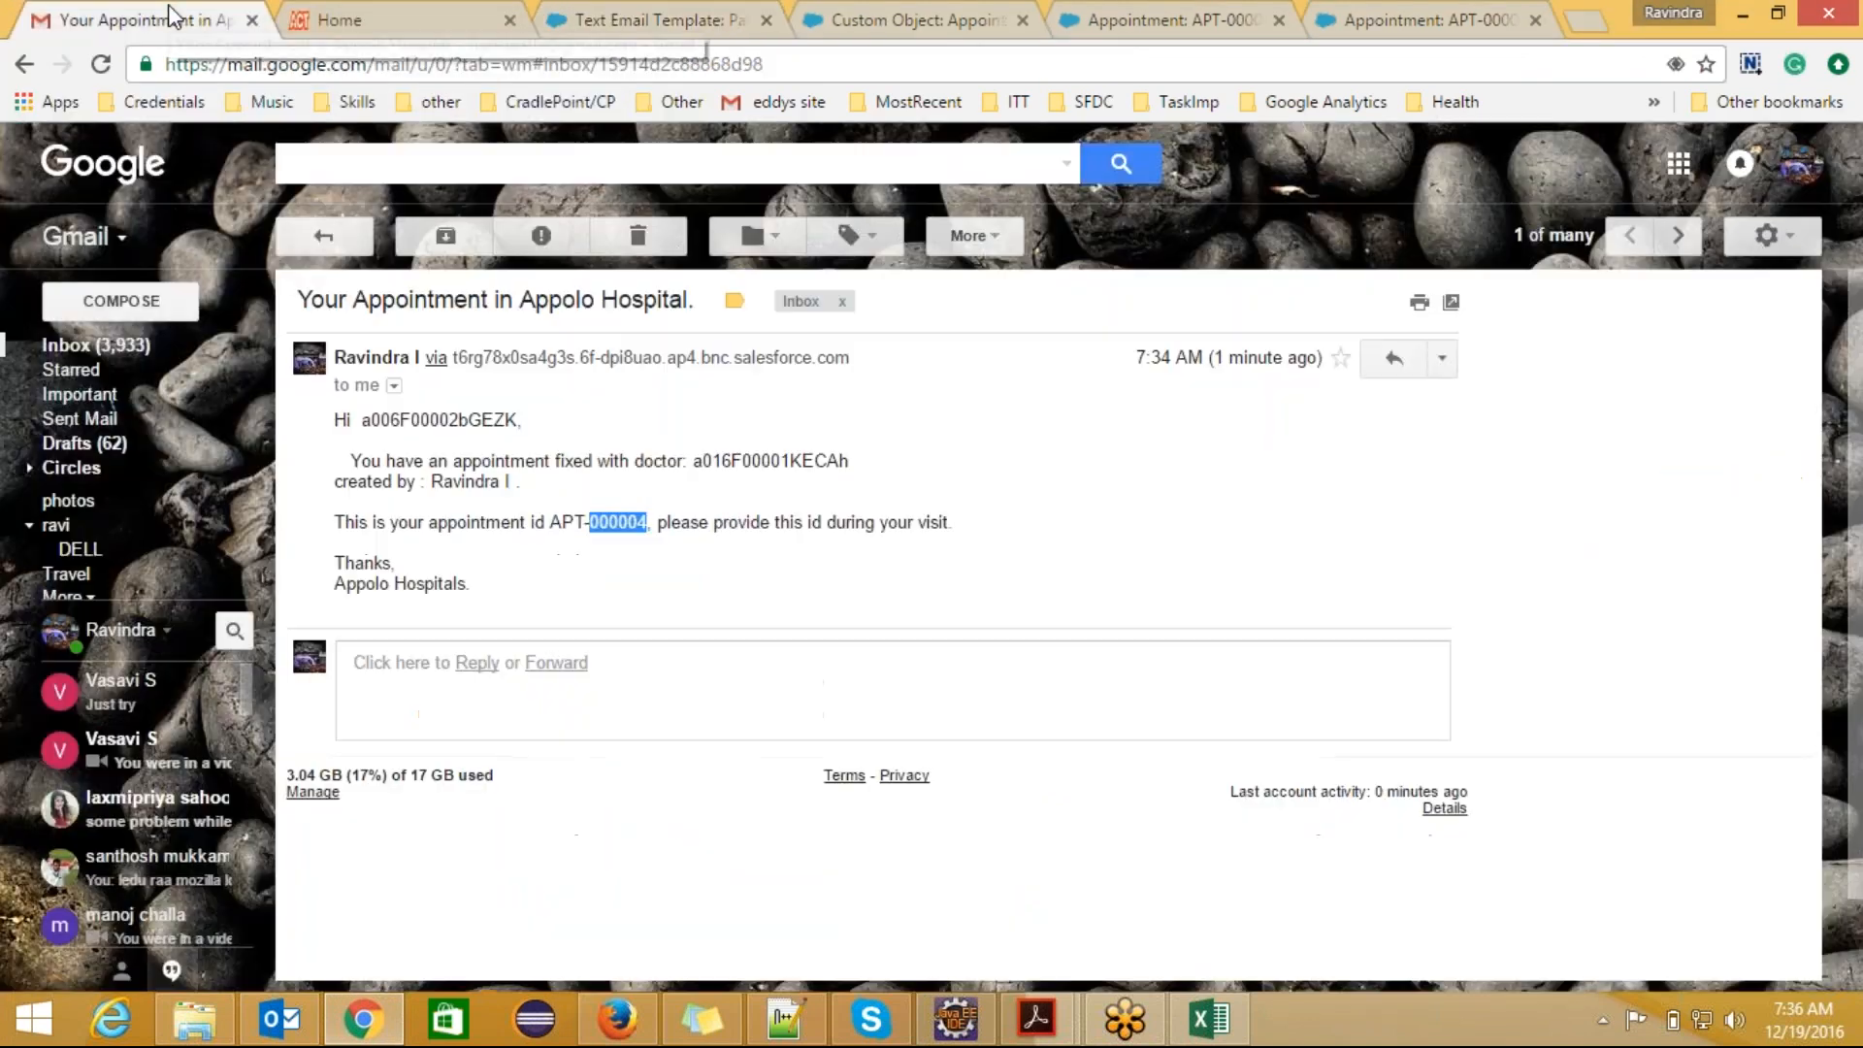
click(322, 237)
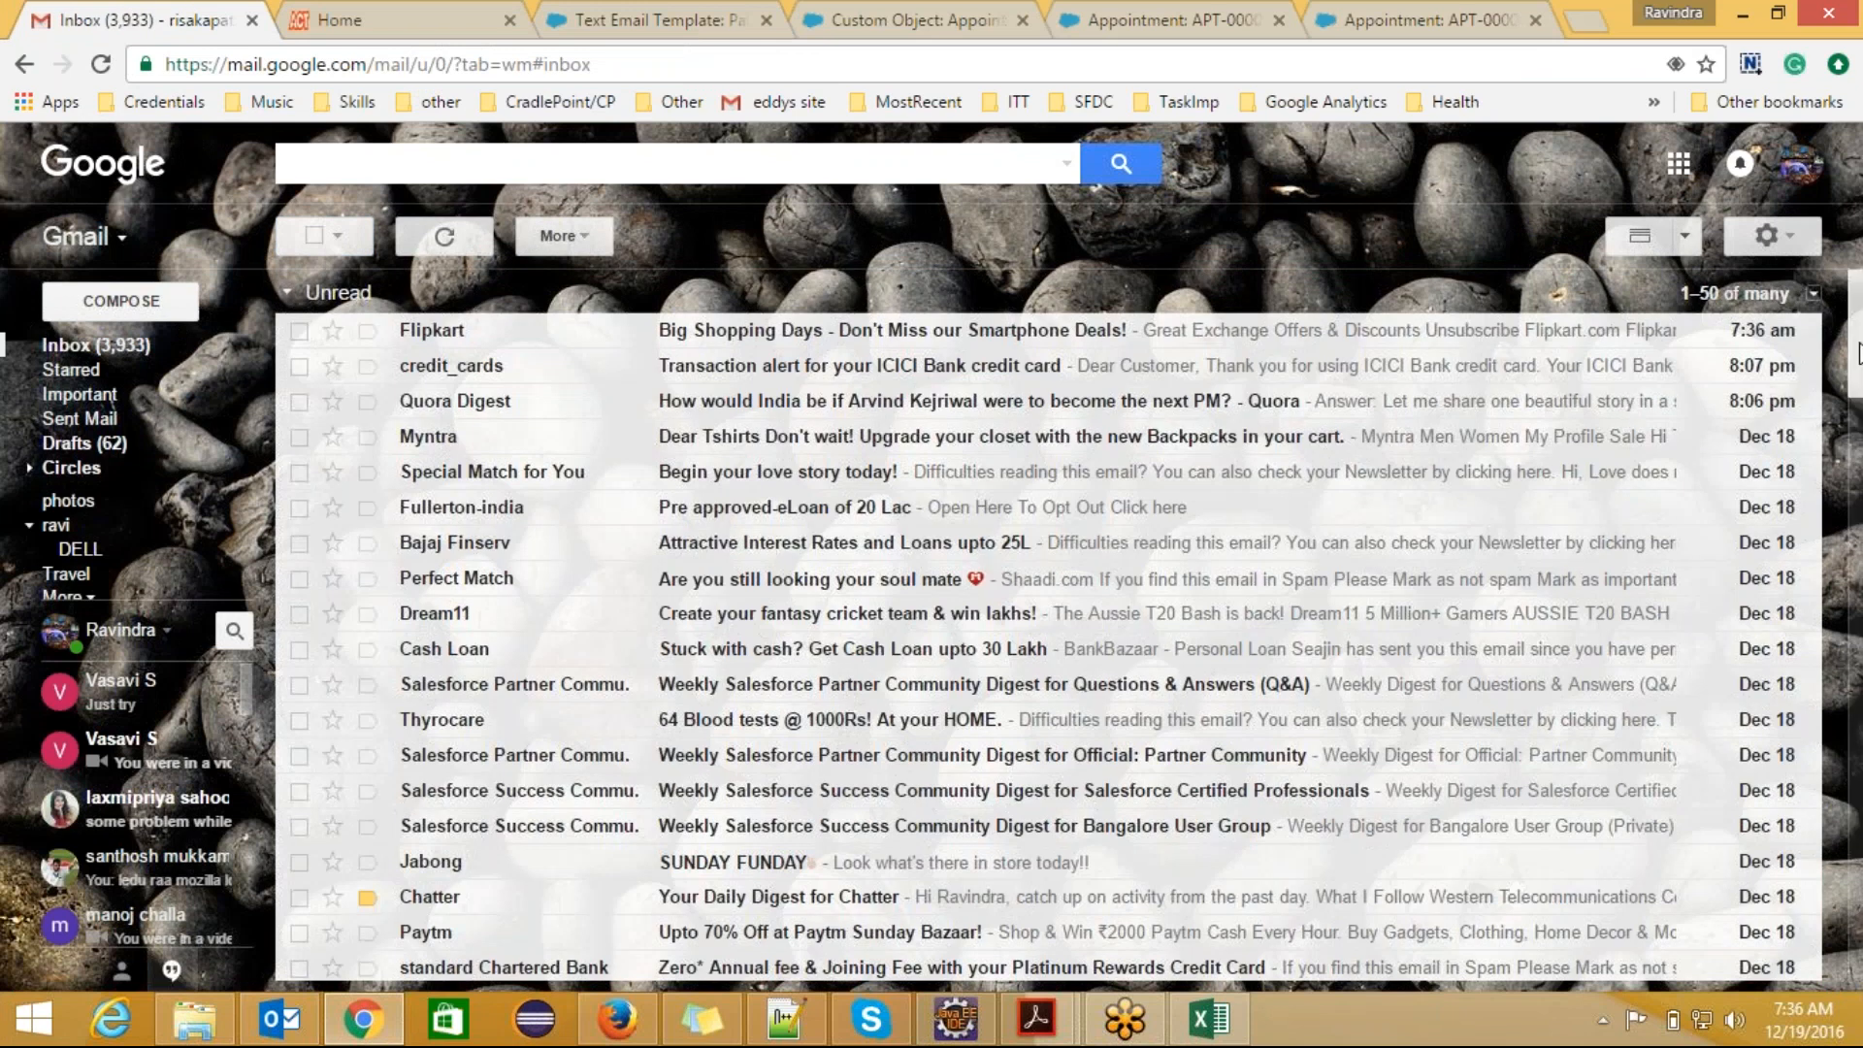
drag(1859, 349, 1860, 291)
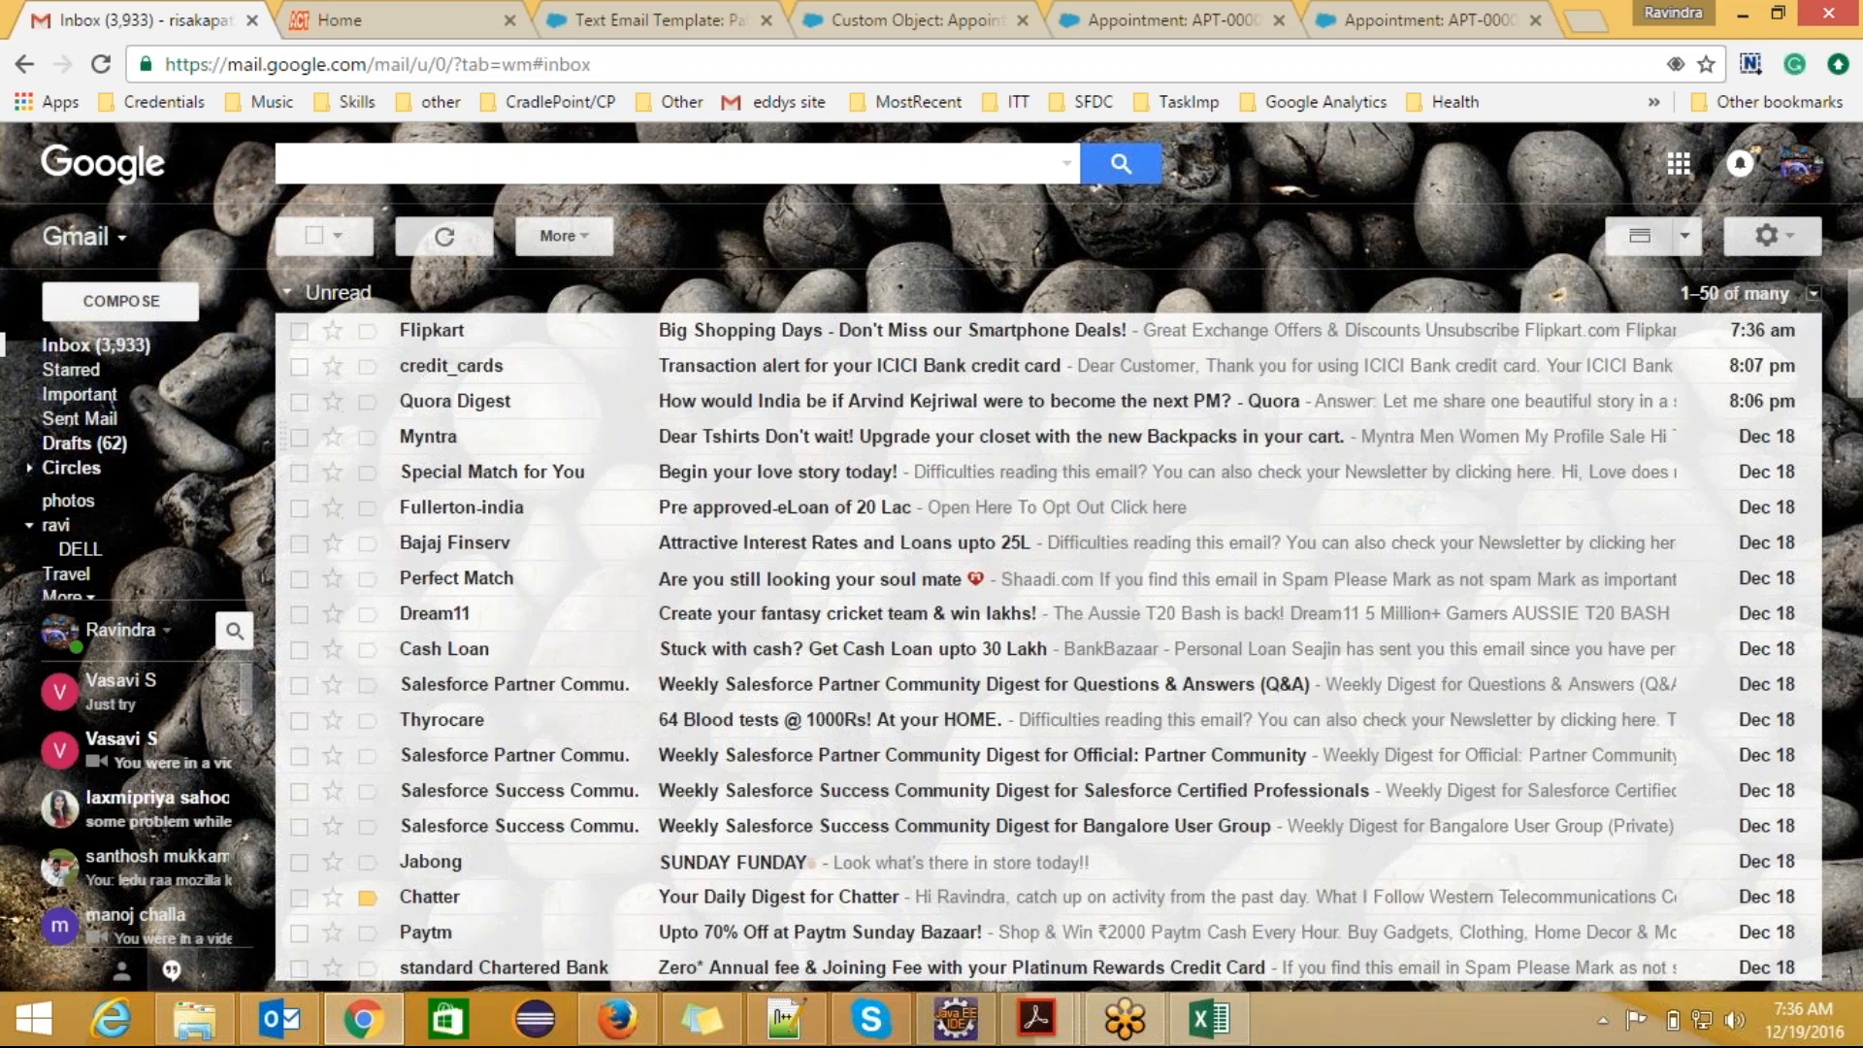
Step: Return to PatientAppointmentTemplate and send a second test email preview related to appointment APT-000003
click(692, 19)
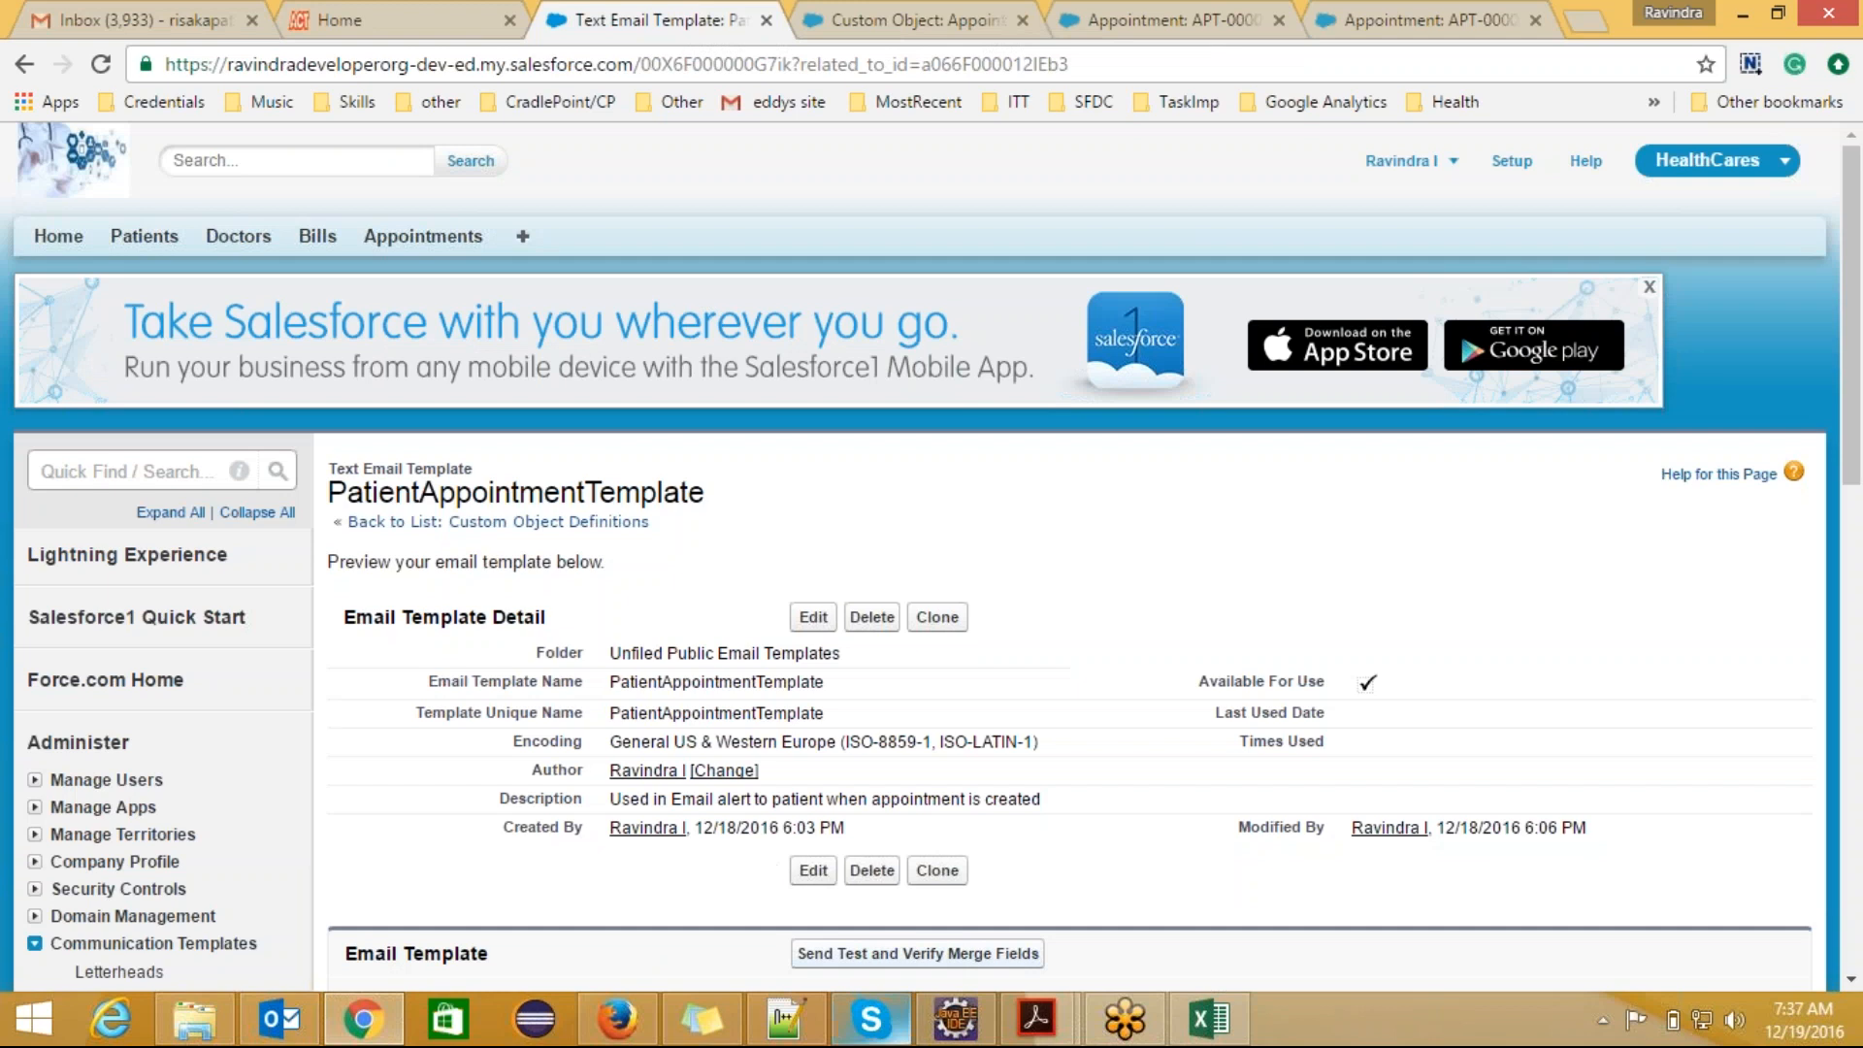
click(917, 953)
click(60, 380)
click(170, 322)
click(145, 372)
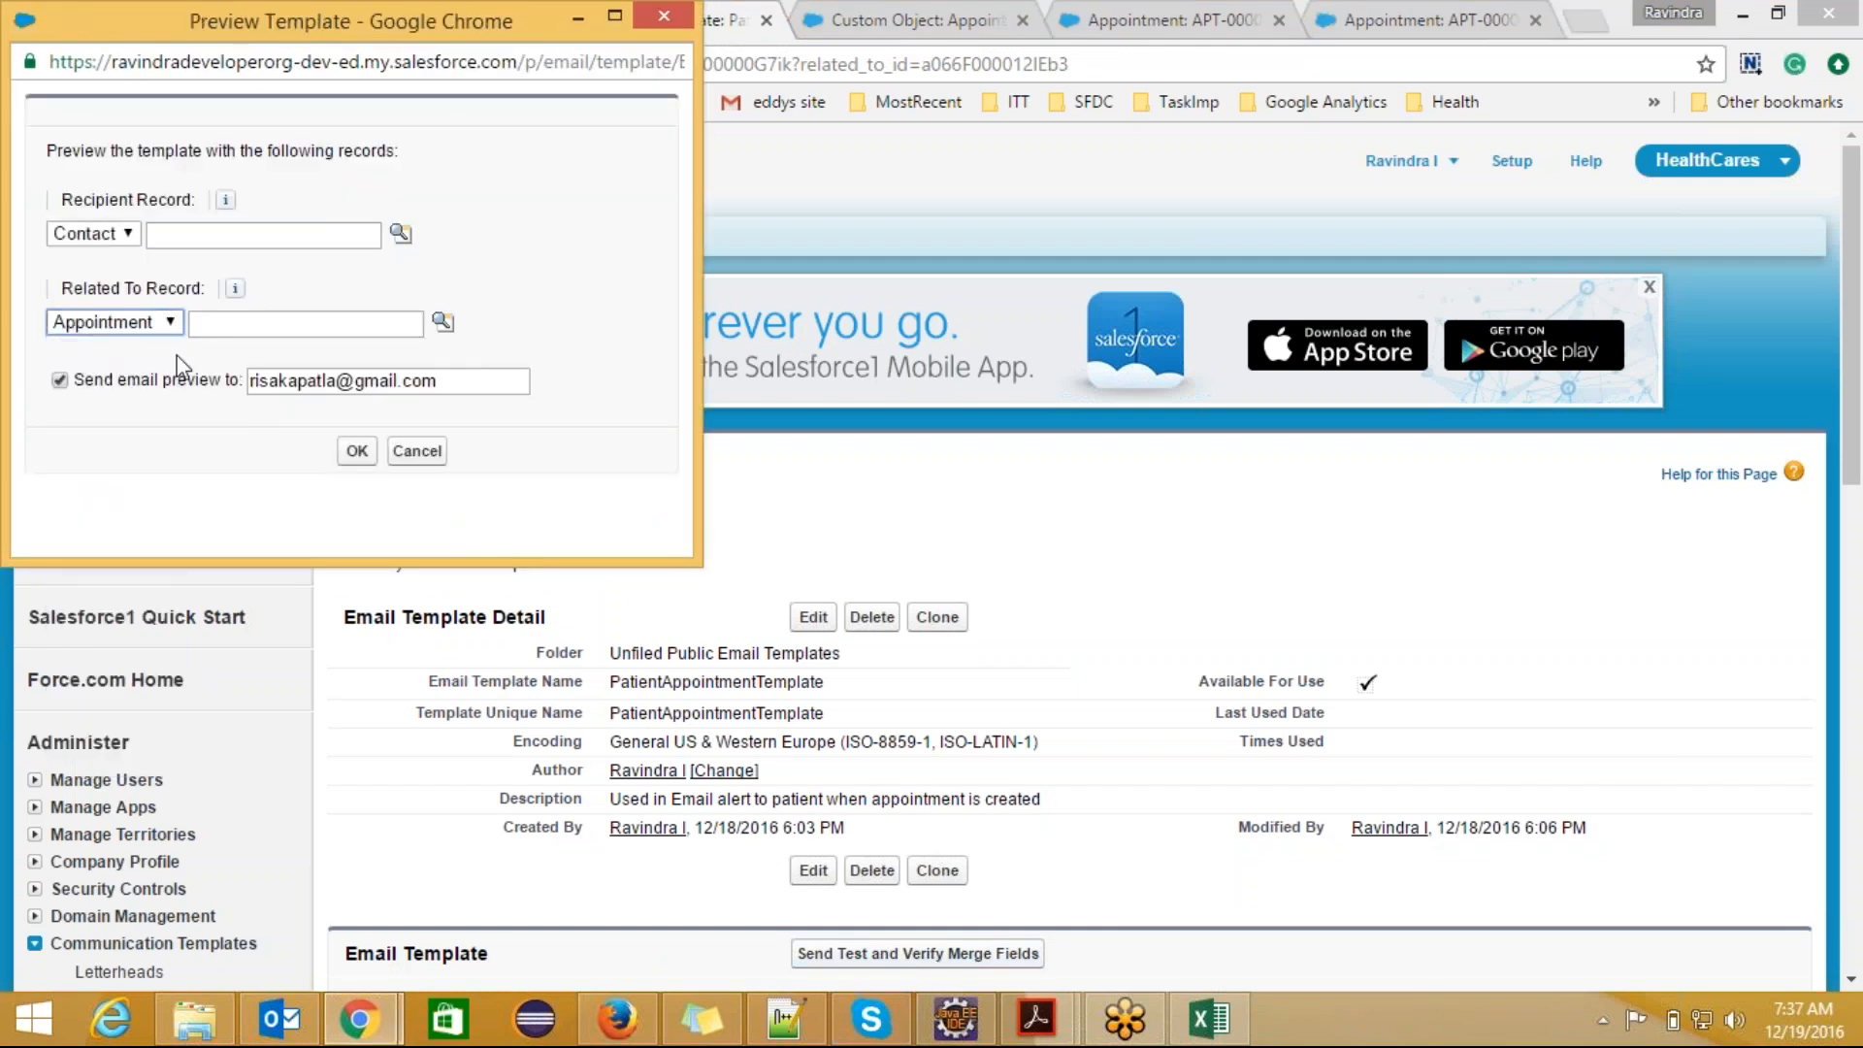
click(443, 322)
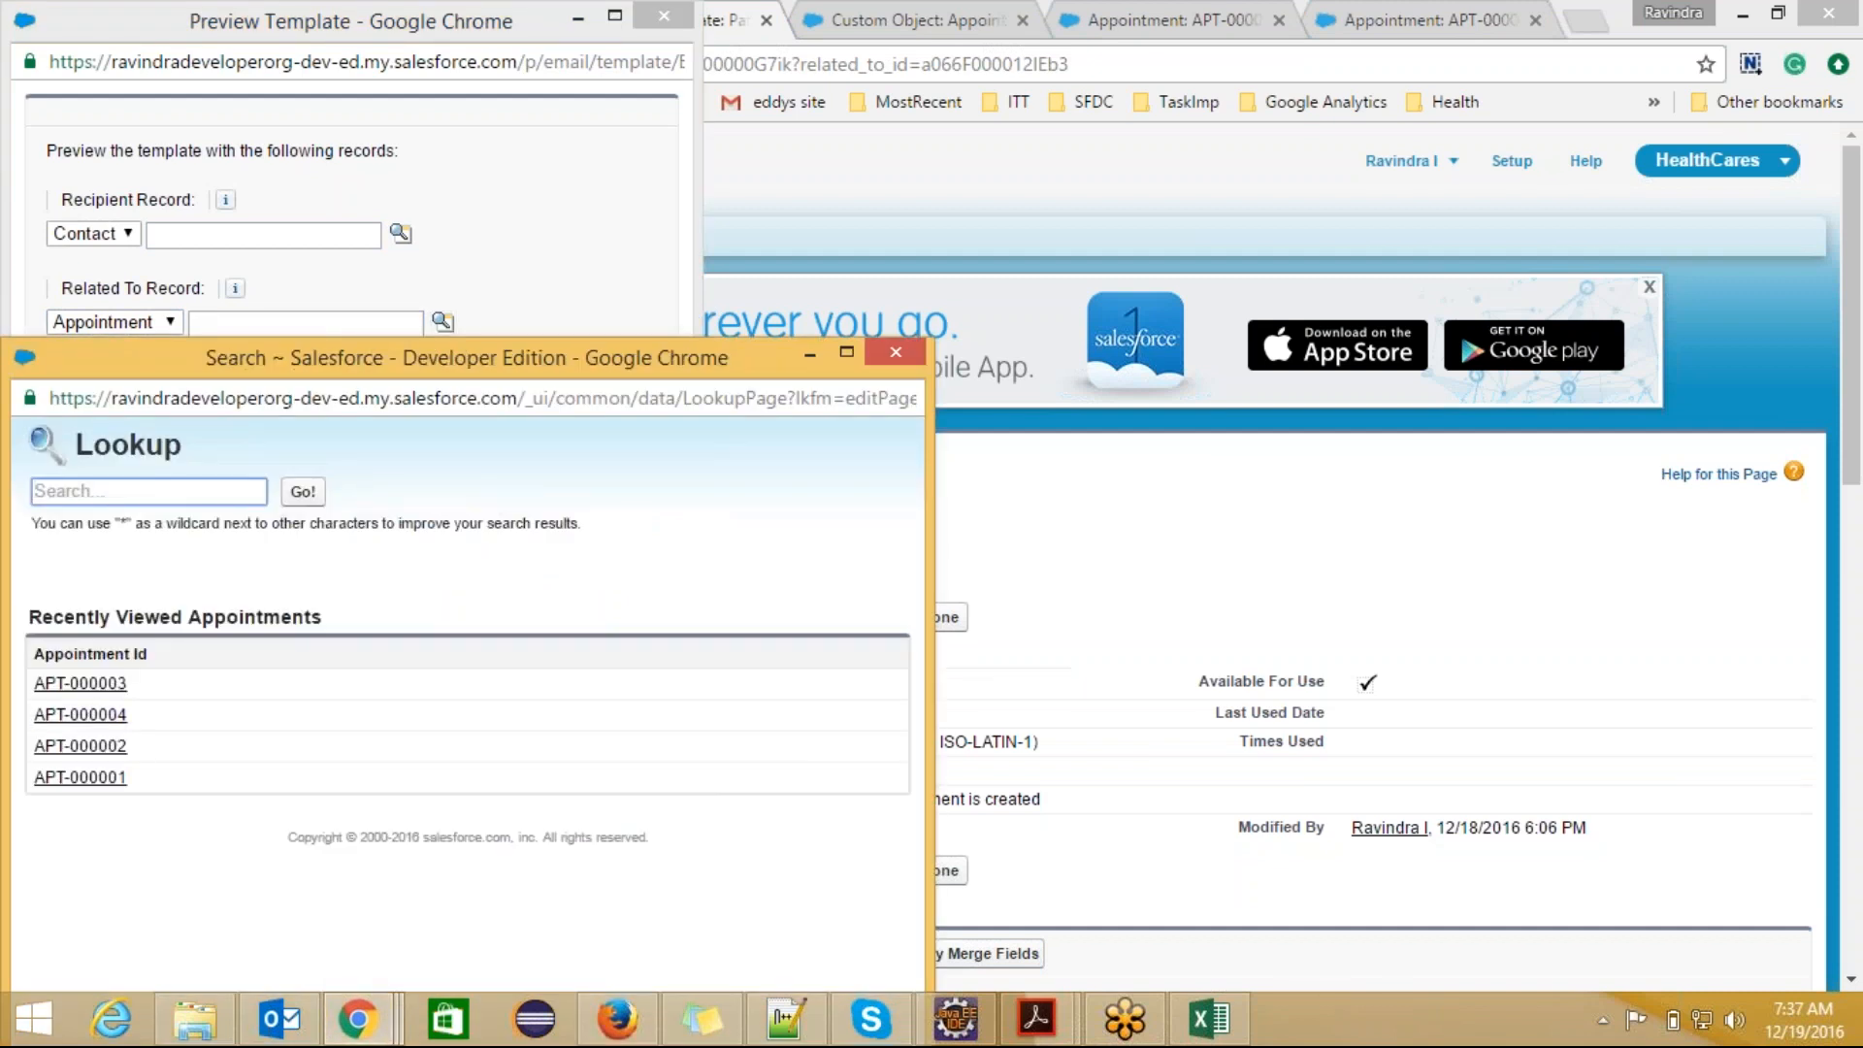
click(88, 683)
click(357, 450)
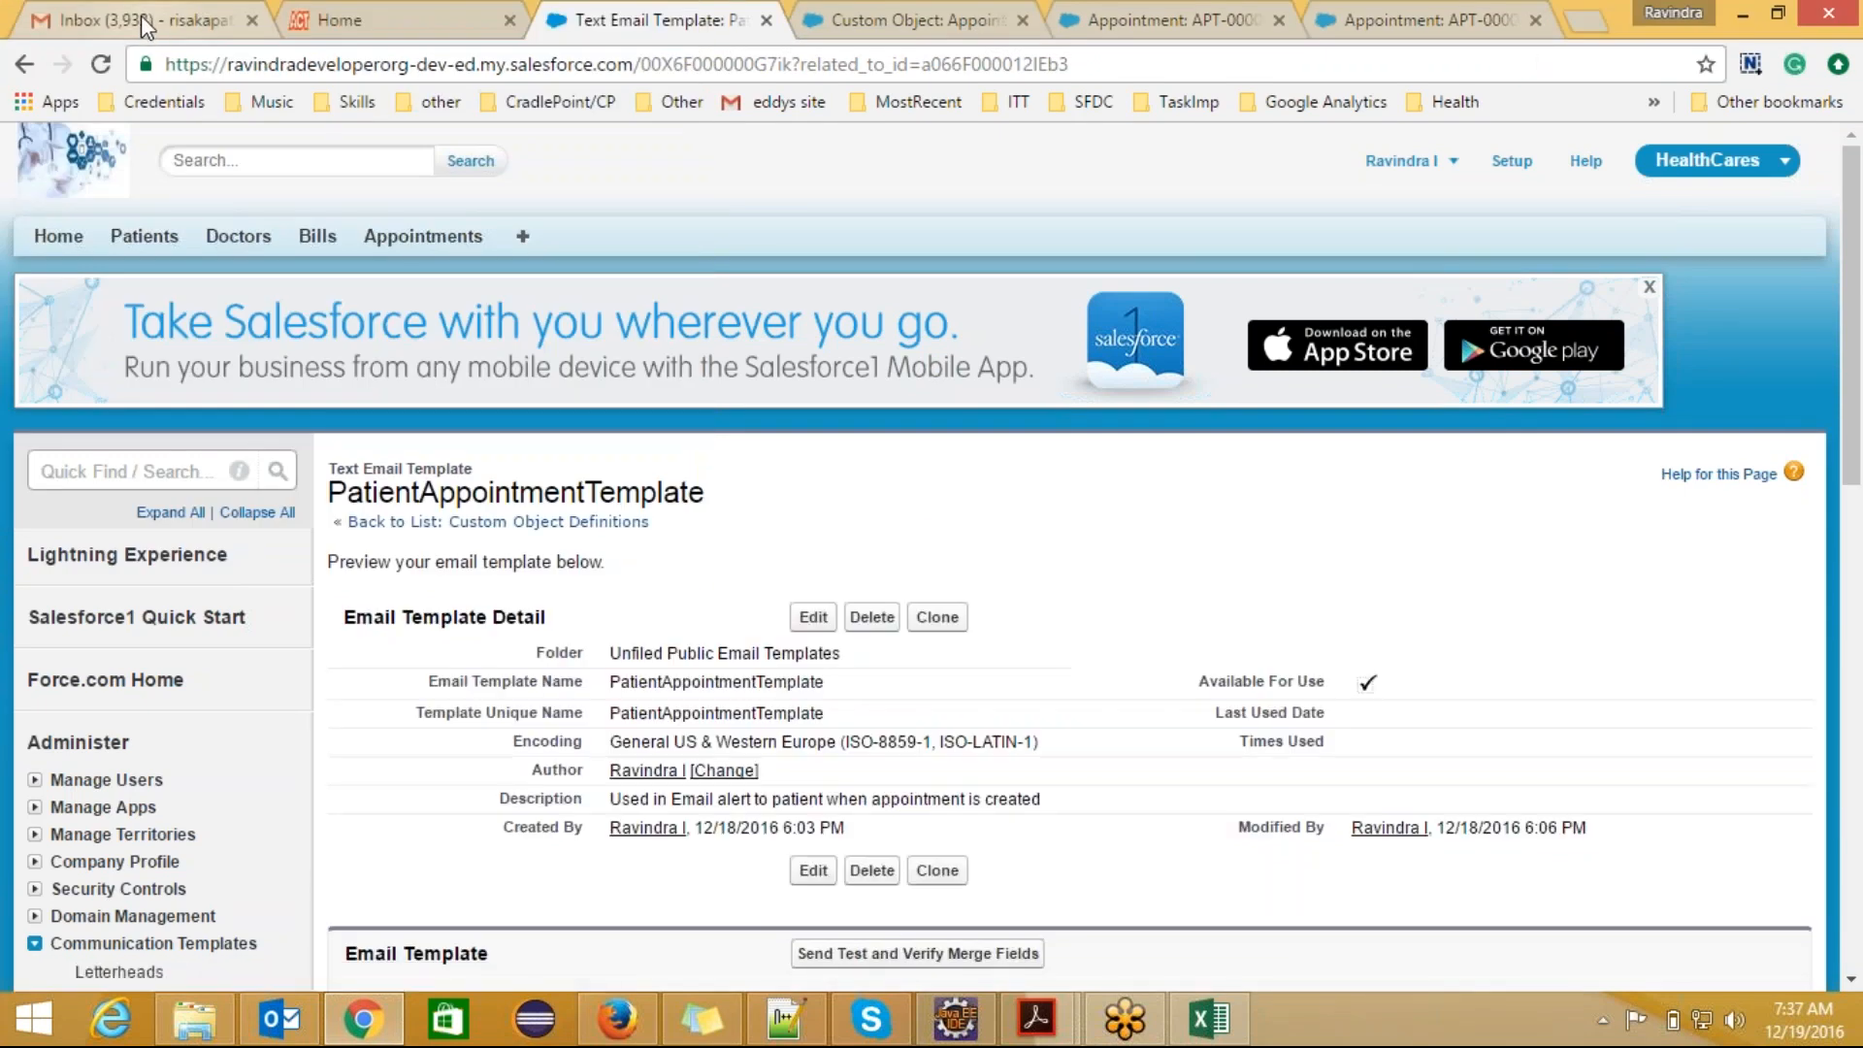
Step: Refresh the Gmail inbox, open the newest appointment email and examine its patient, doctor and appointment id values
click(146, 21)
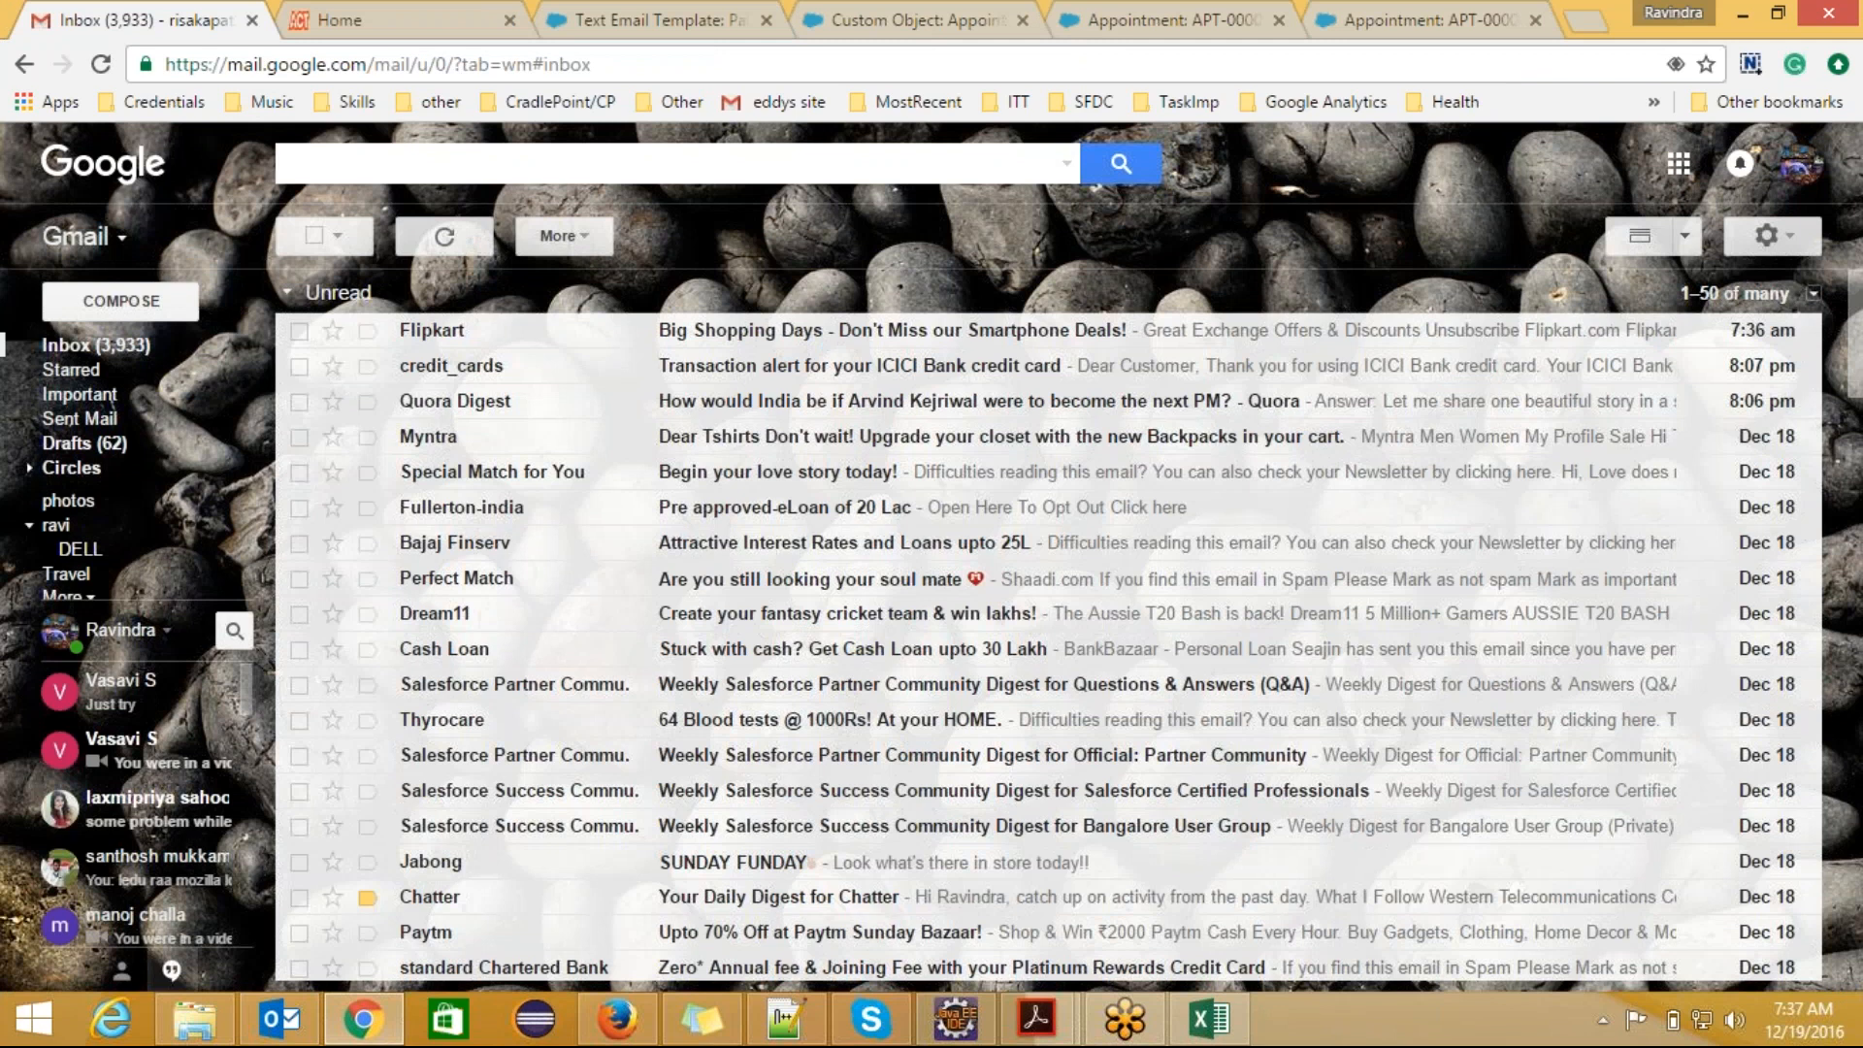
click(445, 239)
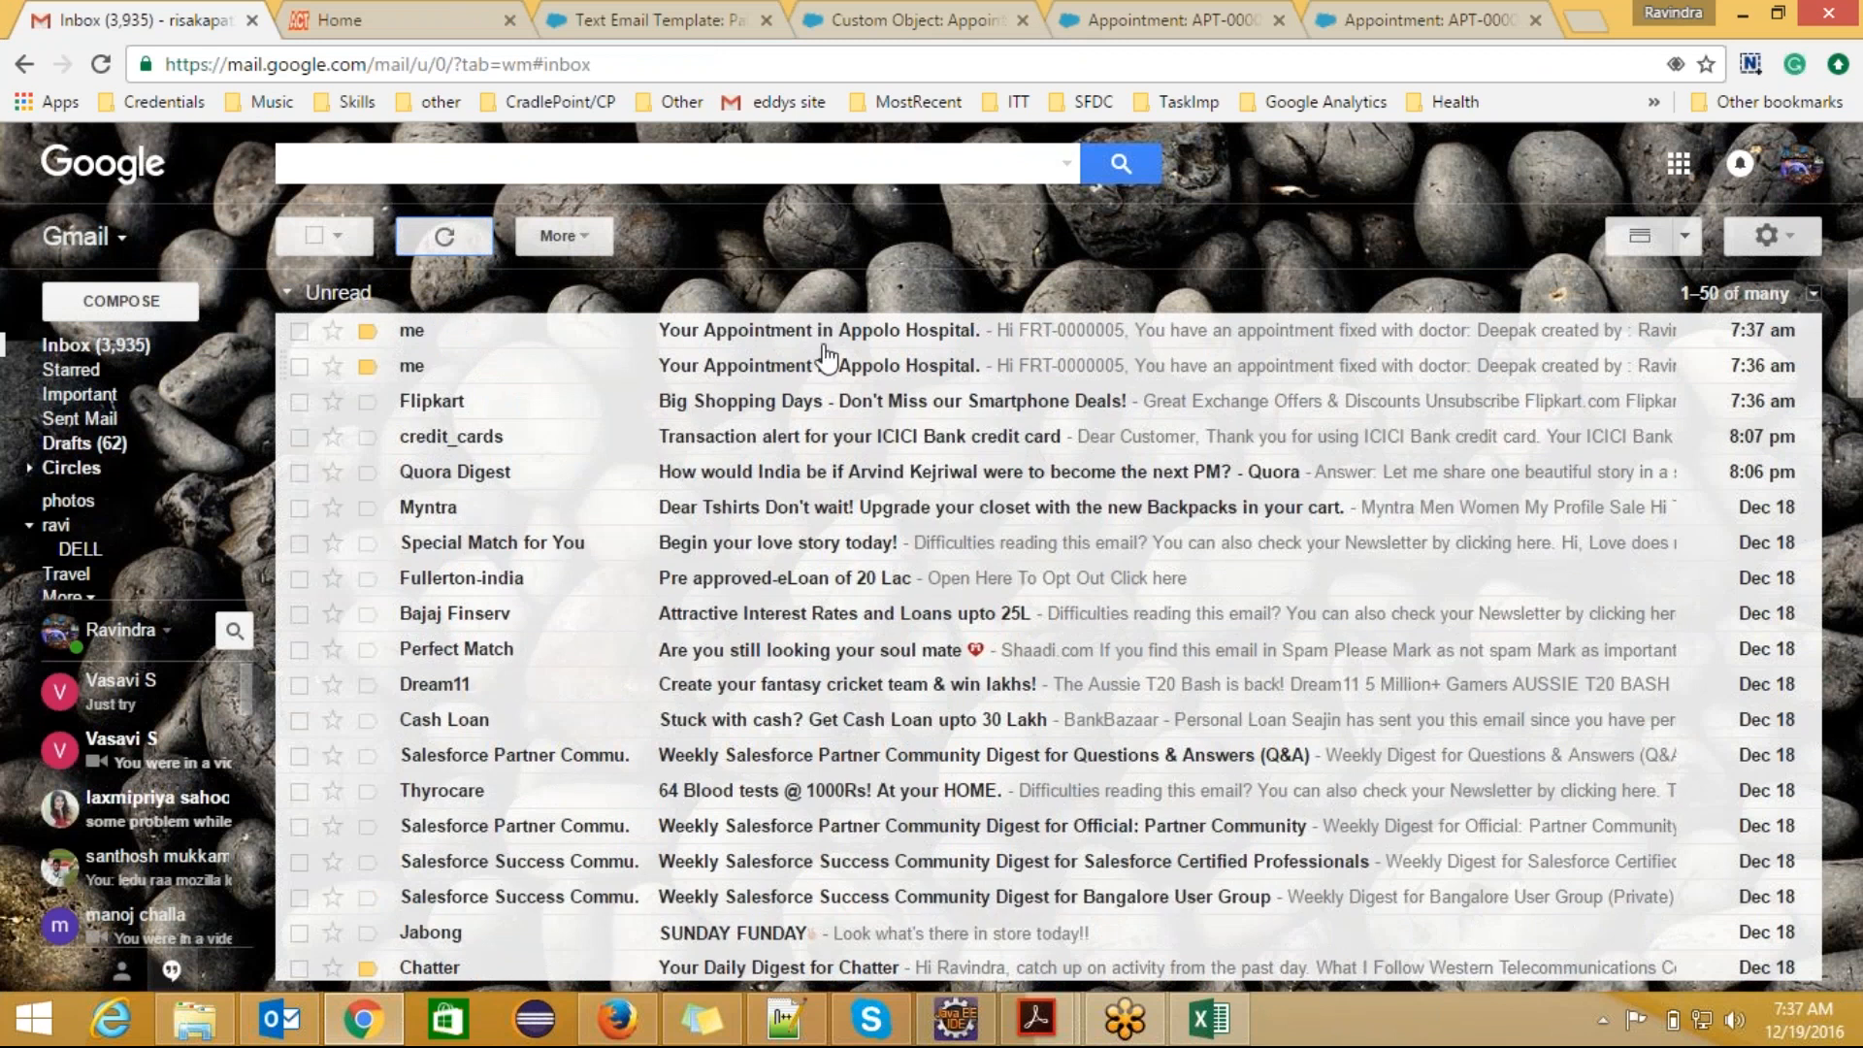
click(840, 339)
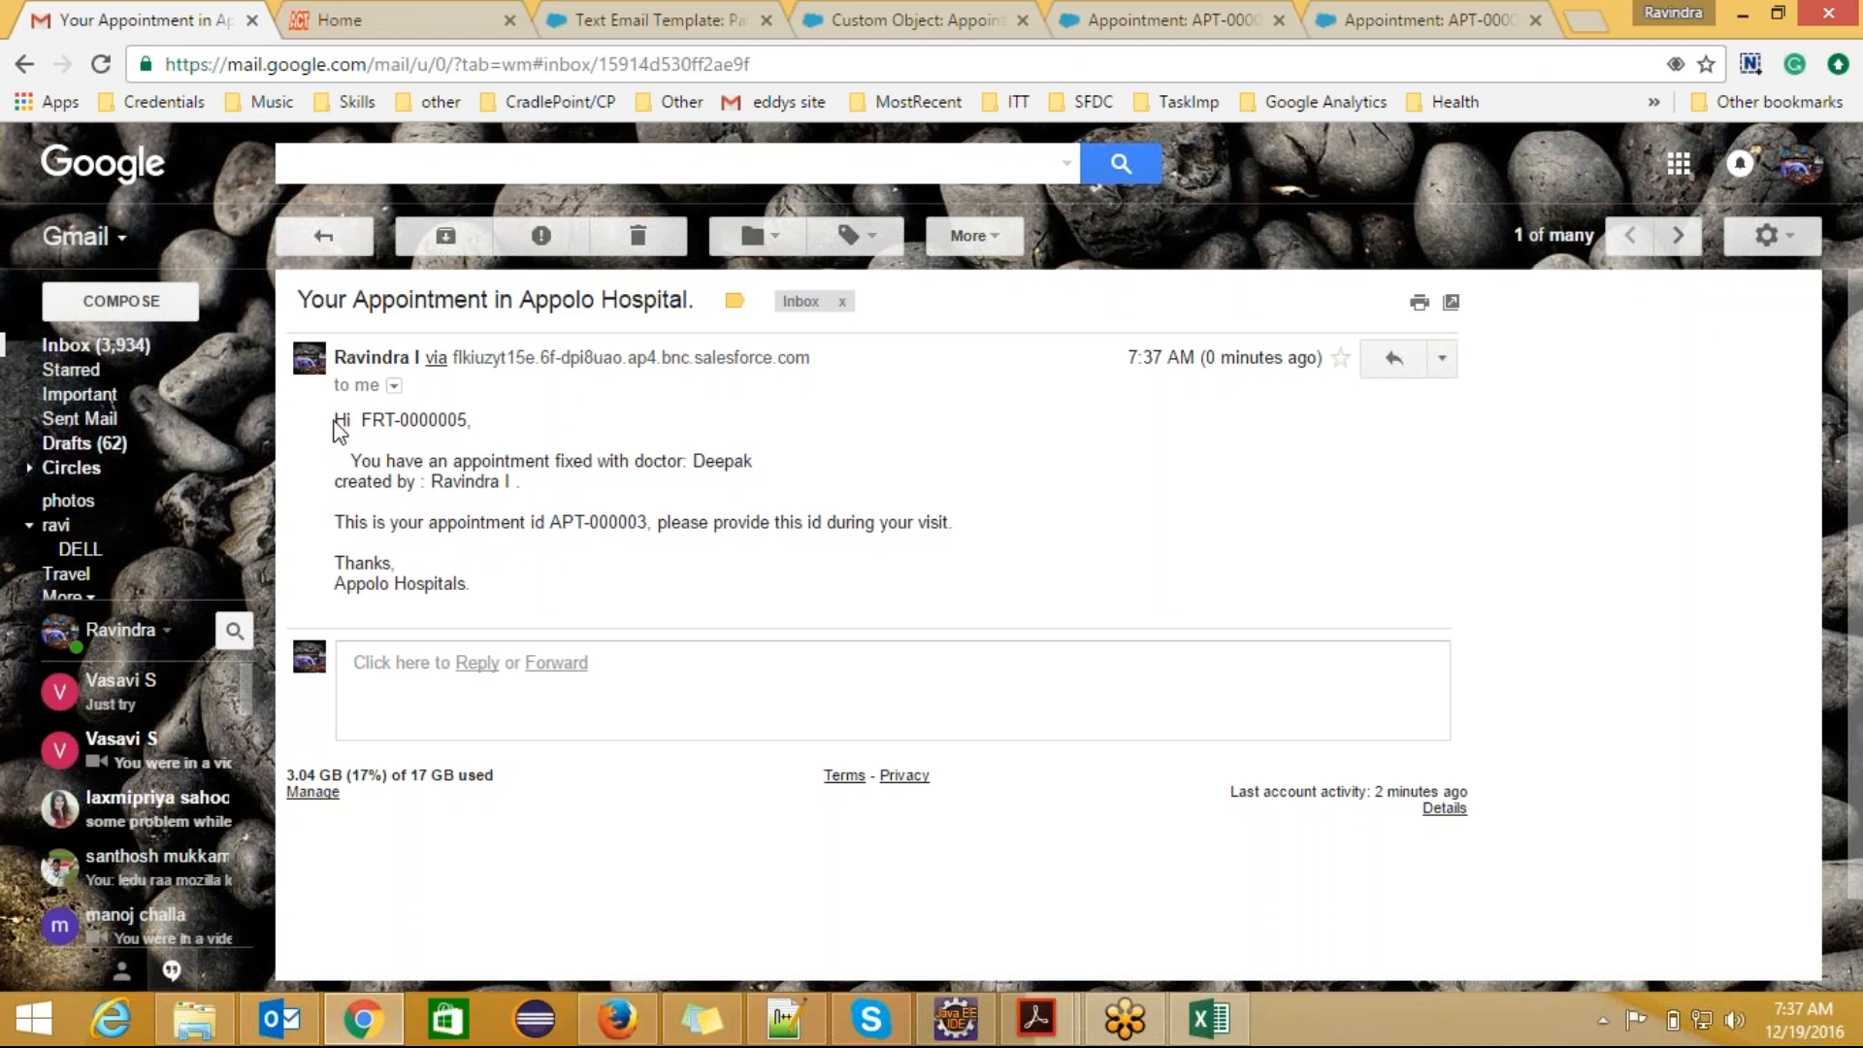
drag(360, 421, 472, 422)
click(502, 430)
drag(361, 422, 456, 434)
click(730, 463)
drag(336, 419, 522, 583)
click(522, 583)
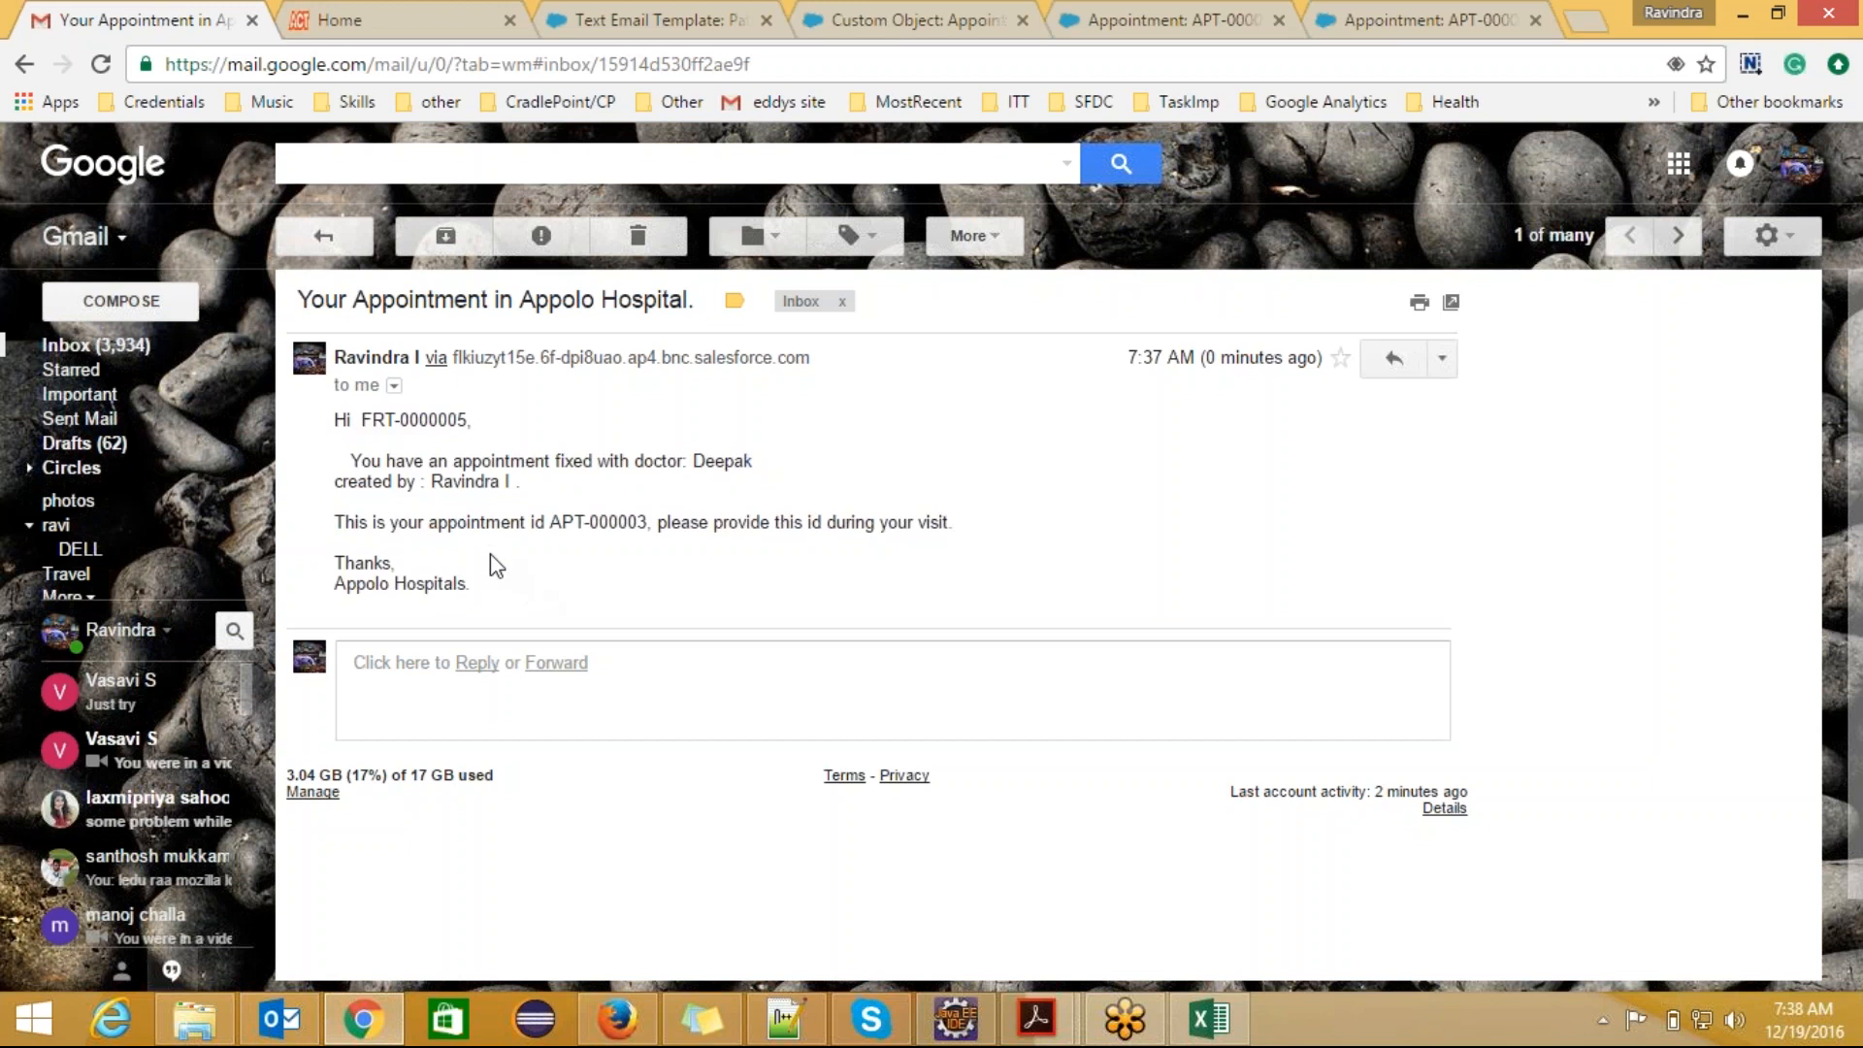
double_click(406, 417)
click(715, 475)
drag(551, 522, 656, 514)
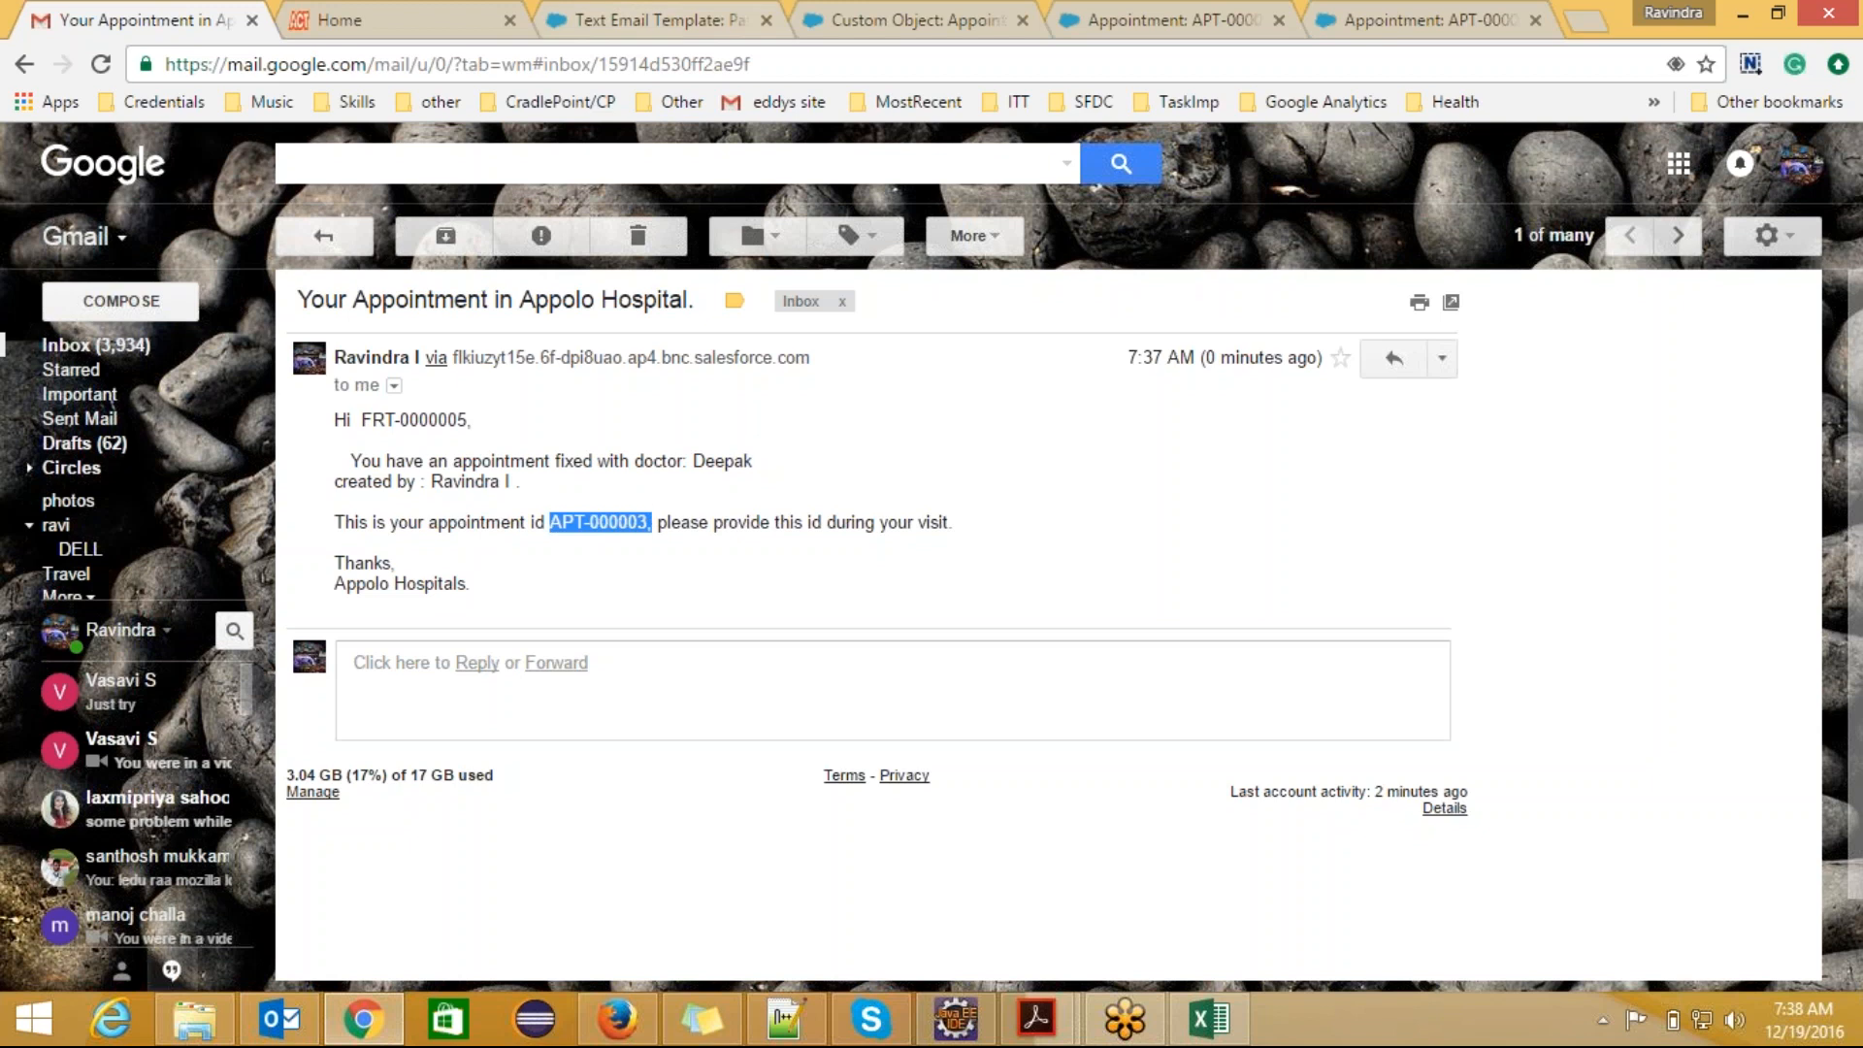
Step: Open PatientAppointmentTemplate for editing and examine the patient and doctor merge fields in its email body
click(631, 21)
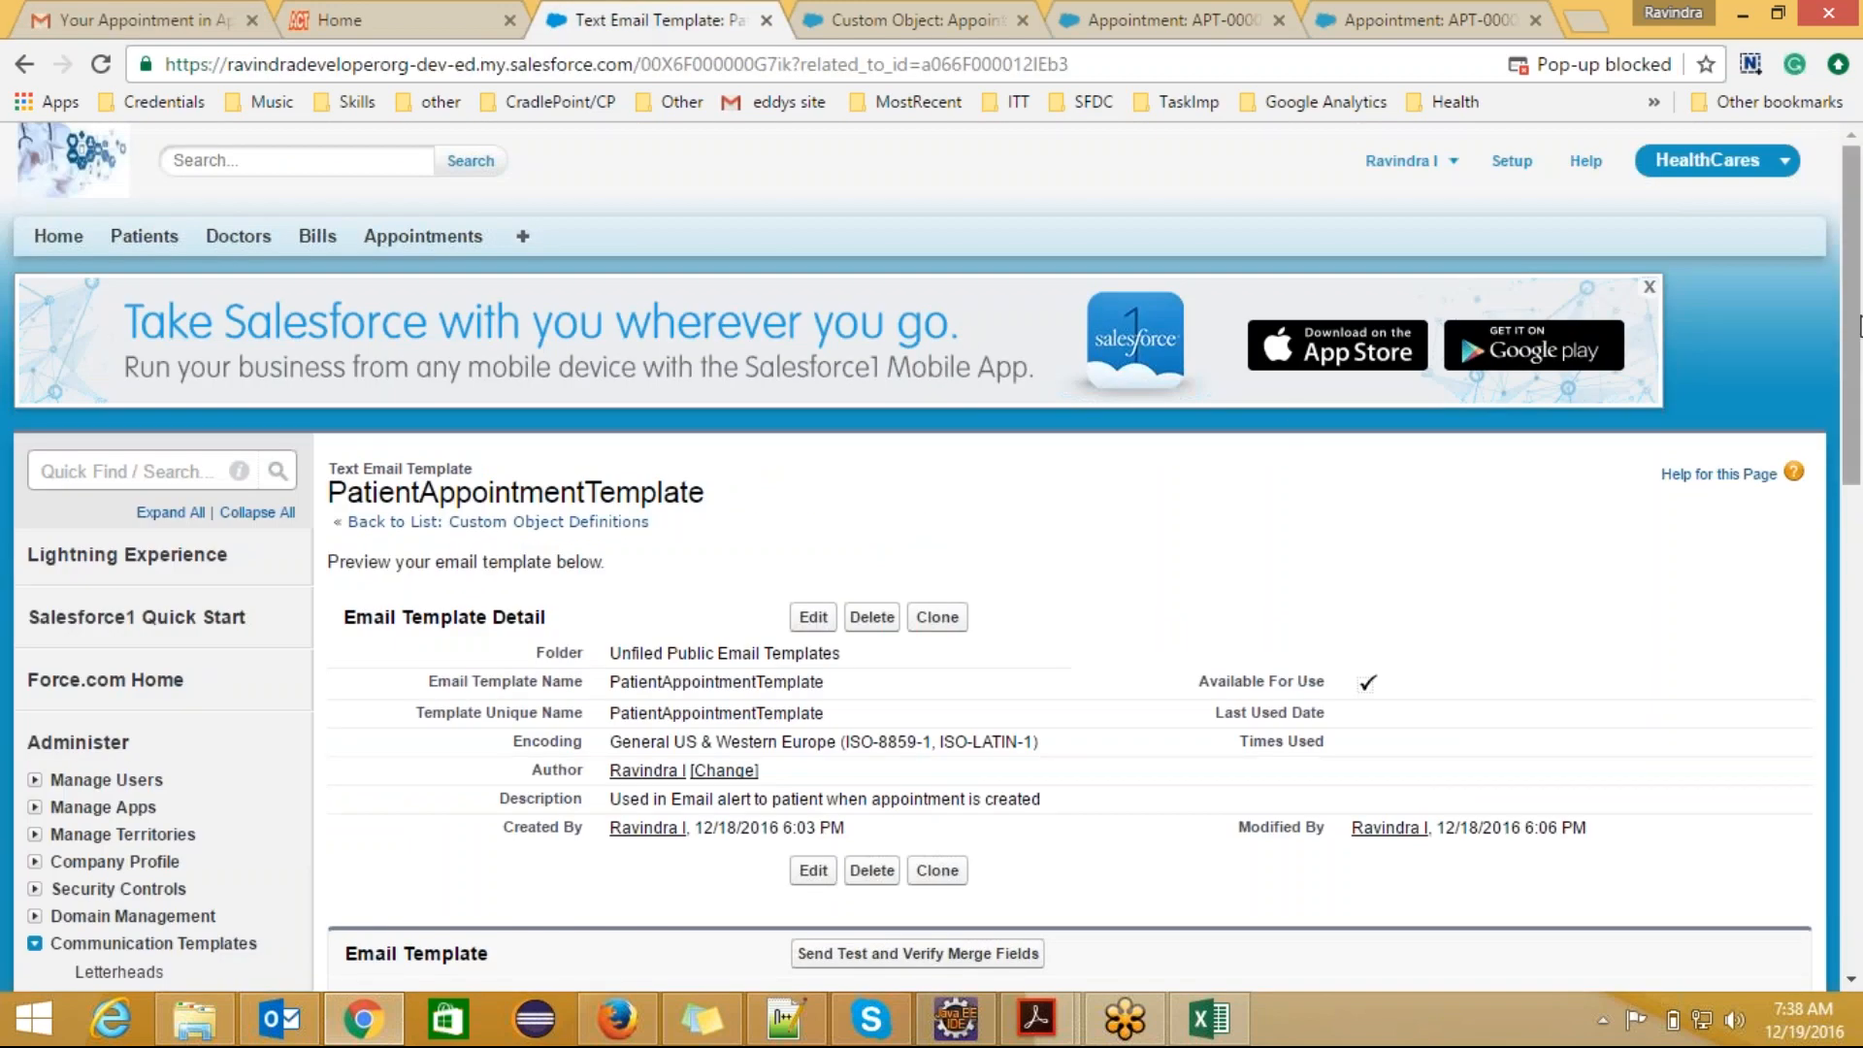
scroll(1858, 325, down, 6)
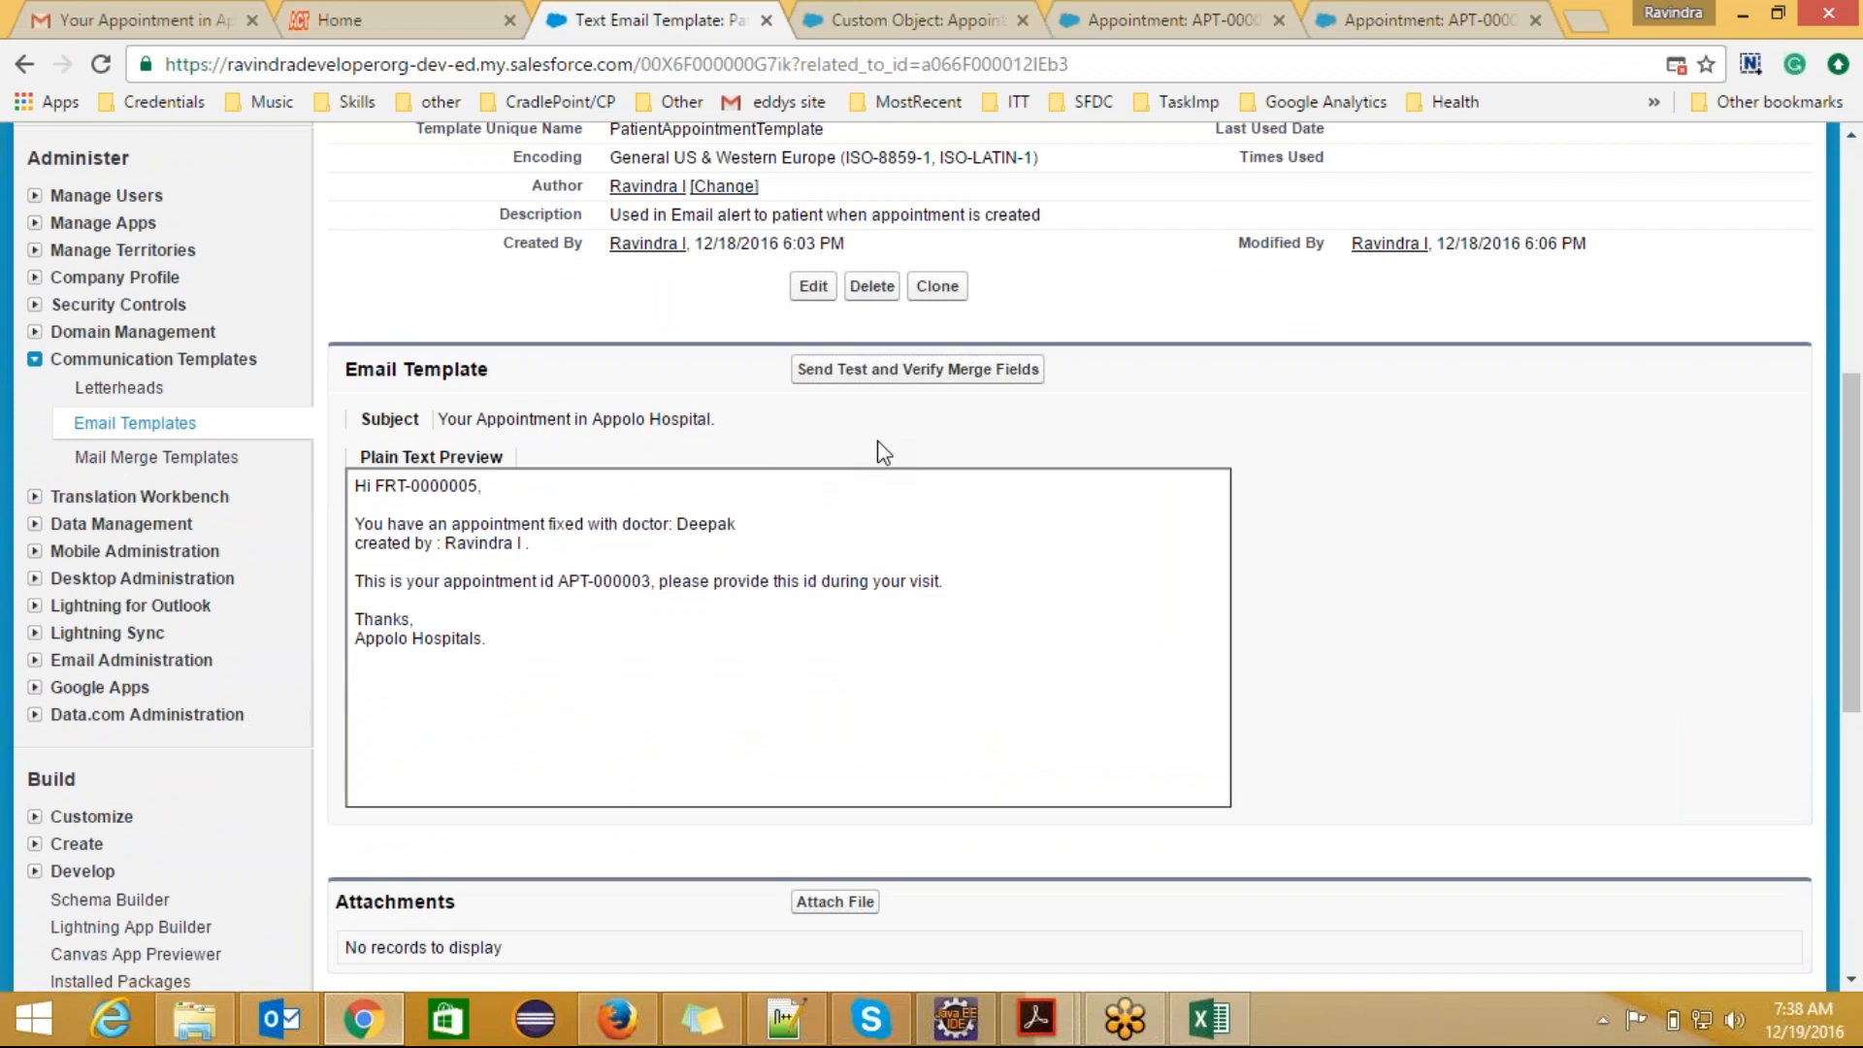
click(817, 291)
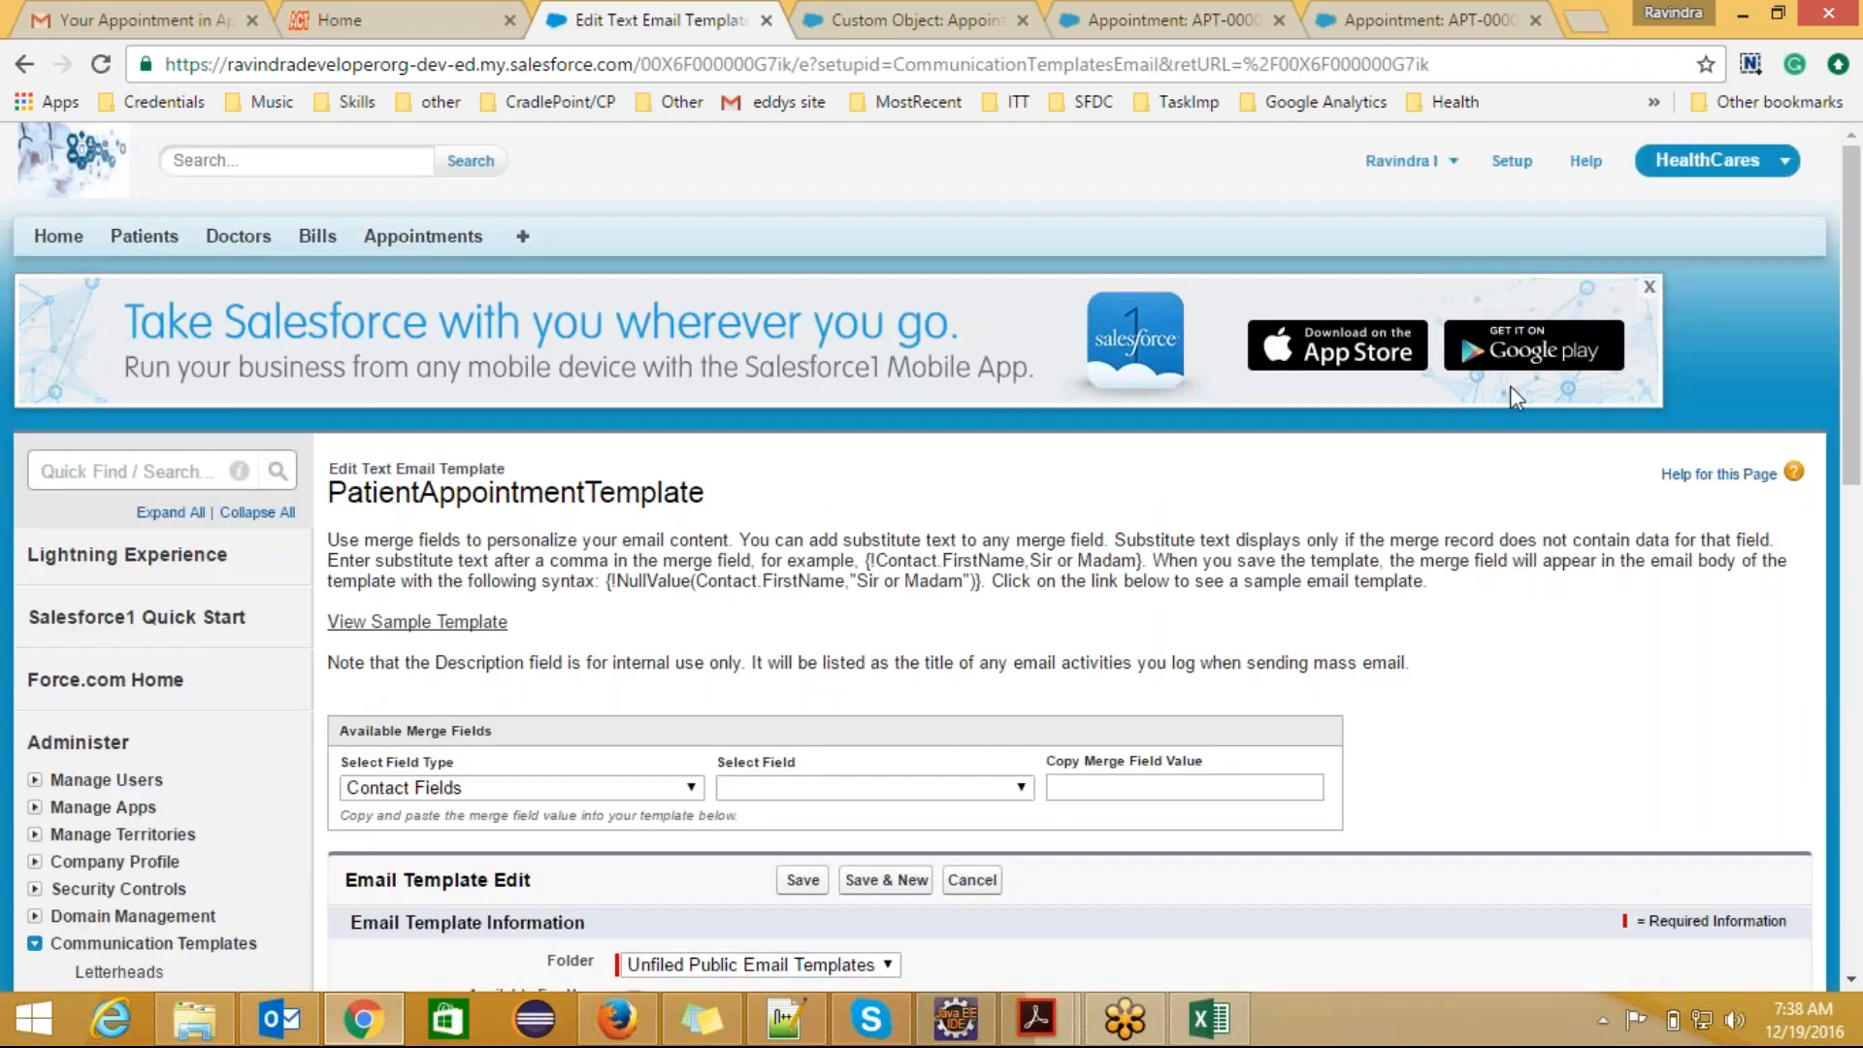
scroll(1855, 573, down, 3)
scroll(1855, 573, down, 2)
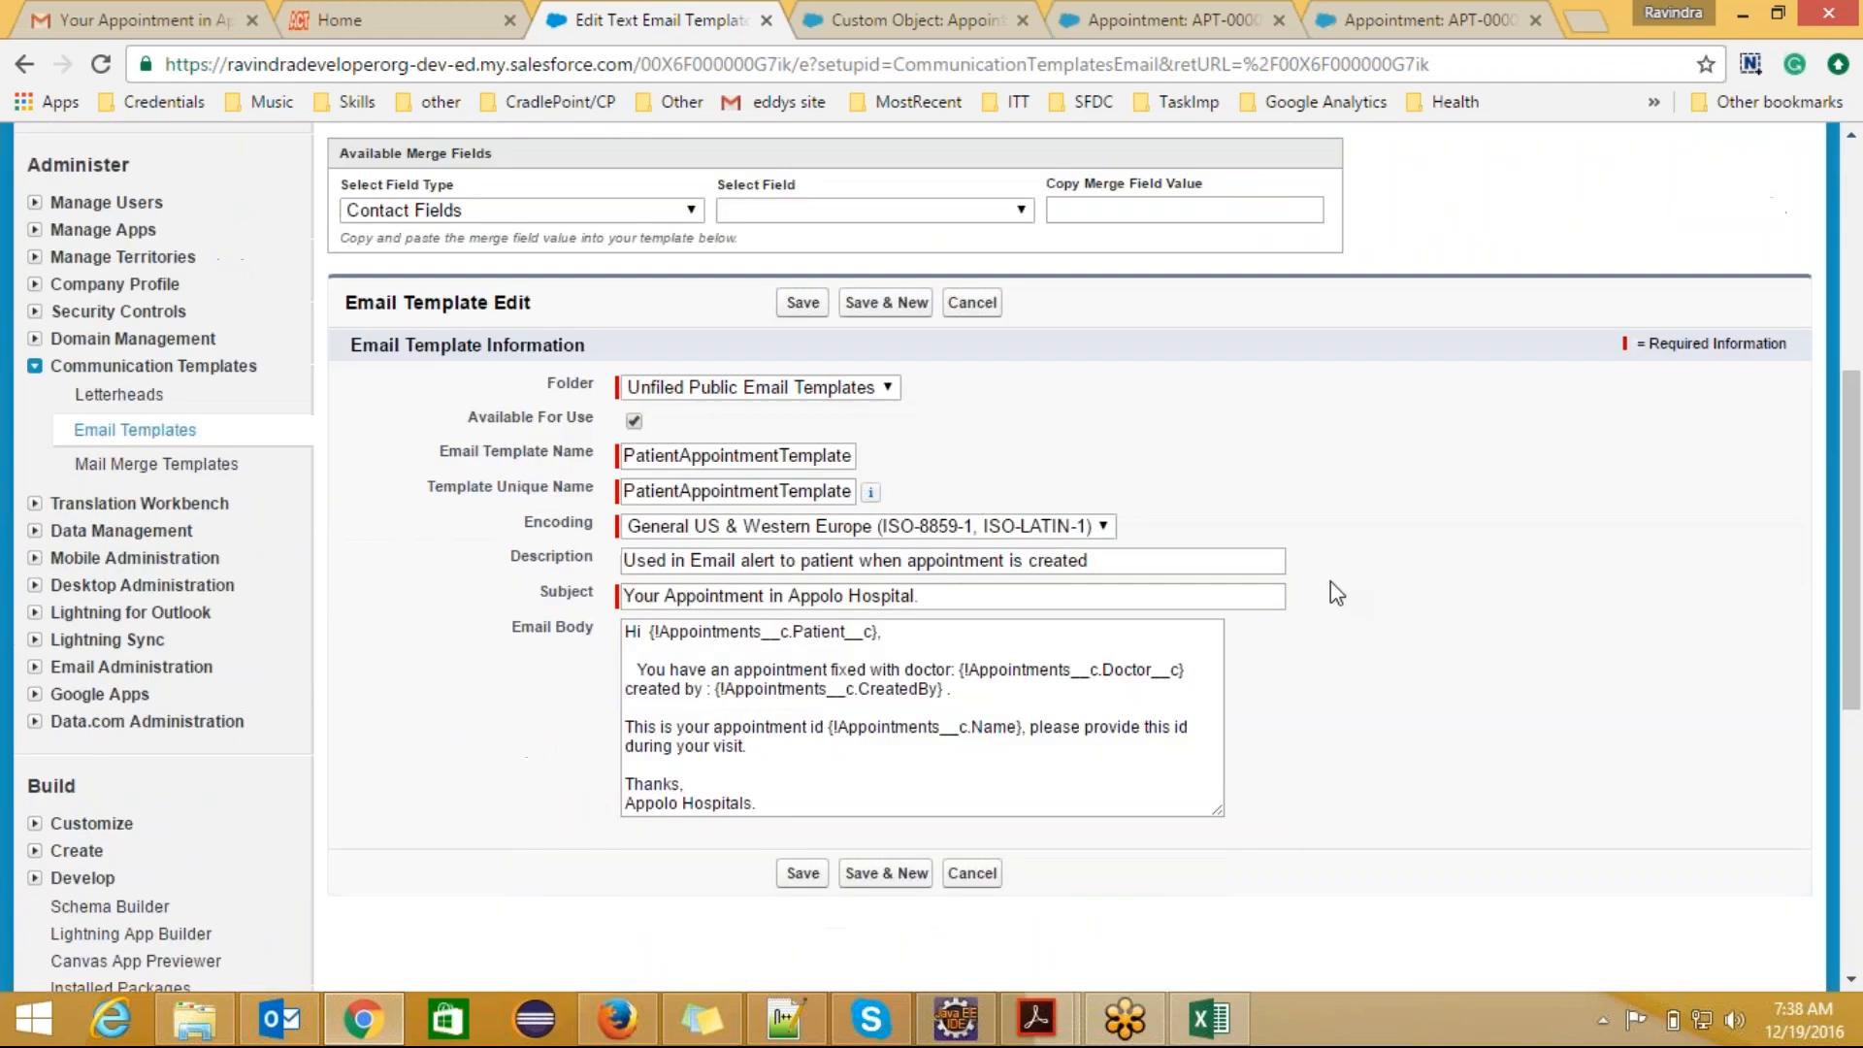
click(878, 635)
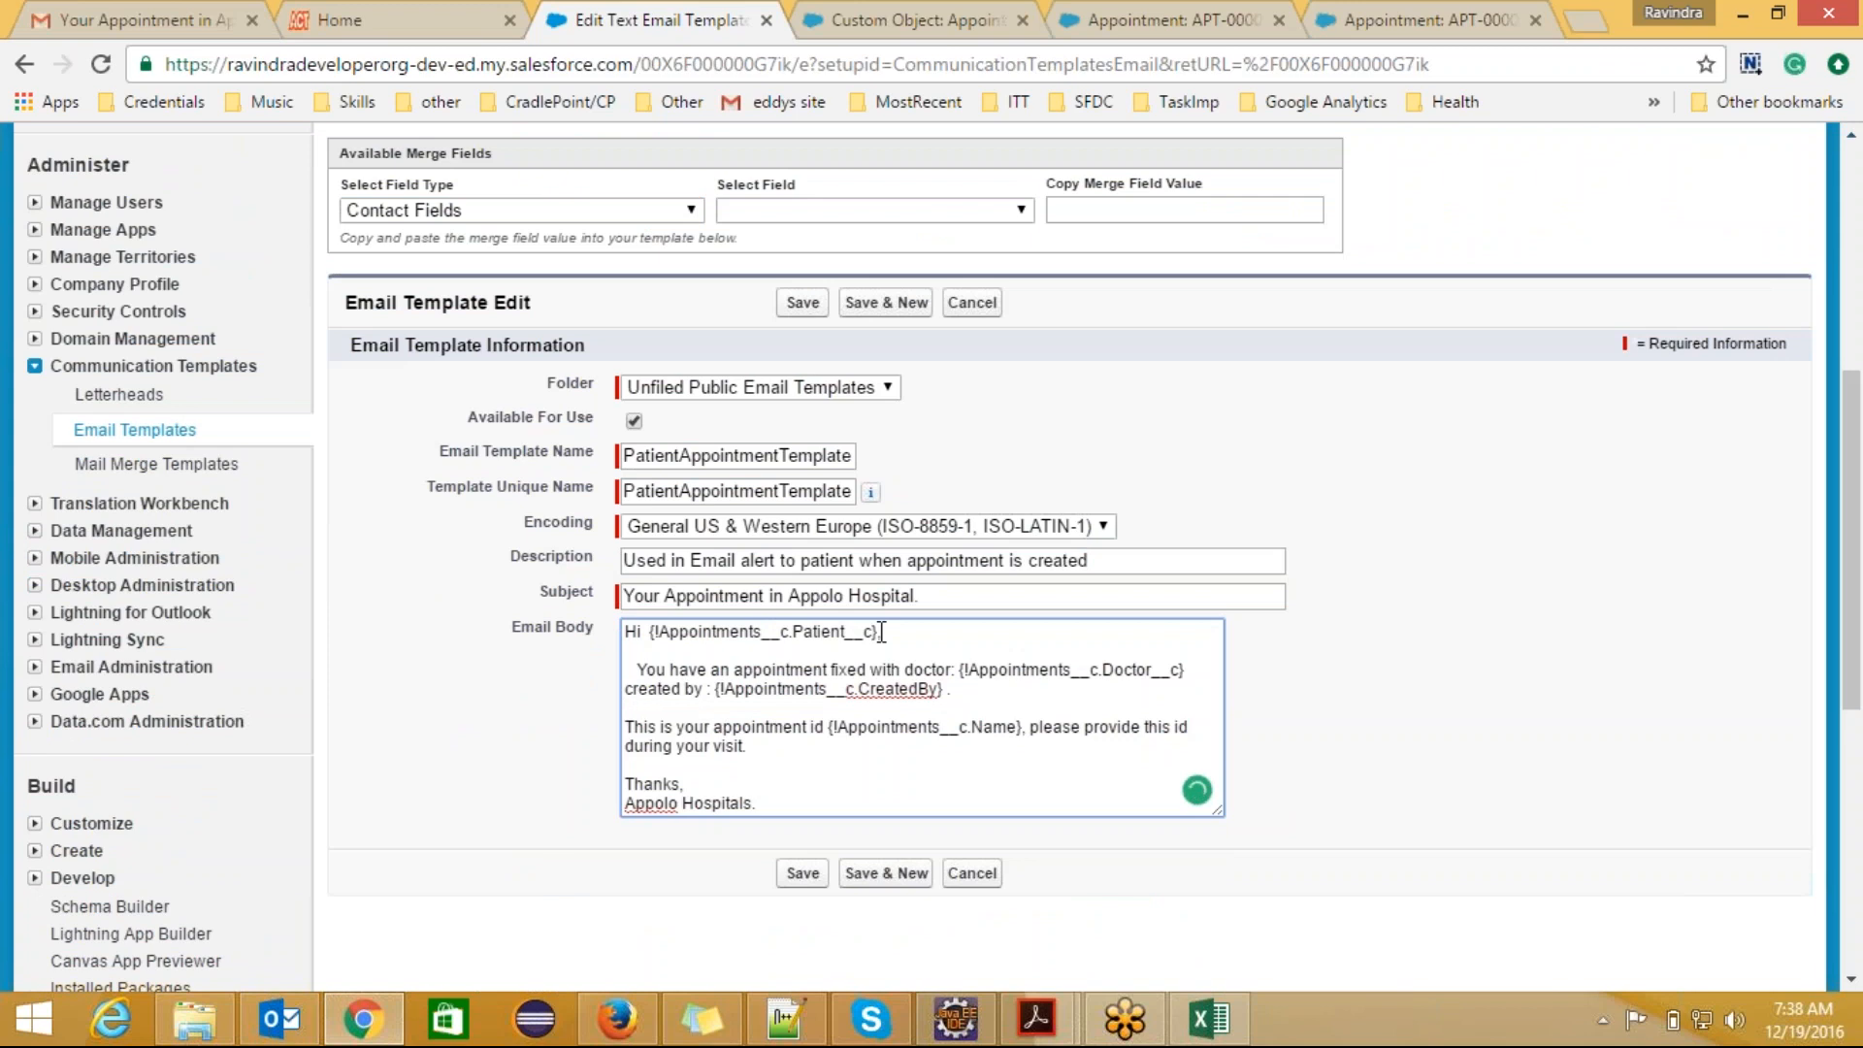
drag(879, 633, 654, 637)
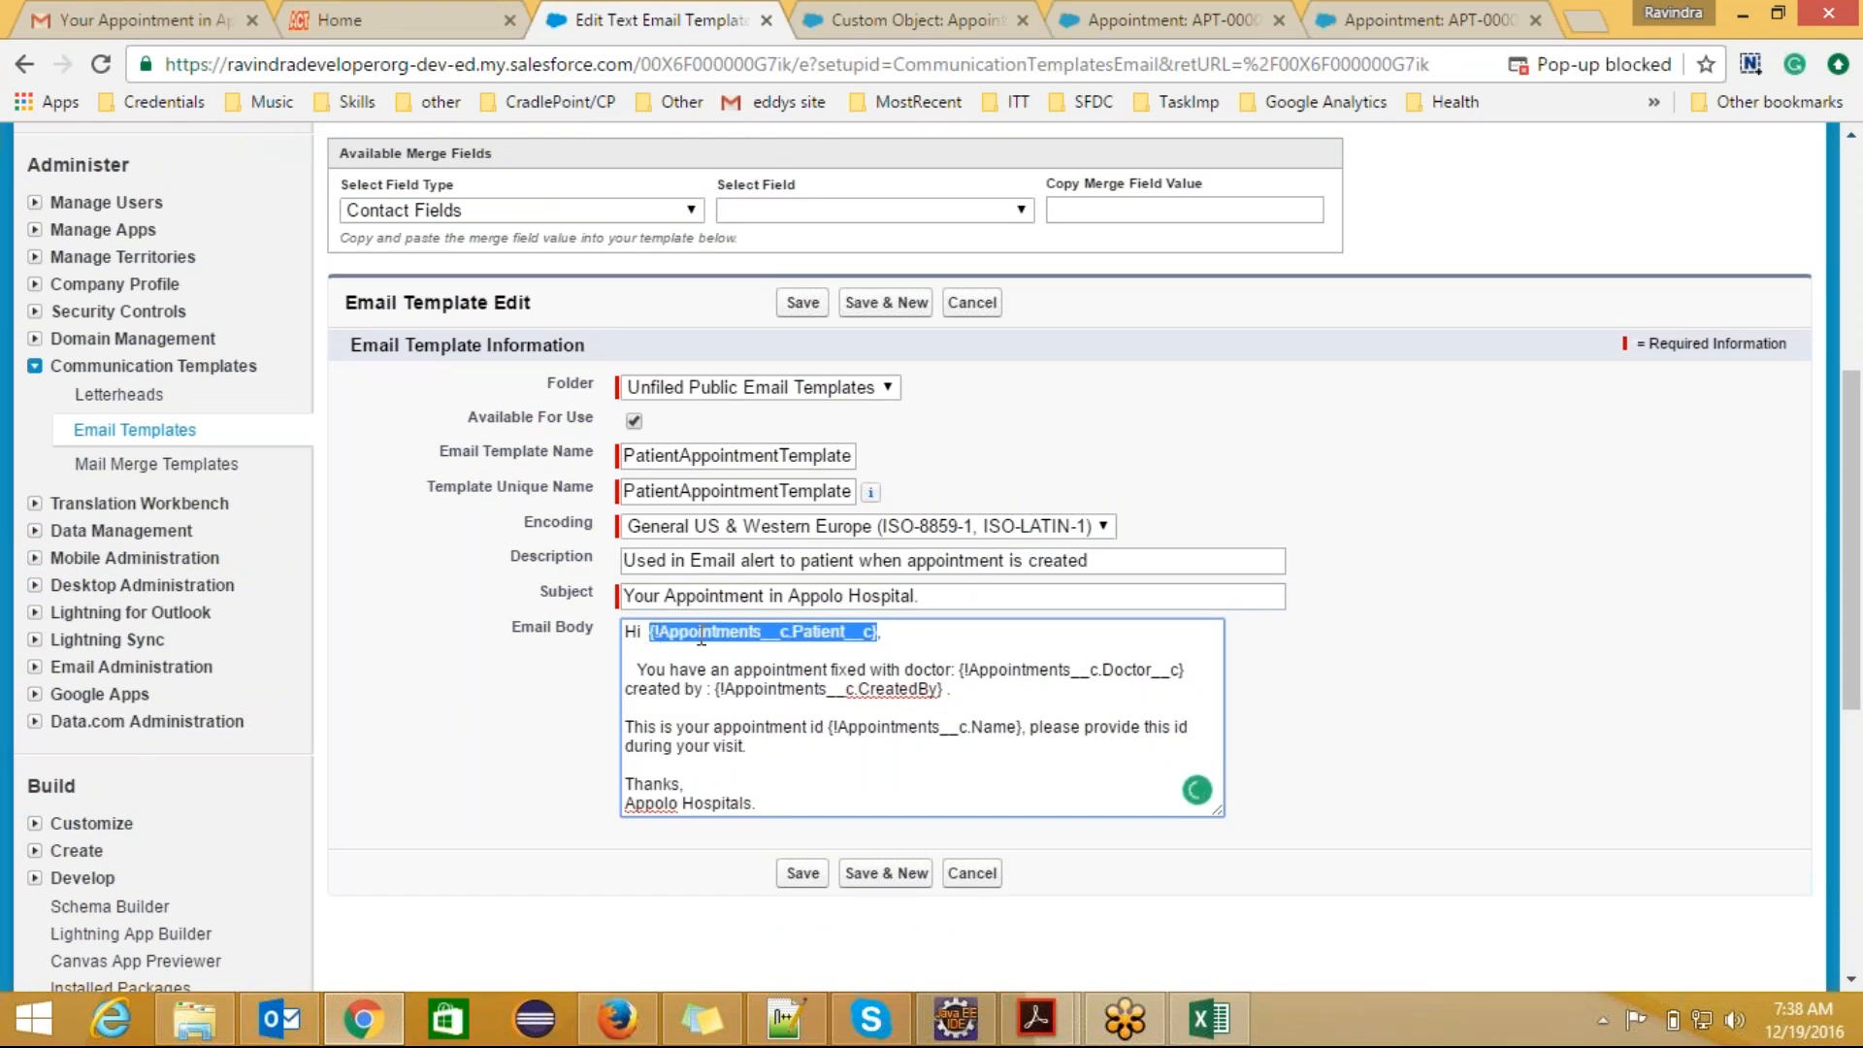
click(699, 636)
double_click(700, 635)
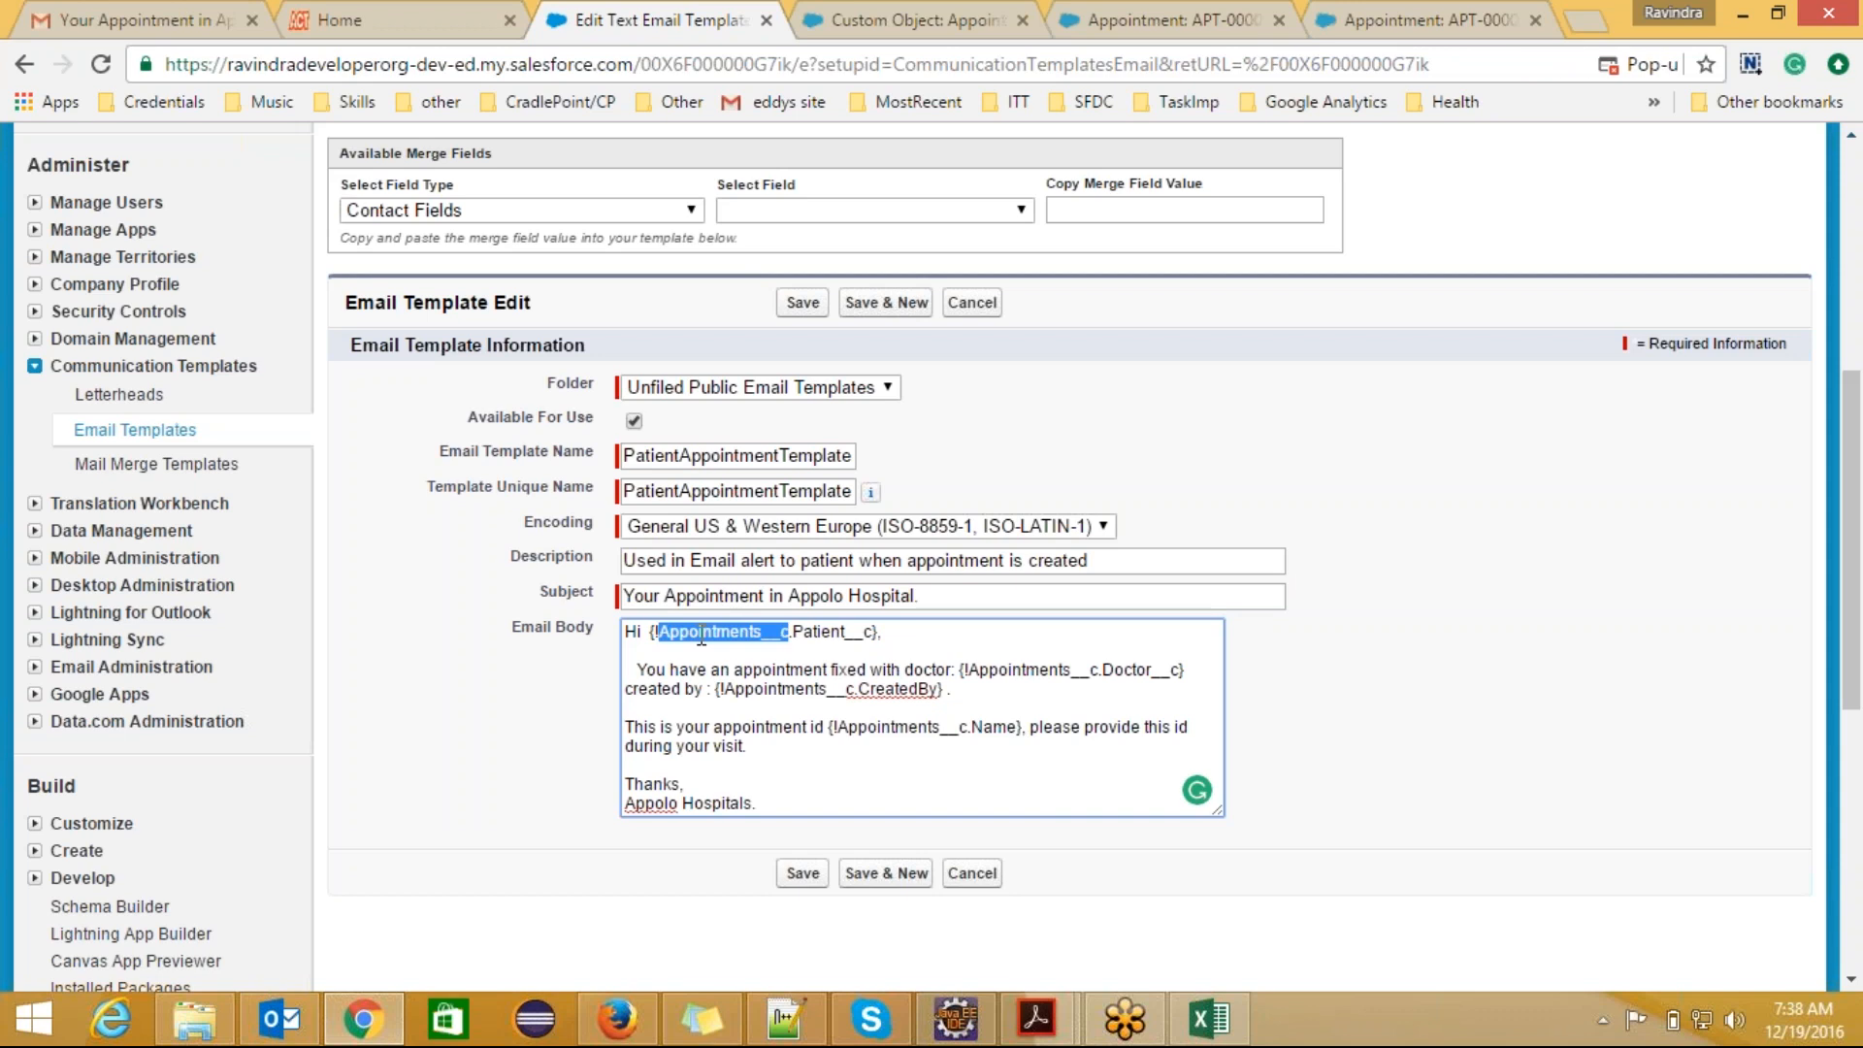
drag(784, 630, 831, 630)
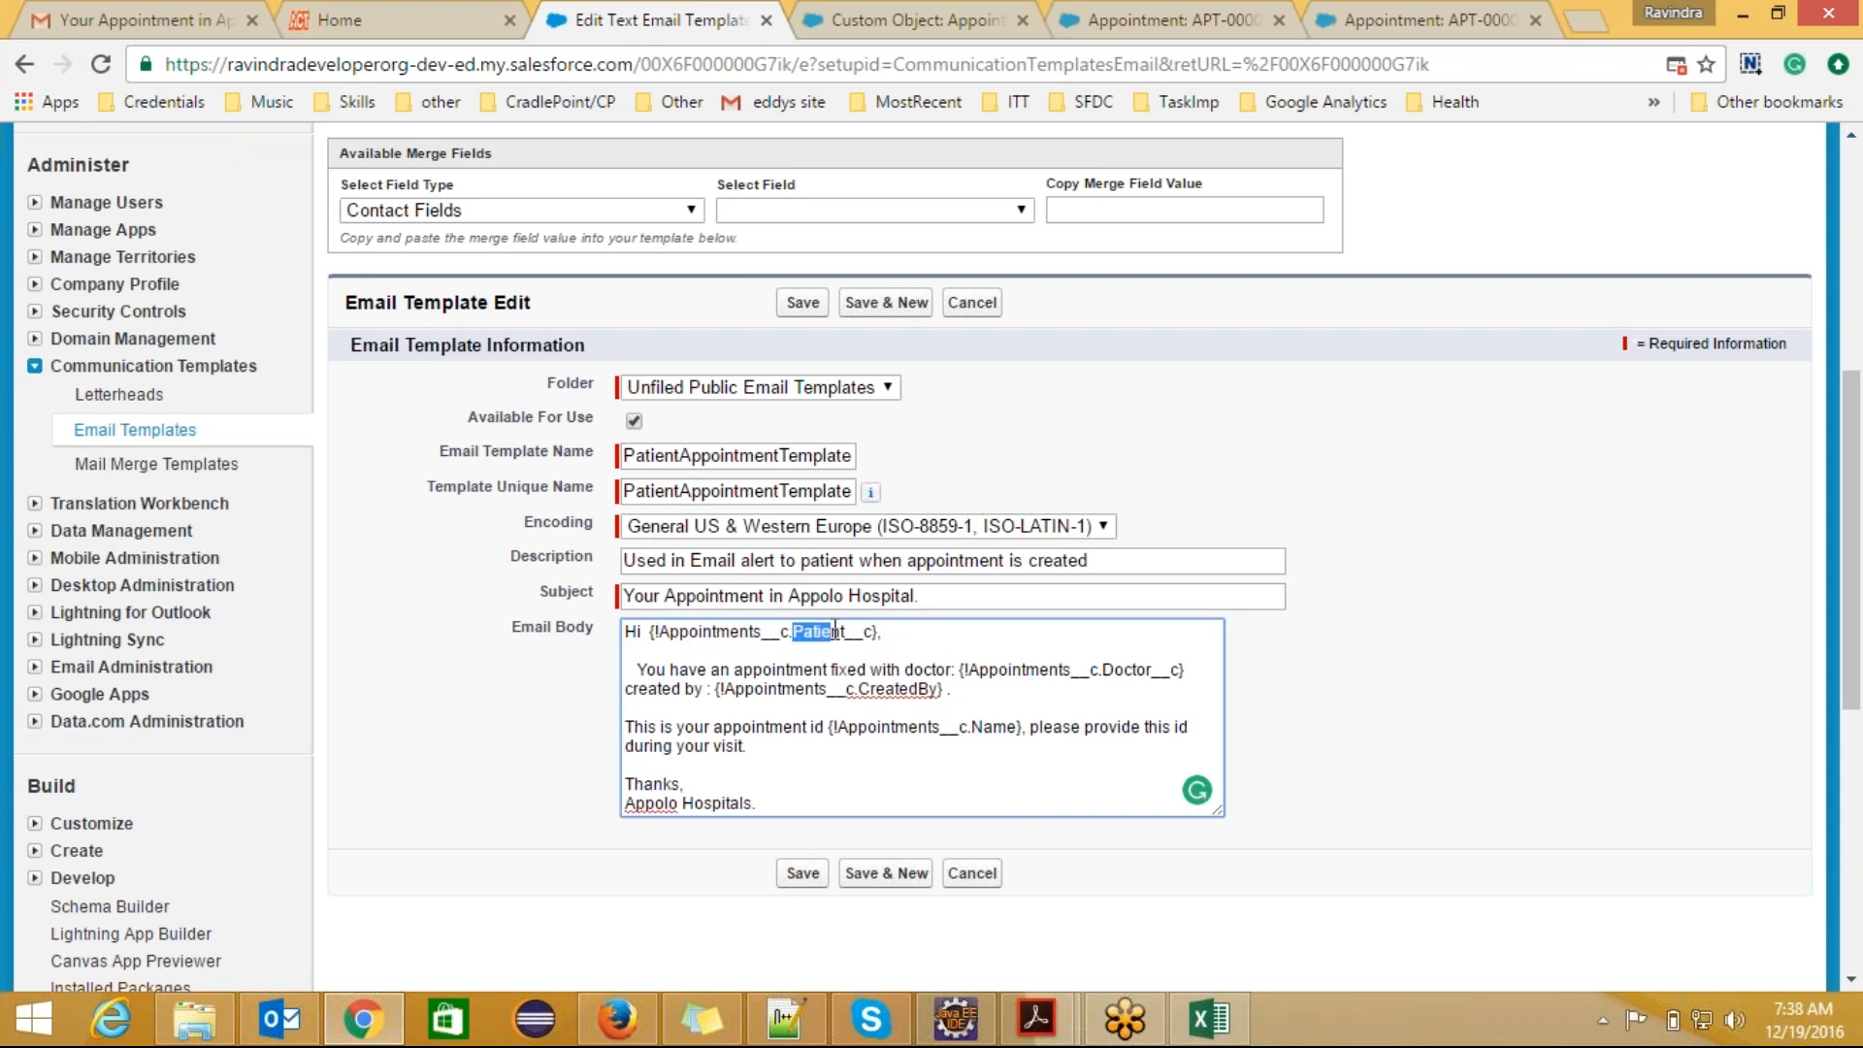
click(1112, 673)
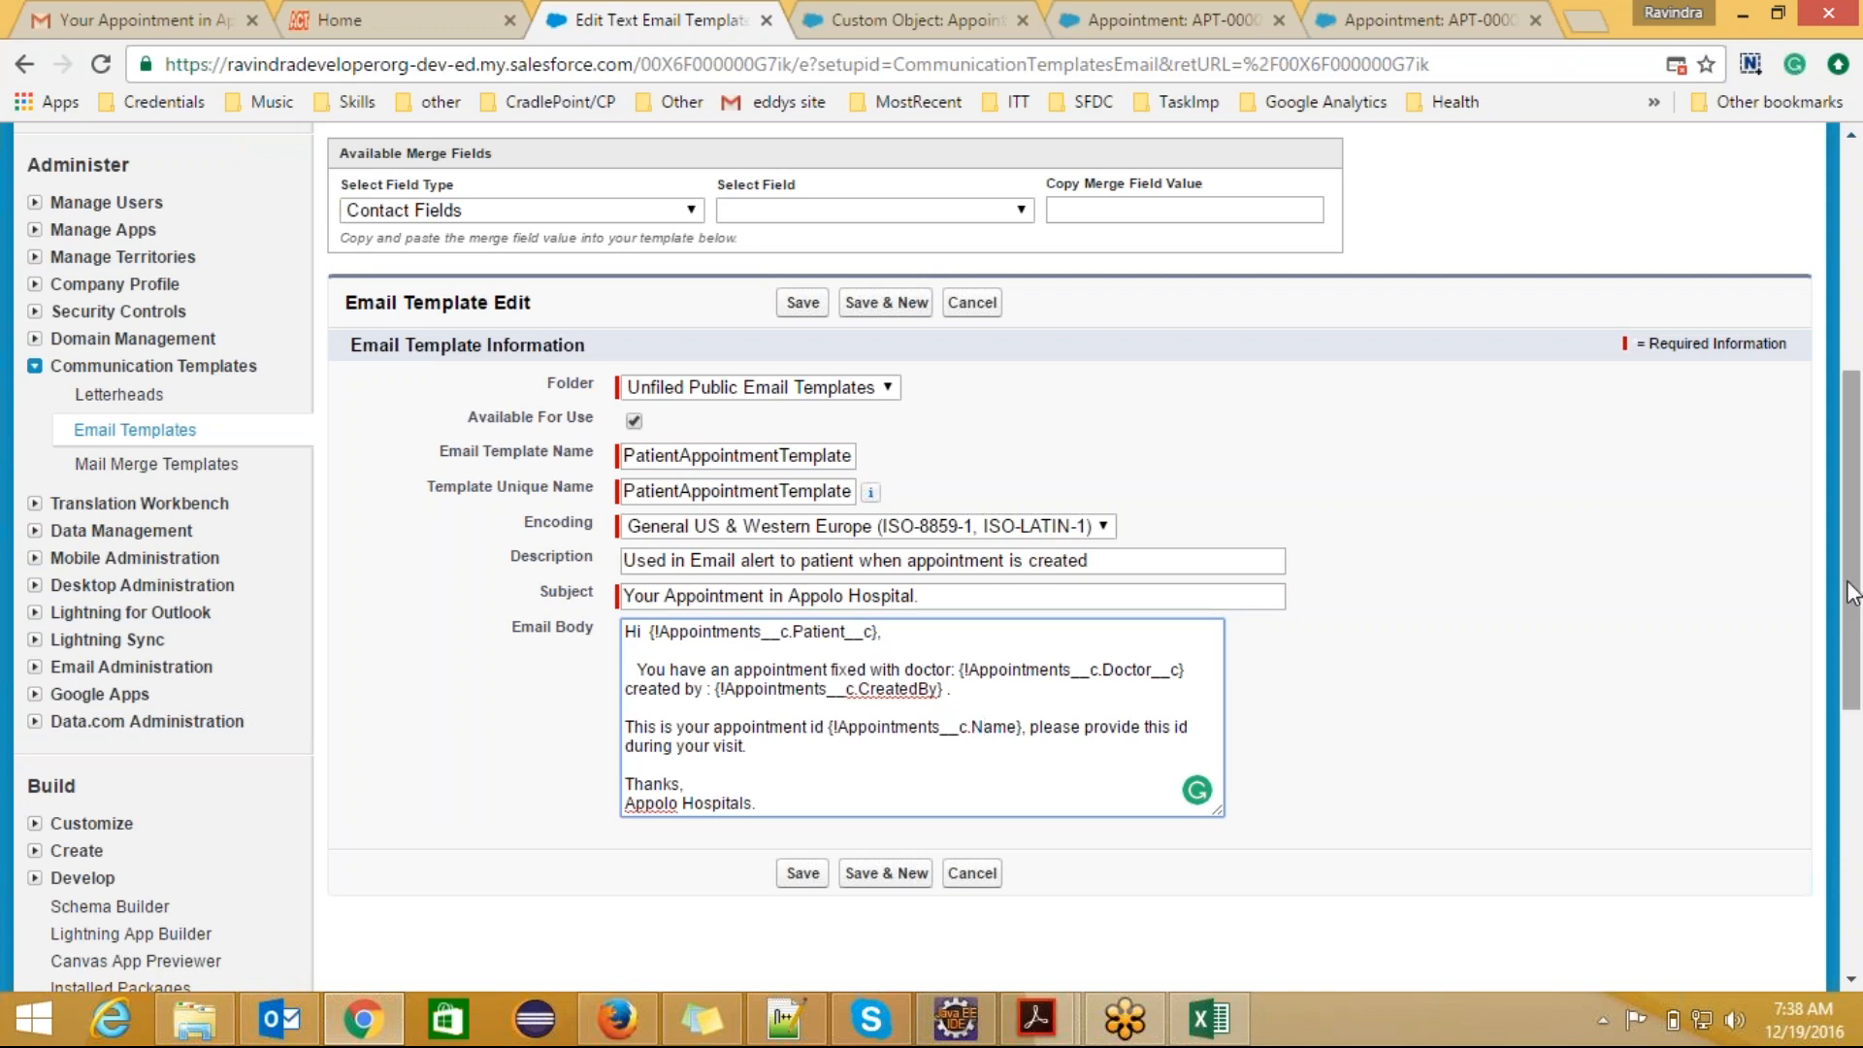
scroll(801, 247, up, 3)
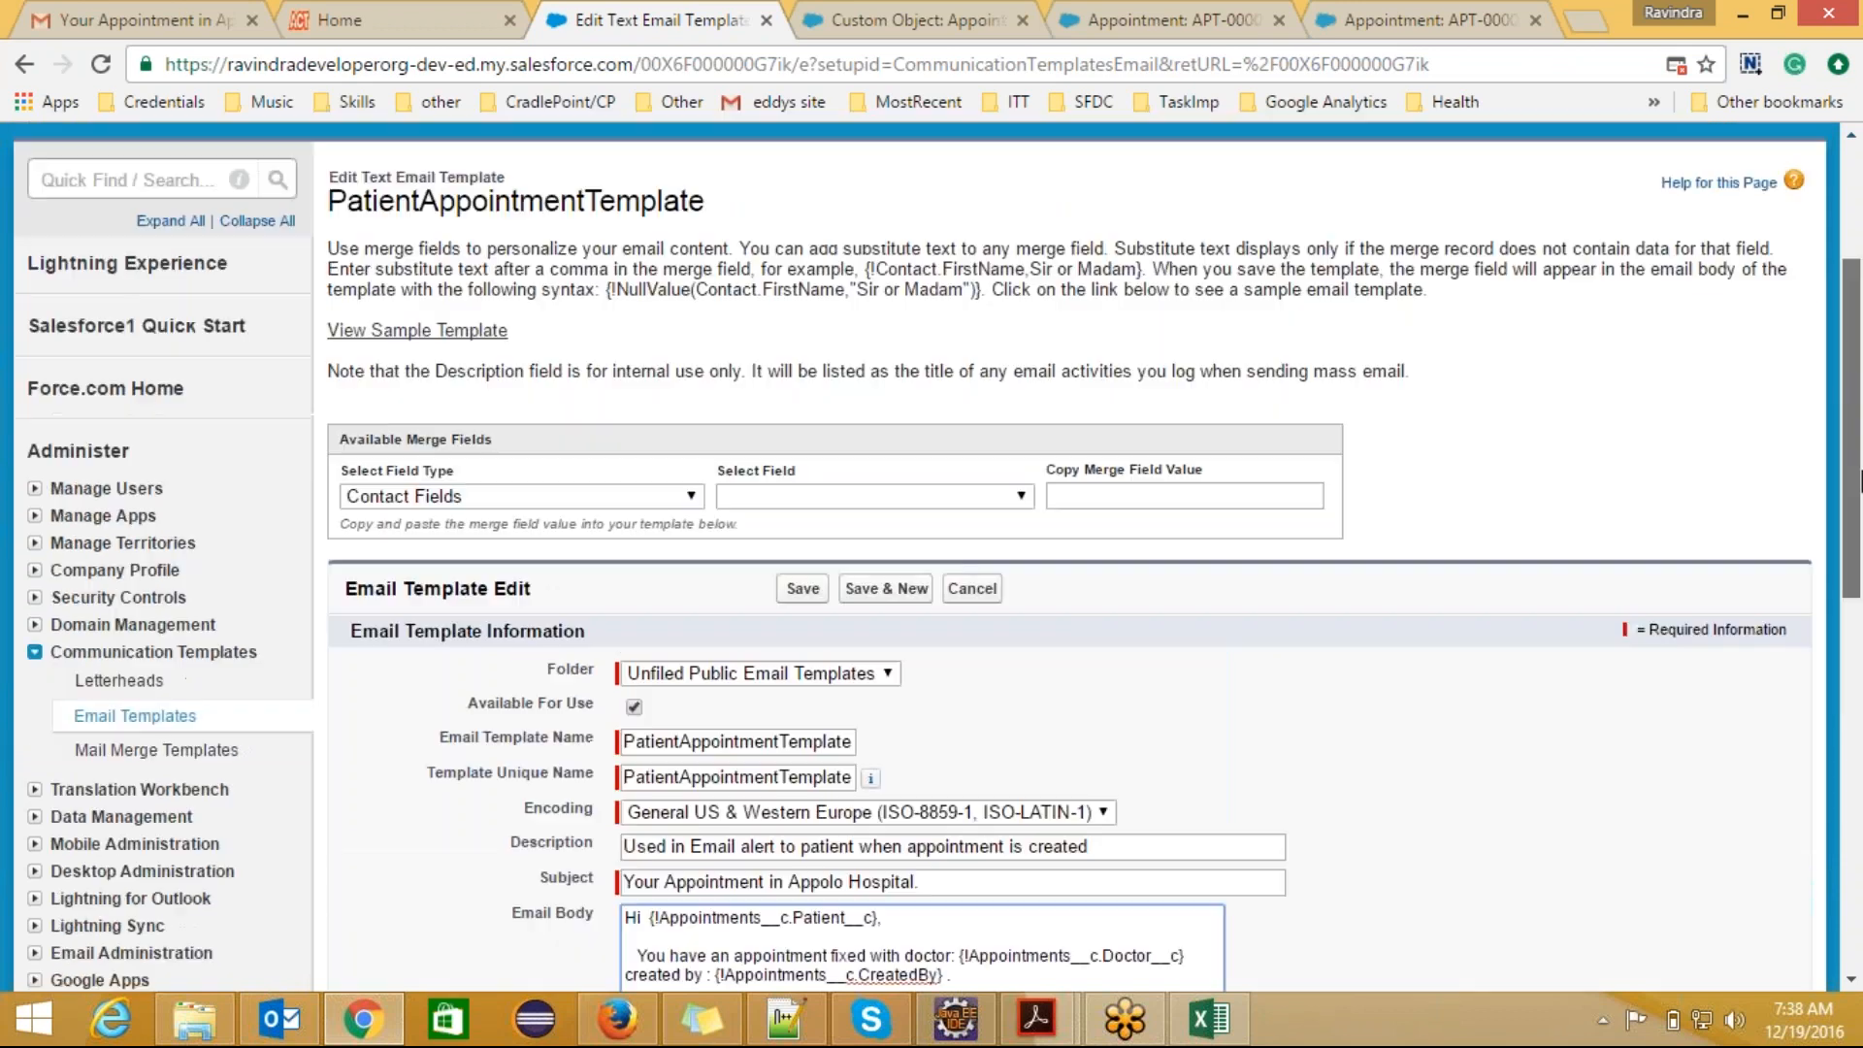
Step: Leave the template editor without saving and check the greeting's patient value in the plain text preview
click(22, 68)
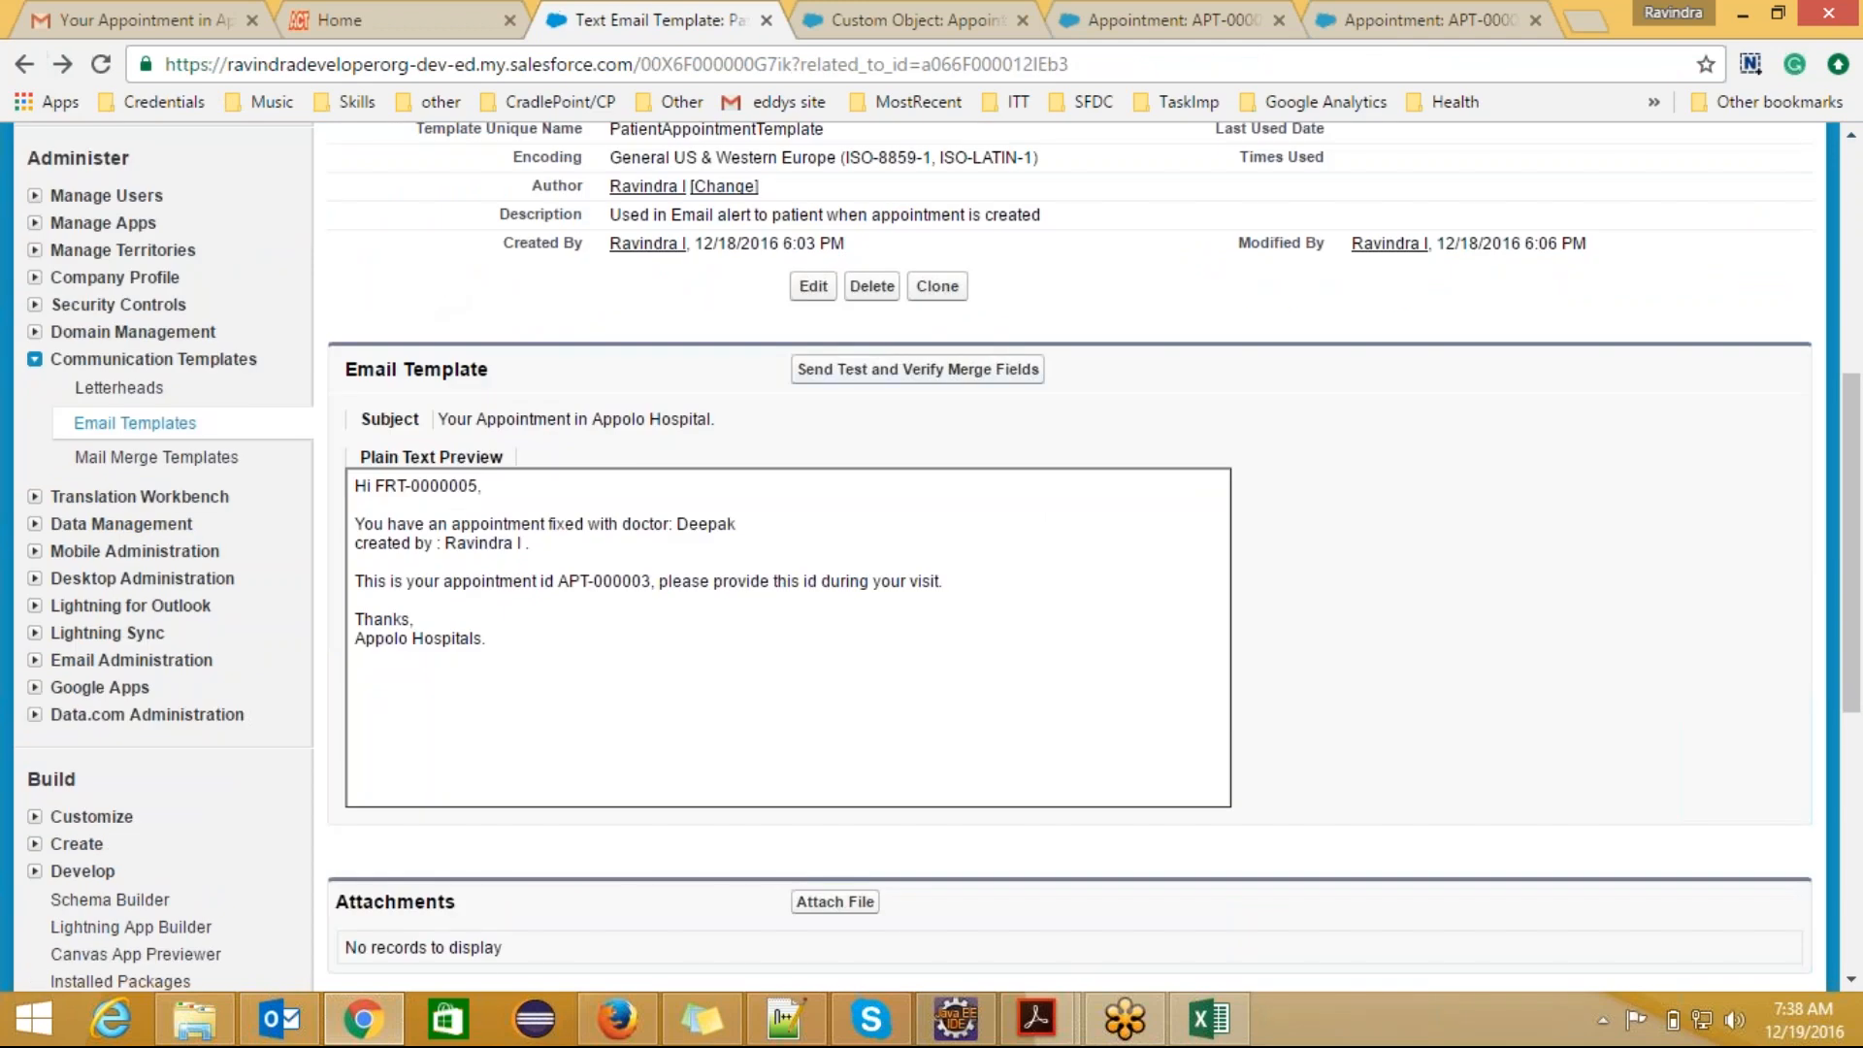
scroll(1851, 514, up, 3)
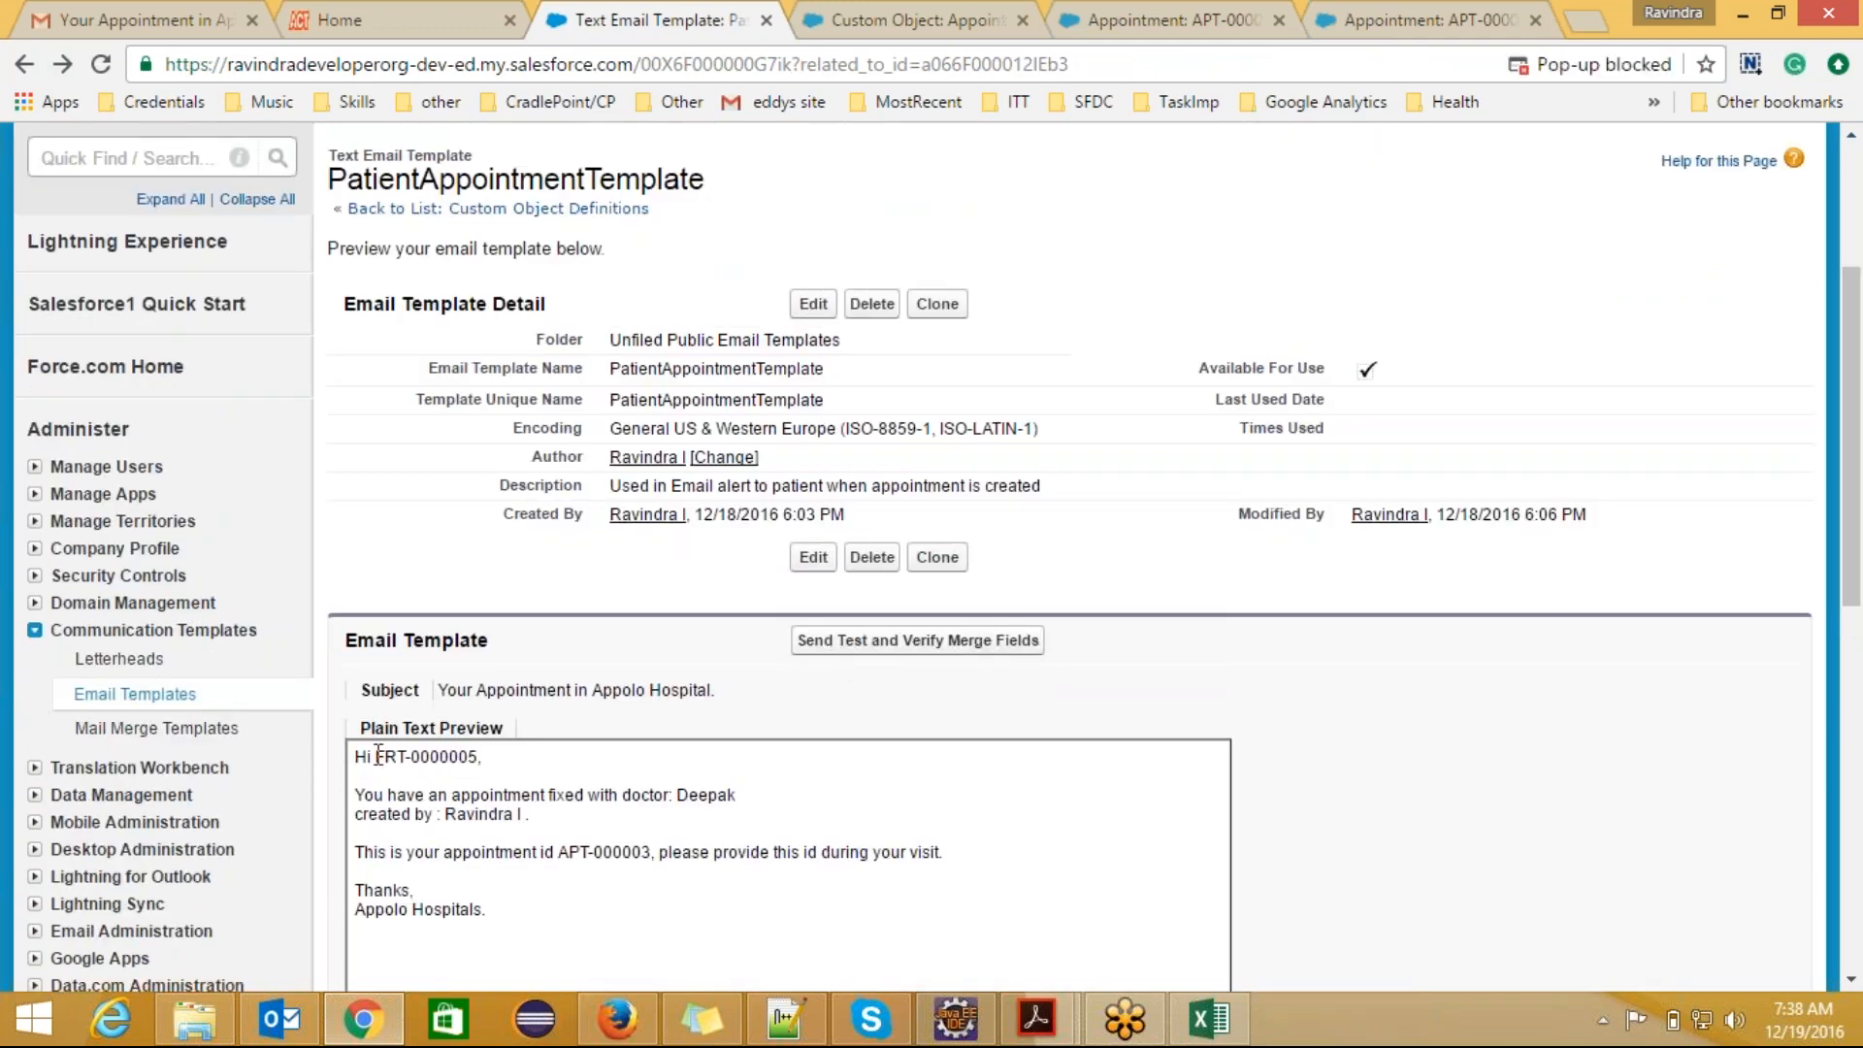
drag(377, 756, 477, 759)
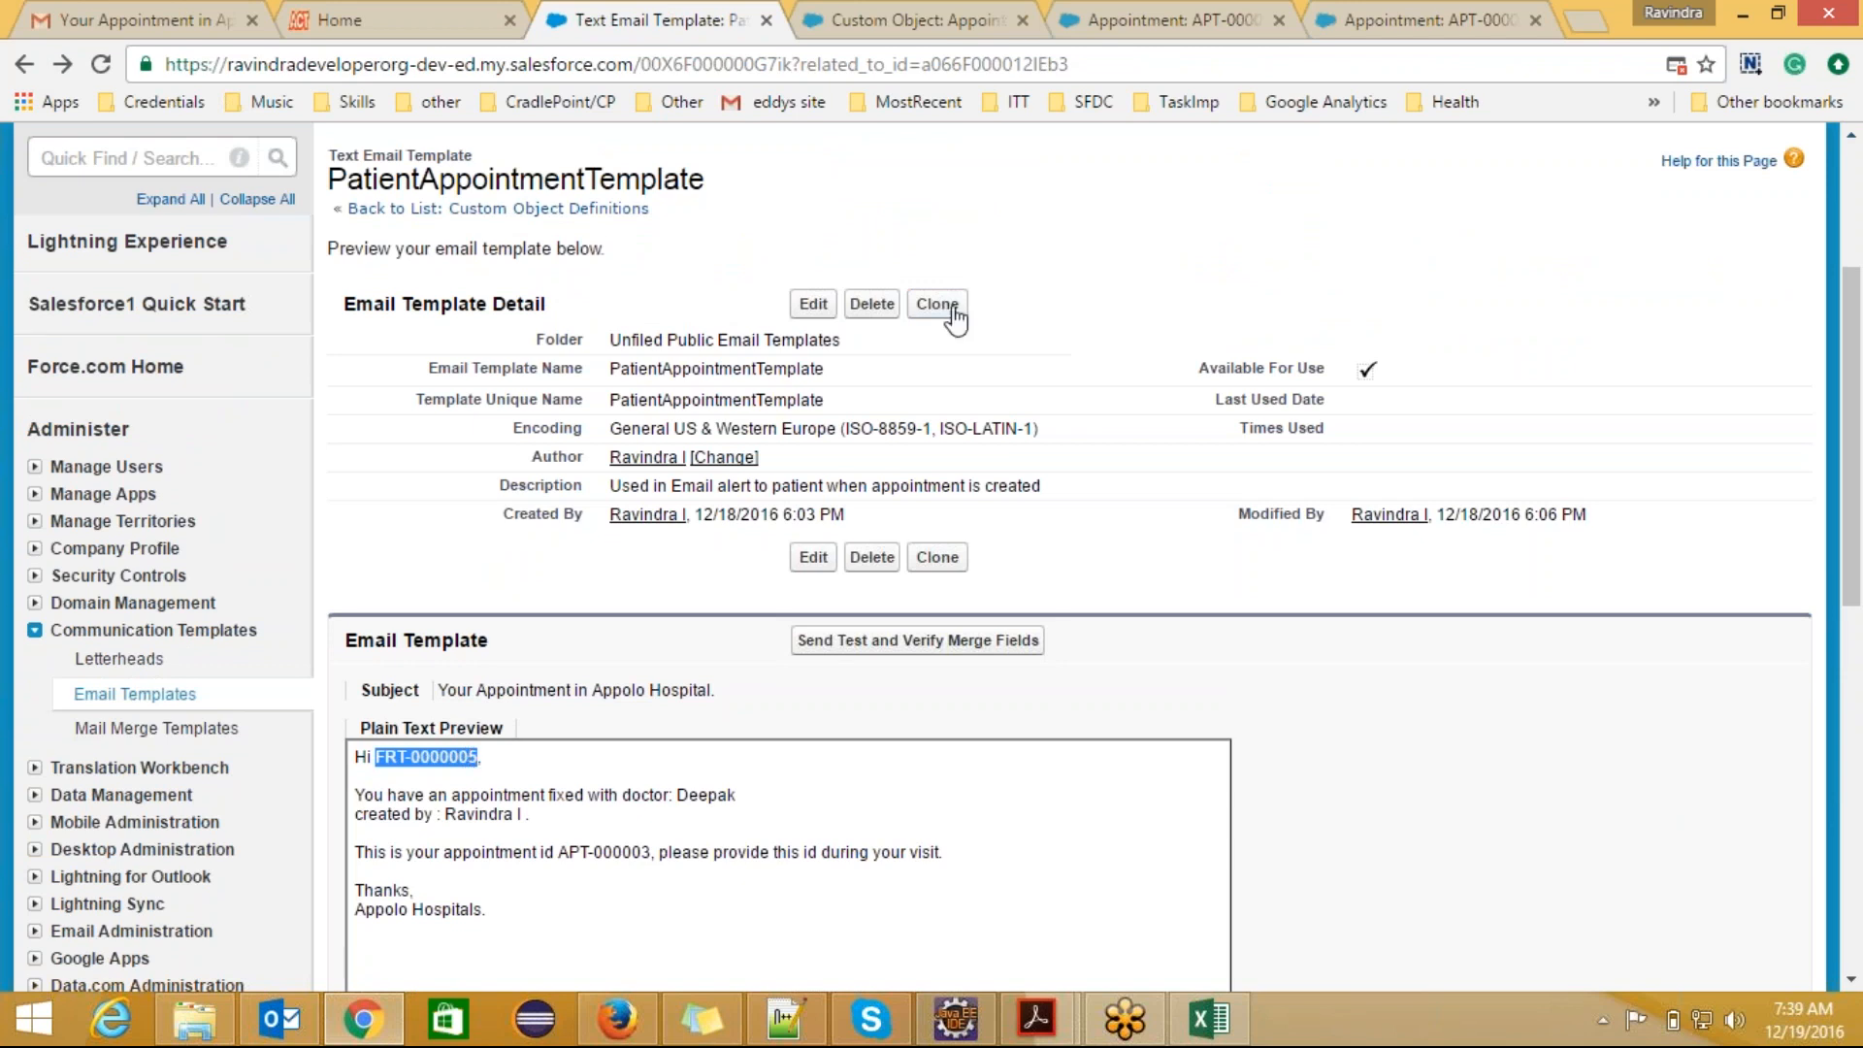
Step: Go to the email templates under Communication Templates and start a new template of type Text
click(582, 209)
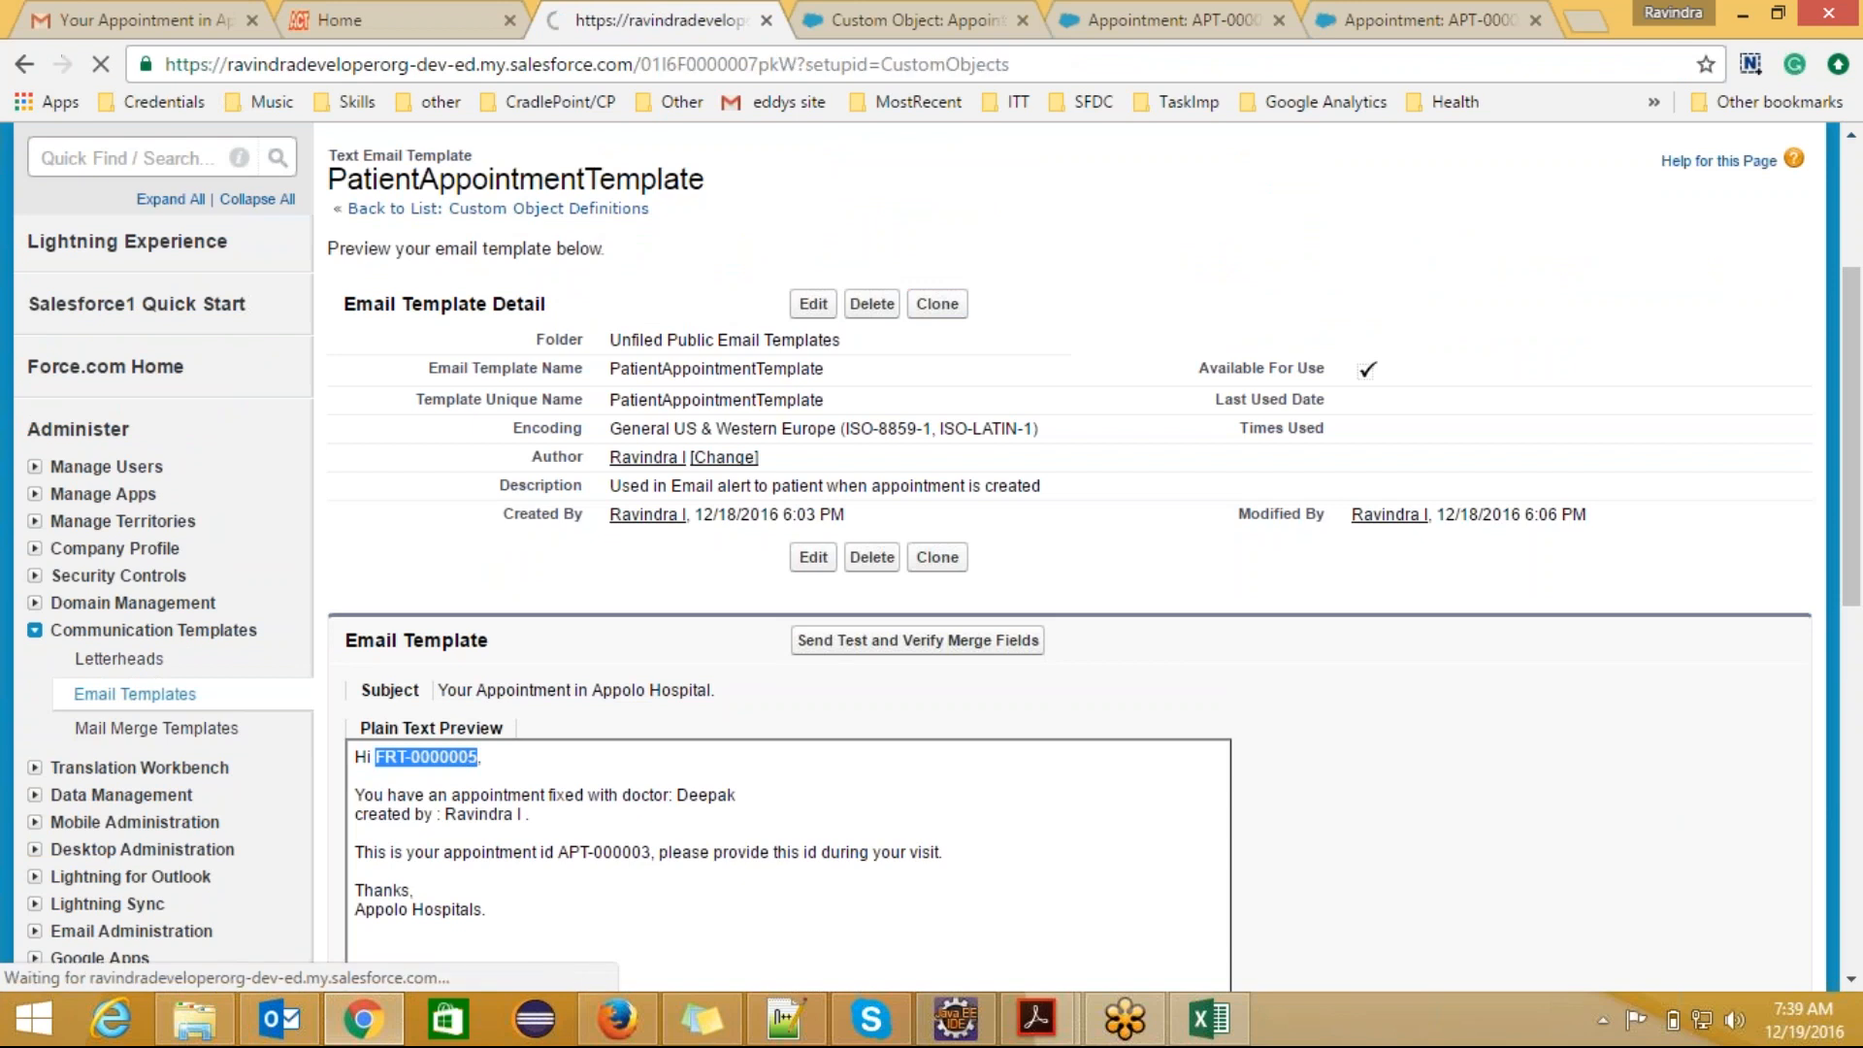
drag(1853, 219, 1856, 320)
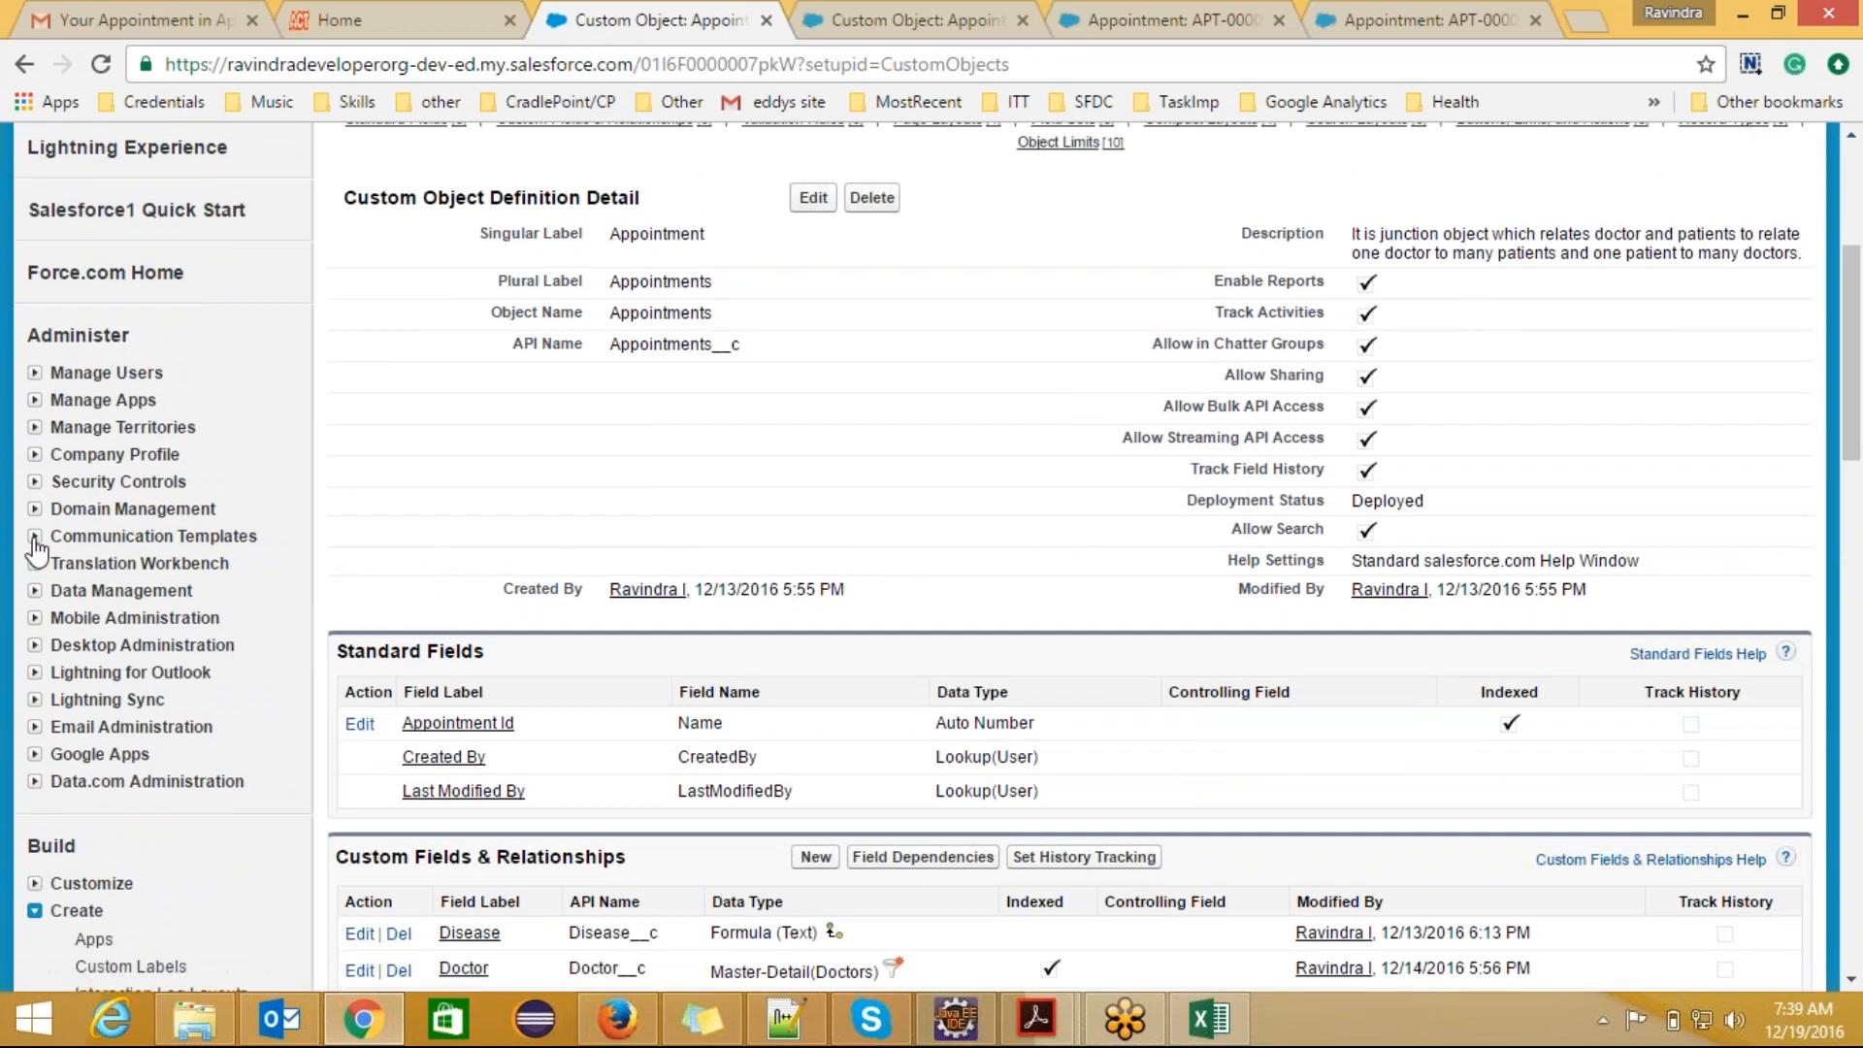
click(34, 536)
click(112, 591)
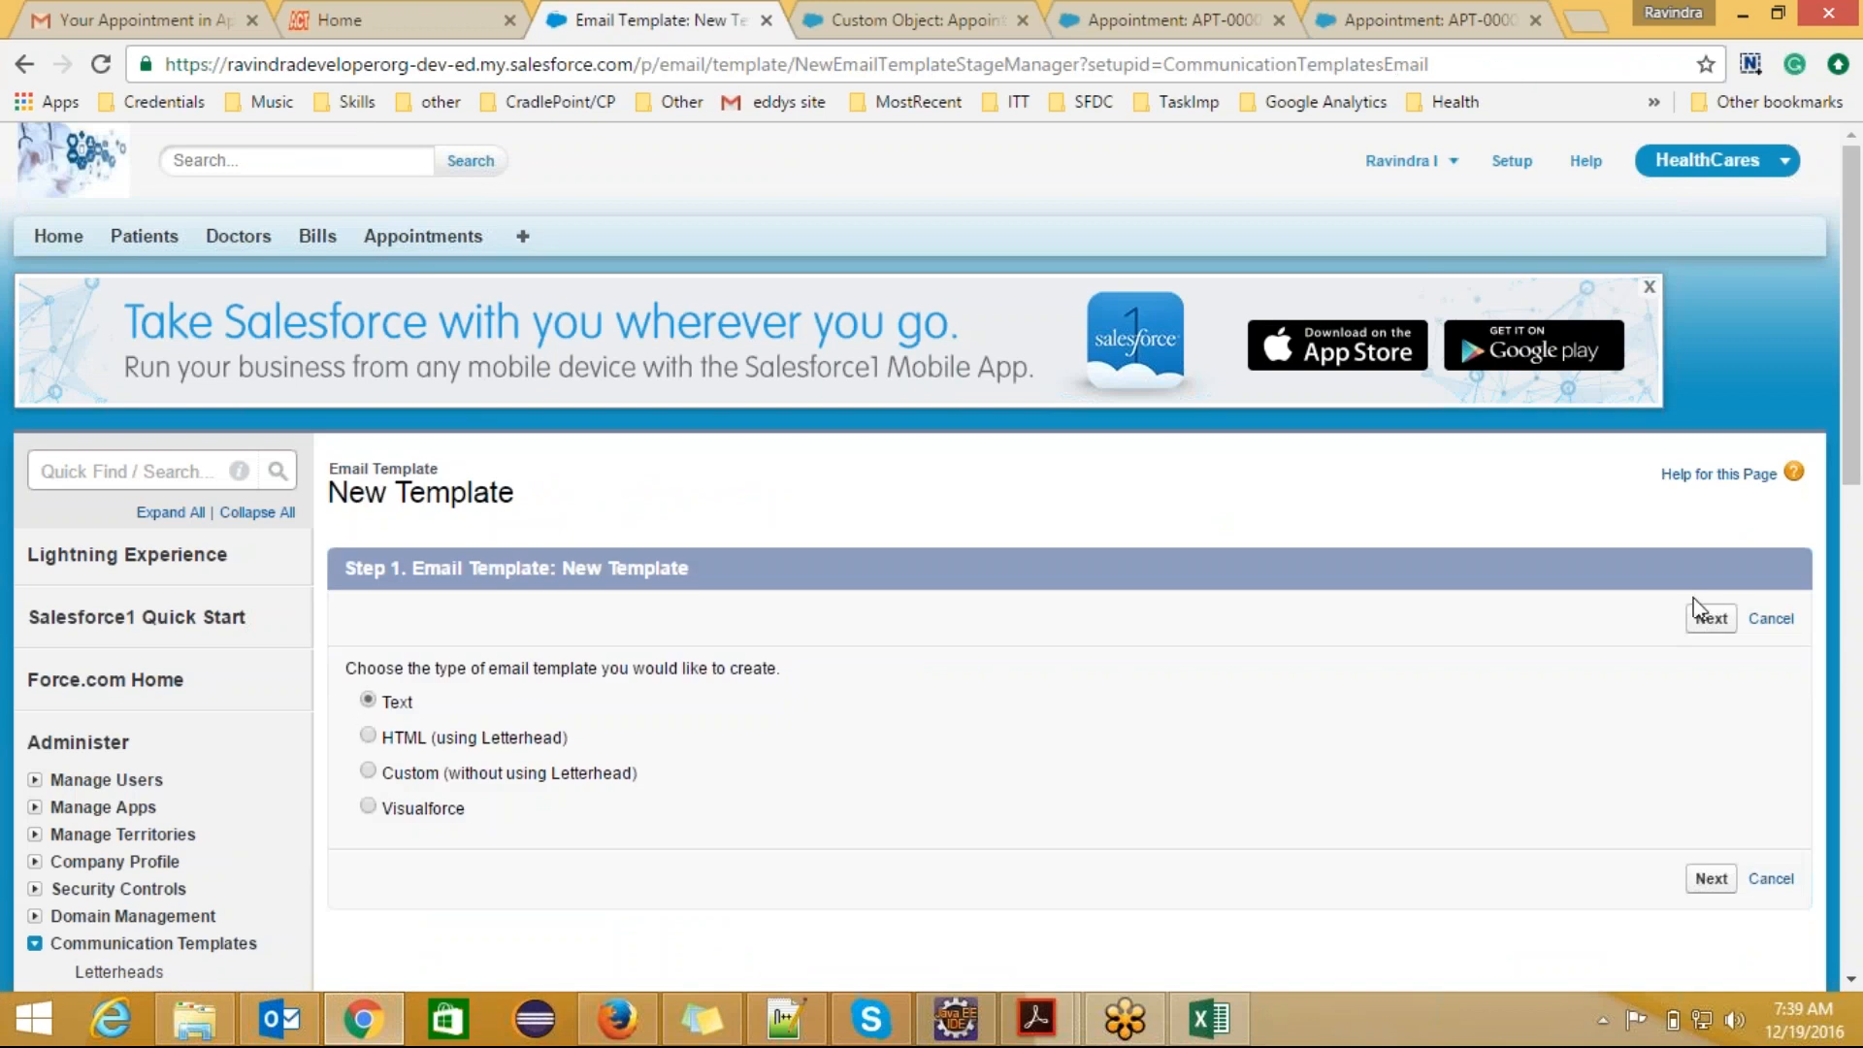
click(1703, 616)
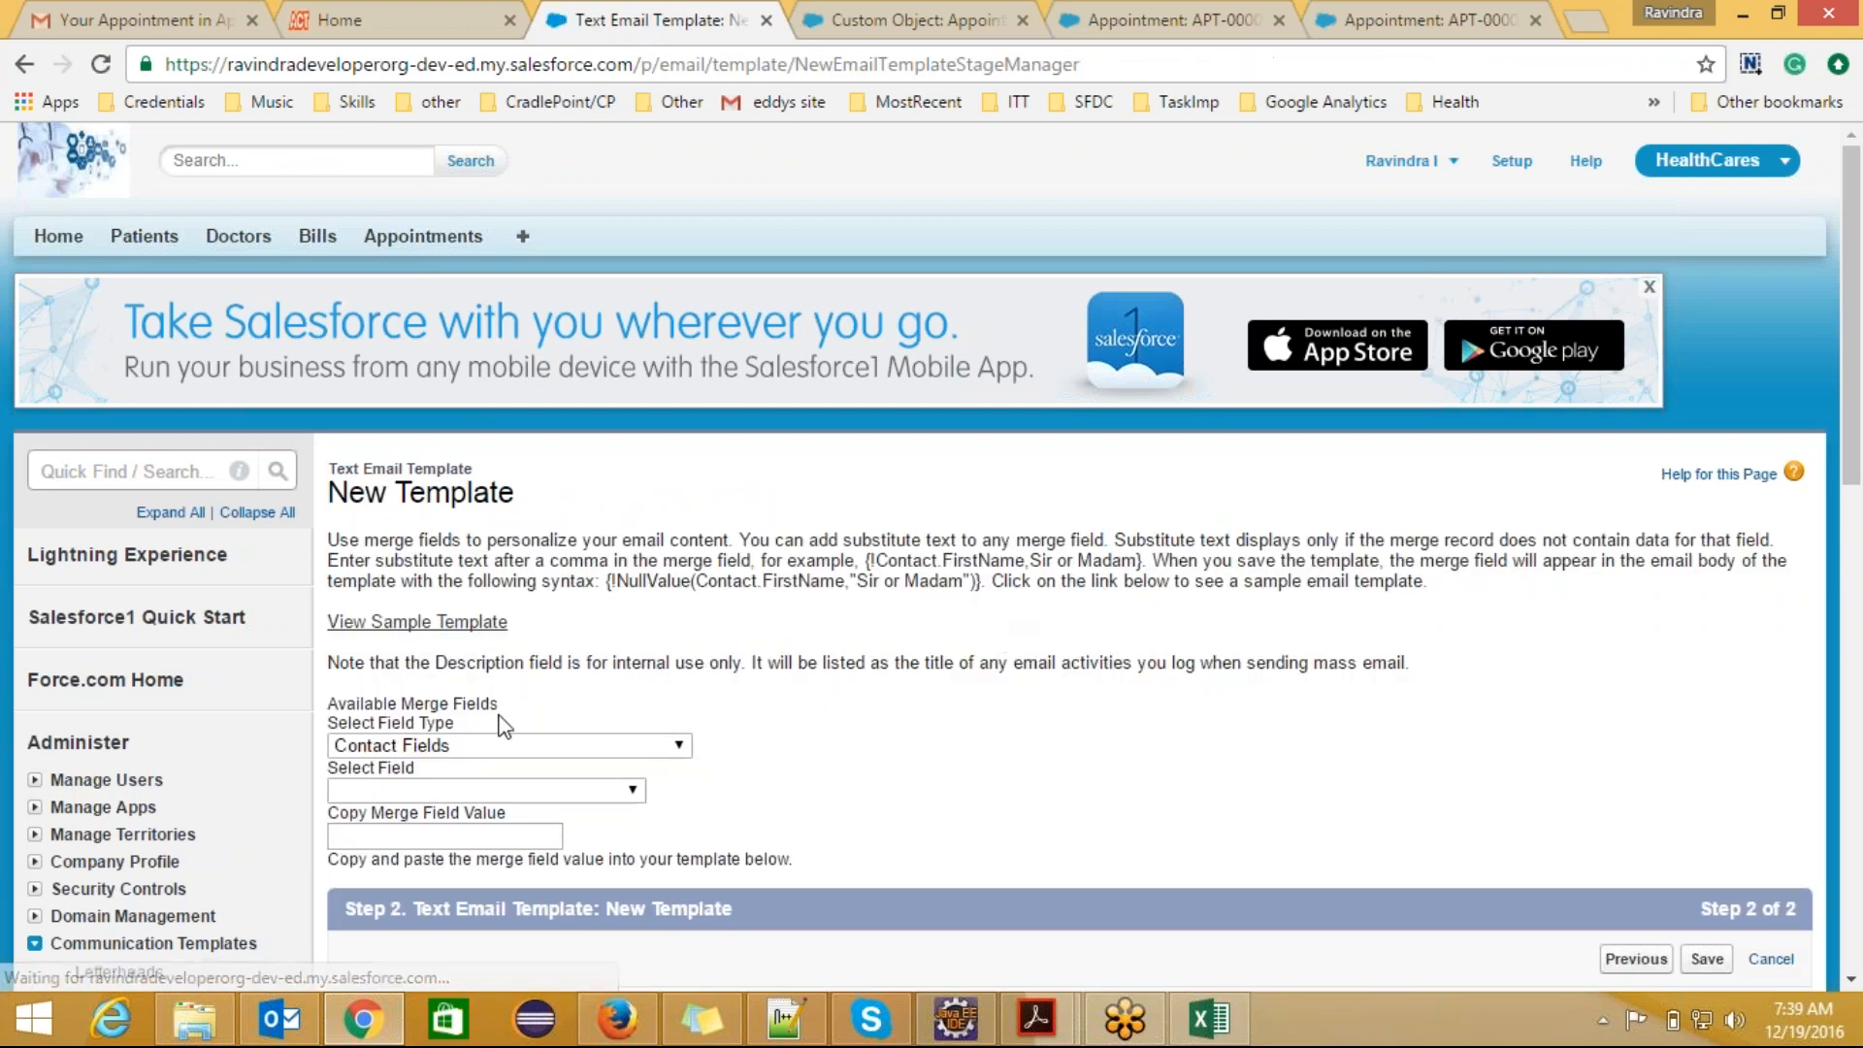
Step: Make the new template available for use and name it AppointmentTemplateToDoctor
drag(1858, 346, 1860, 559)
click(634, 531)
click(646, 571)
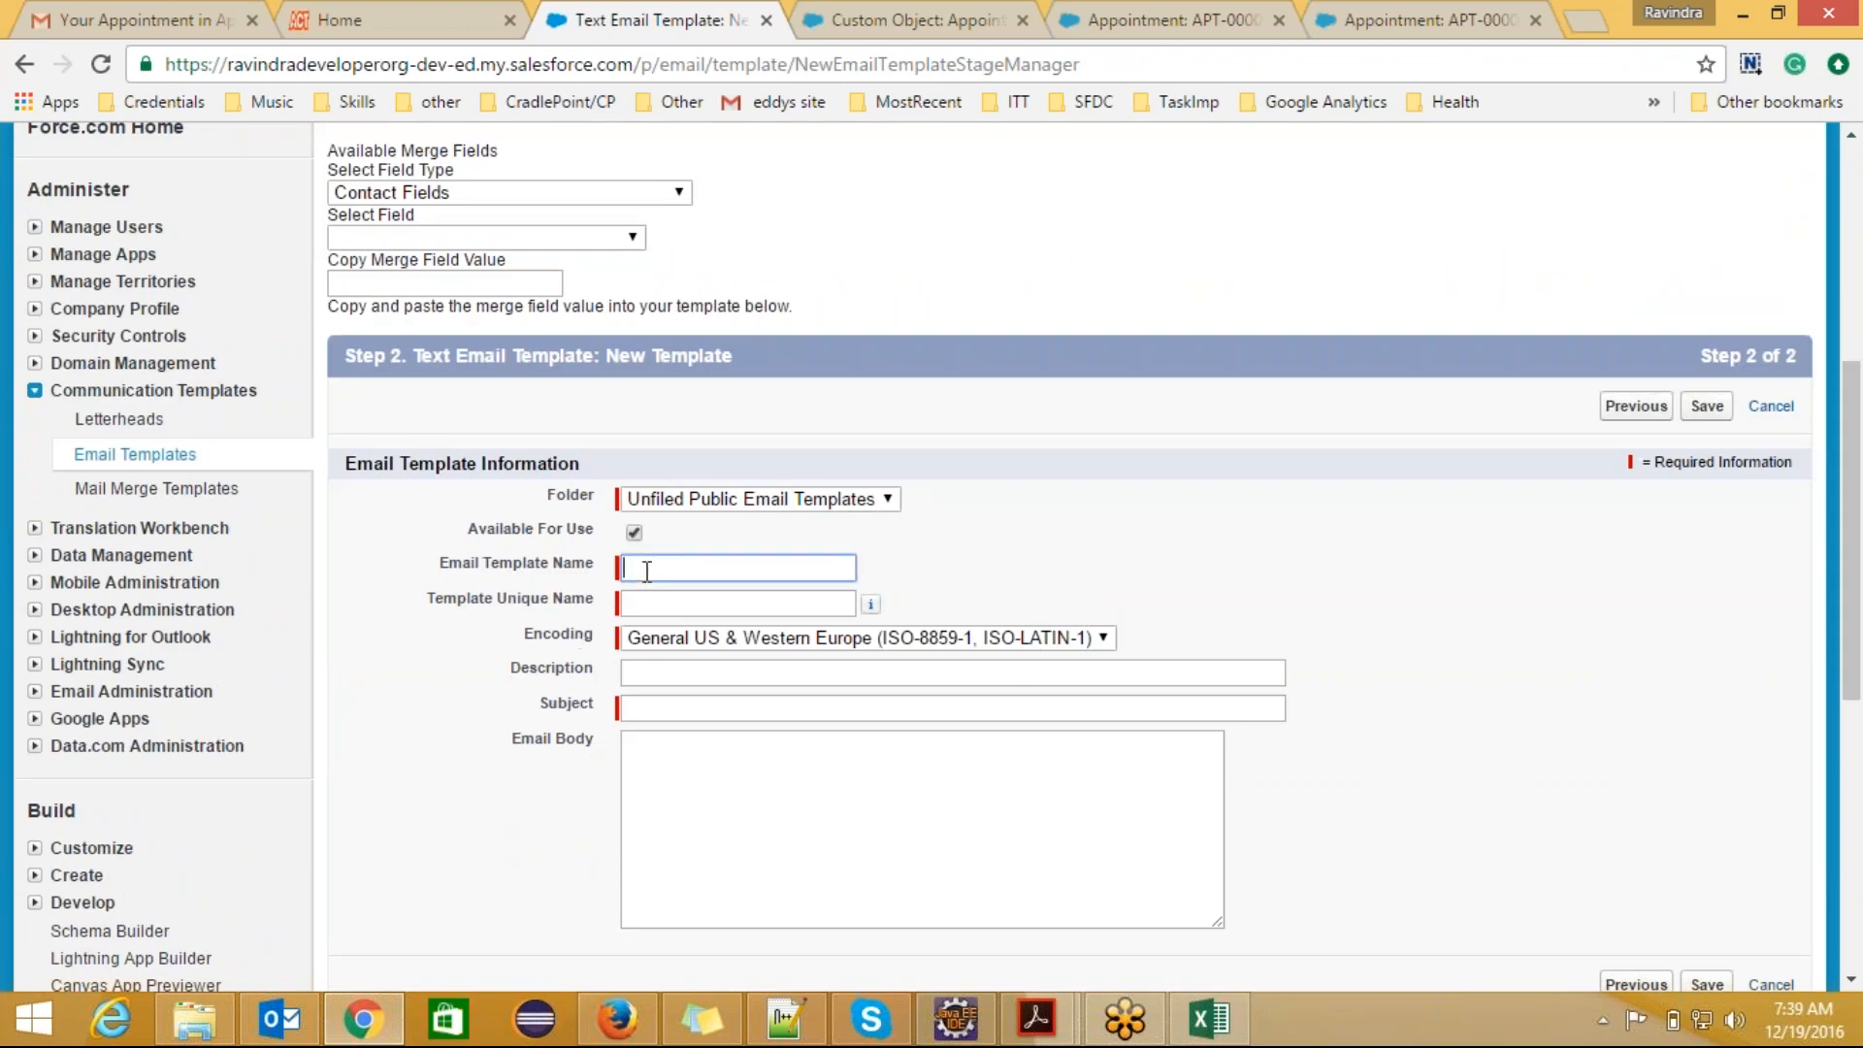
text(Doctor)
key(BackSpace)
key(BackSpace)
key(BackSpace)
key(BackSpace)
key(BackSpace)
key(BackSpace)
text(AppointmentTemplateToDoctor)
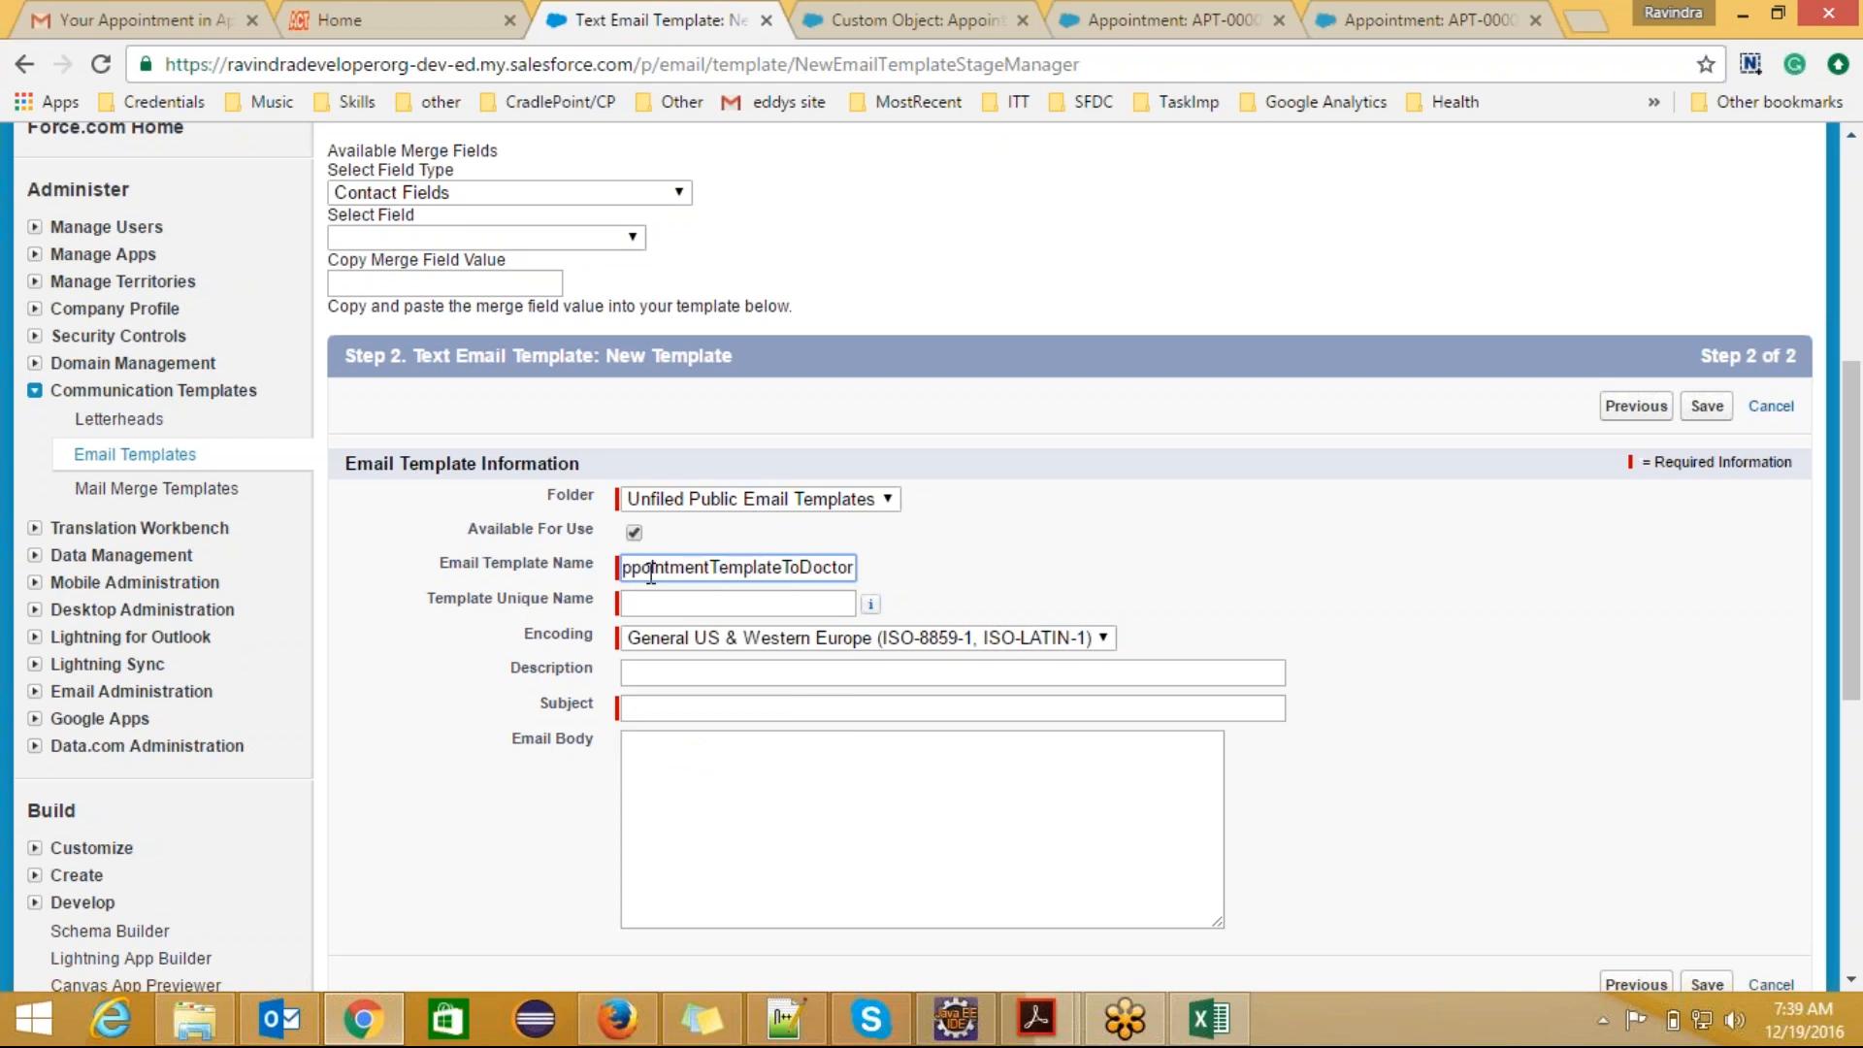
Step: Accept the matching unique name and give the template the description "Used to notify doctor about an appointmtment."
click(652, 603)
click(702, 672)
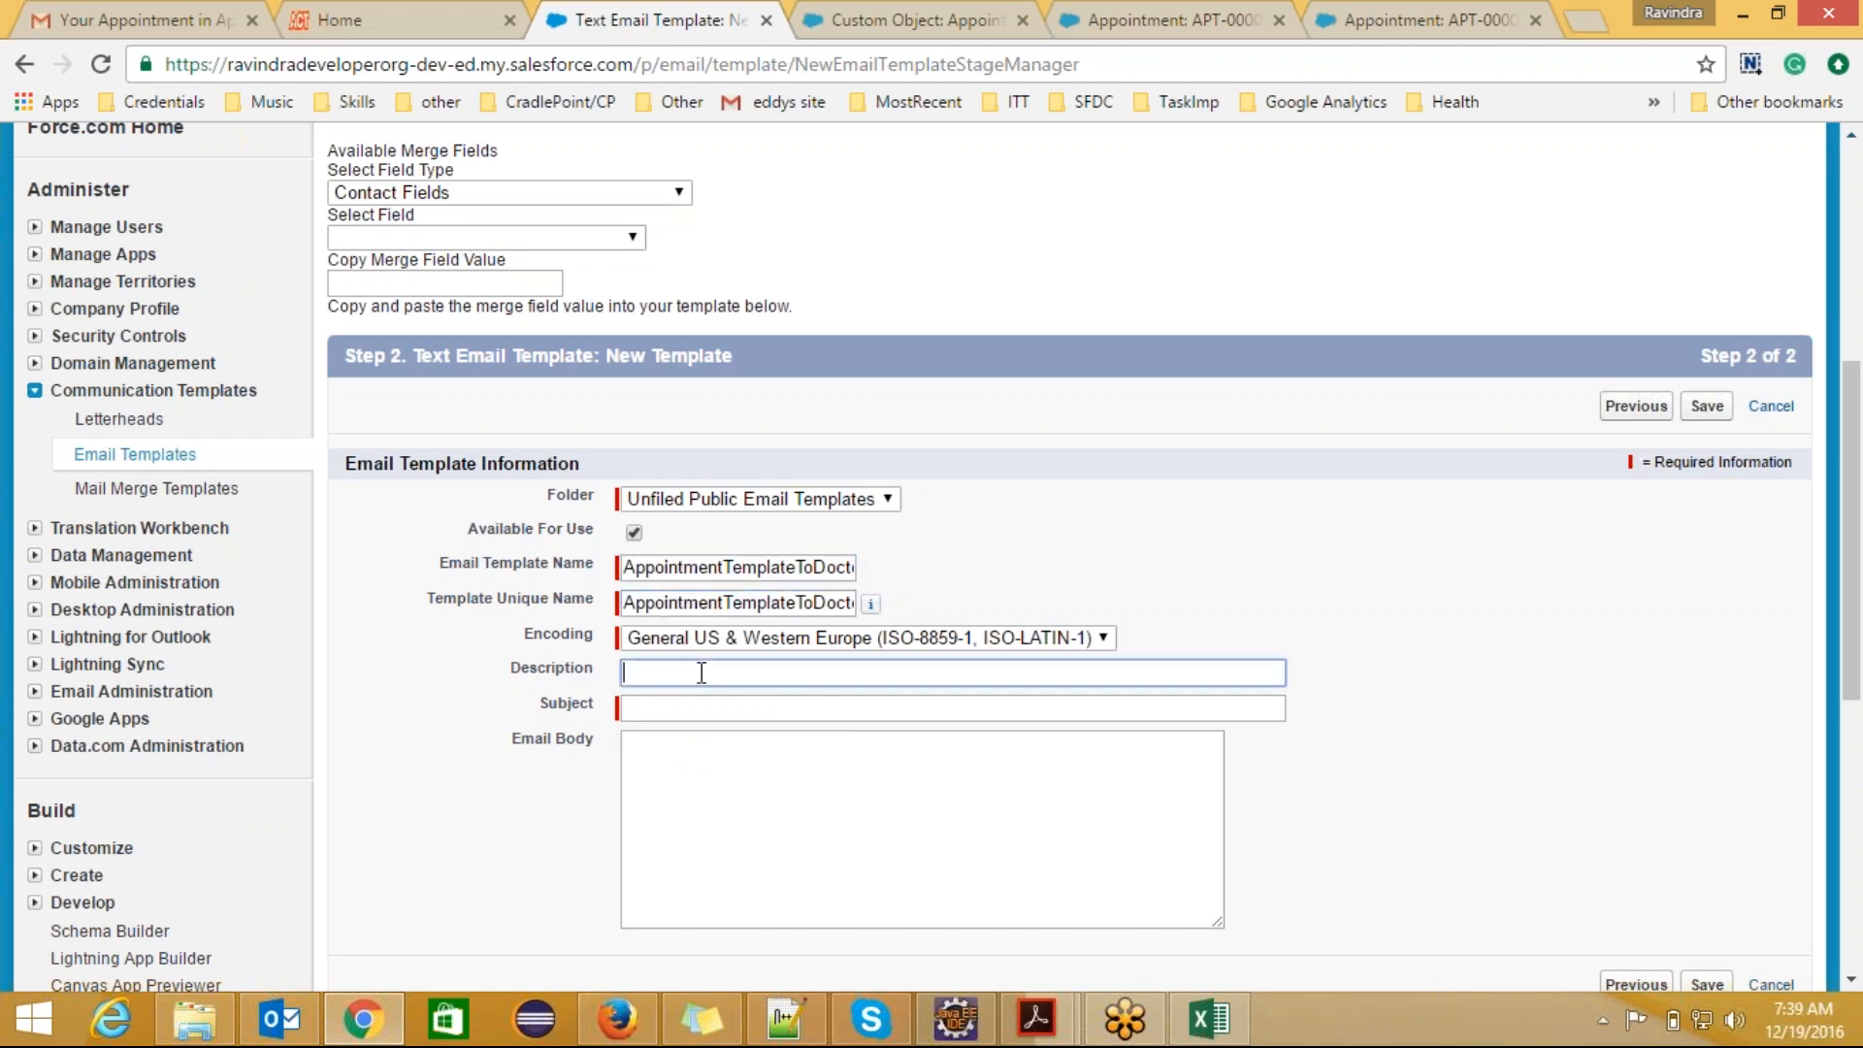
text(Used to no)
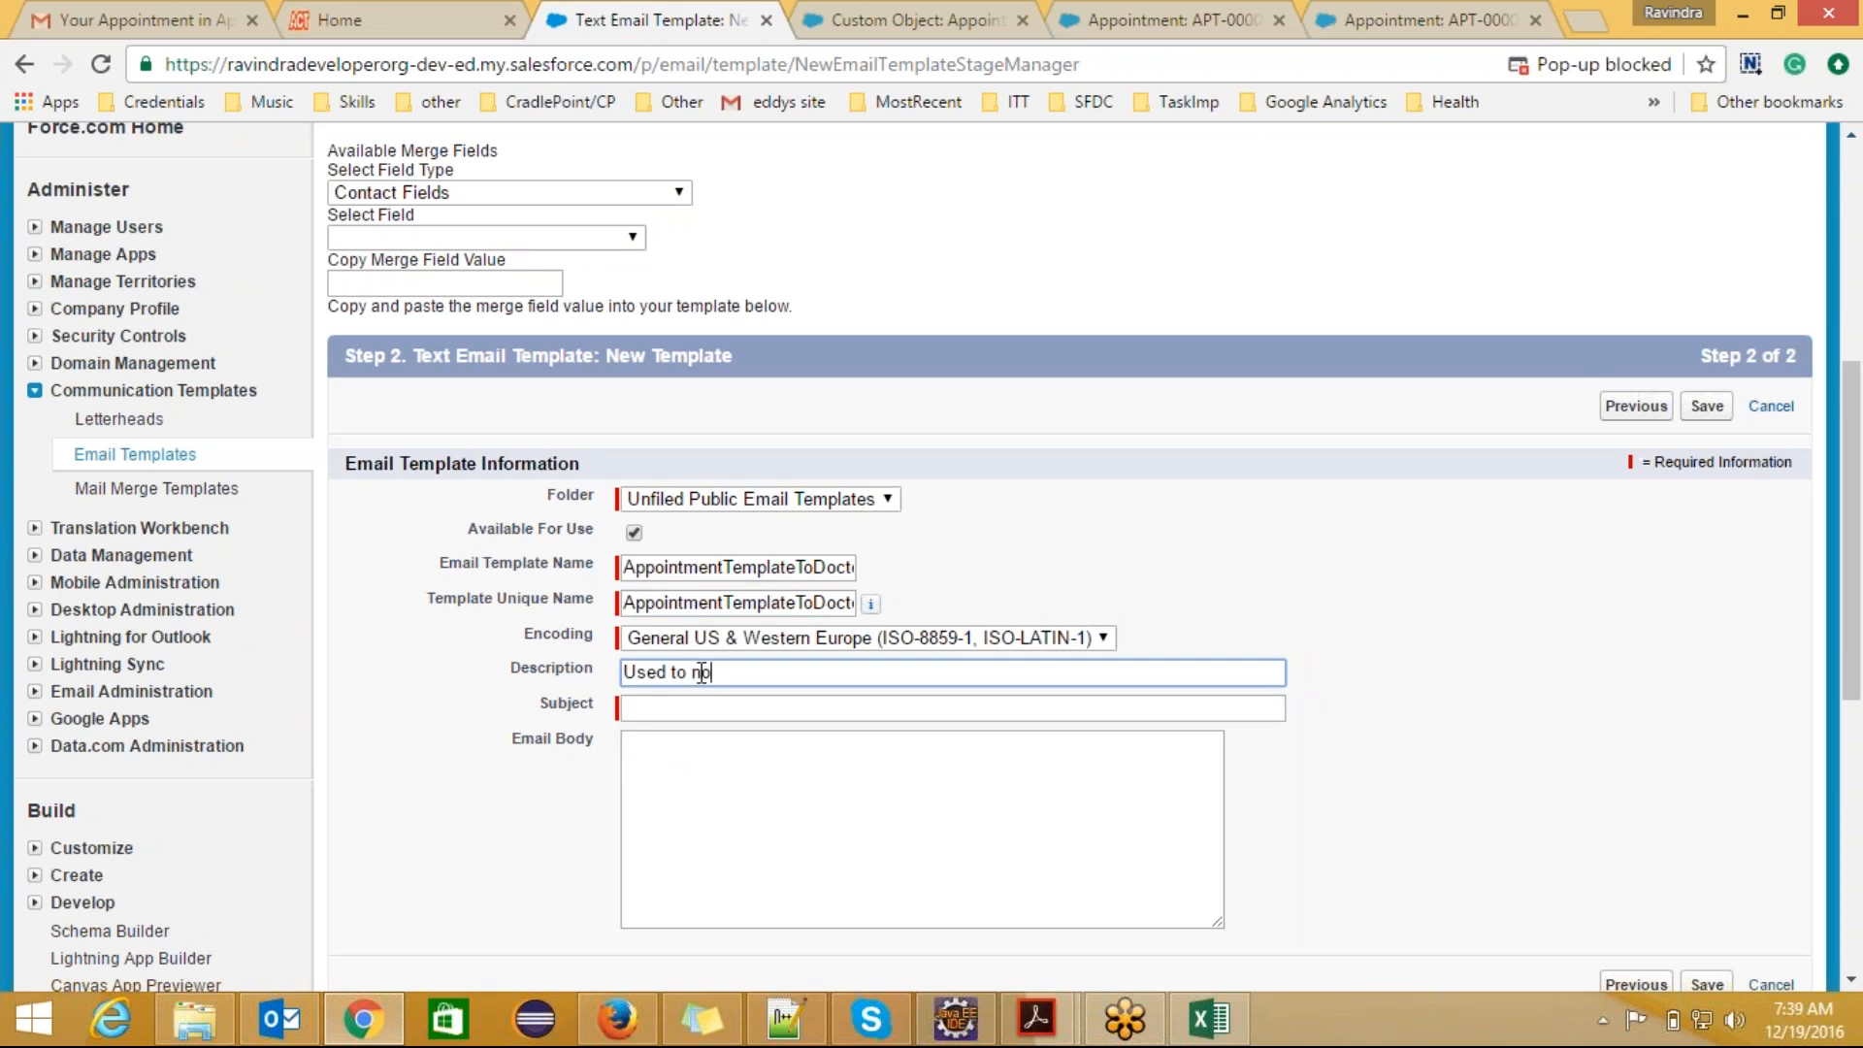
text(tify doctor )
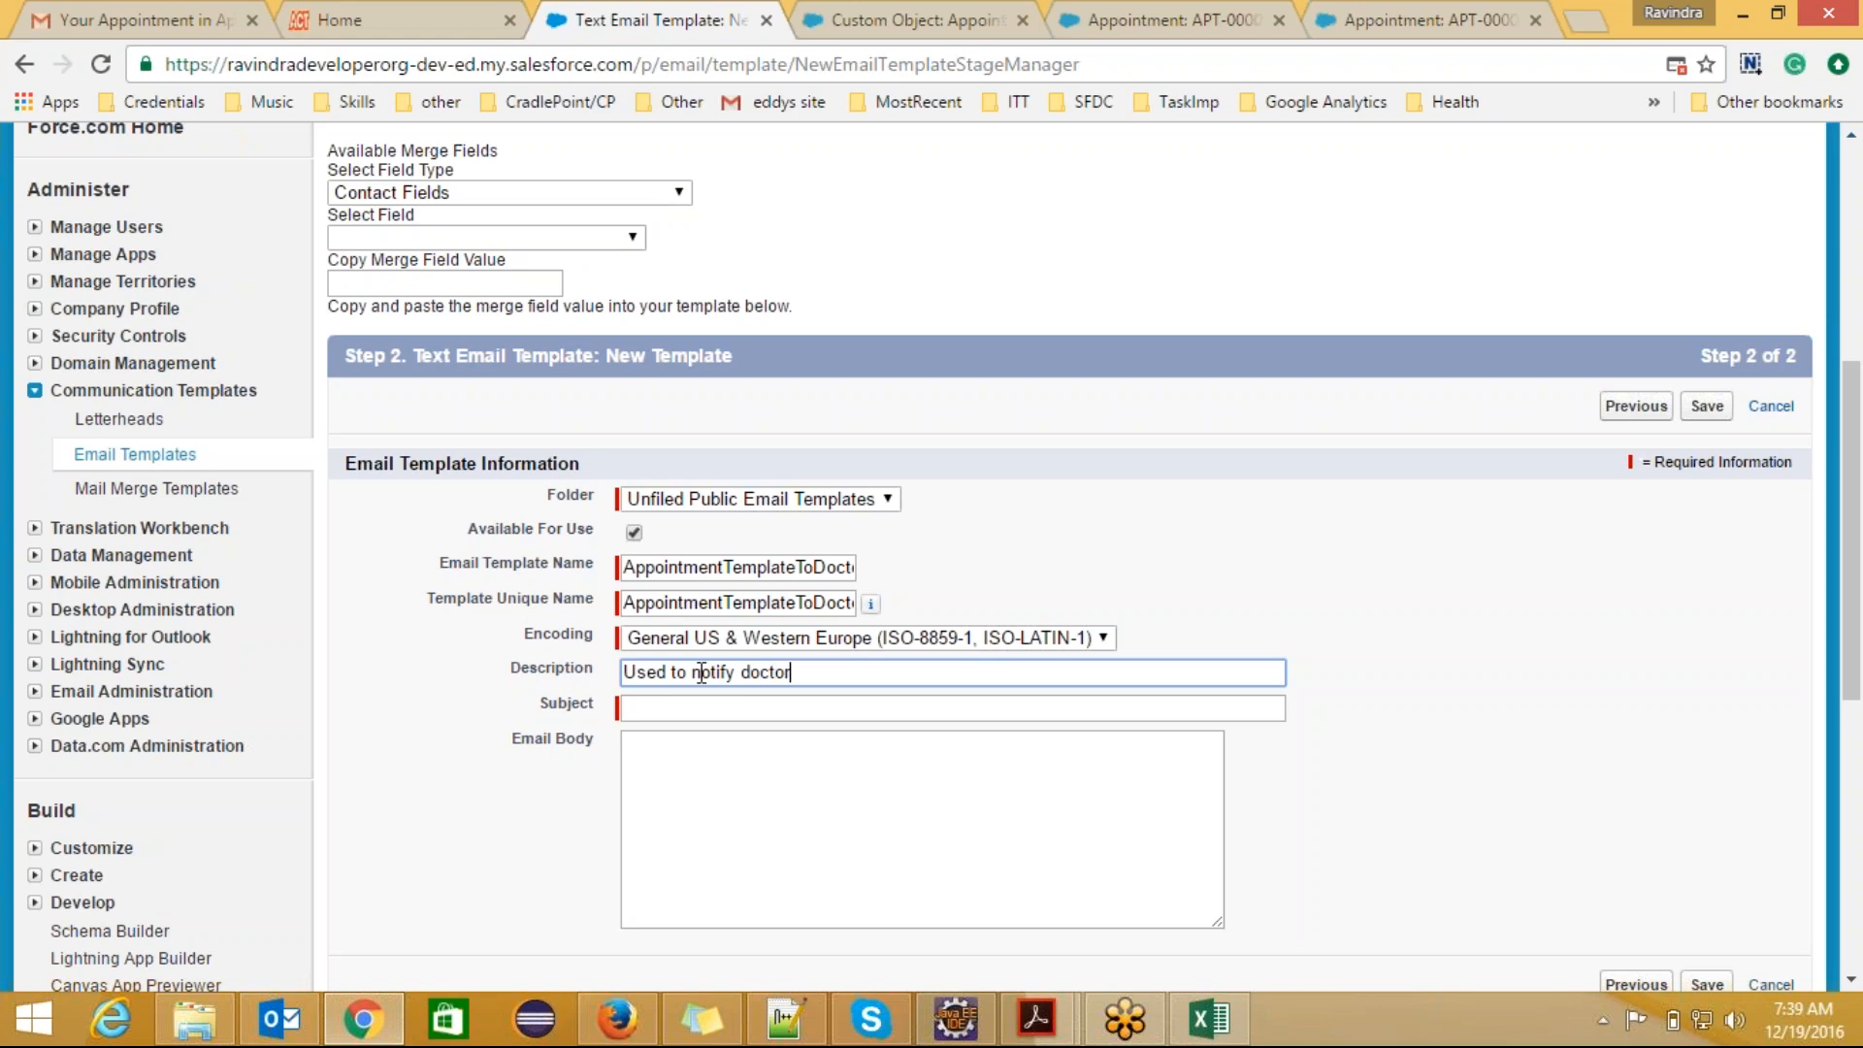
text(about an appointman)
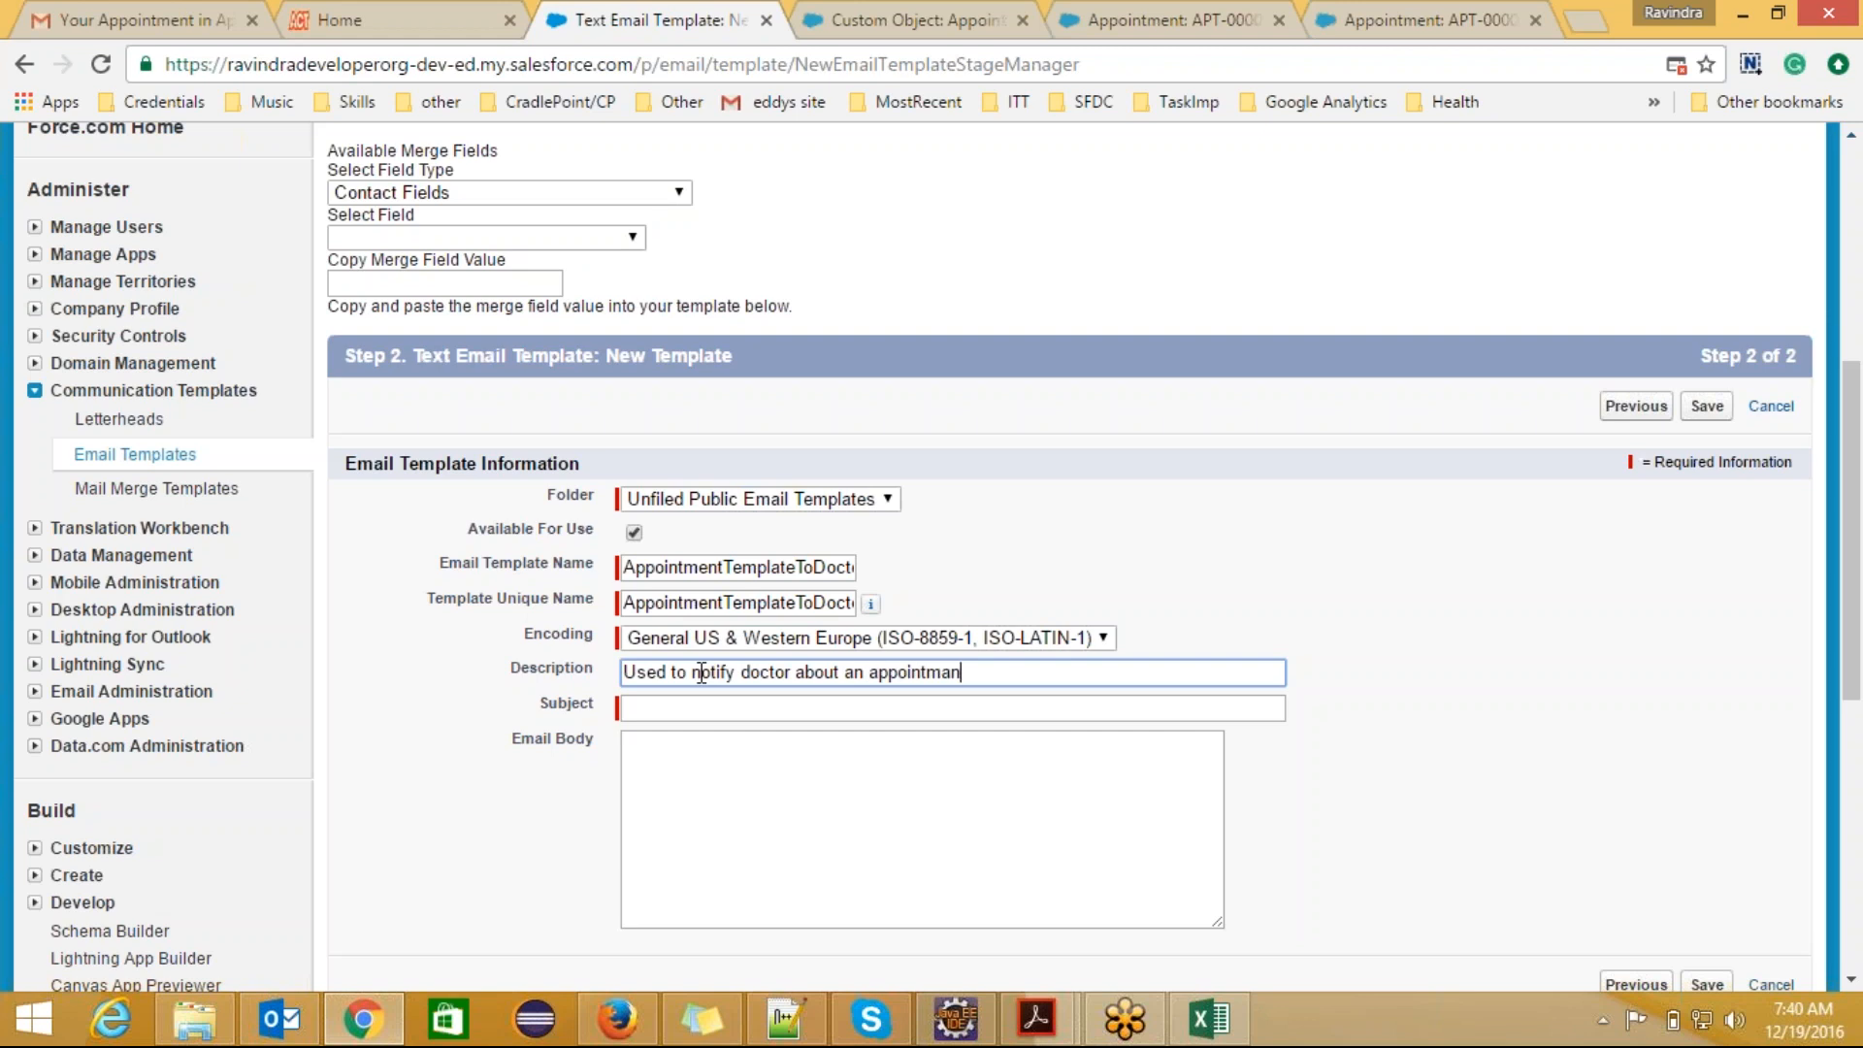
key(BackSpace)
key(BackSpace)
text(tment.)
Step: Set the template's subject to "Appointment scheduled"
click(687, 715)
text(Appointment )
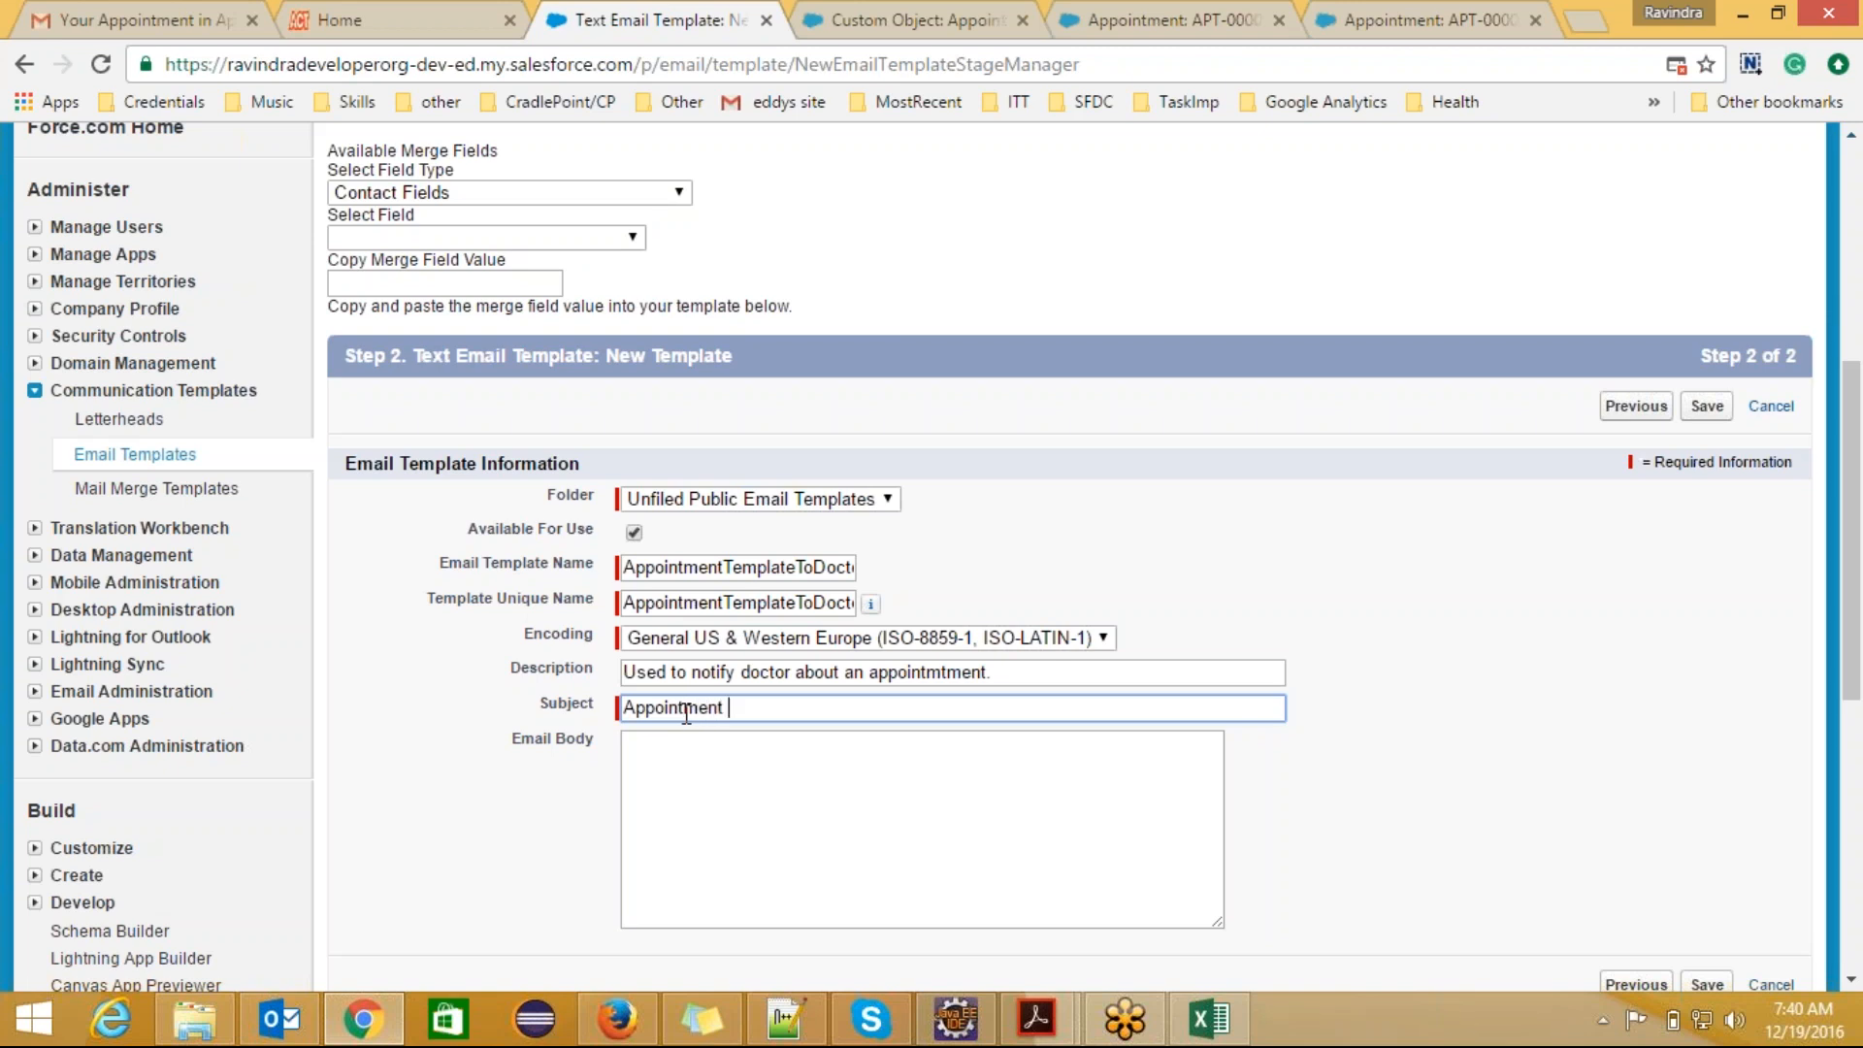
text(scheduled)
Step: Begin the email body with the greeting "Hi {!Appointments__c.Doctor__c}," using the Doctor merge field from Appointment Fields, followed by a blank line
click(690, 761)
text(Hi)
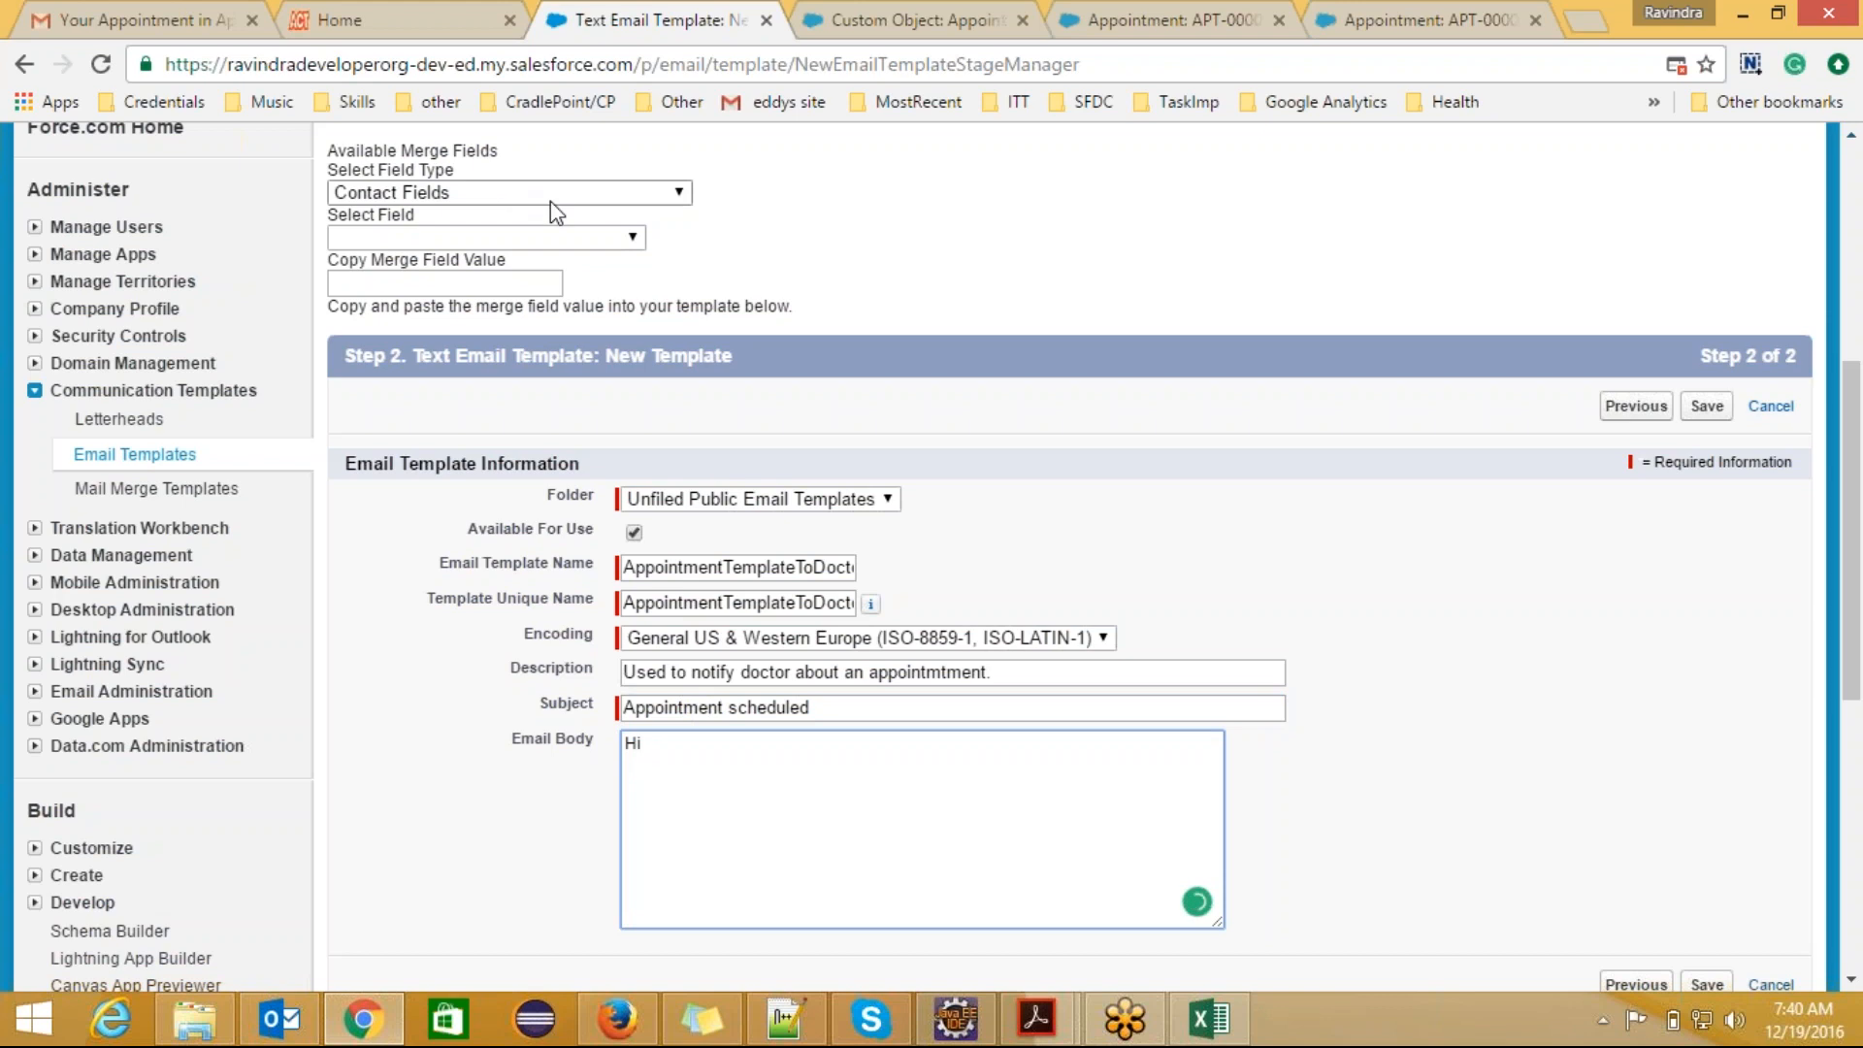
click(648, 193)
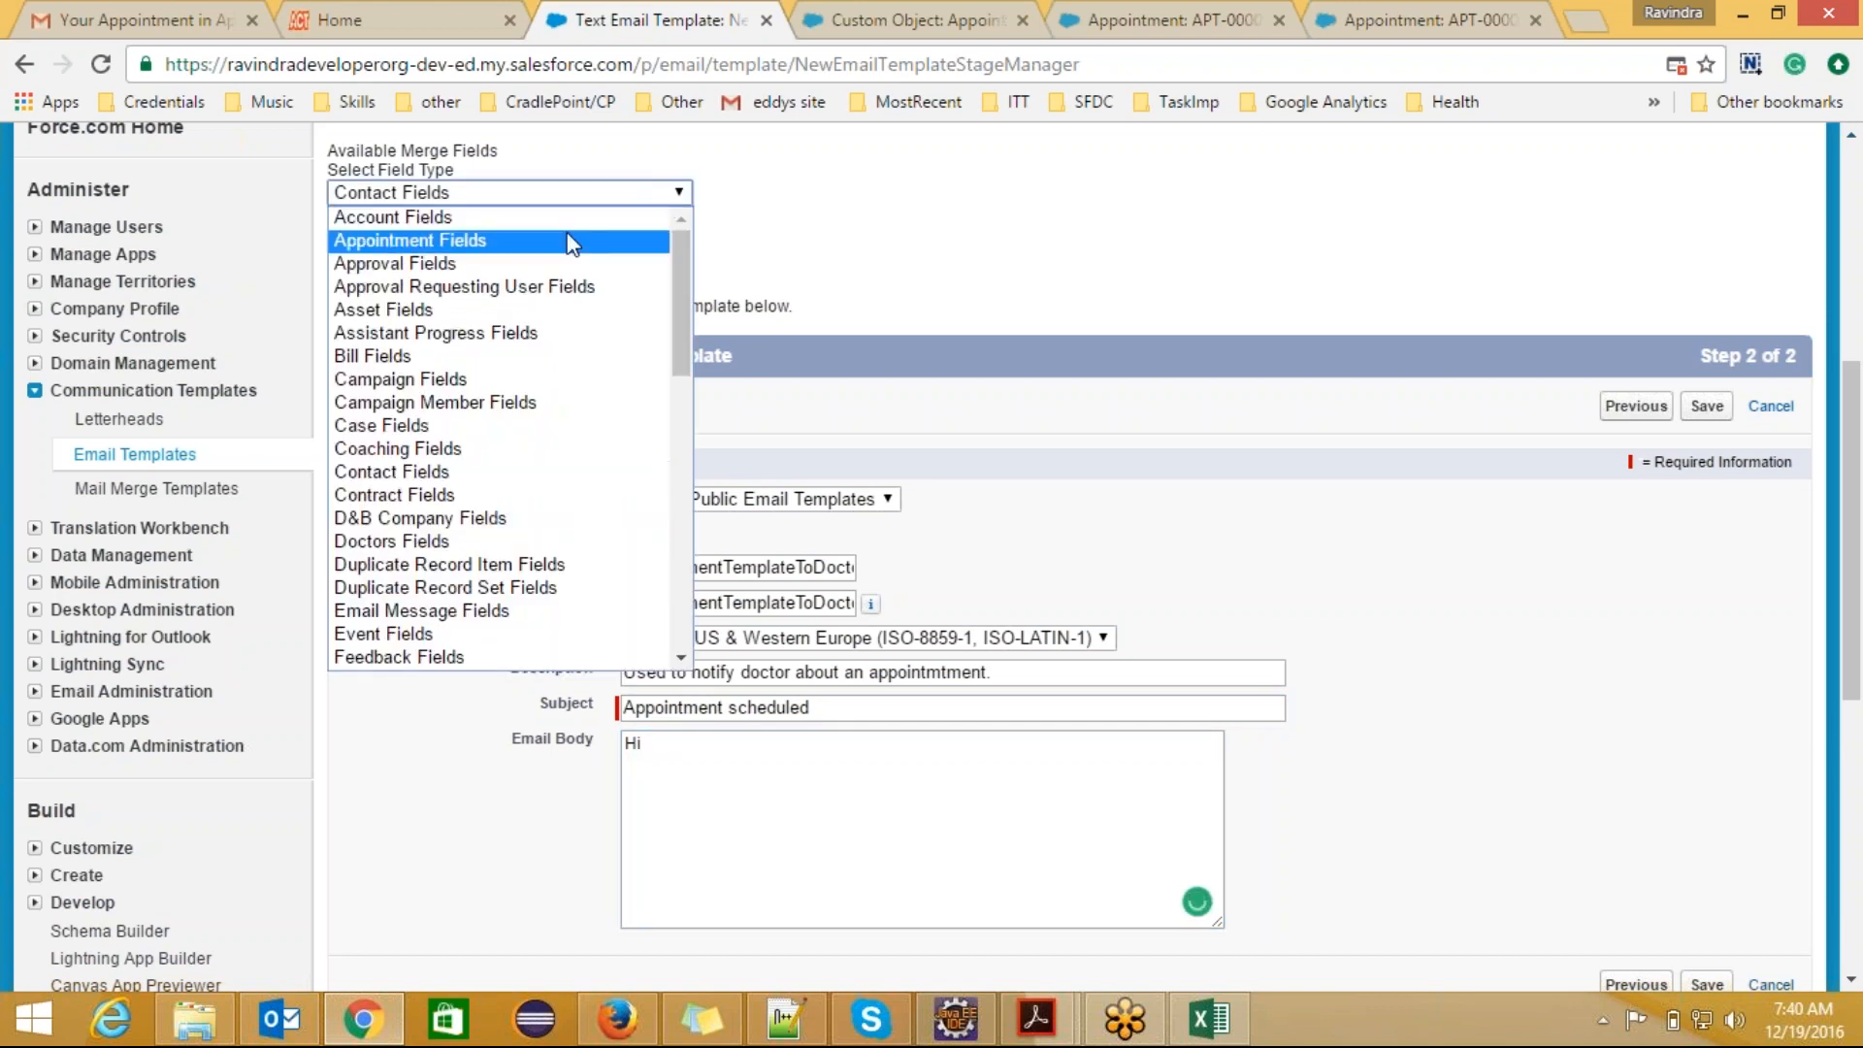
click(582, 238)
click(514, 238)
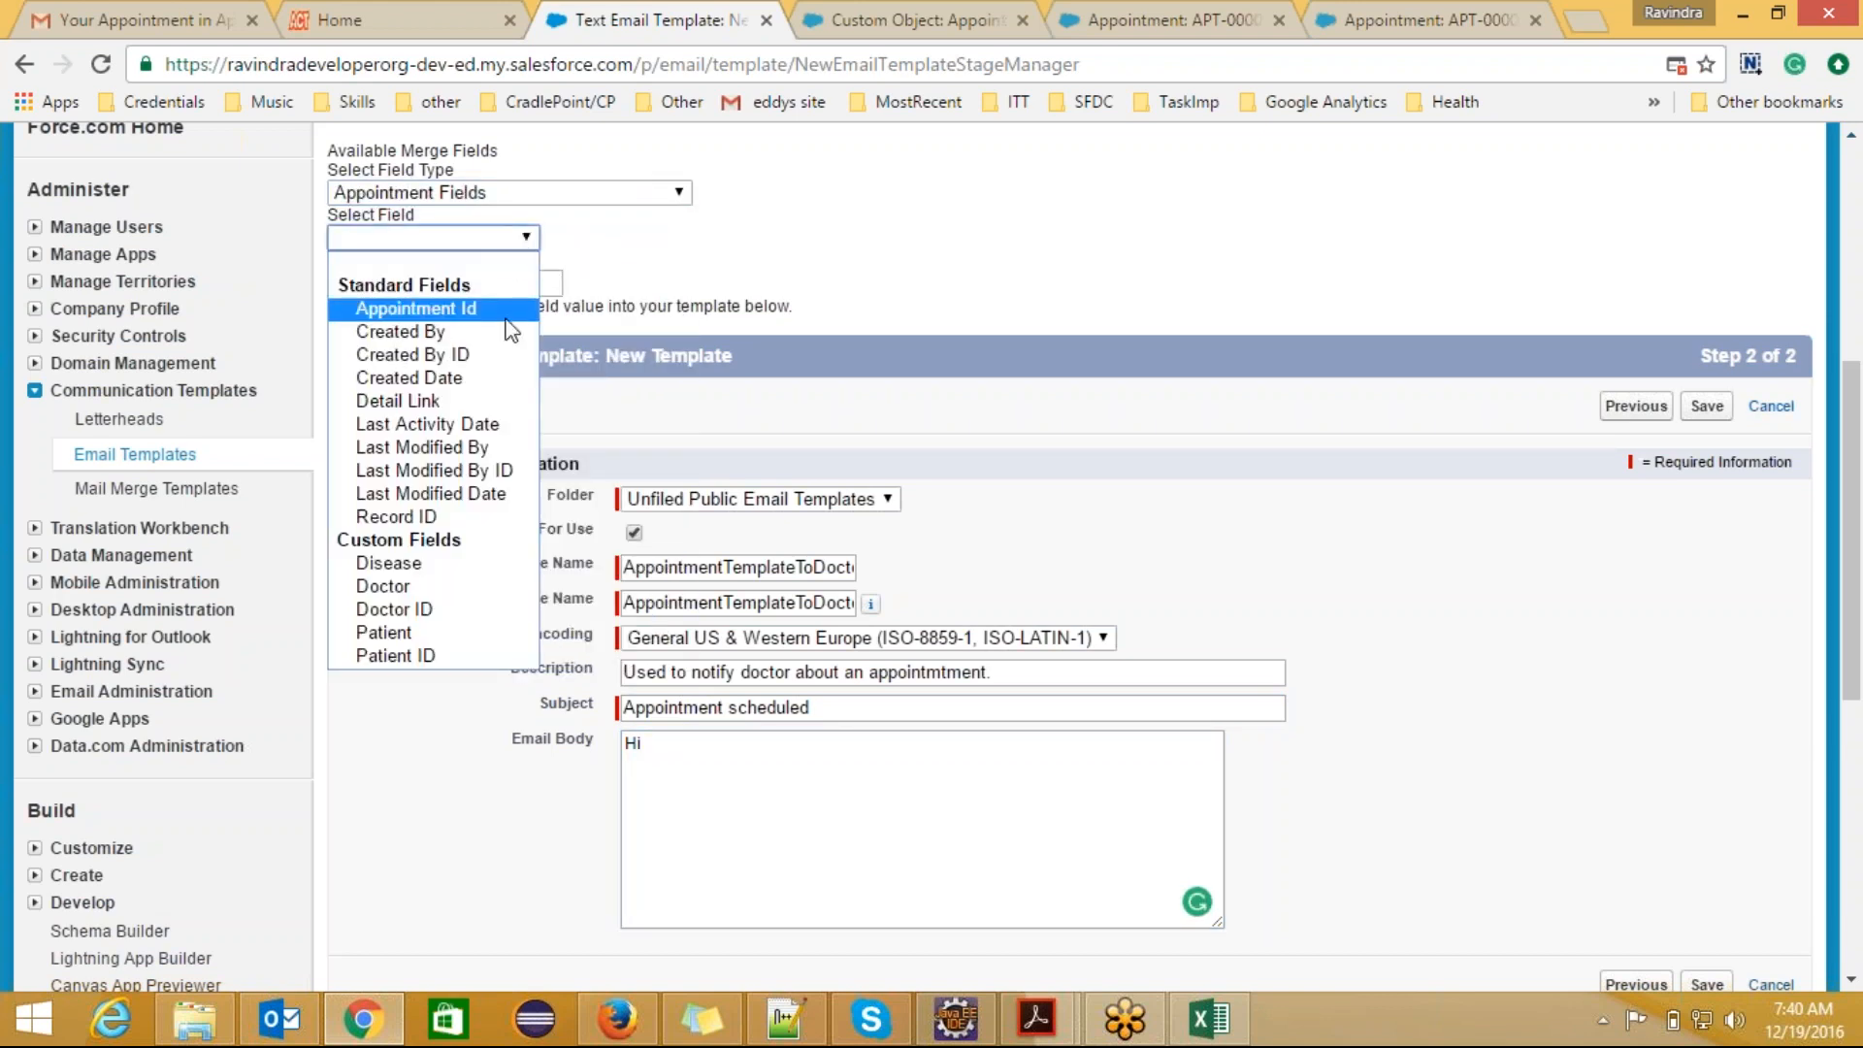
click(493, 582)
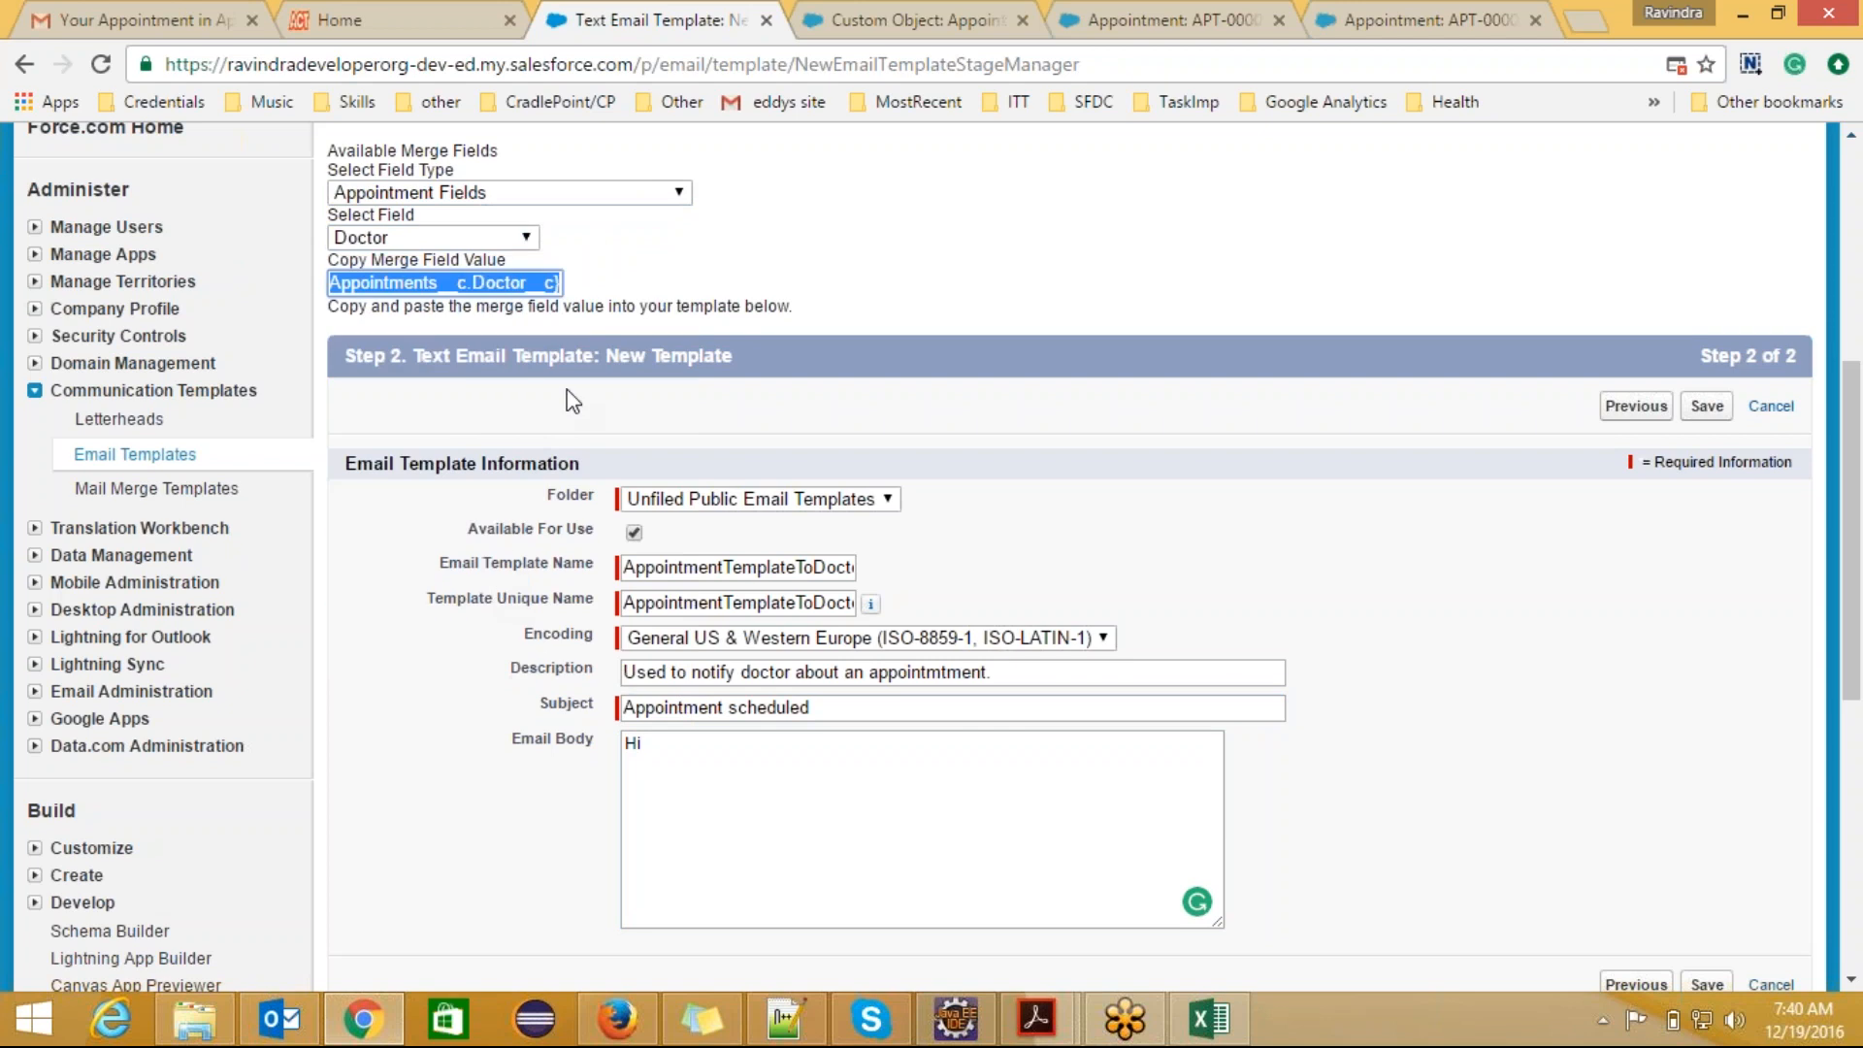
click(711, 744)
text({!Appointments__c.Doctor__c})
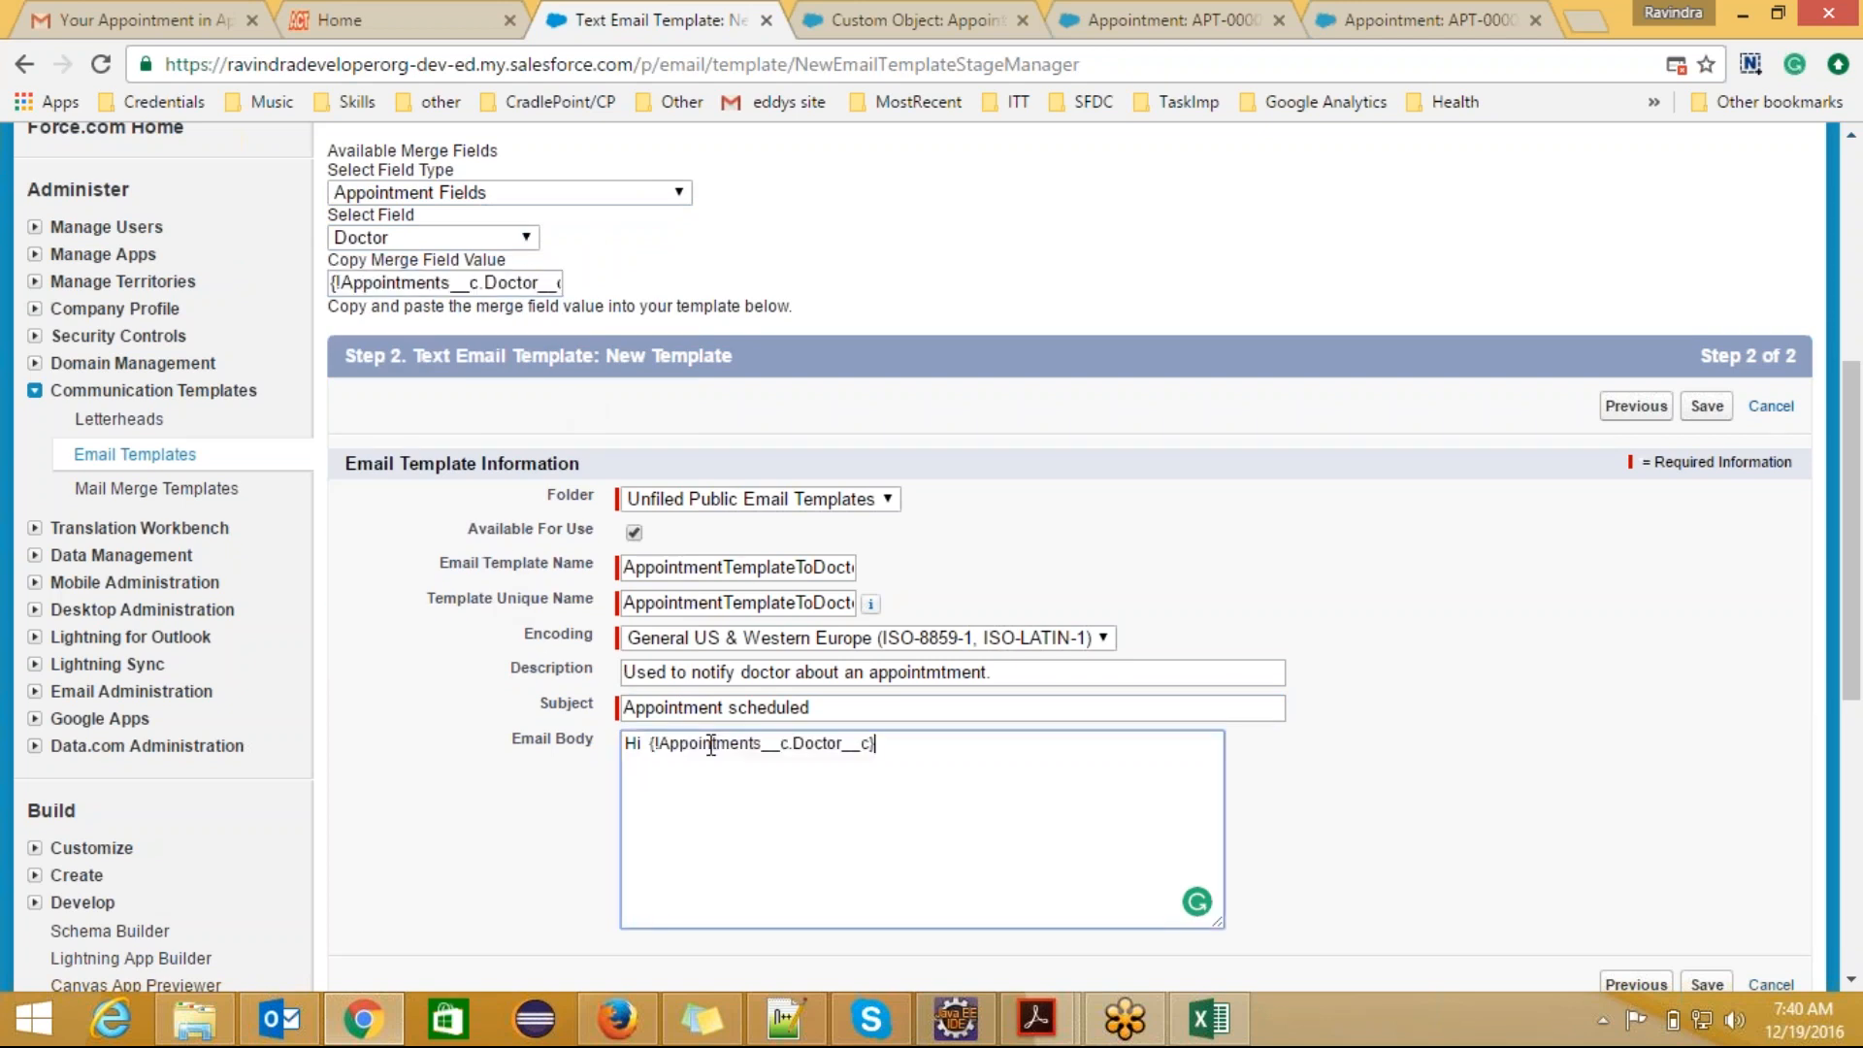
text(,)
key(Return)
key(Return)
Step: Add "An appointment with {!Appointments__c.Patient__c} is scheduled today" to the body, using the appointment's Patient merge field
text(H)
key(BackSpace)
text(An appointment with)
click(525, 240)
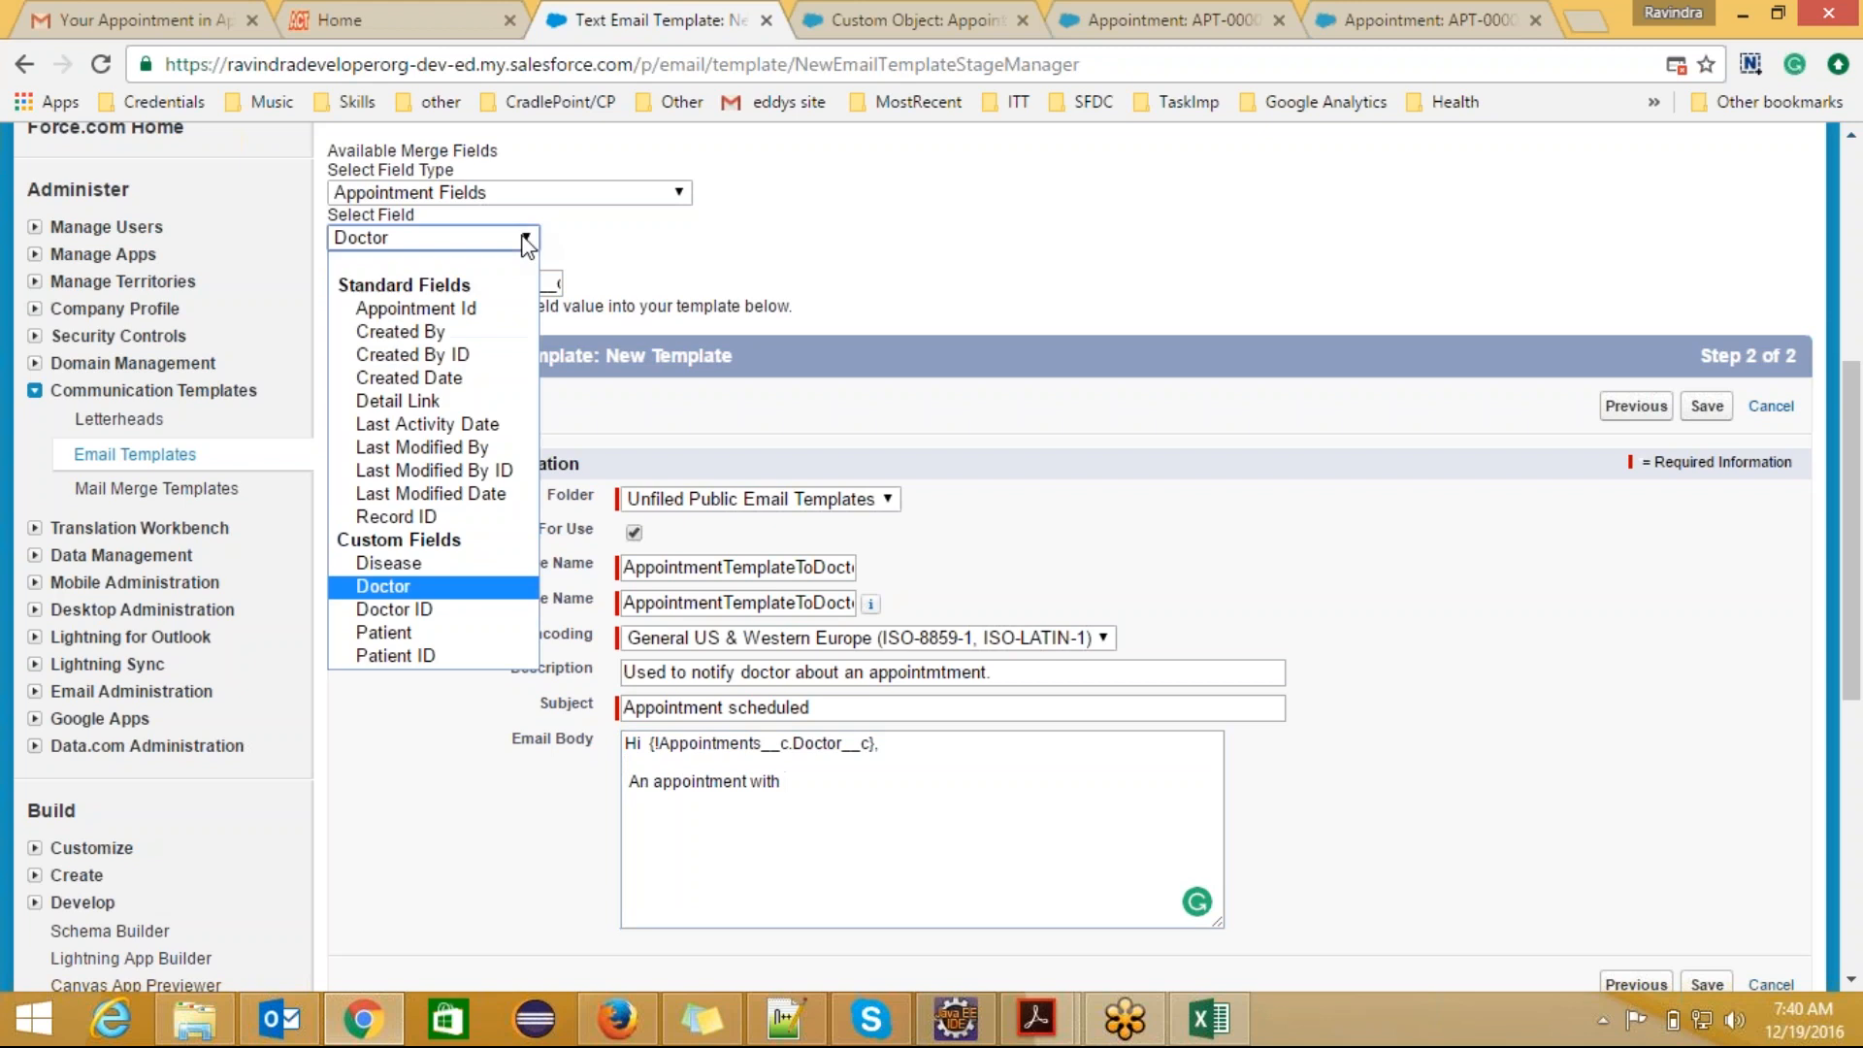
click(453, 633)
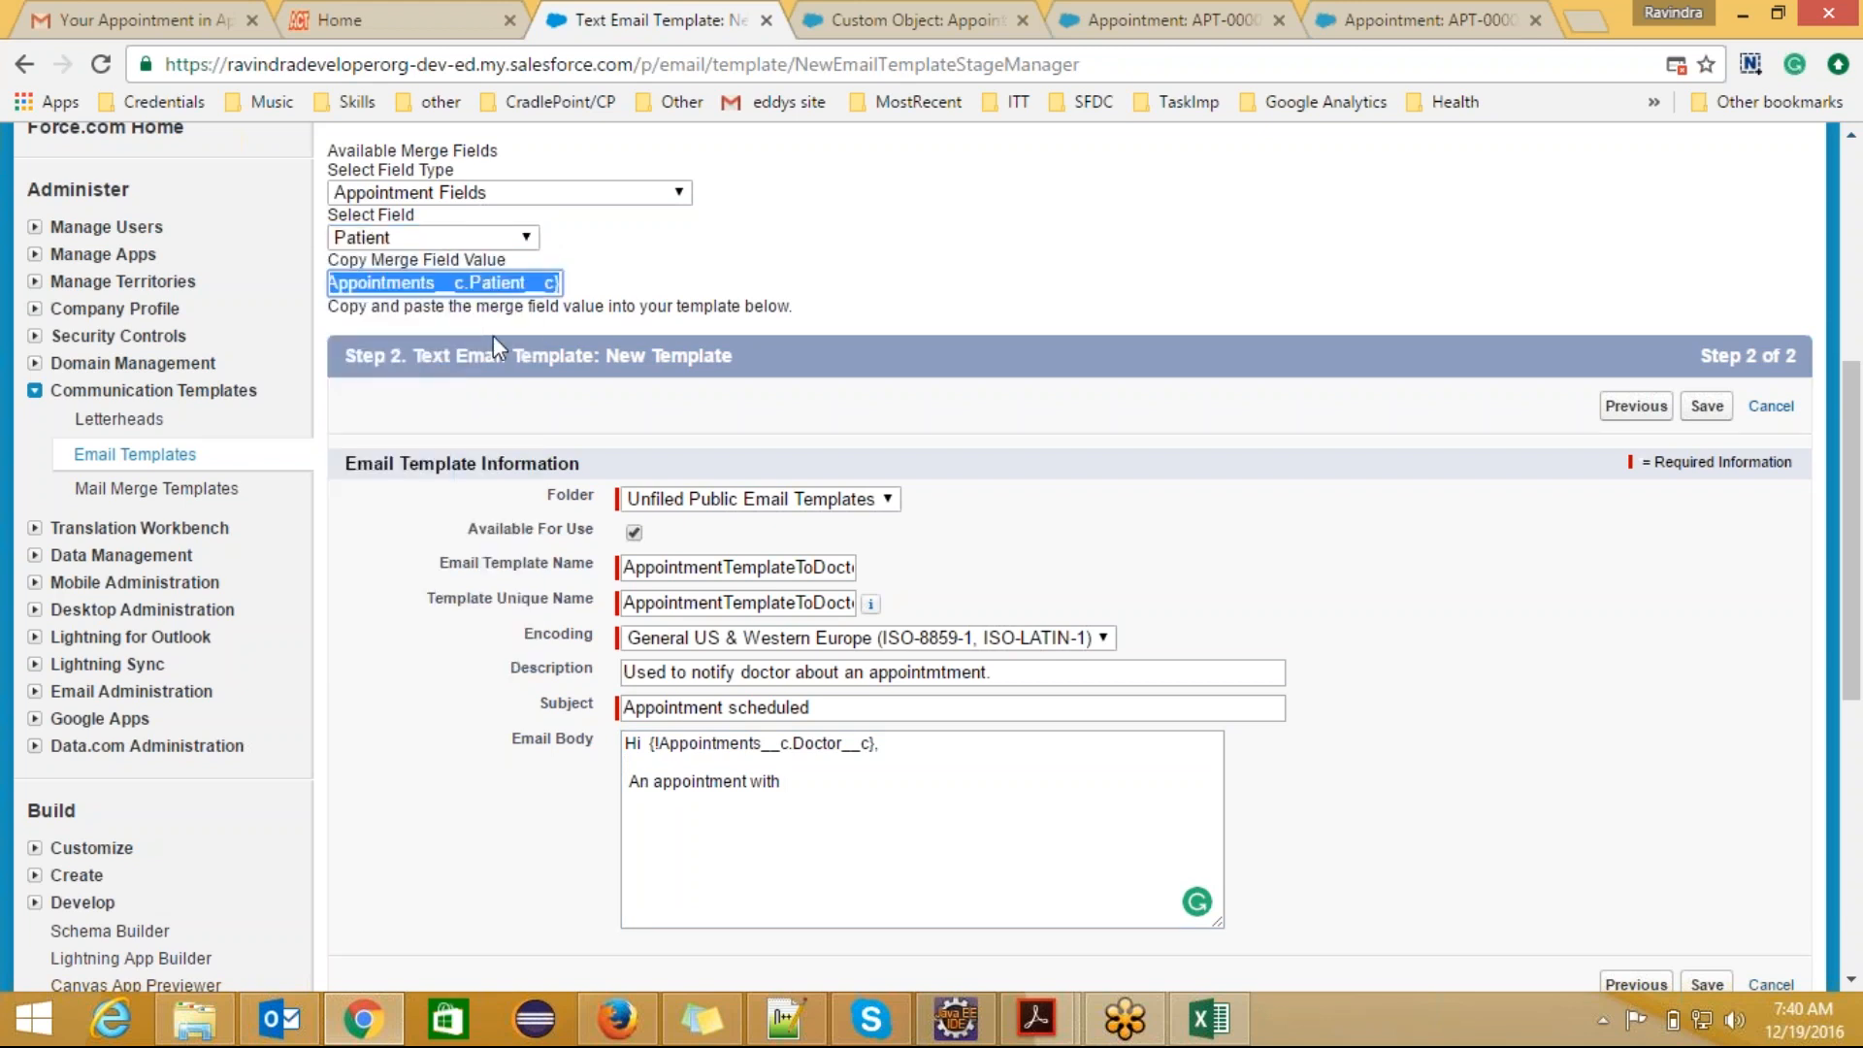
click(820, 788)
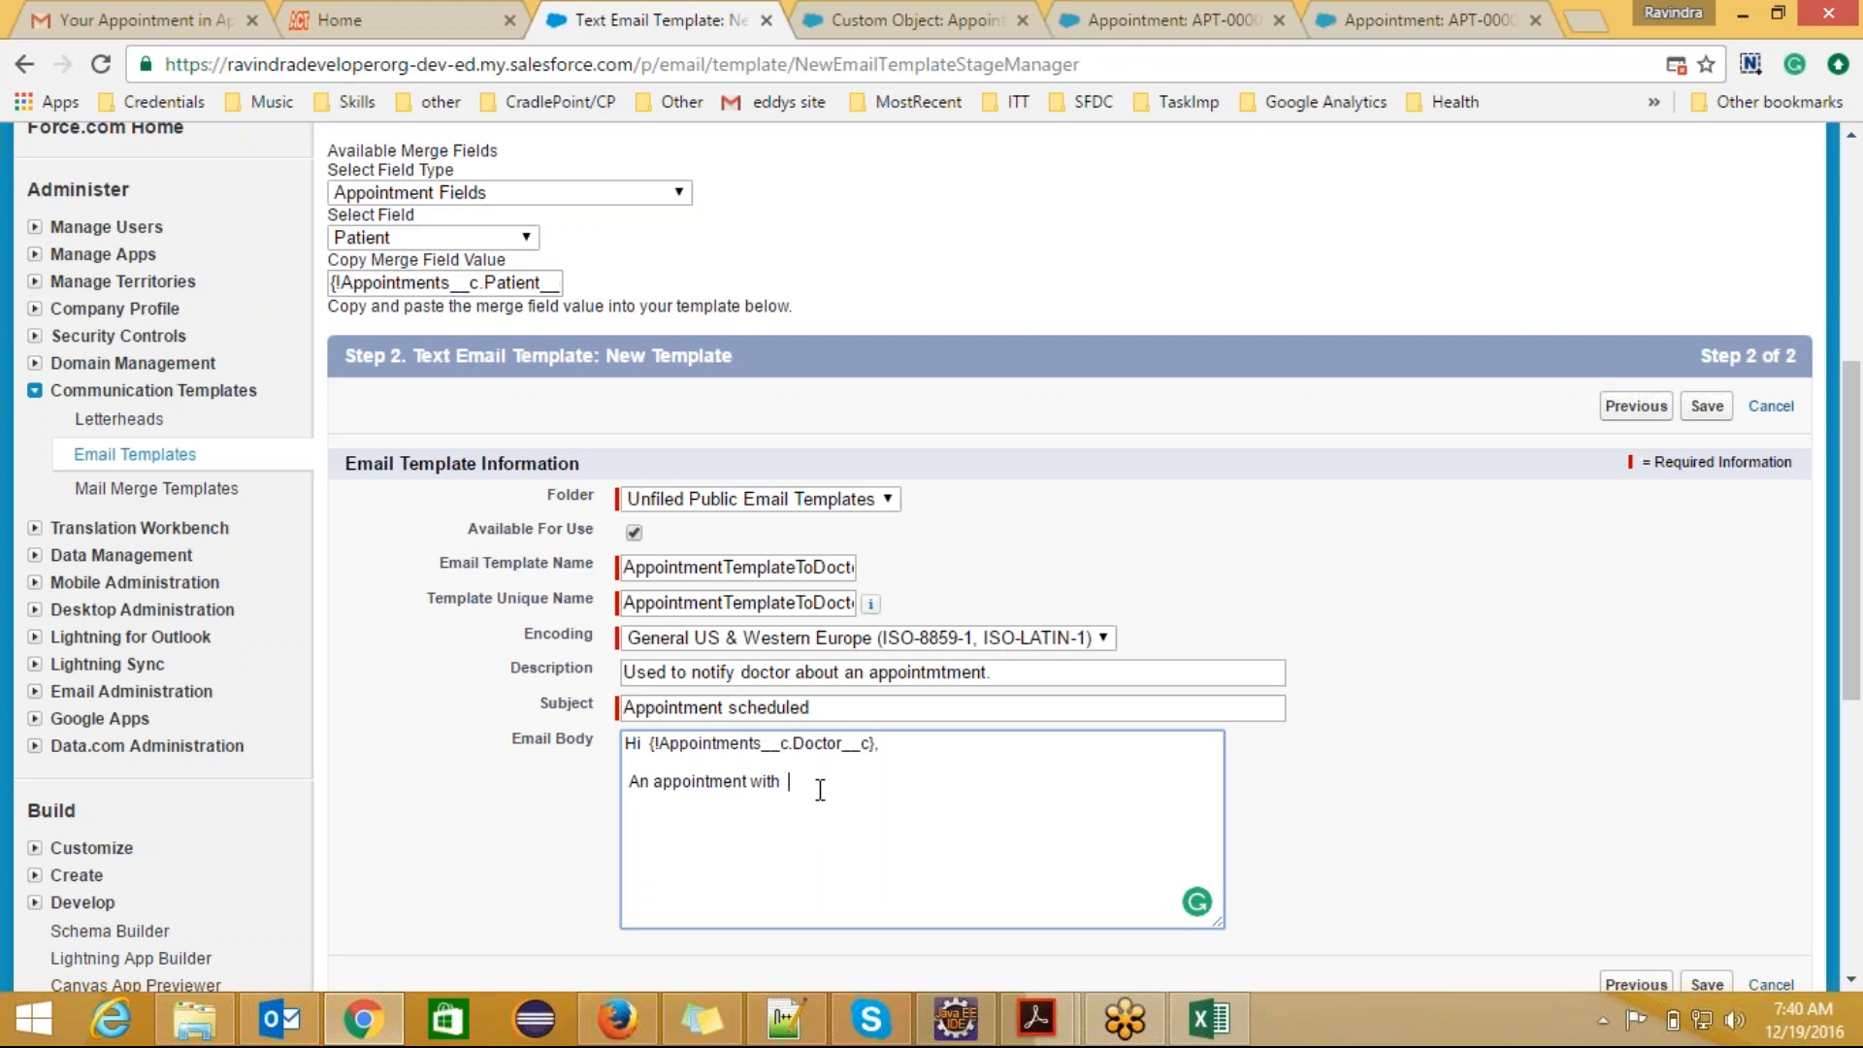
text({!Appointments__c.Patient__c})
text(is scheduled )
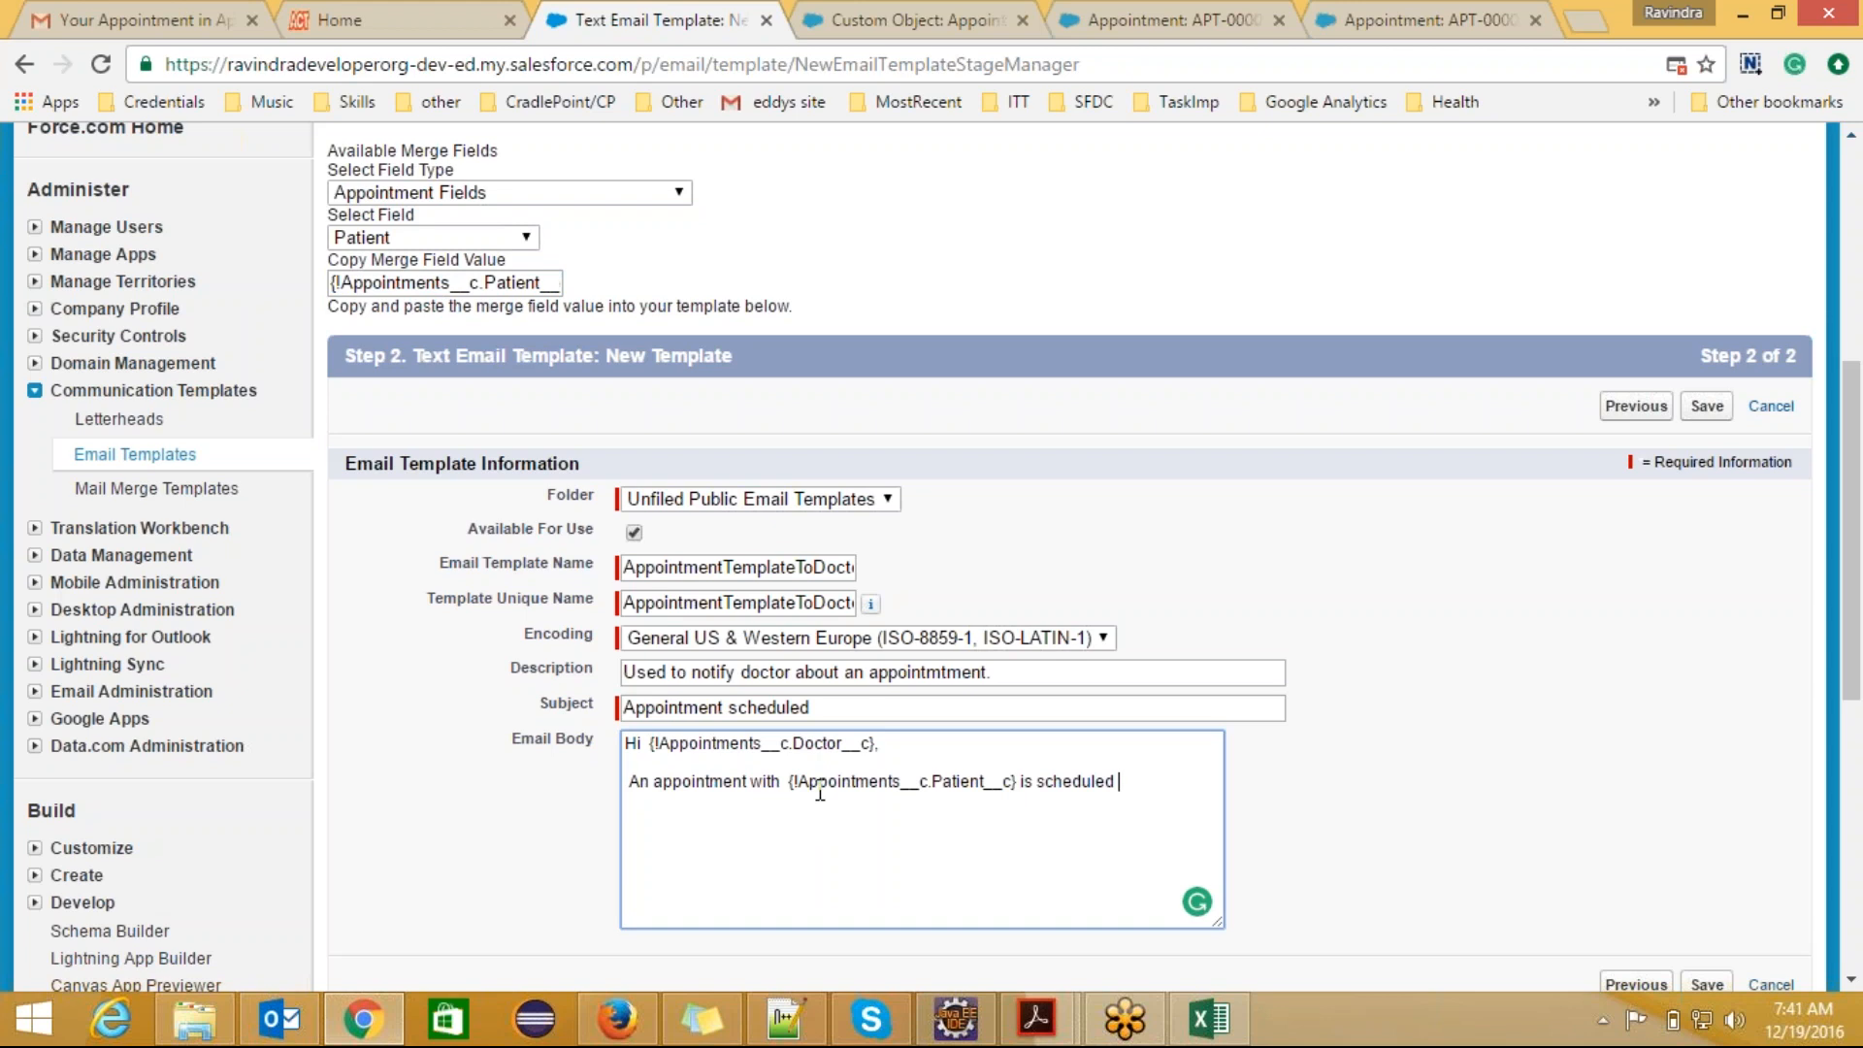
text(today and please contact)
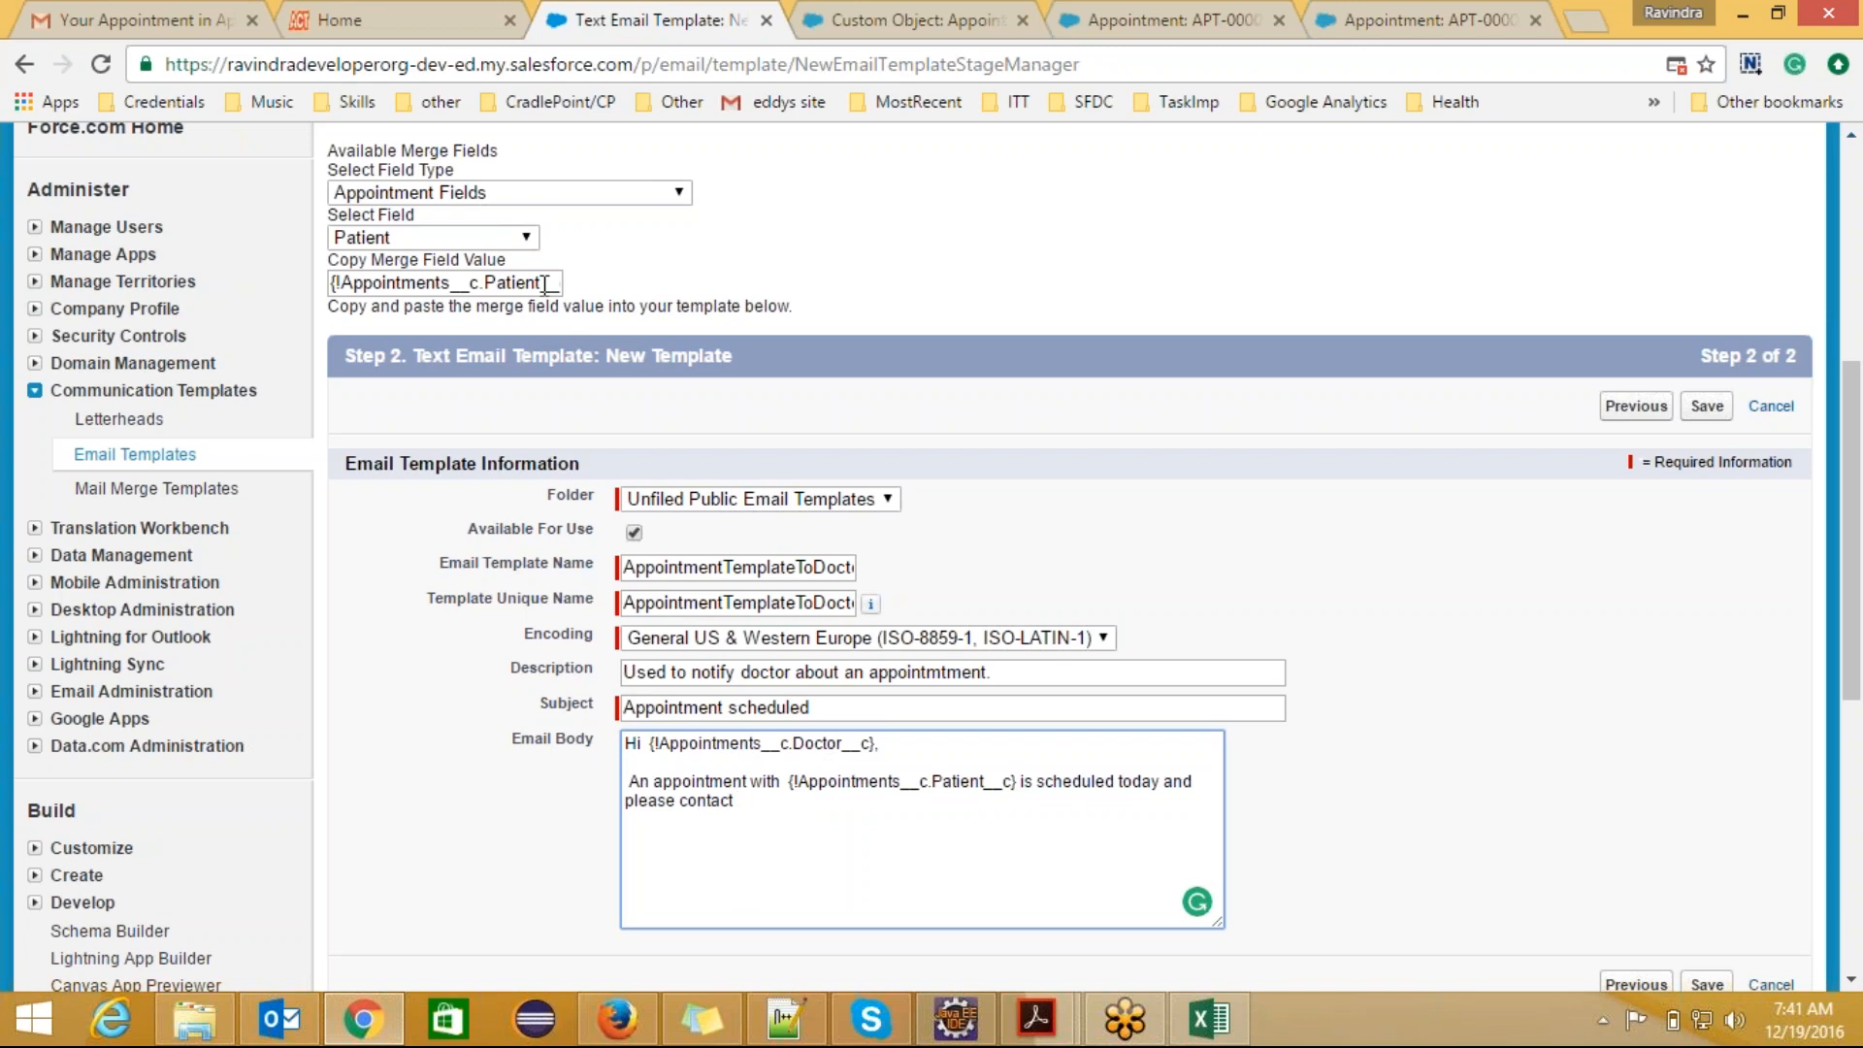
Step: Continue the body sentence with "and please contact {!Appointments__c.CreatedBy}", using the appointment's Created By merge field
click(531, 237)
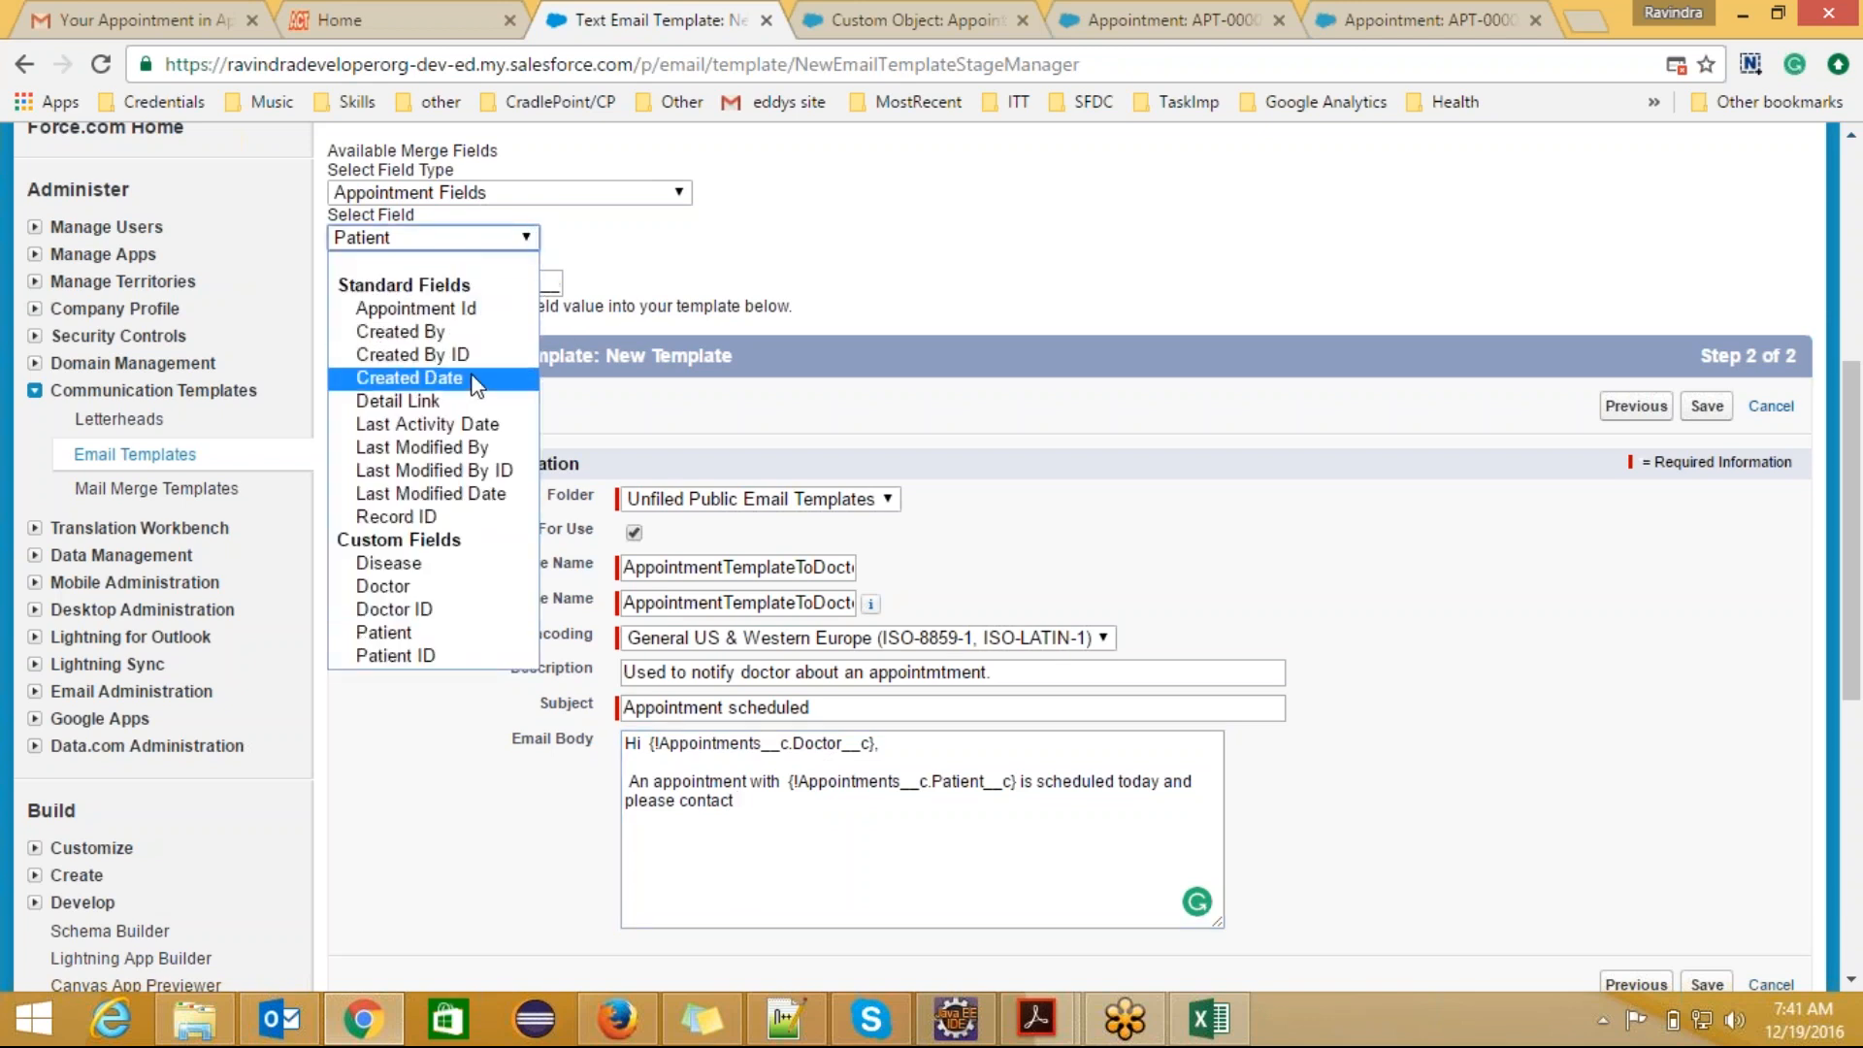
click(462, 333)
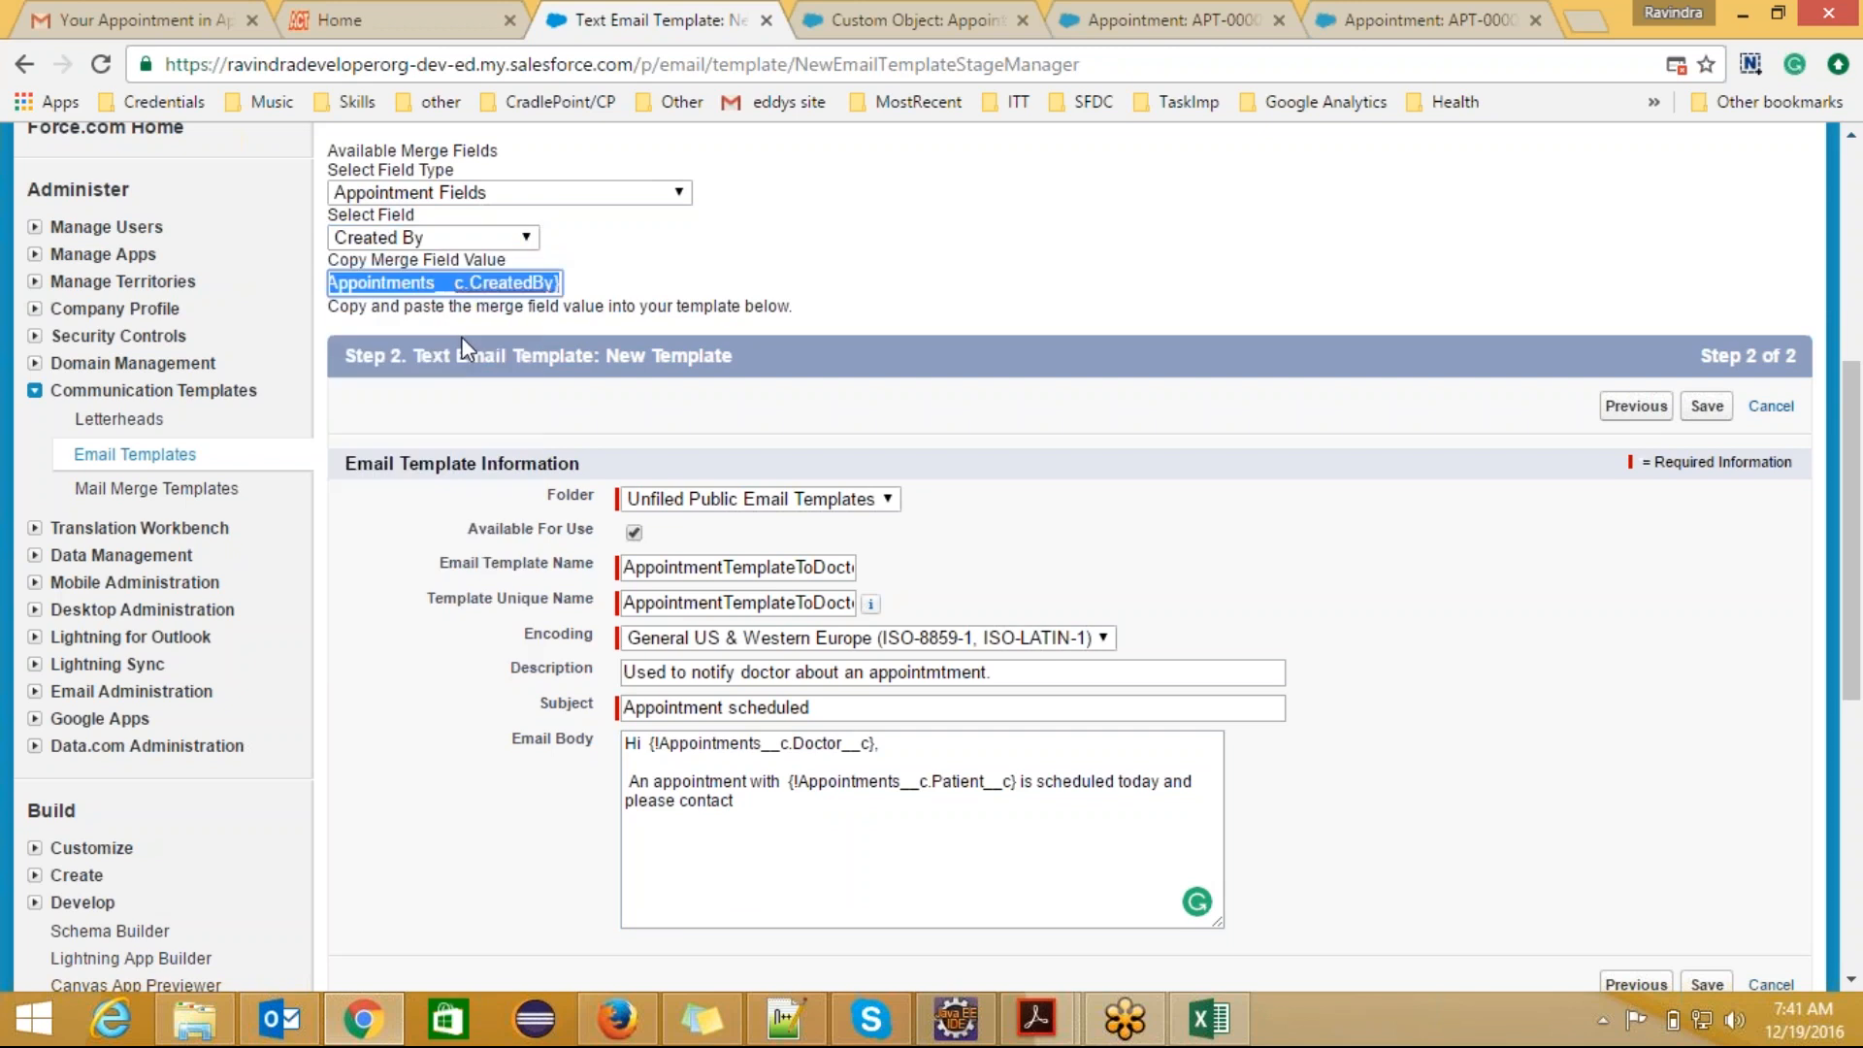
click(775, 802)
text({!Appointments__c.CreatedBy})
Step: Finish the body sentence with "if you want to change the schedule time."
text(if the)
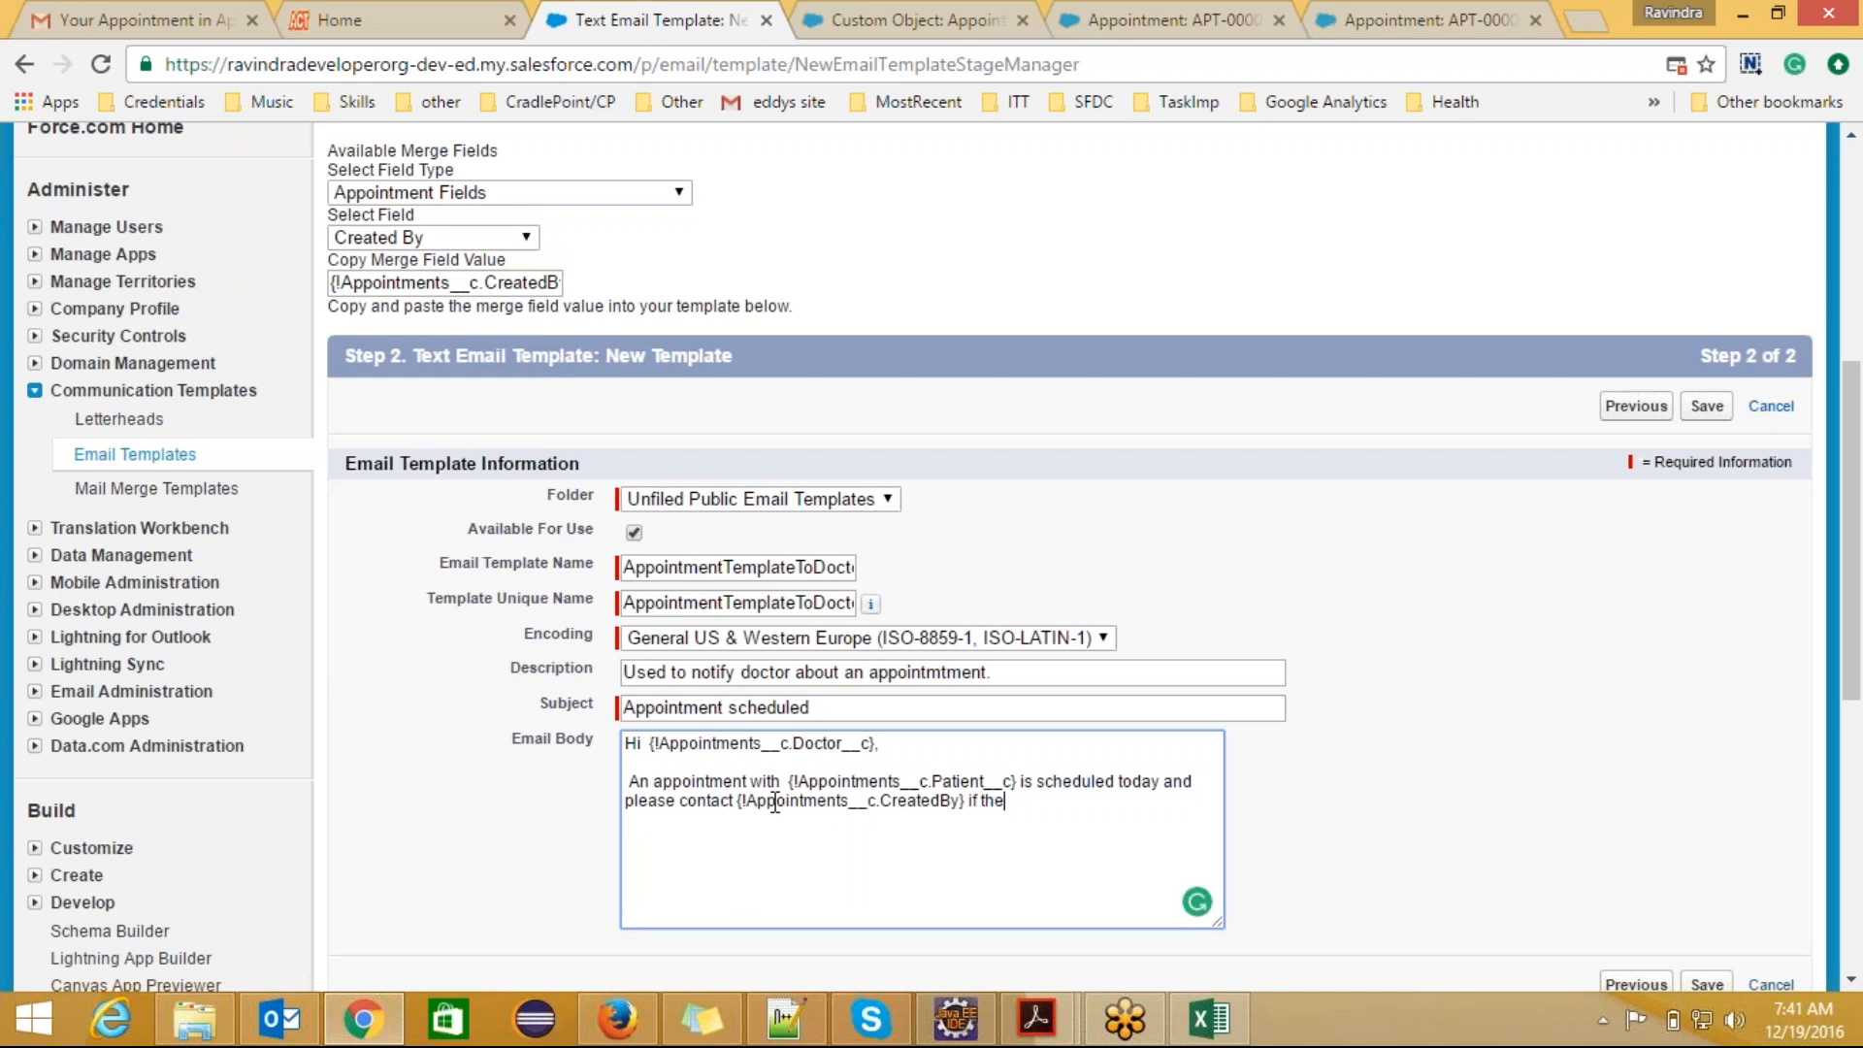
text(re is an)
text(y chan)
key(BackSpace)
key(BackSpace)
key(BackSpace)
key(BackSpace)
key(BackSpace)
key(BackSpace)
key(BackSpace)
key(BackSpace)
key(BackSpace)
key(BackSpace)
key(BackSpace)
key(BackSpace)
key(BackSpace)
key(BackSpace)
key(BackSpace)
key(BackSpace)
key(BackSpace)
text(you want to change the s)
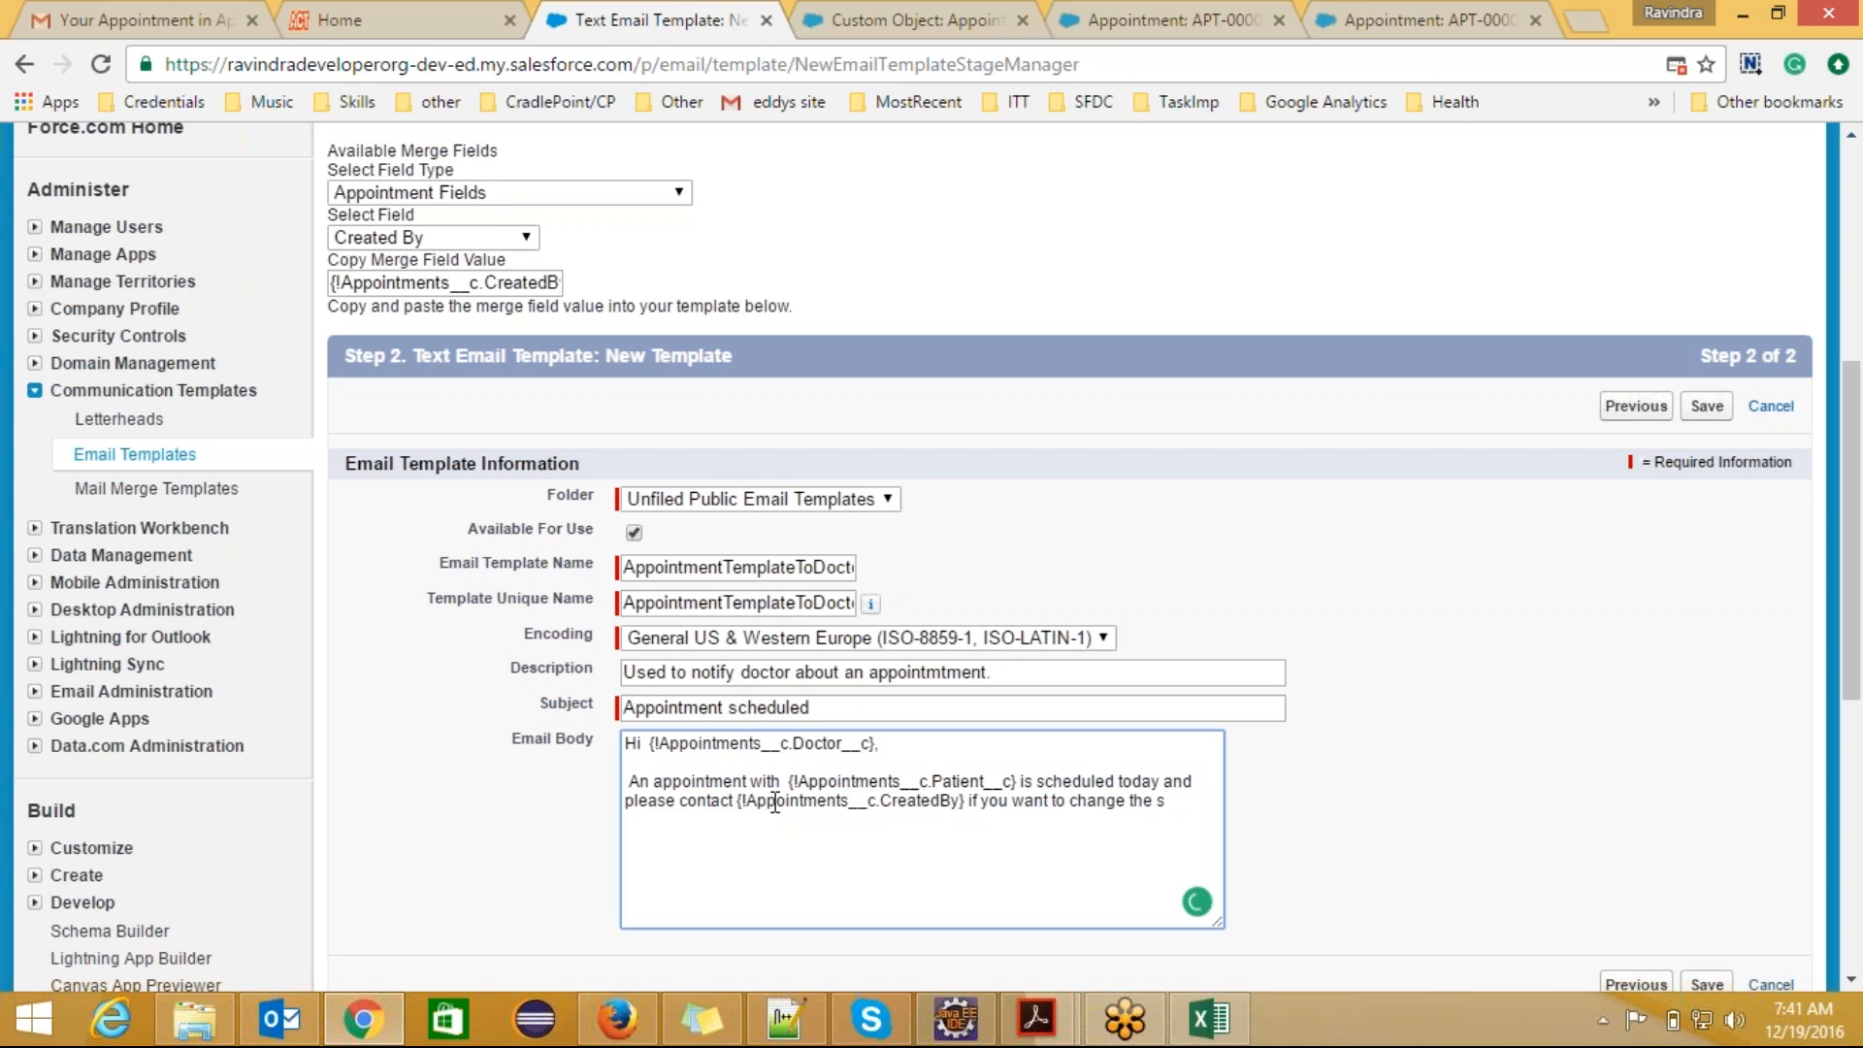
text(chedule time.)
Step: Close the email body with "Thanks," and "Appolo Hospitals." on separate lines below the message, and save the template
key(Return)
text(Thanks,)
key(Return)
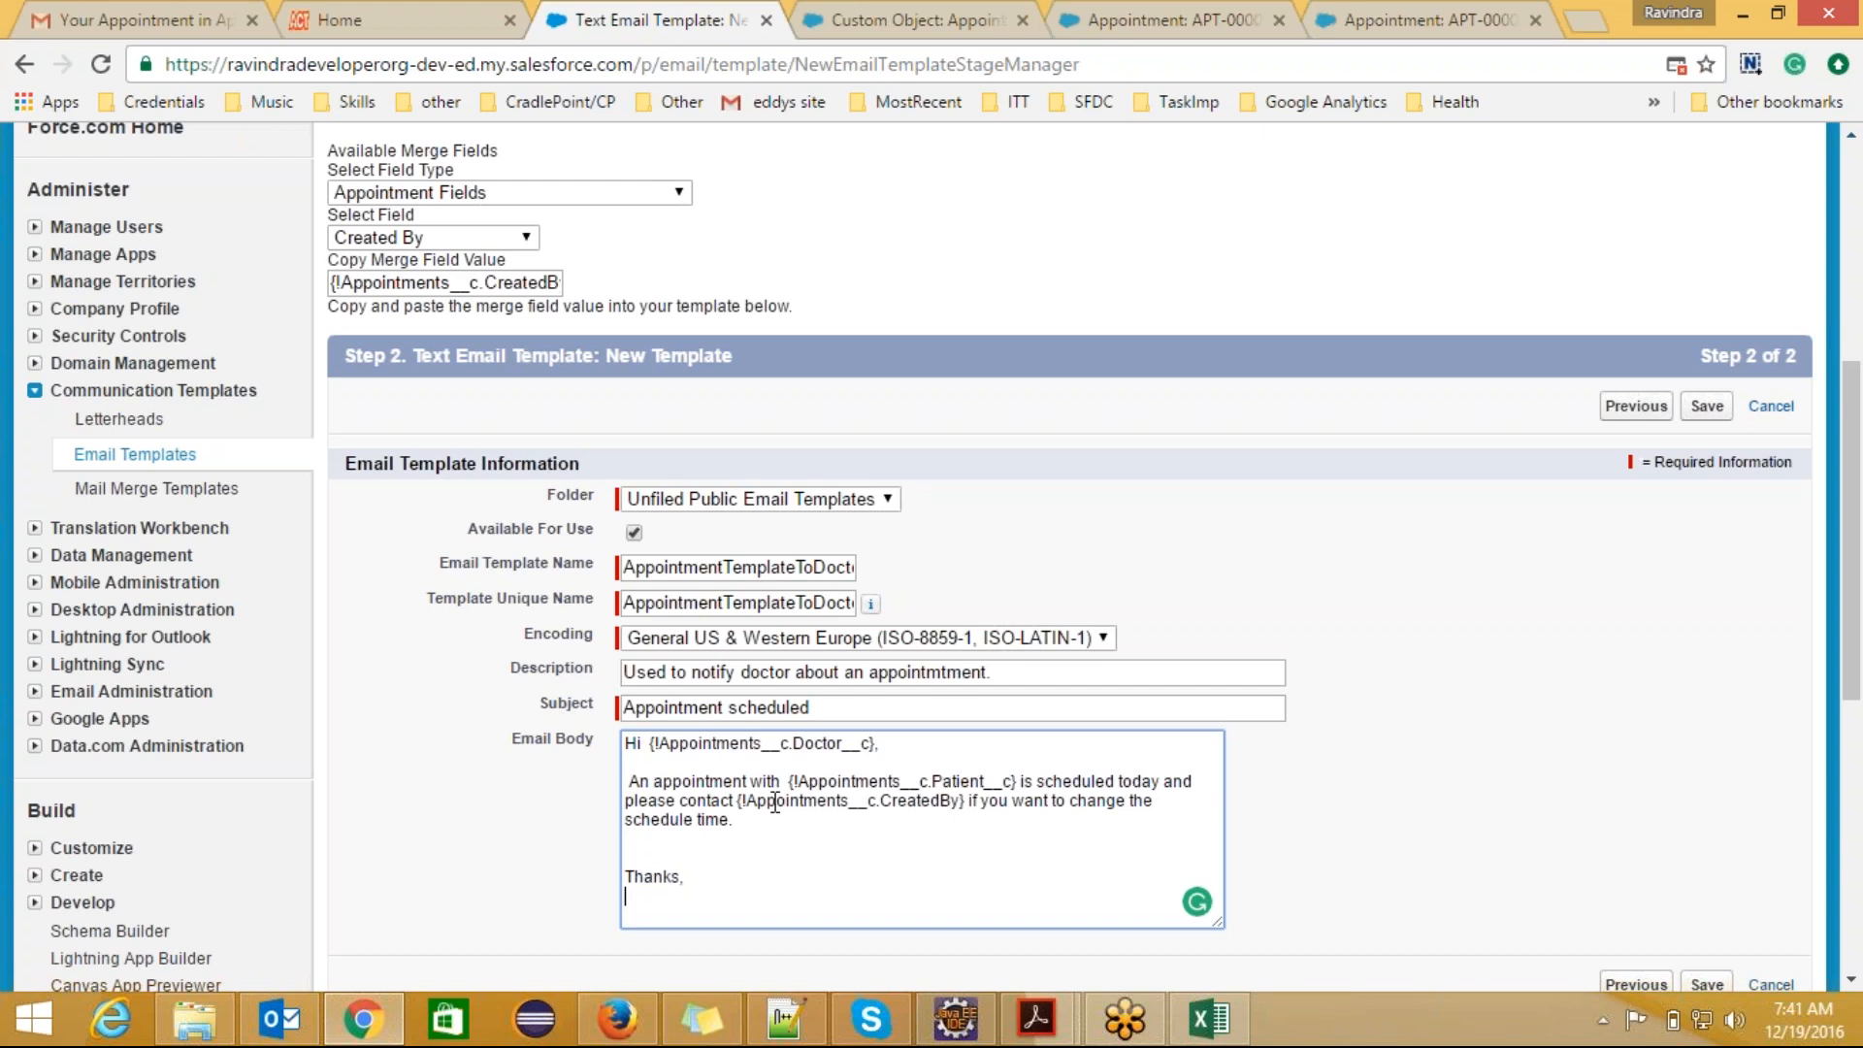
text(Appolo Hospitals.)
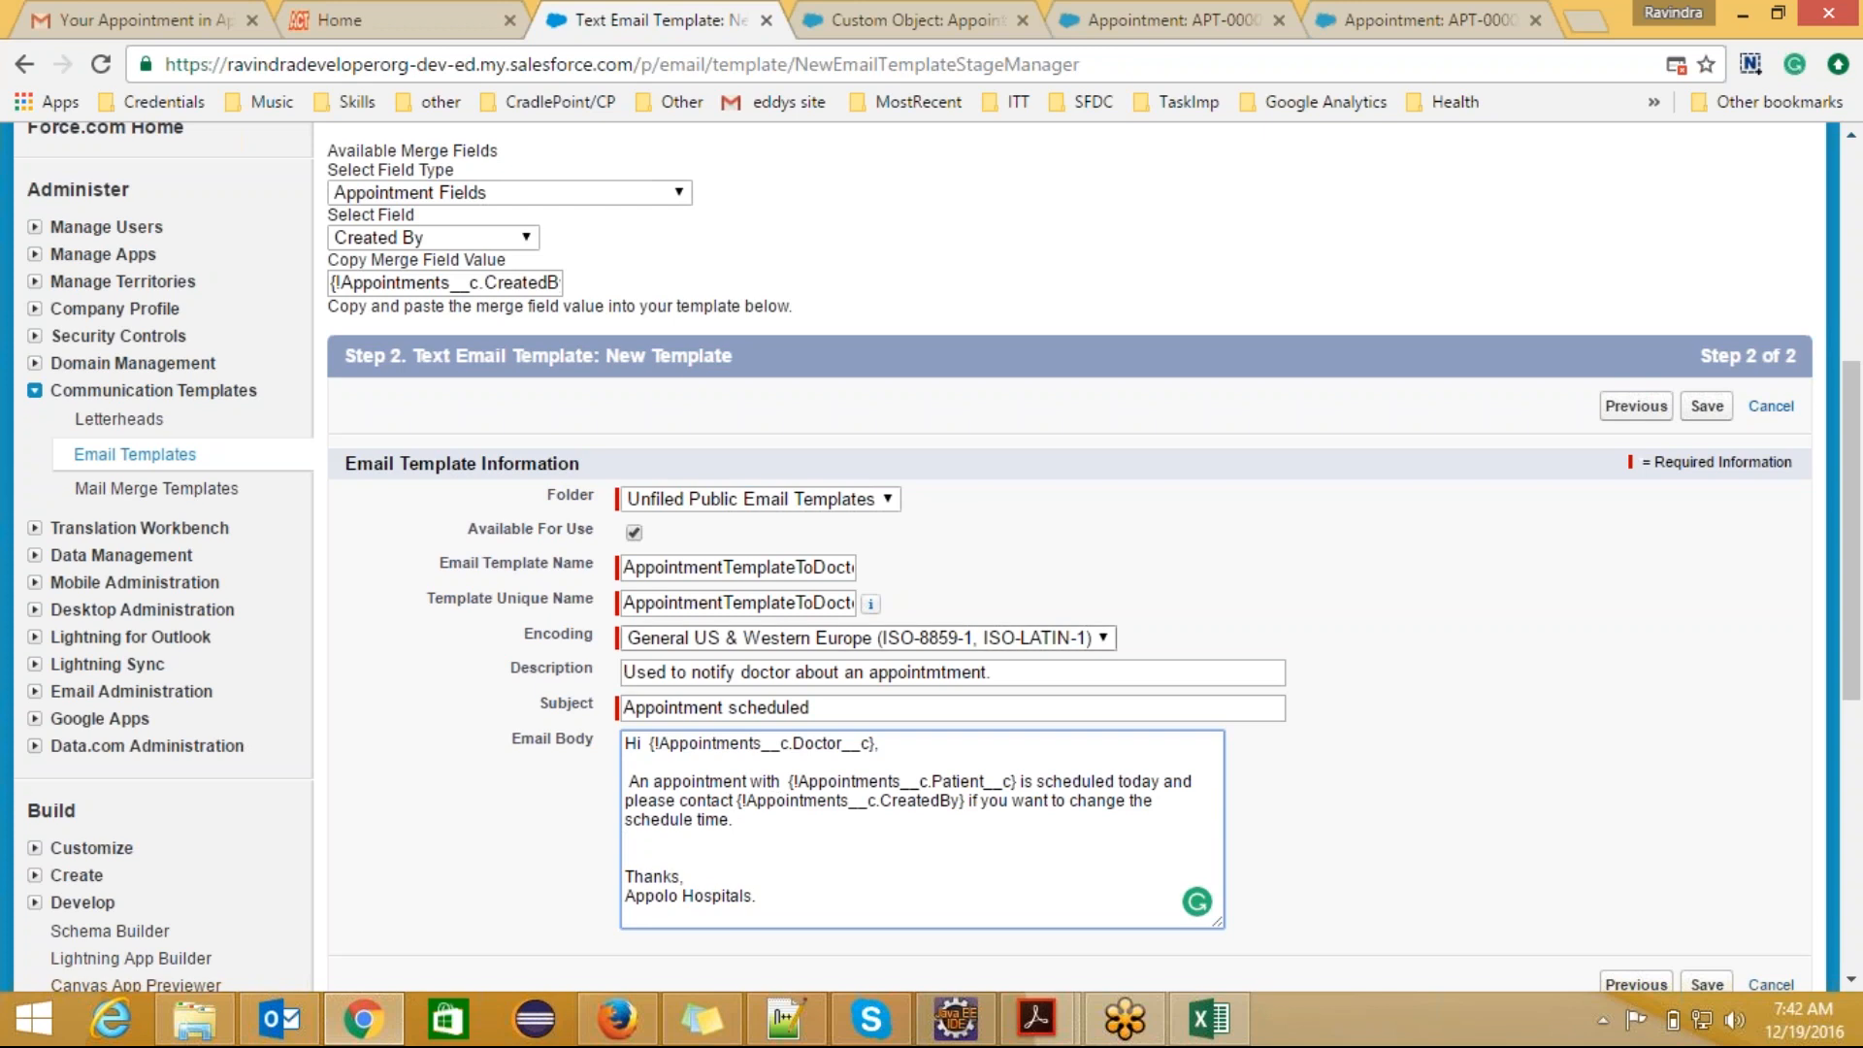
click(1712, 410)
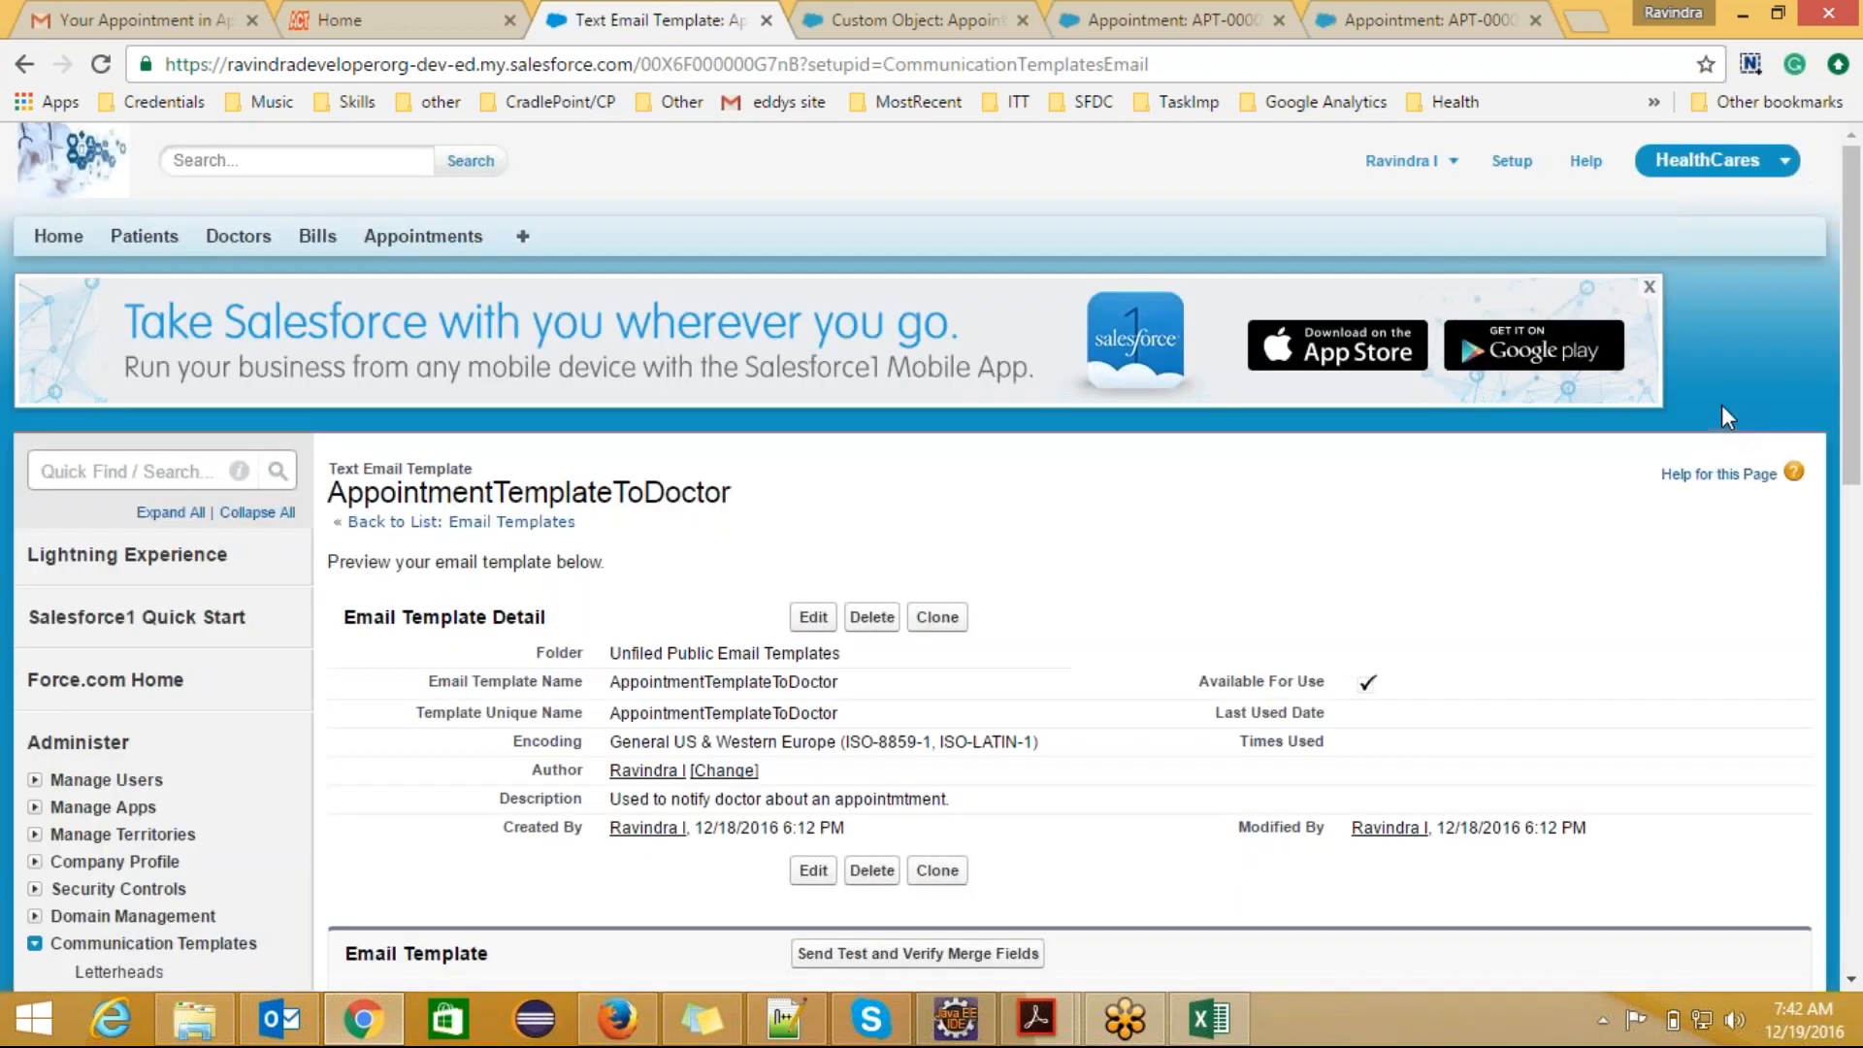
Step: Send a test email preview of the template with Appointment APT-000002 as the related record, to the prefilled address
drag(1858, 274, 1859, 469)
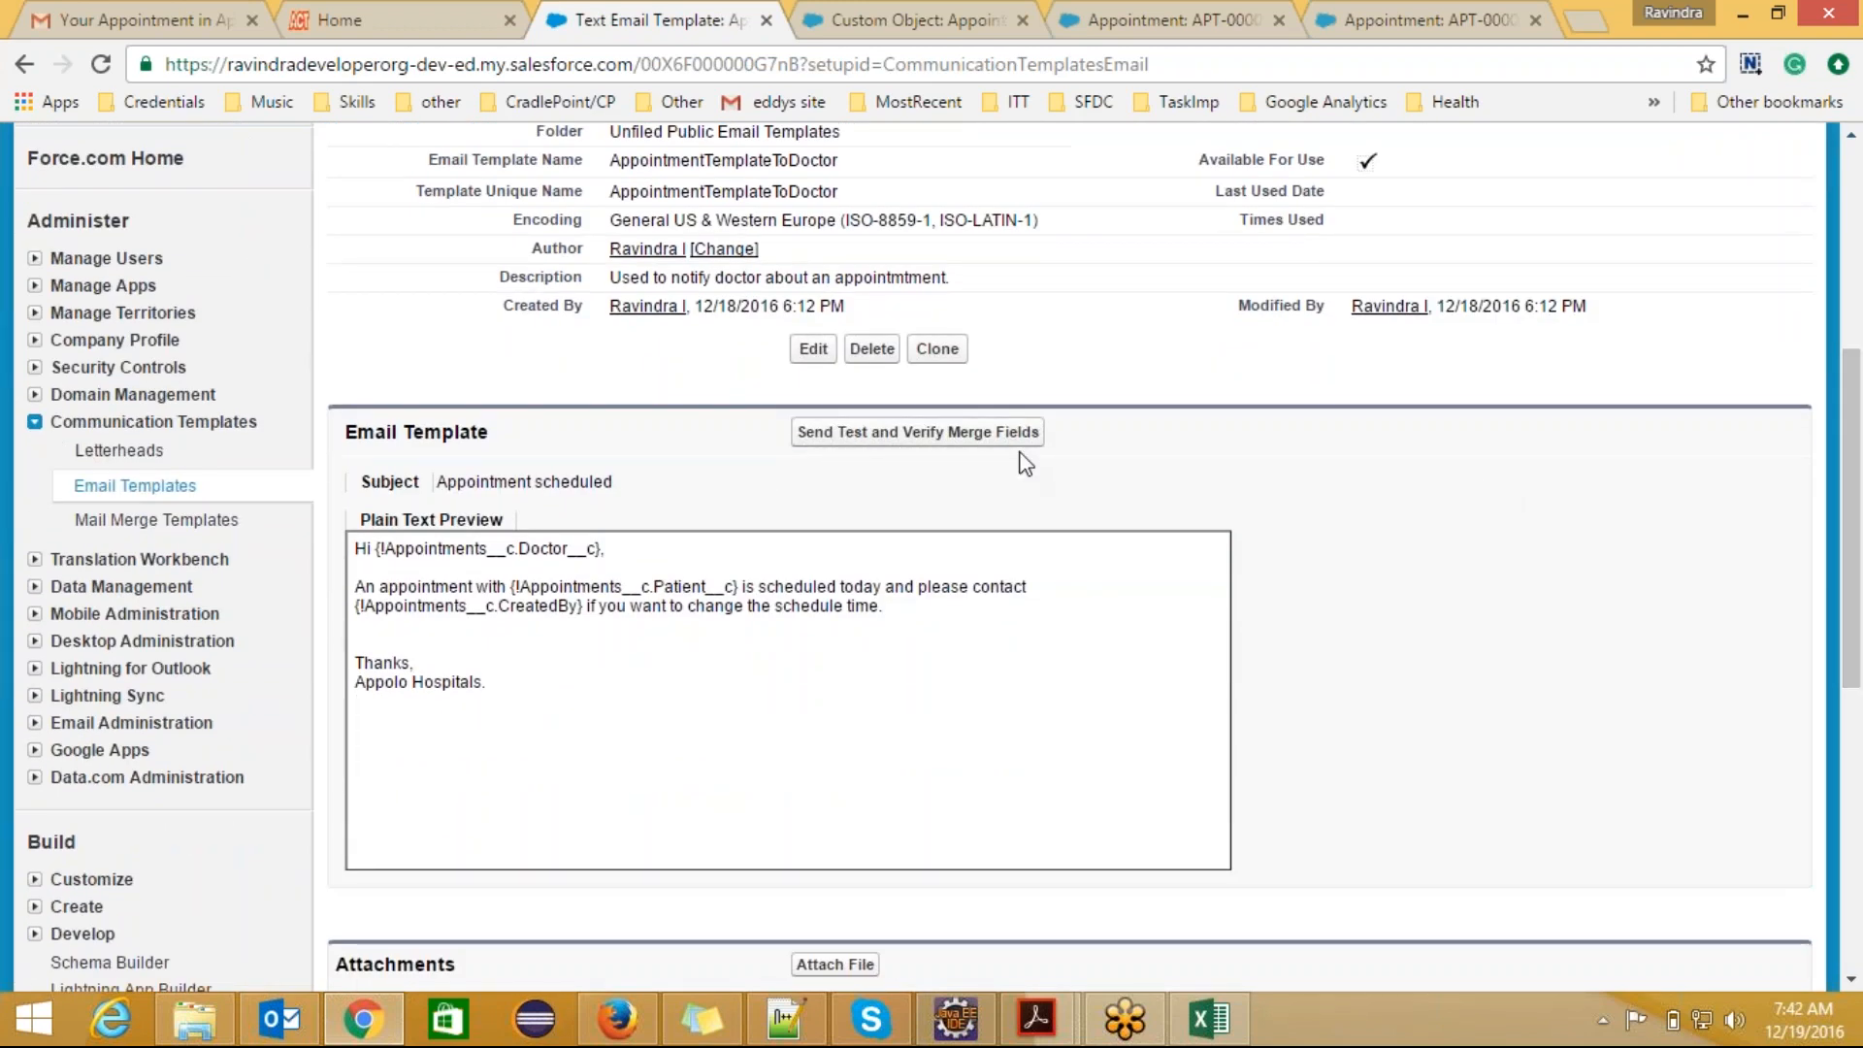
click(880, 439)
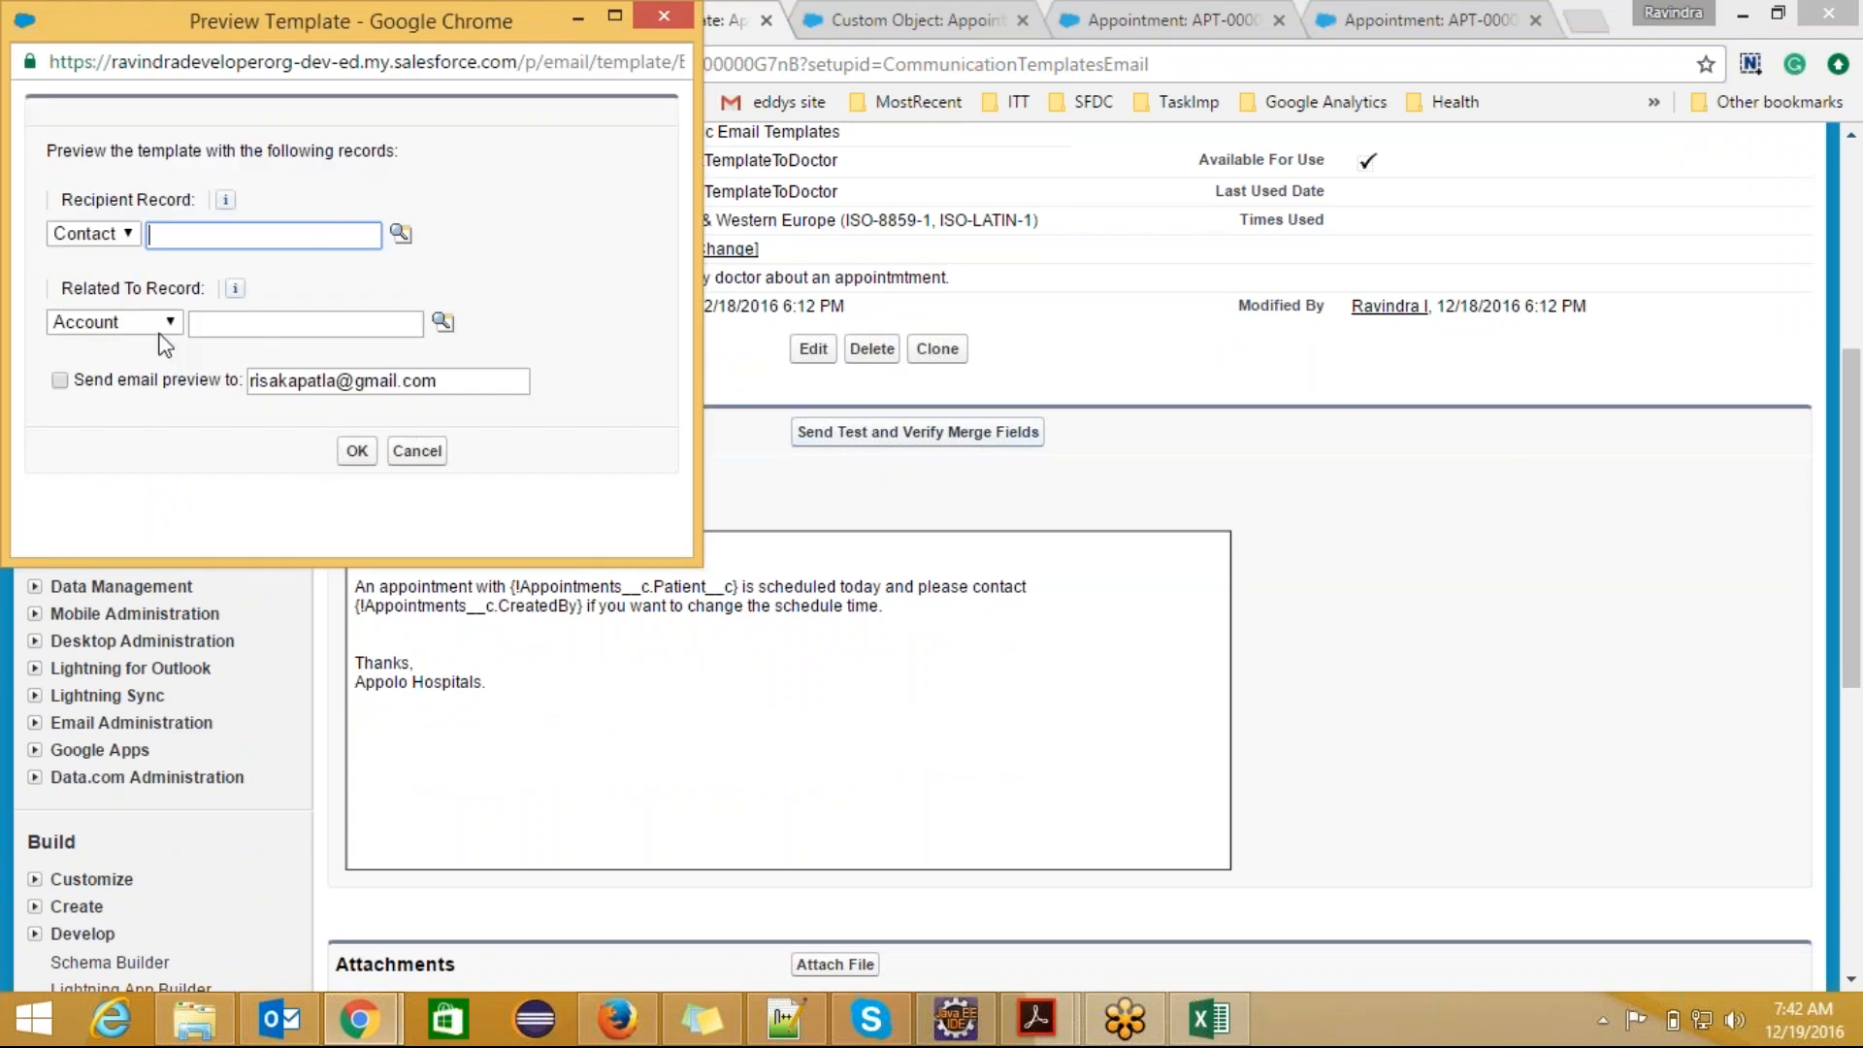
click(163, 323)
click(160, 372)
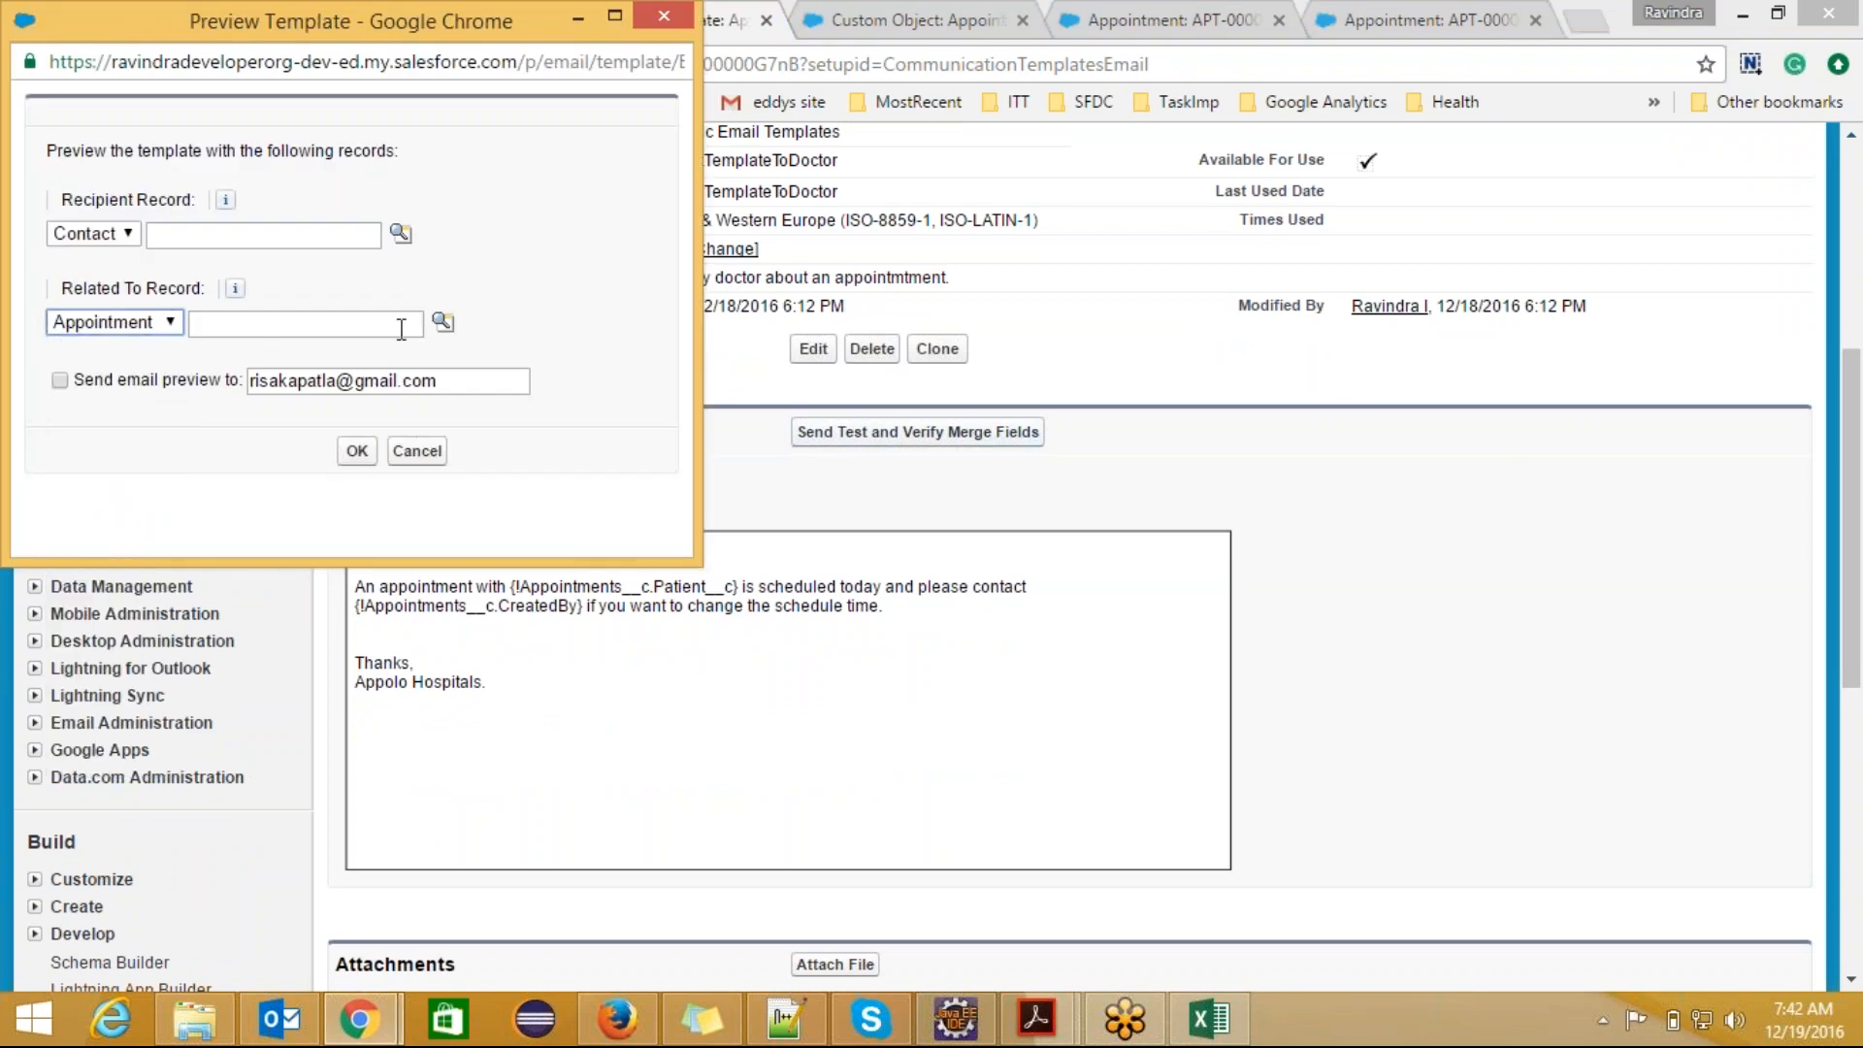
click(445, 322)
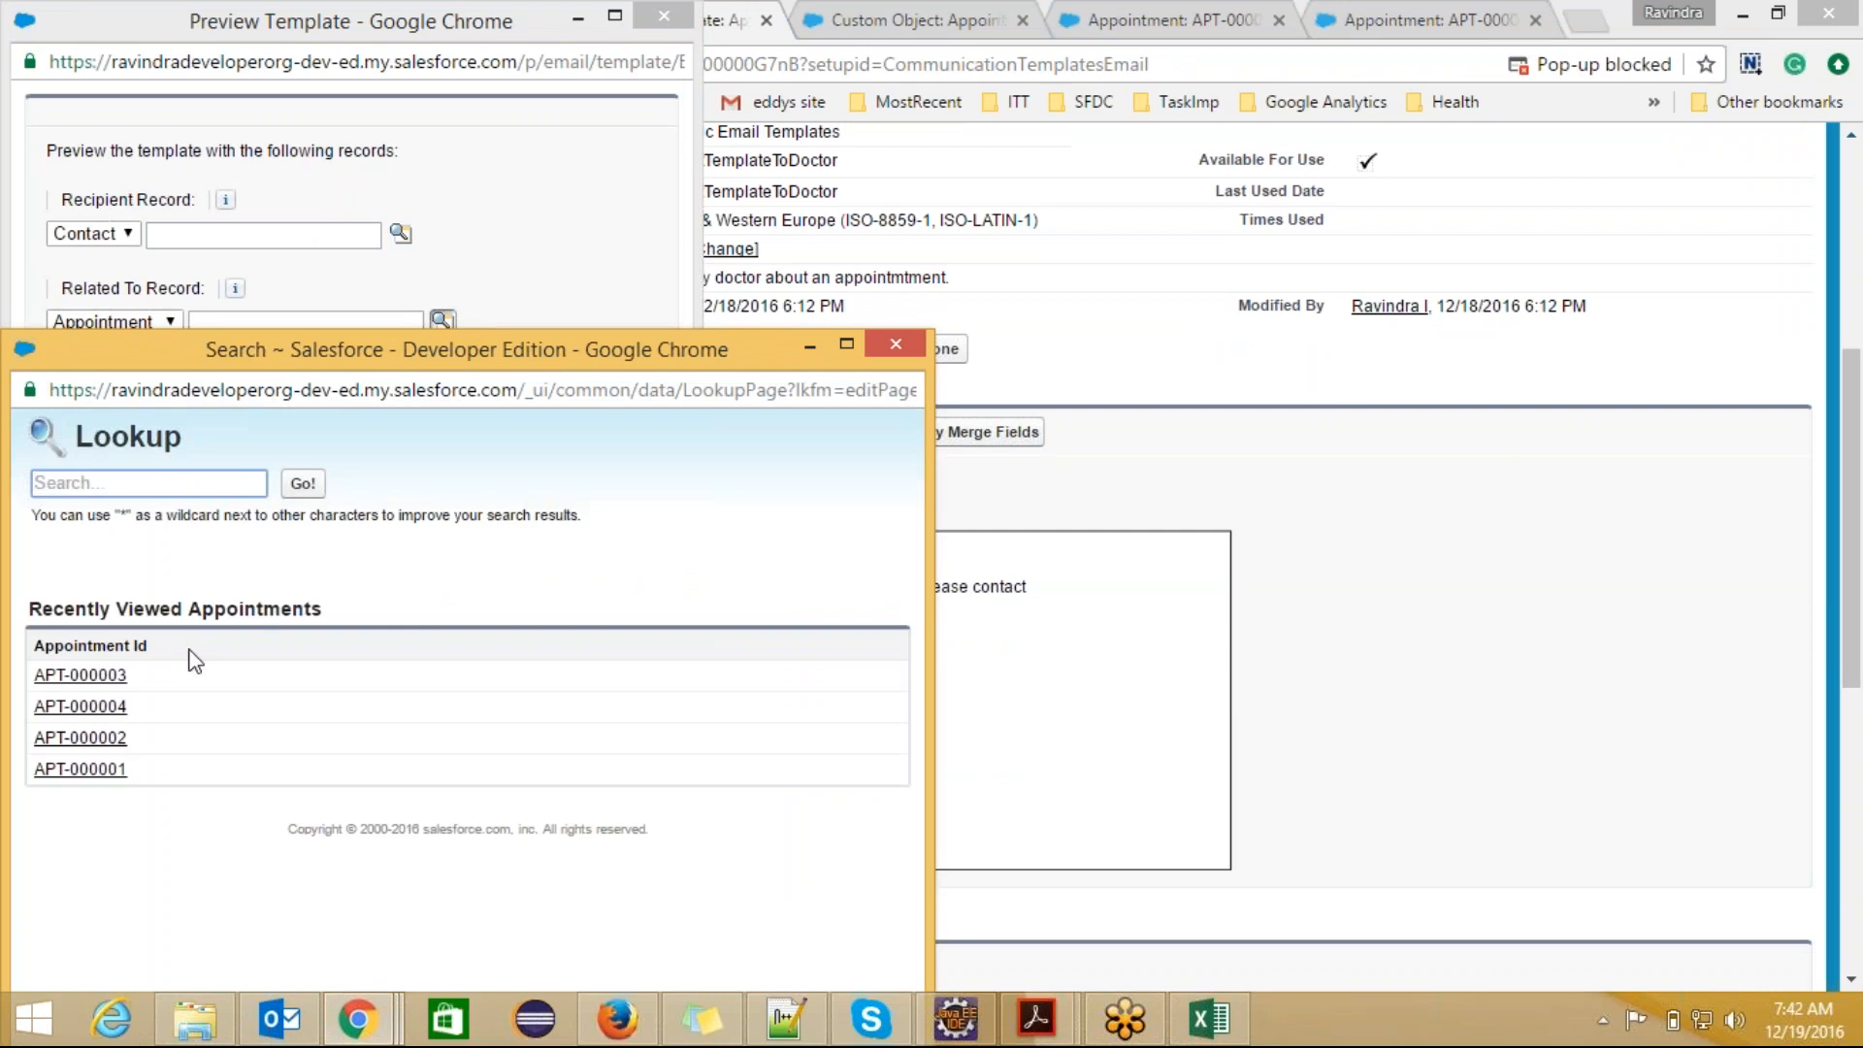
click(94, 739)
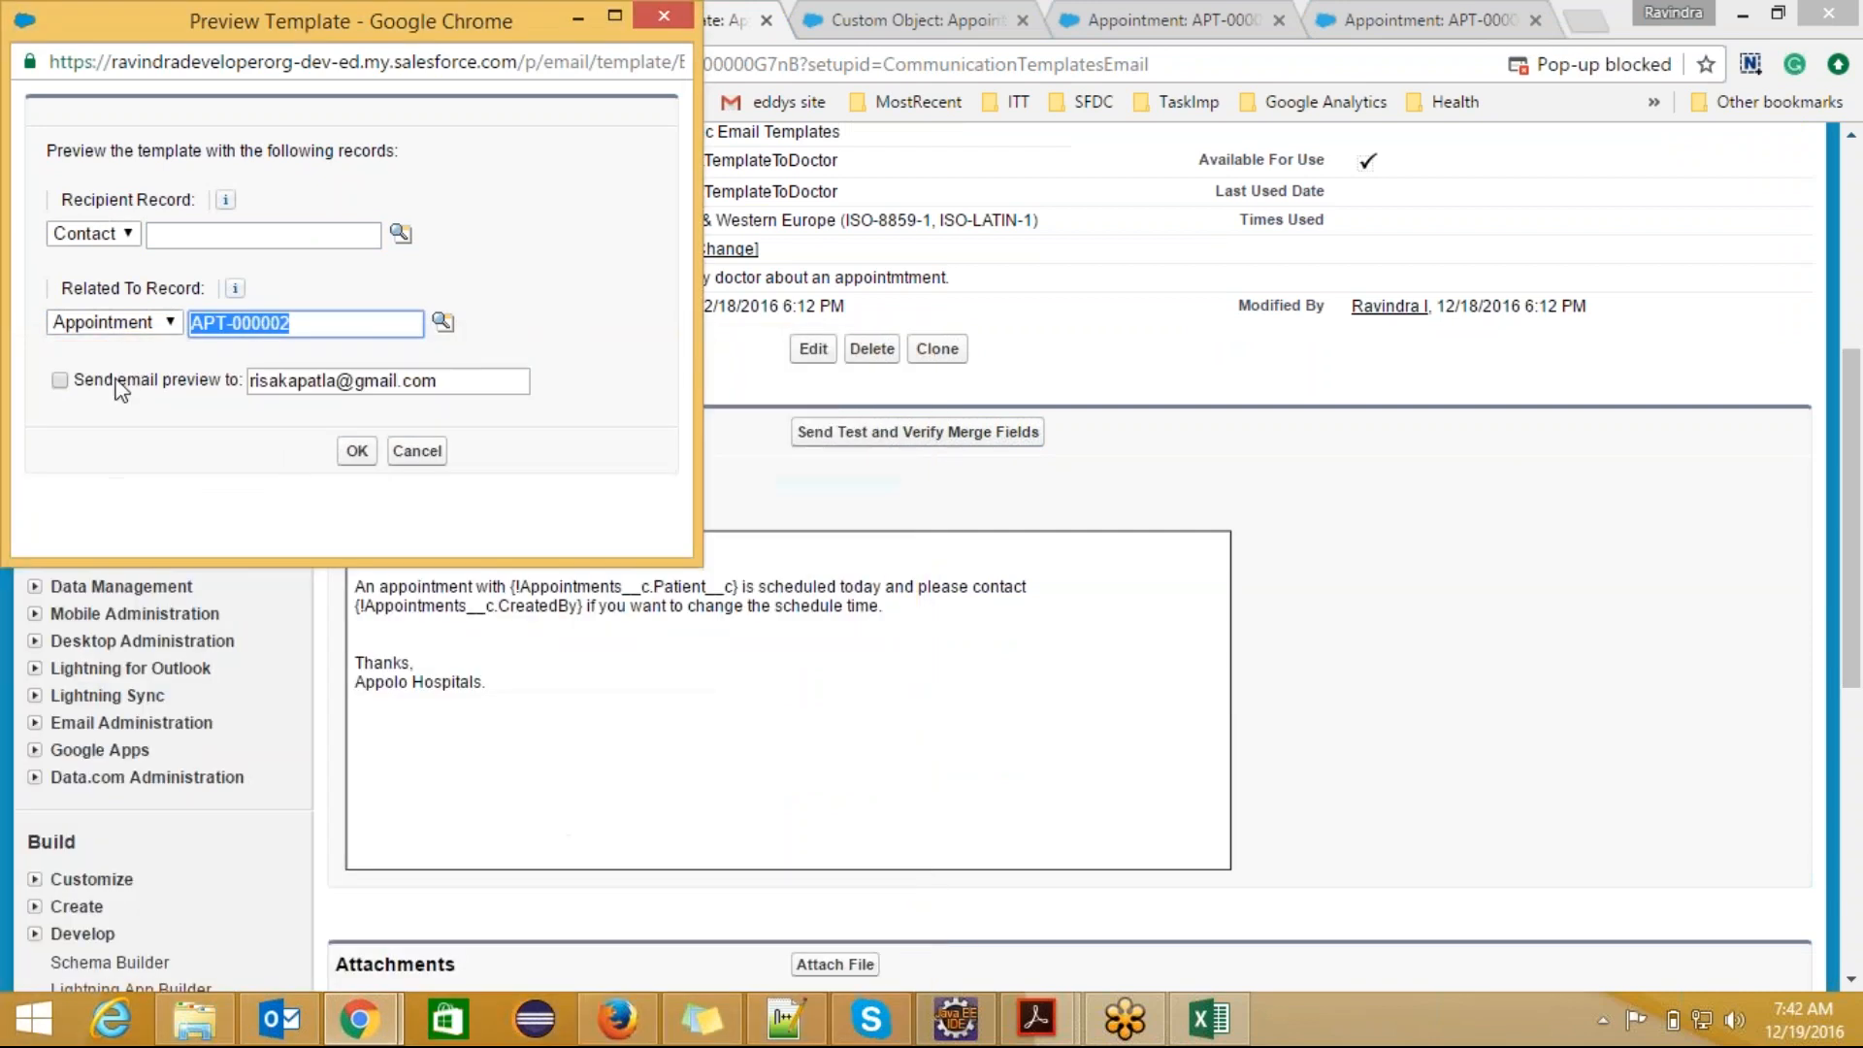
click(260, 449)
click(59, 380)
click(357, 451)
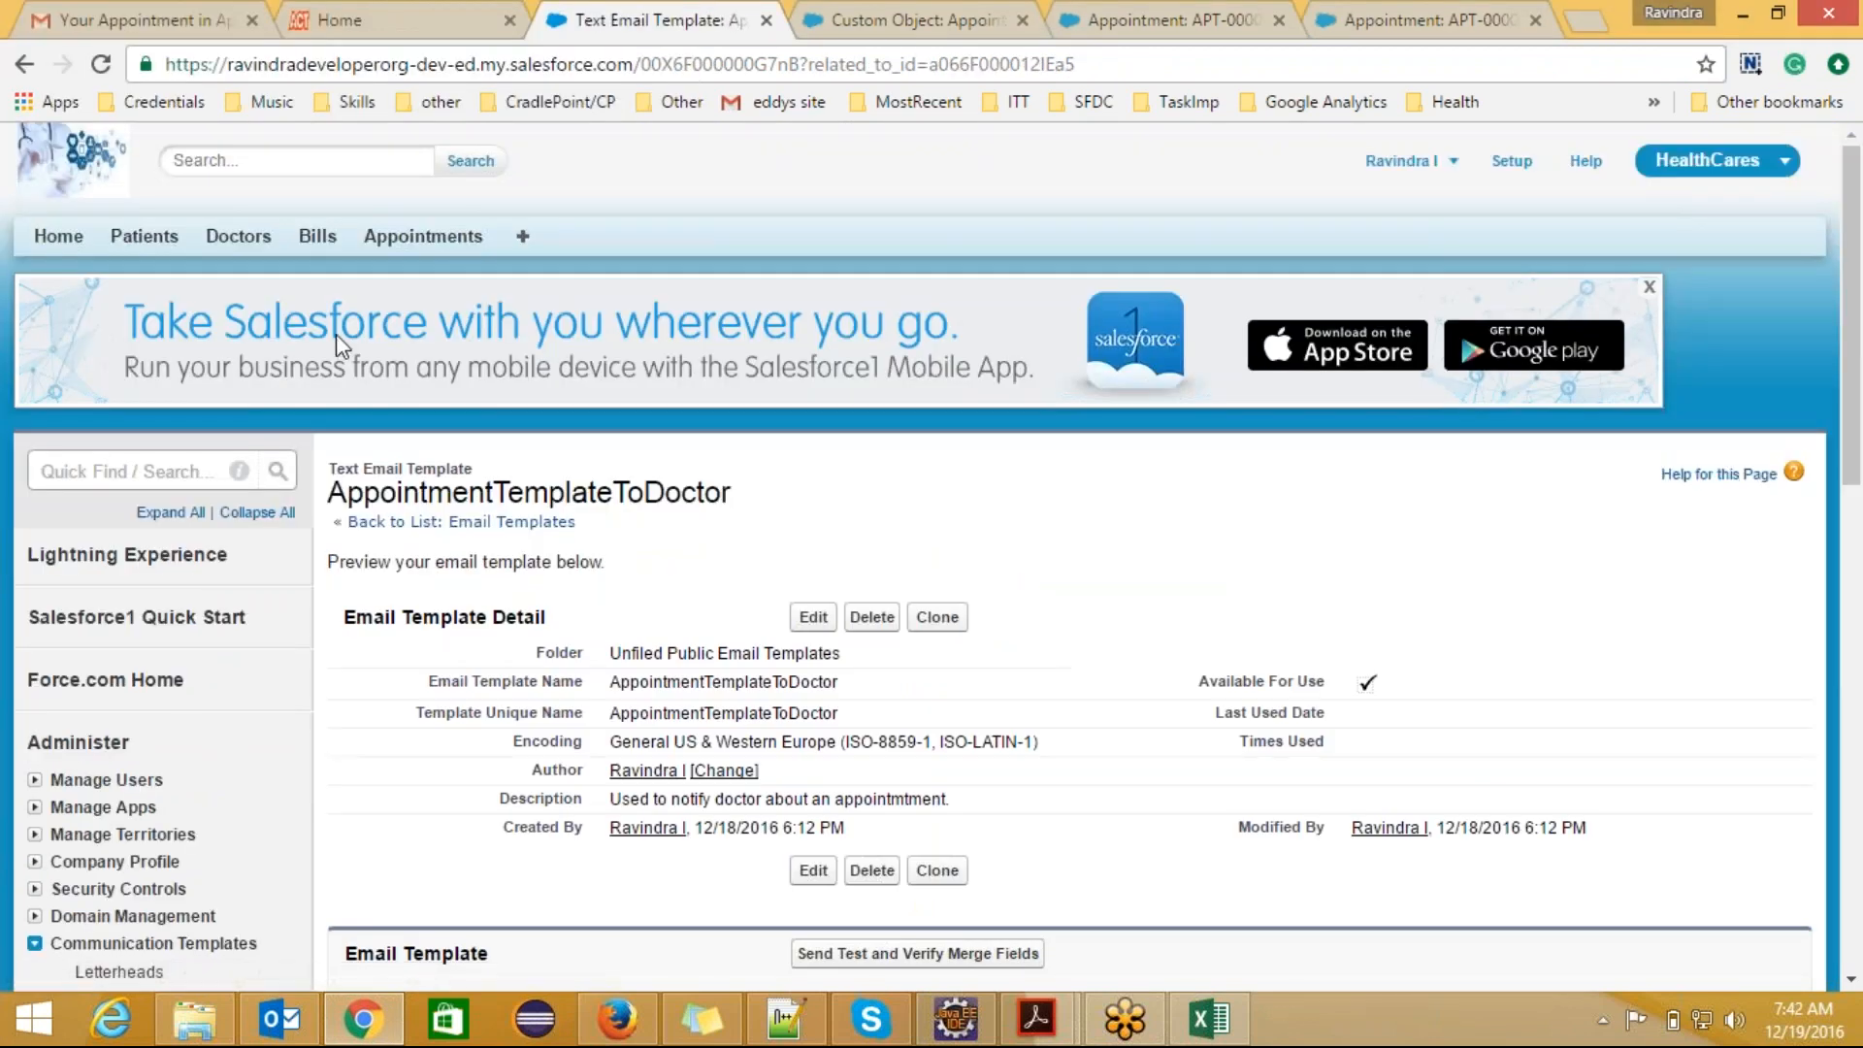
Step: Switch to Gmail, read the merge field values in the received "Appointment scheduled" email, and return to the inbox
click(163, 19)
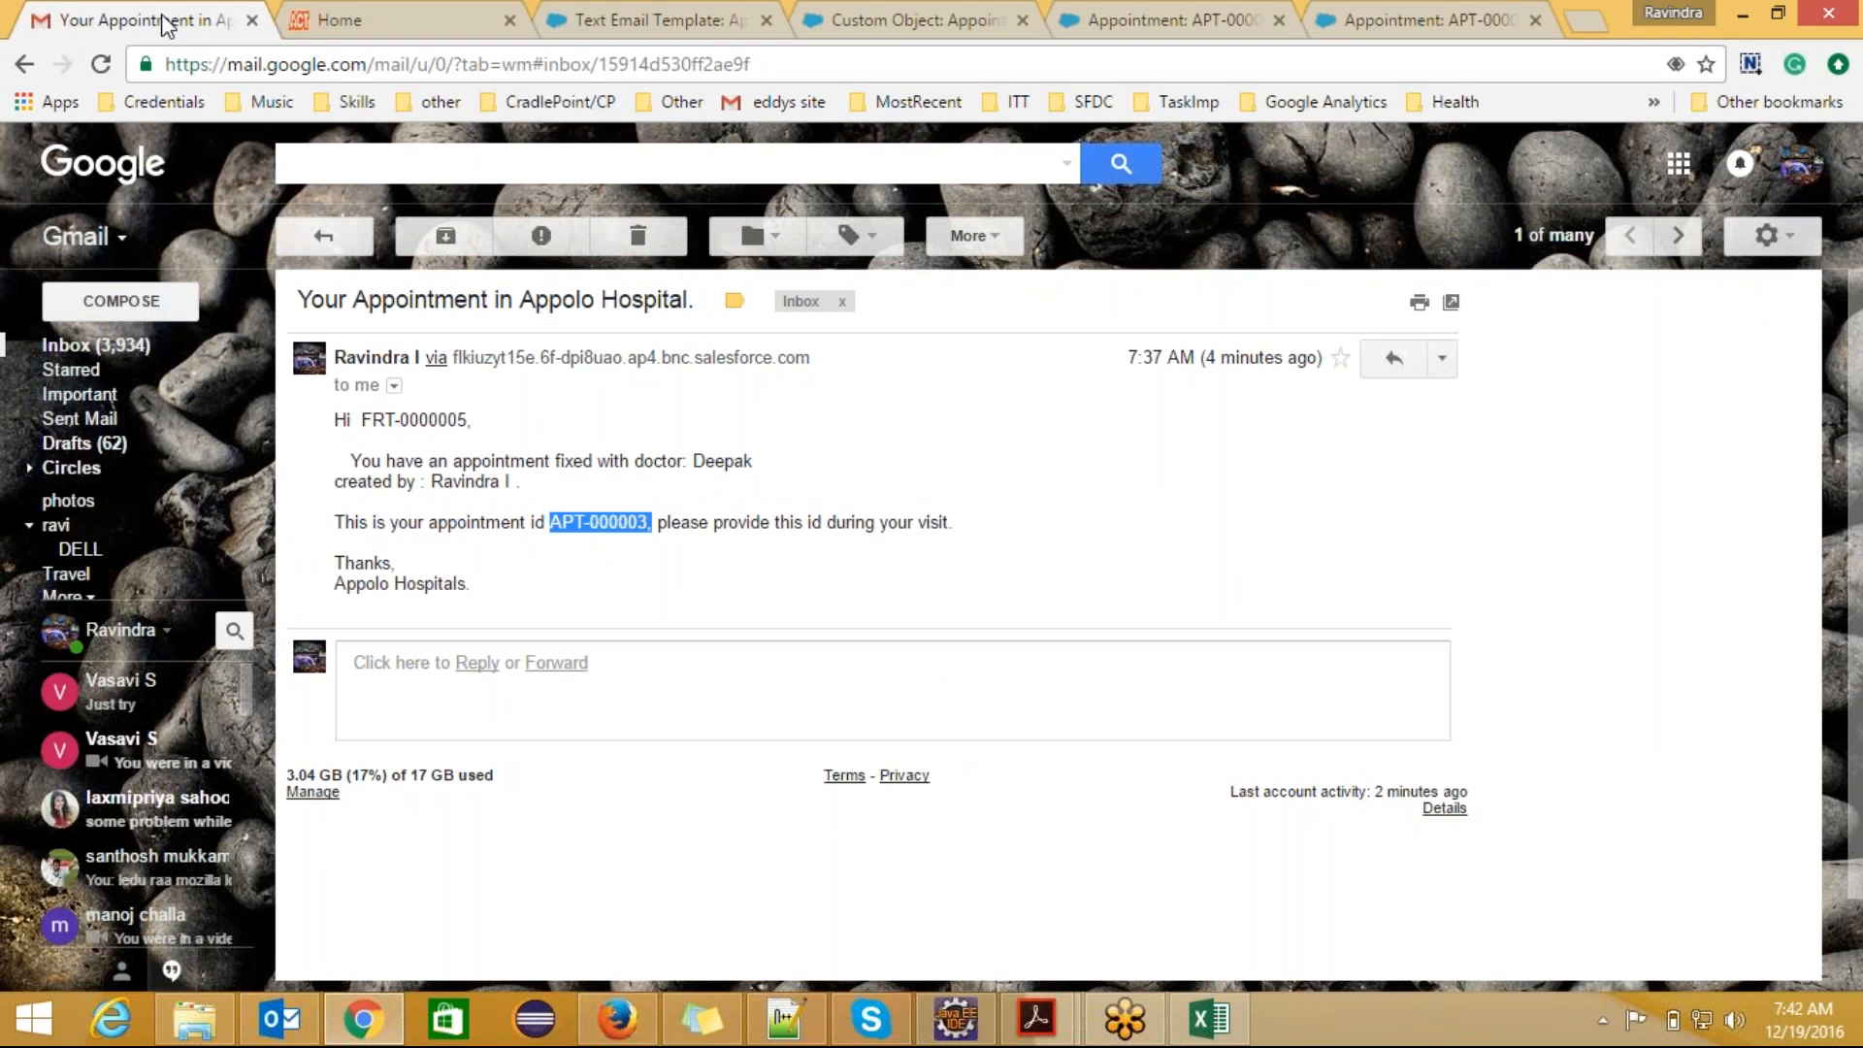
click(328, 232)
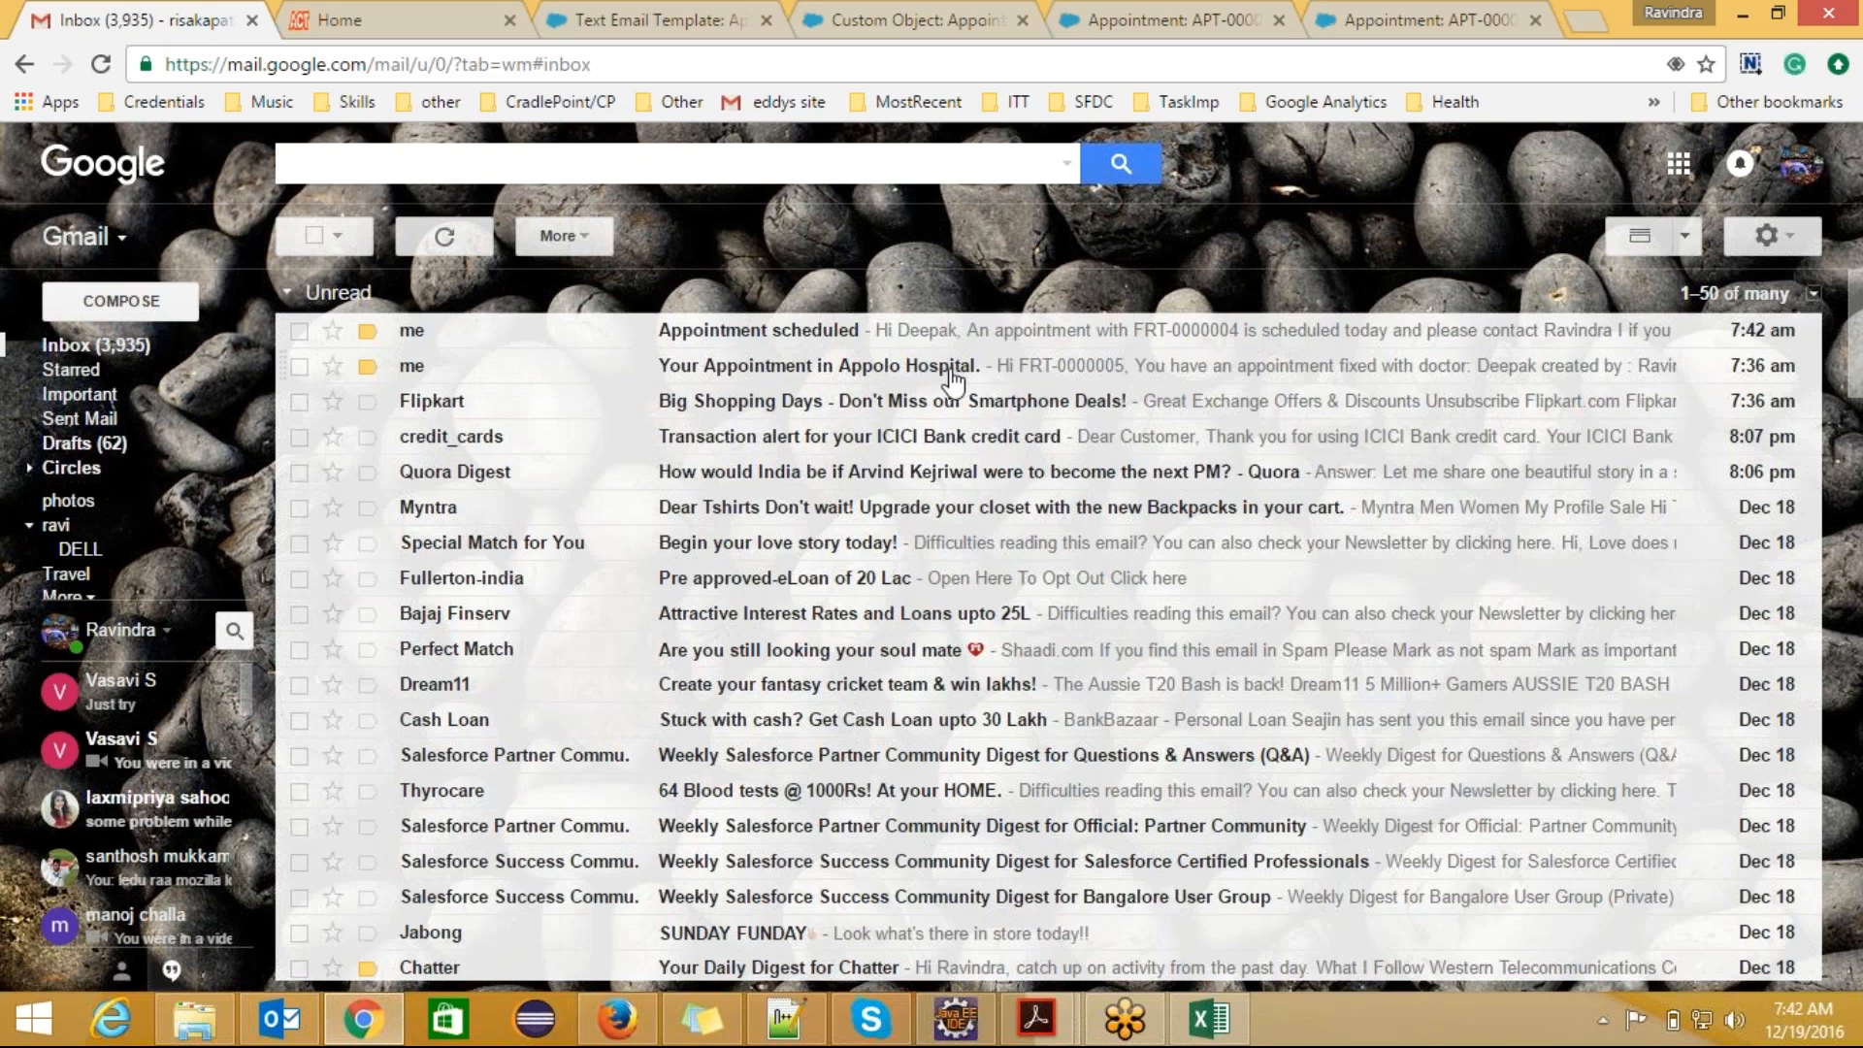
click(832, 335)
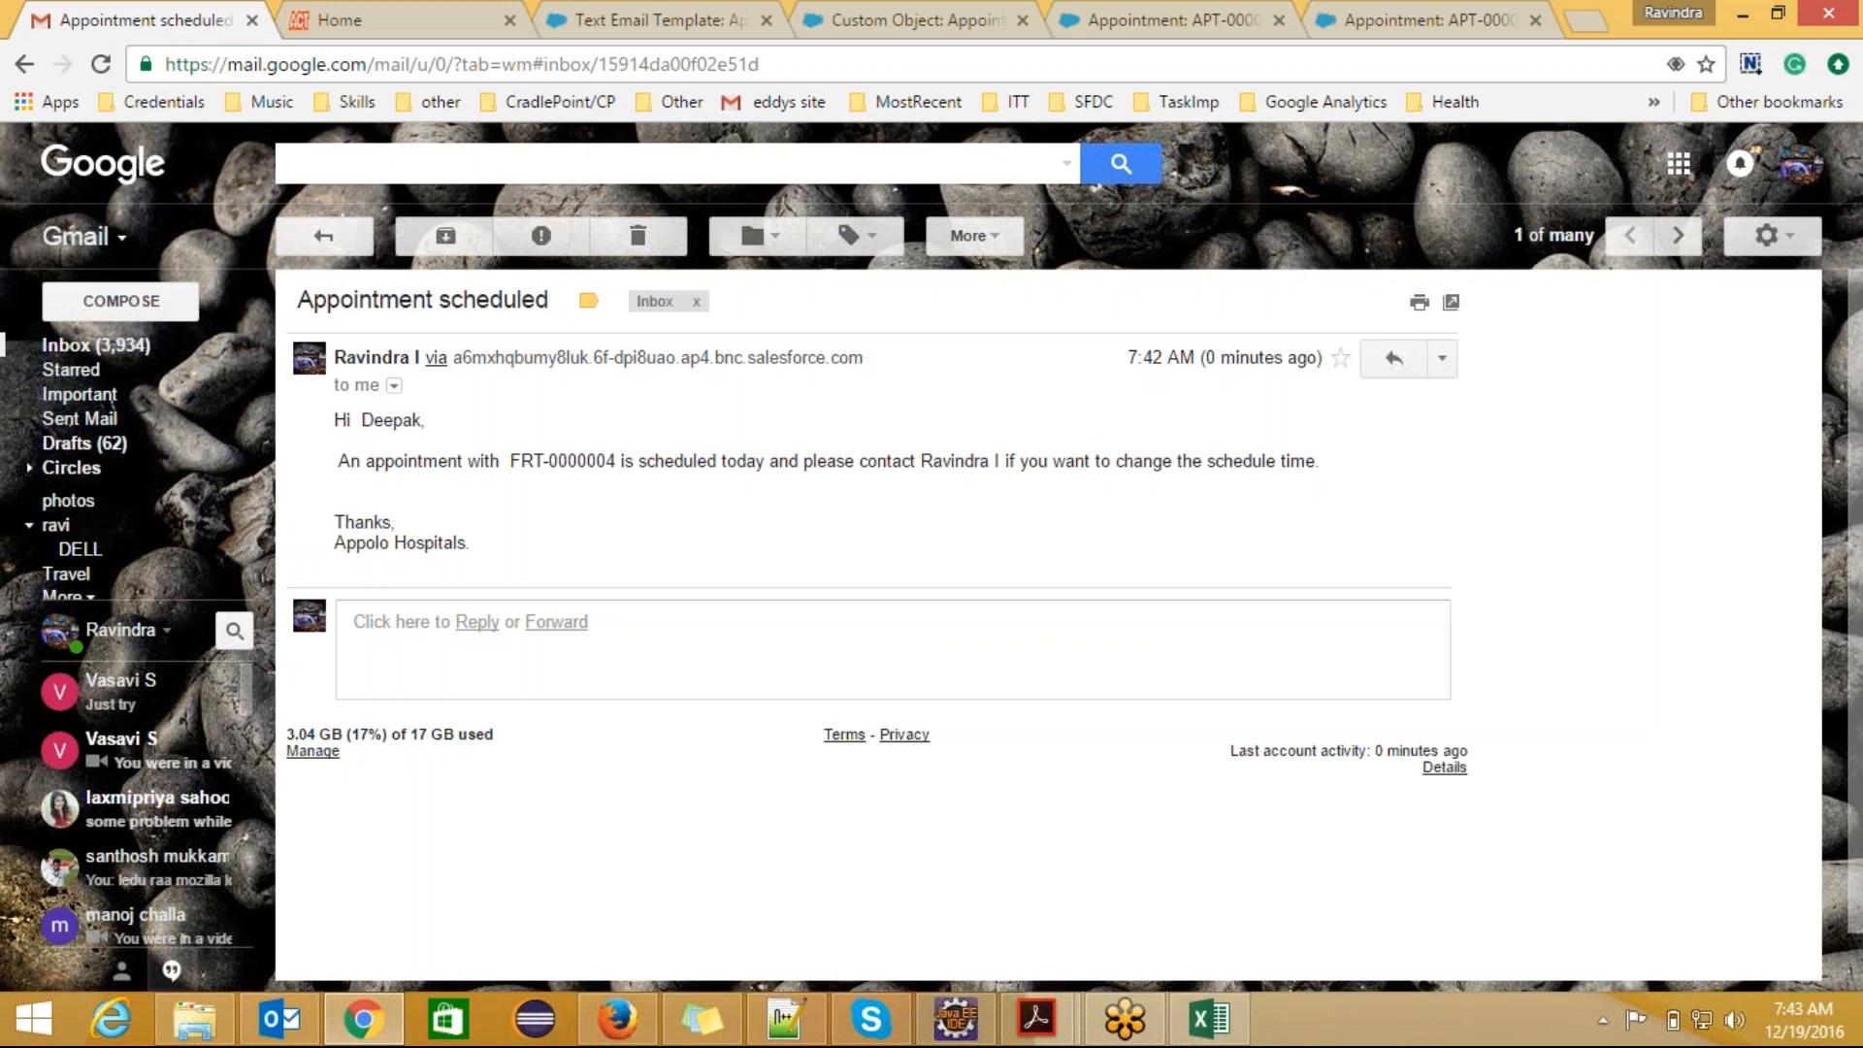
mouse_move(465, 541)
mouse_down()
mouse_move(374, 493)
mouse_move(334, 423)
mouse_up()
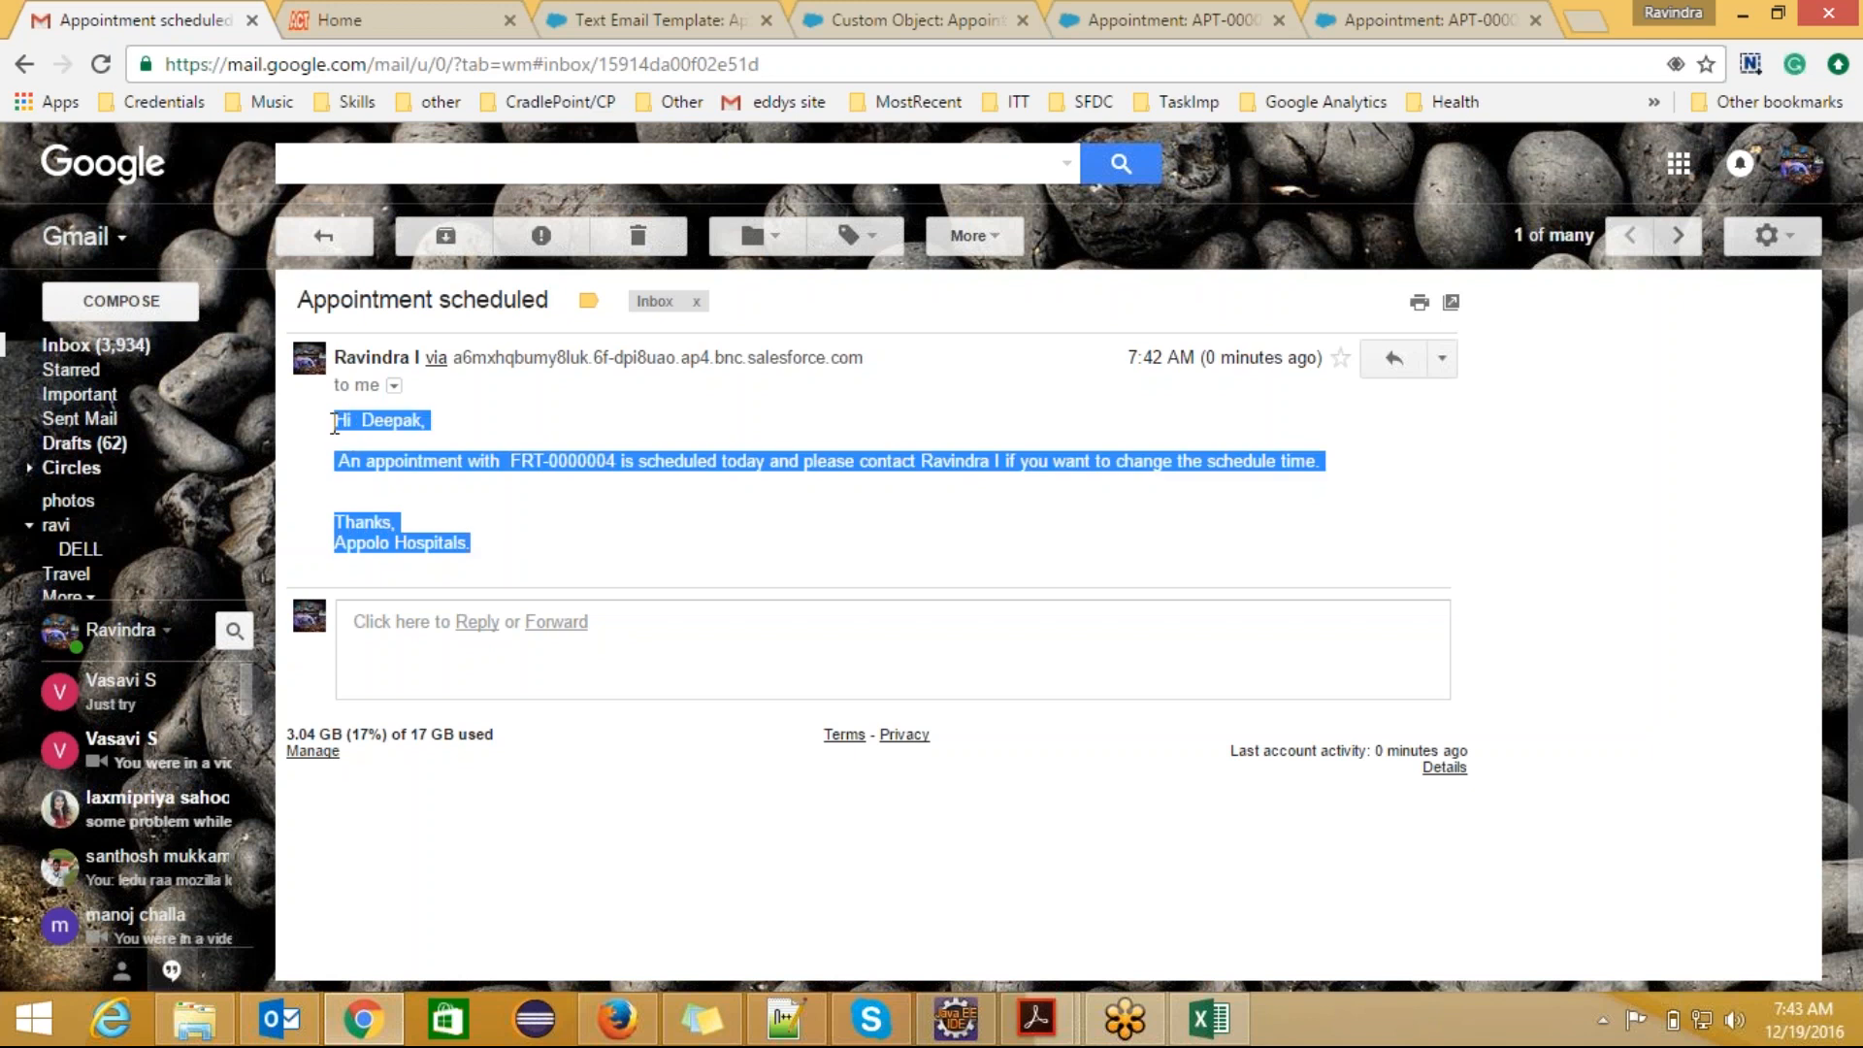
click(525, 558)
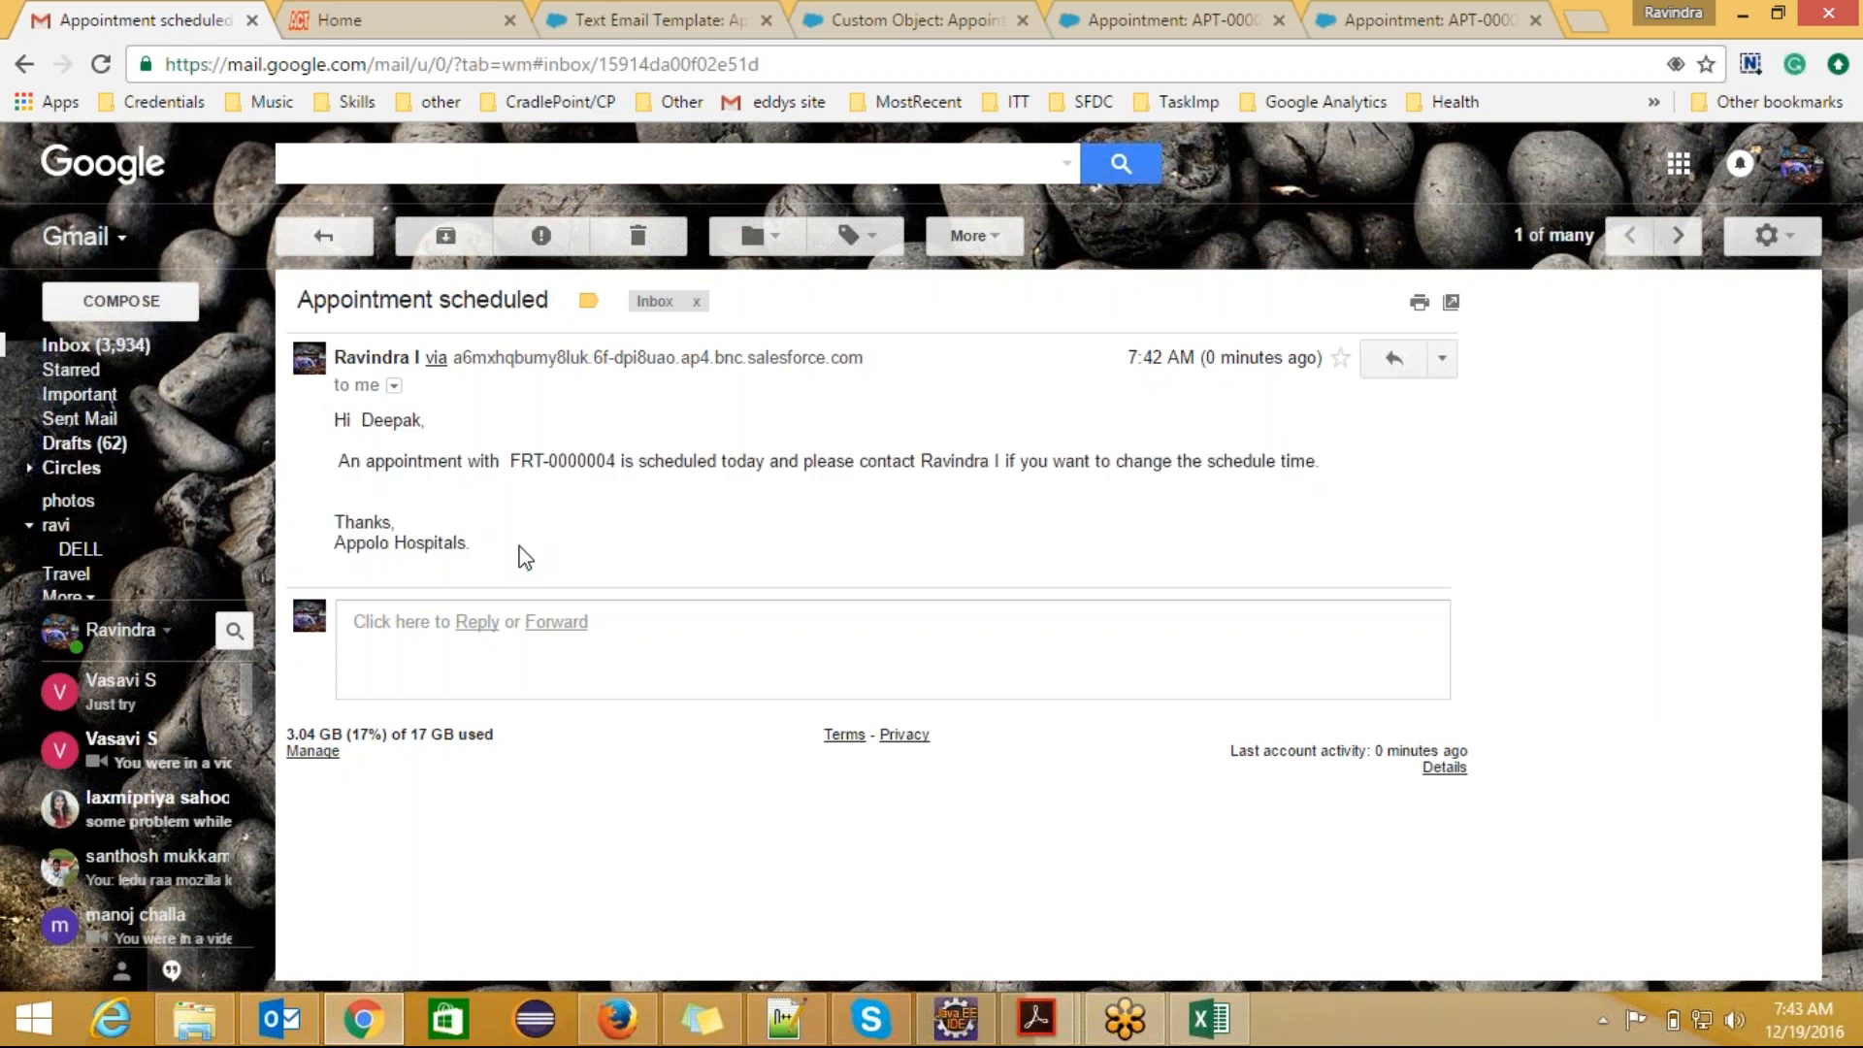
click(330, 241)
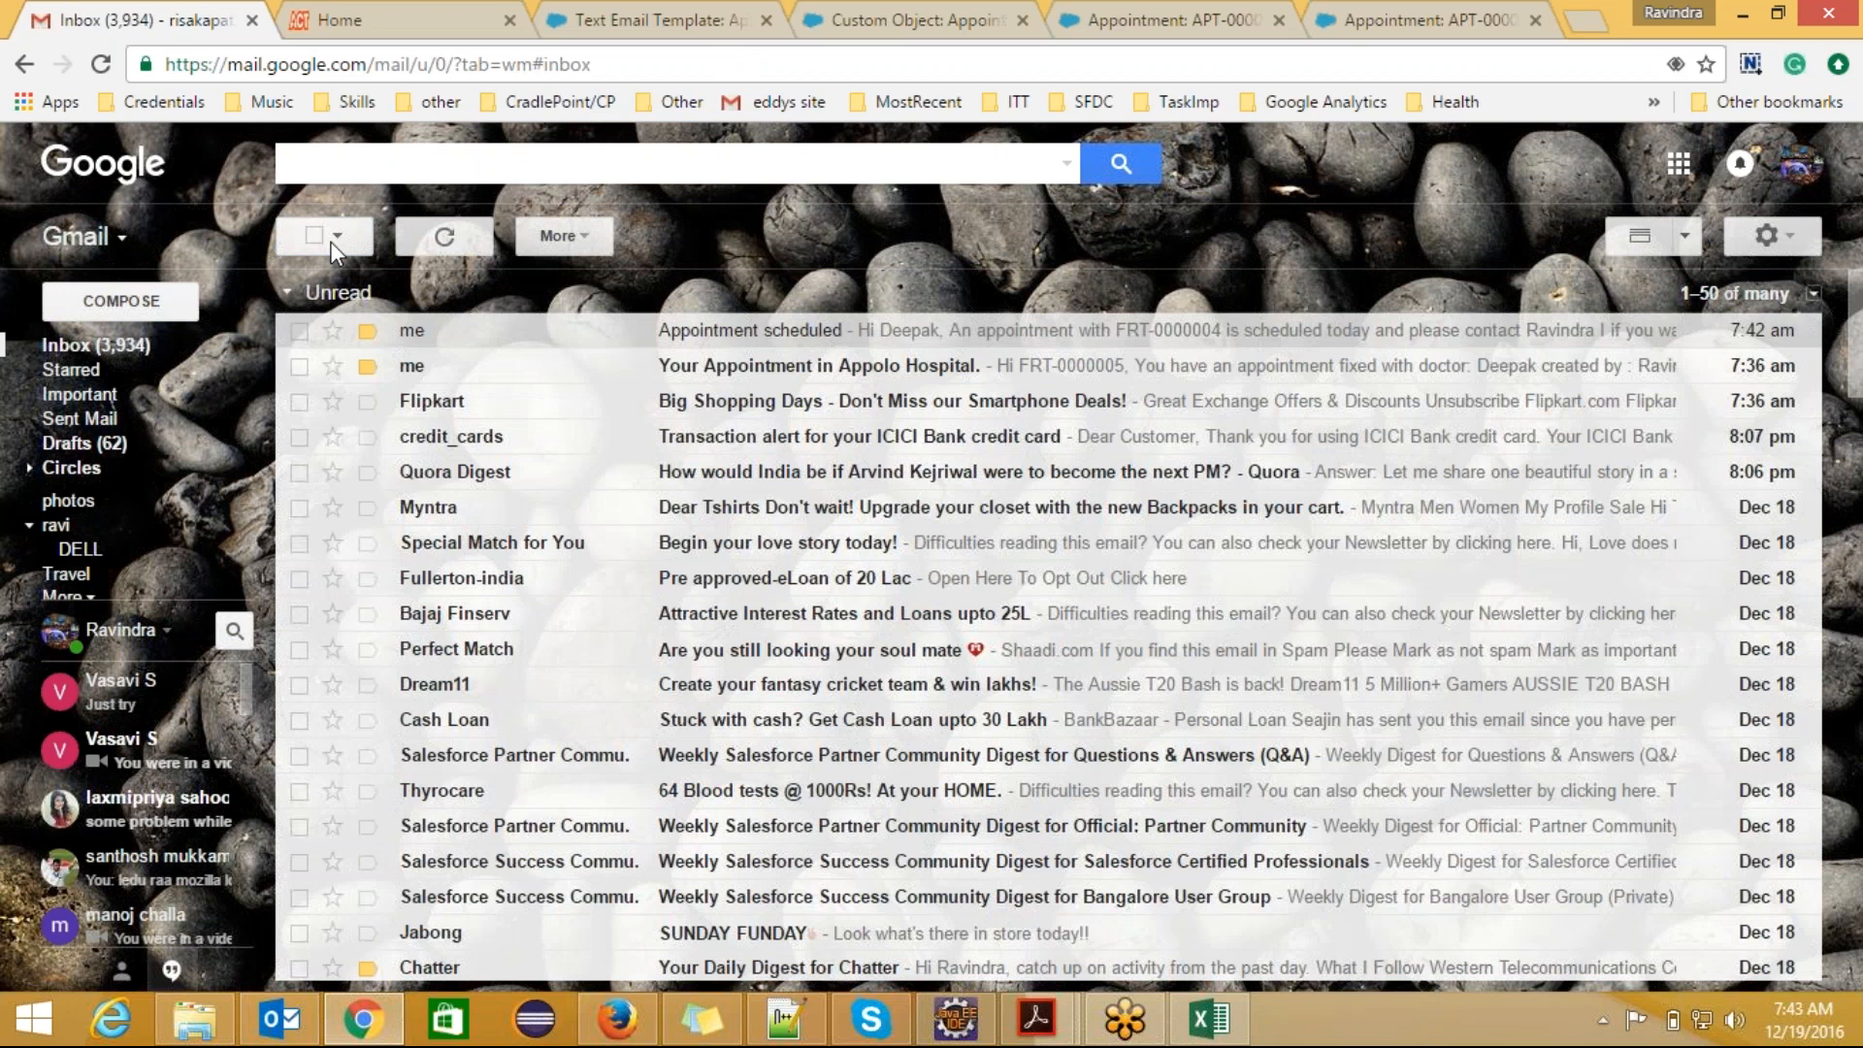
Step: Review the received "Appointment scheduled" email in Gmail to check how the template's merge fields were filled
click(752, 335)
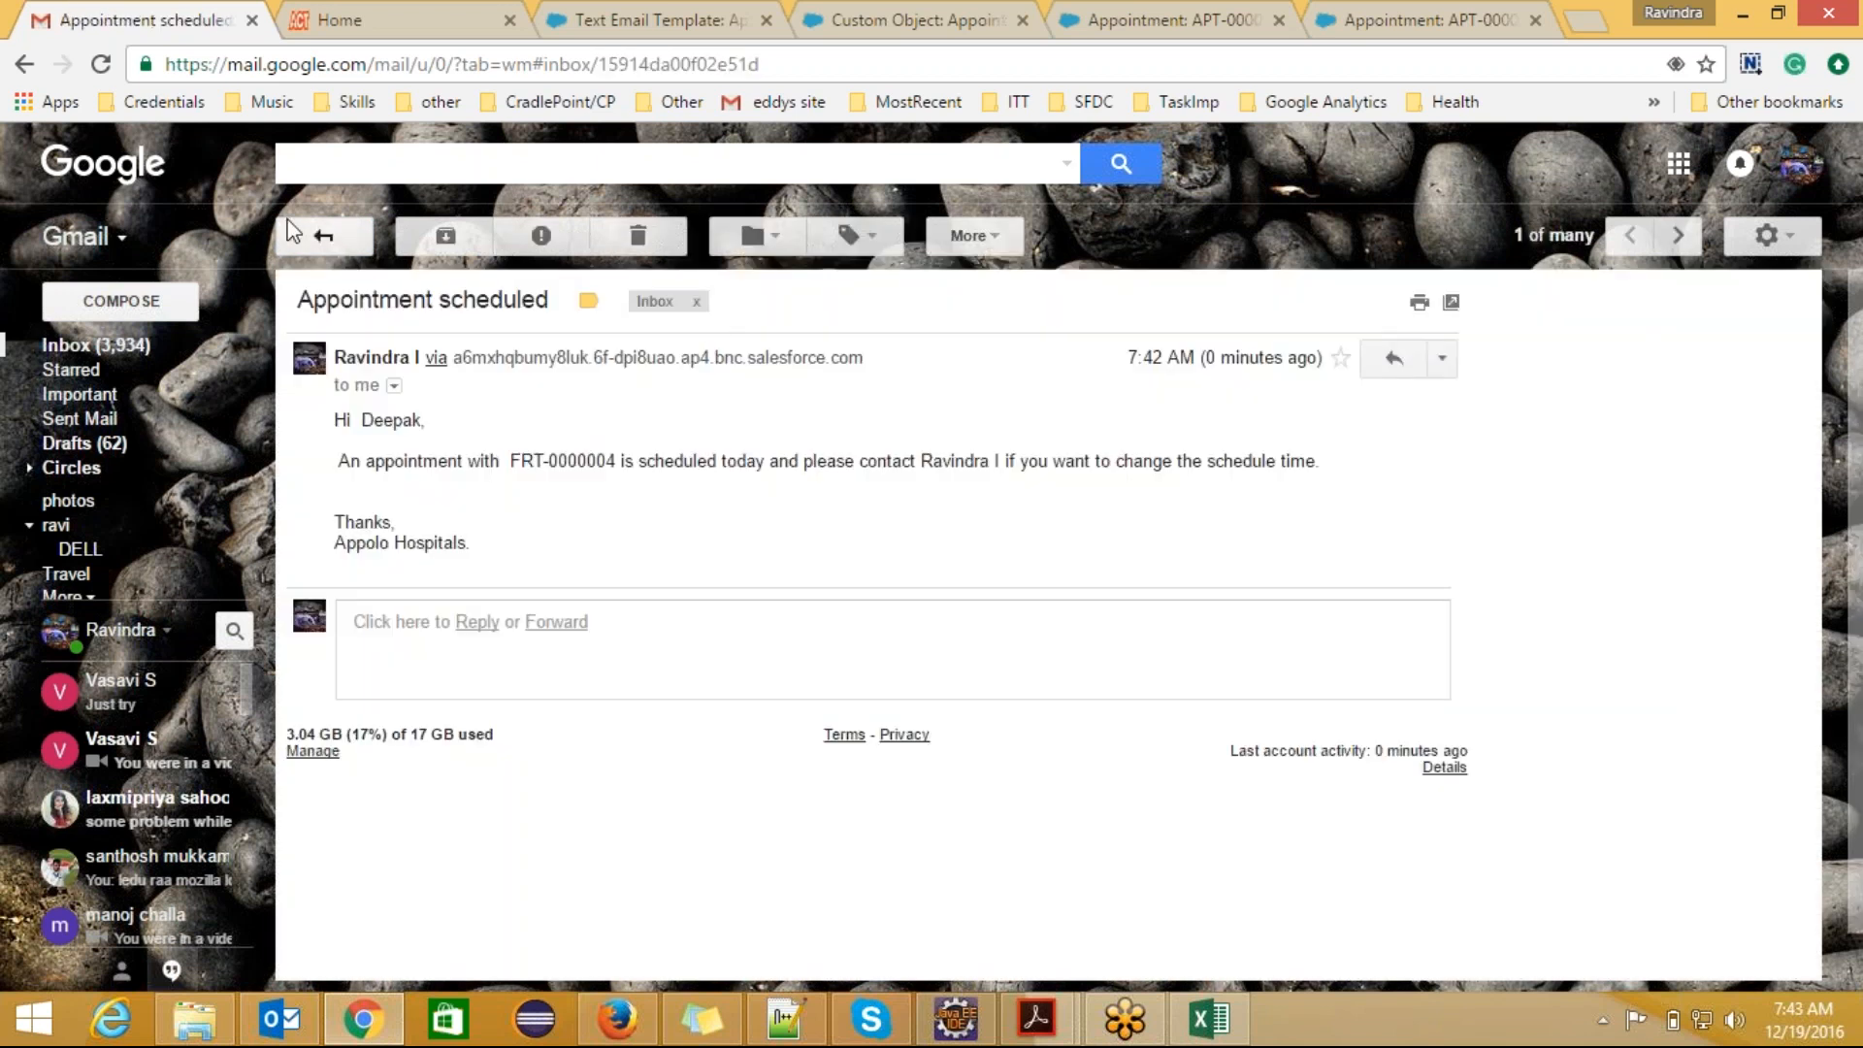
click(311, 238)
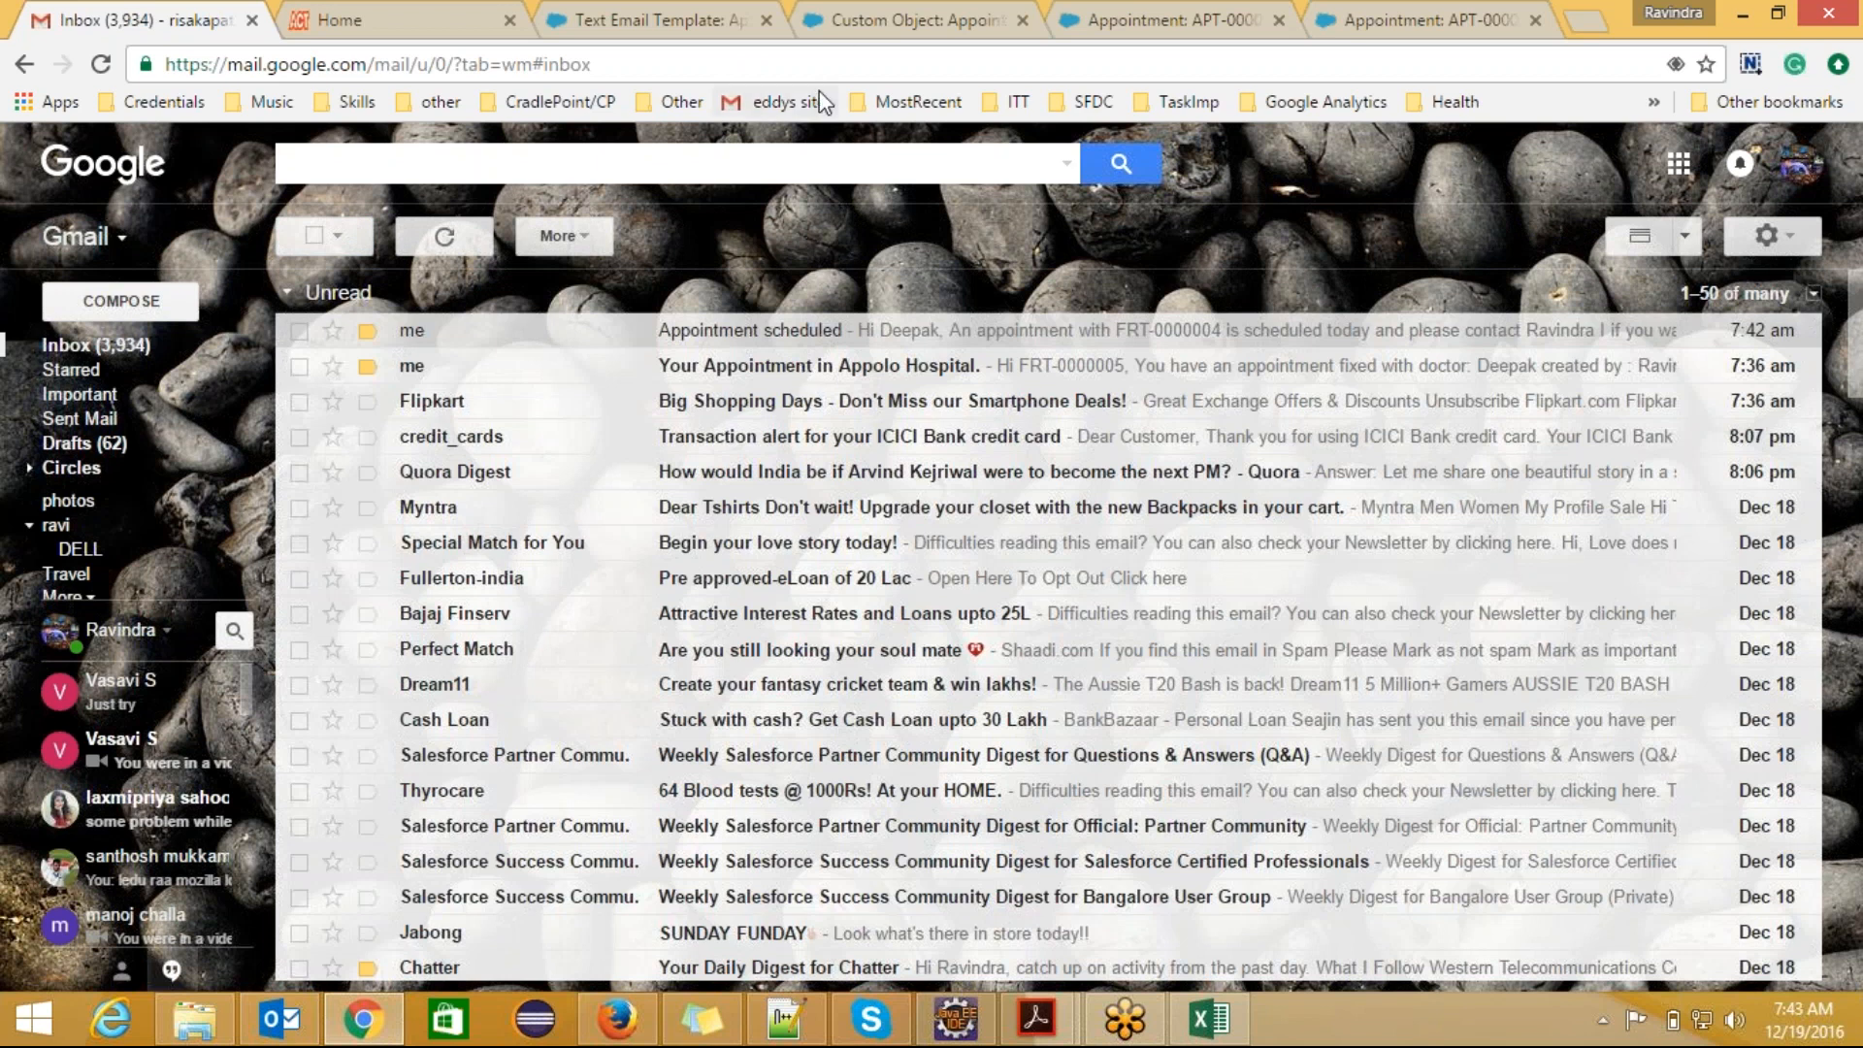
click(691, 11)
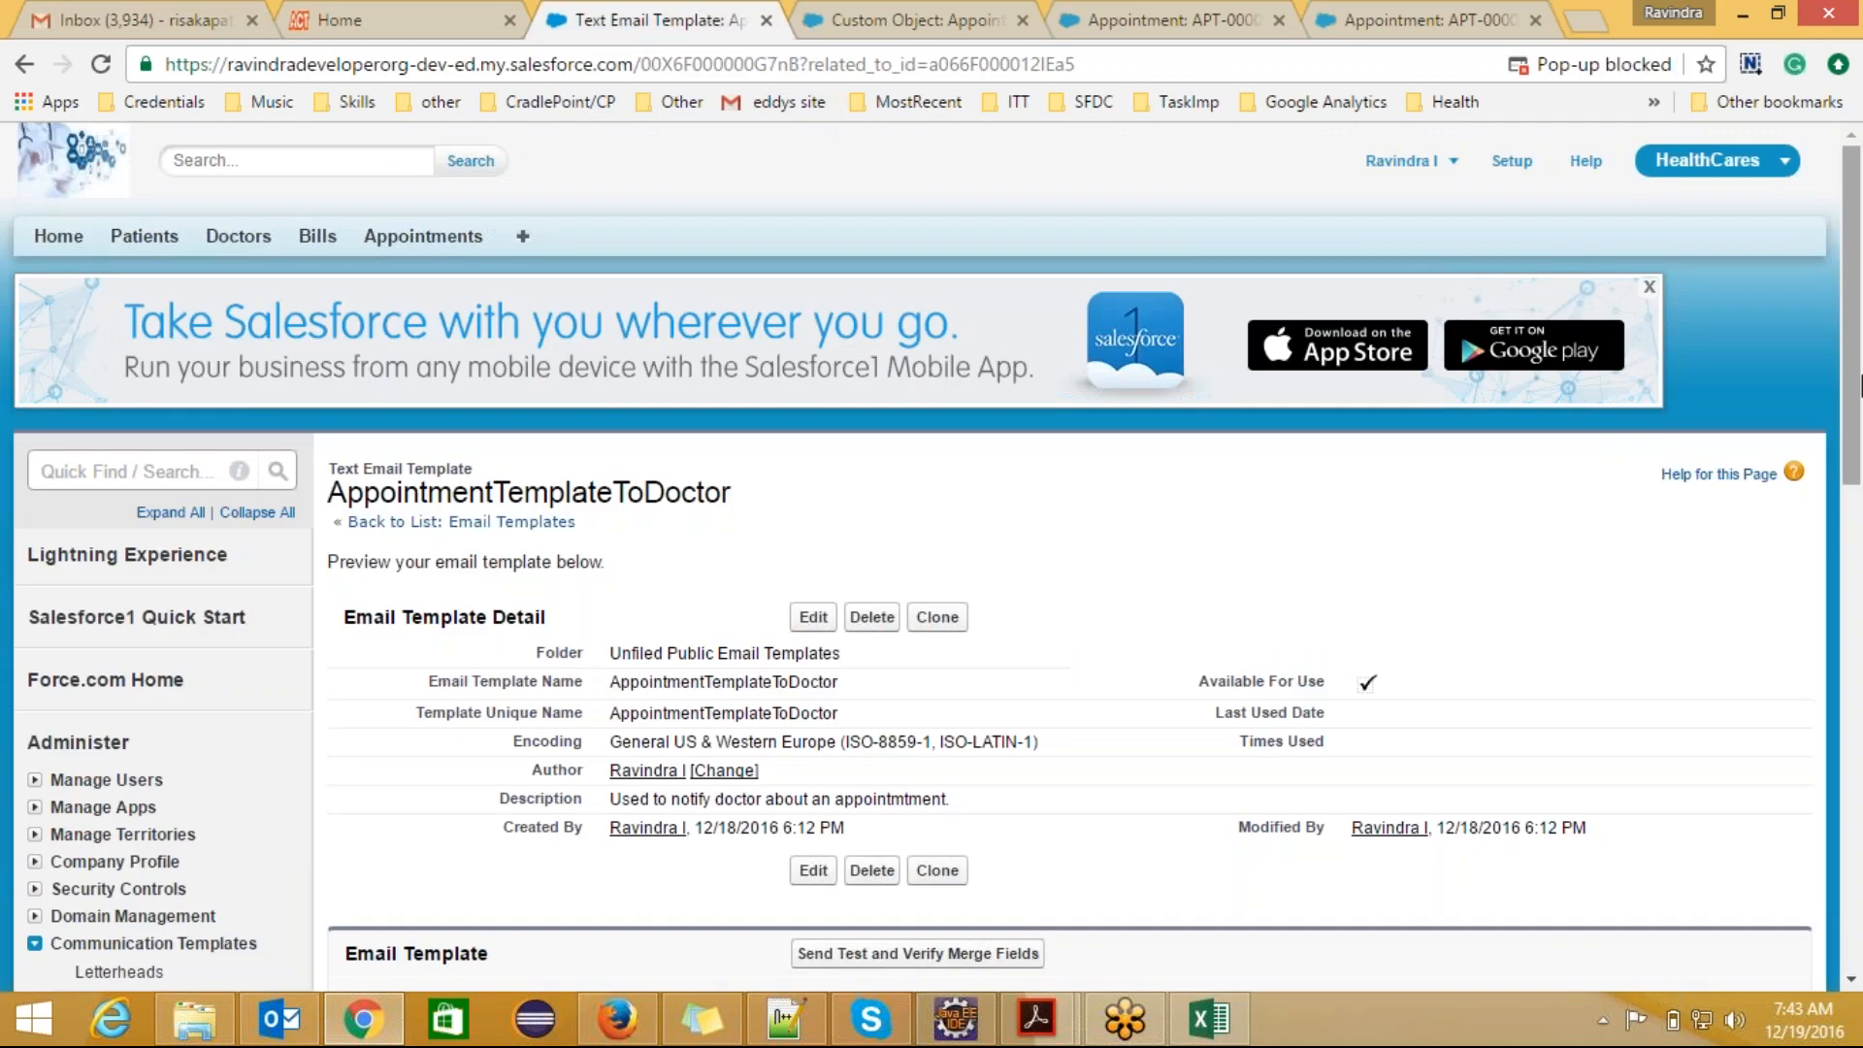
click(70, 16)
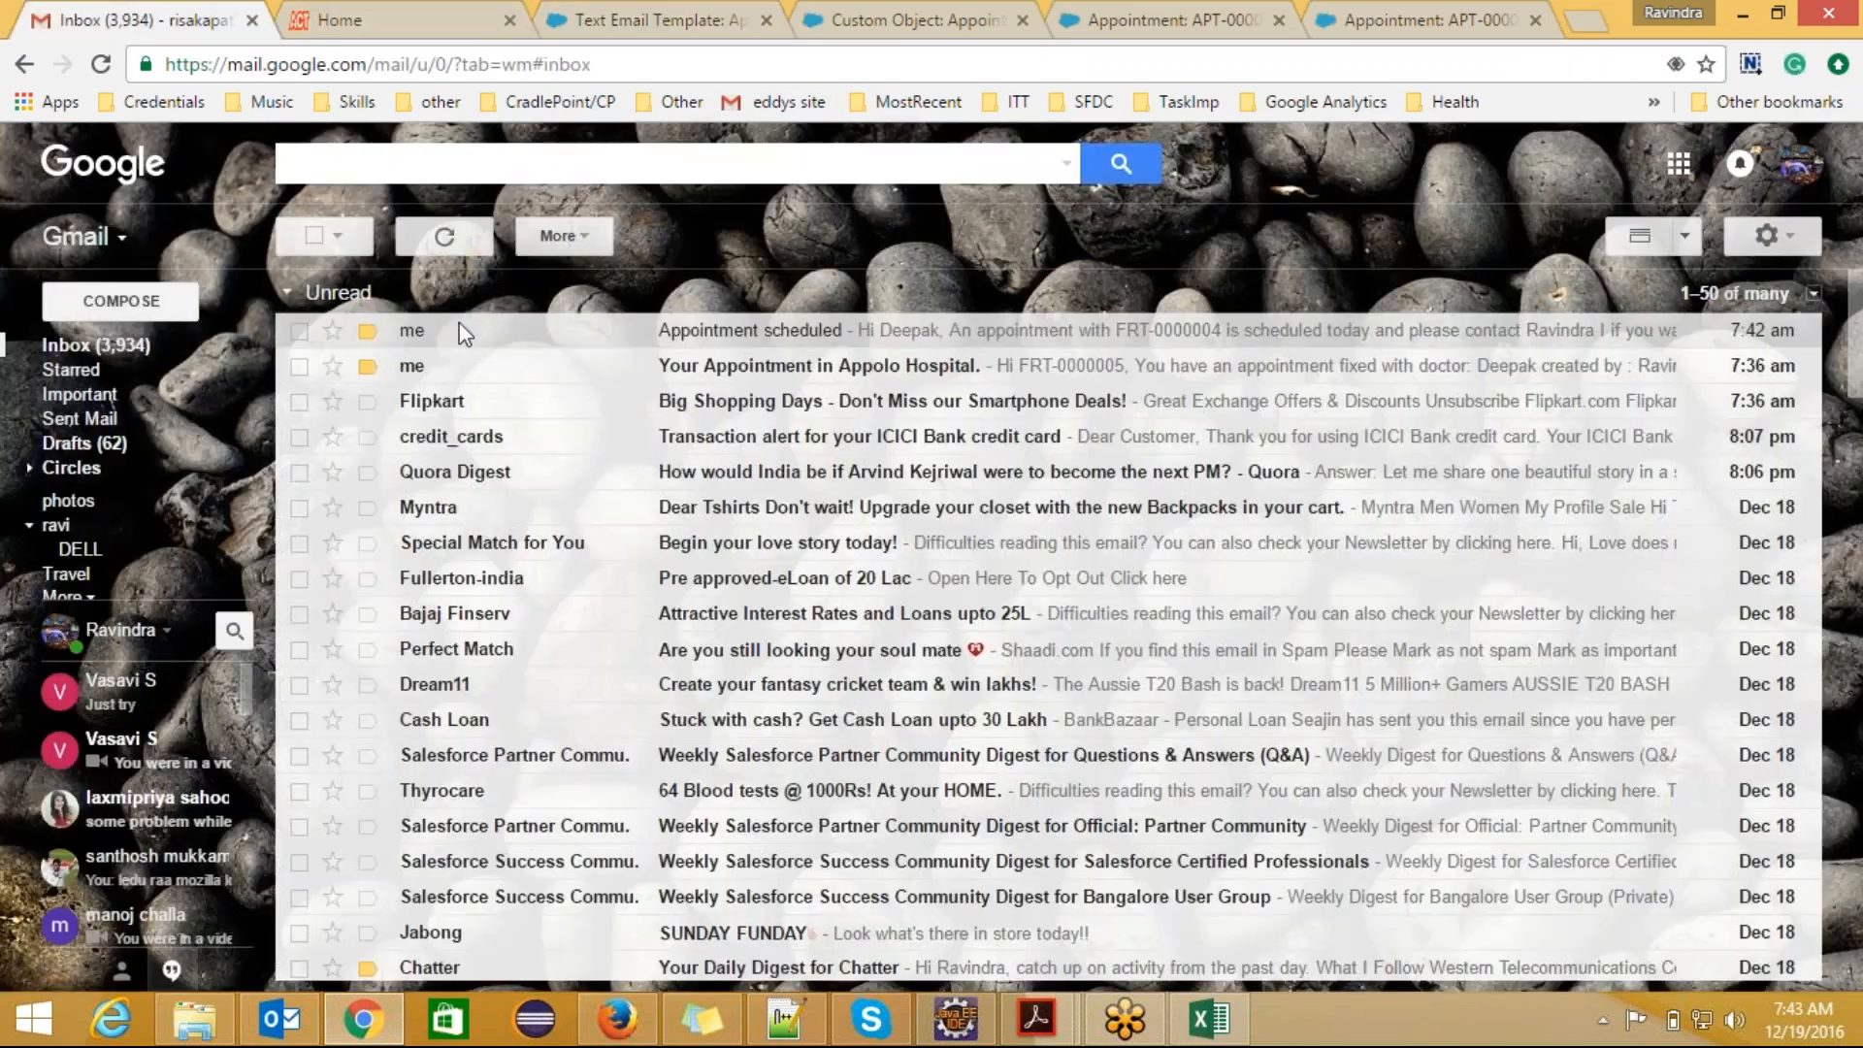
click(737, 332)
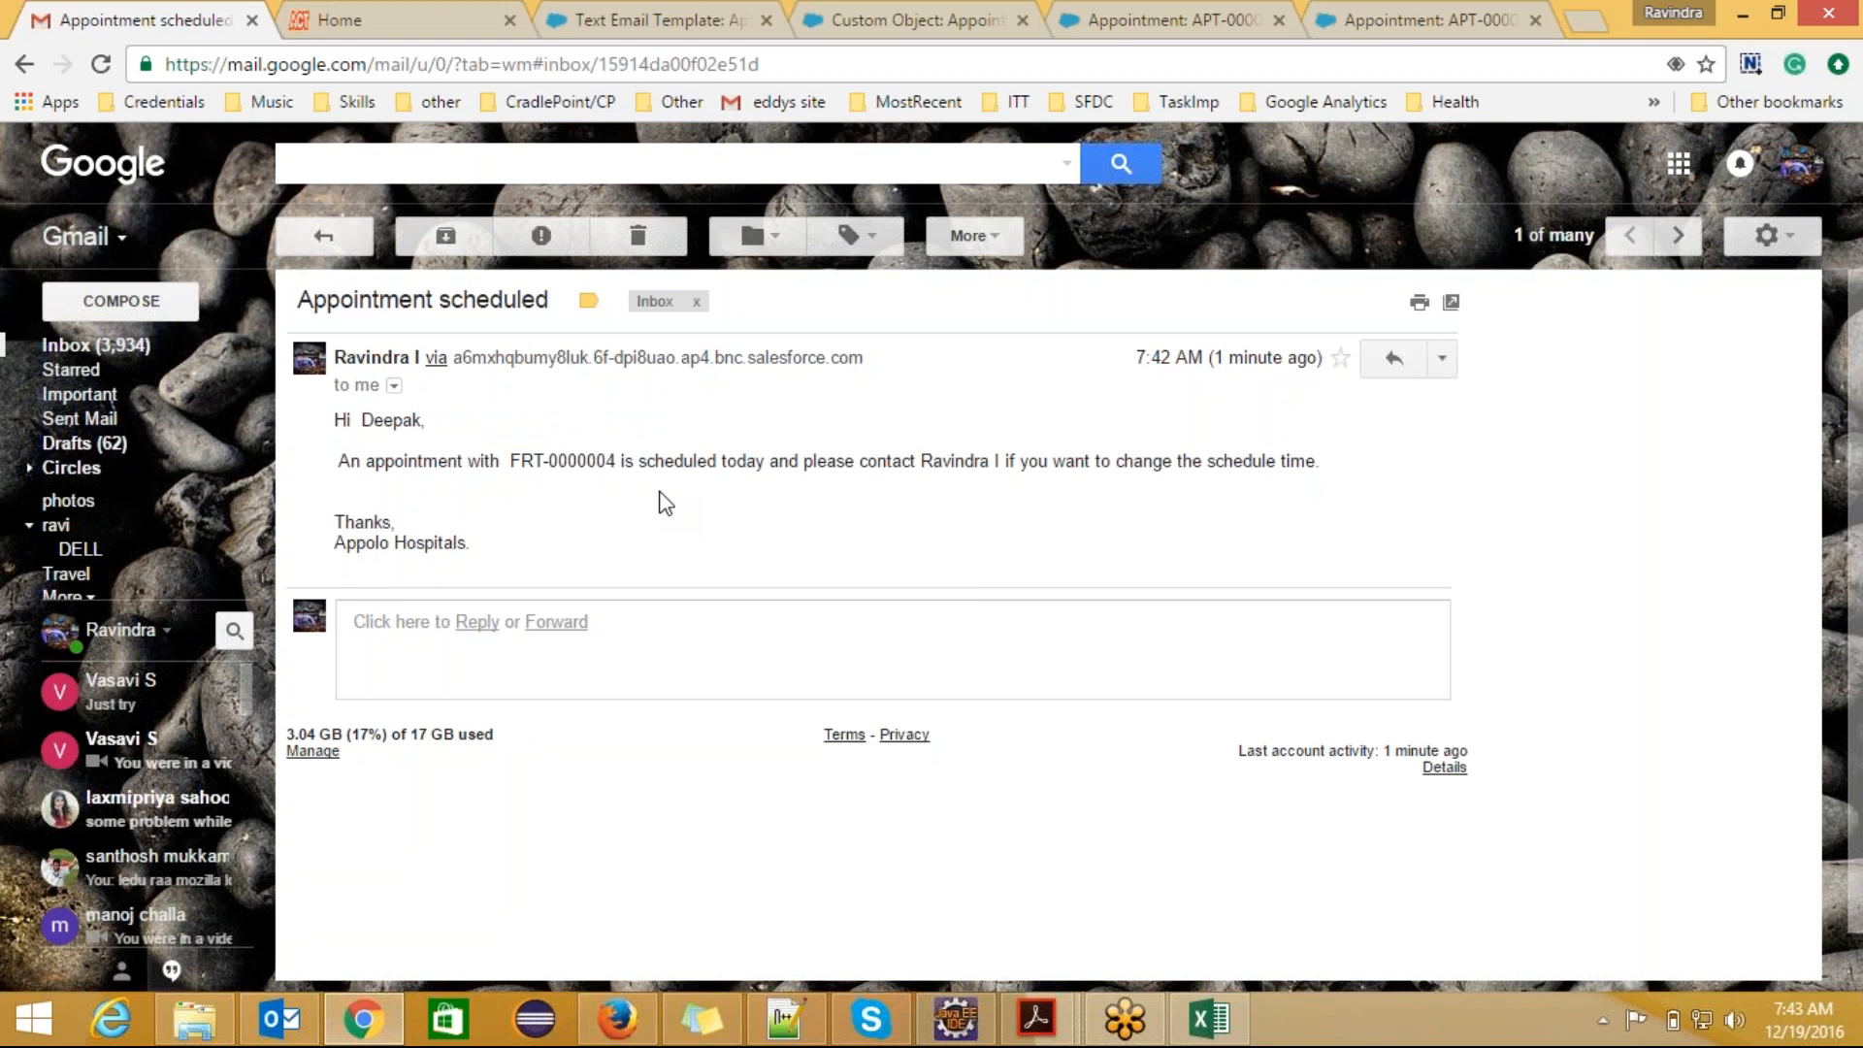
Step: Switch back to Salesforce and start a new email template of type HTML (using Letterhead)
click(685, 28)
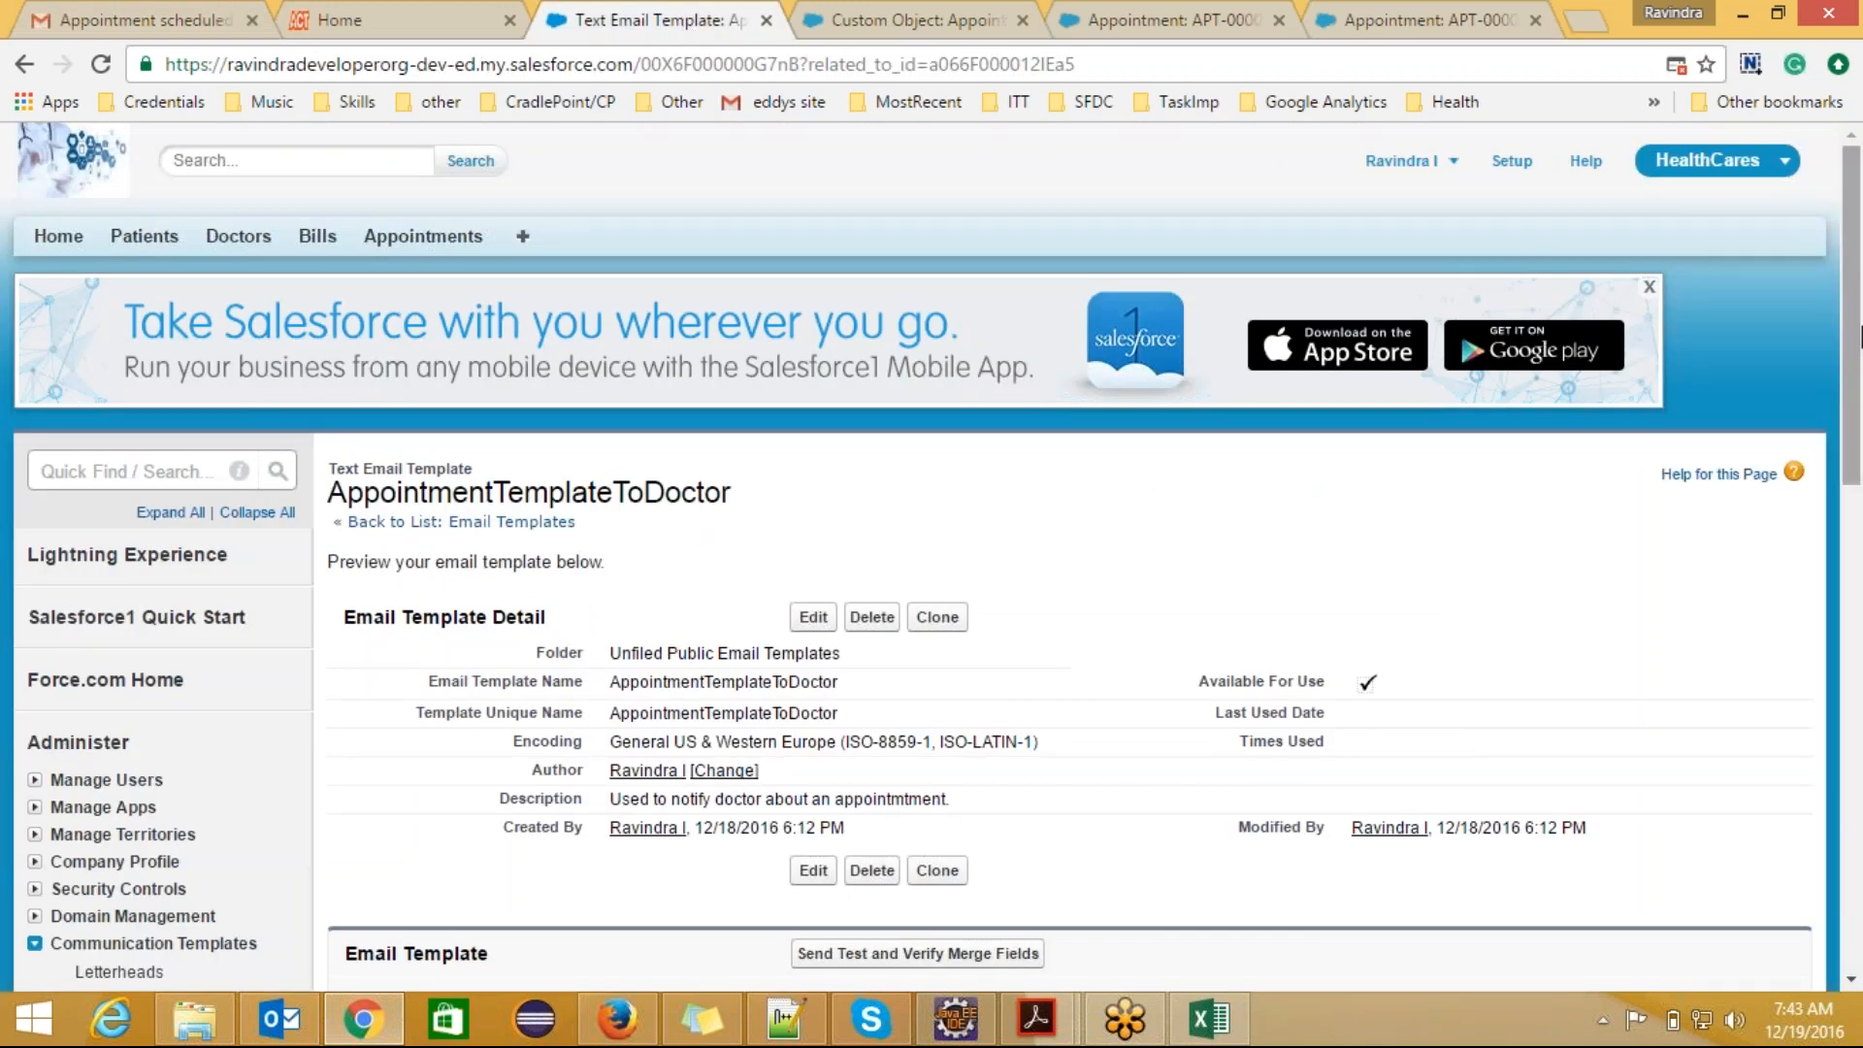
scroll(1853, 335, down, 3)
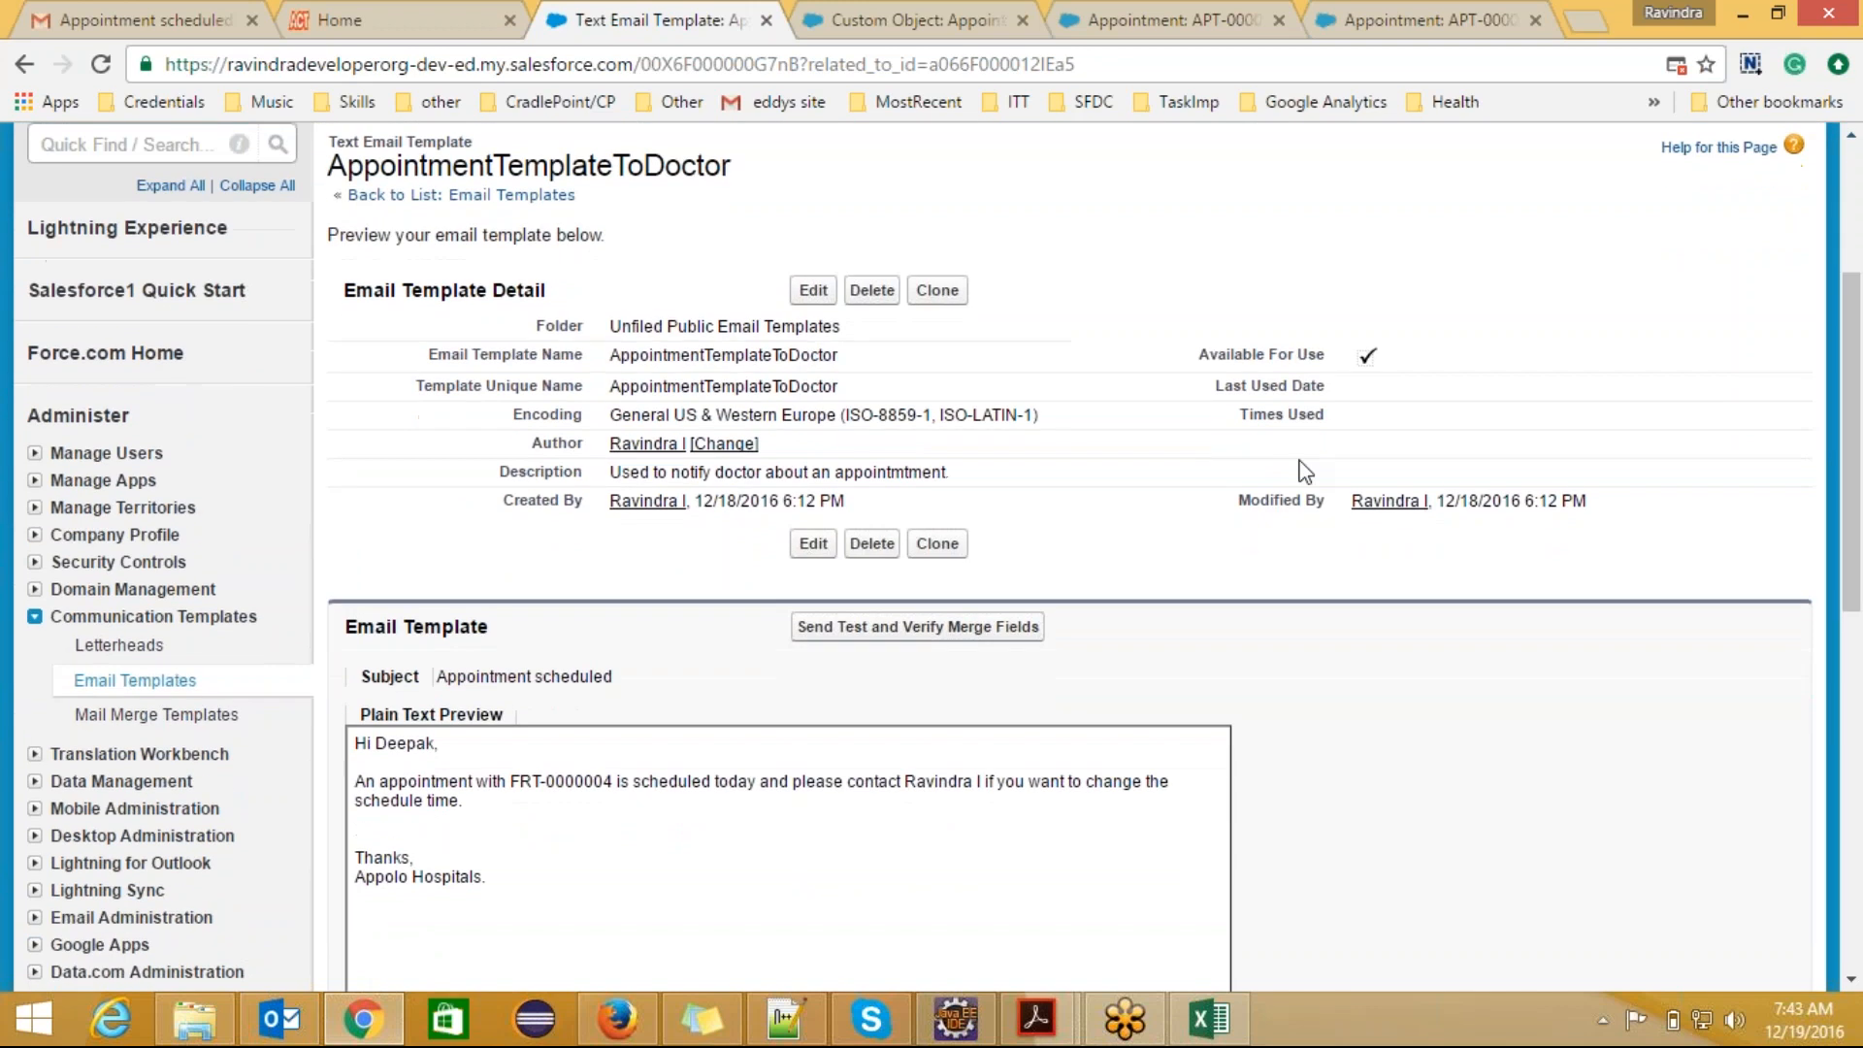
click(102, 683)
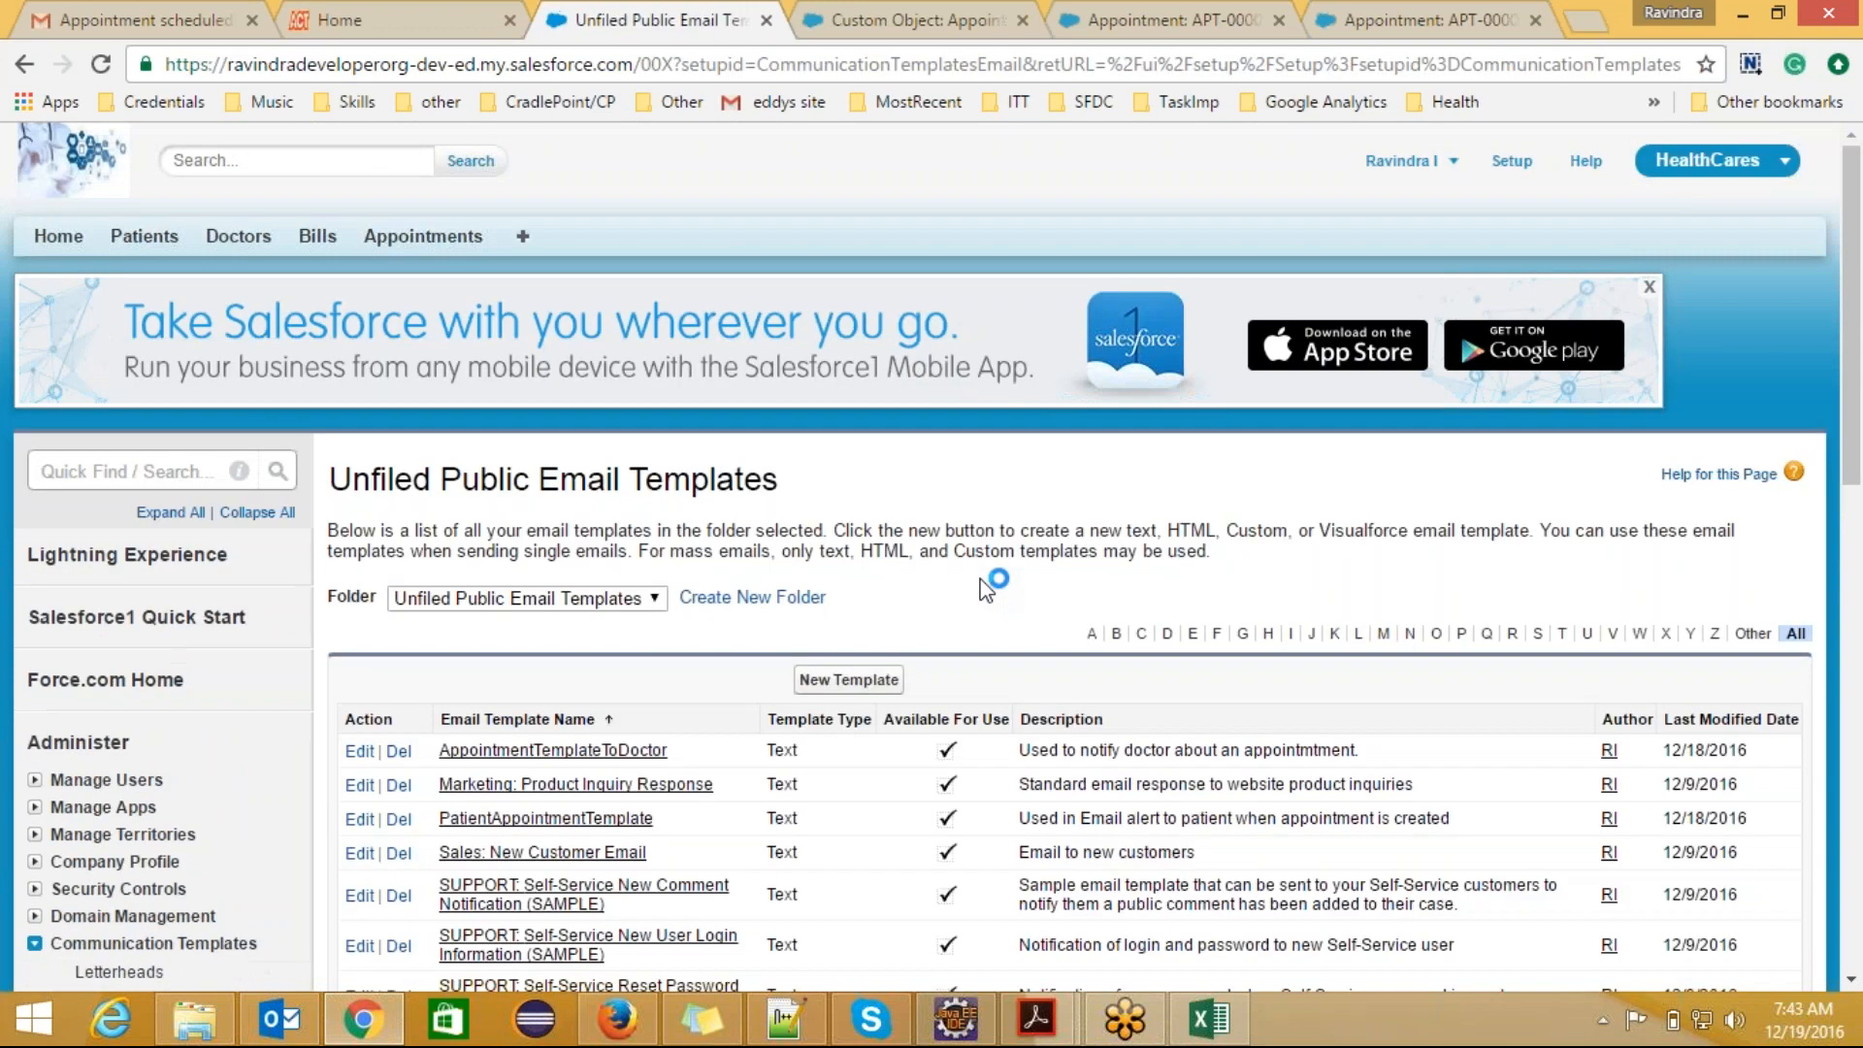
click(849, 682)
scroll(1855, 396, down, 1)
click(368, 647)
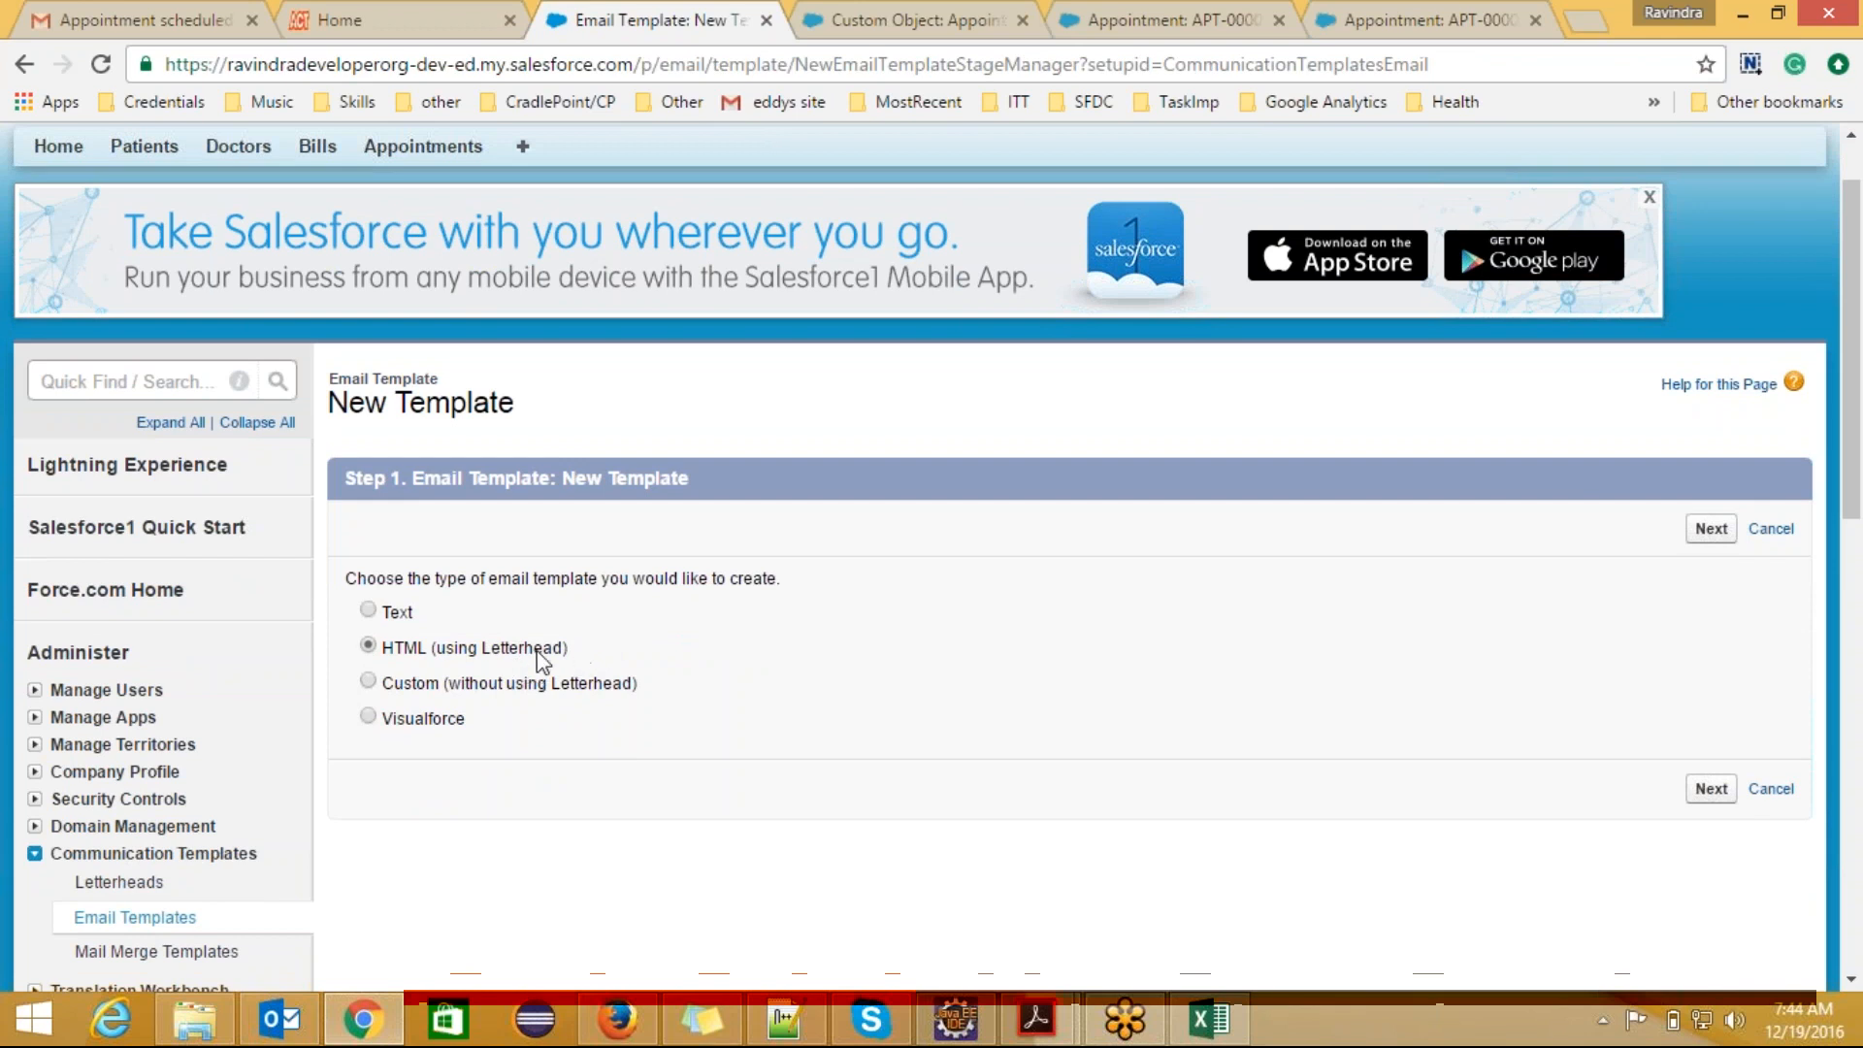
Step: Open the Letterheads setup in a separate browser tab and continue past its introduction to the letterhead list
right_click(146, 885)
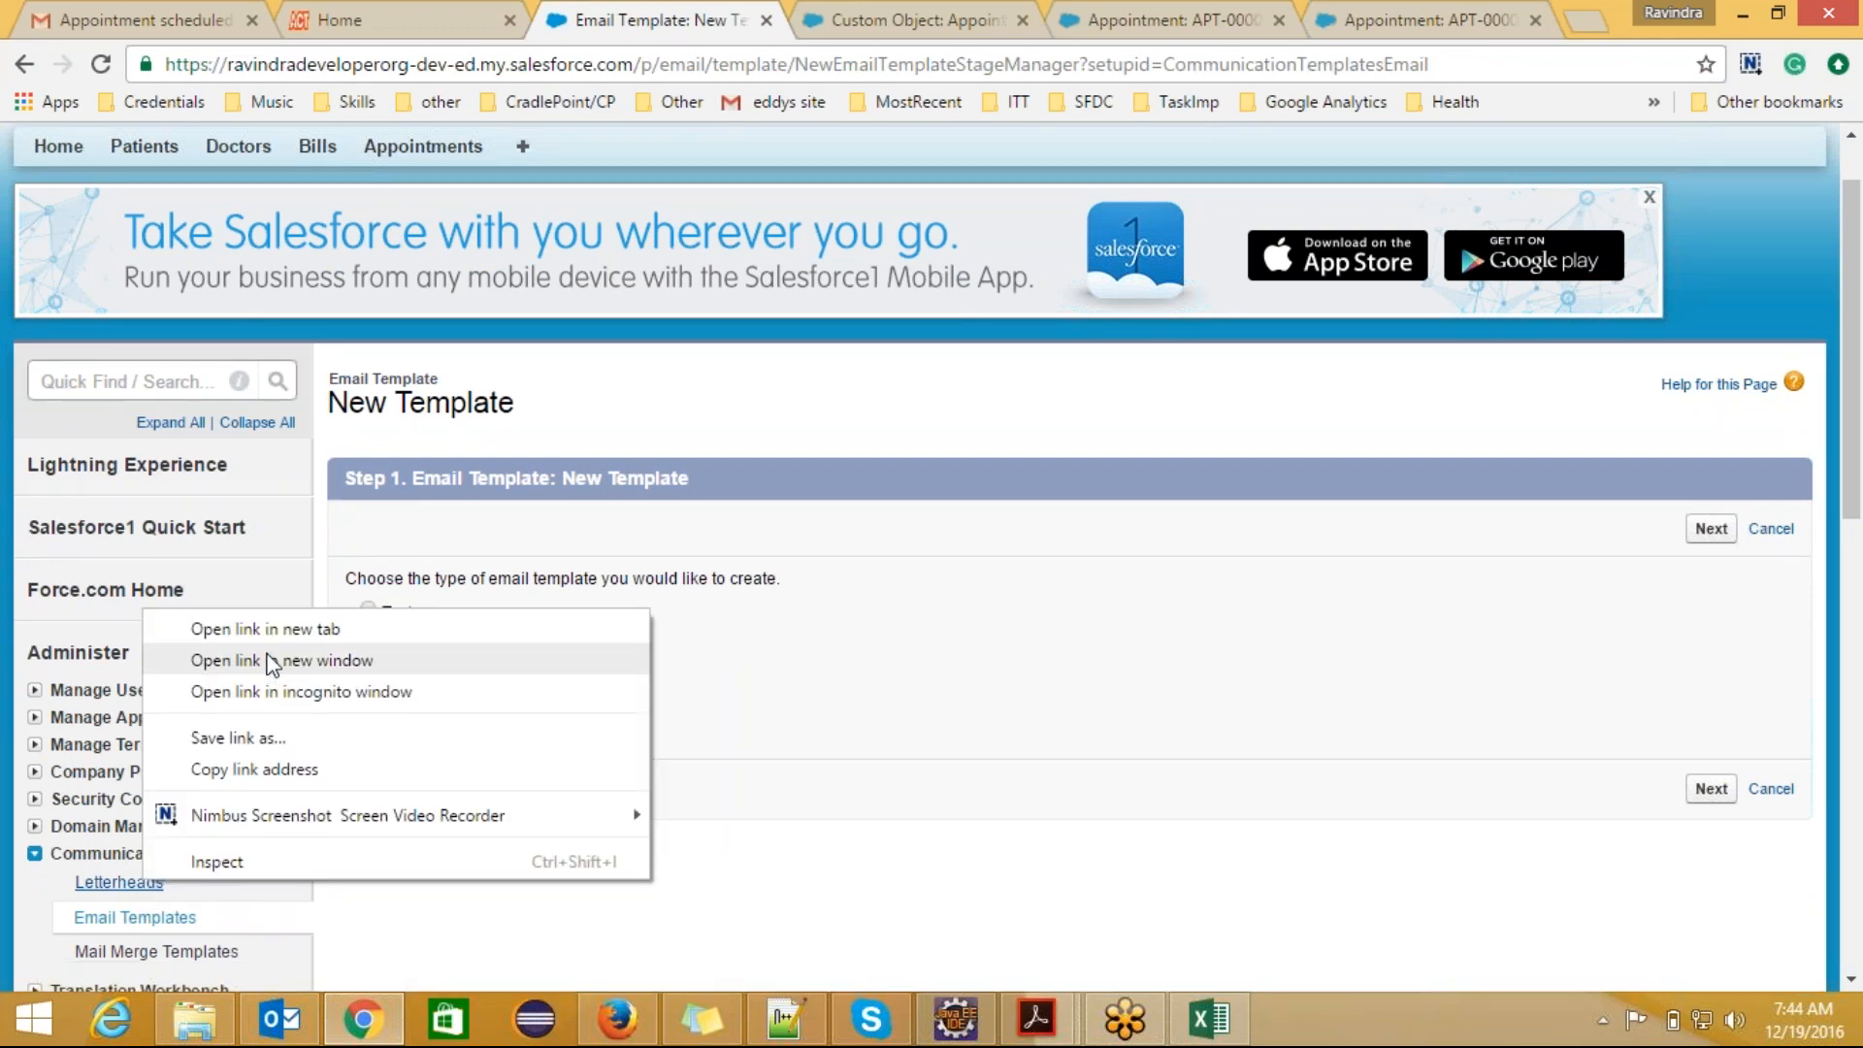
click(271, 631)
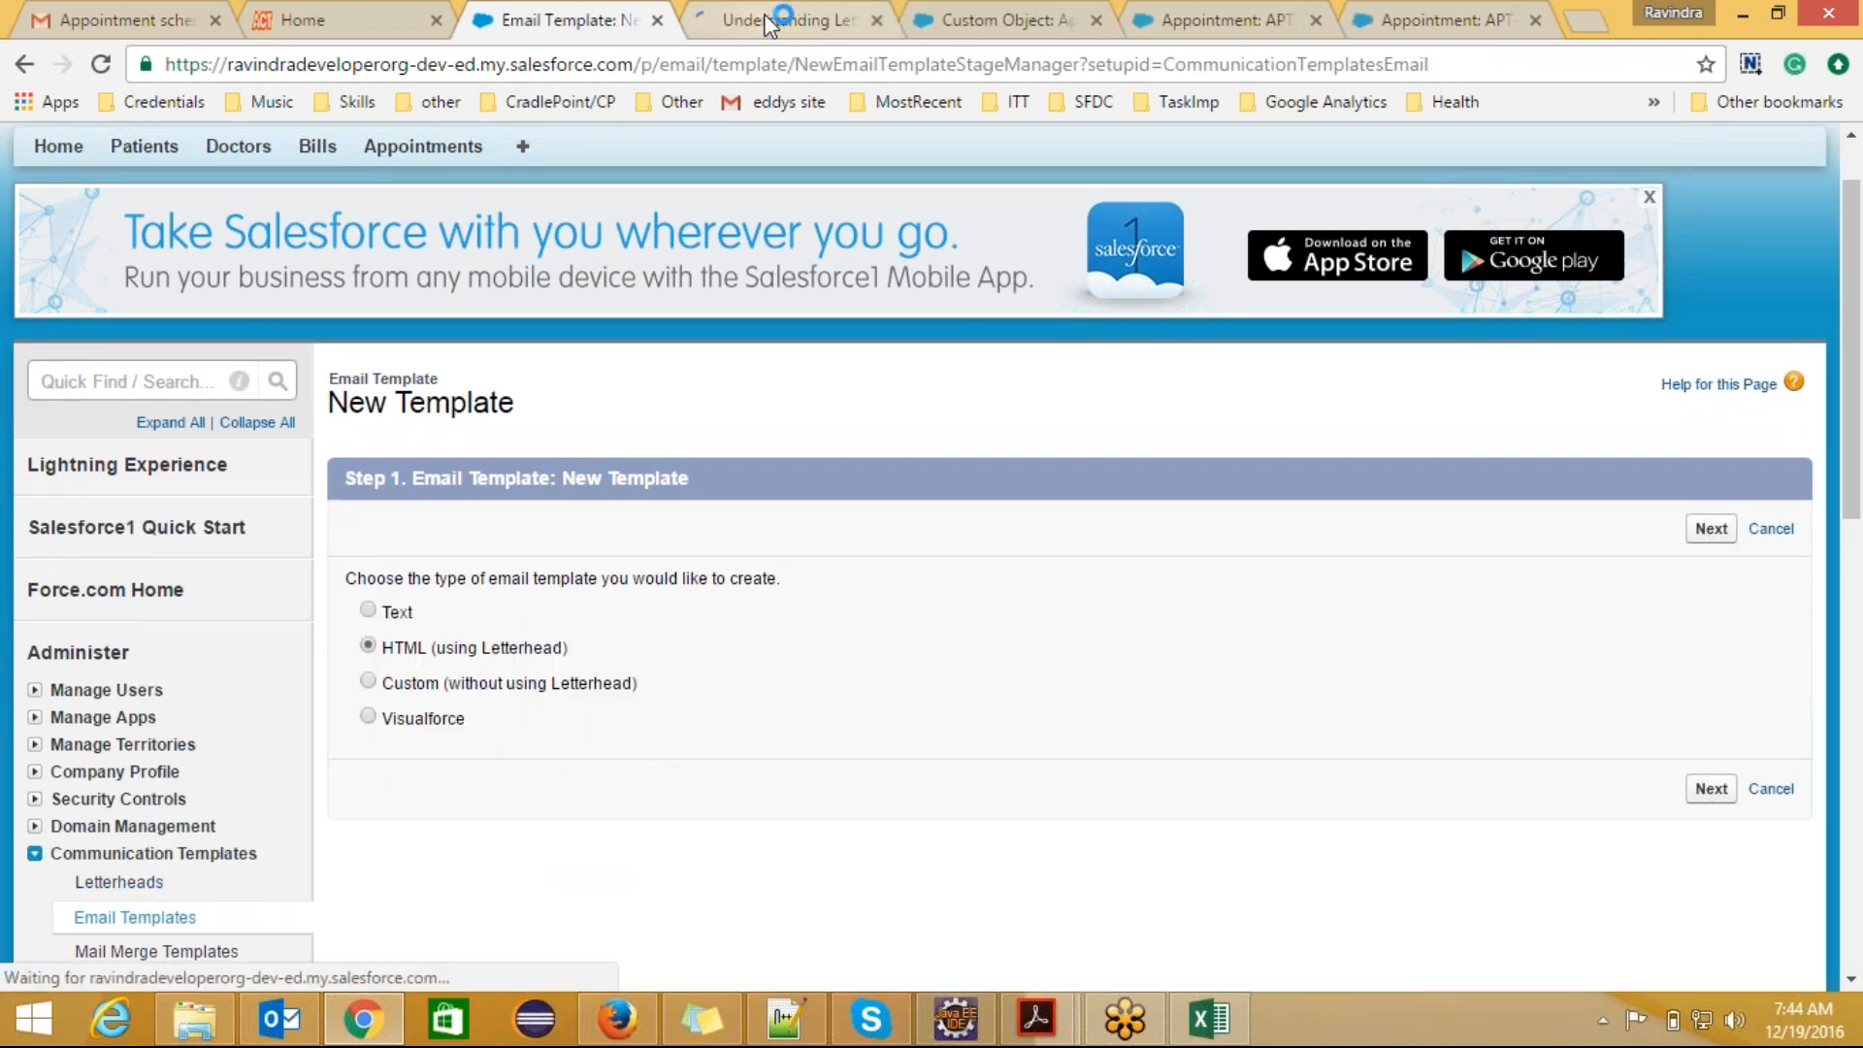
click(776, 19)
drag(1858, 296, 1860, 386)
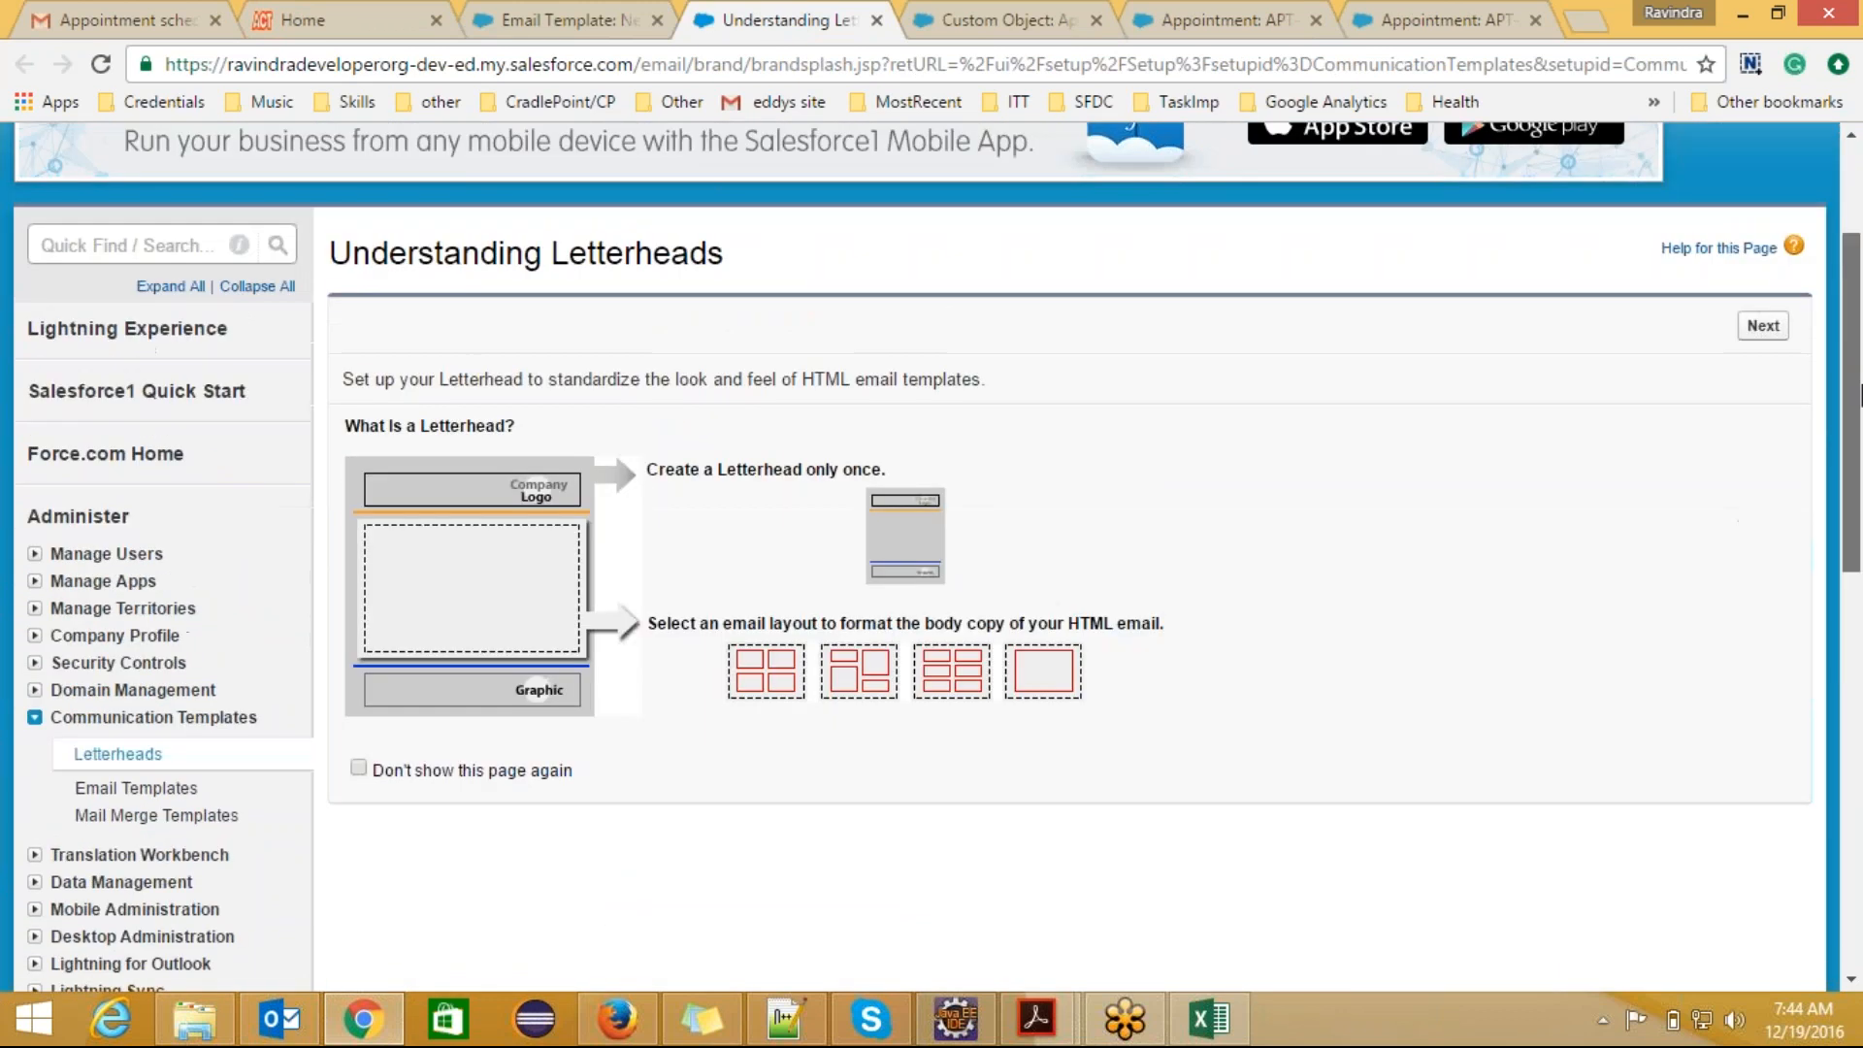
click(1751, 335)
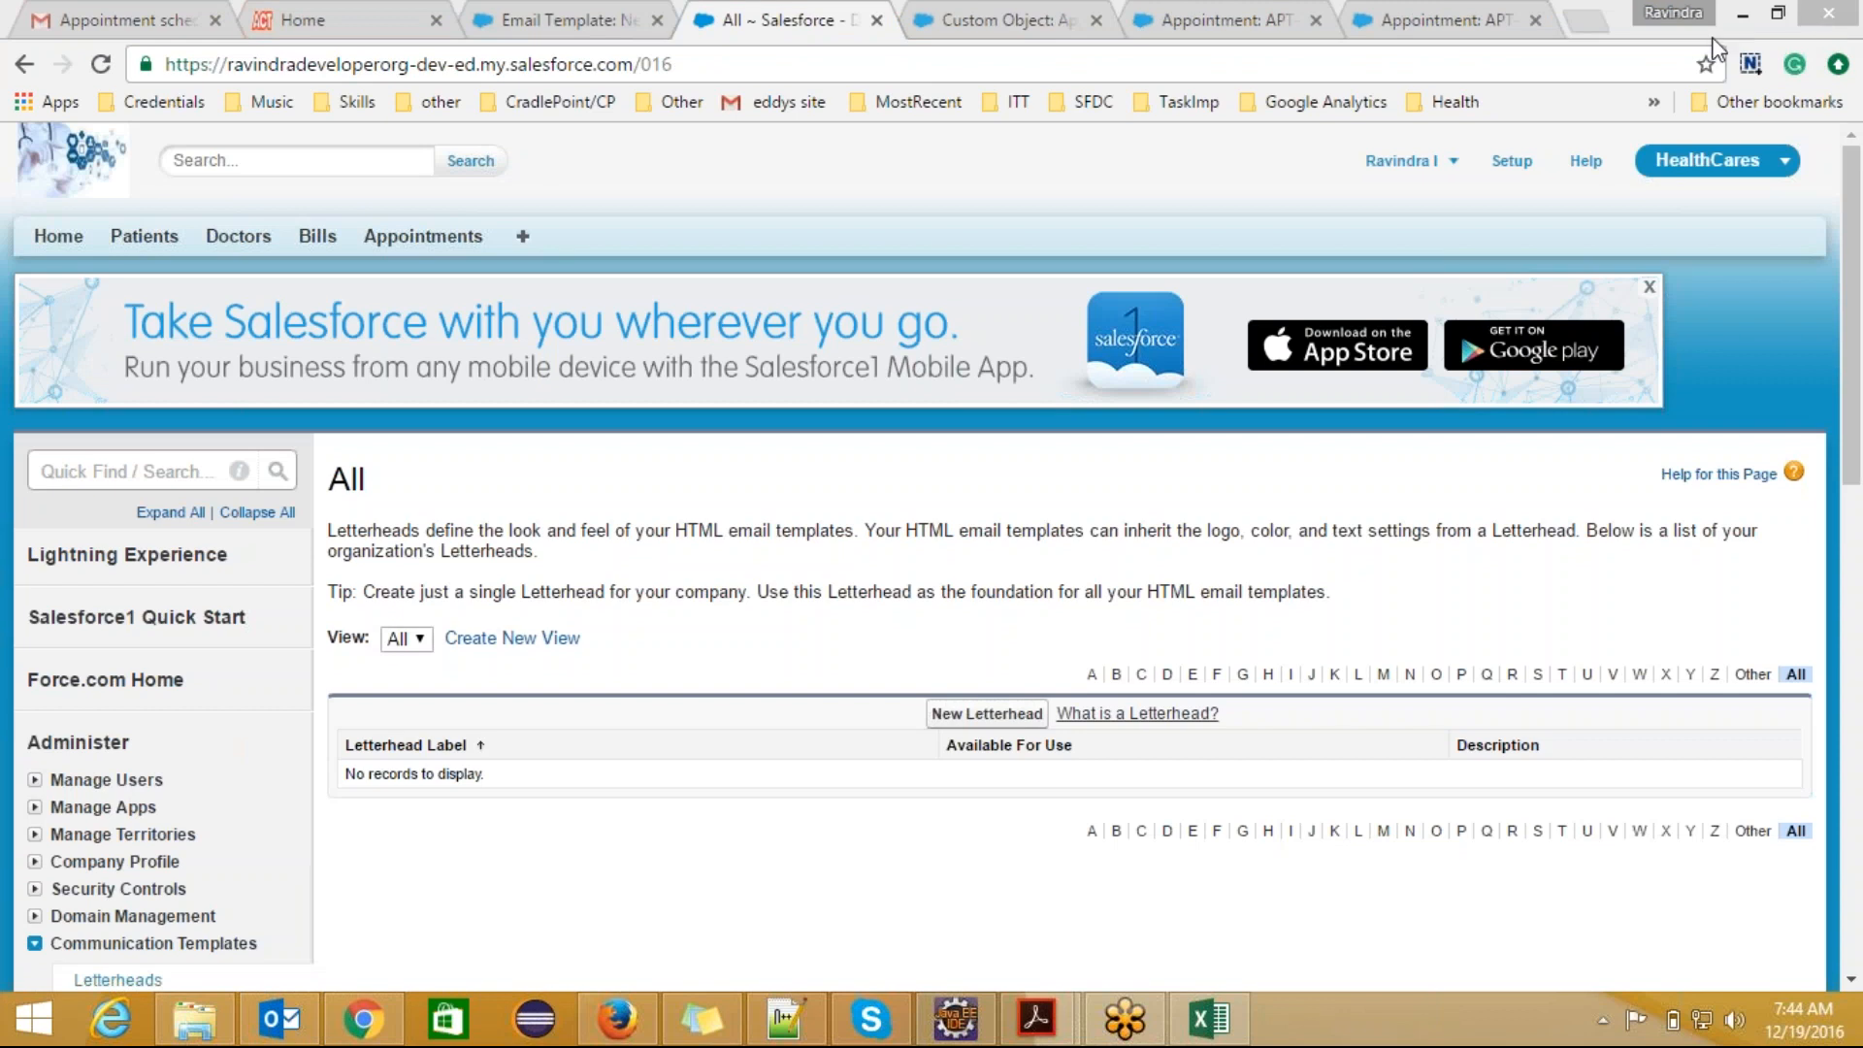
Step: Search Google for "appolo hospitals logo" in a new browser tab
click(1585, 29)
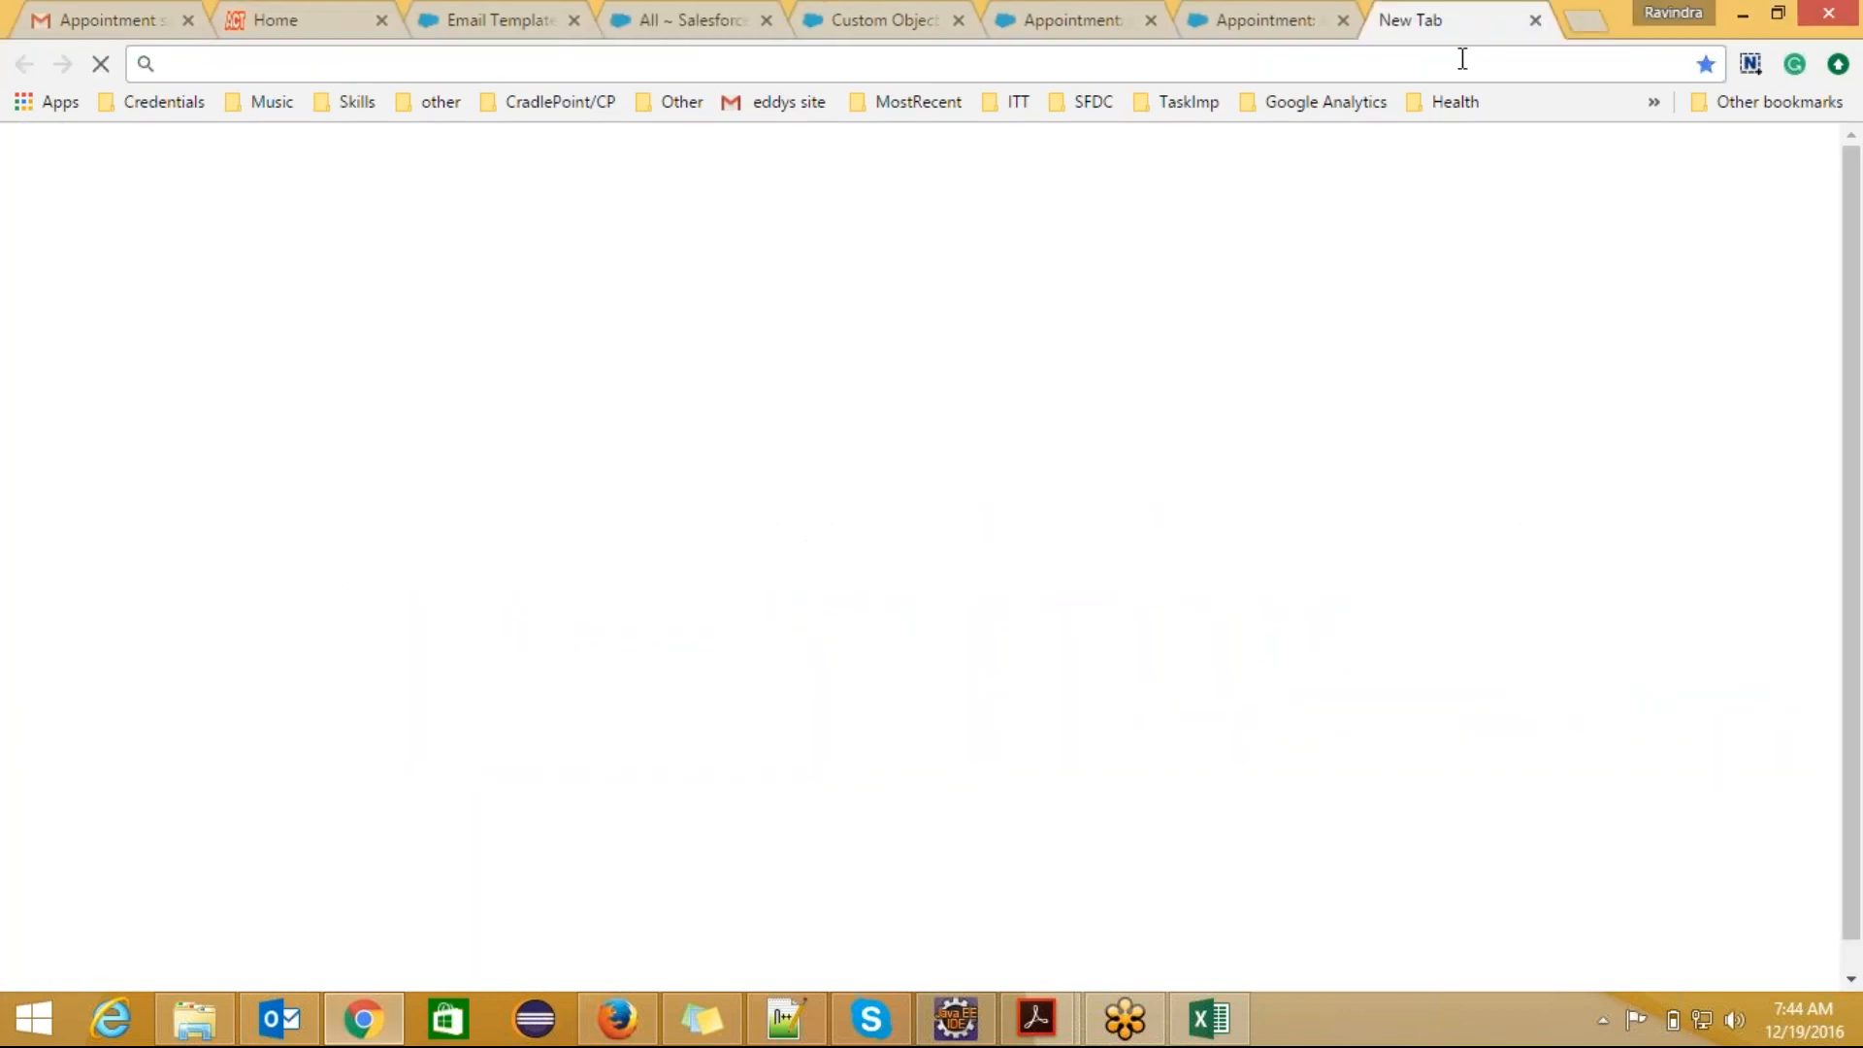
text(appolo)
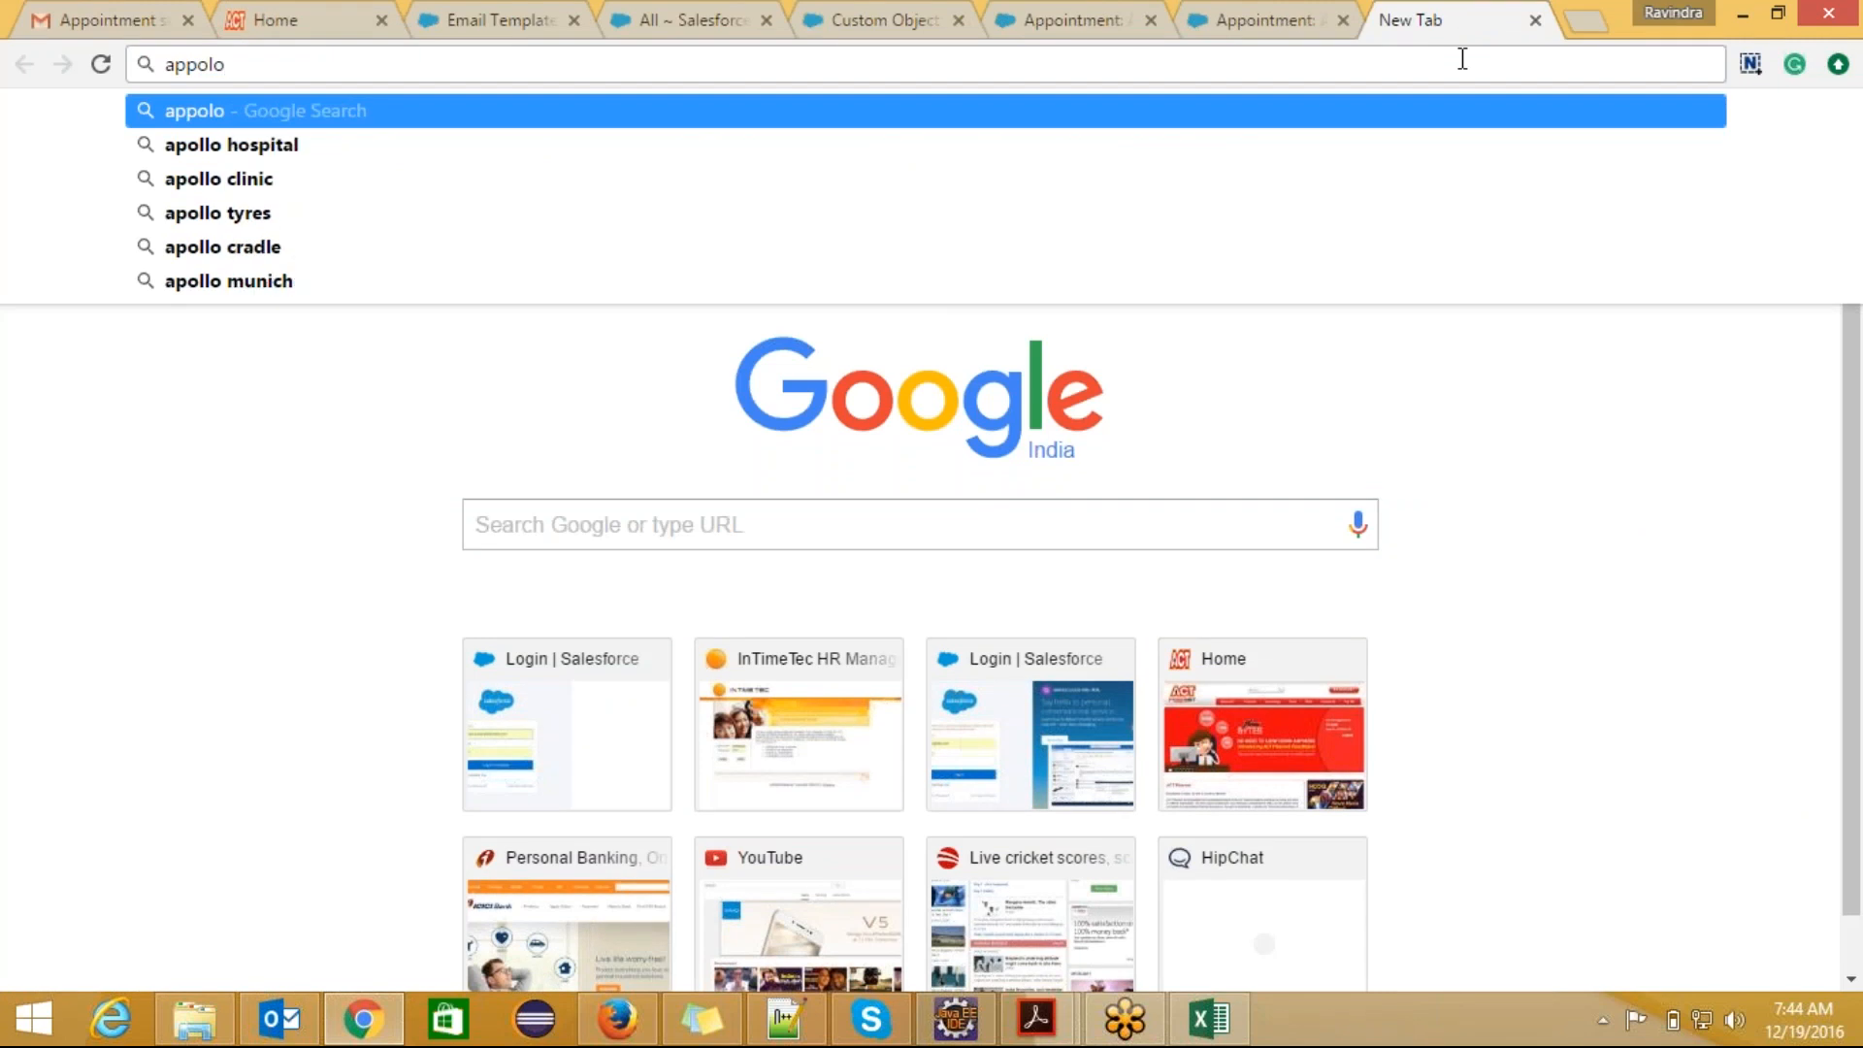
text( hosp)
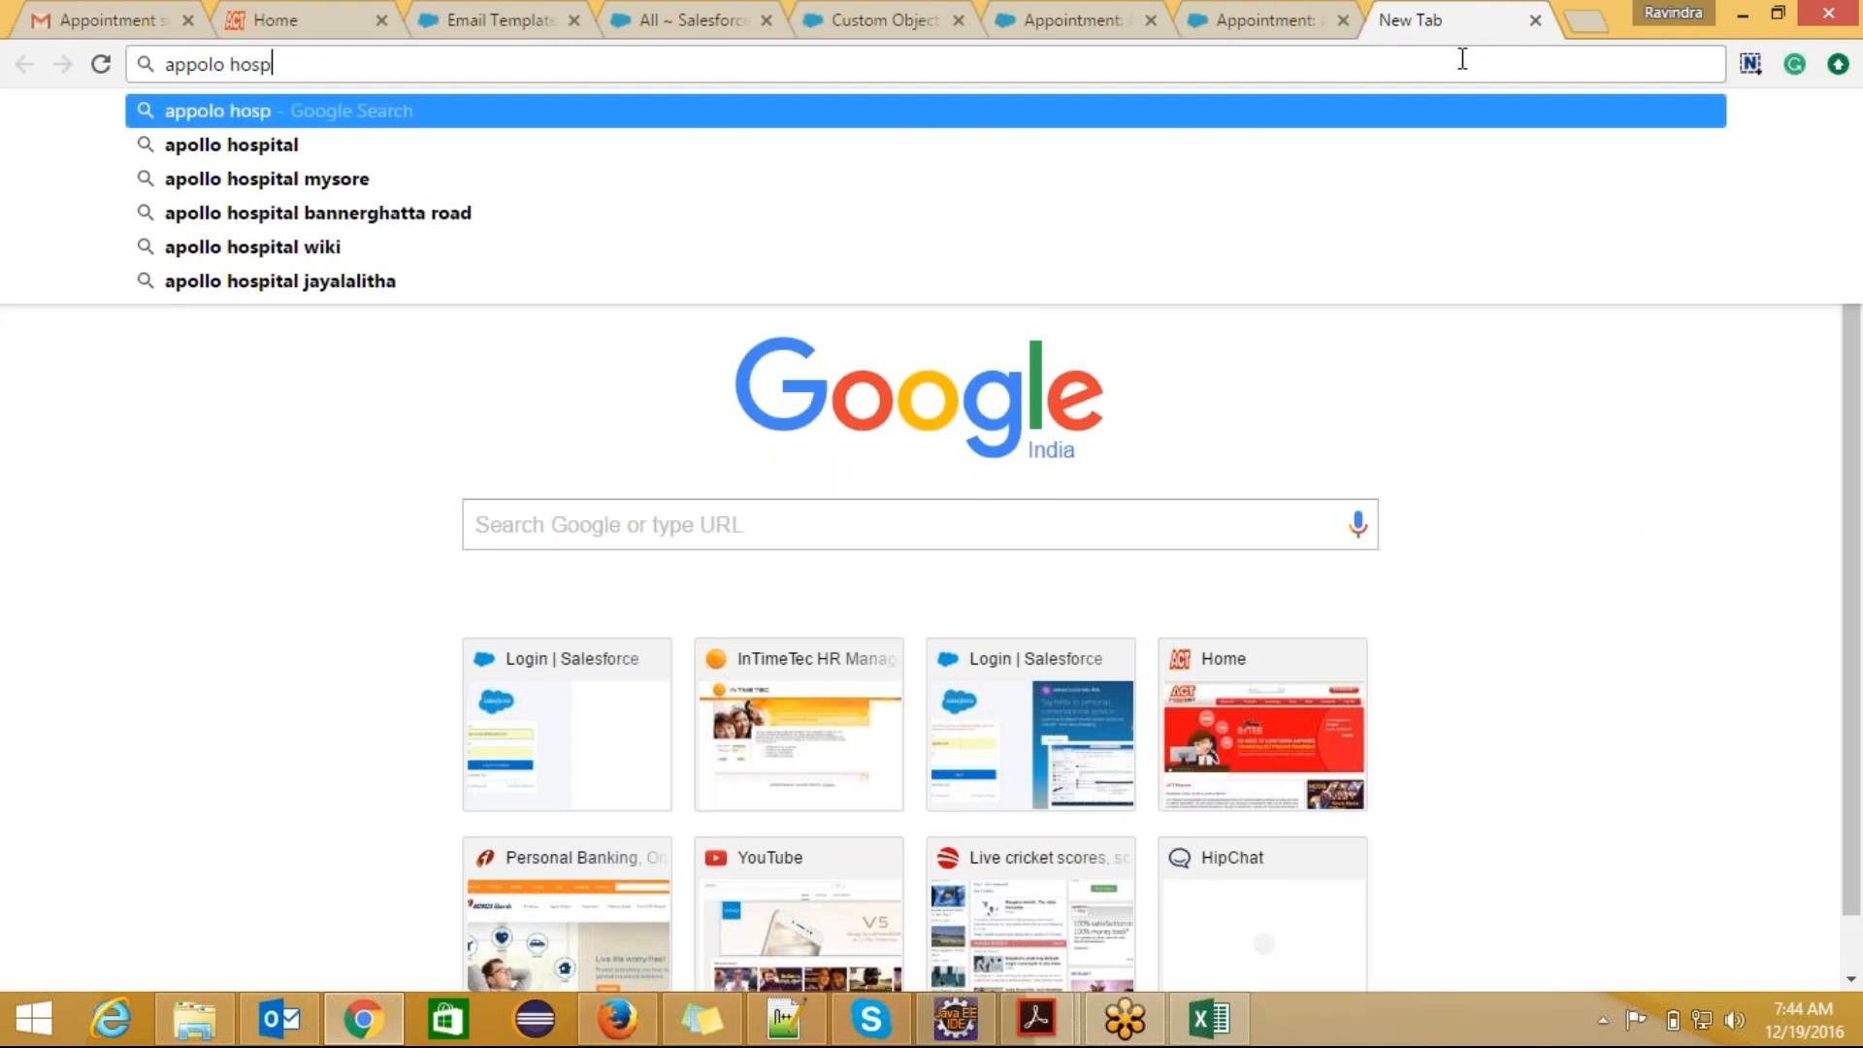
text(itals)
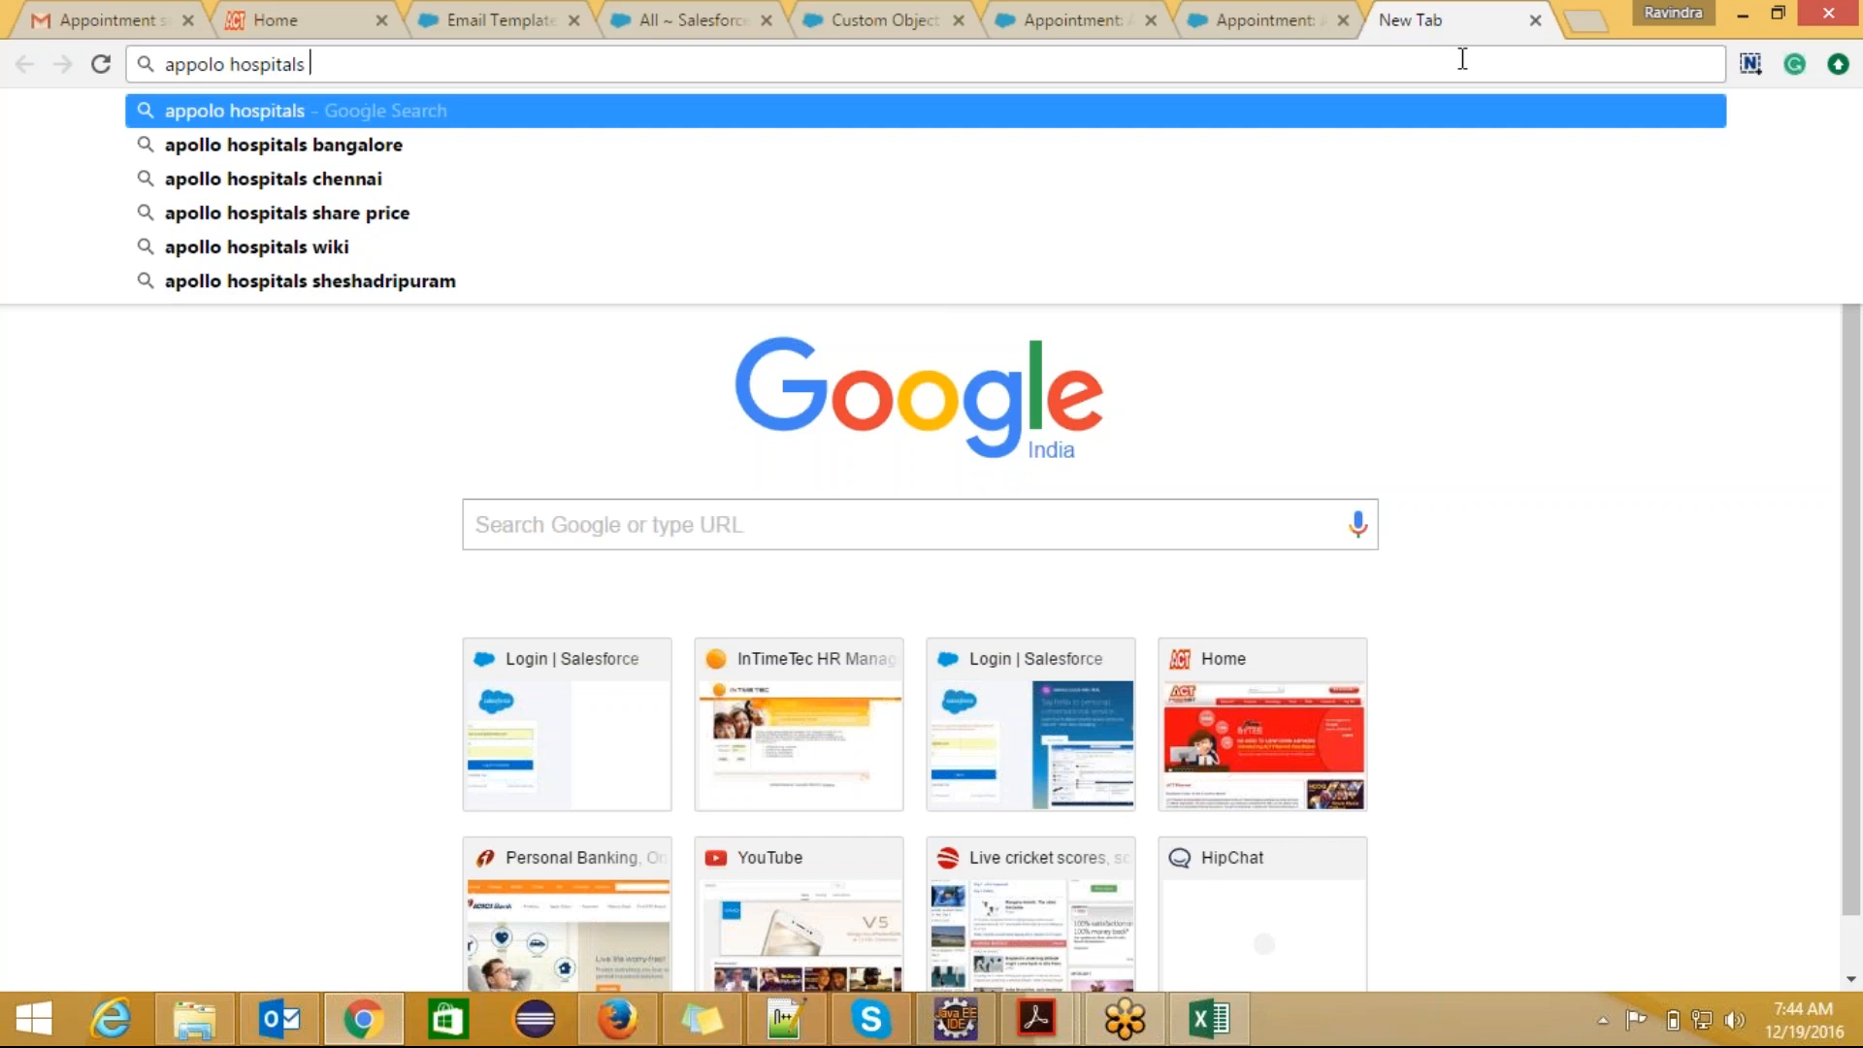
text( logo)
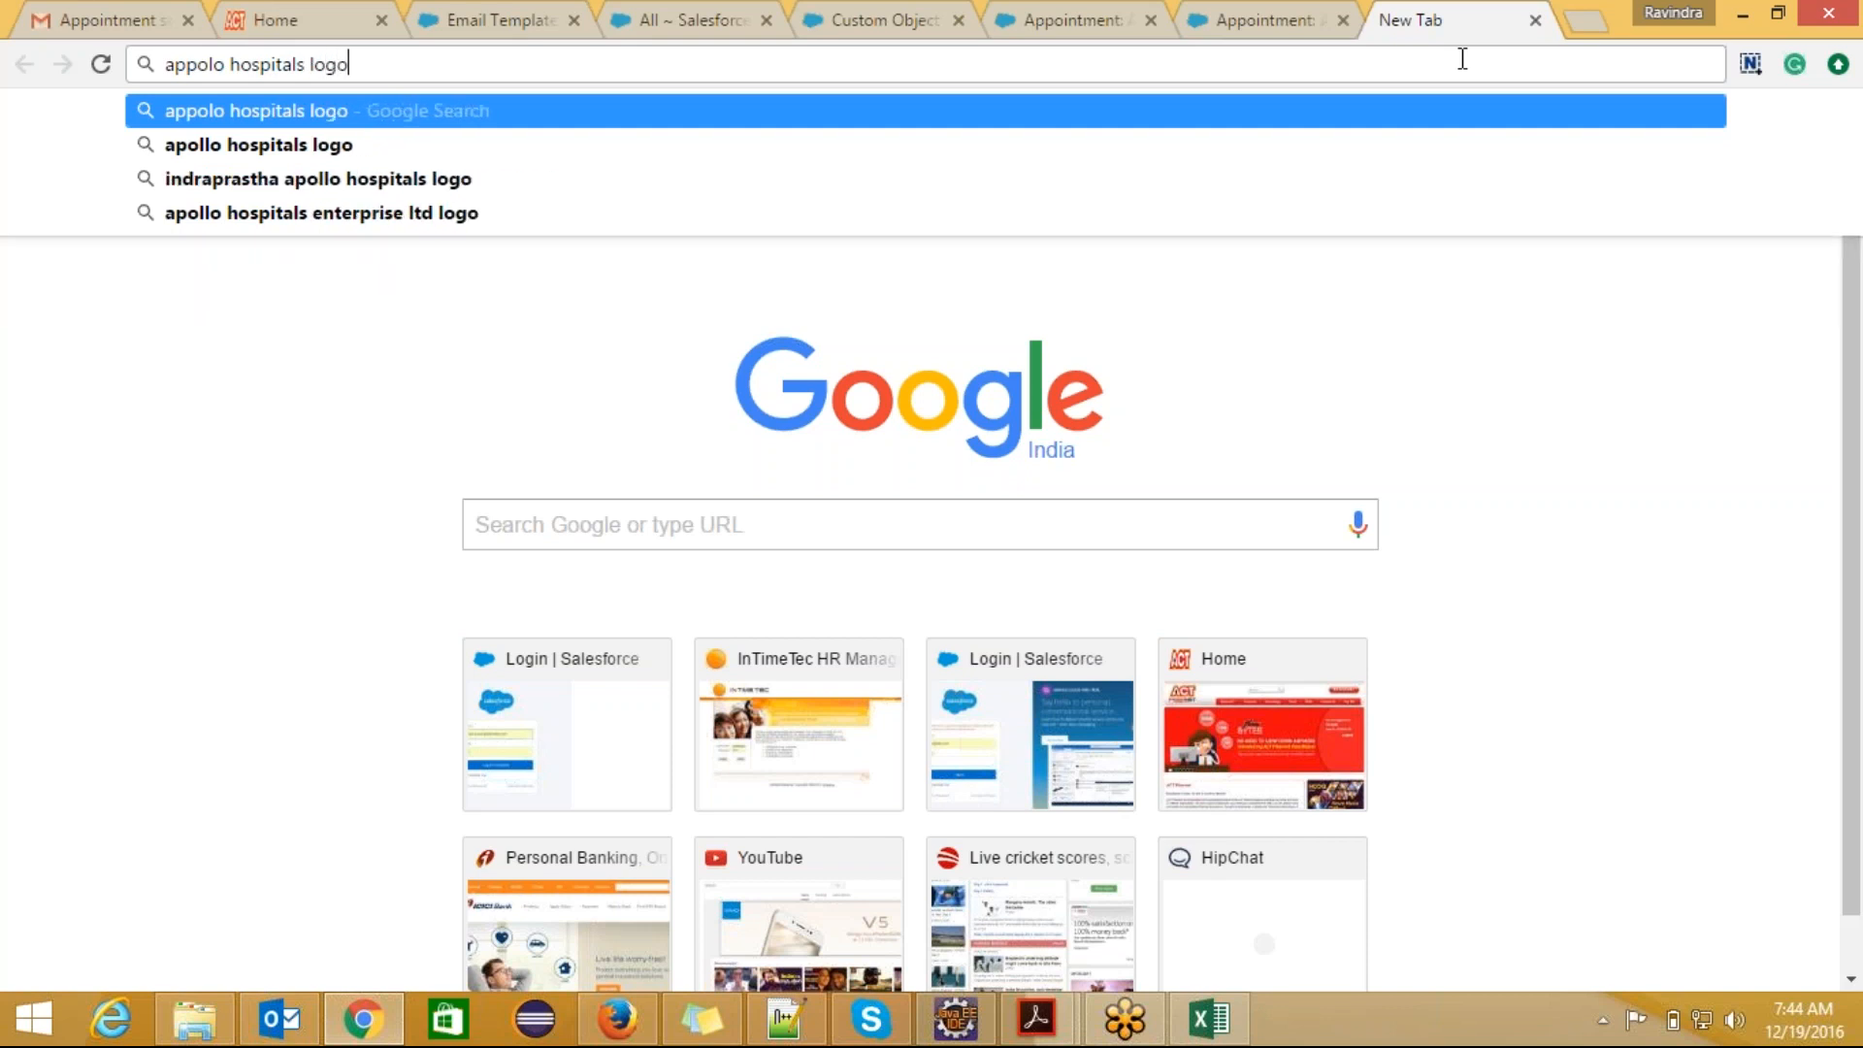
key(Return)
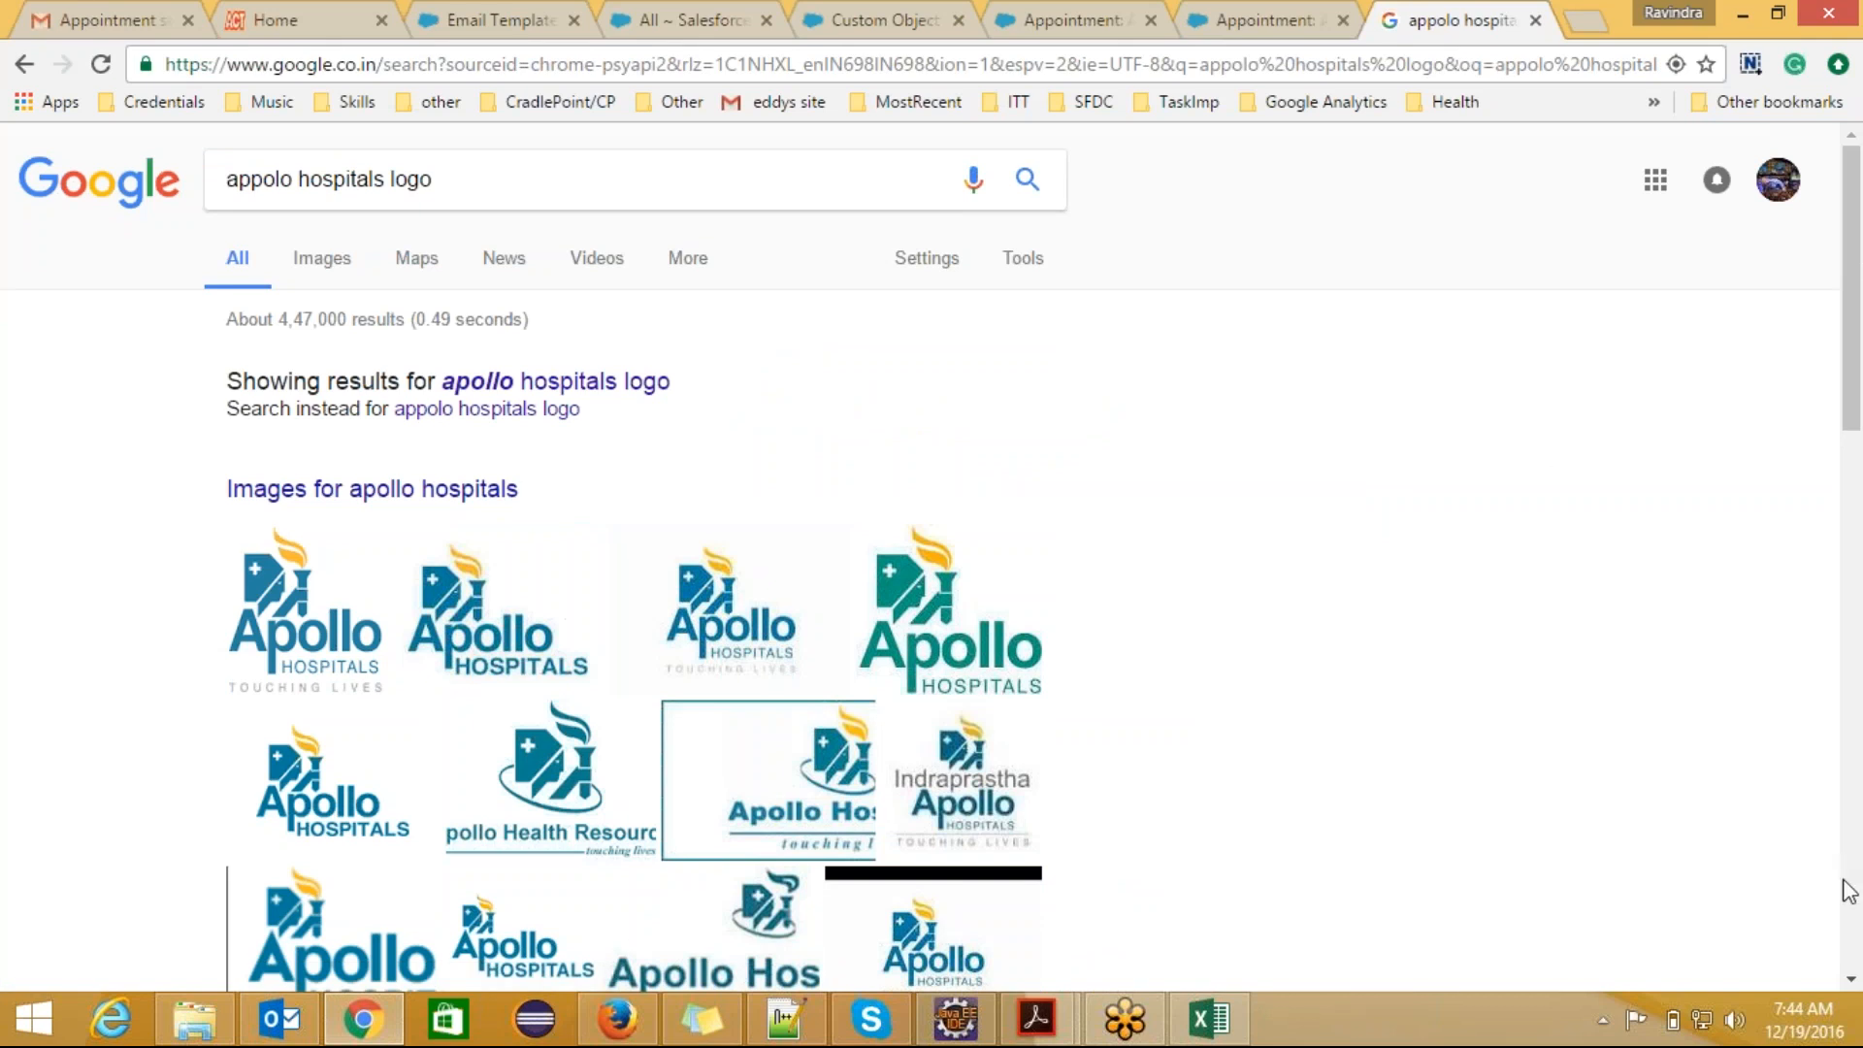
Step: Open the enlarged preview of the Apollo Health Resources logo from the image results, and close its source website after viewing it
click(1851, 980)
click(1851, 980)
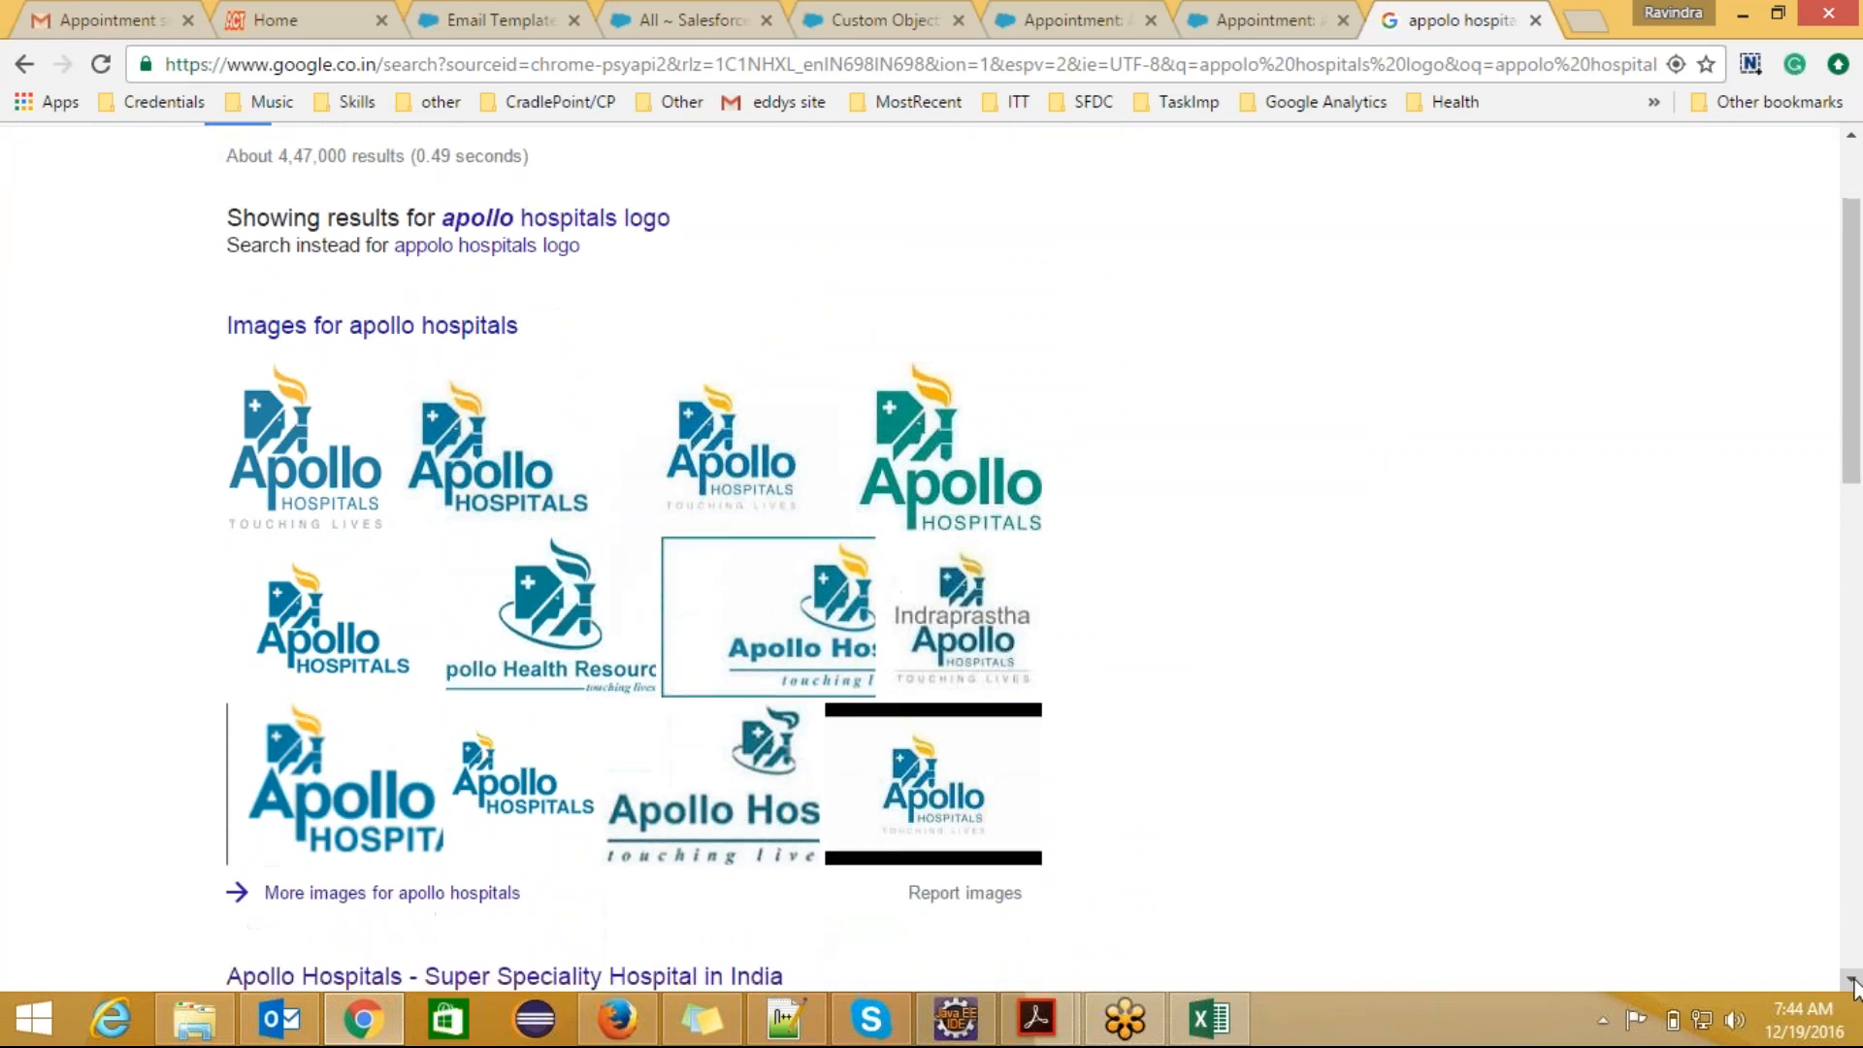
click(1851, 980)
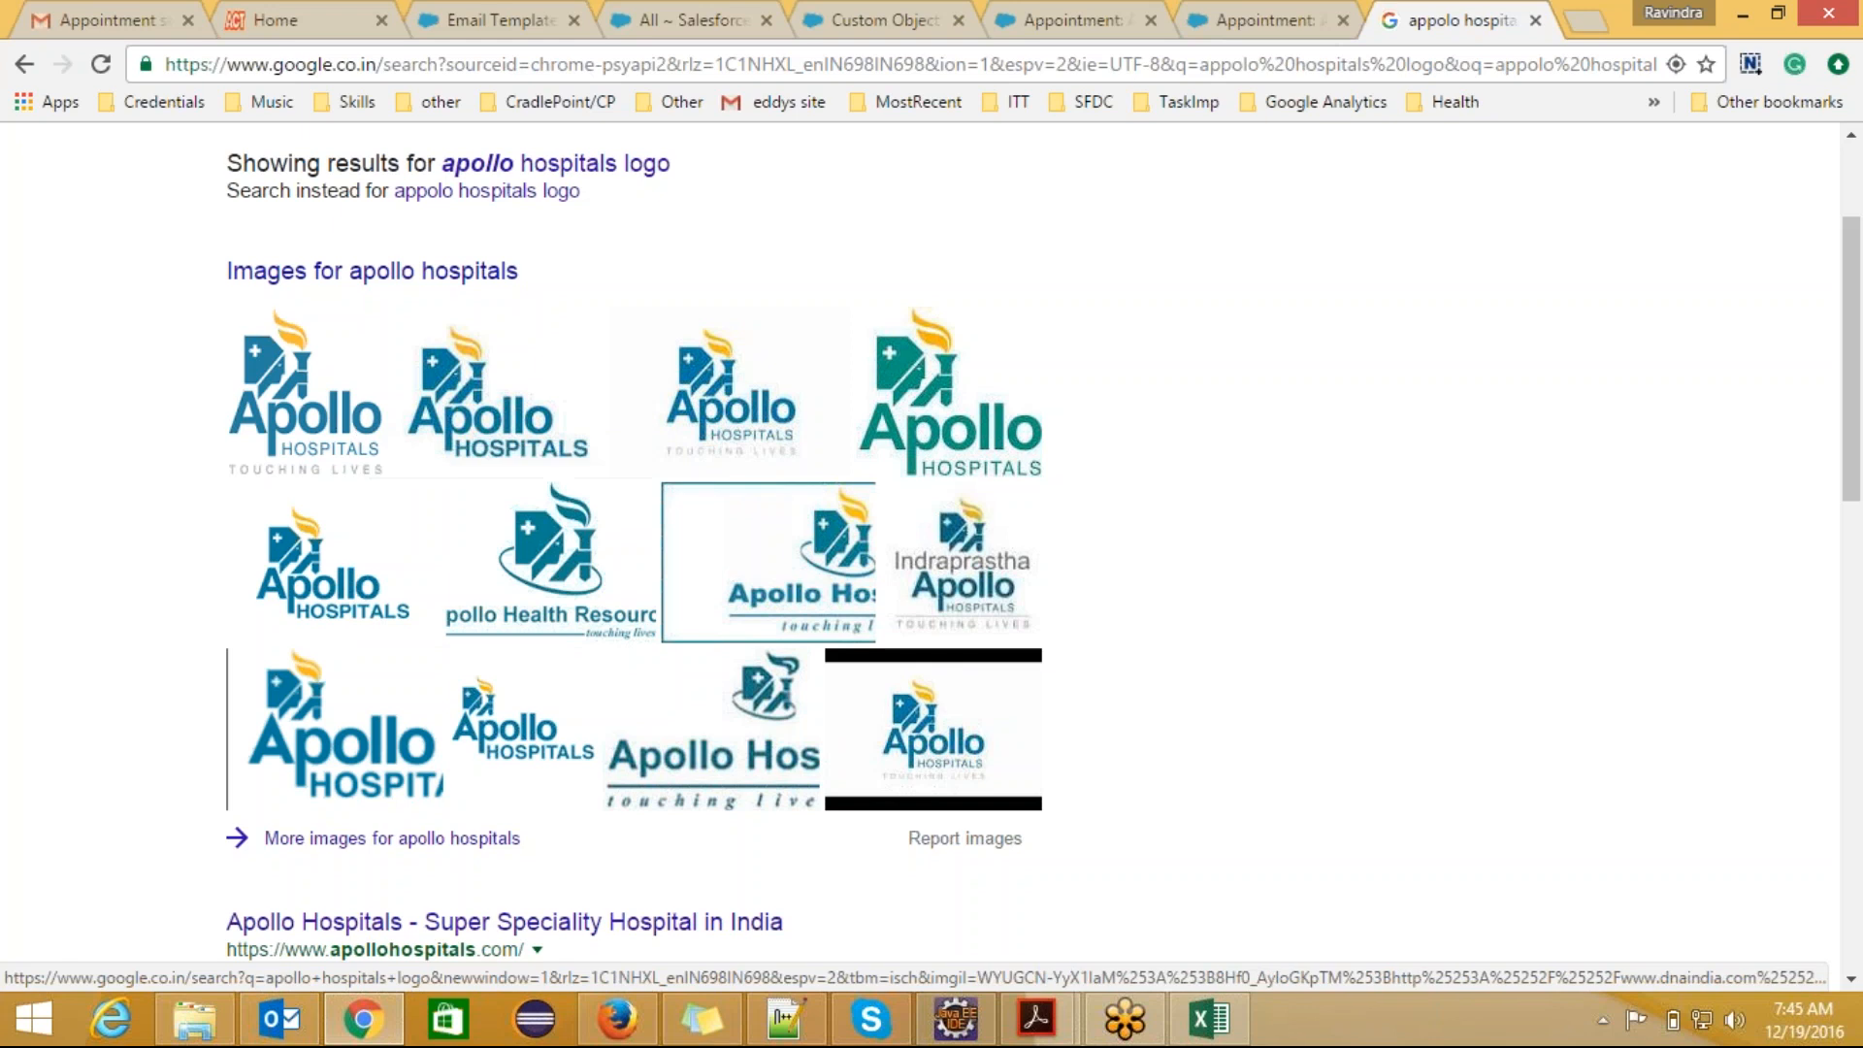
click(561, 602)
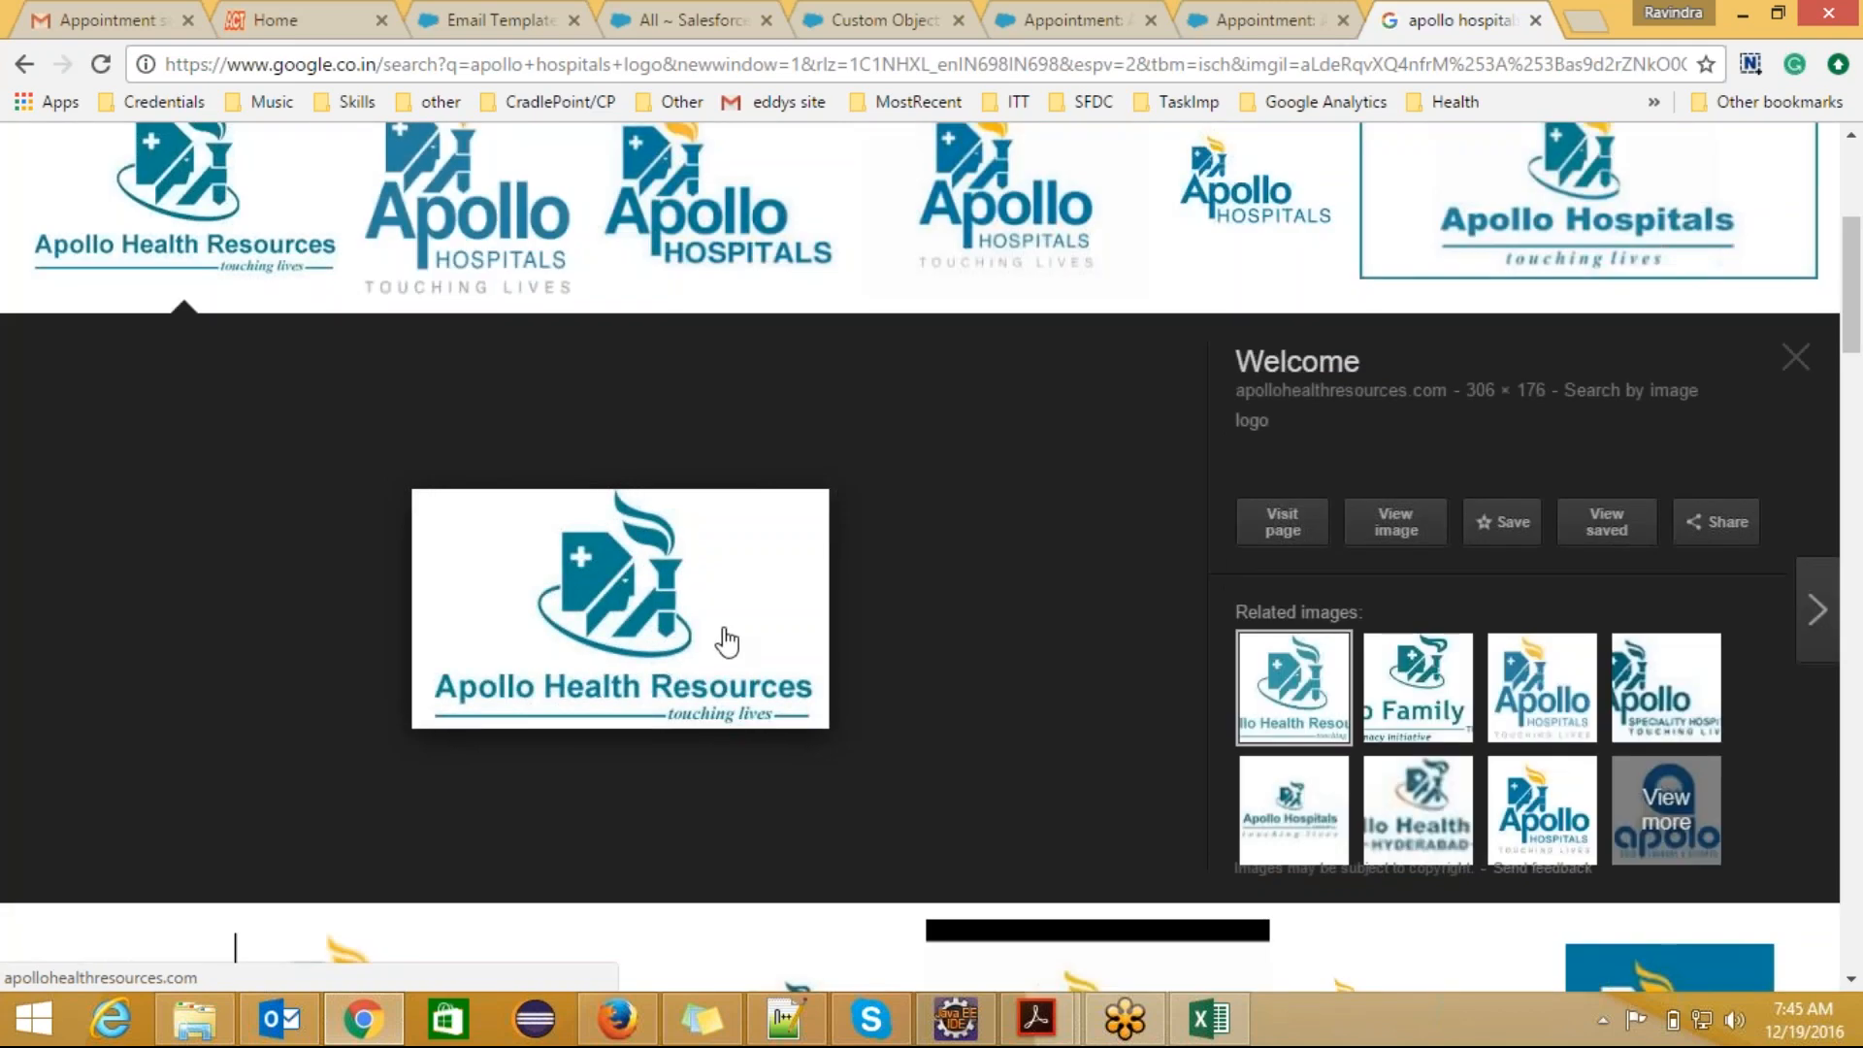
click(727, 642)
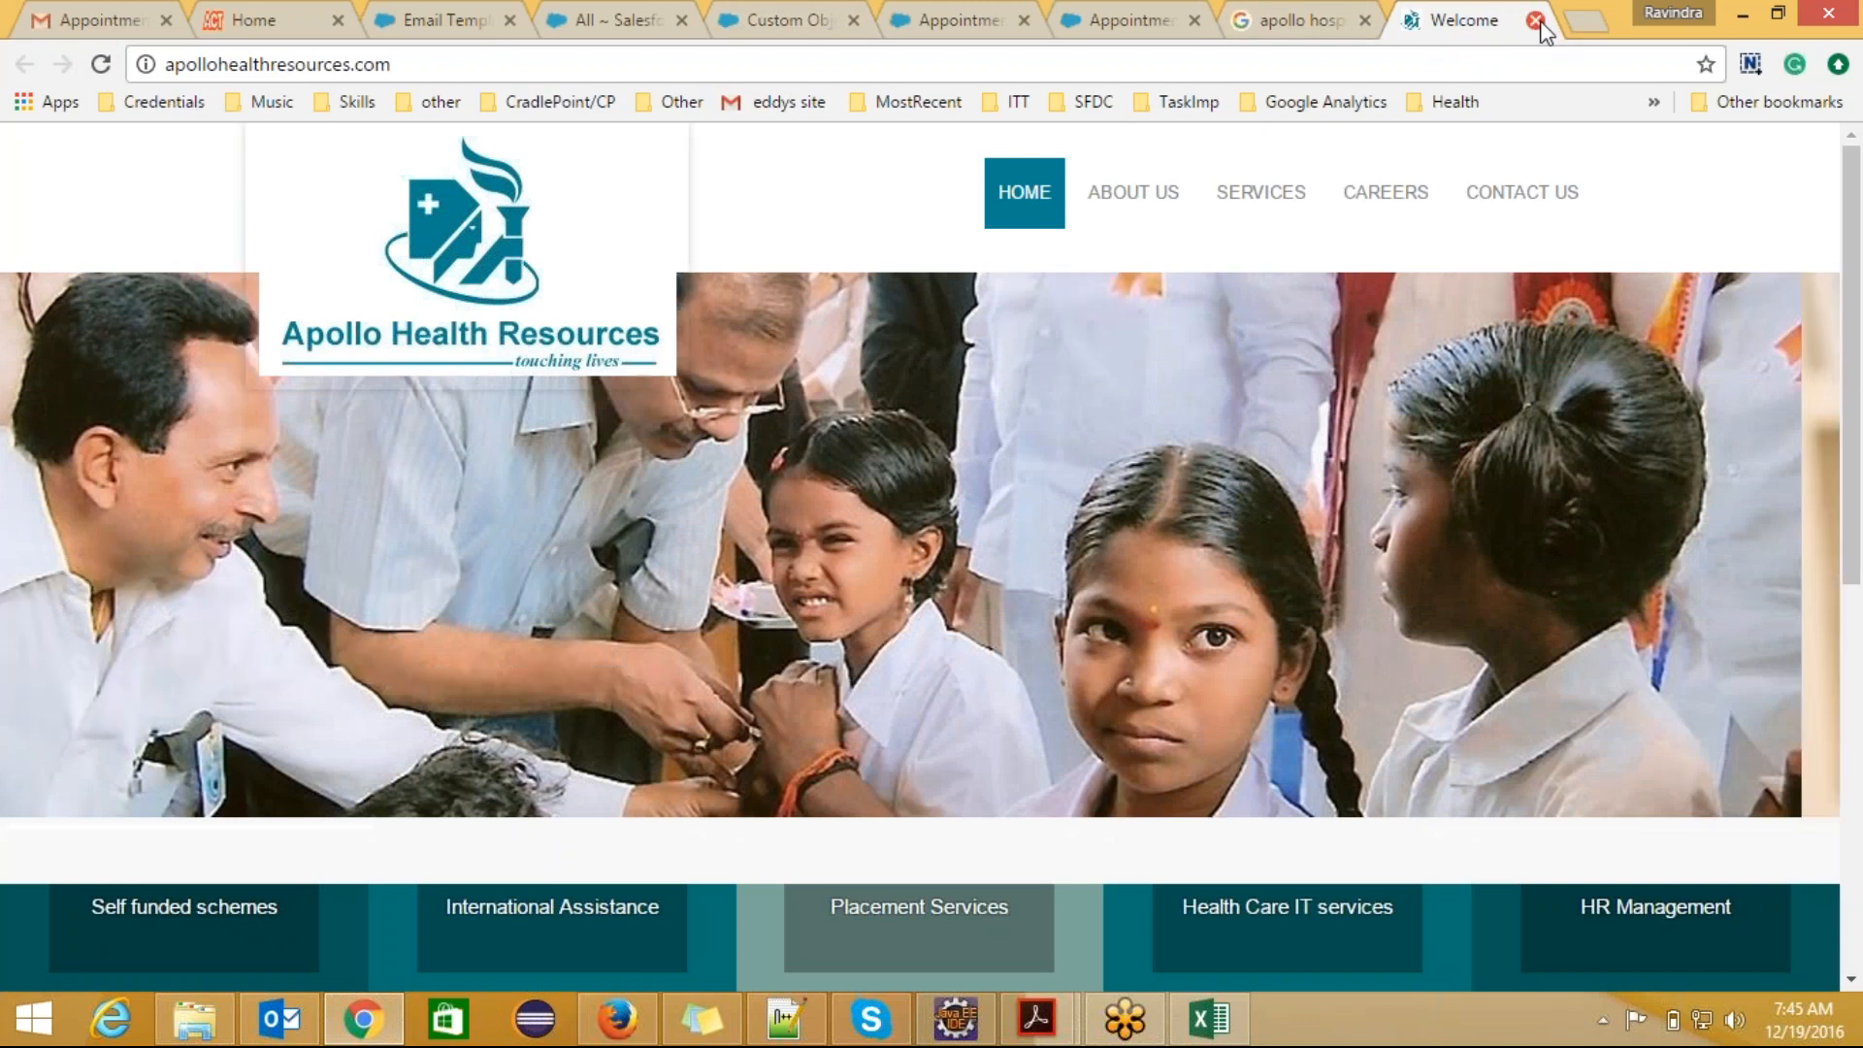
click(1535, 20)
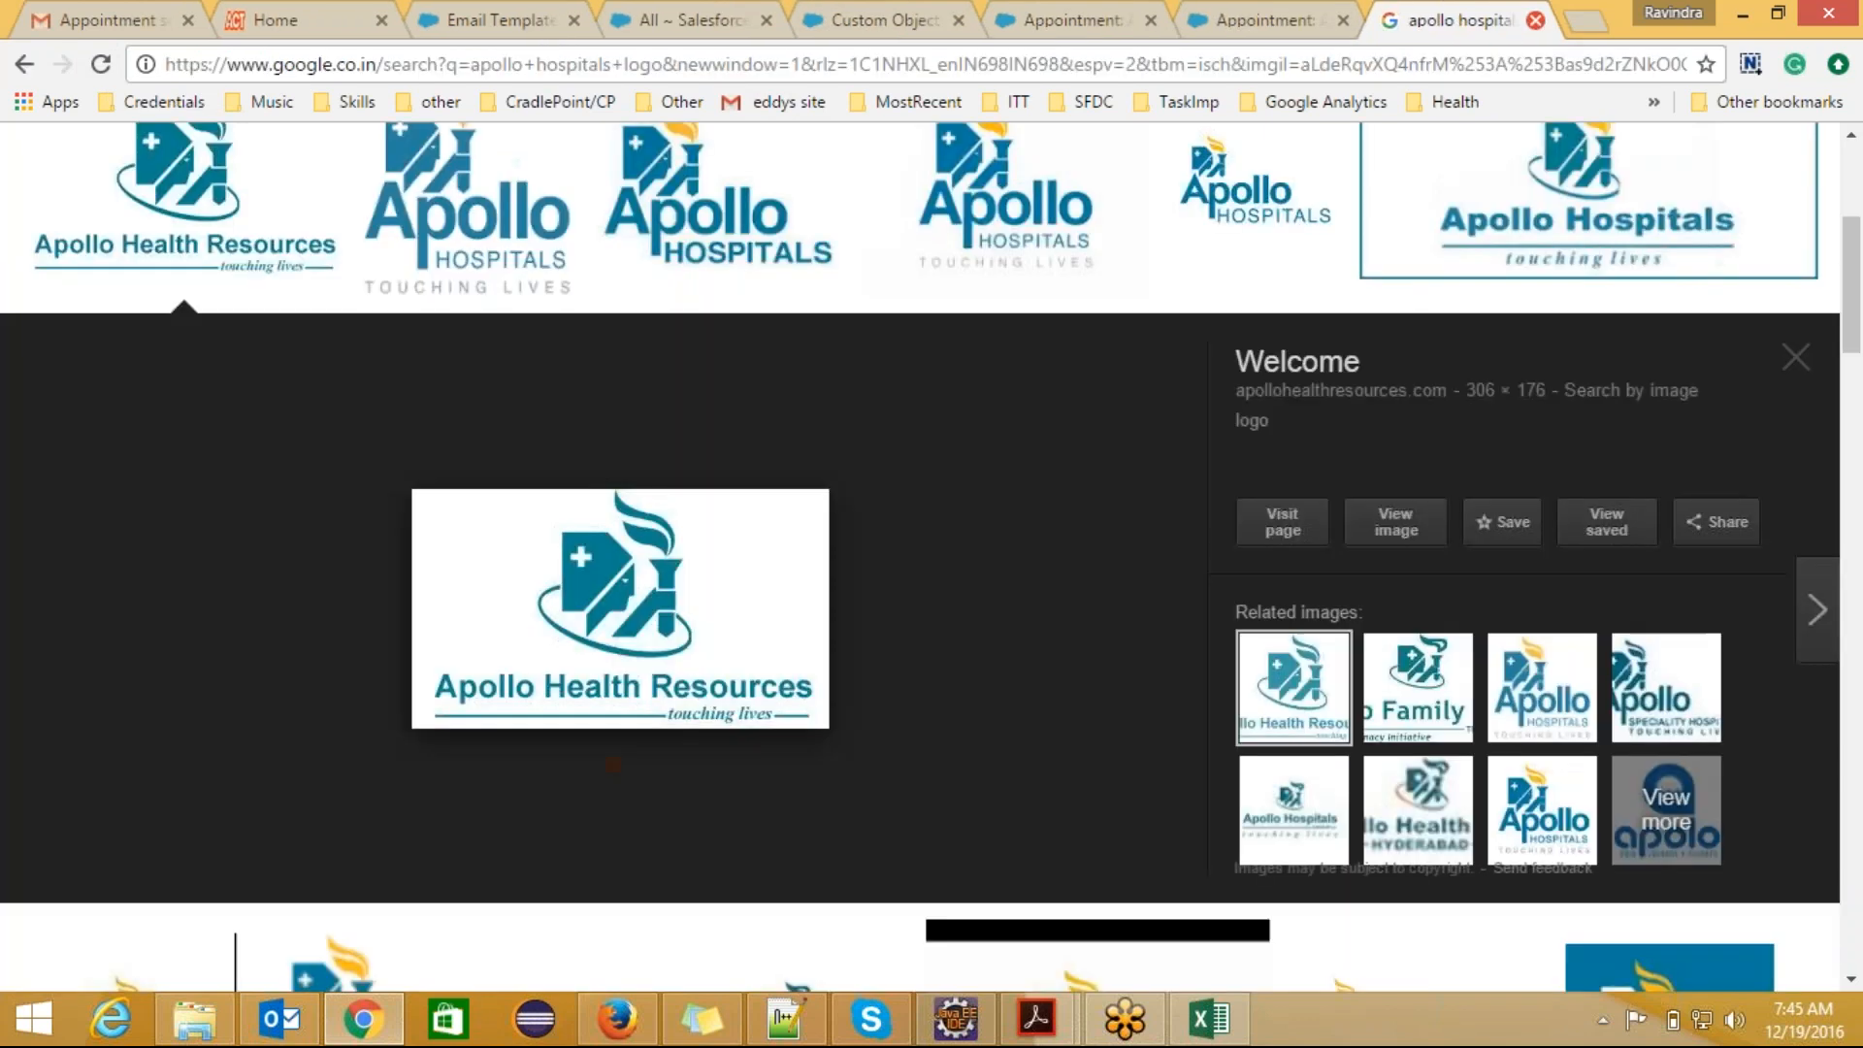
Step: Save the previewed logo image as logo_appollo in JPEG format in the Billpaymentsprints folder
right_click(667, 581)
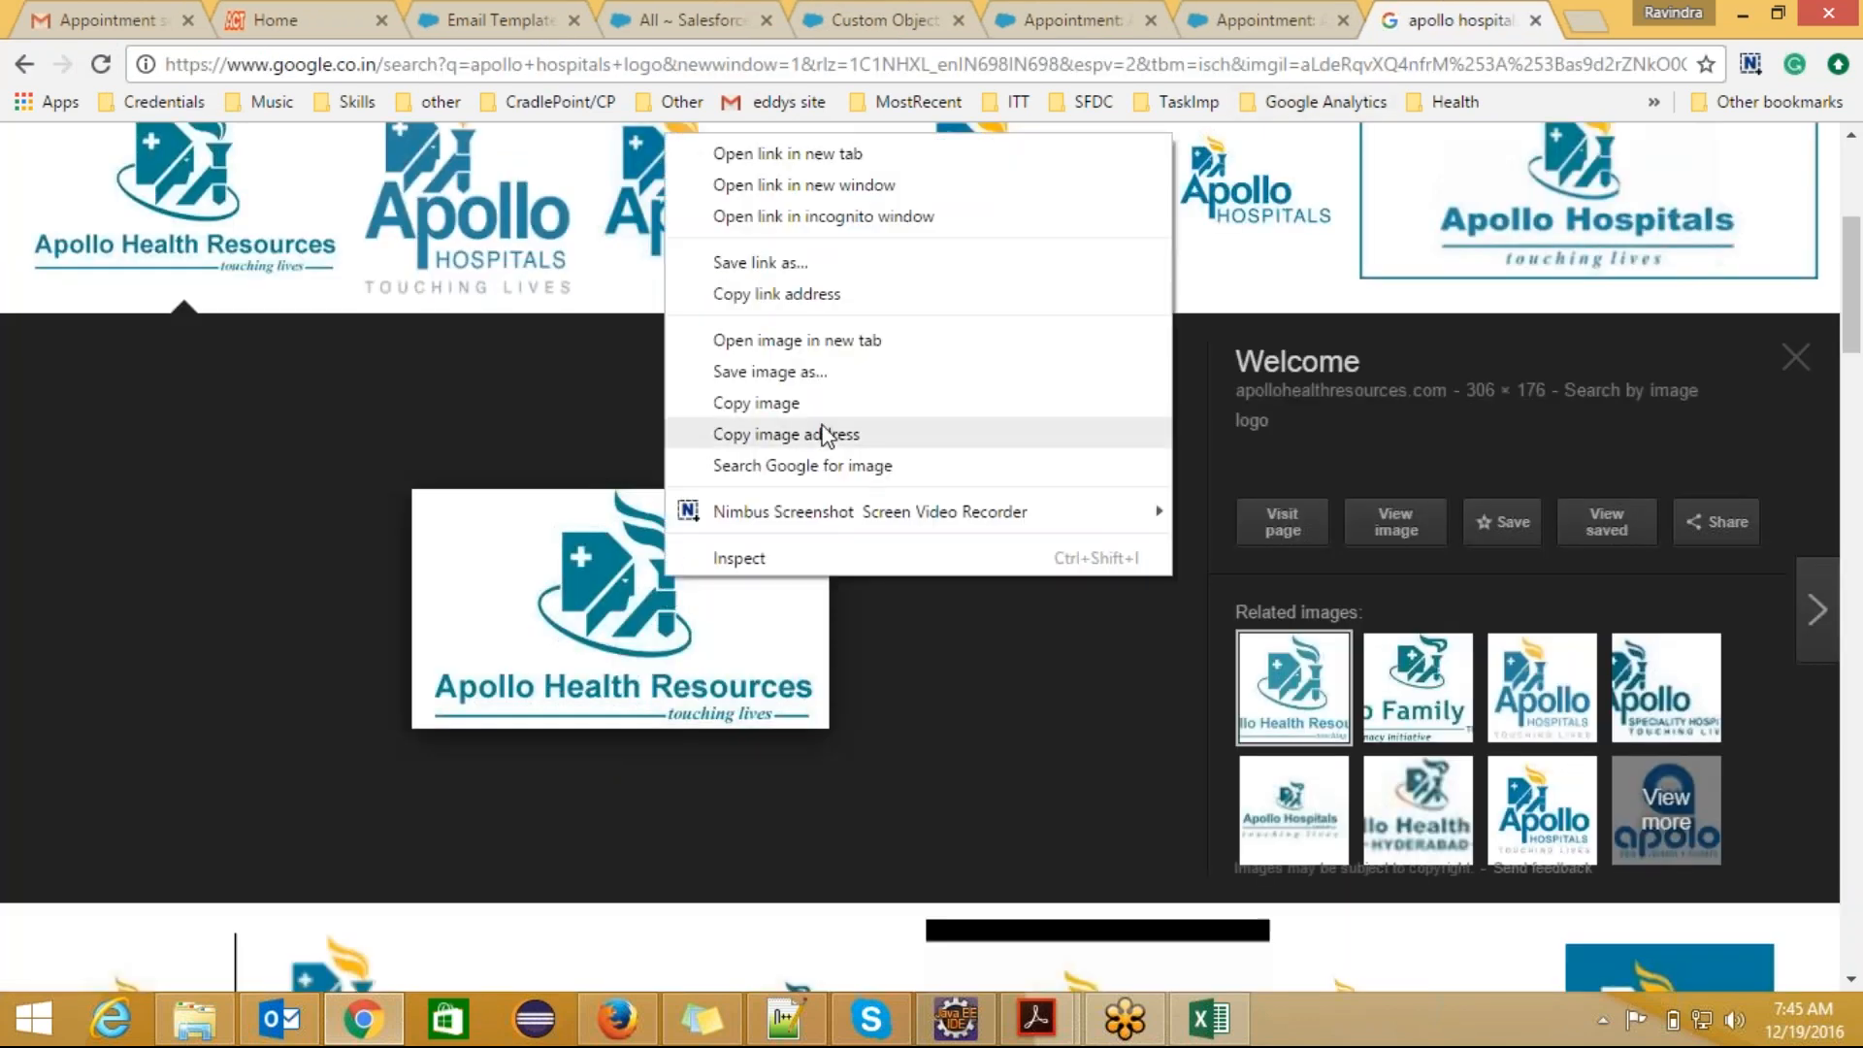
click(806, 377)
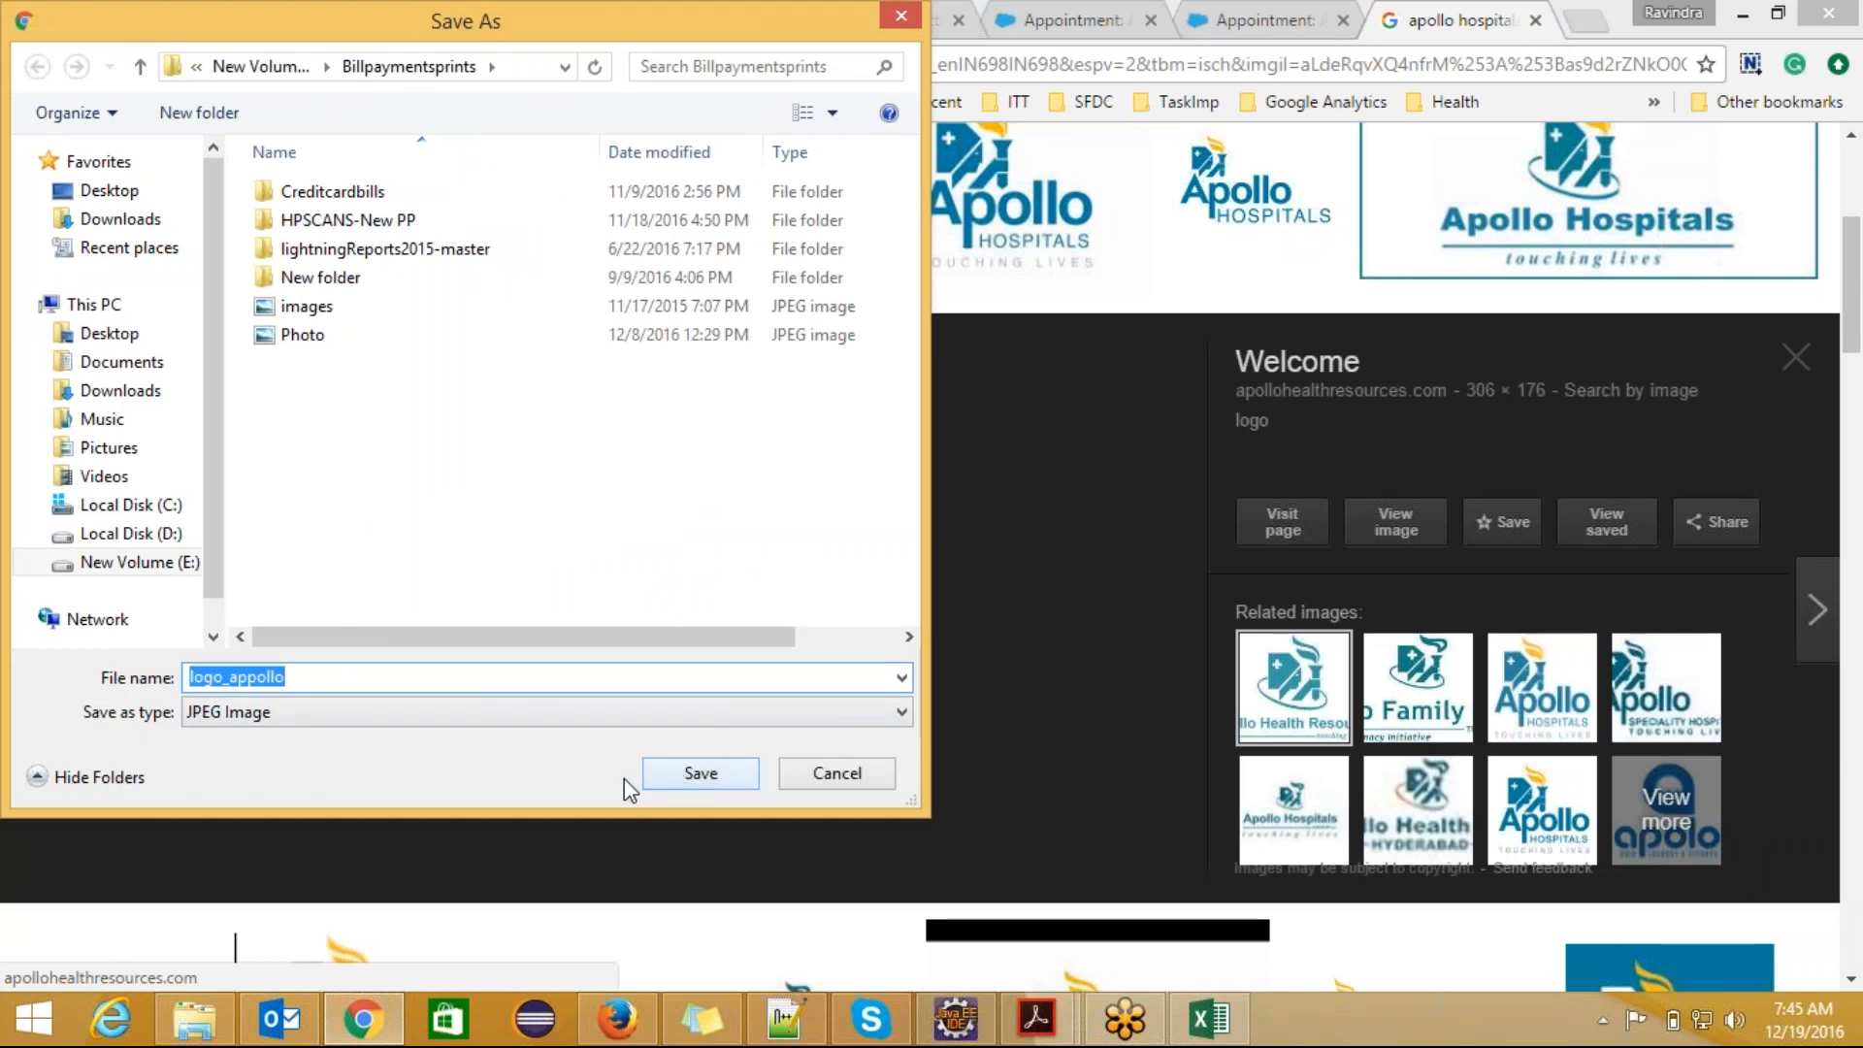
click(683, 772)
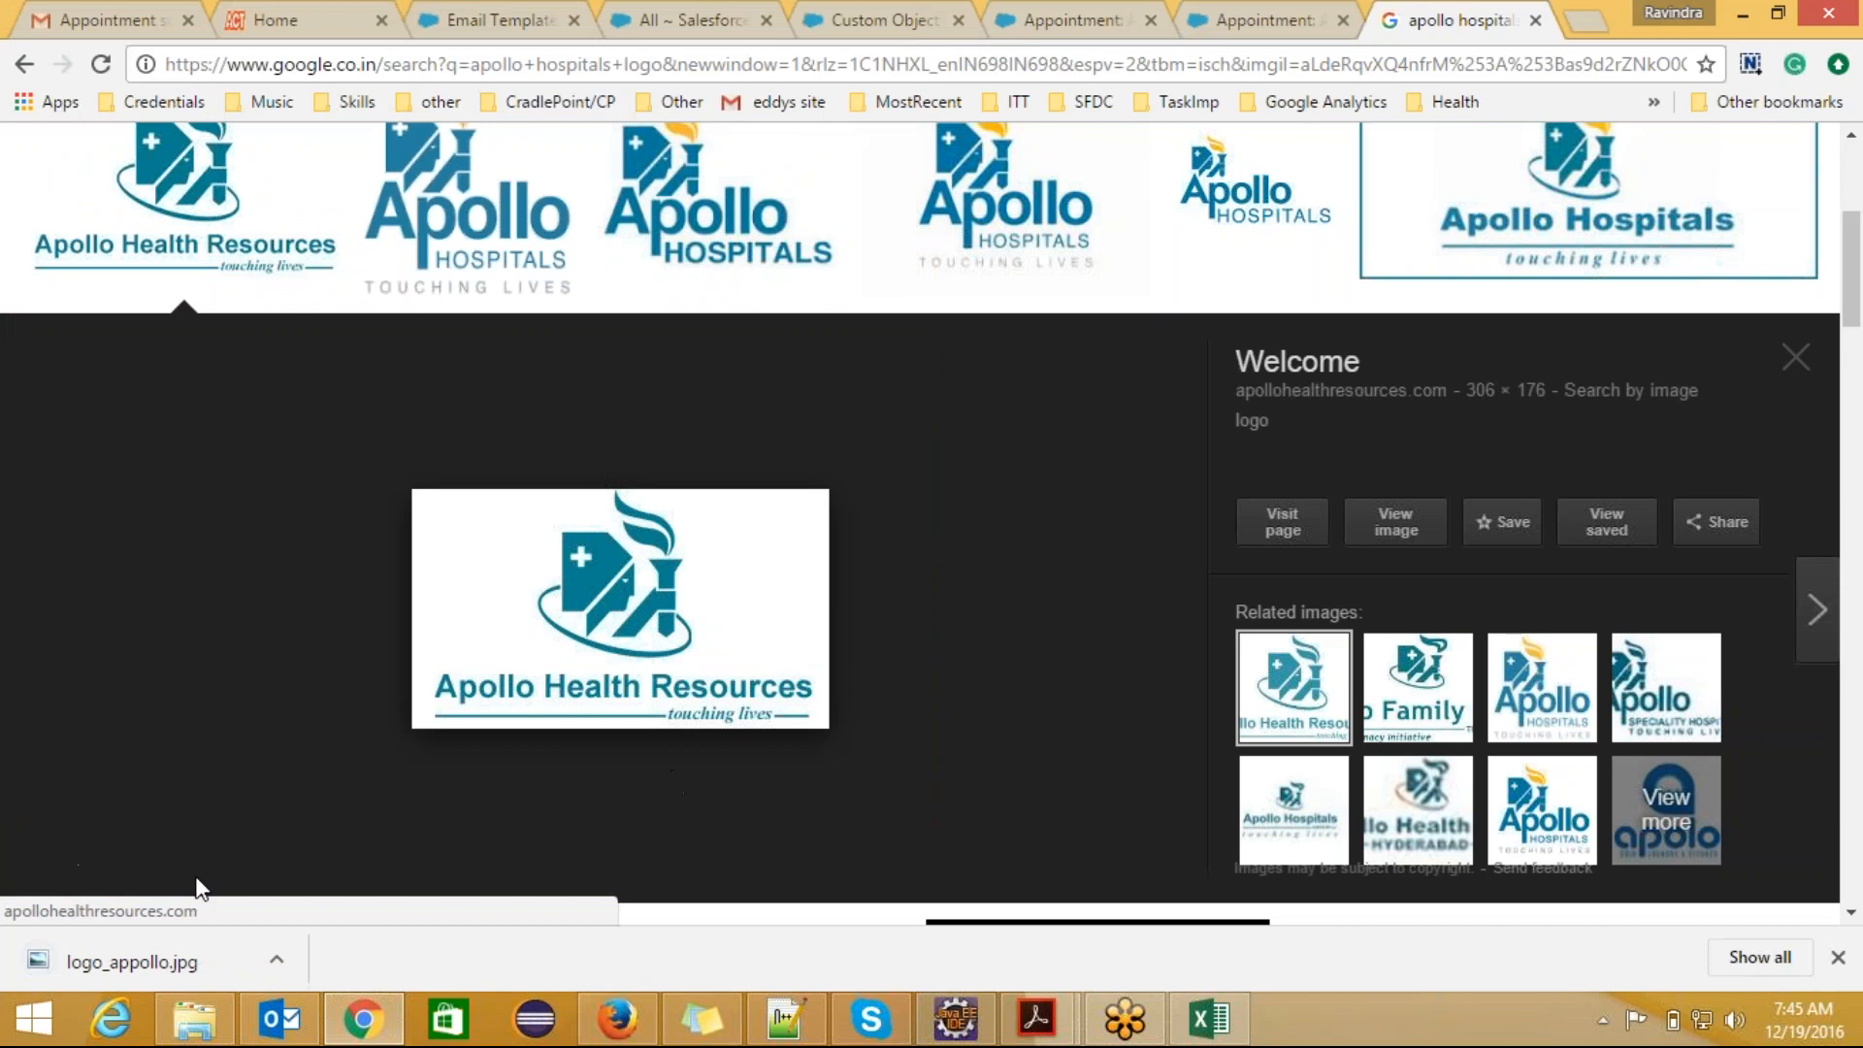
Step: Show the downloaded logo_appollo image in its folder and open it in Paint
right_click(157, 958)
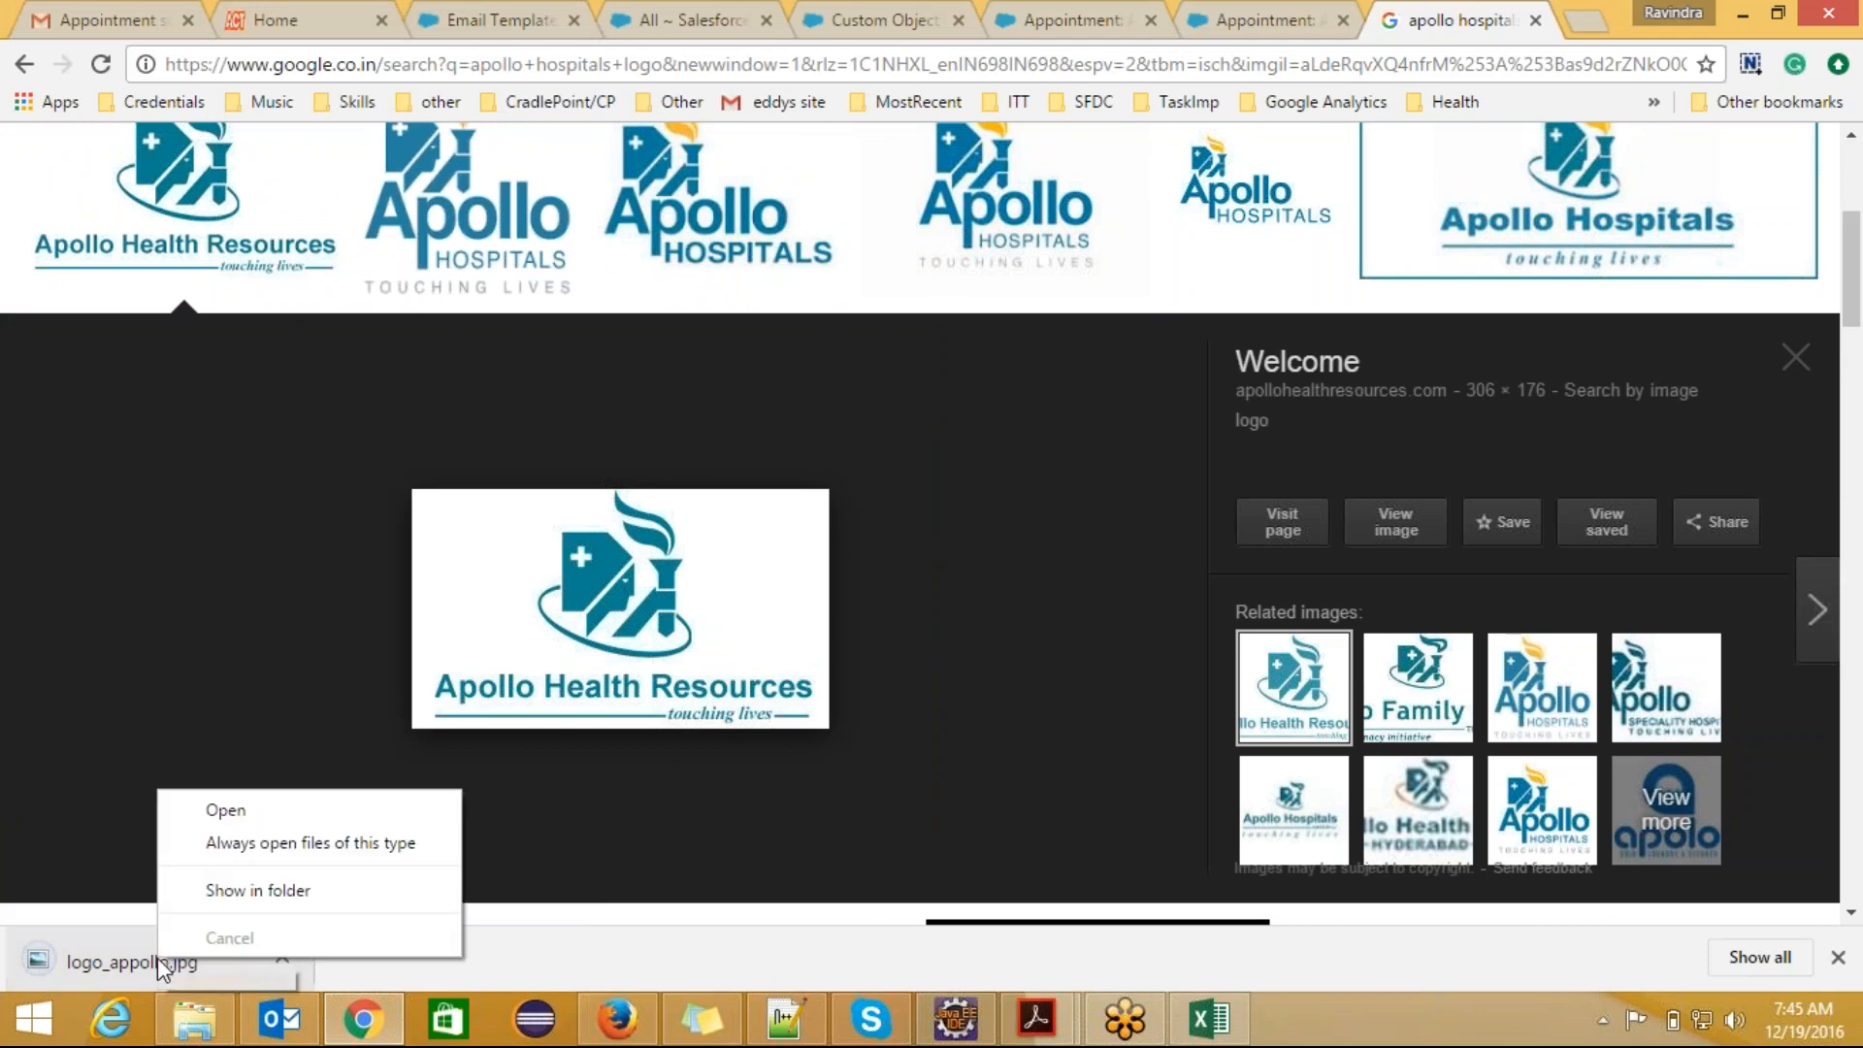
click(254, 890)
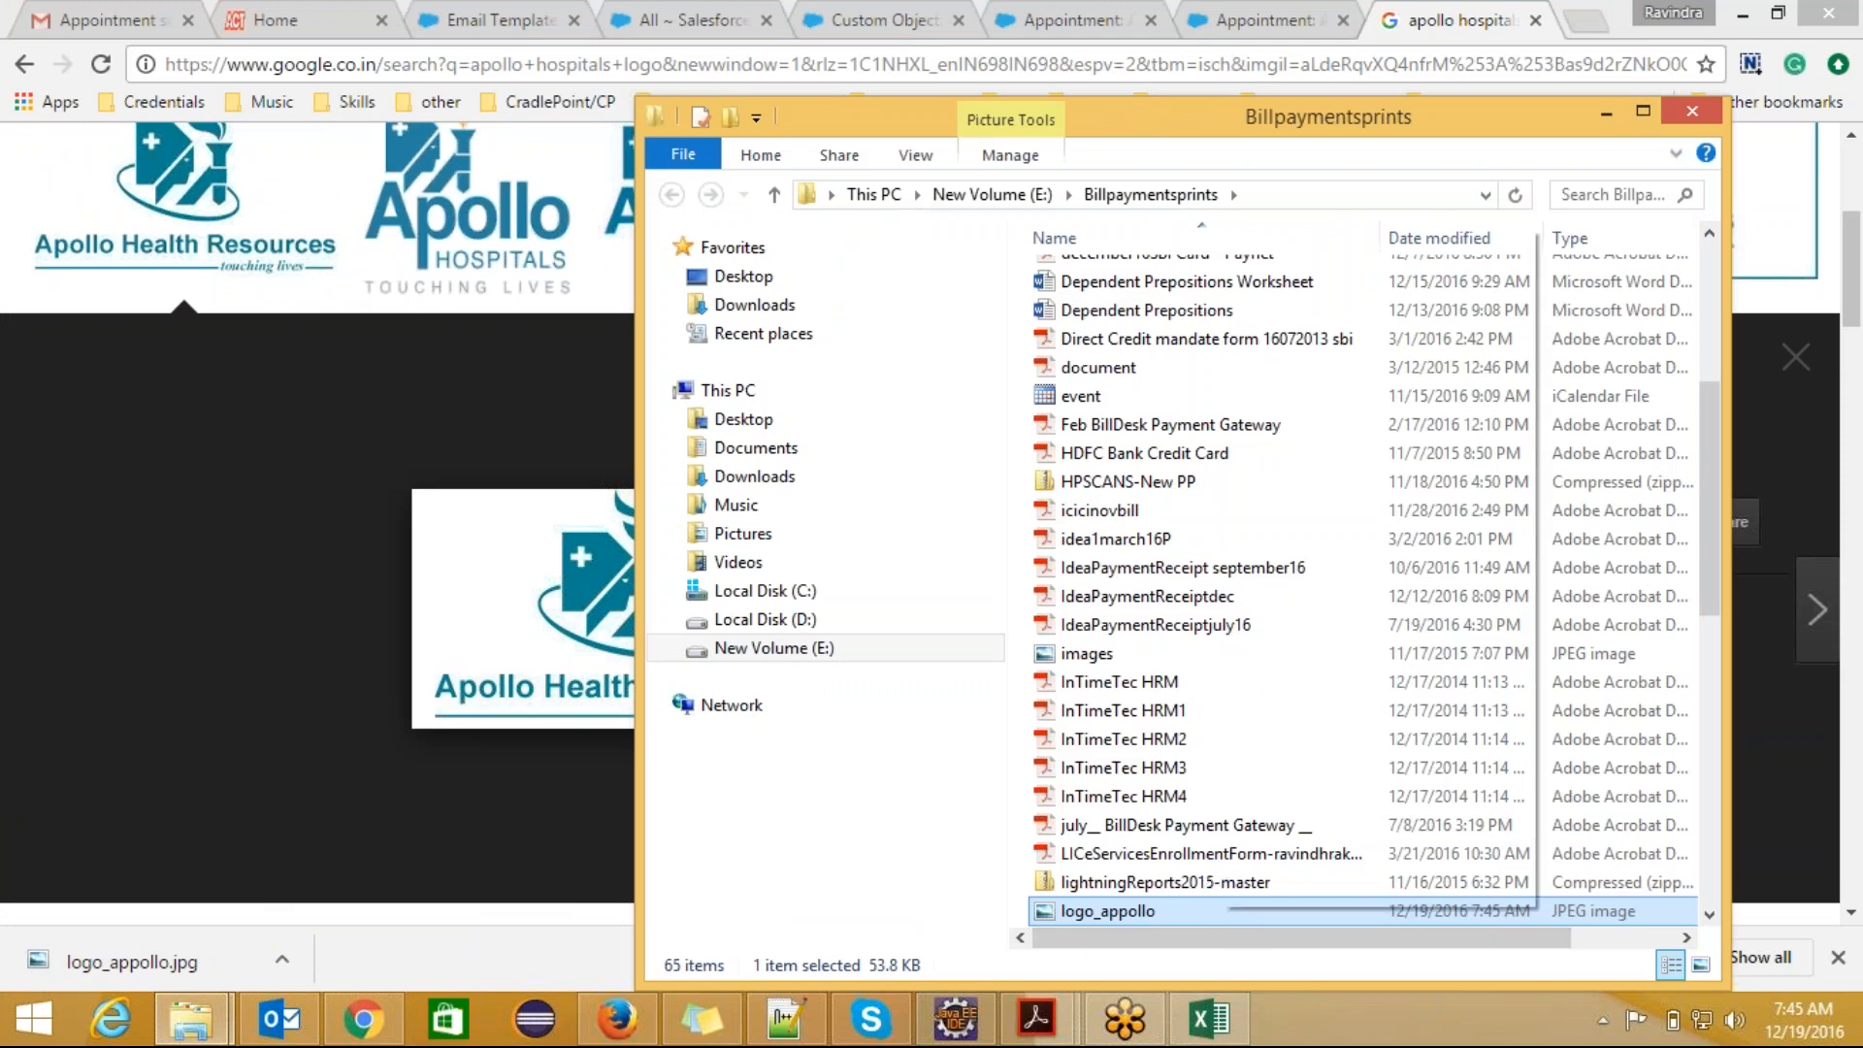
right_click(1219, 909)
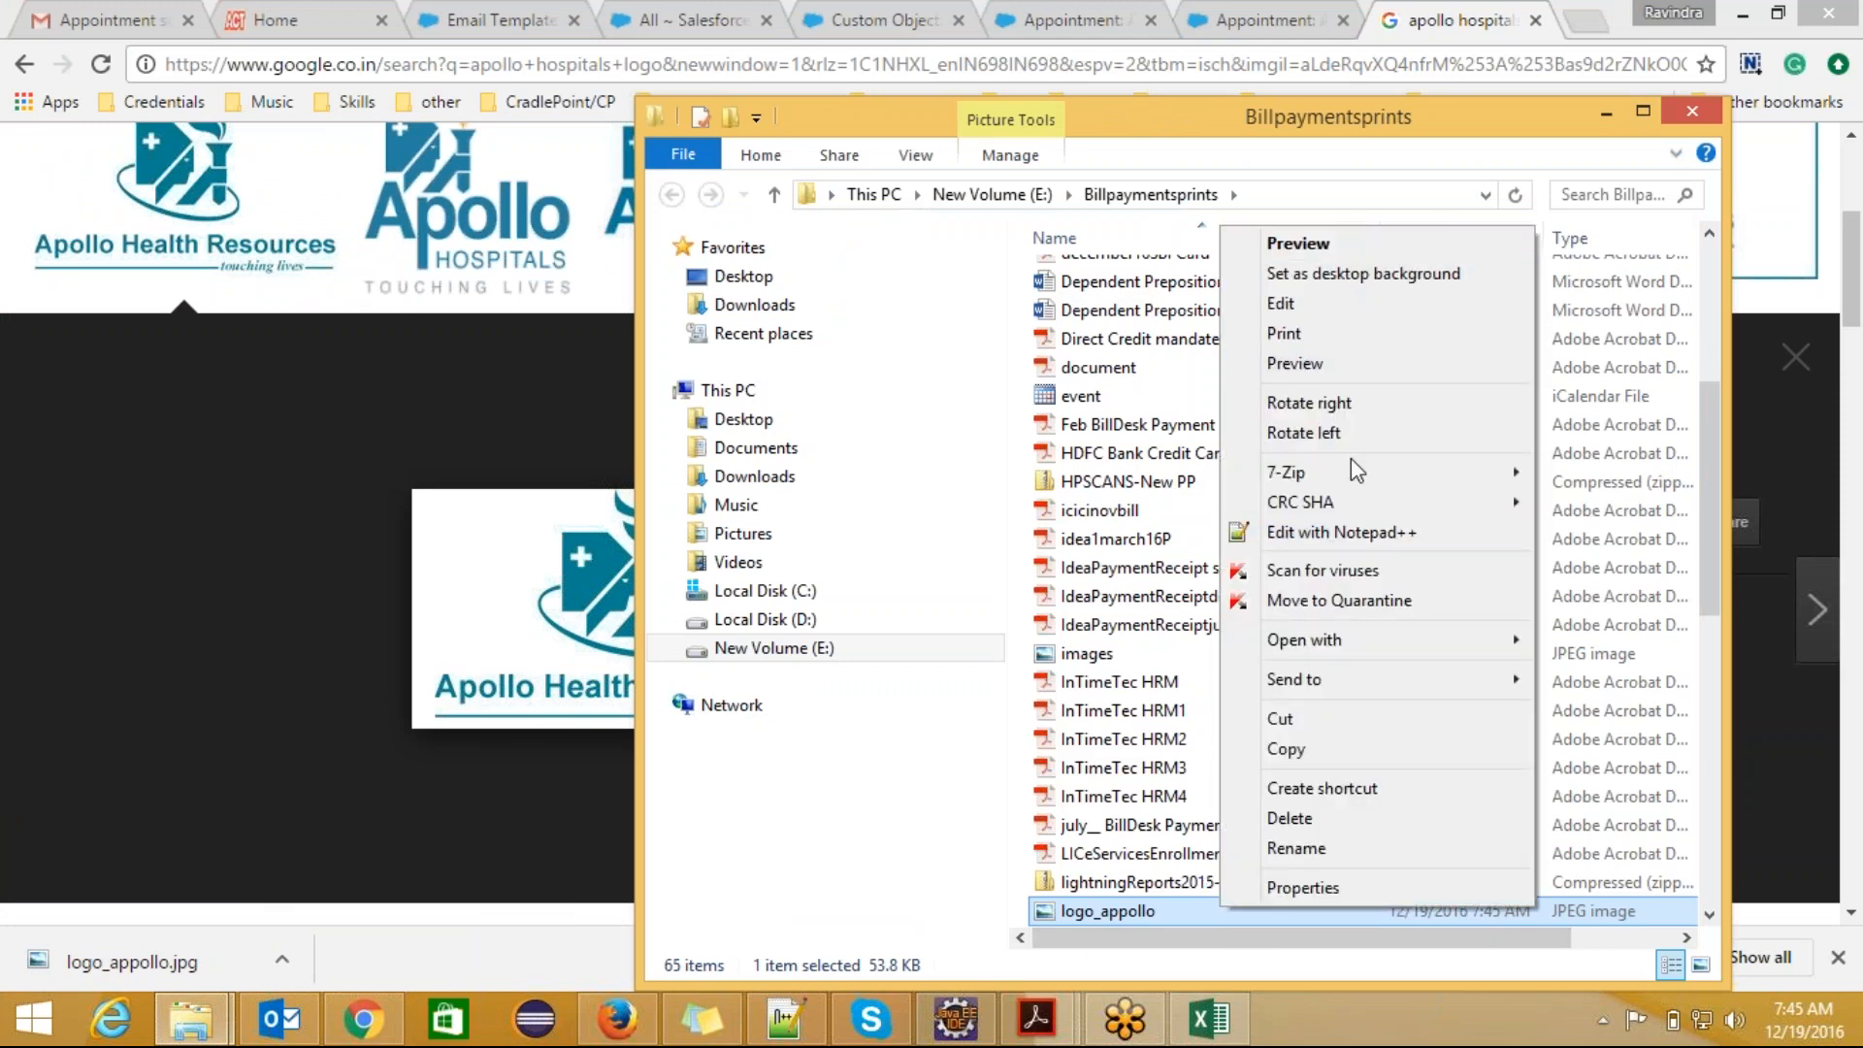
mouse_move(1372, 652)
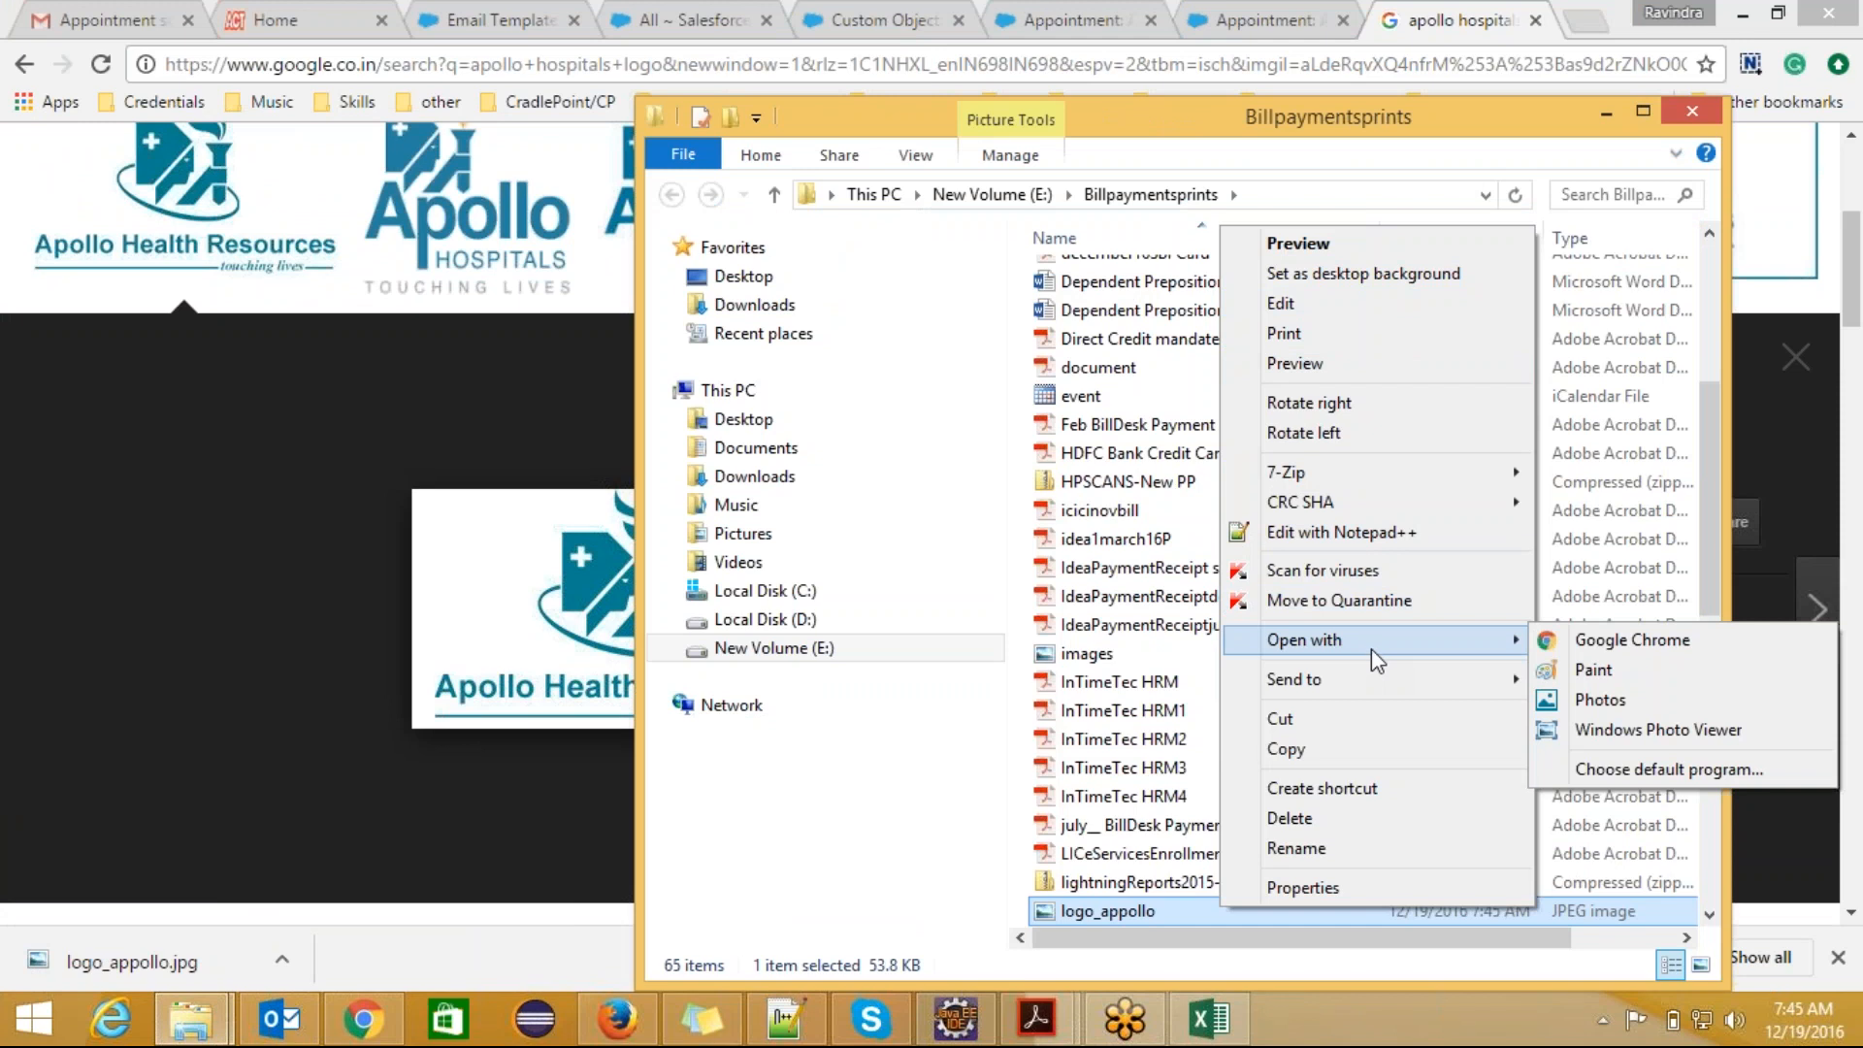
click(1564, 668)
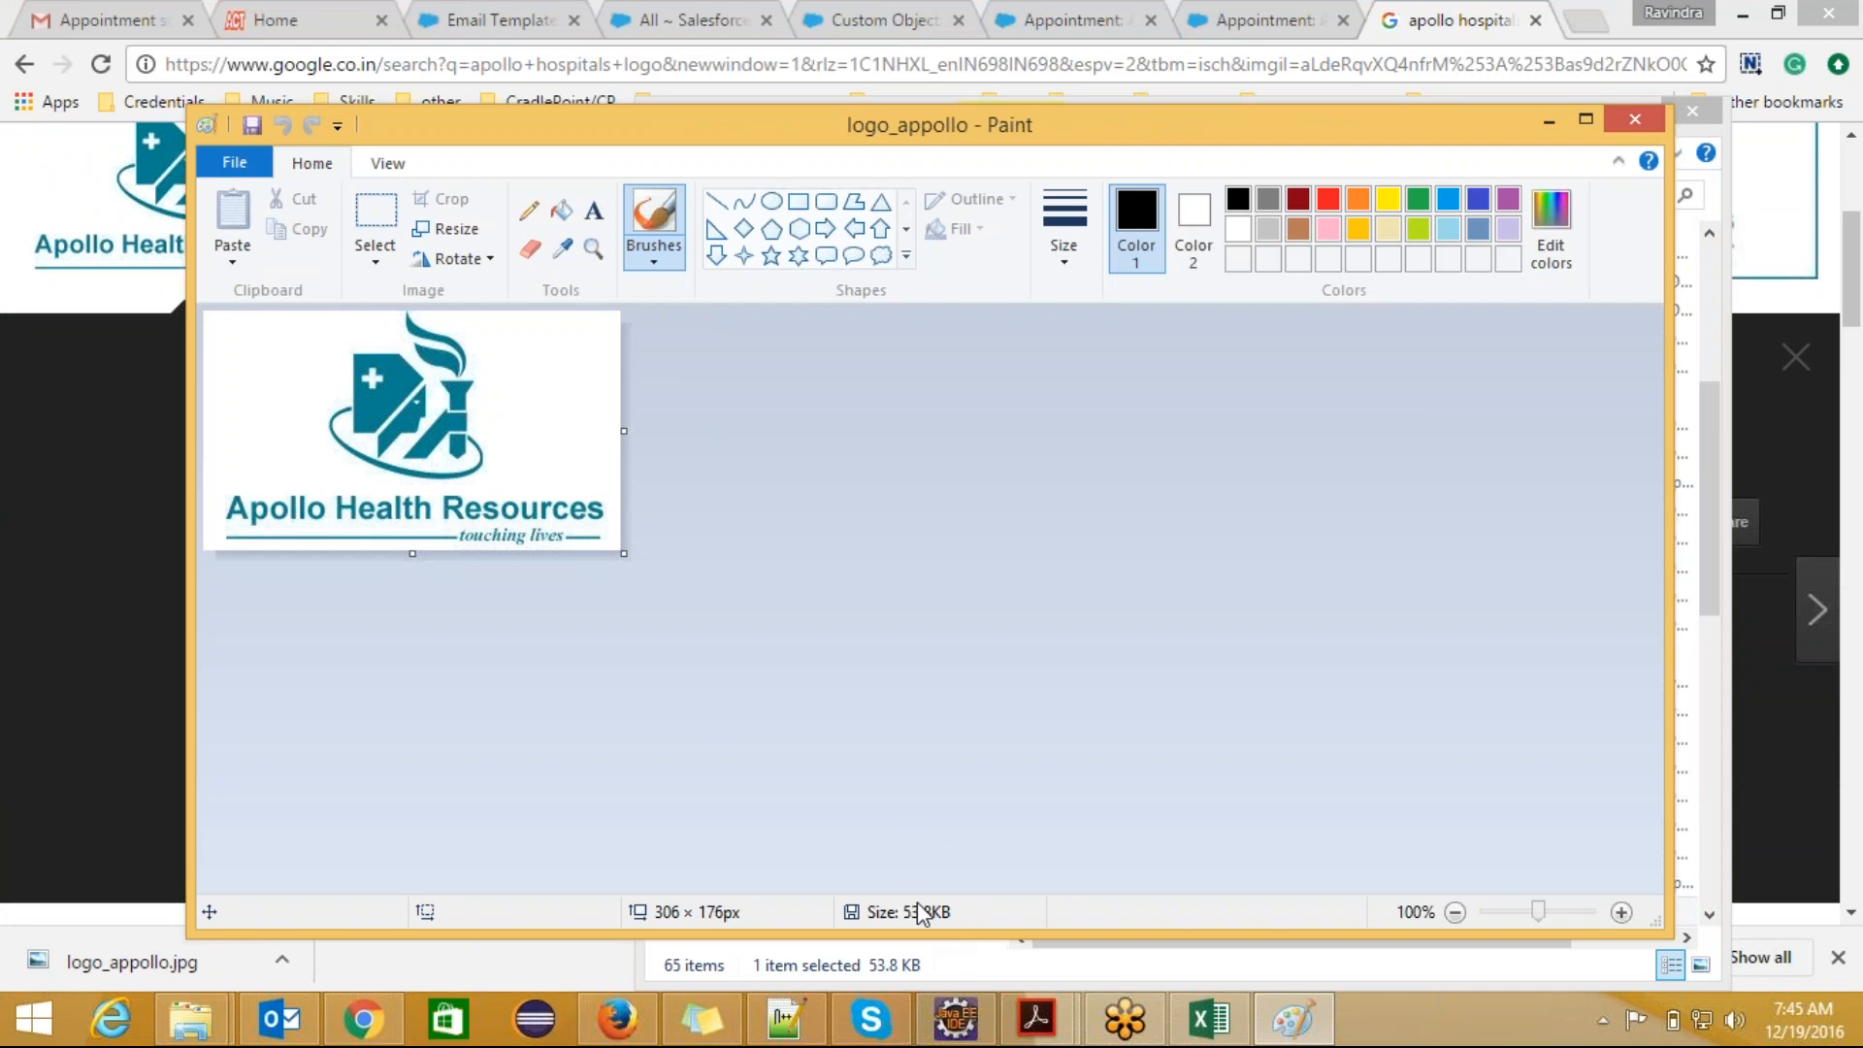
Step: Try shrinking the logo's canvas to about 251 × 148 px, then undo it and look through the view options
drag(623, 553, 548, 516)
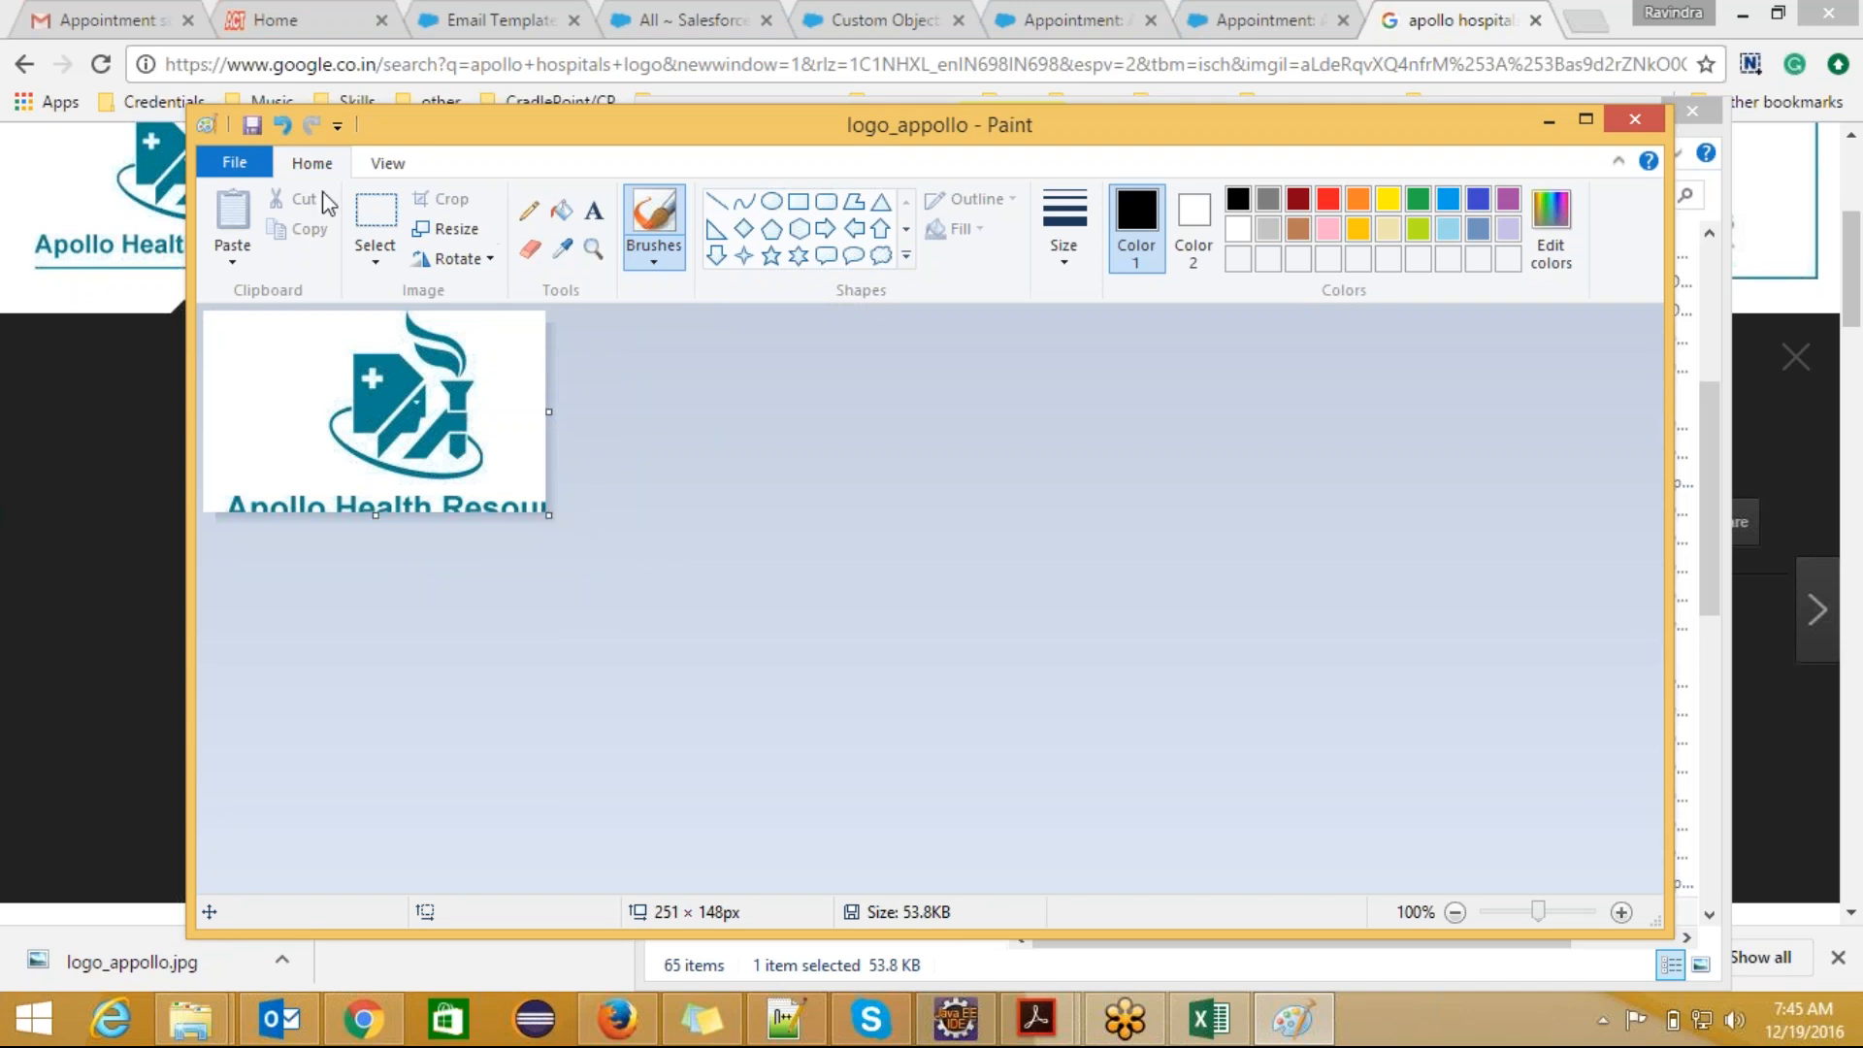
click(281, 124)
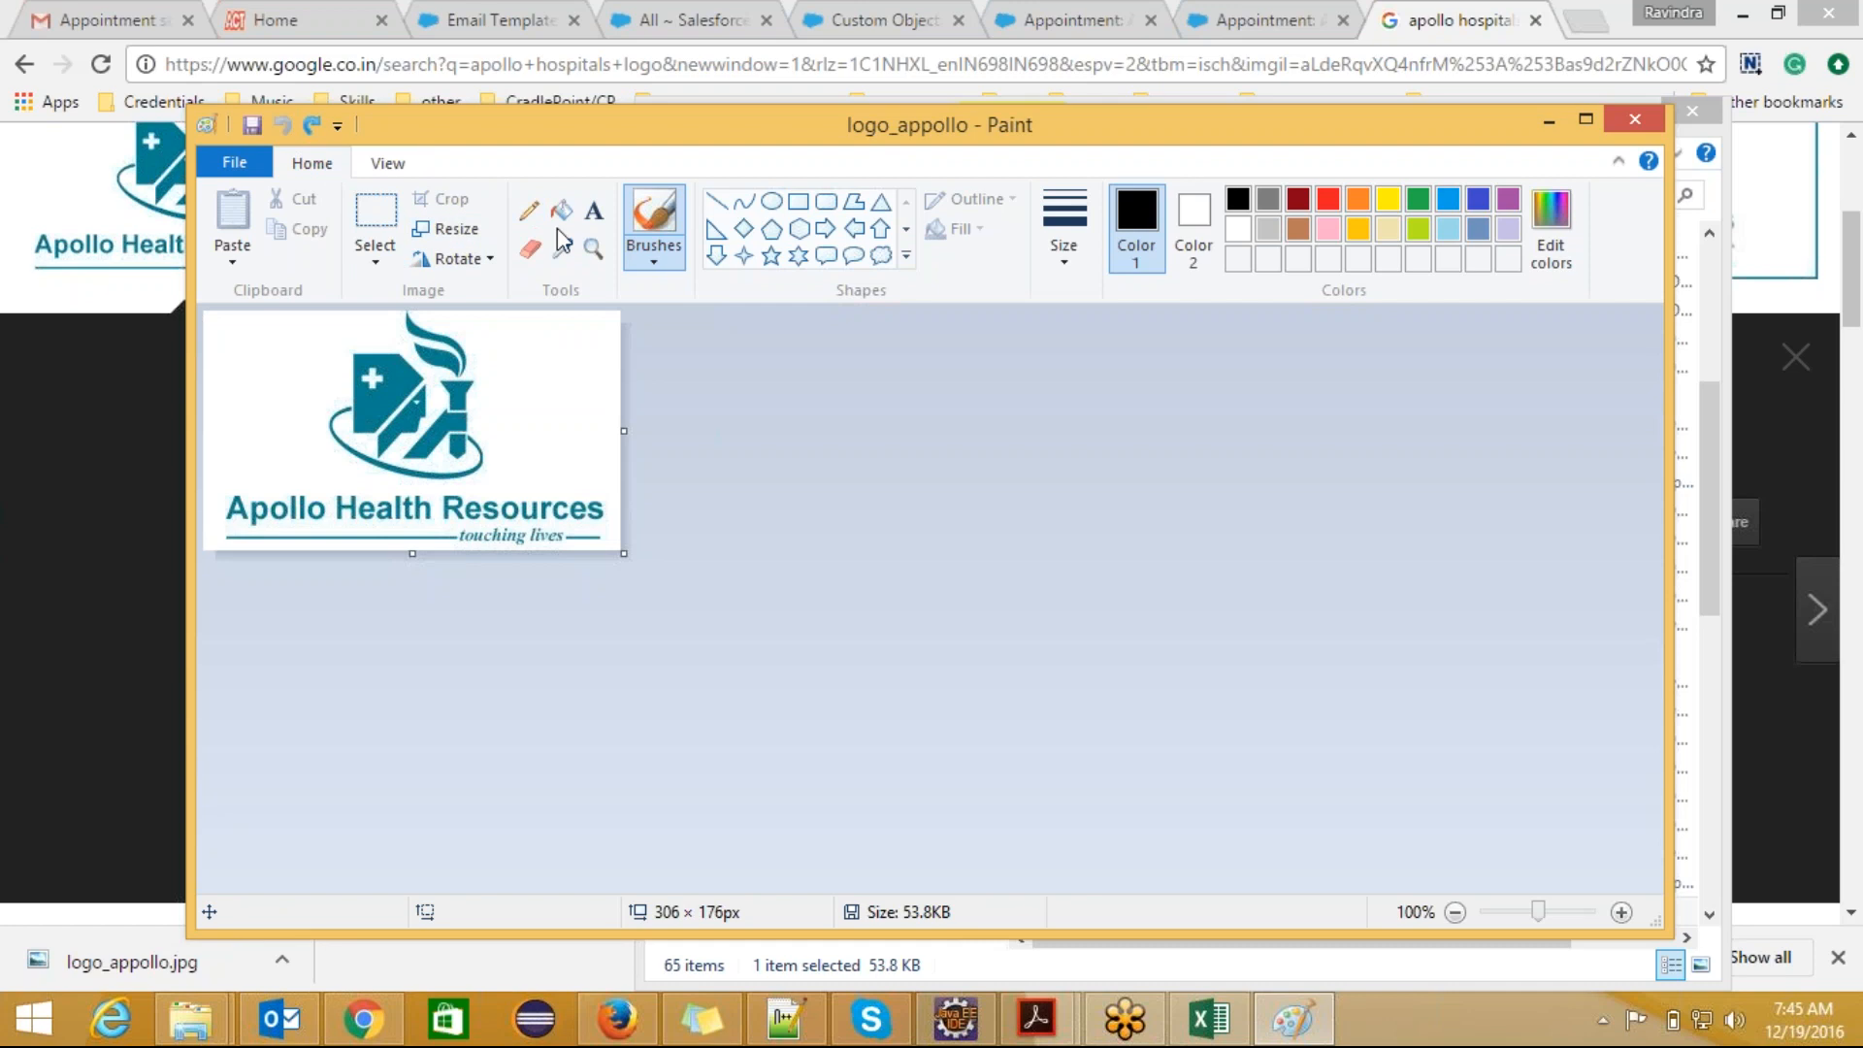
click(407, 172)
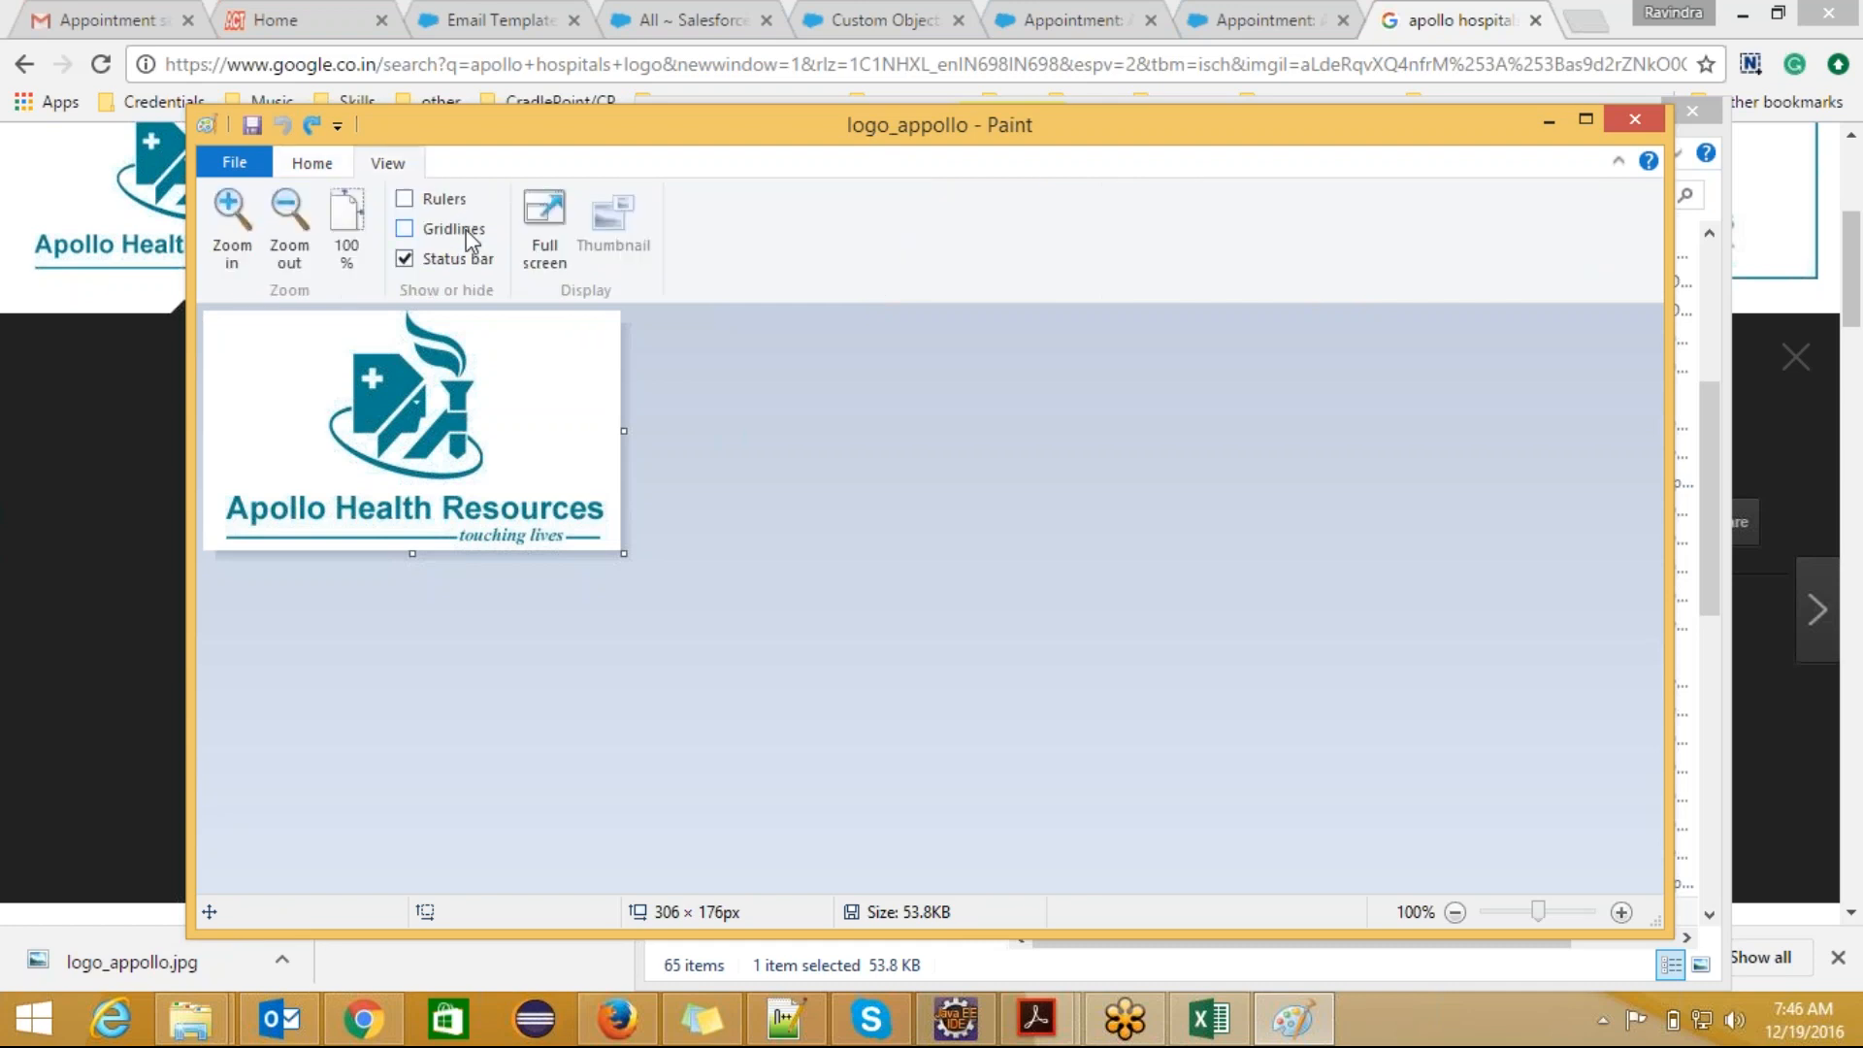
Step: Resize the logo to 75 percent with the aspect ratio maintained, and save the image
click(340, 173)
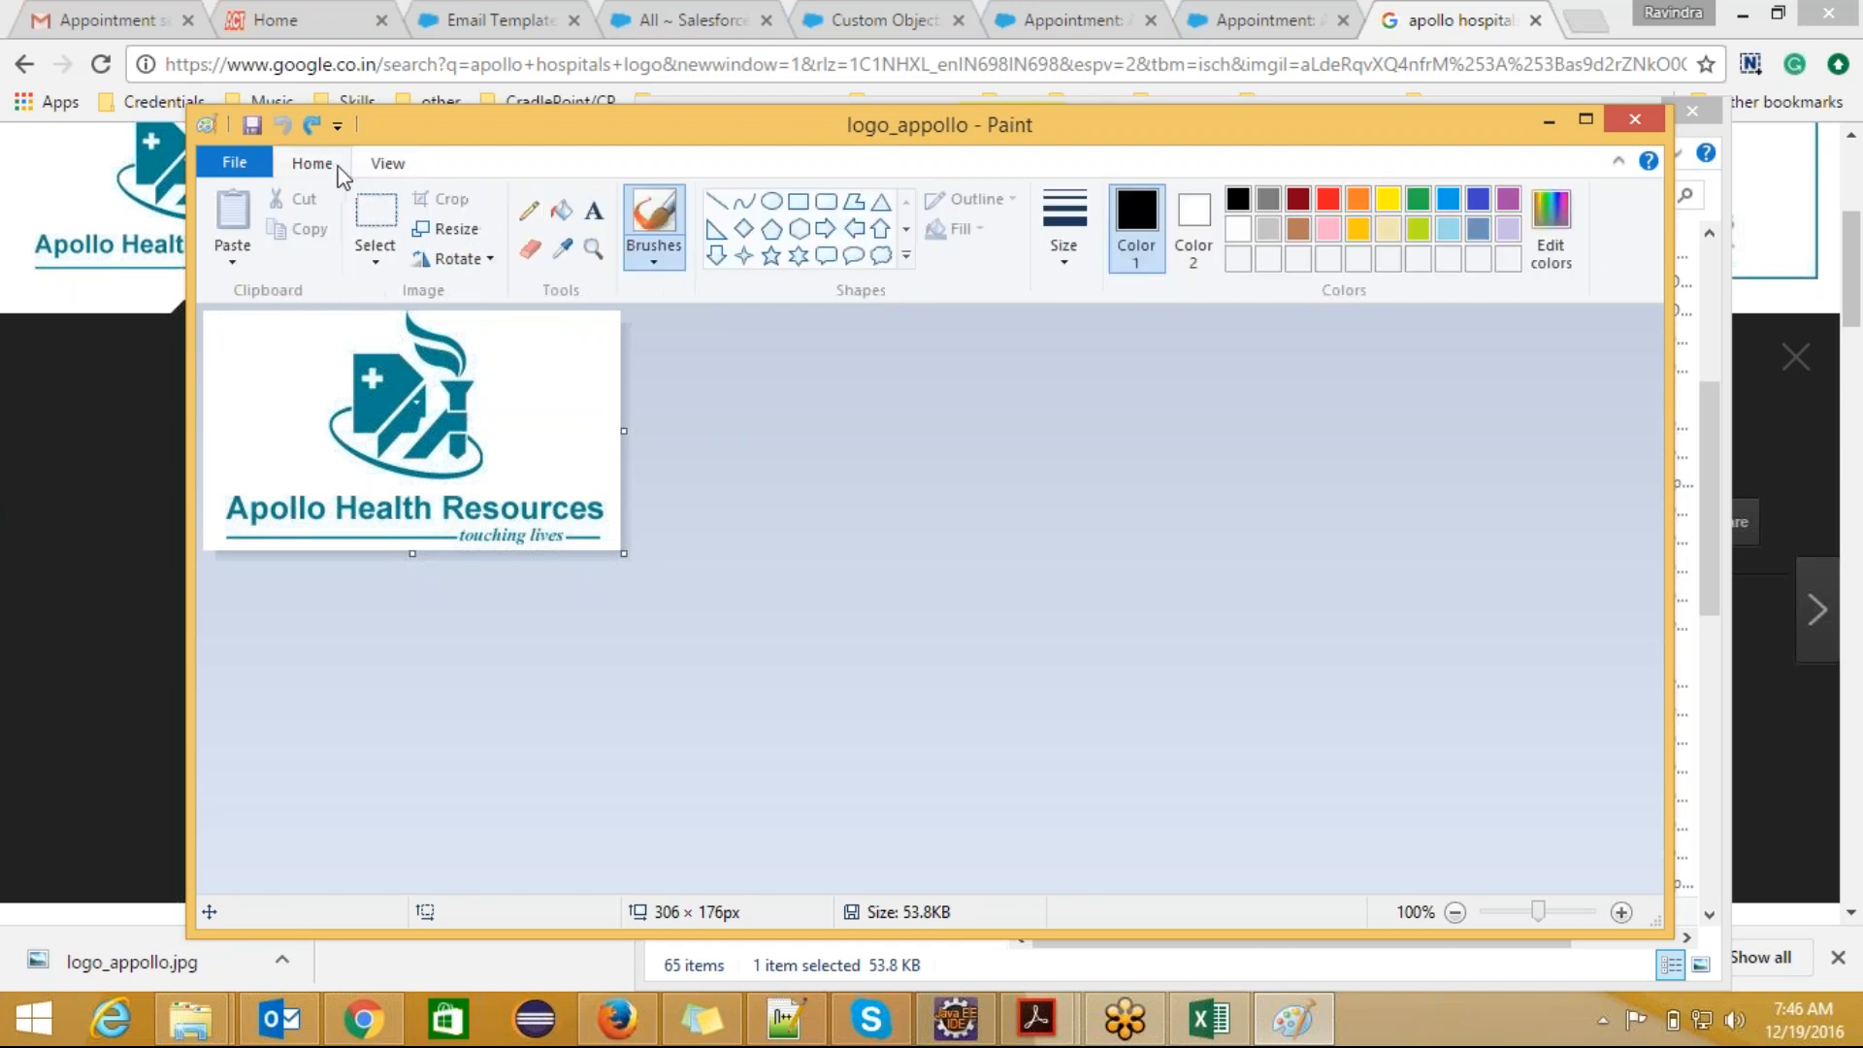
click(448, 229)
click(546, 373)
key(BackSpace)
key(BackSpace)
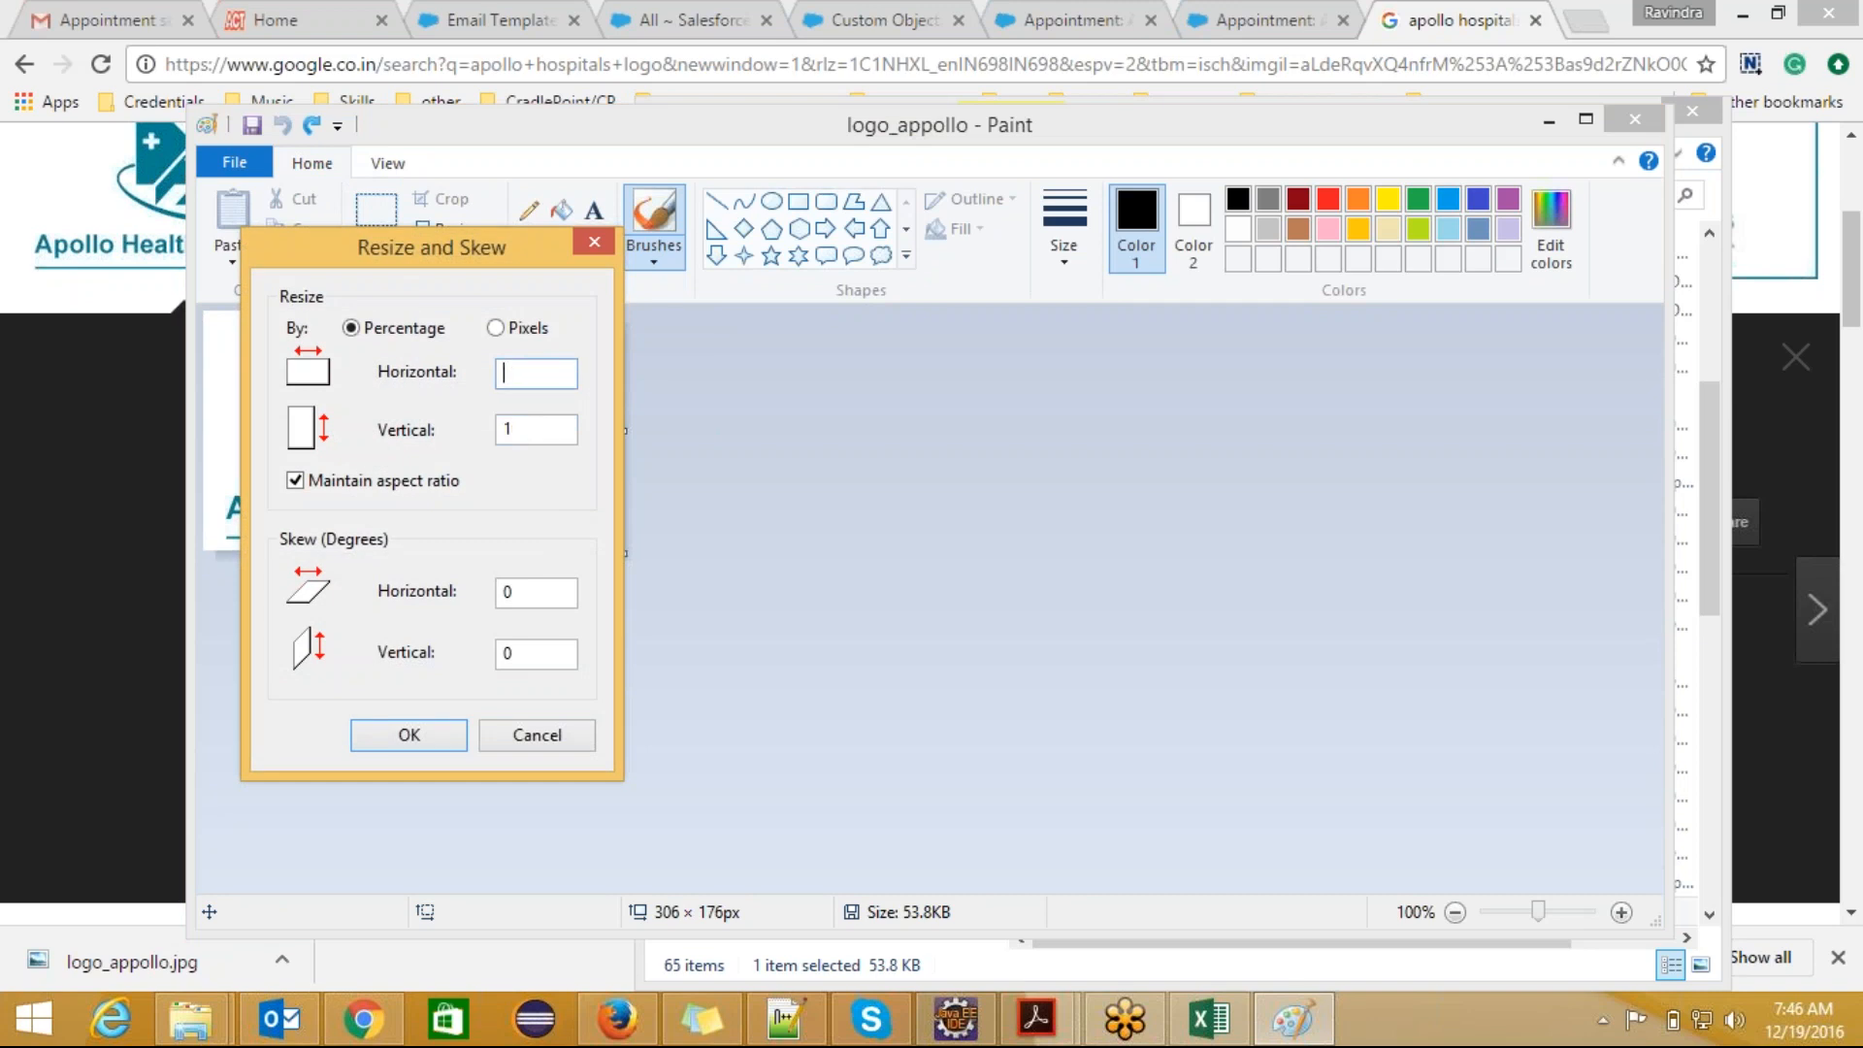
text(80)
key(BackSpace)
key(BackSpace)
text(75)
click(431, 732)
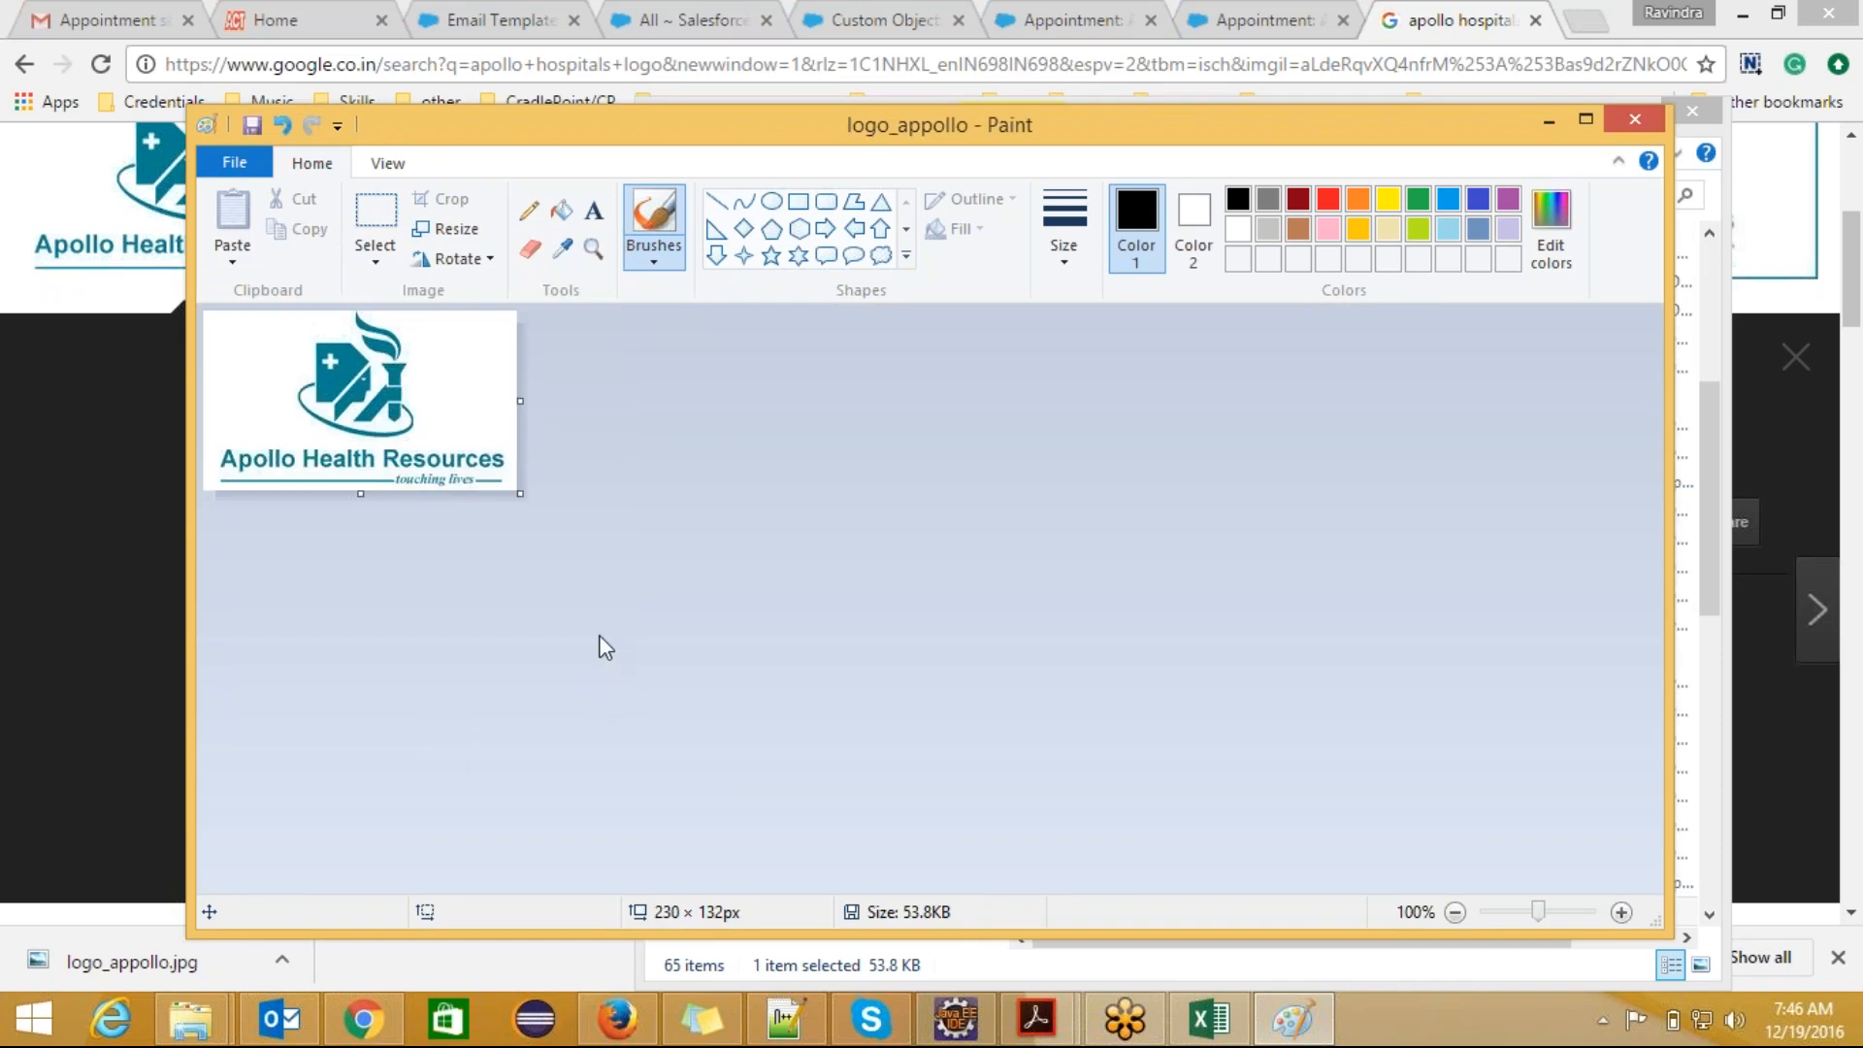
click(252, 125)
Step: Scale the logo down by a further resize to 90 percent and save it
click(445, 229)
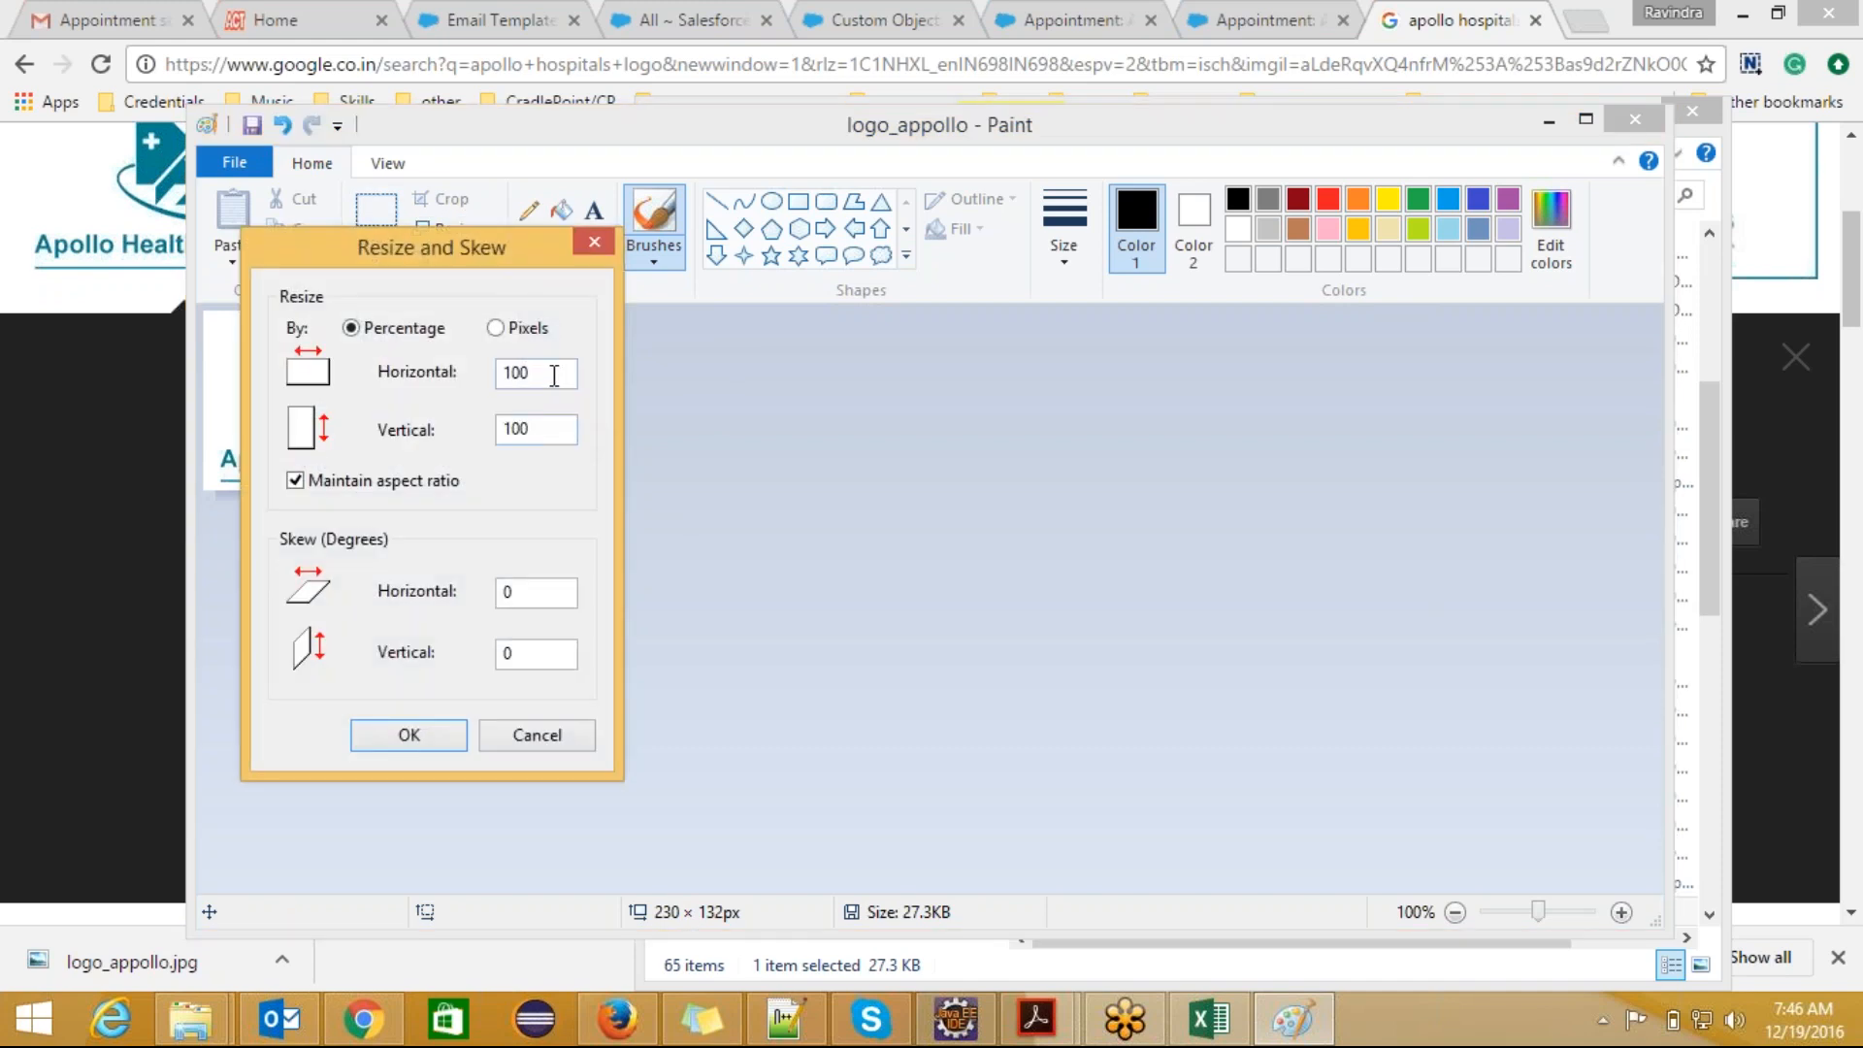
key(BackSpace)
key(BackSpace)
key(BackSpace)
text(90)
click(434, 735)
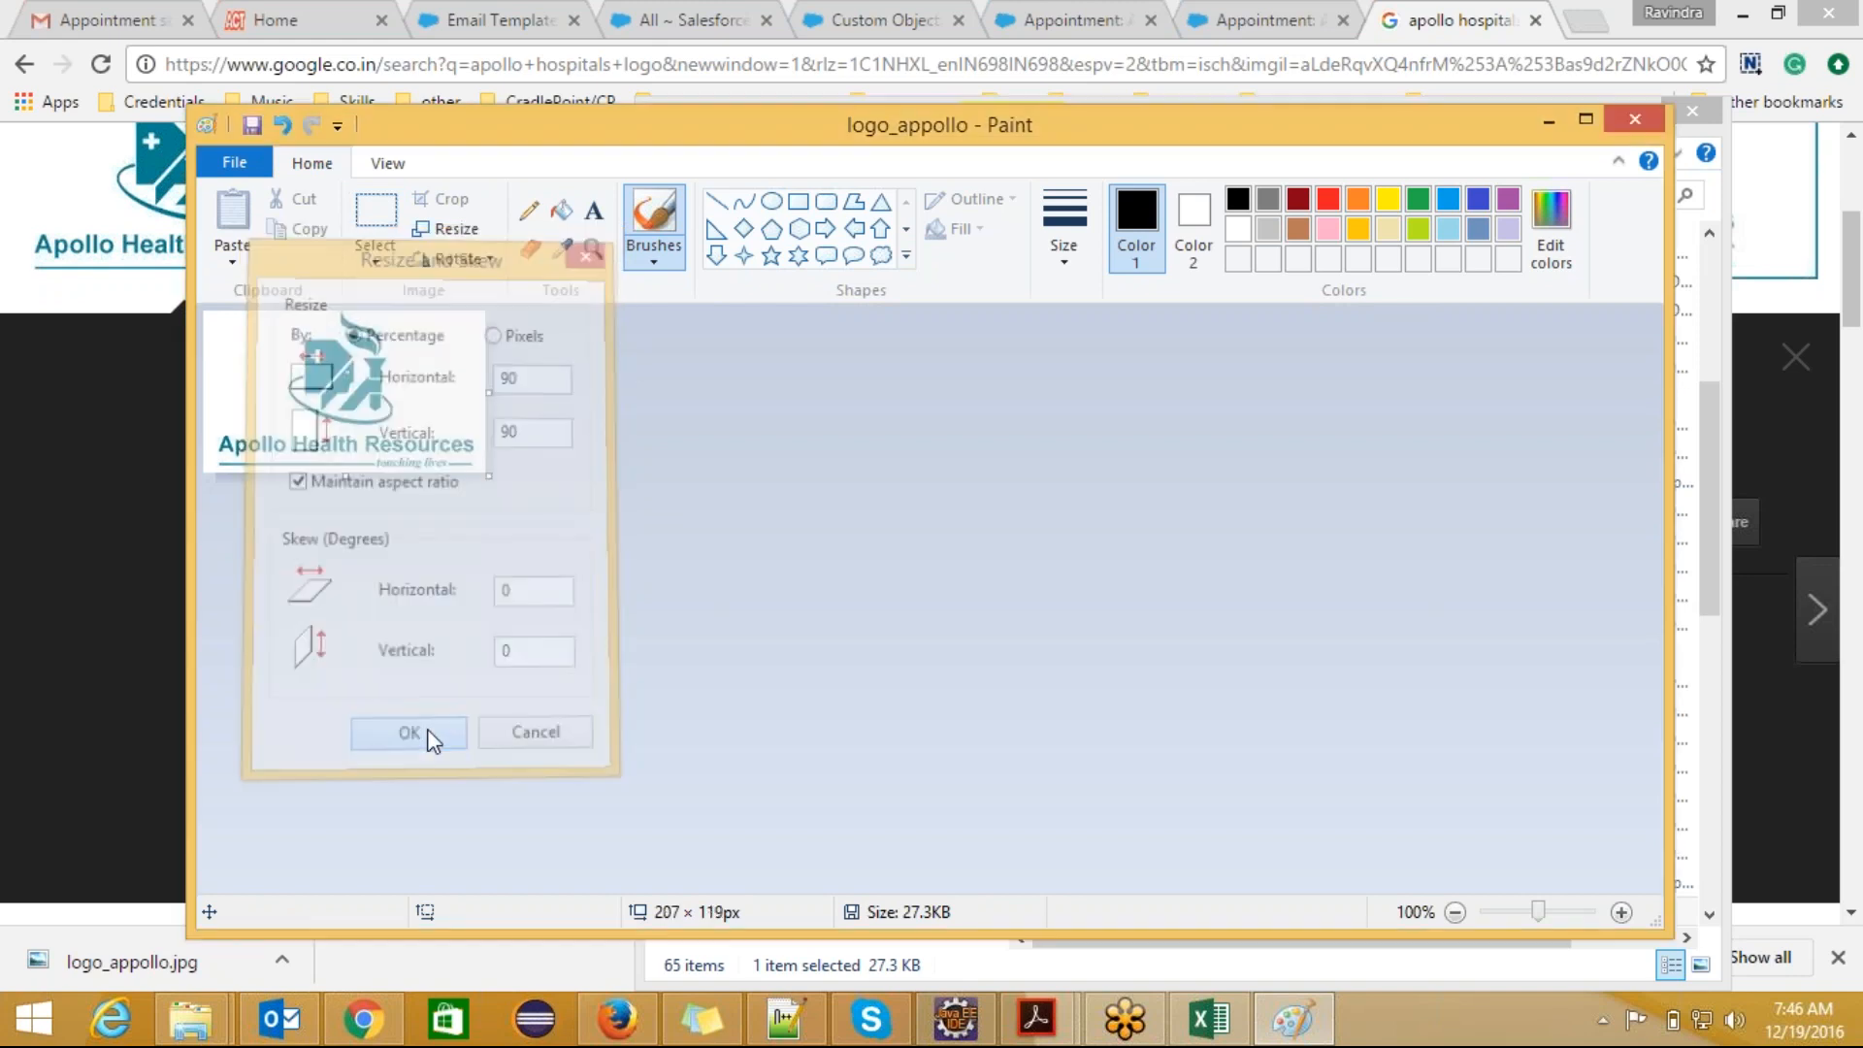
click(254, 127)
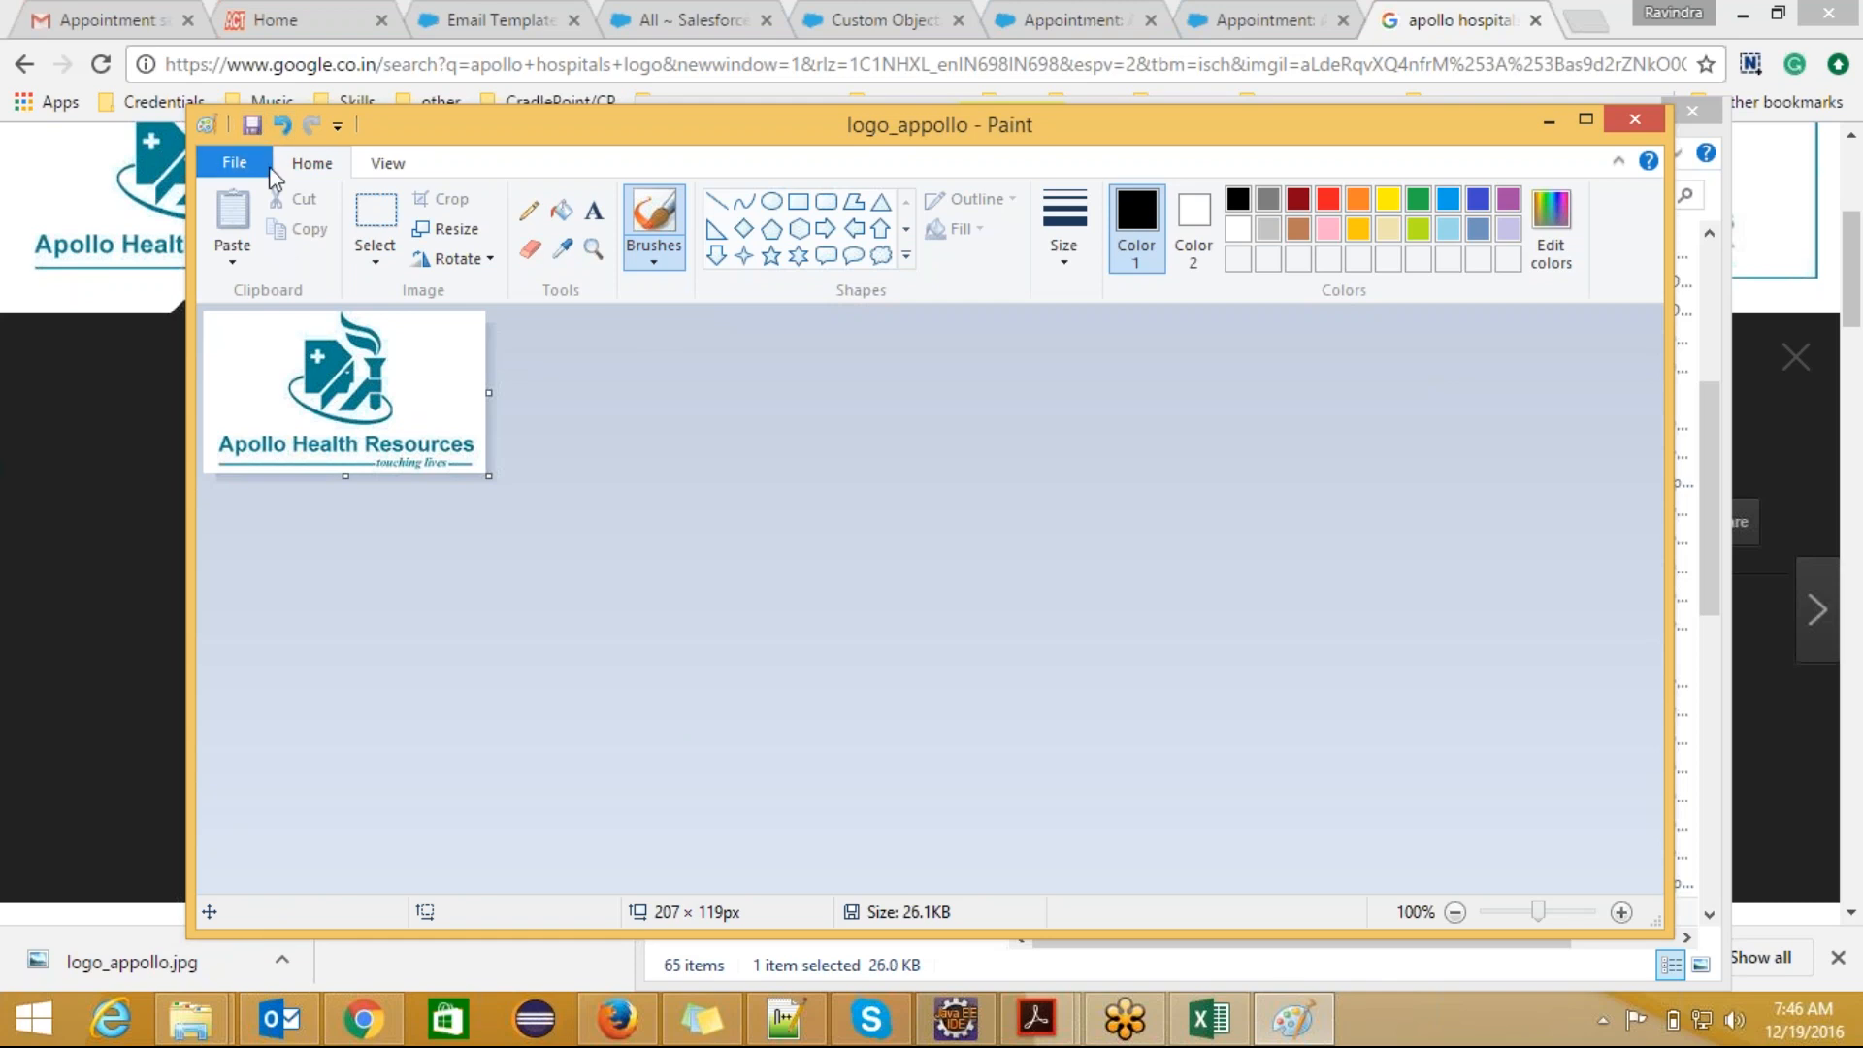
Step: Reduce the logo once more to 75 percent, giving 156 × 90 px, and save the file
click(451, 229)
click(555, 374)
key(BackSpace)
key(BackSpace)
key(BackSpace)
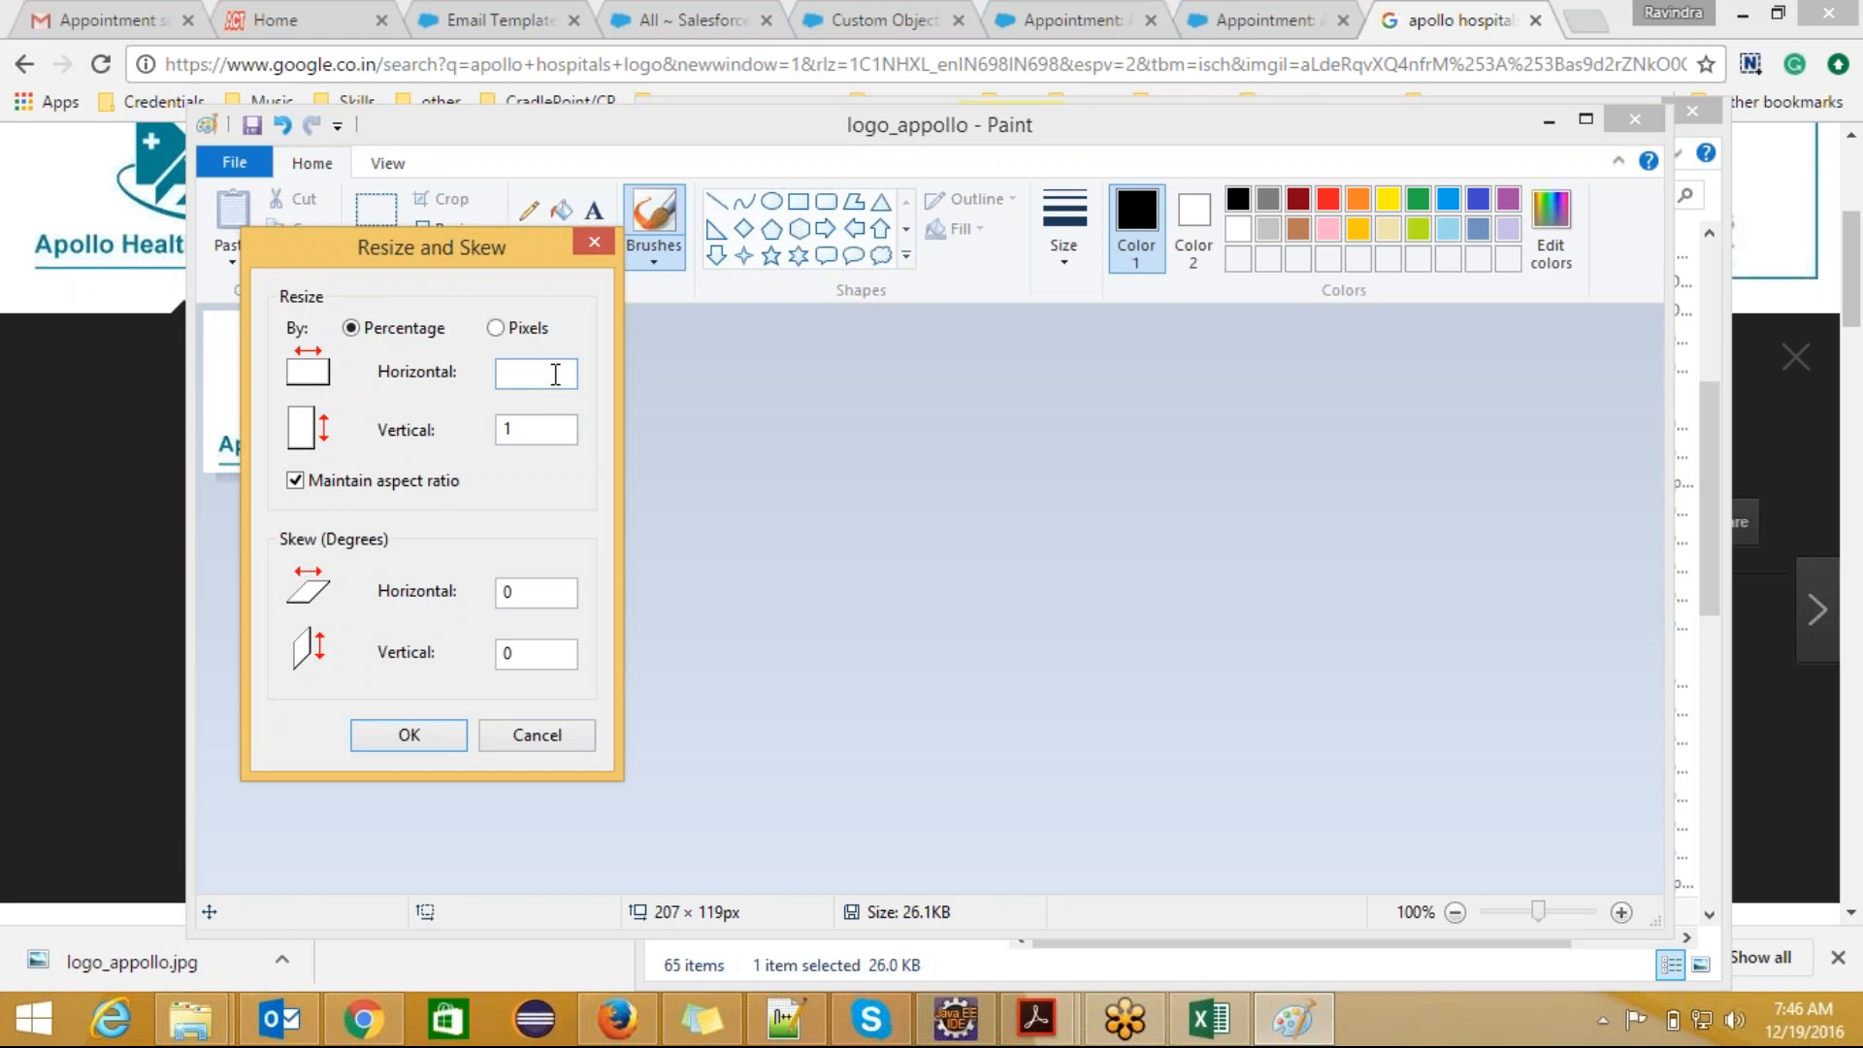
text(75)
click(429, 736)
click(255, 125)
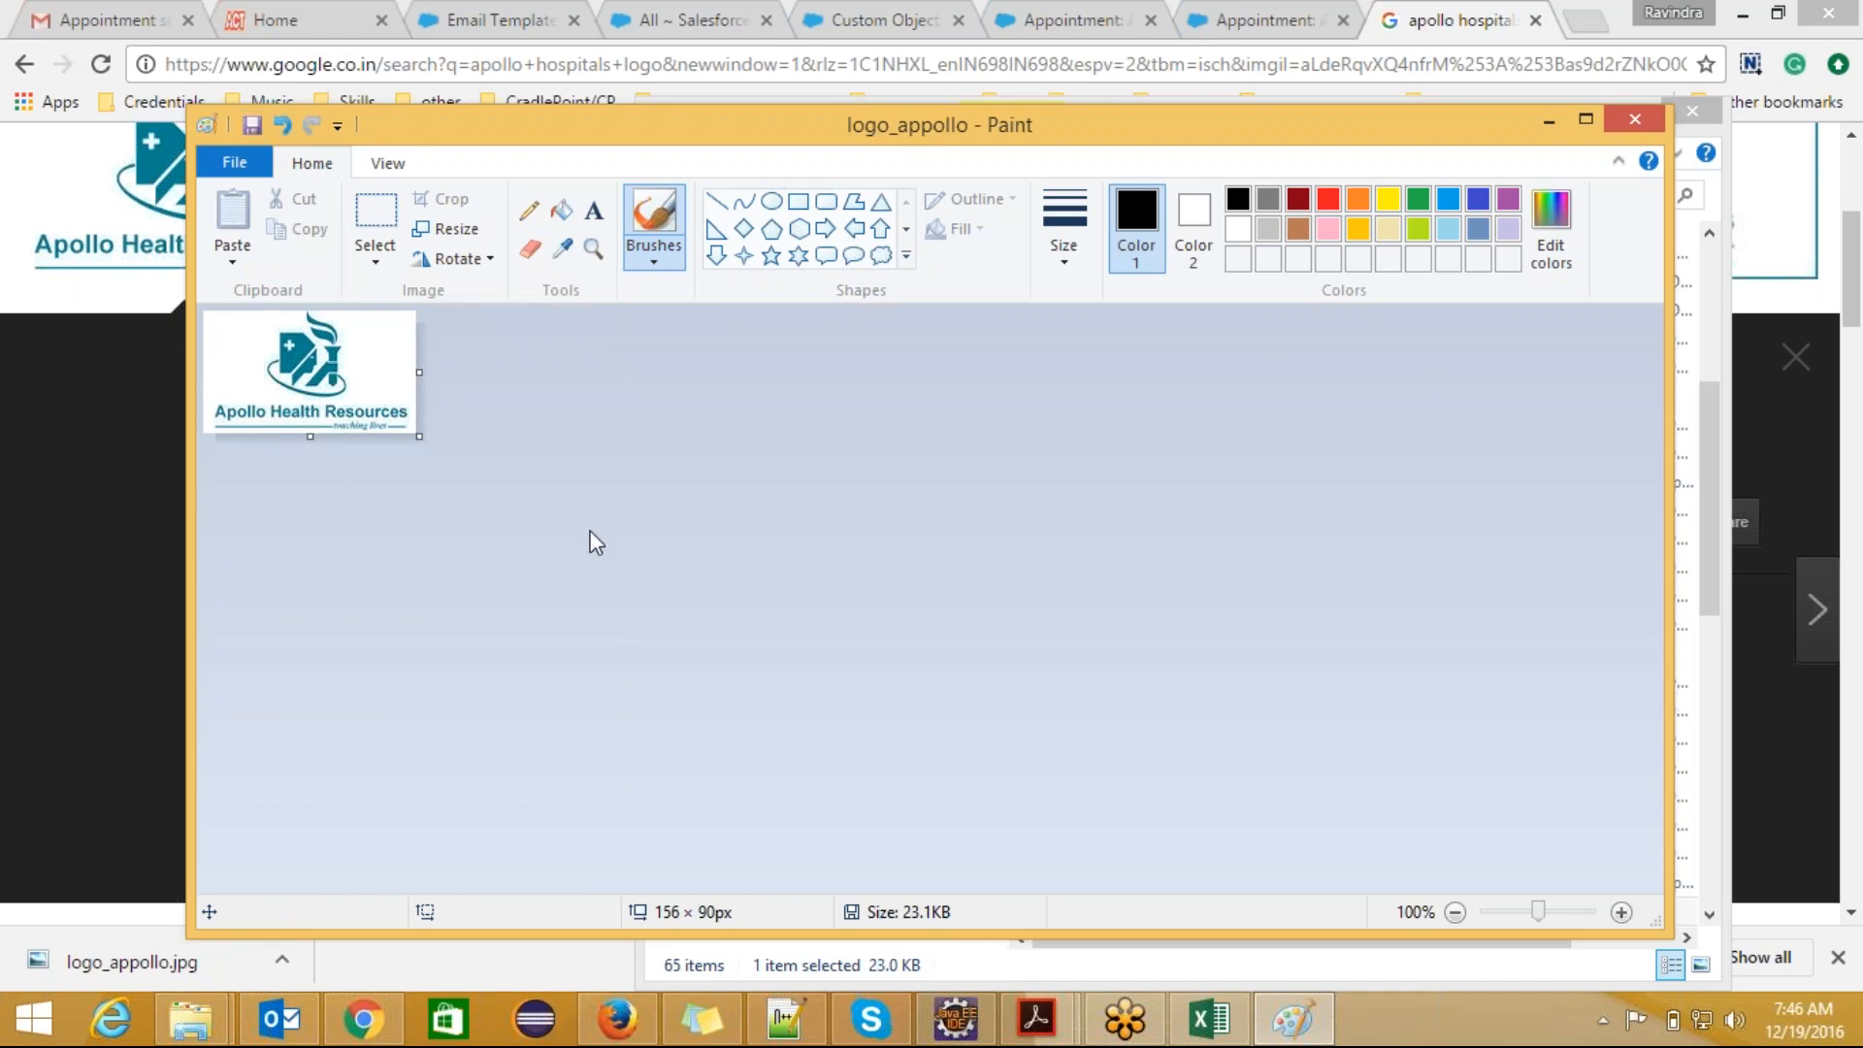
Step: Close Paint and the browser tab with the Apollo hospitals logo search
click(1635, 124)
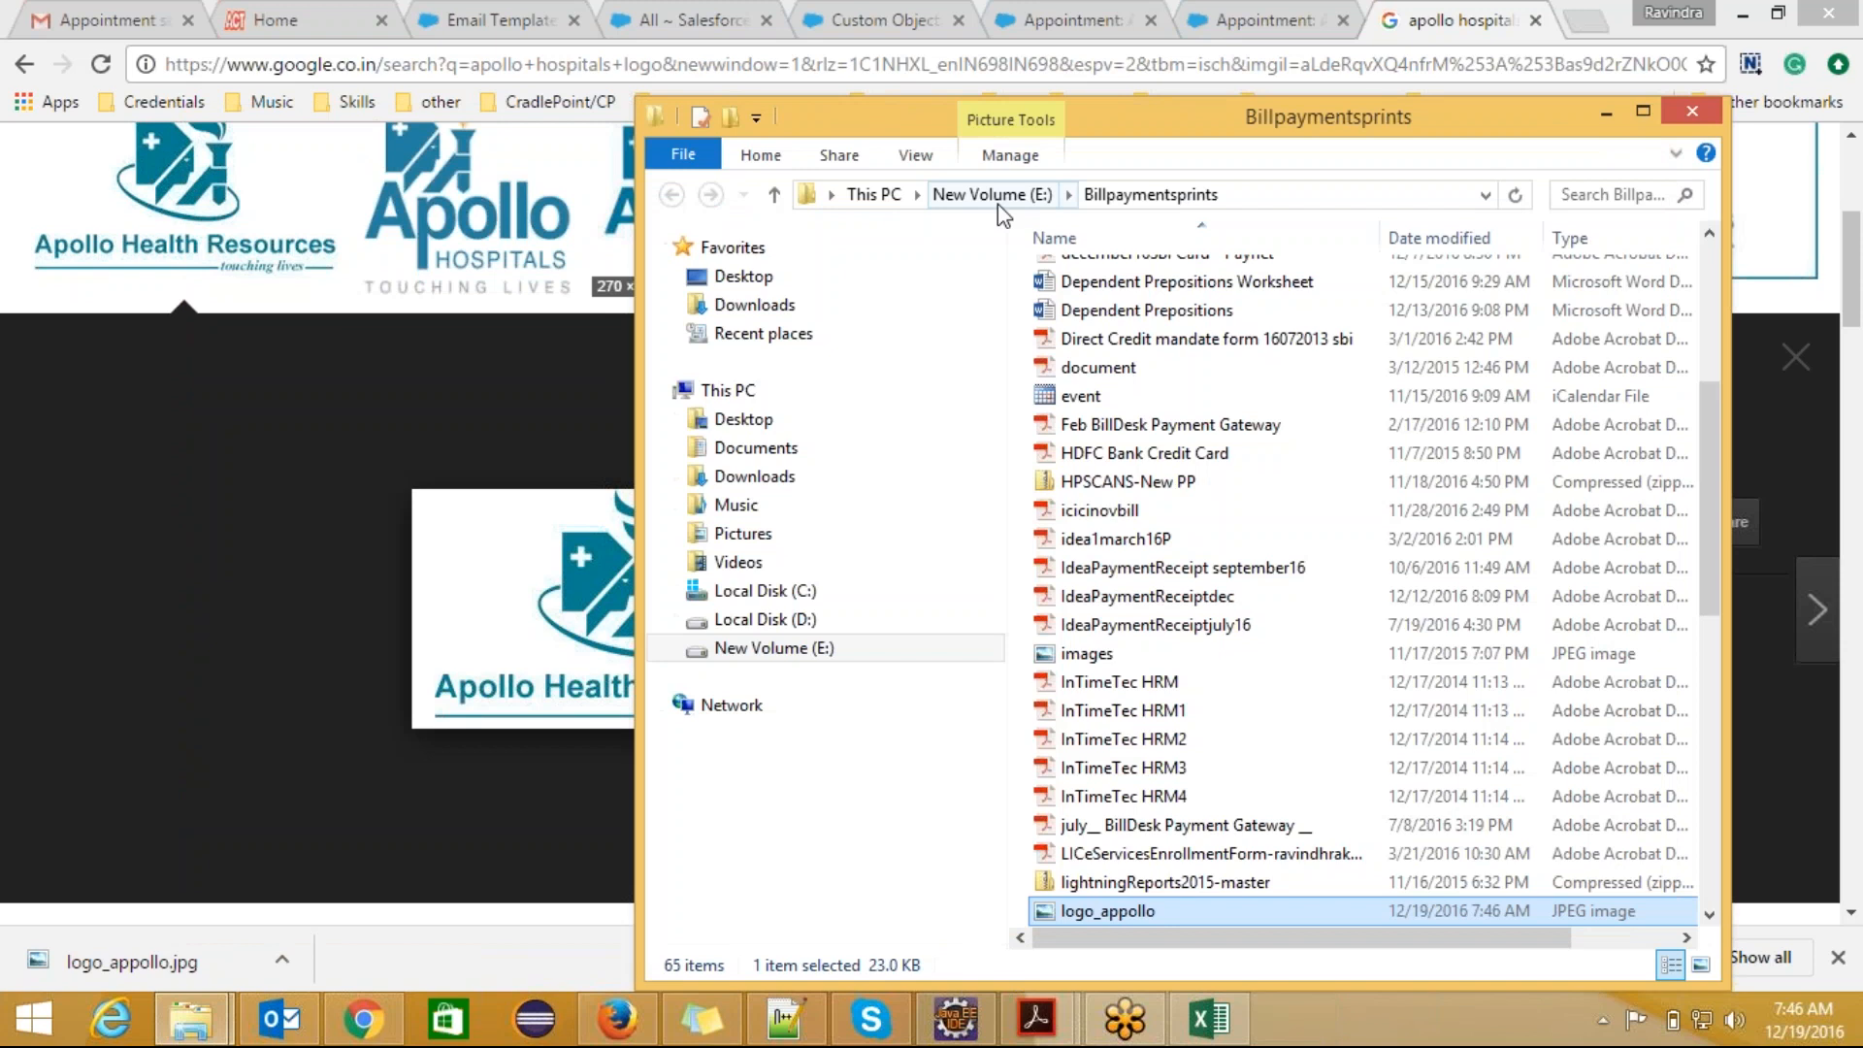
click(1535, 20)
click(1535, 20)
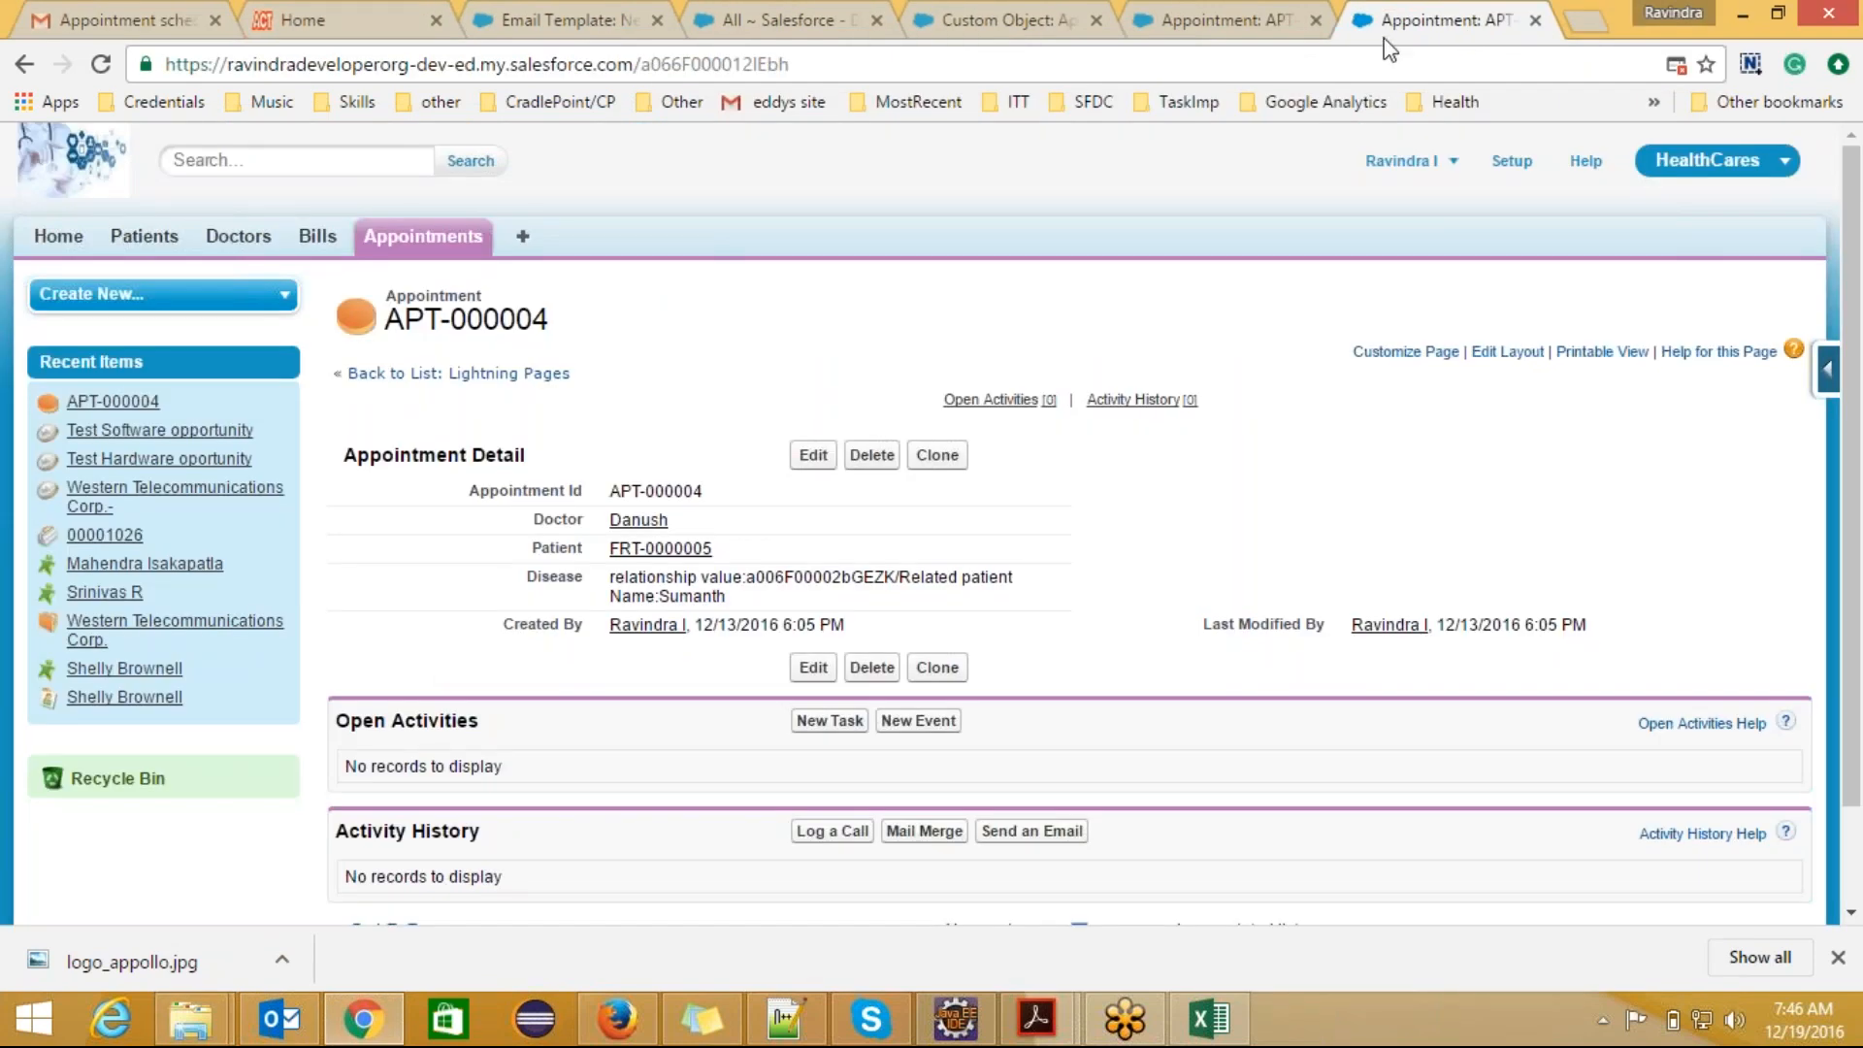
Step: Open the Documents home page from Salesforce's list of all tabs, dismissing the browser's download bar
click(522, 237)
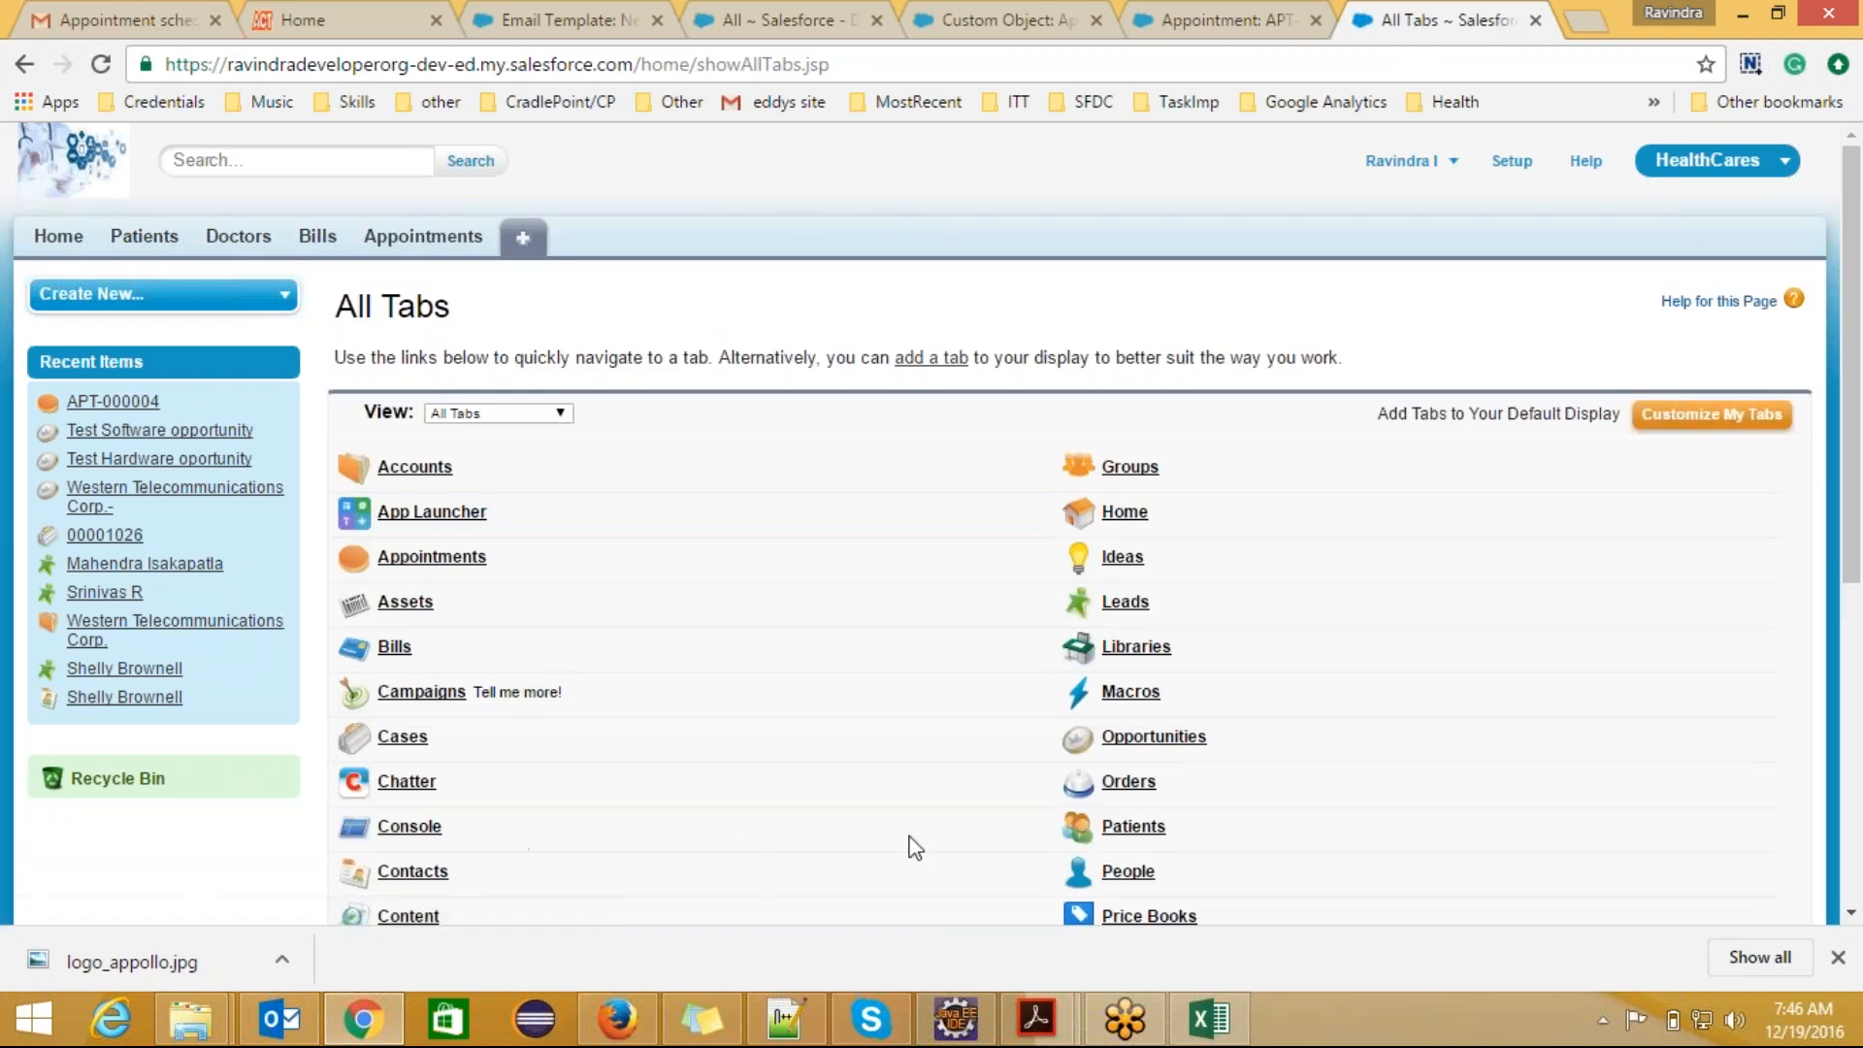
click(1838, 957)
drag(1856, 694, 1858, 864)
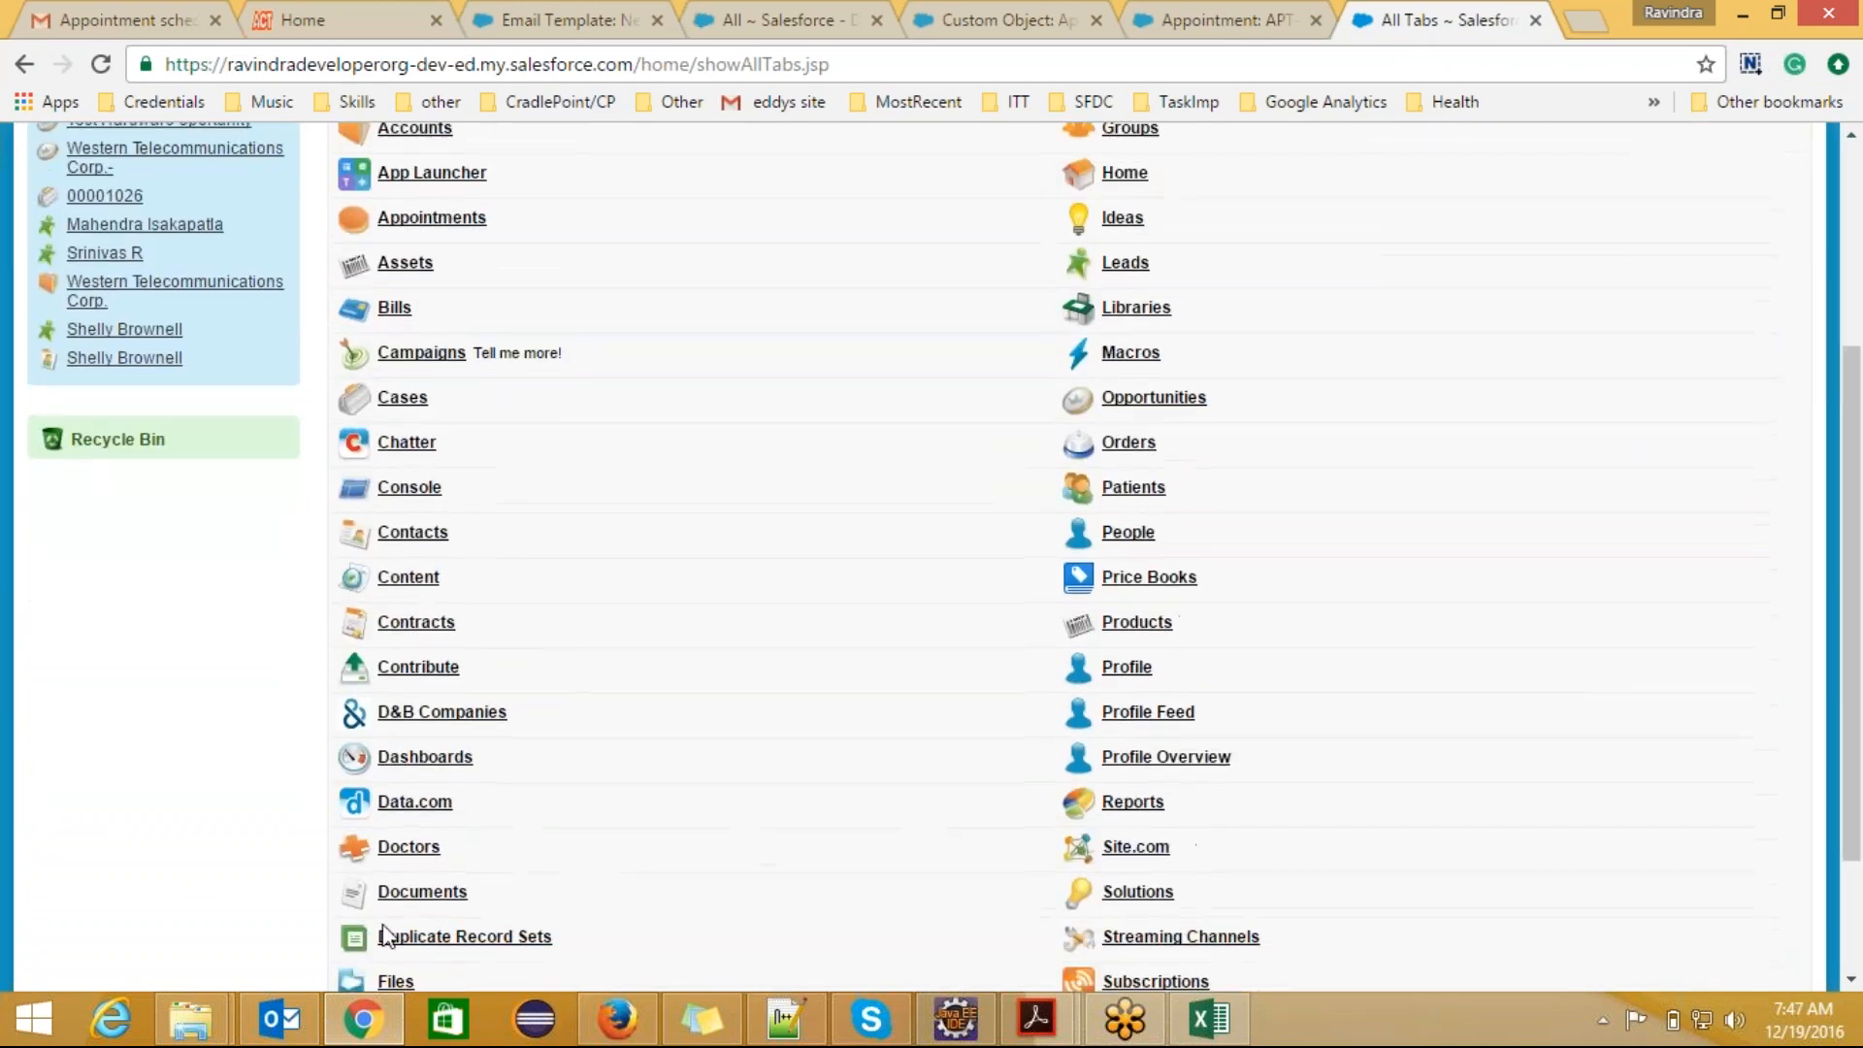
click(423, 892)
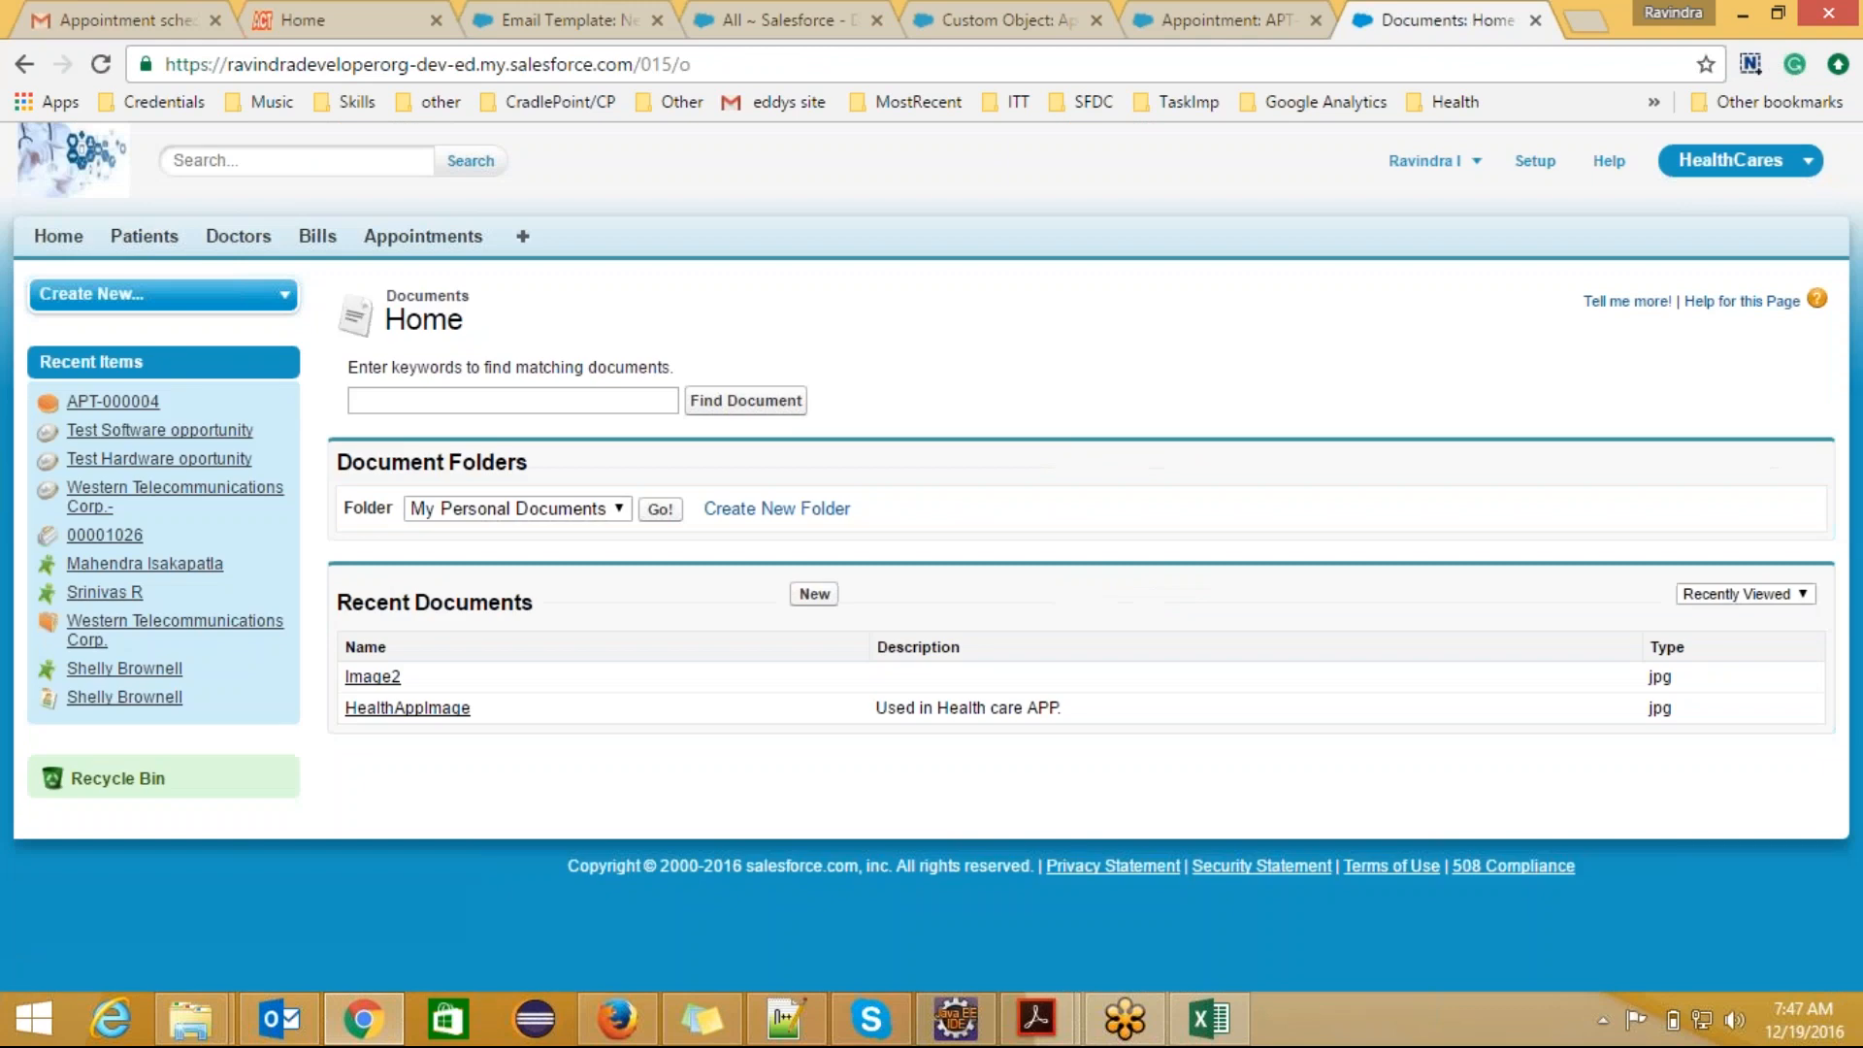
Step: Start a new document named Leterhead1, mark it as an externally available image, and describe it as "Used for letterheads"
click(818, 599)
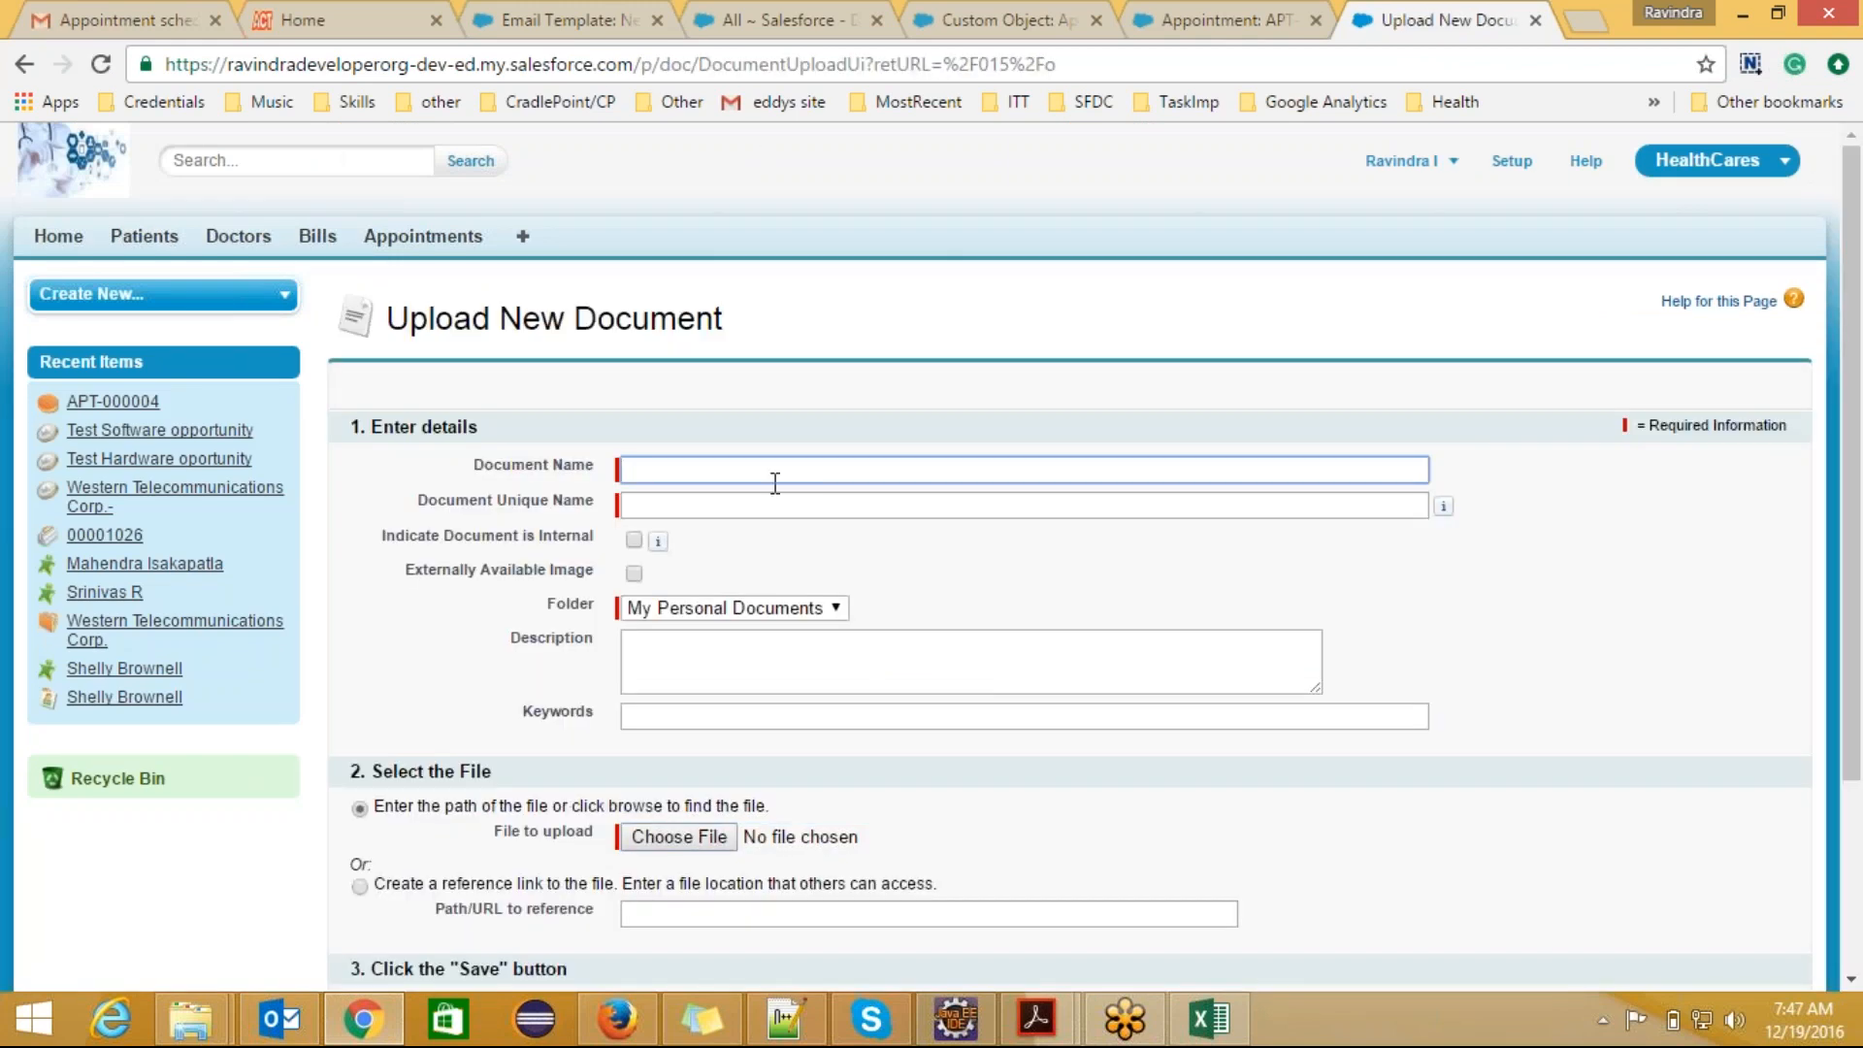
text(Leterhead1)
click(674, 503)
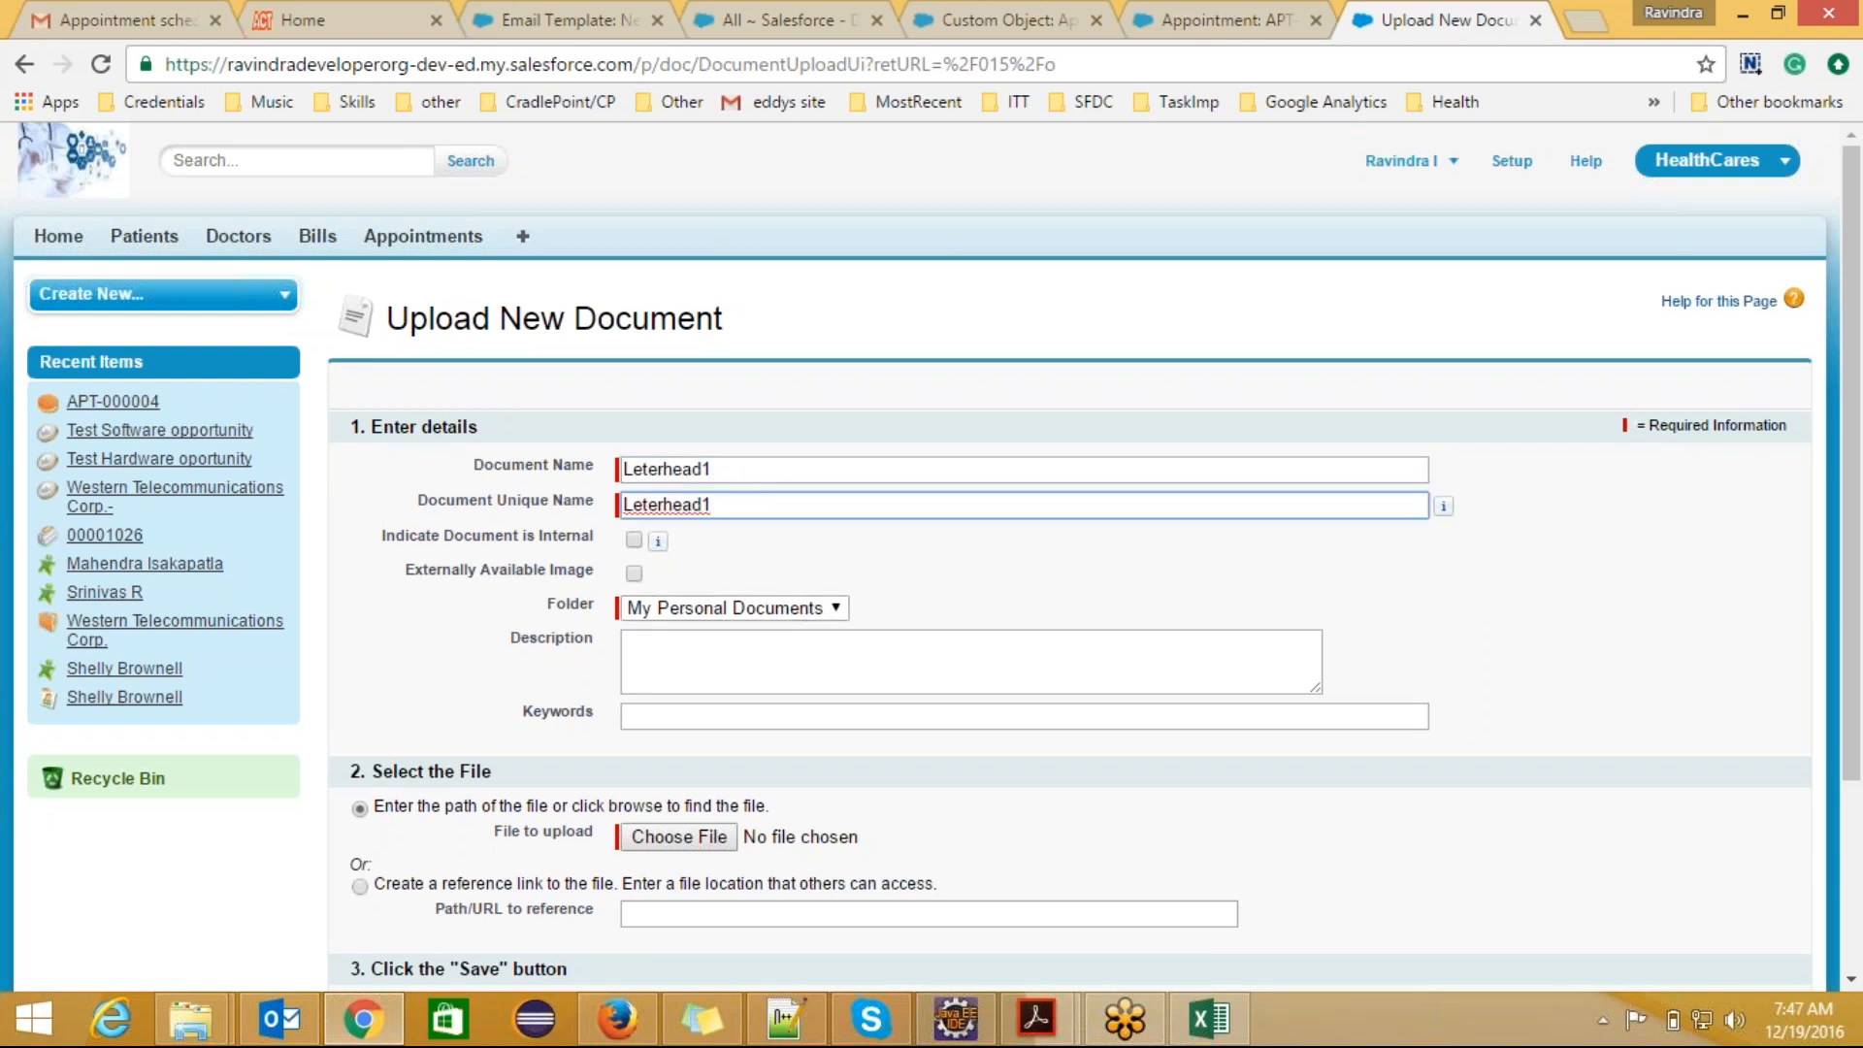
click(760, 665)
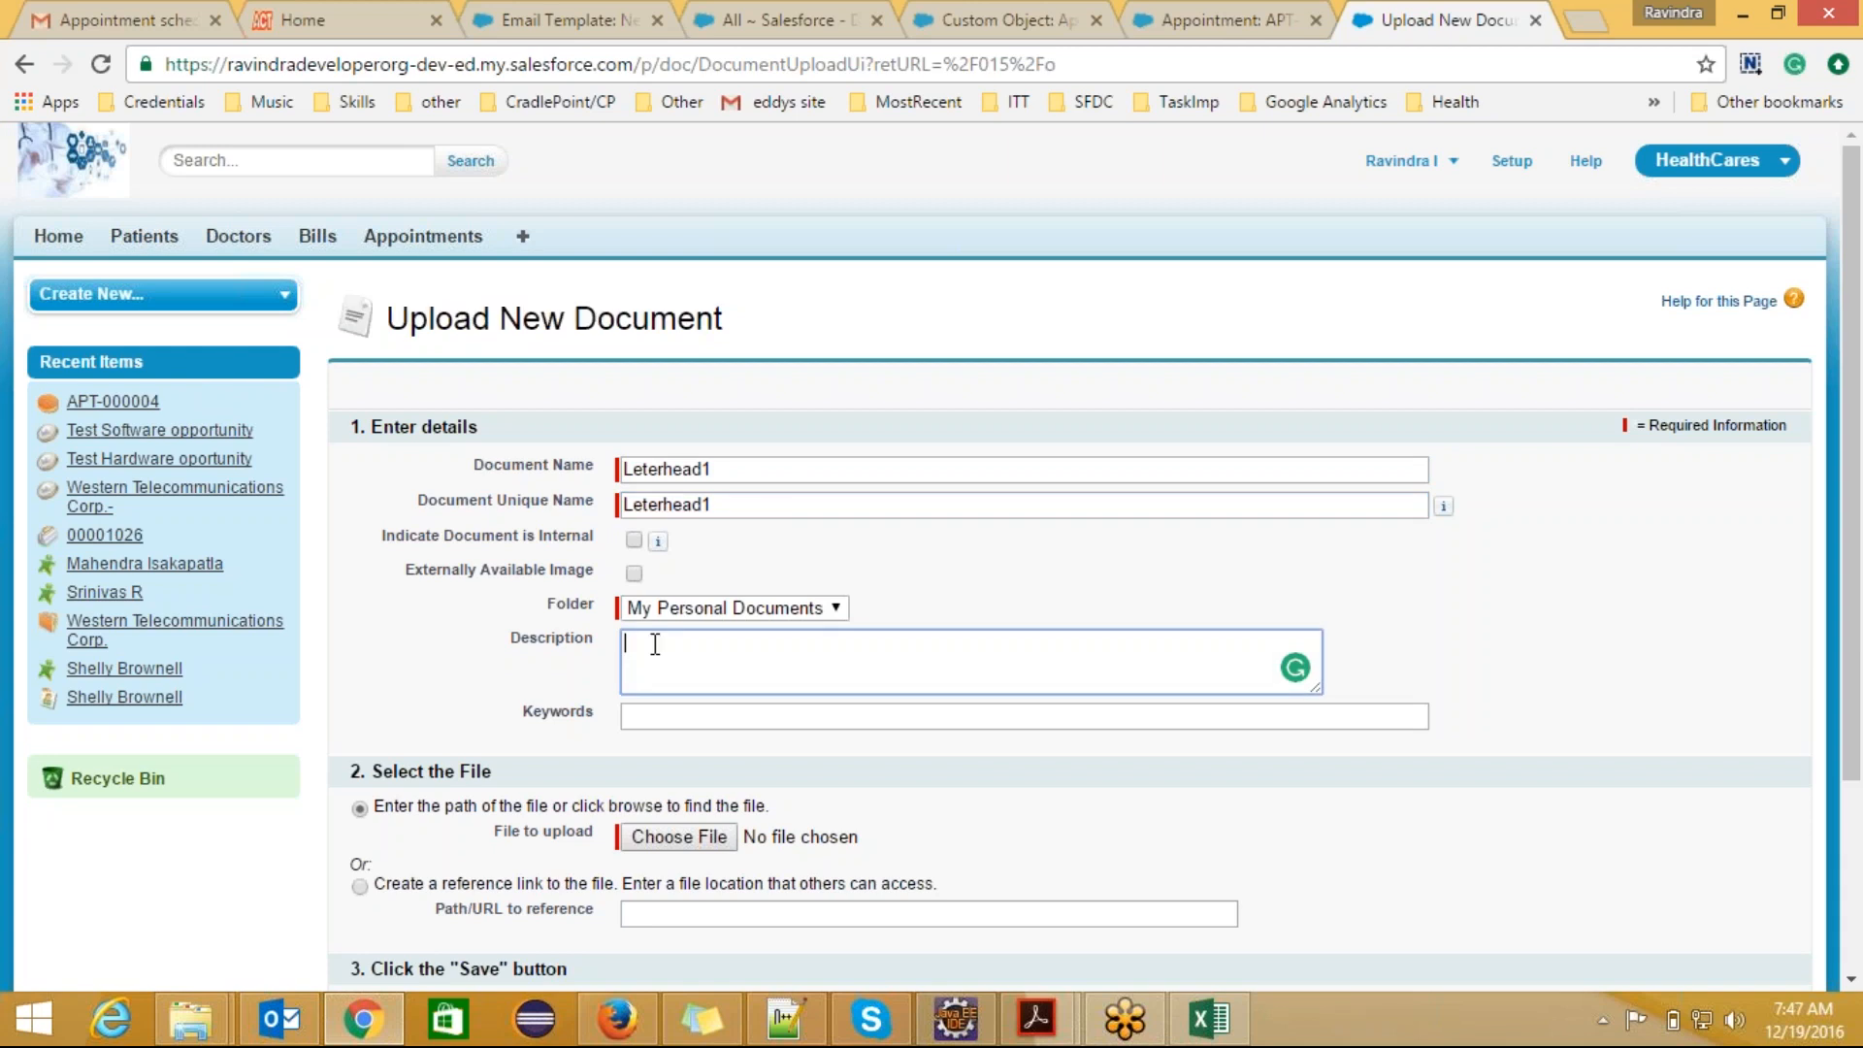
click(635, 570)
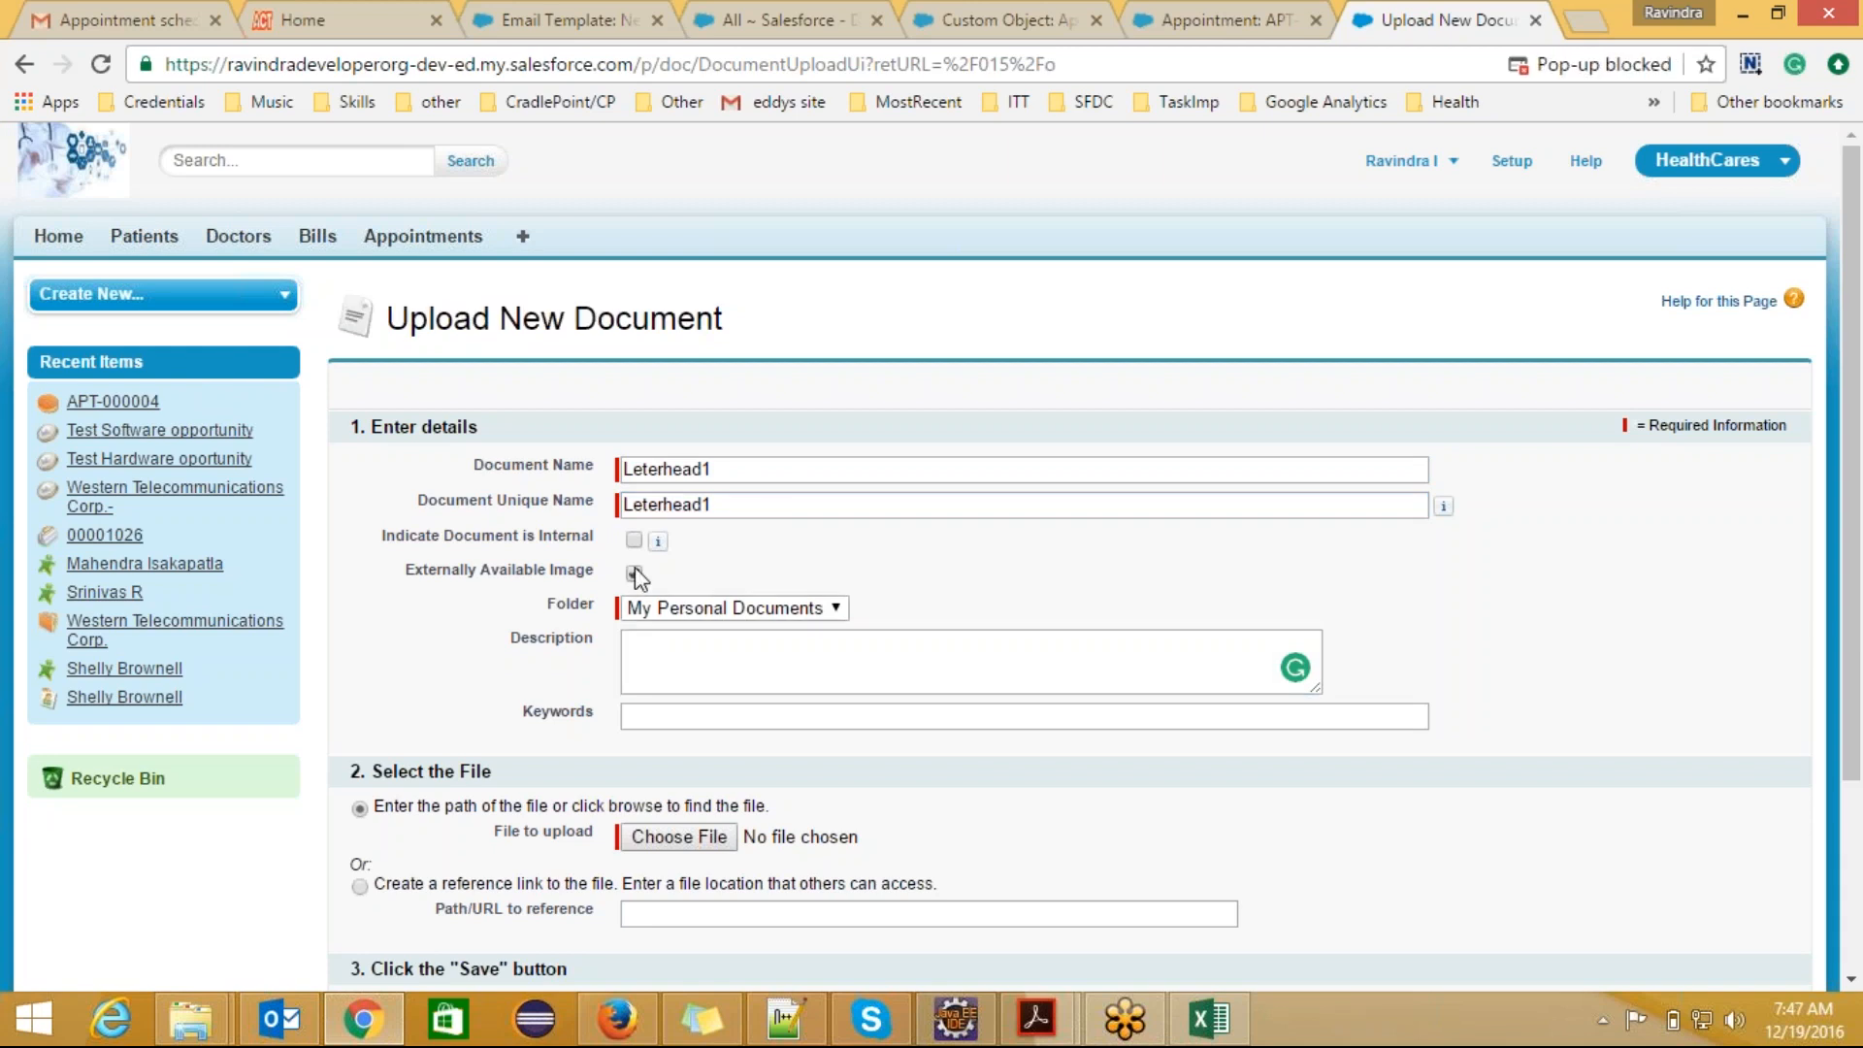
click(722, 658)
text(Used for)
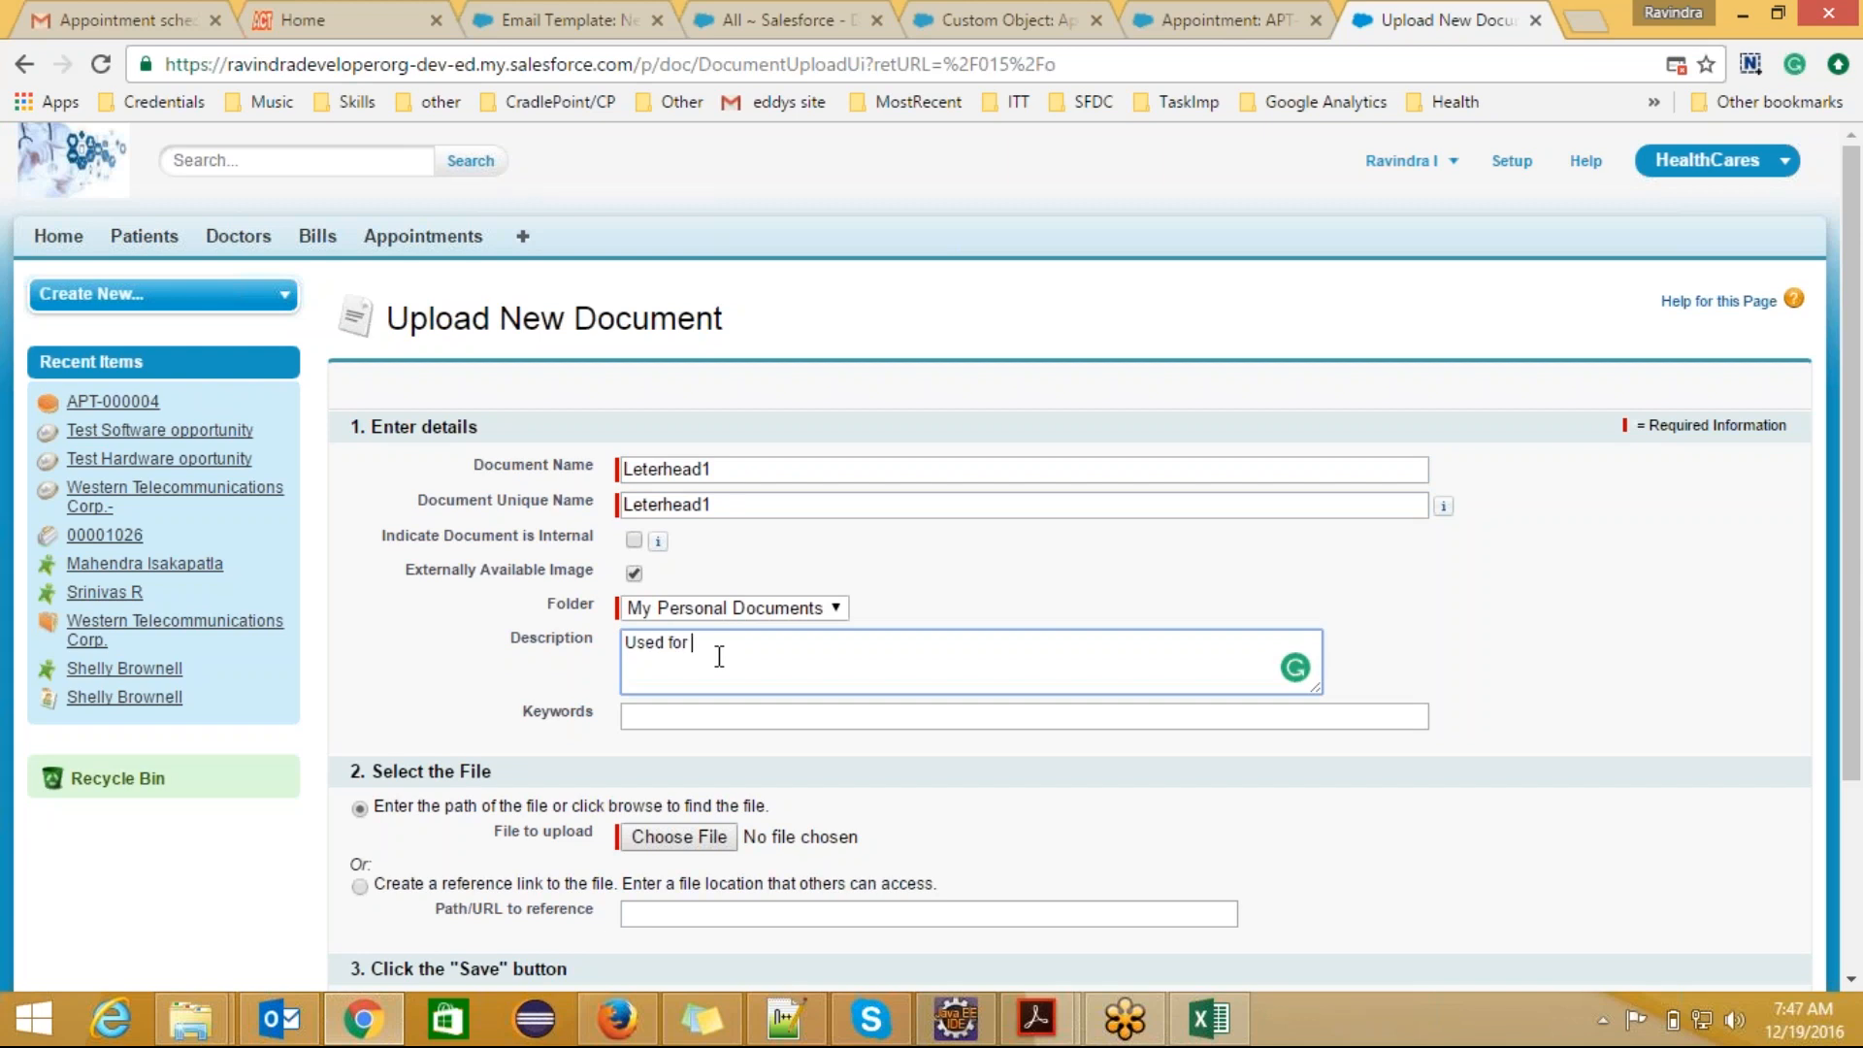
text( letterheads)
Step: Choose logo_appollo.jpg from the Billpaymentsprints folder on New Volume (E:) as the file to upload
click(706, 839)
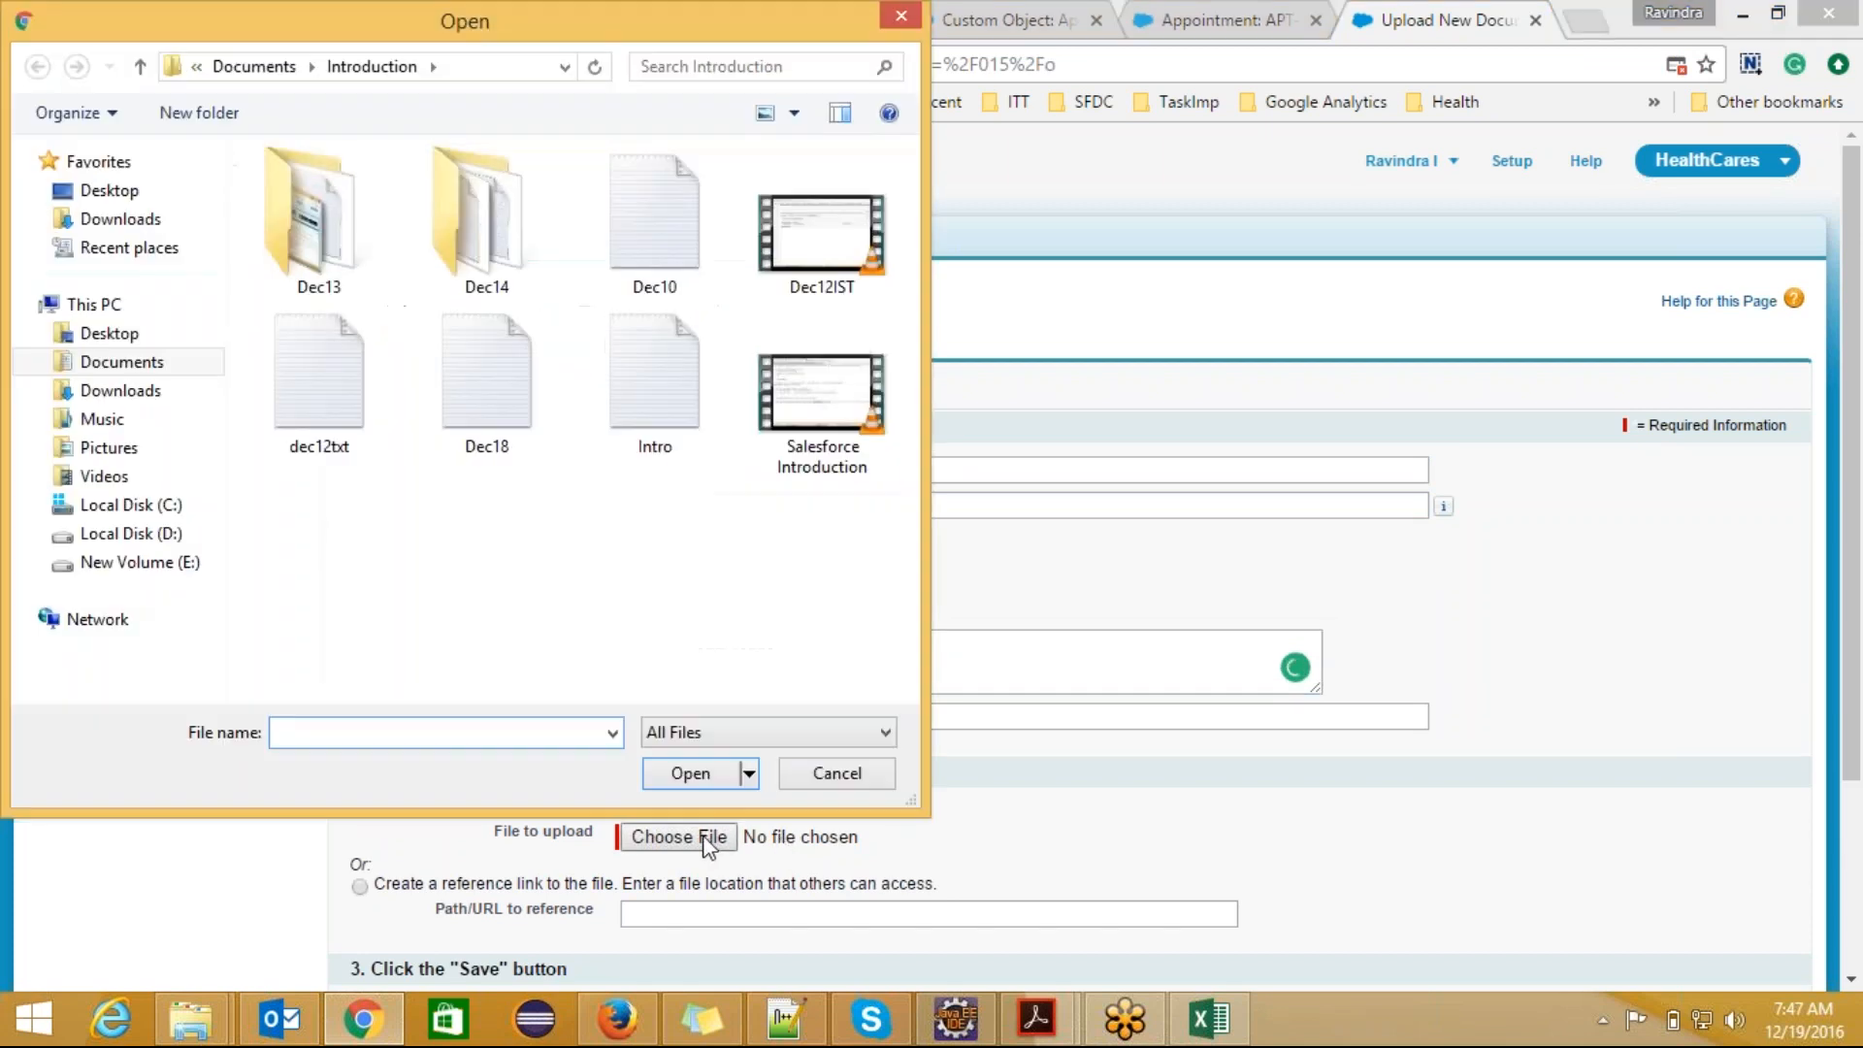
click(140, 561)
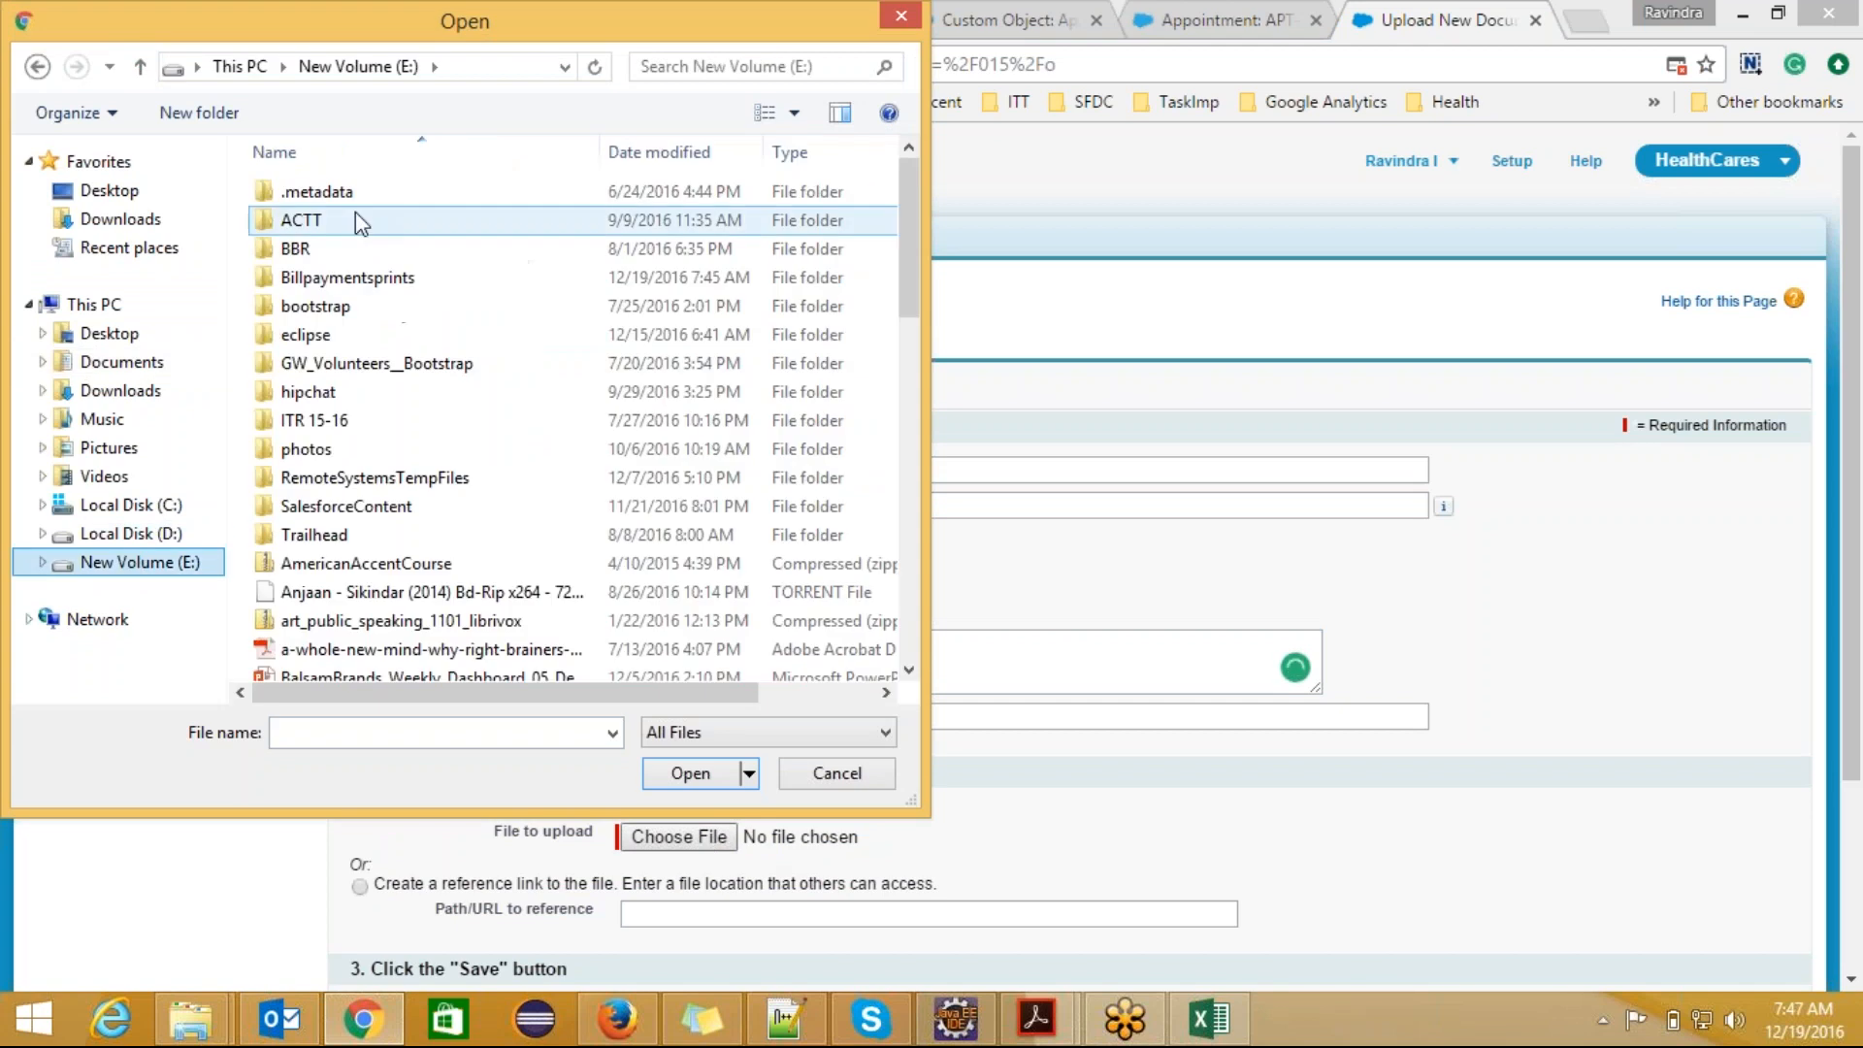
double_click(374, 279)
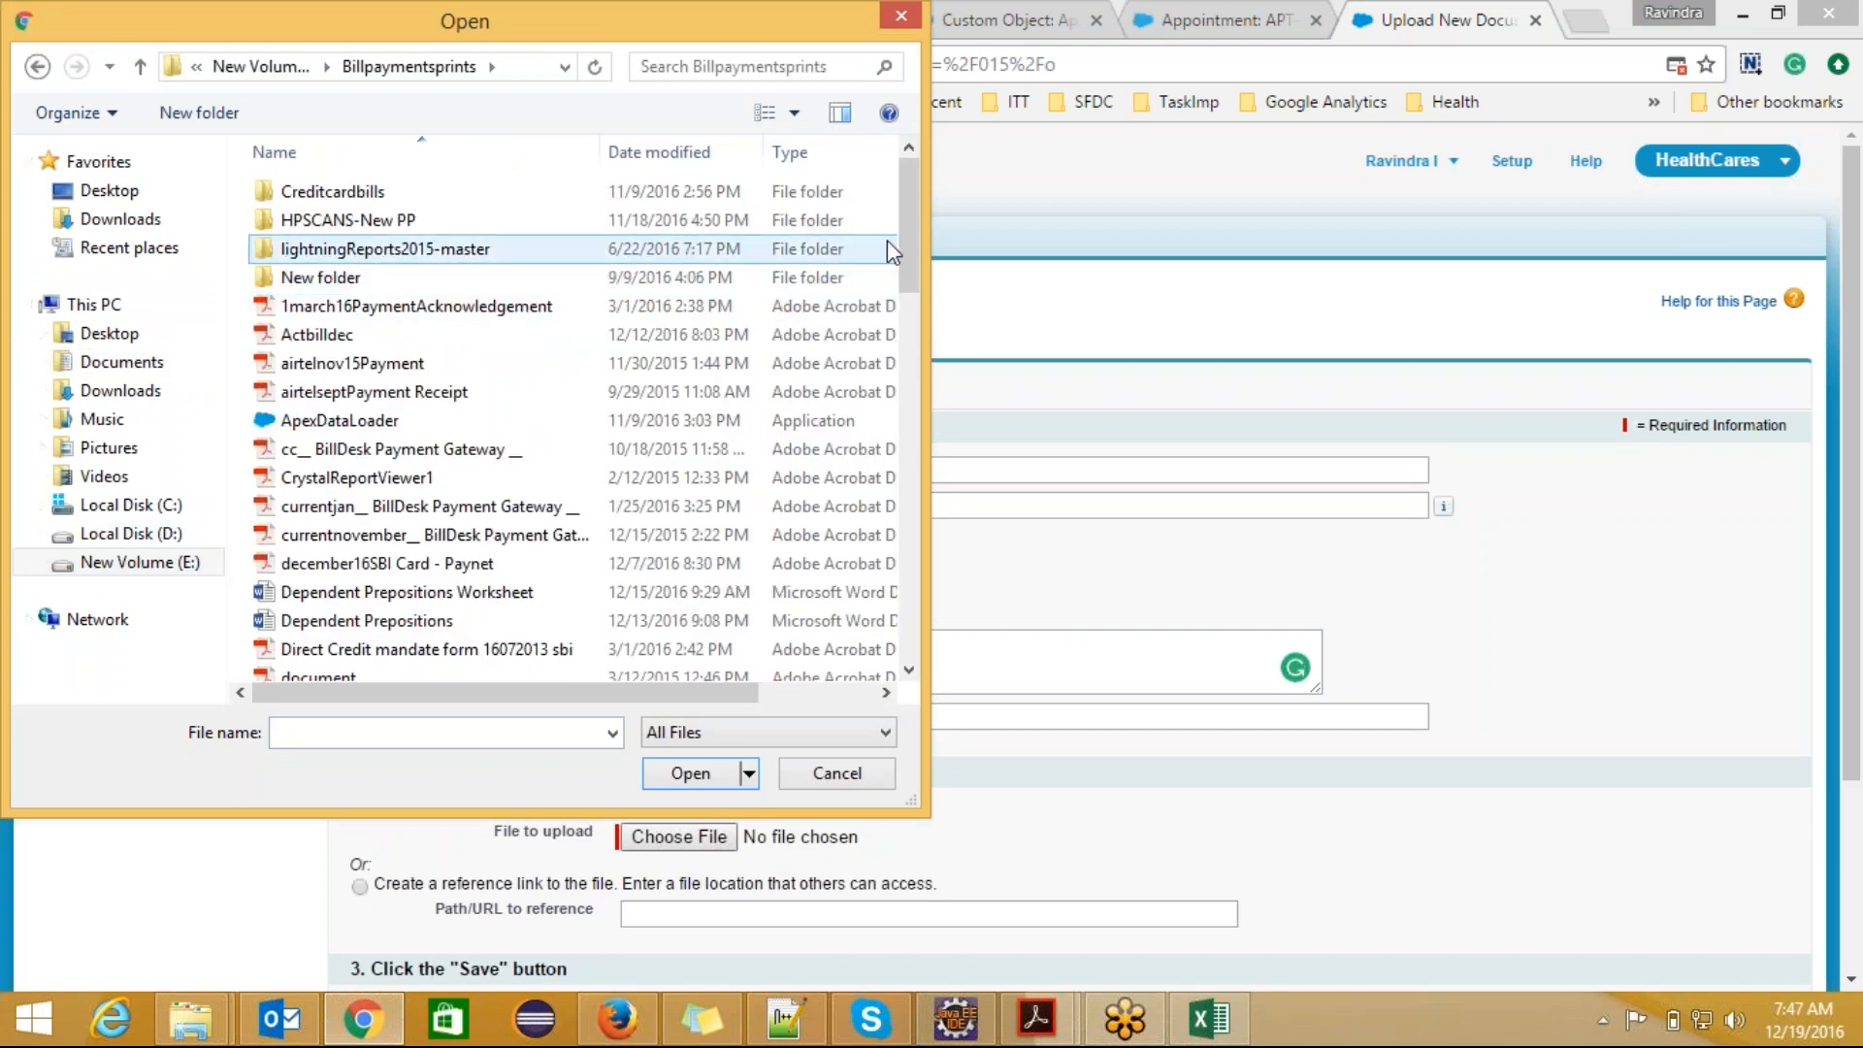
drag(918, 227, 926, 429)
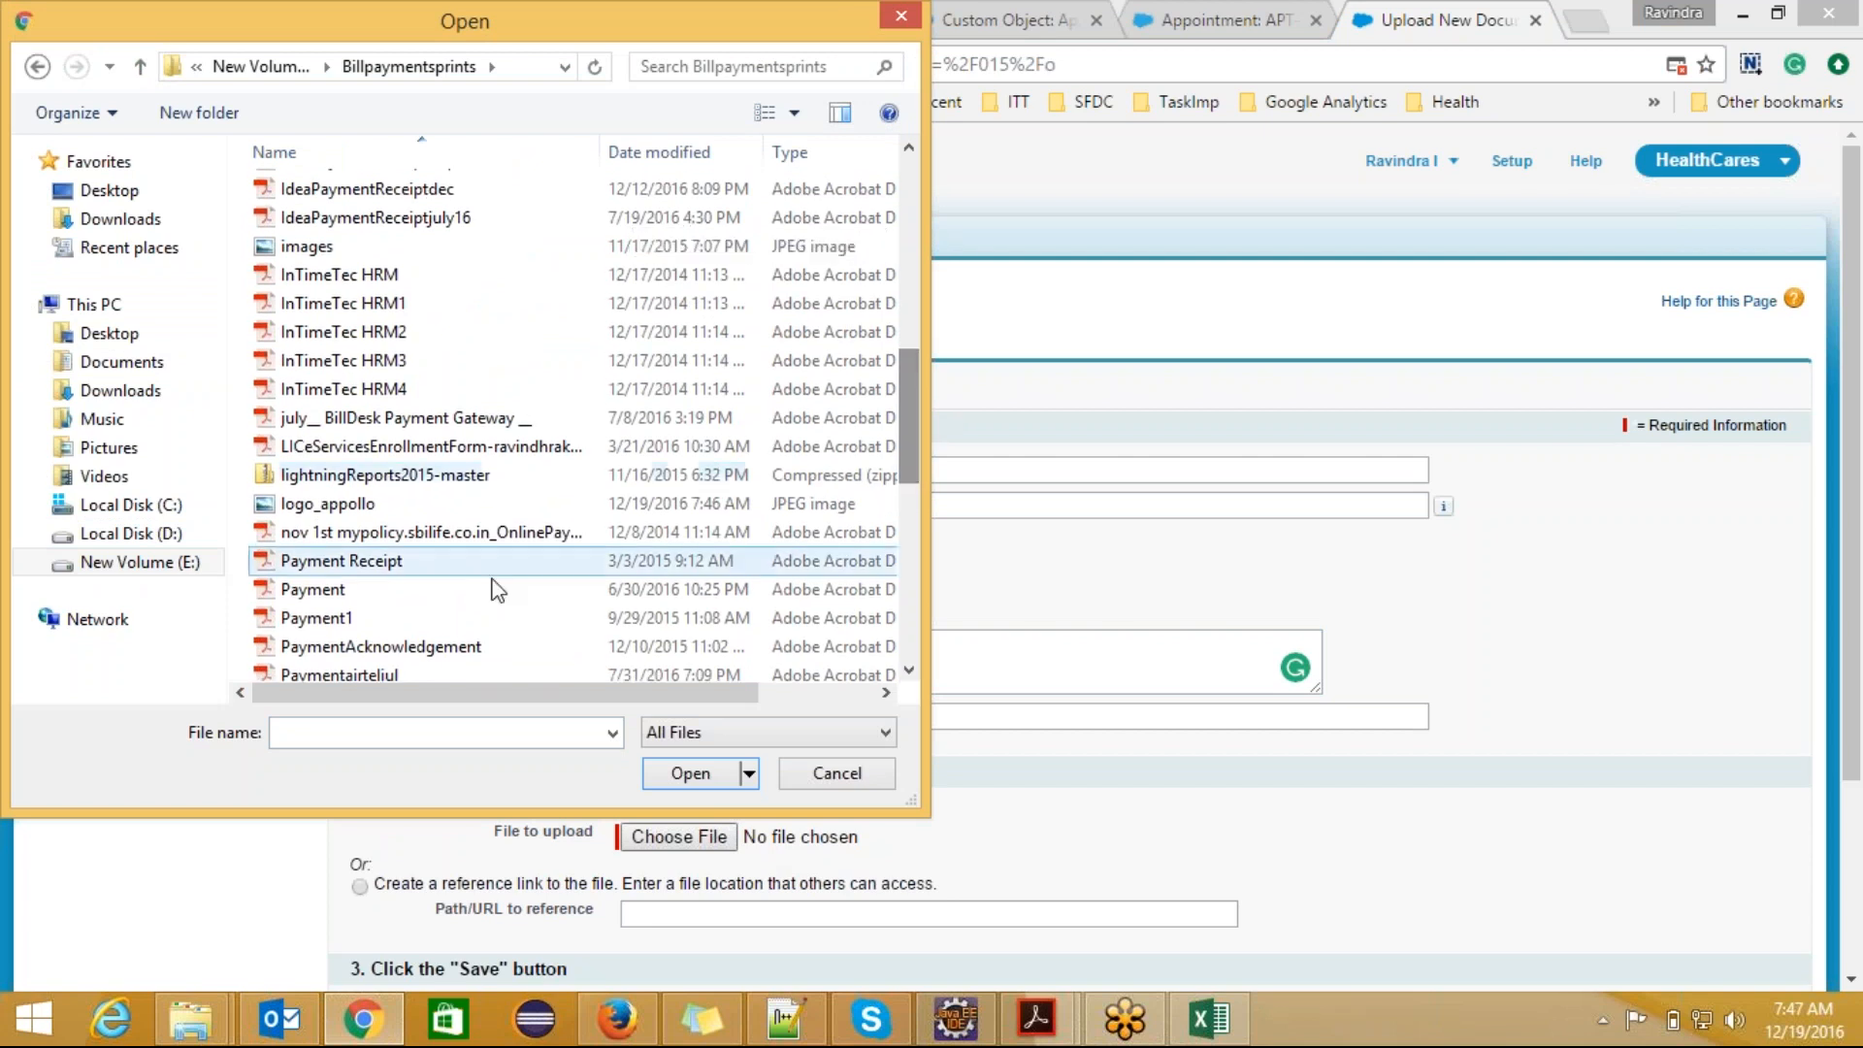
click(405, 734)
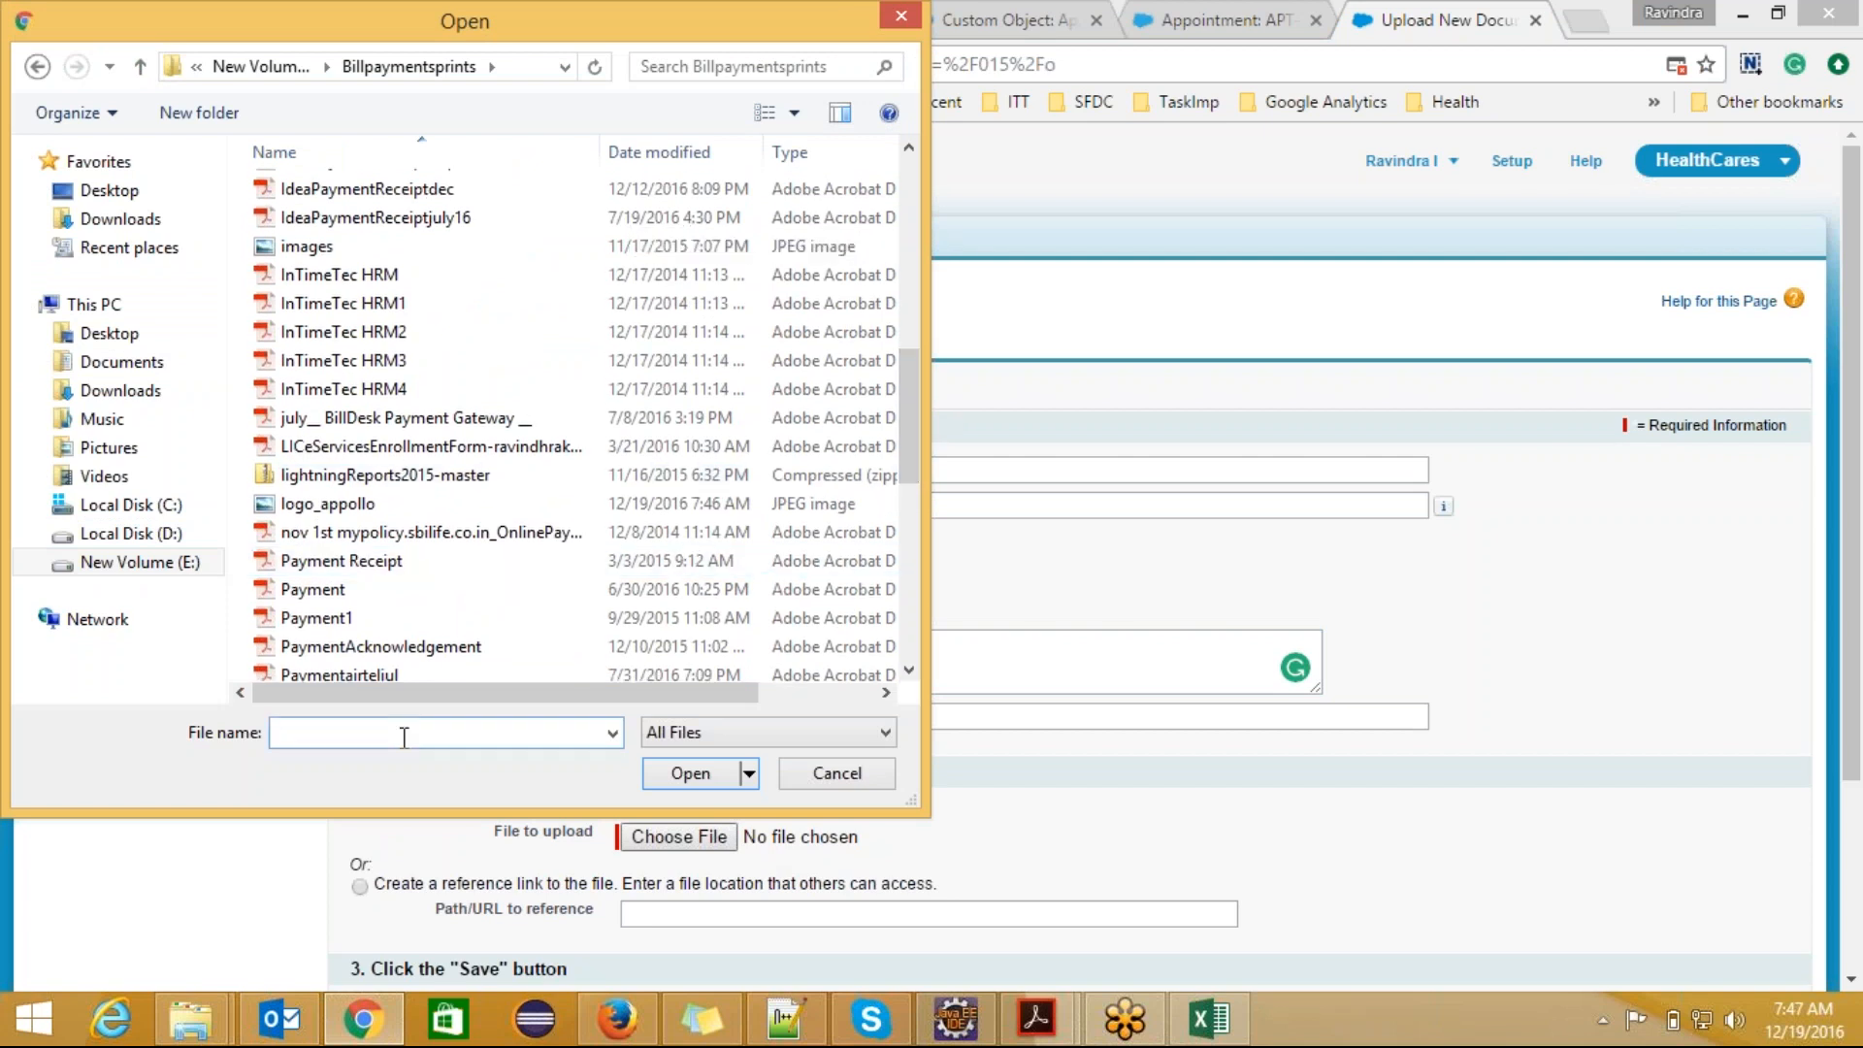
text(l)
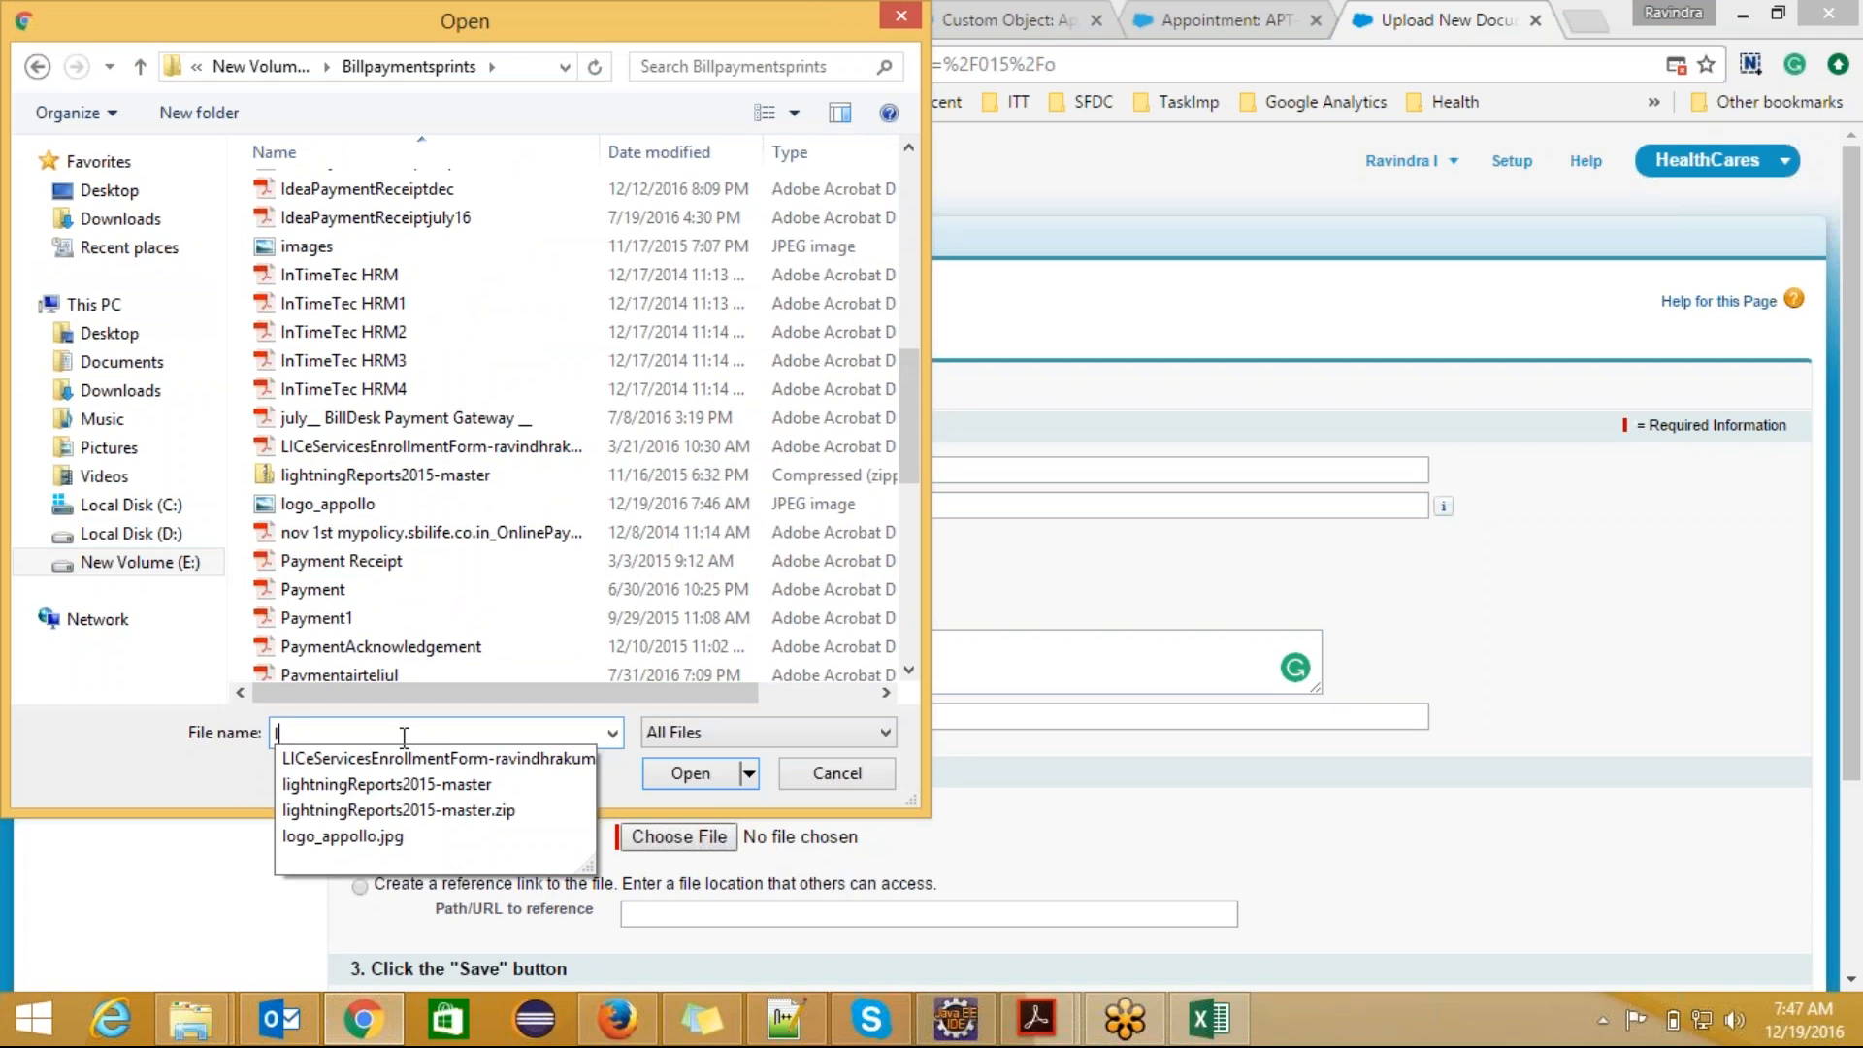
click(373, 837)
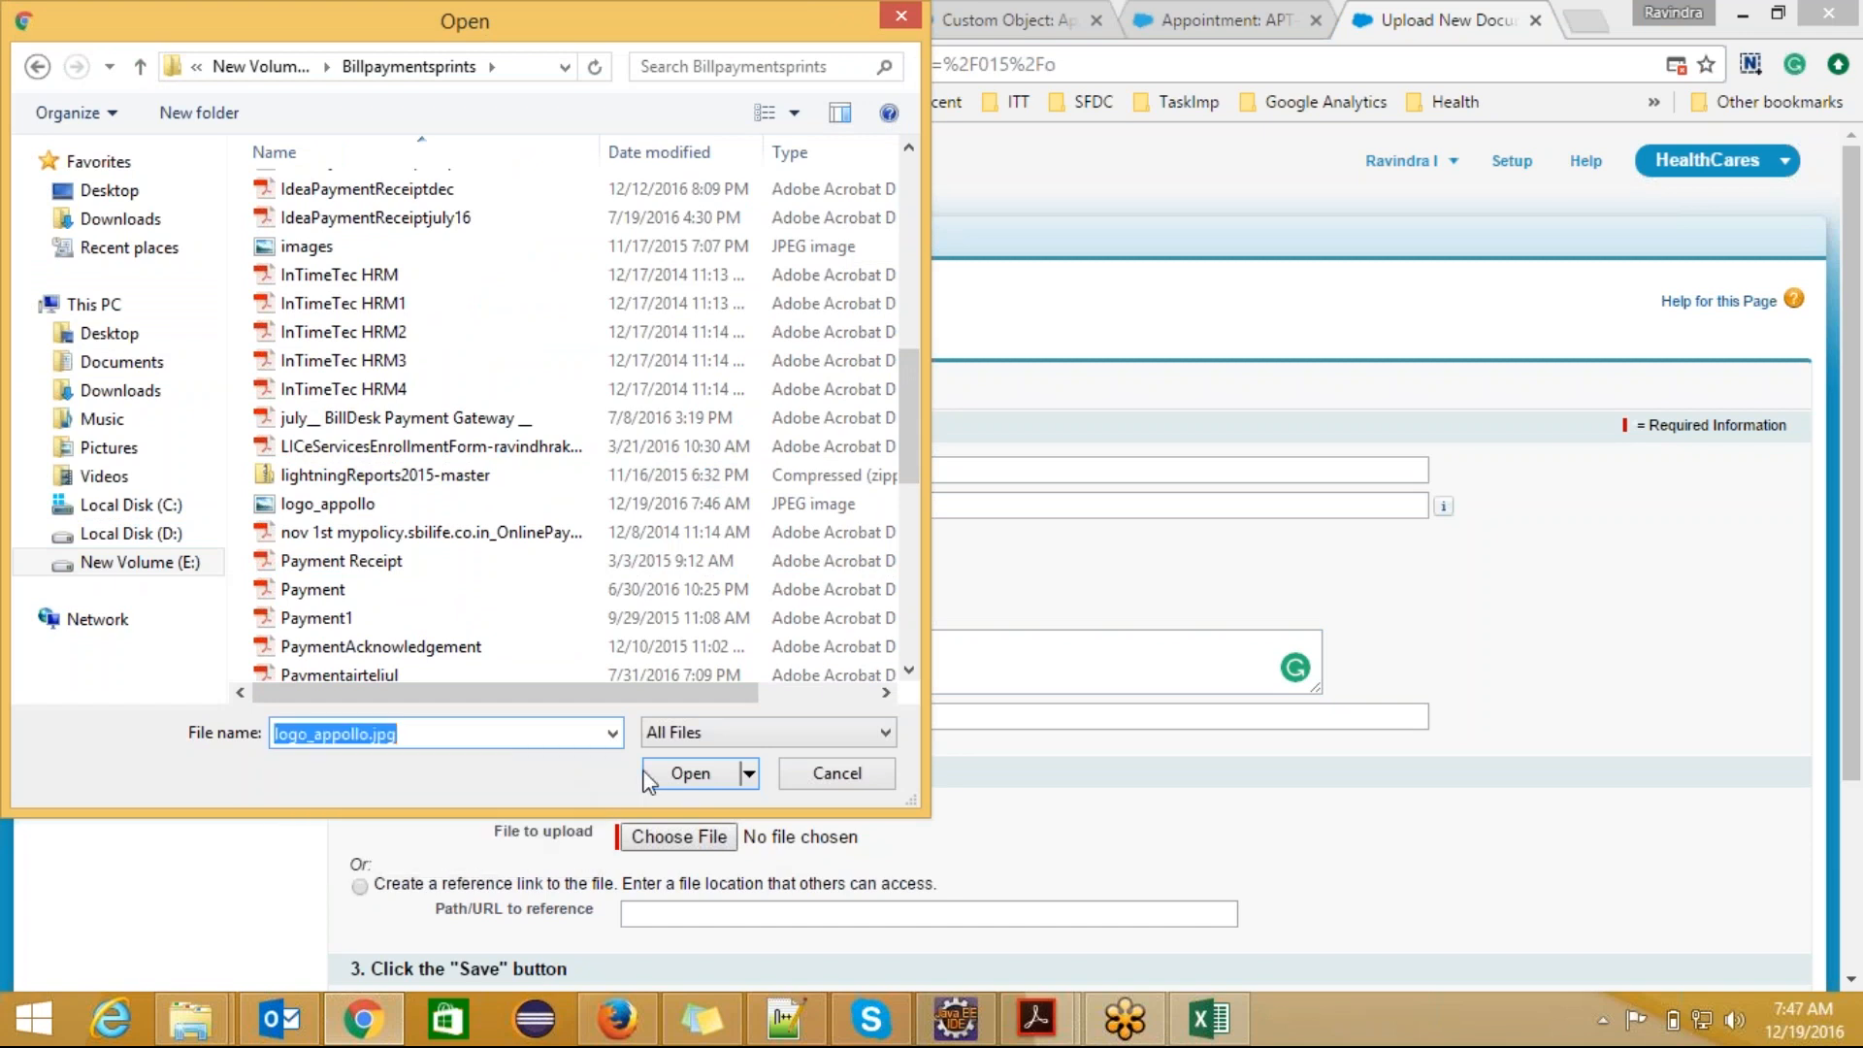
click(718, 774)
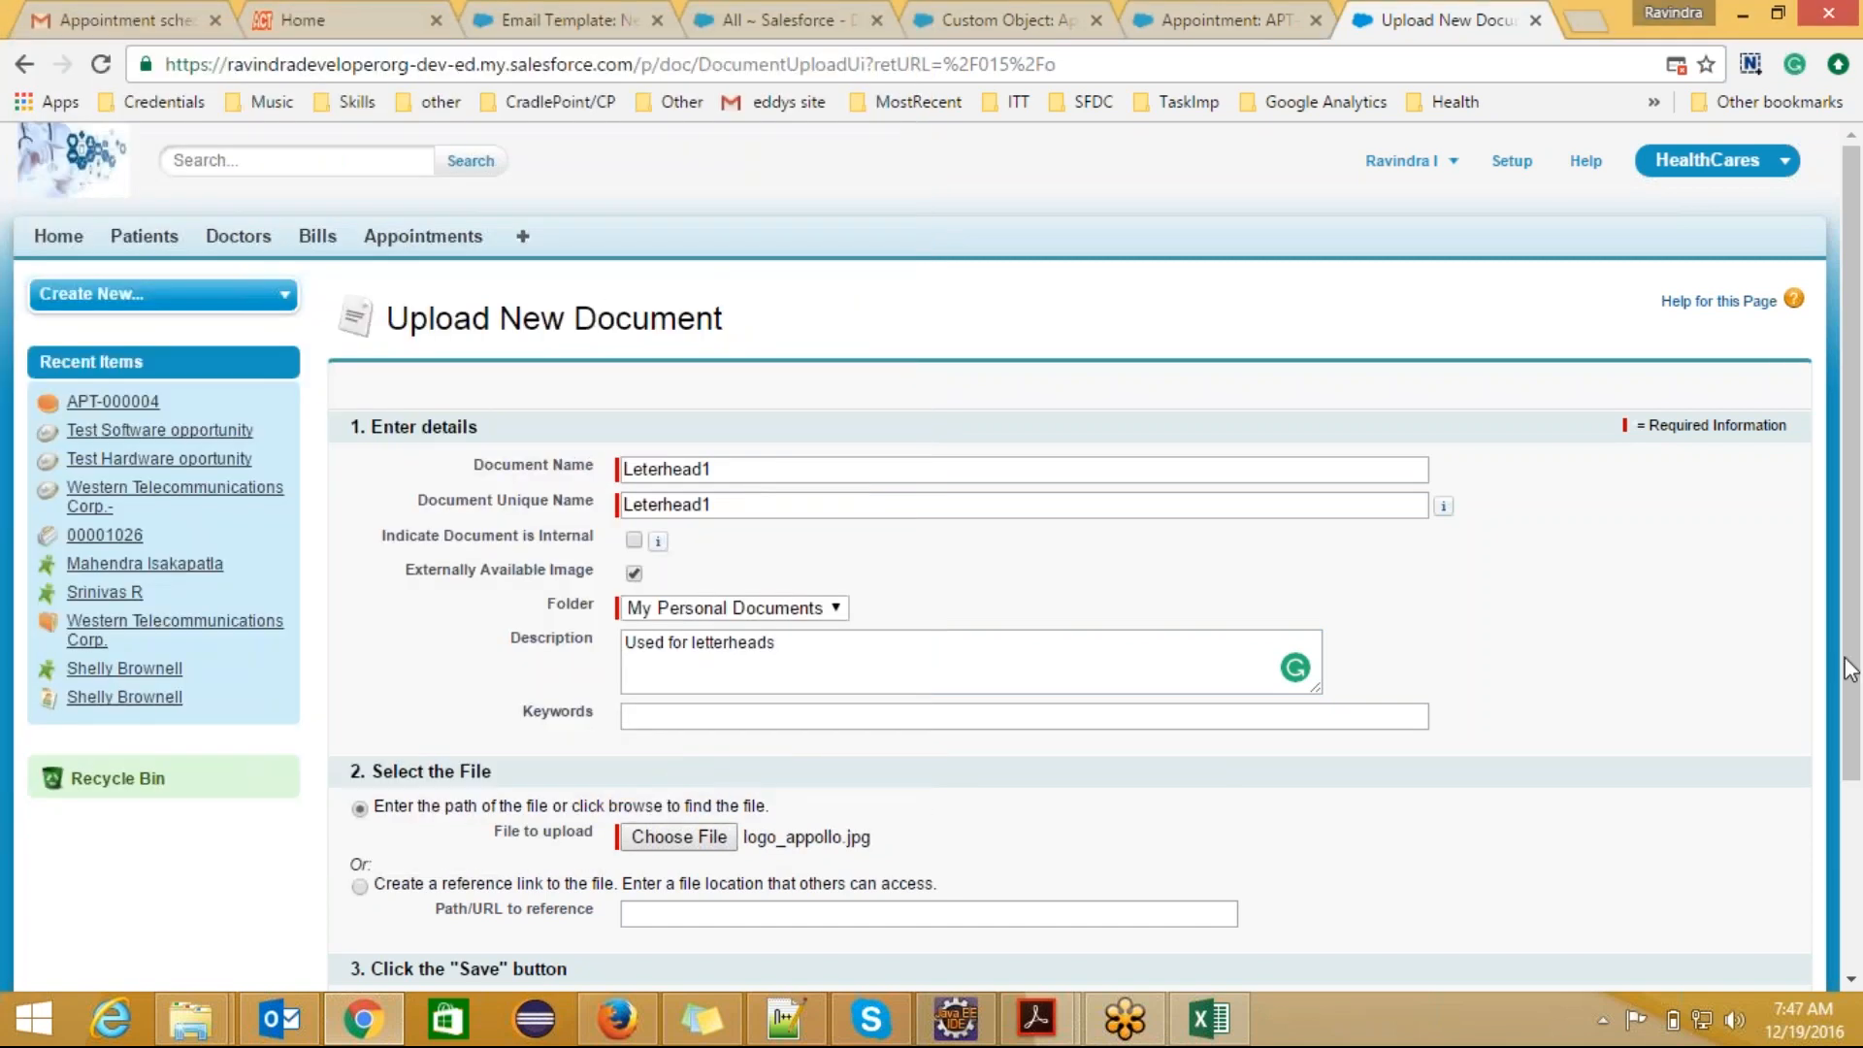
Step: Save the Leterhead1 document and review its details and uploaded image
scroll(1233, 792, down, 3)
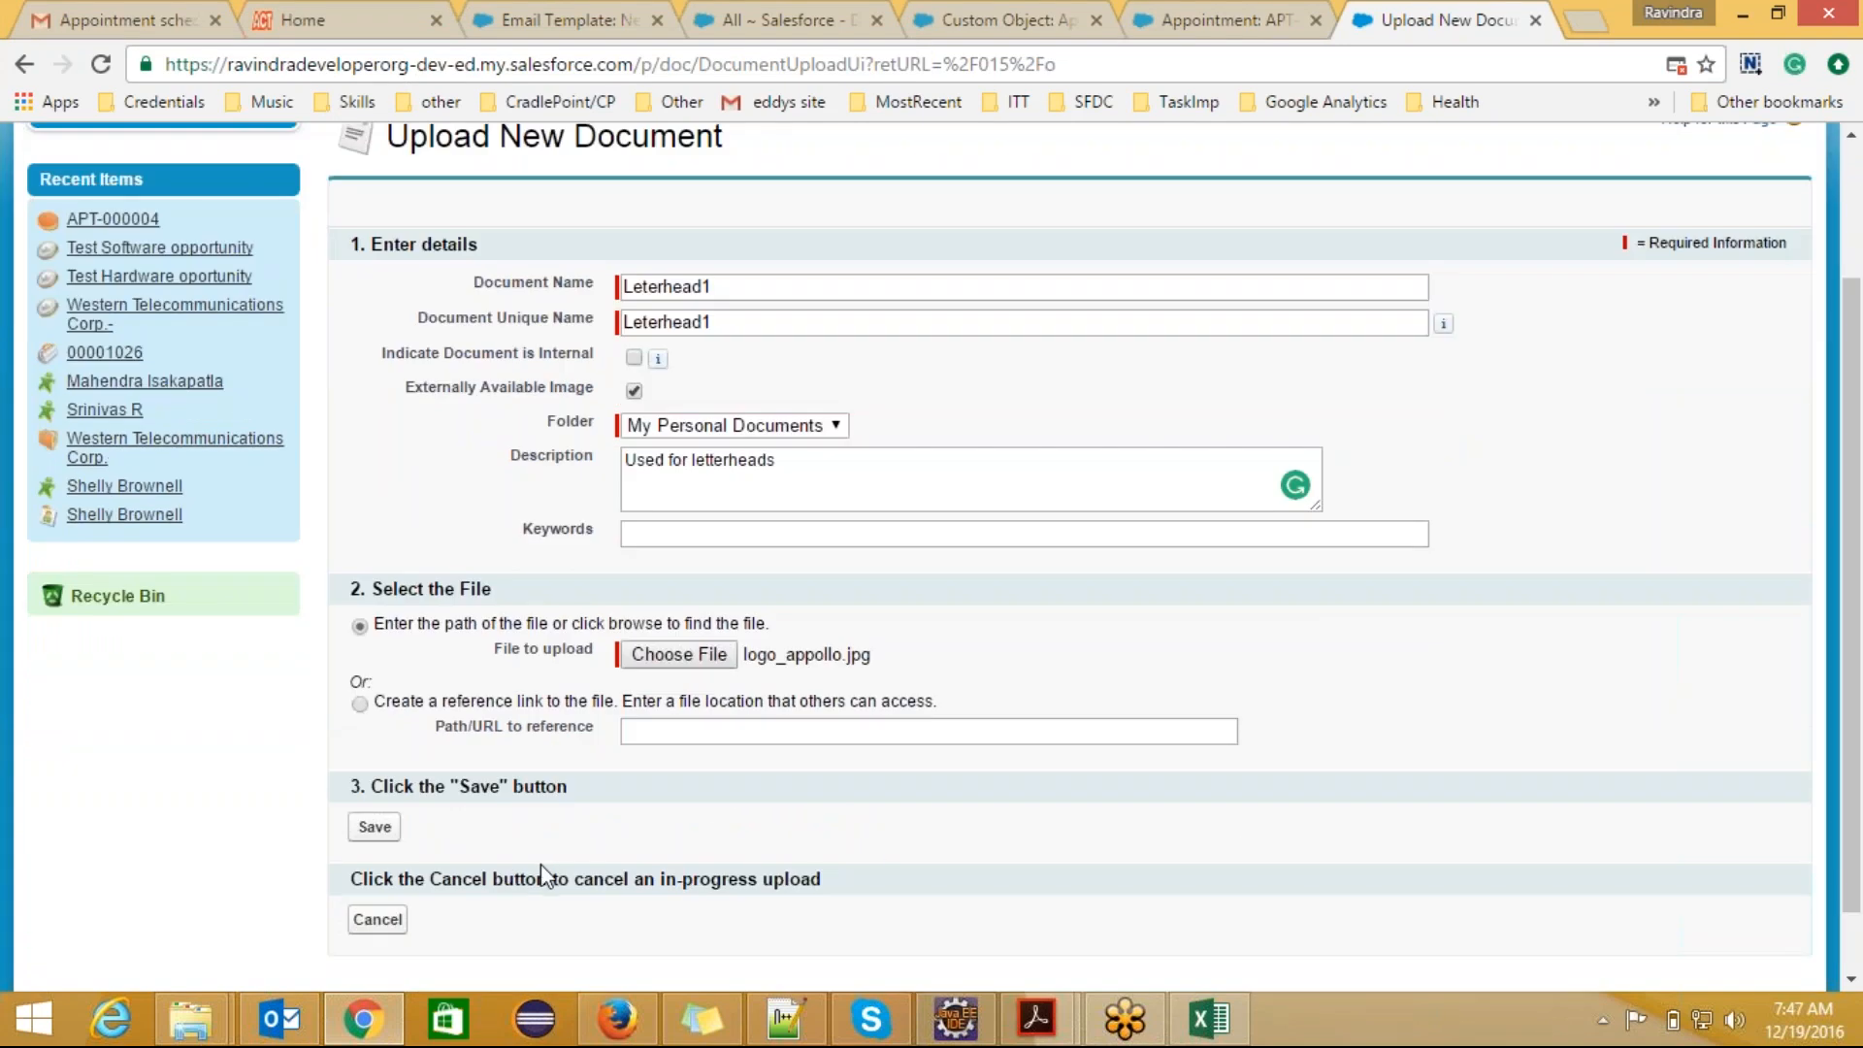
click(378, 828)
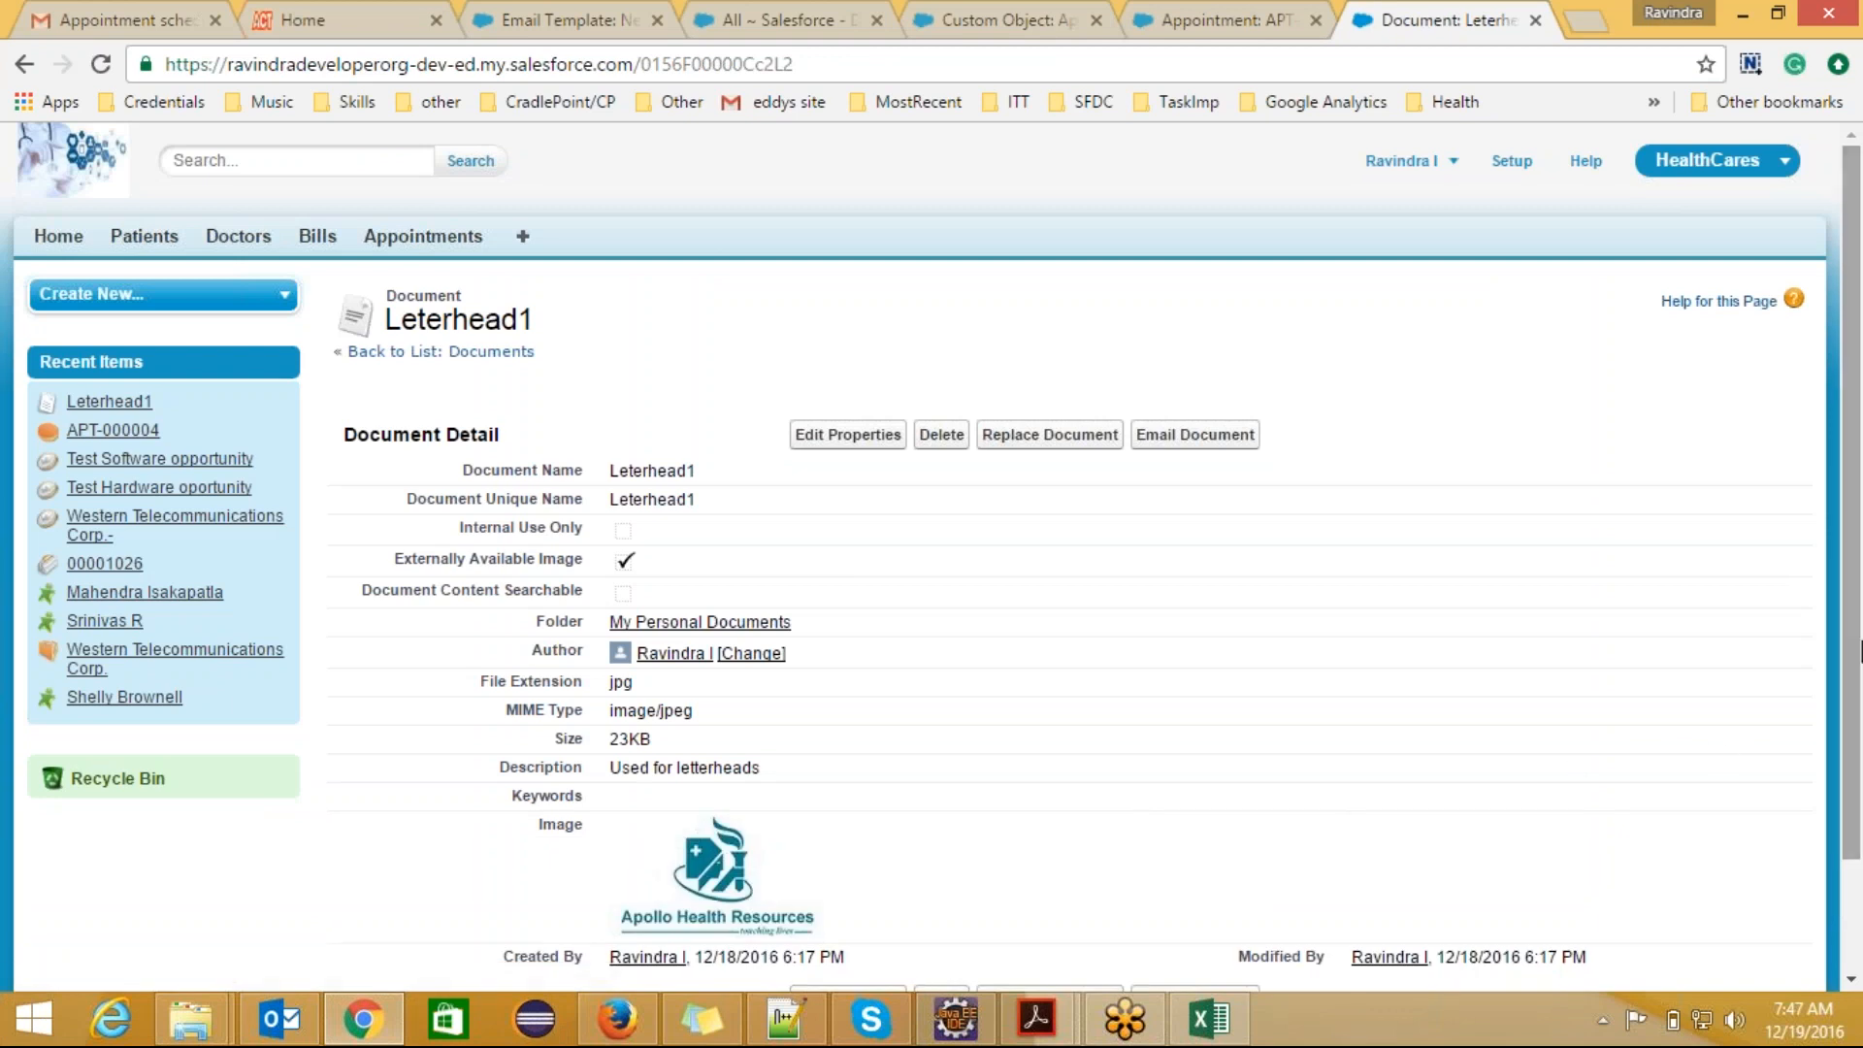
scroll(1143, 490, down, 1)
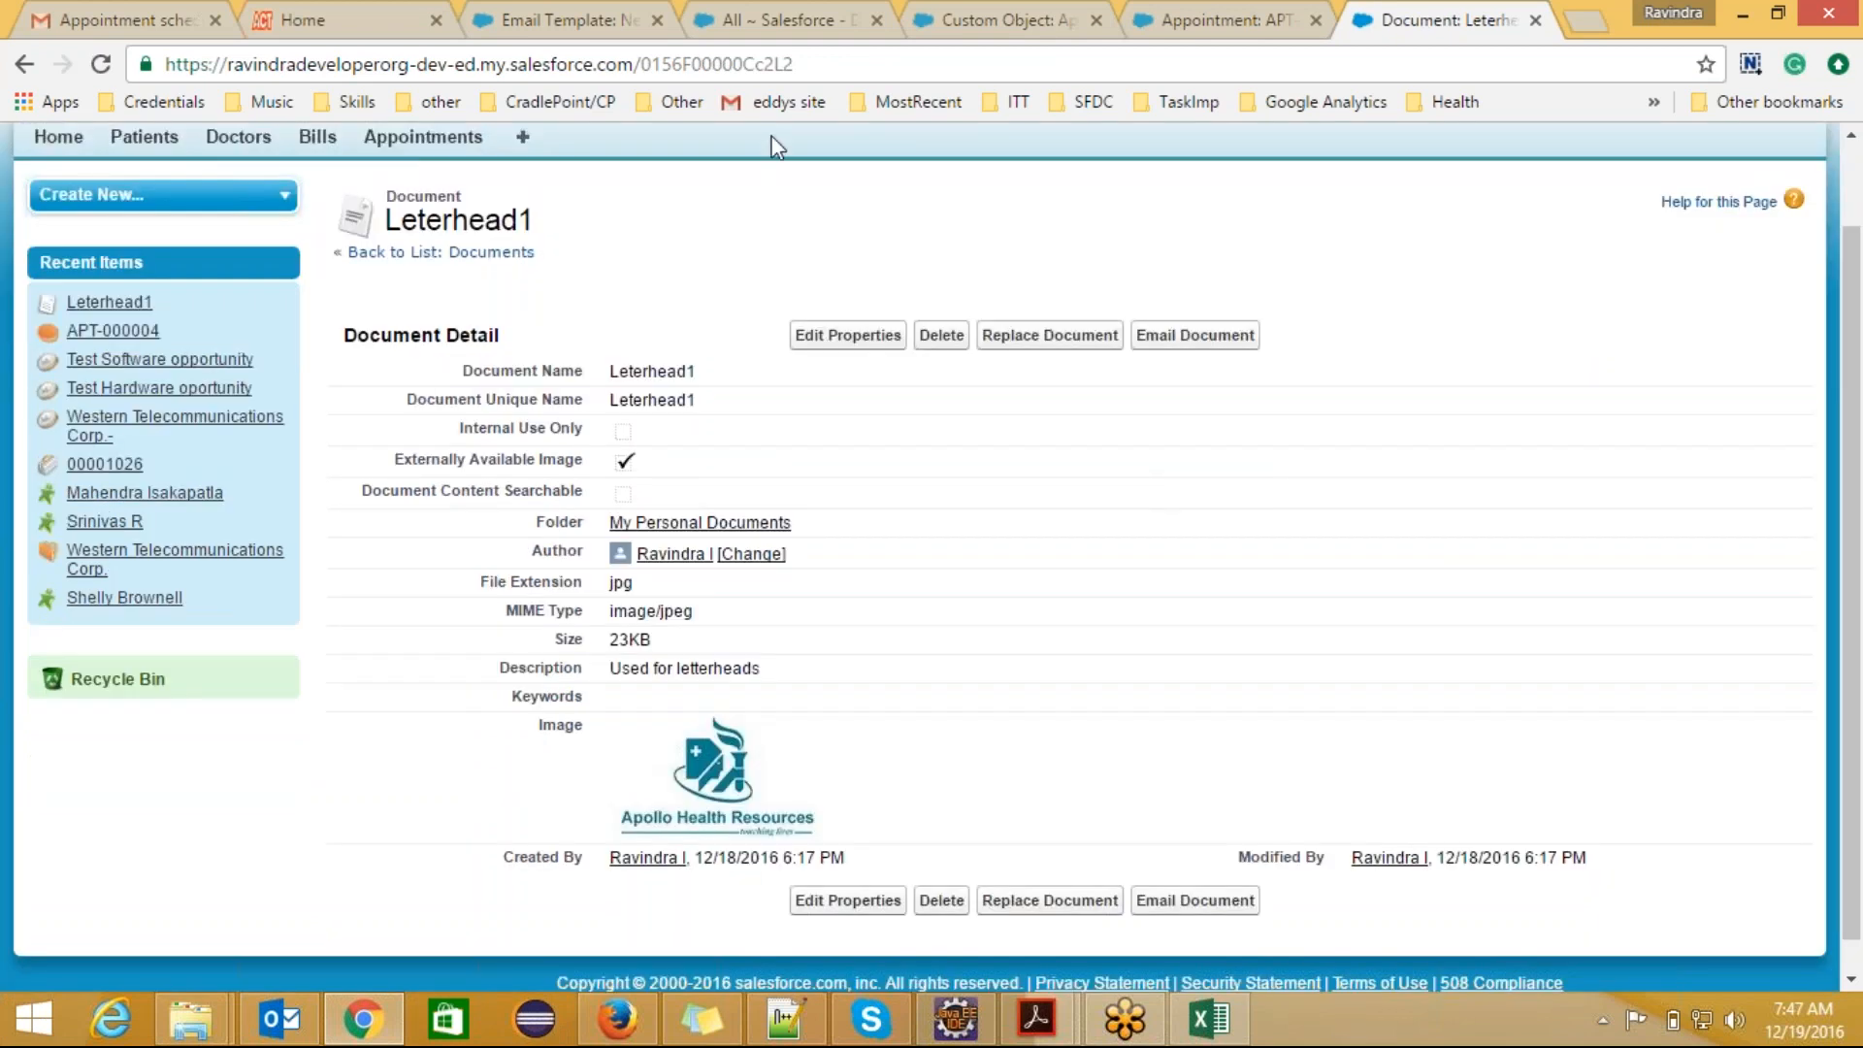
Step: Return to the new email template and proceed with the HTML (using Letterhead) type
click(589, 12)
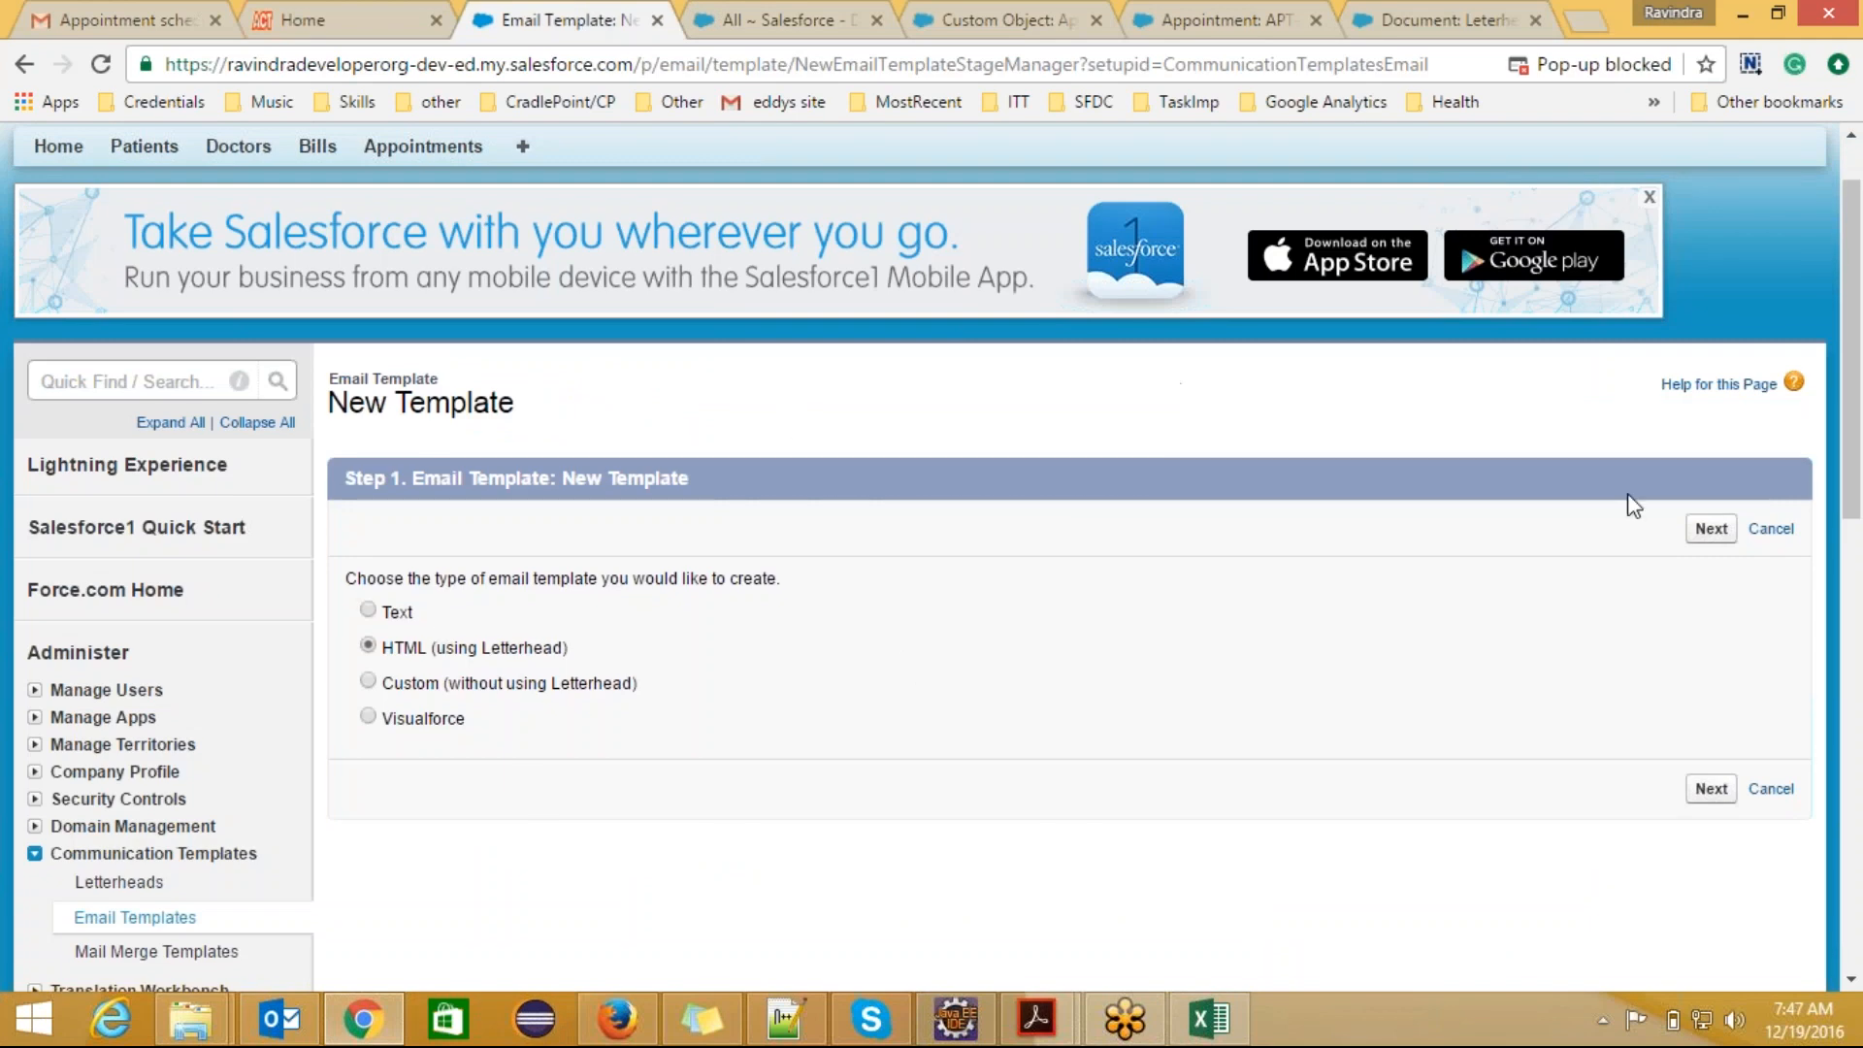
click(1711, 528)
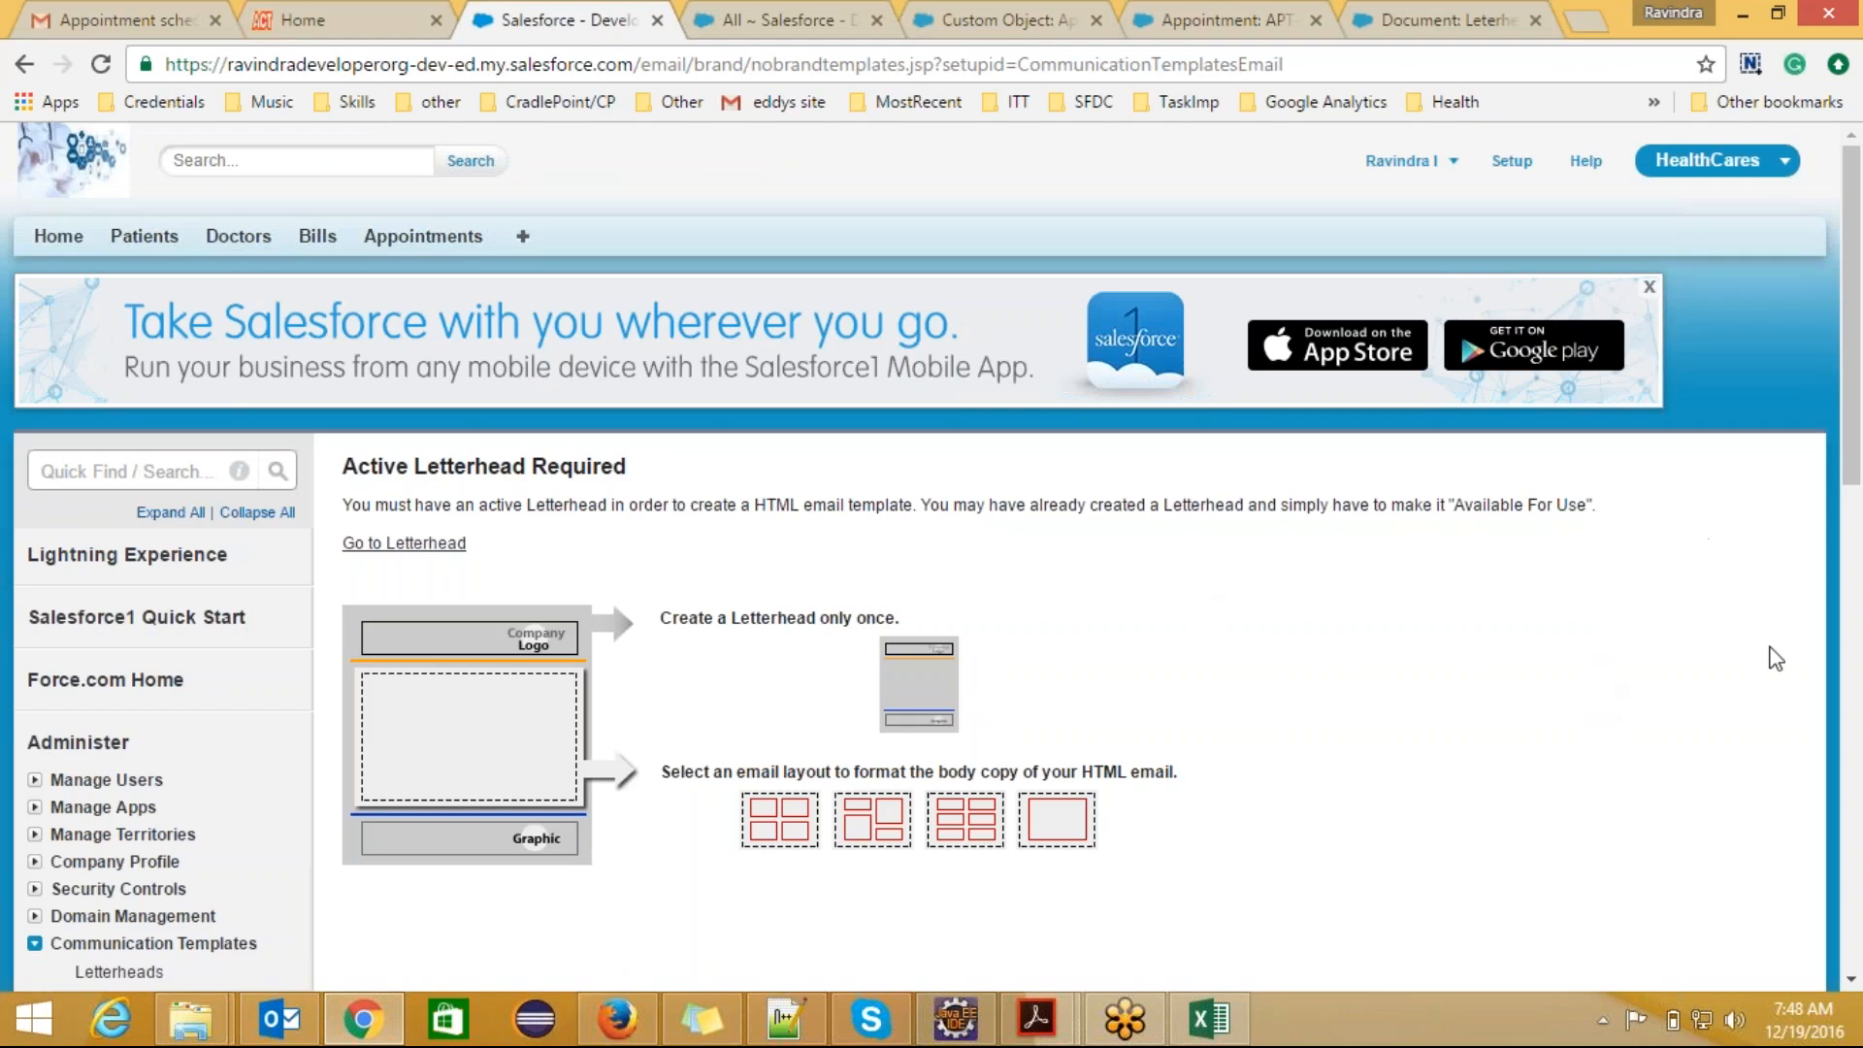
click(1851, 980)
scroll(1851, 983, down, 4)
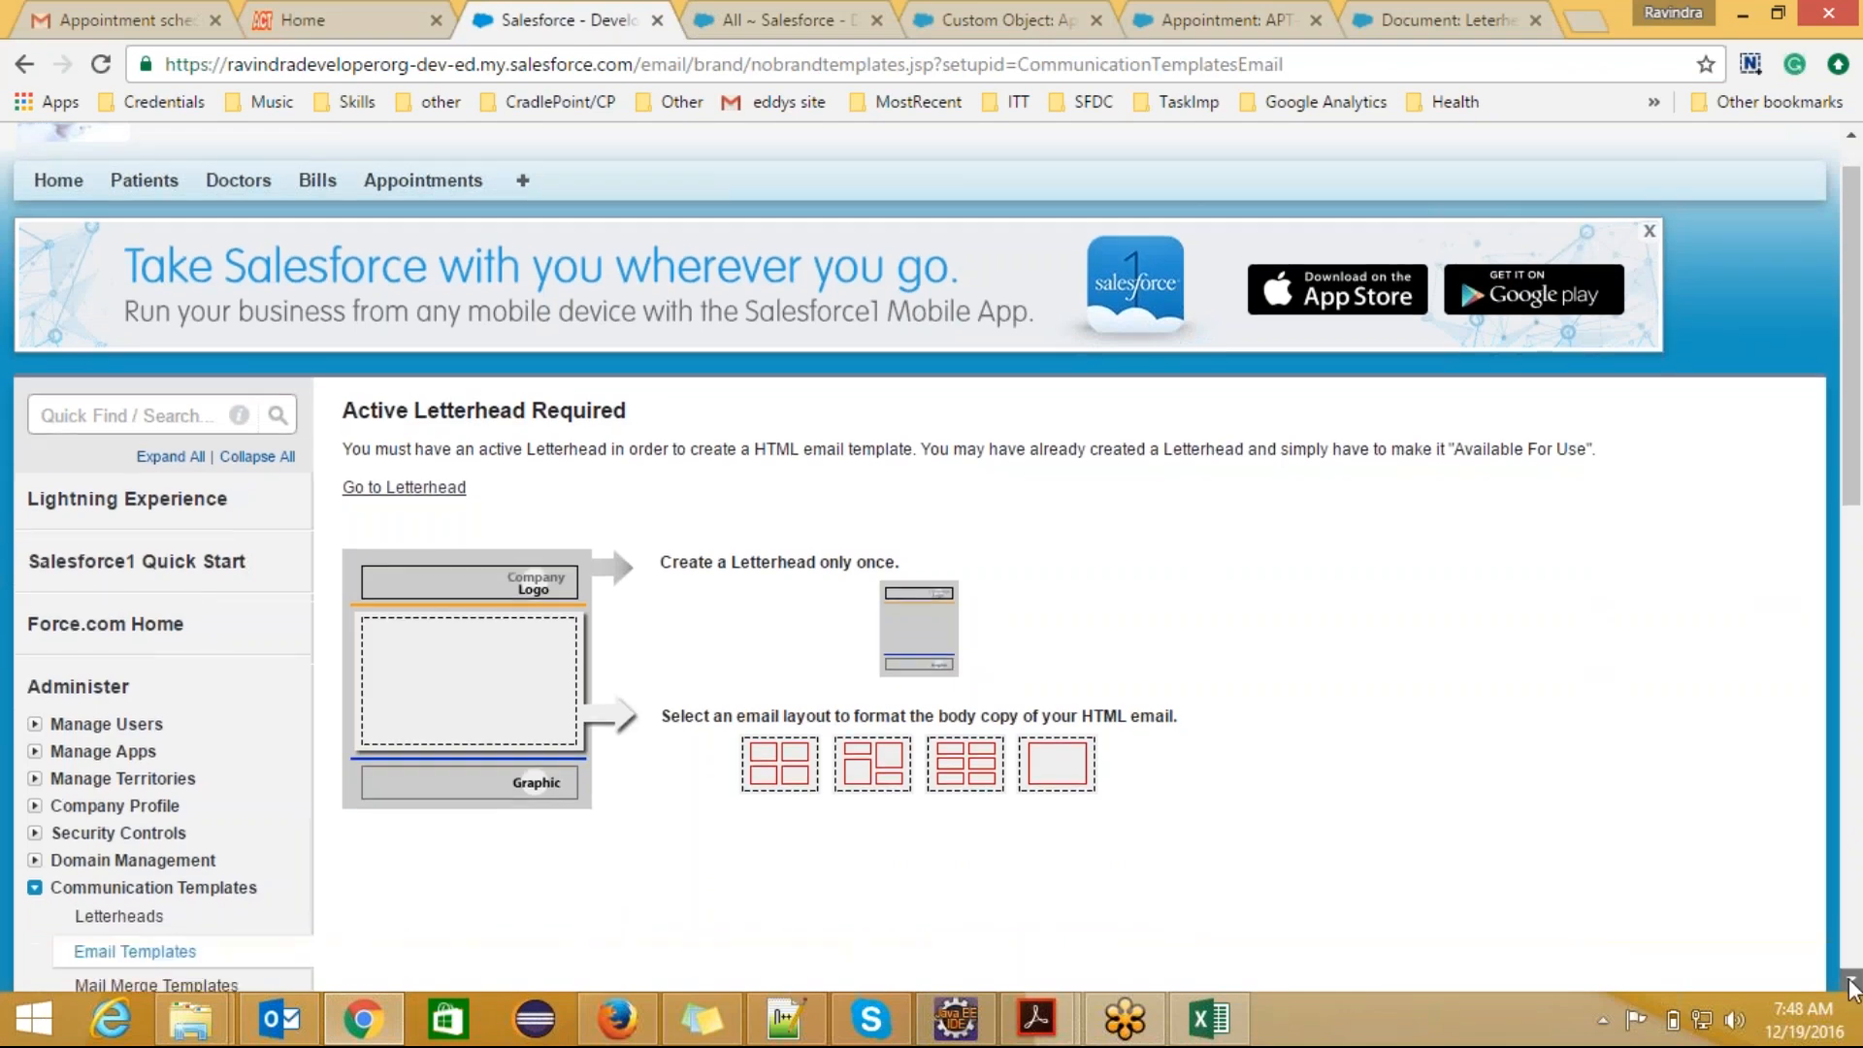
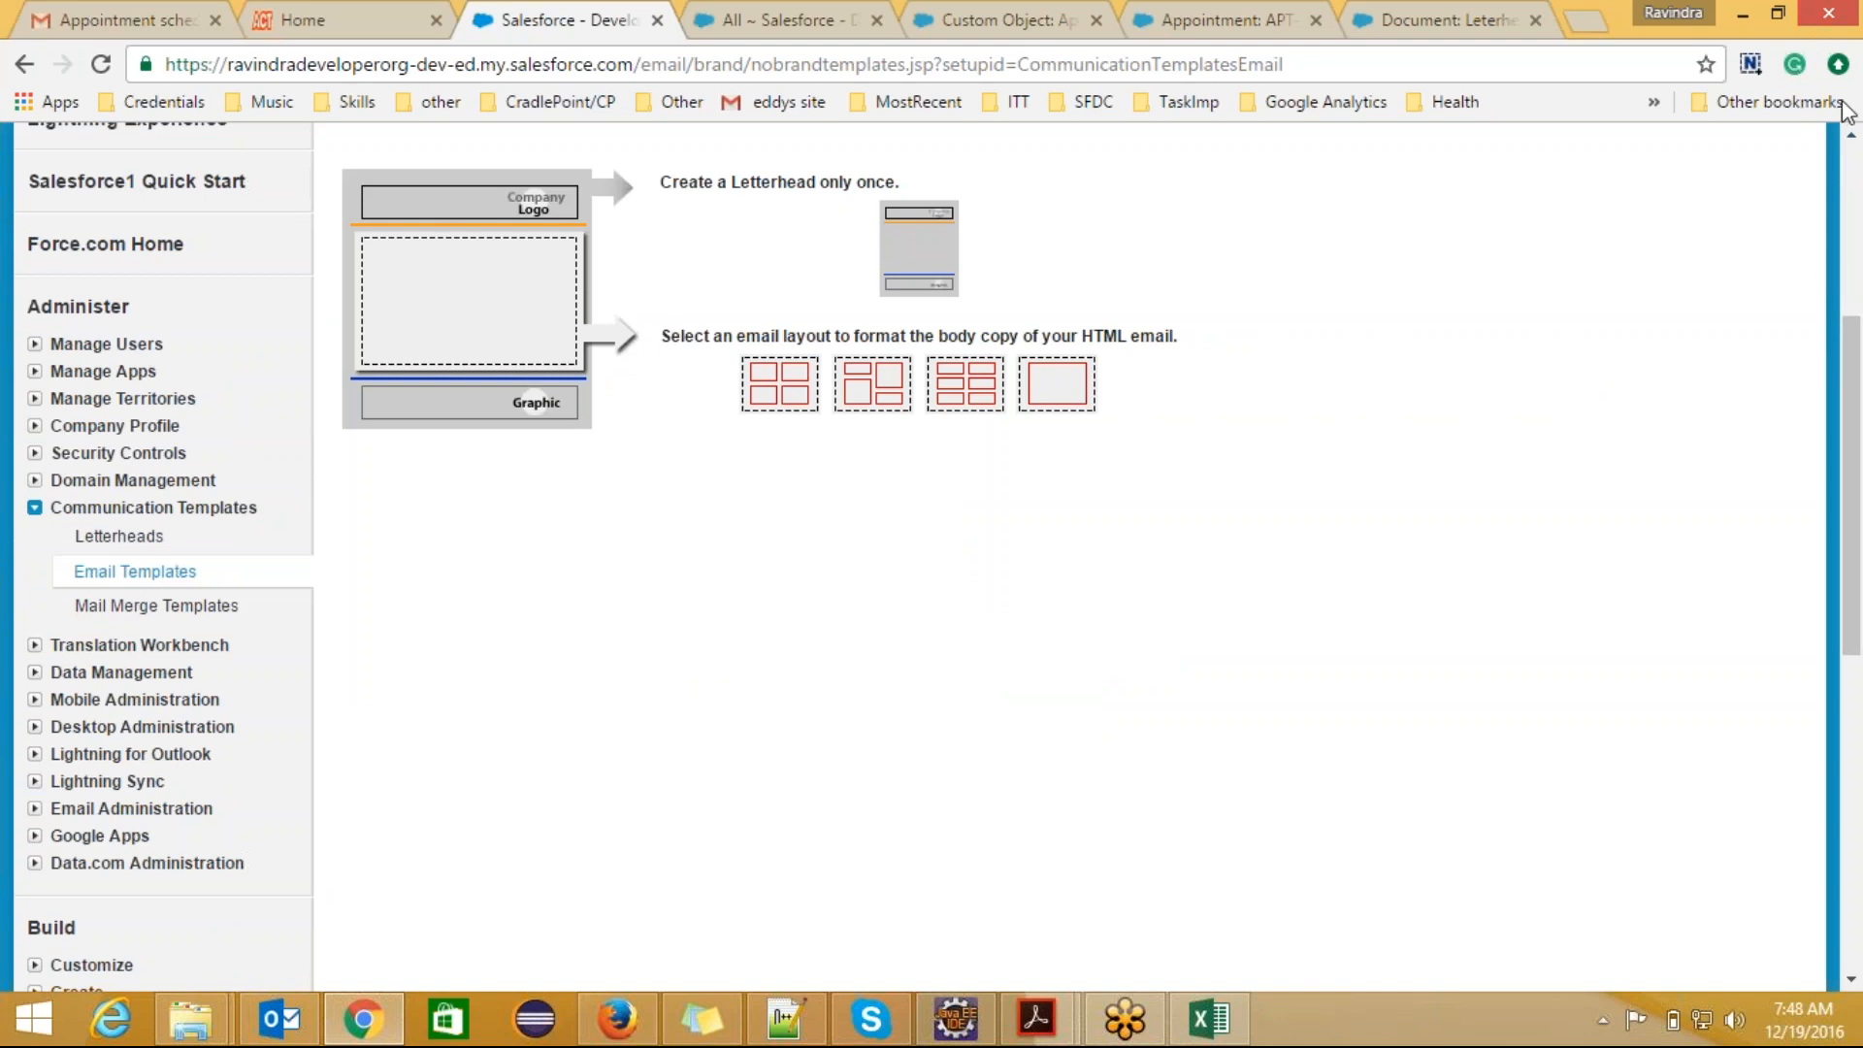
Step: Go to the Letterheads setup page, continue past the introduction, and start a new letterhead
click(1841, 33)
drag(1854, 470, 1856, 372)
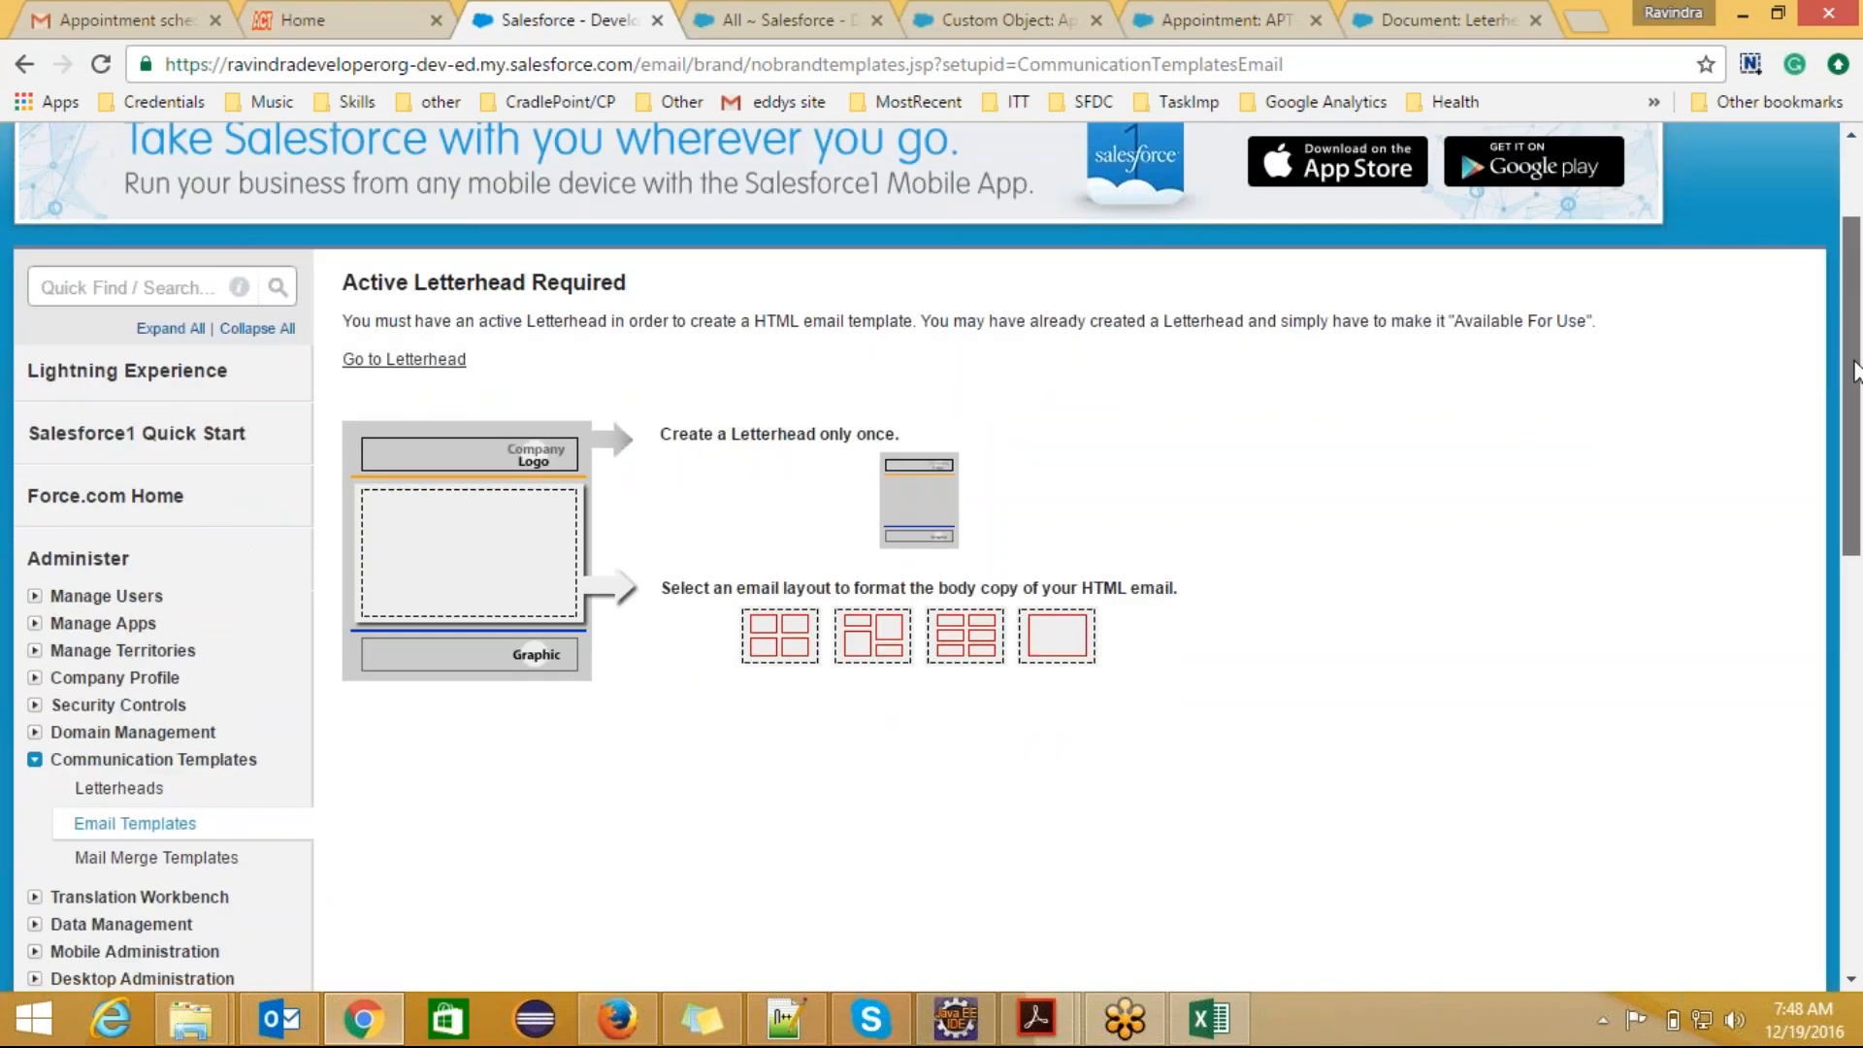
click(417, 361)
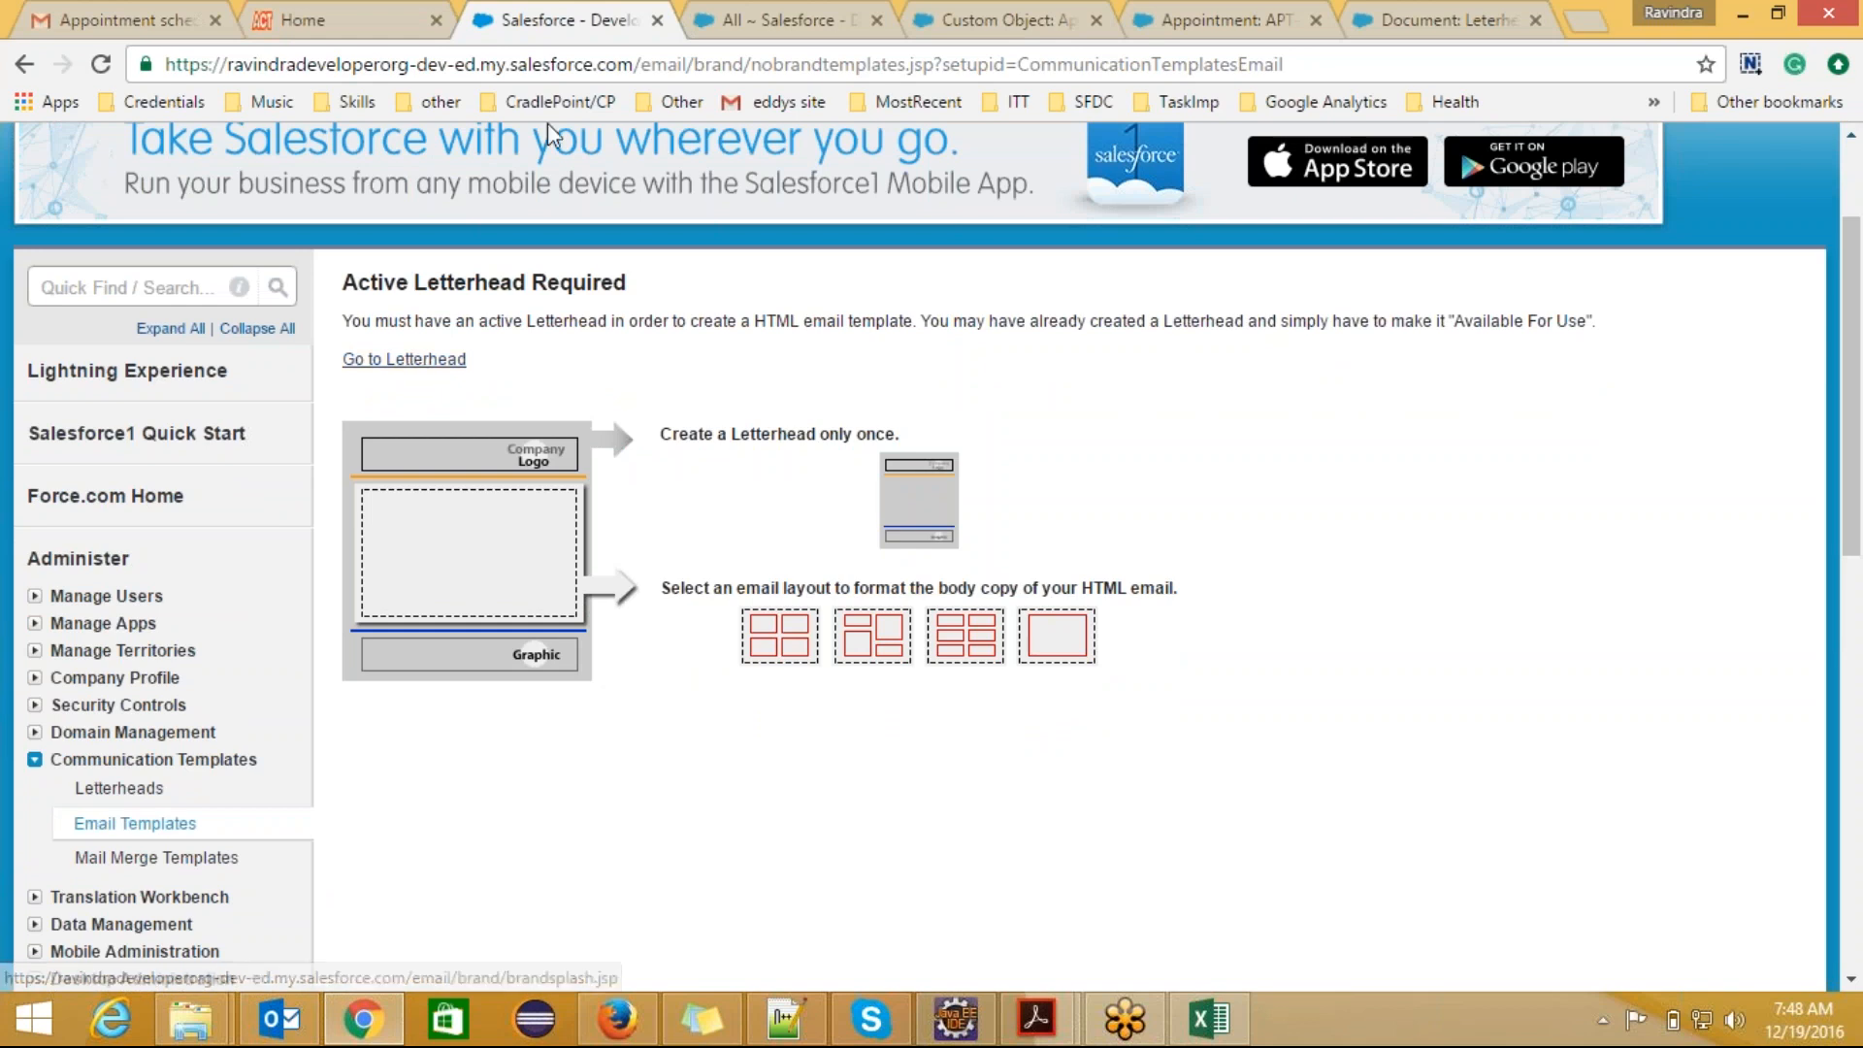
click(119, 789)
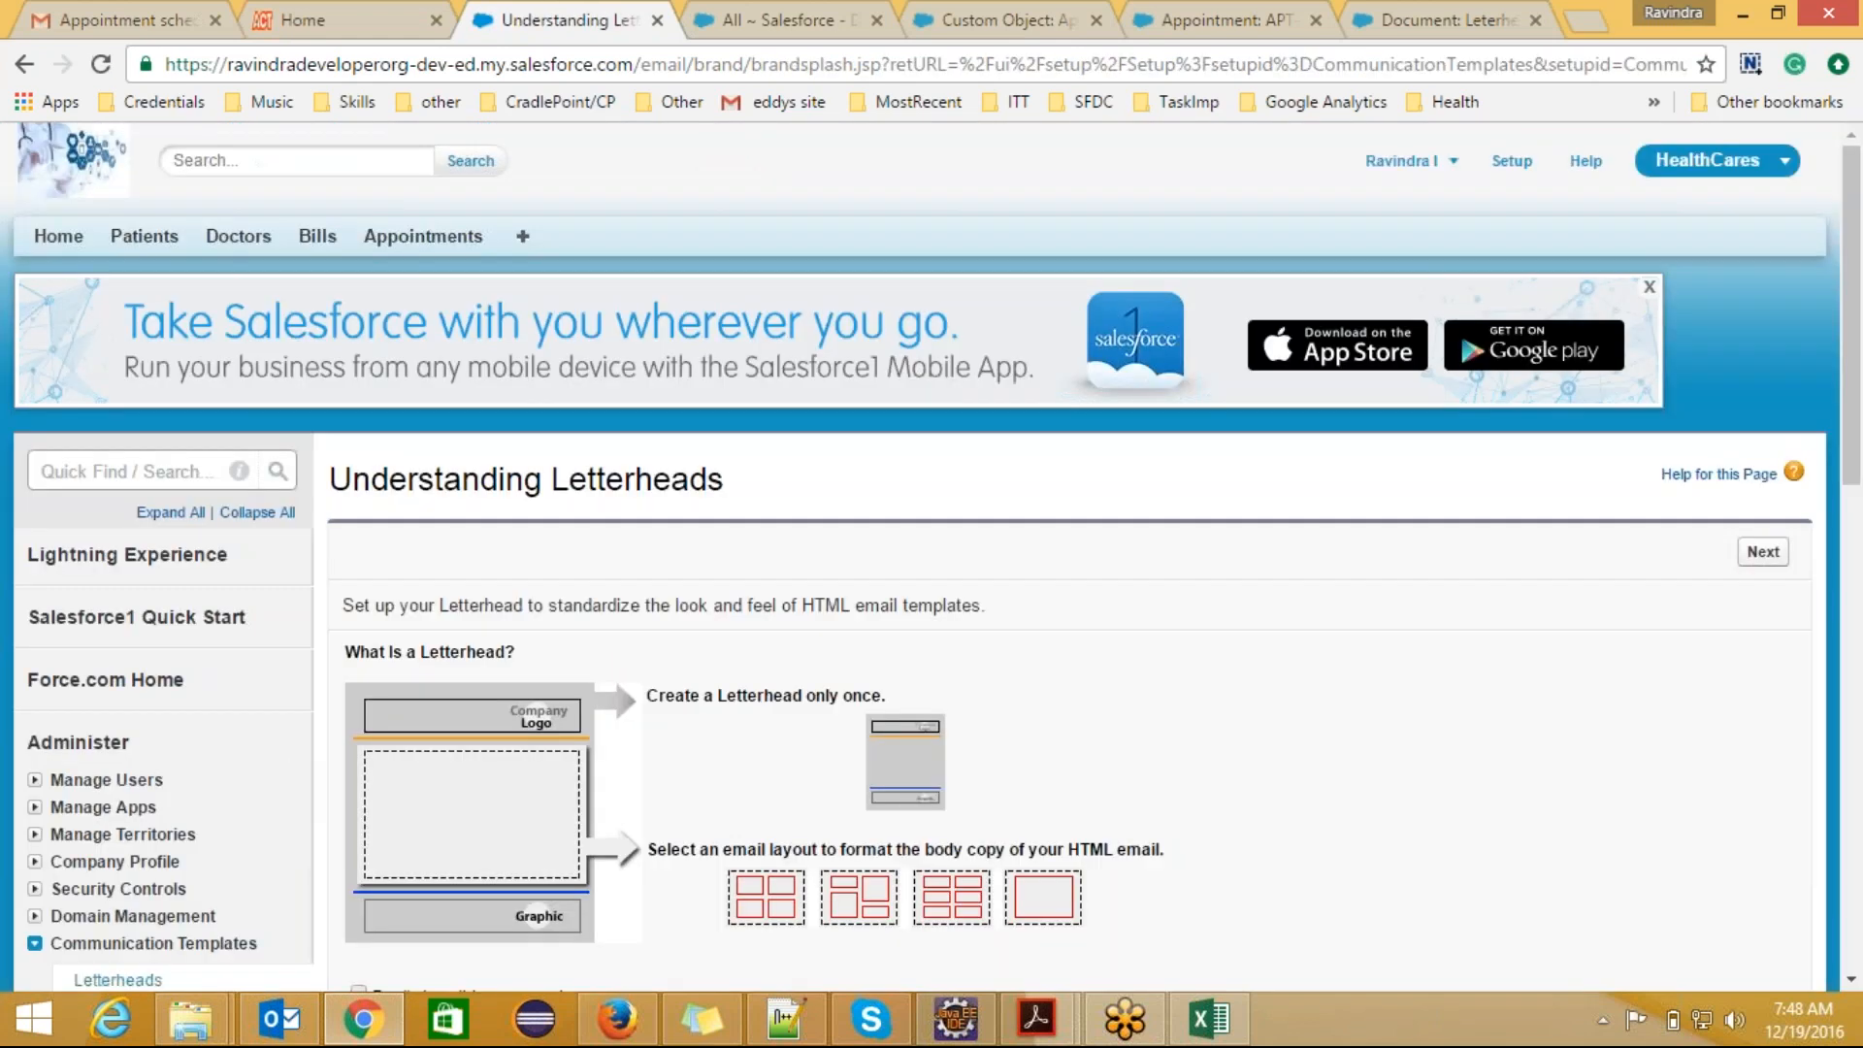
click(1762, 551)
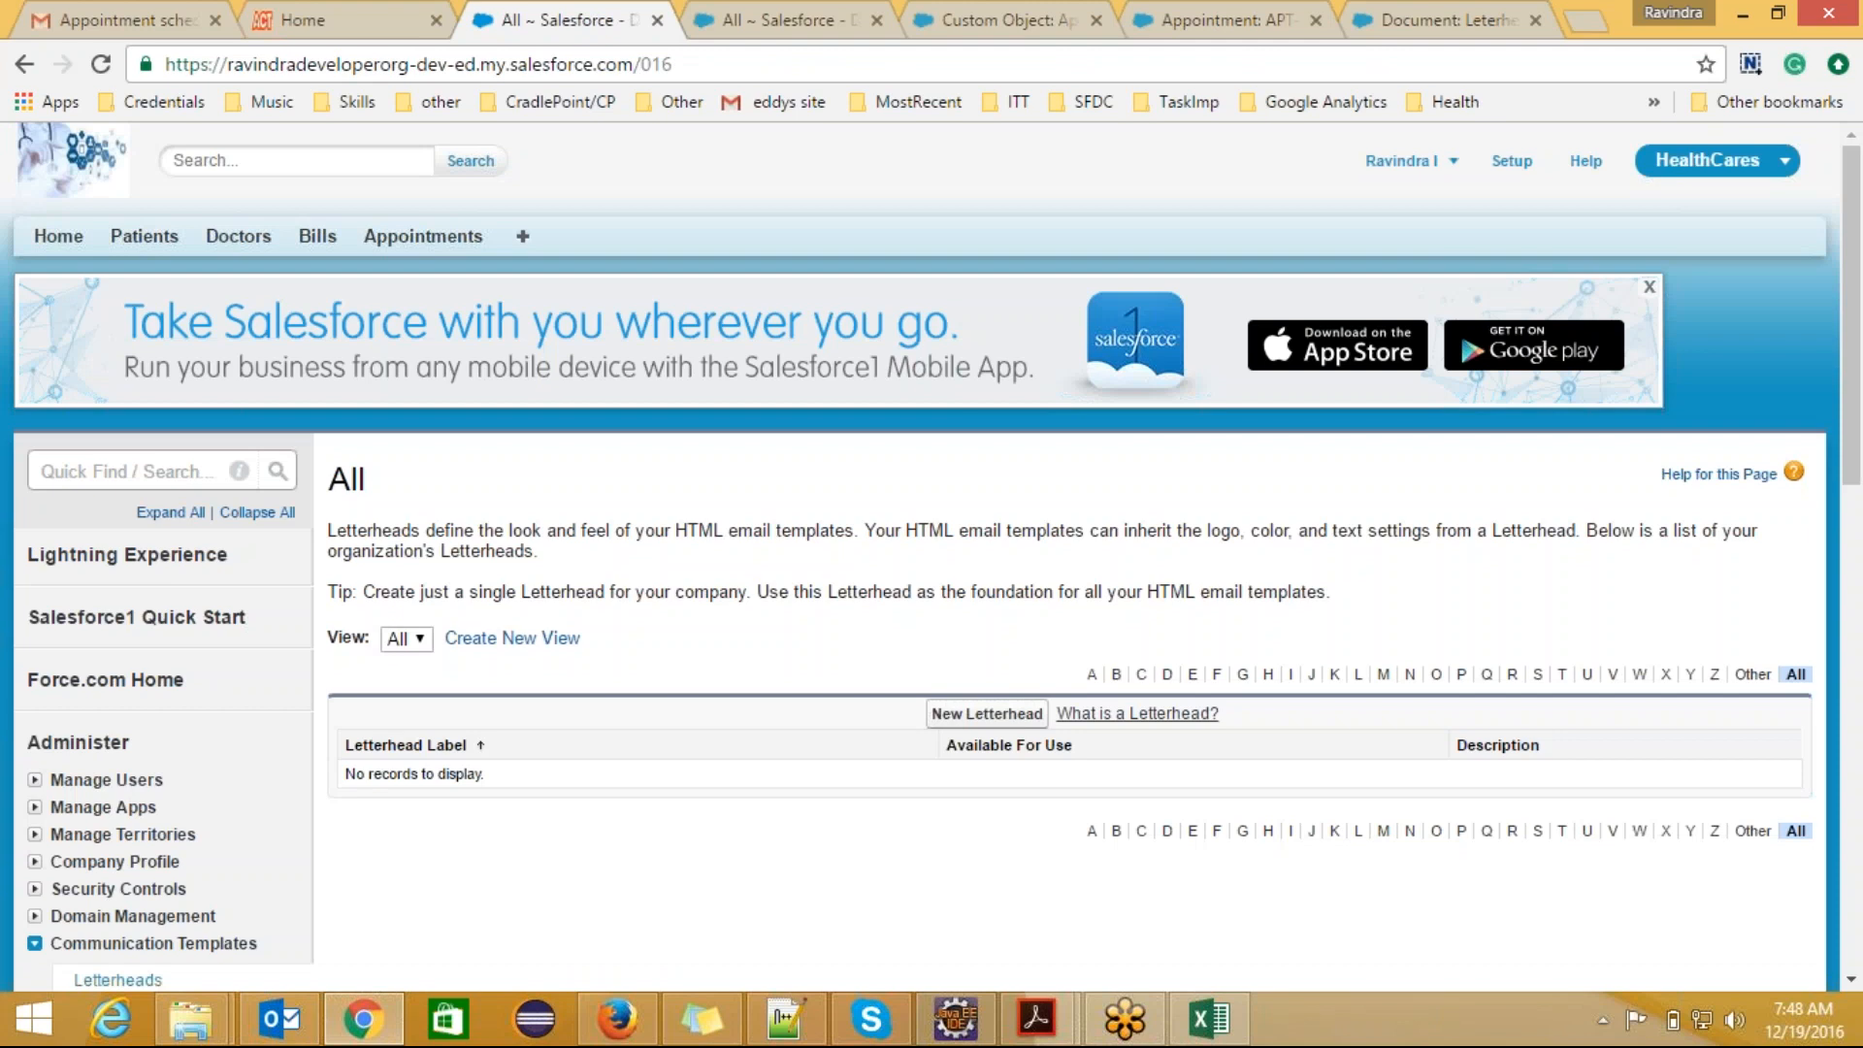
click(1009, 718)
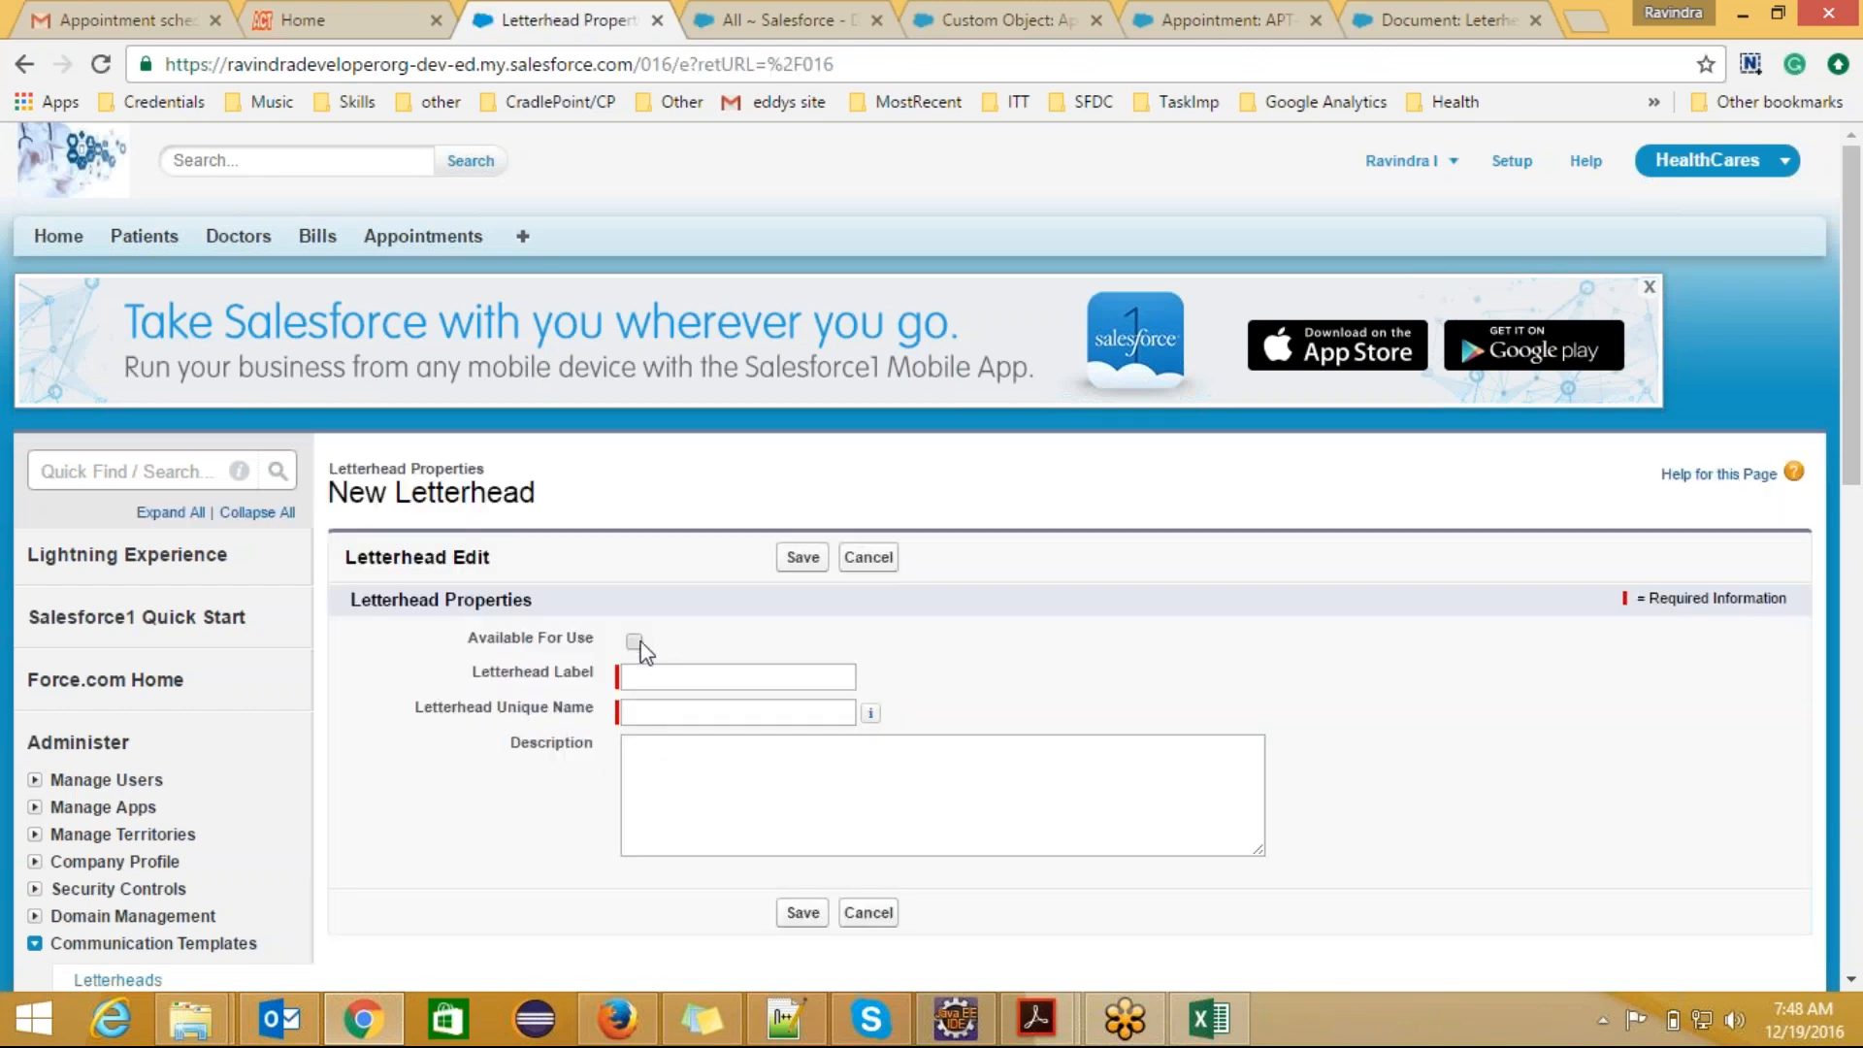
Step: Make the new letterhead available for use and set its label and unique name to AppoloLetterHead1
click(634, 642)
click(646, 678)
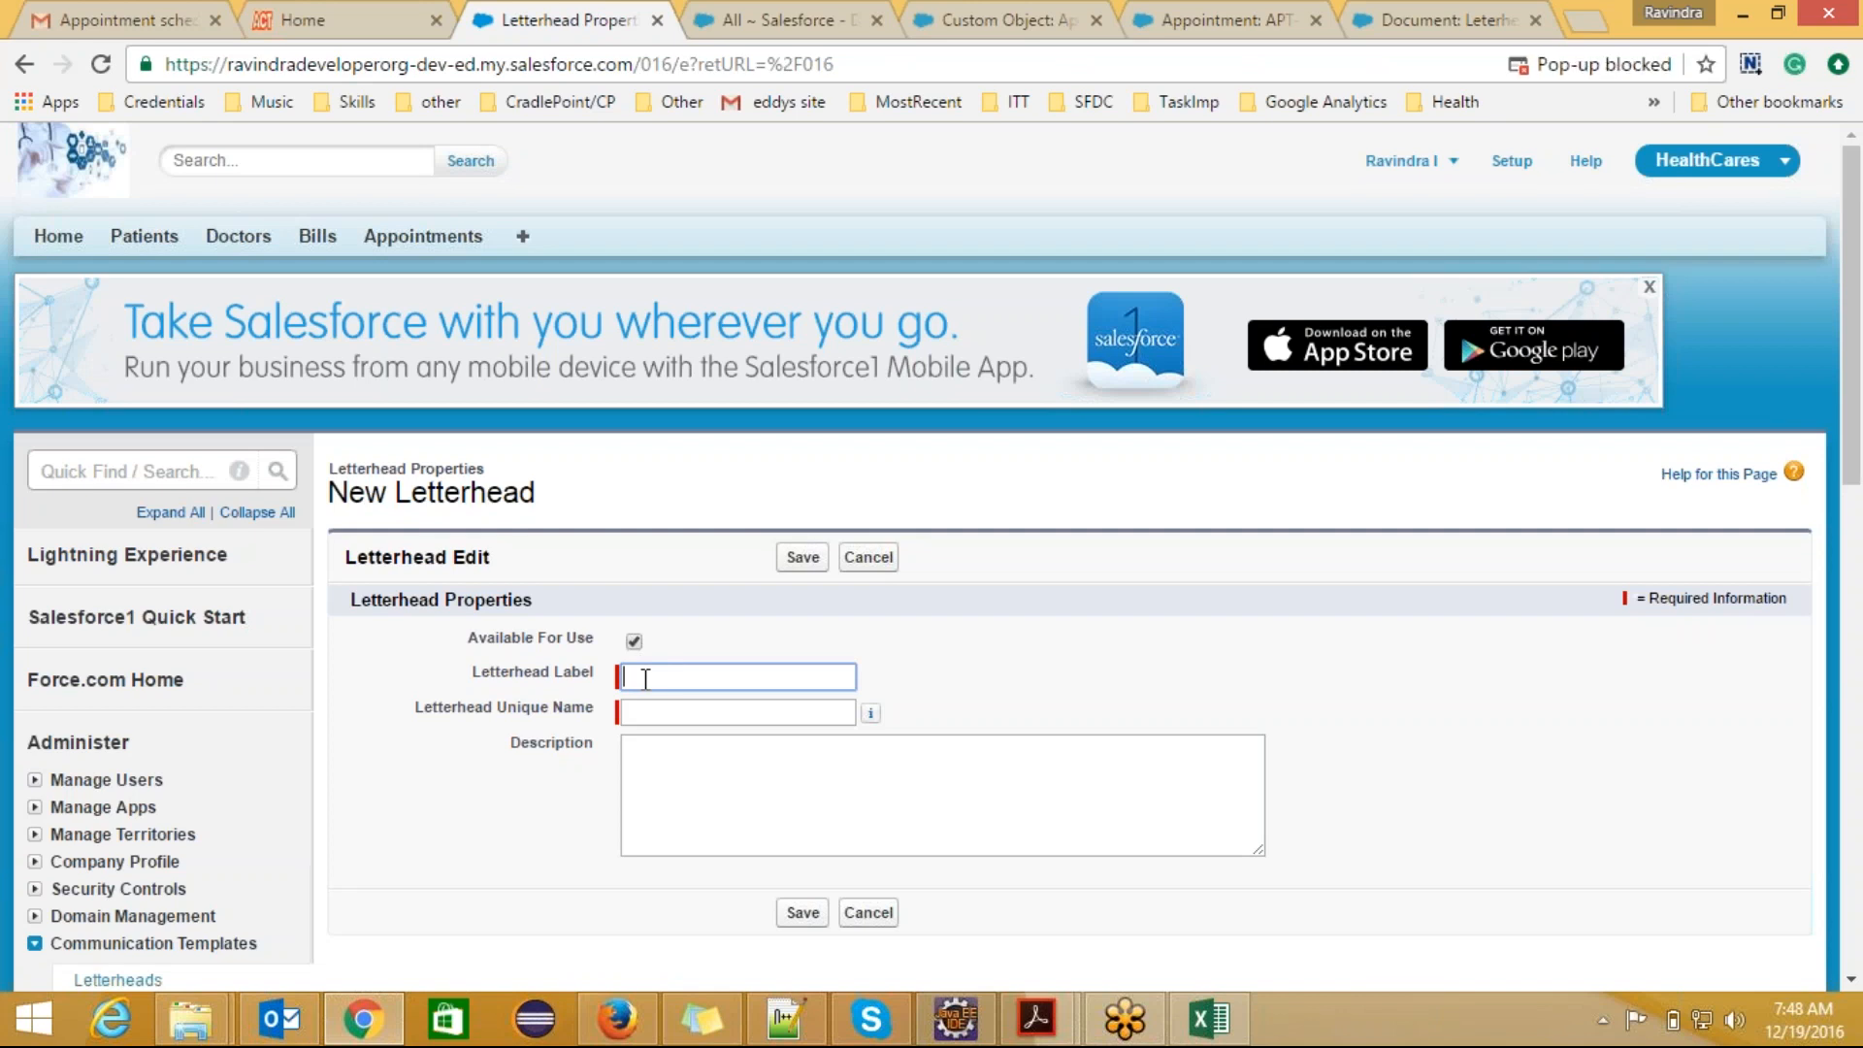
text(Appolo)
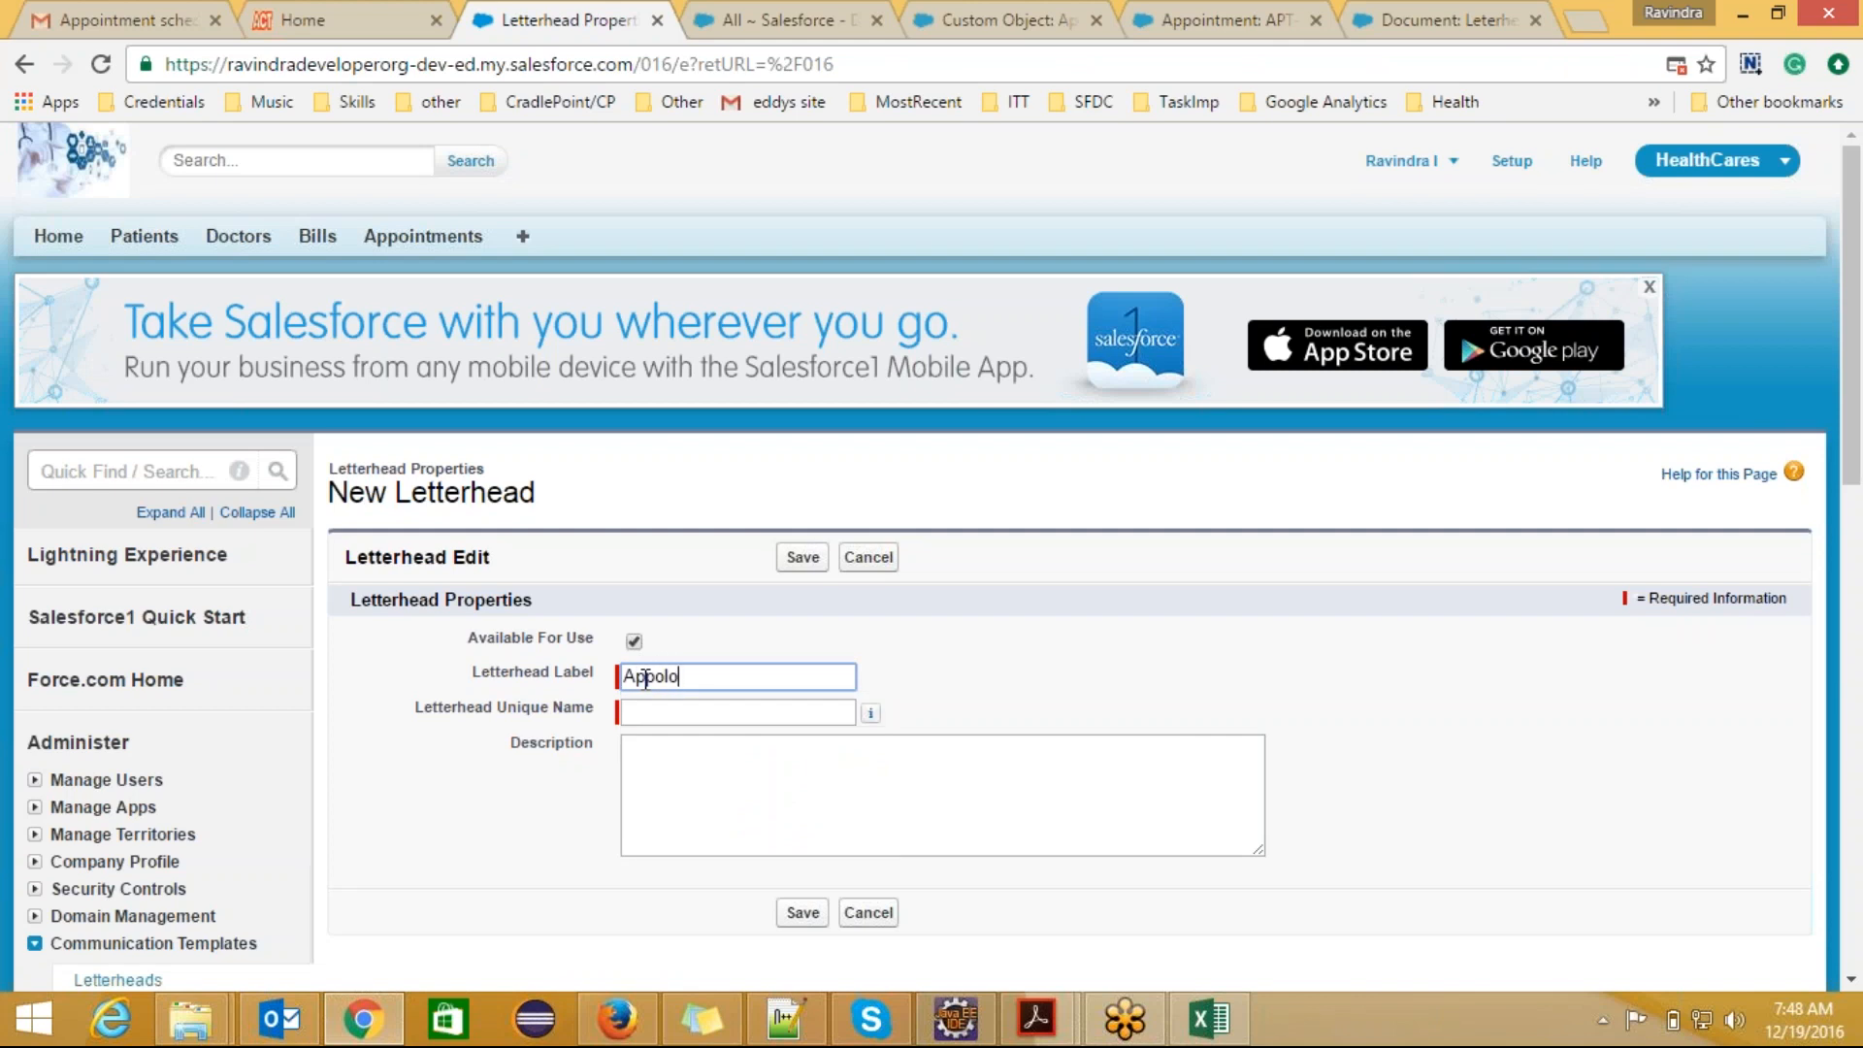
text(LetterHead1)
click(686, 714)
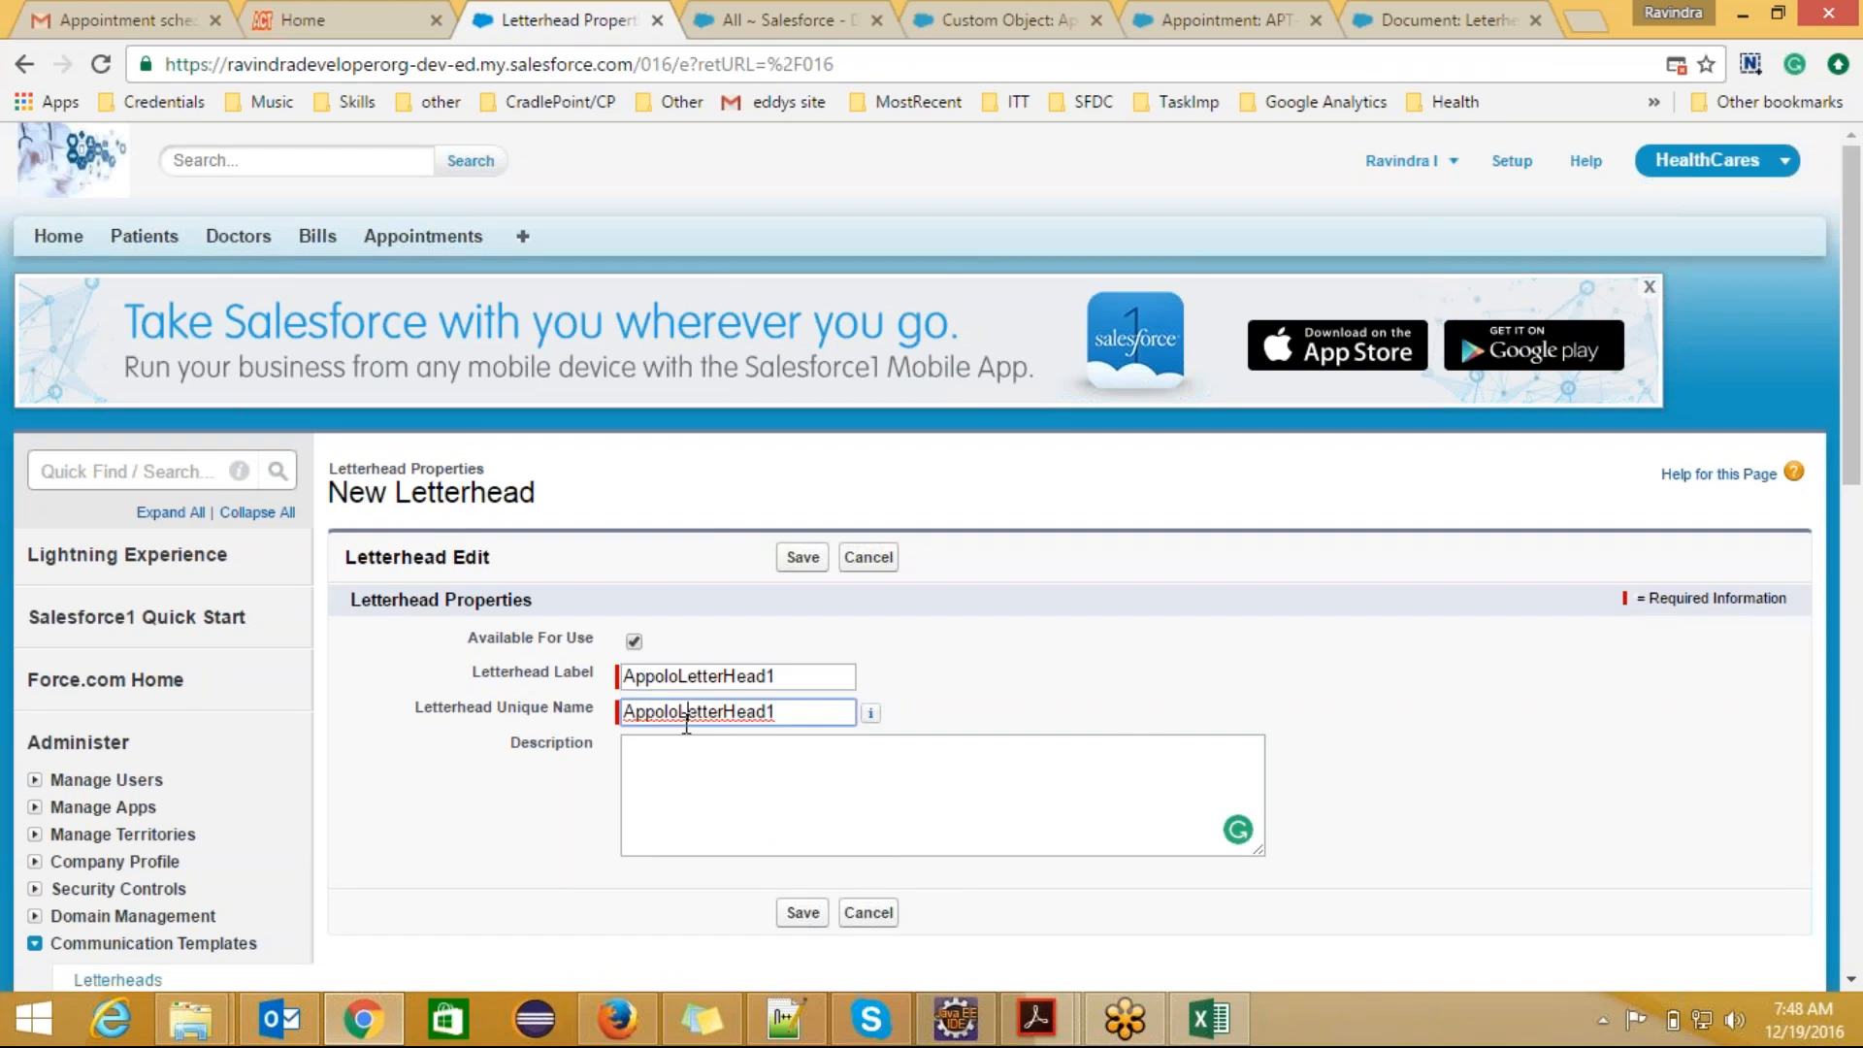
Step: Describe the letterhead as "Our Companys first Letter Head." and save its properties
click(662, 787)
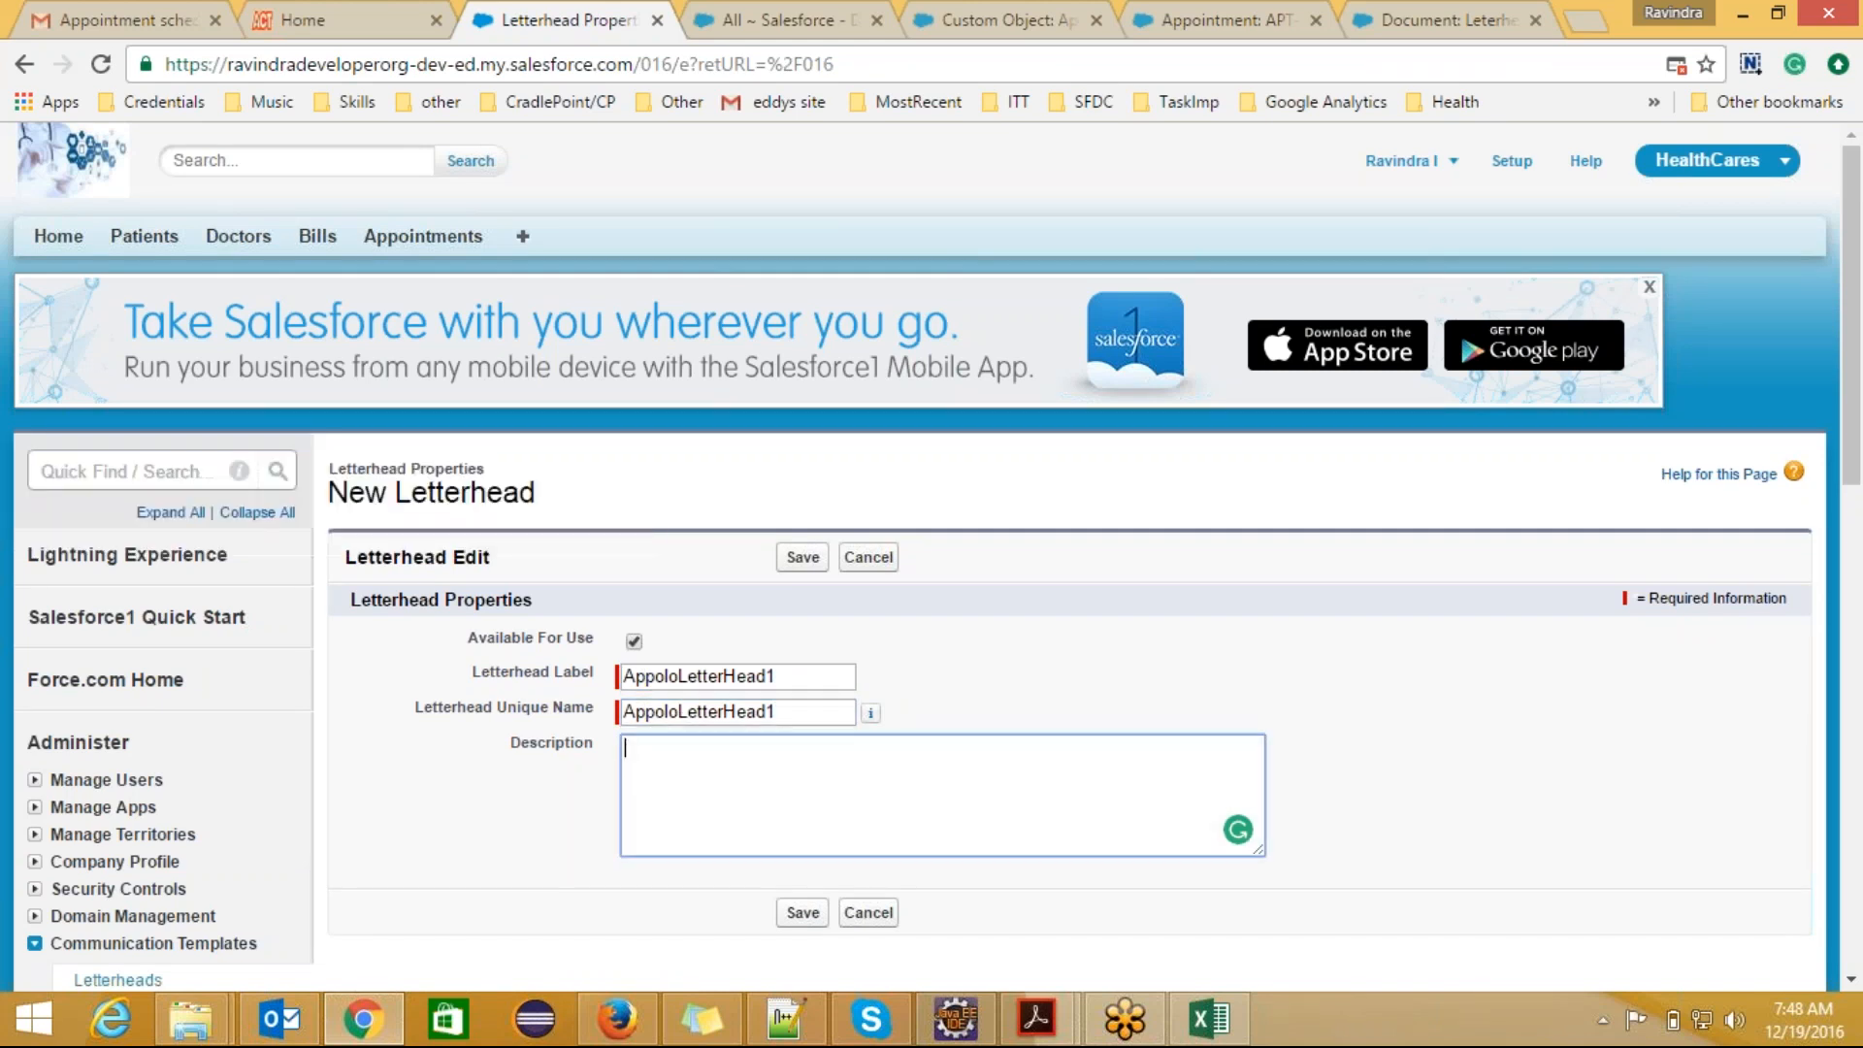
text(Co)
key(BackSpace)
text(Our Companys first Leter Head)
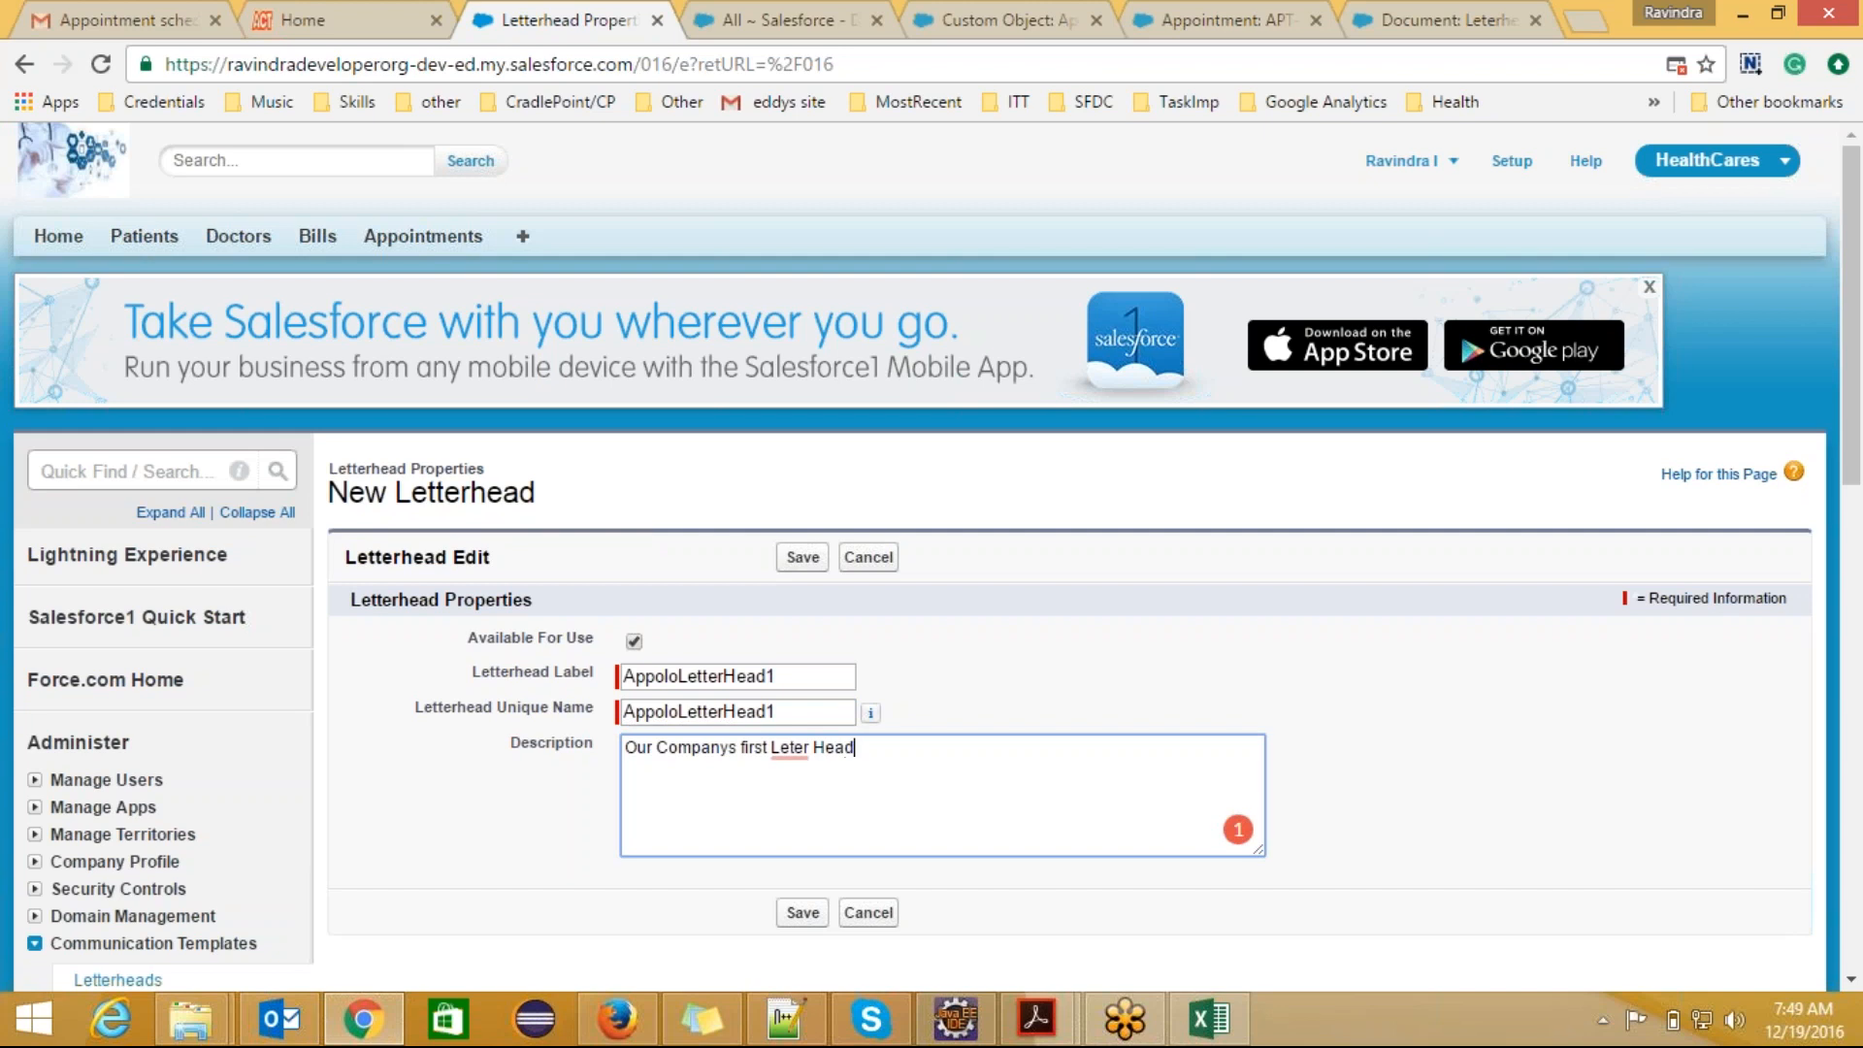
text(.)
mouse_move(797, 756)
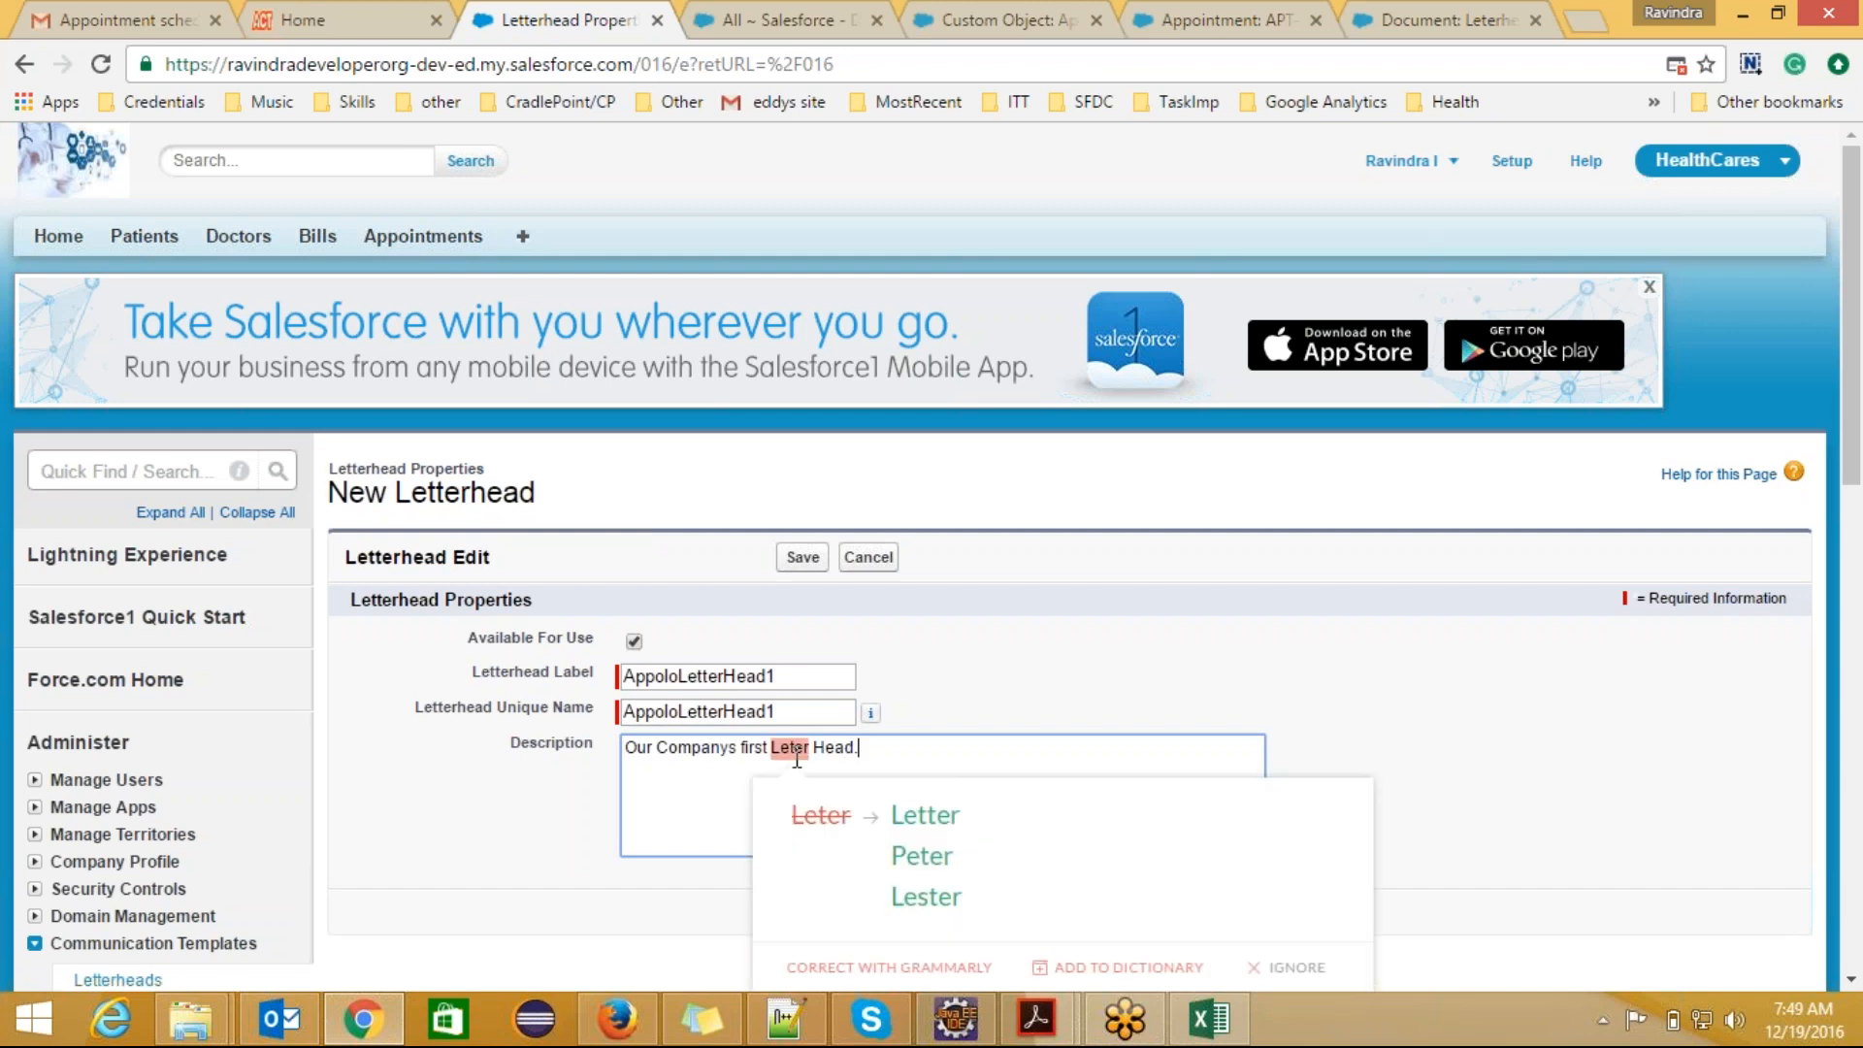
click(806, 815)
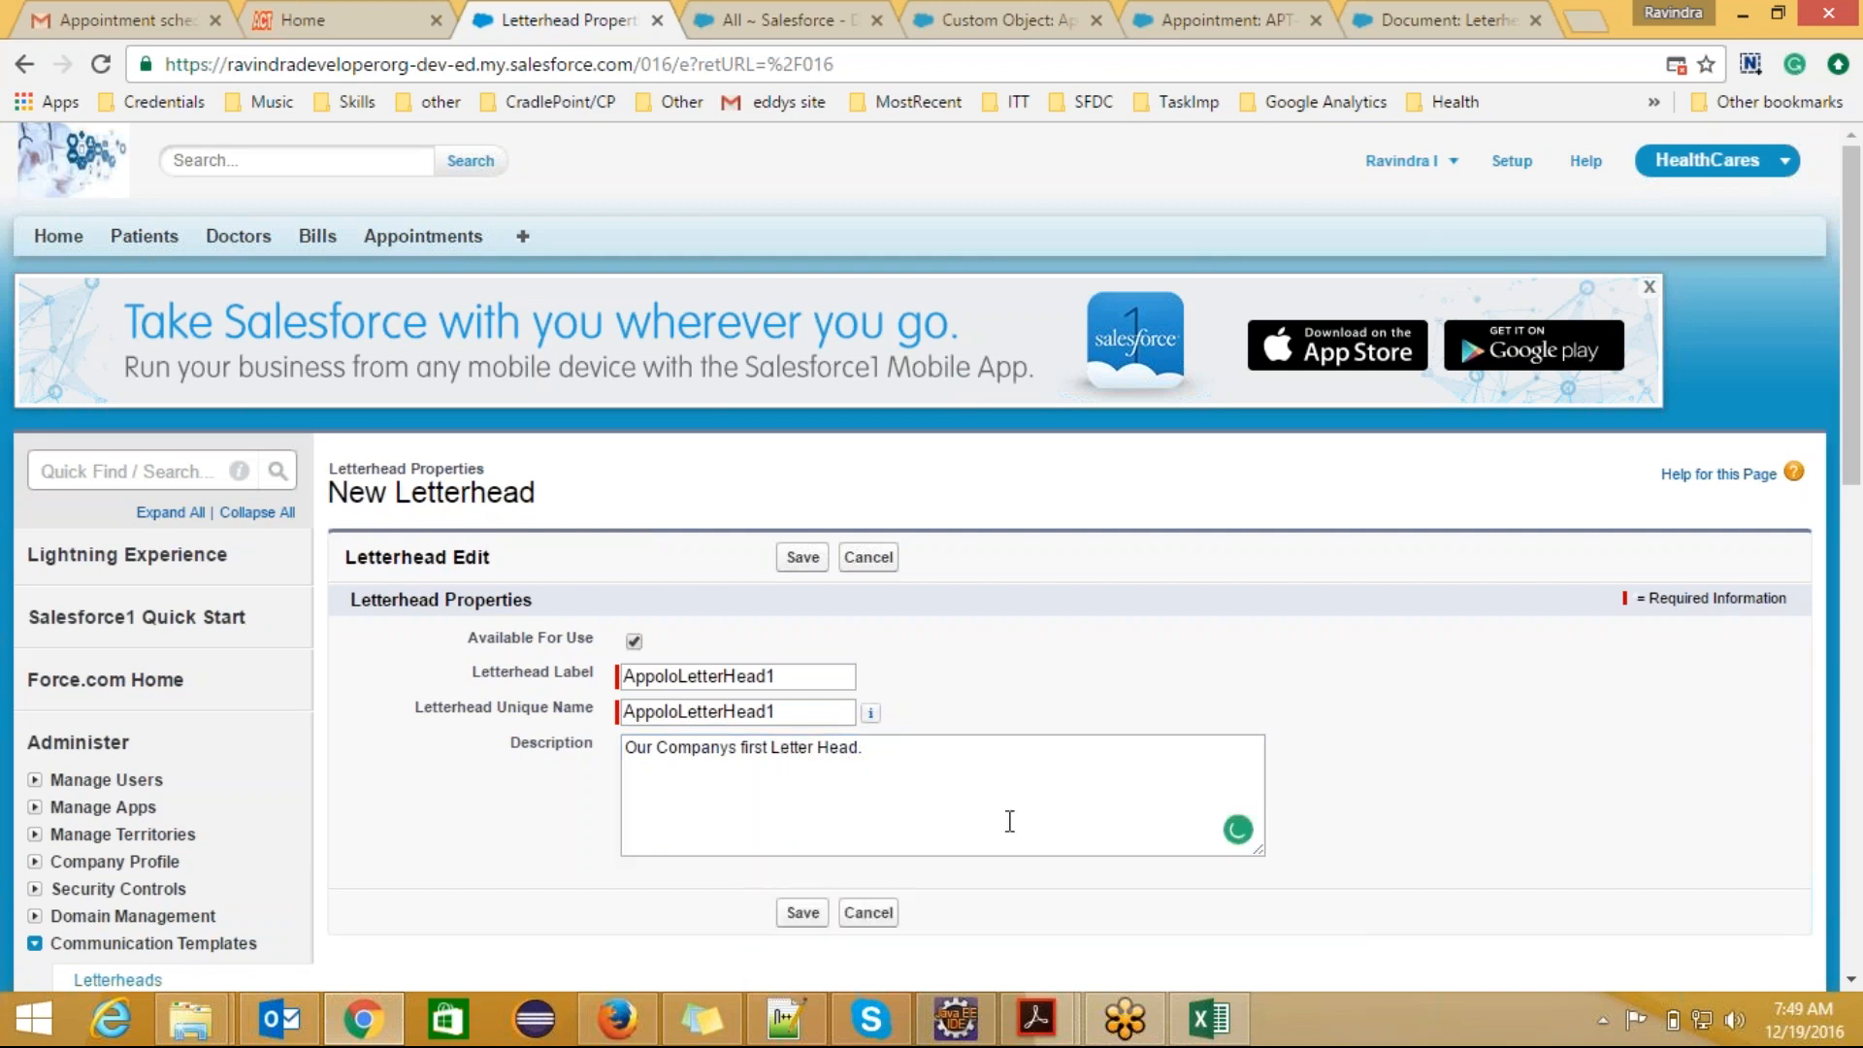
click(802, 917)
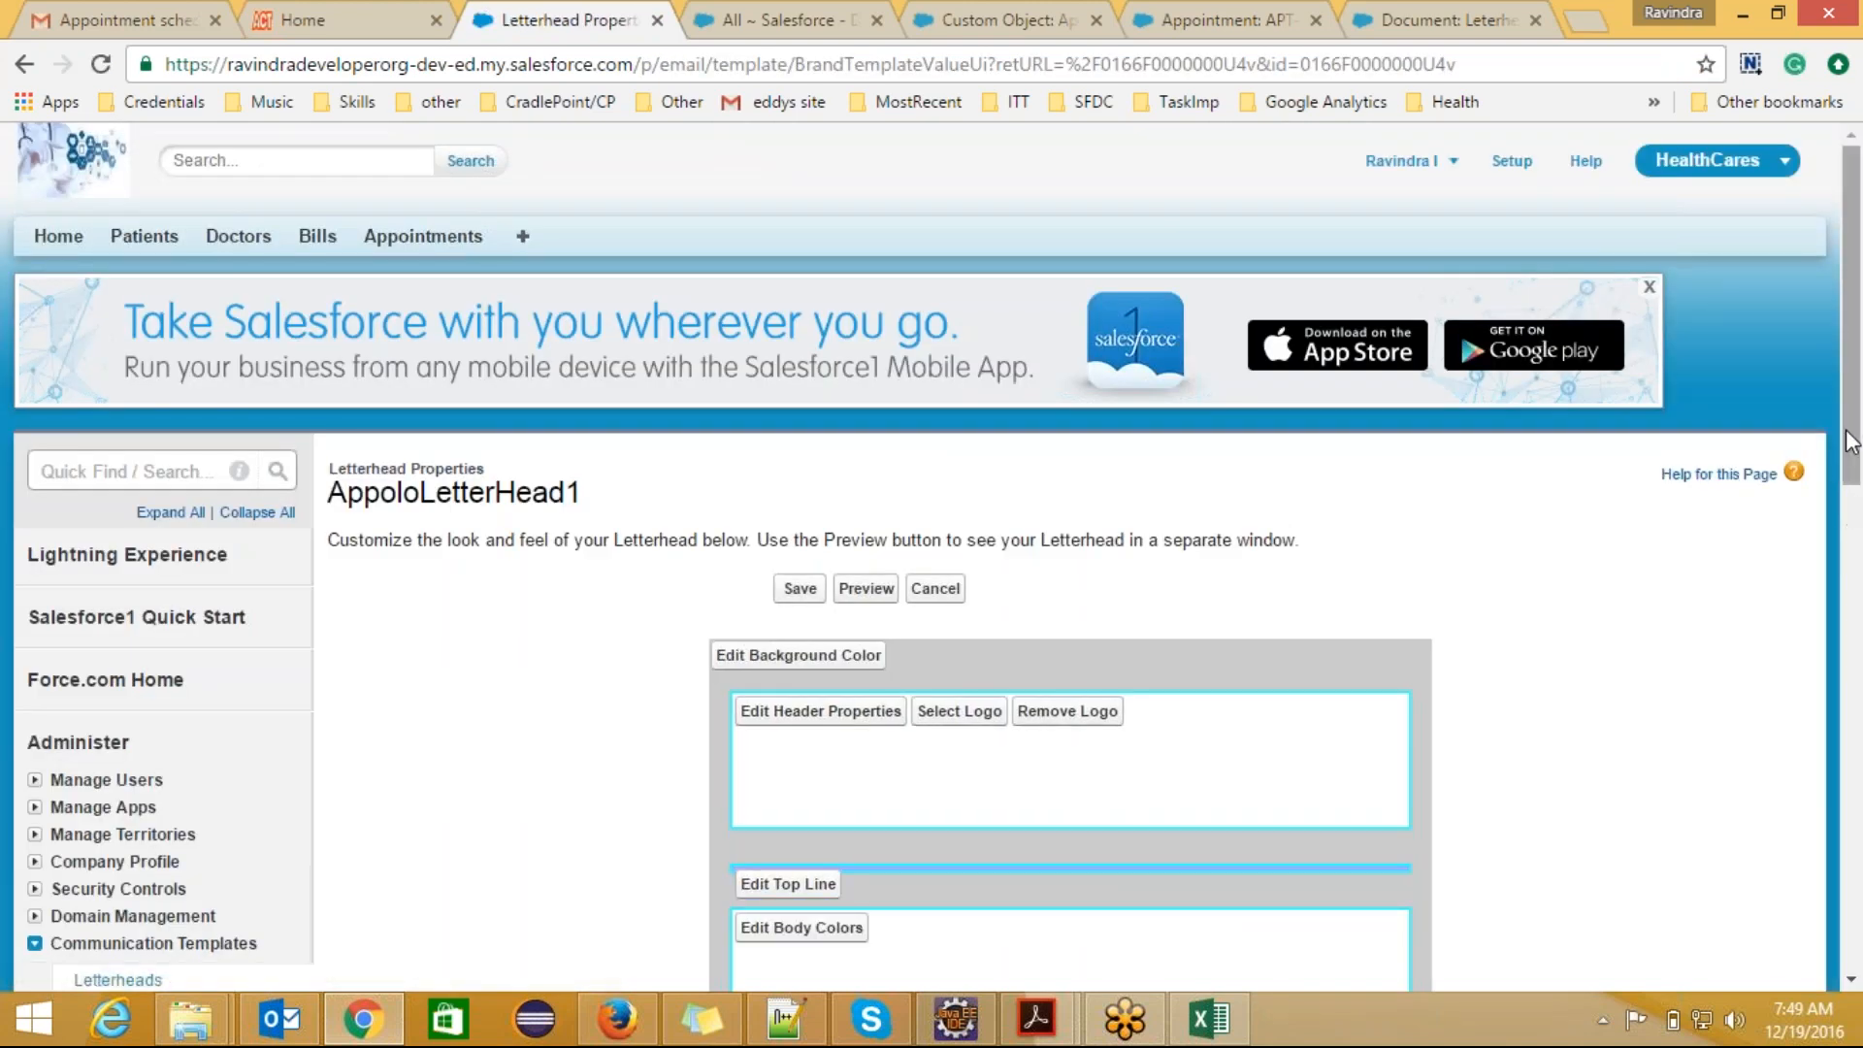
Step: Insert the Leterhead1 image from My Personal Documents as the letterhead's header logo
drag(1853, 437, 1860, 621)
scroll(986, 366, up, 2)
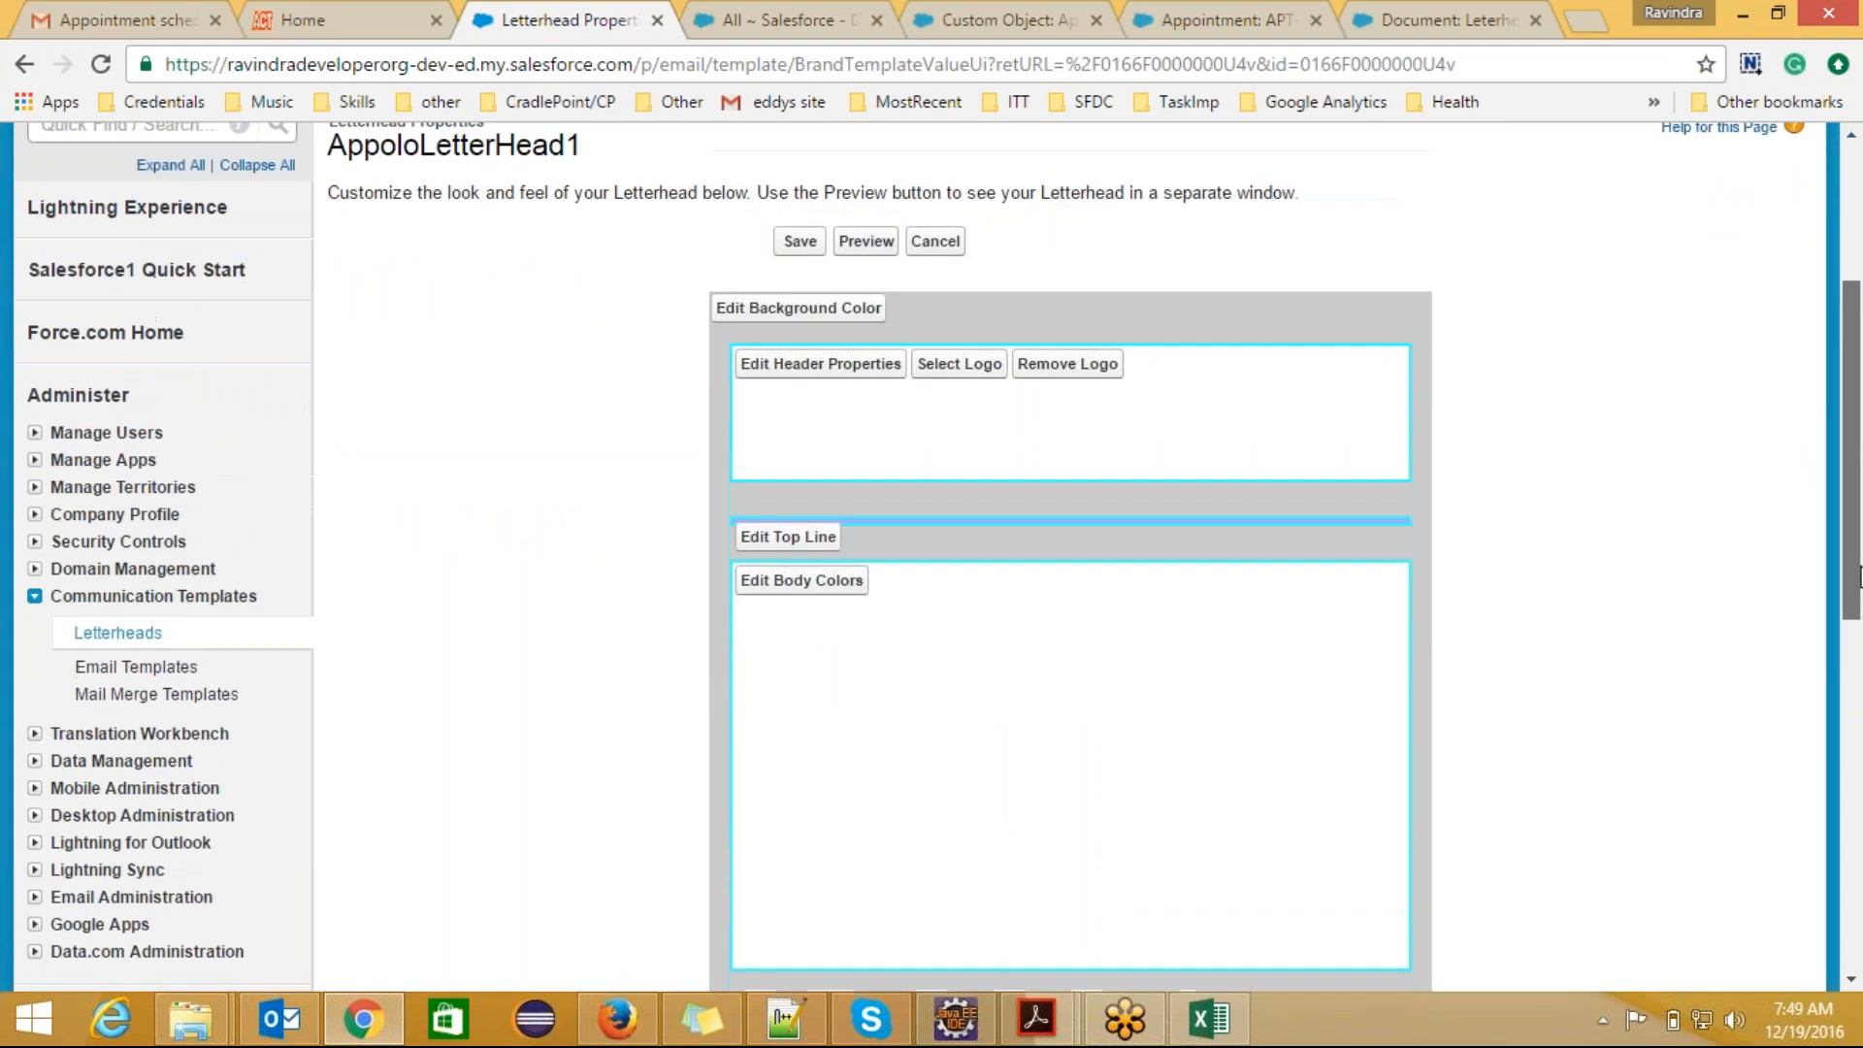
click(965, 388)
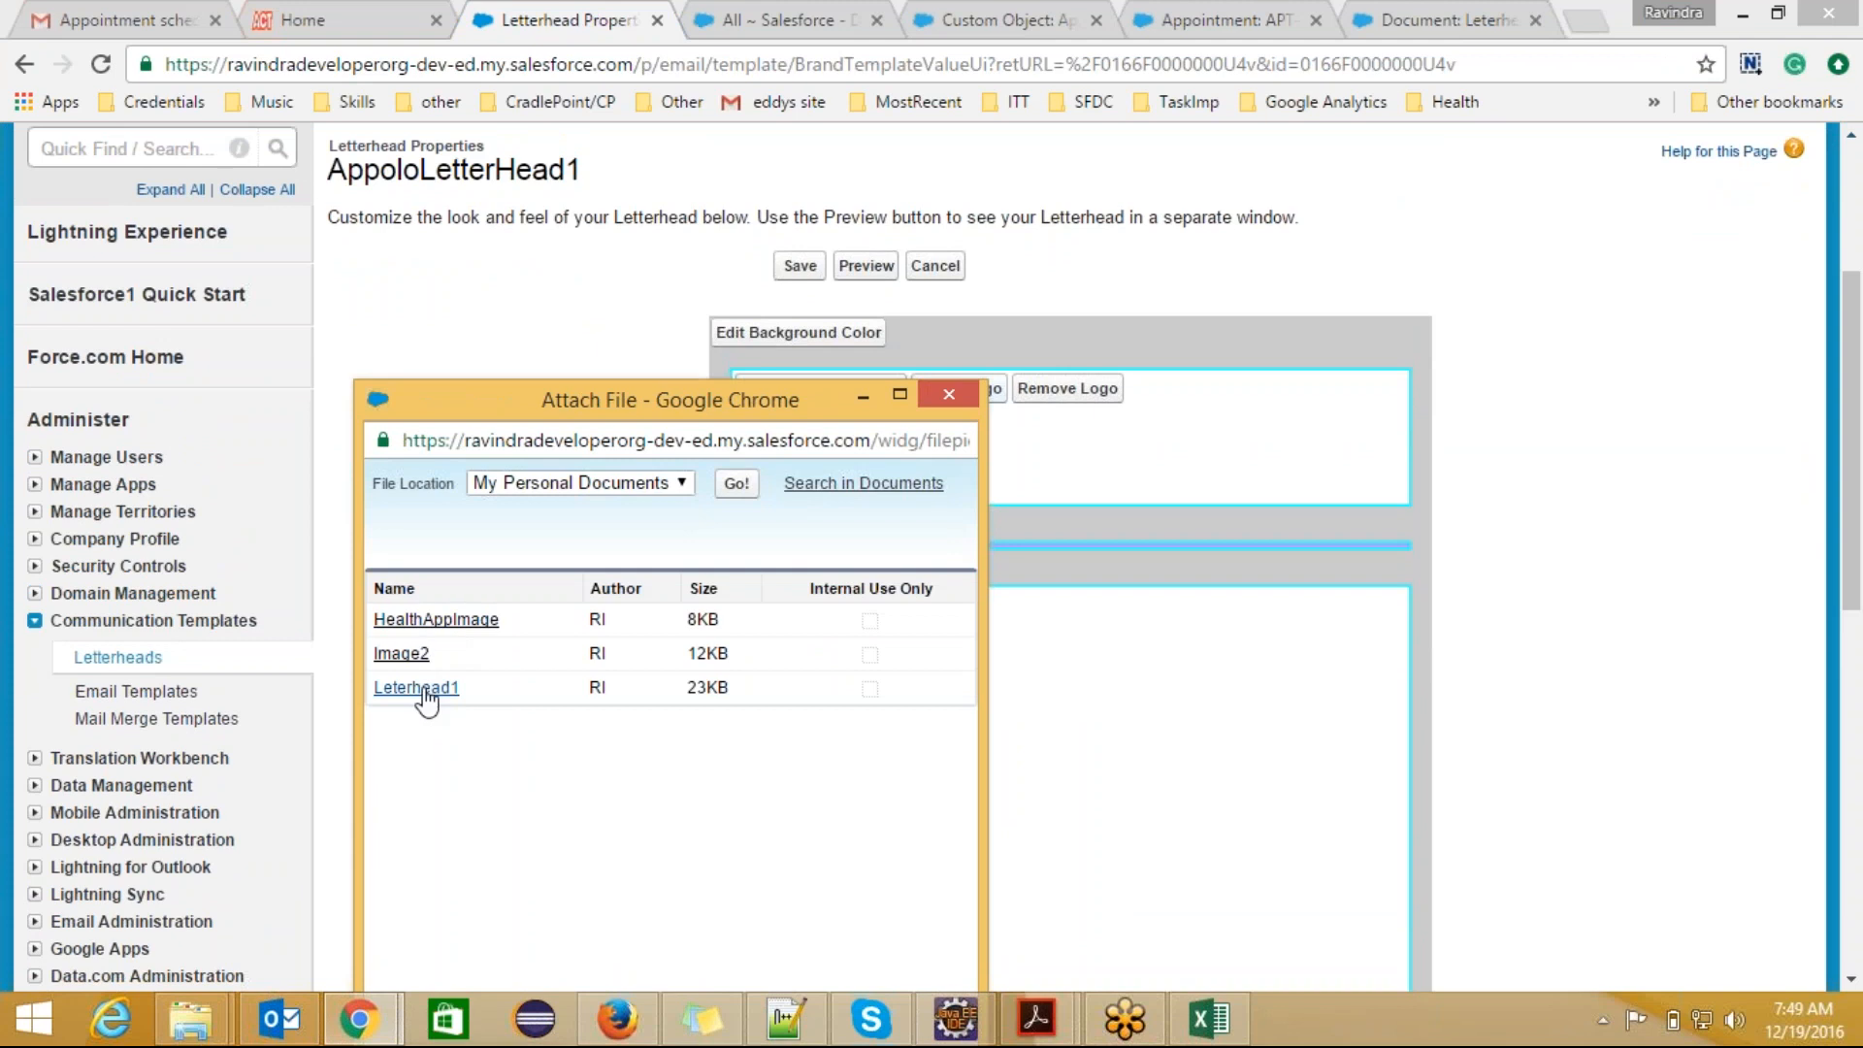
click(427, 691)
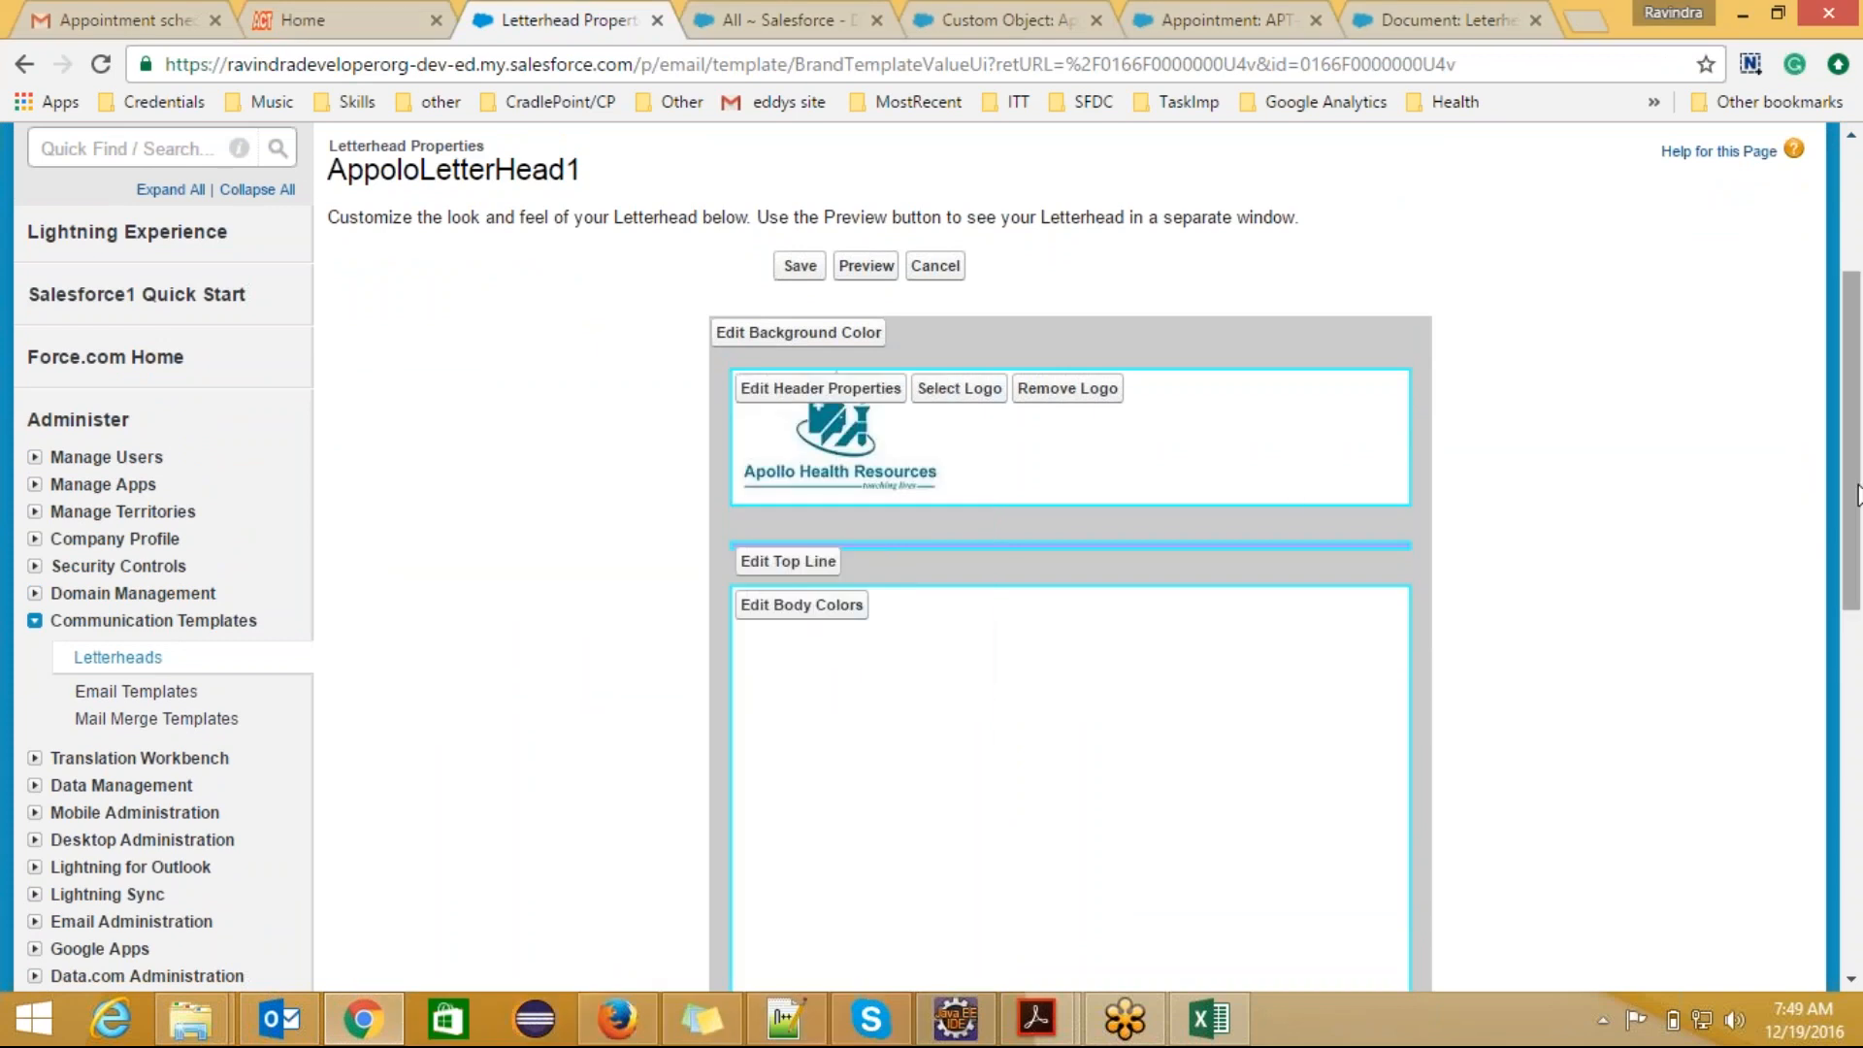
Step: Insert the Leterhead1 image from My Personal Documents as the letterhead's footer logo
drag(1856, 495, 1860, 661)
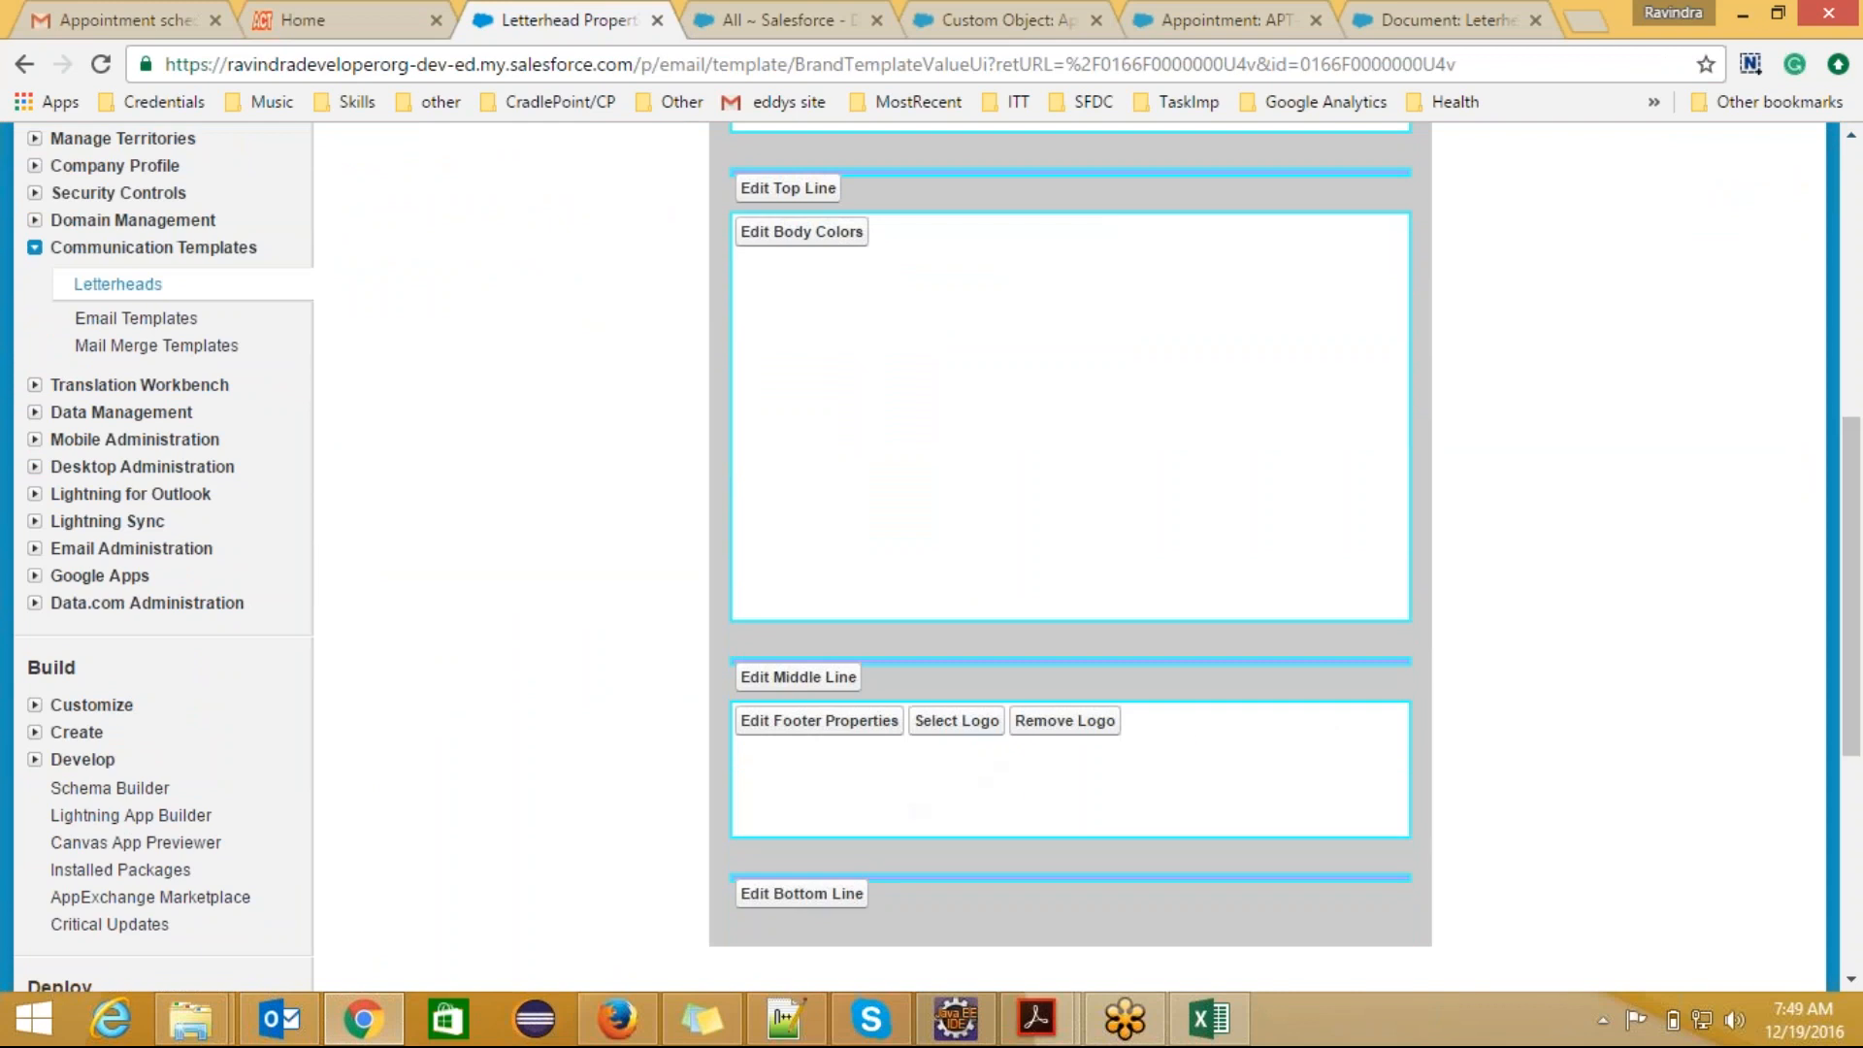
click(960, 743)
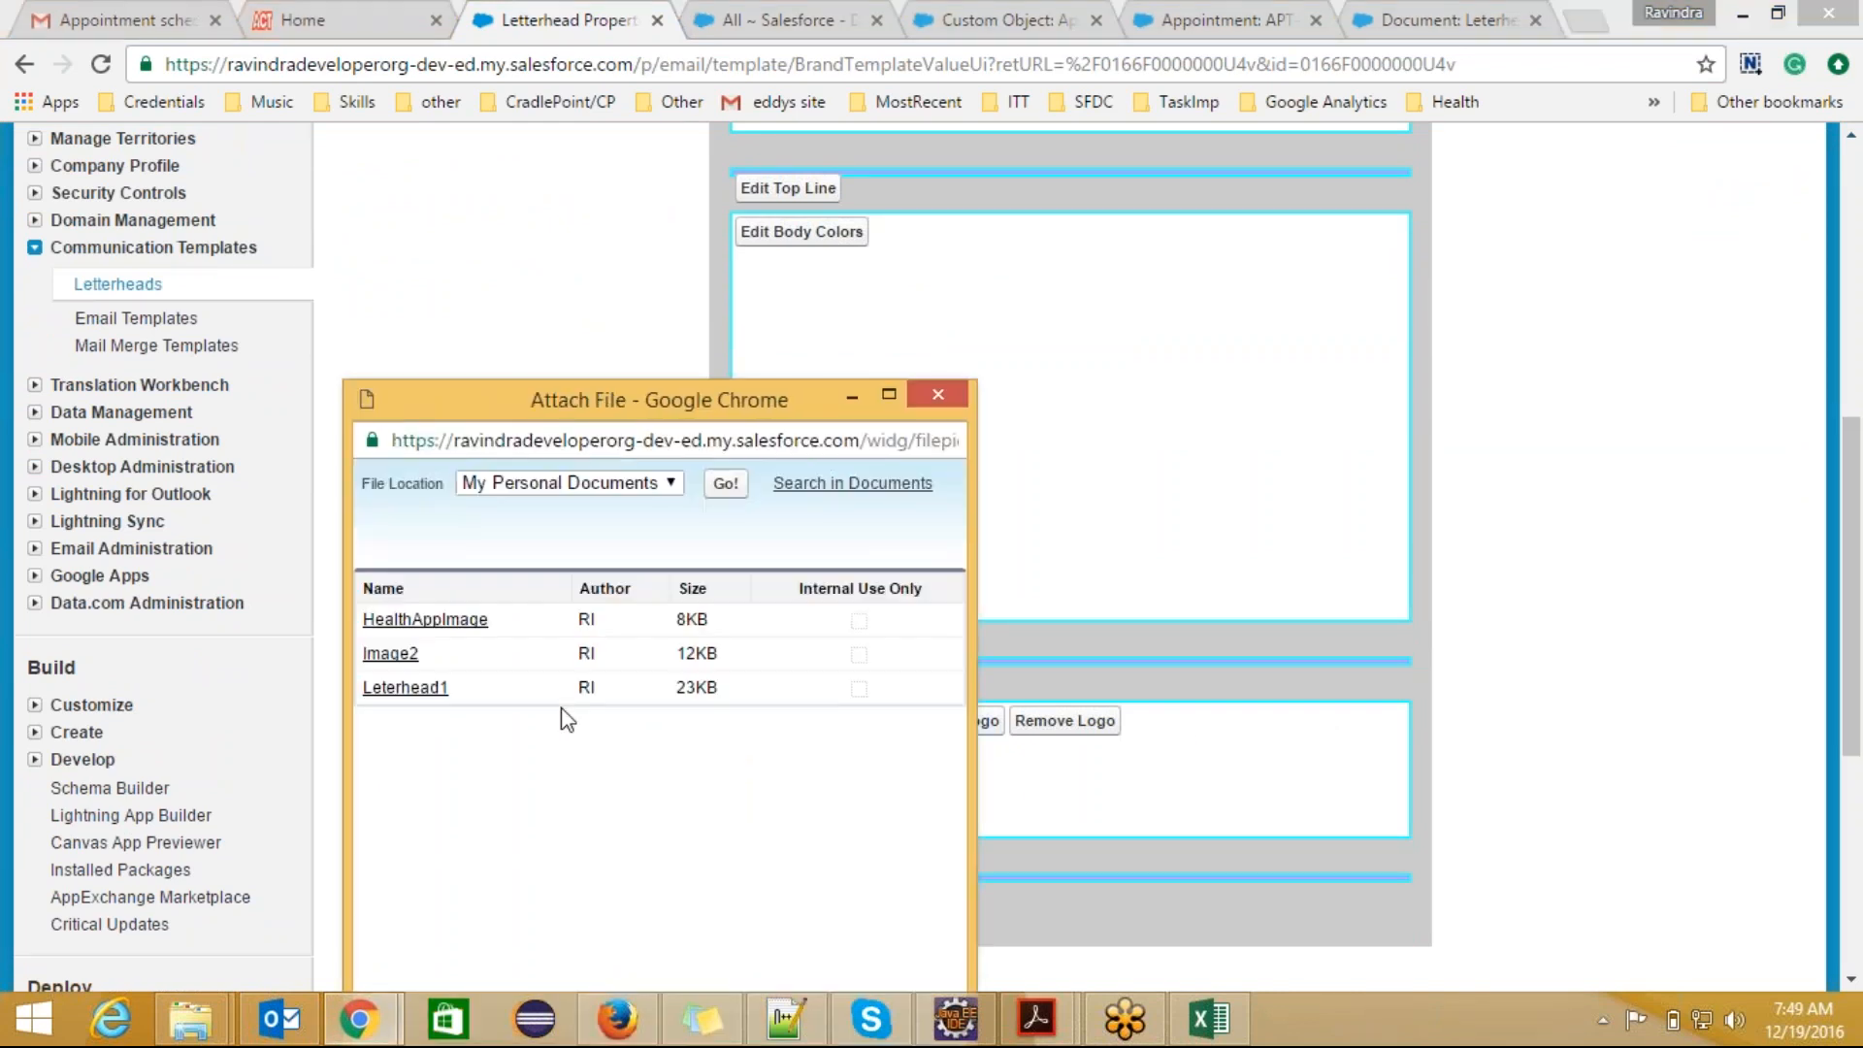
click(437, 688)
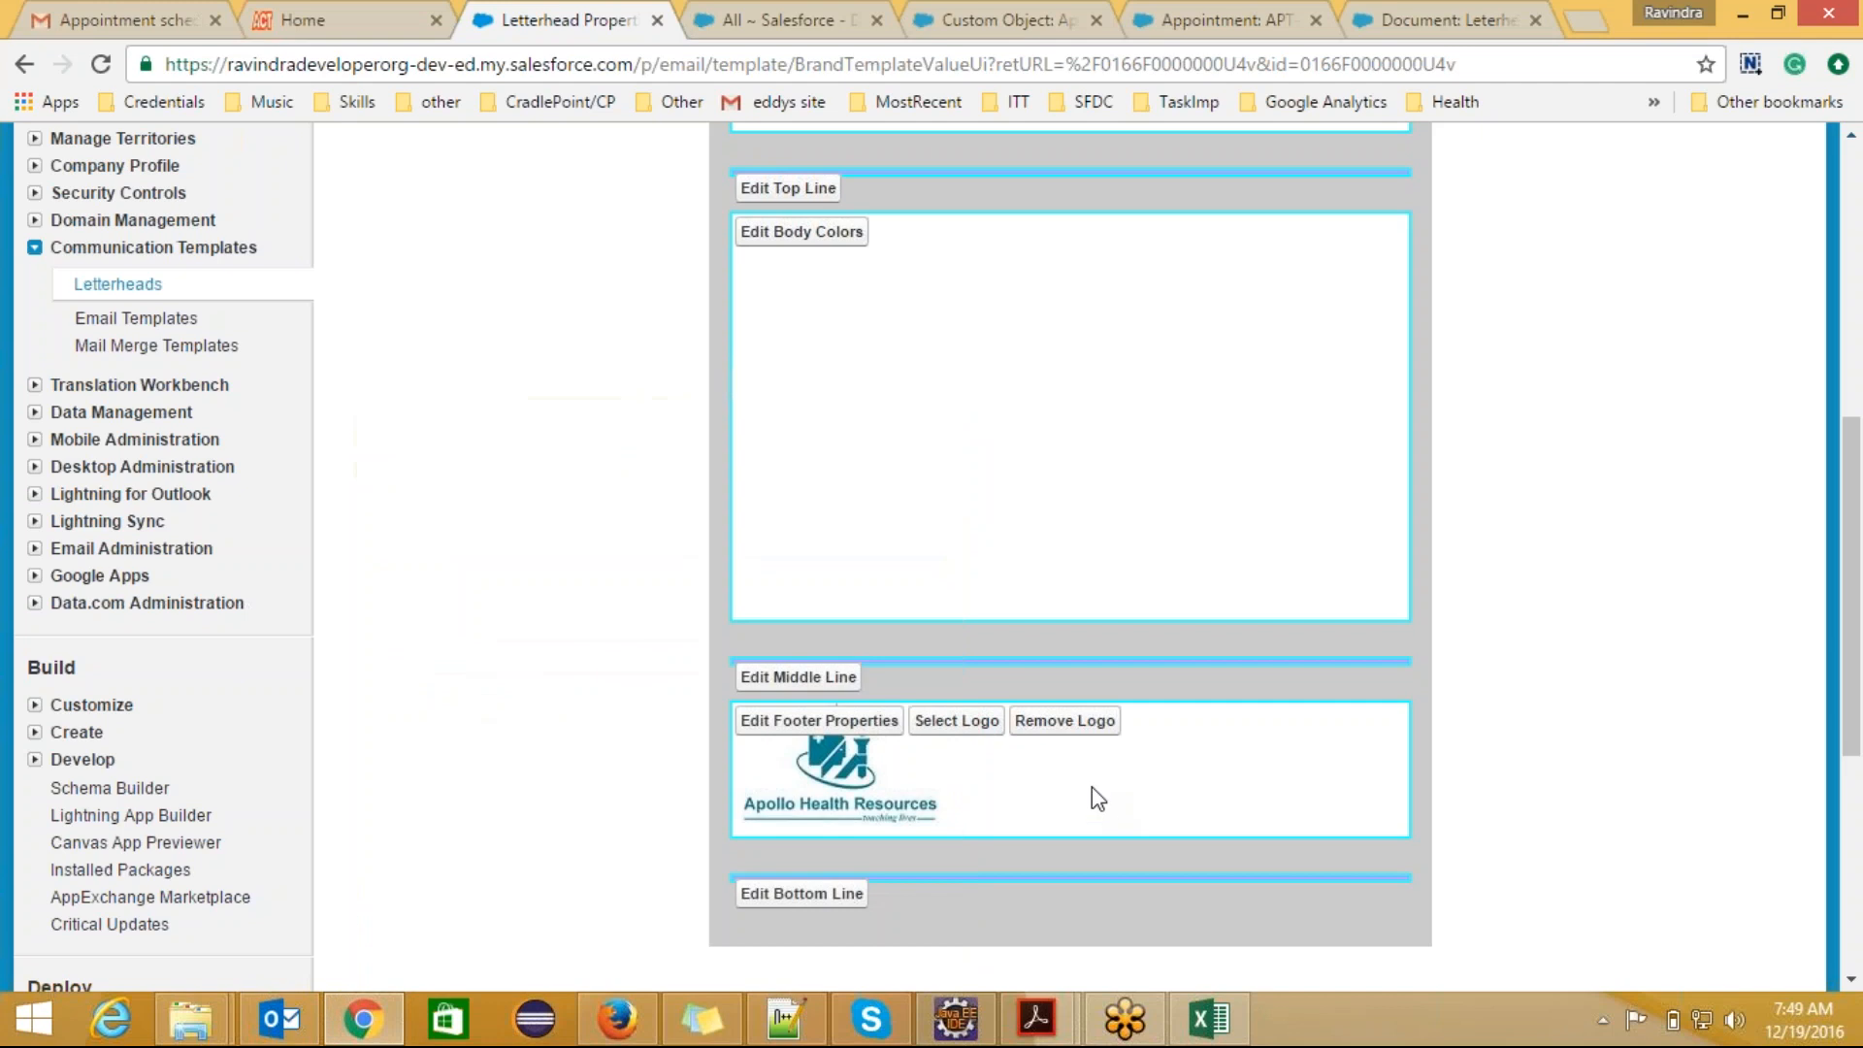
Step: Set the letterhead's header background color to light gray #CCCCCC
drag(1853, 733, 1855, 630)
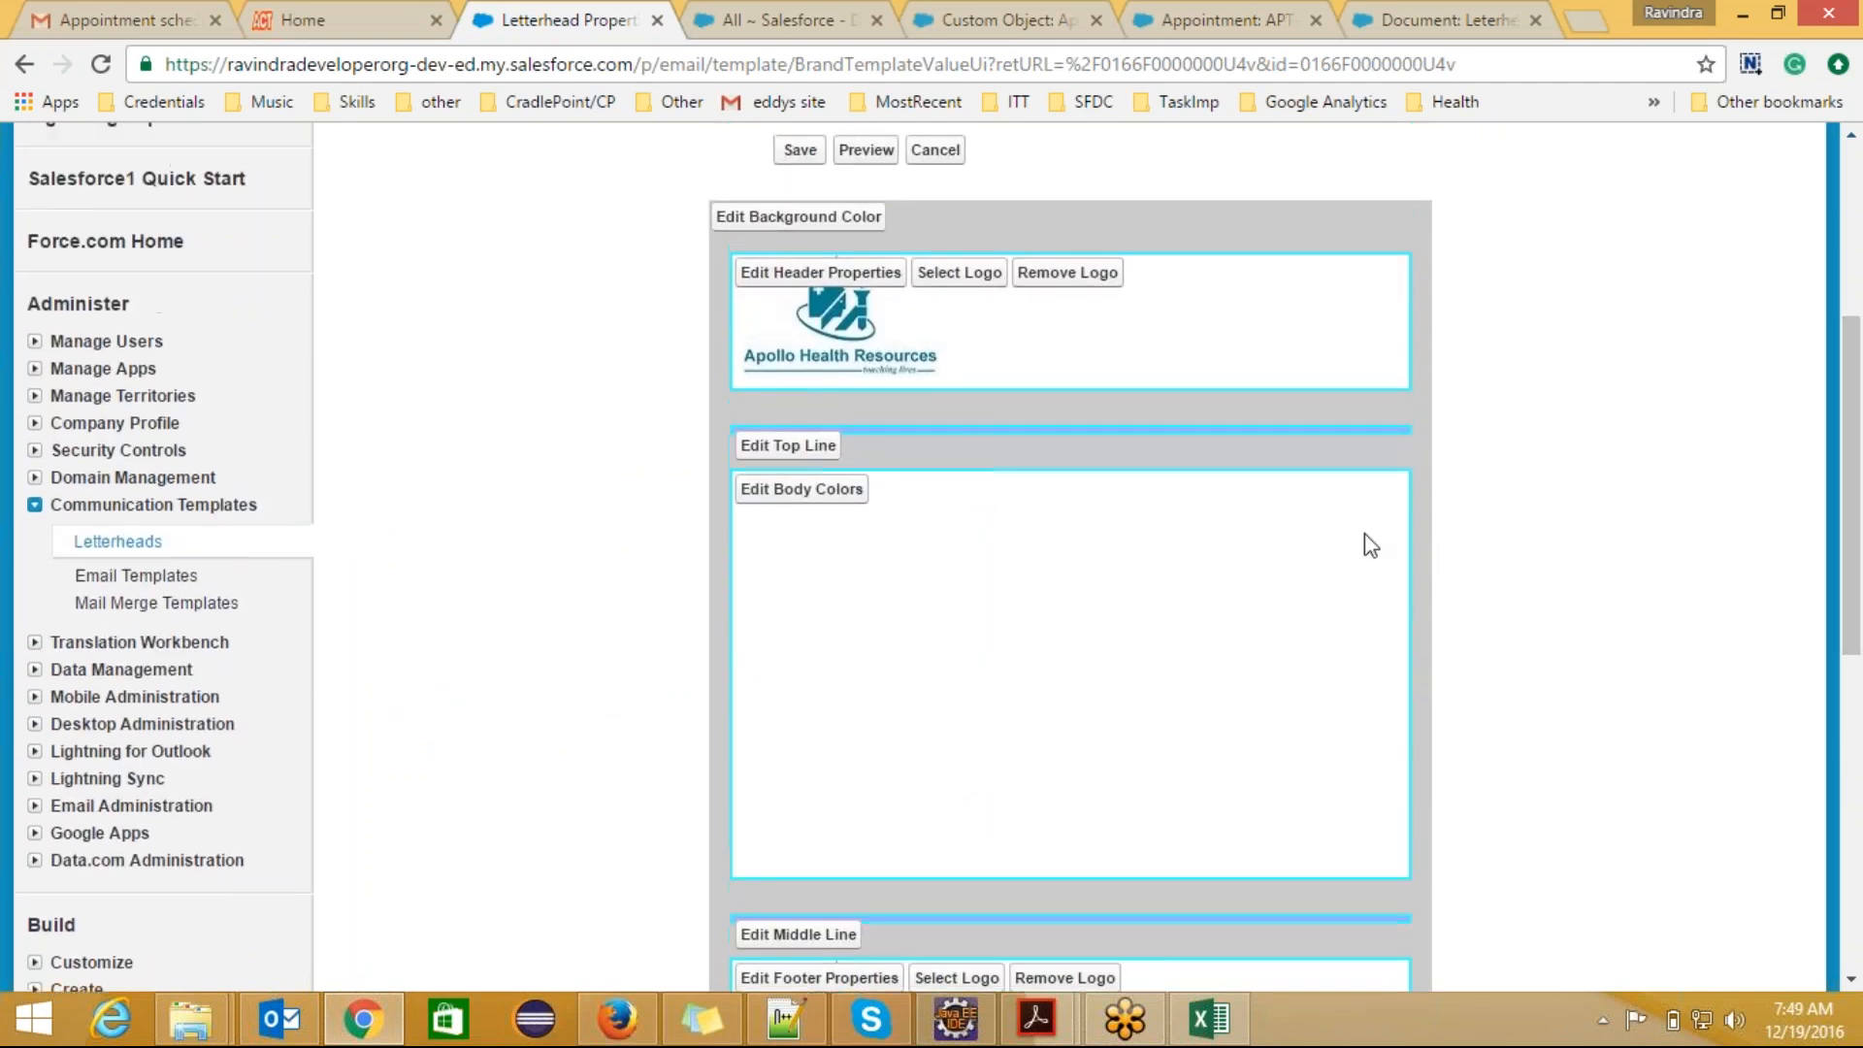
click(1108, 280)
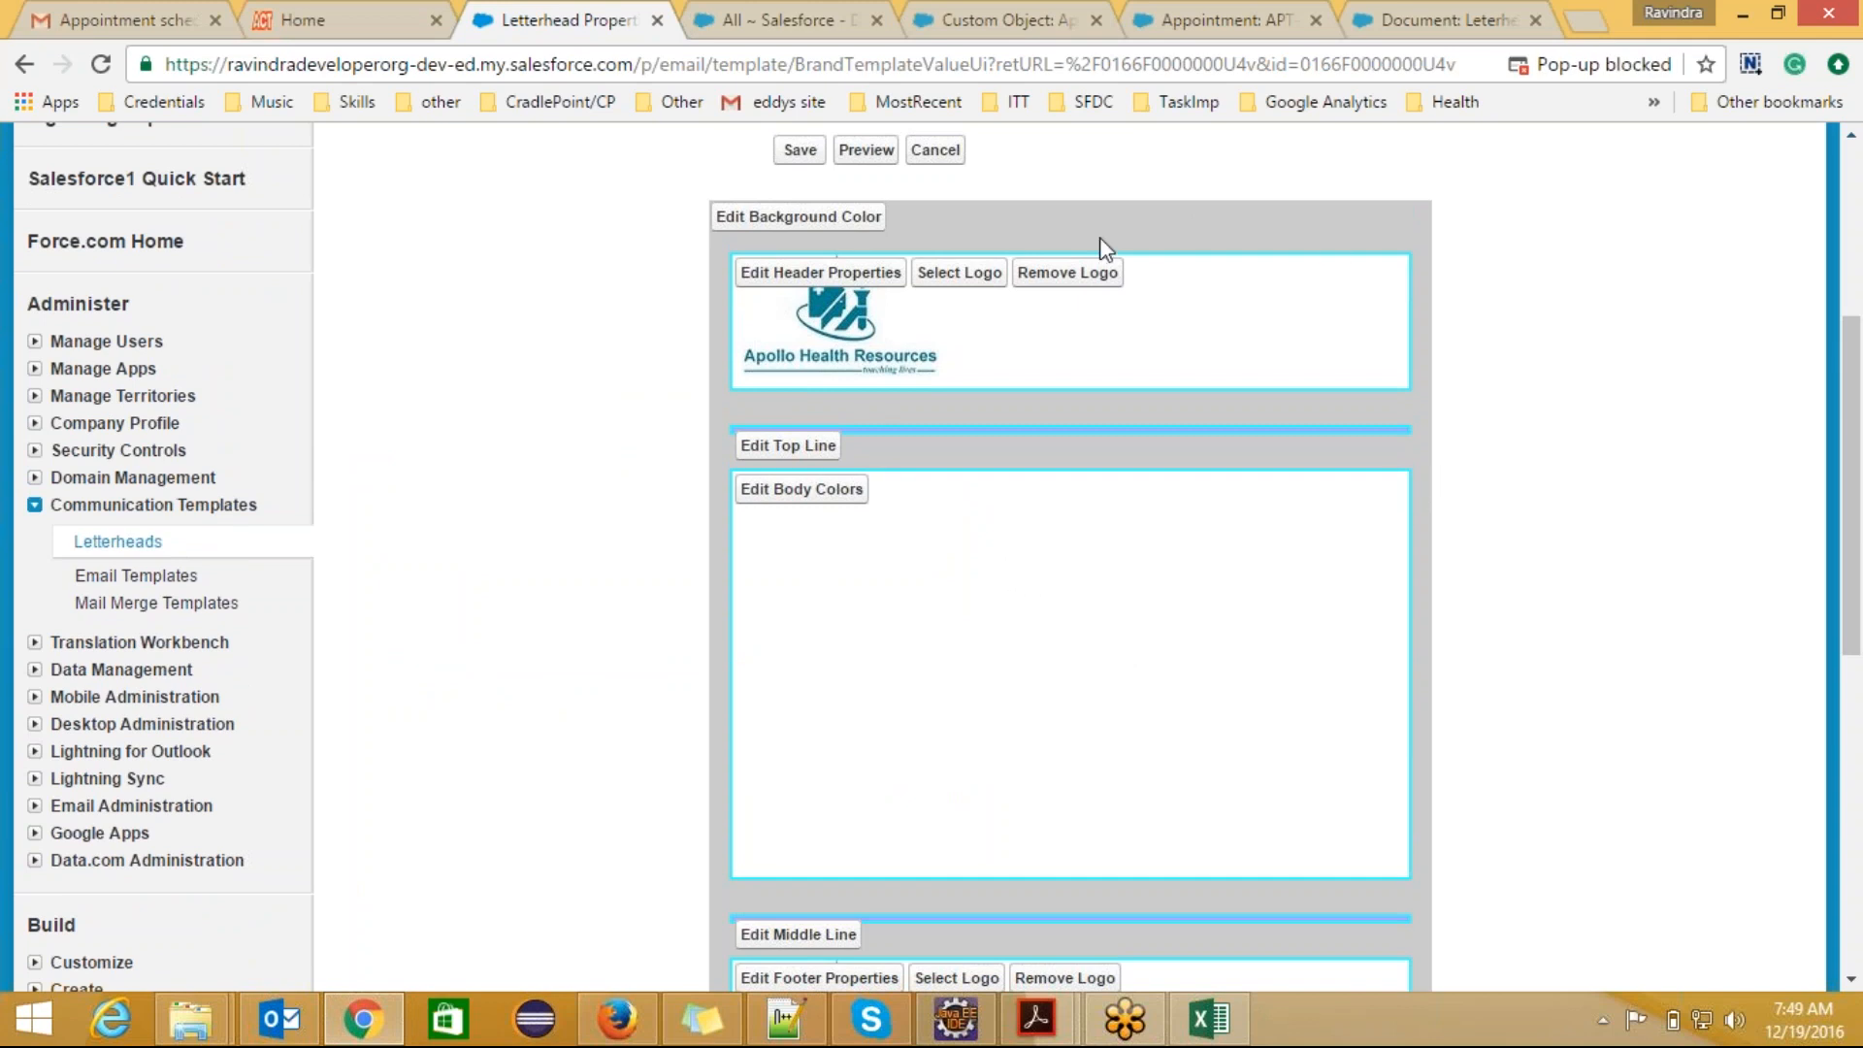
click(869, 276)
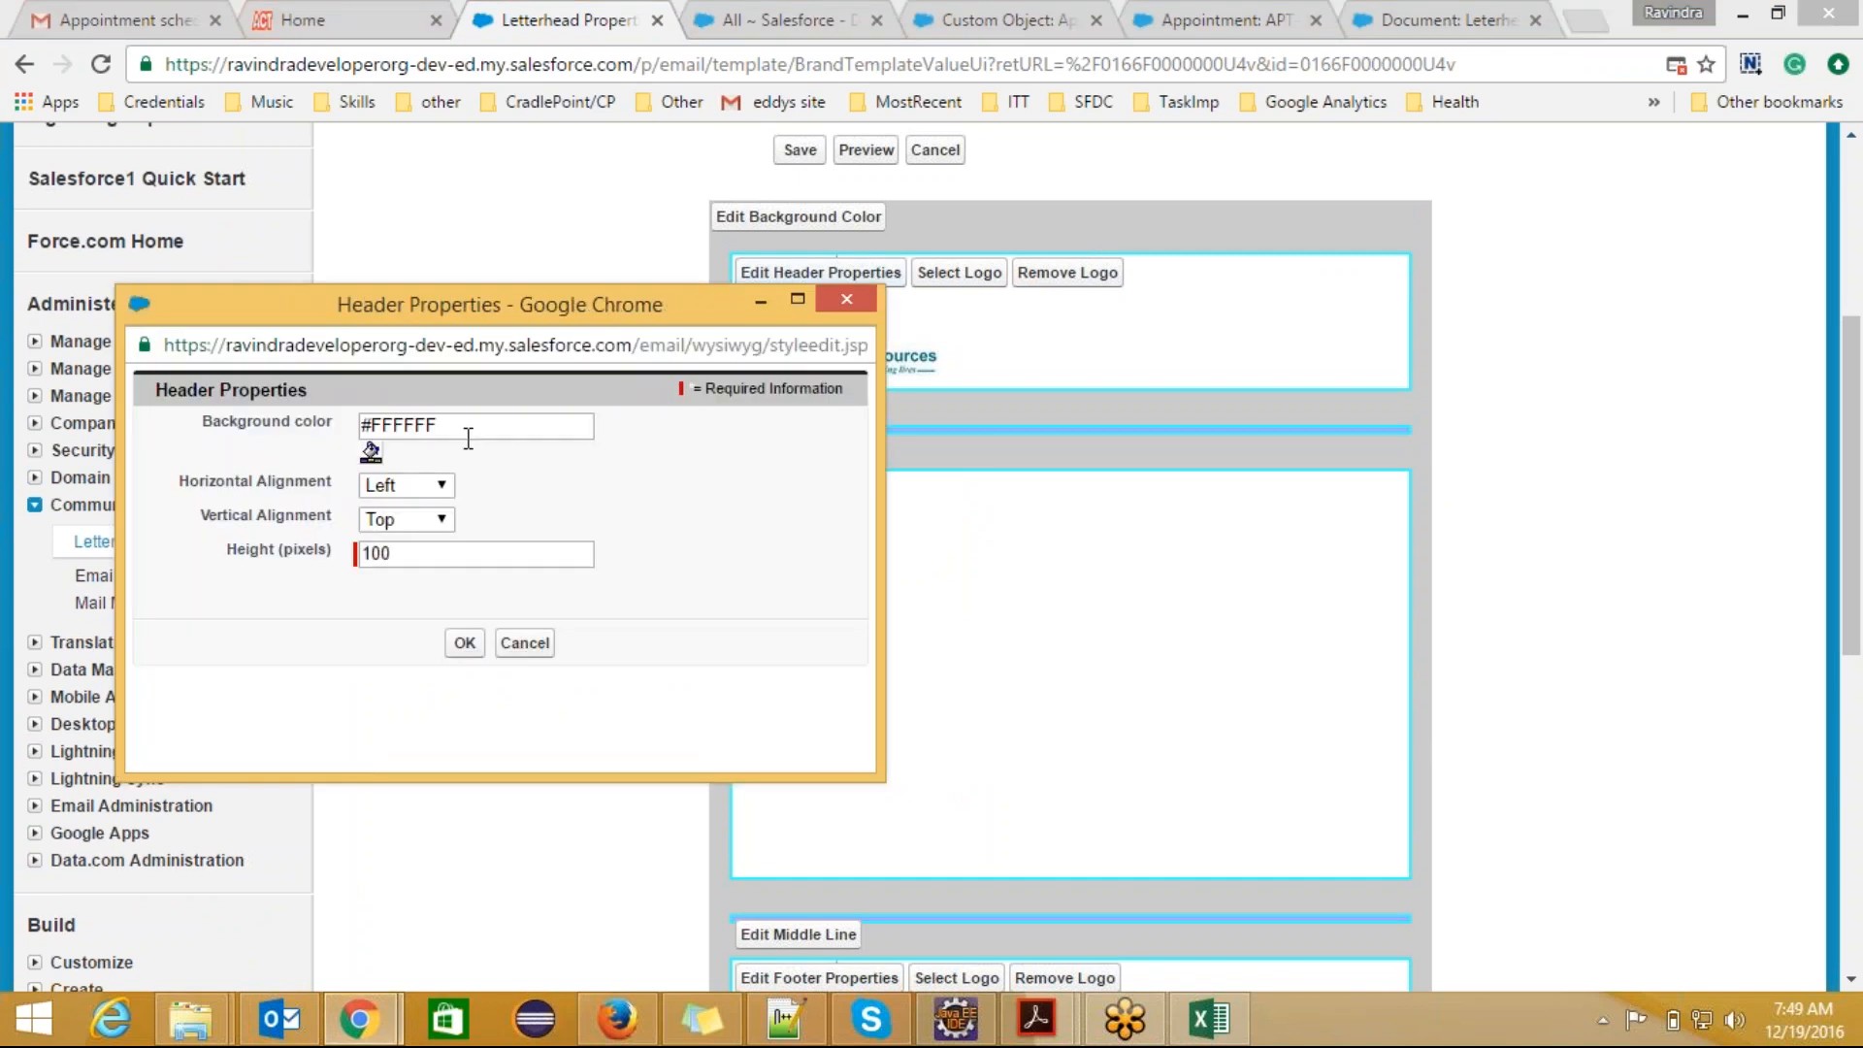
click(372, 452)
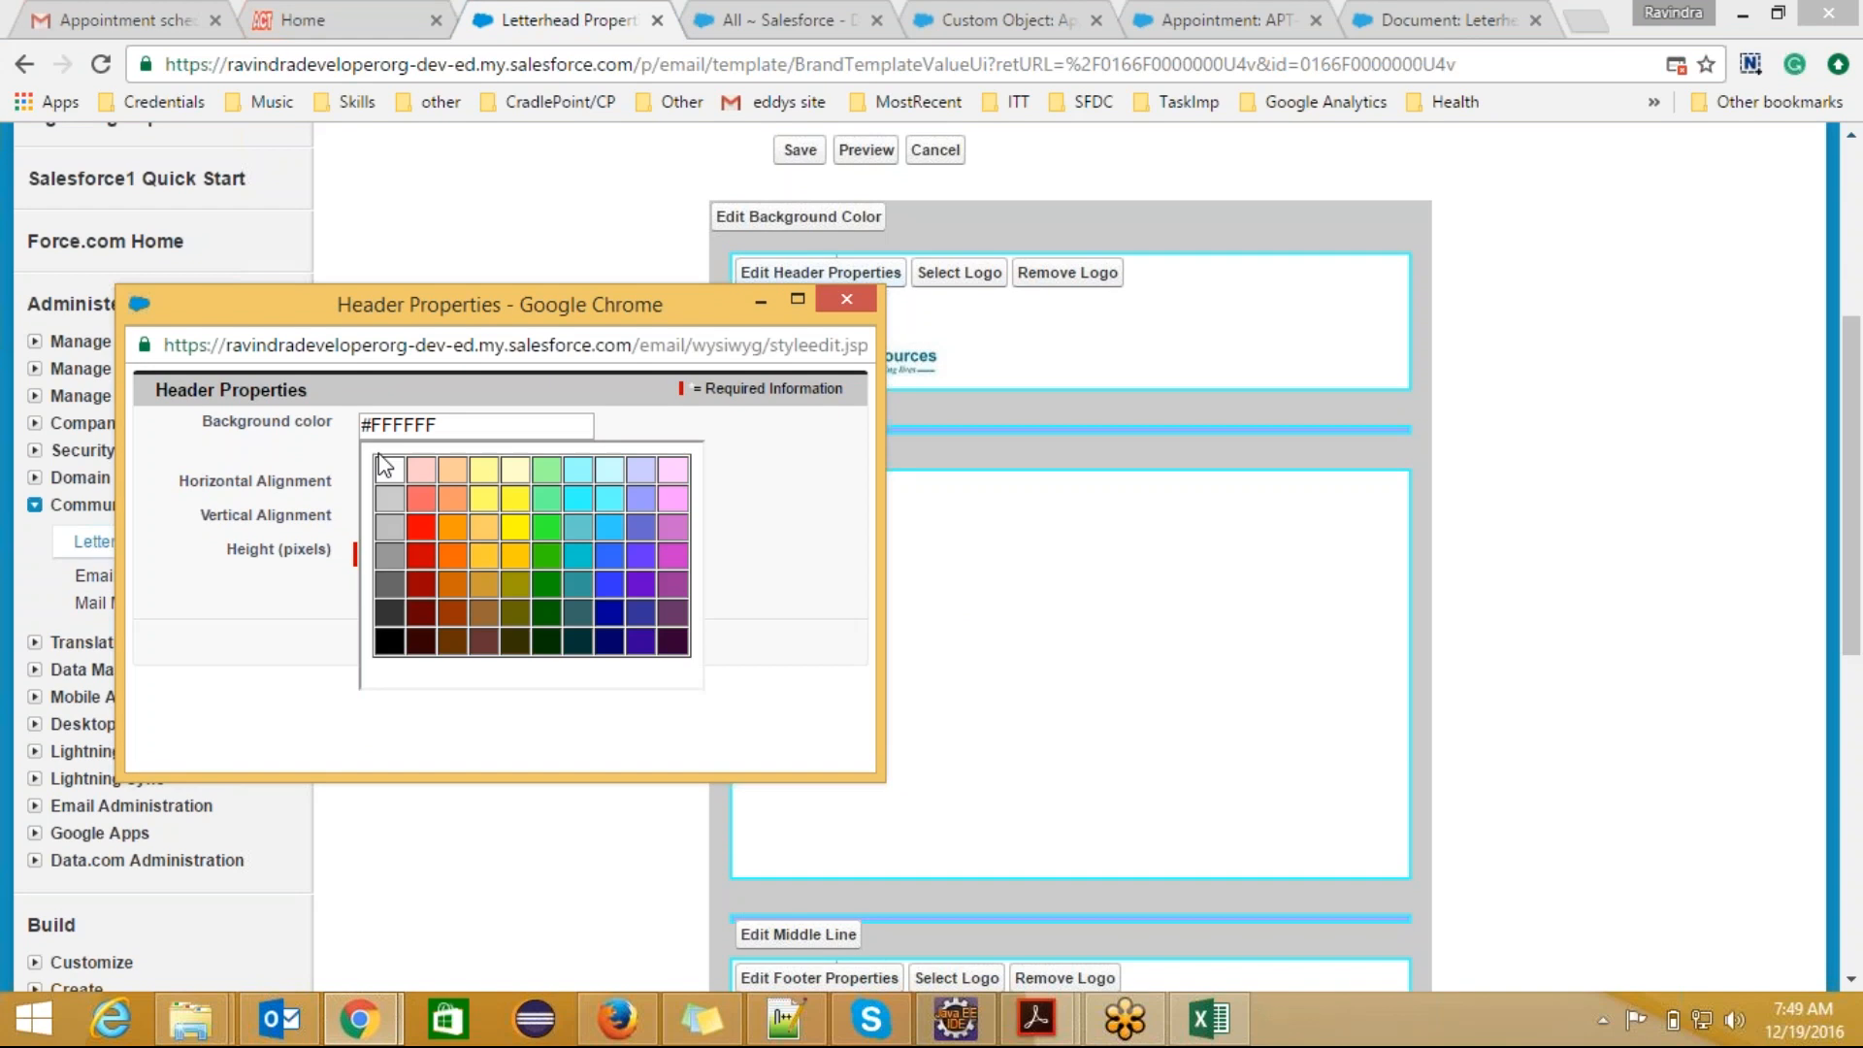
click(396, 491)
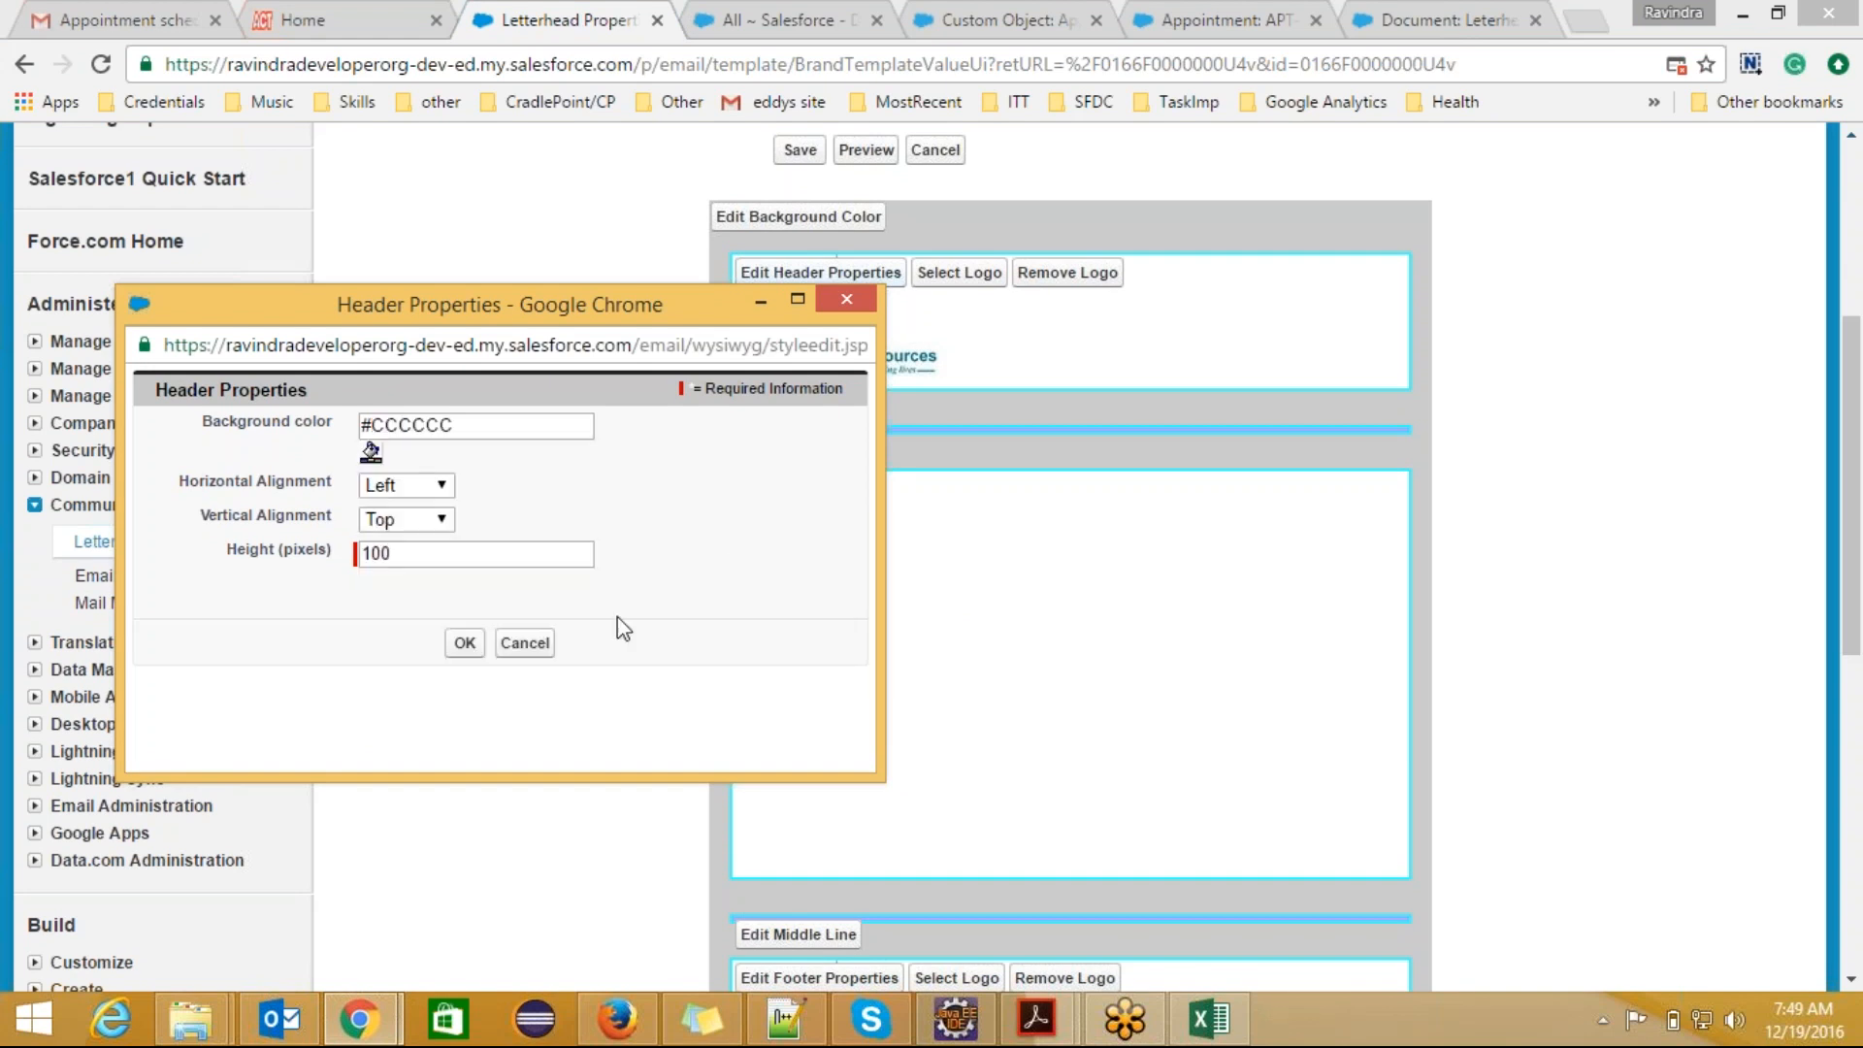
click(456, 647)
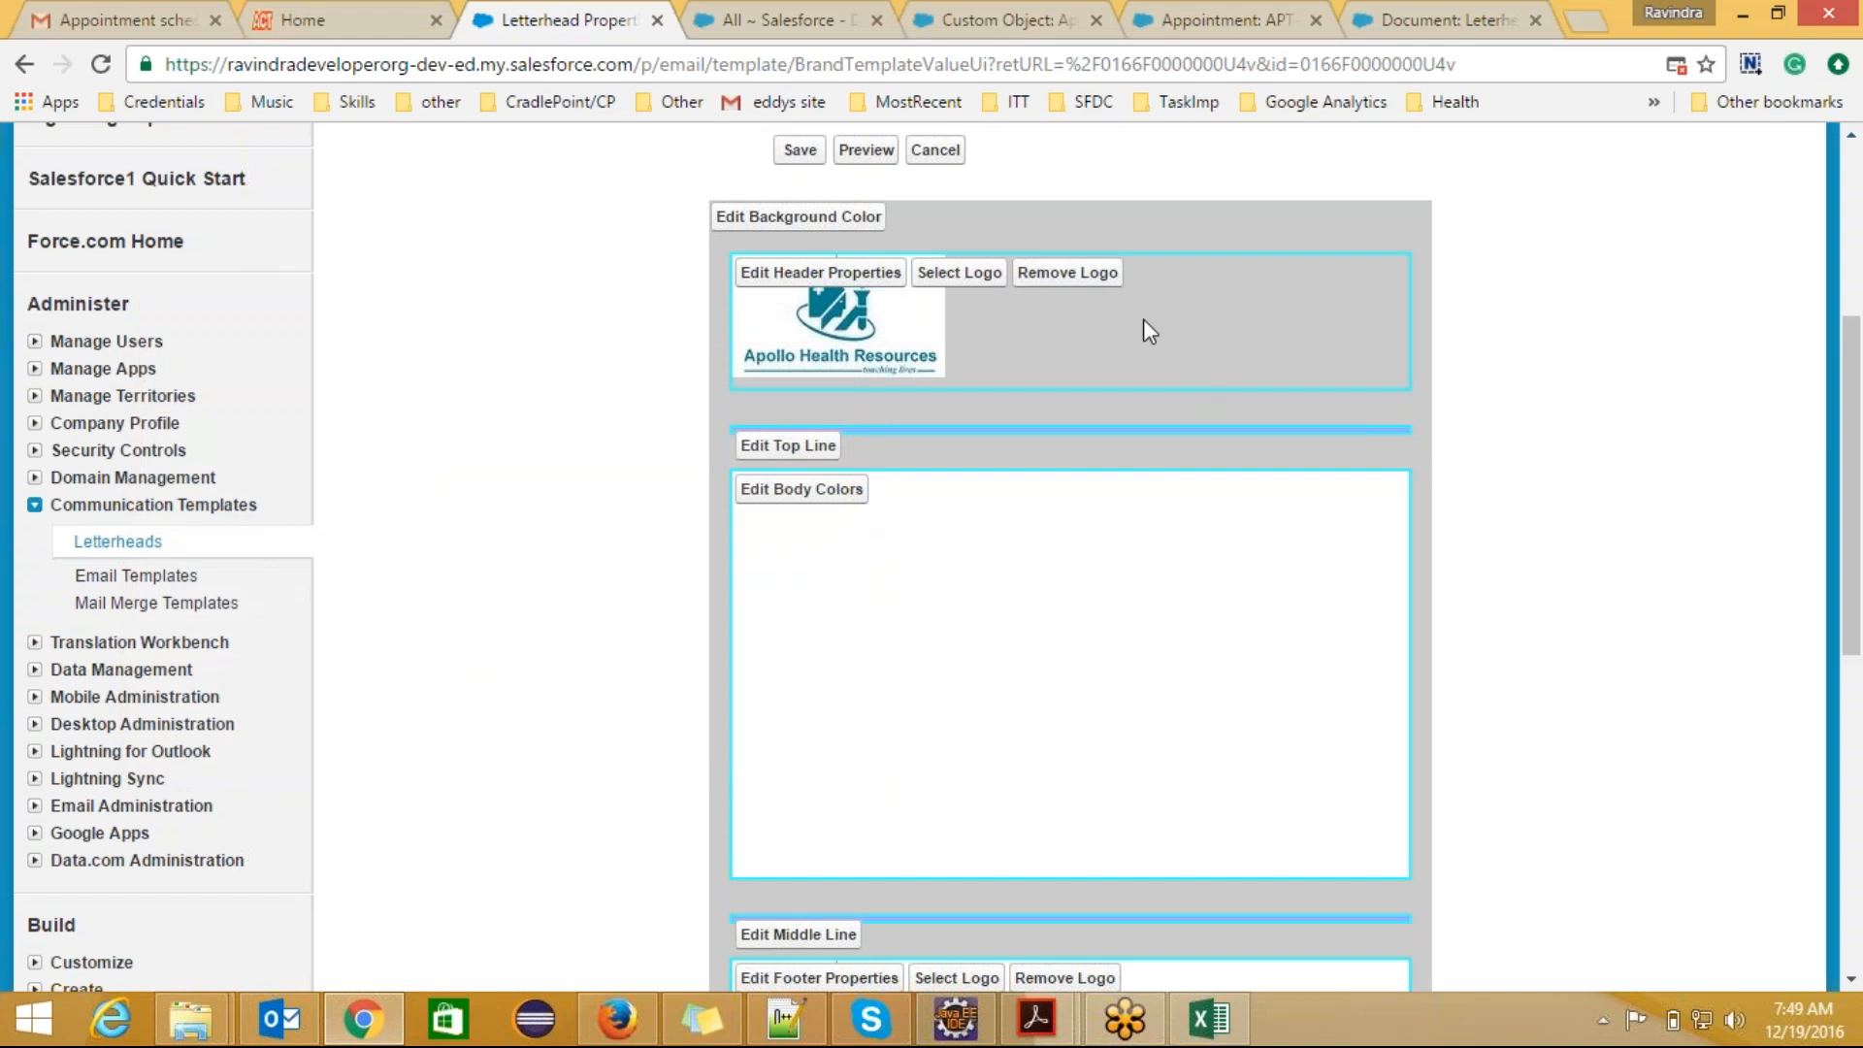
Step: Set the letterhead's overall background color to white #FFFFFF
click(798, 216)
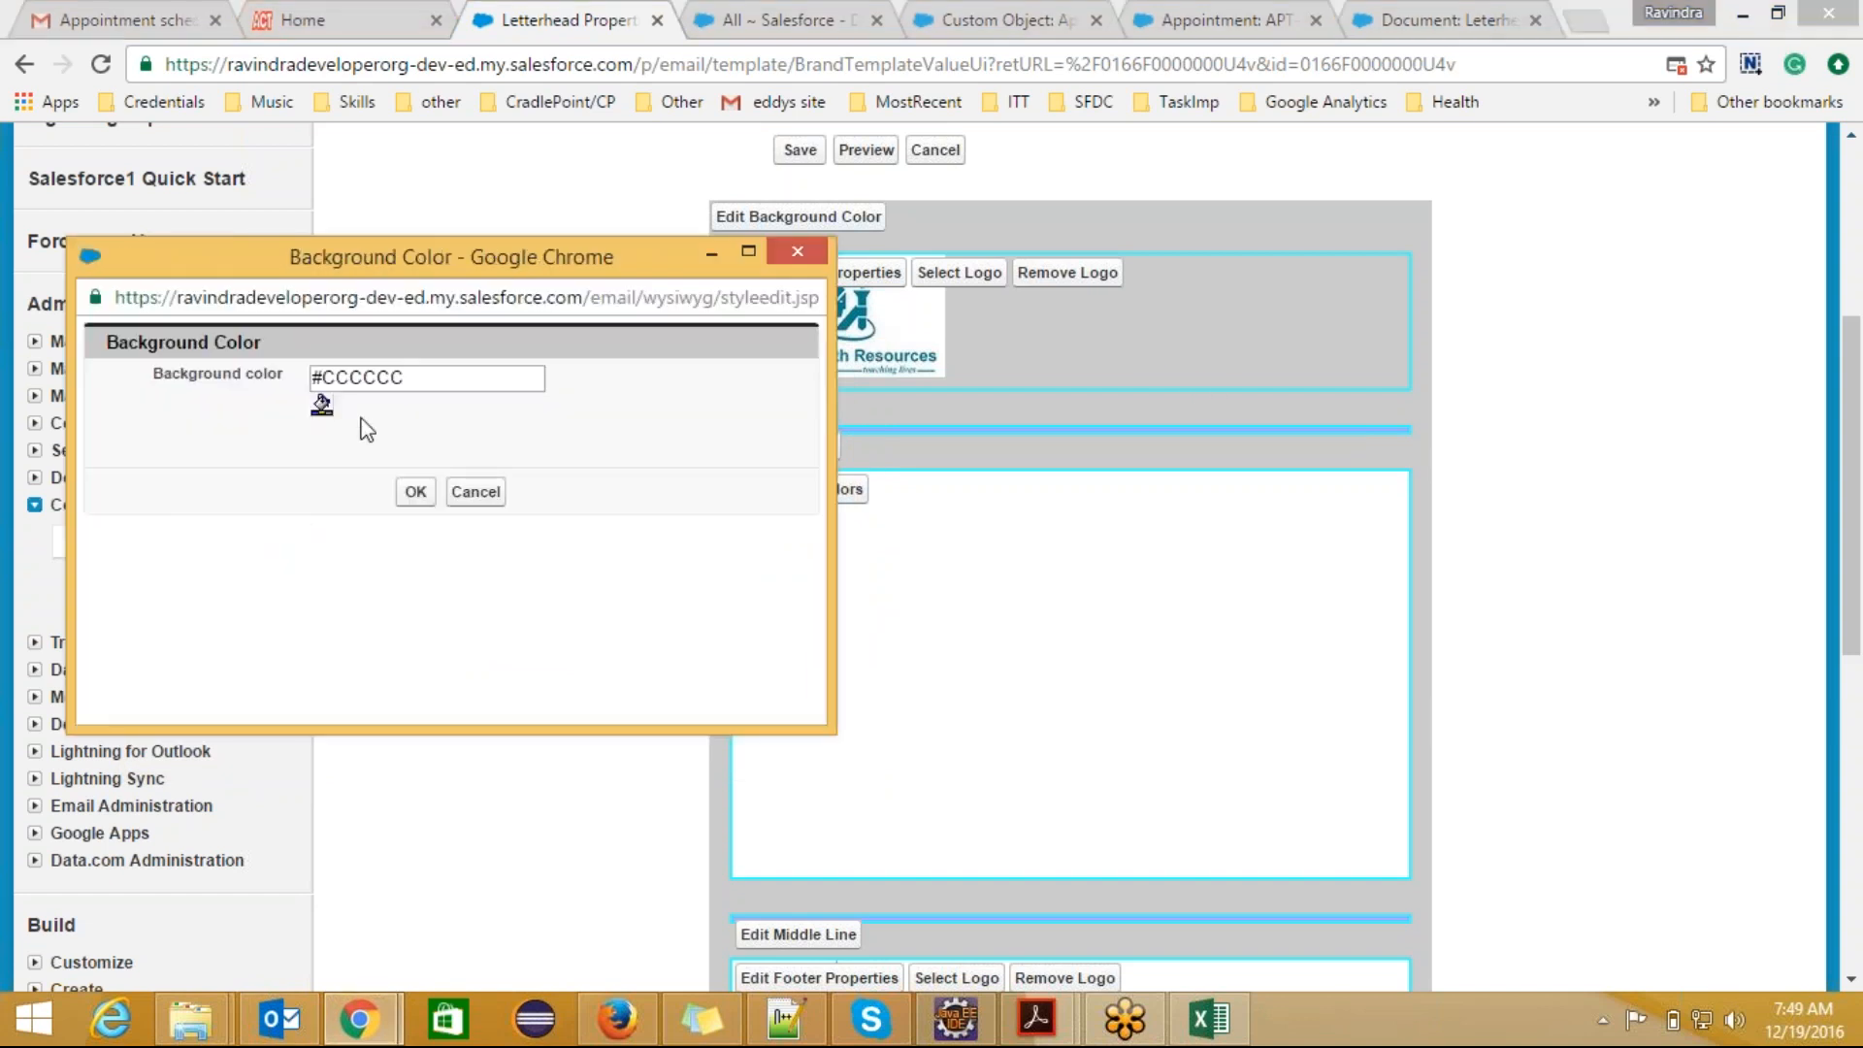
click(323, 405)
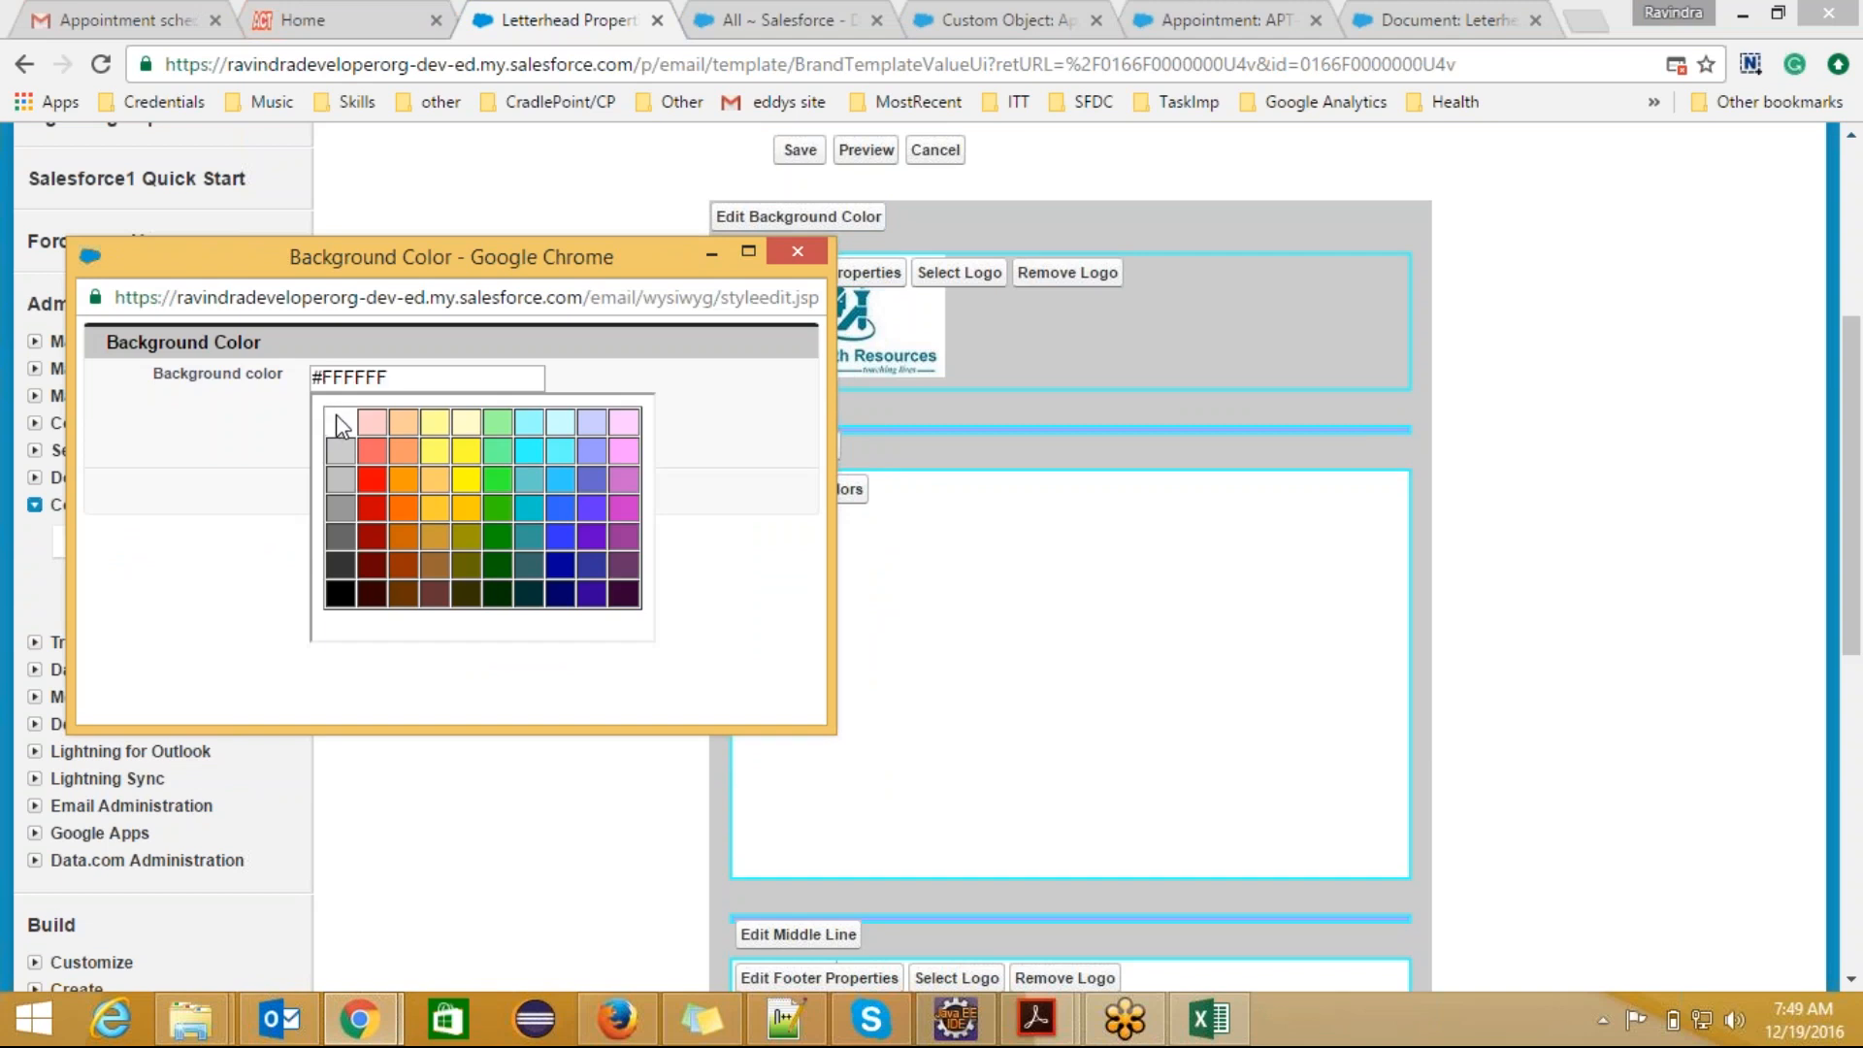
click(675, 585)
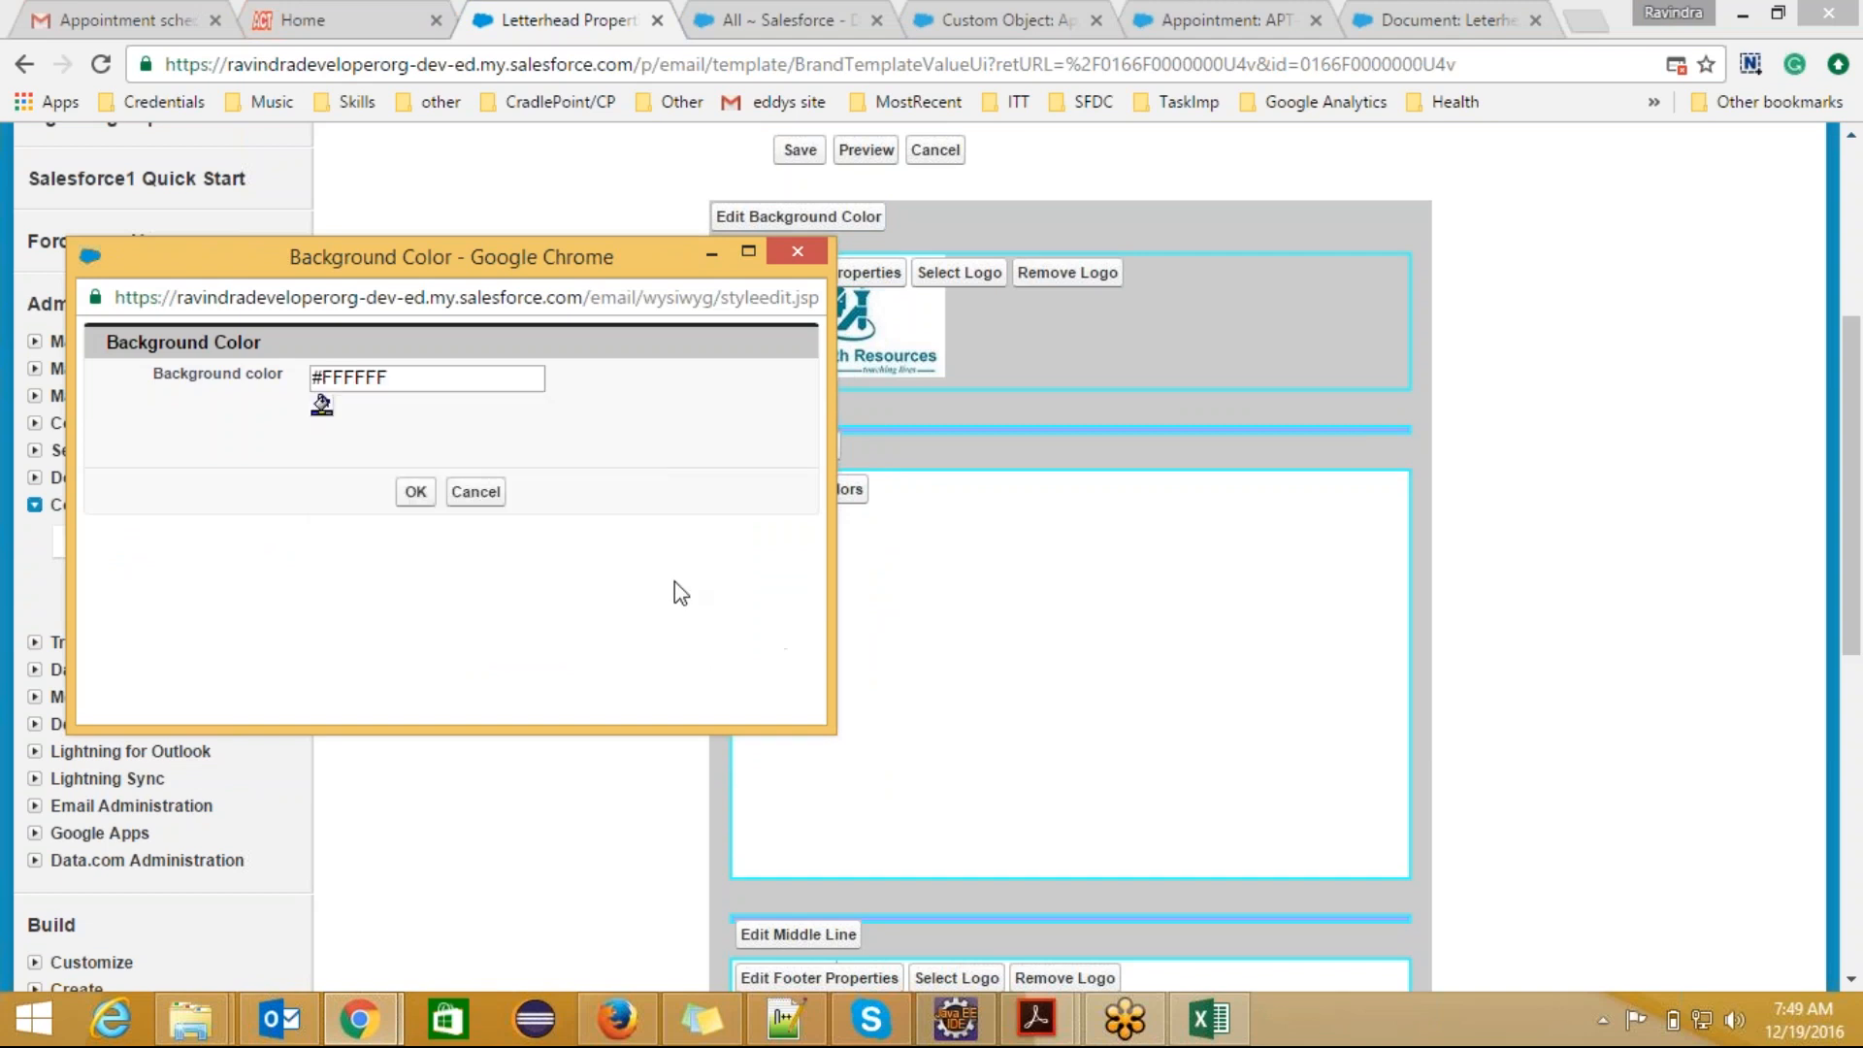
click(415, 491)
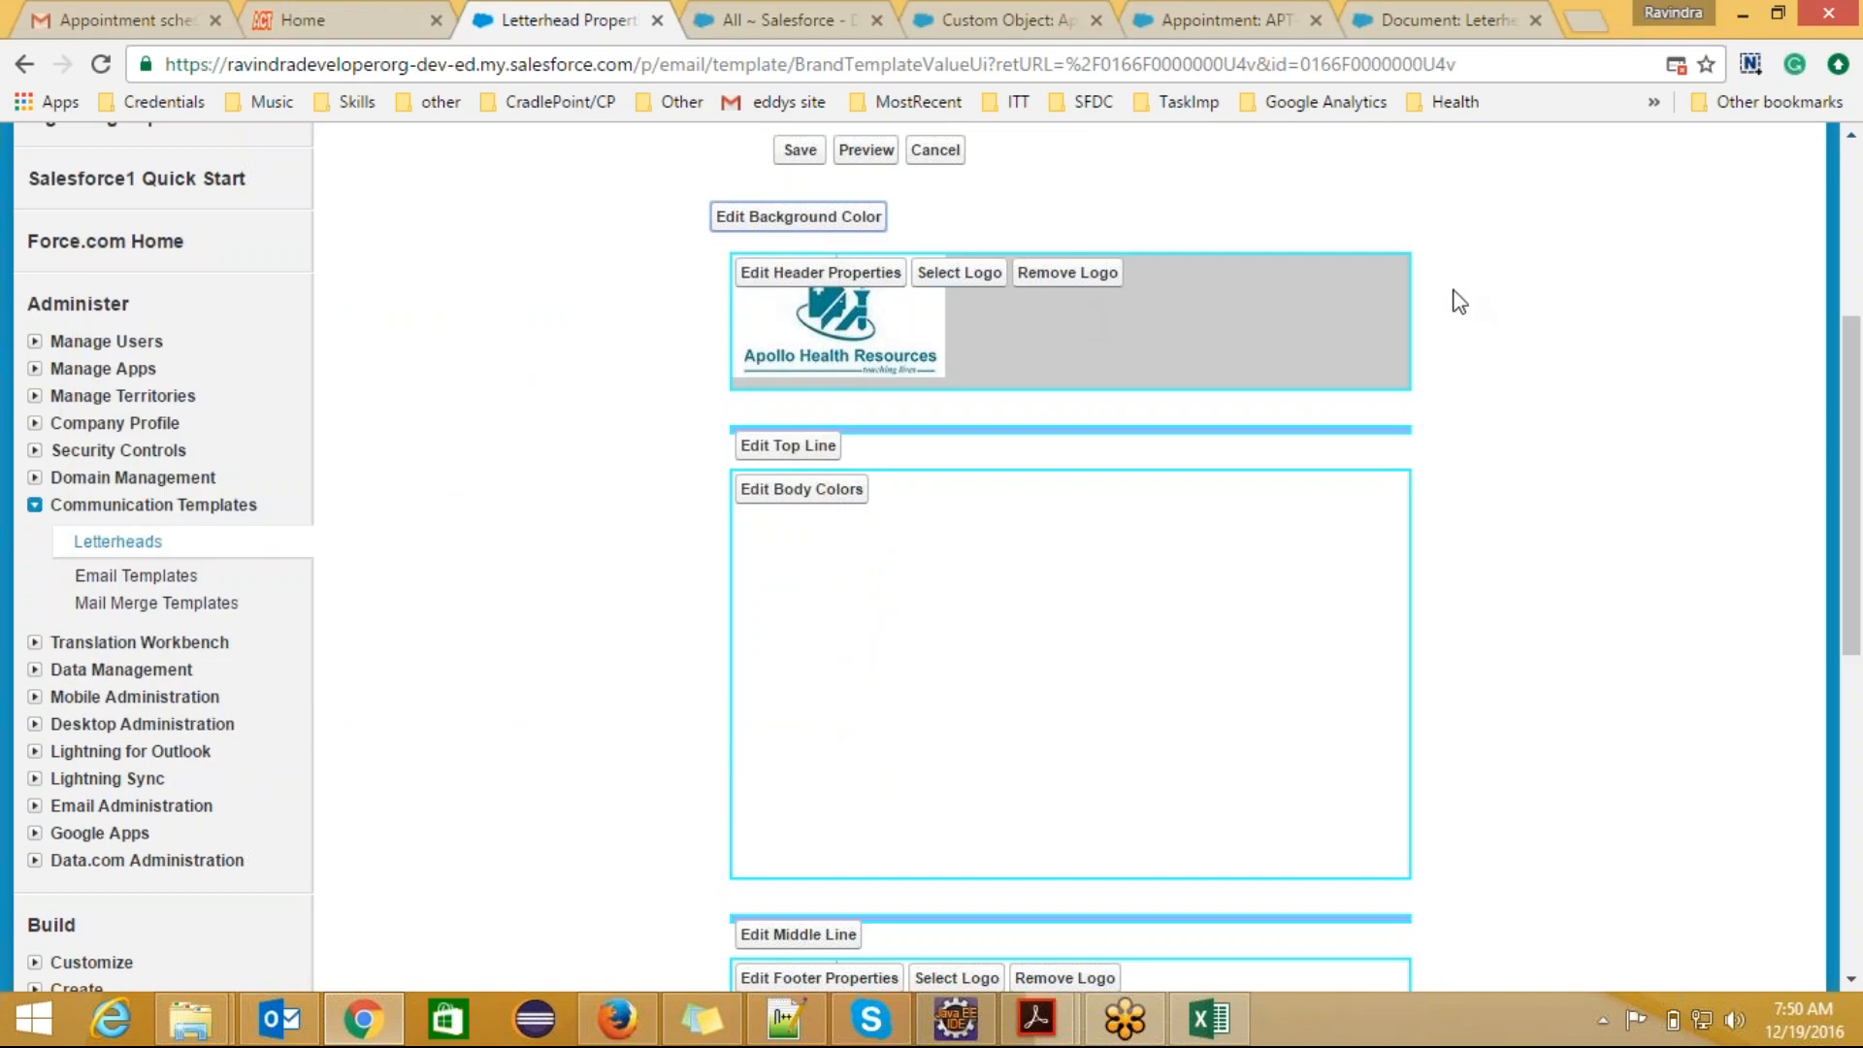
Step: Change the color of the letterhead's top line to #66CCCC
click(800, 454)
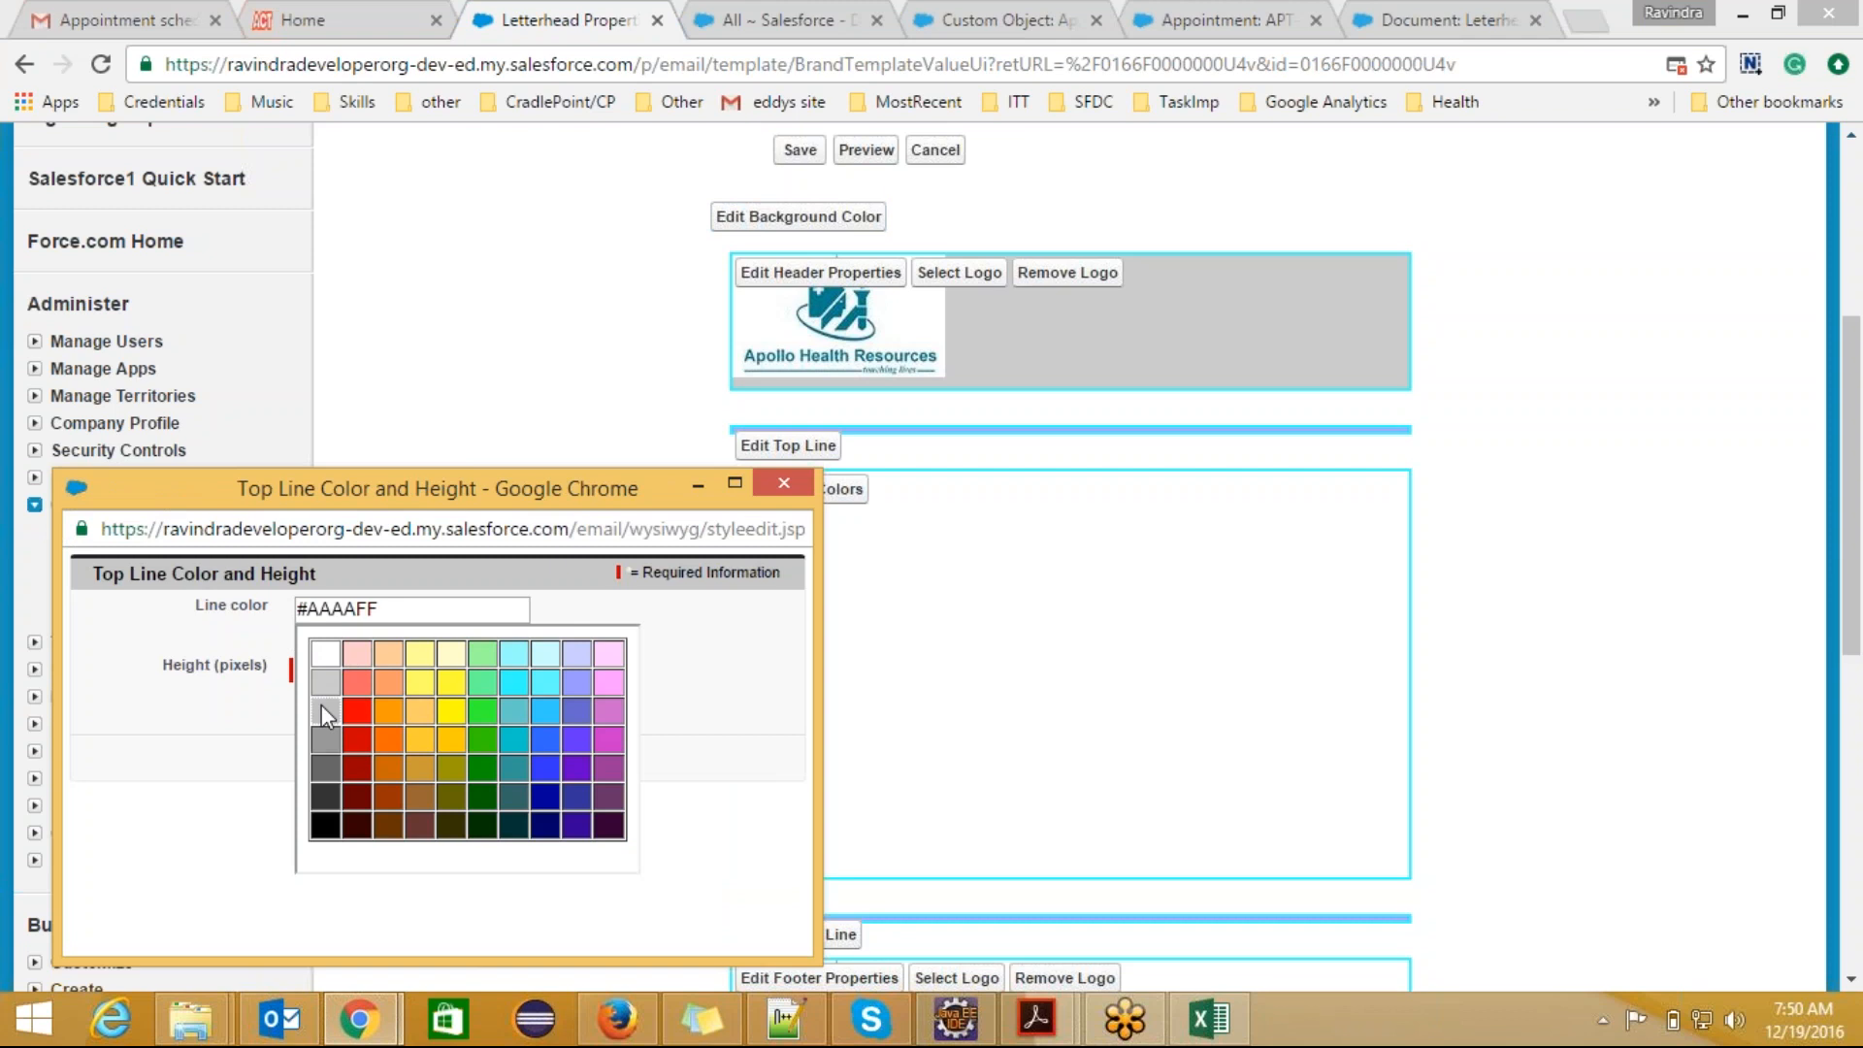
click(518, 713)
click(678, 704)
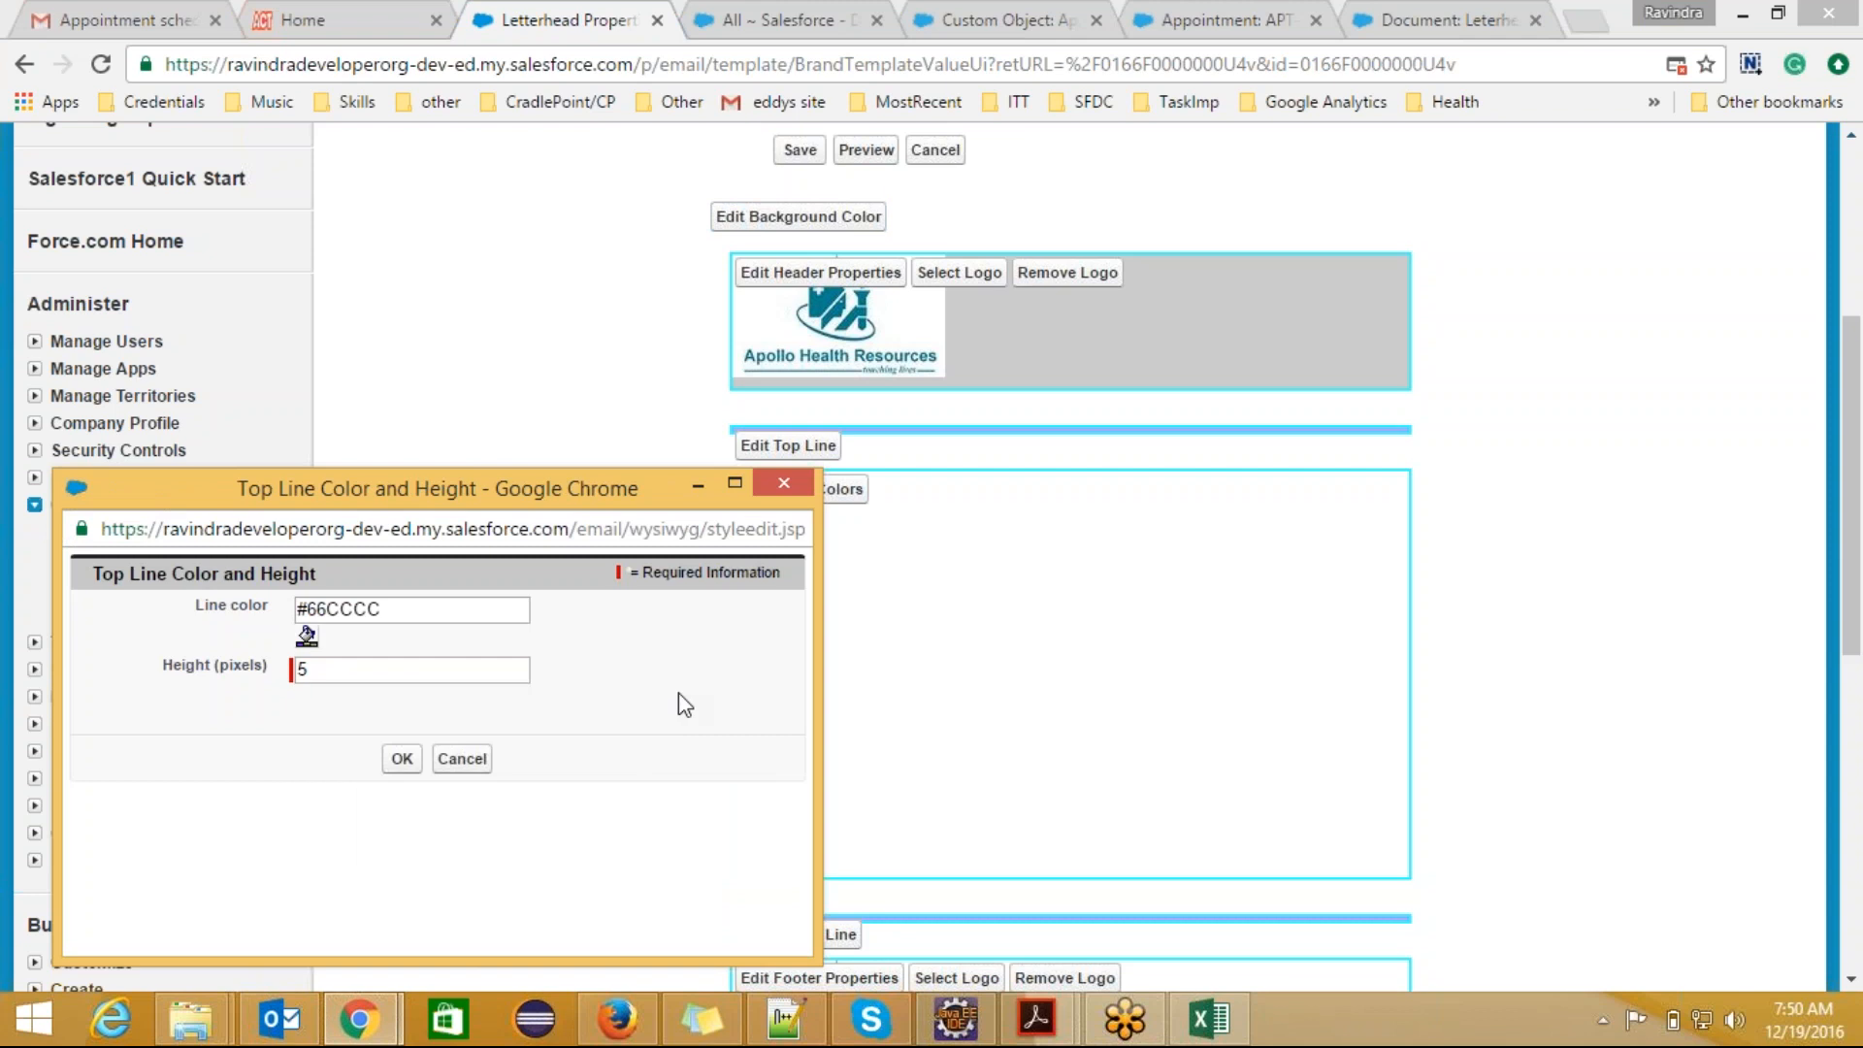
click(403, 759)
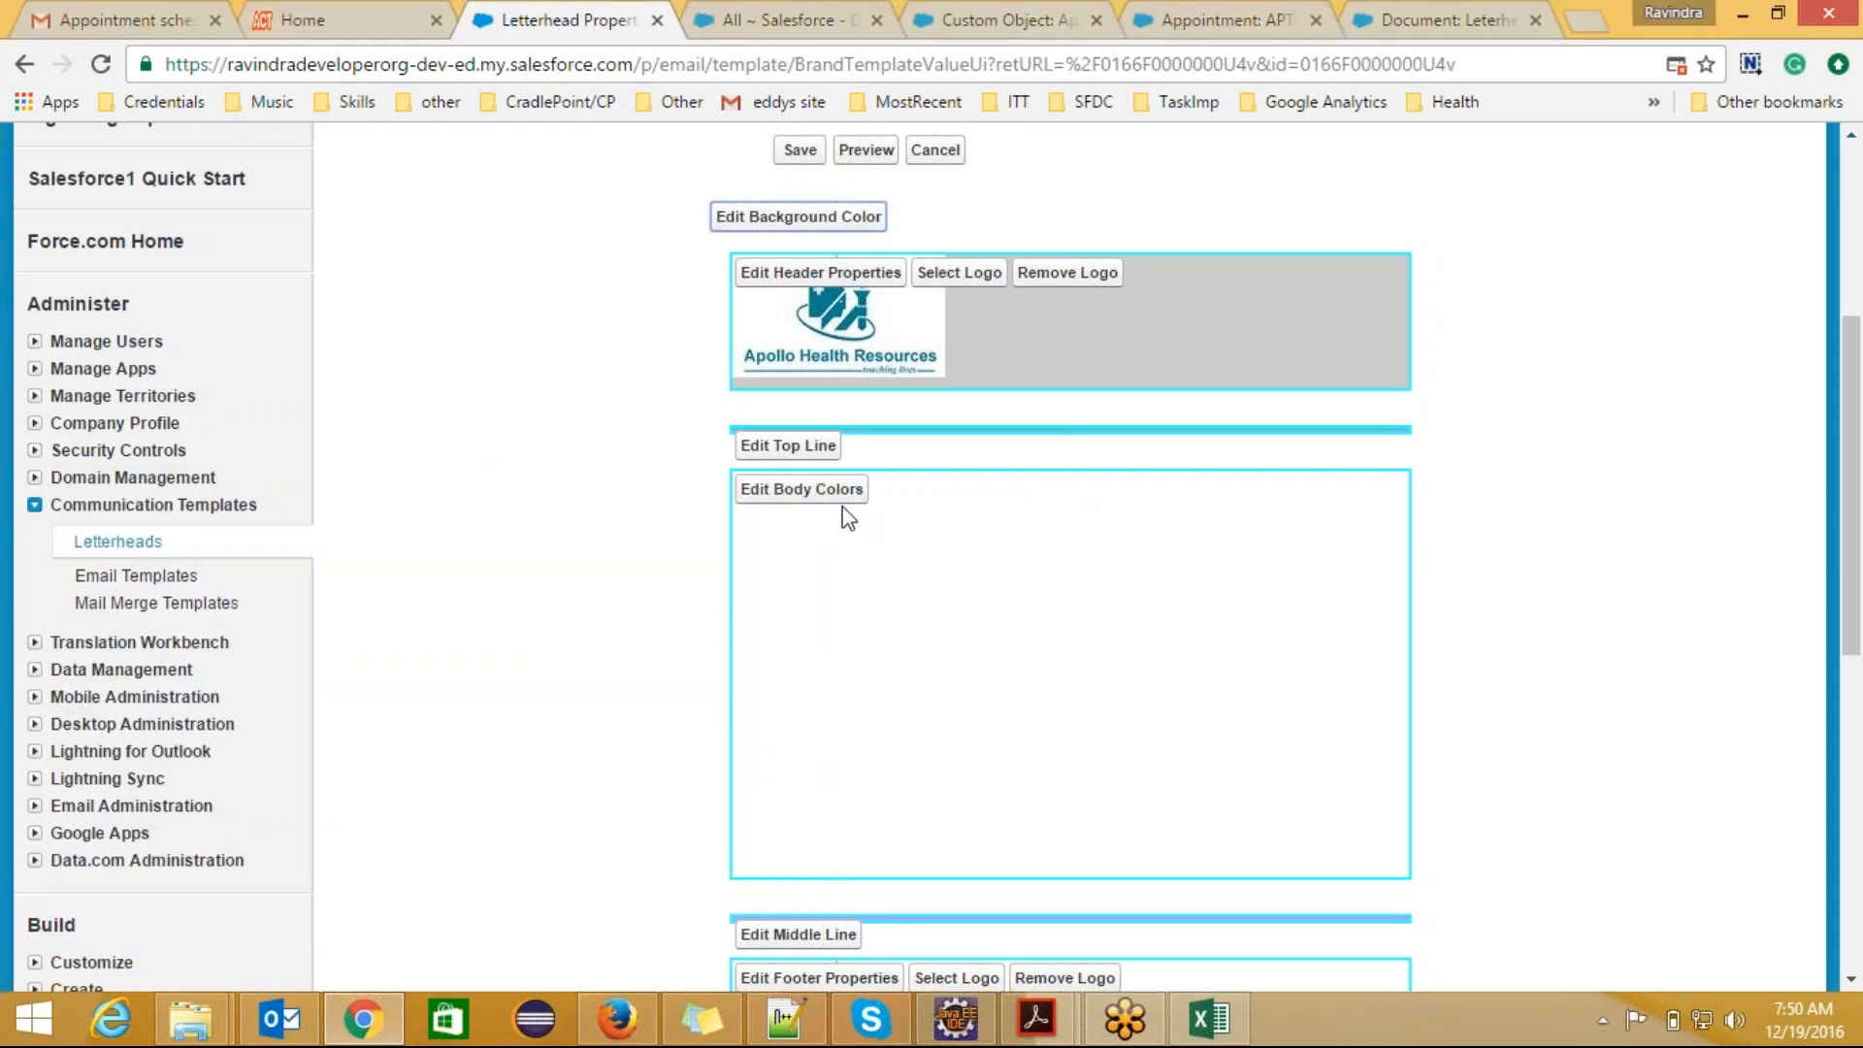
Step: Set the letterhead's body background color to gray #C0C0C0
click(801, 488)
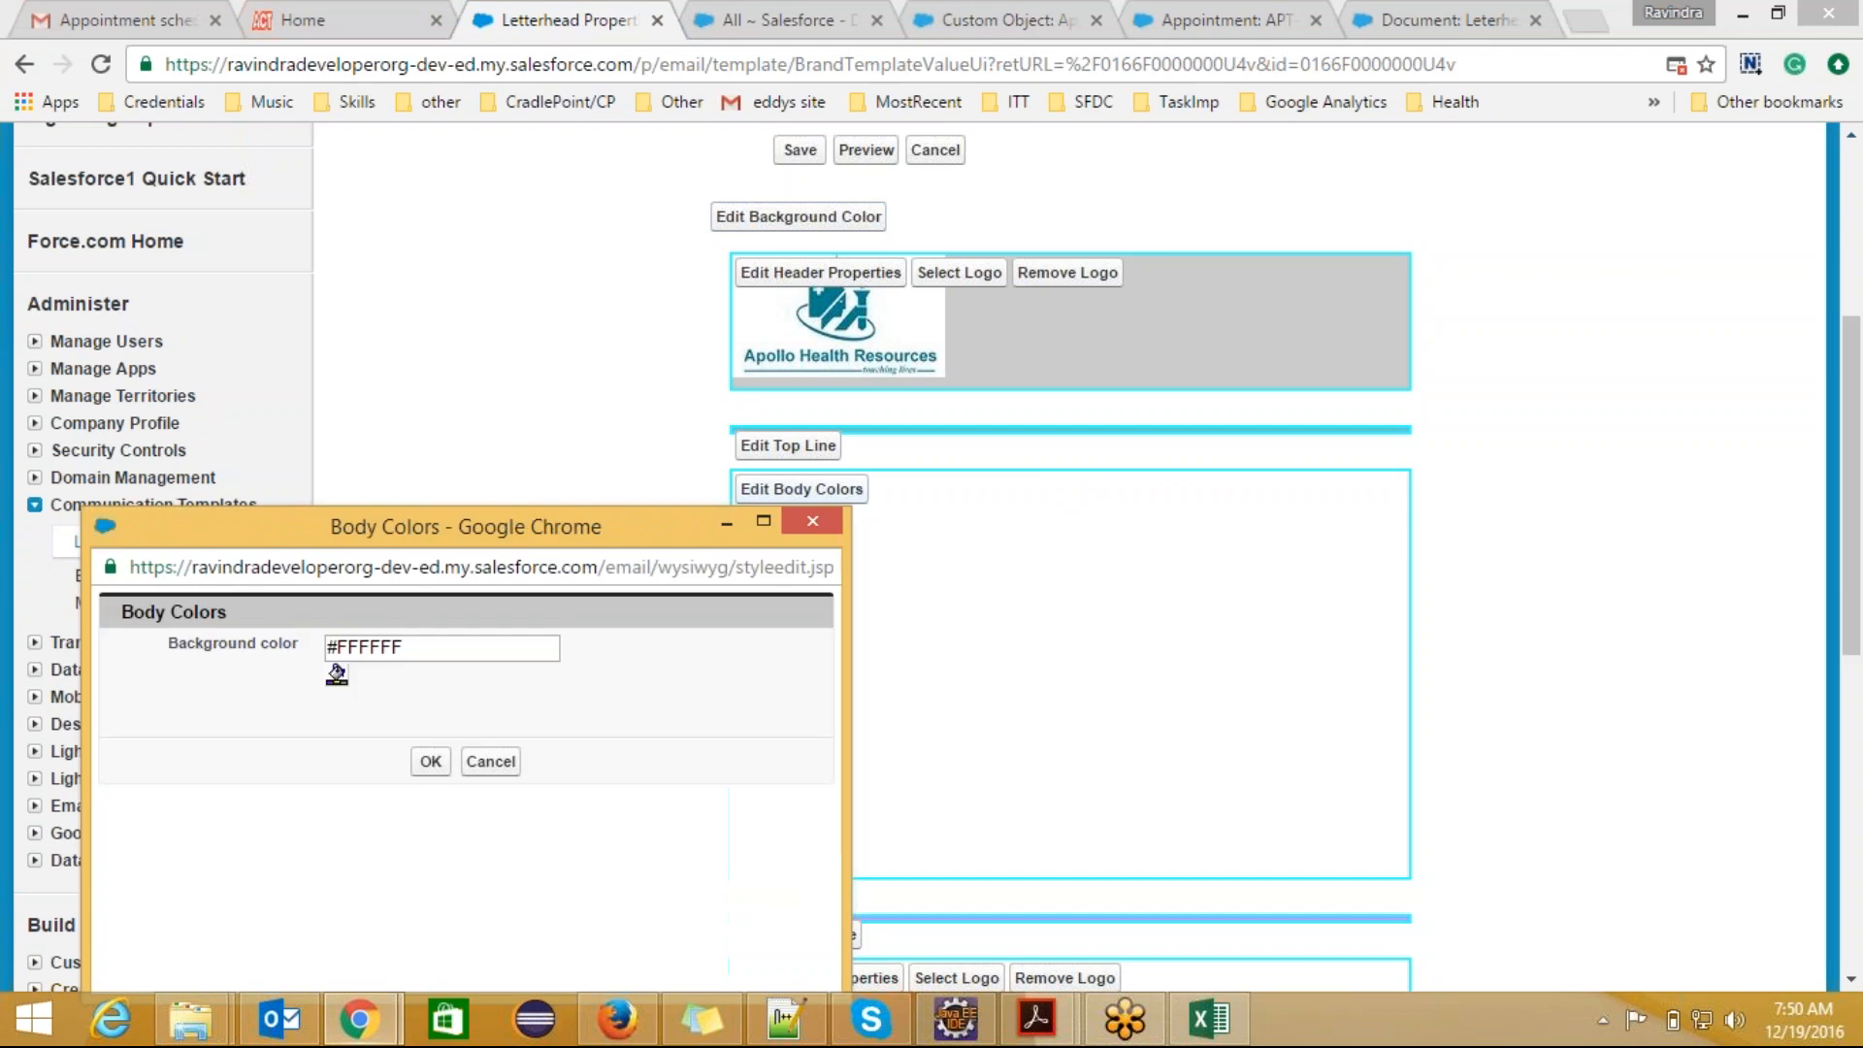
click(336, 674)
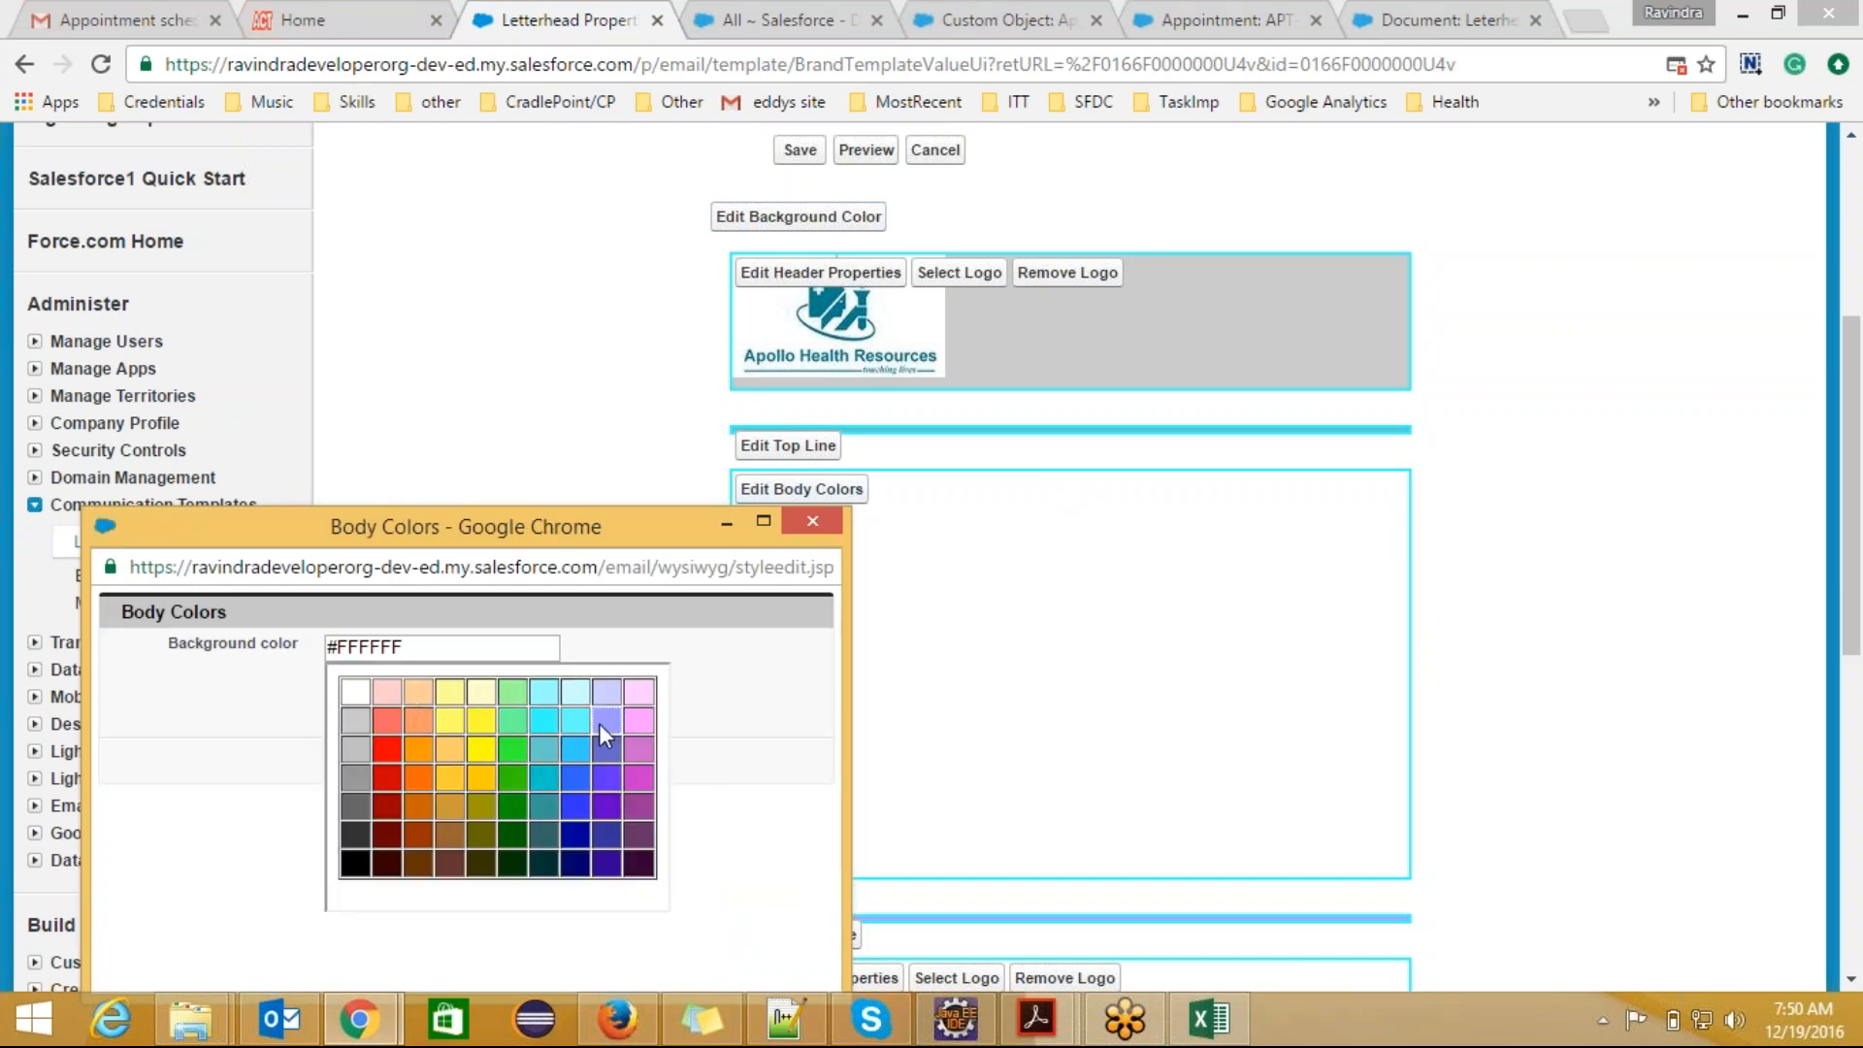
click(363, 753)
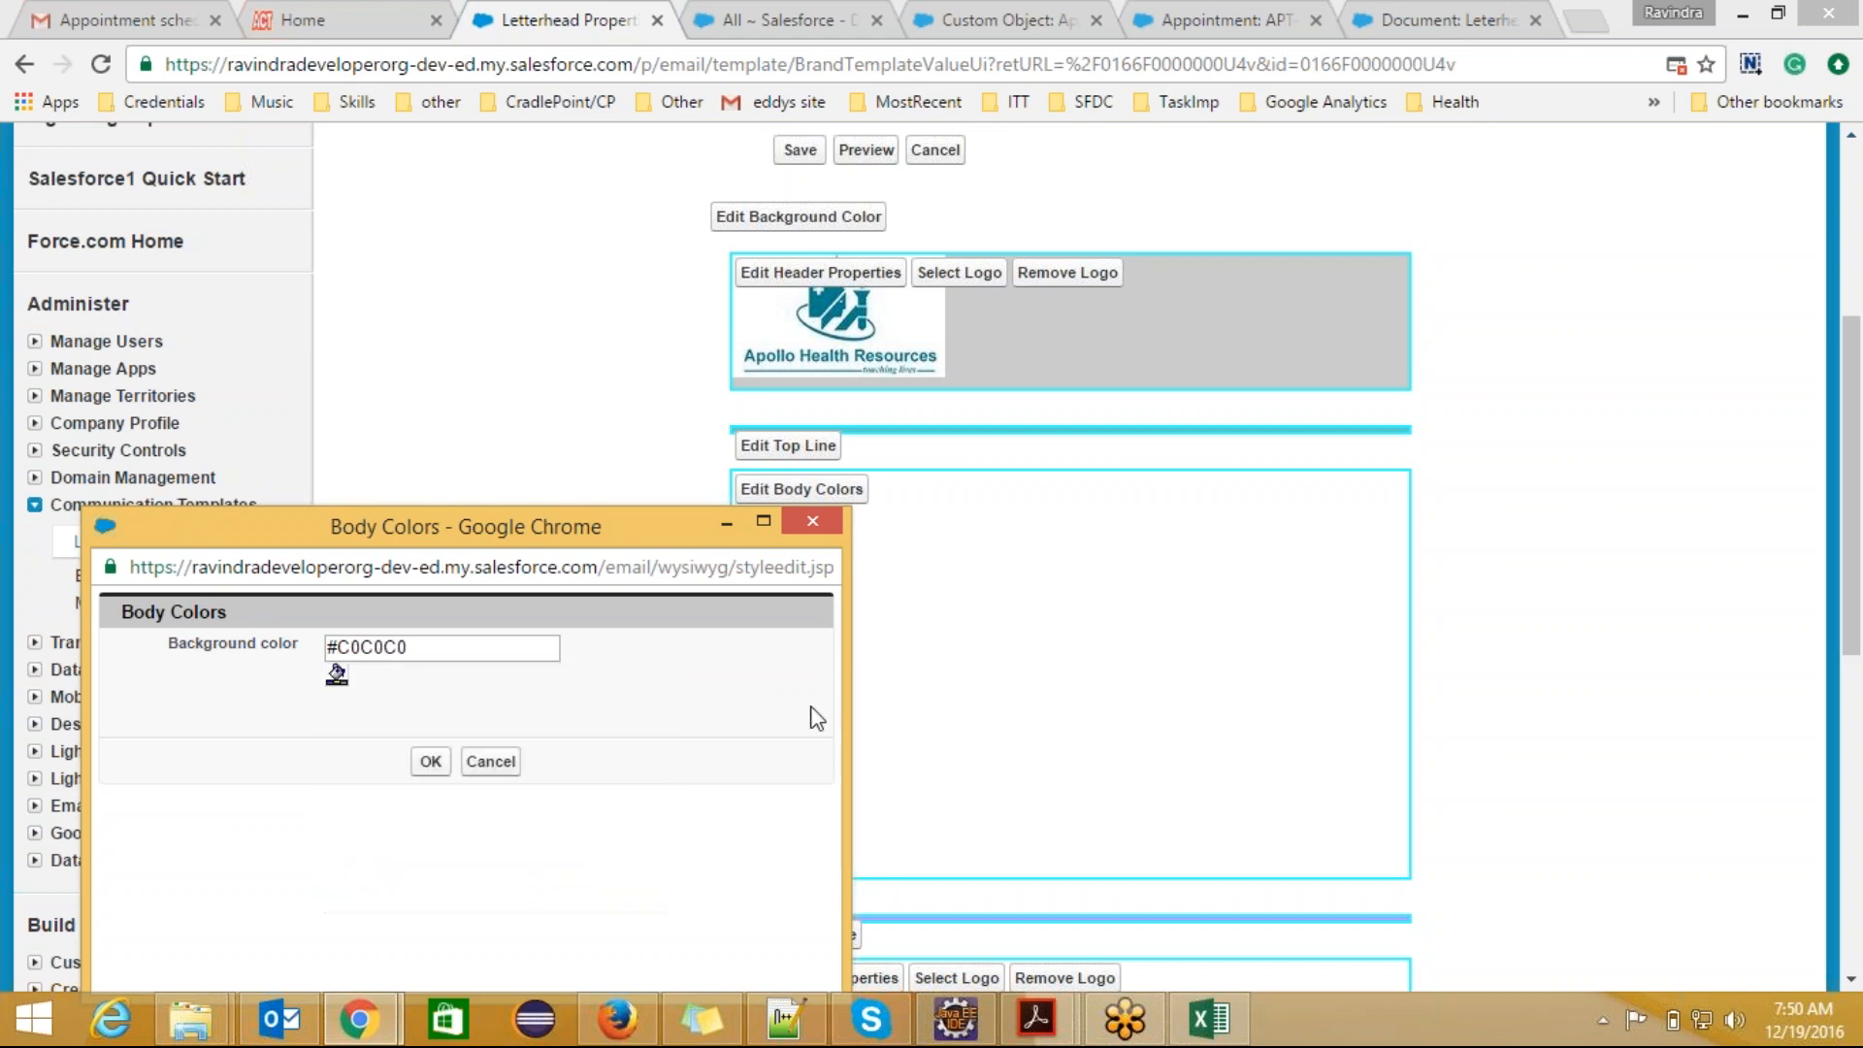
click(427, 761)
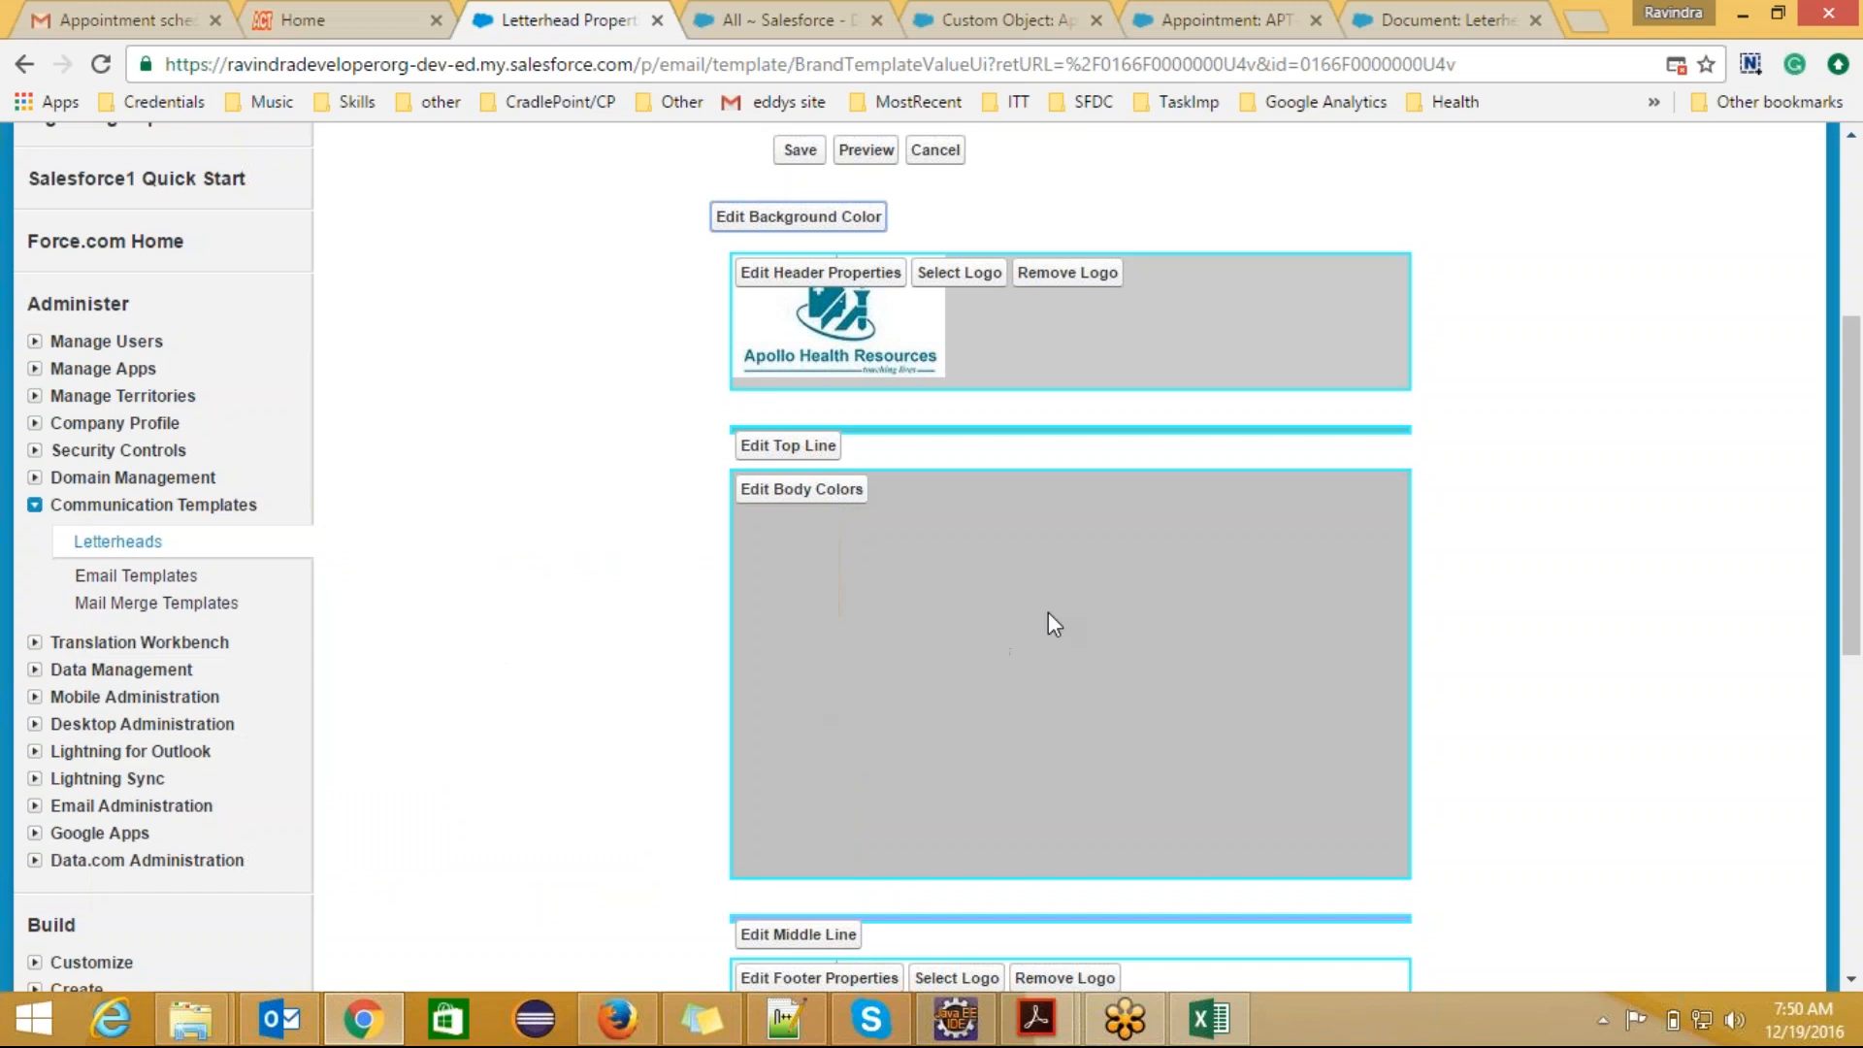
Step: Set the letterhead's footer background color to gray #C0C0C0
drag(1853, 494, 1860, 603)
scroll(1475, 621, up, 1)
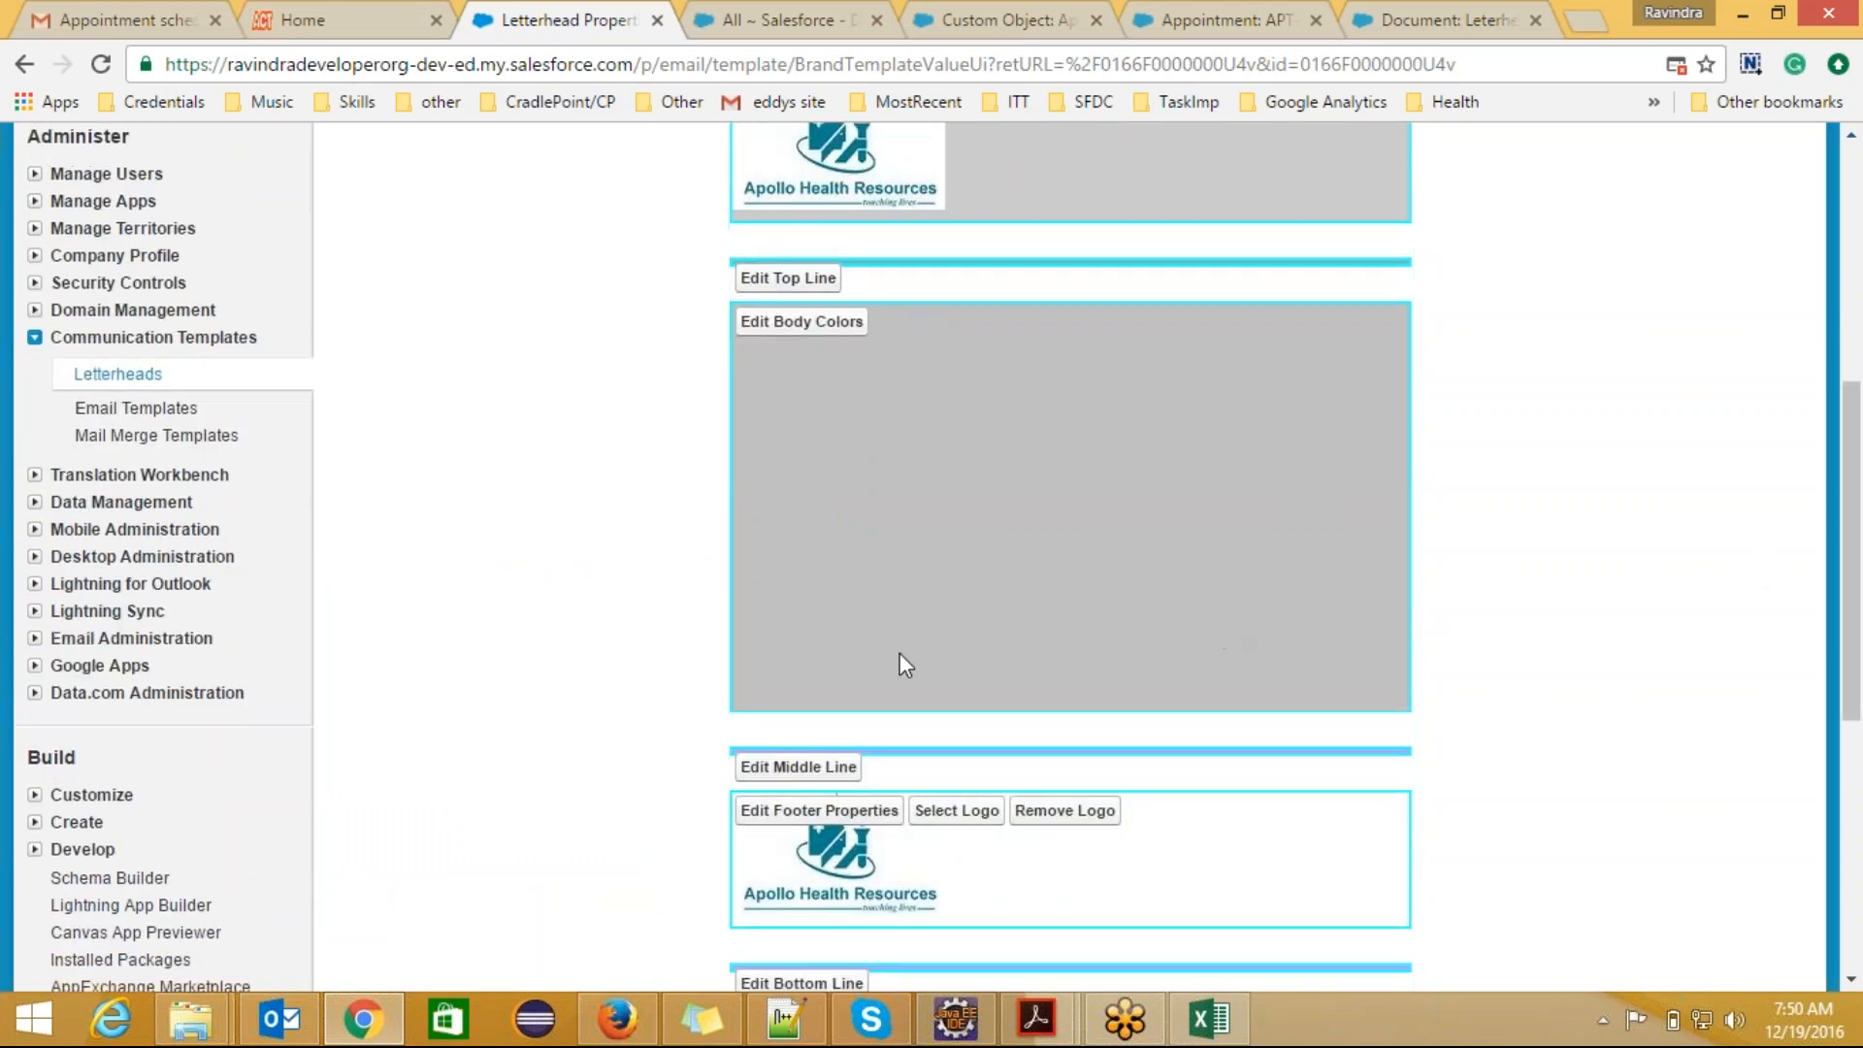
click(797, 809)
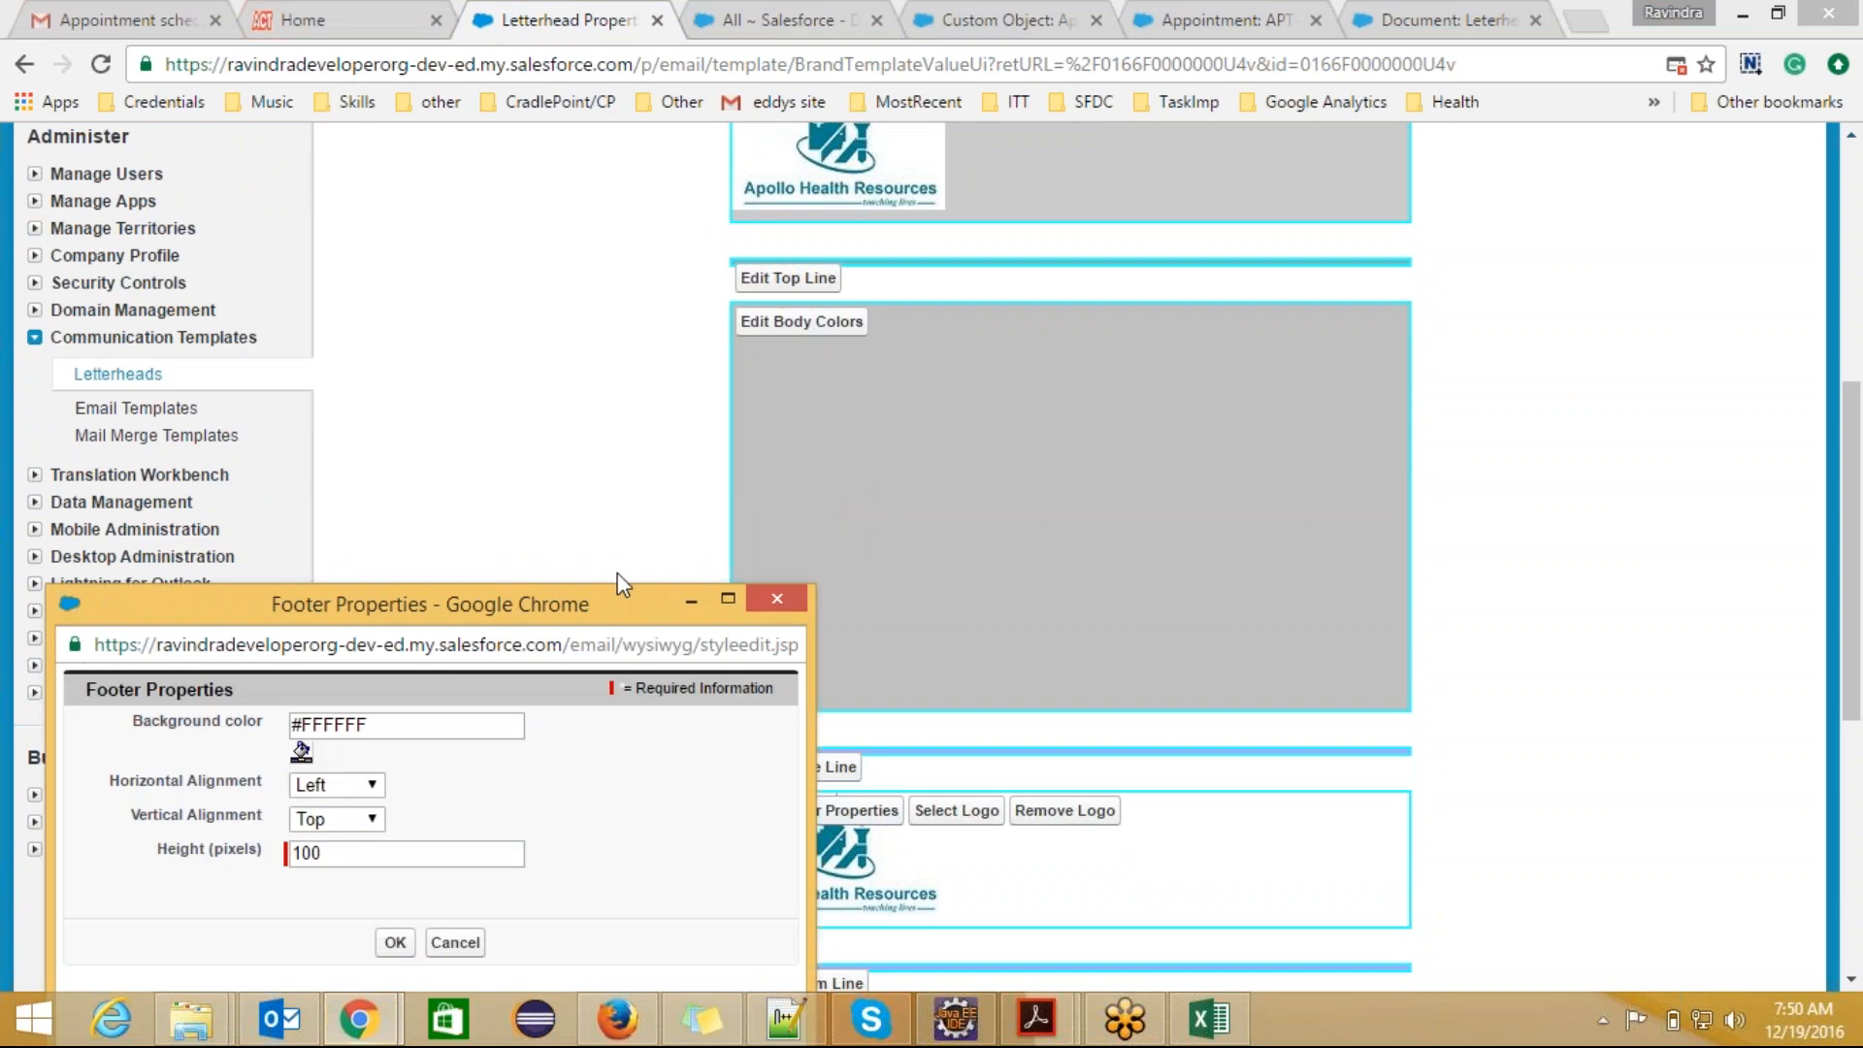
click(302, 755)
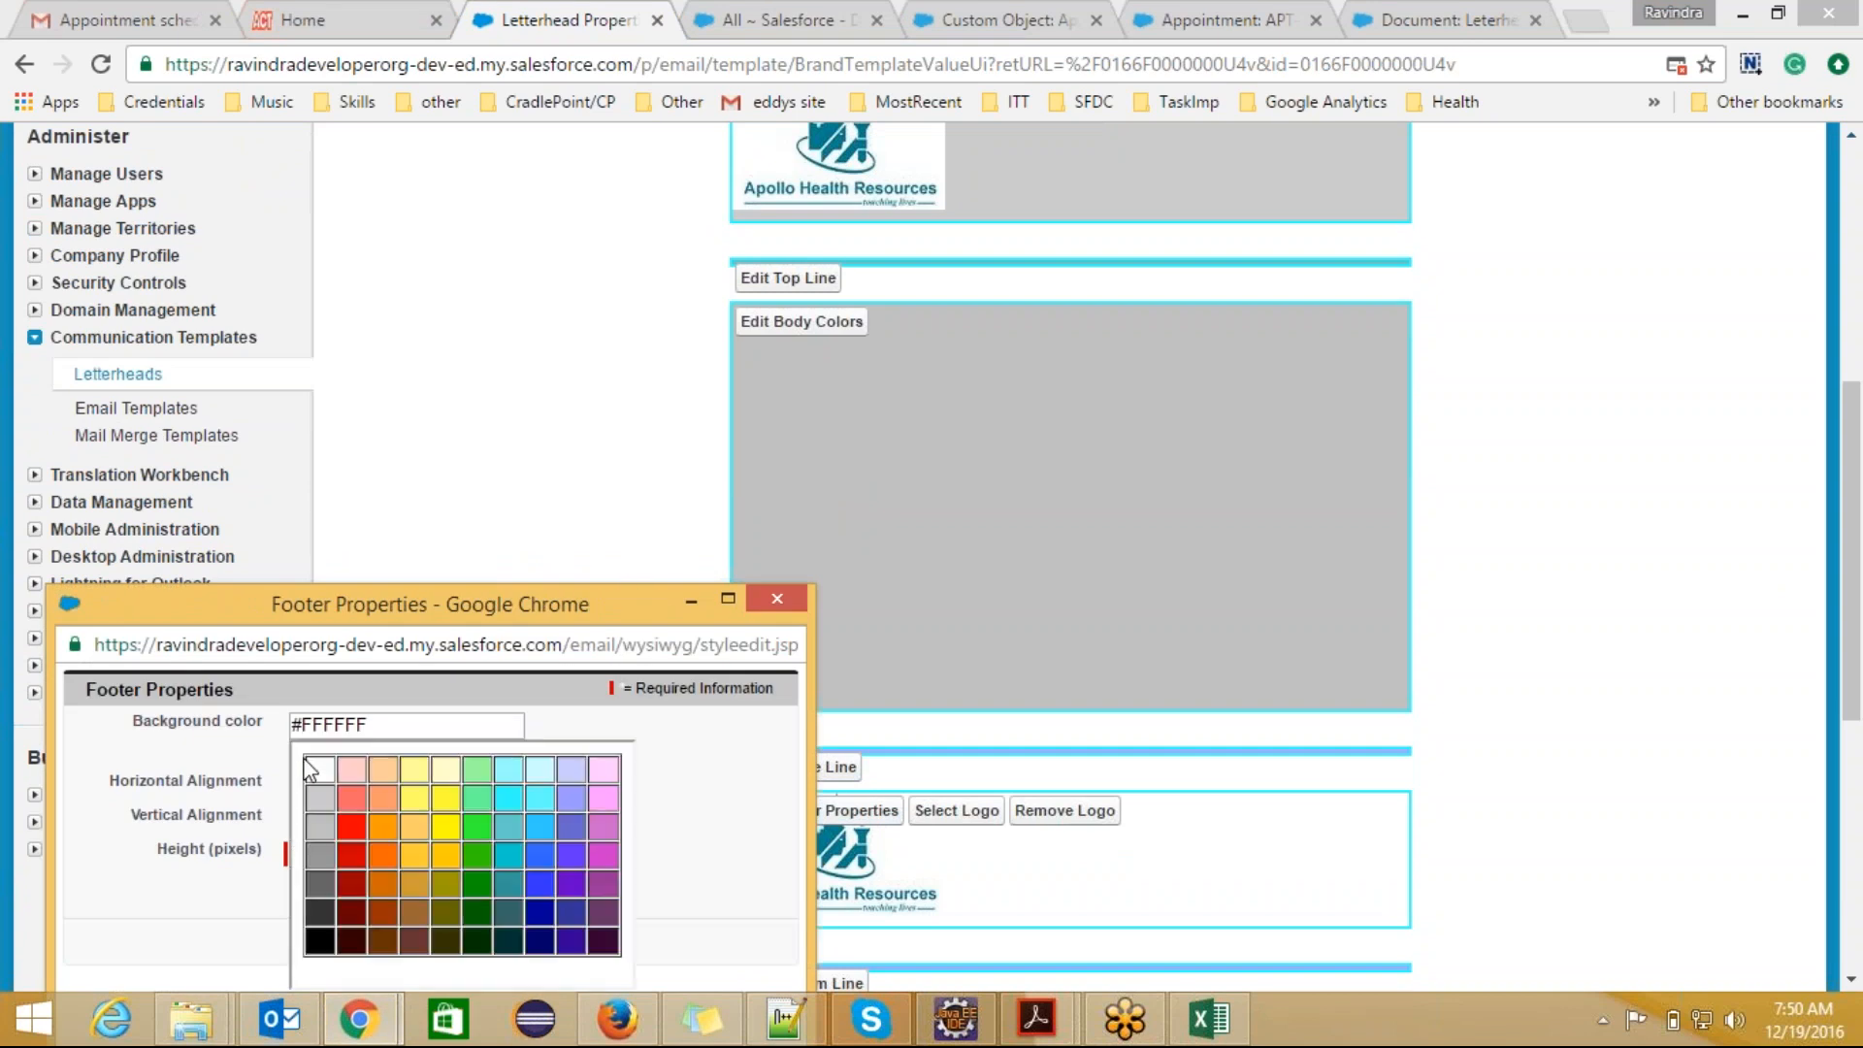
click(321, 825)
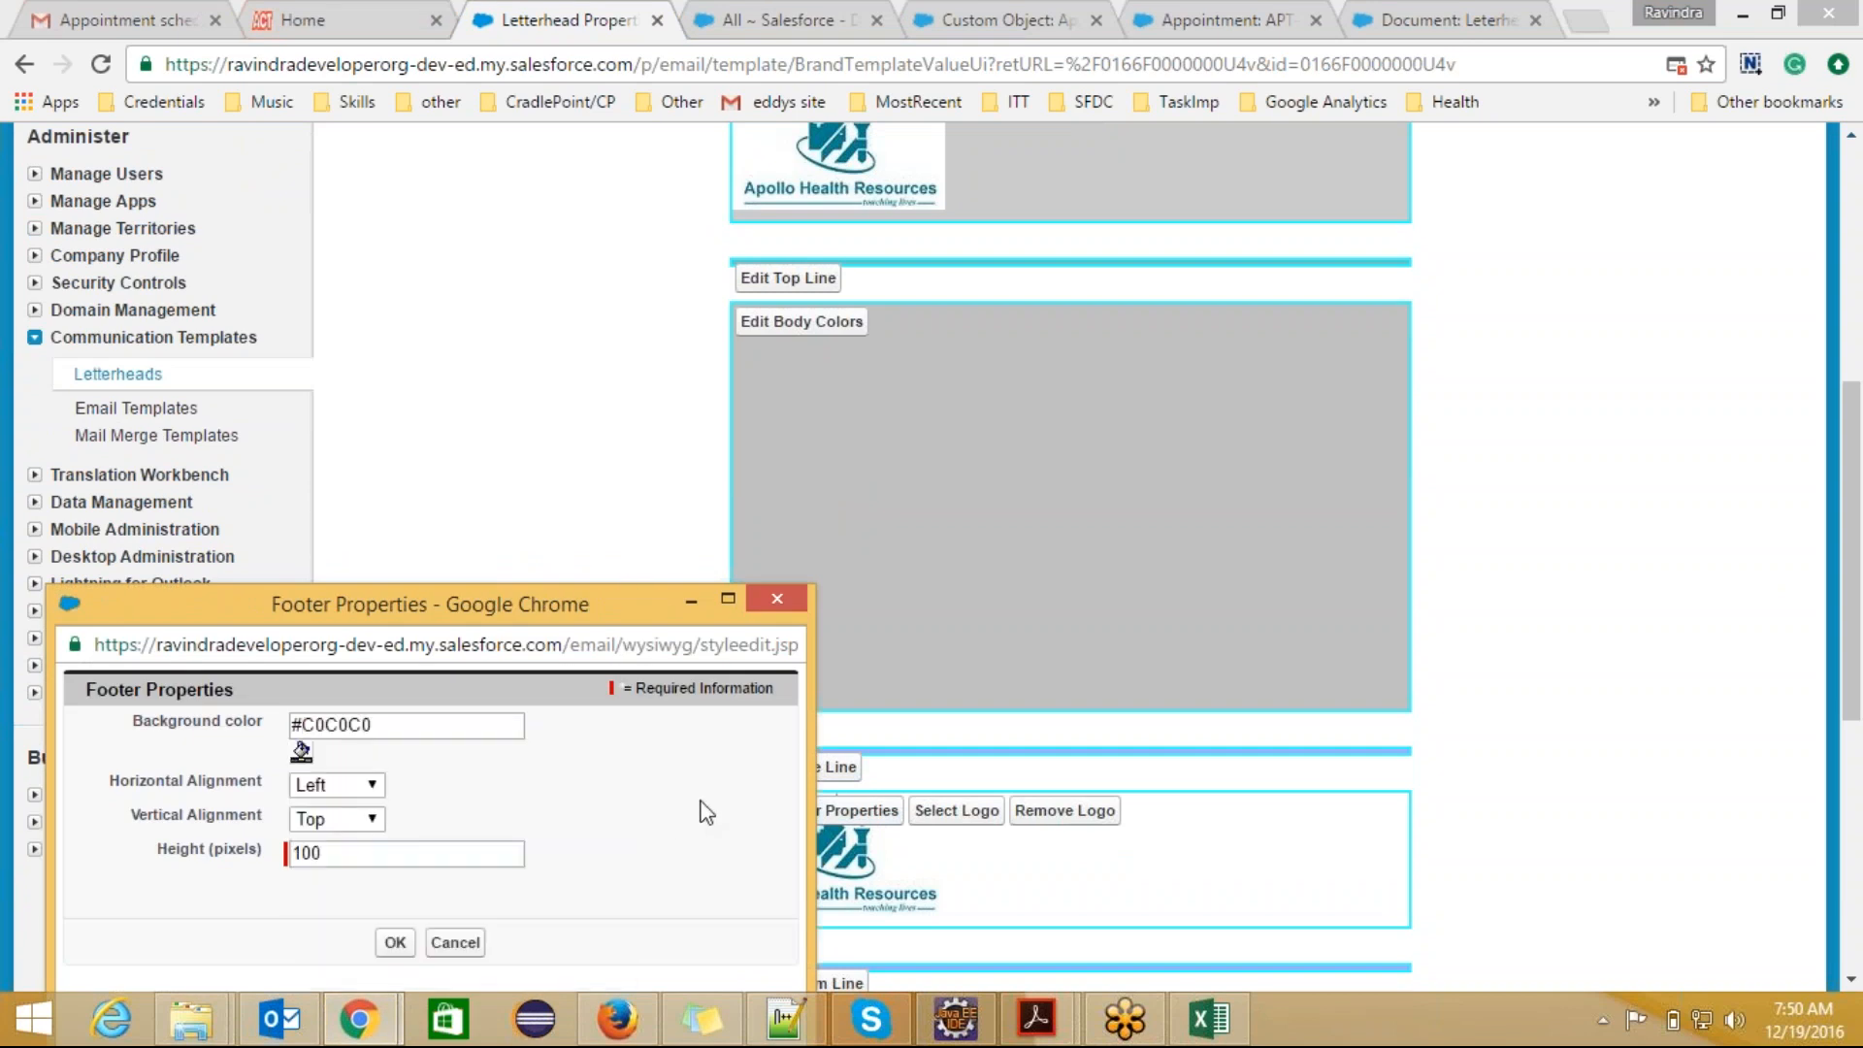
click(395, 943)
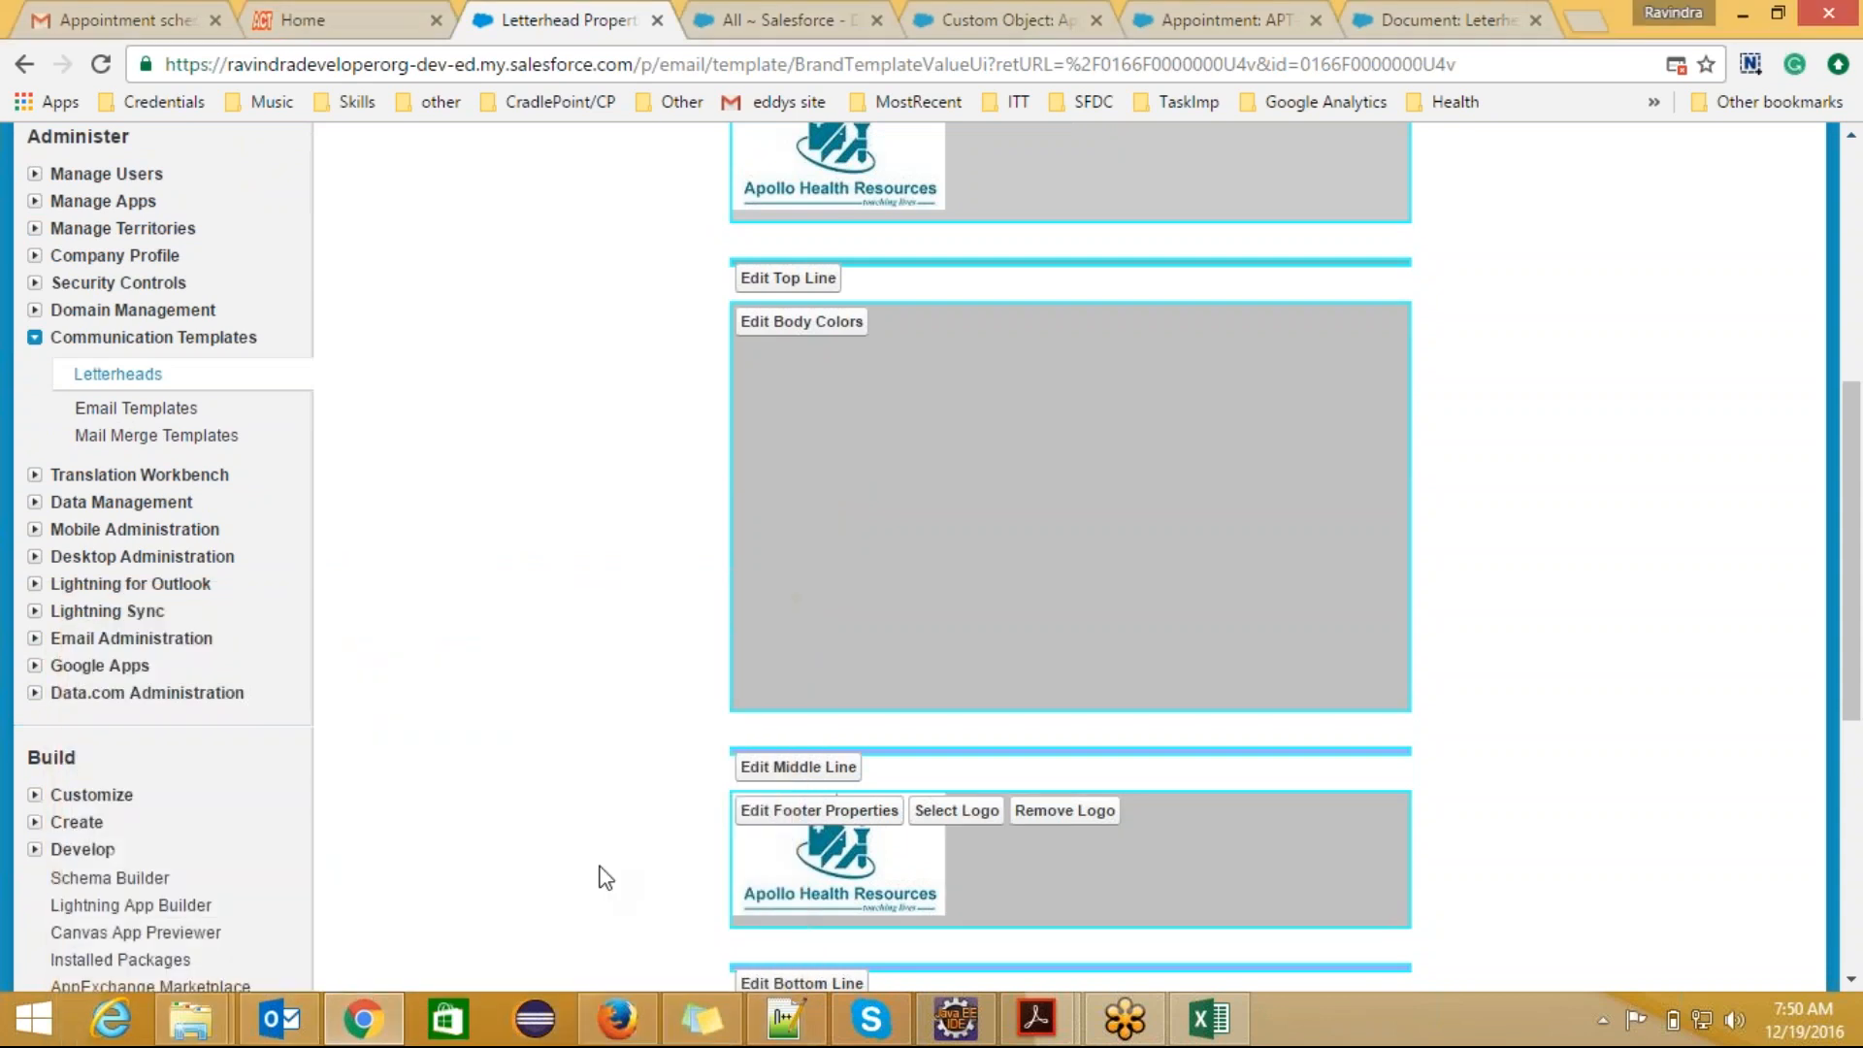
Step: Save the letterhead and review its header, body and footer in the detail preview
drag(1853, 568, 1858, 442)
scroll(1039, 271, down, 1)
click(799, 191)
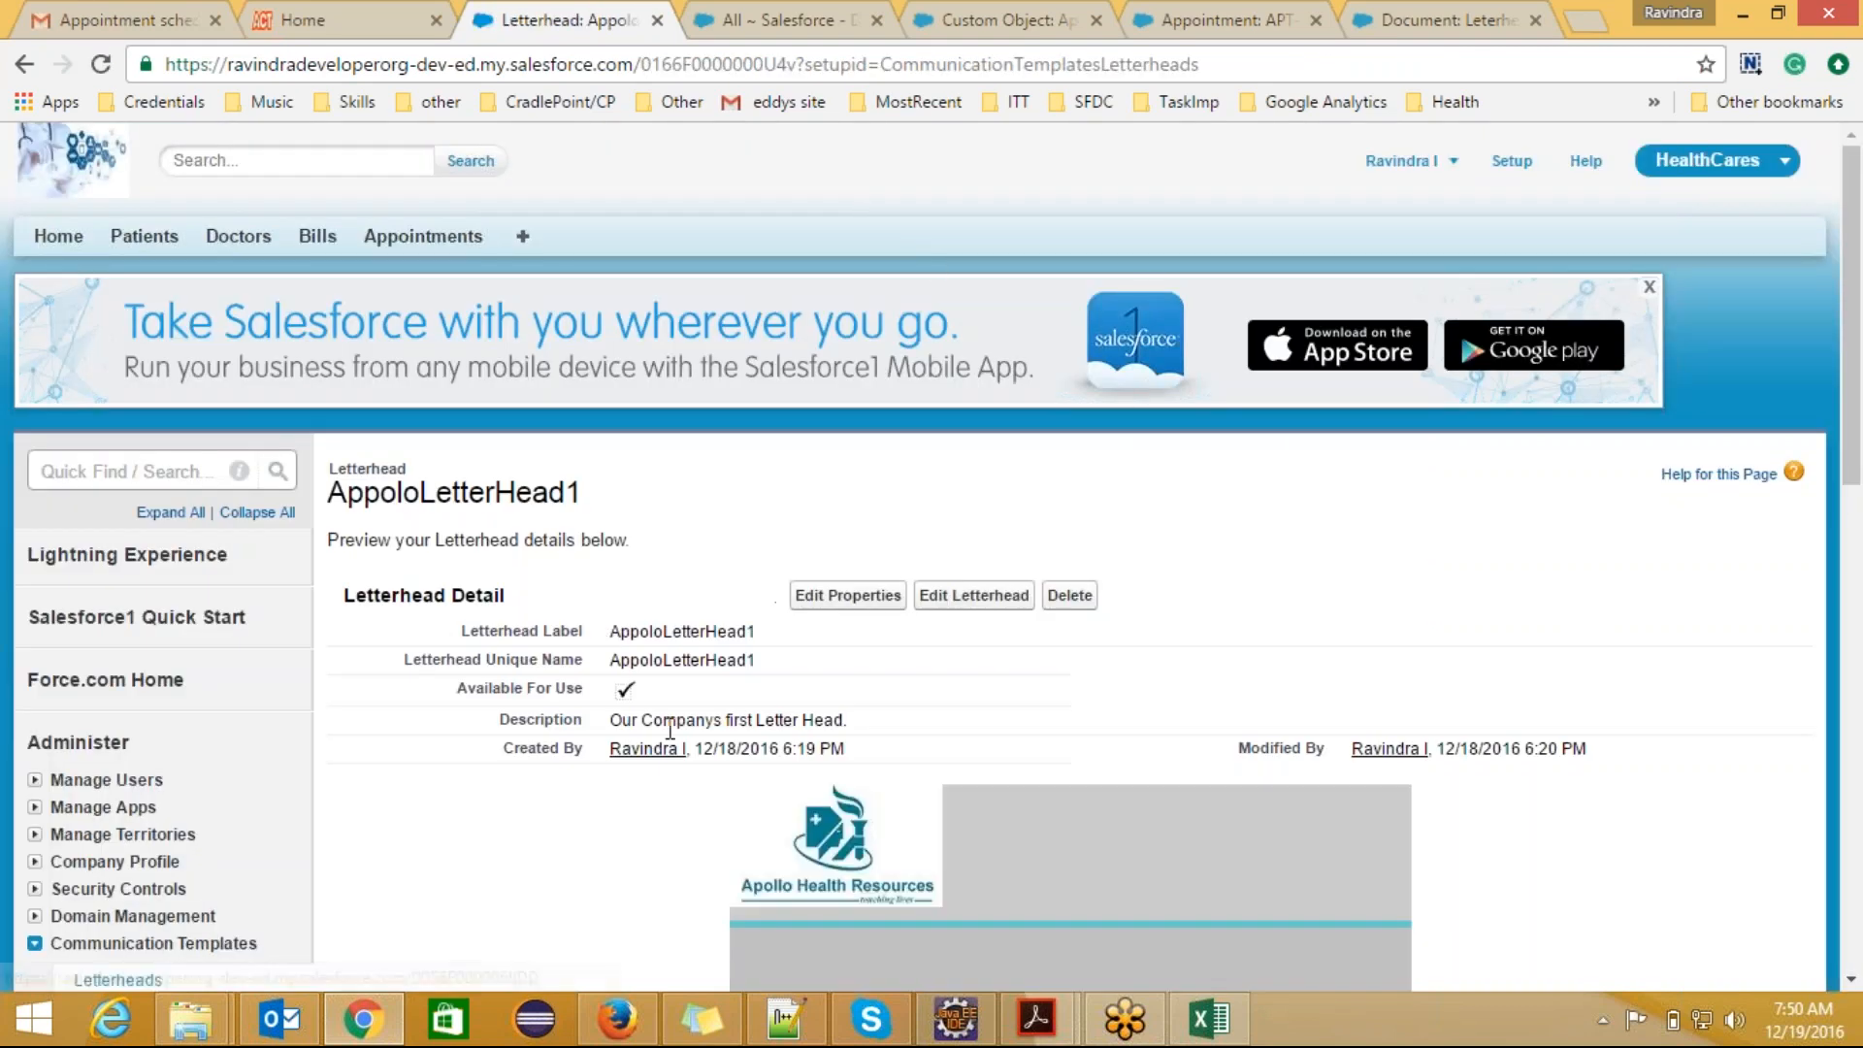
mouse_move(1856, 451)
mouse_down()
mouse_move(1859, 660)
mouse_move(1859, 466)
mouse_up()
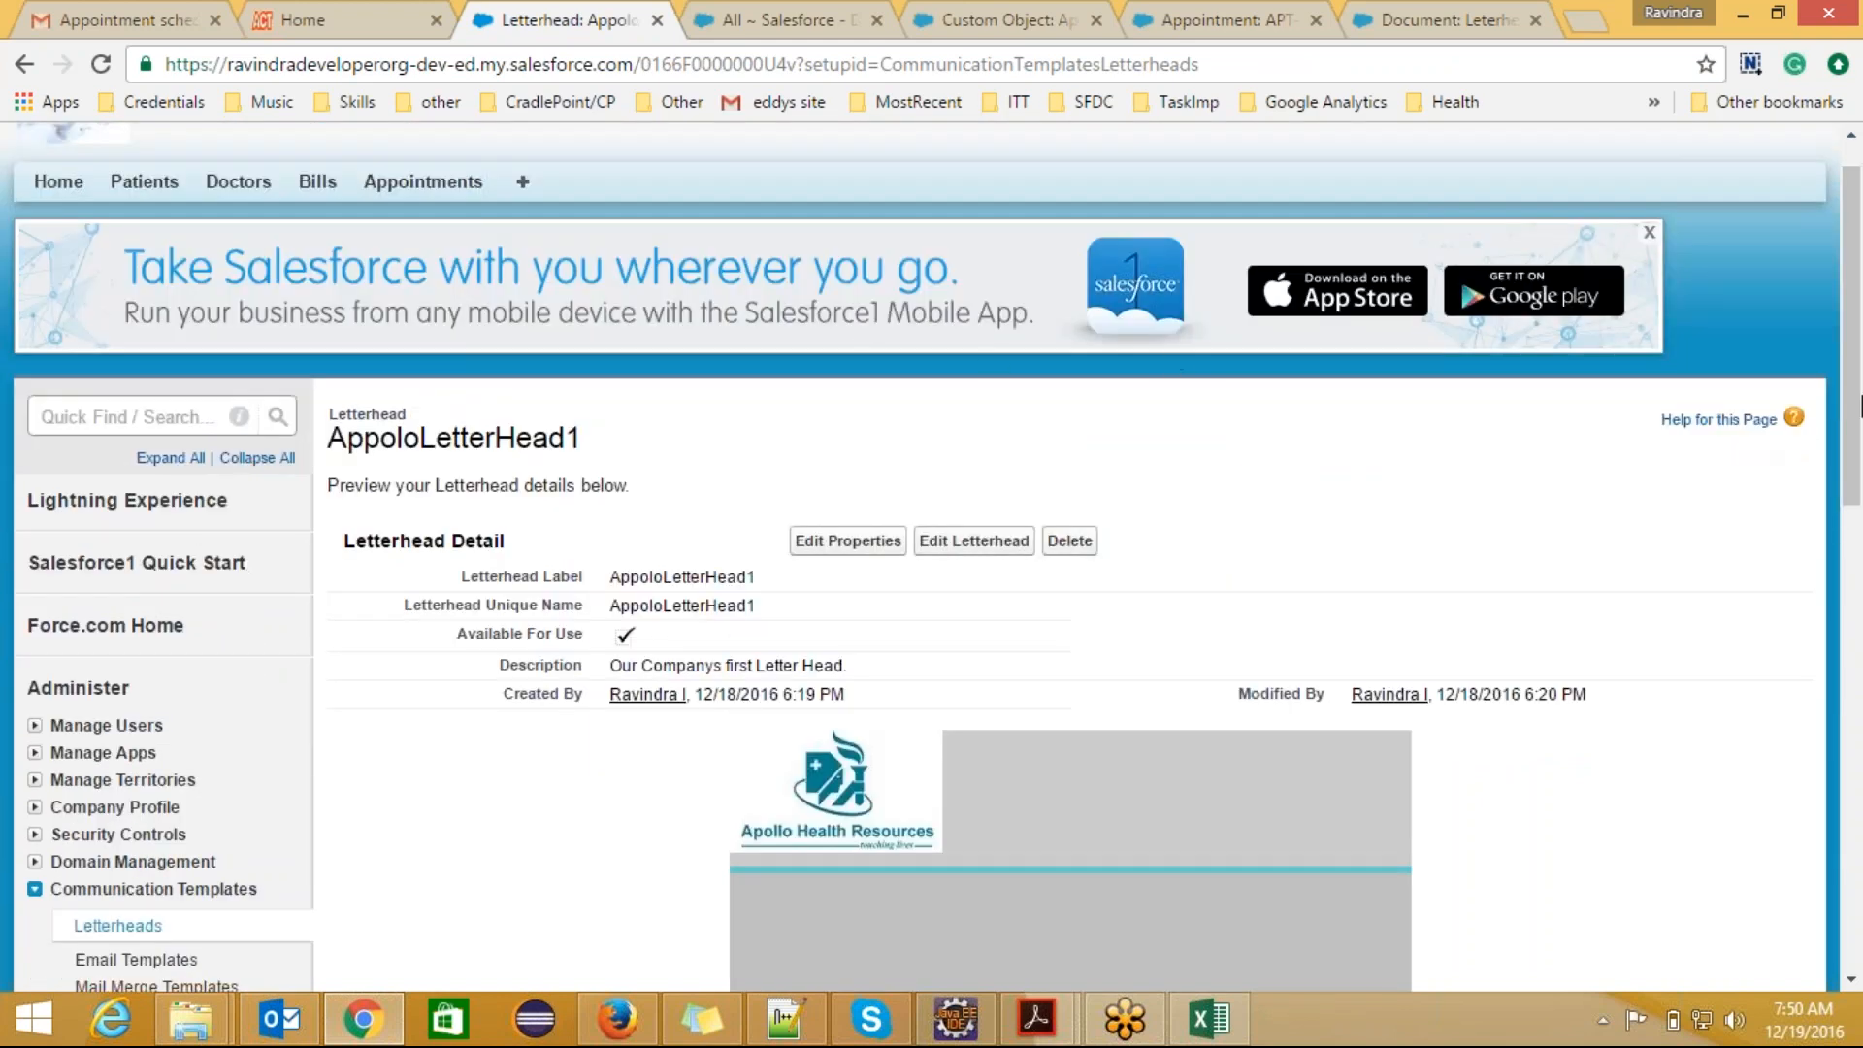
drag(1858, 396, 1860, 575)
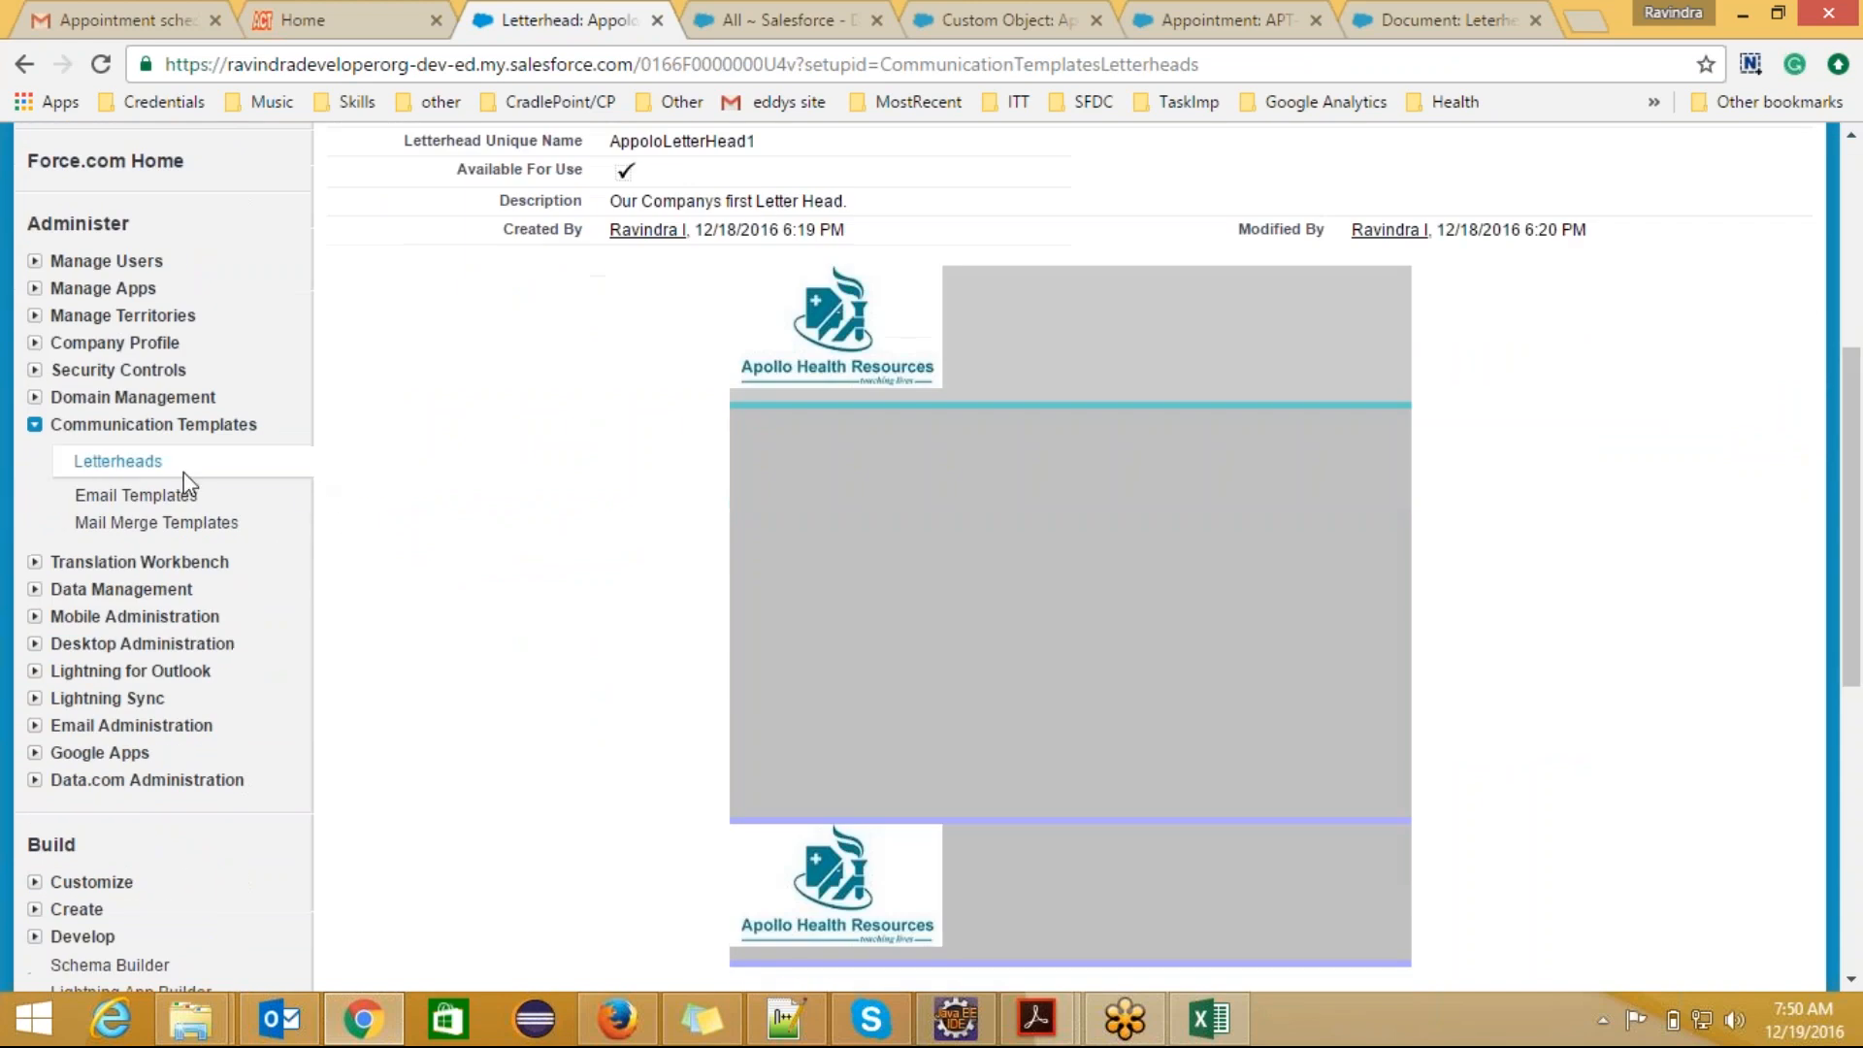
Step: Start a new email template of the type HTML (using Letterhead)
click(141, 464)
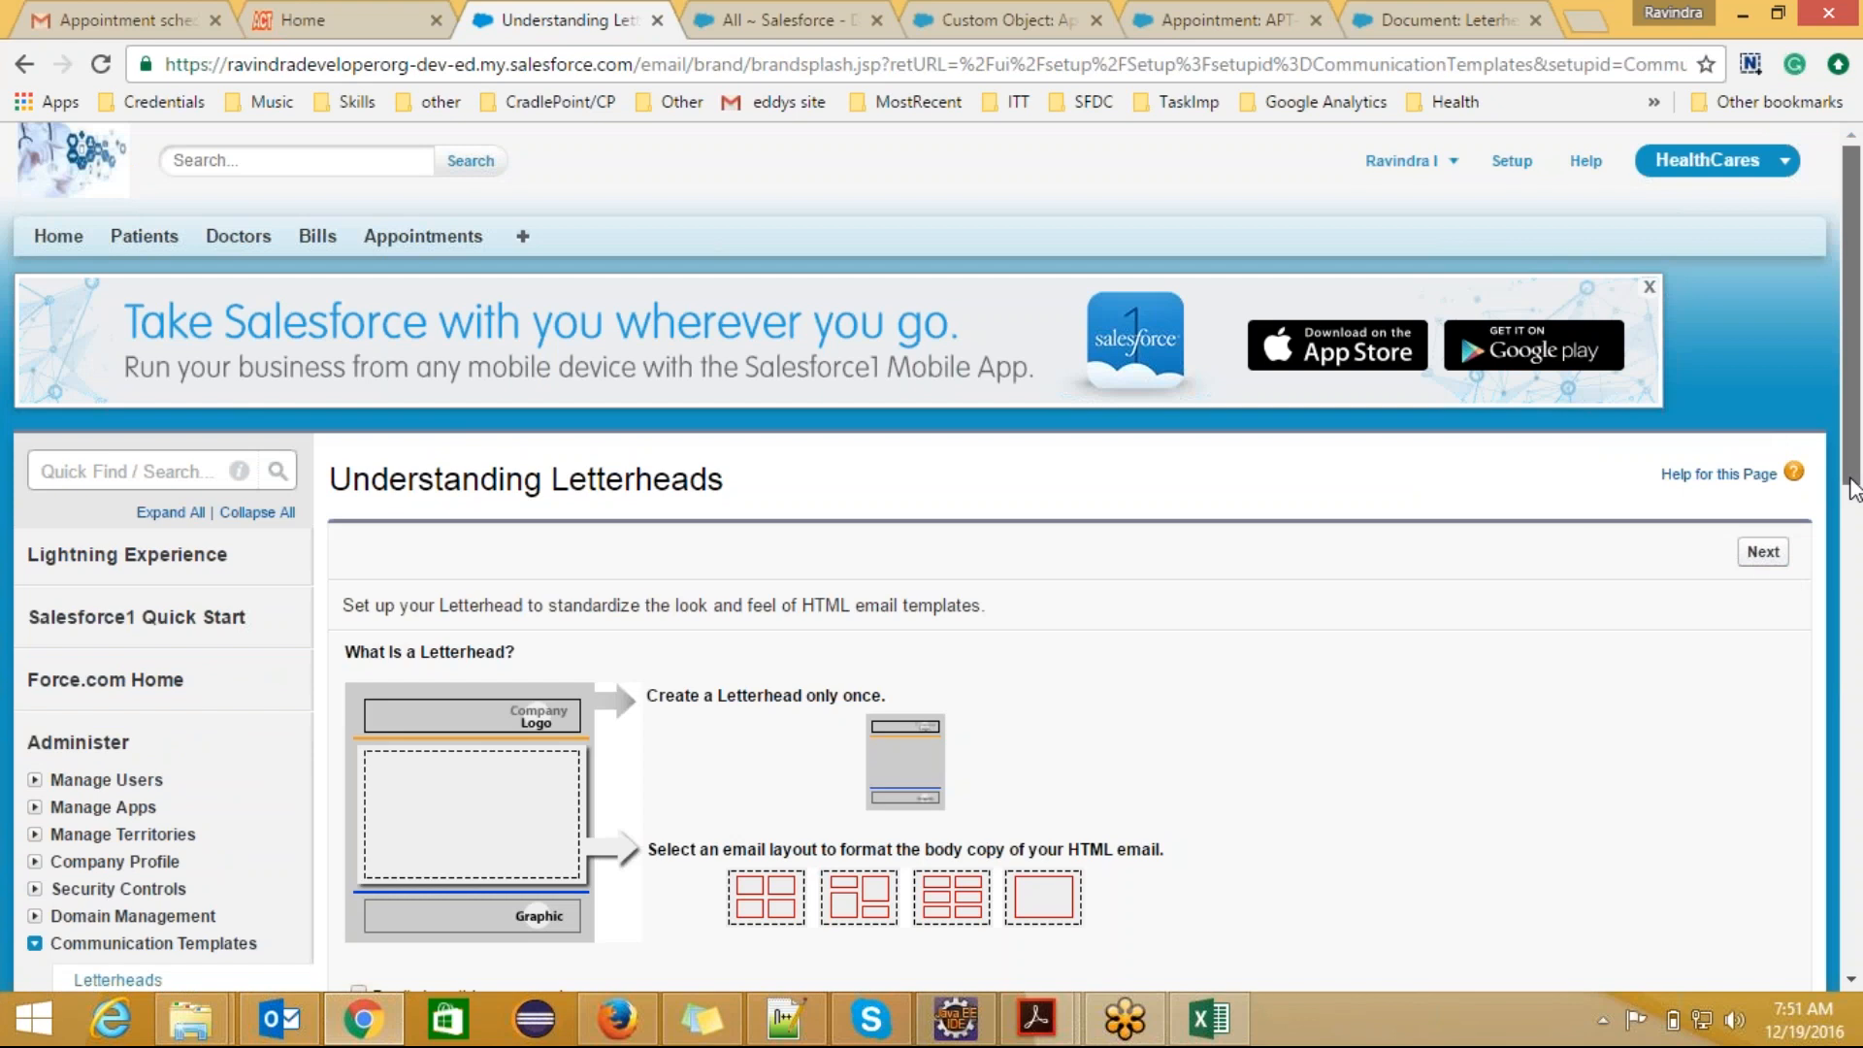
drag(1853, 320, 1854, 398)
click(136, 812)
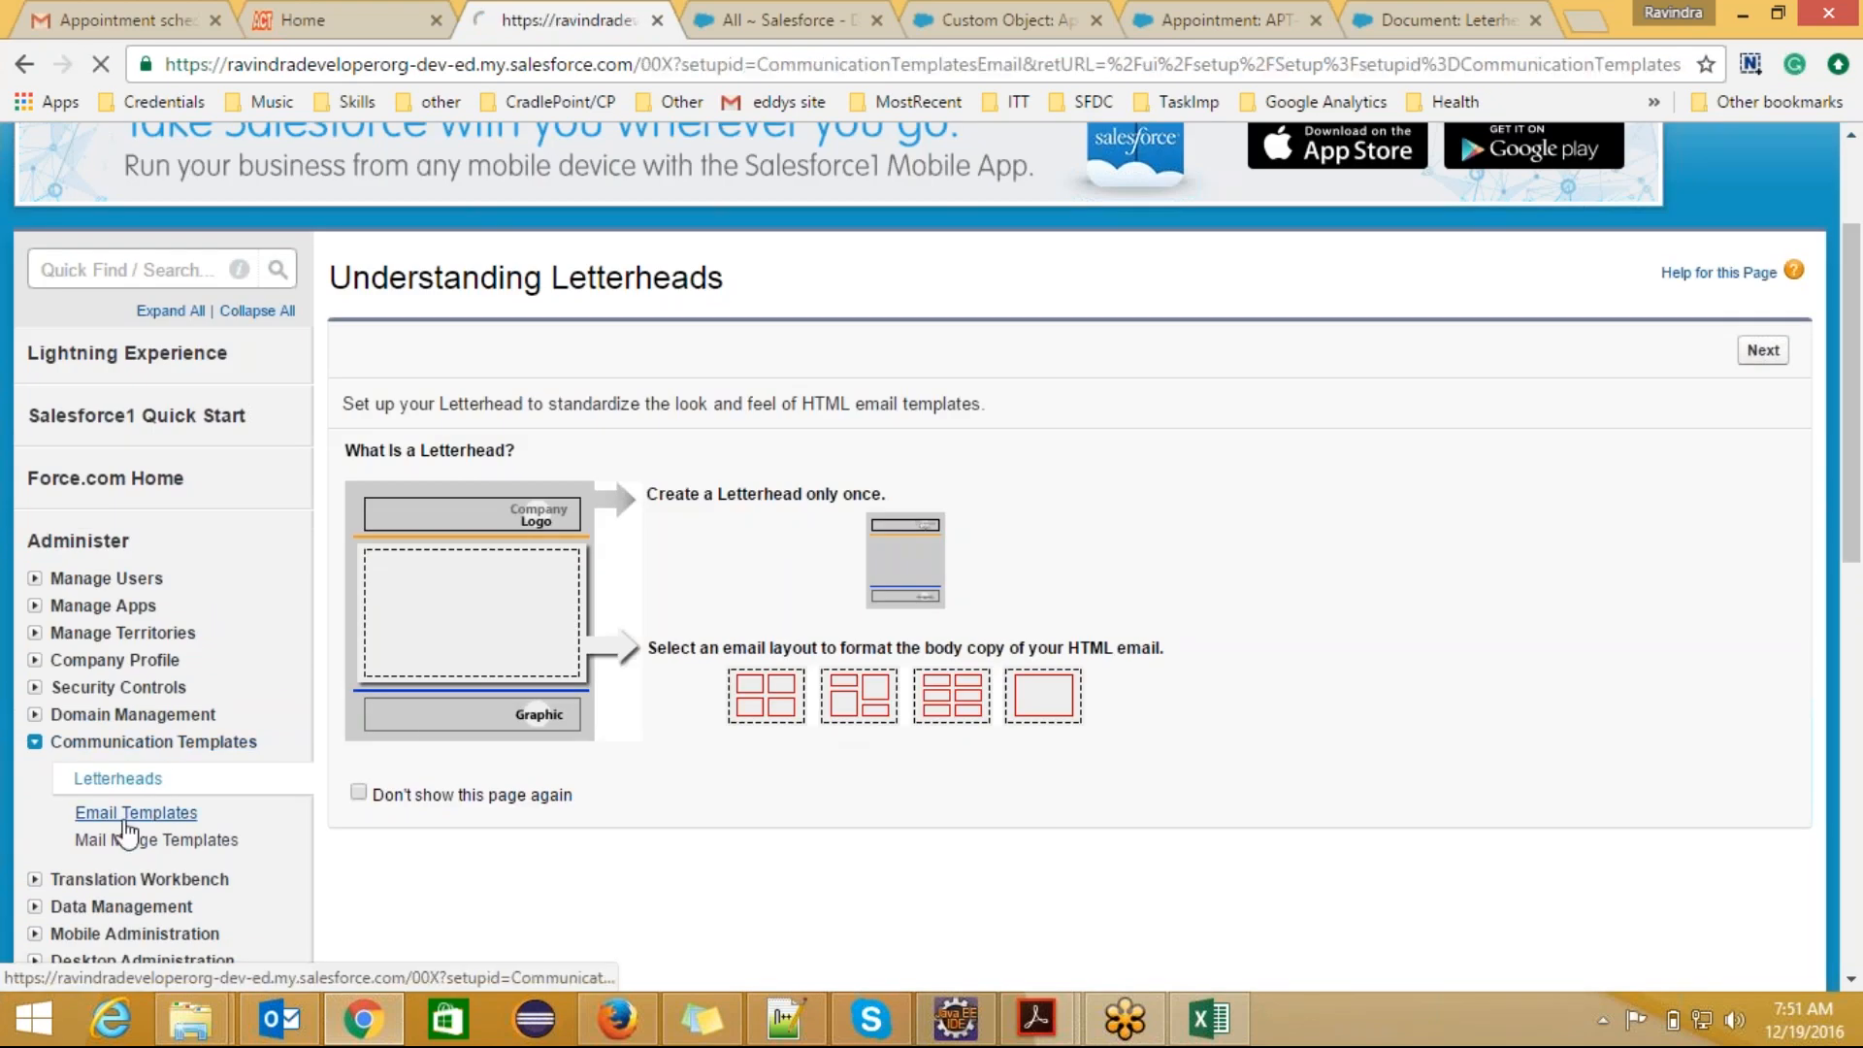
click(849, 680)
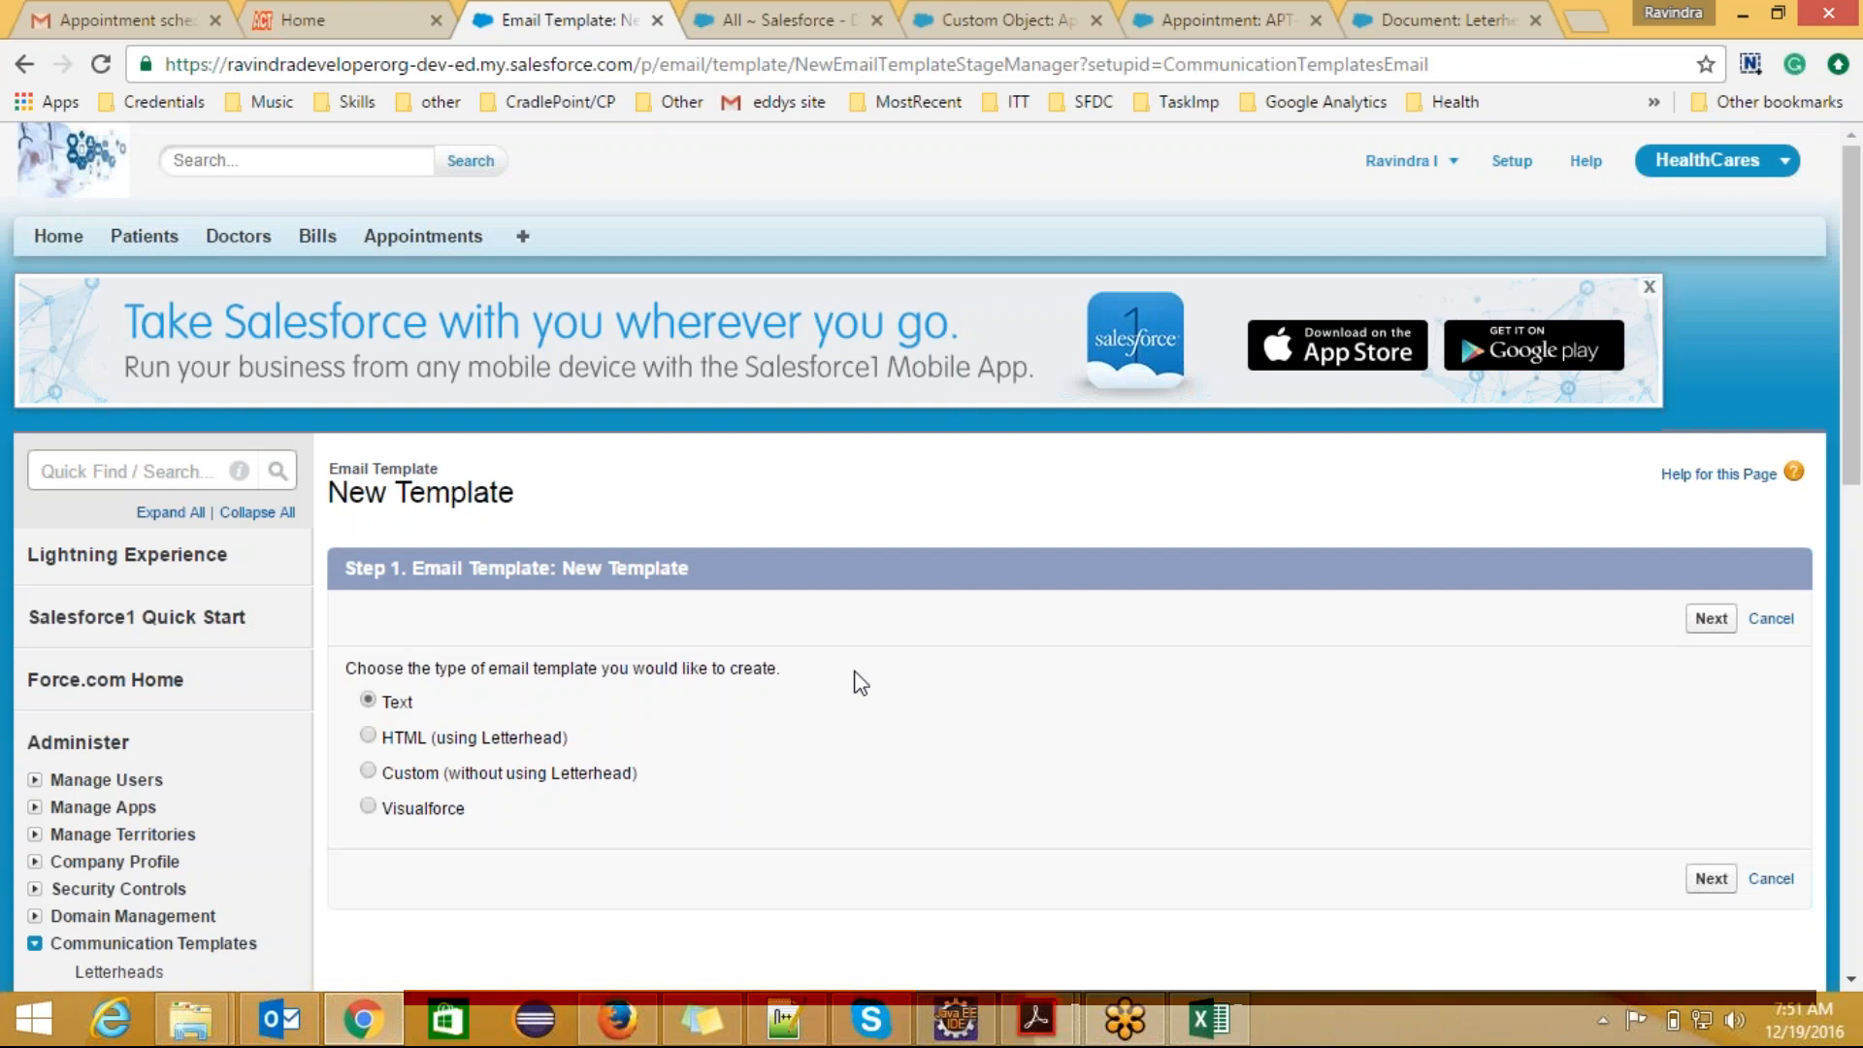
click(368, 736)
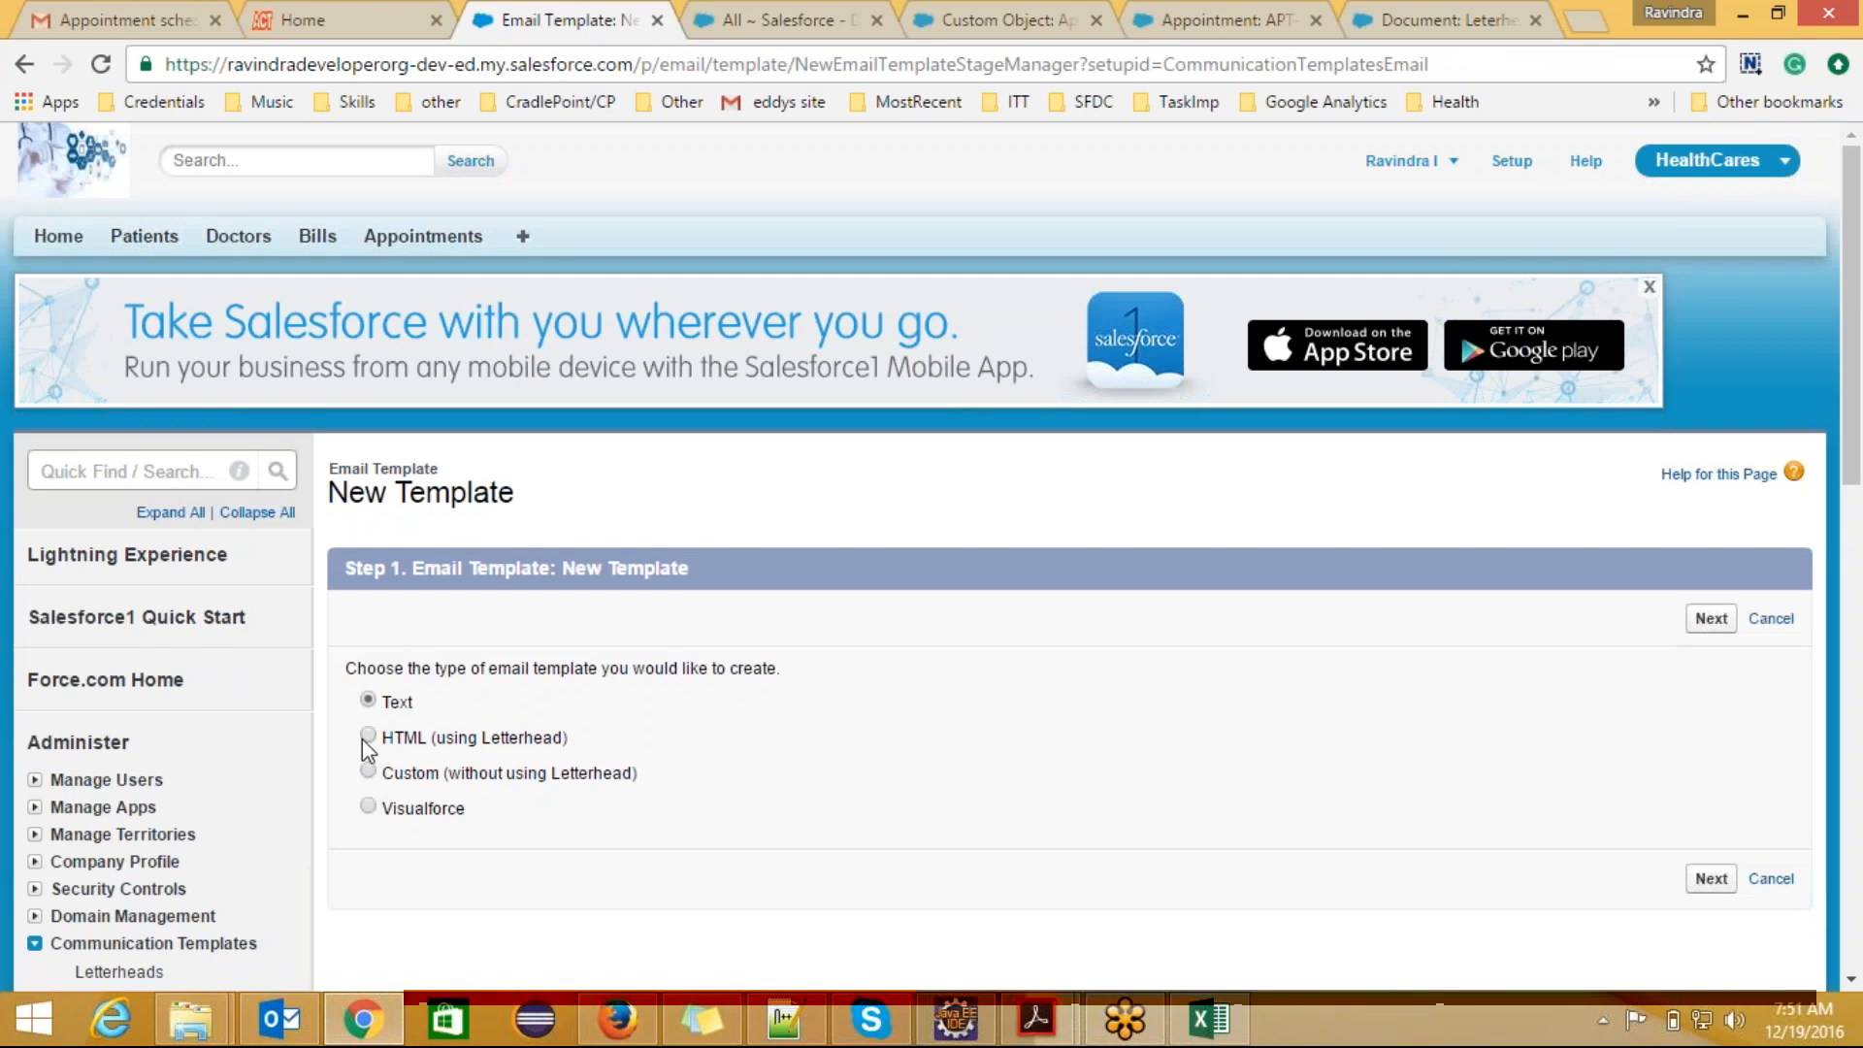
click(1707, 620)
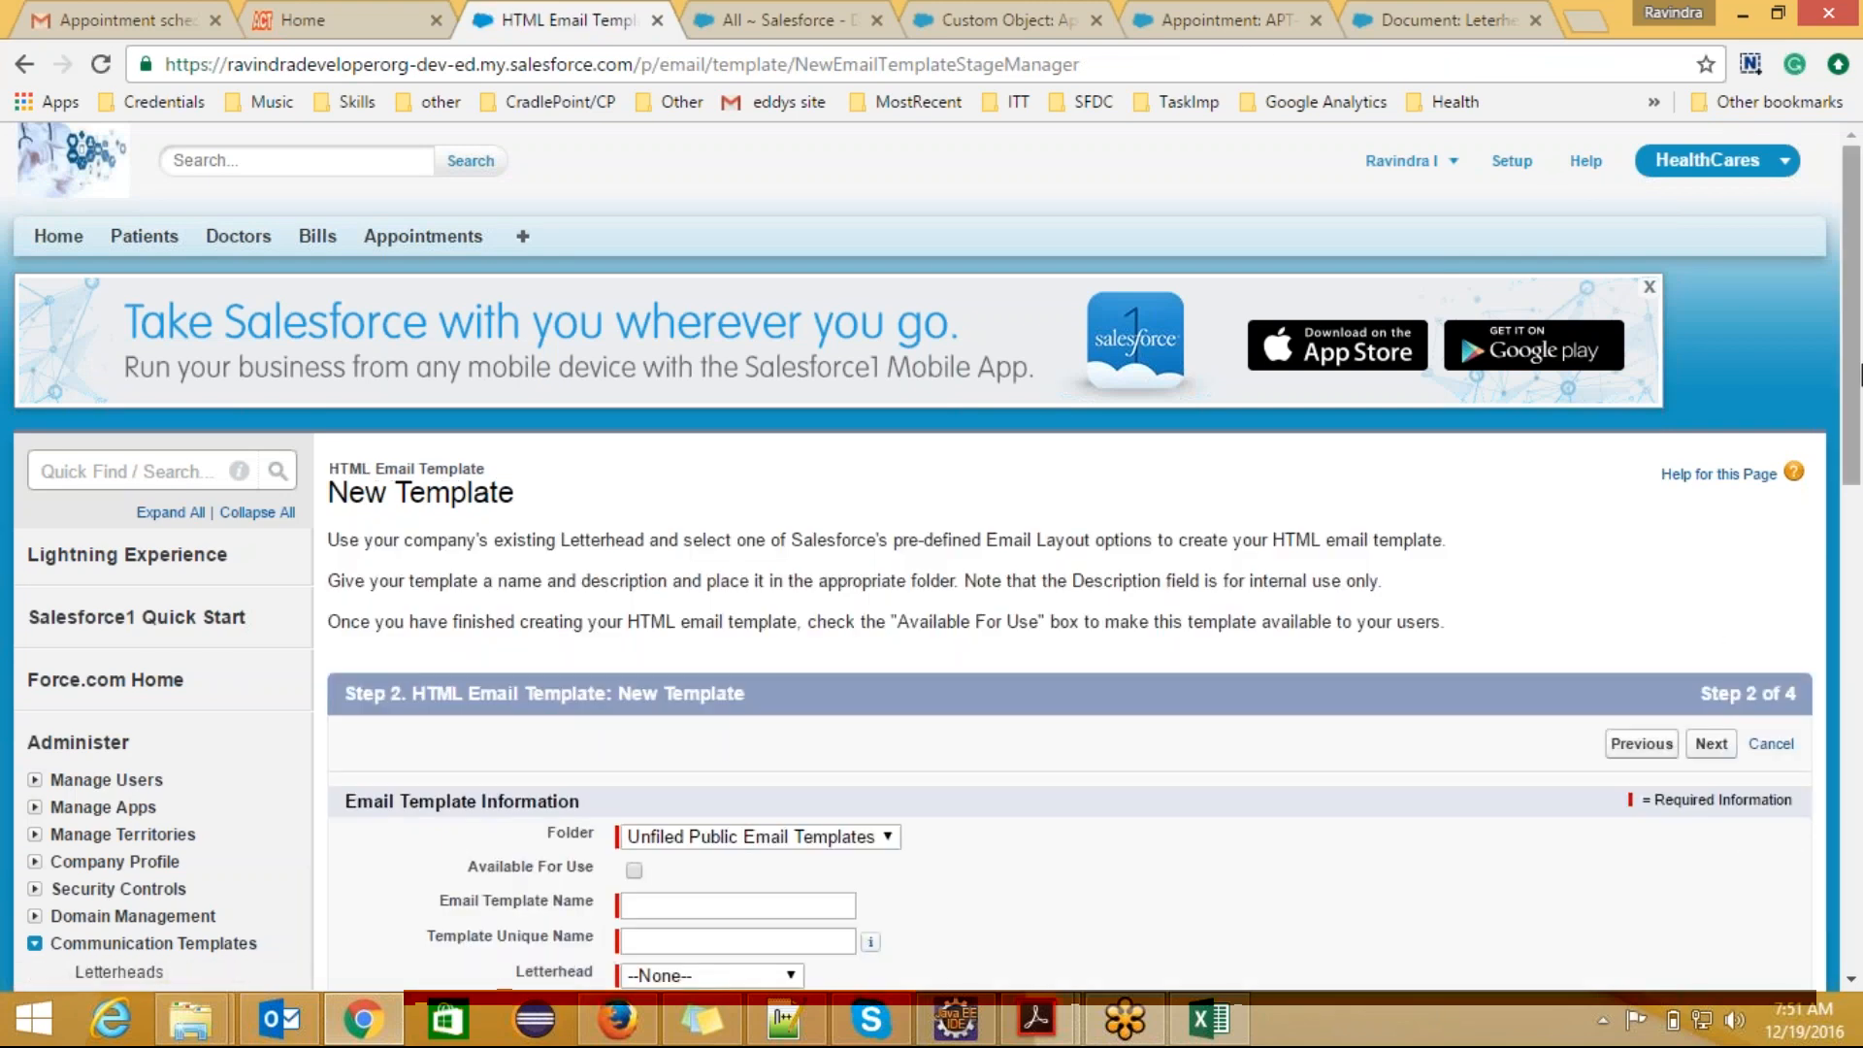
Step: Make the HTML template available for use and name it "Alert with leterhead"
scroll(1860, 475, down, 2)
scroll(1860, 476, down, 1)
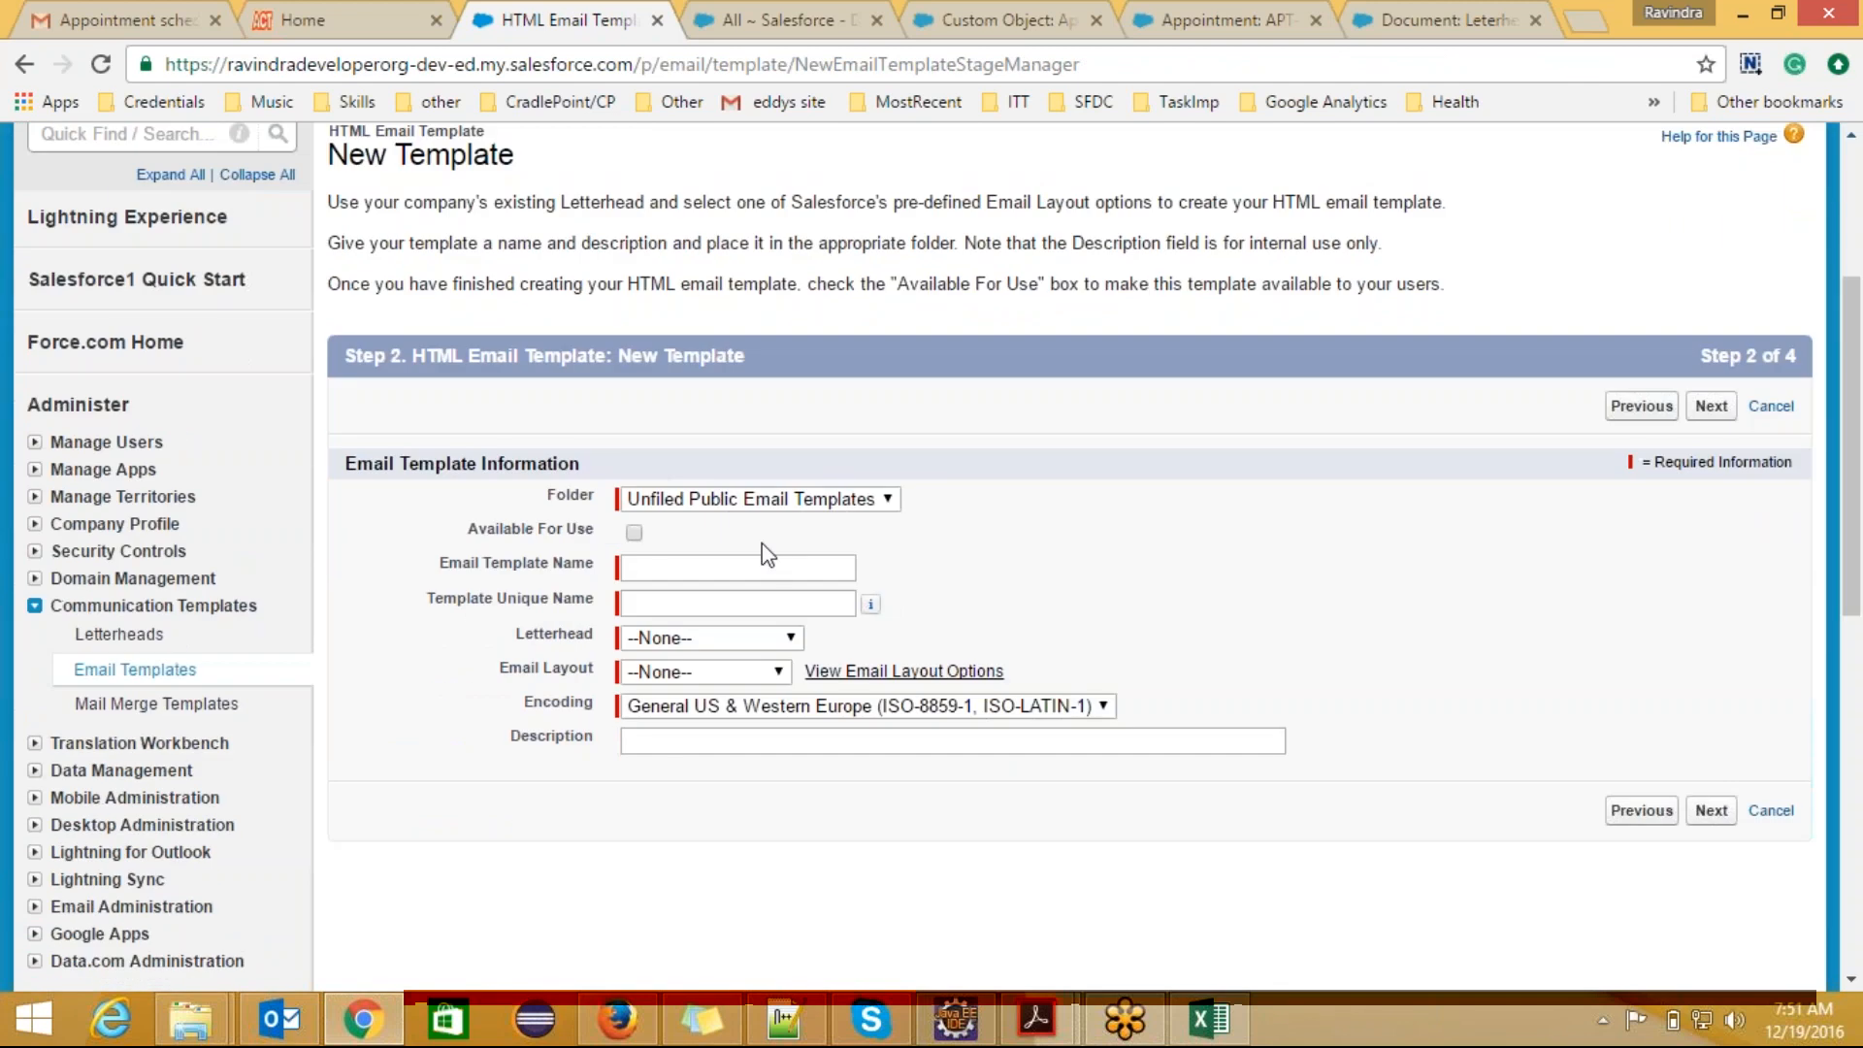
click(640, 563)
text(Alert )
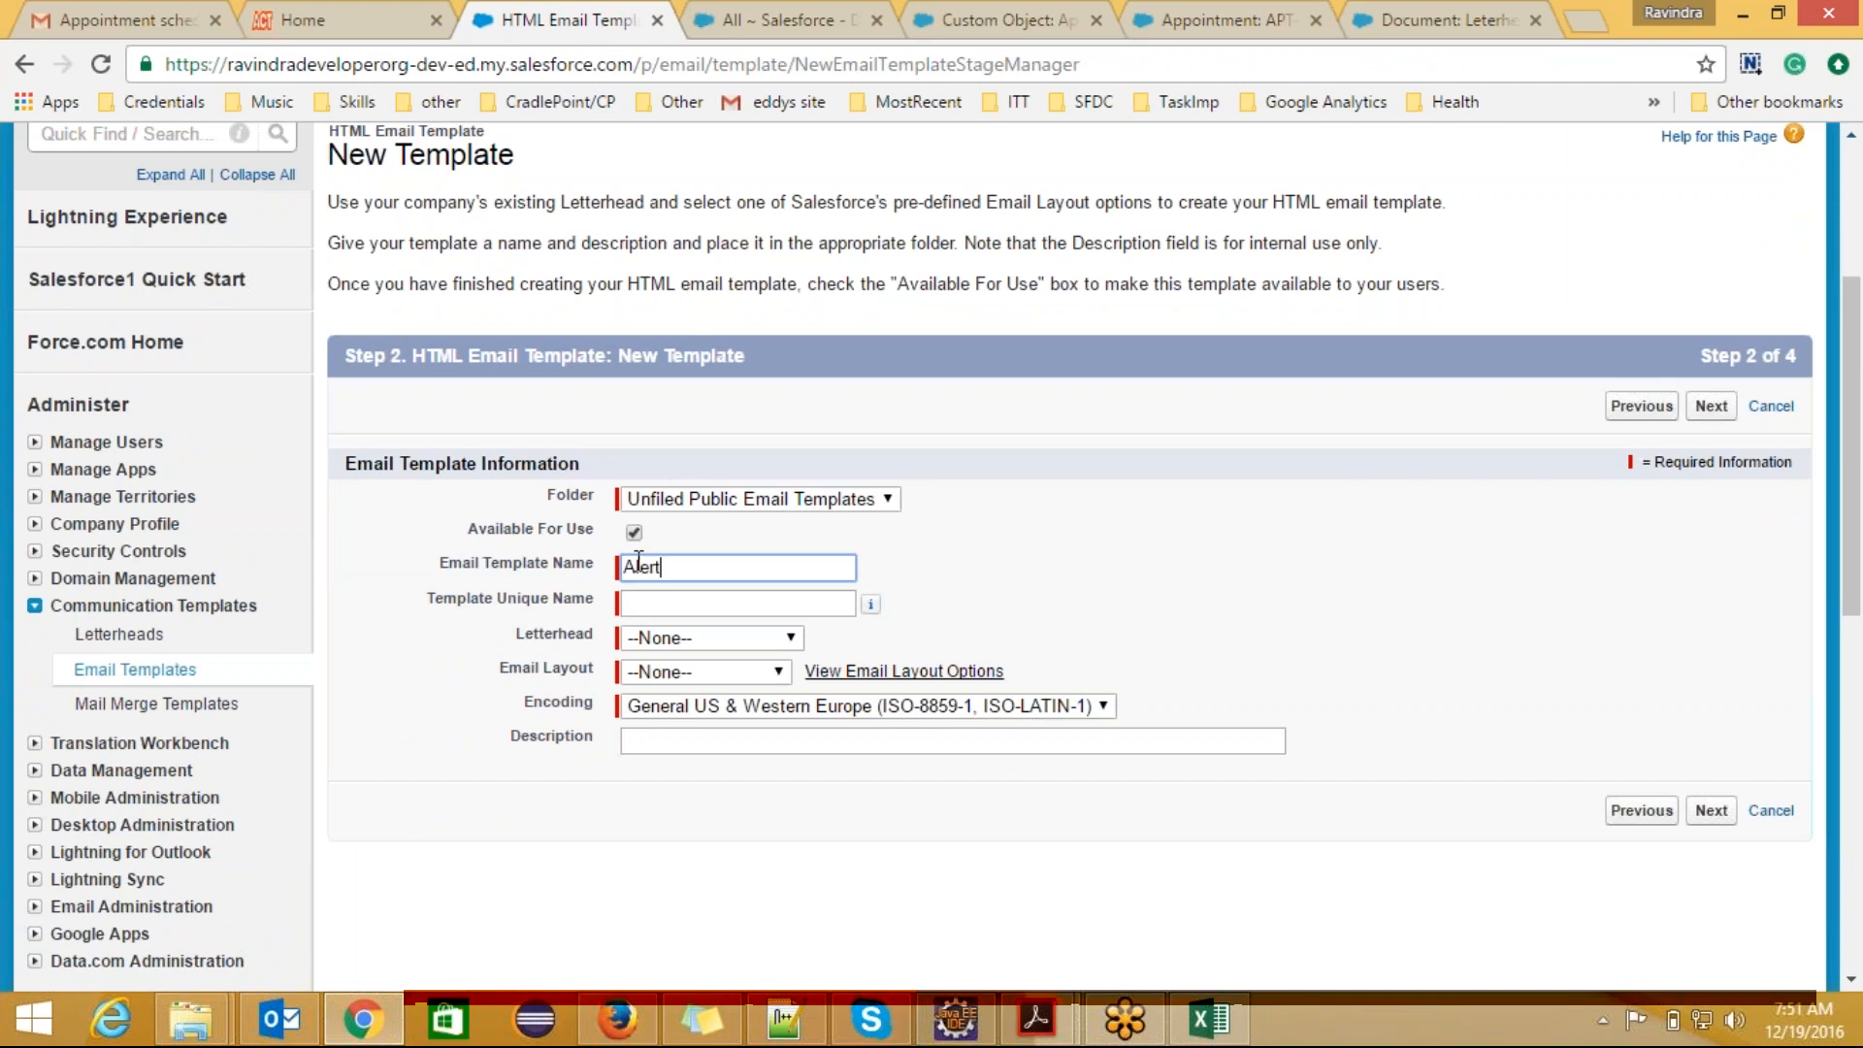
text(Wit)
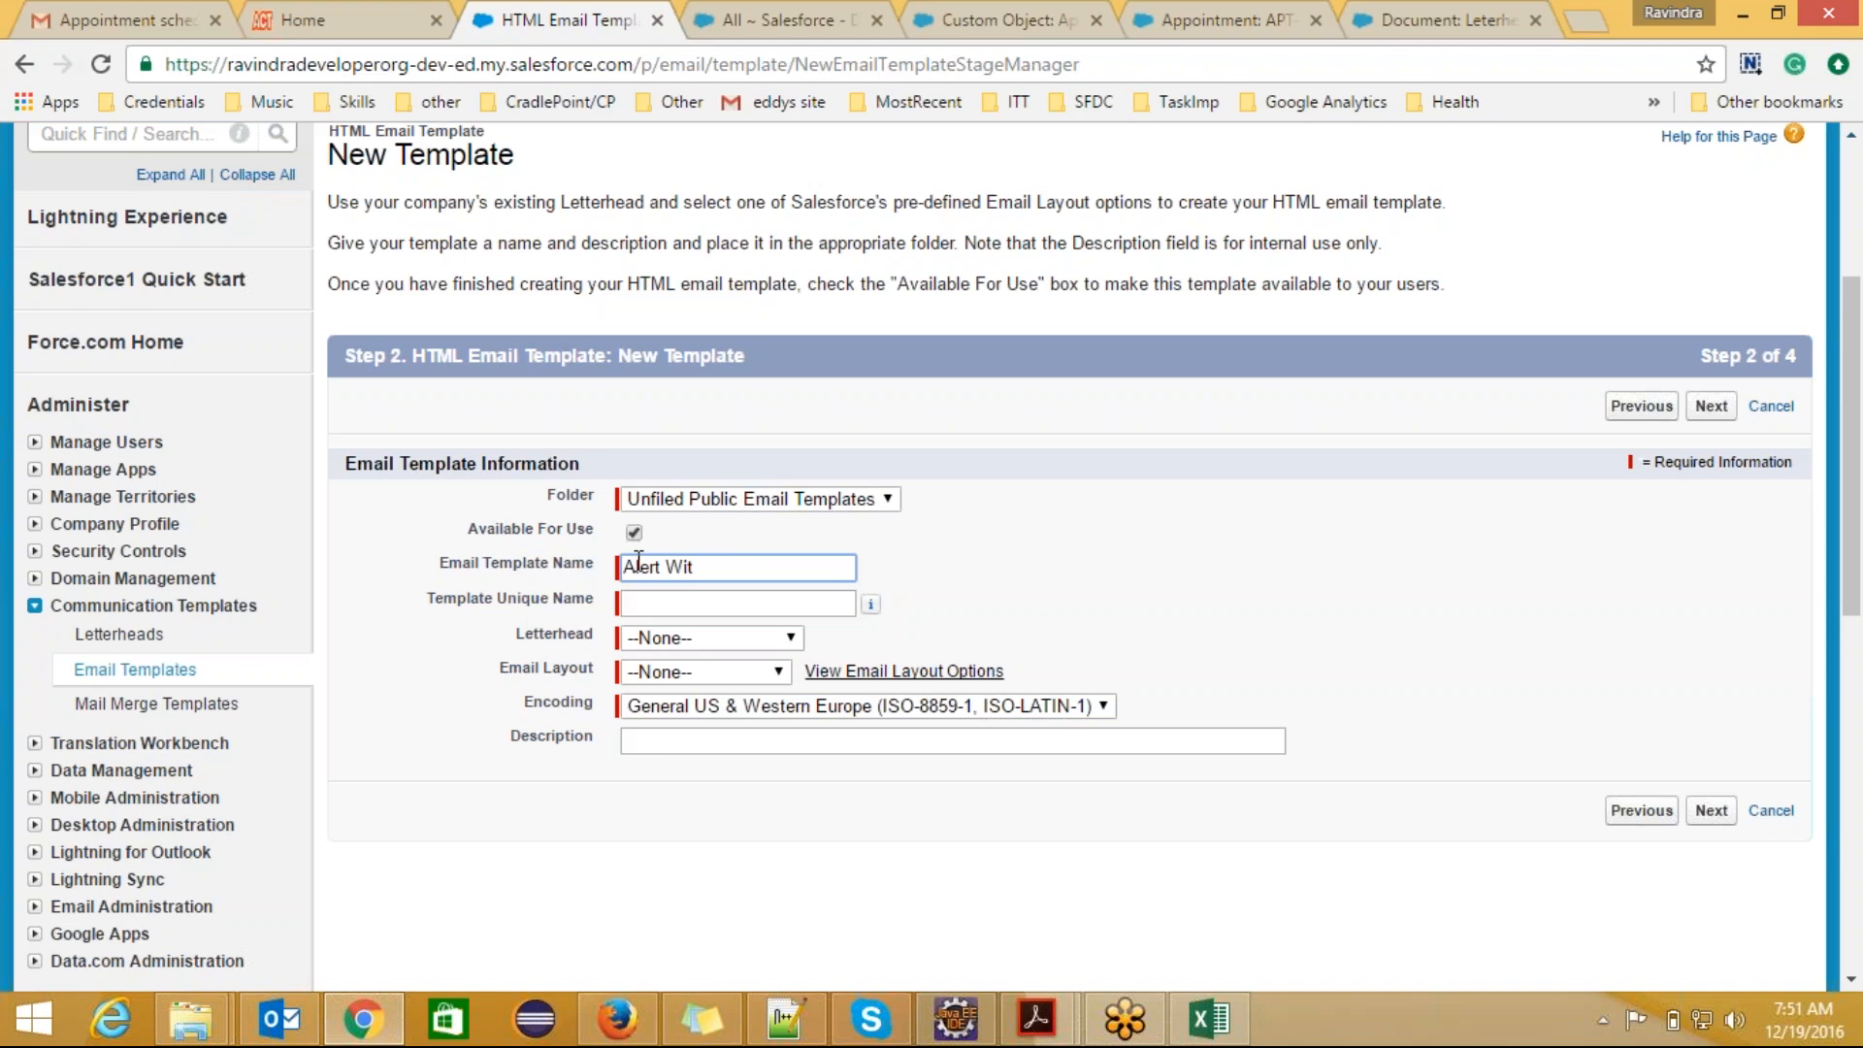
text(h)
key(BackSpace)
key(BackSpace)
key(BackSpace)
key(BackSpace)
key(BackSpace)
key(BackSpace)
key(BackSpace)
key(BackSpace)
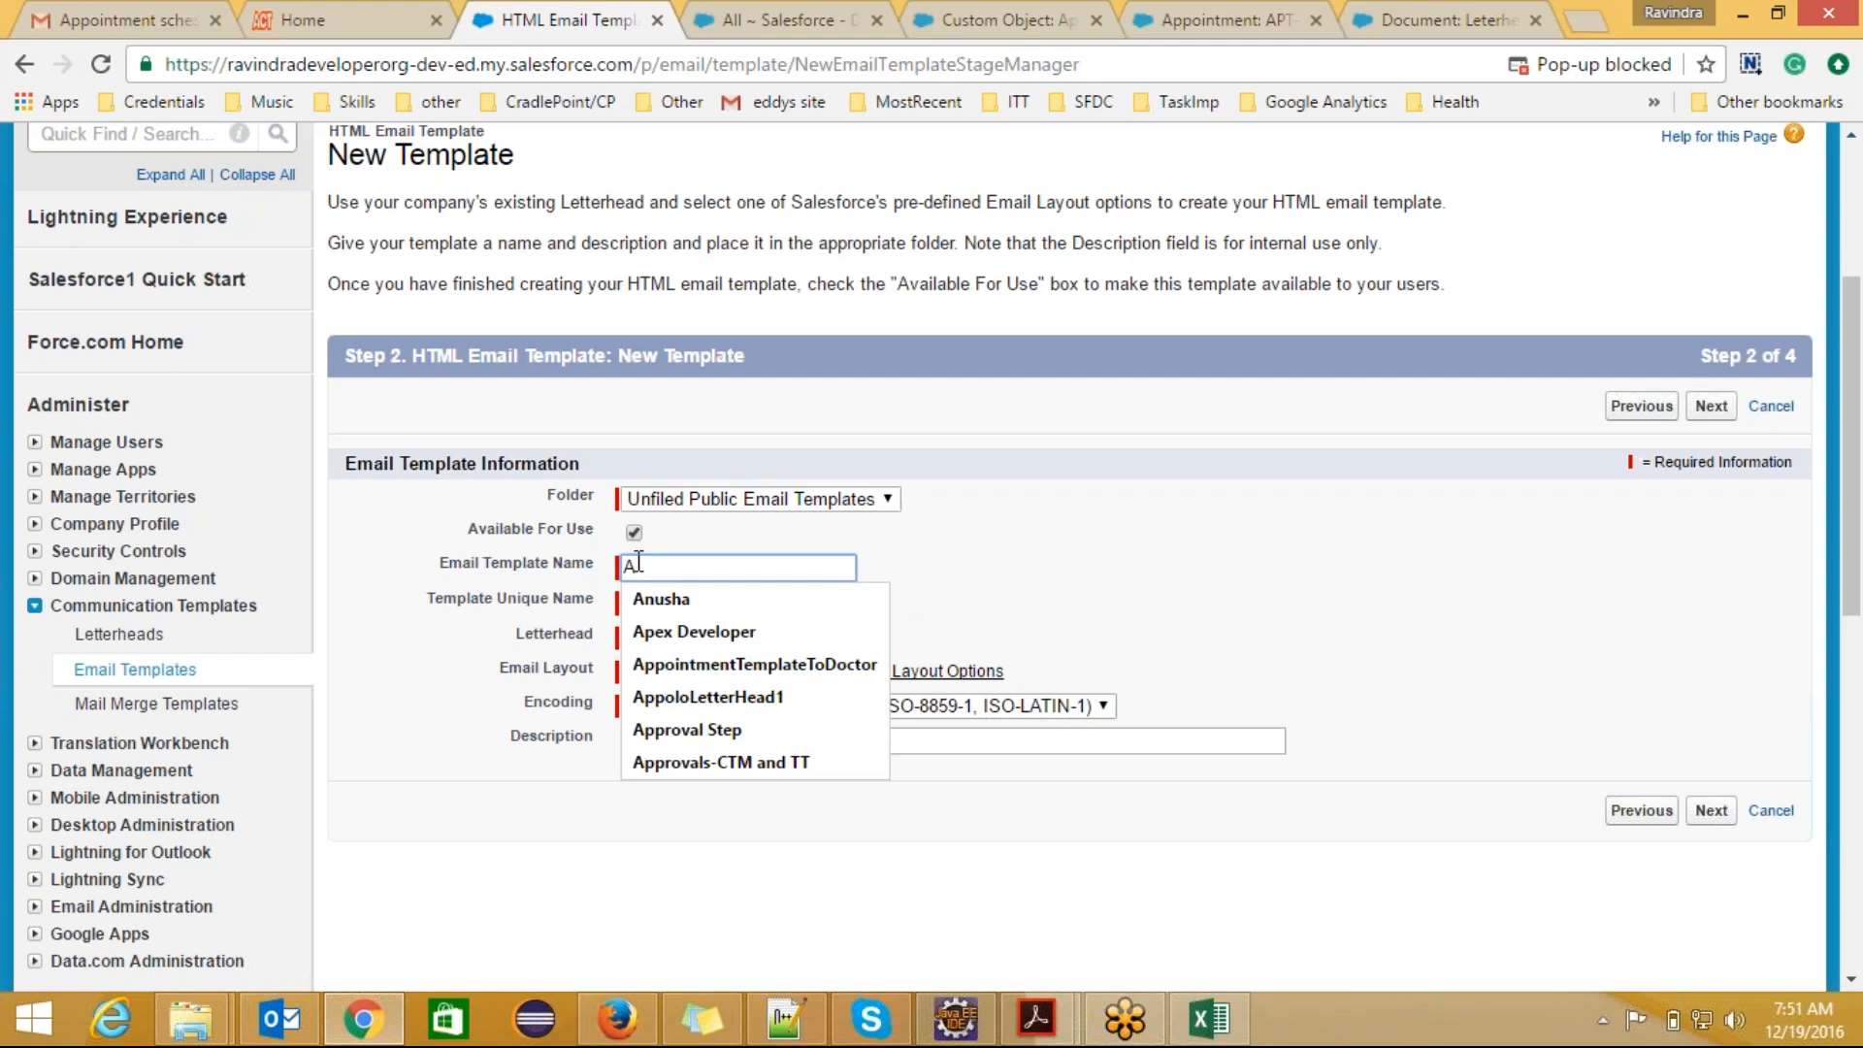
text(ert with )
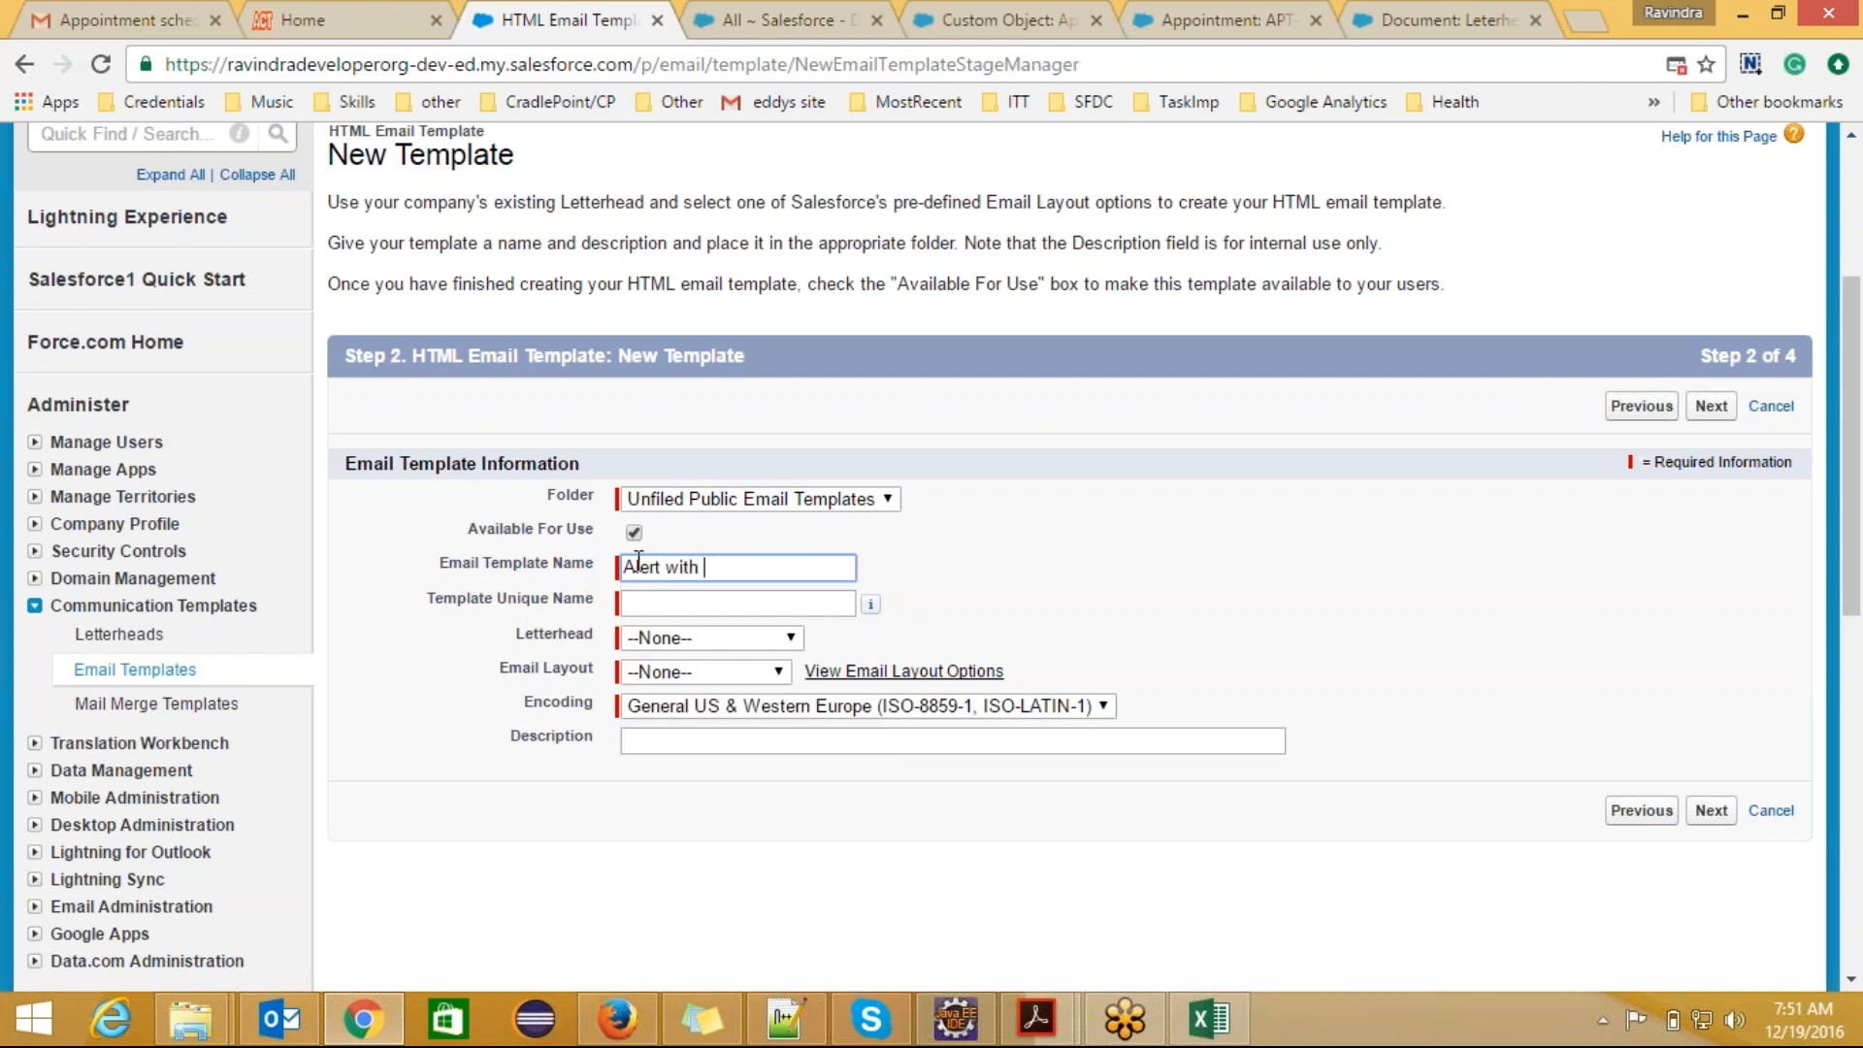
text(leterhead)
click(647, 607)
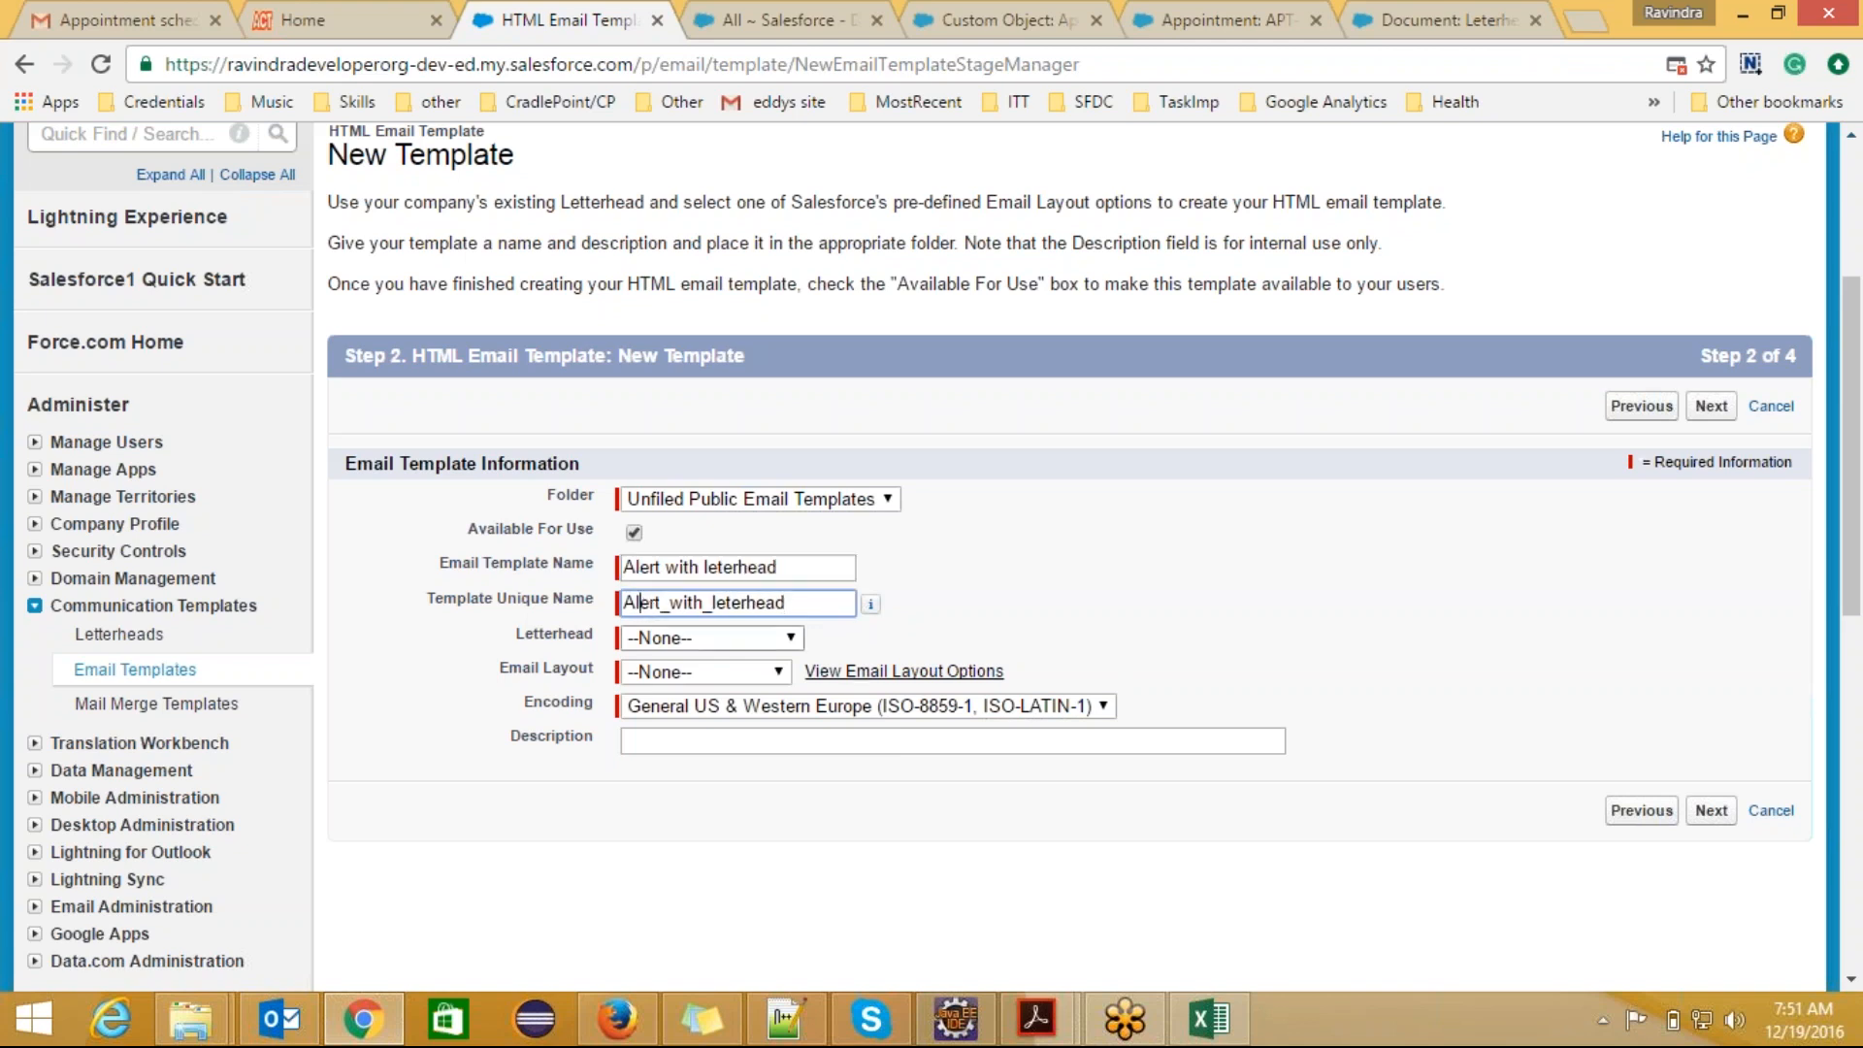
Step: Assign the AppoloLetterHead1 letterhead and the Free Form Letter layout to the template, checking the email layout previews
click(701, 637)
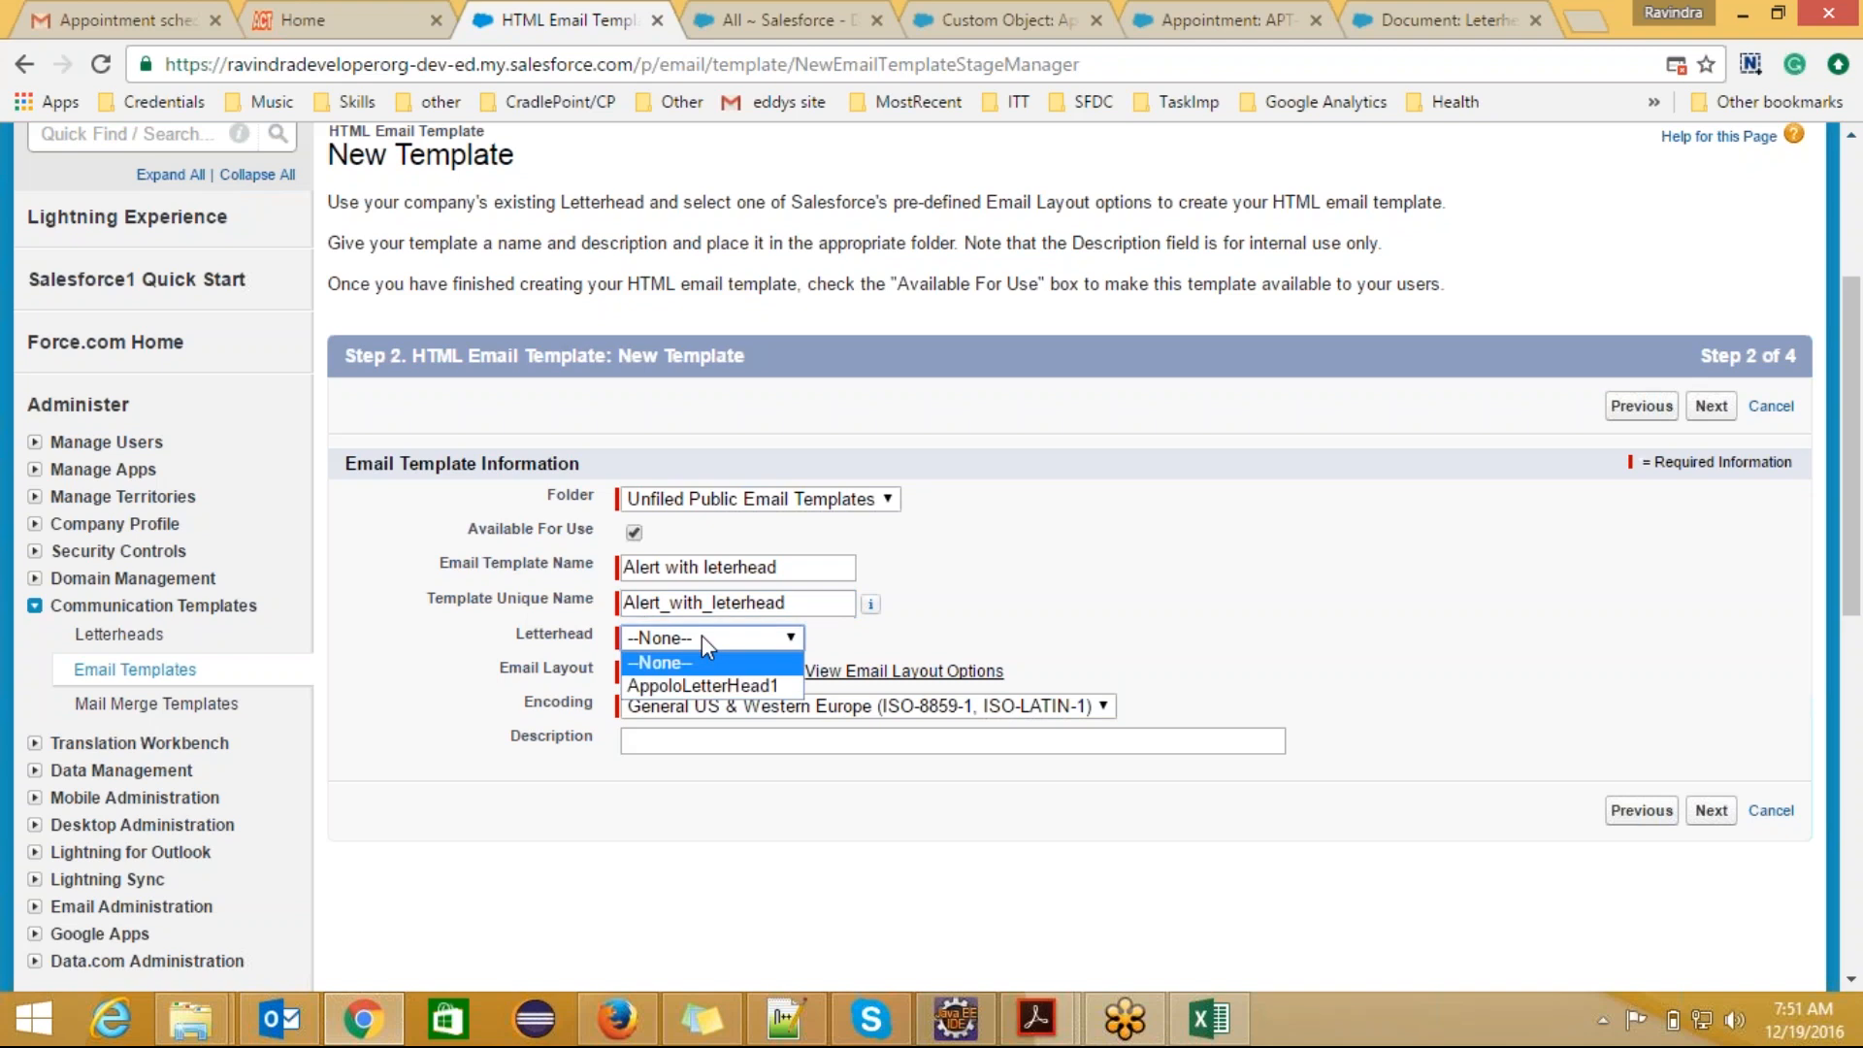
click(715, 684)
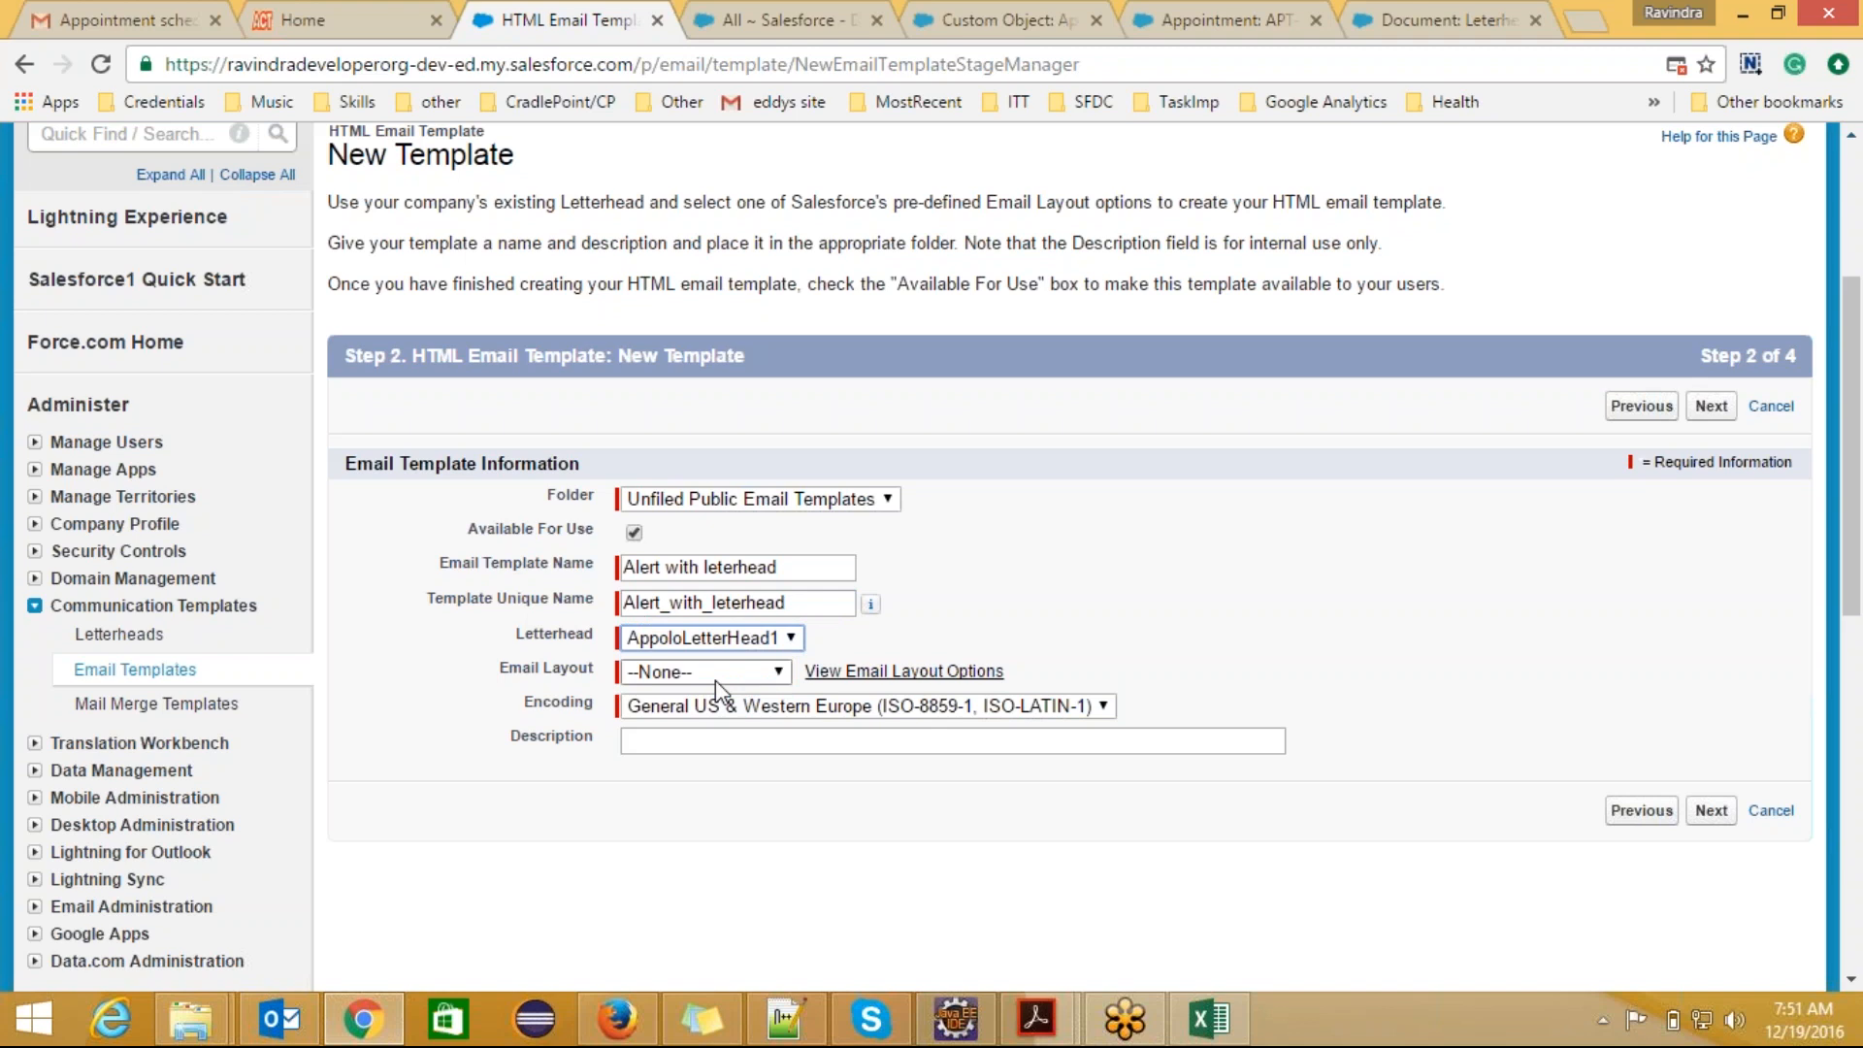
click(779, 672)
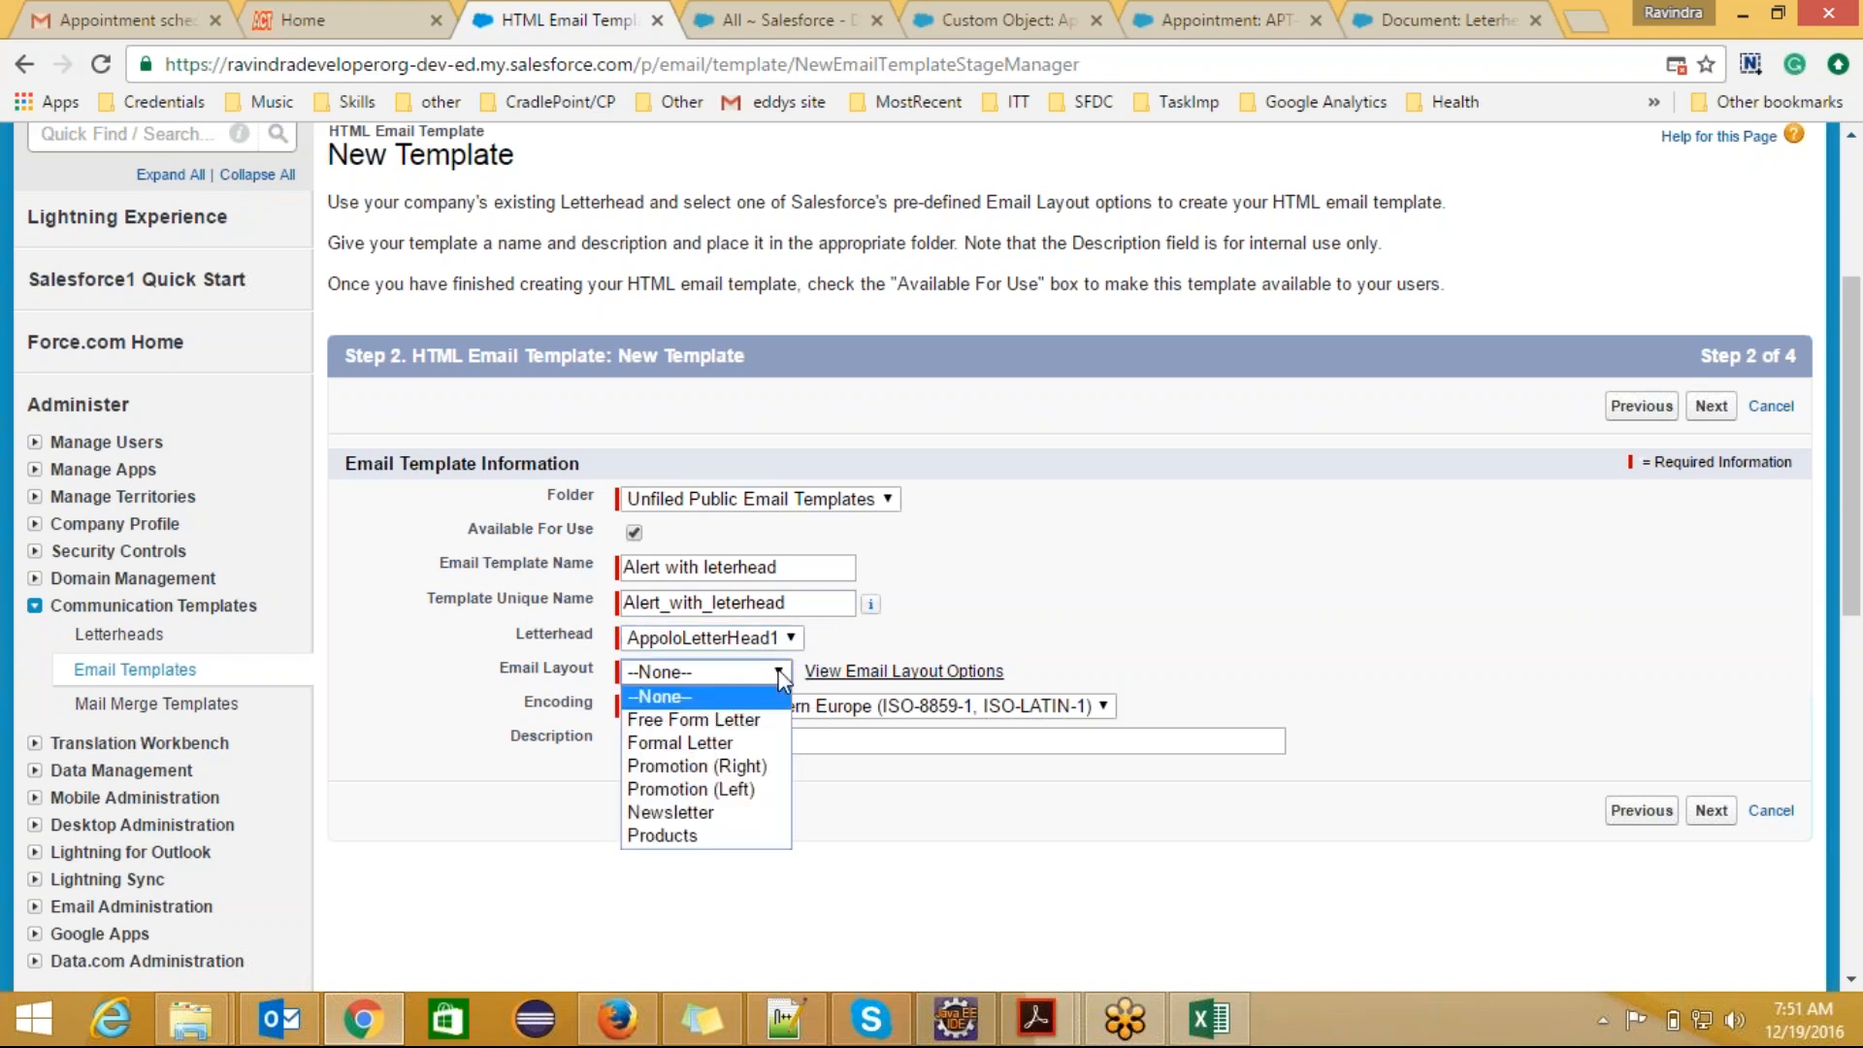
click(740, 719)
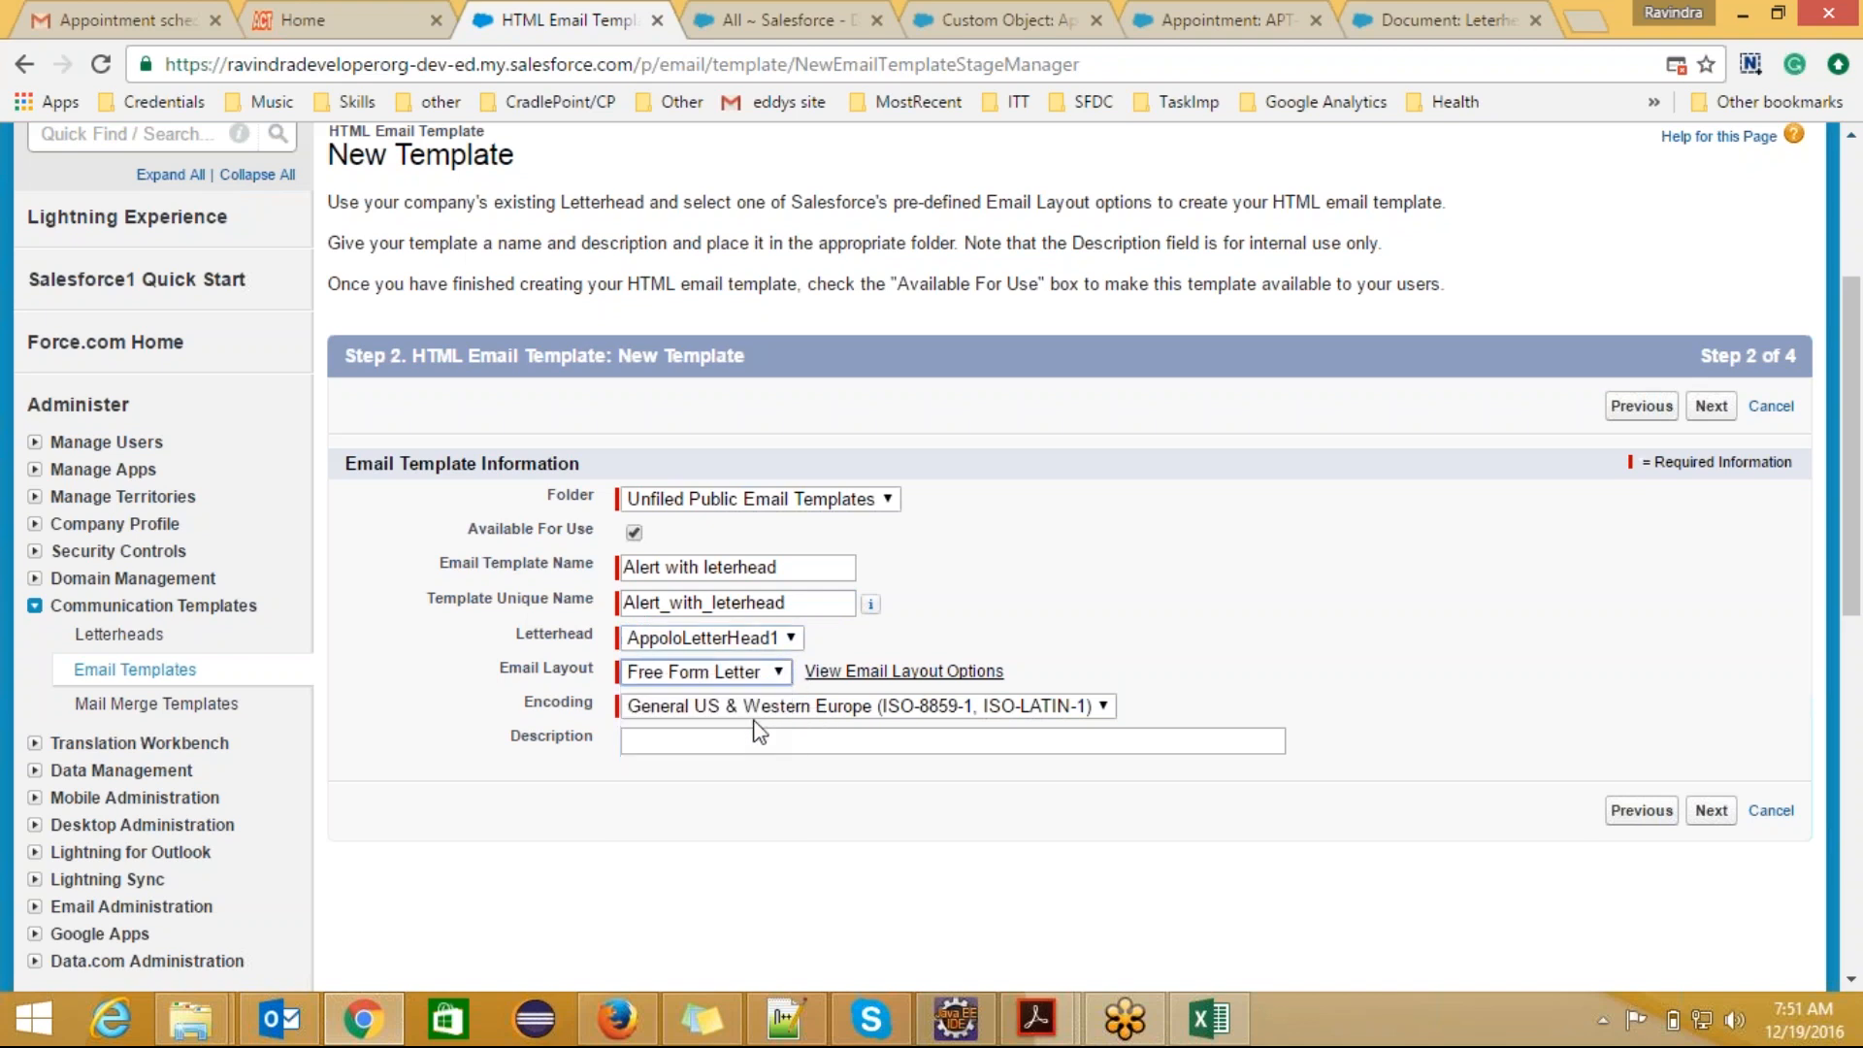
click(844, 671)
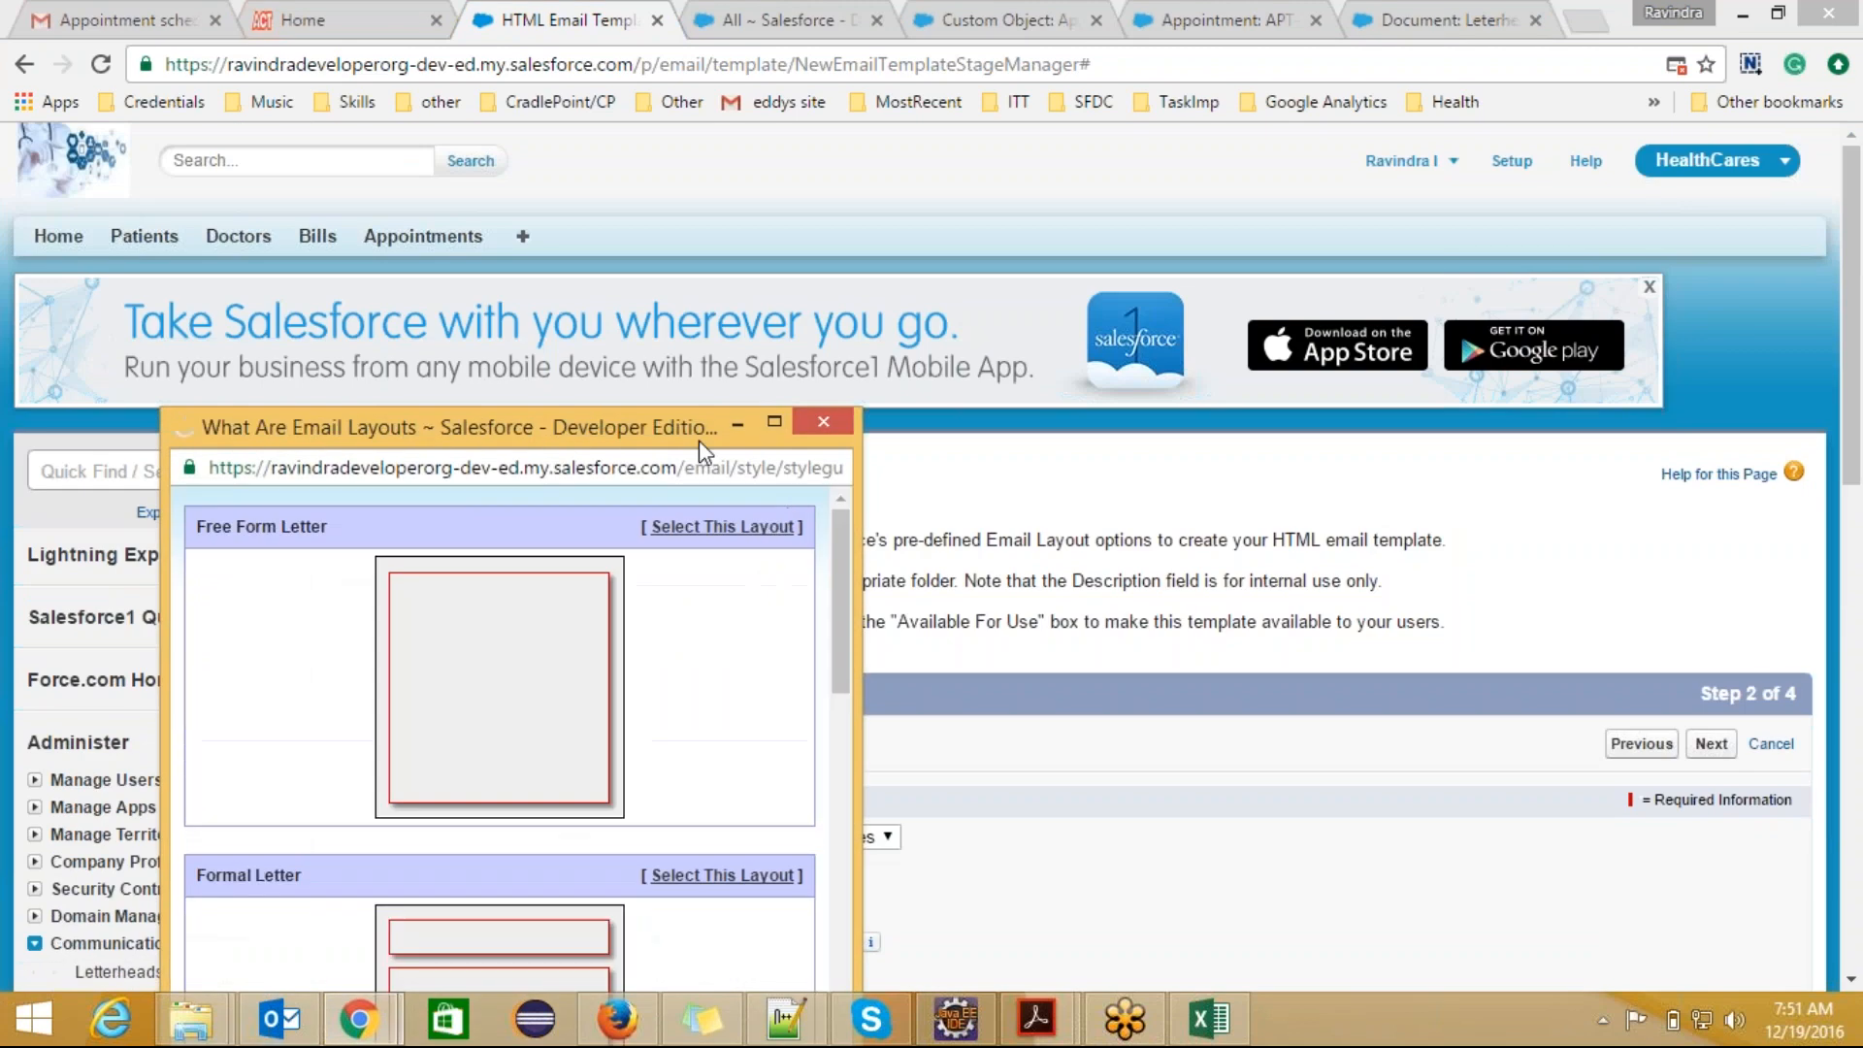
drag(682, 425, 697, 125)
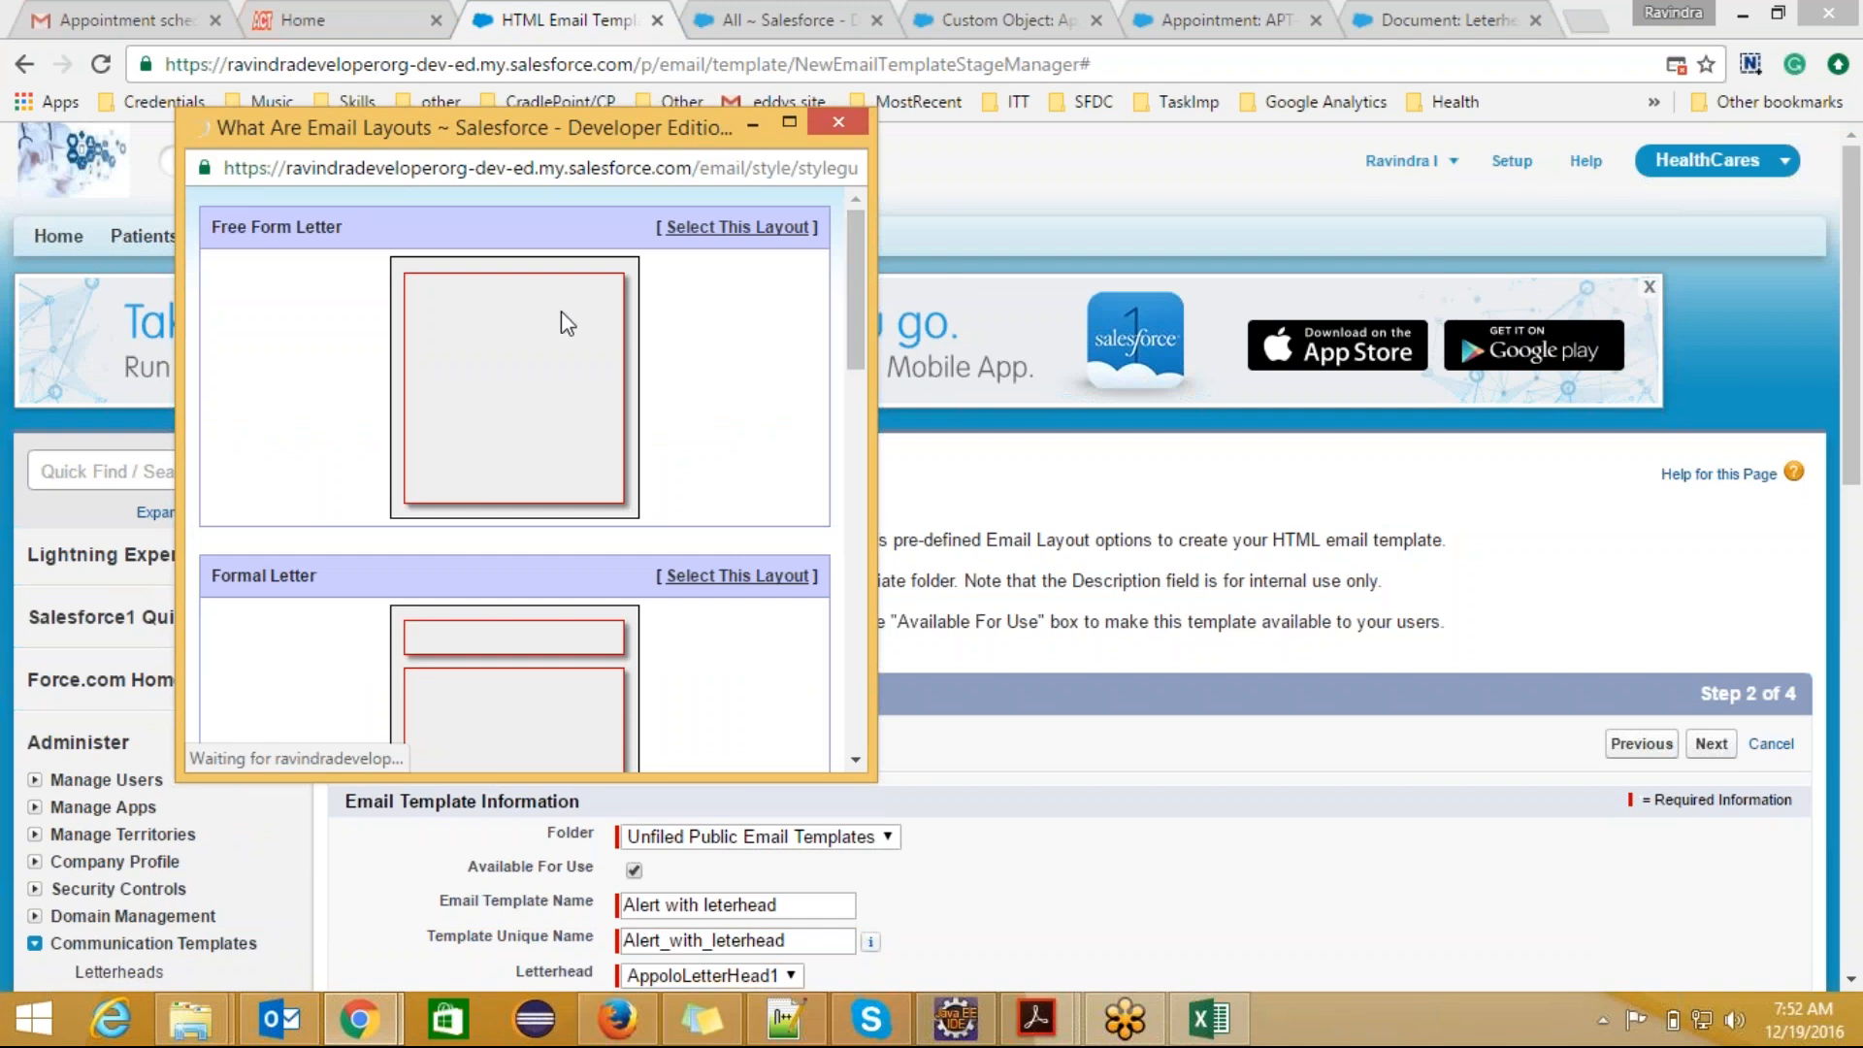
drag(848, 316, 832, 278)
click(838, 121)
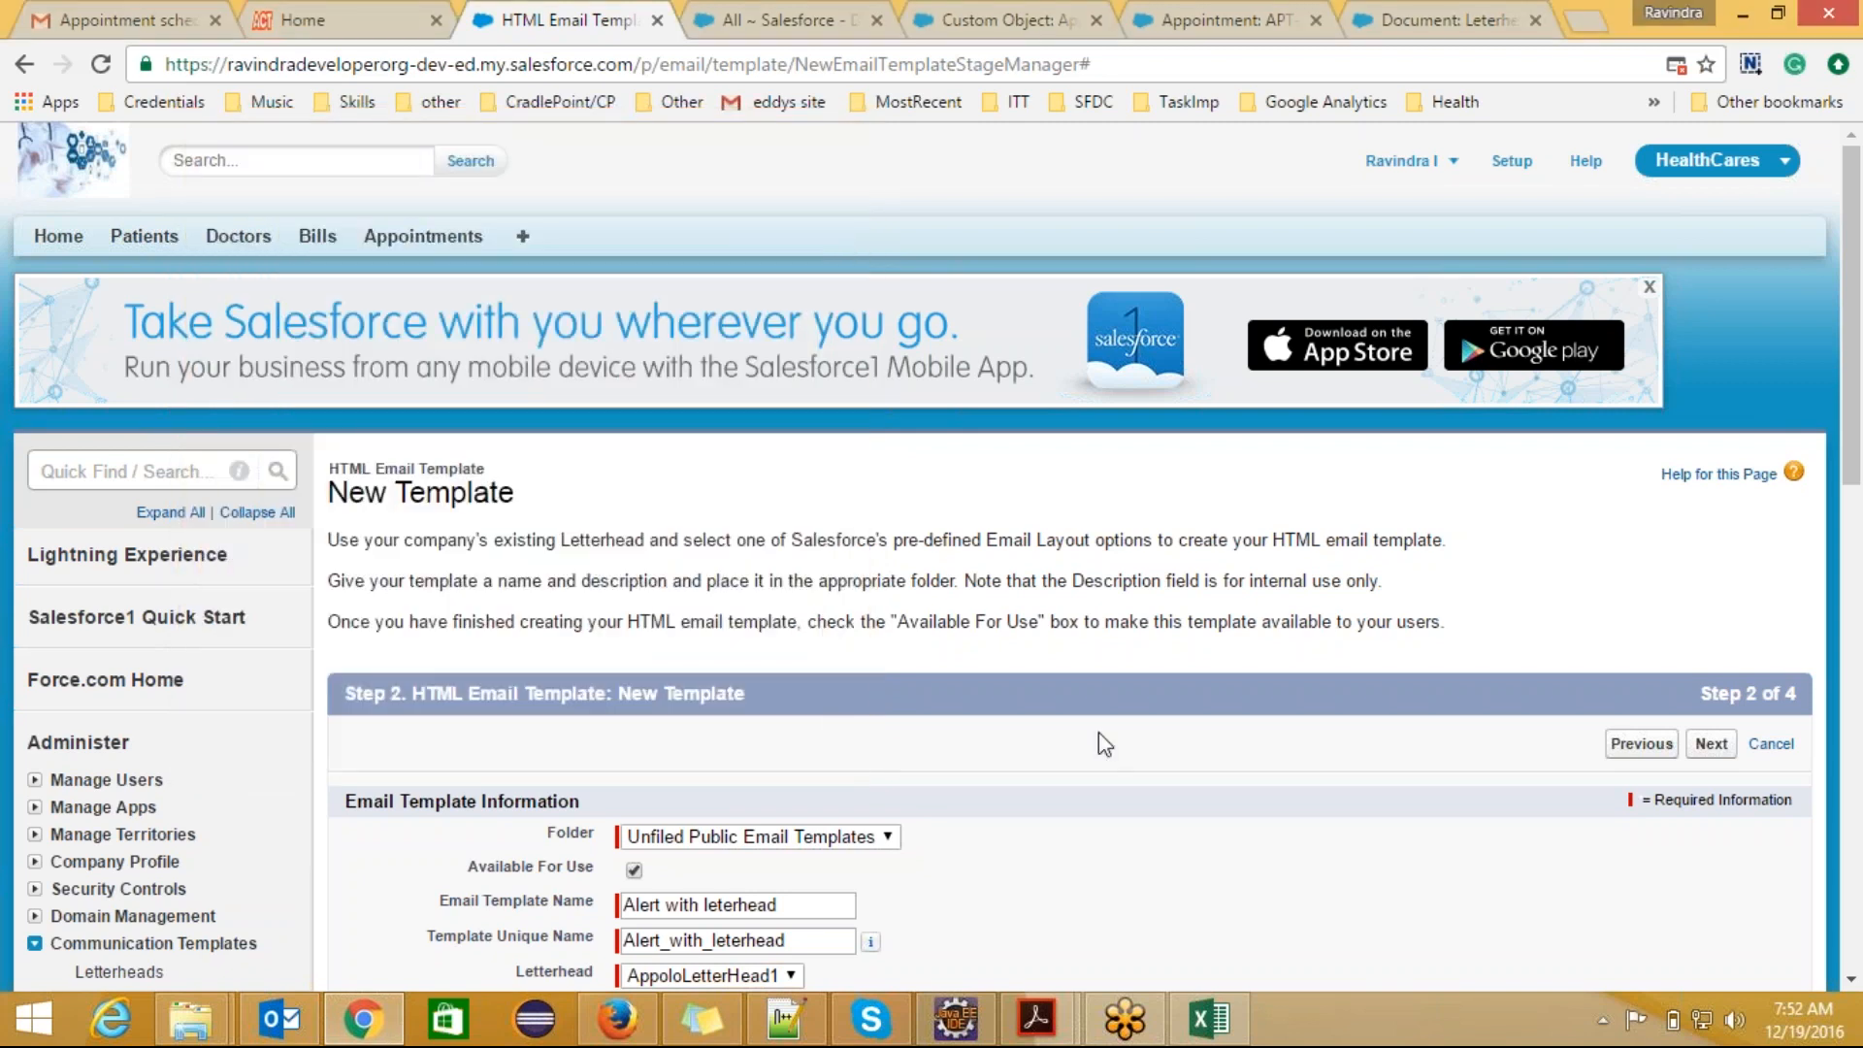
Step: Describe the template as "Used to notify when any patient with critical case is joined." and proceed to its HTML content
scroll(1858, 339, down, 5)
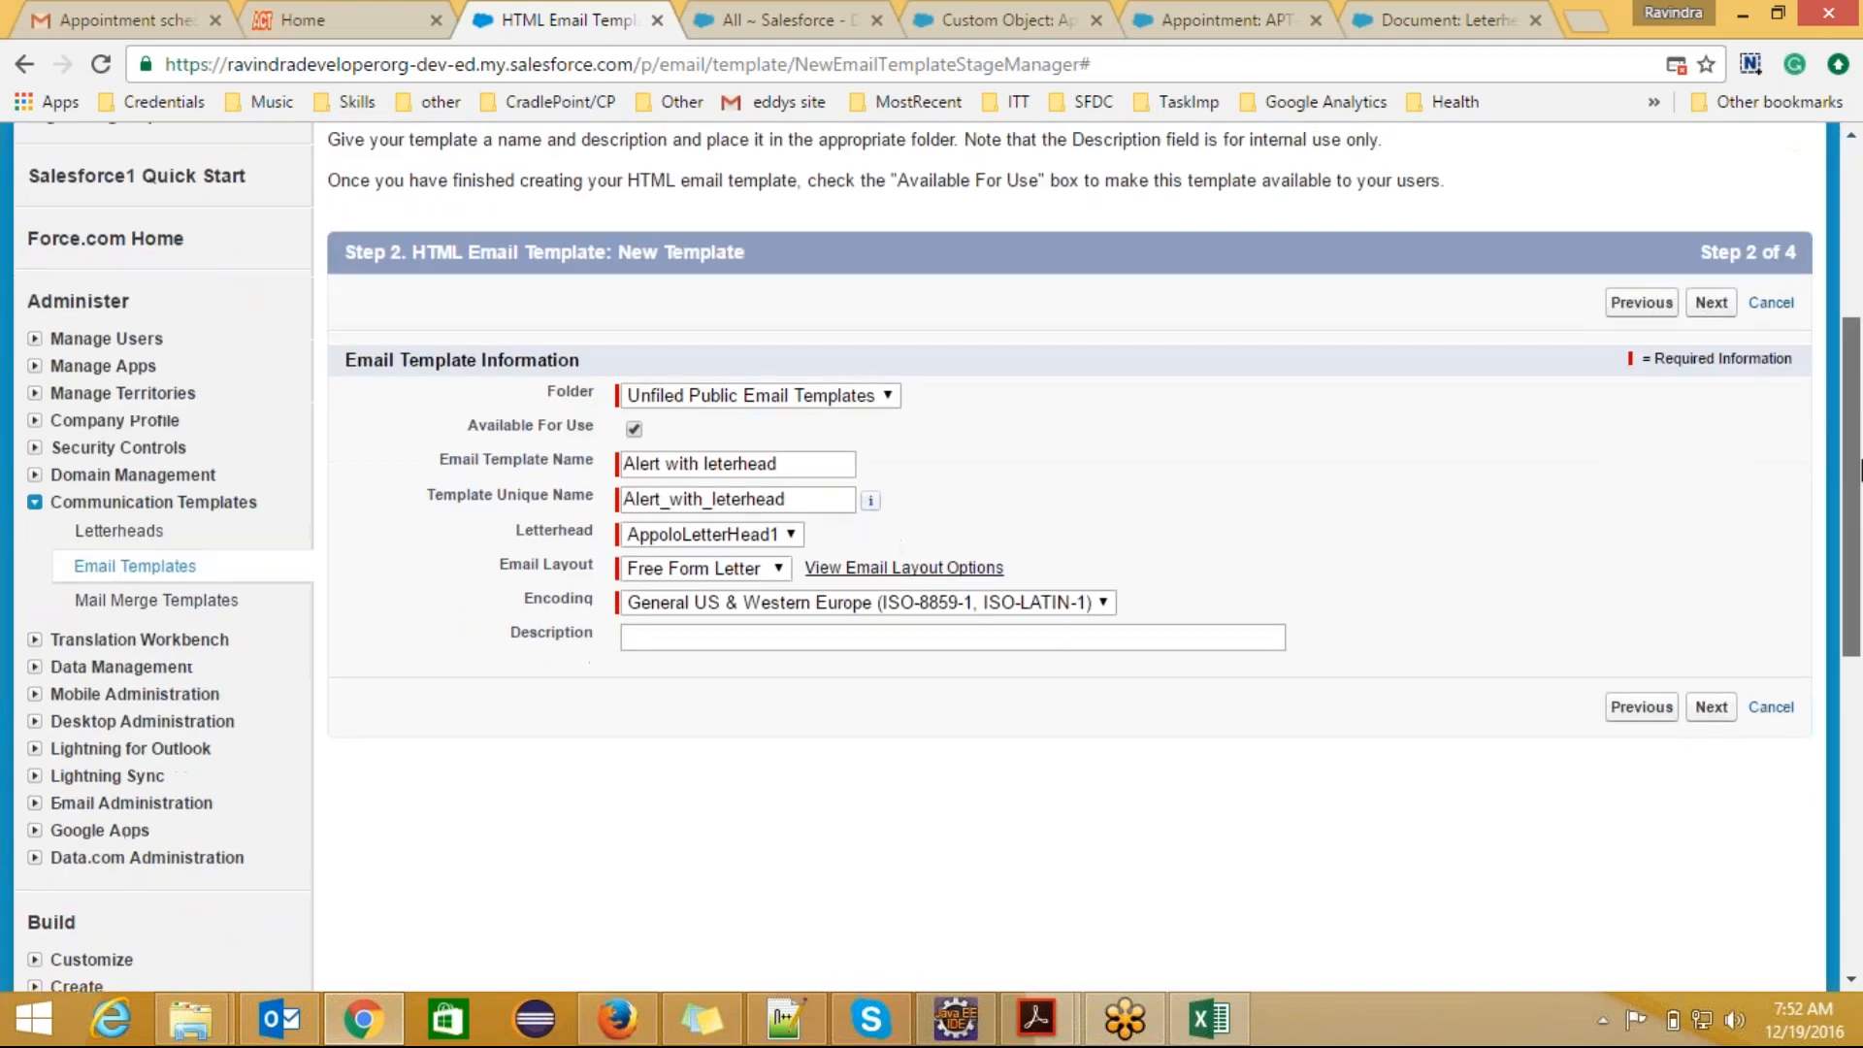
click(695, 634)
text(H)
key(BackSpace)
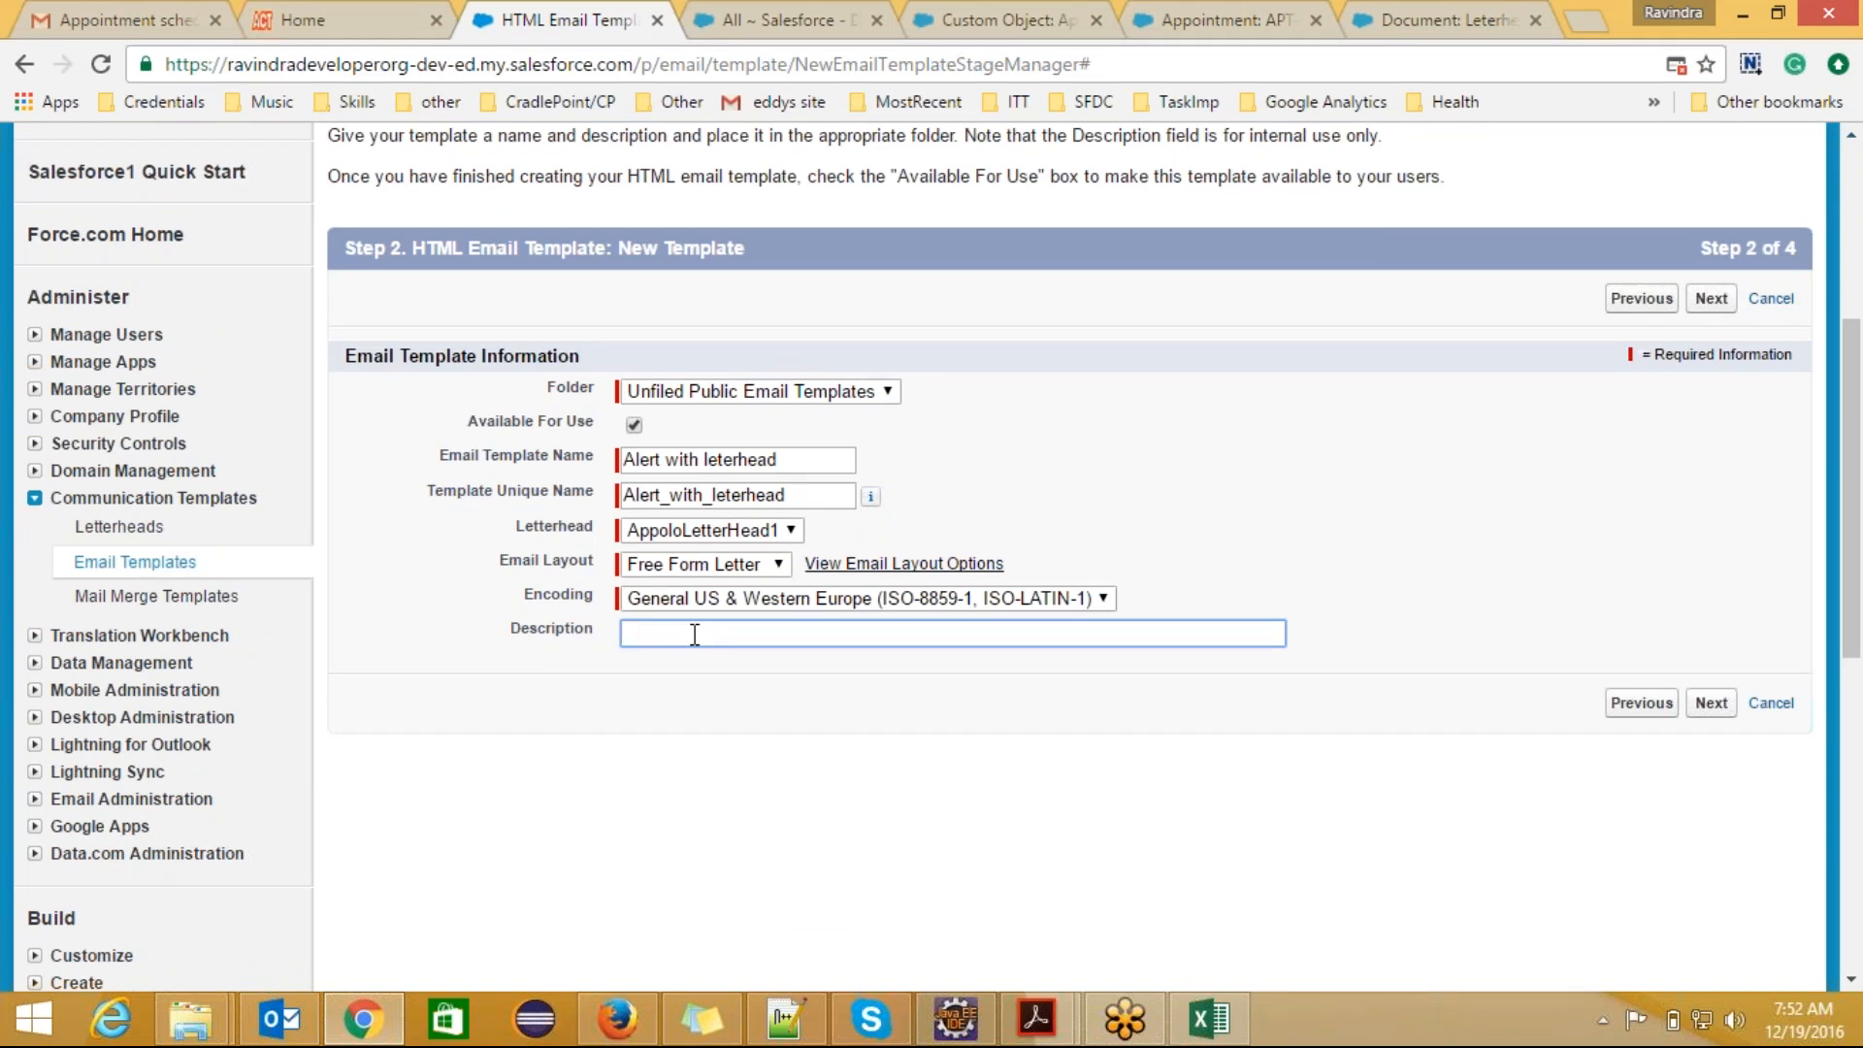
text(Used to notify when any patient with critical case )
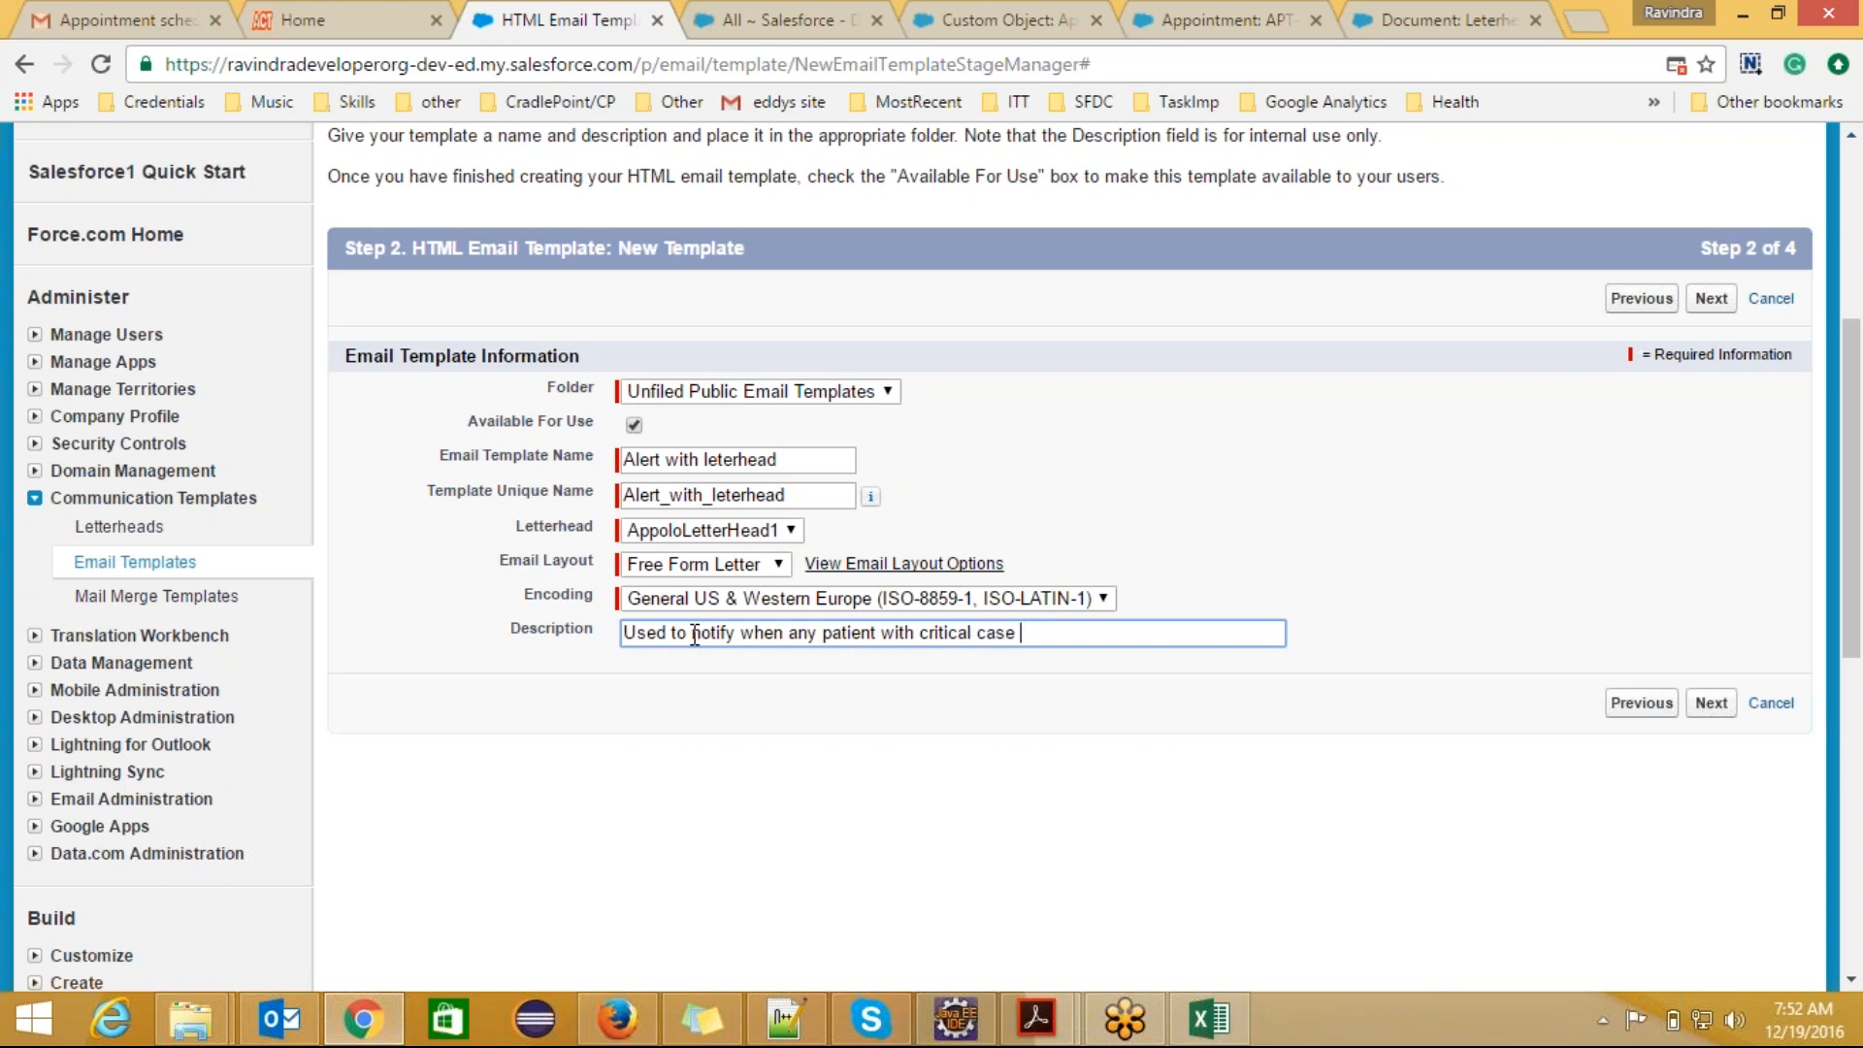
text(is joined.)
click(1711, 298)
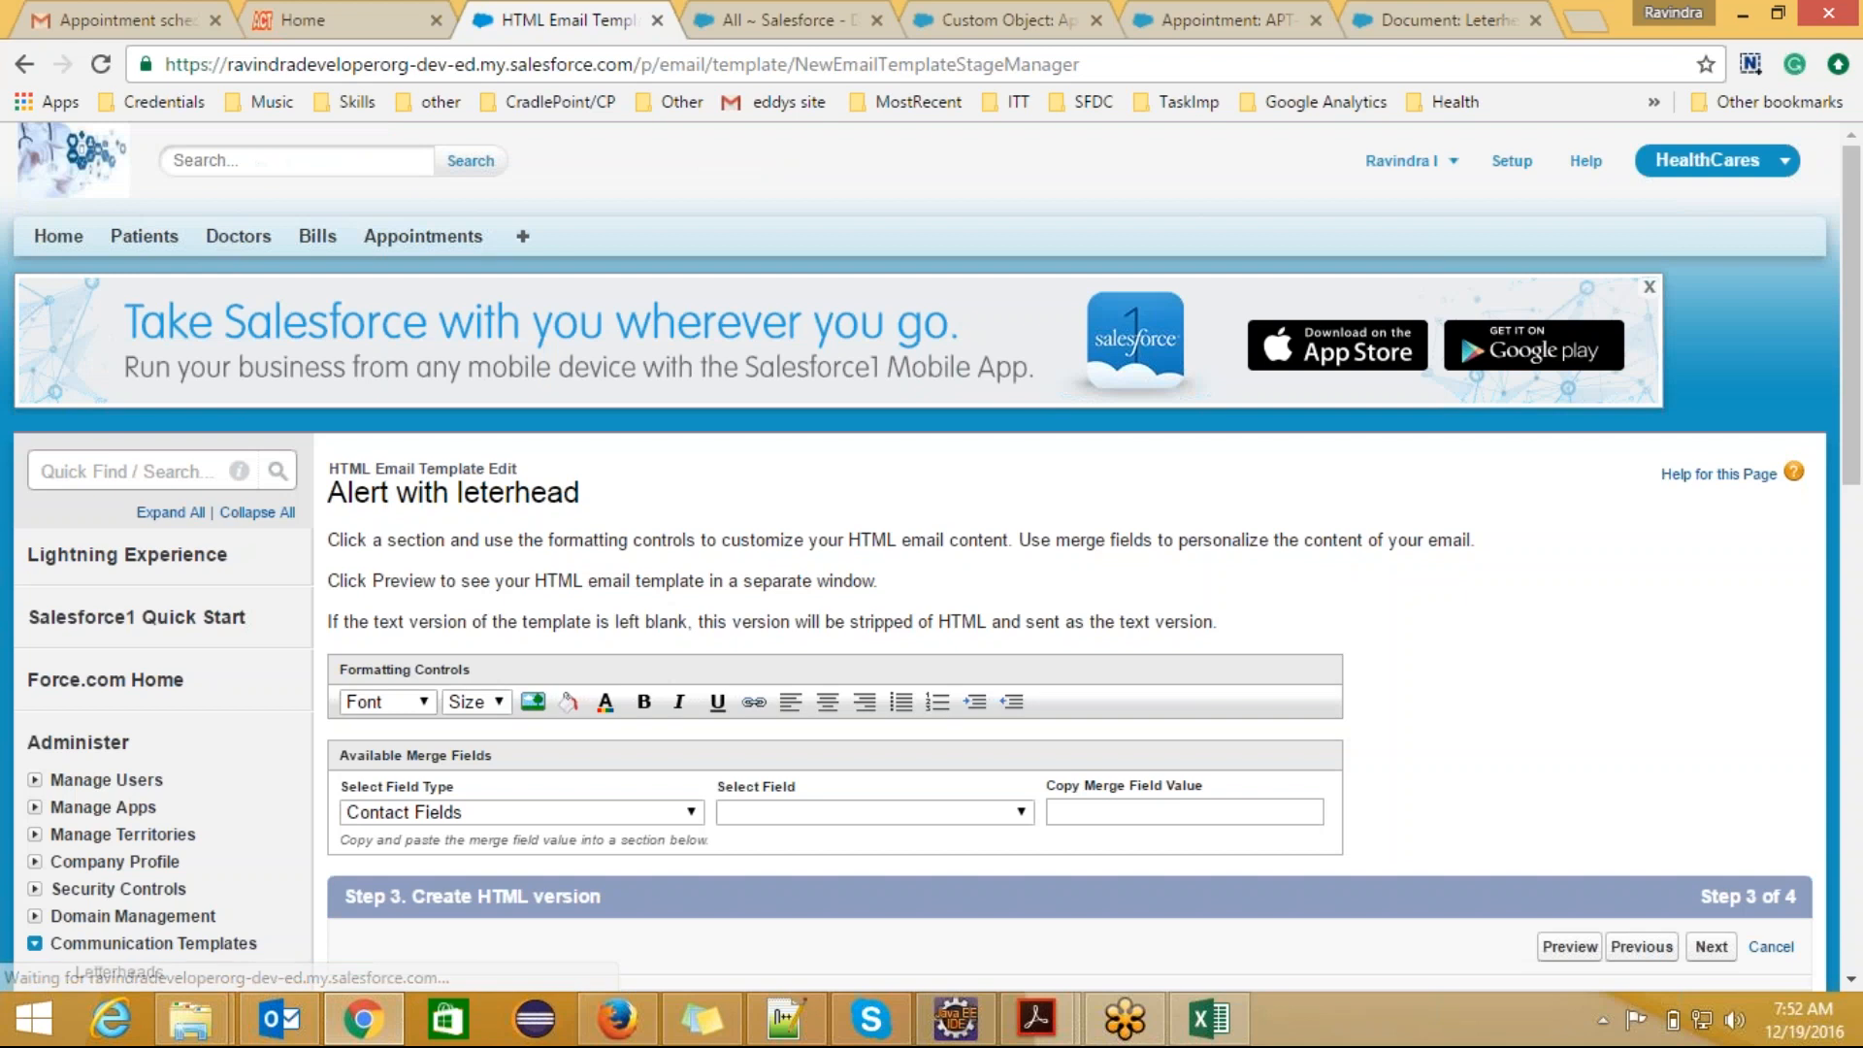
drag(1856, 352, 1858, 539)
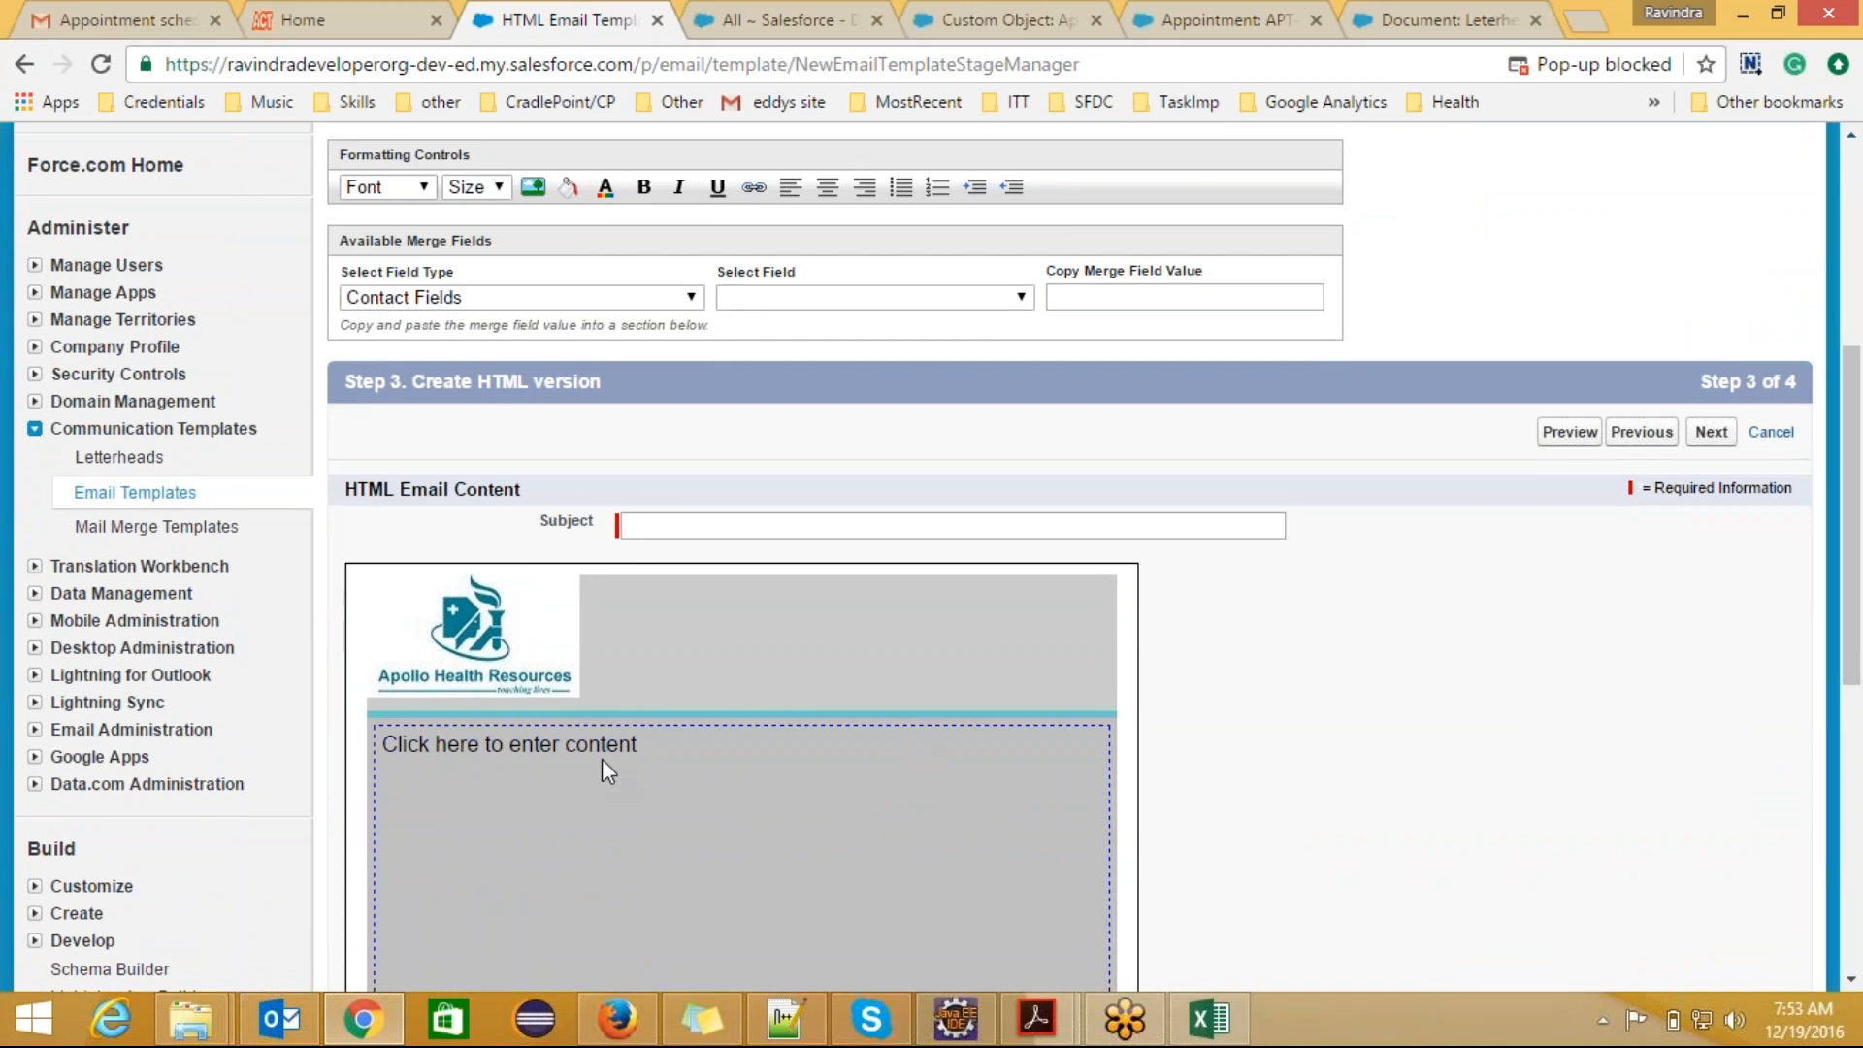
Step: Start the letterhead's body content with the greeting "Hi All," followed by a new paragraph
click(601, 761)
text(Hi )
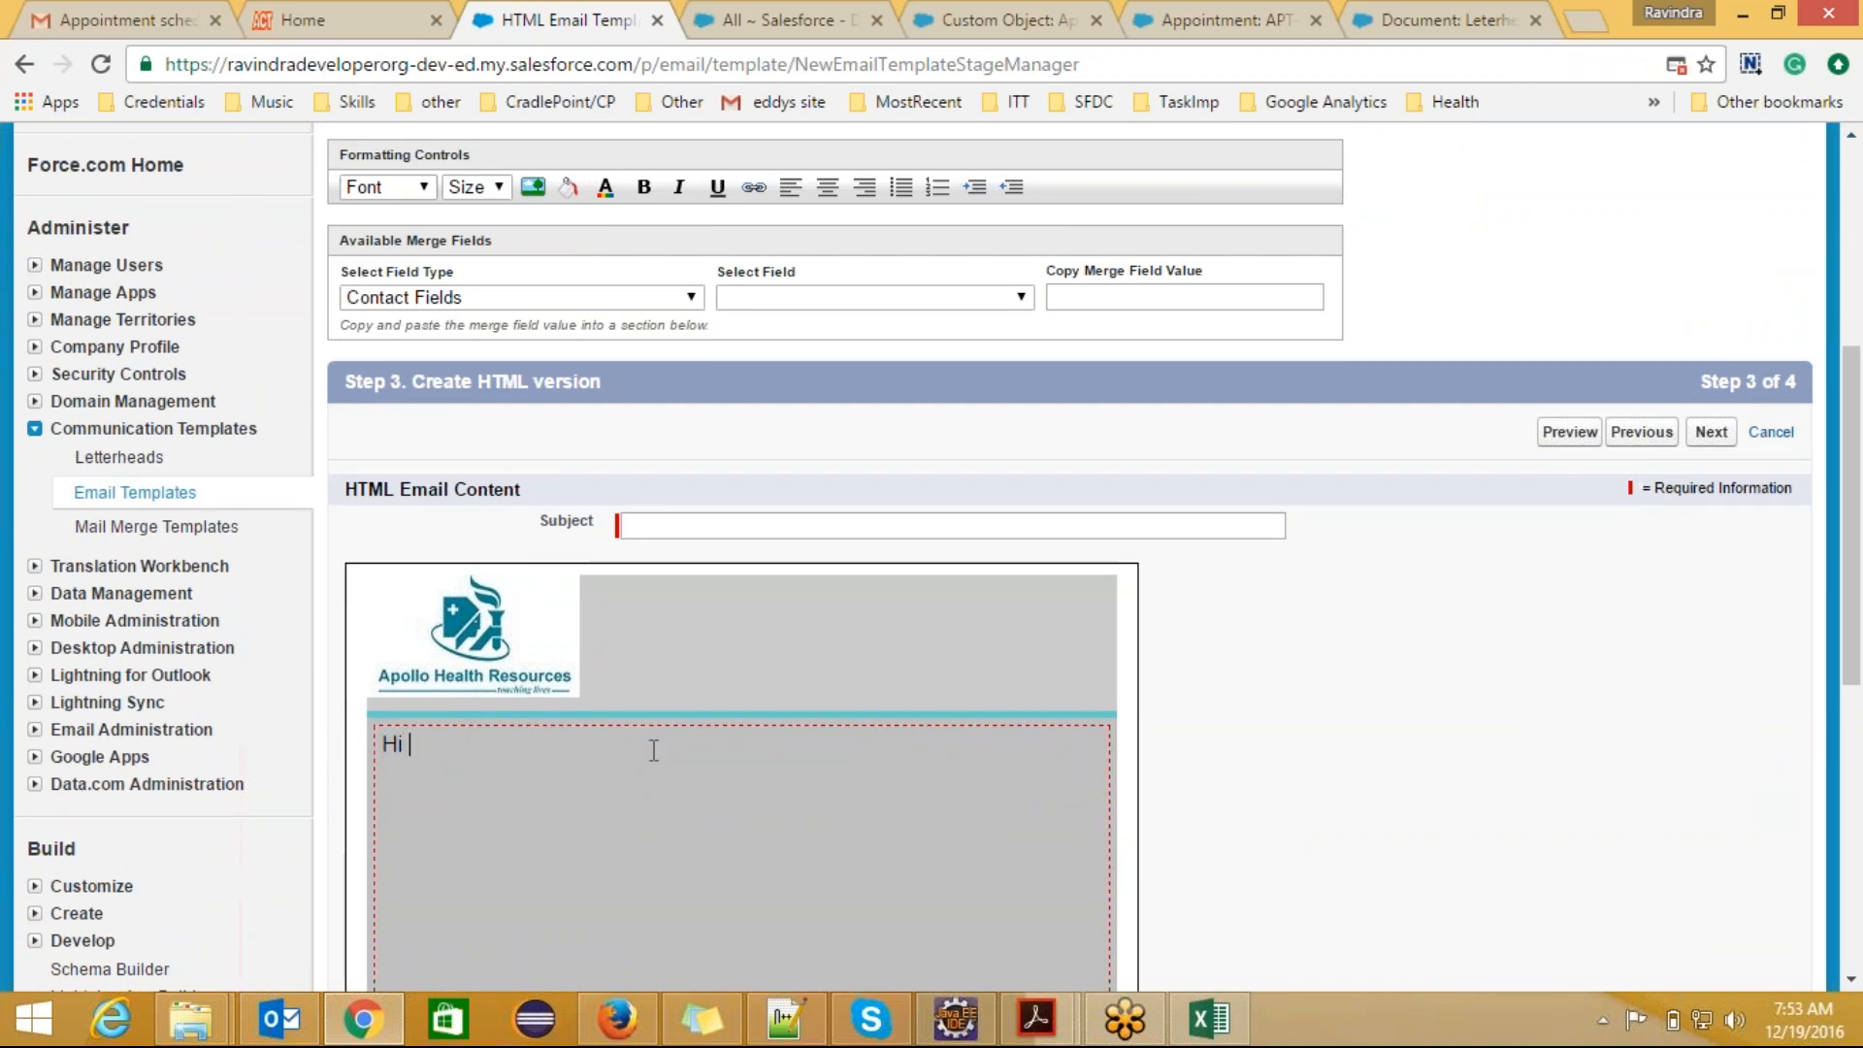
text(All,)
key(Return)
Step: Begin the paragraph below the greeting with "A Patient named"
text(W)
key(BackSpace)
text(Pa)
text(i)
text(tient)
key(Left)
key(Left)
key(Left)
key(Left)
key(Left)
key(Left)
text(A)
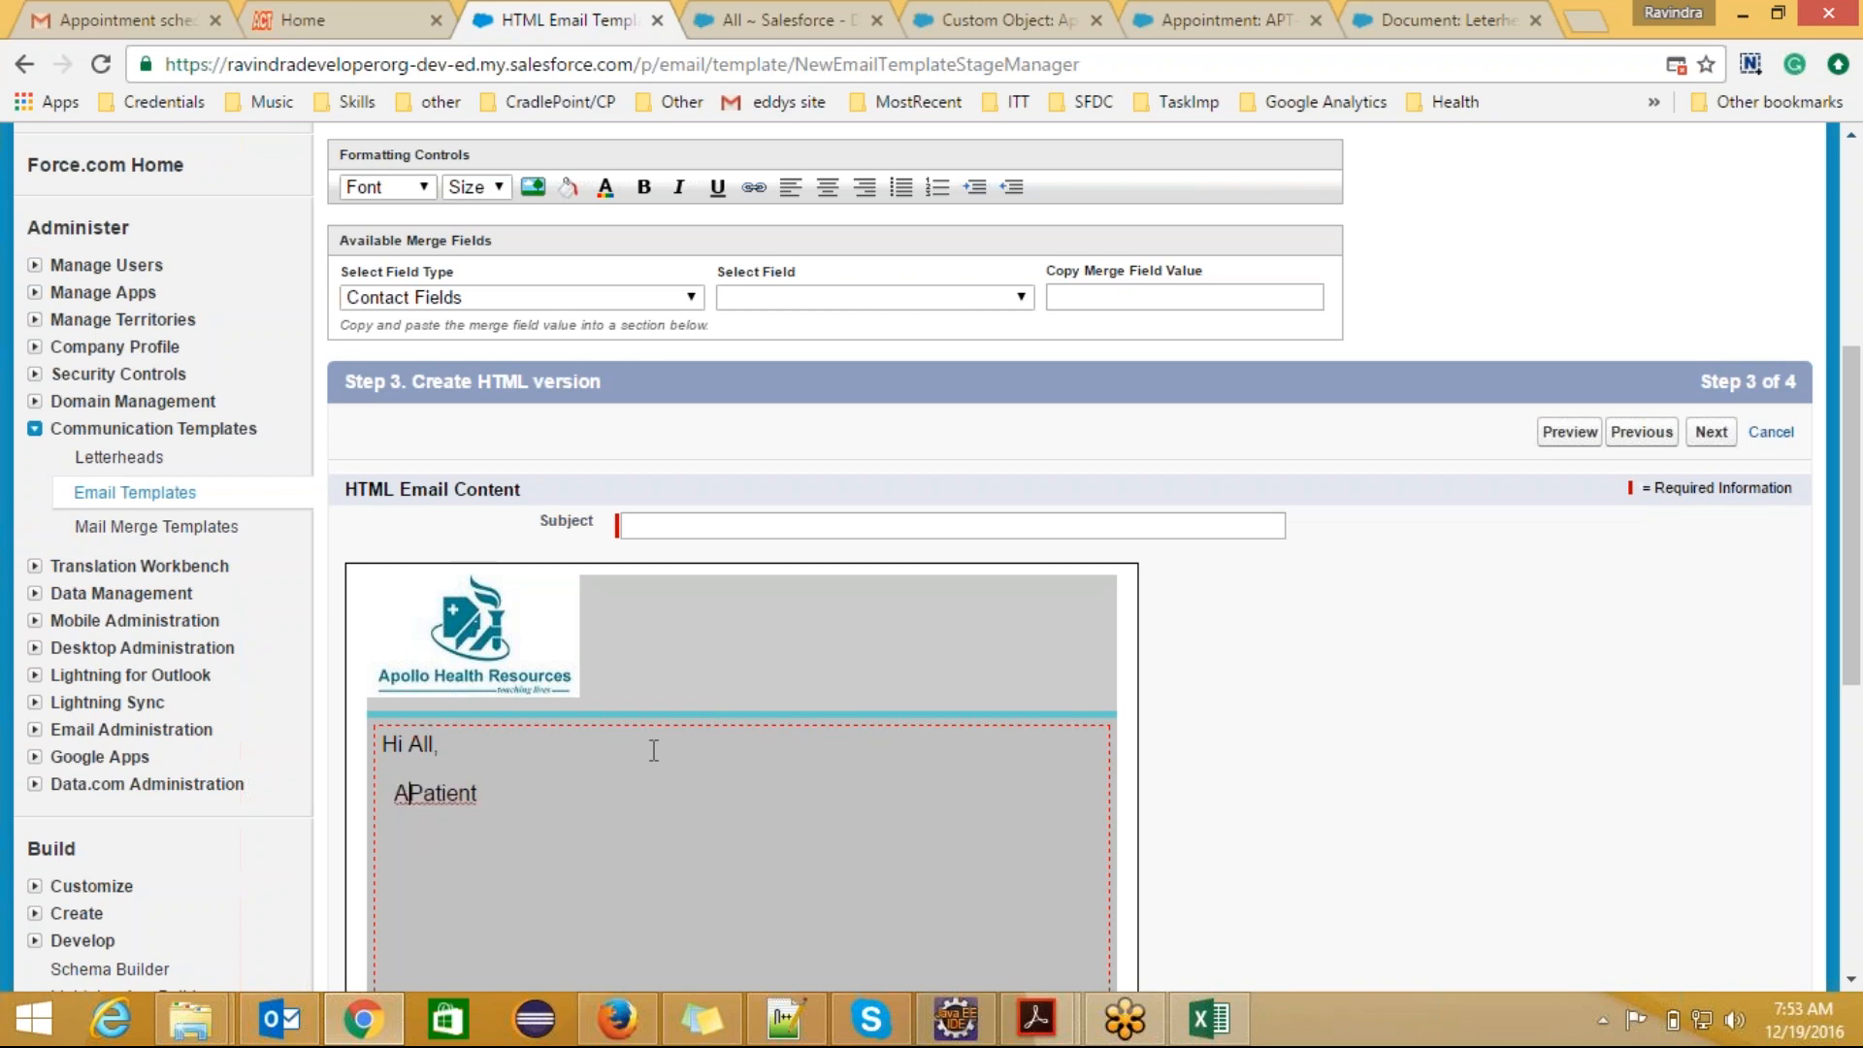
text(named)
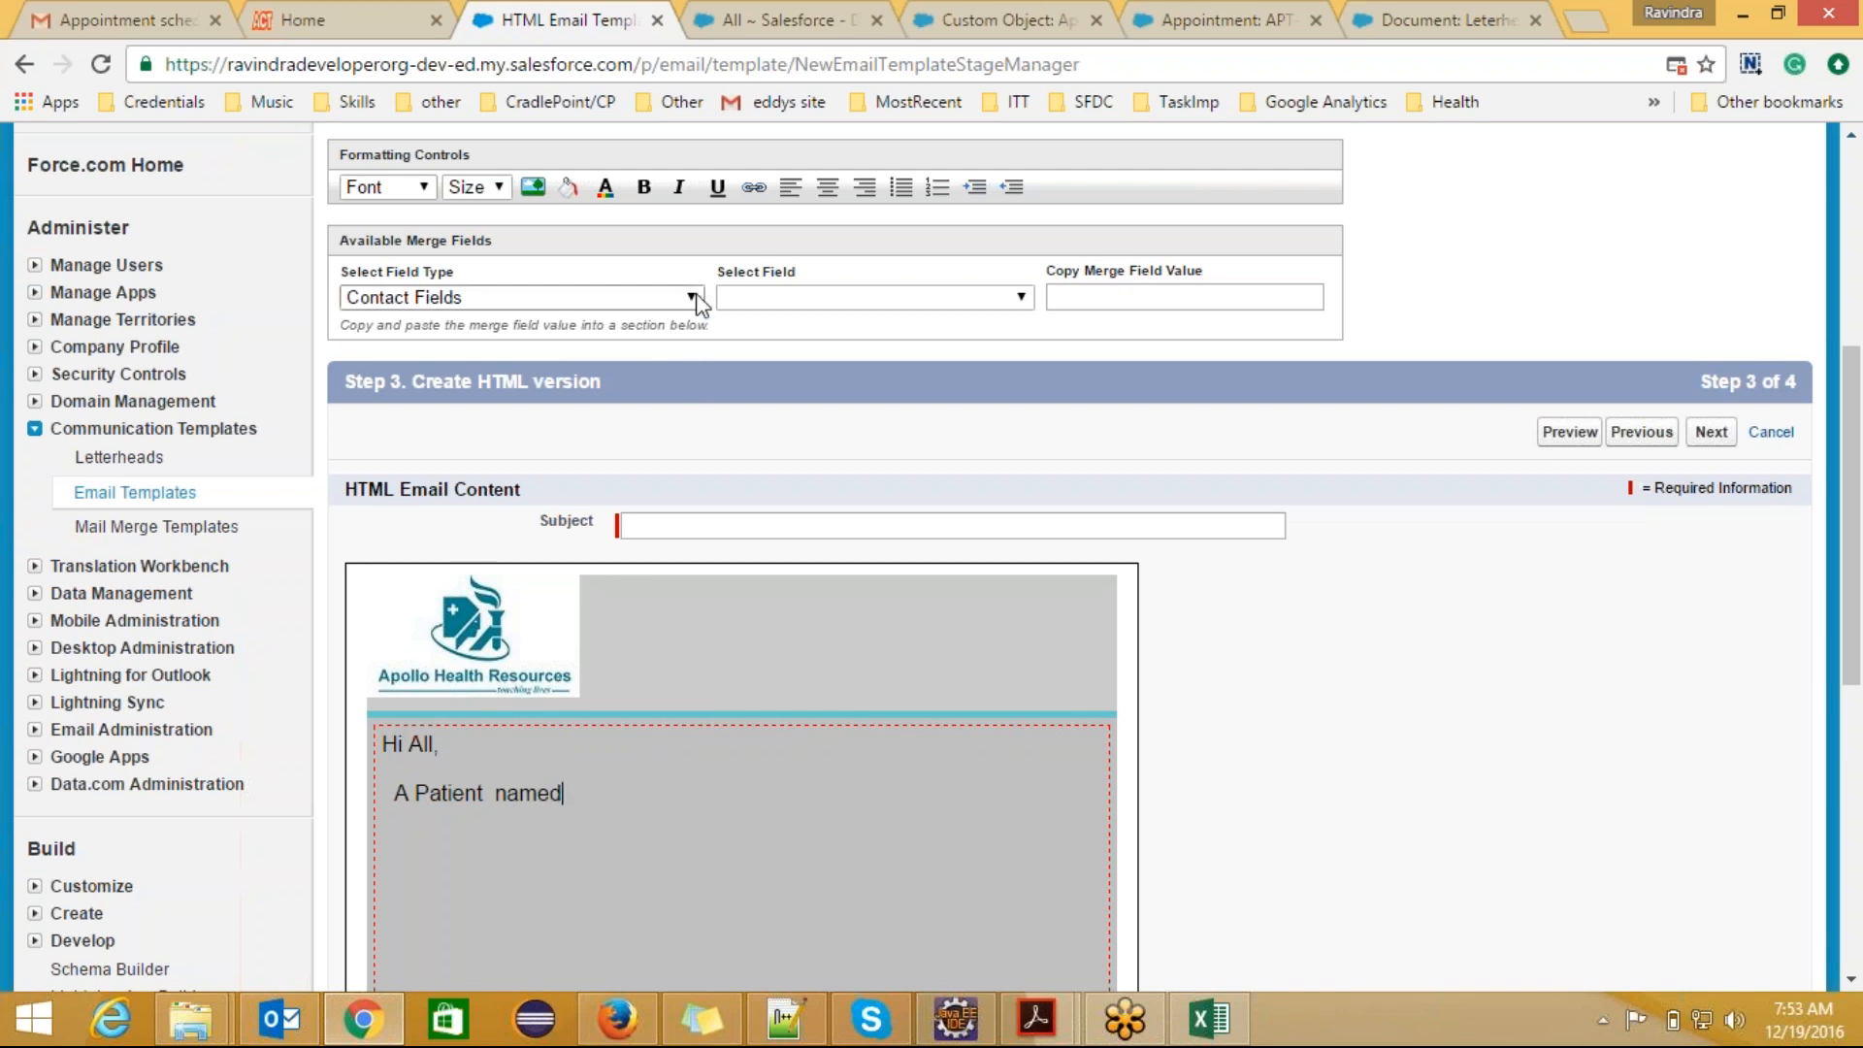
Step: Generate the merge field value for the Name field of Patient Fields and copy it
click(701, 297)
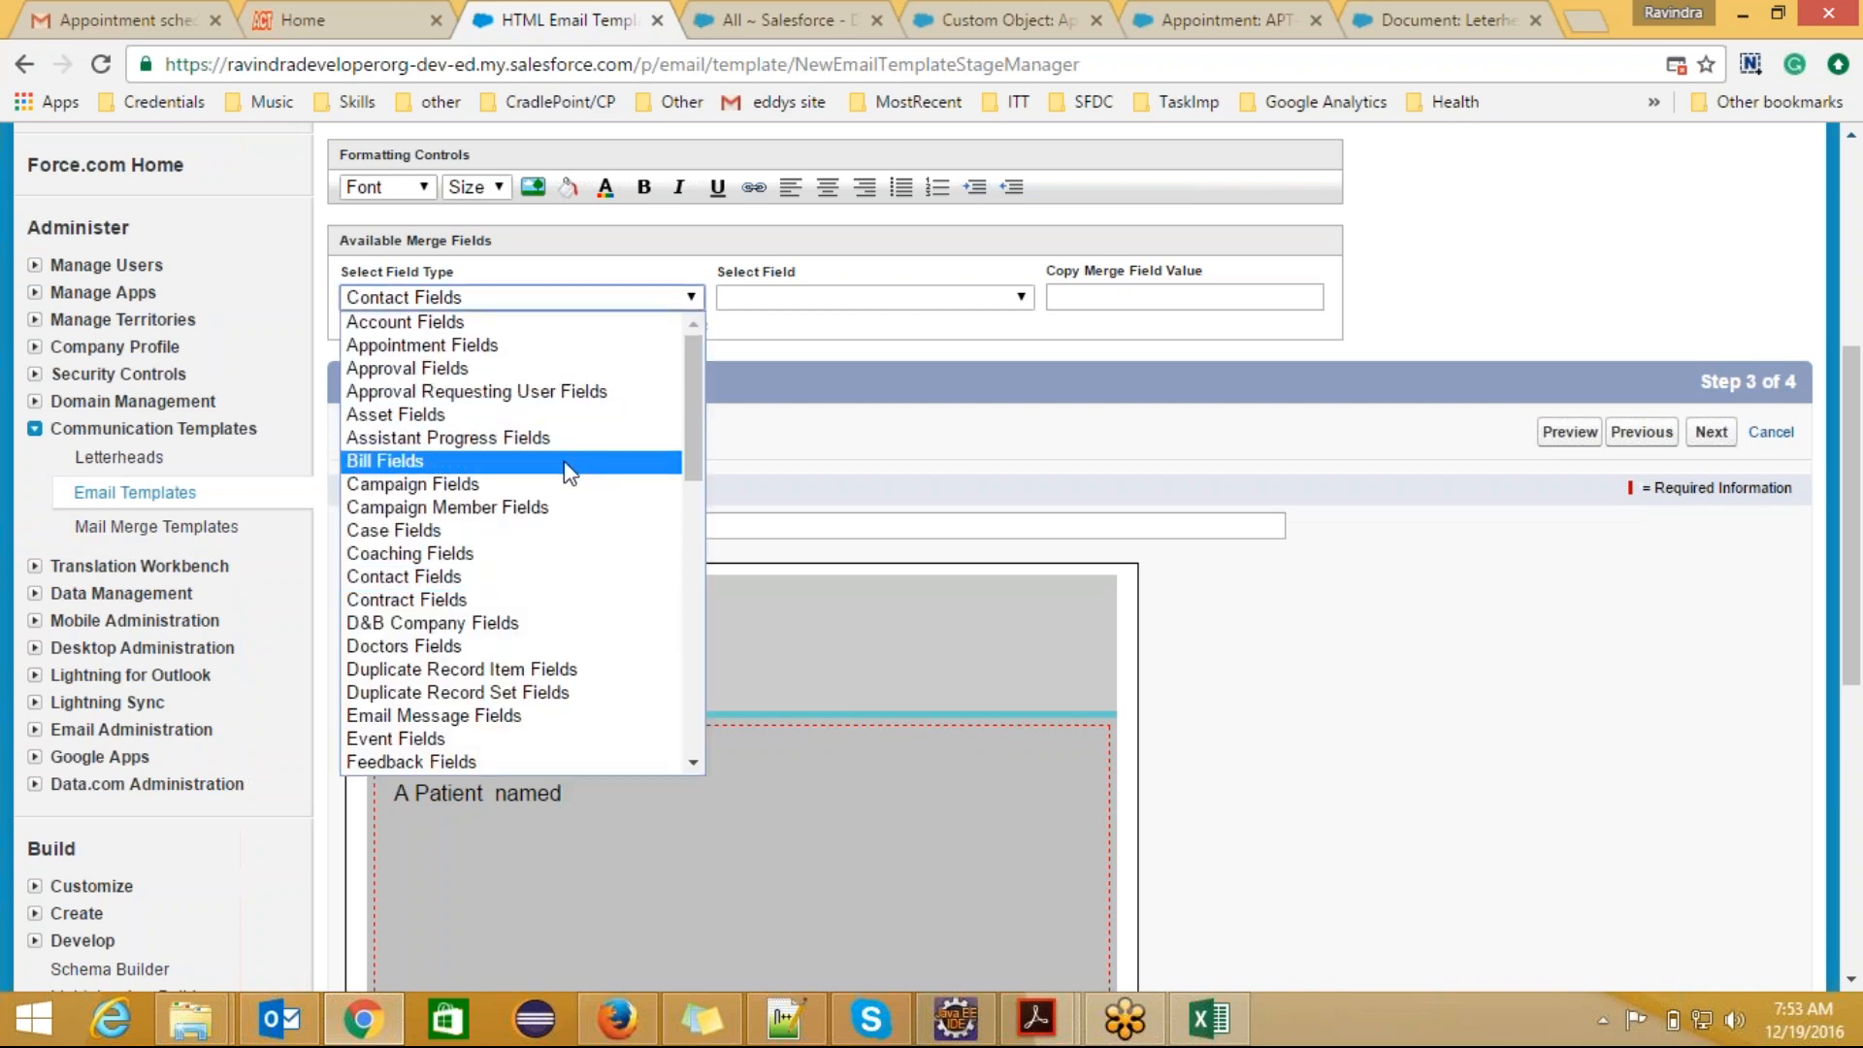
drag(695, 443, 712, 654)
click(436, 632)
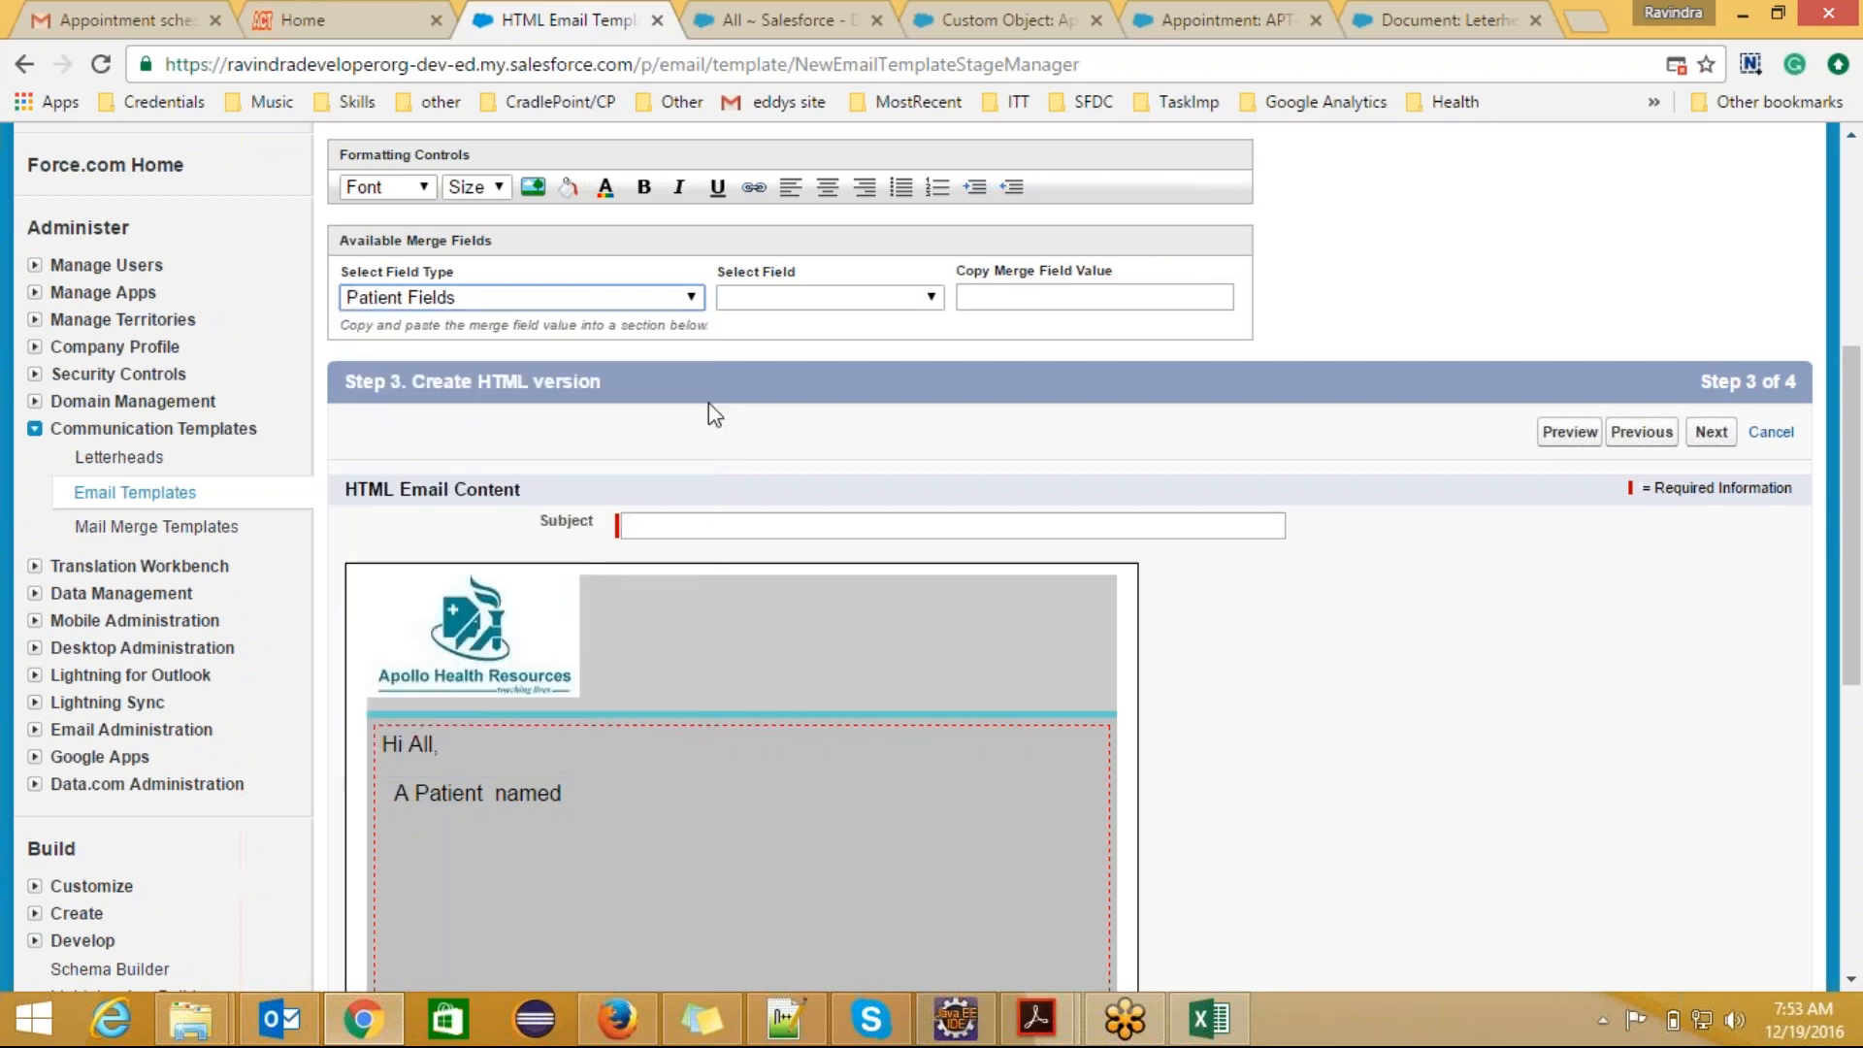
click(934, 303)
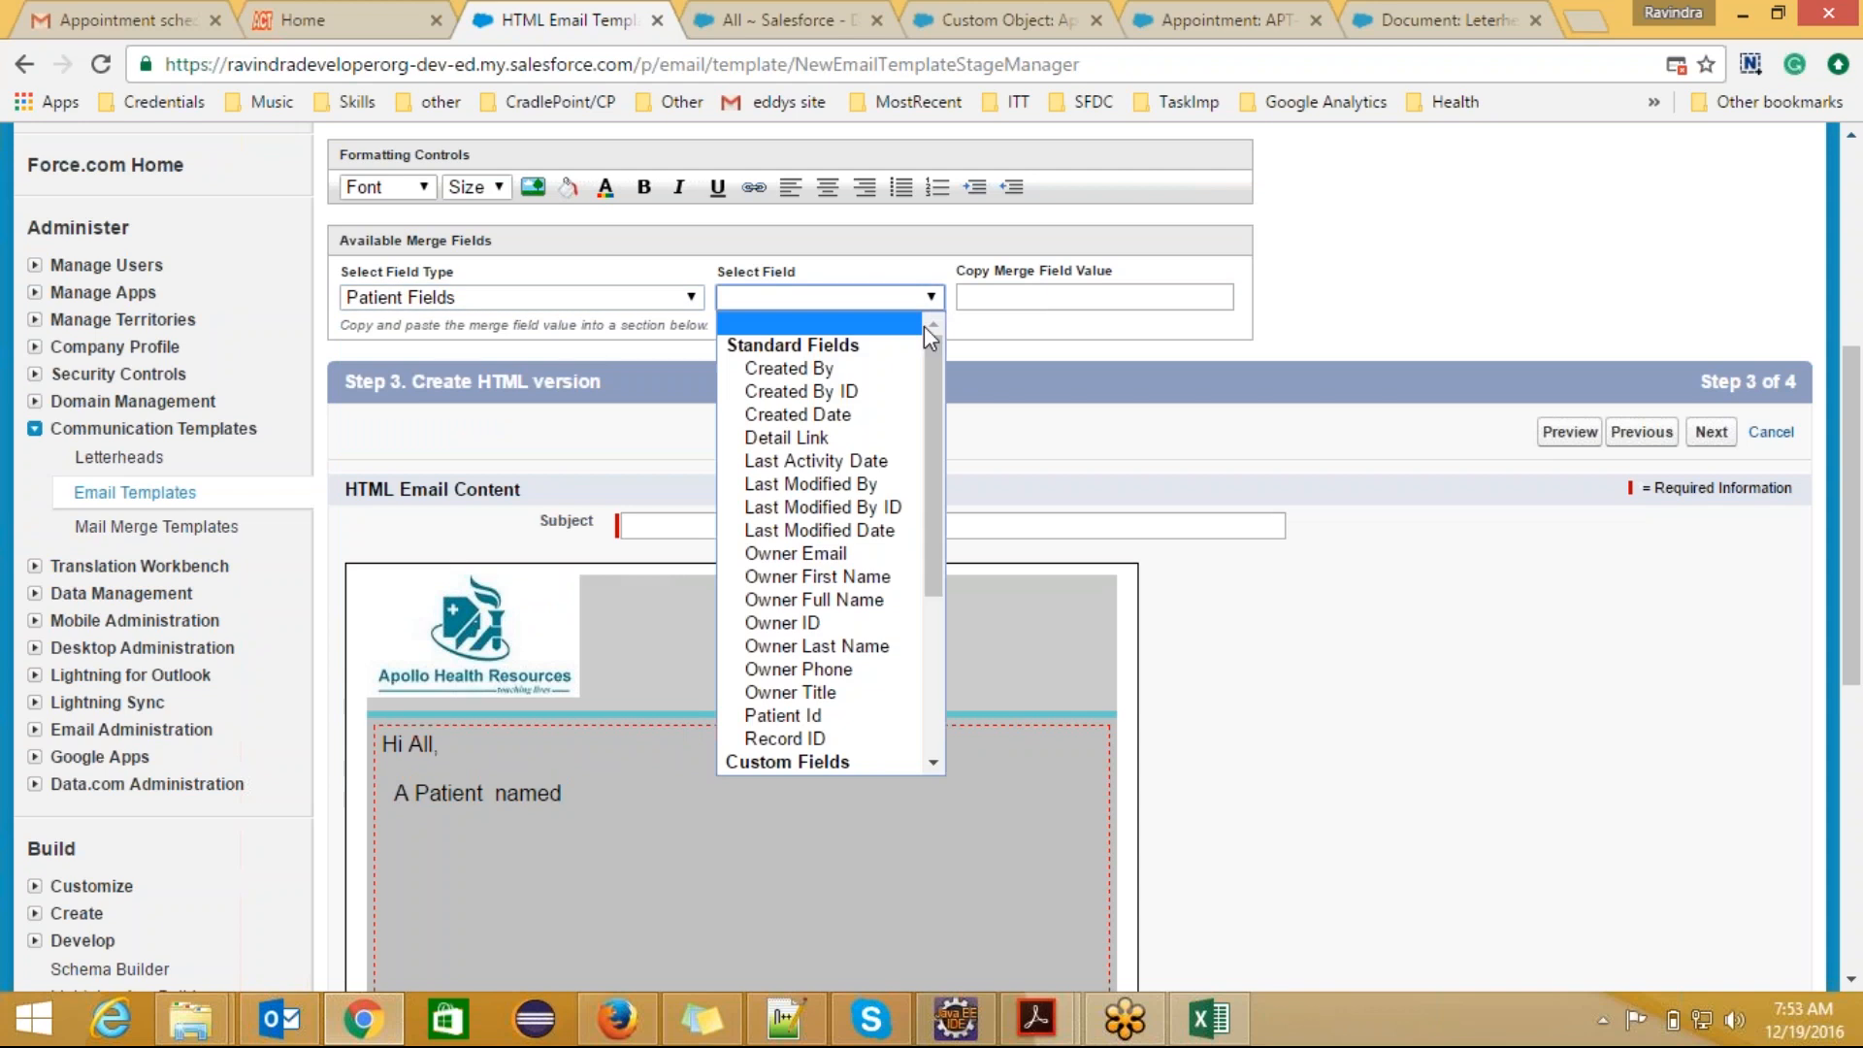
drag(923, 371, 930, 540)
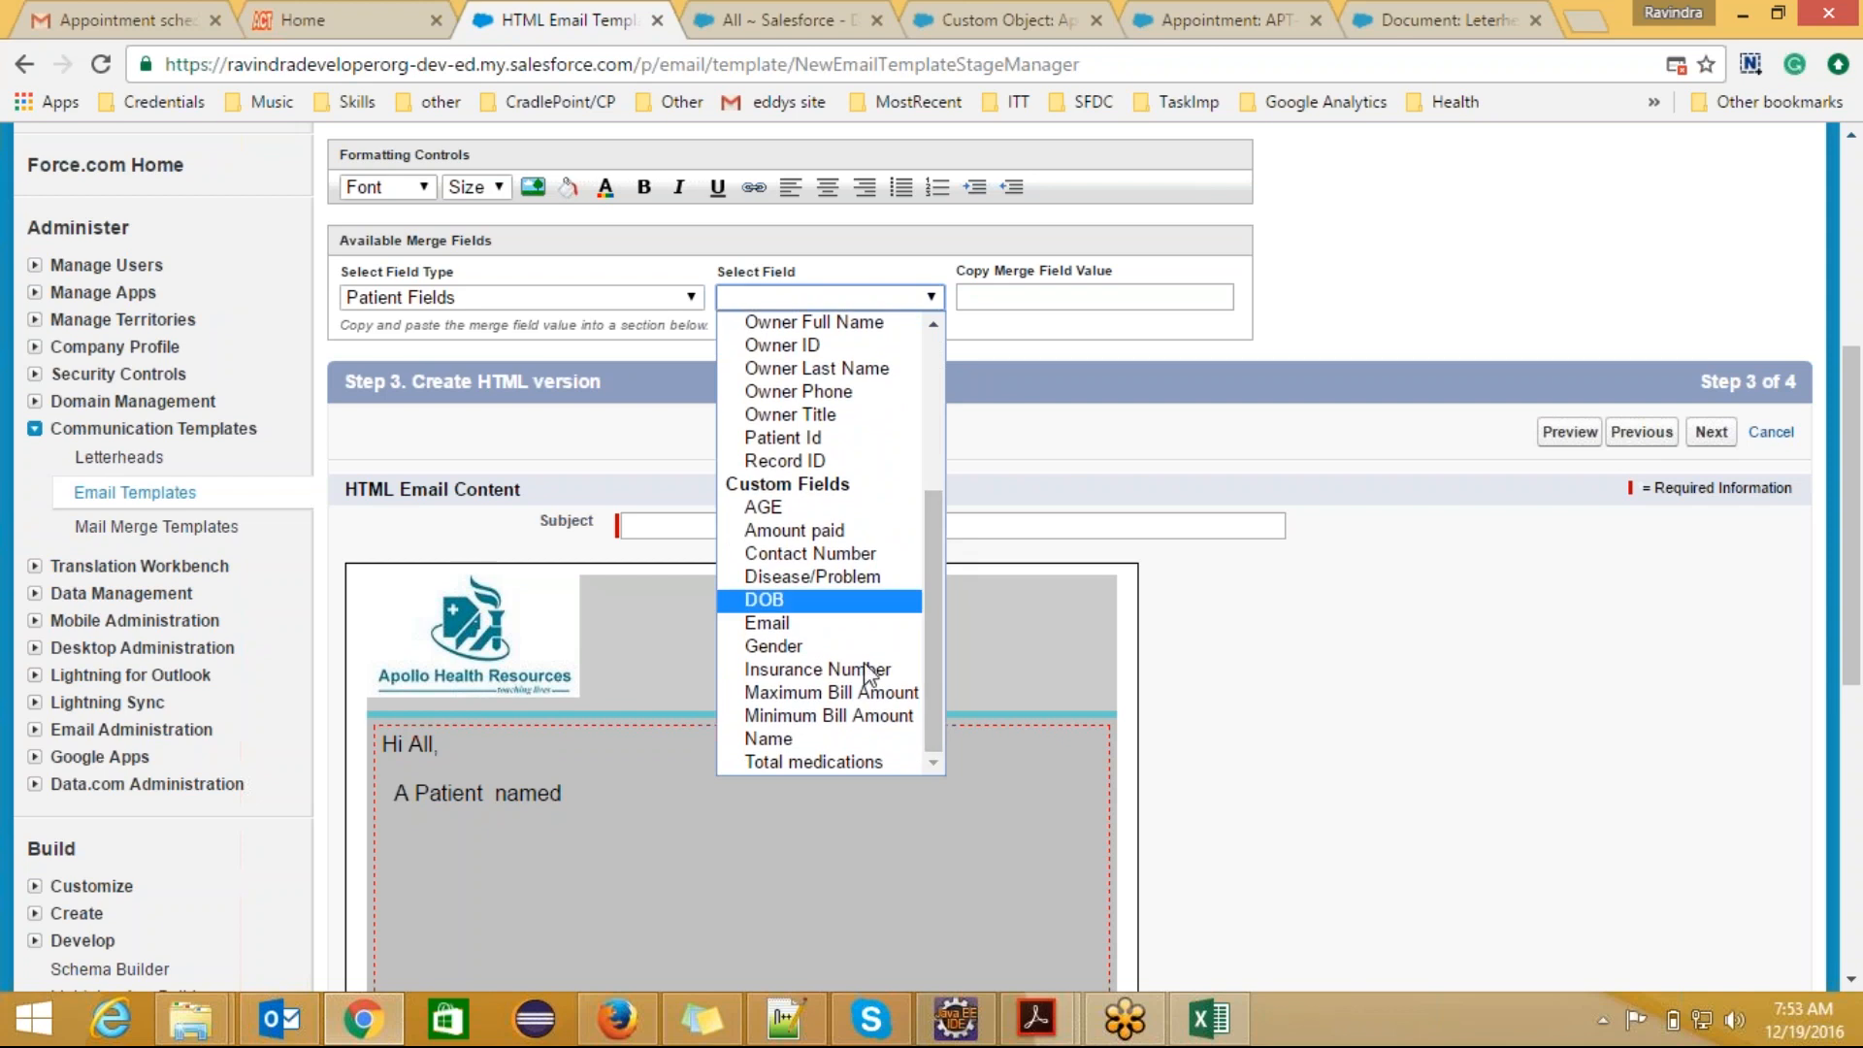
click(832, 735)
key(ctrl+c)
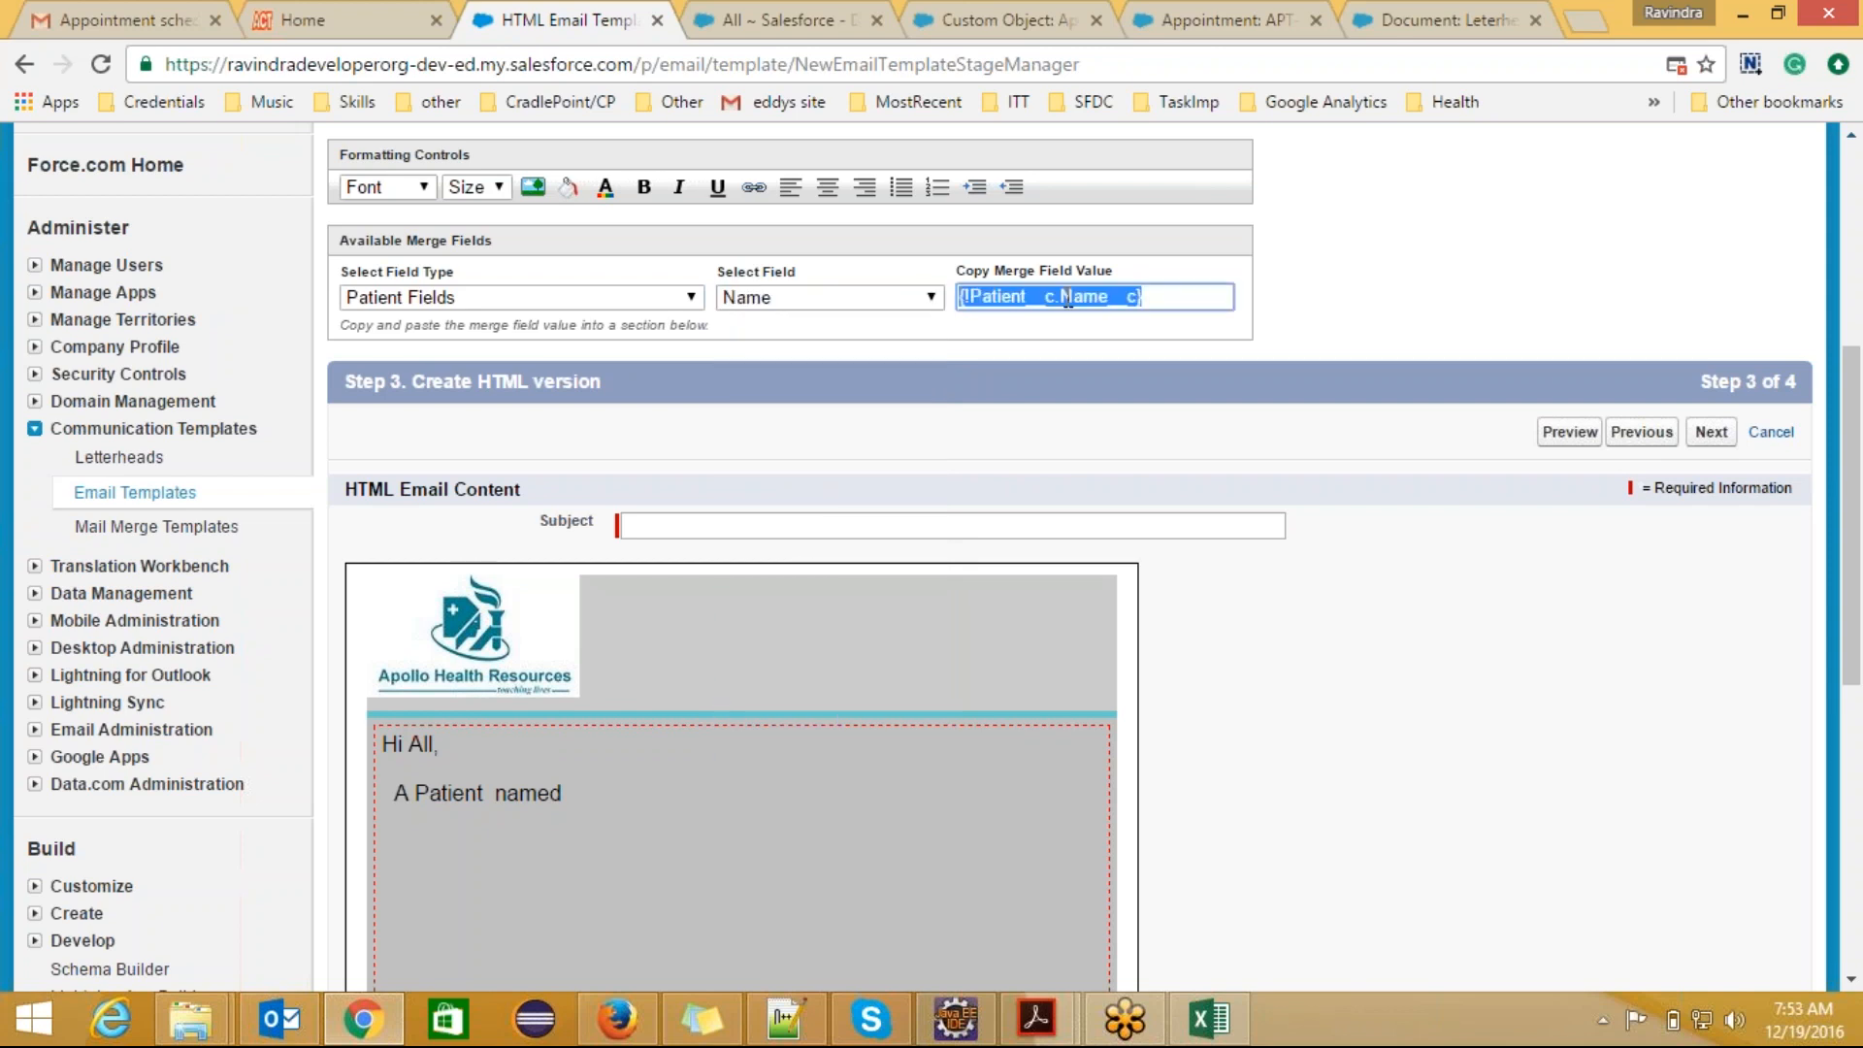
Step: Replace "A Patient named" in the email body with the merge field {!Patient__c.Name__c}
click(575, 792)
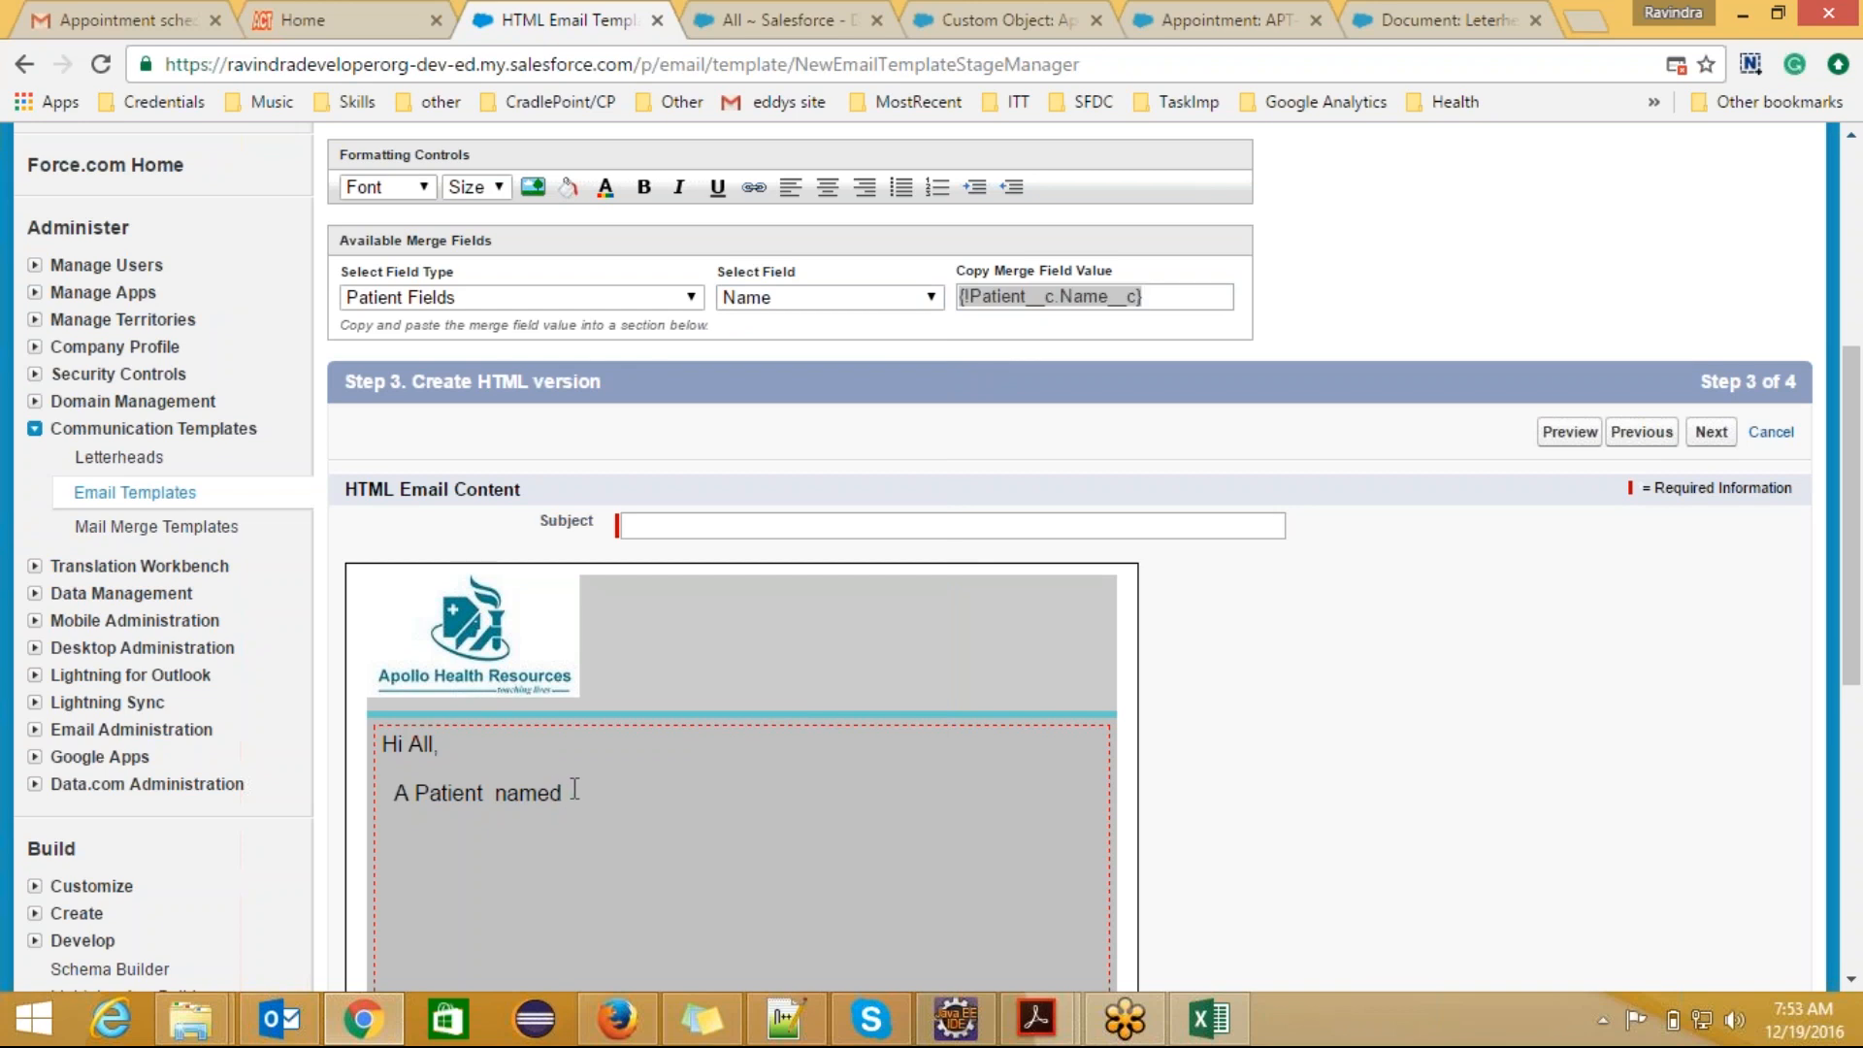
key(BackSpace)
key(BackSpace)
key(BackSpace)
key(BackSpace)
key(BackSpace)
key(BackSpace)
key(BackSpace)
key(BackSpace)
key(BackSpace)
key(BackSpace)
key(BackSpace)
key(BackSpace)
key(BackSpace)
key(BackSpace)
key(BackSpace)
key(BackSpace)
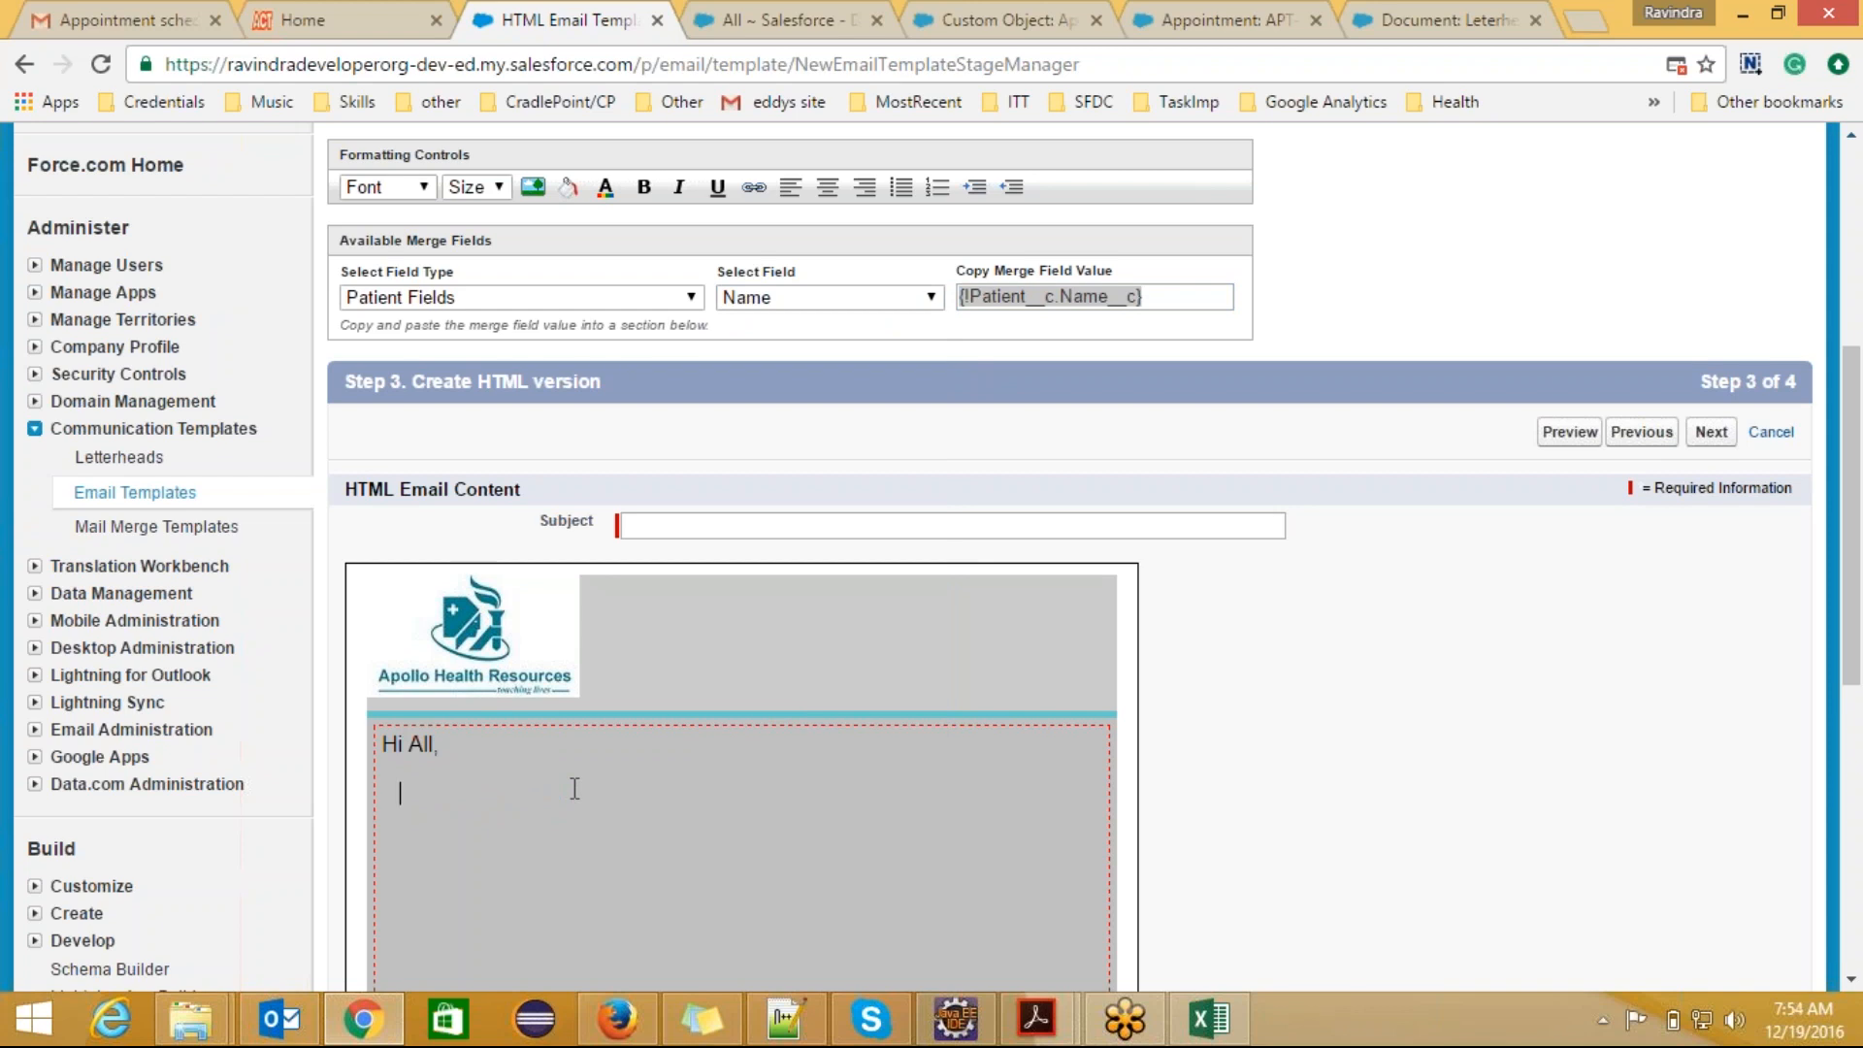
key(ctrl+v)
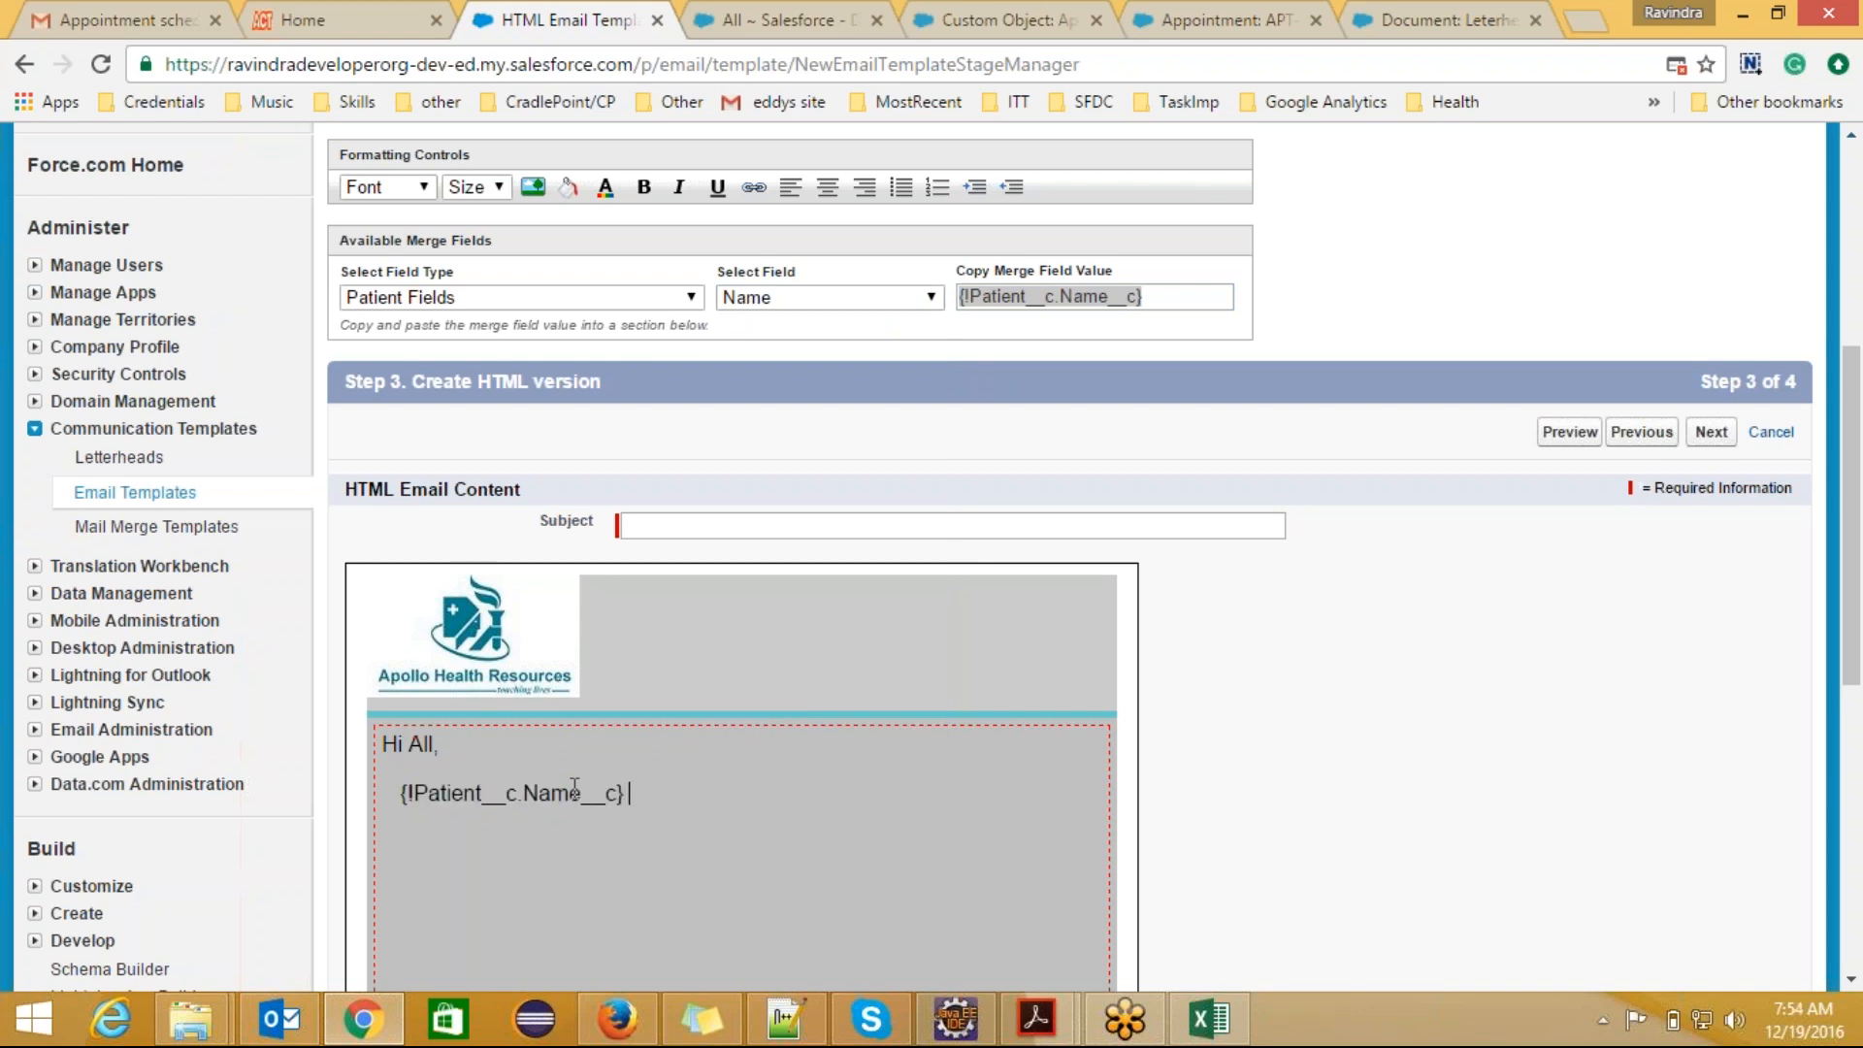
text(is joined)
key(BackSpace)
key(BackSpace)
key(BackSpace)
key(BackSpace)
key(BackSpace)
key(BackSpace)
key(BackSpace)
key(BackSpace)
key(BackSpace)
key(BackSpace)
Step: Add "We have an inpatient" in front of the patient name merge field
text(We have)
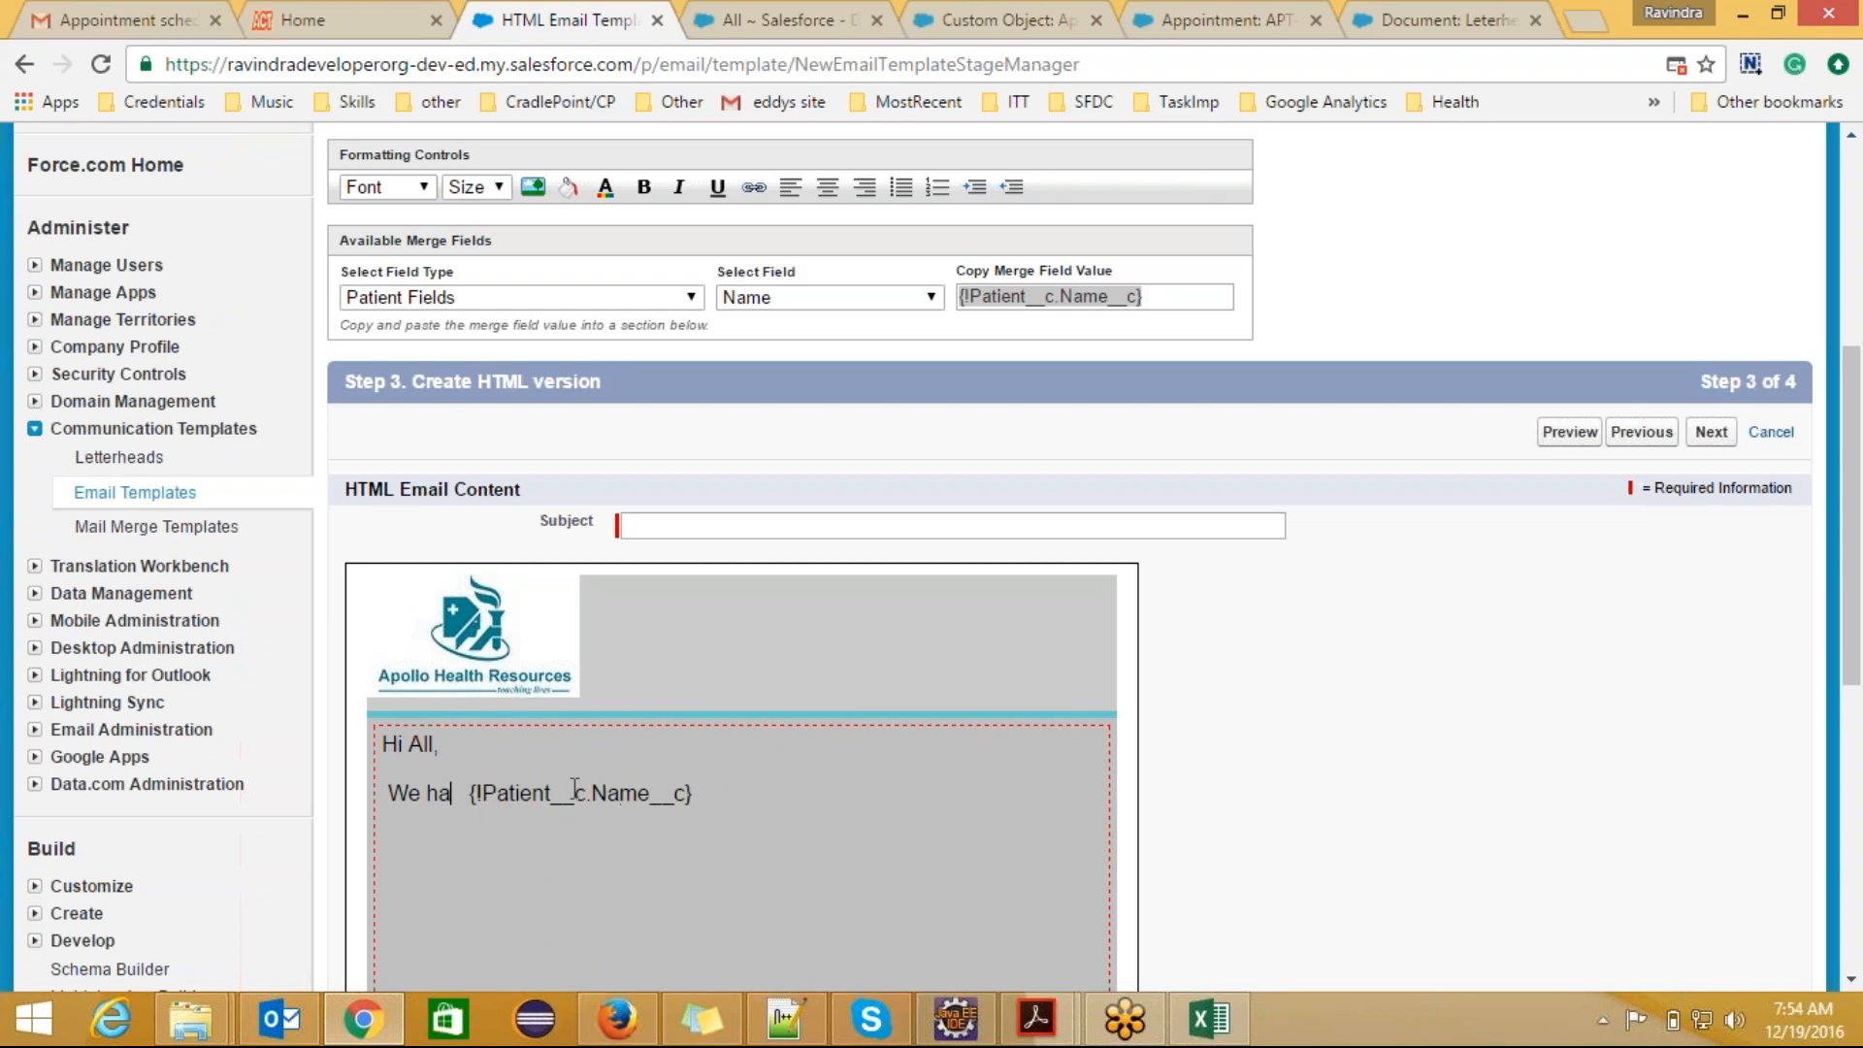
text( an)
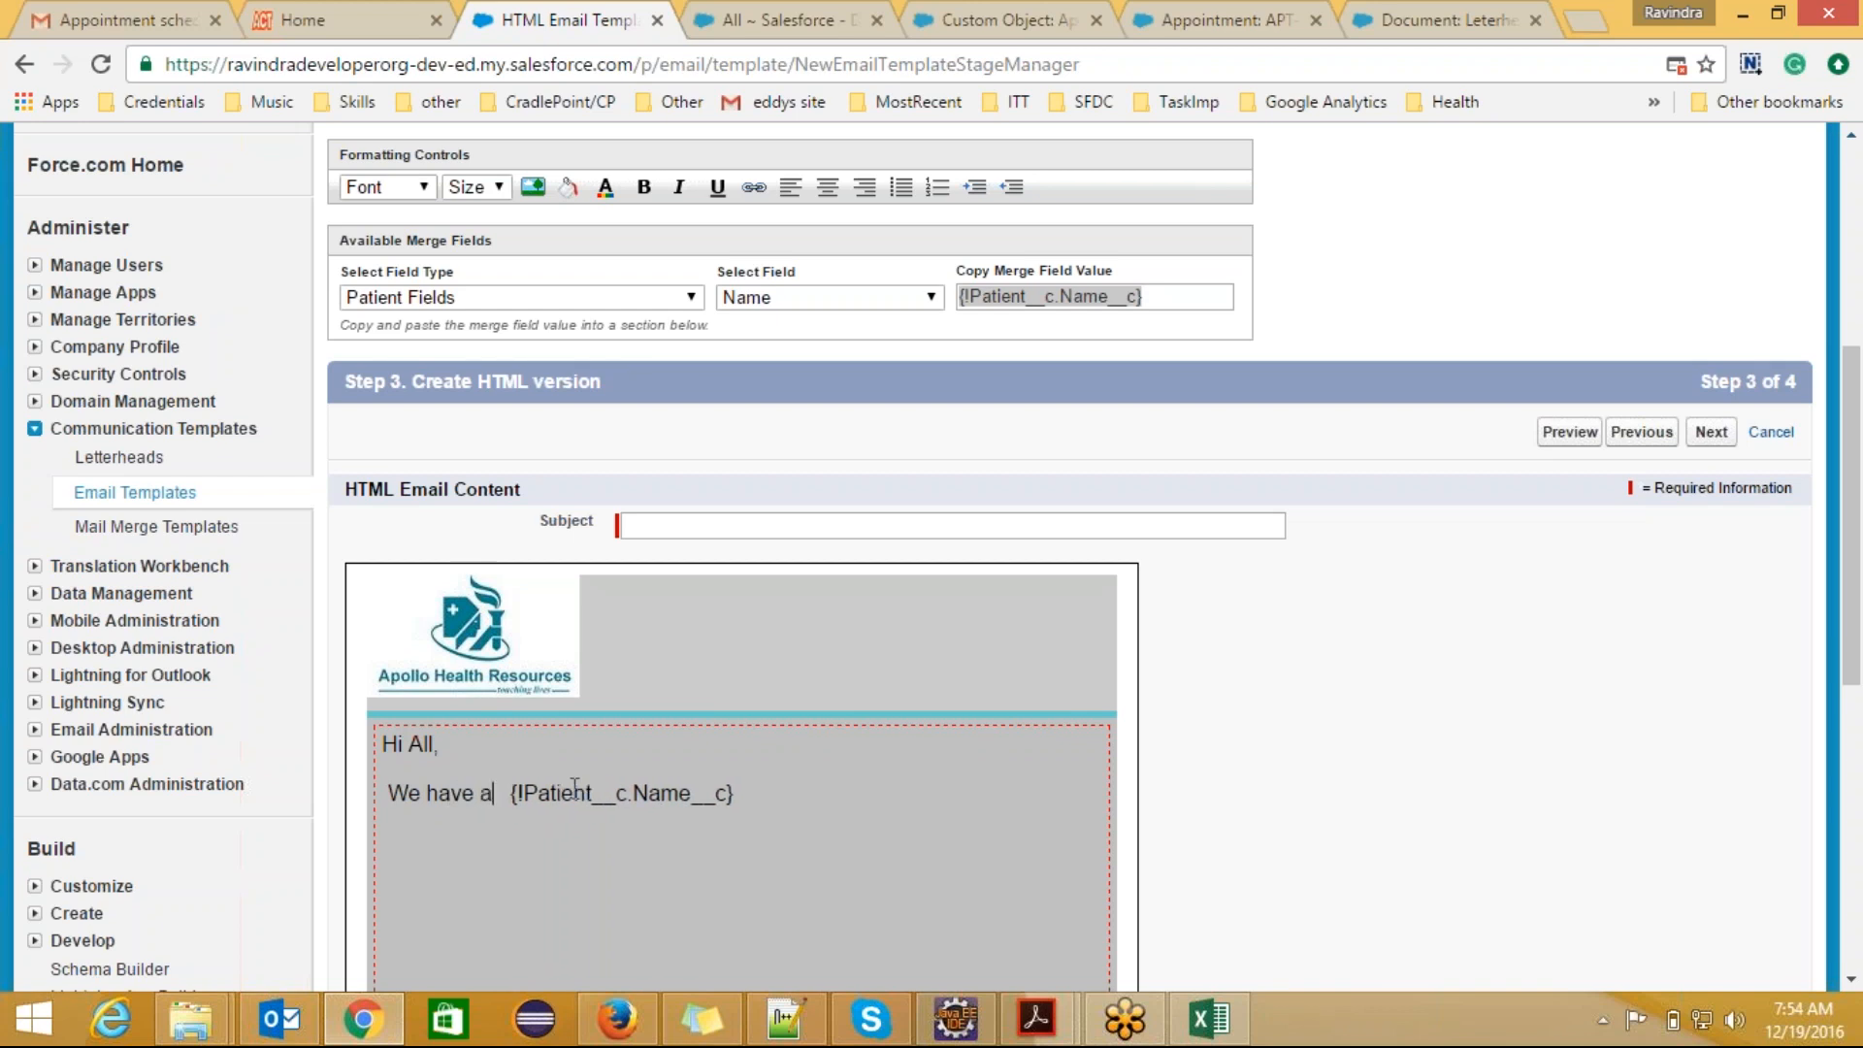
text( inpatient)
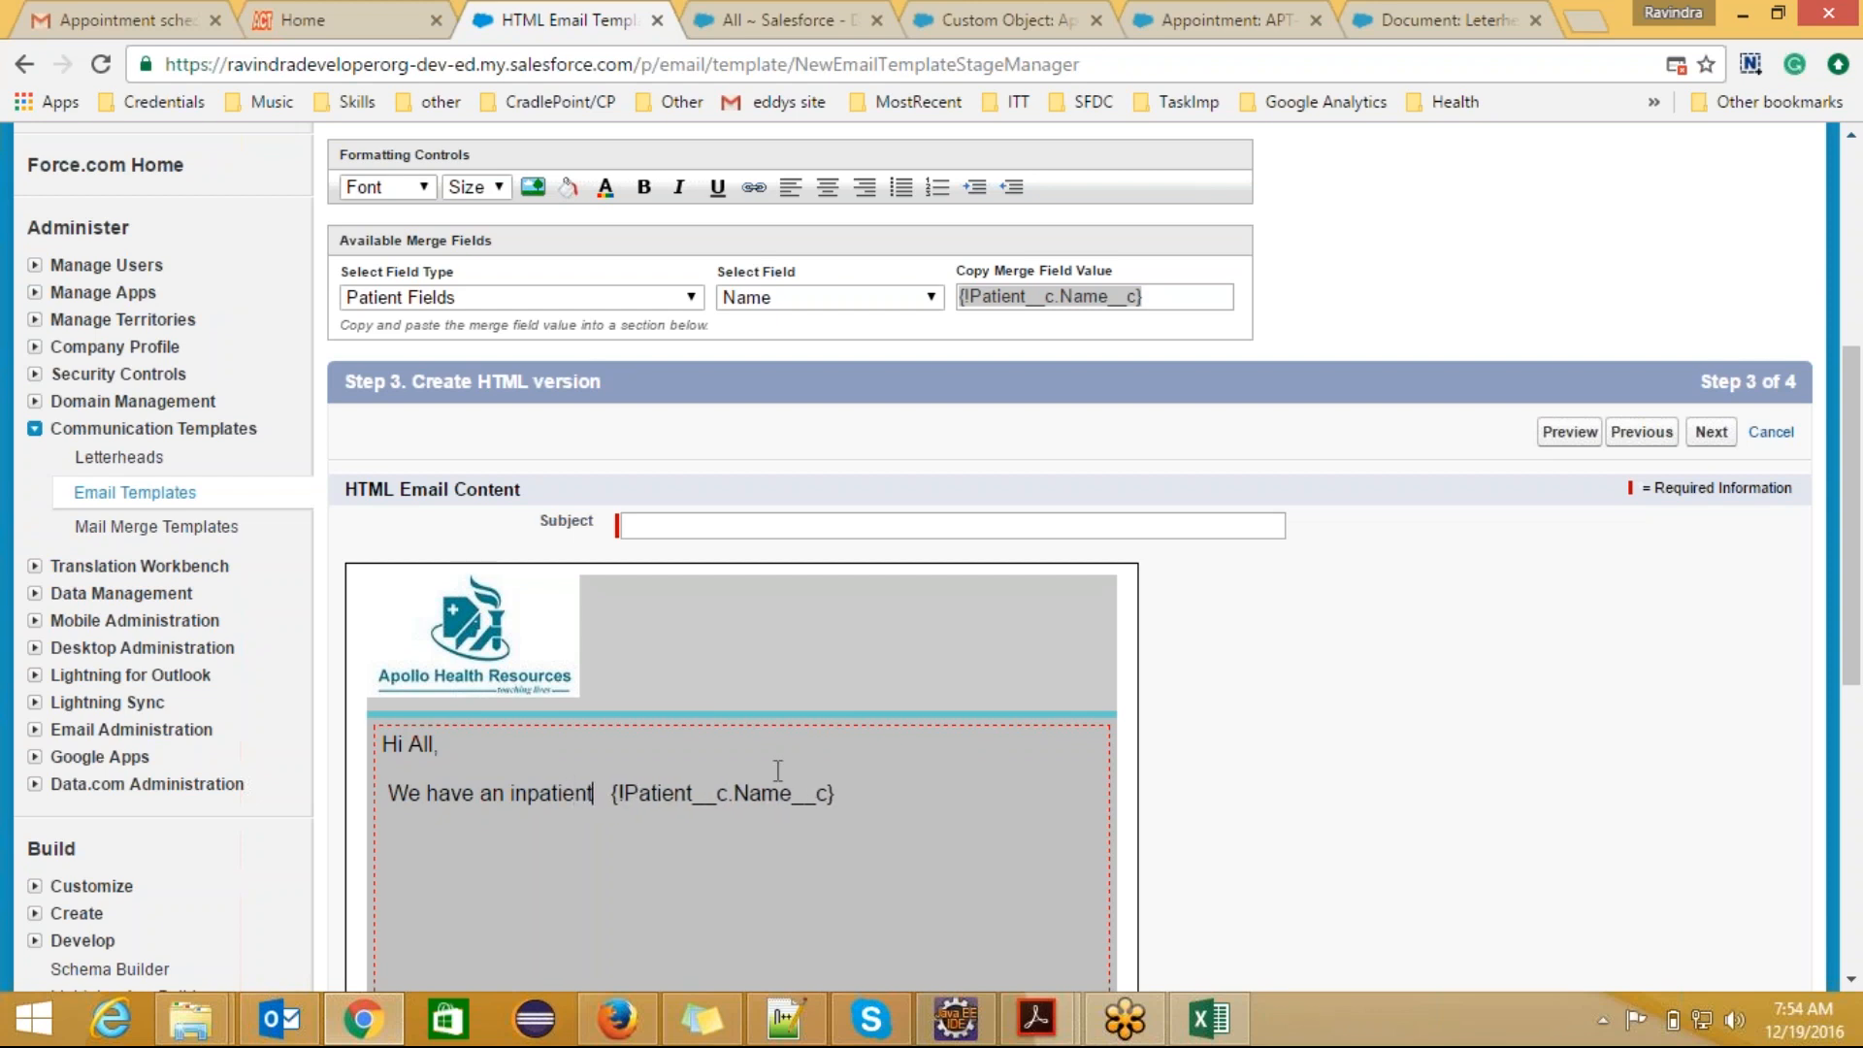
key(ctrl+plus)
key(ctrl+plus)
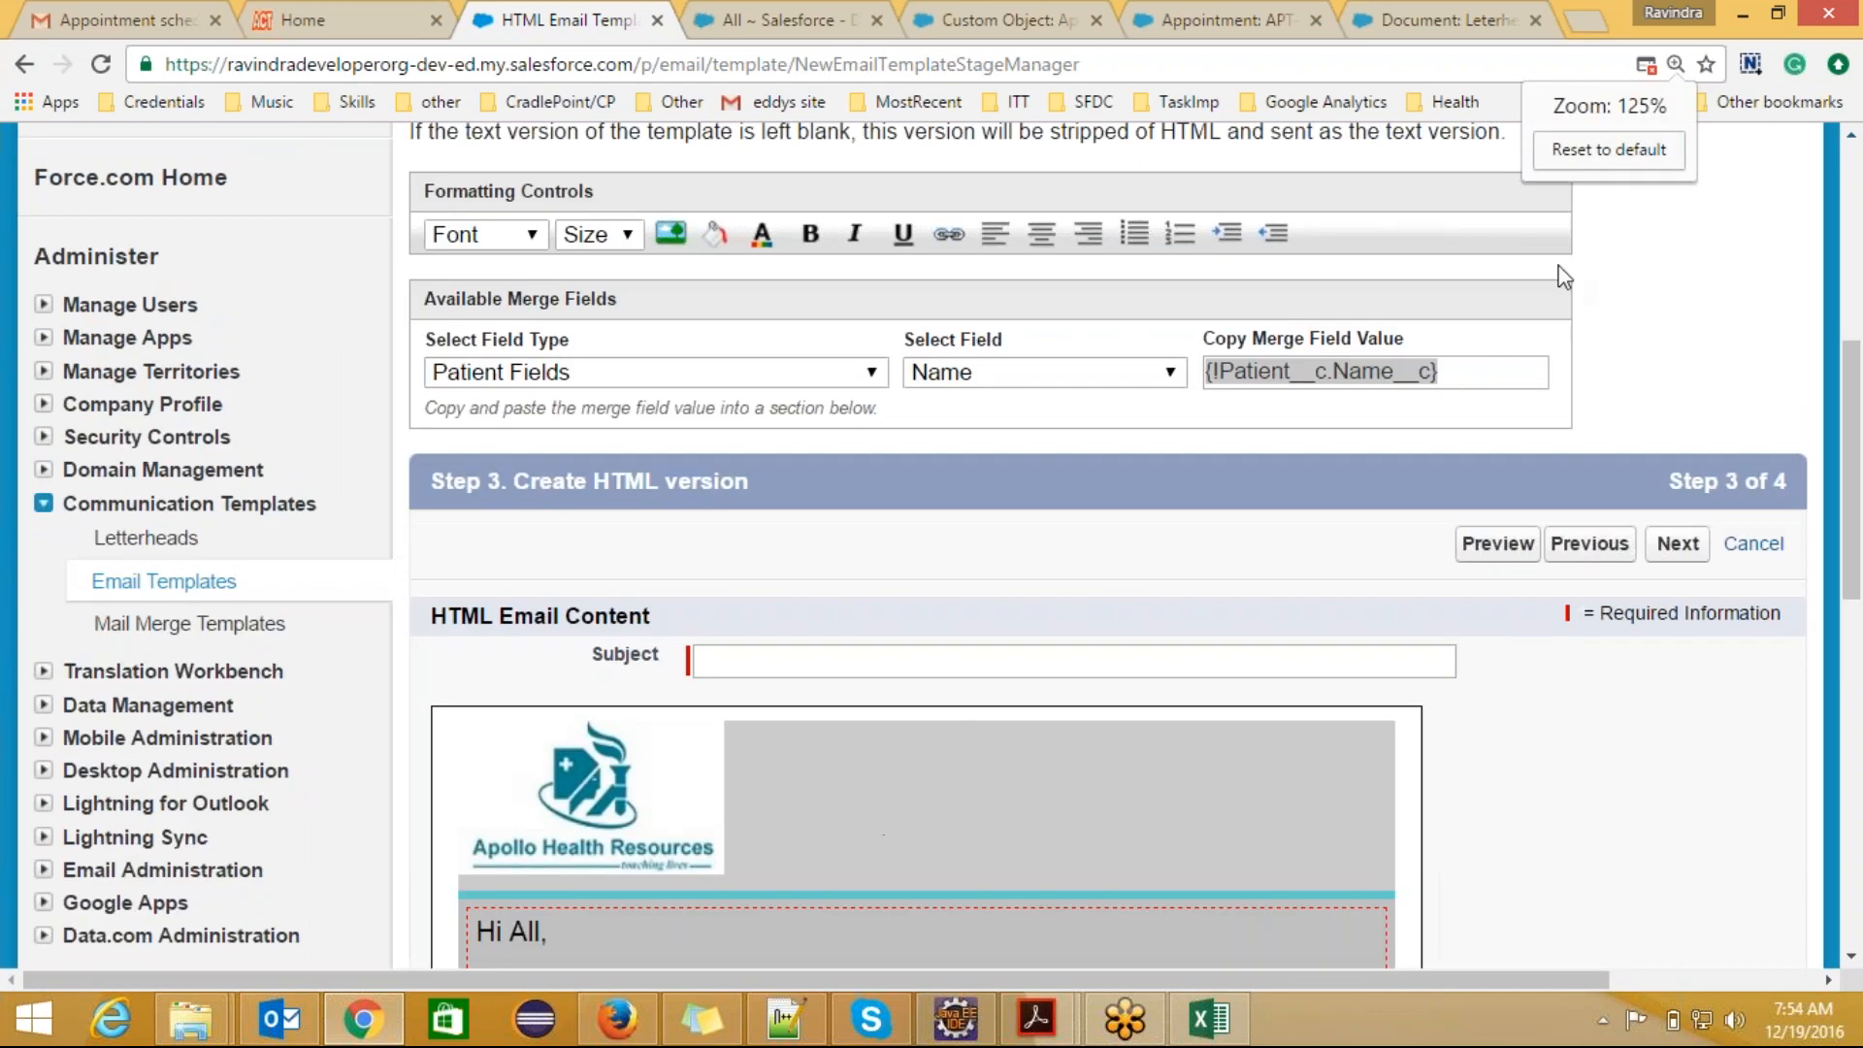
click(1677, 65)
click(1608, 149)
Step: Continue the text after the patient name merge field with "joined in a critical situation.He is suffering from"
click(864, 798)
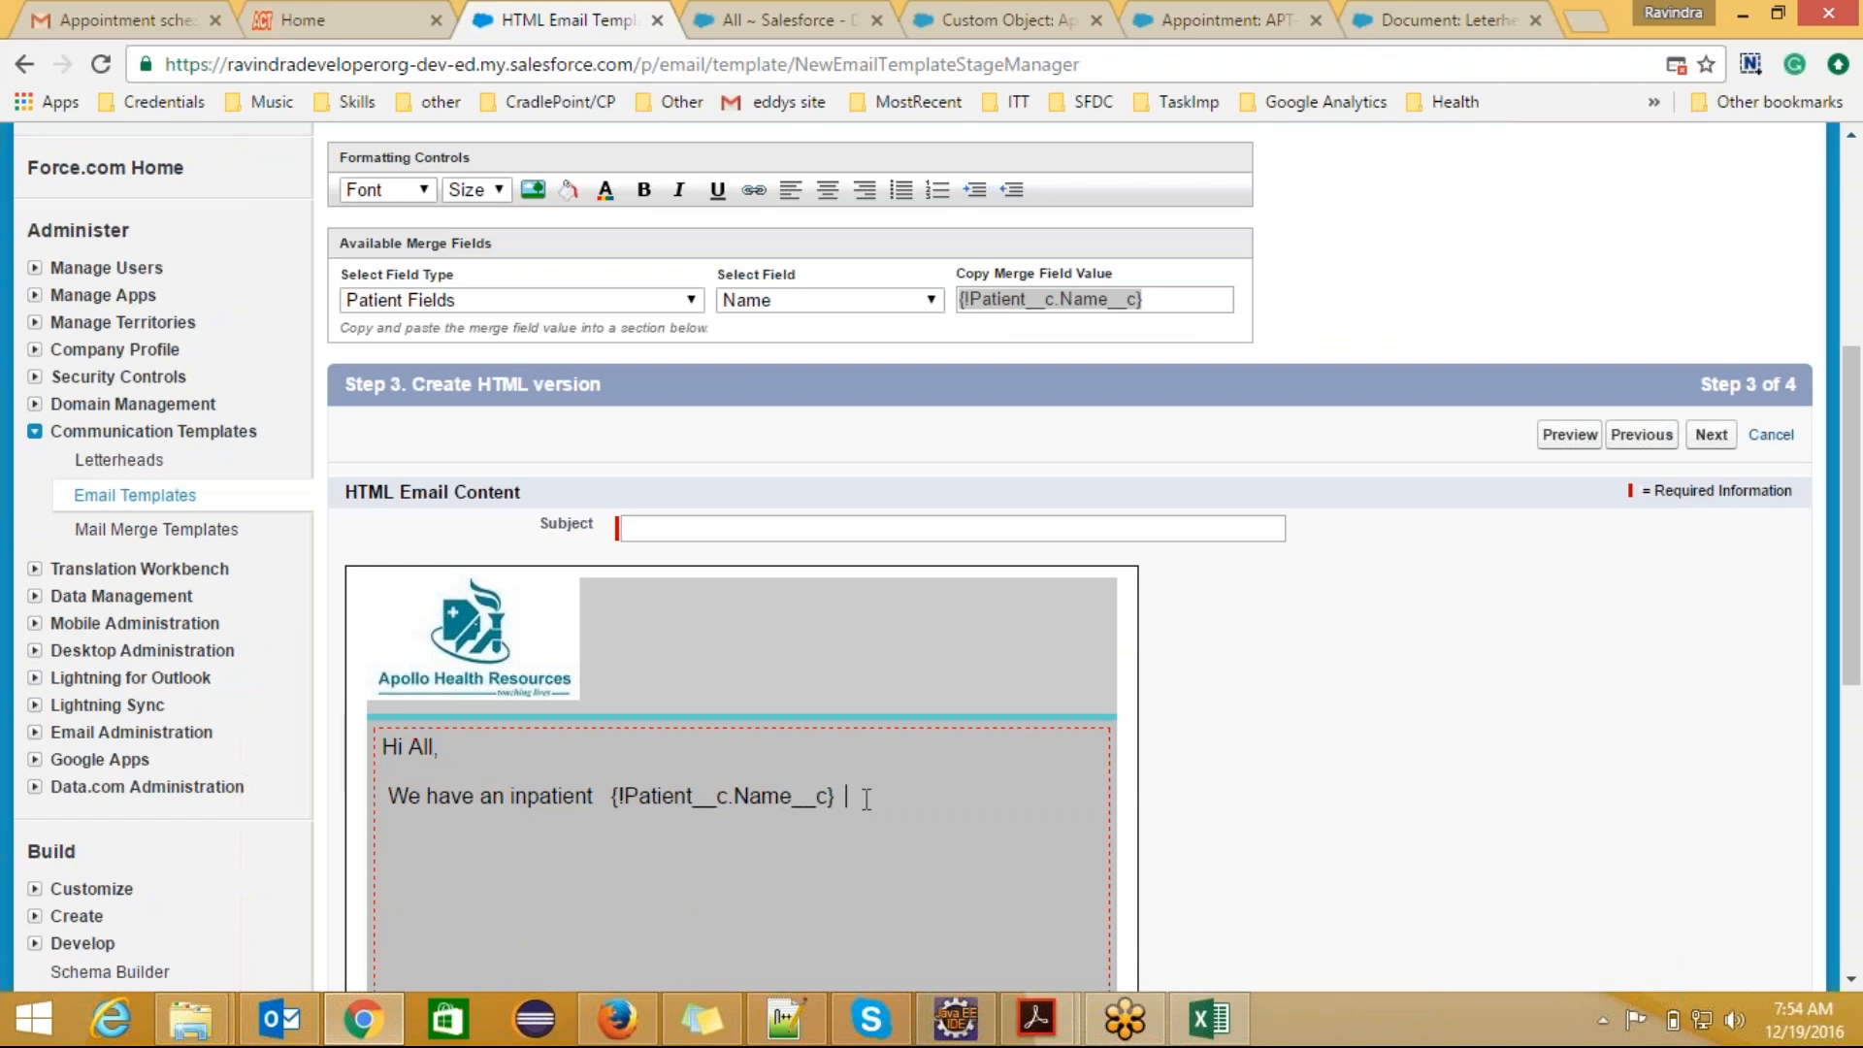
text(joined in a critical situat)
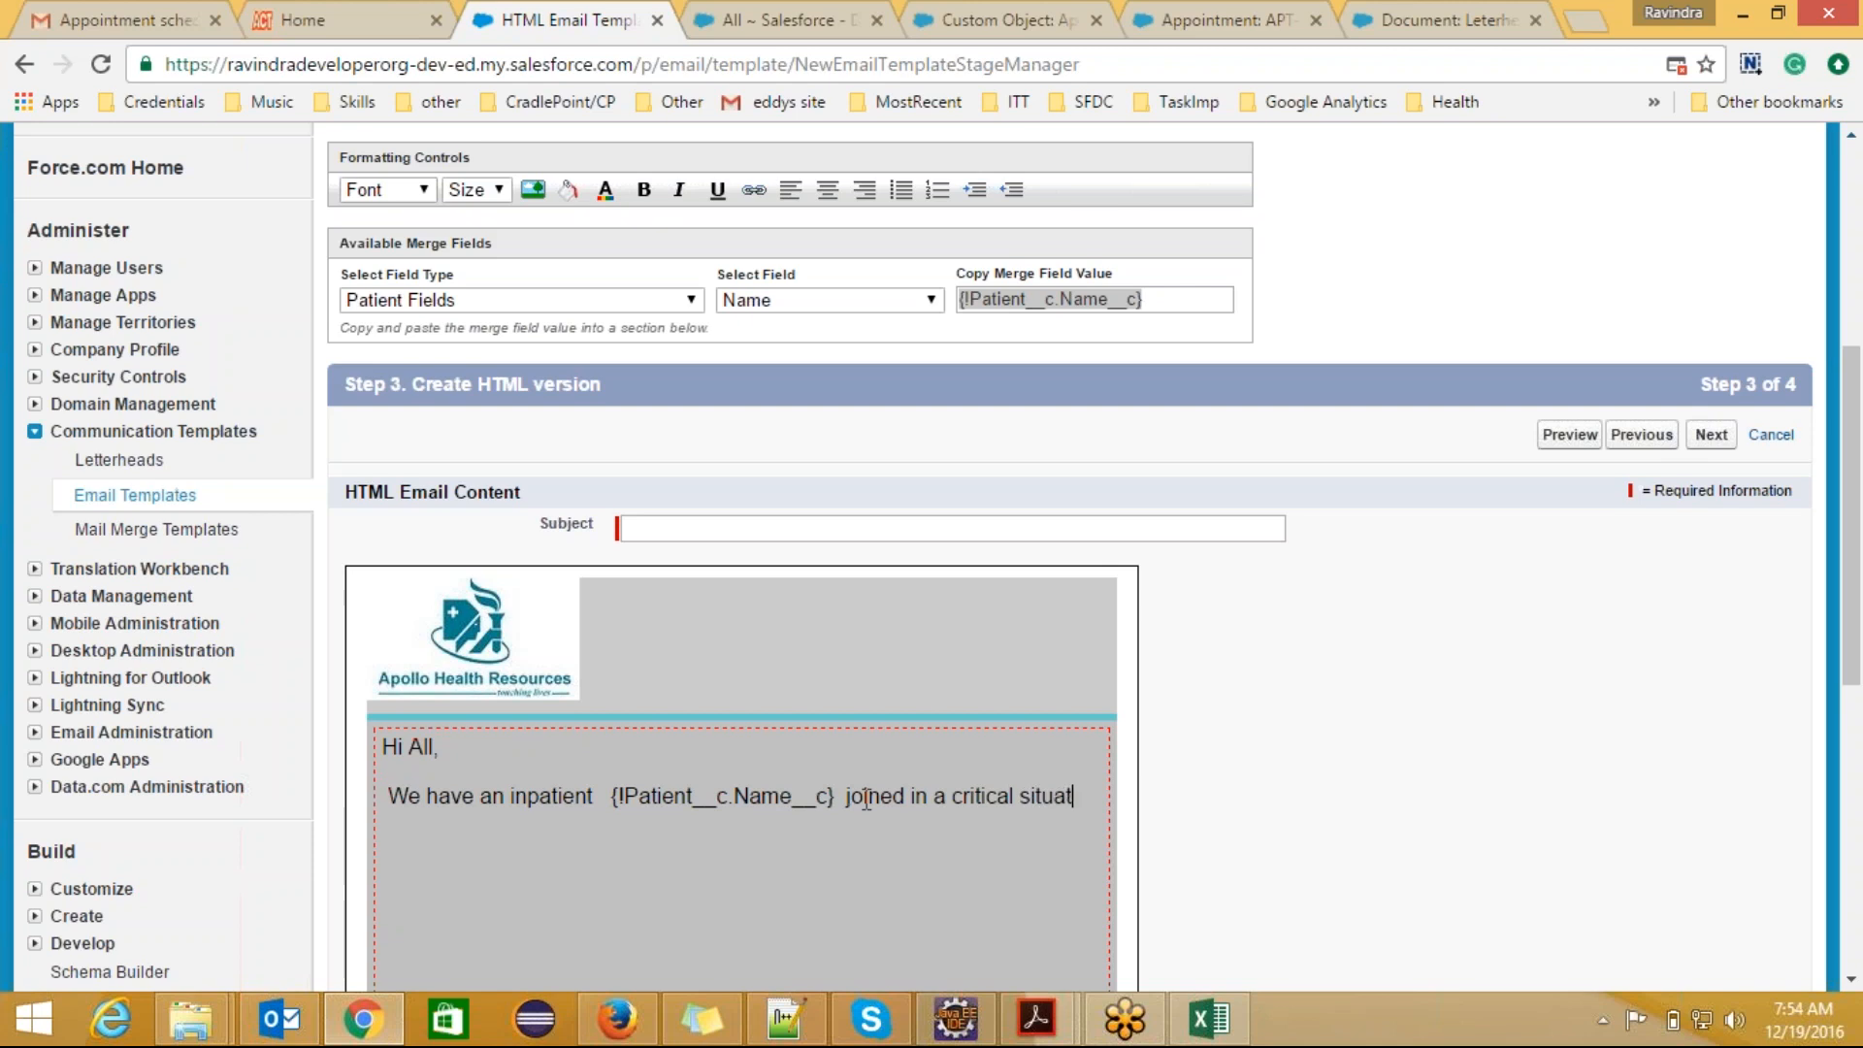
text(ion.He )
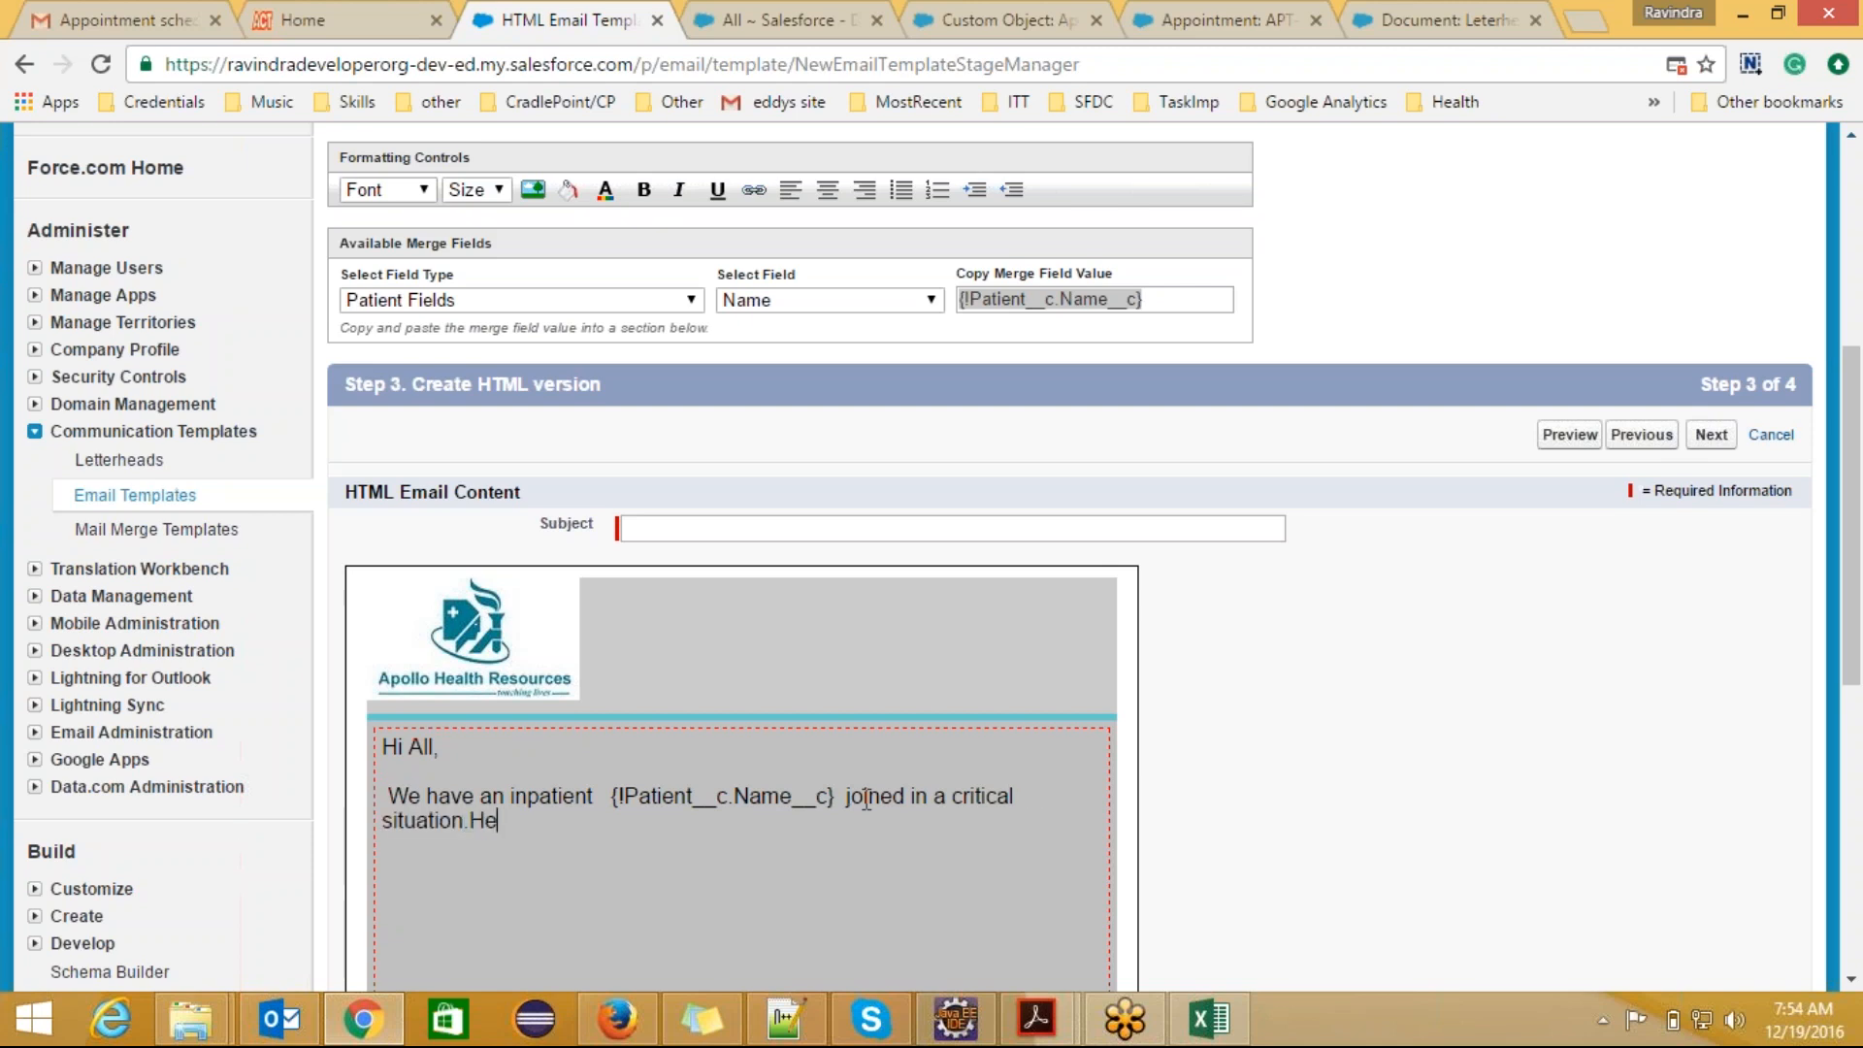
text(is suffering from)
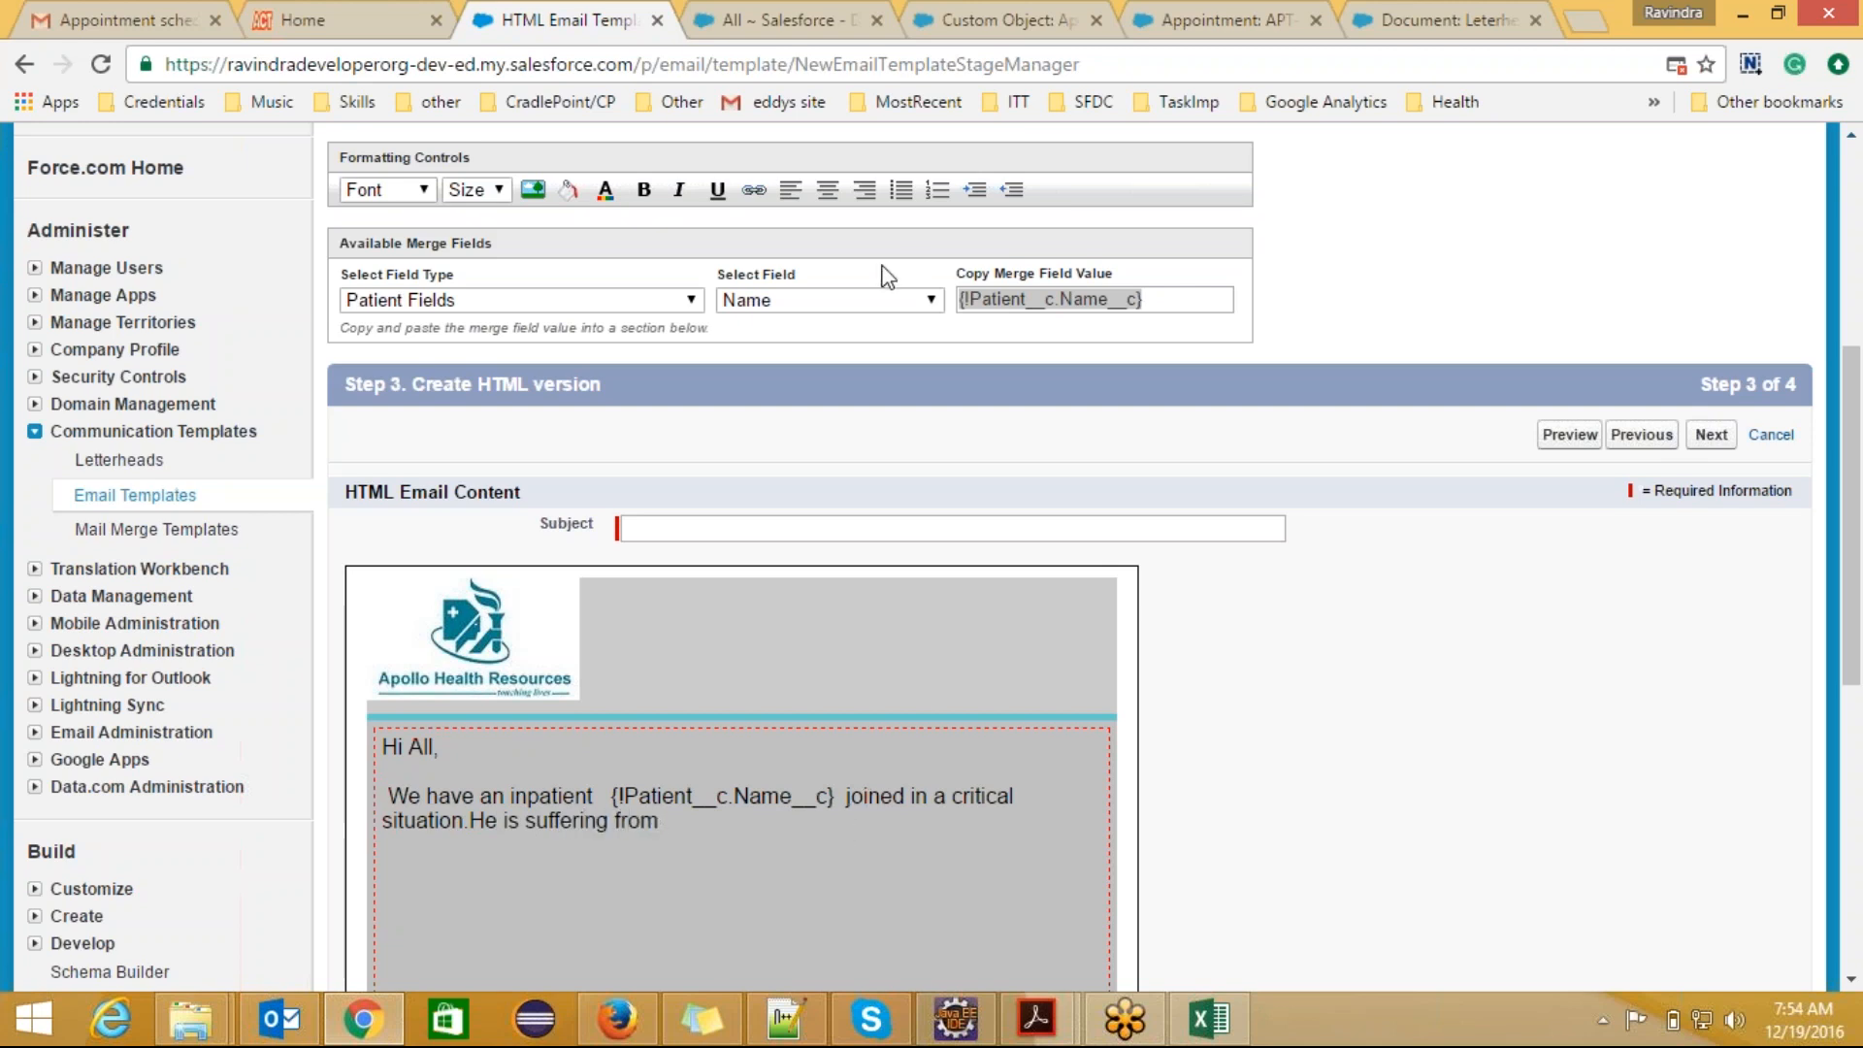
Step: Insert the patient's Disease/Problem merge field {!Patient__c.Disease_Problem__c} after "suffering from" and end the sentence with a period
click(930, 302)
drag(937, 551, 936, 567)
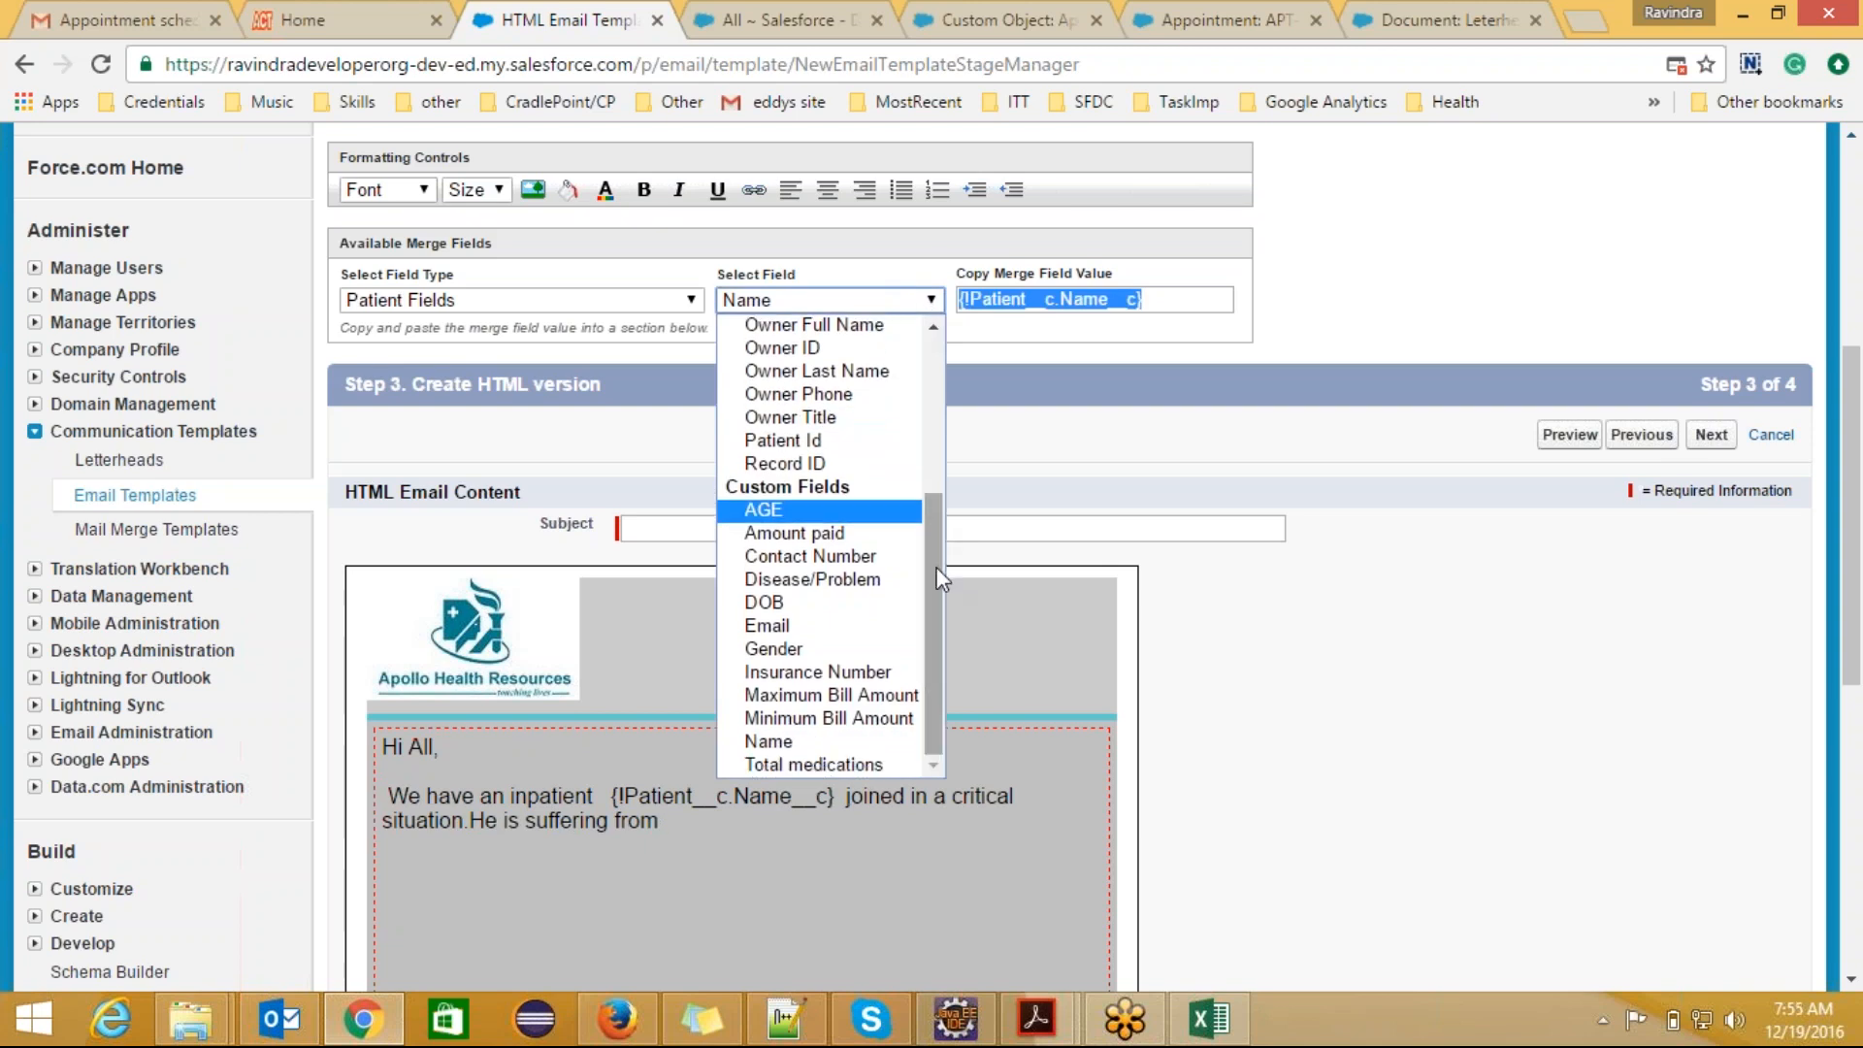
click(846, 579)
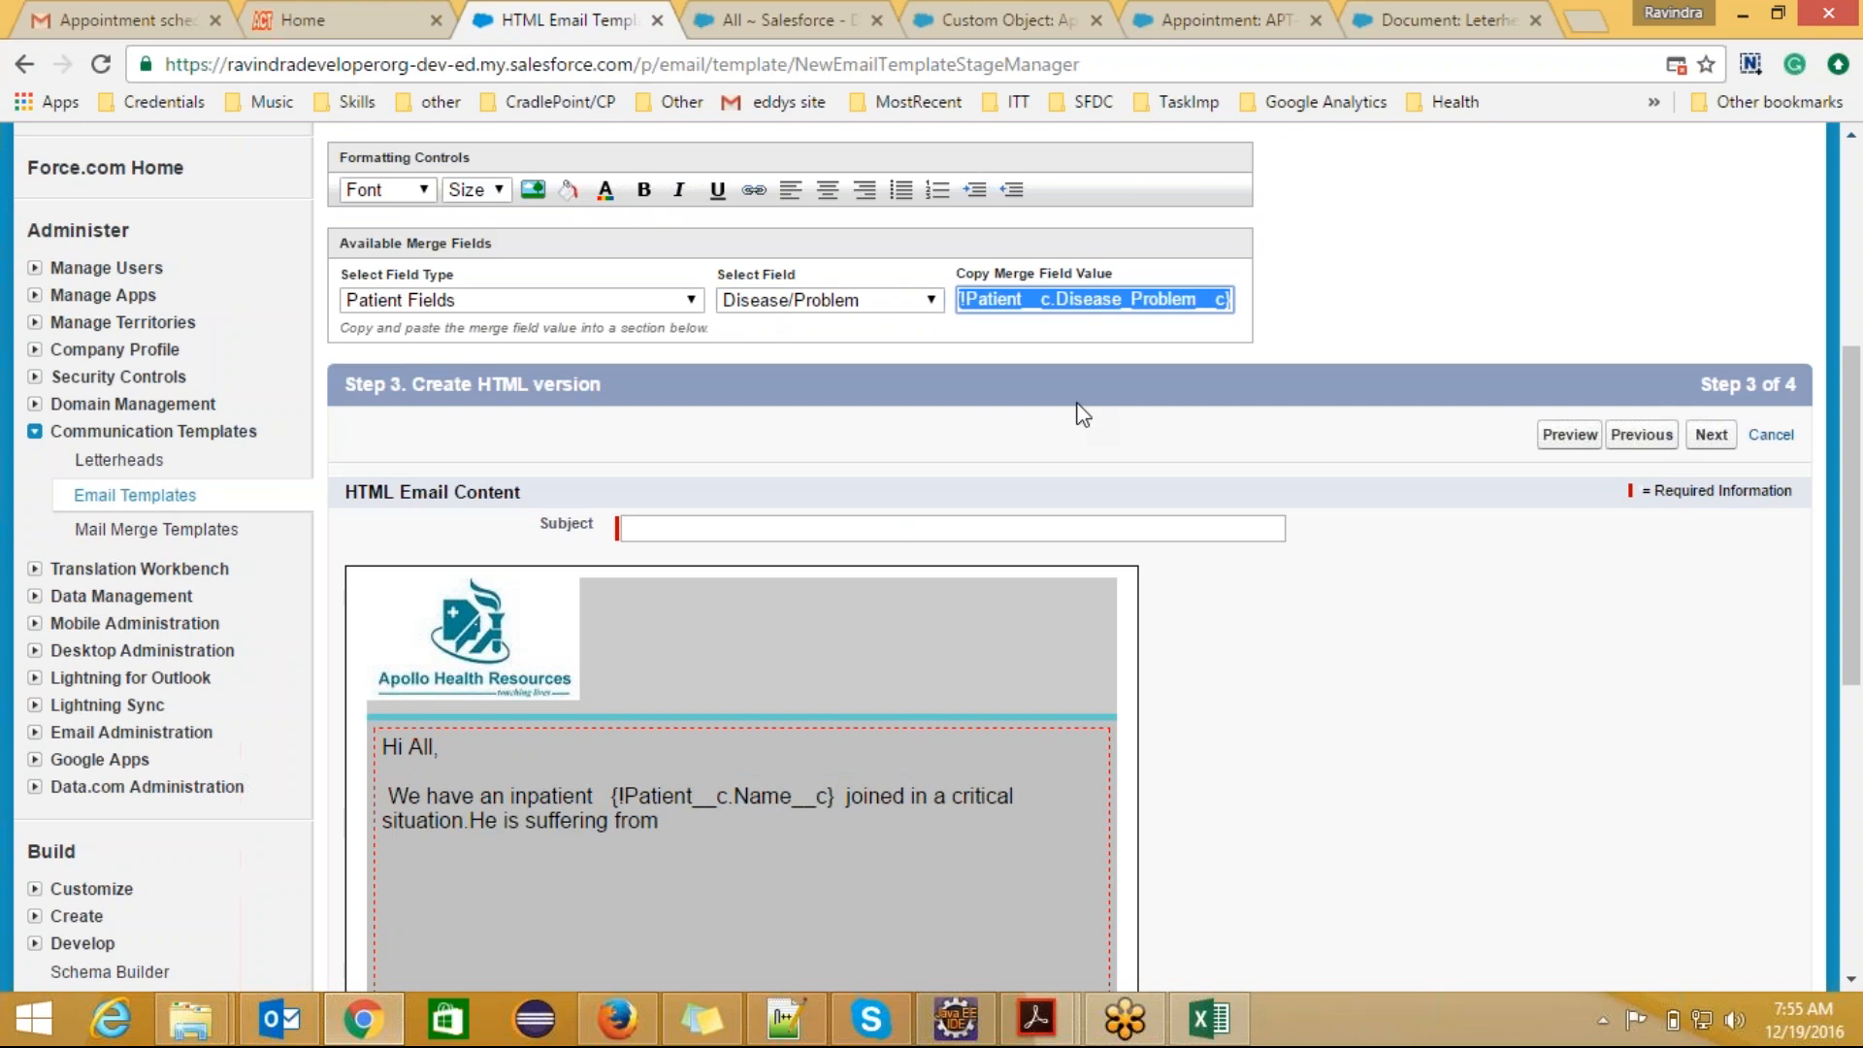
click(716, 826)
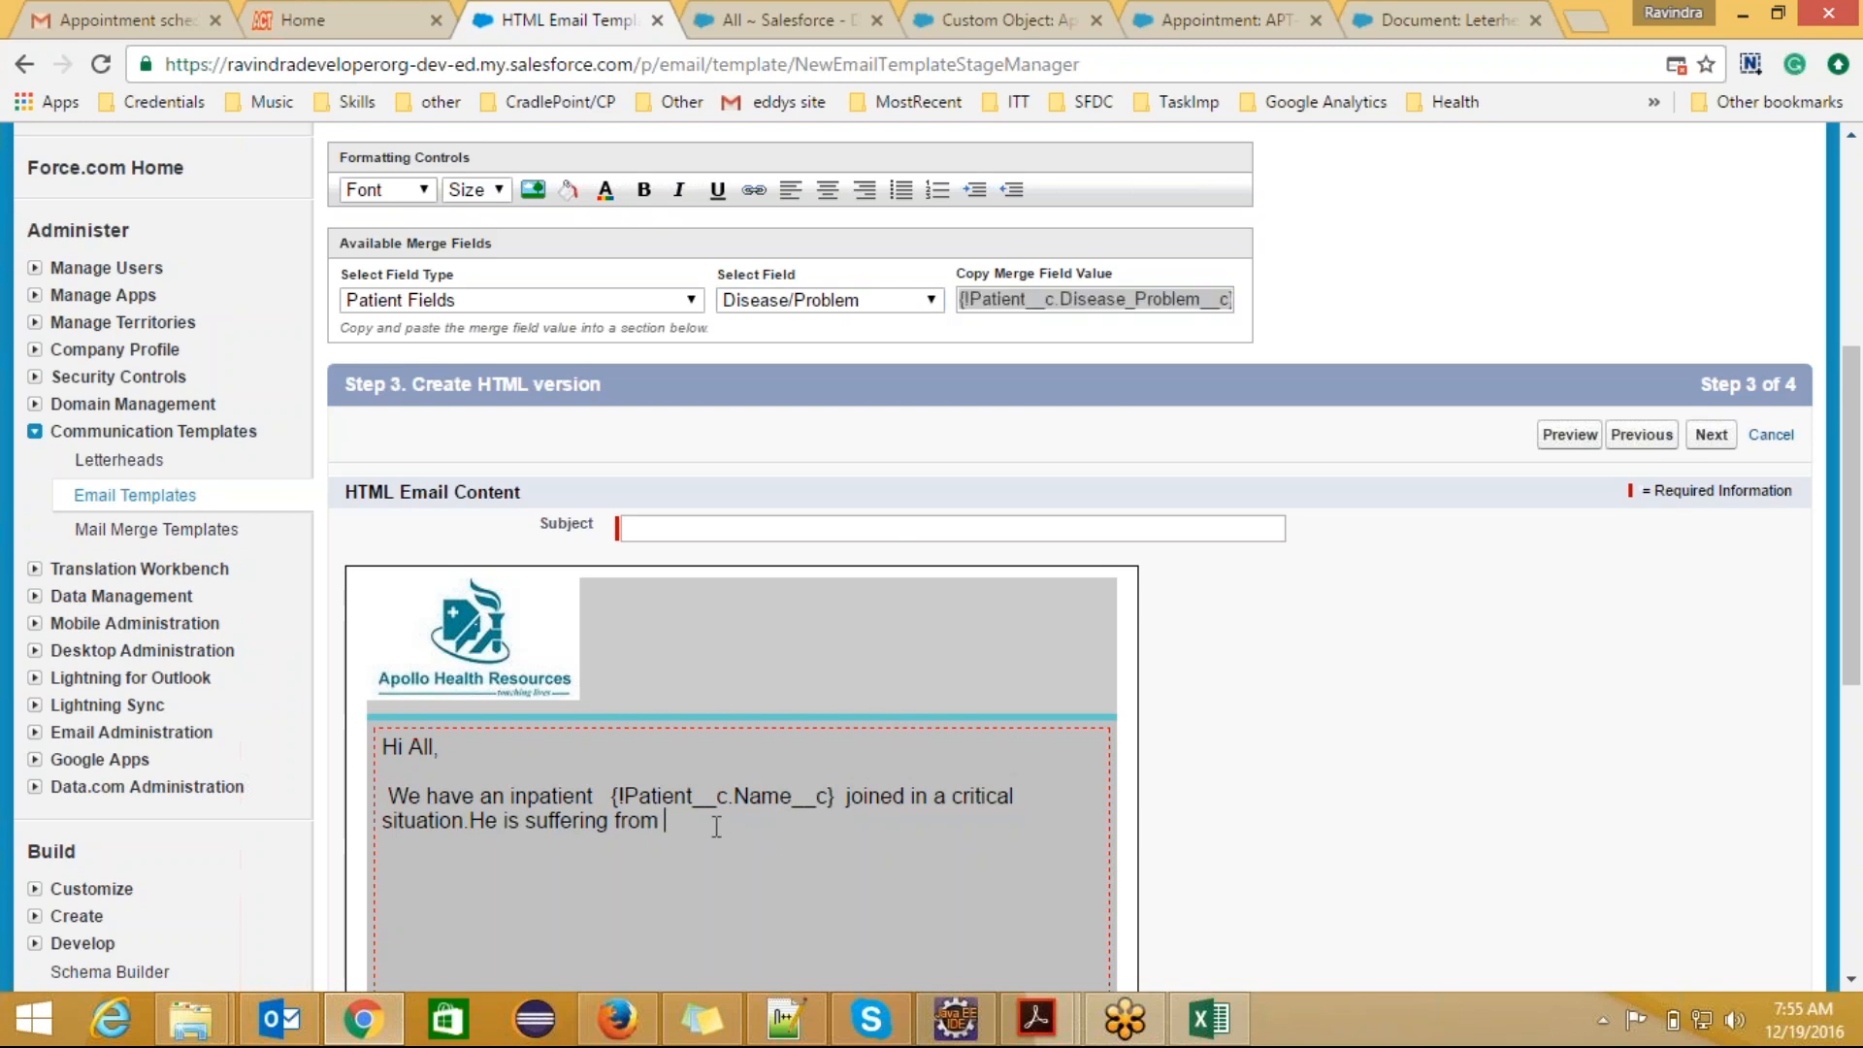
text({!Patient__c.Disease_Problem__c})
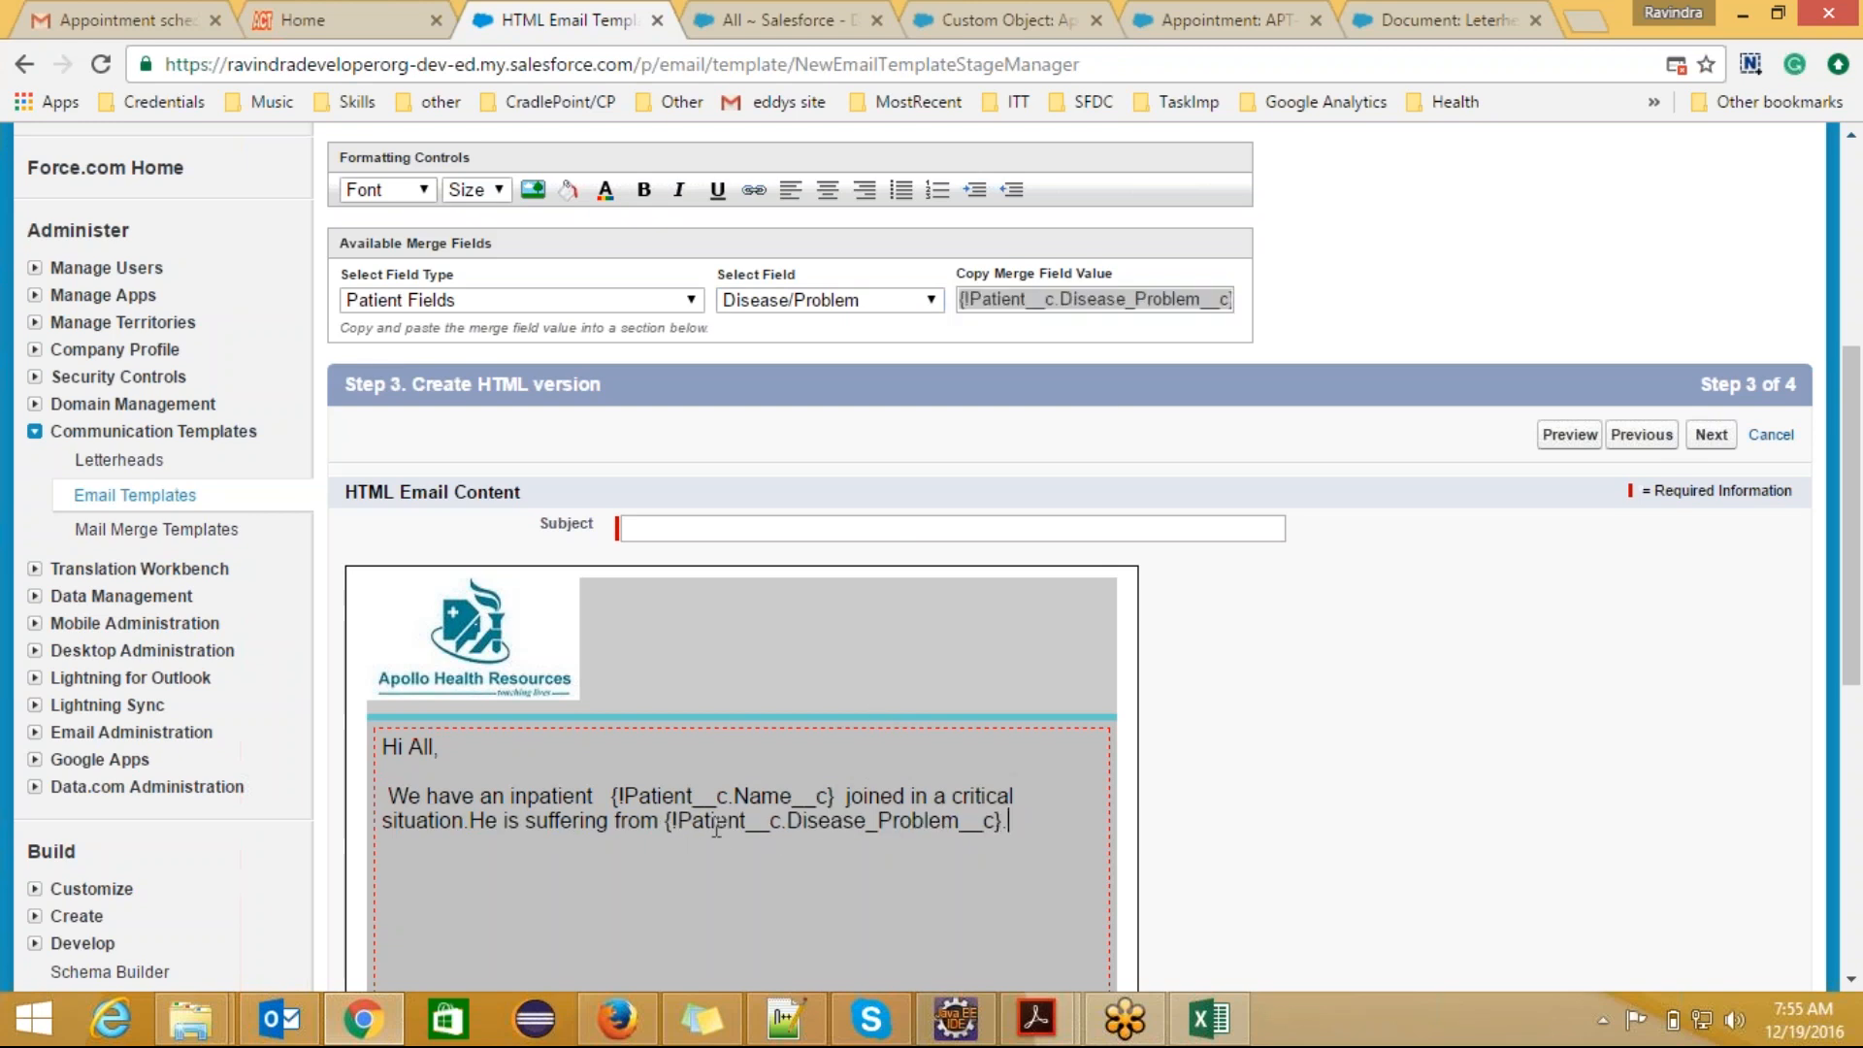
Step: Add a new paragraph reading "Please provide him best room and treat him on urgent basis."
key(Return)
text(Please provide him )
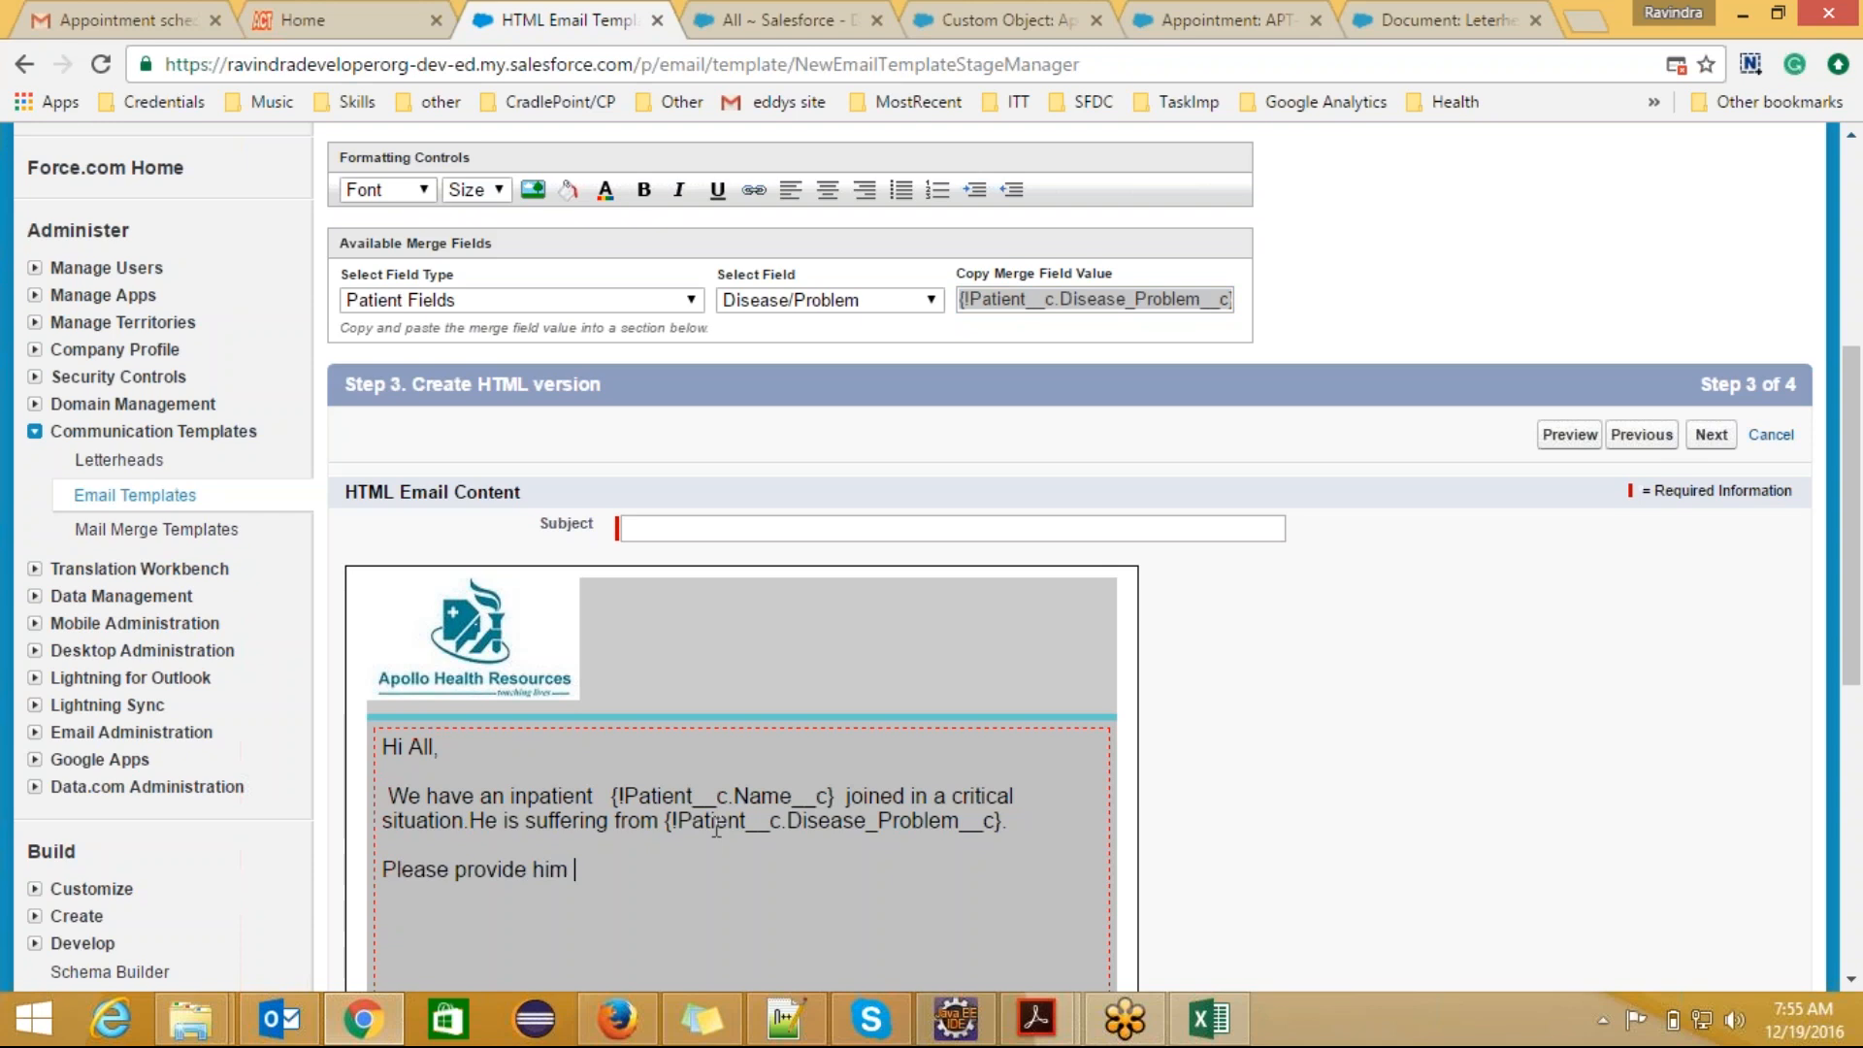
text(best)
text(room and t)
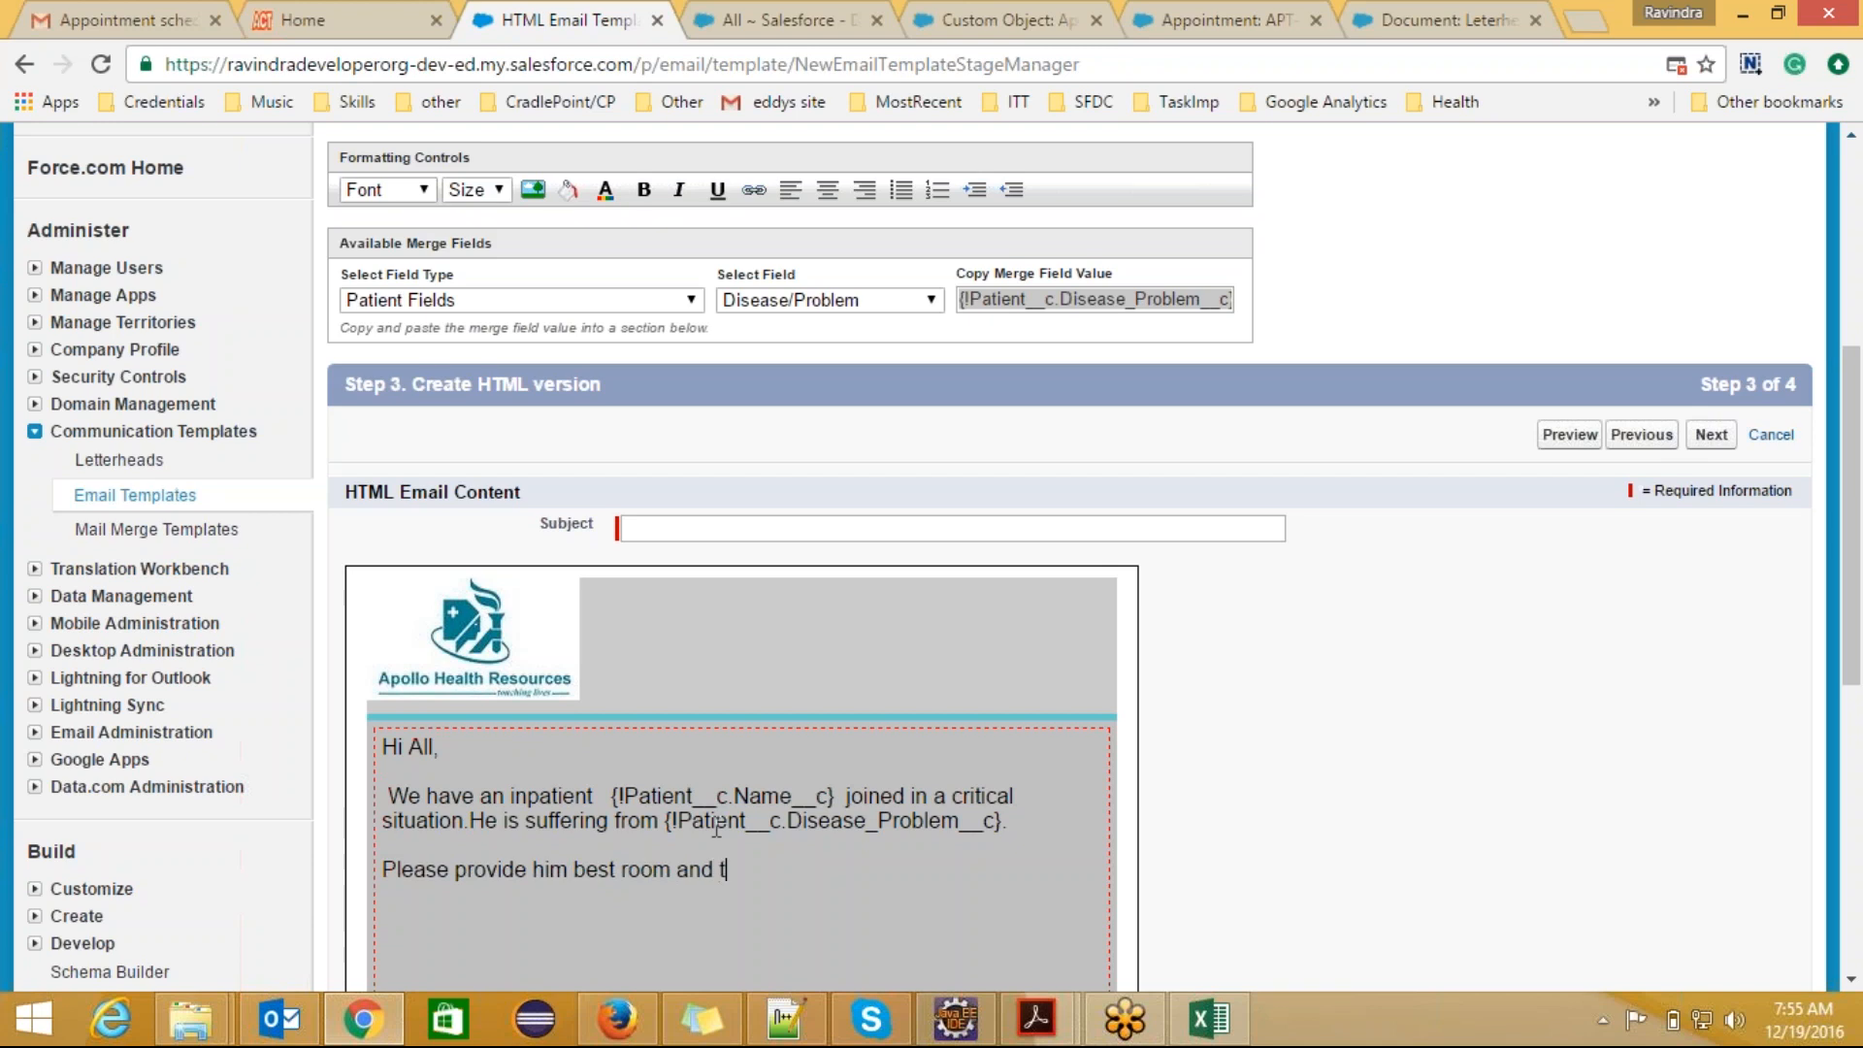
text(reat him on urg)
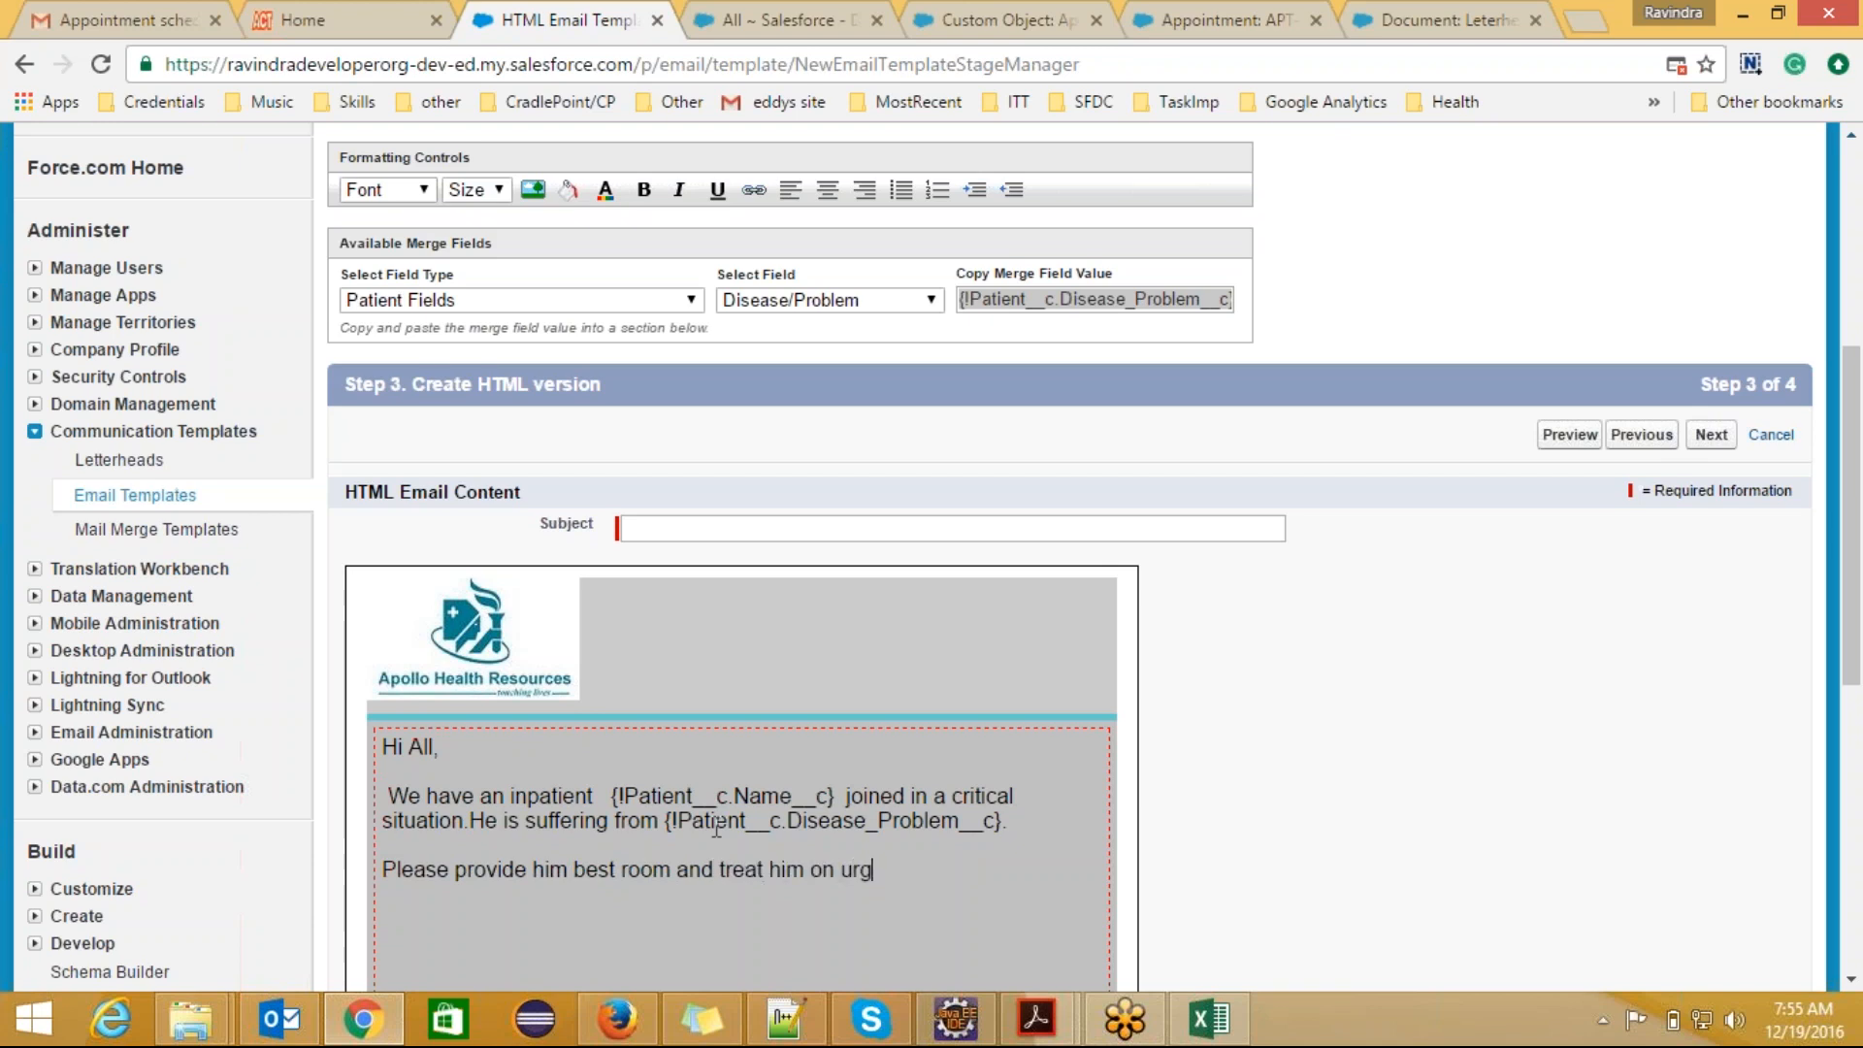
text(ent basis.)
Step: Try to continue past the HTML version, and set the required subject to "Critical Patient Alert."
drag(1856, 626, 1858, 580)
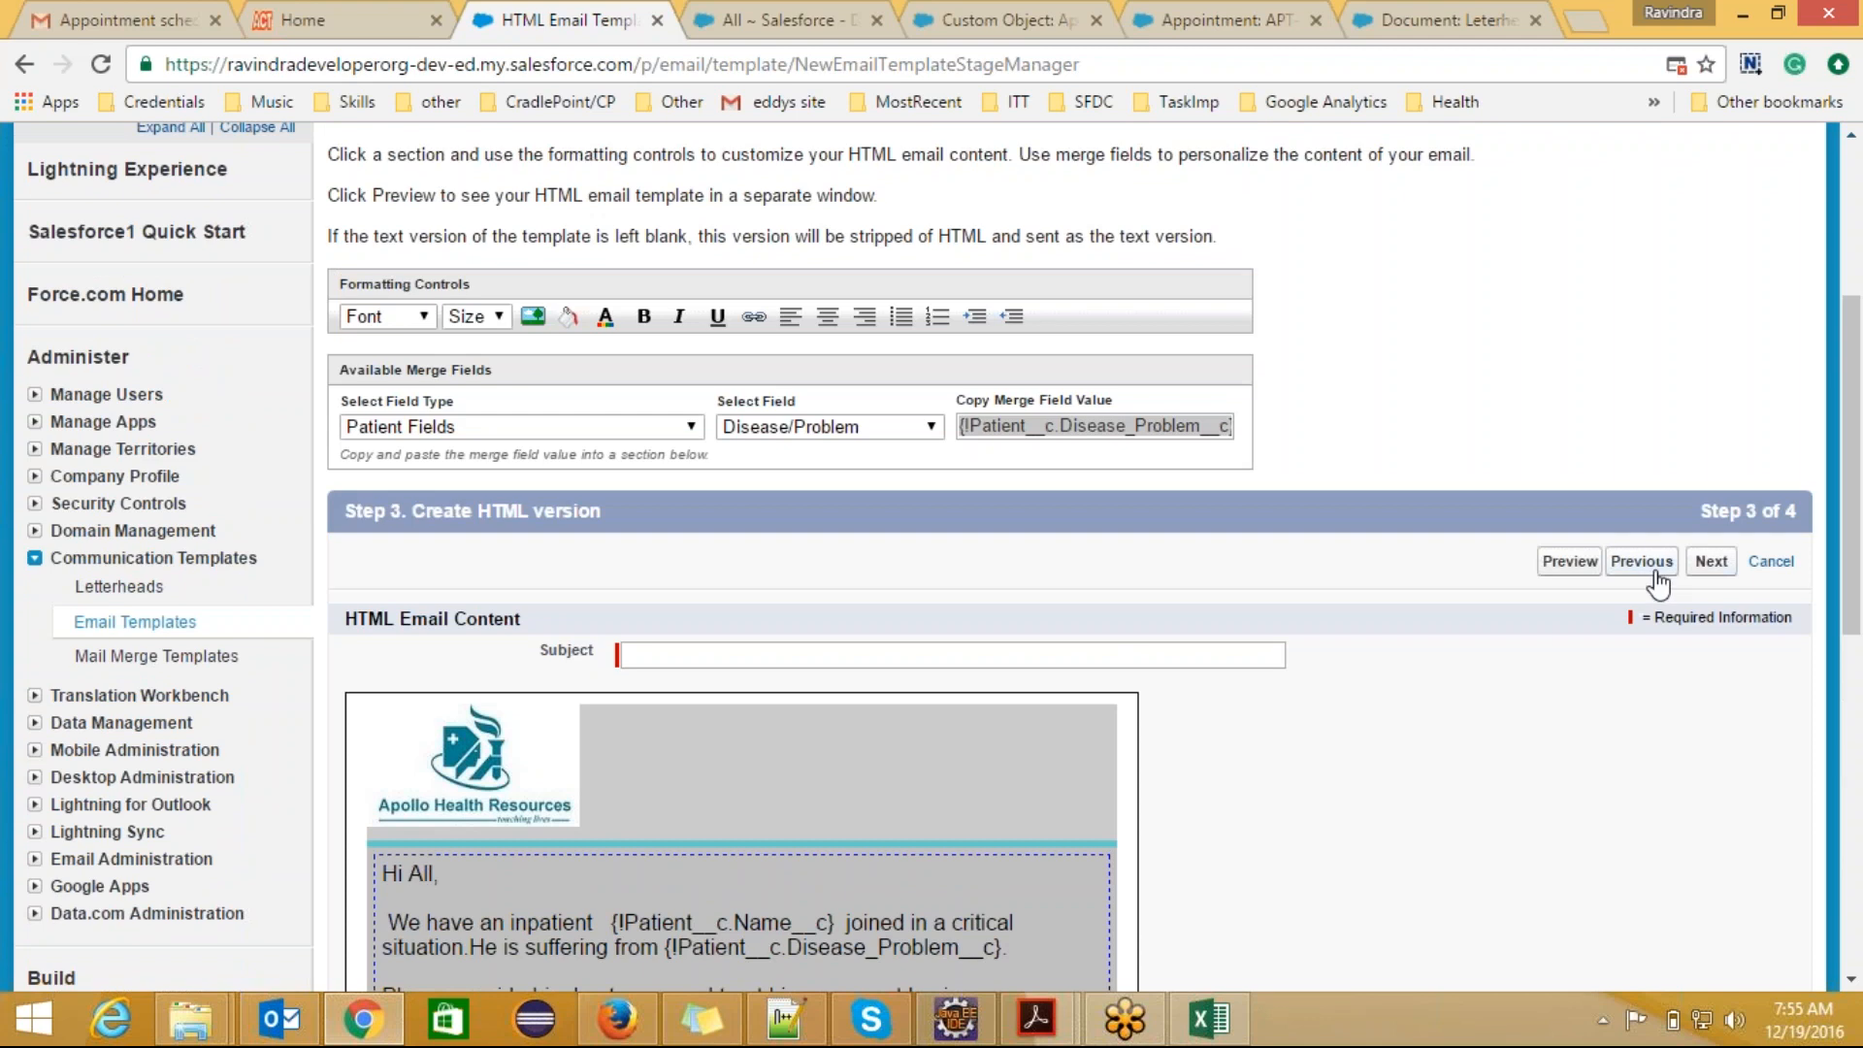
click(1711, 563)
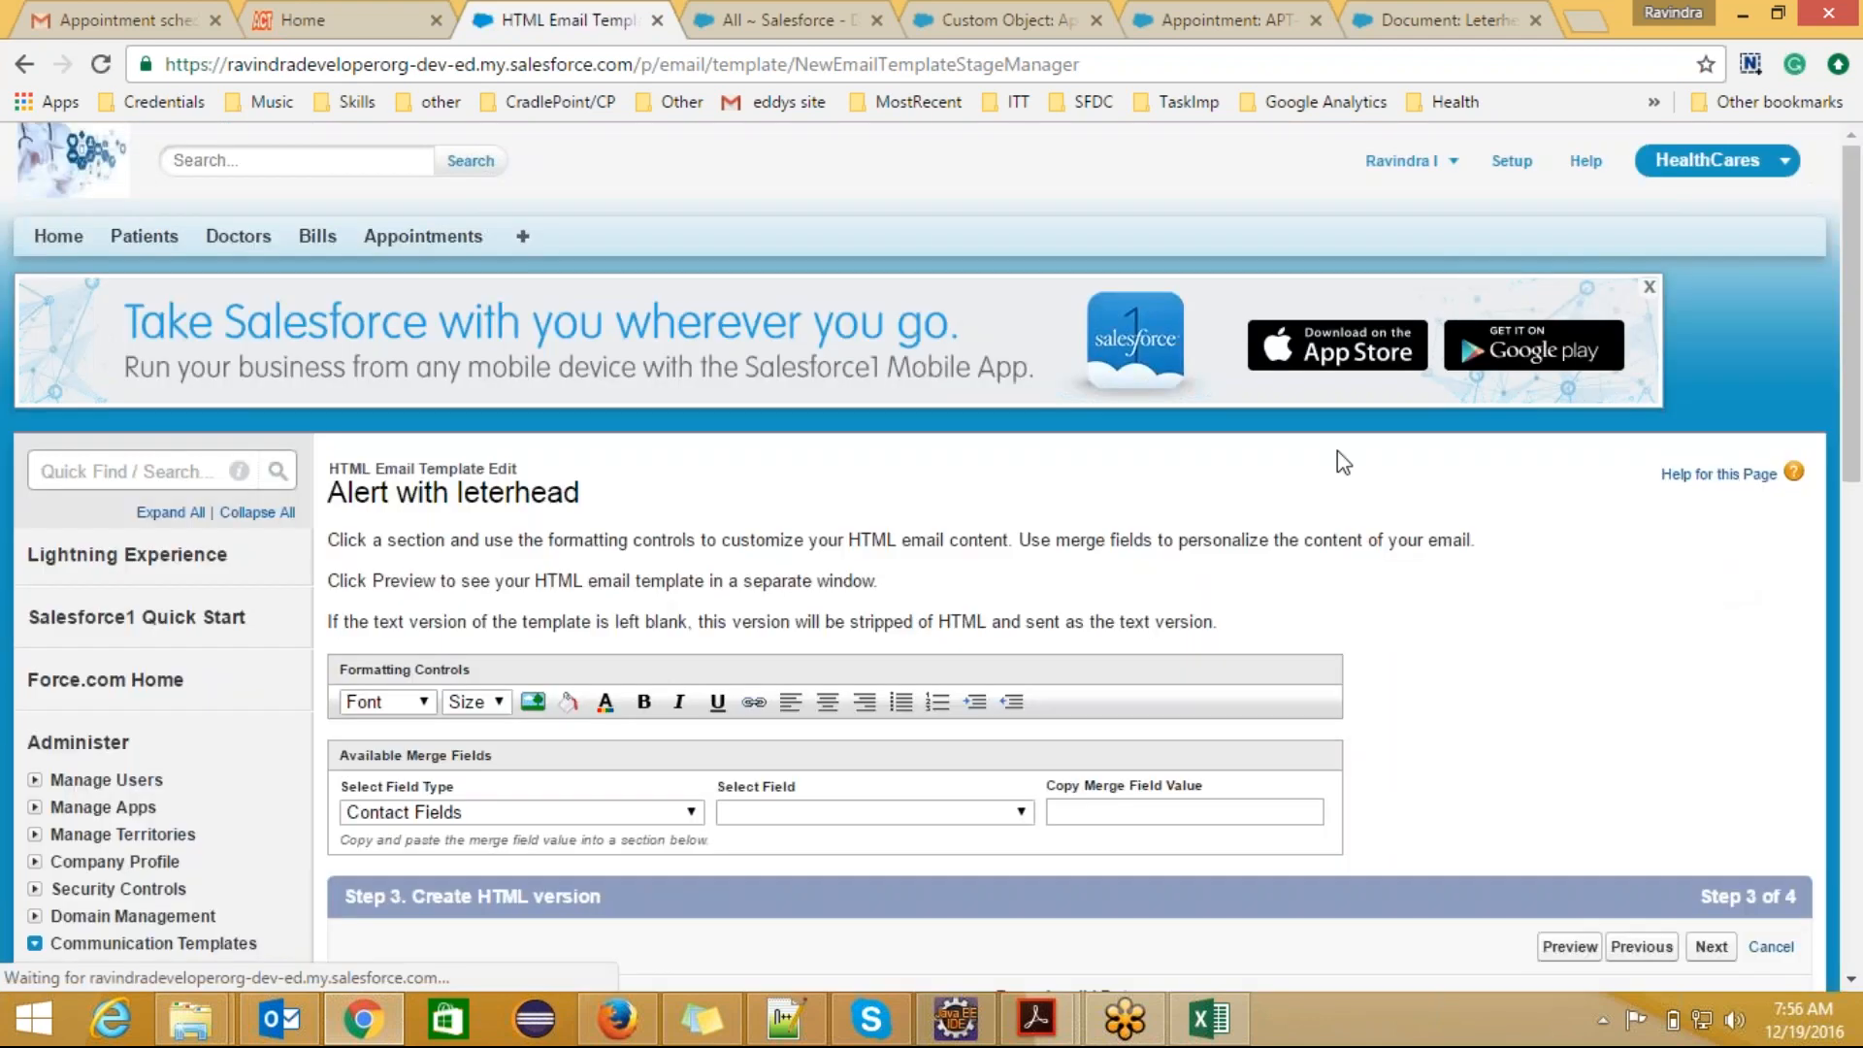
drag(1858, 411, 1860, 586)
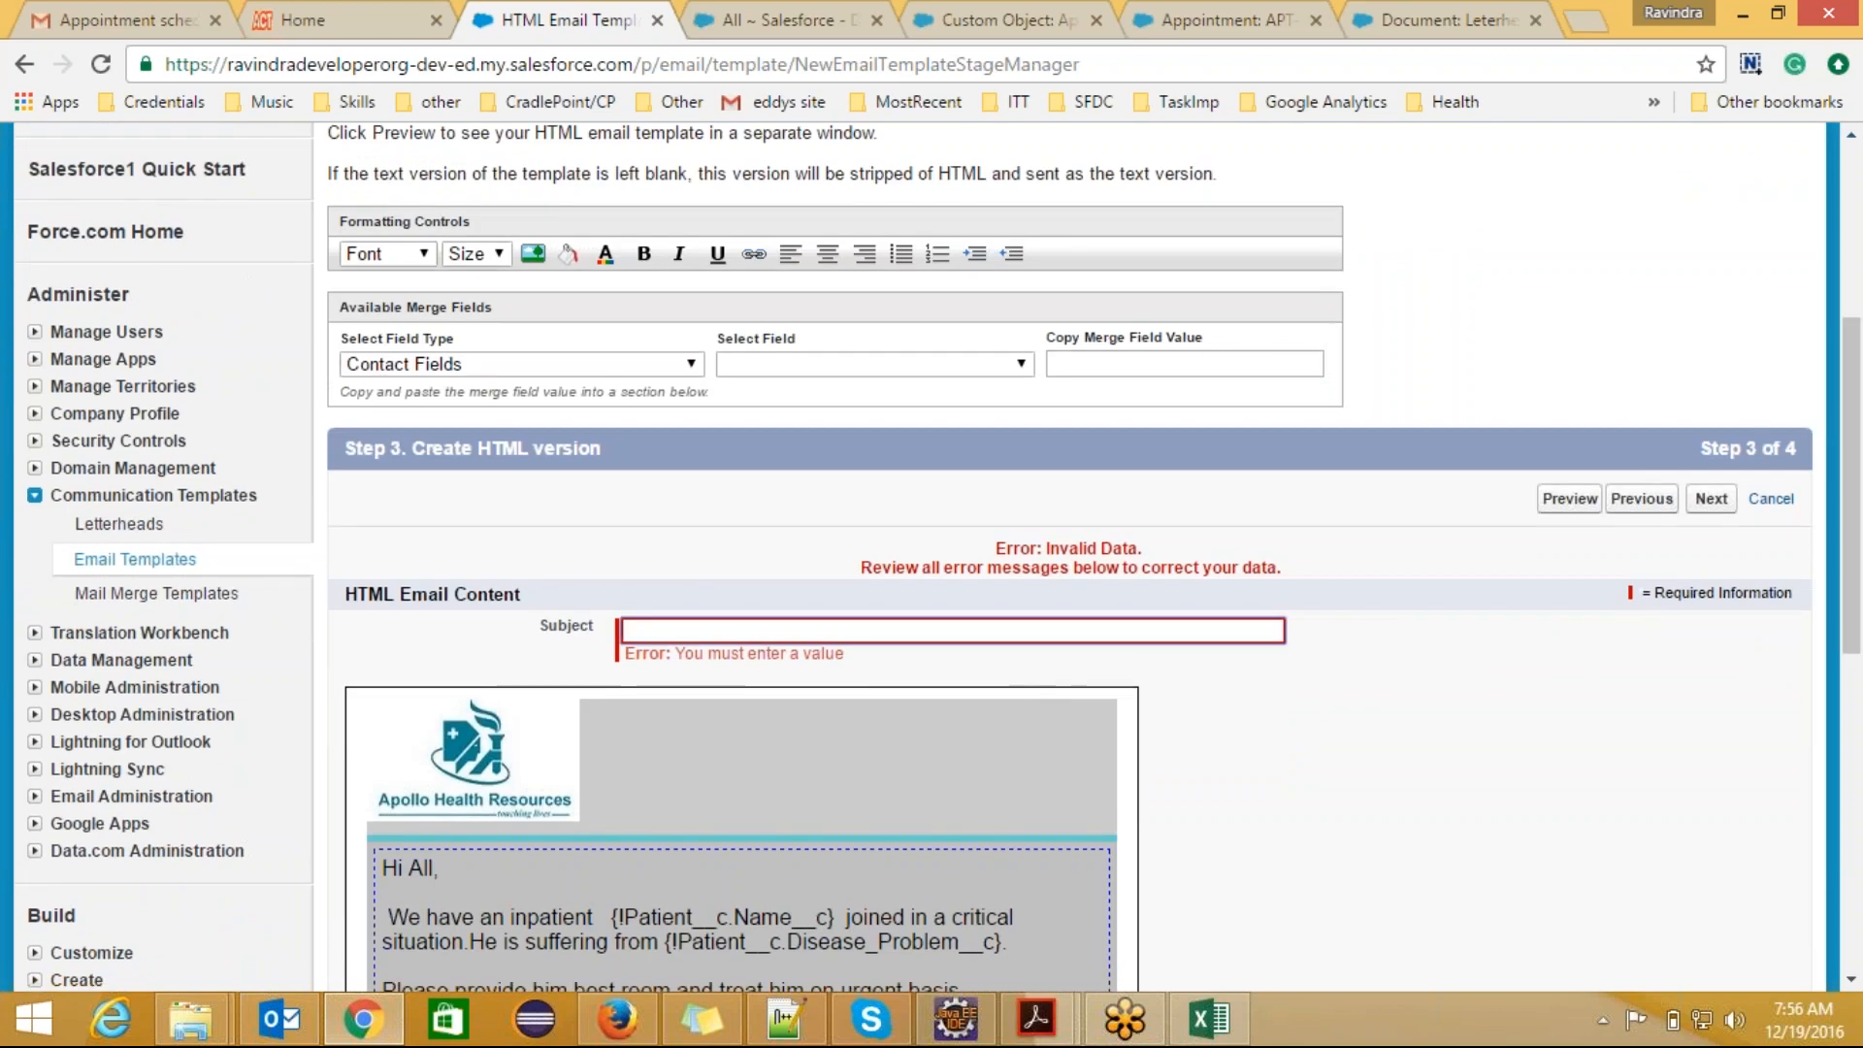
text(Criti)
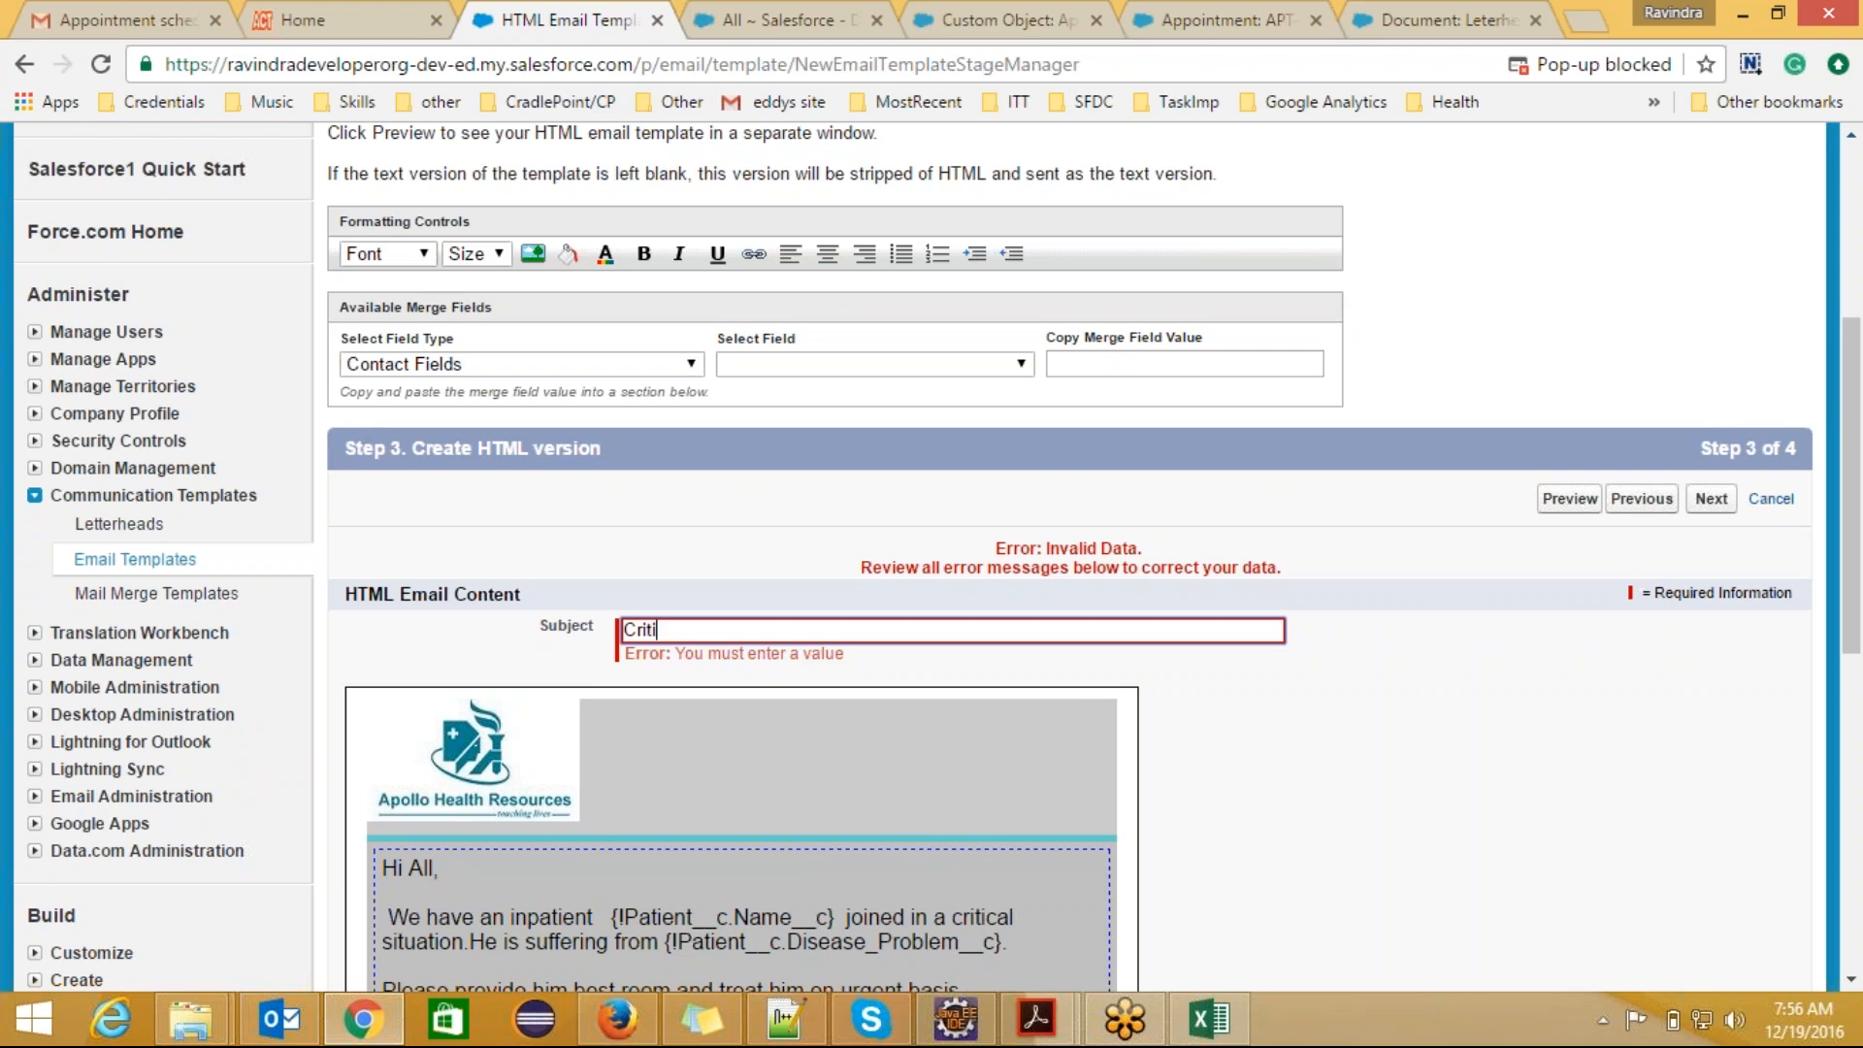
text(cal Pate)
key(BackSpace)
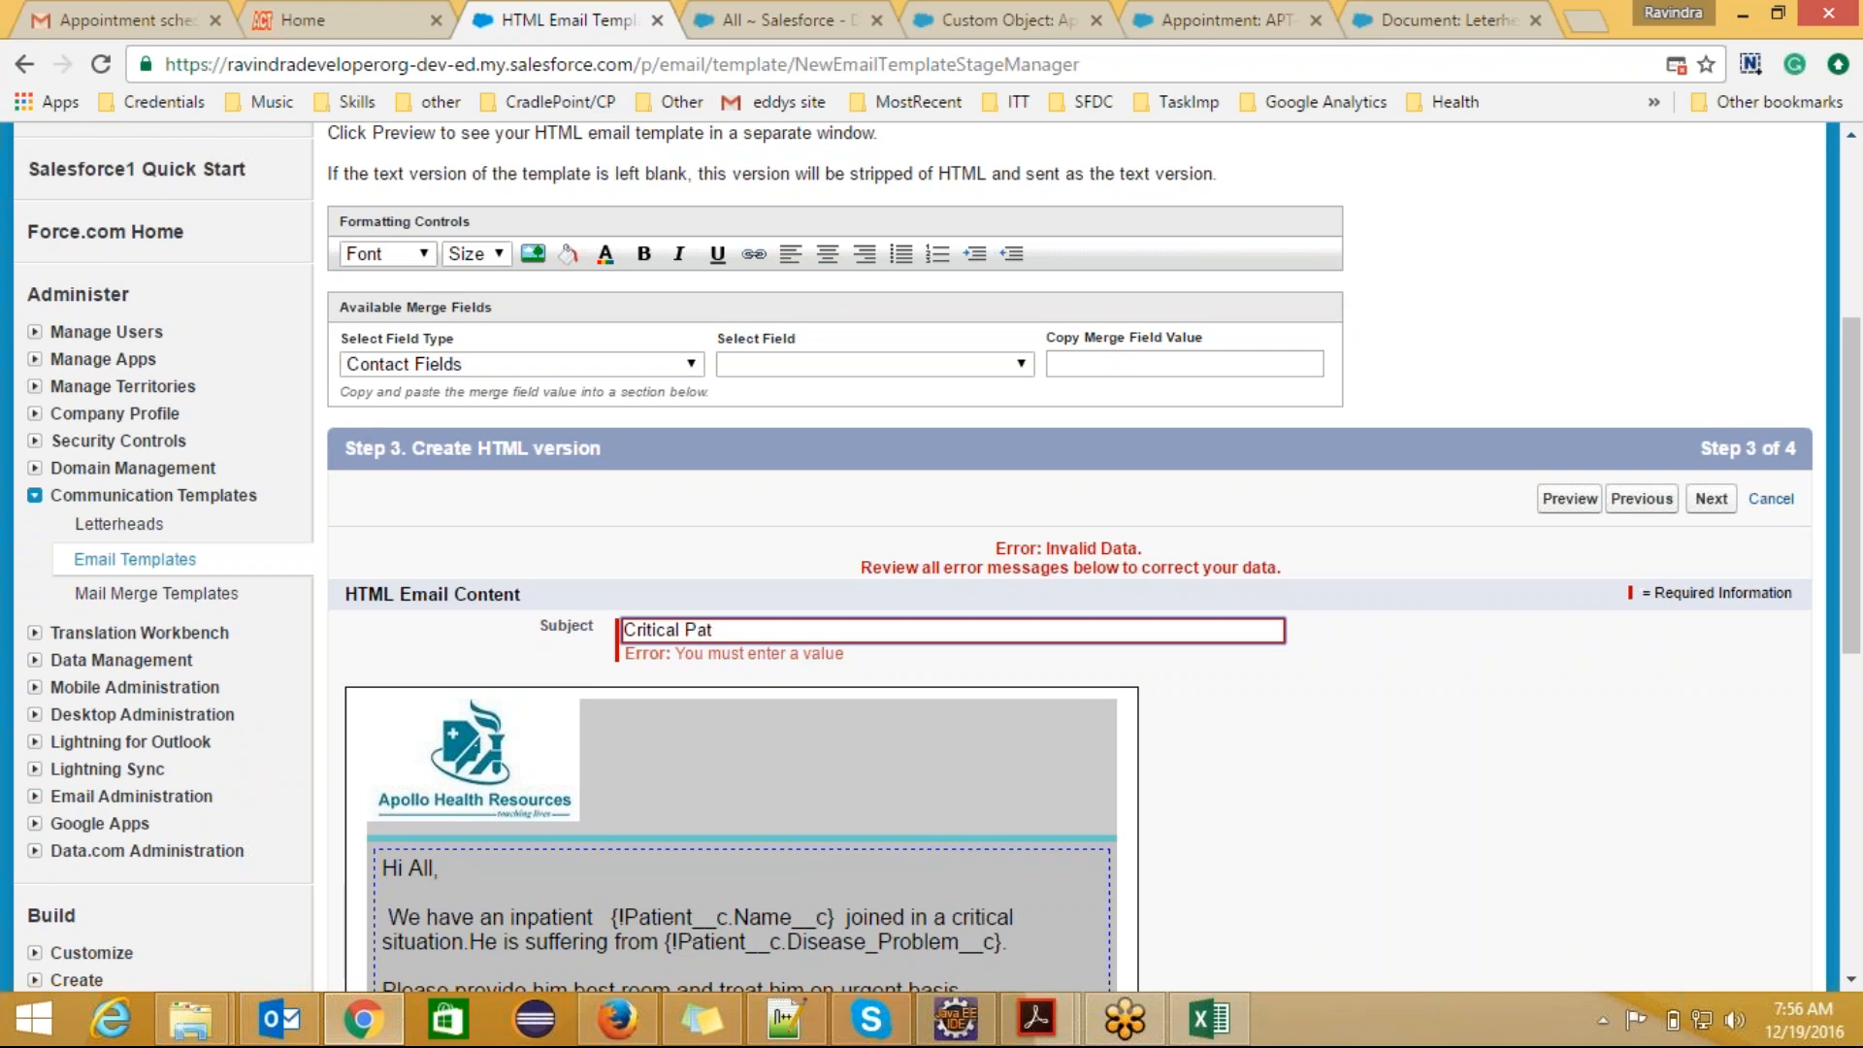
text(ient Alert.)
Step: Proceed to the text-only version of the template and fill its body by copying the text from the HTML version
scroll(1860, 506, down, 4)
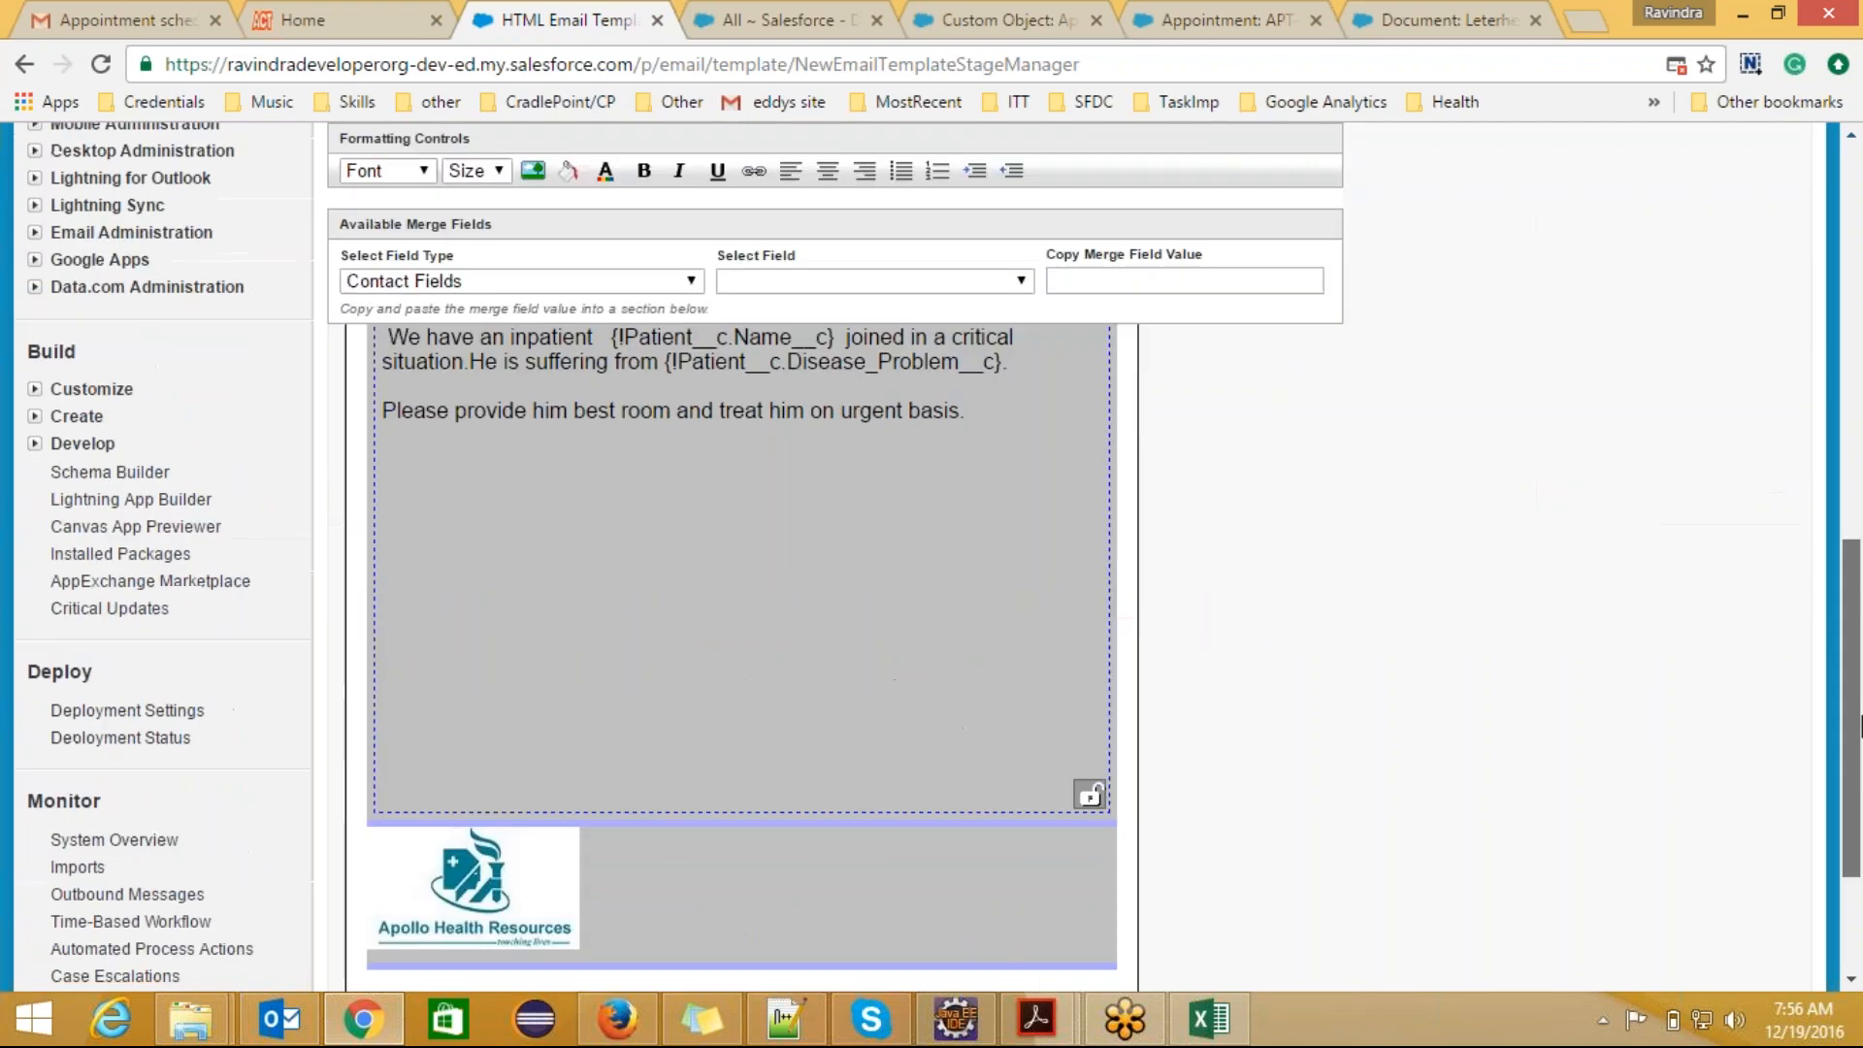
scroll(1861, 514, up, 2)
scroll(1860, 514, up, 2)
click(1710, 477)
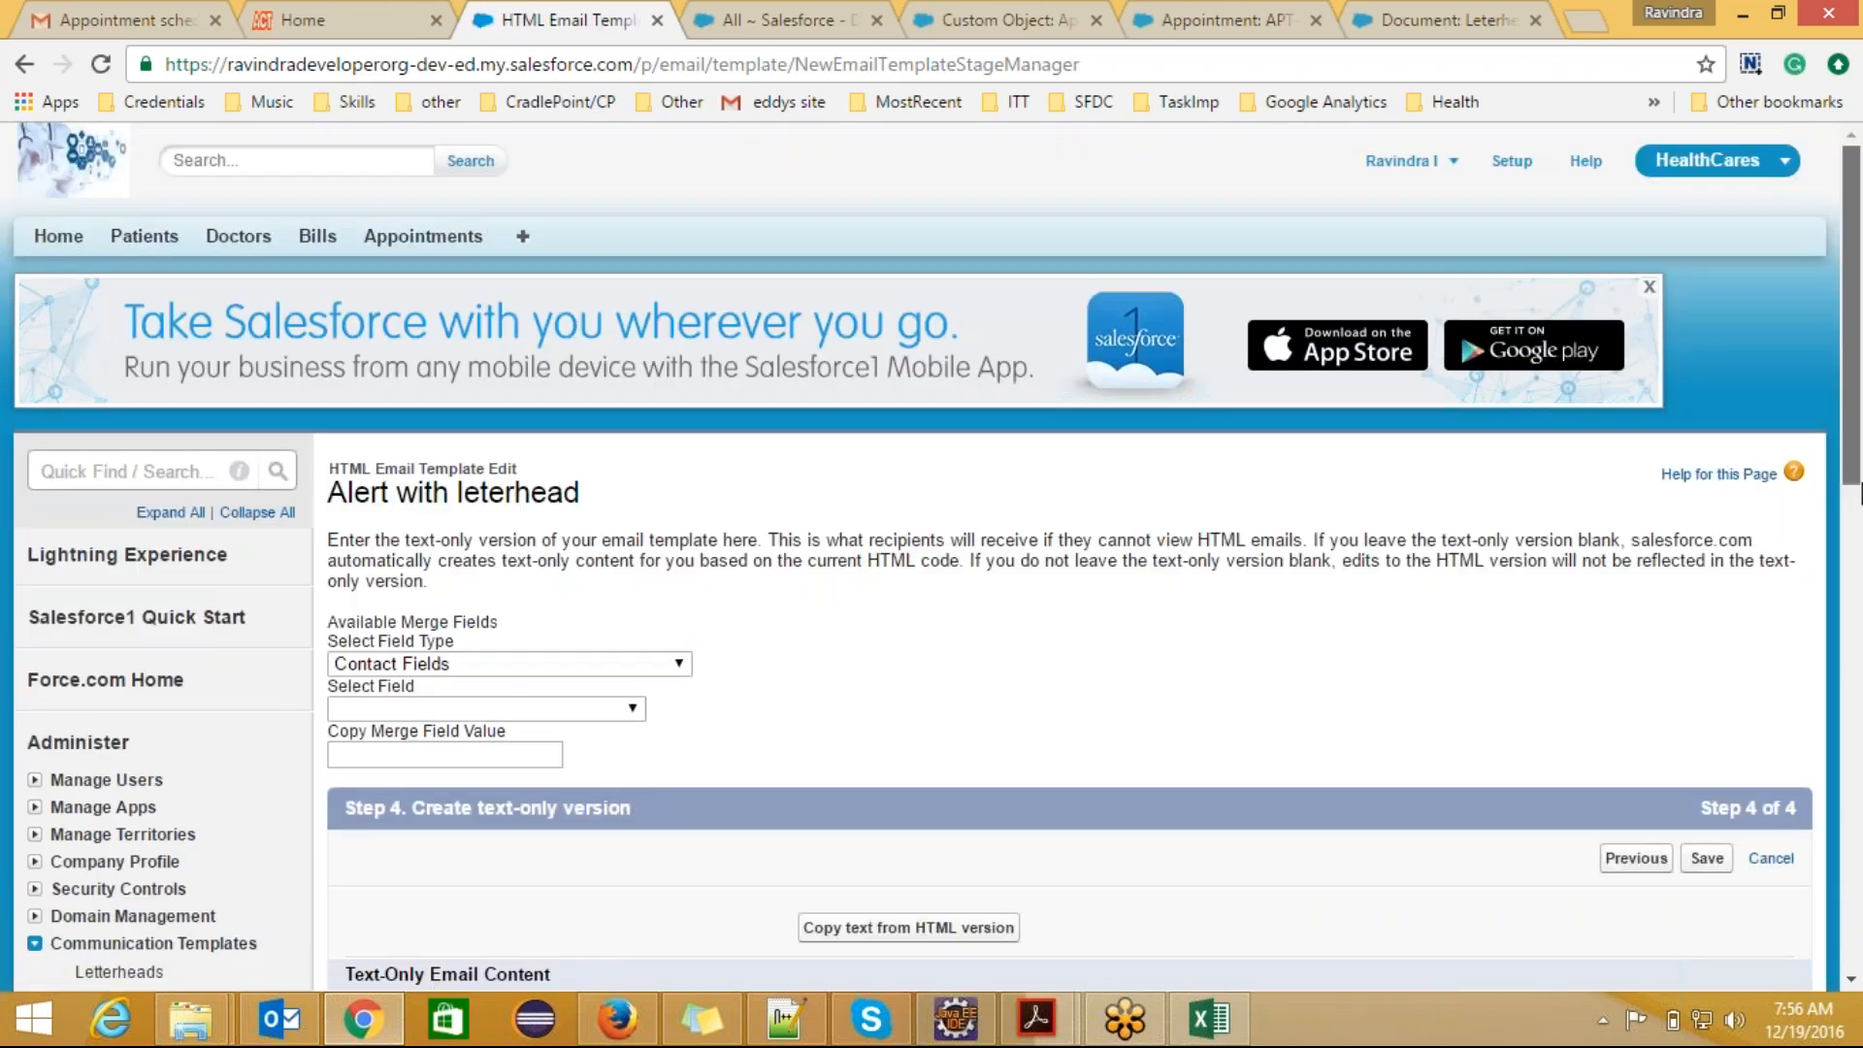
scroll(1860, 626, down, 4)
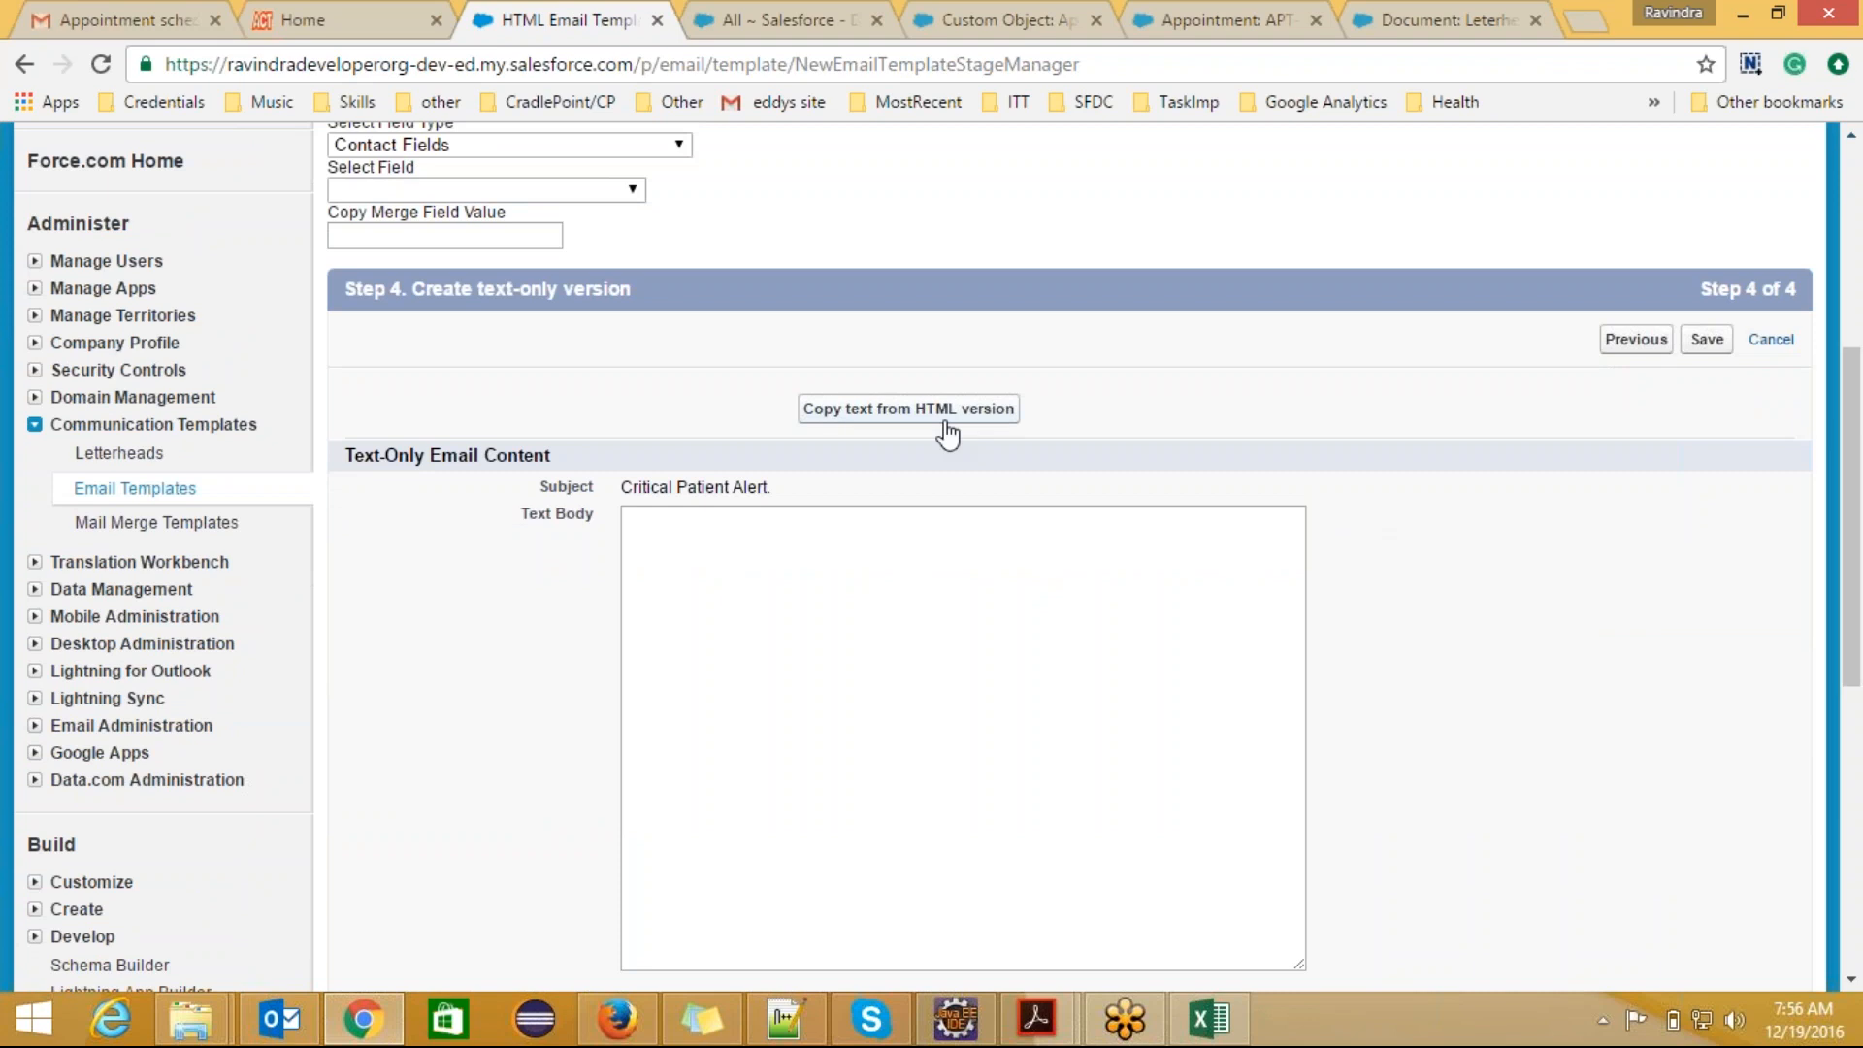
click(976, 417)
click(1041, 263)
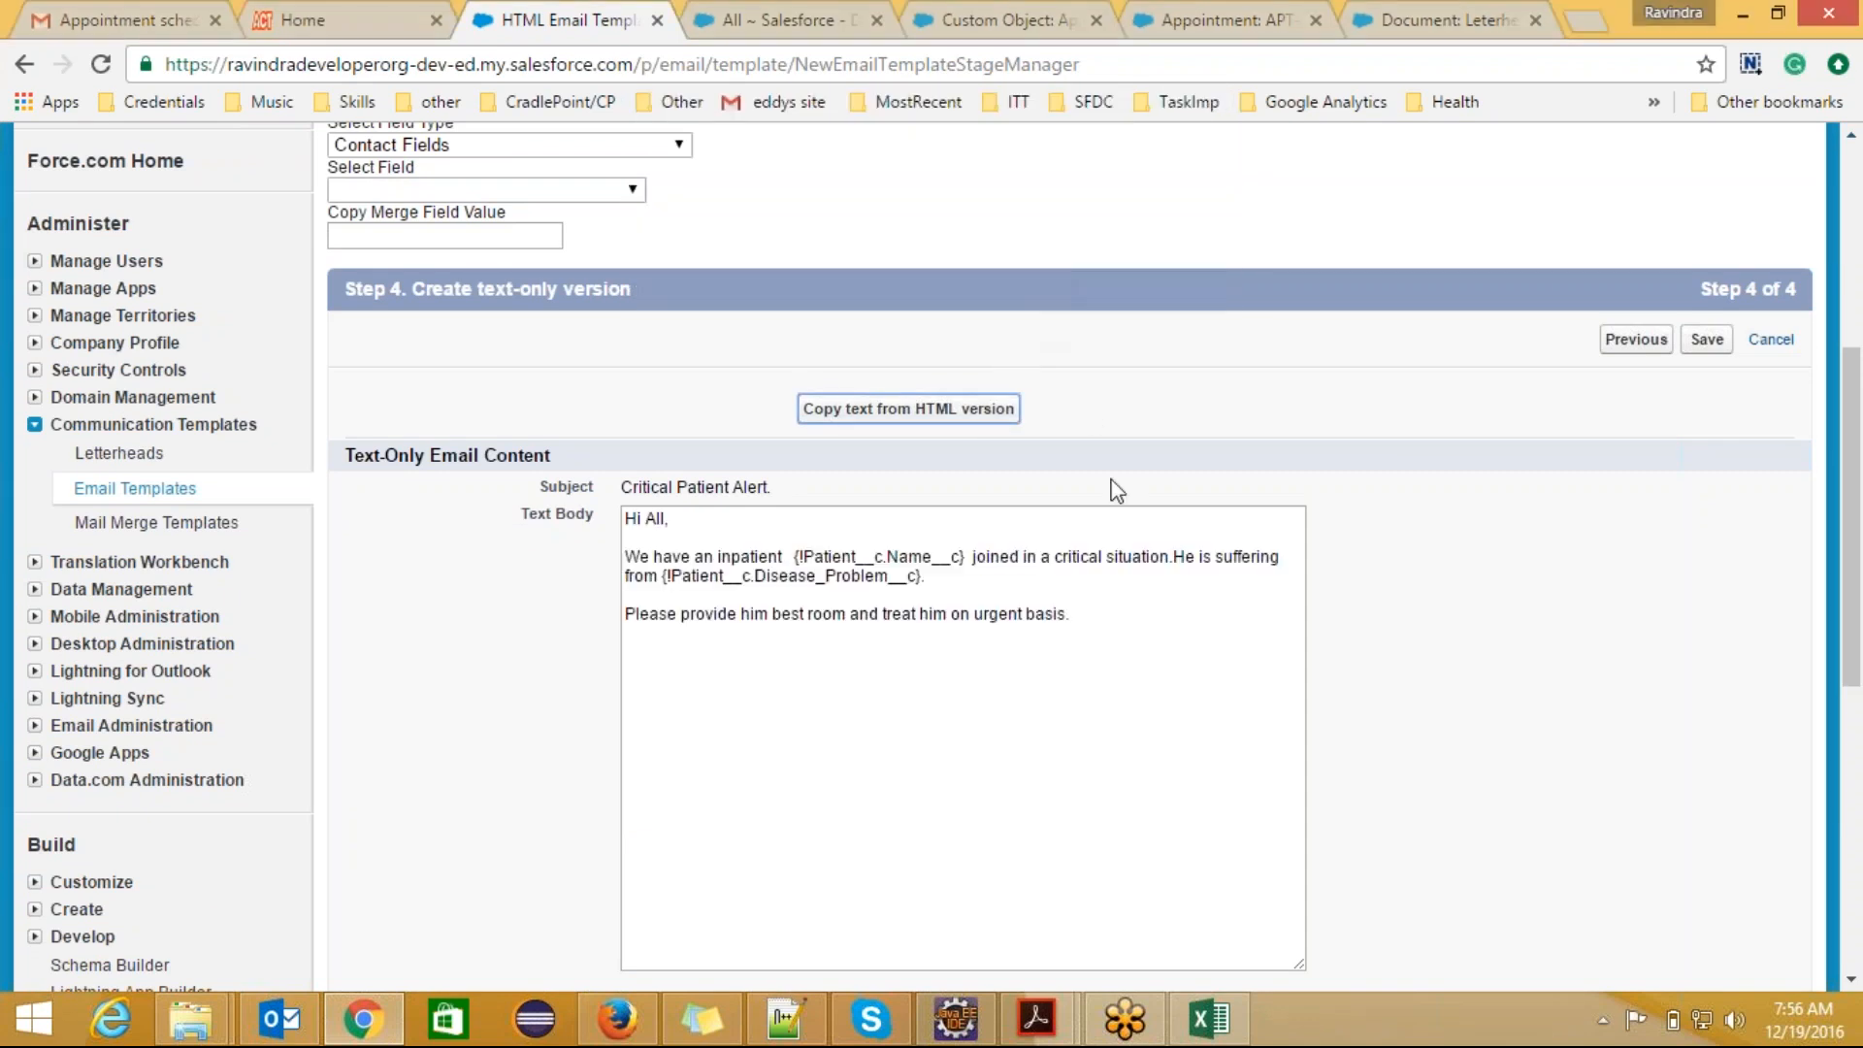
Step: Save the HTML email template and review its letterhead preview on the detail page
click(1125, 609)
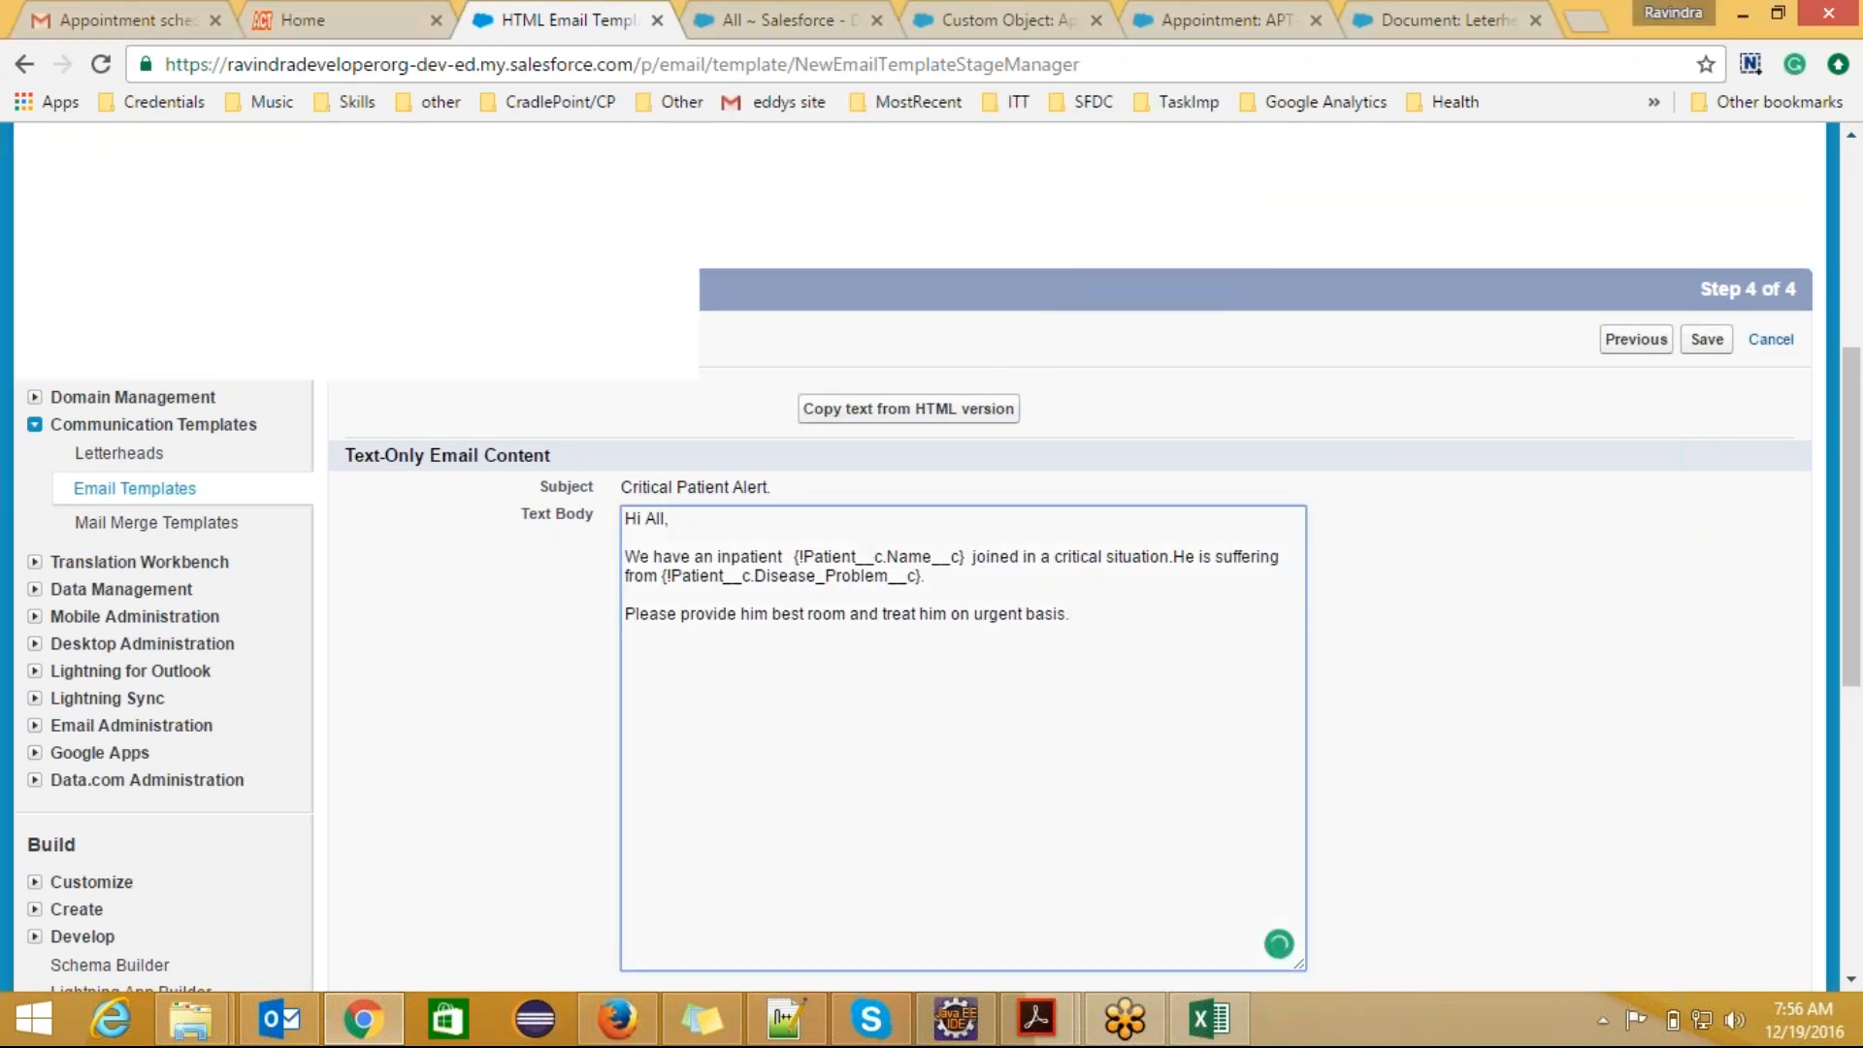
click(1707, 339)
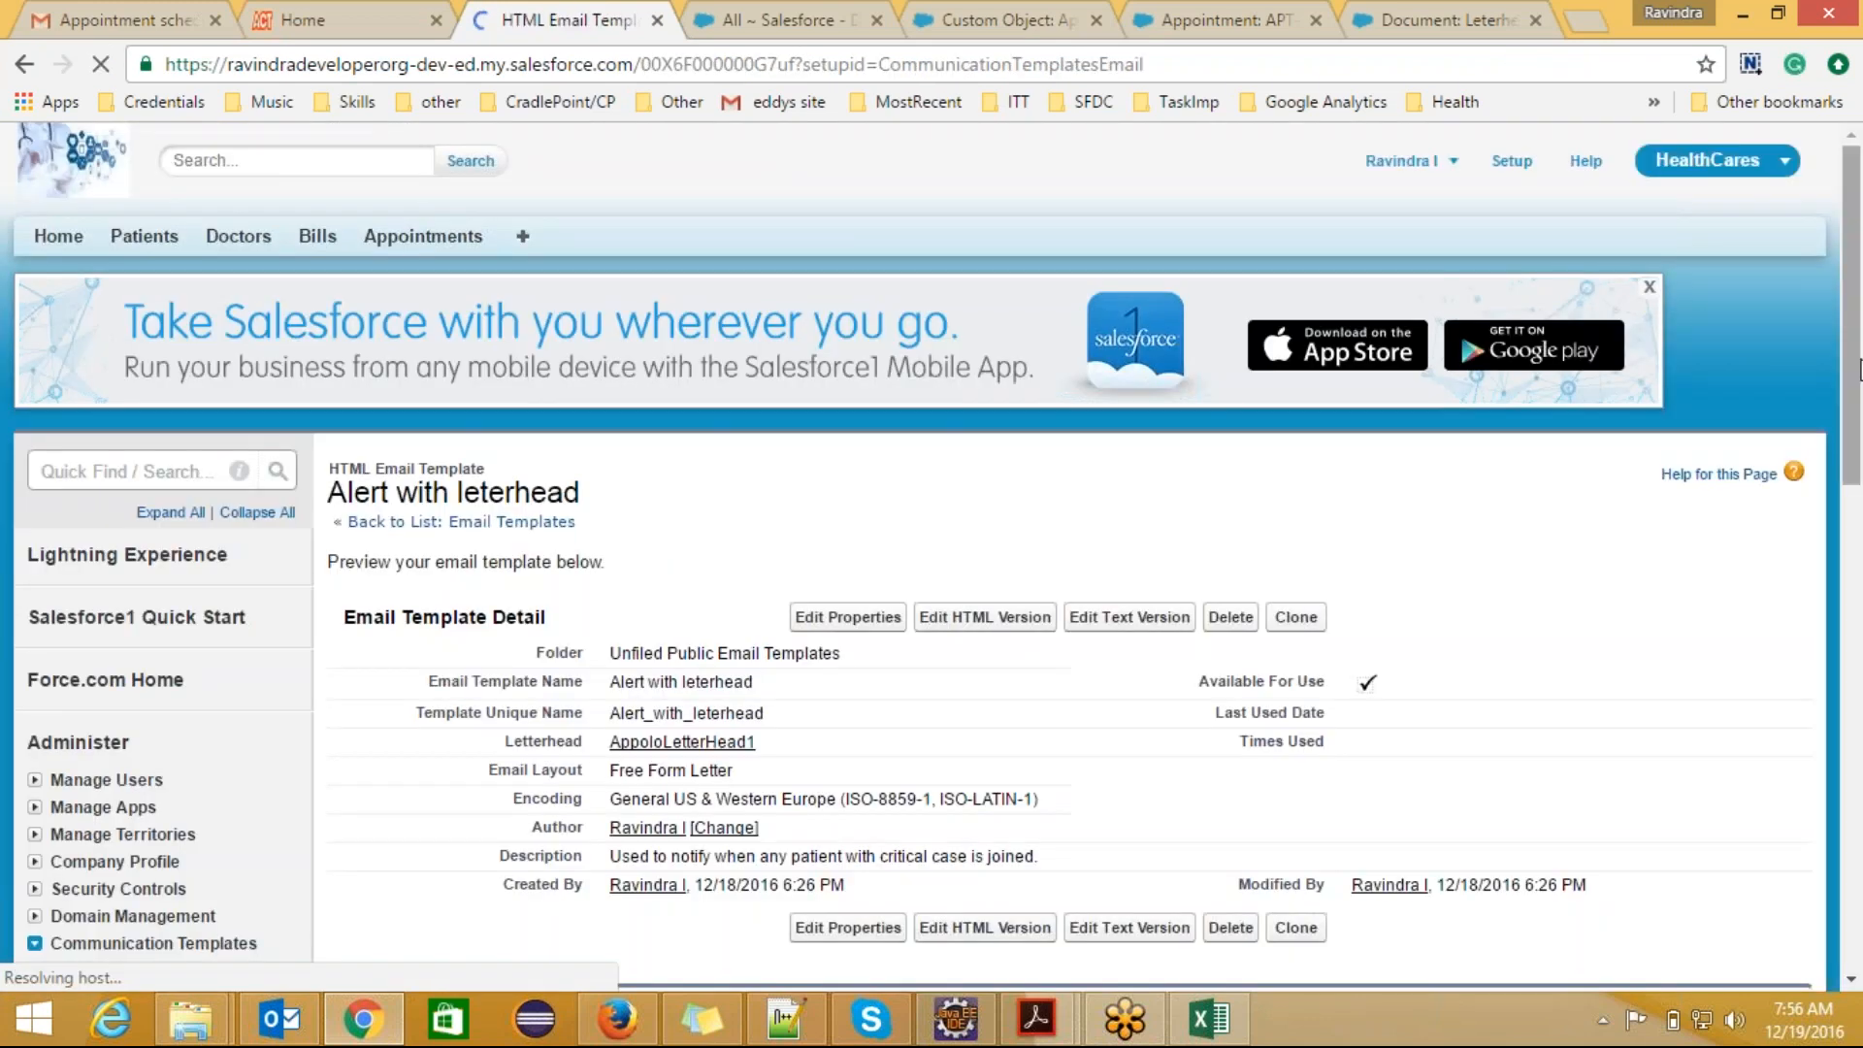
drag(1855, 386, 1855, 723)
scroll(1855, 723, up, 4)
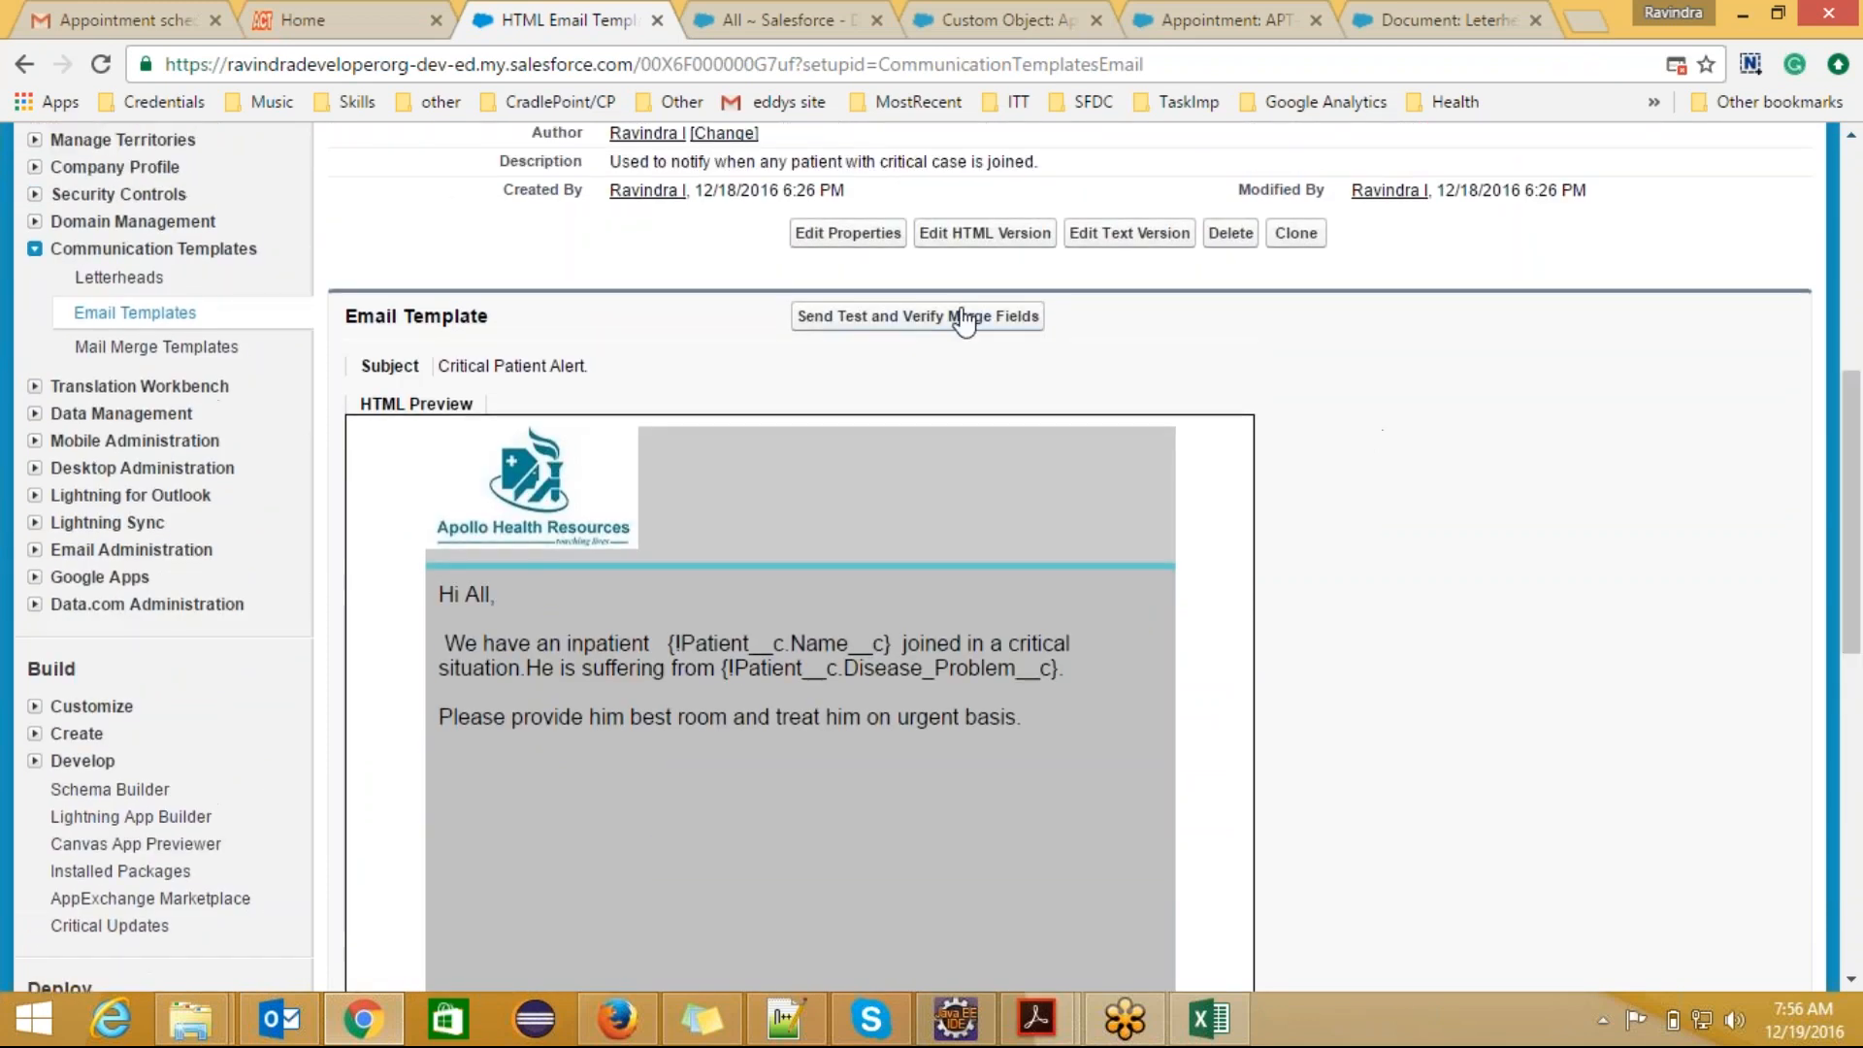
Step: Send a test of the template related to the second recently viewed Patient record, with the email preview going to the prefilled address
click(963, 320)
click(172, 324)
click(137, 645)
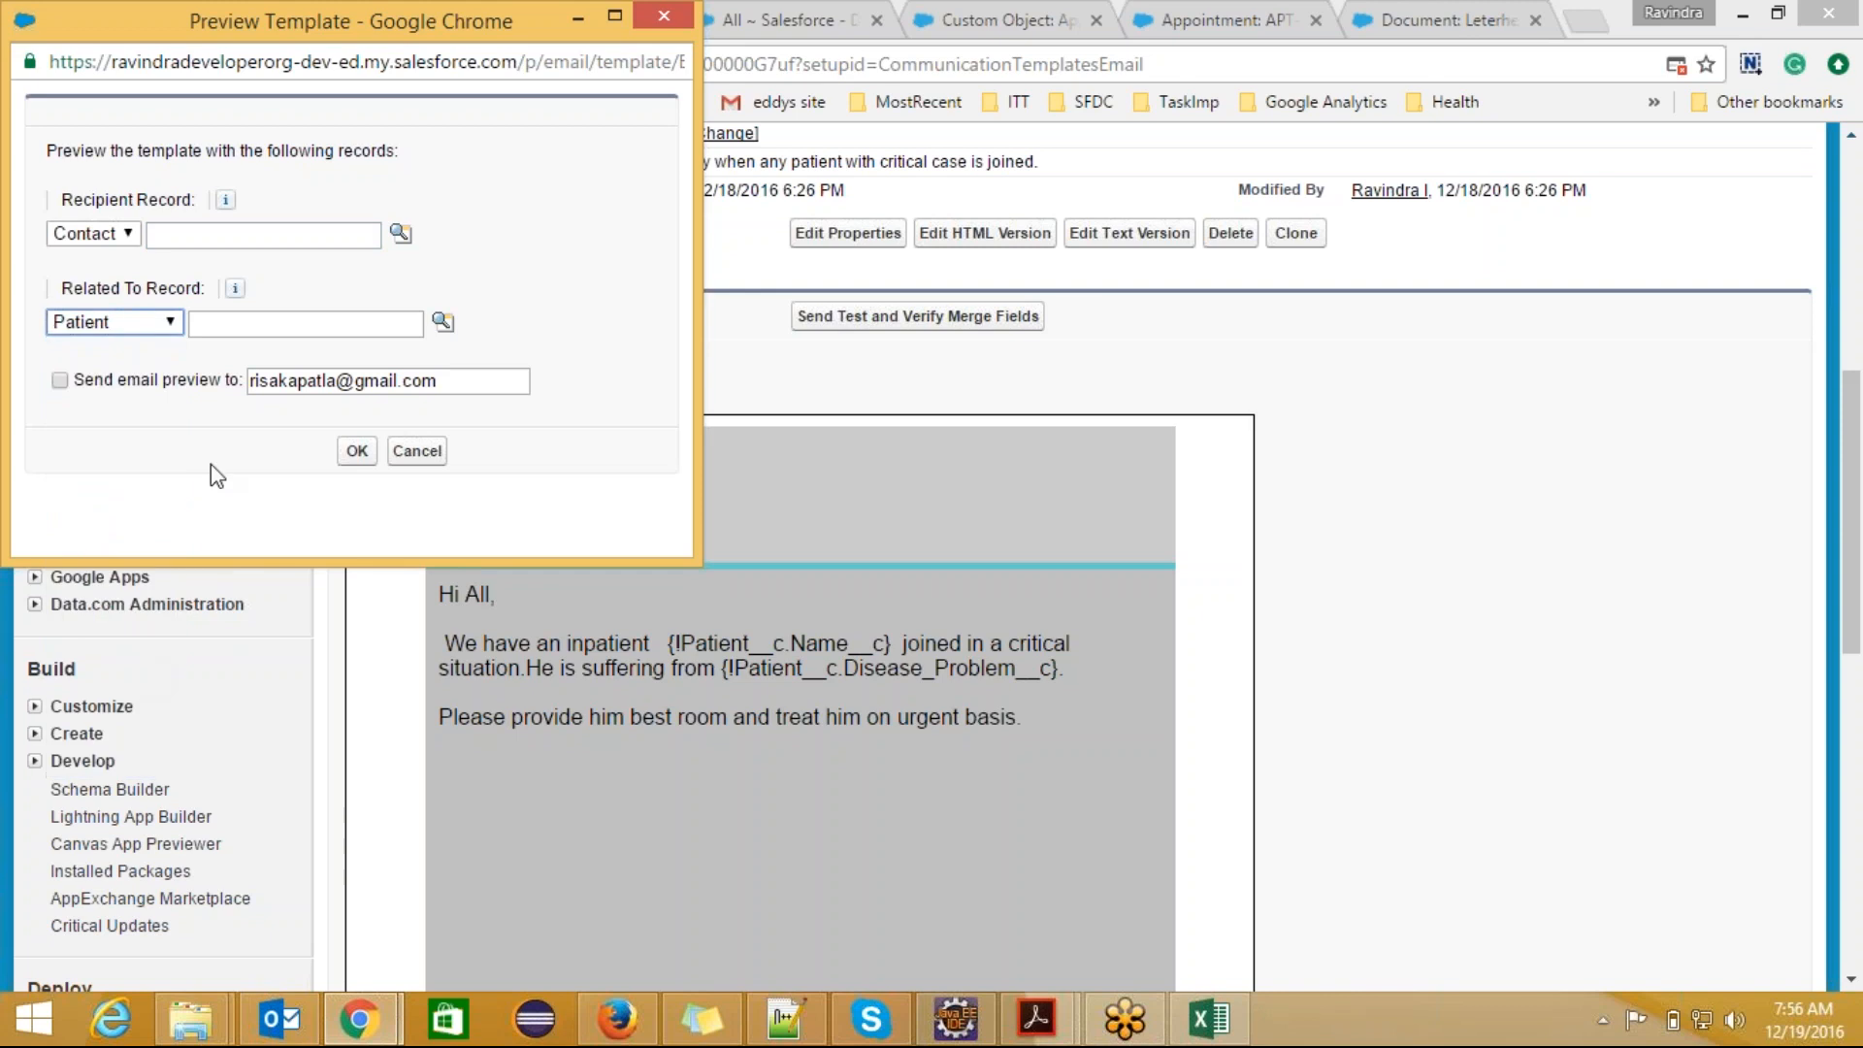
click(442, 322)
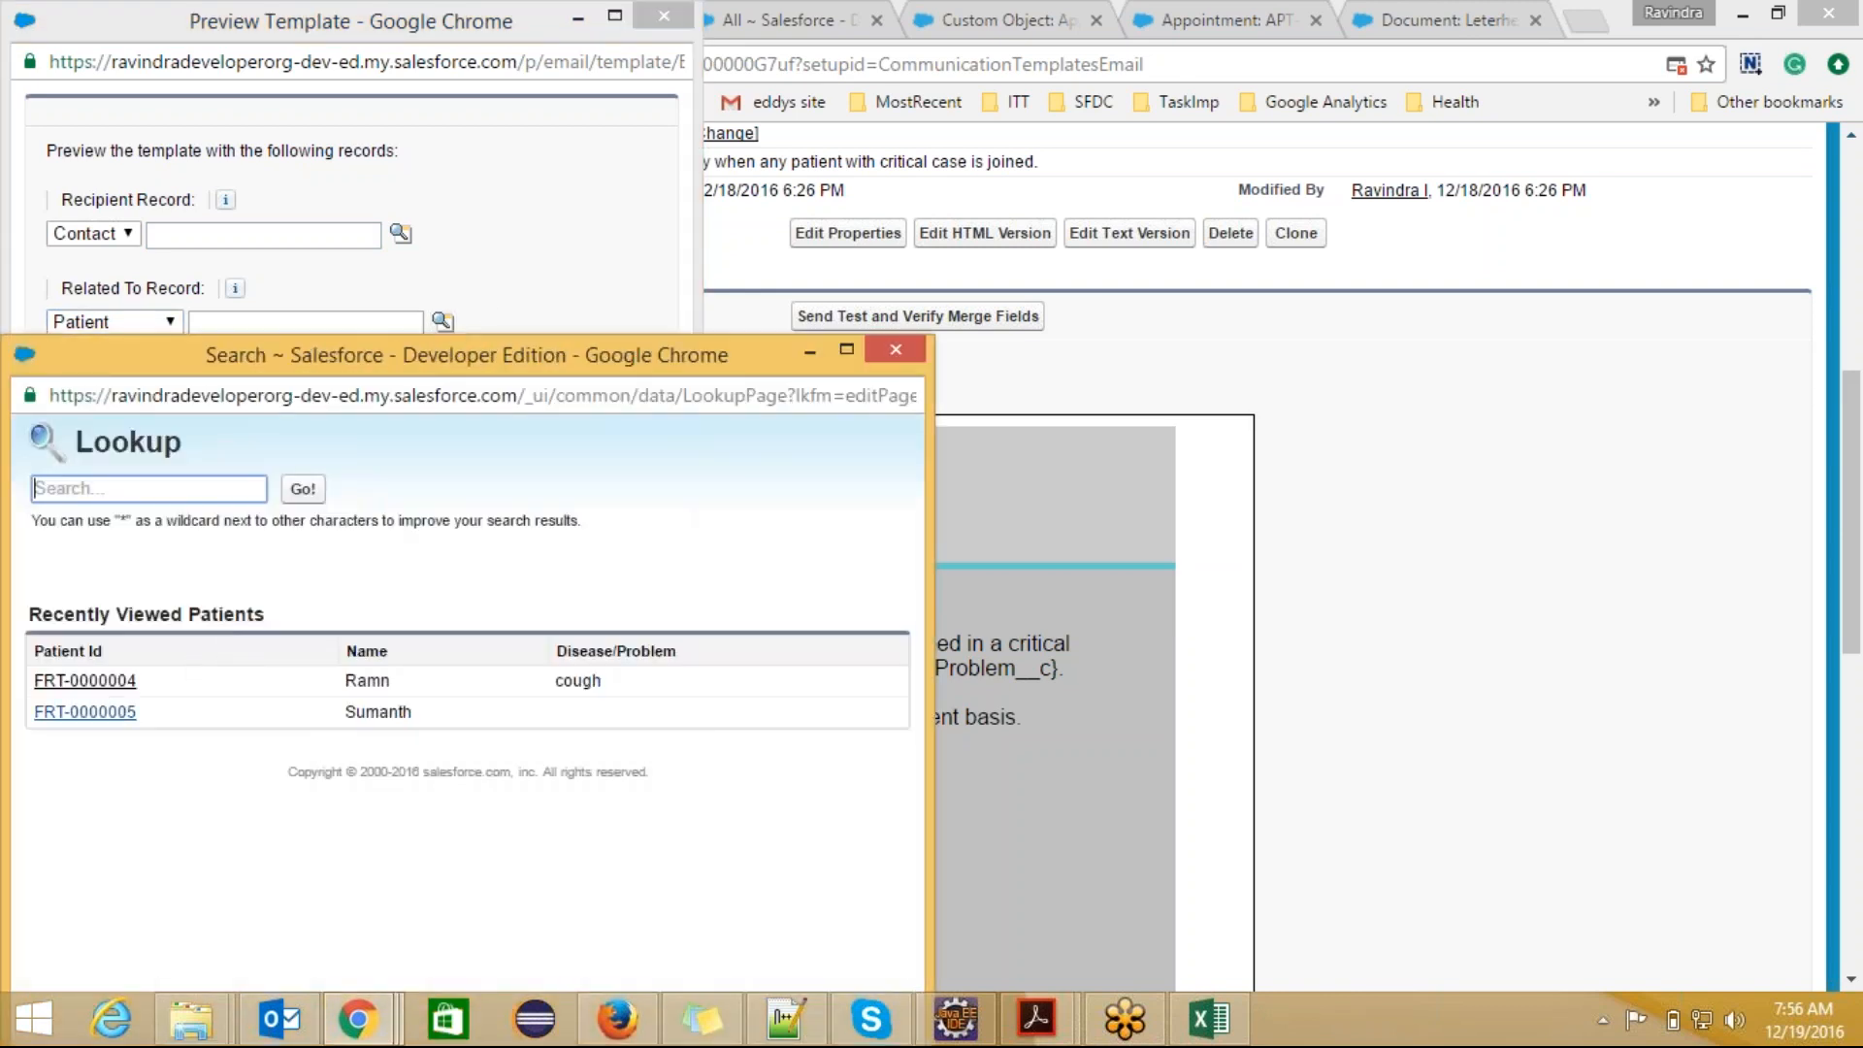
click(112, 712)
click(59, 381)
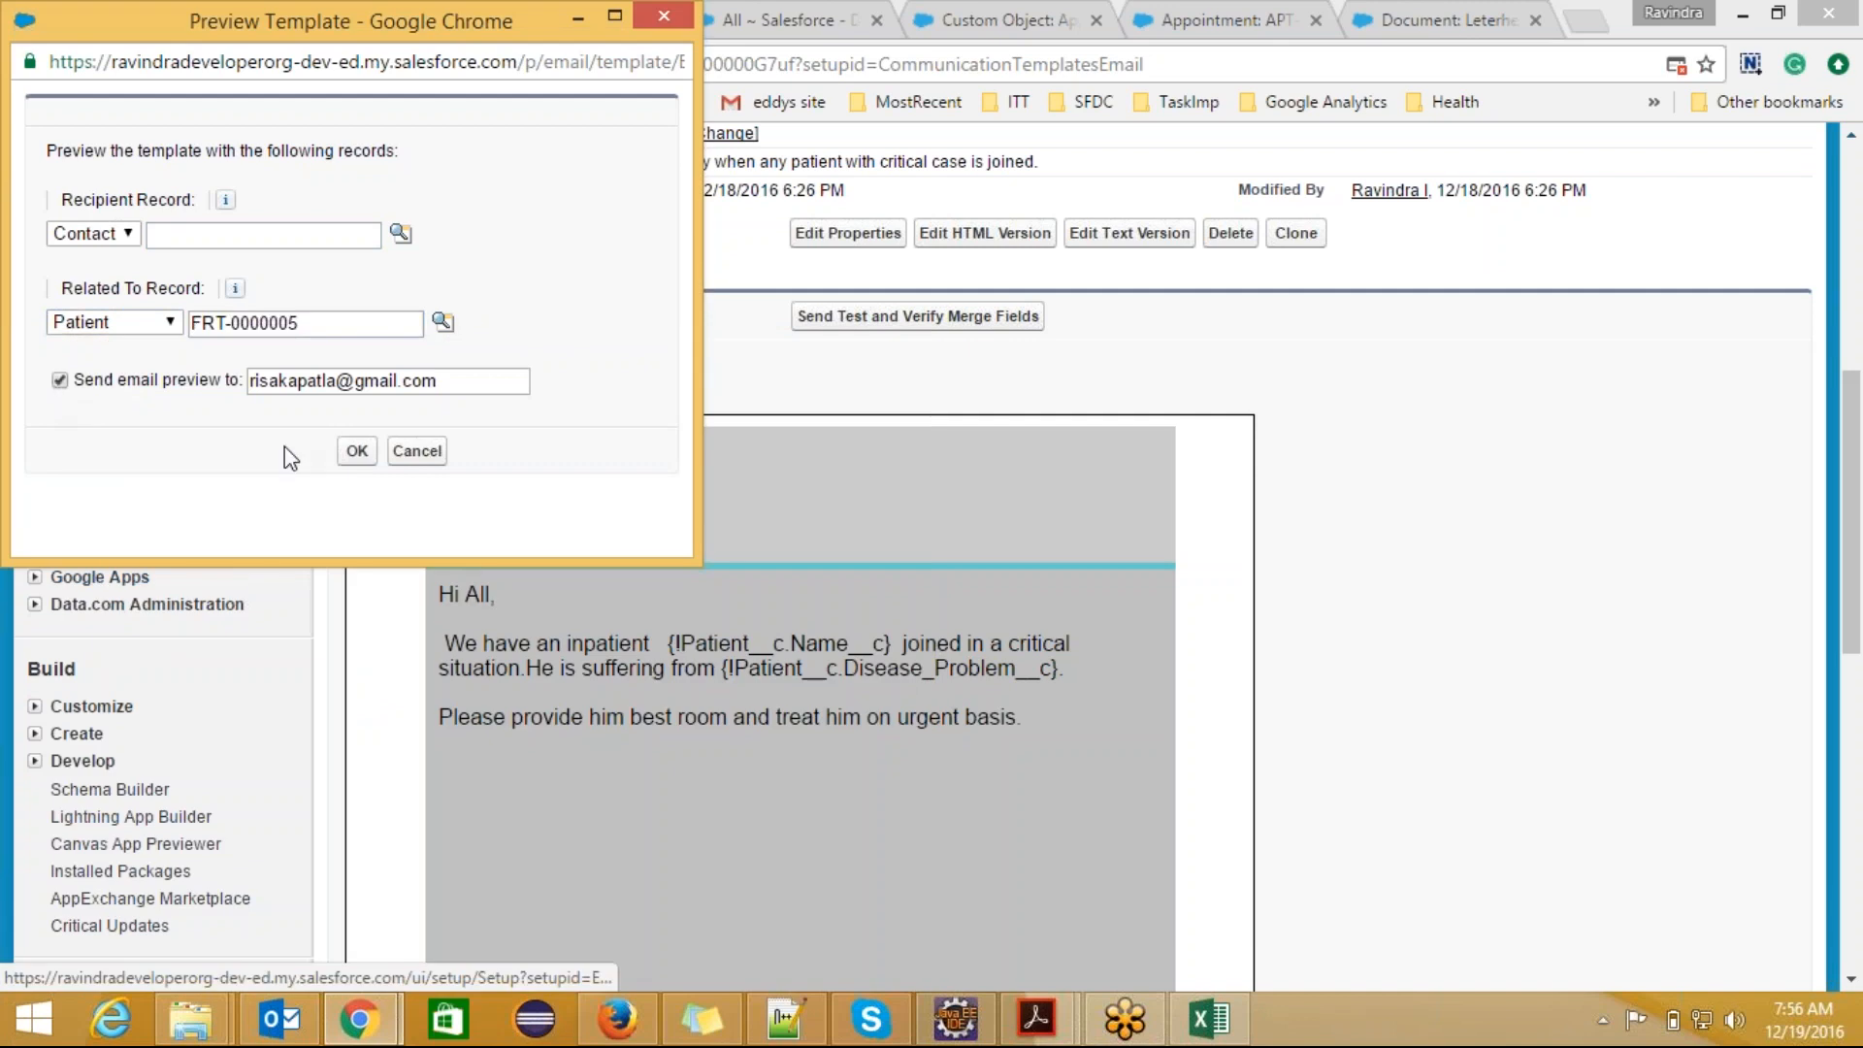
click(357, 450)
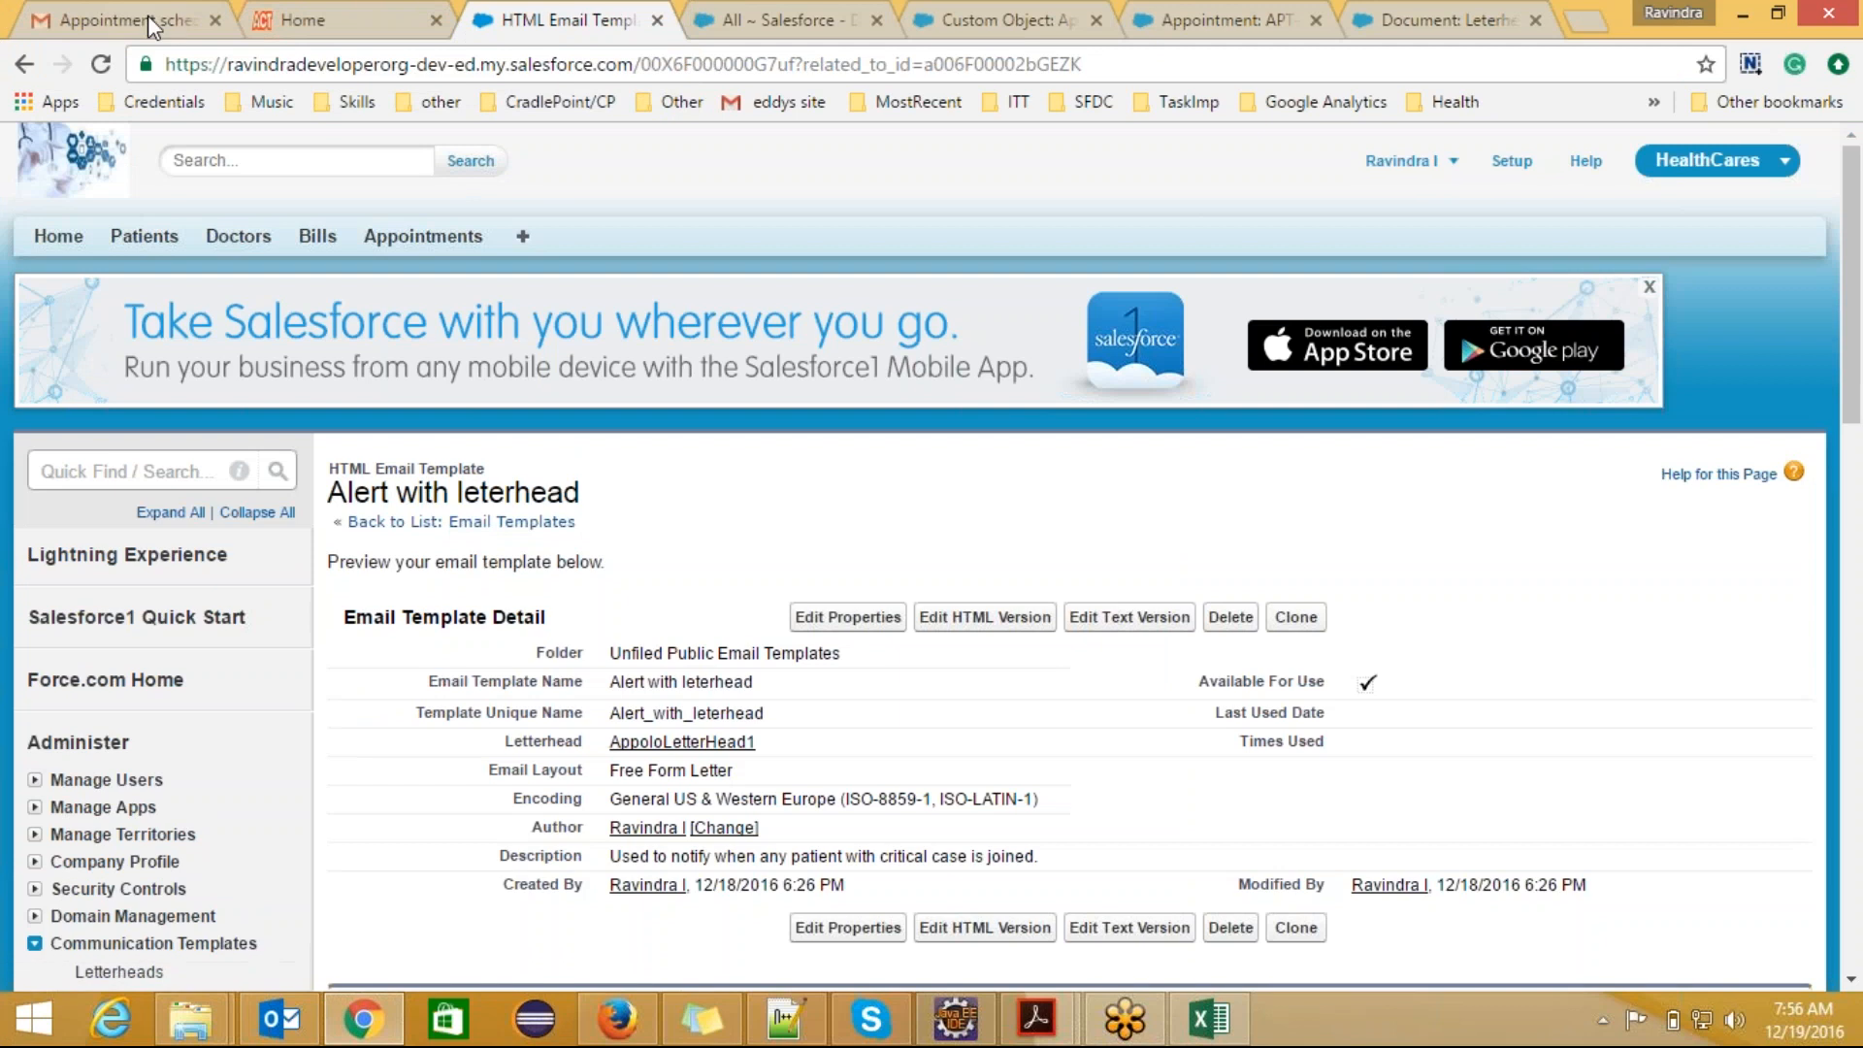
Step: Switch to Gmail, open the received "Critical Patient Alert." email, display its images and read the message
click(147, 15)
click(329, 238)
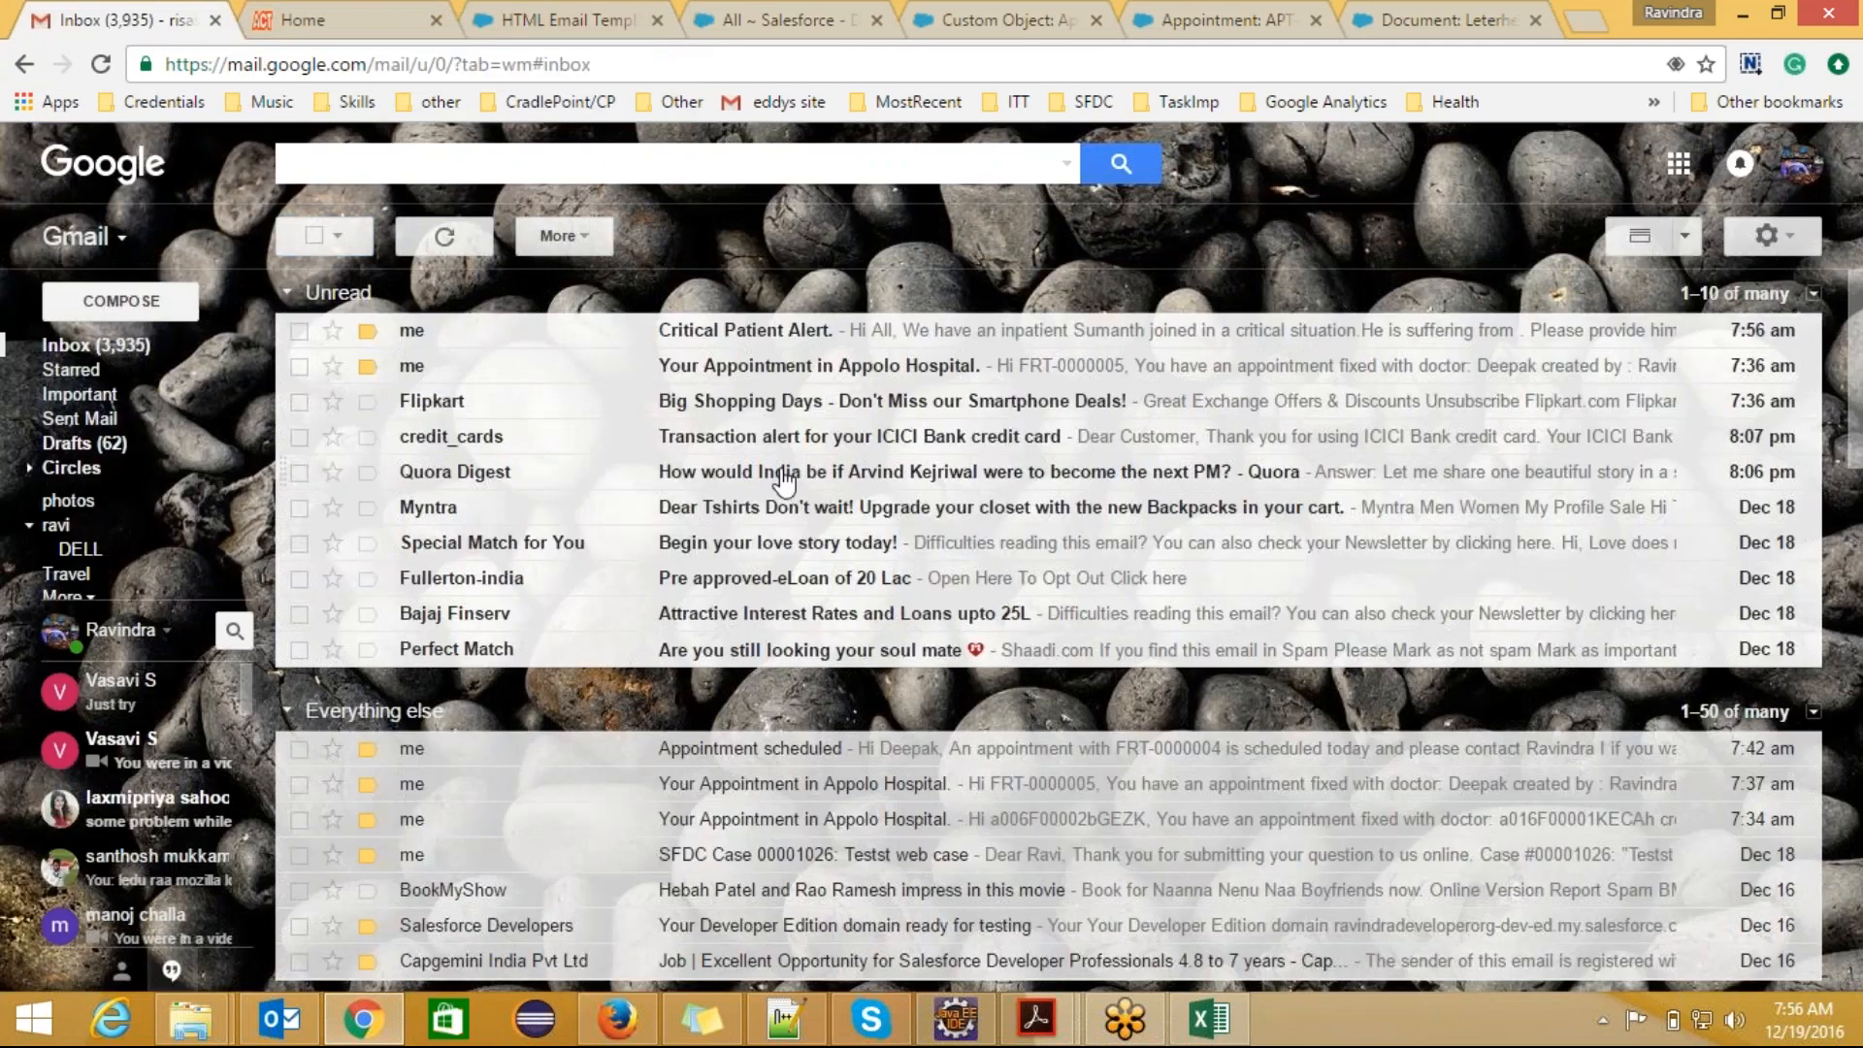
click(825, 339)
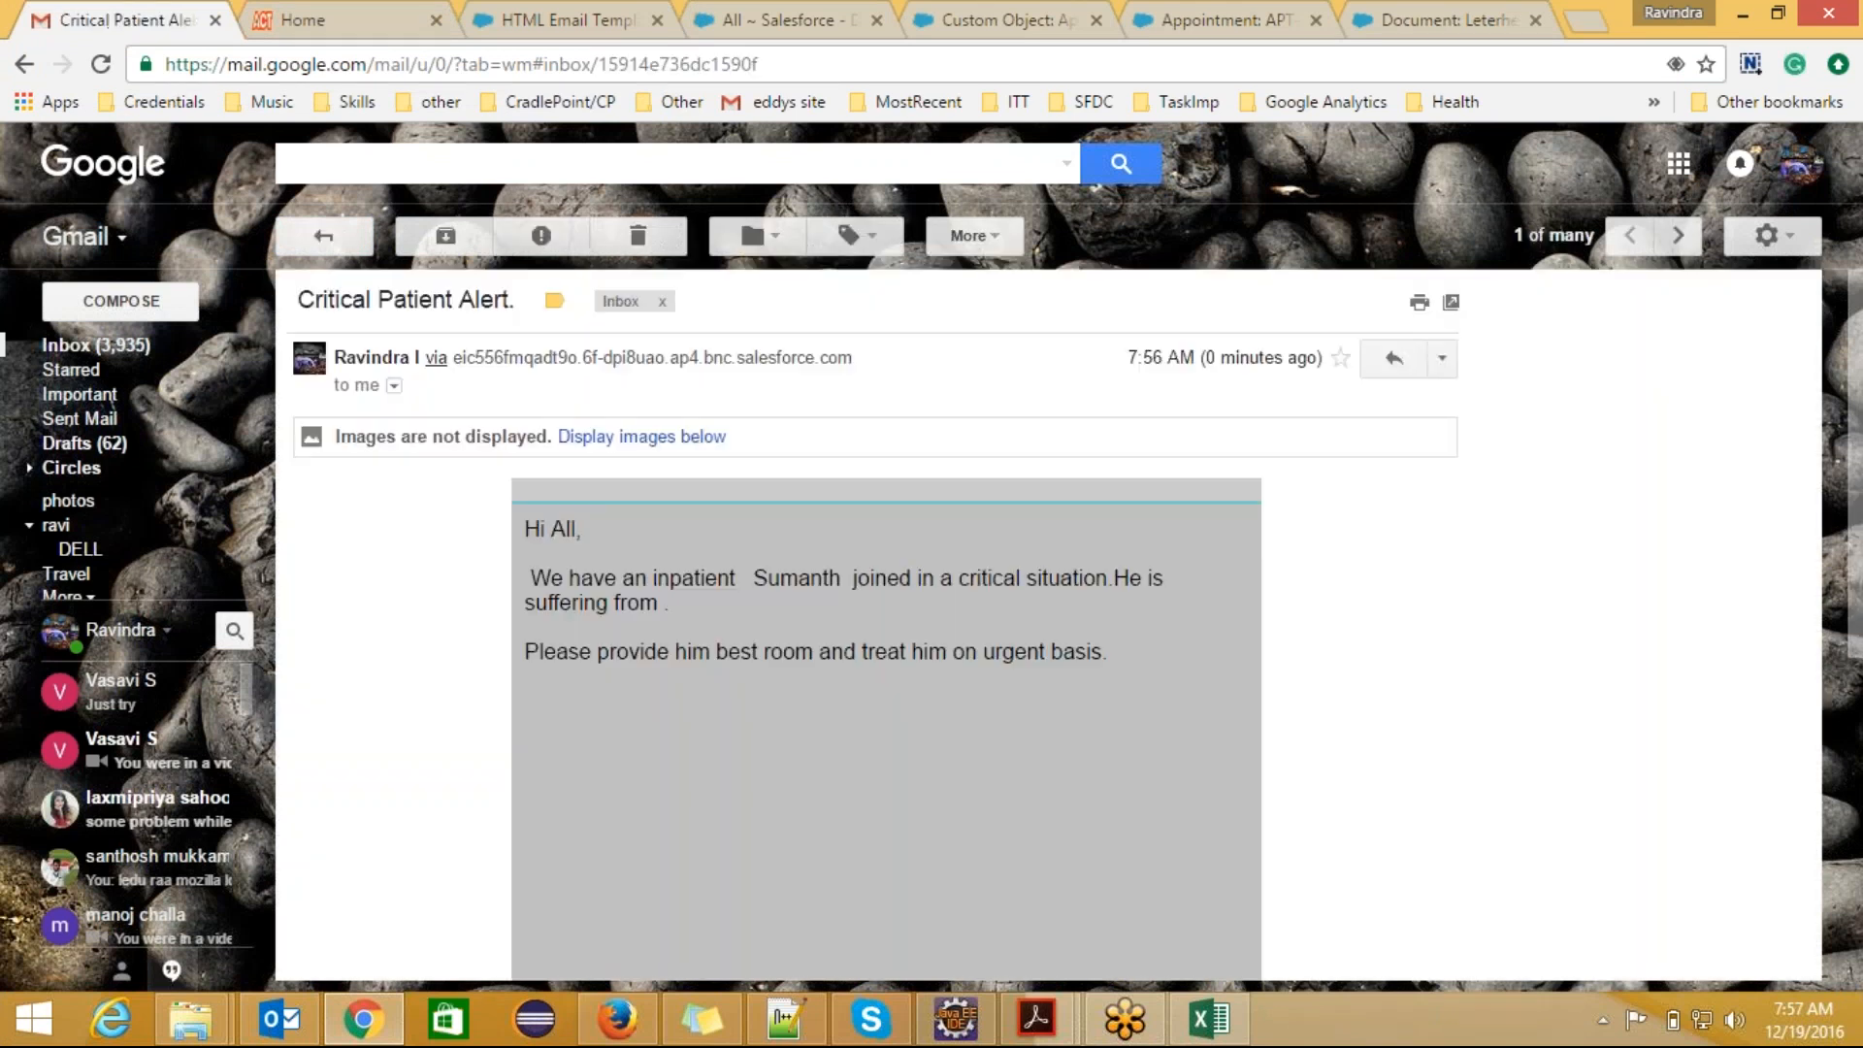
click(603, 439)
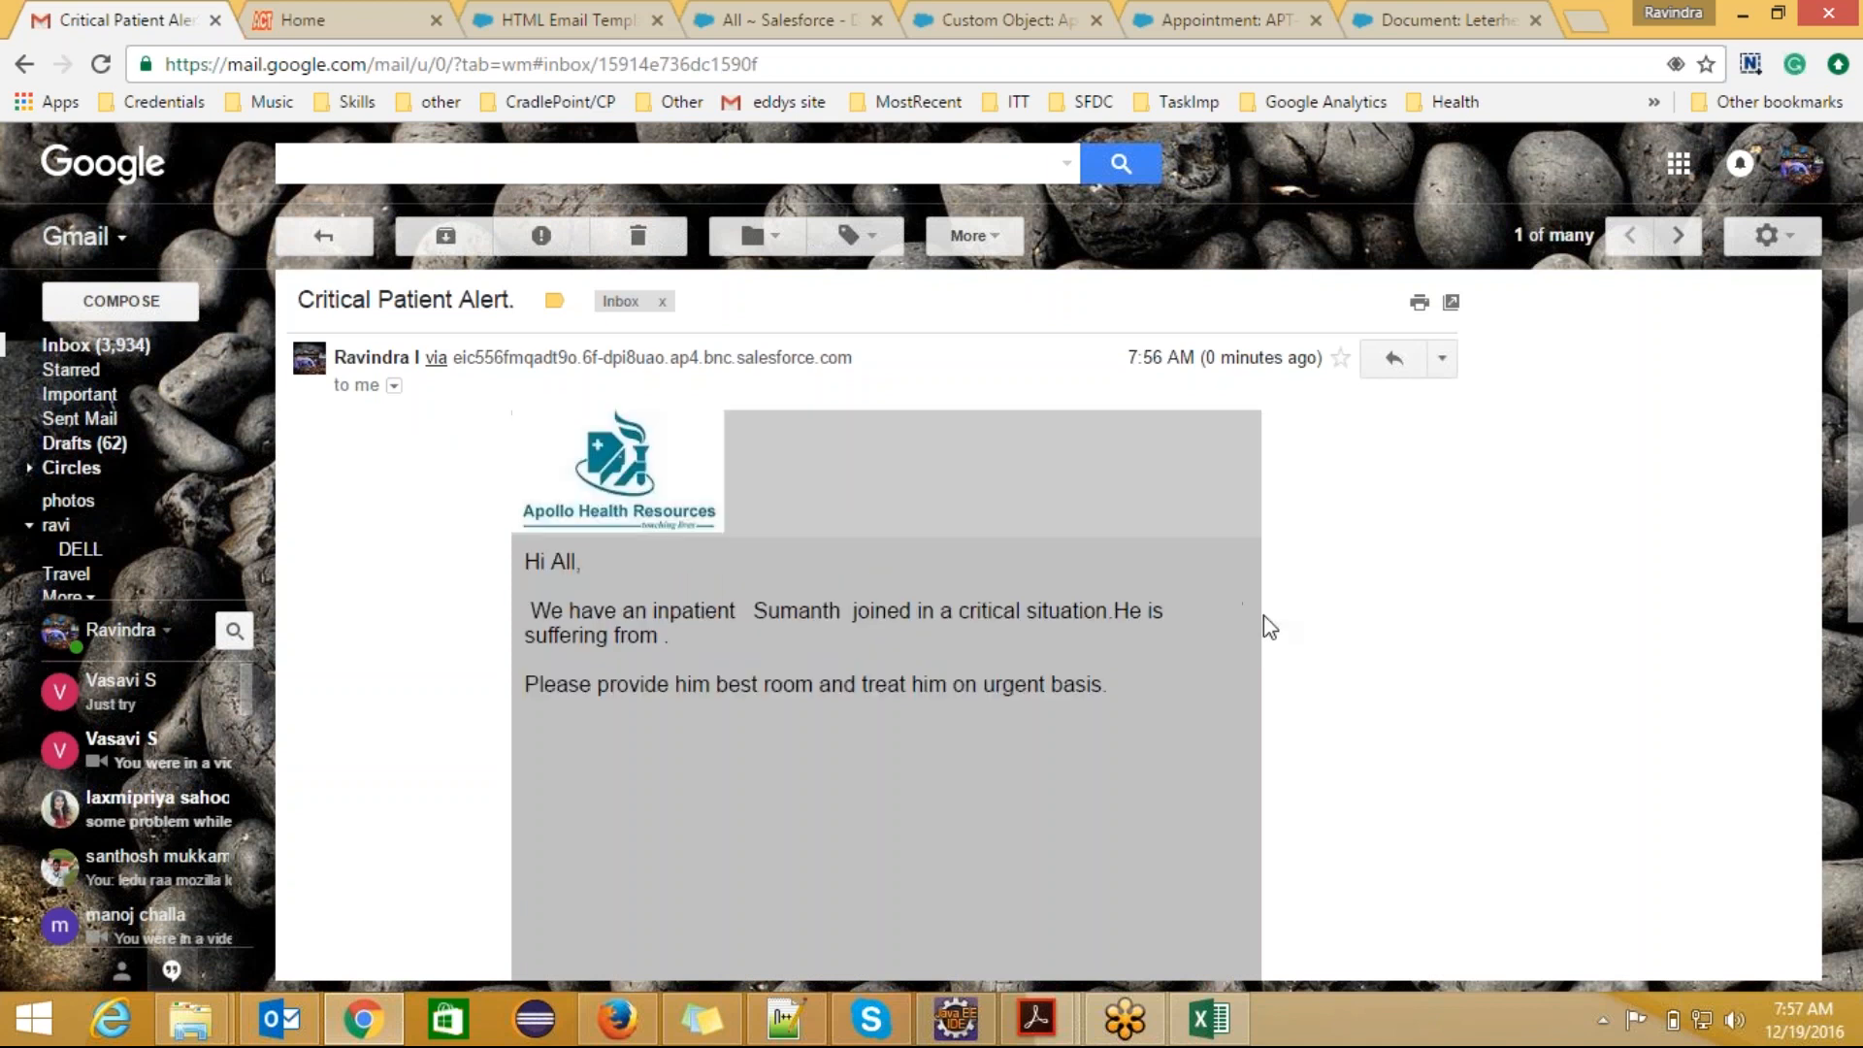
scroll(1859, 583, down, 1)
drag(1862, 572, 1861, 478)
Step: Compare the plain-text "Your Appointment in Appolo Hospital." email with the letterhead alert email, highlighting the merged patient name in the alert
click(291, 241)
click(728, 364)
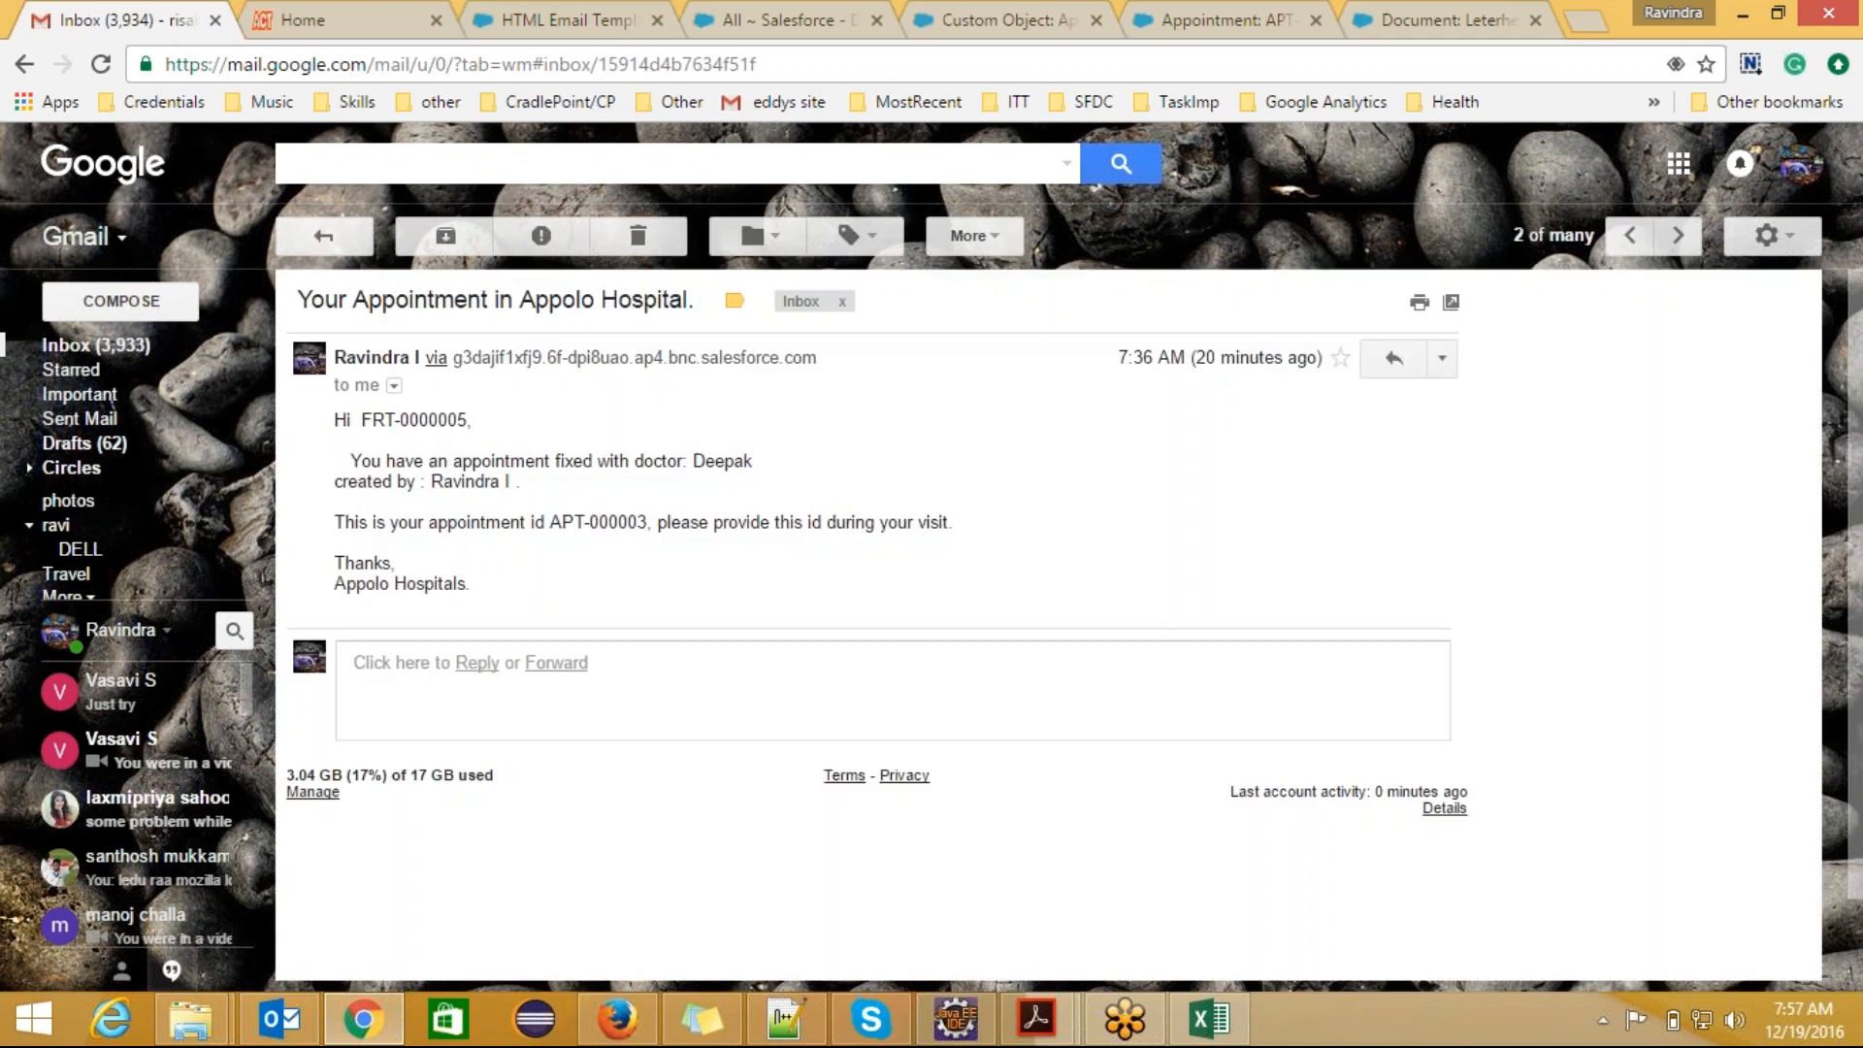
click(336, 233)
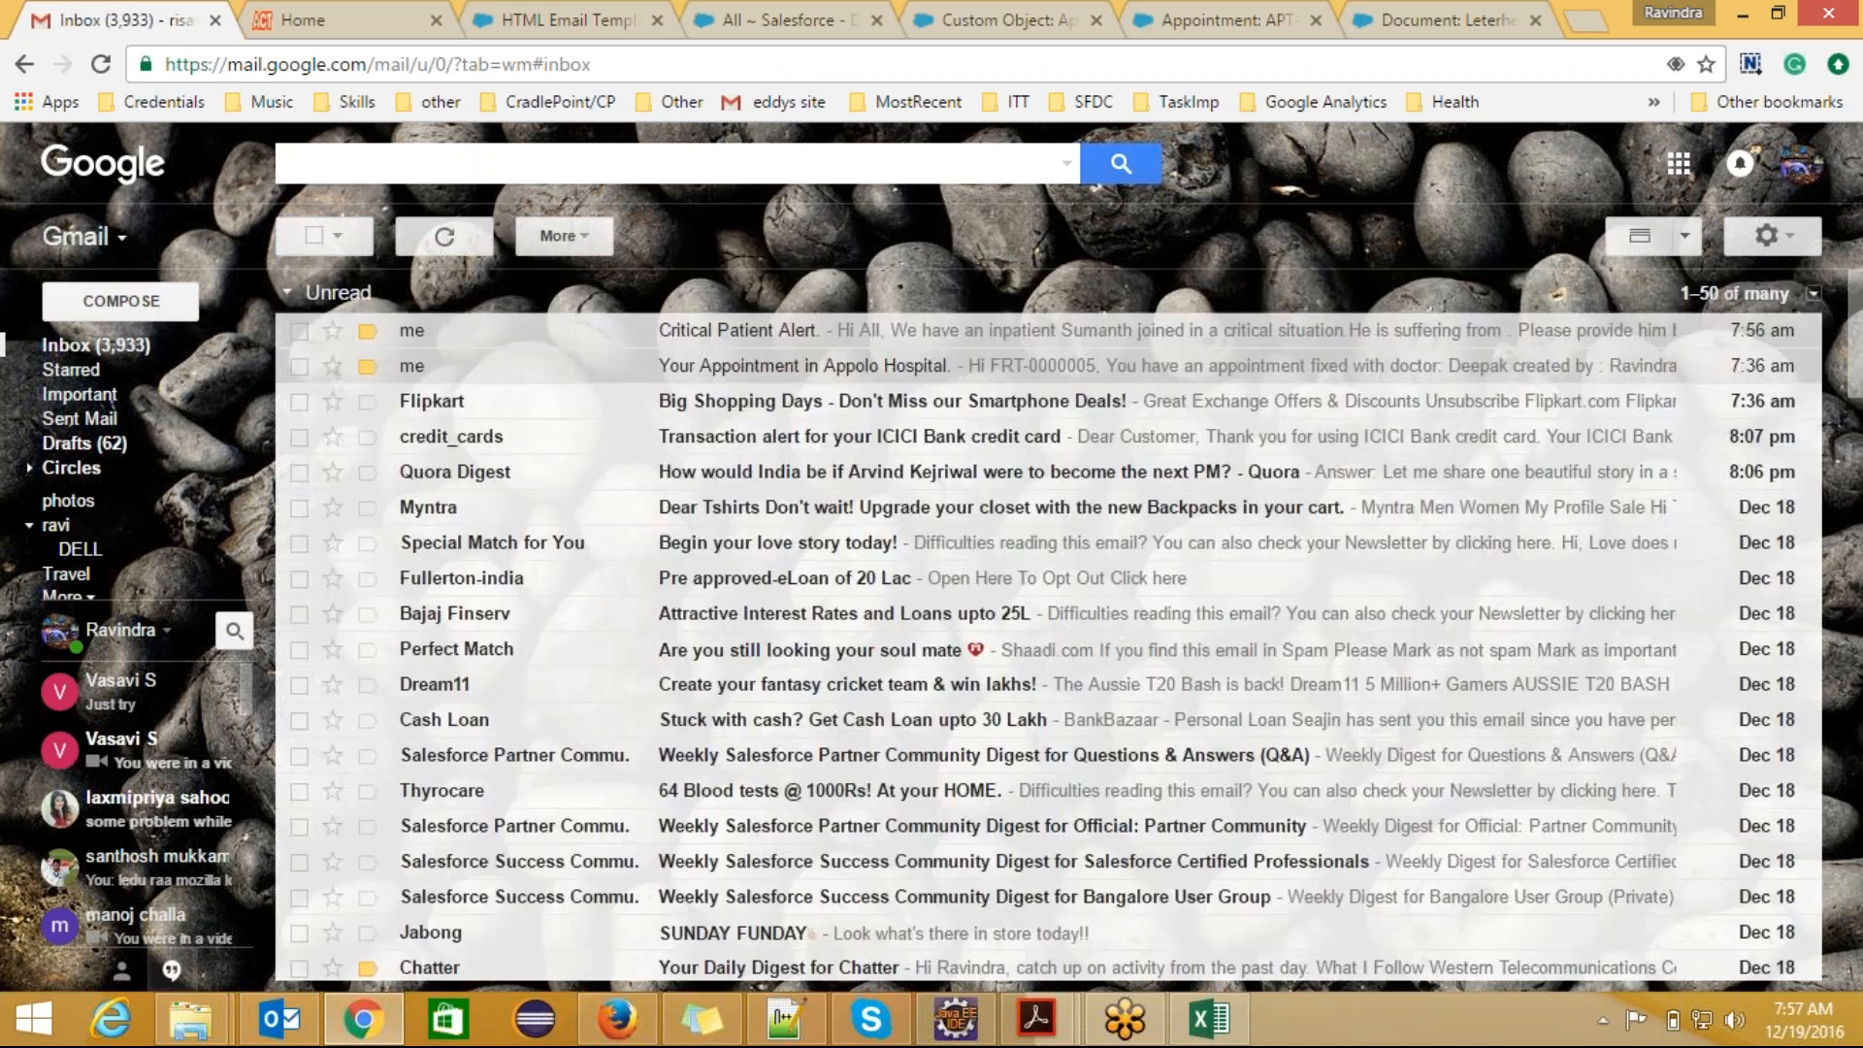
click(691, 334)
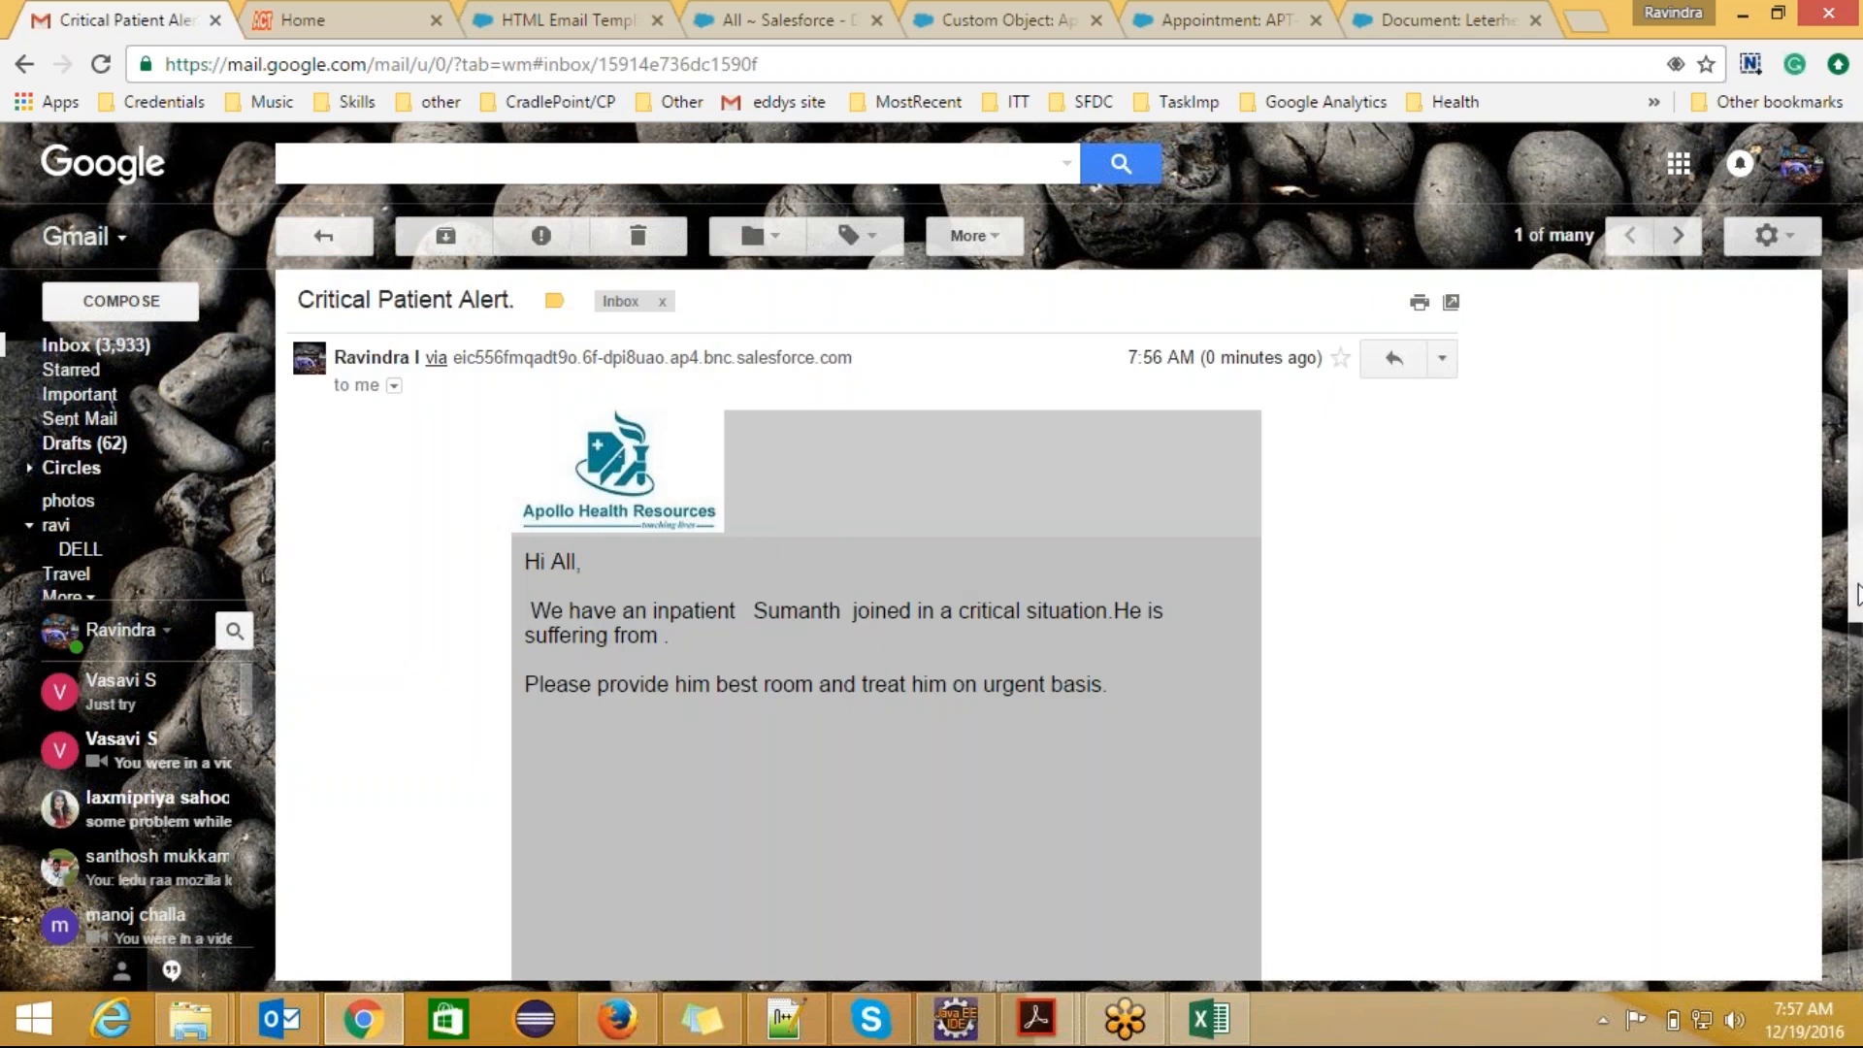
scroll(1858, 604, down, 1)
drag(1859, 604, 1859, 643)
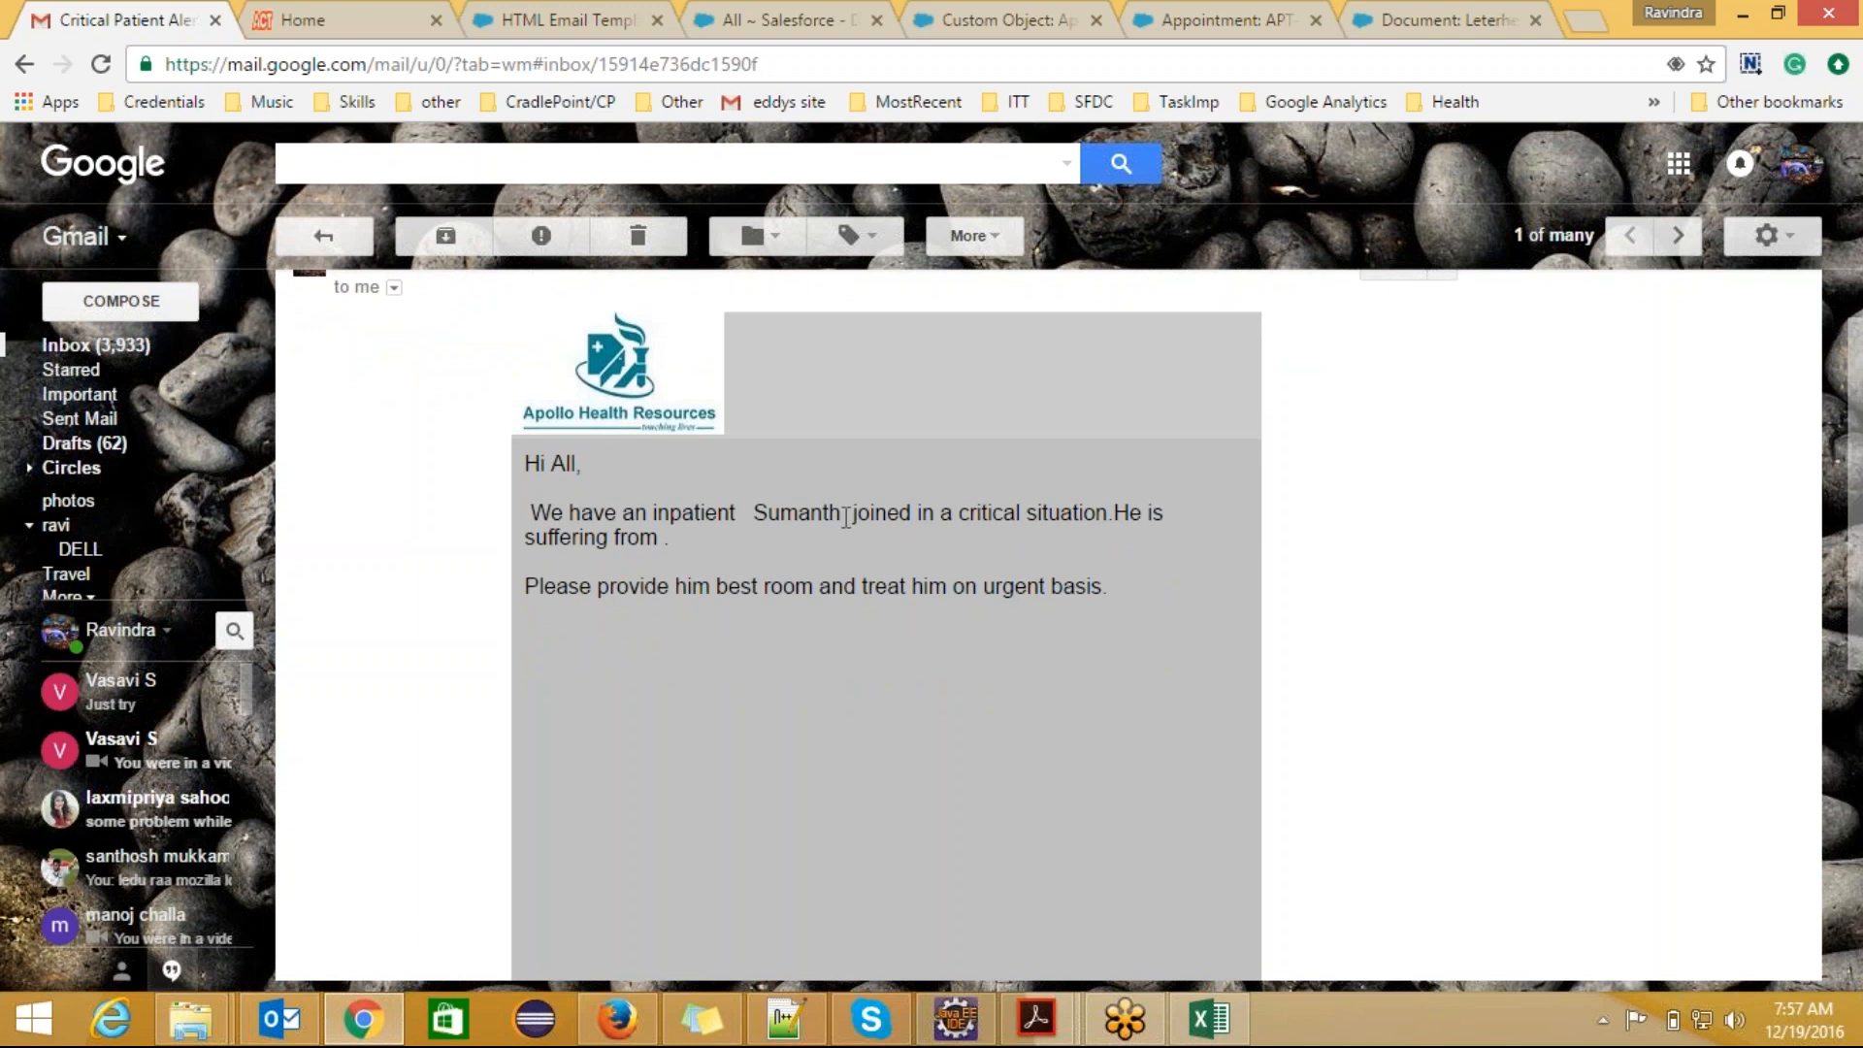
drag(840, 514, 749, 512)
Step: Reopen the plain-text appointment email, and return to the "Critical Patient Alert." email to contrast their formatting
click(323, 235)
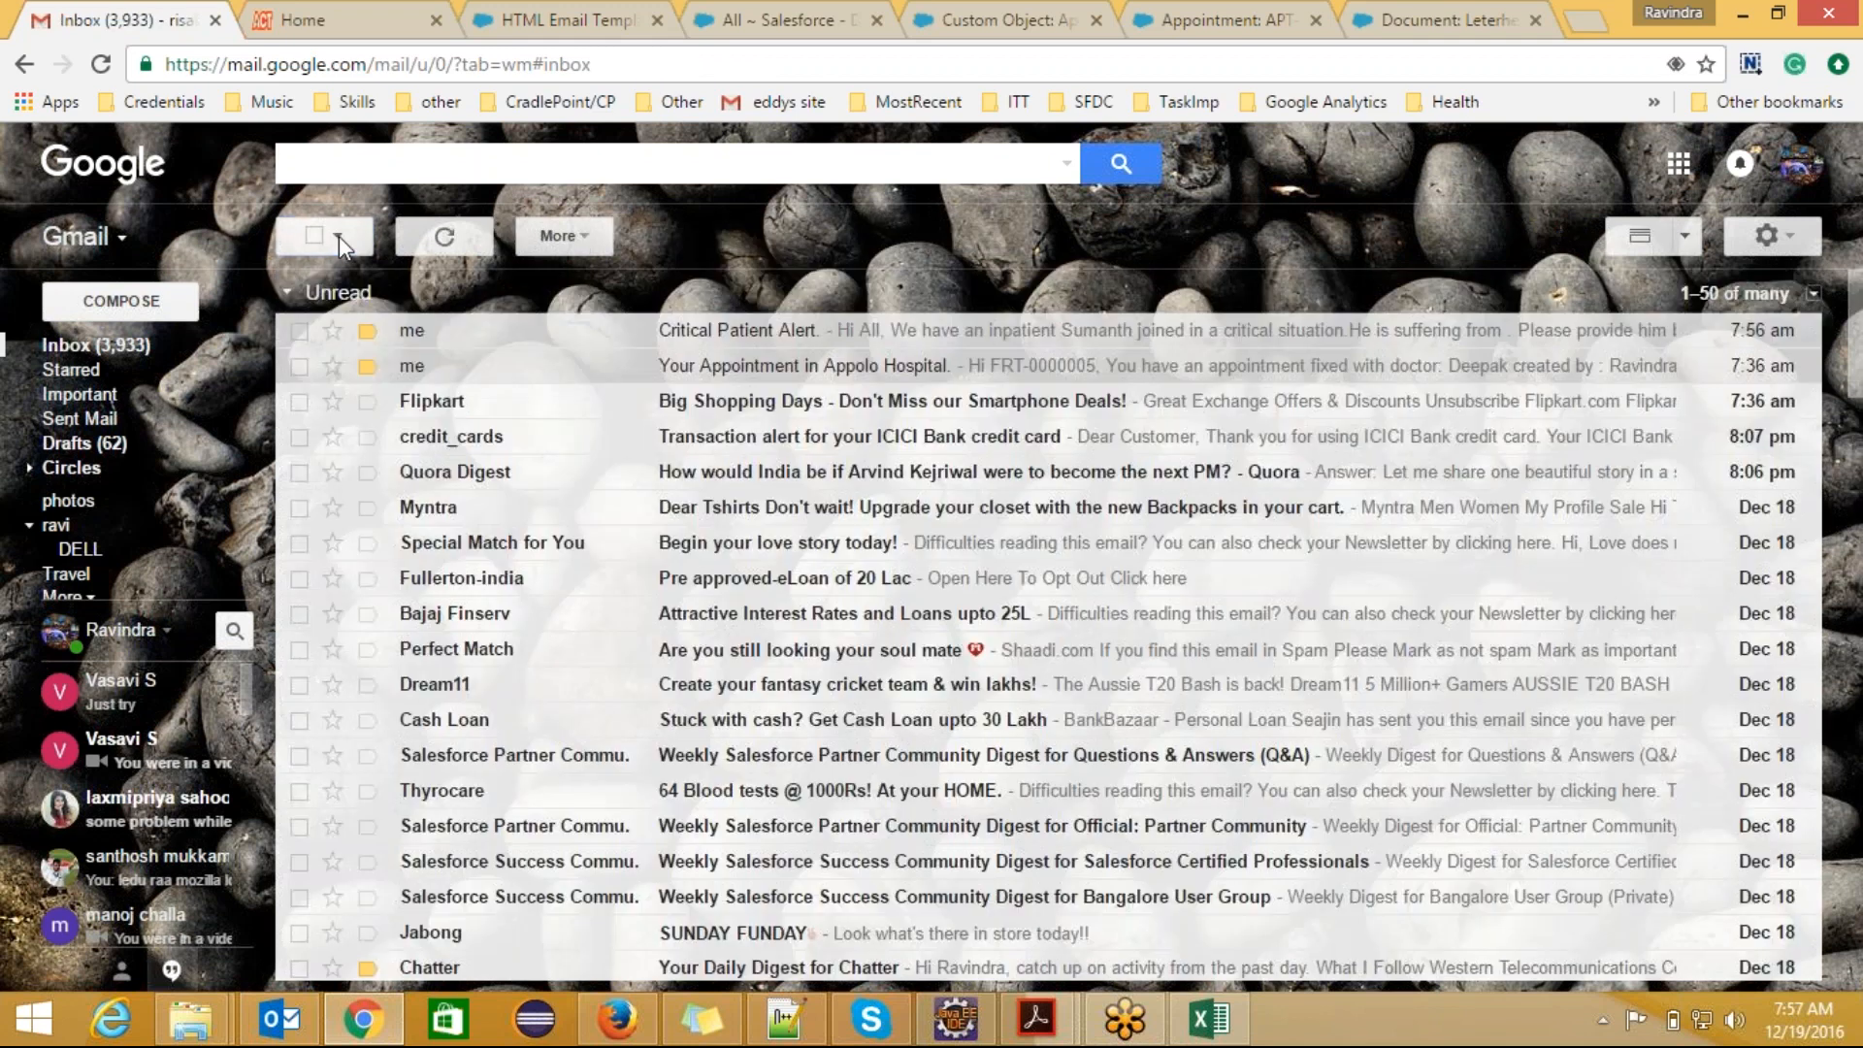
click(764, 365)
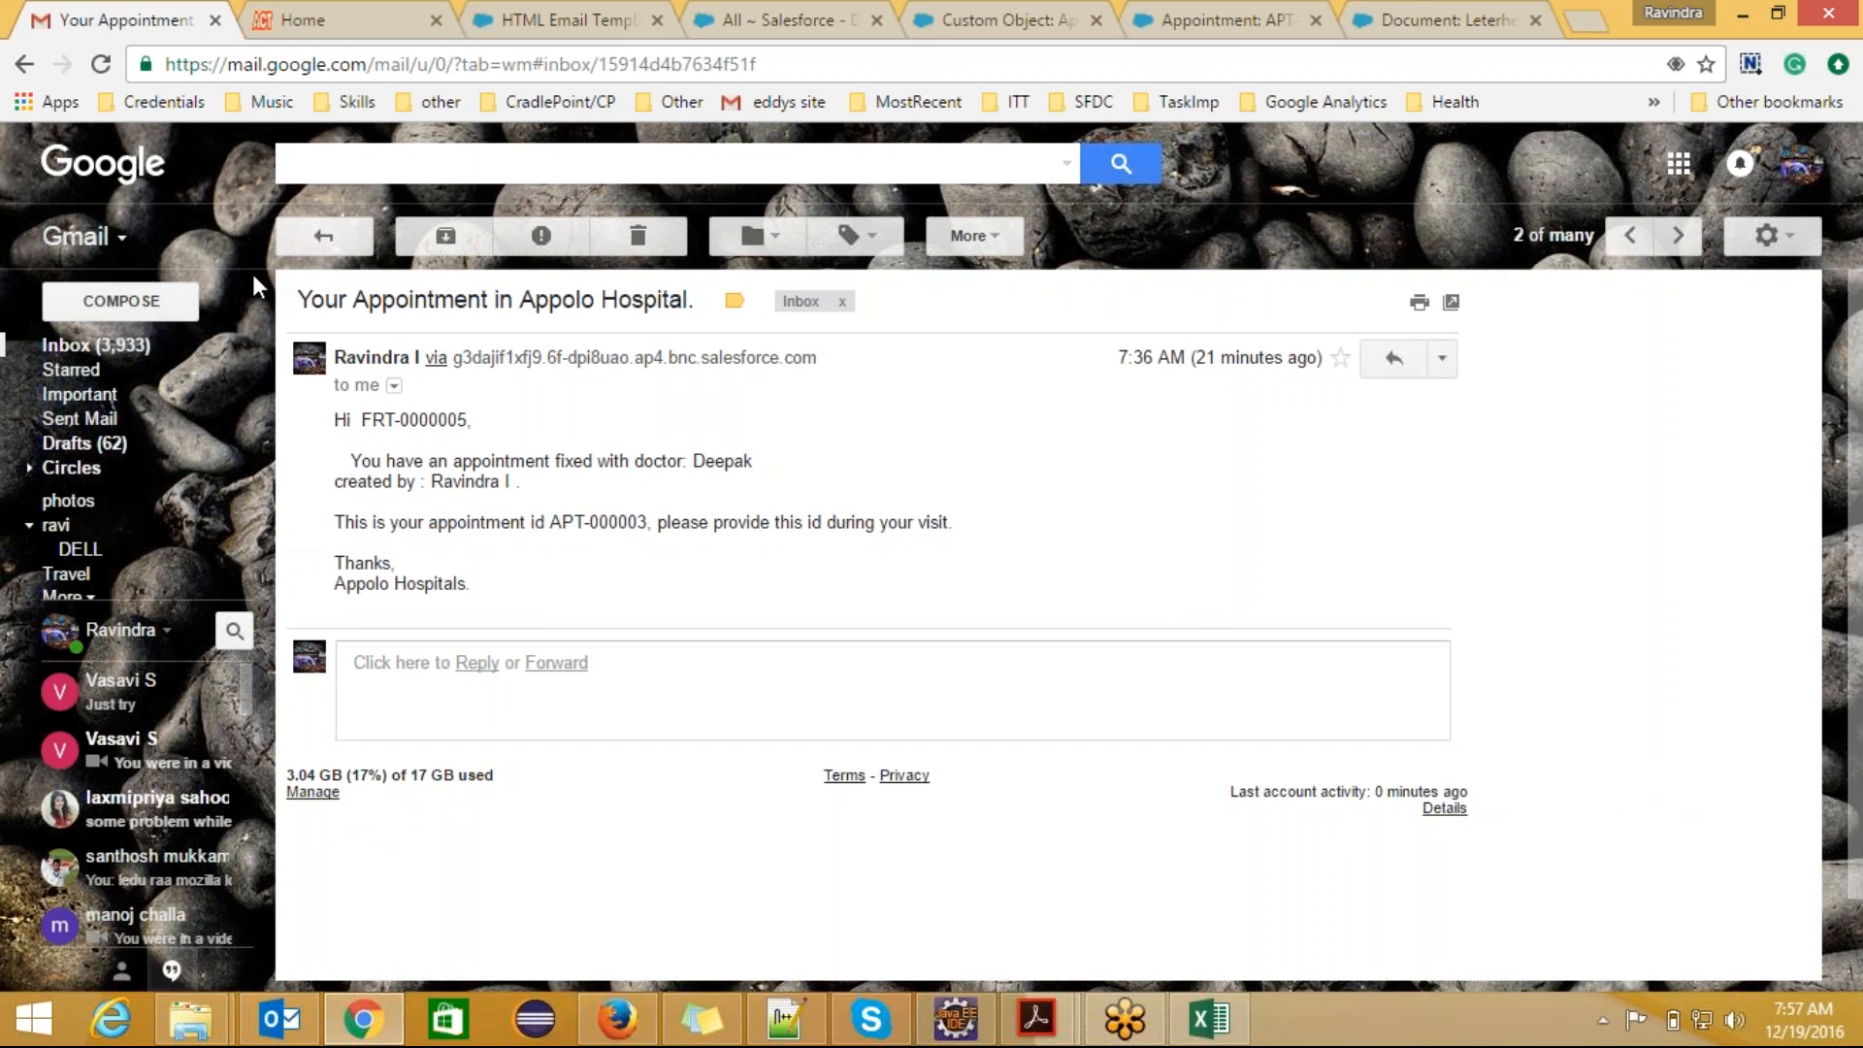
click(324, 236)
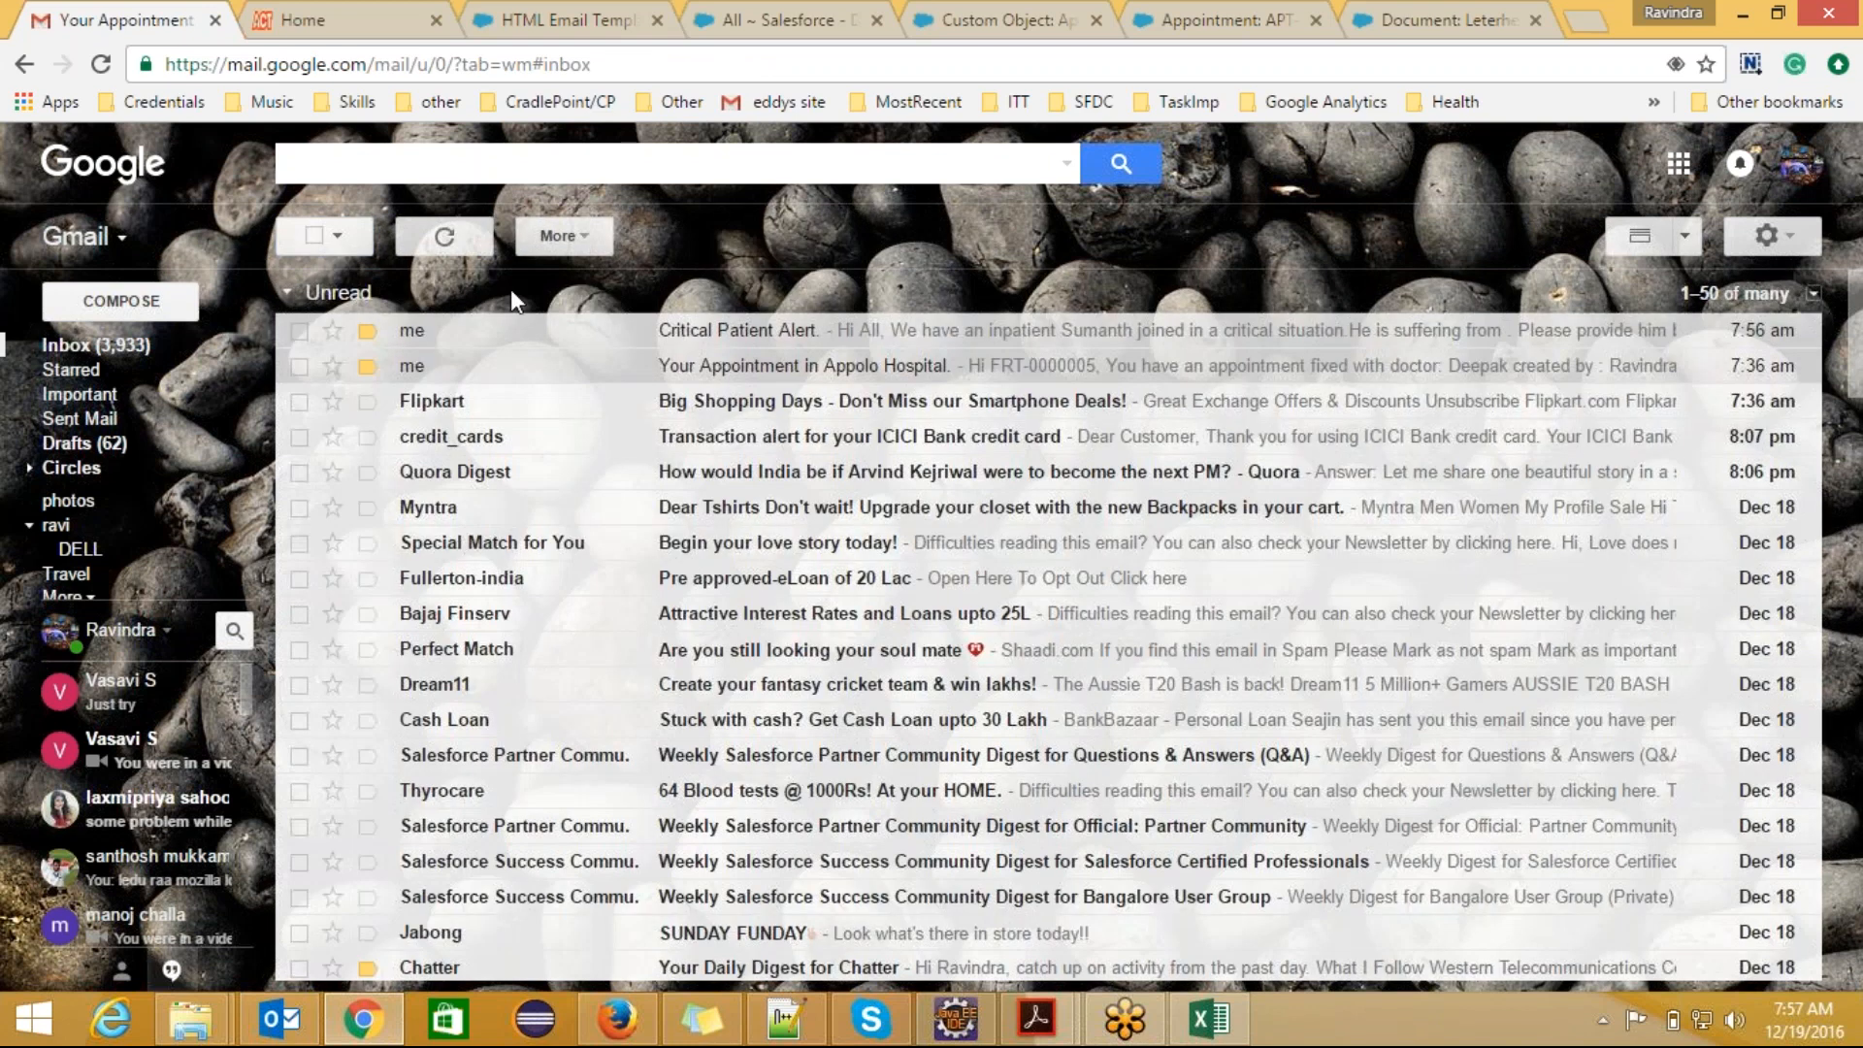
click(685, 332)
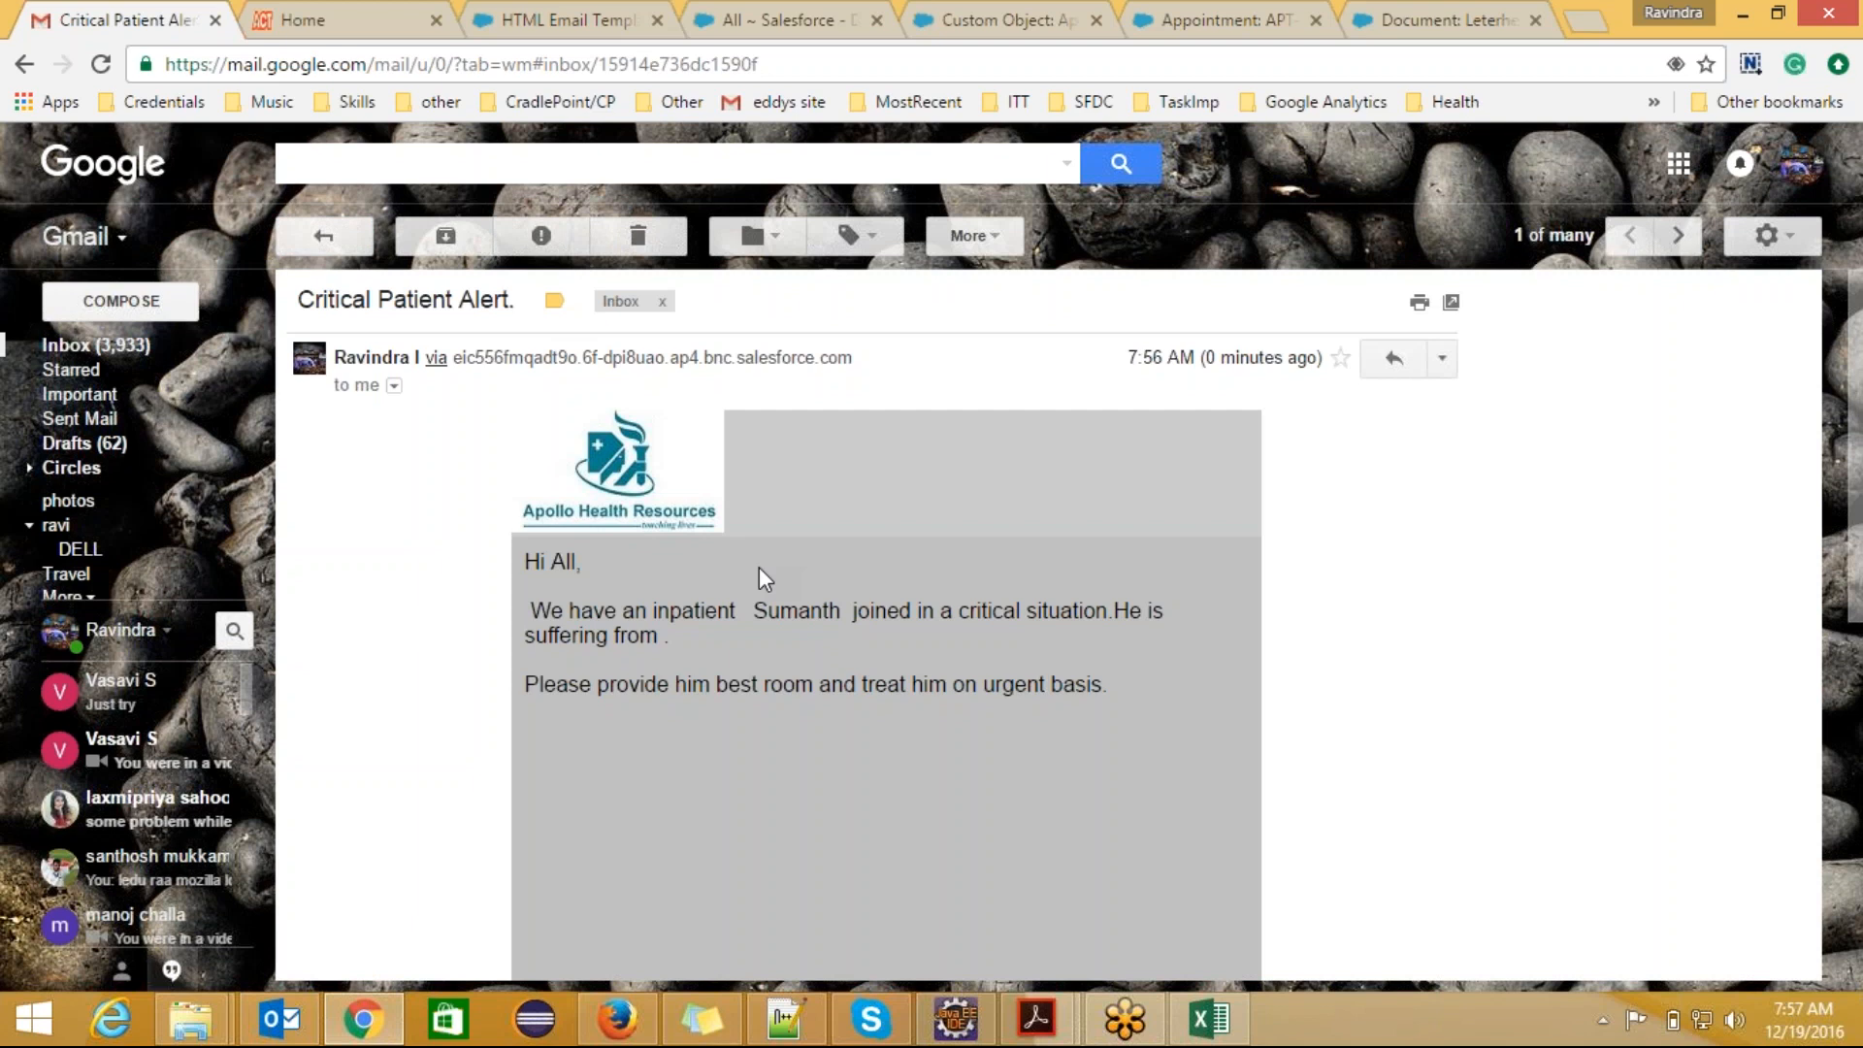
Step: Review the Alert with leterhead template in Salesforce, and open a blank New Patient form from the Patients records
click(603, 8)
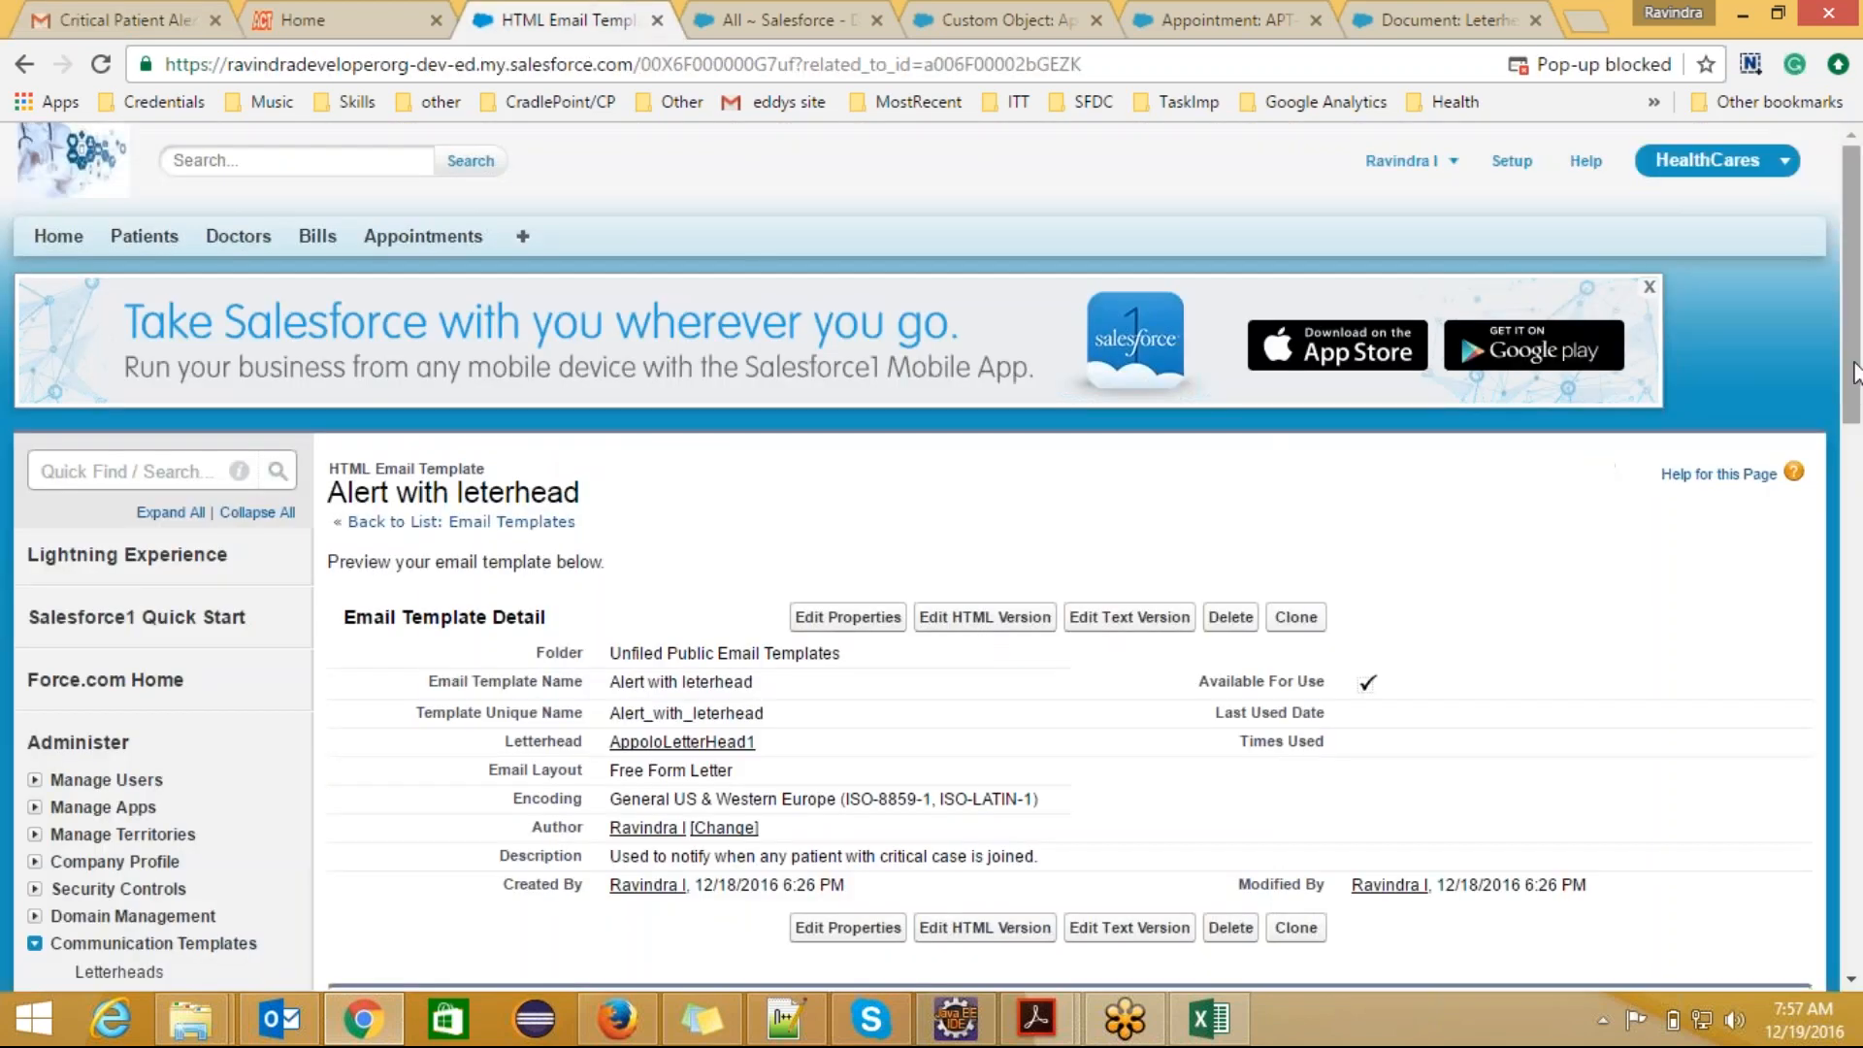
drag(1856, 374, 1855, 512)
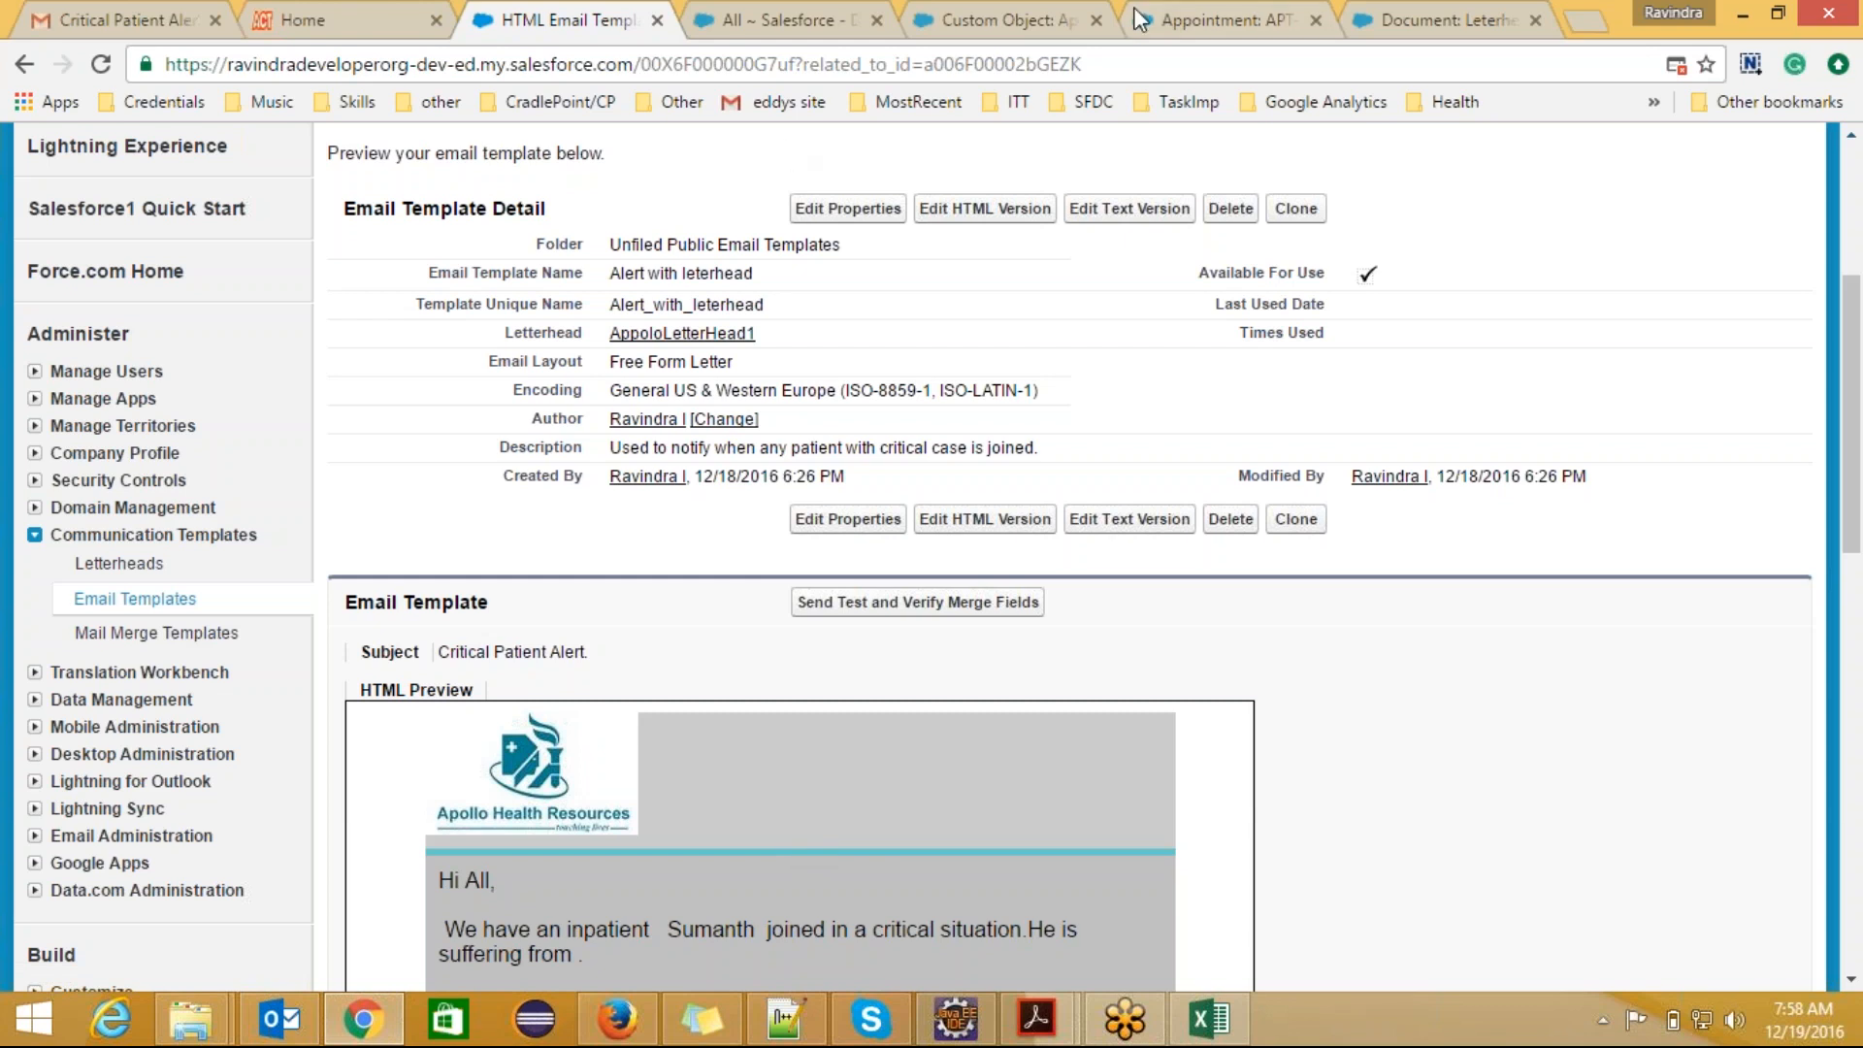
click(1015, 17)
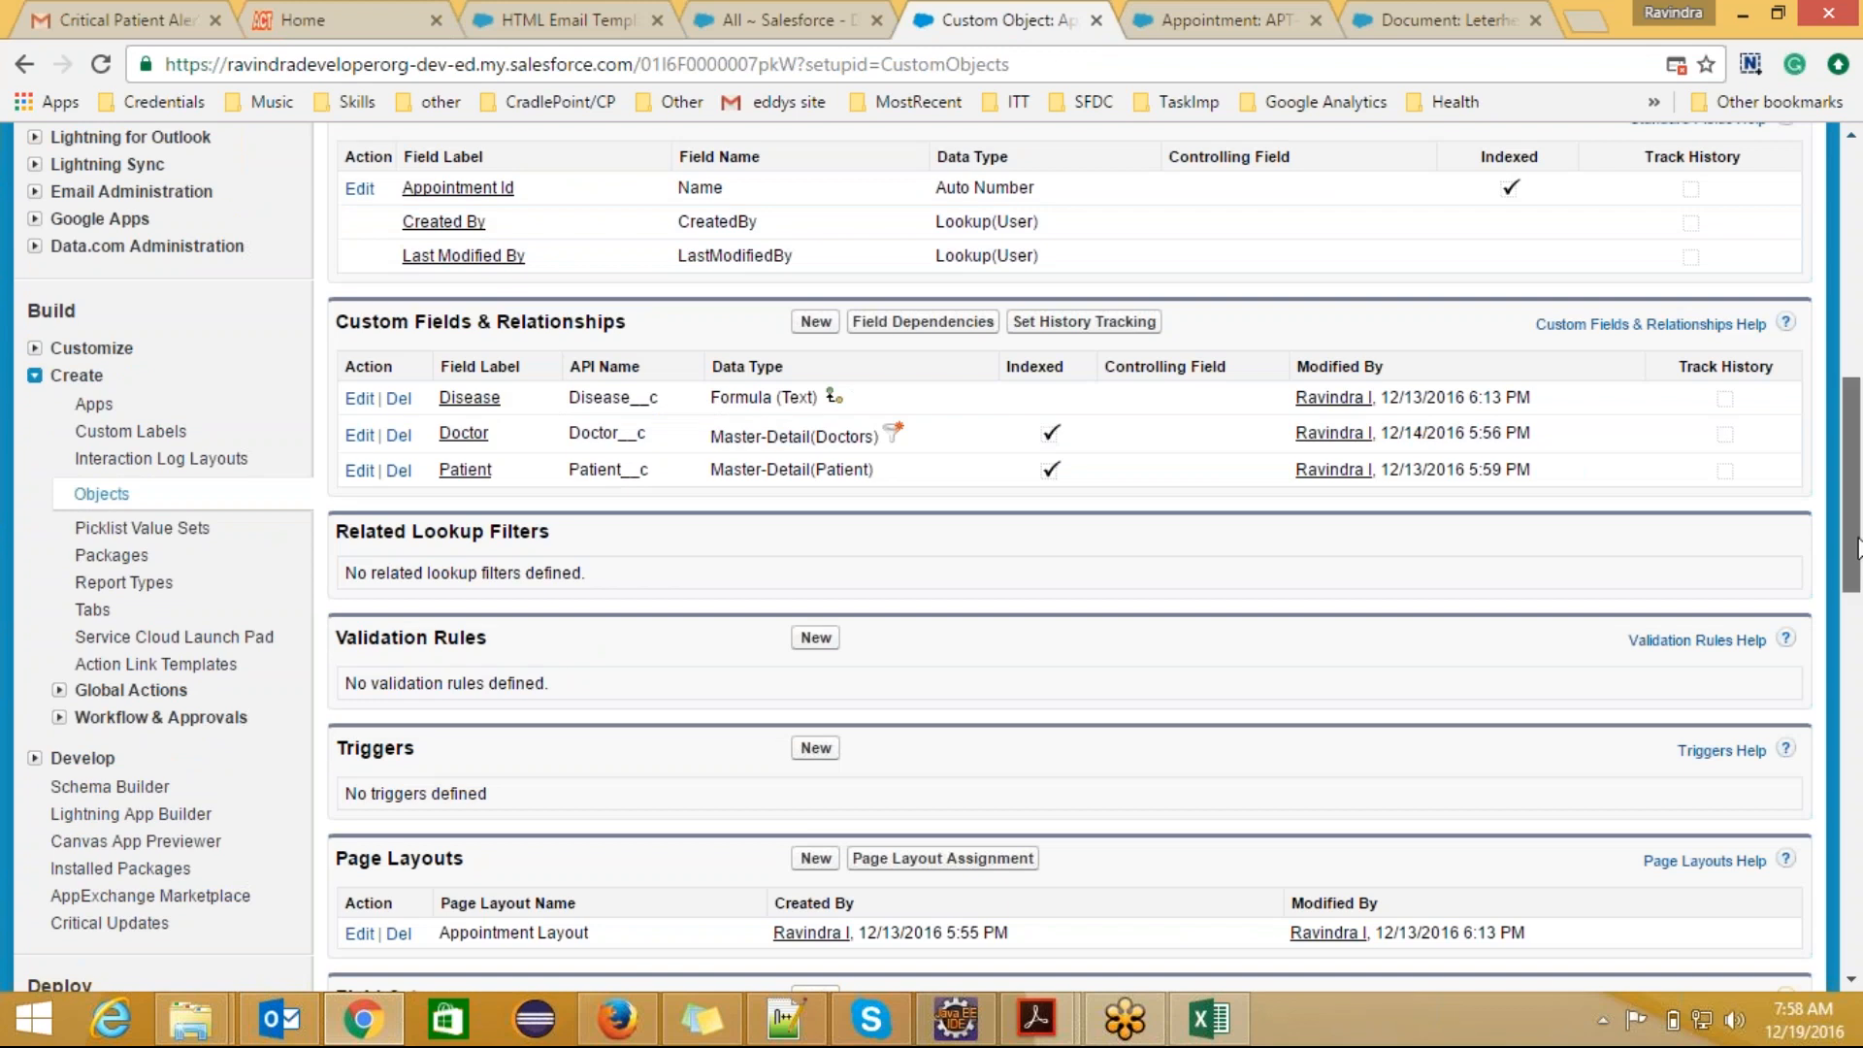
scroll(1145, 415, up, 10)
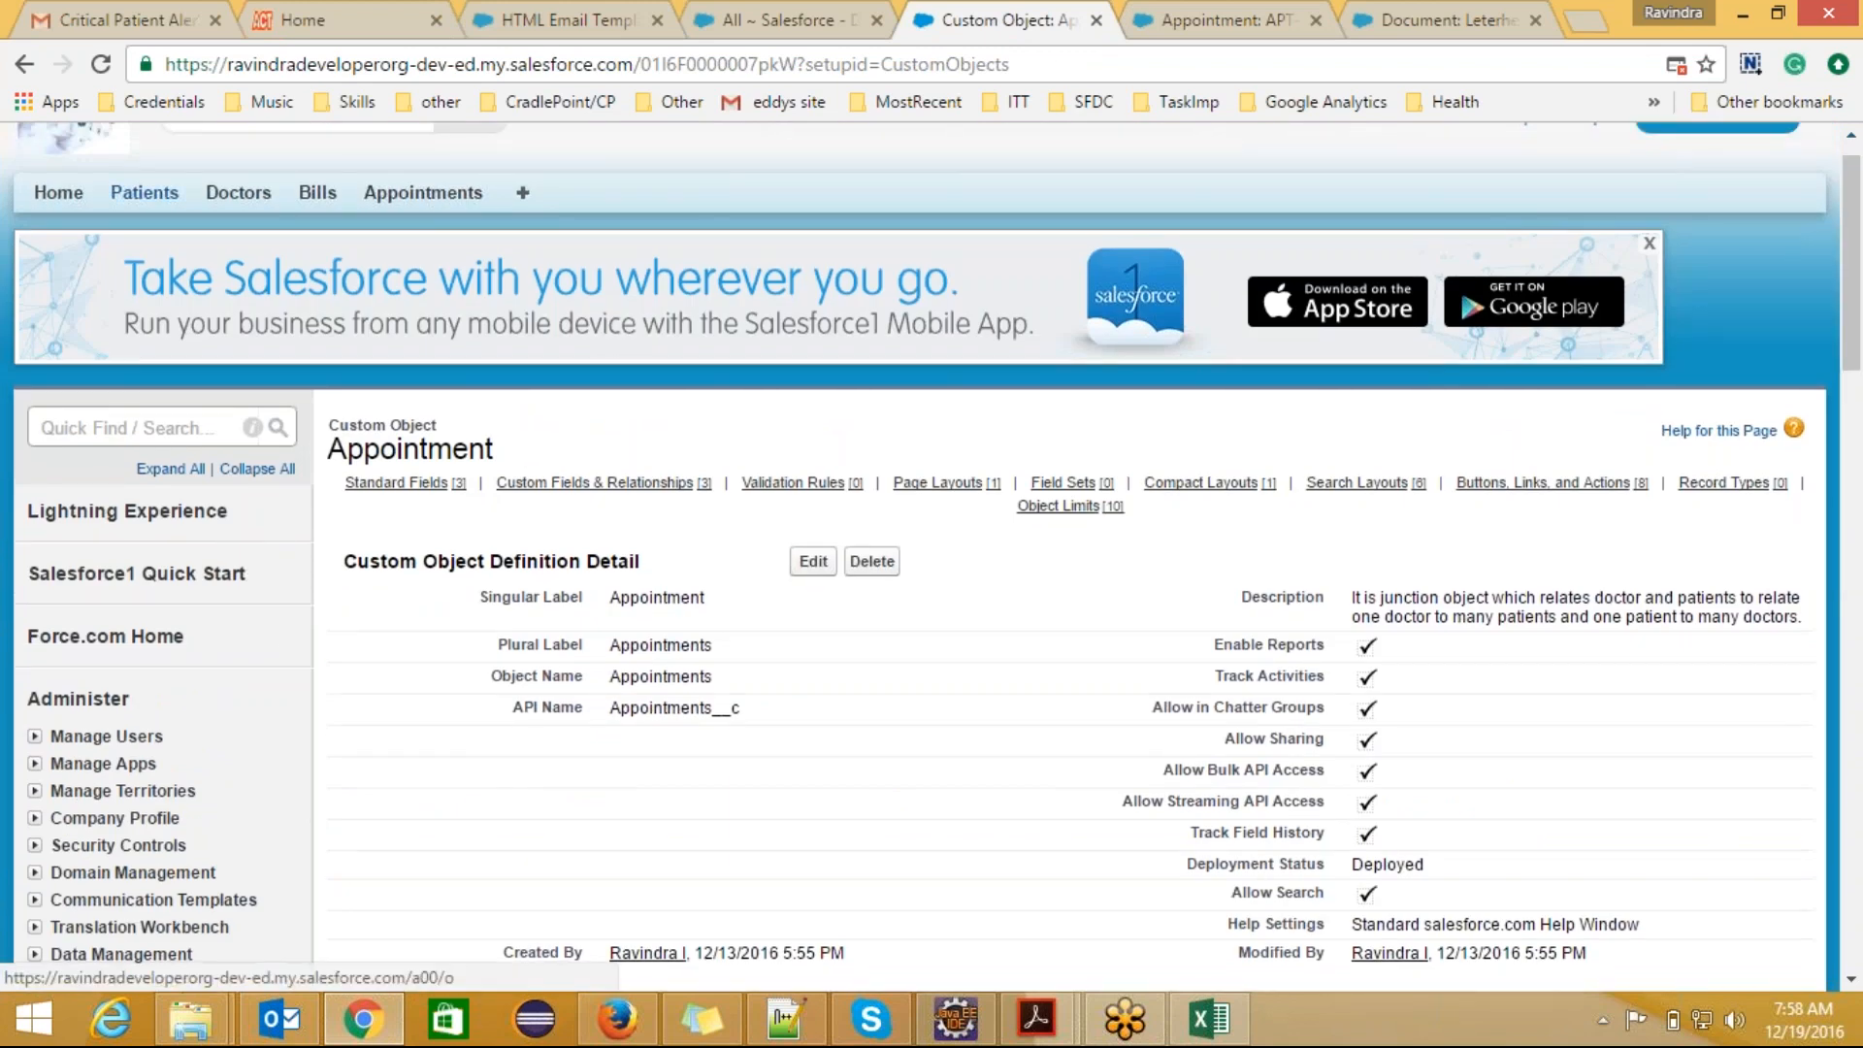
click(144, 193)
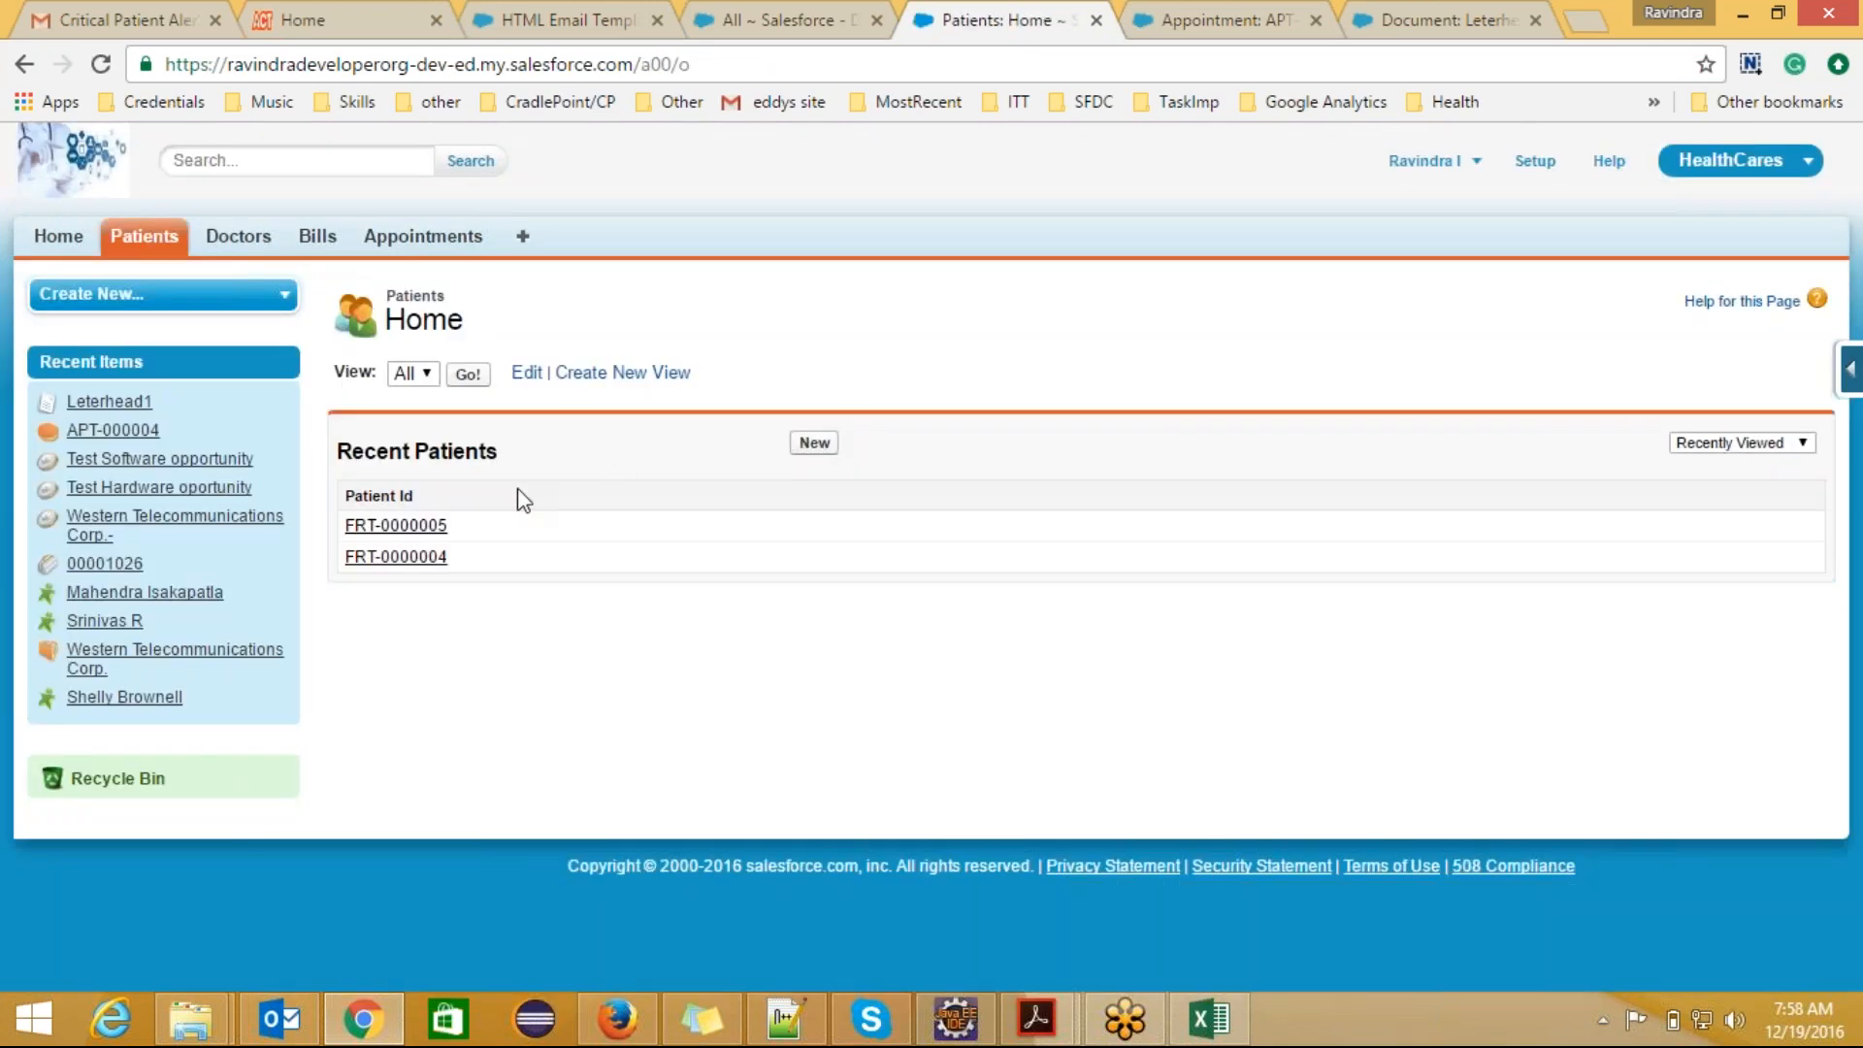
click(815, 443)
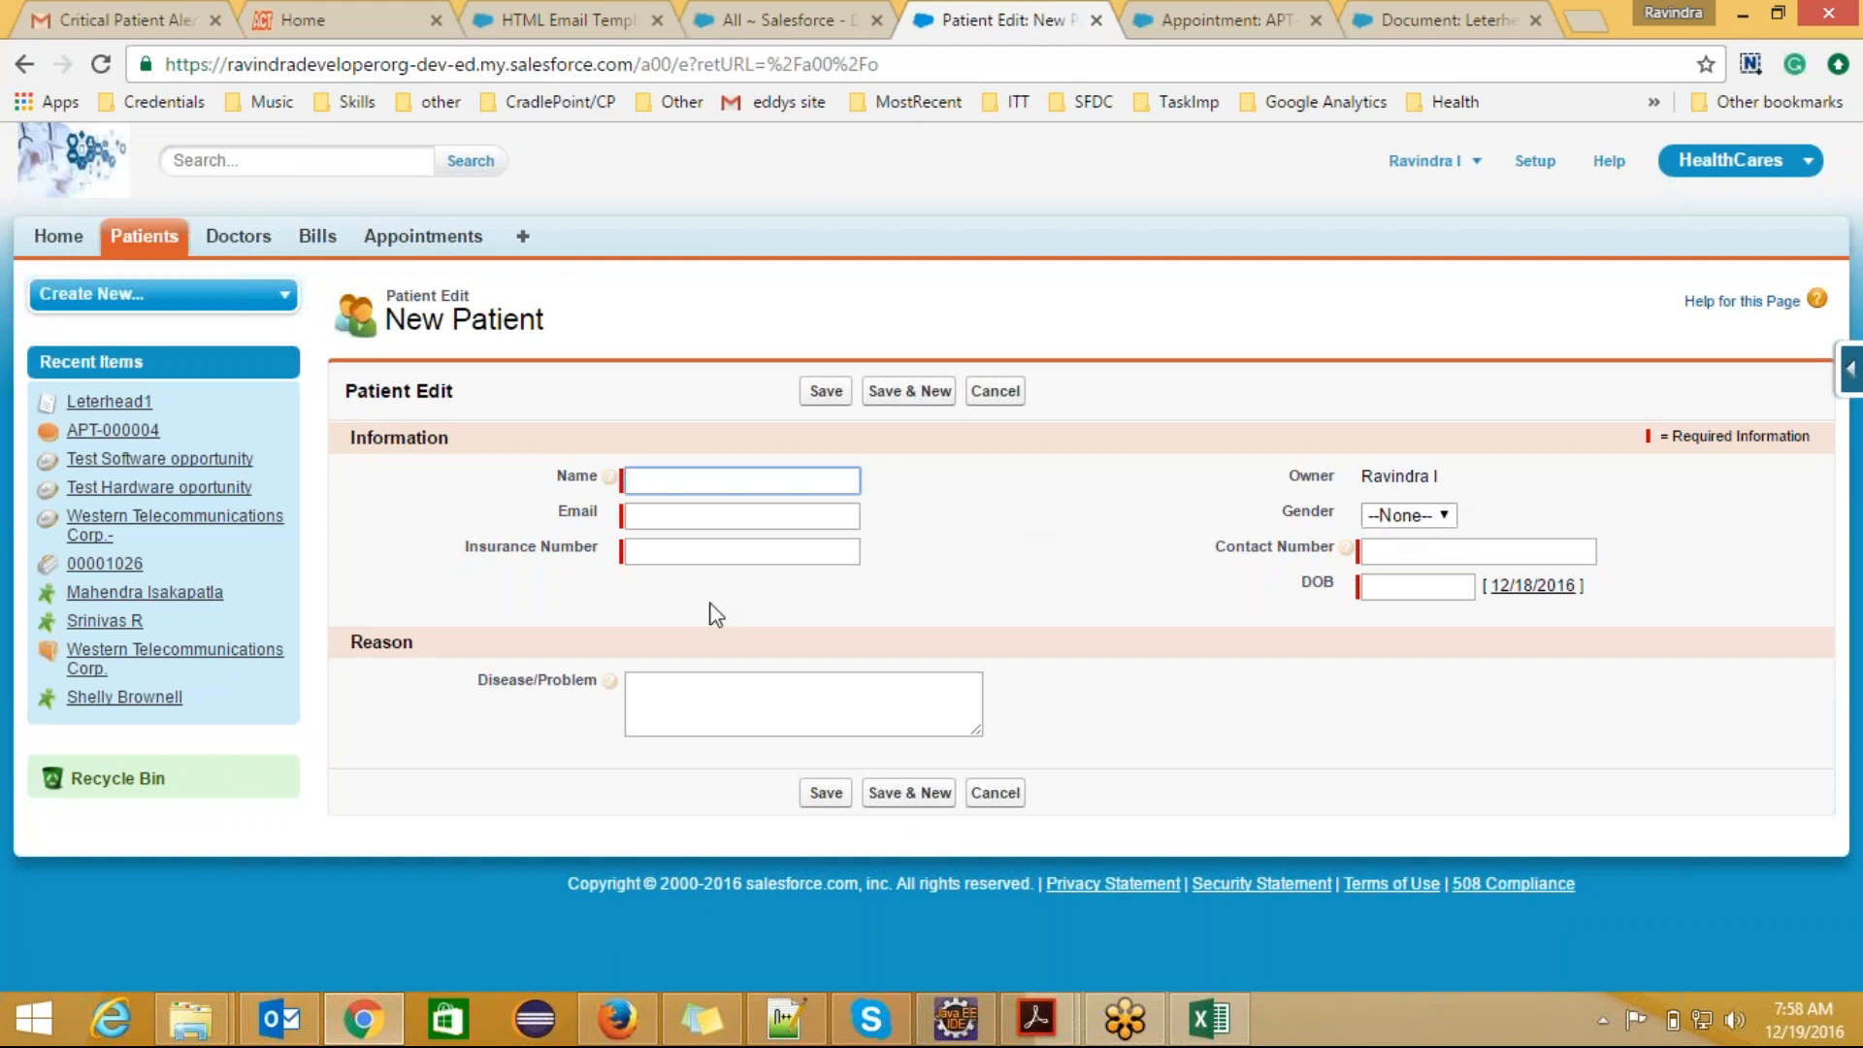
click(782, 610)
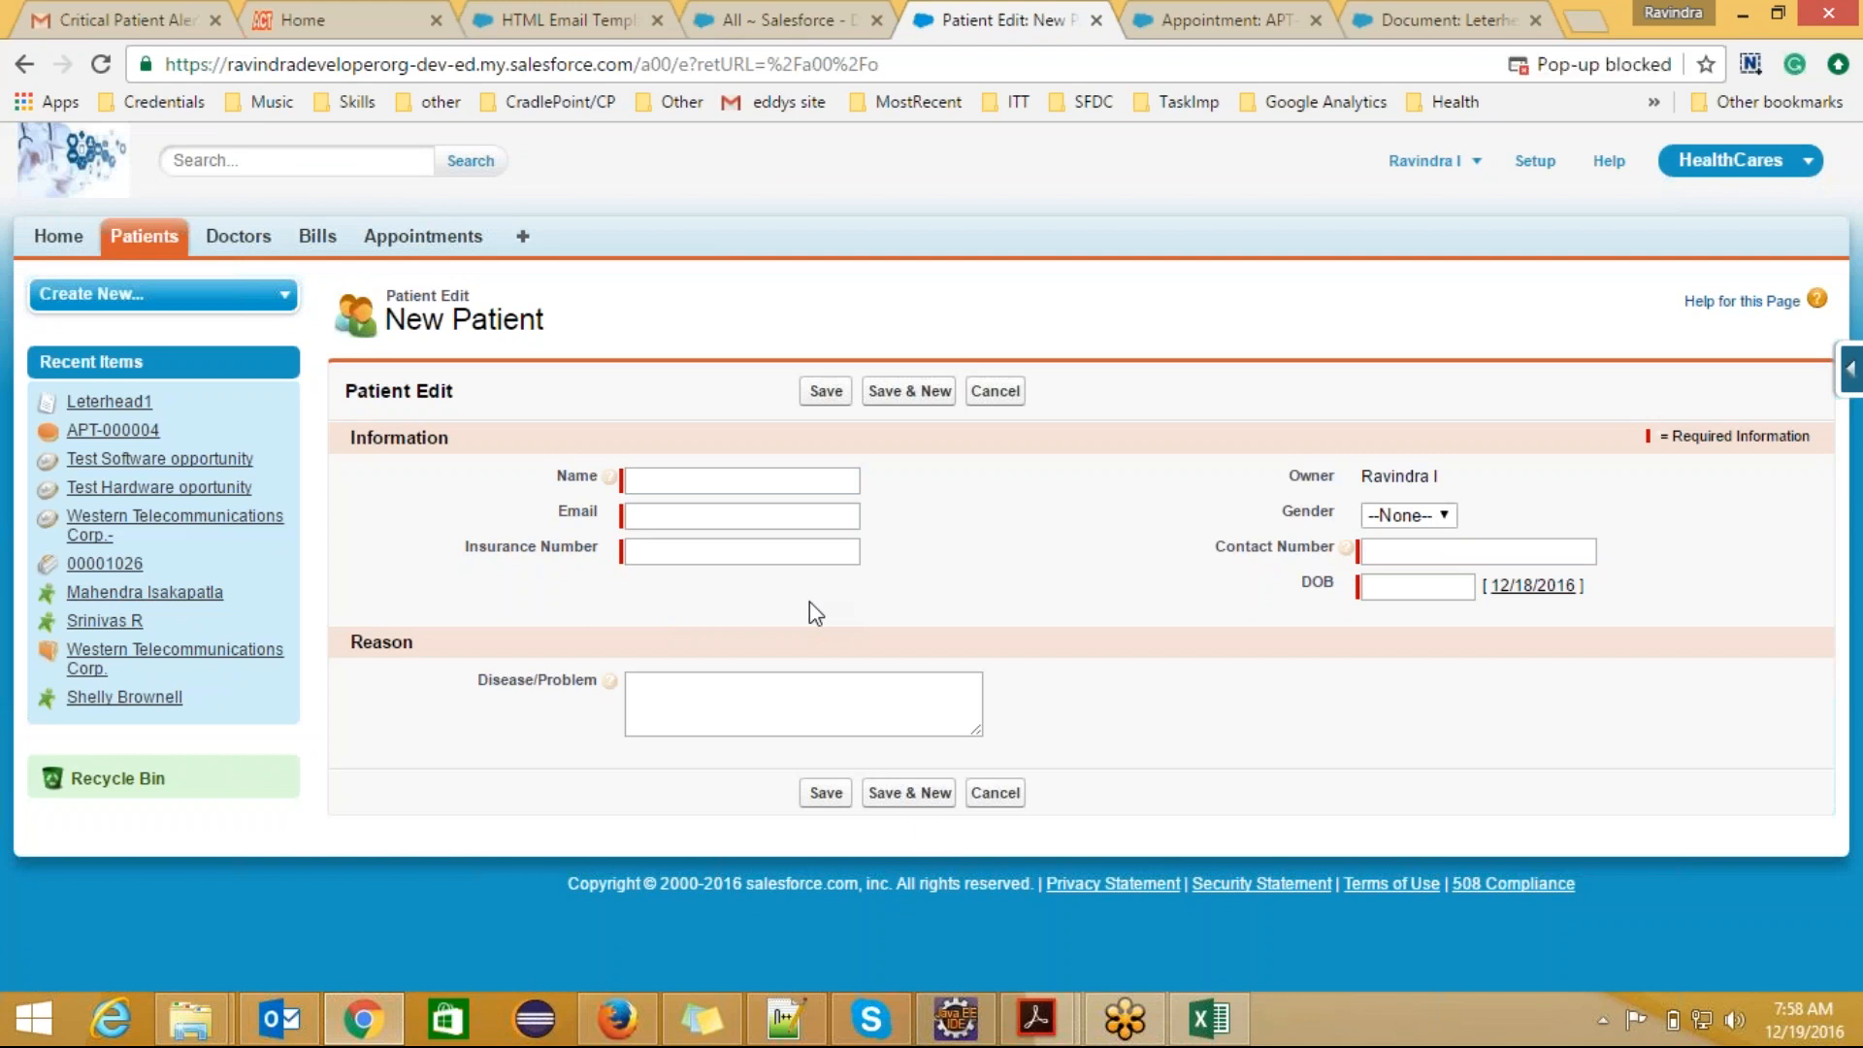
Step: Compare the New Patient form with the alert template's details and HTML preview
click(572, 19)
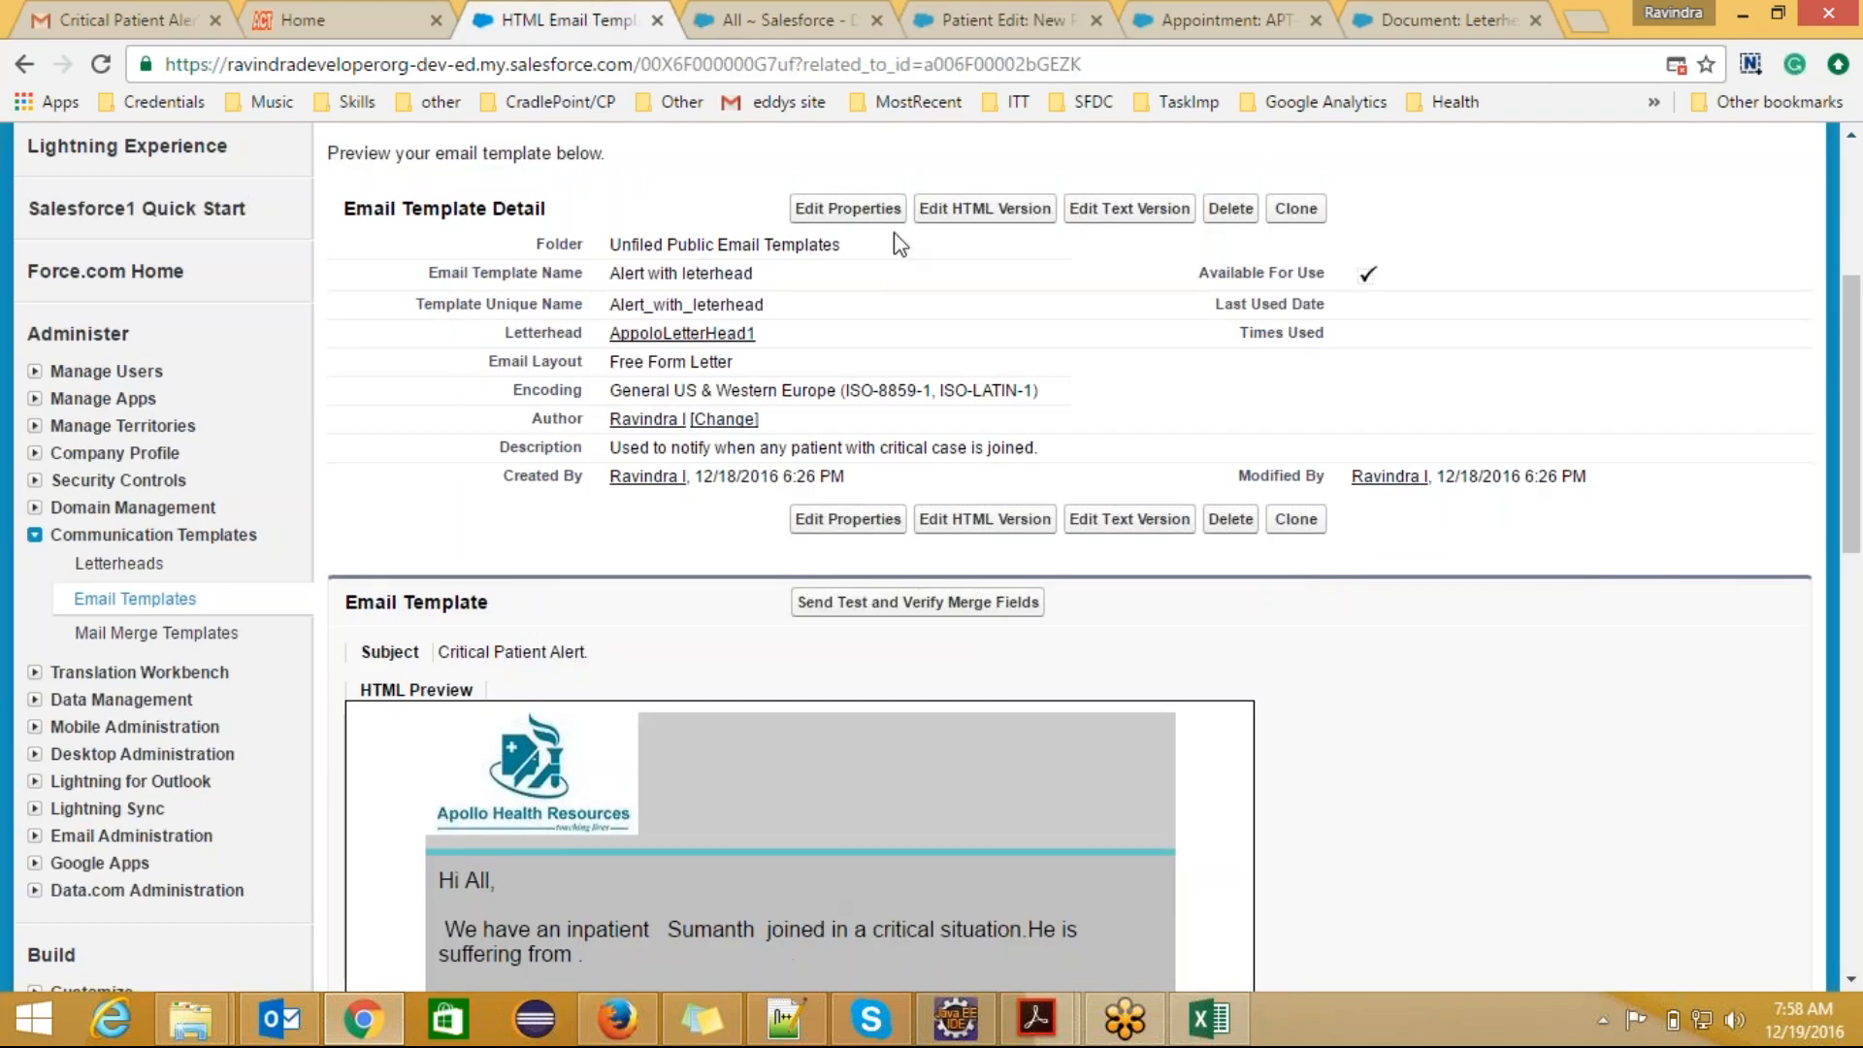
click(994, 13)
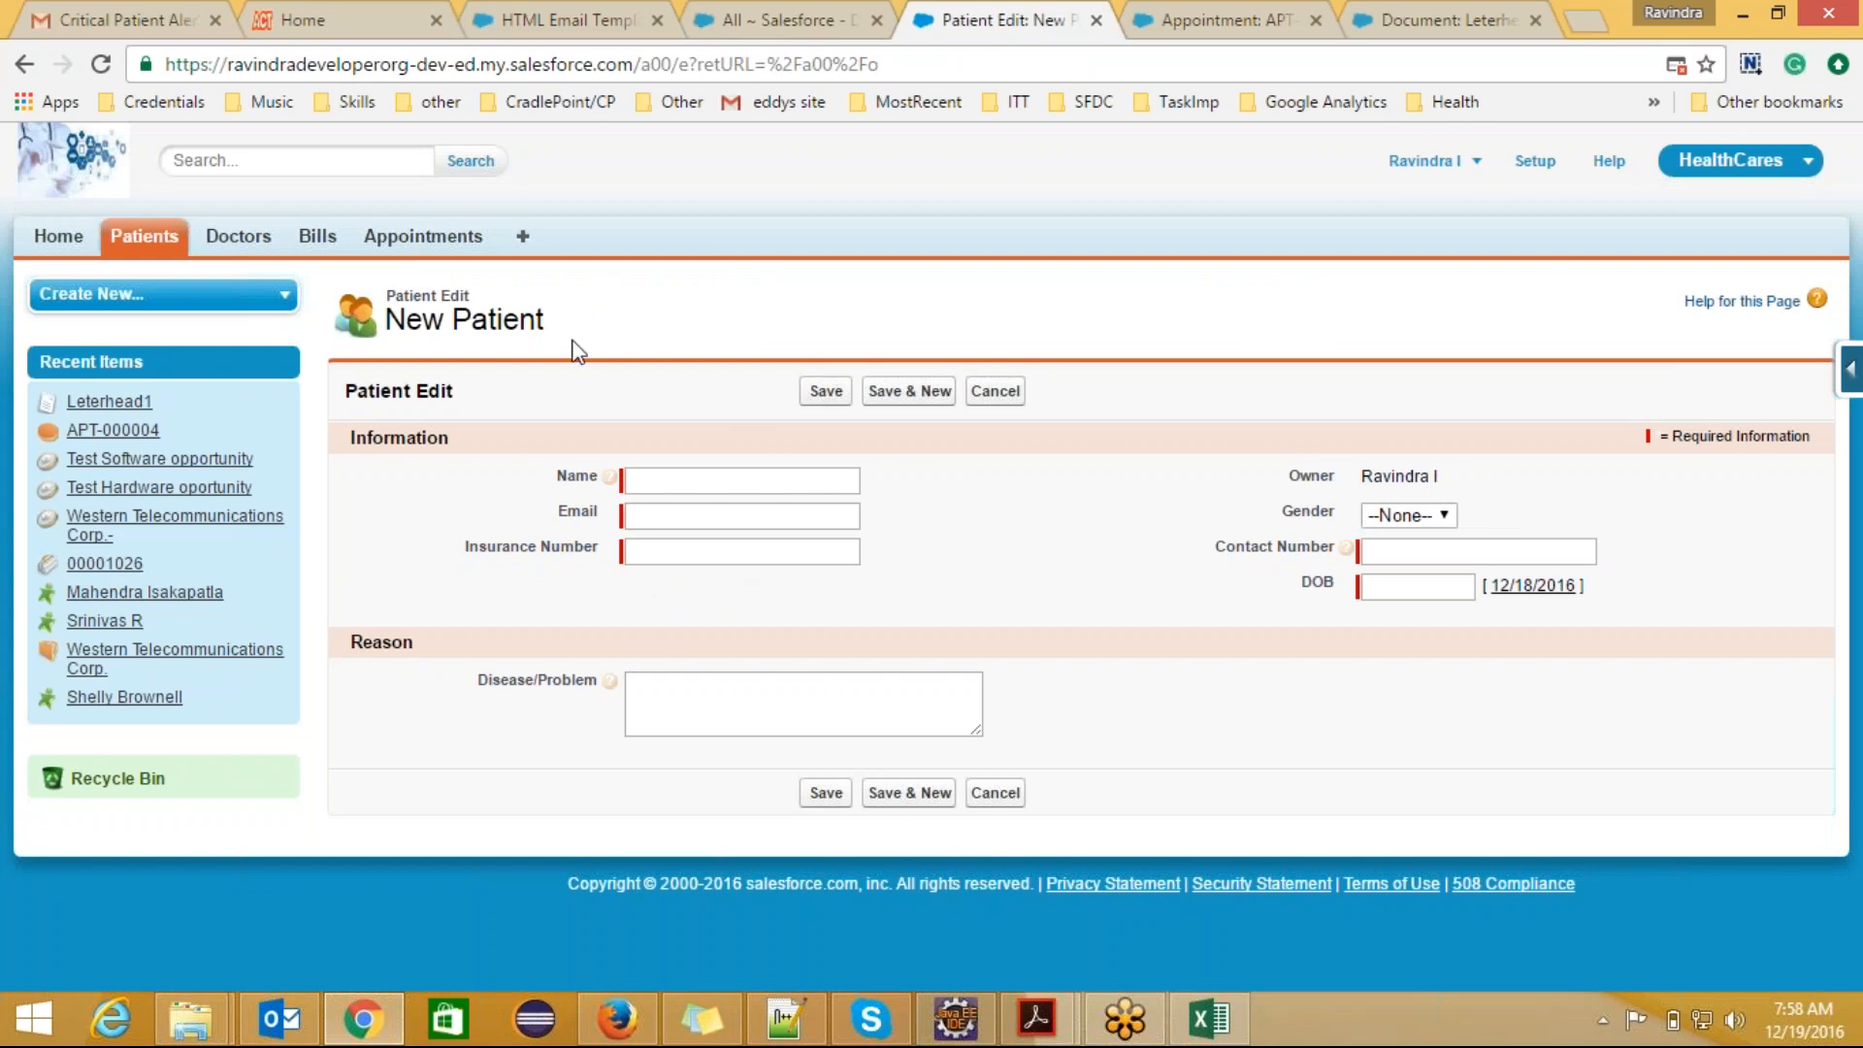
click(568, 19)
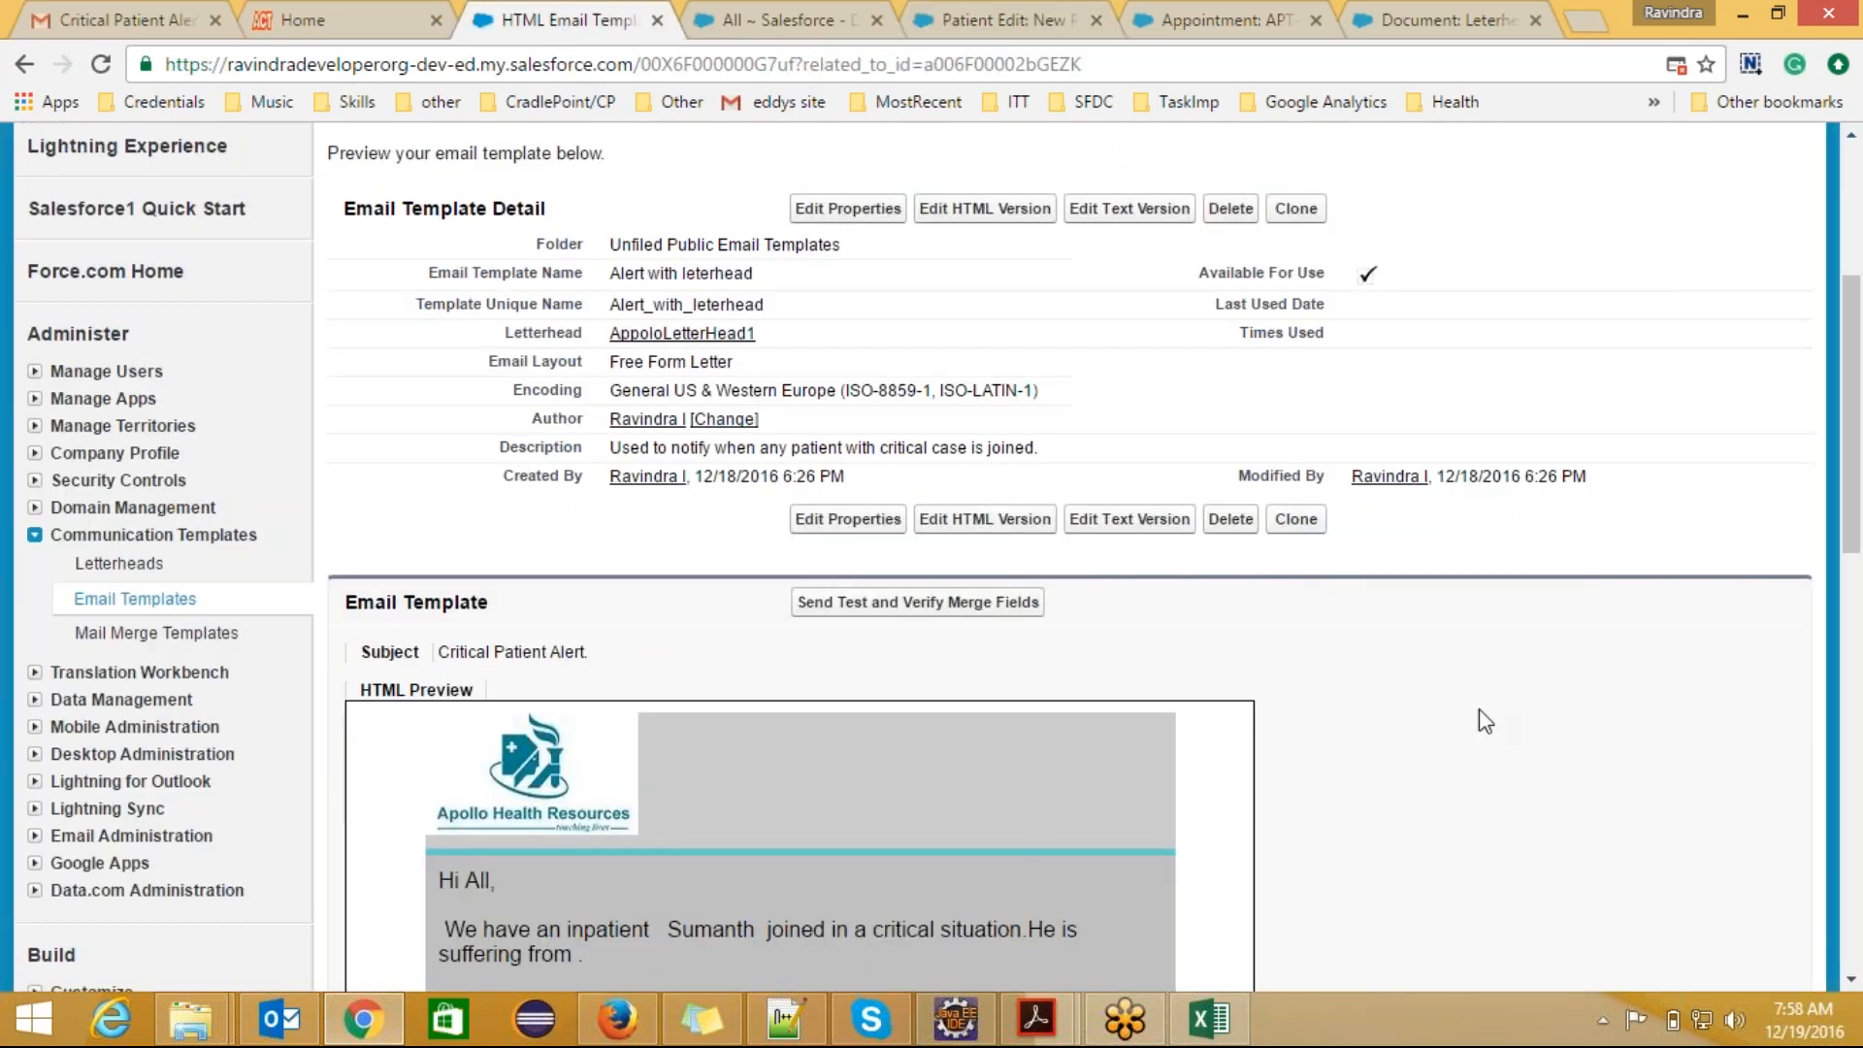
drag(1858, 475, 1796, 595)
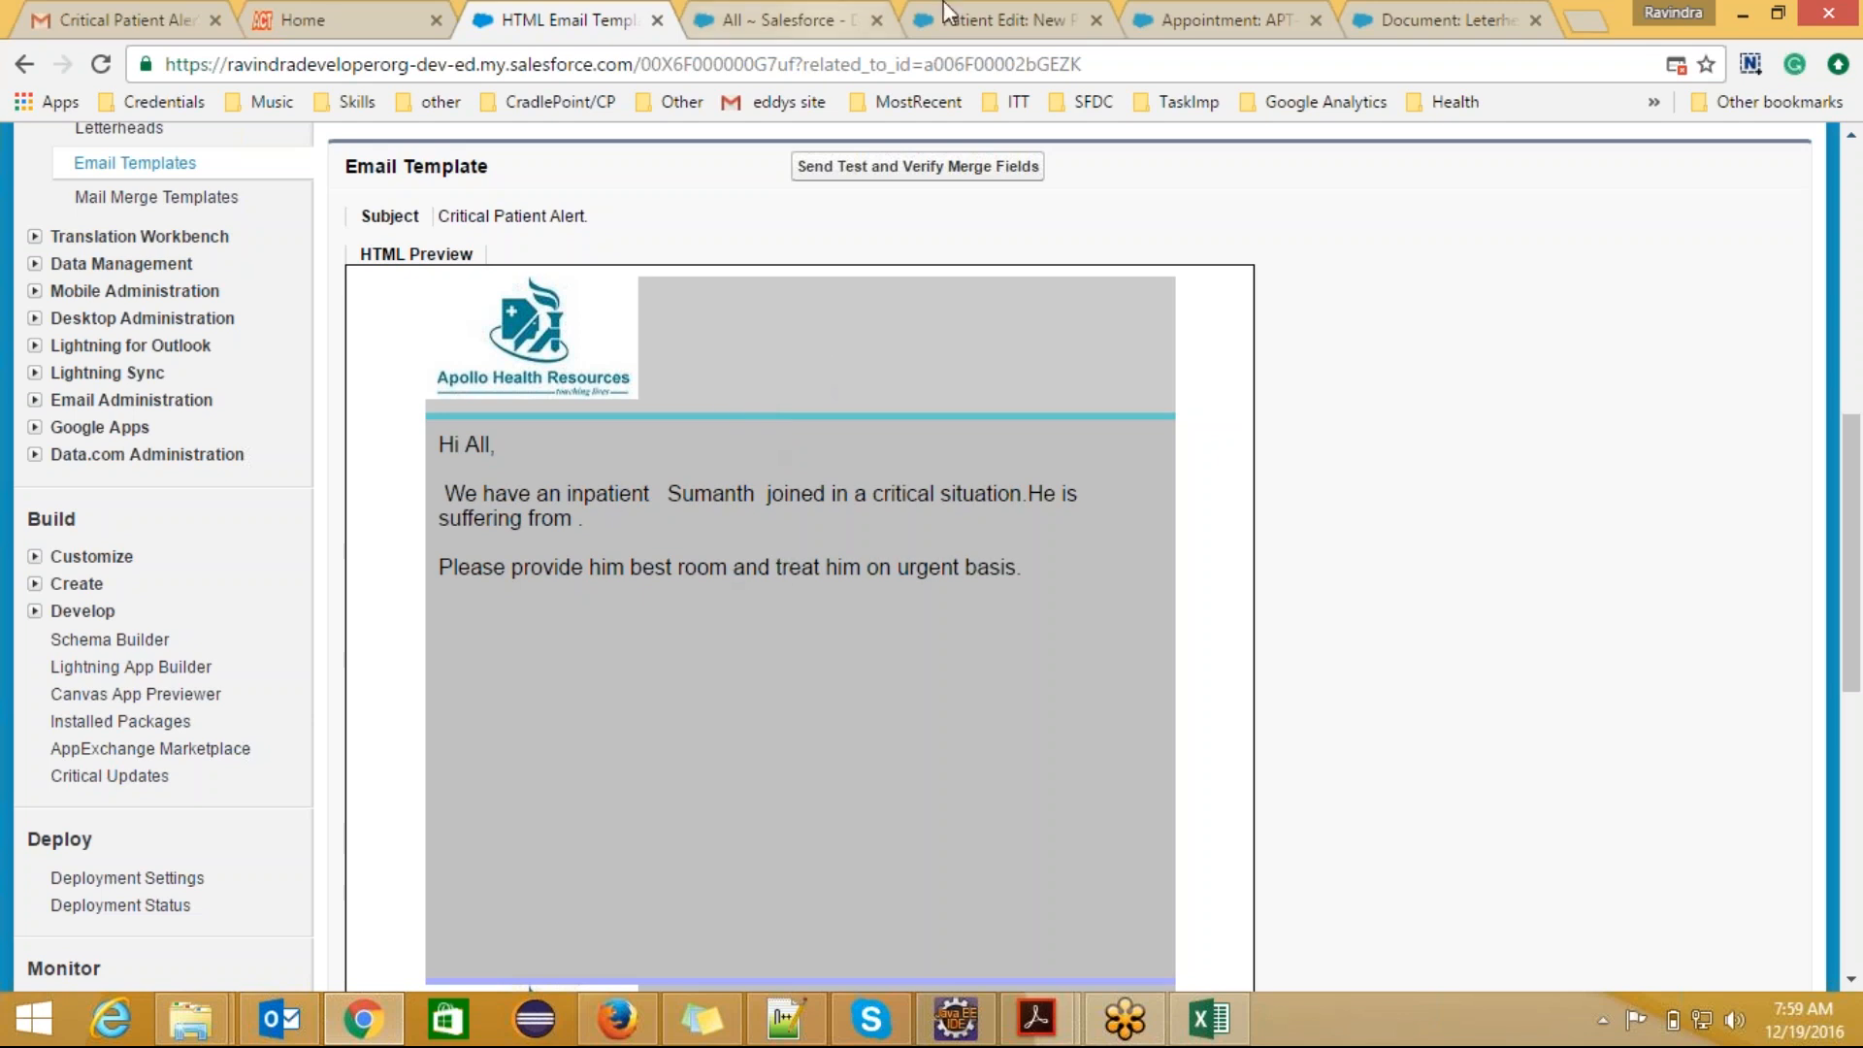
click(970, 17)
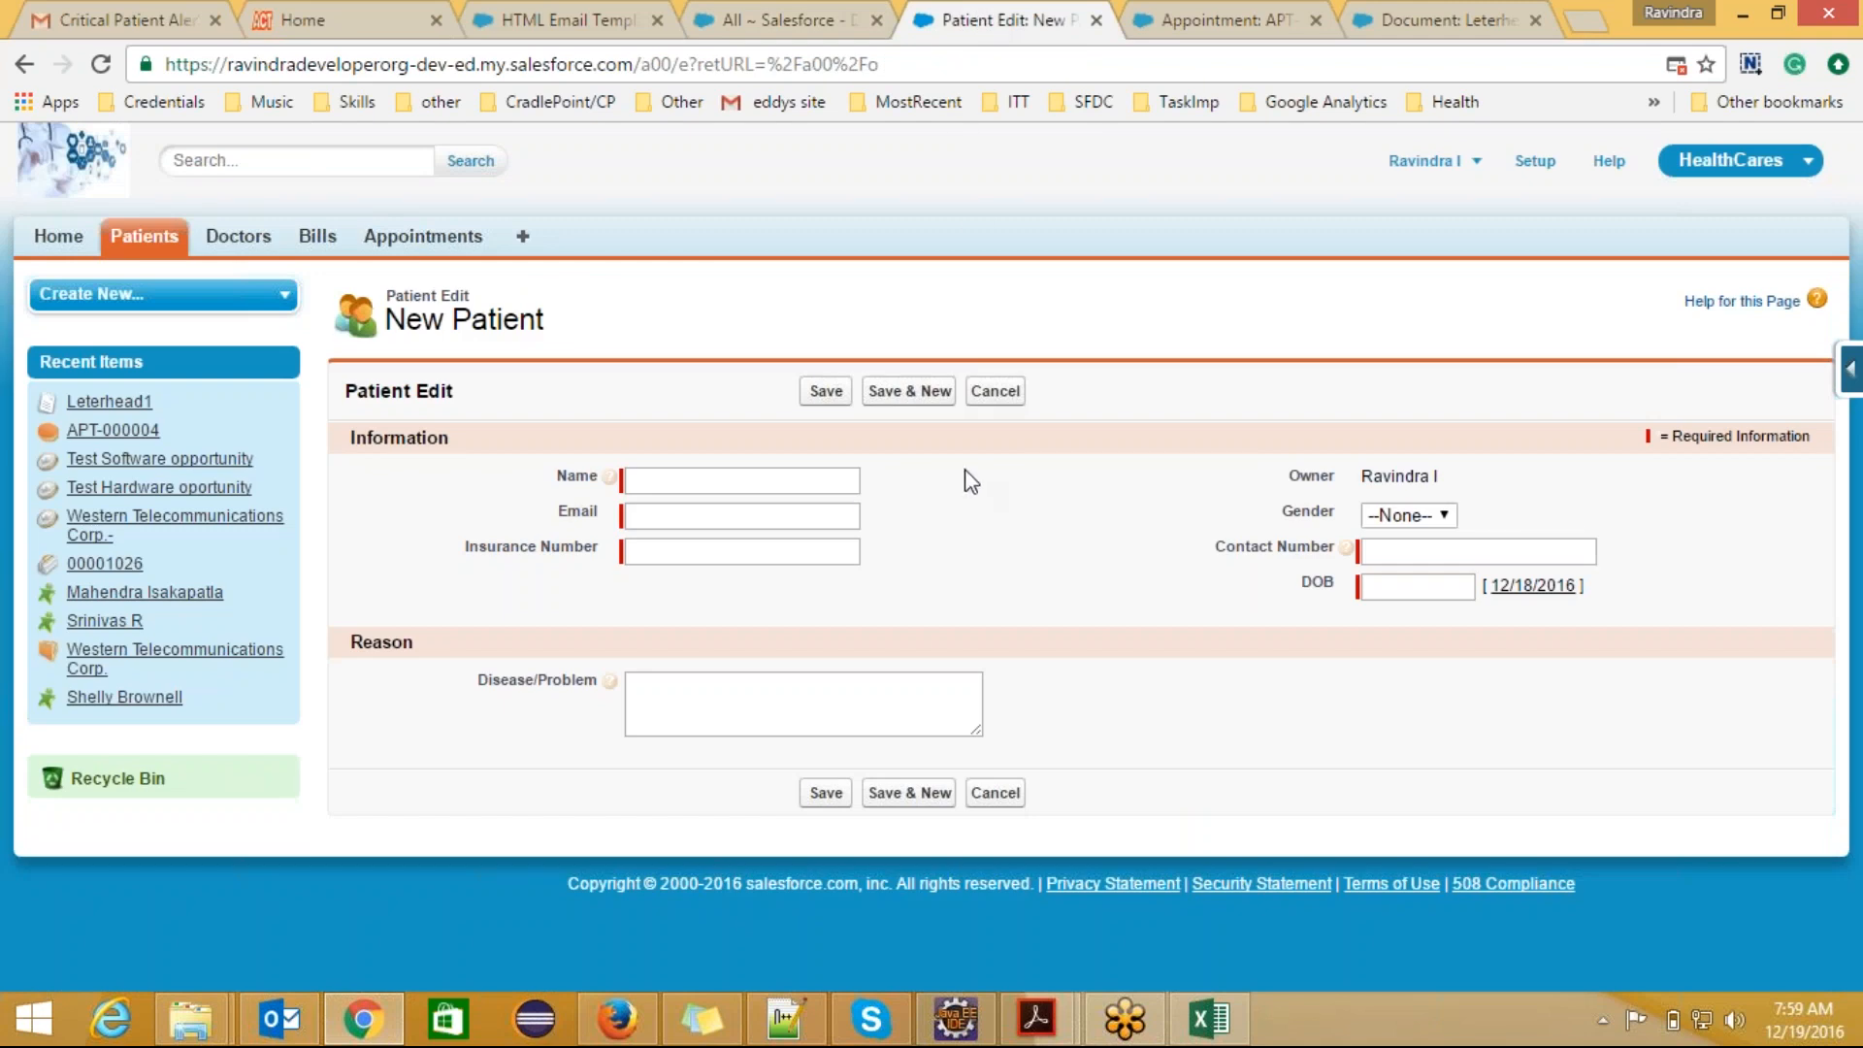
click(587, 16)
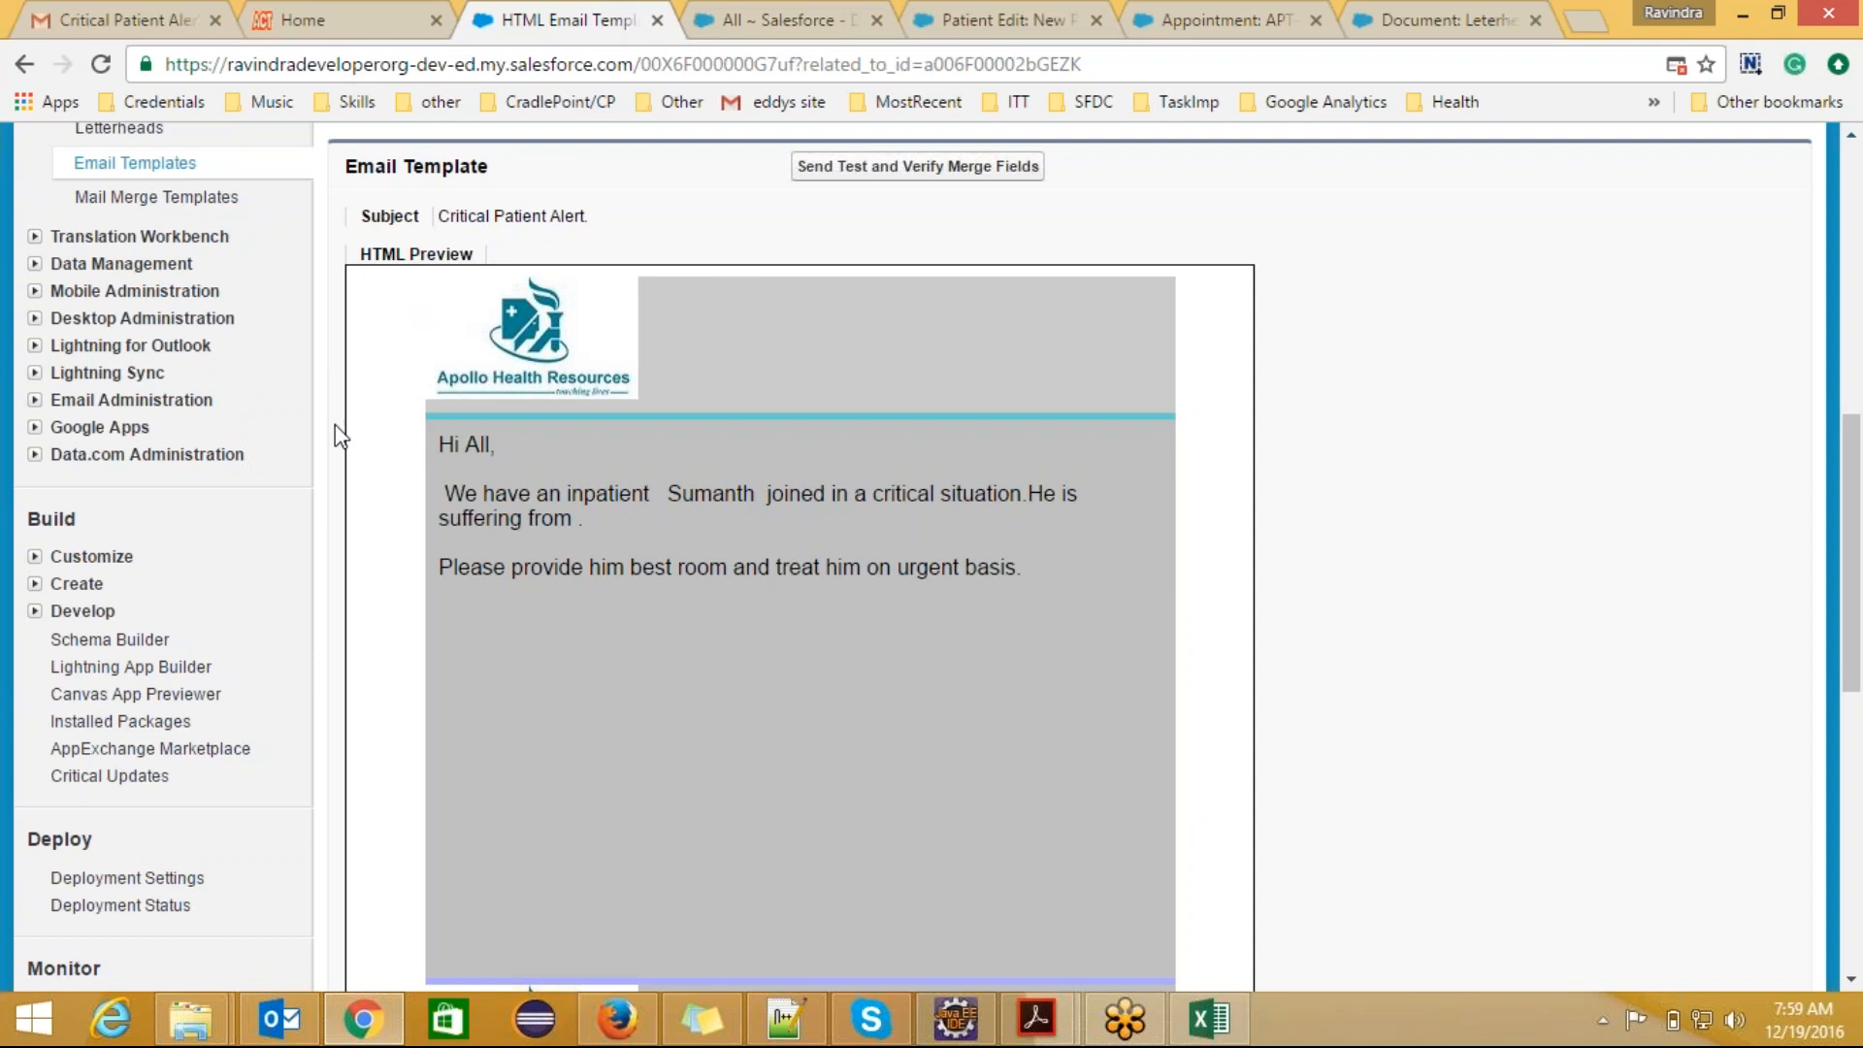
Step: Return to the list of email templates, and switch to Notepad++ to review the "HTML using leterhead" line in the template types notes
click(137, 167)
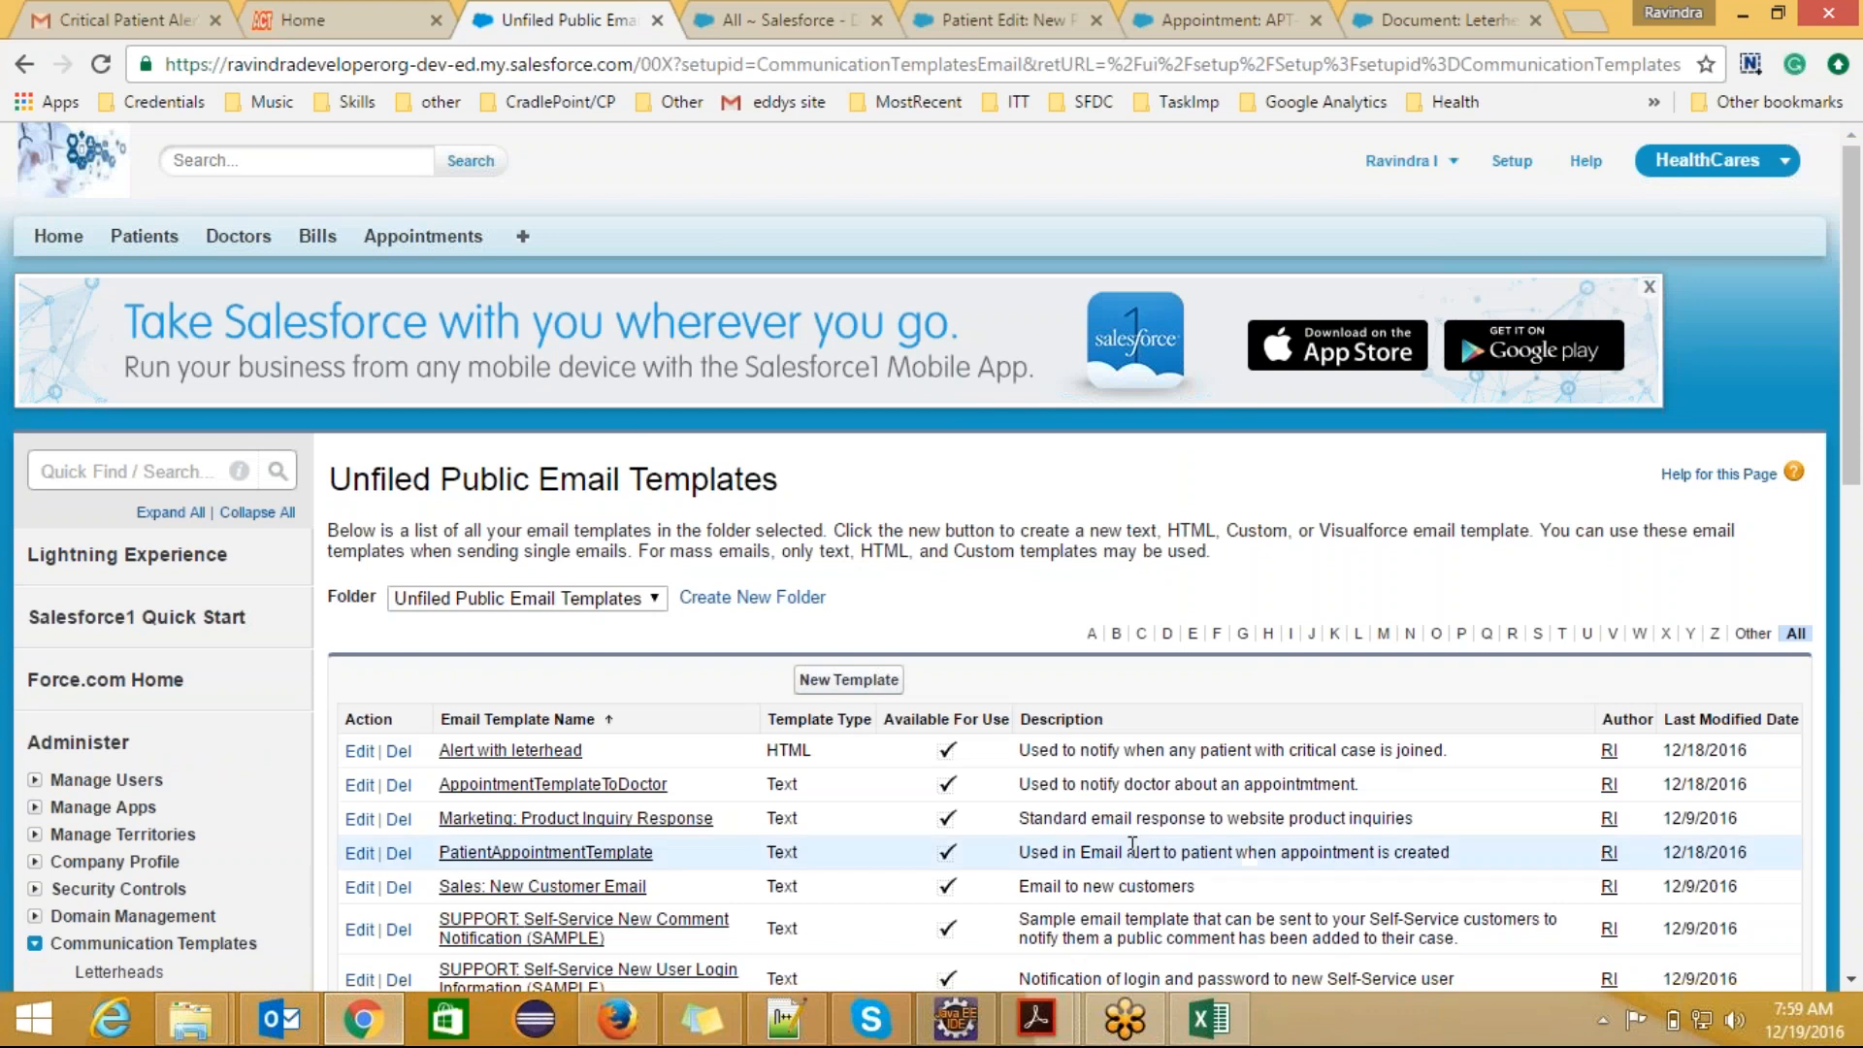
click(786, 1019)
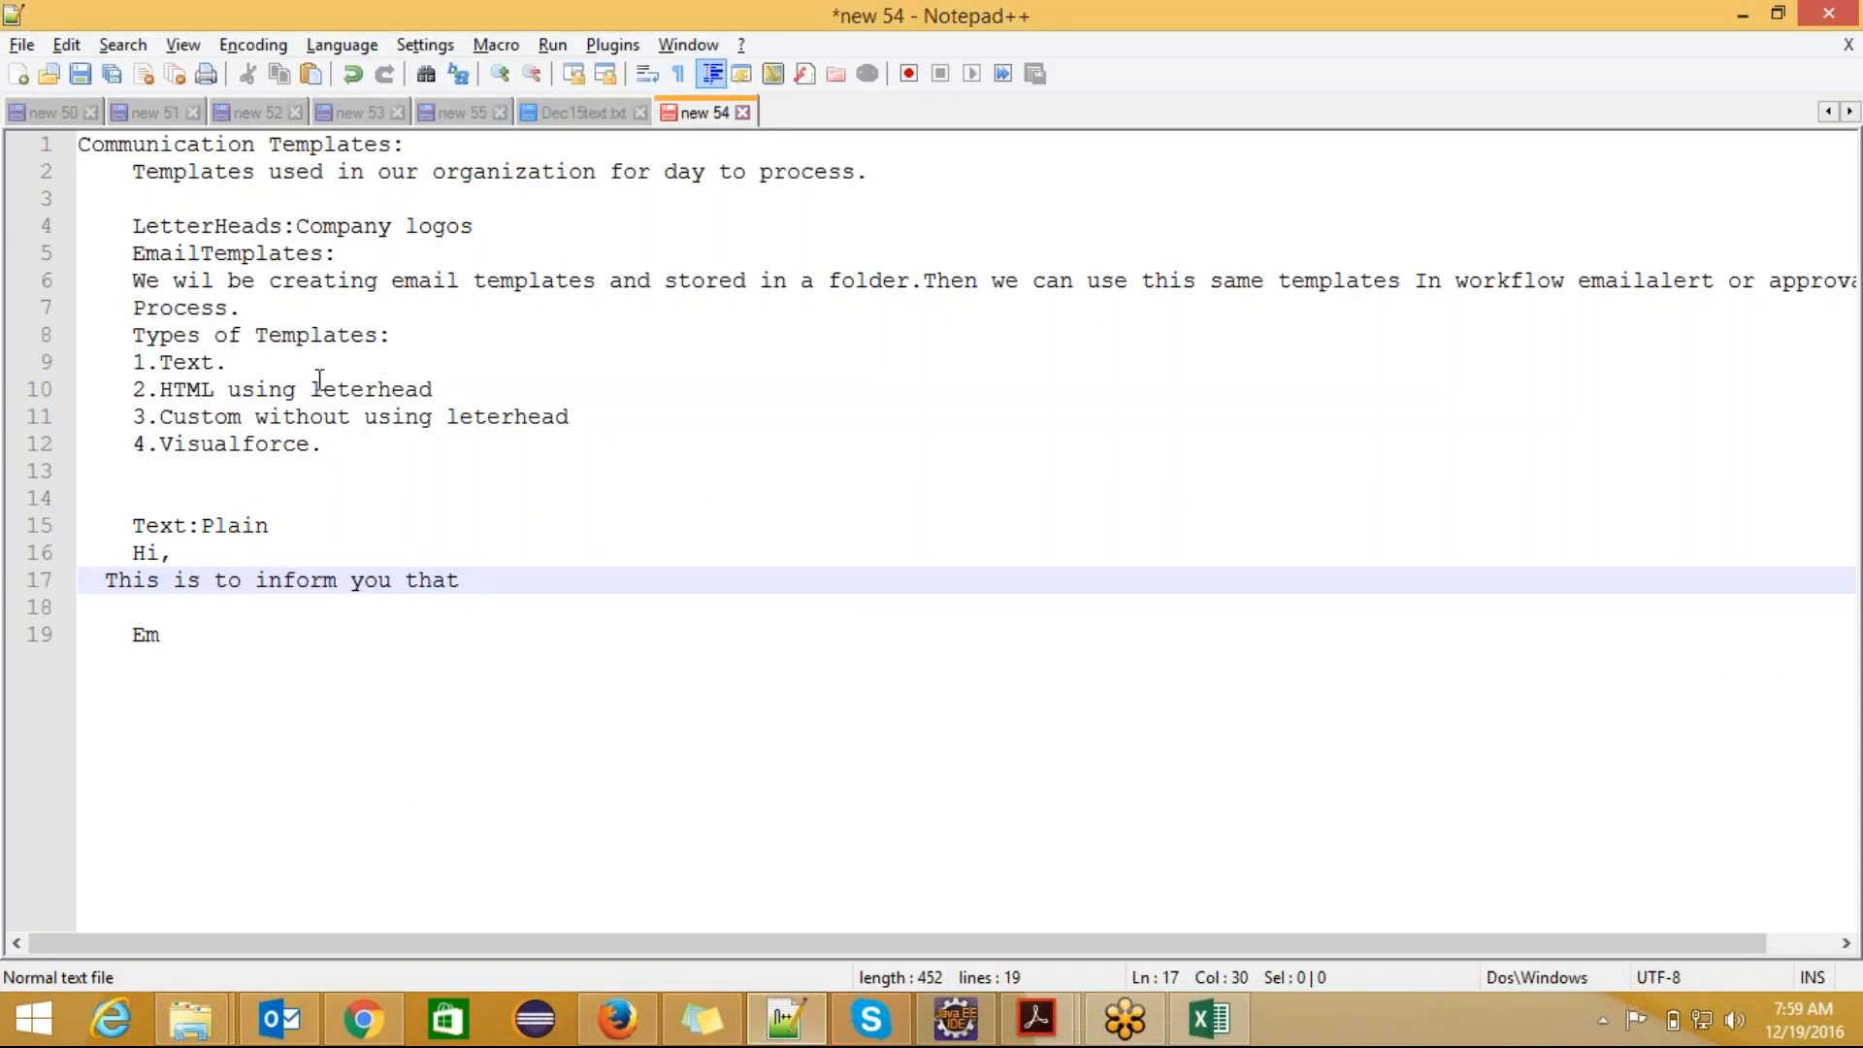
click(444, 389)
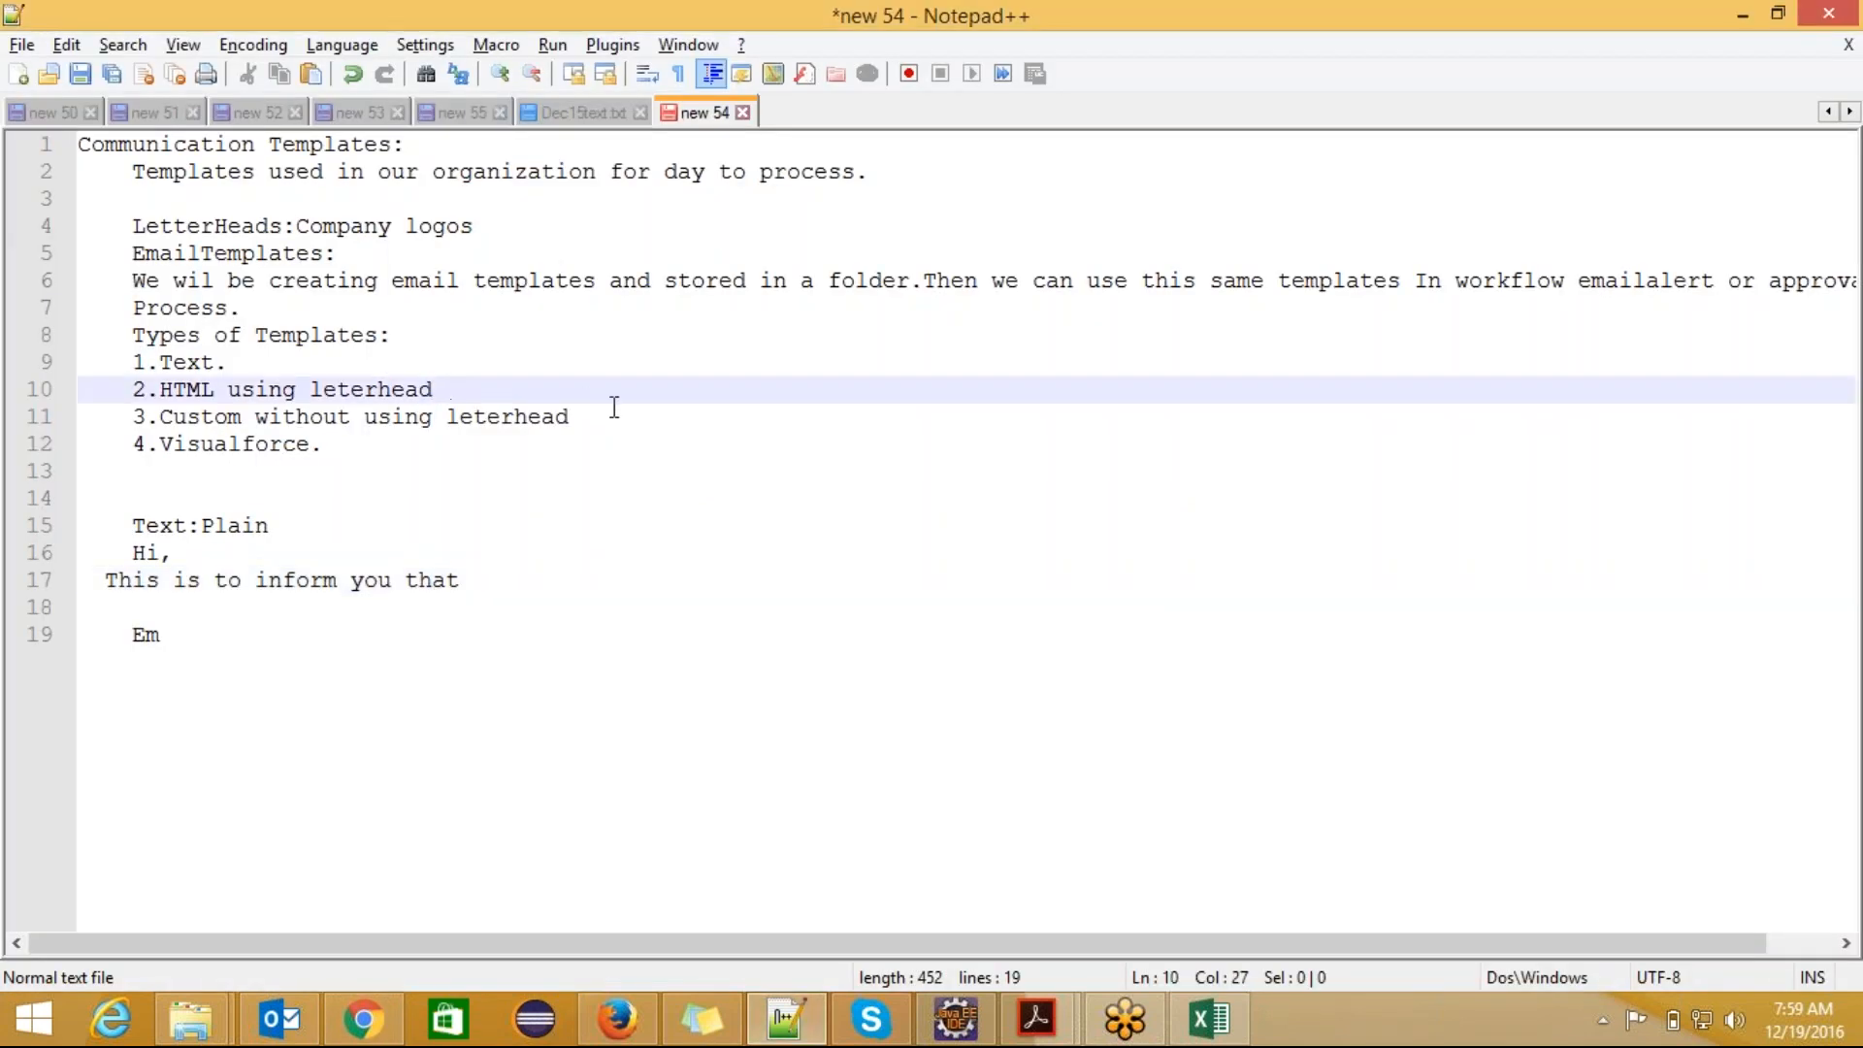
Step: Review the four template types in the notes: Text, HTML using leterhead, Custom without using leterhead, and Visualforce
drag(569, 418, 157, 419)
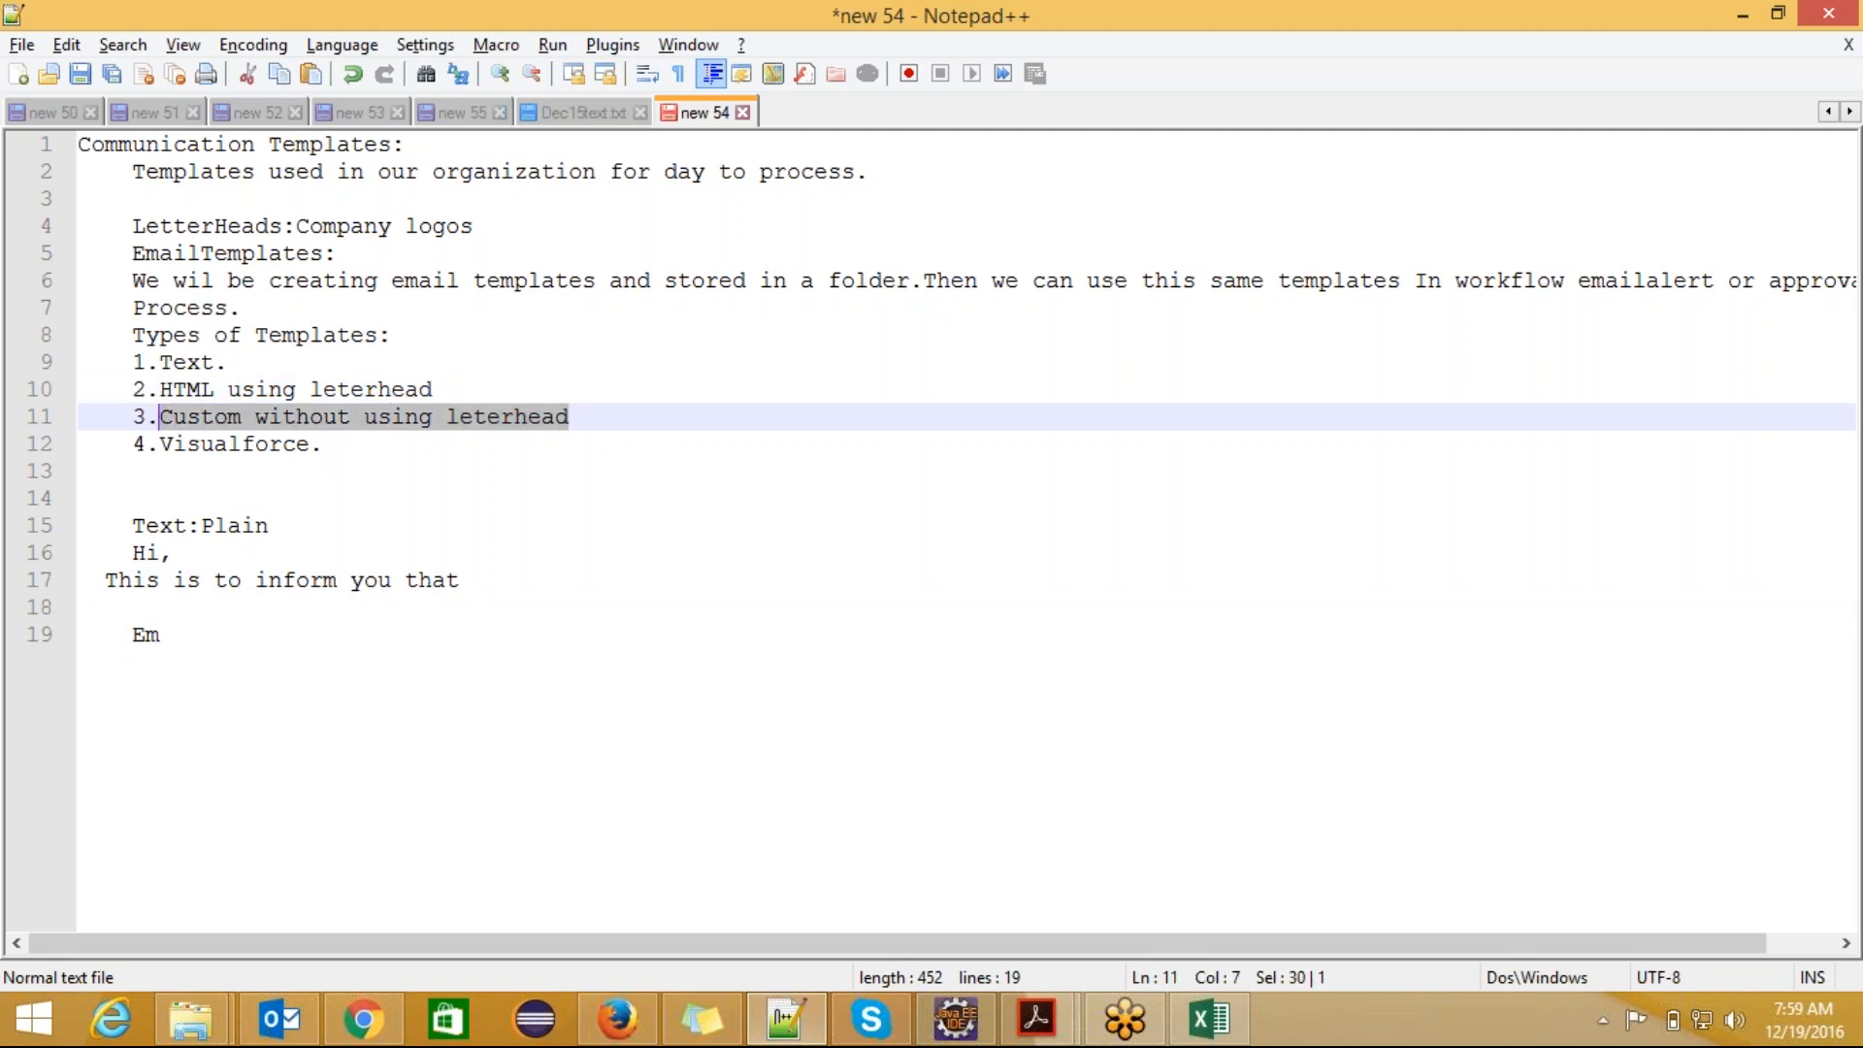
drag(324, 445, 159, 445)
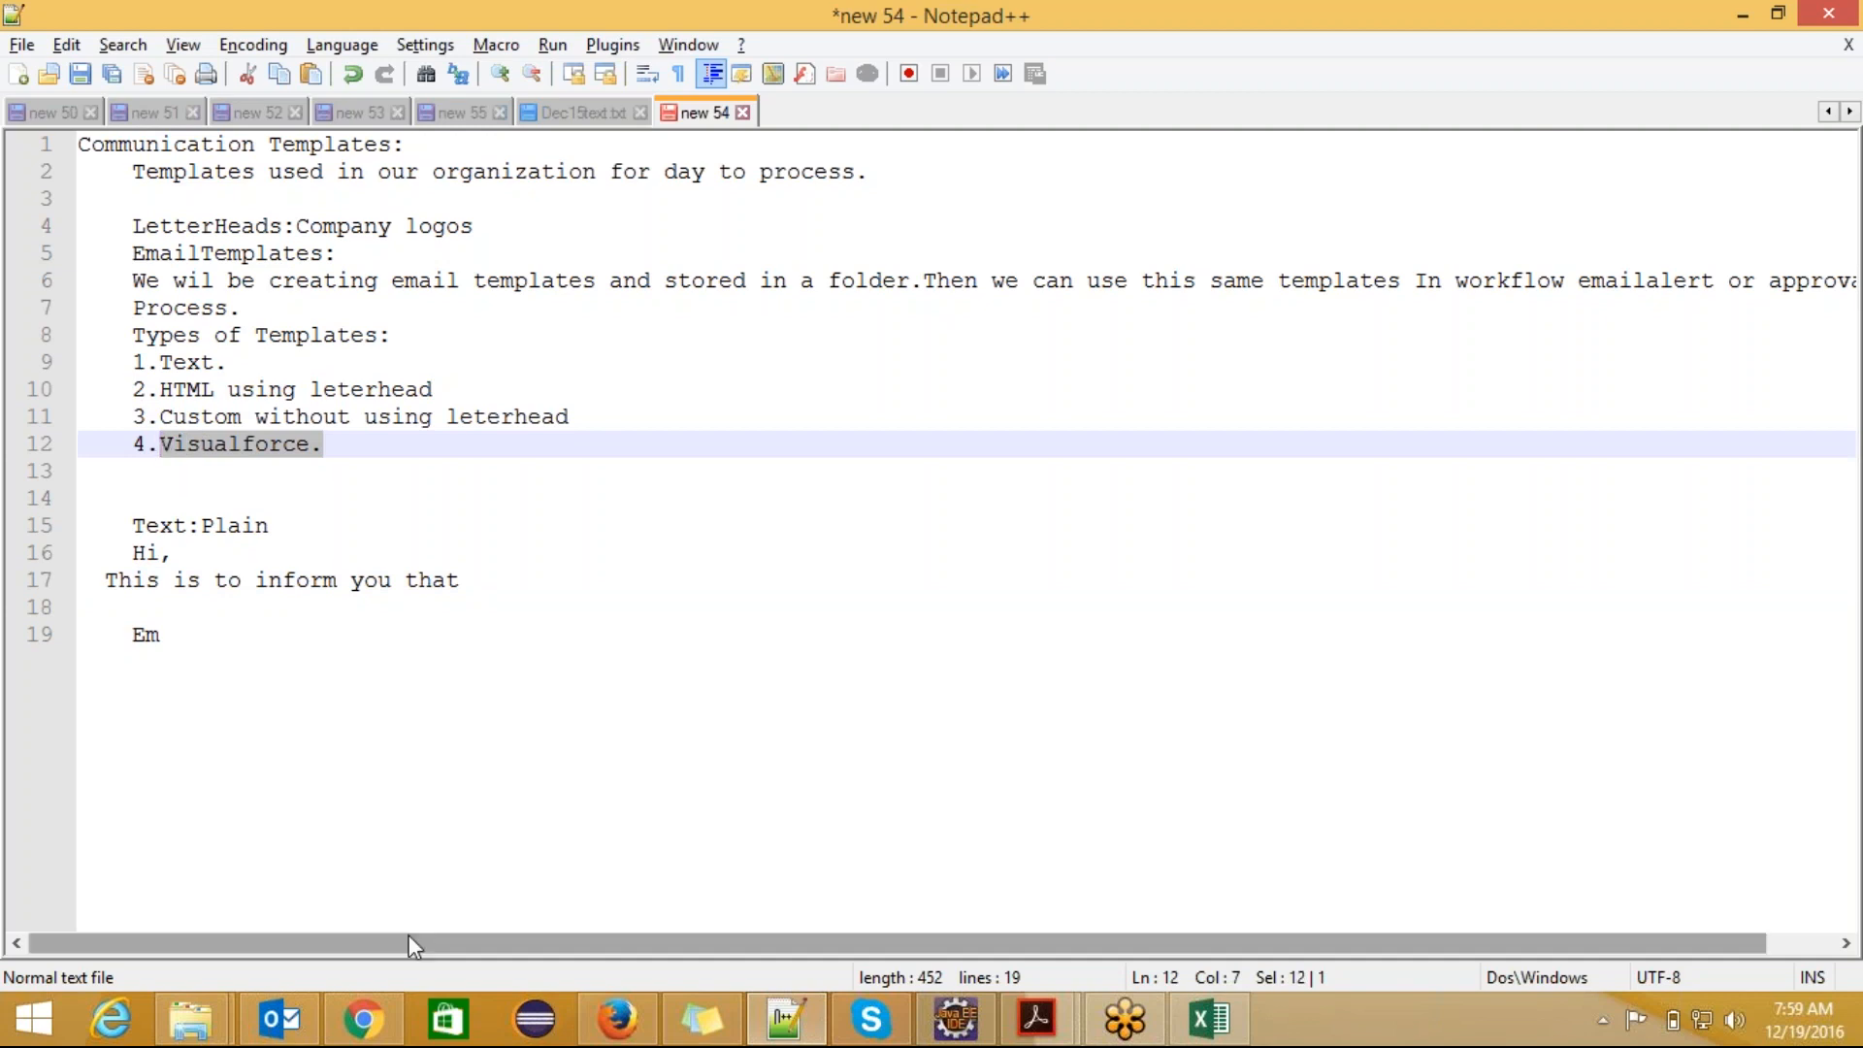
drag(227, 363, 159, 363)
drag(448, 391, 159, 391)
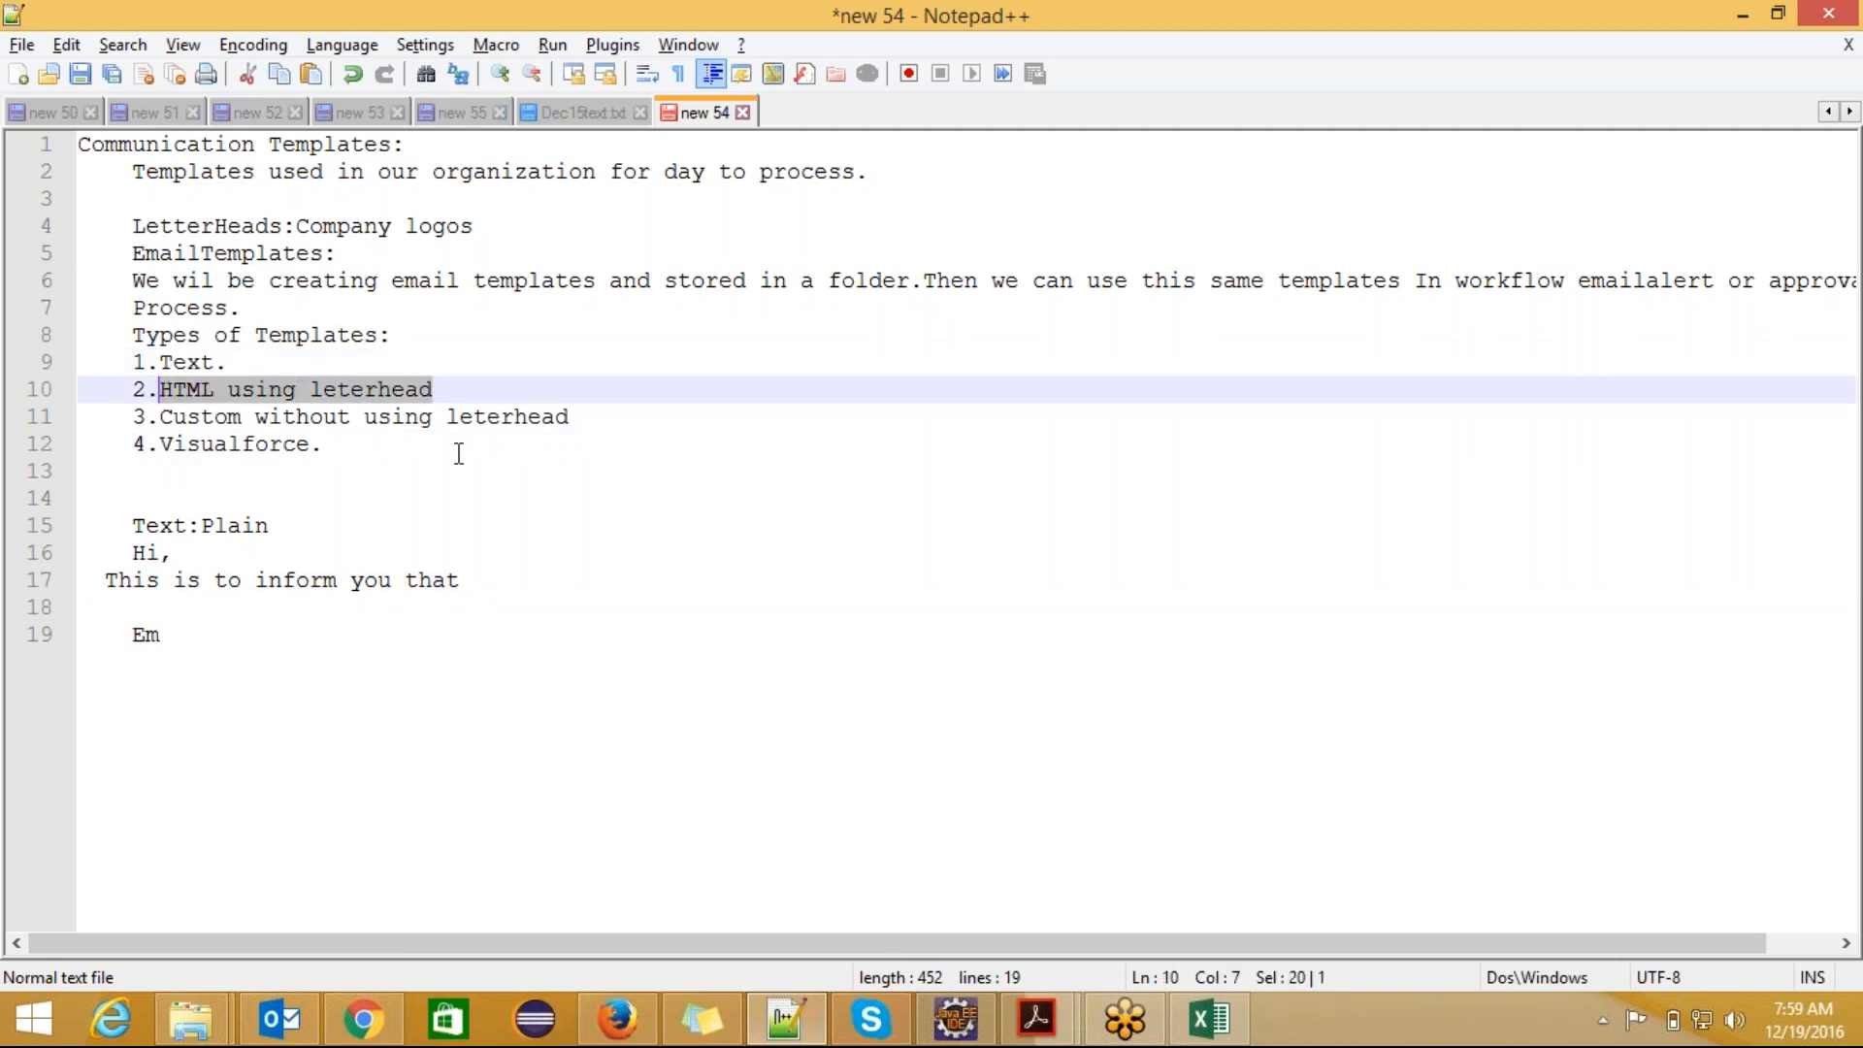
click(582, 416)
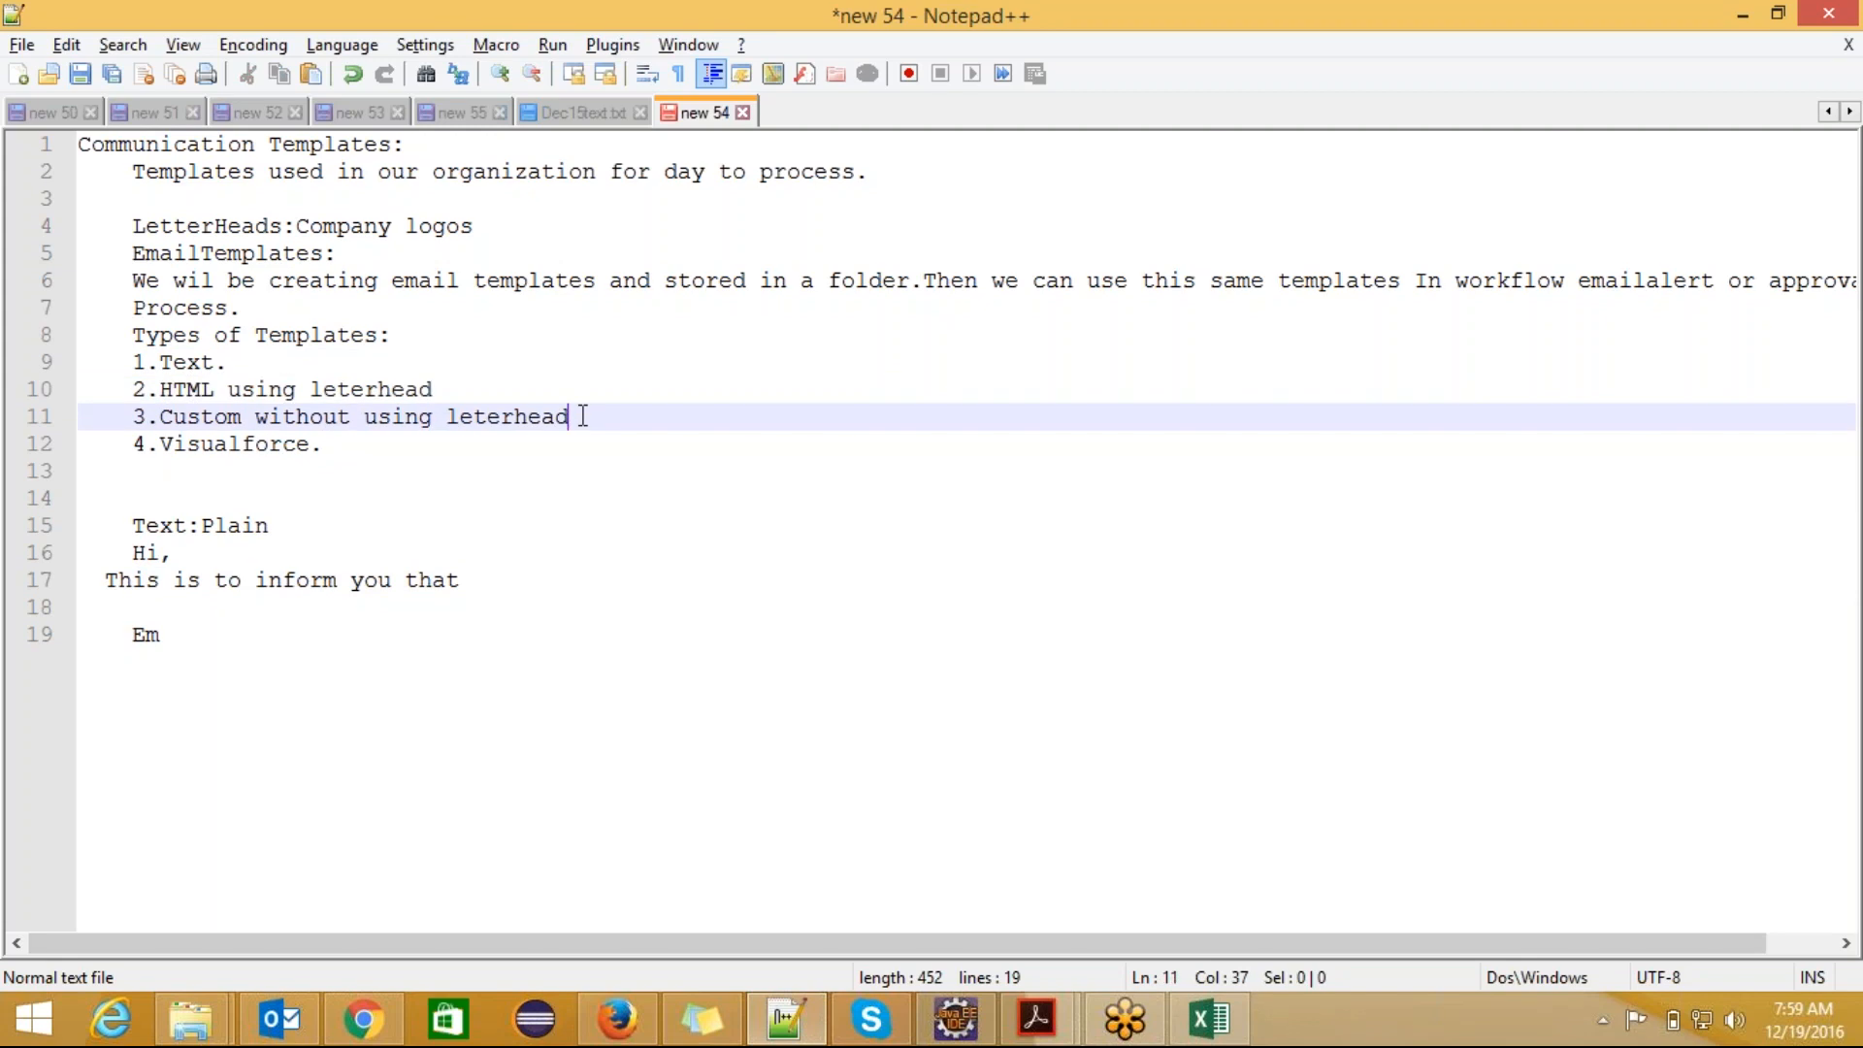
Step: Switch to Salesforce in Chrome and start a new email template of the type Custom (without using Letterhead)
click(393, 1017)
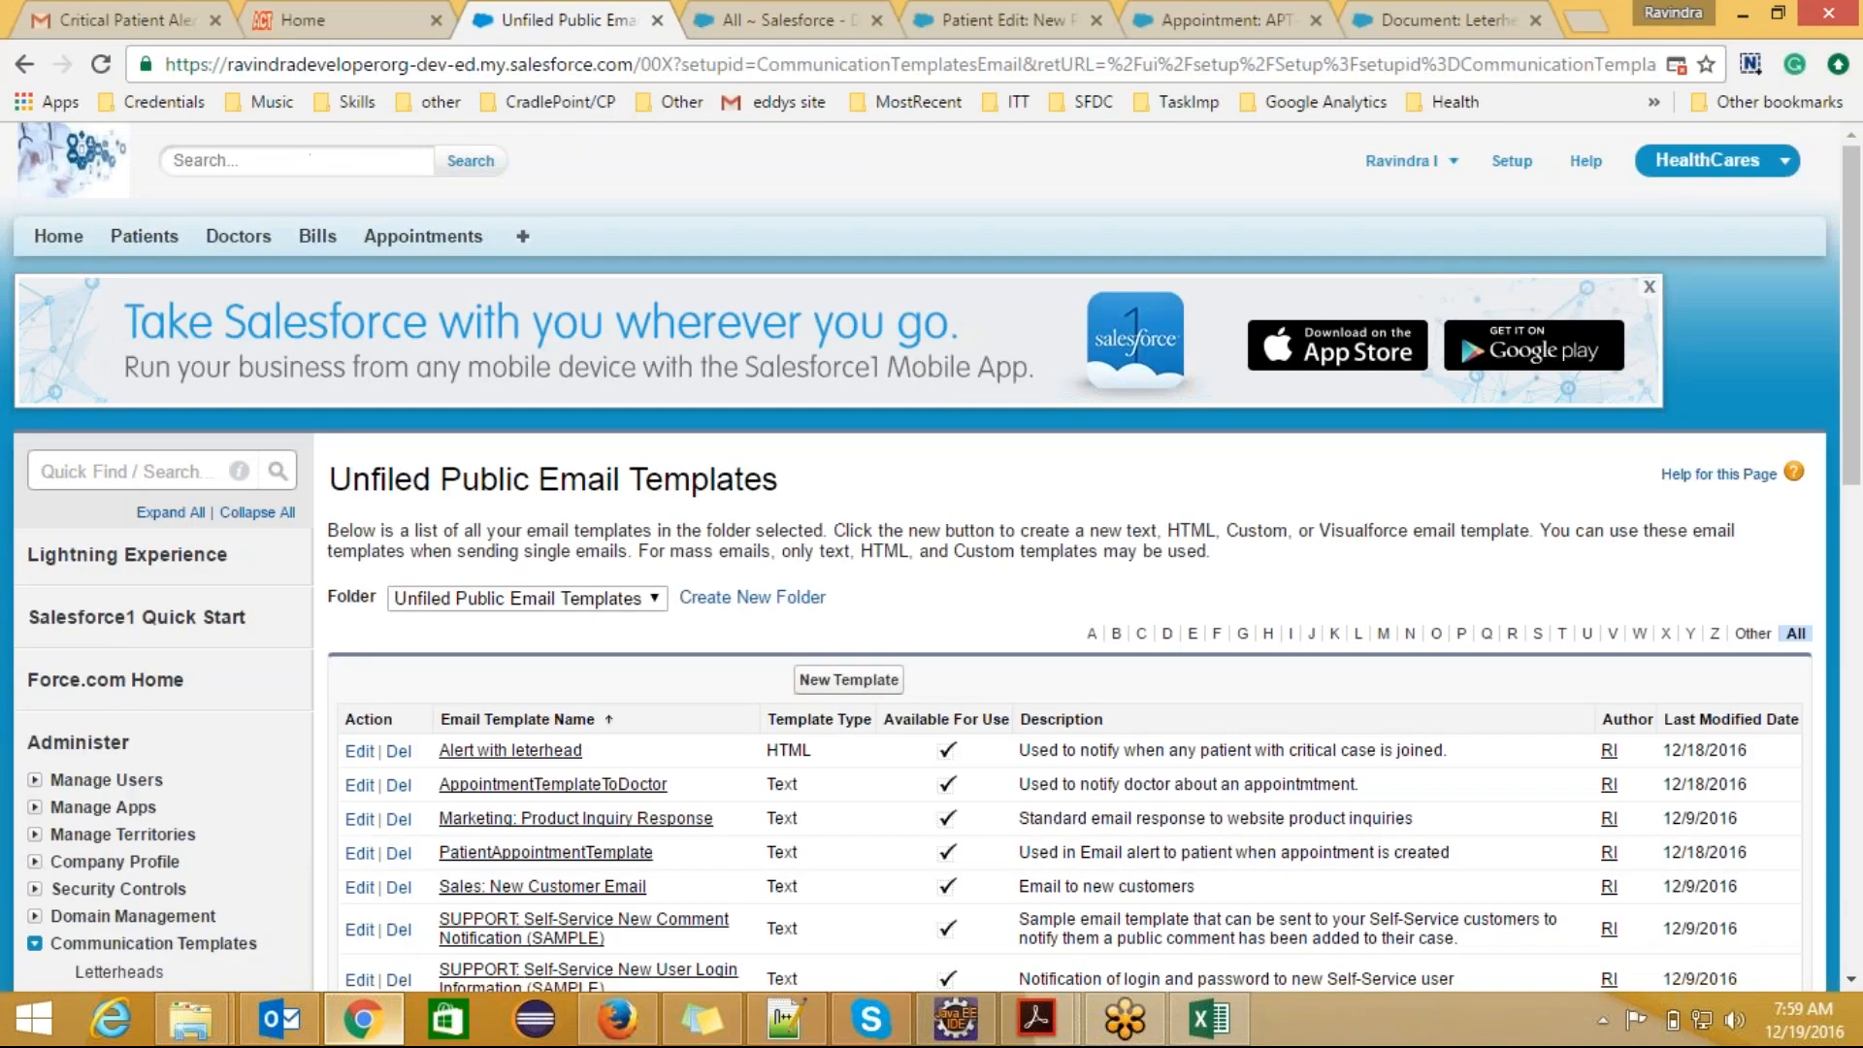
drag(1855, 301, 1860, 461)
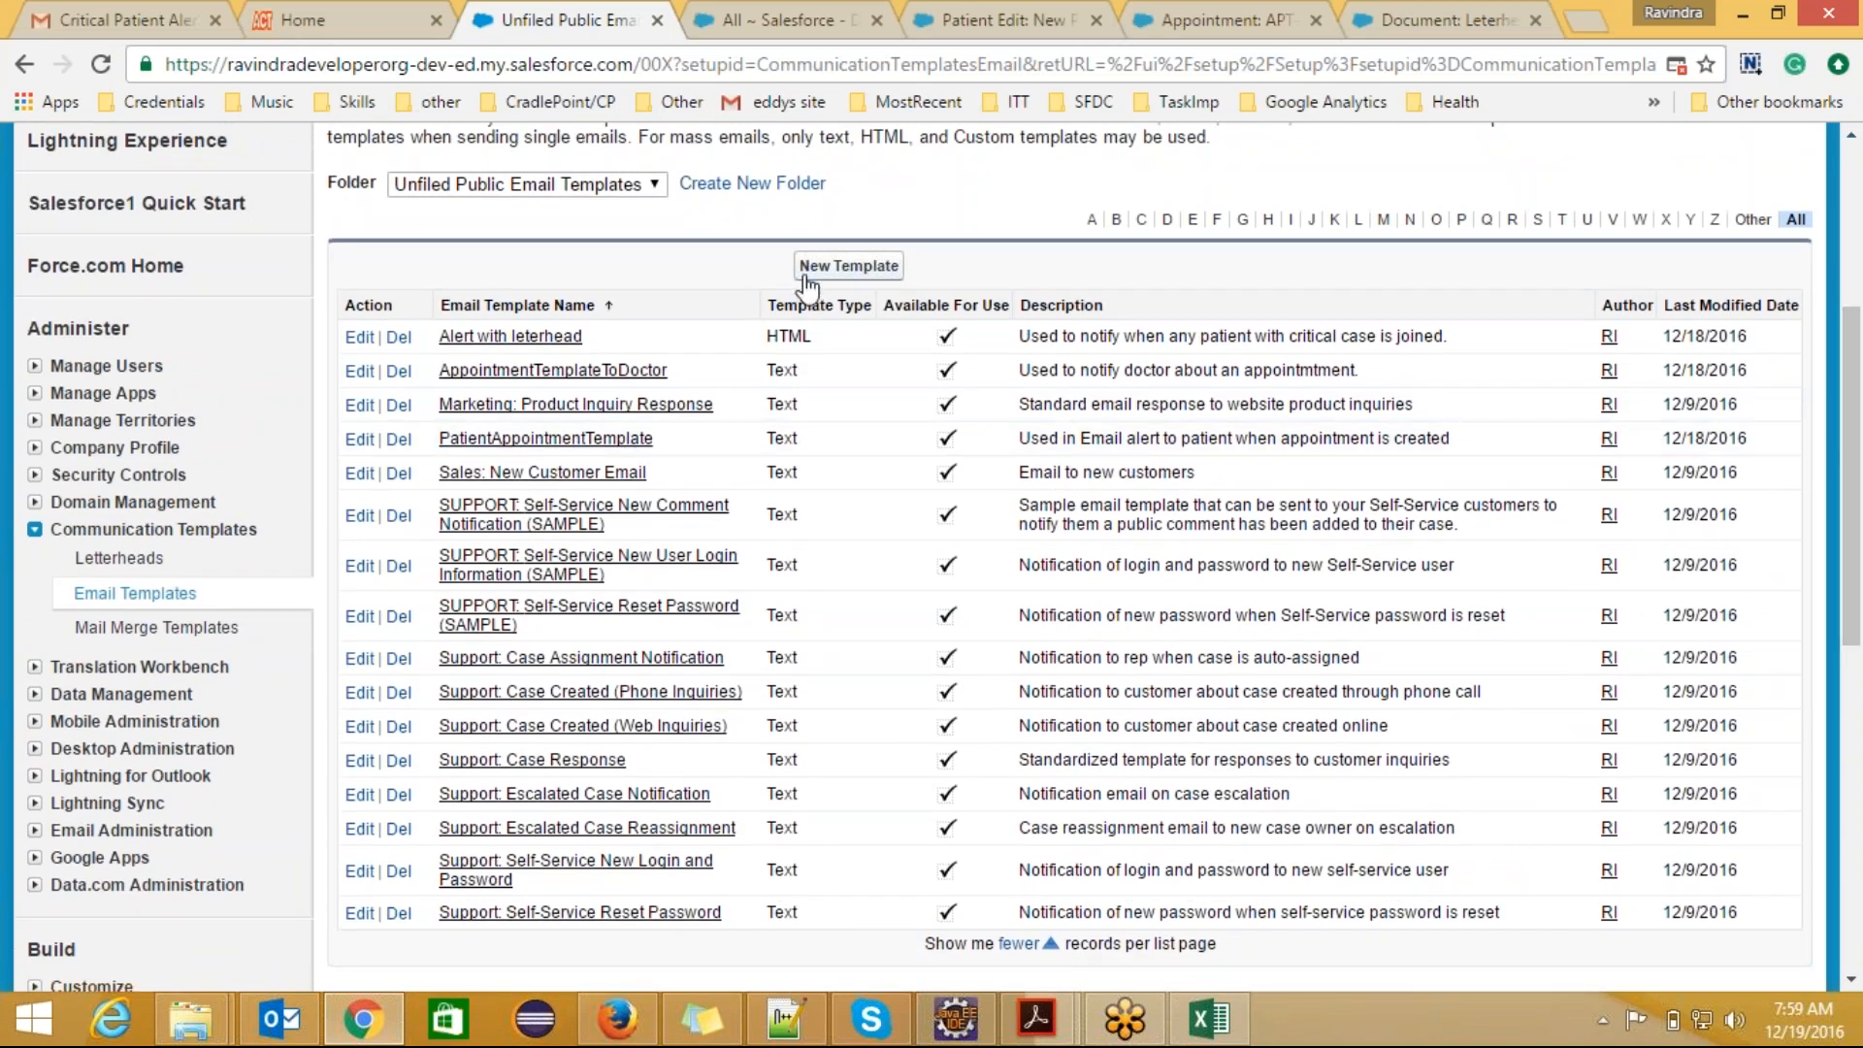
click(846, 266)
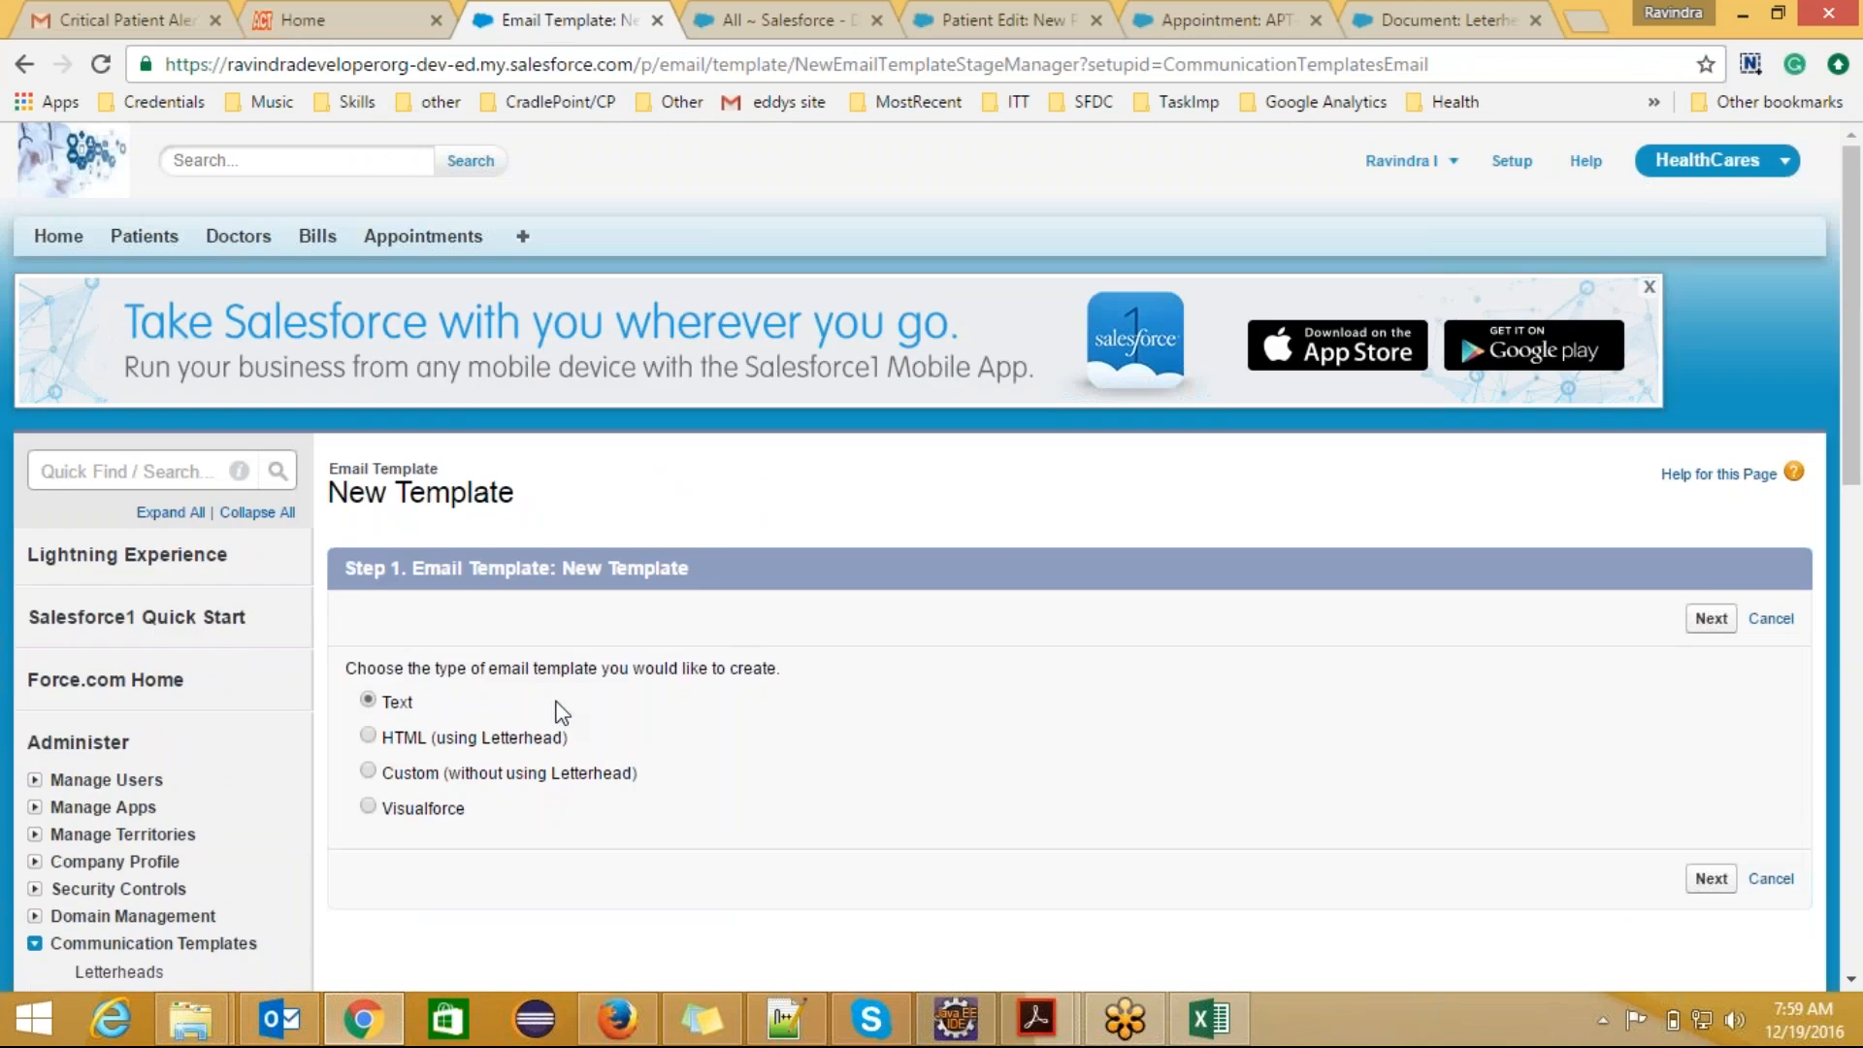
click(380, 774)
click(1710, 618)
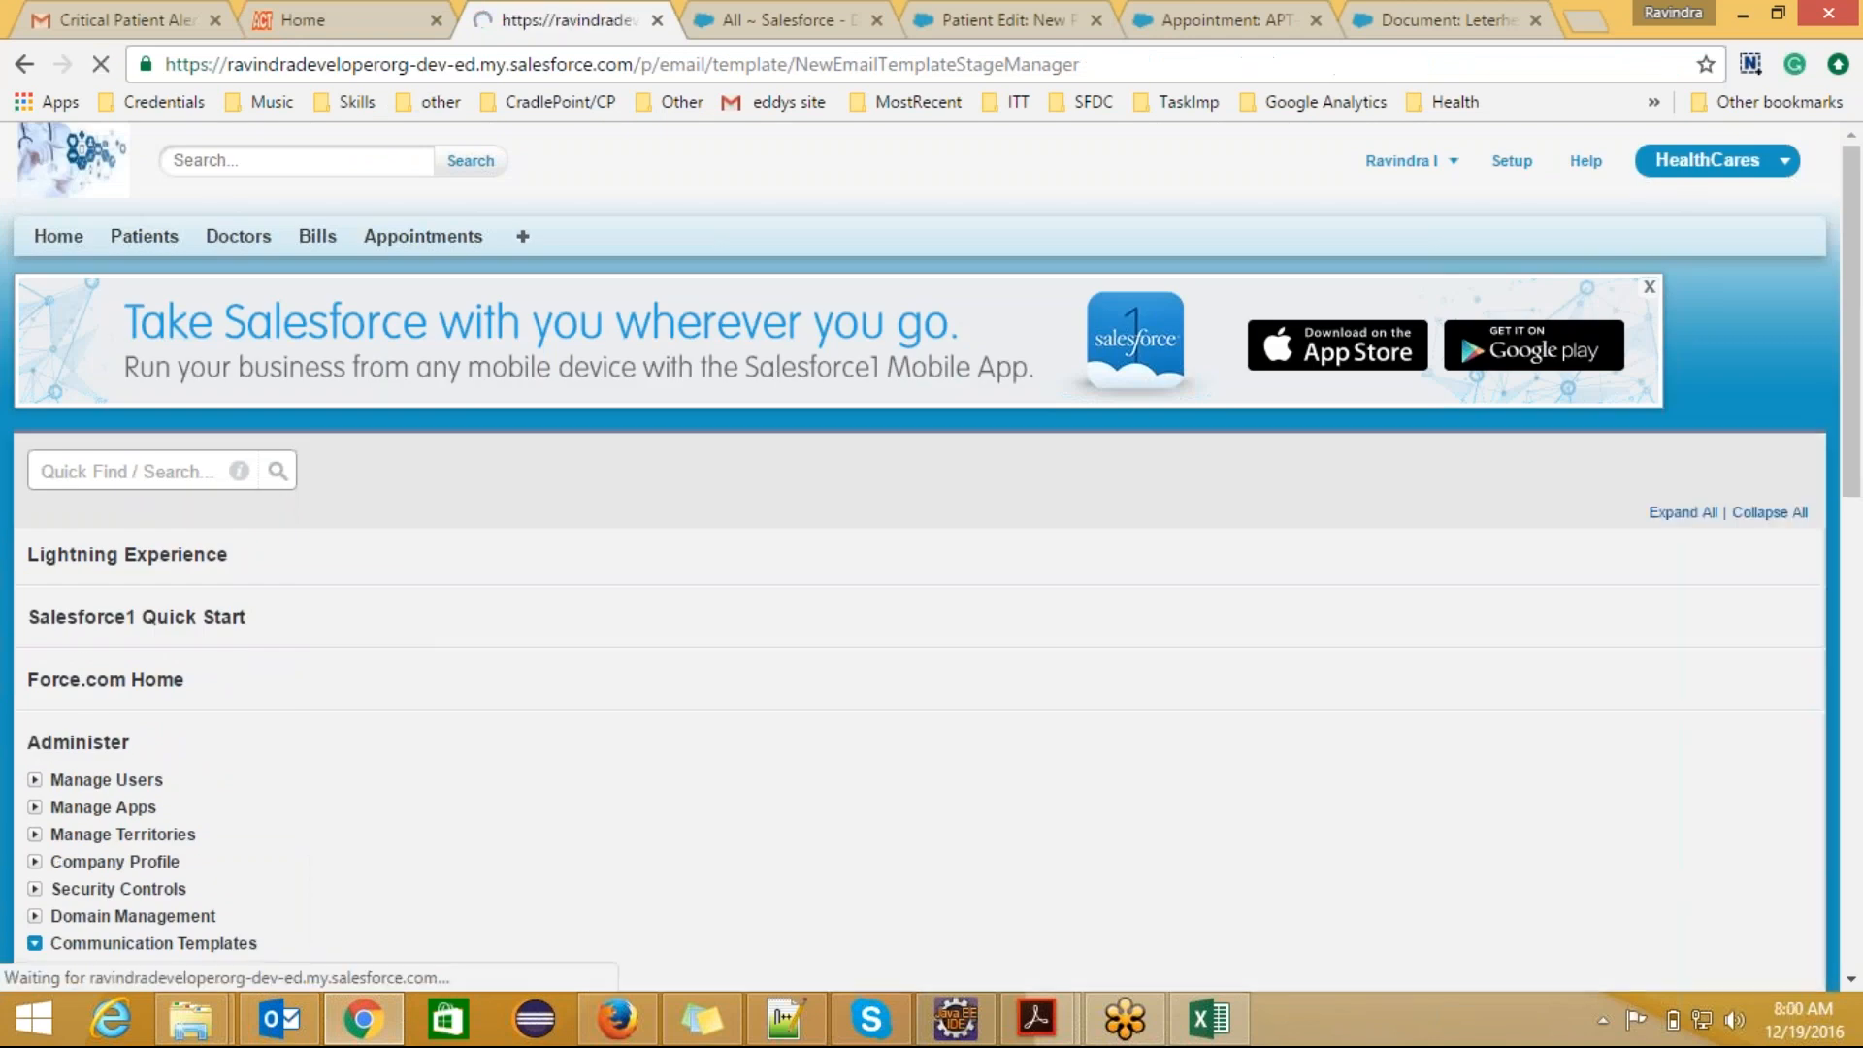
Step: Name the template "Alert without letterhead" and give it the unique name "Alert_without_letterhead"
scroll(1305, 617, down, 3)
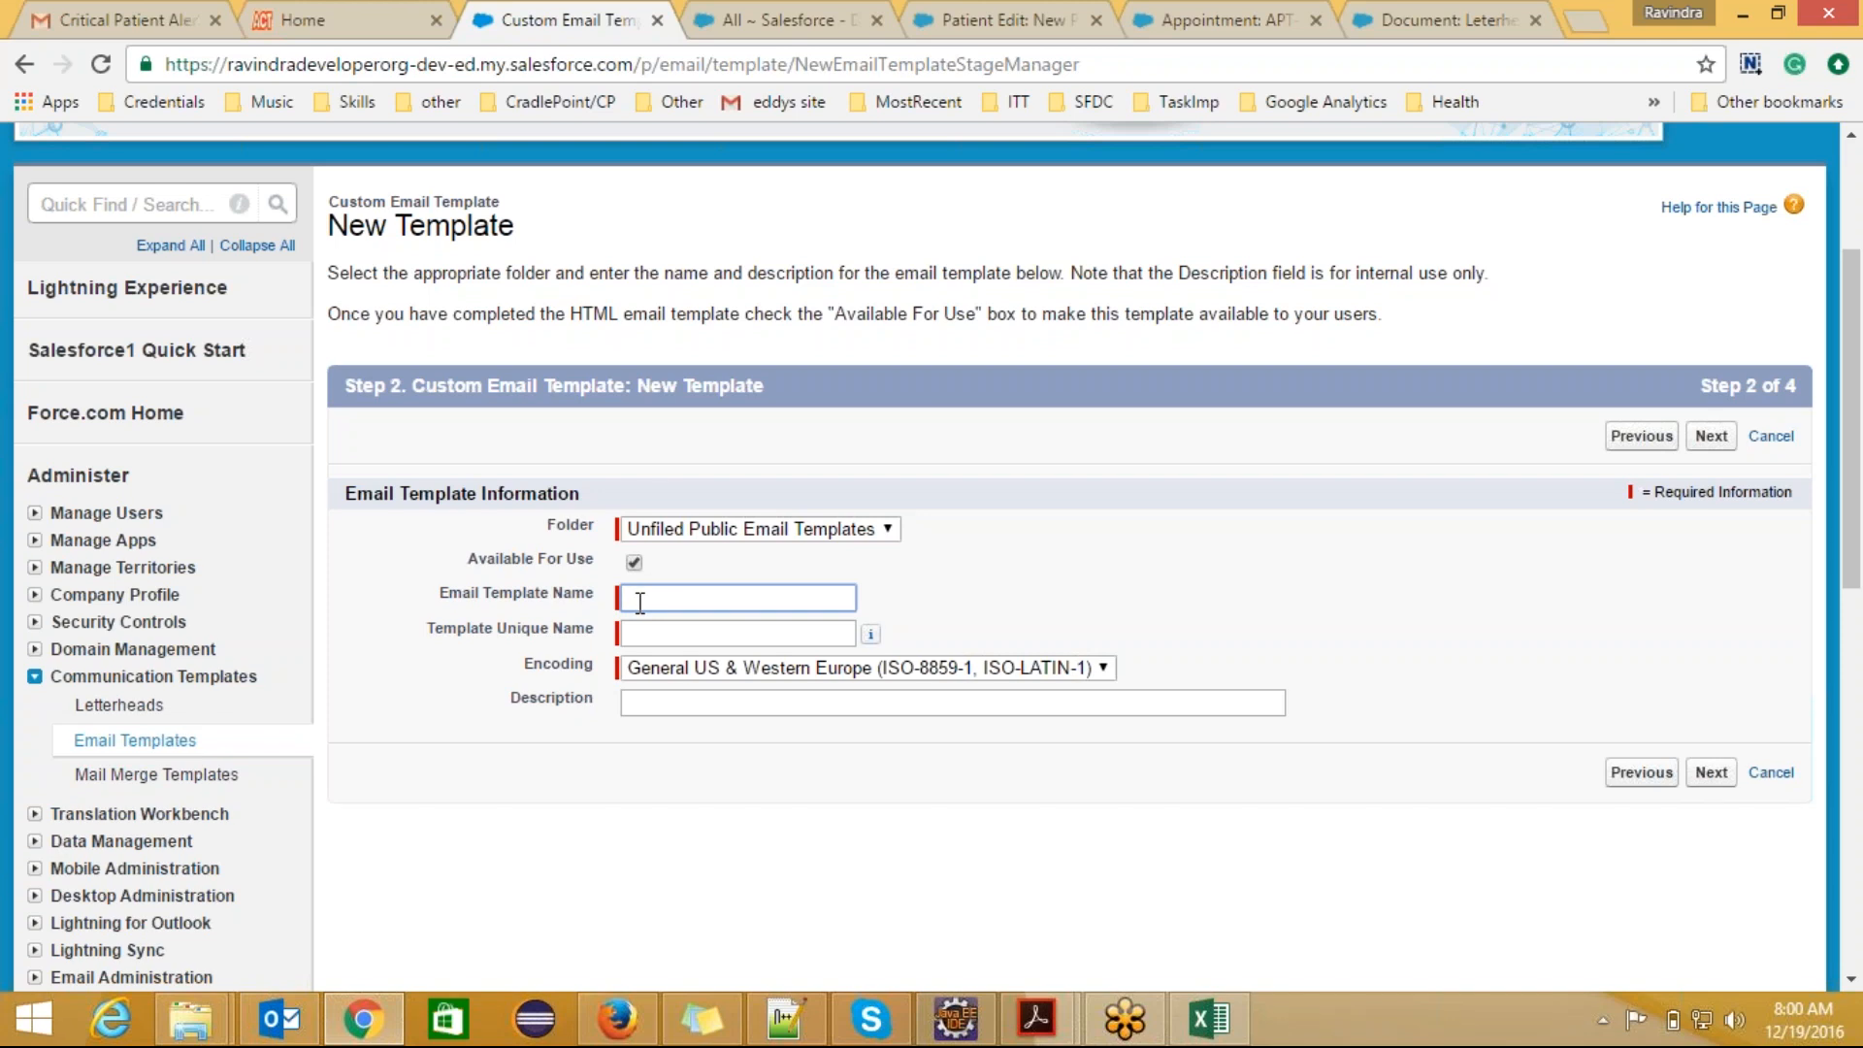
text(Alert )
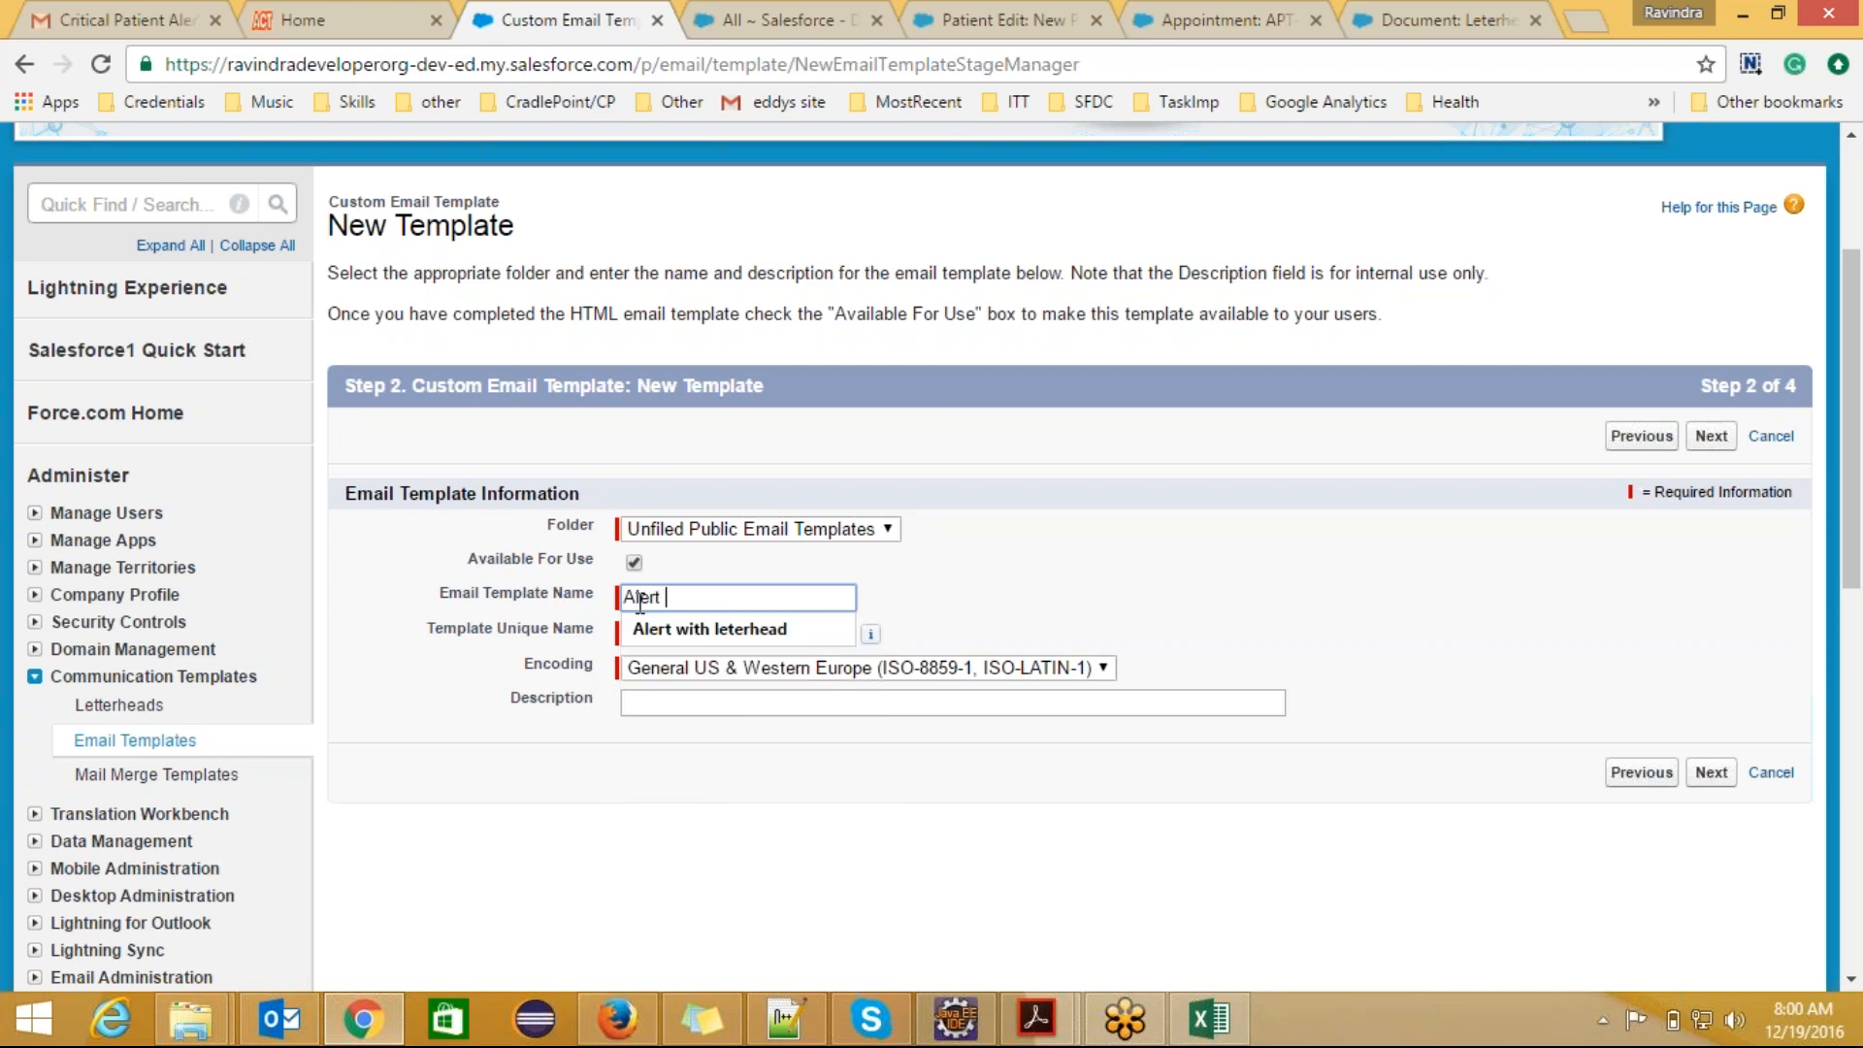
text(without)
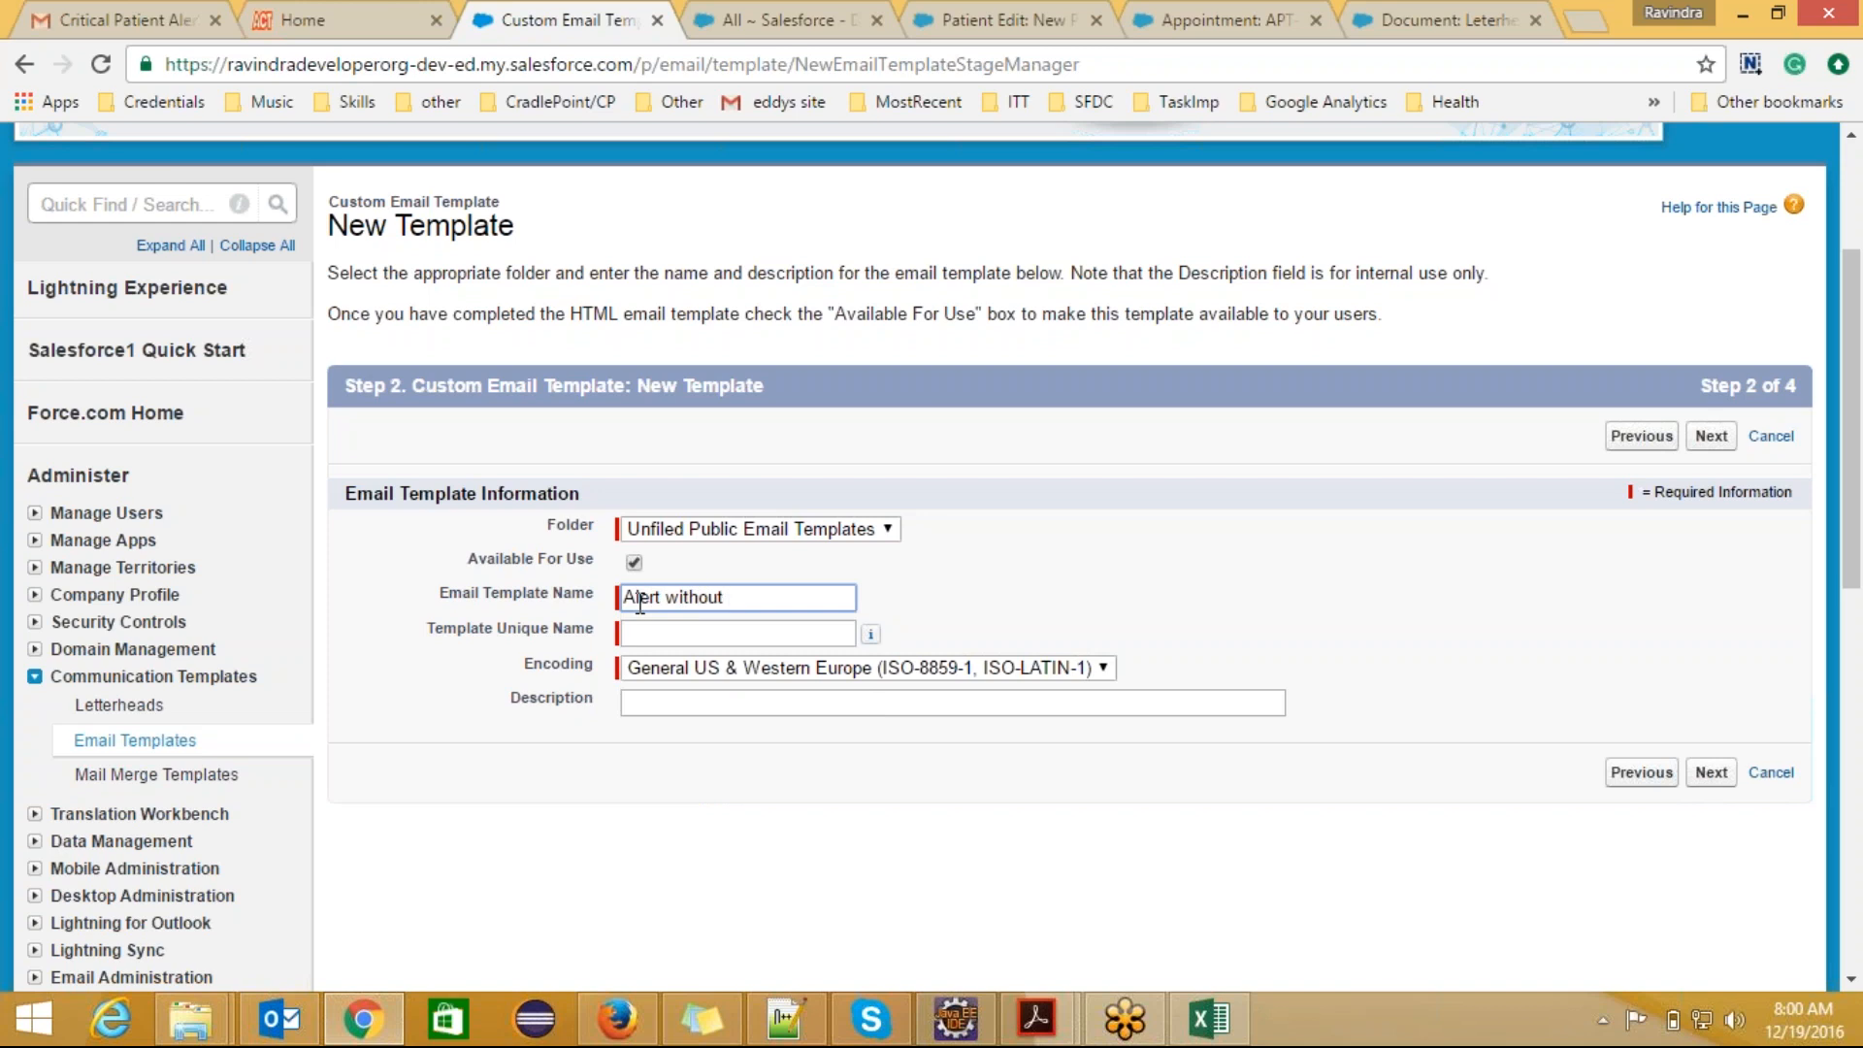
text( letterhead)
click(640, 632)
click(894, 698)
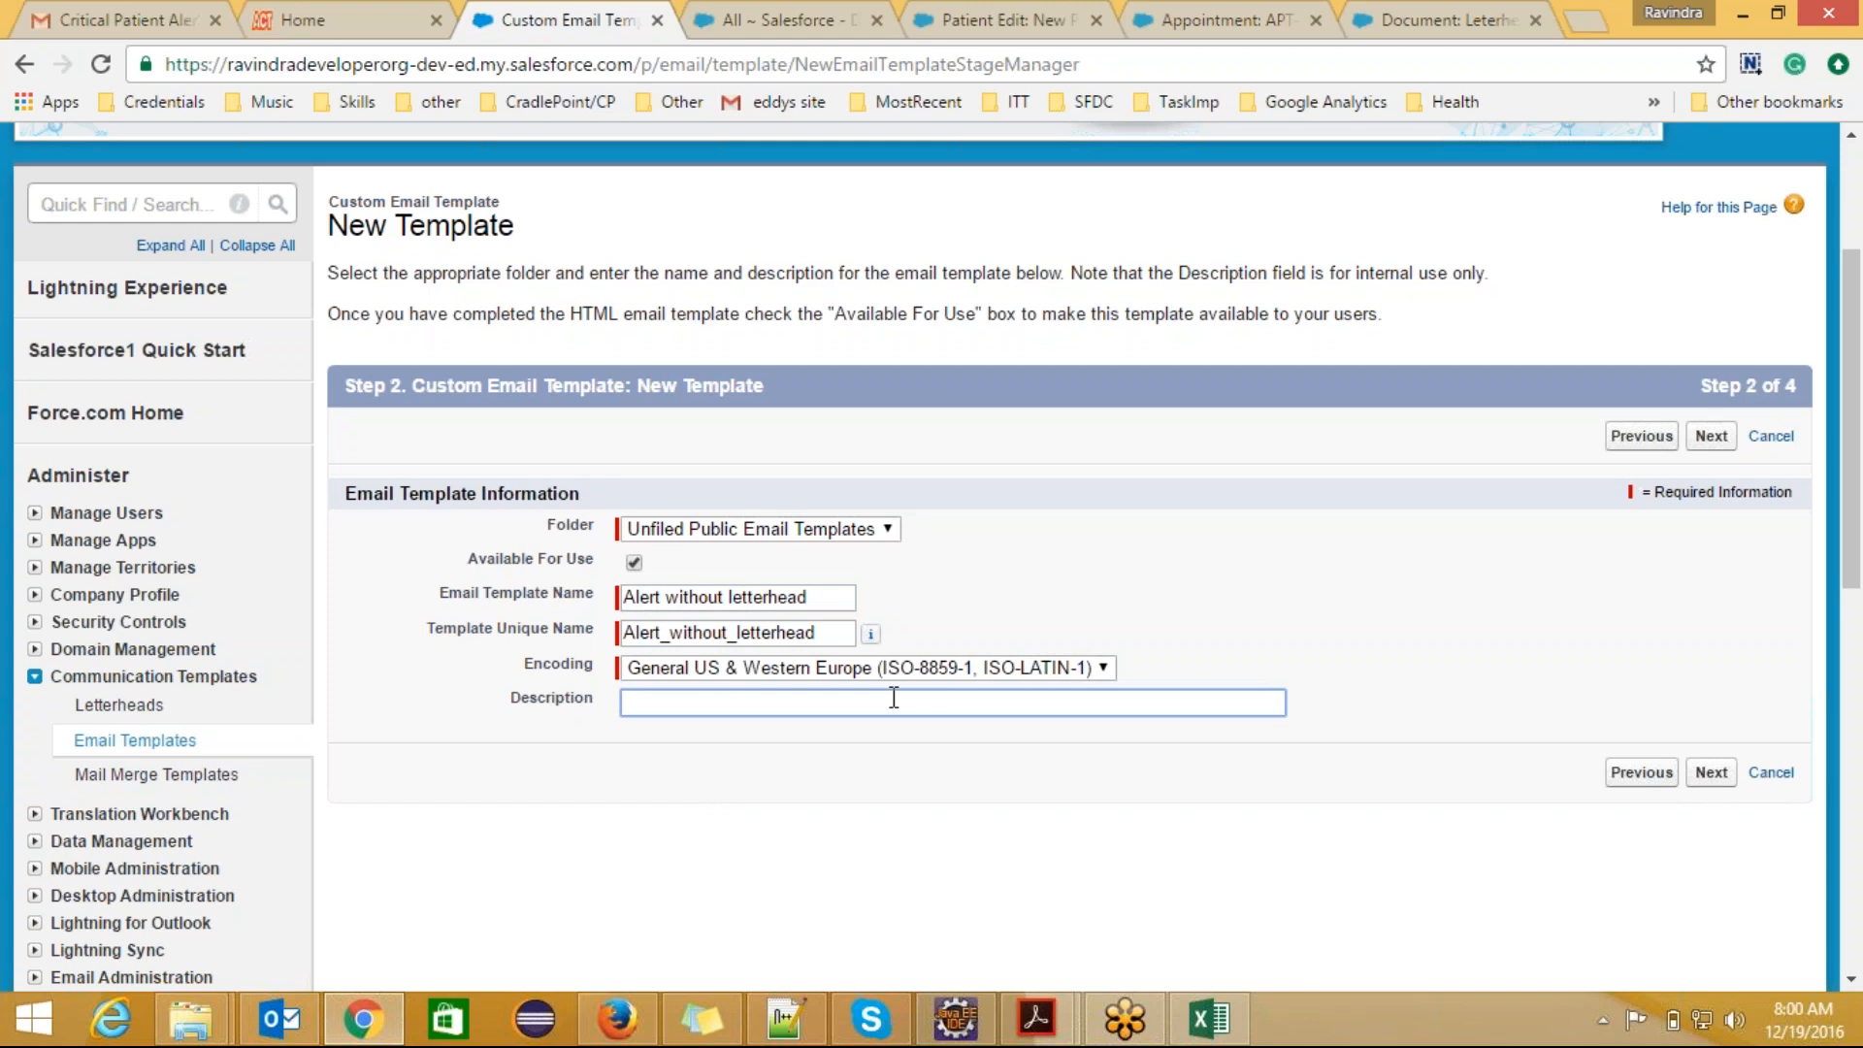
text(used)
key(BackSpace)
key(BackSpace)
key(BackSpace)
key(BackSpace)
text(creat)
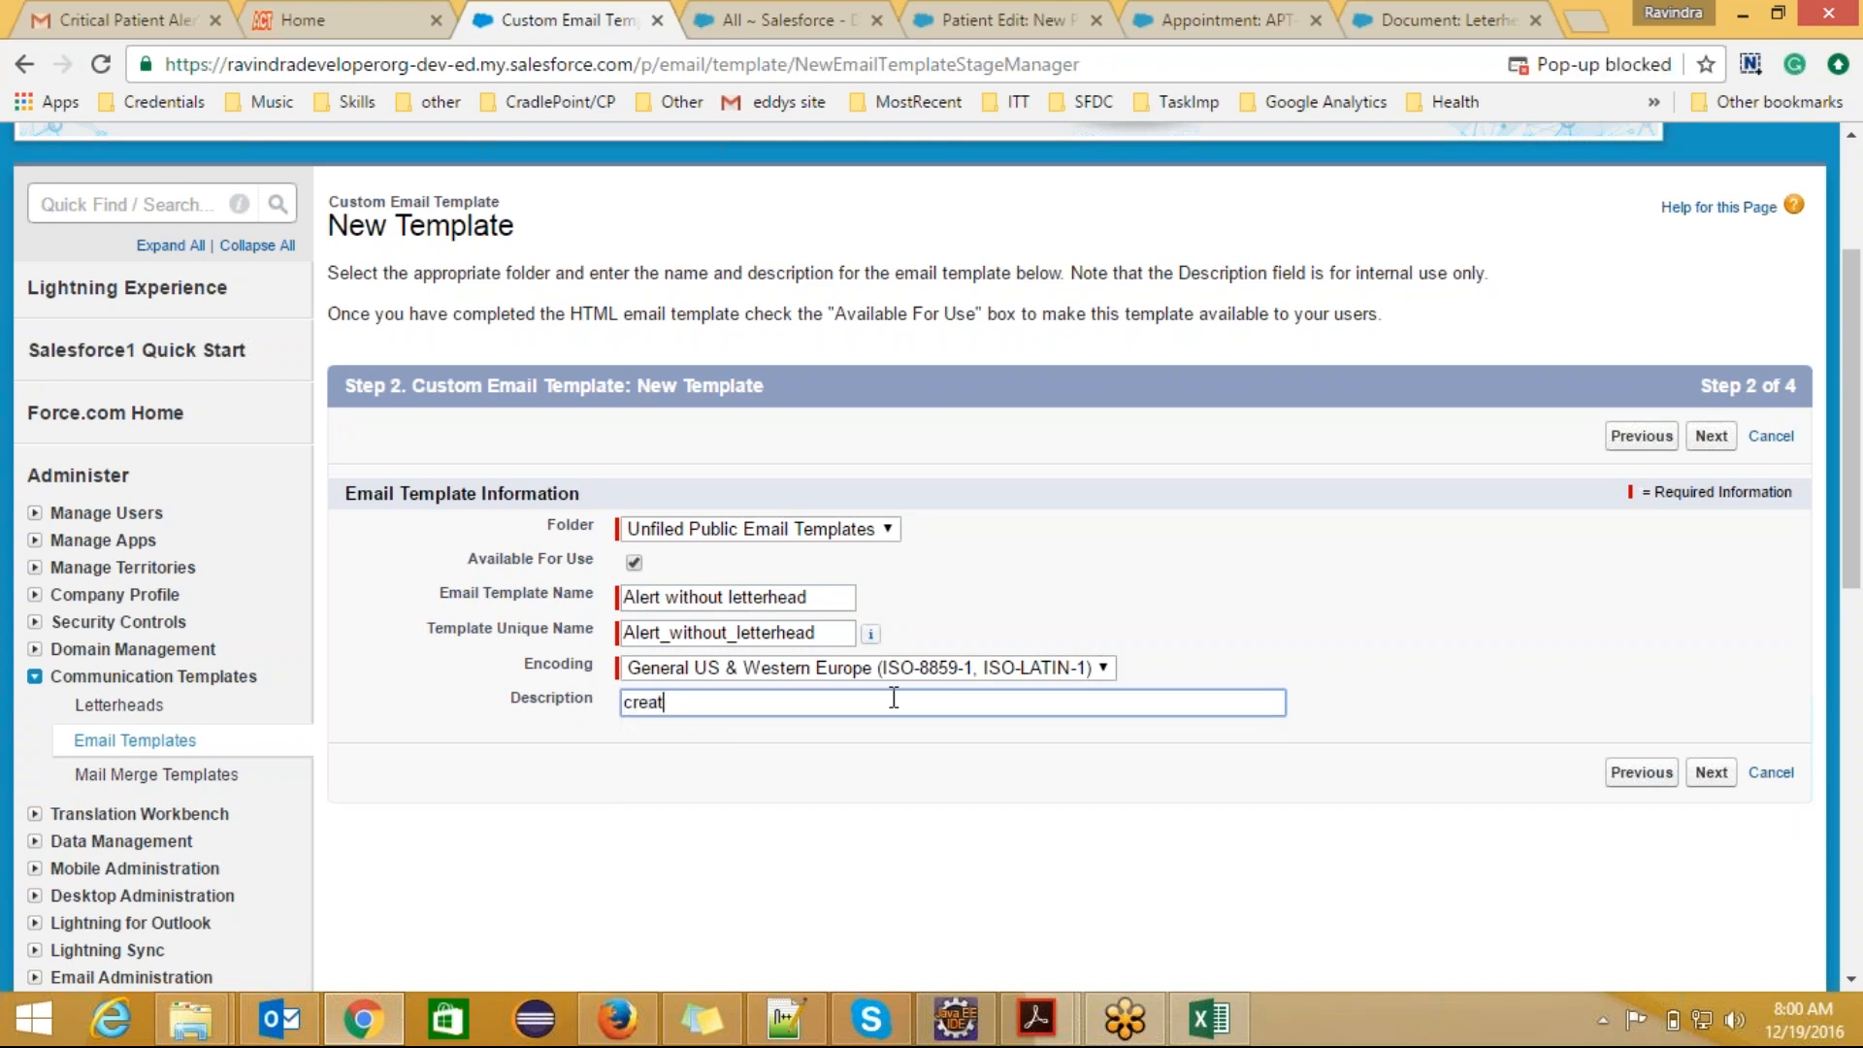
text(ed to test)
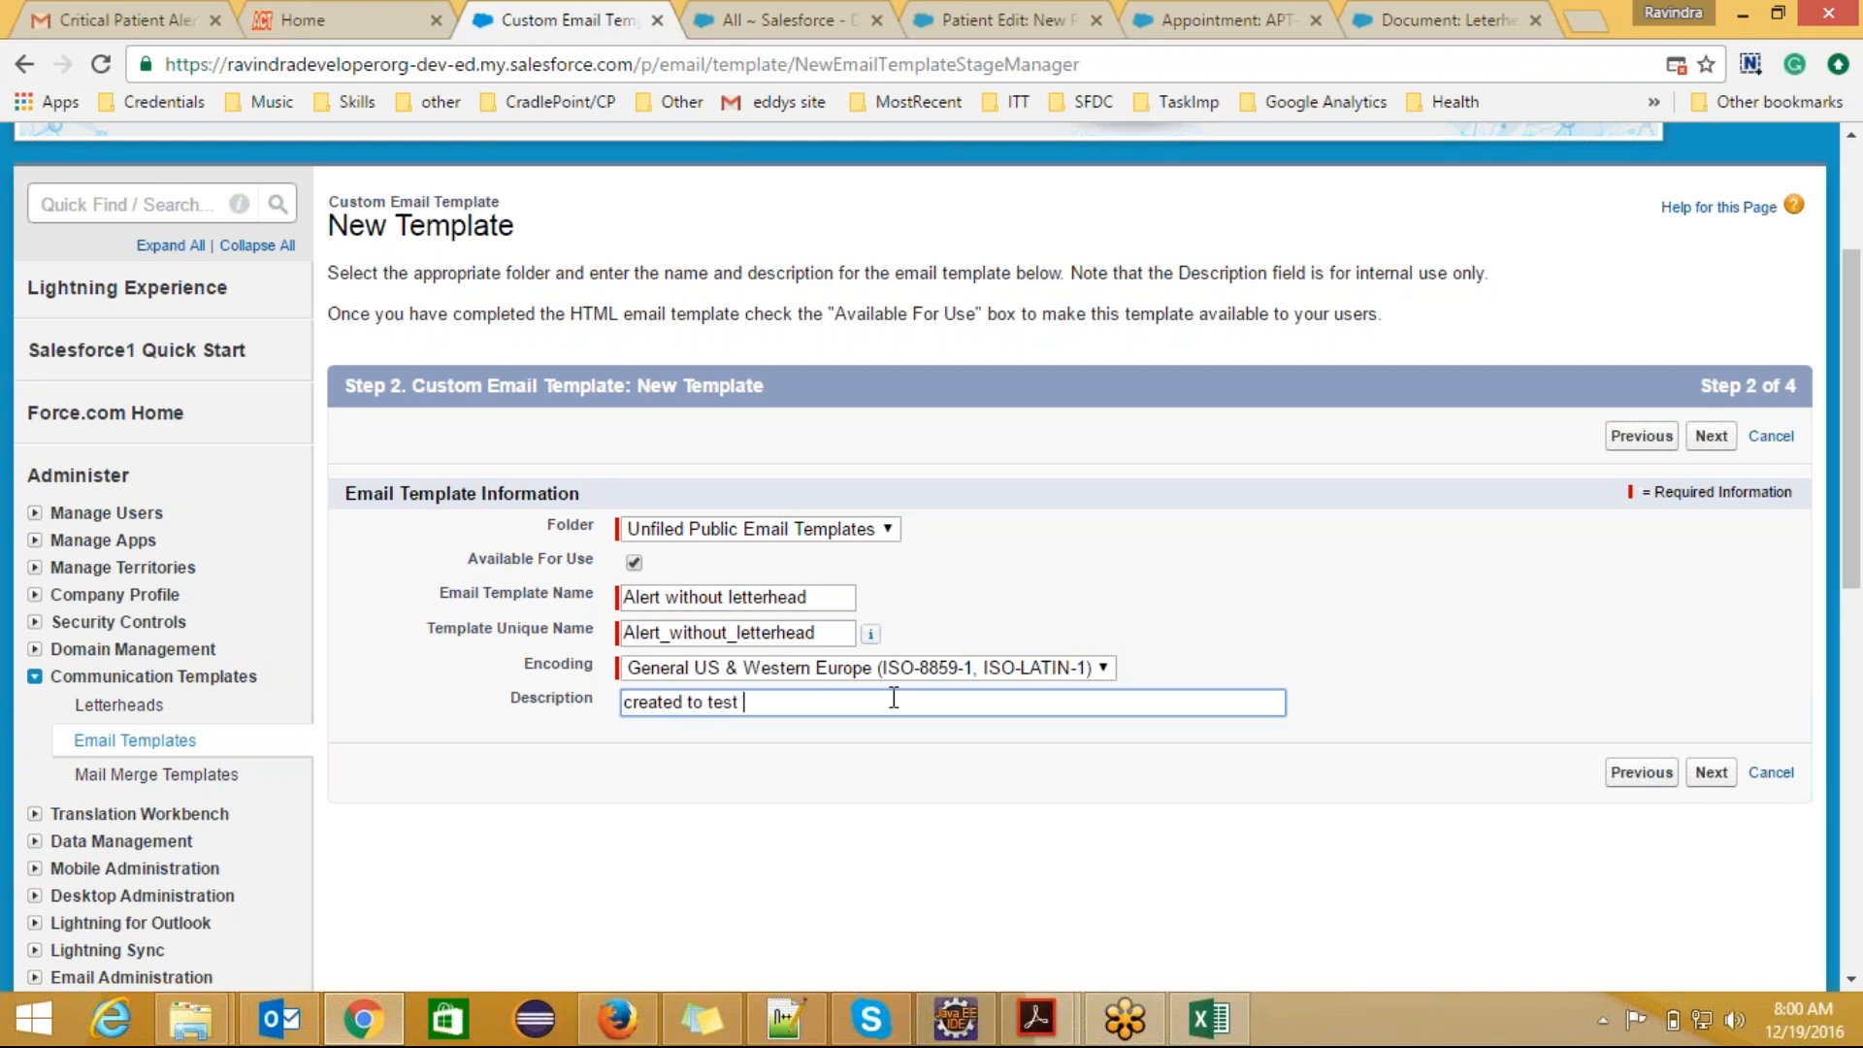
key(BackSpace)
key(BackSpace)
key(BackSpace)
key(BackSpace)
key(BackSpace)
key(BackSpace)
key(BackSpace)
key(BackSpace)
key(BackSpace)
key(BackSpace)
key(BackSpace)
key(BackSpace)
key(BackSpace)
key(BackSpace)
key(BackSpace)
Step: Describe the template as "first custom template without letterhead." and continue to the HTML version
text(first custom template witho)
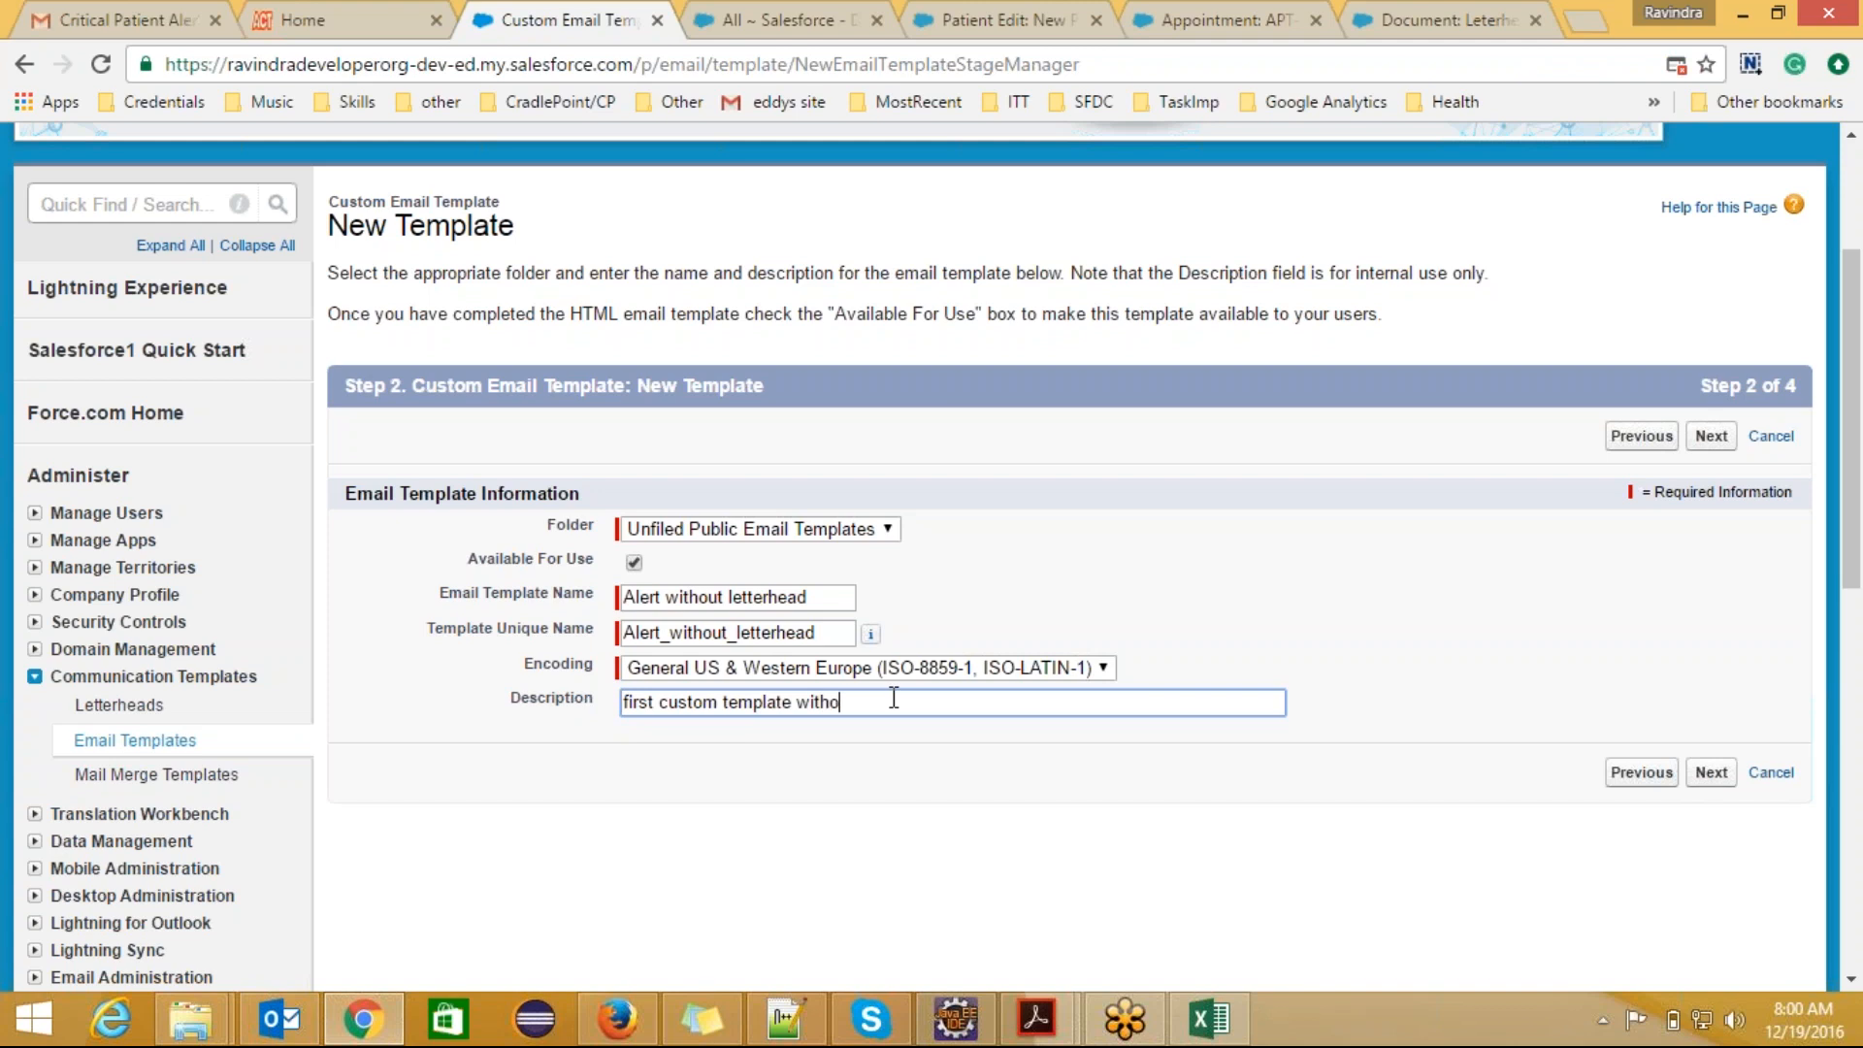
text(t)
key(BackSpace)
text(ut letterhead.)
click(1710, 436)
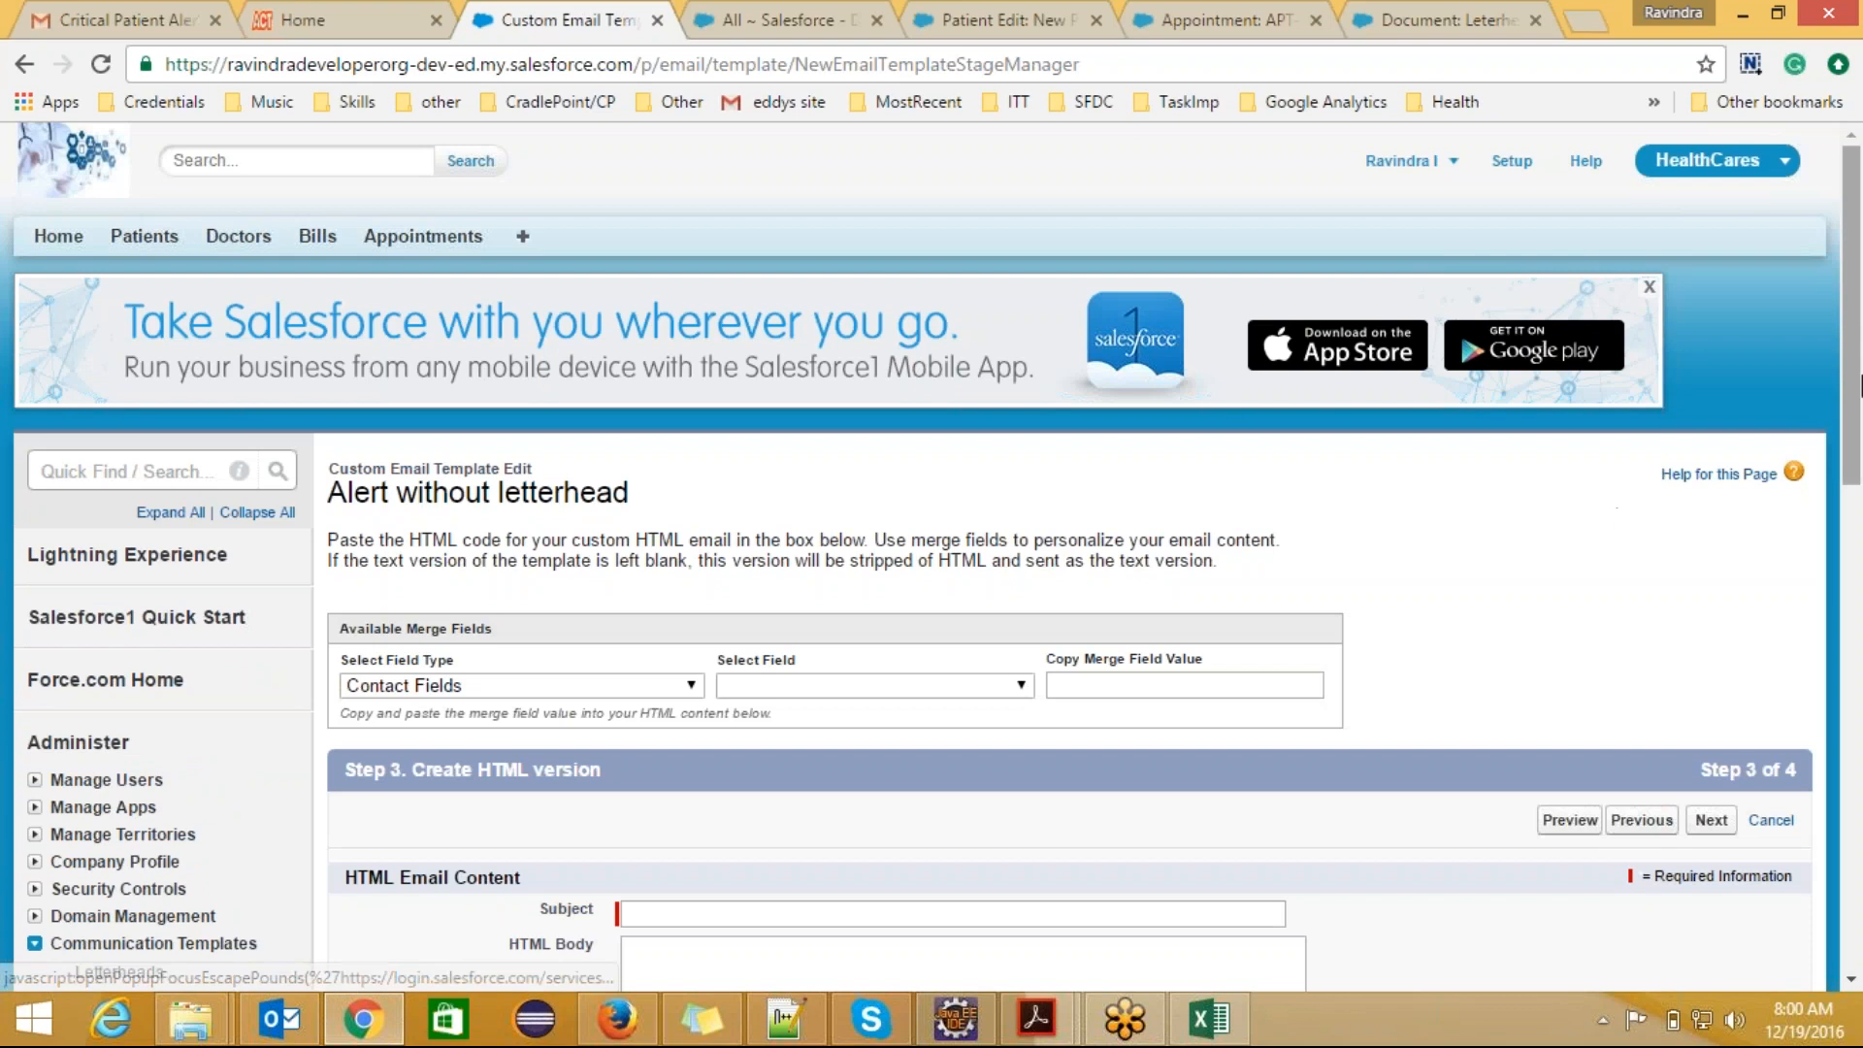
Step: Set the email subject to "Patient Alert!"
drag(1852, 380, 1851, 539)
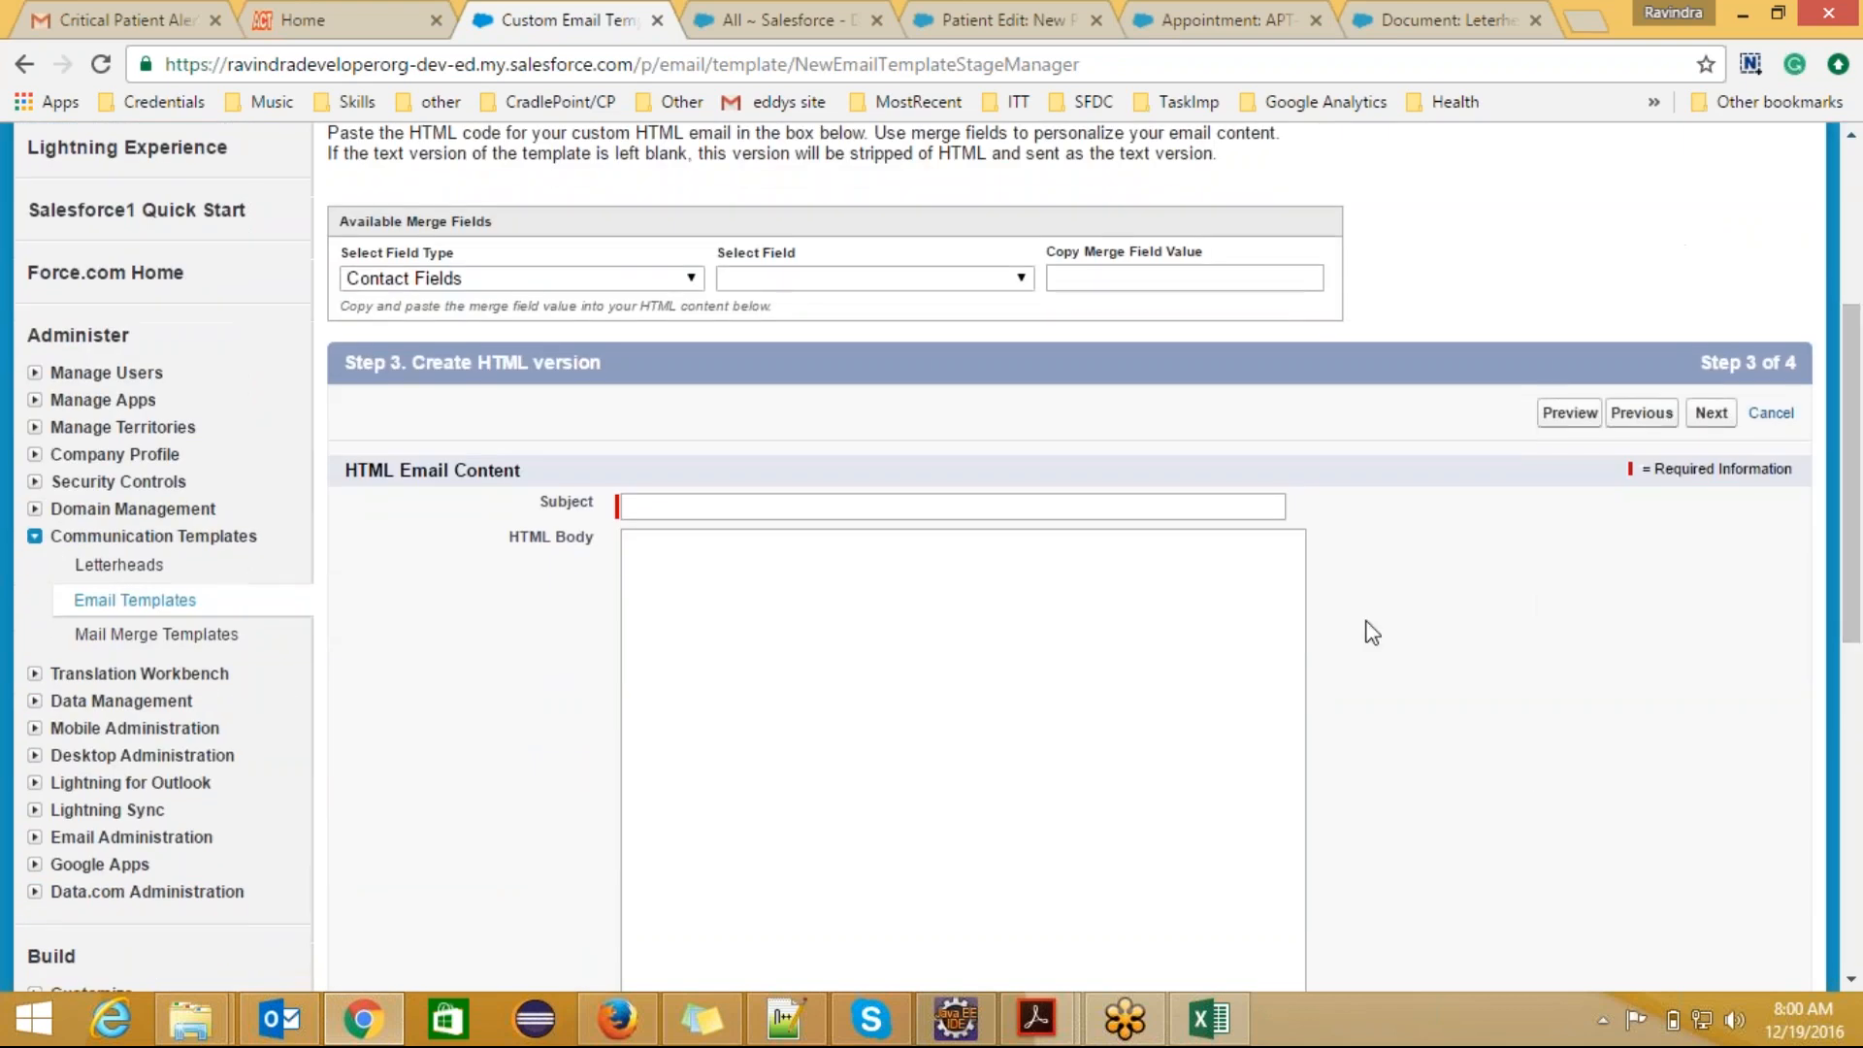
click(767, 513)
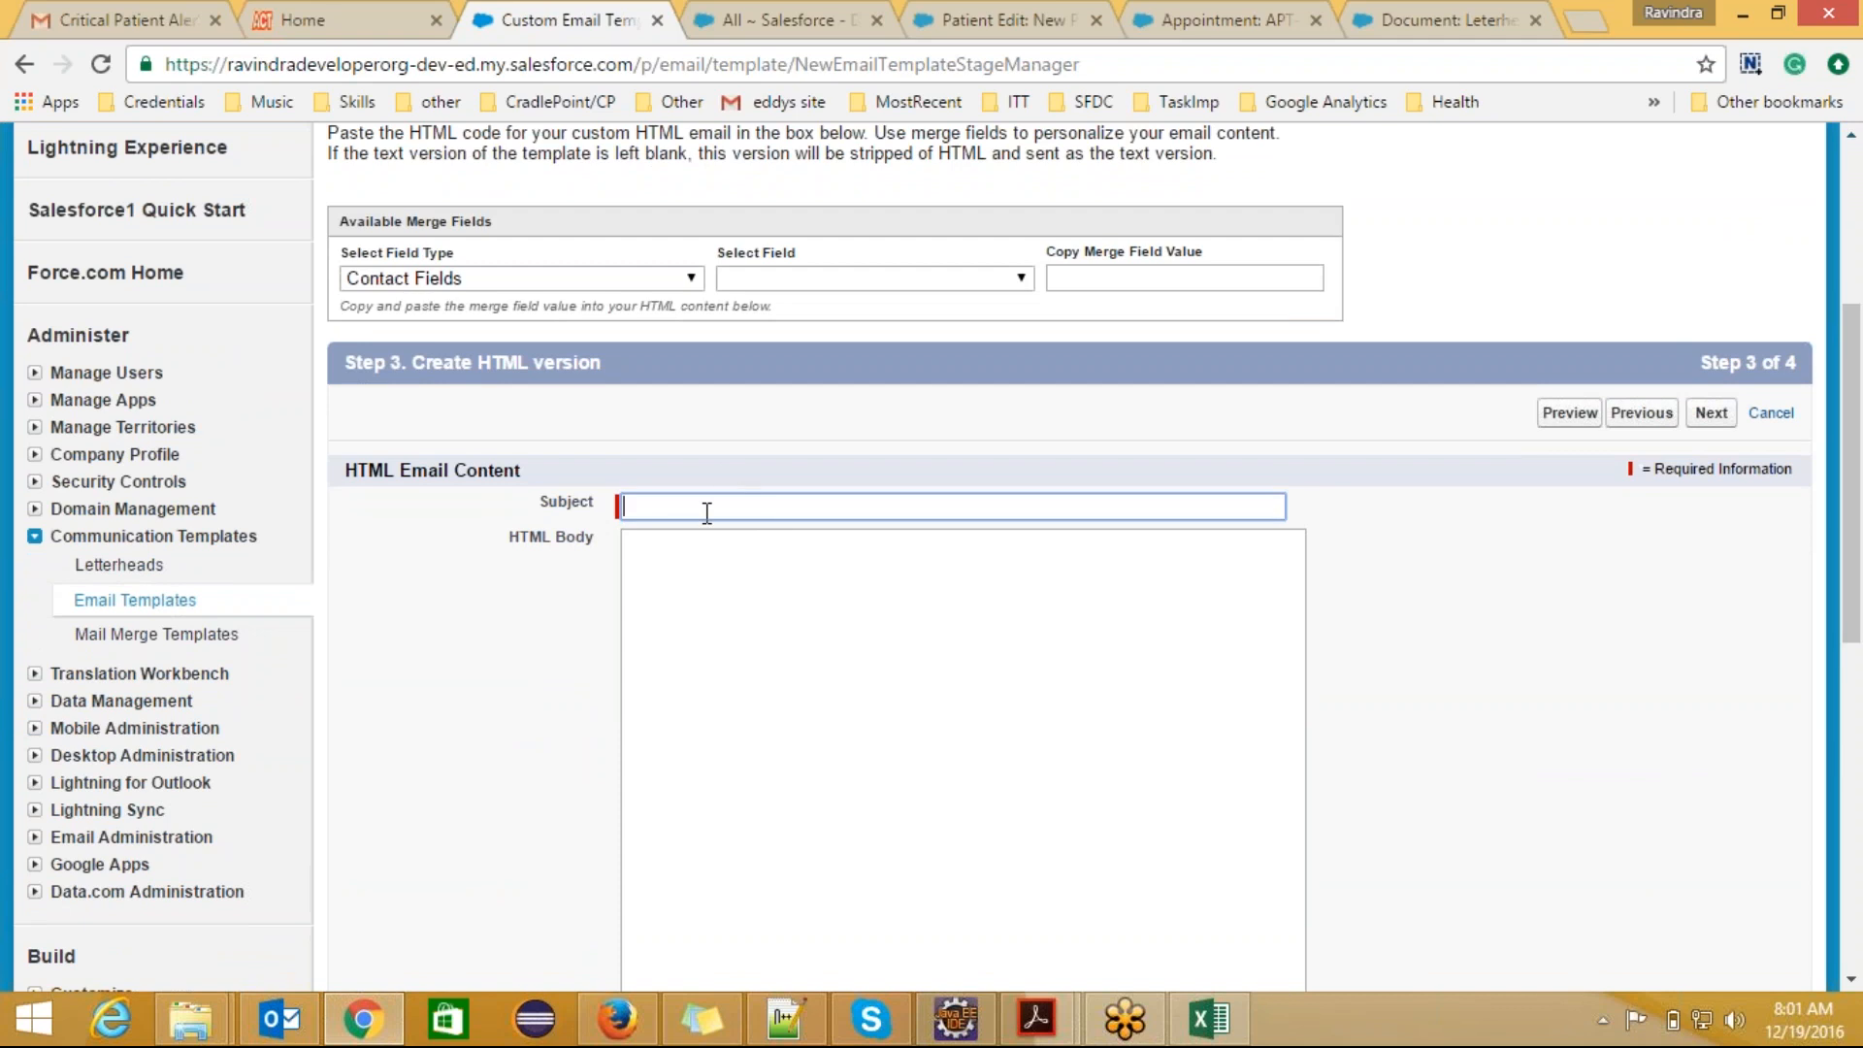
text(Patient Alert!)
Step: Begin the HTML body with the greeting "Hi"
click(661, 553)
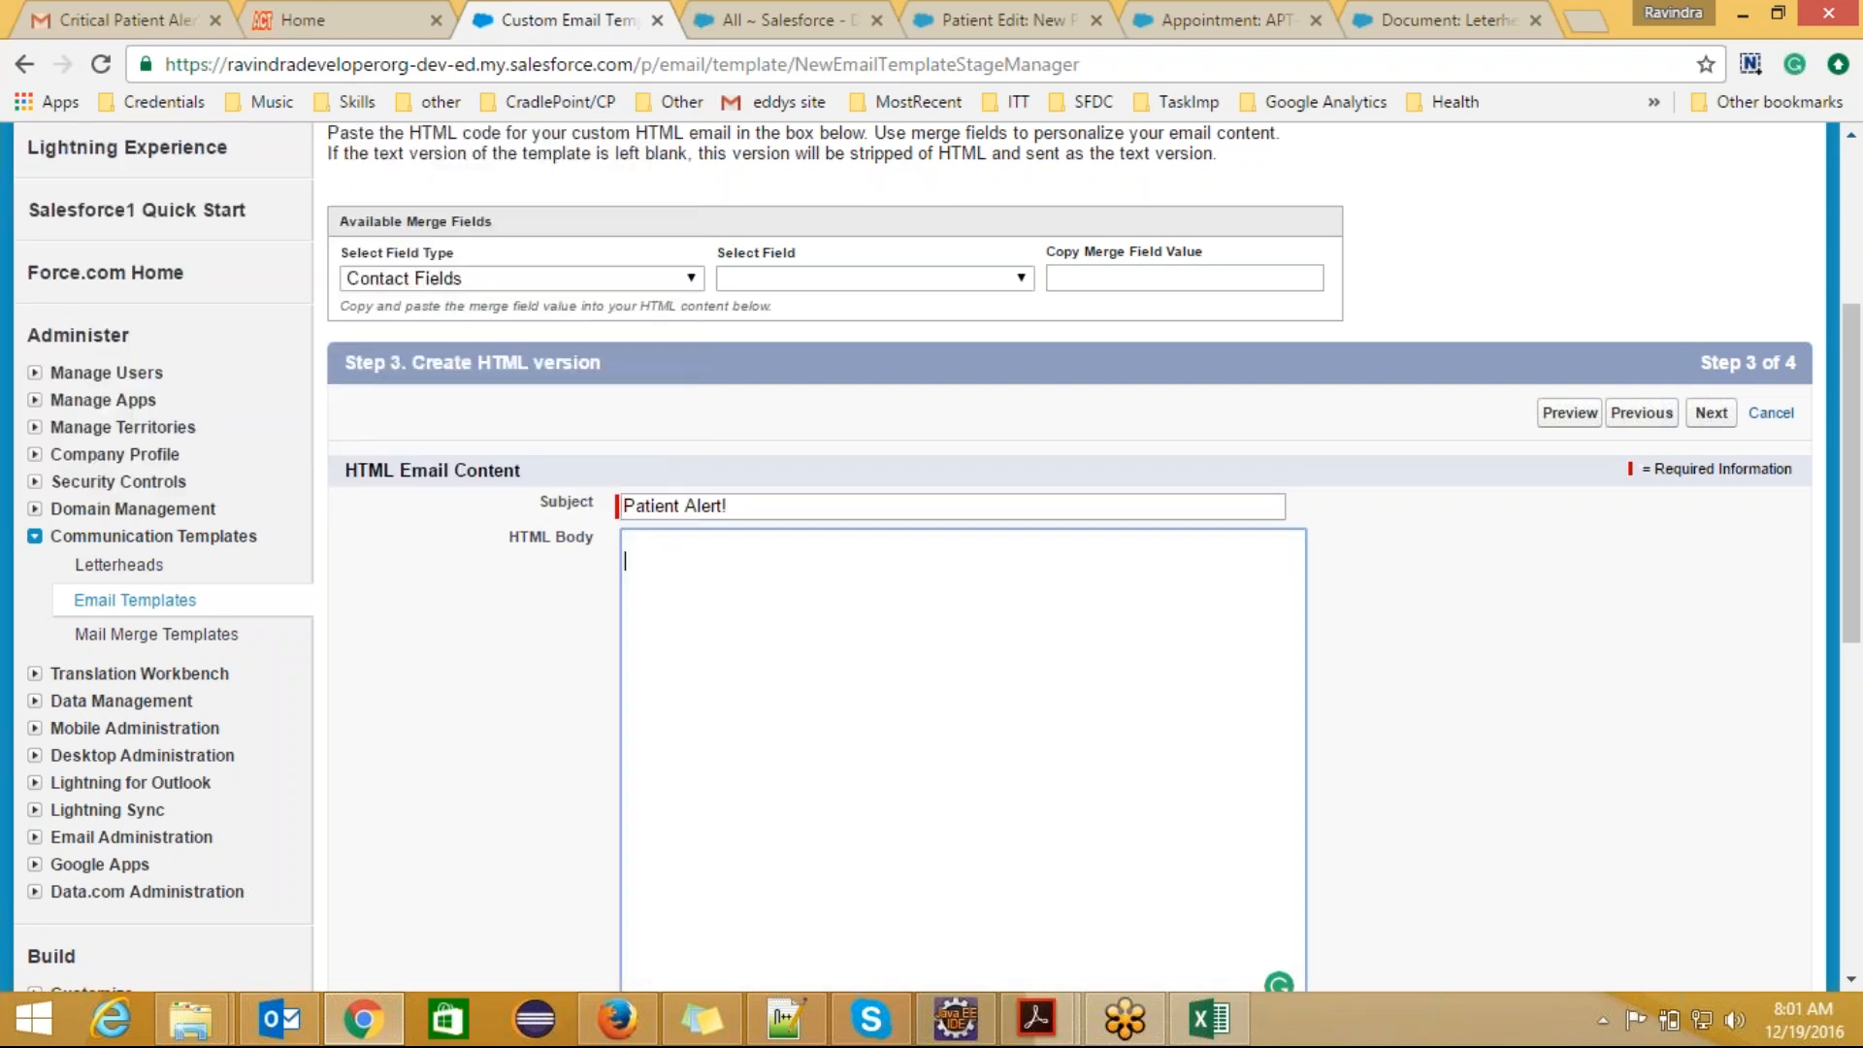
text(Hi <)
key(BackSpace)
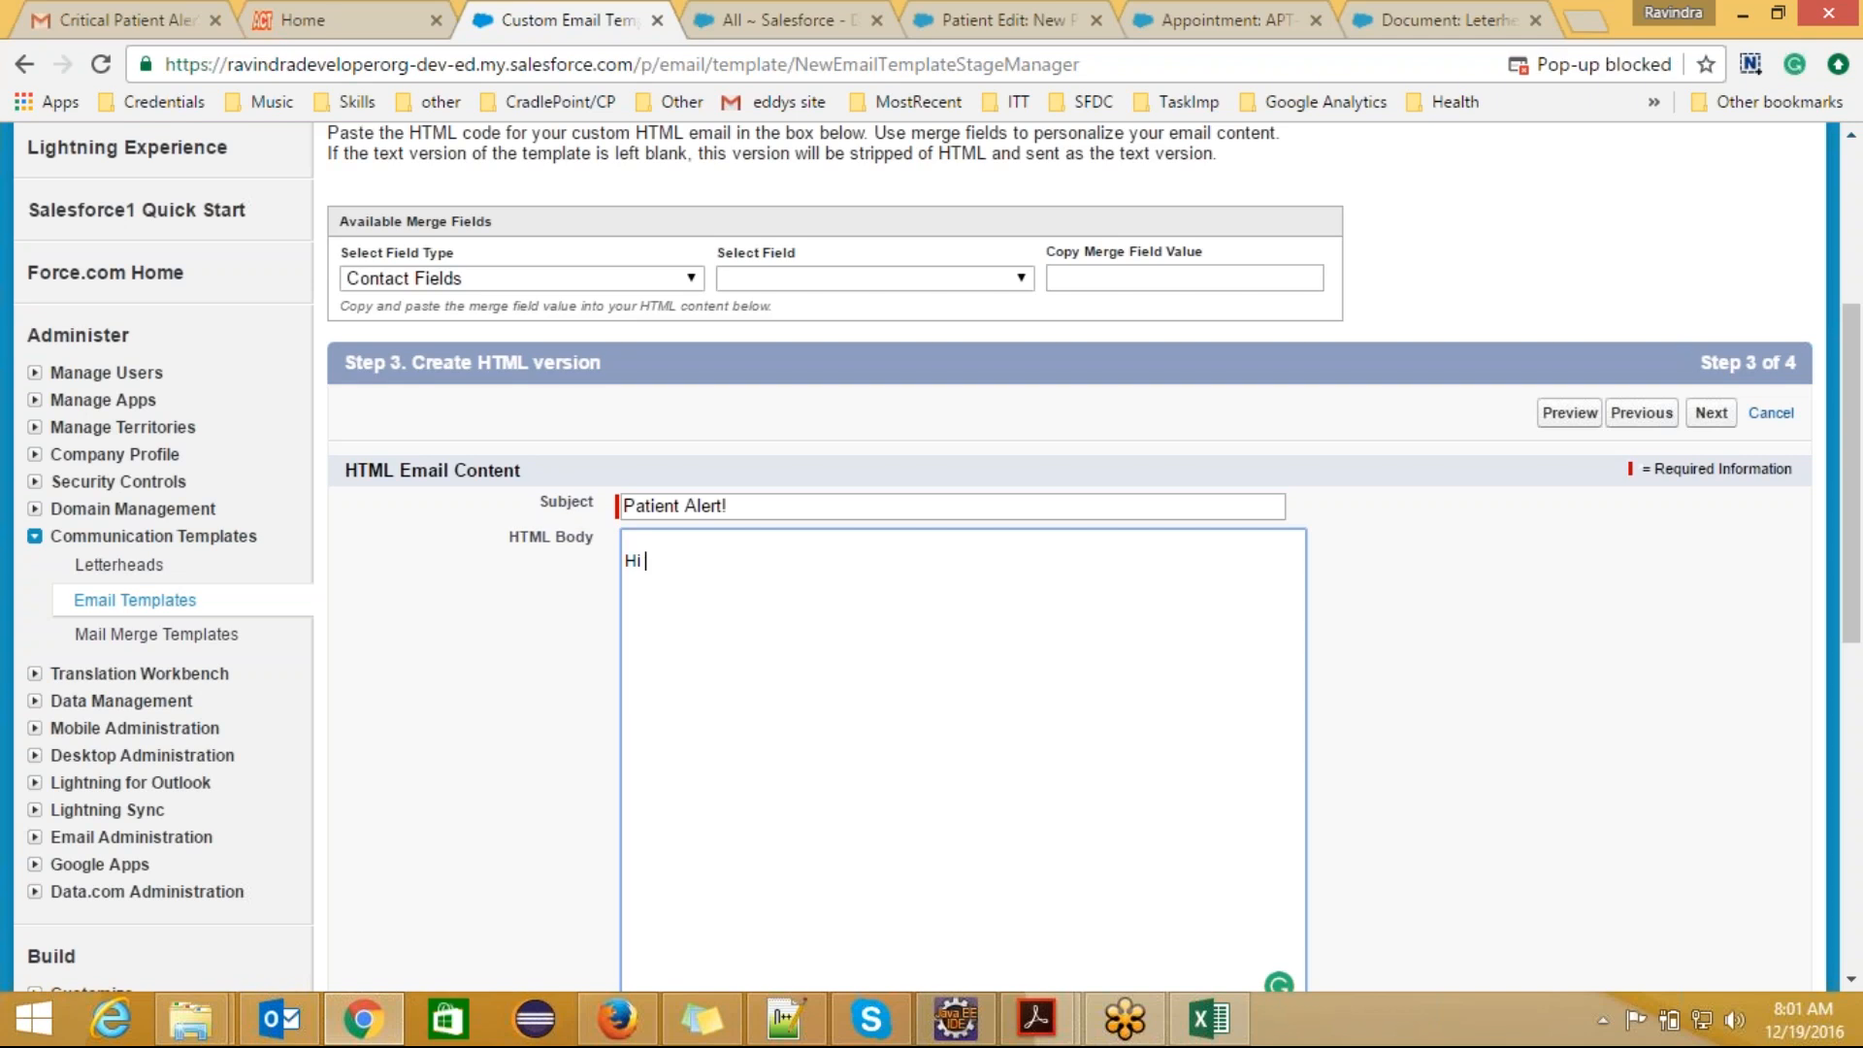
Step: Set the merge field type to Patient Fields and browse the standard and custom patient fields
click(680, 283)
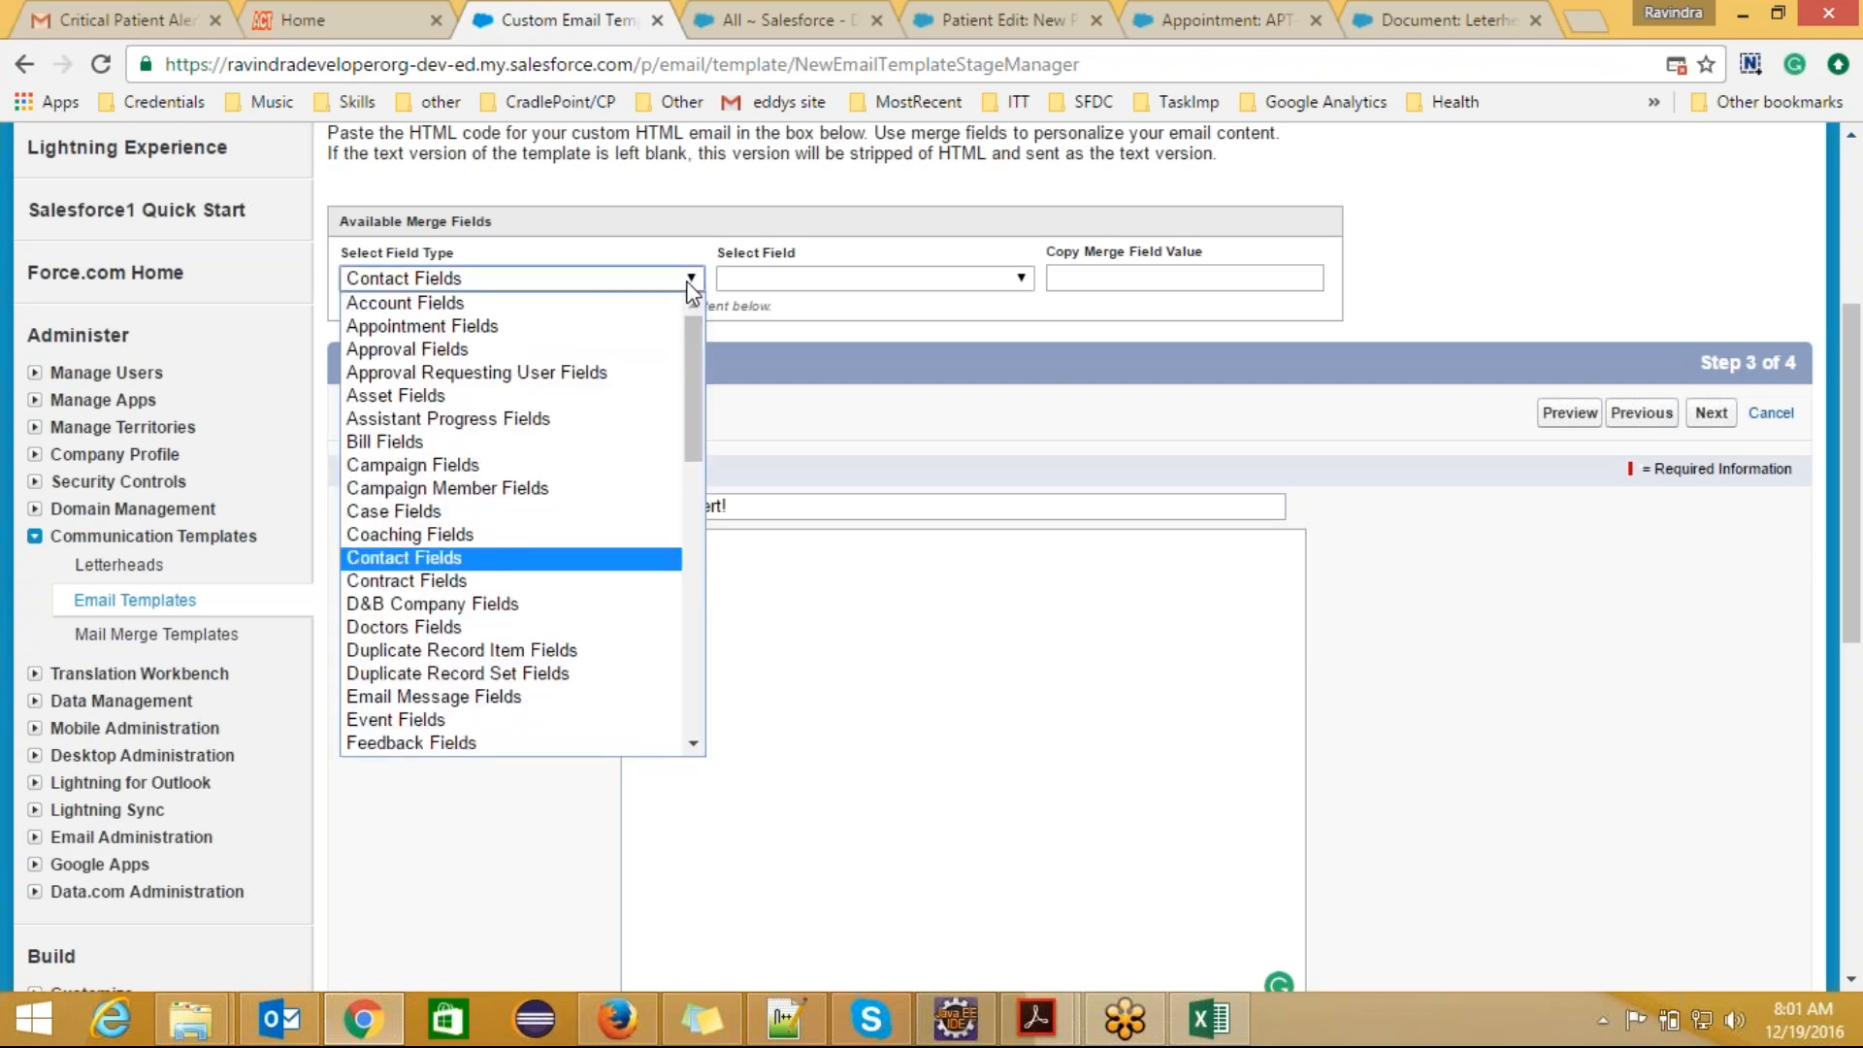
drag(690, 393, 697, 596)
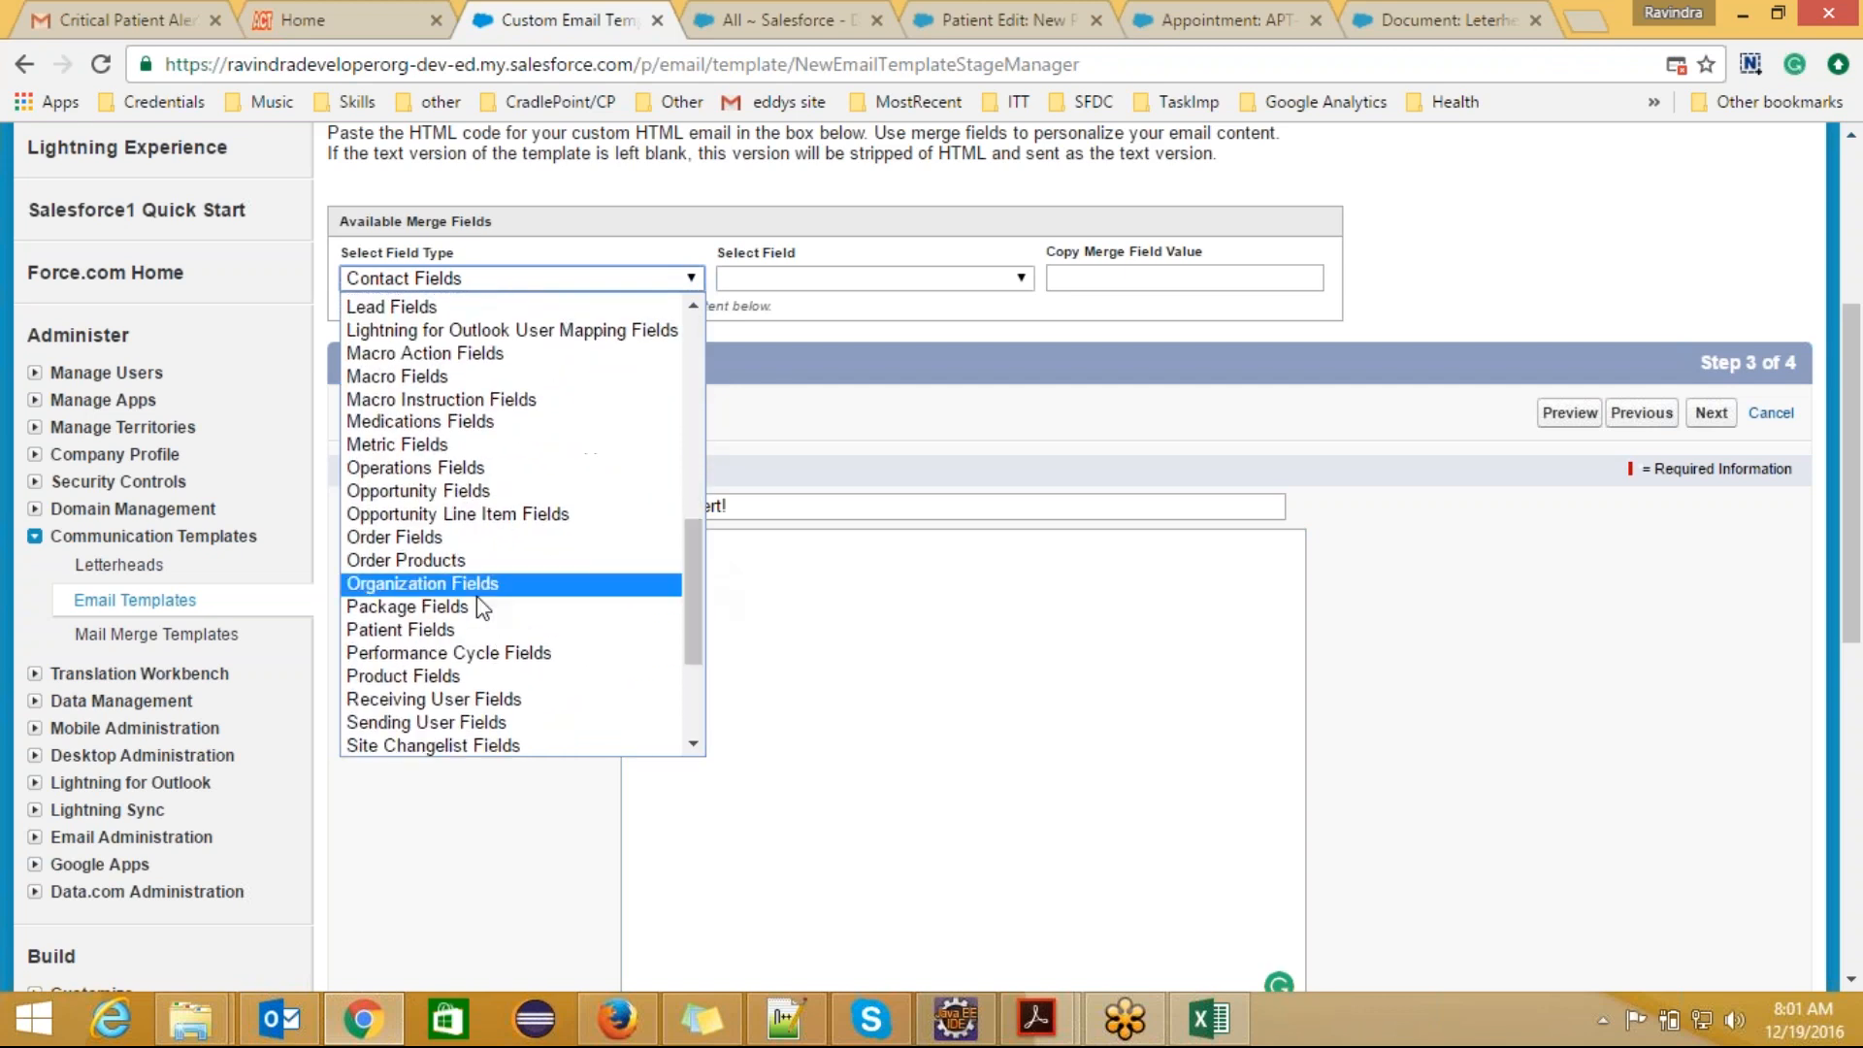
click(471, 629)
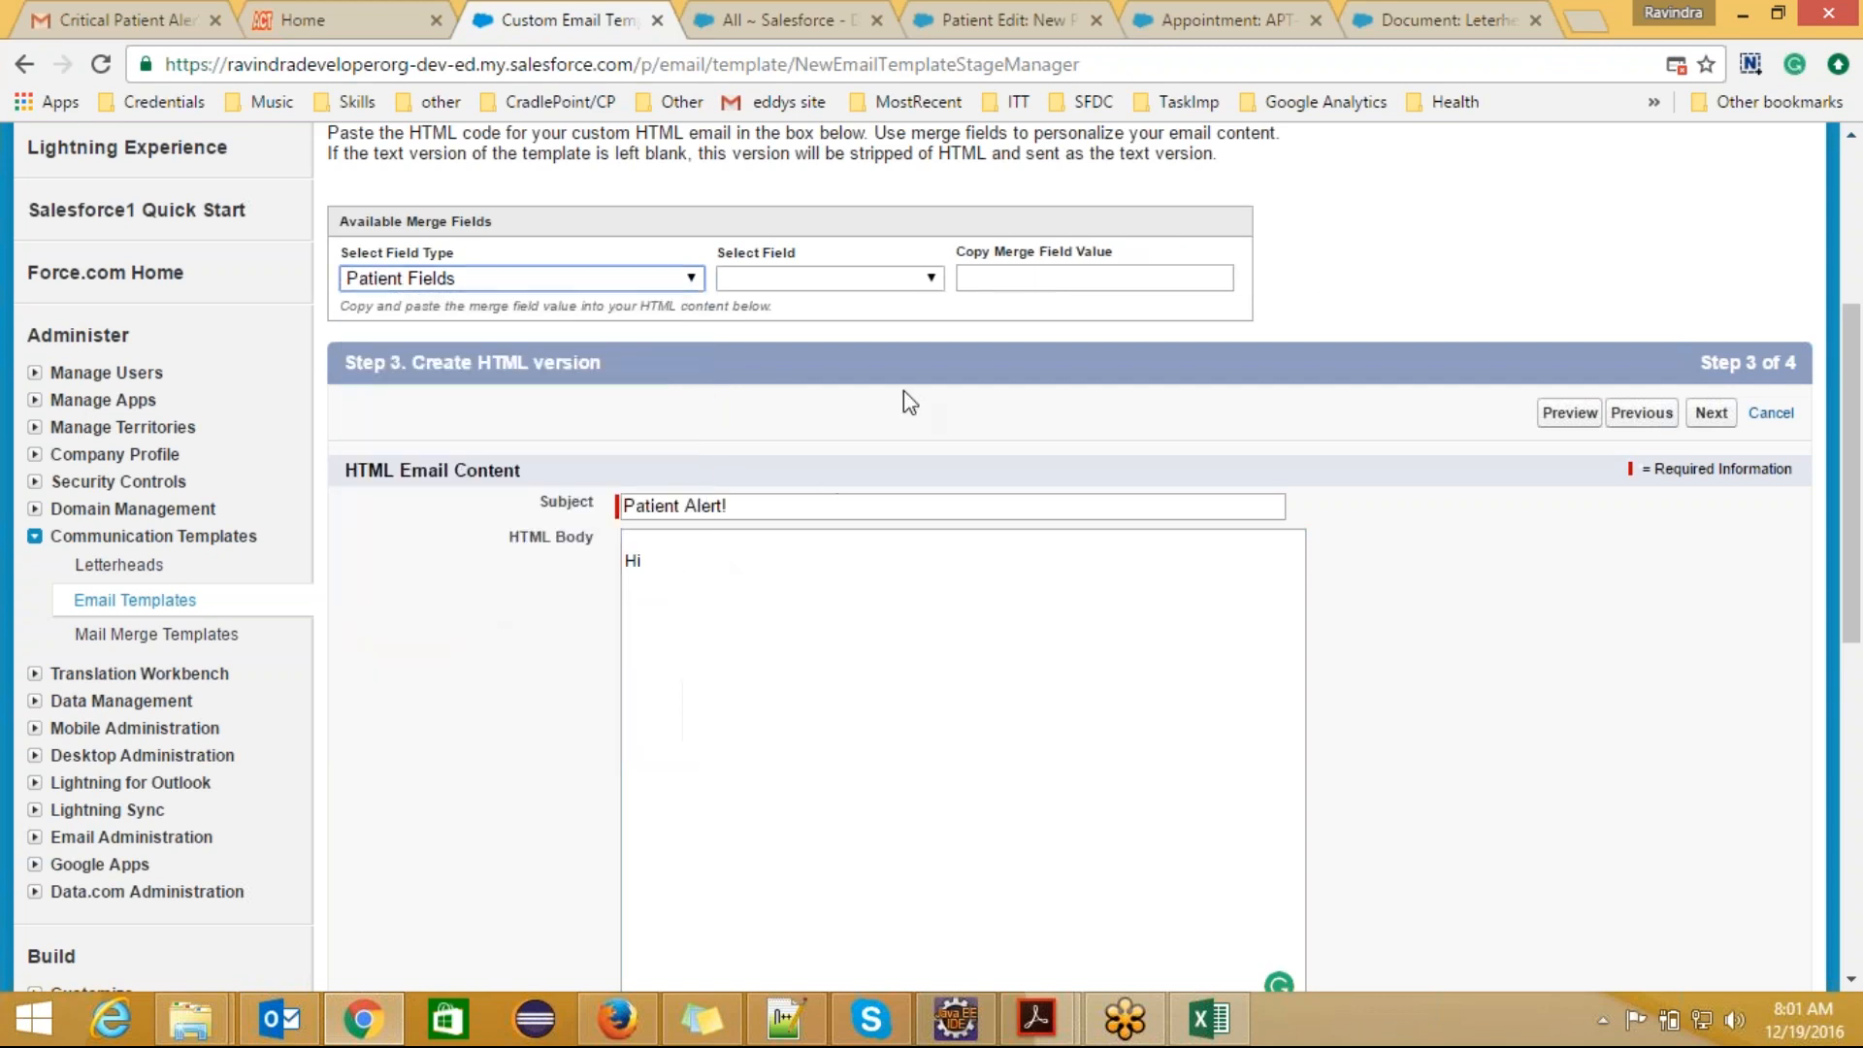
click(929, 279)
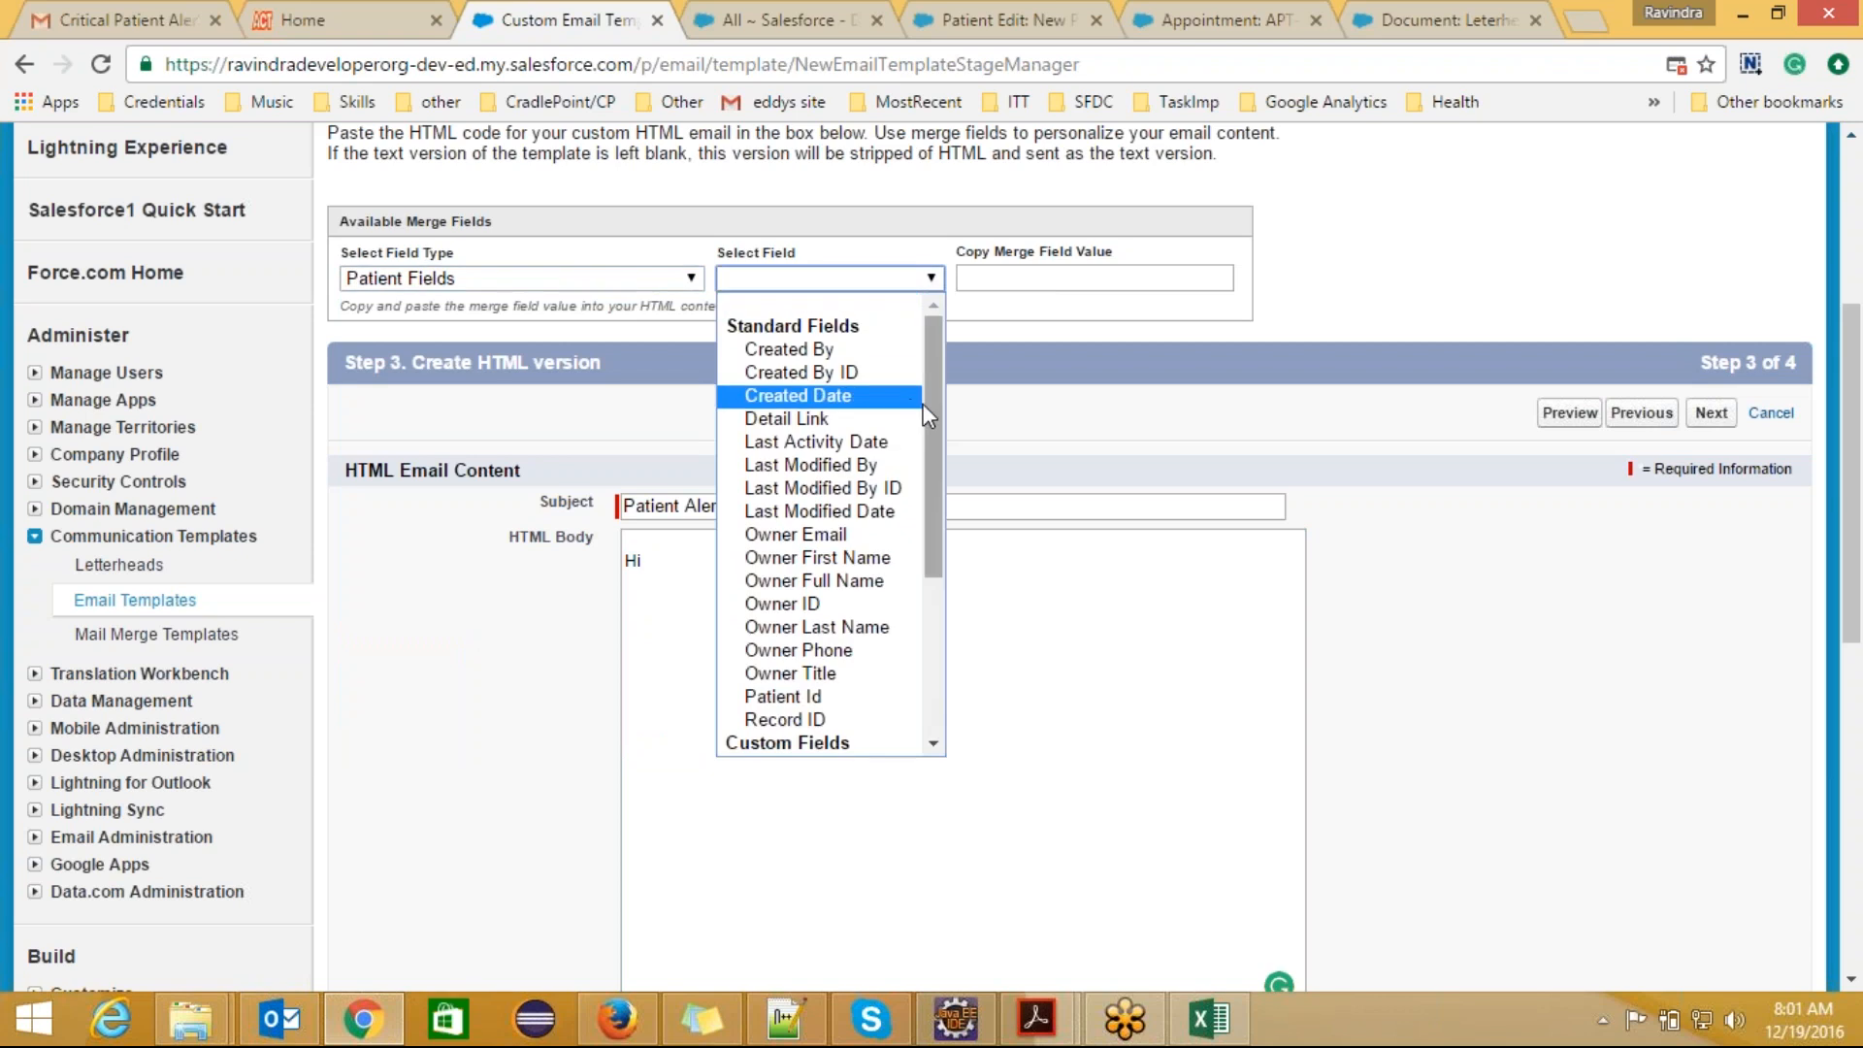
drag(933, 415, 930, 564)
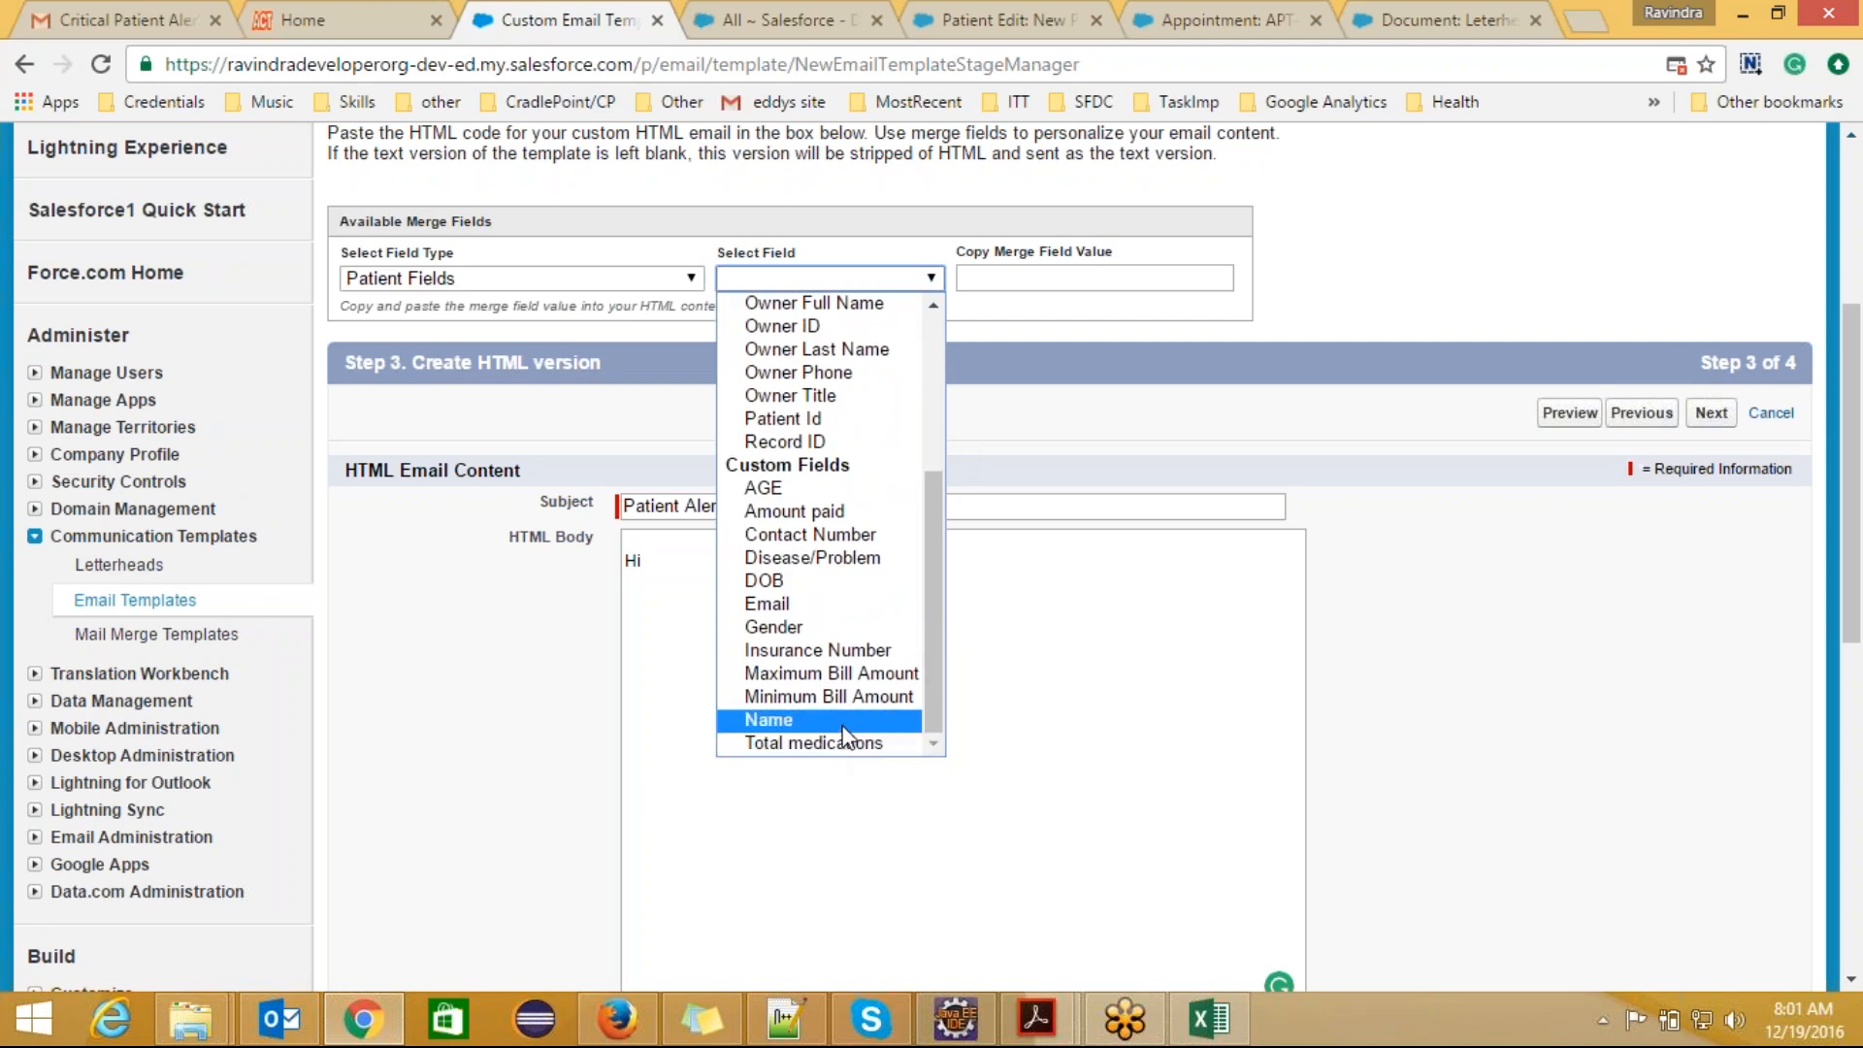
drag(930, 665, 928, 663)
Step: Complete the greeting as "Hi ," and leave a blank line below it in the HTML body
click(650, 549)
click(652, 556)
key(Return)
key(Return)
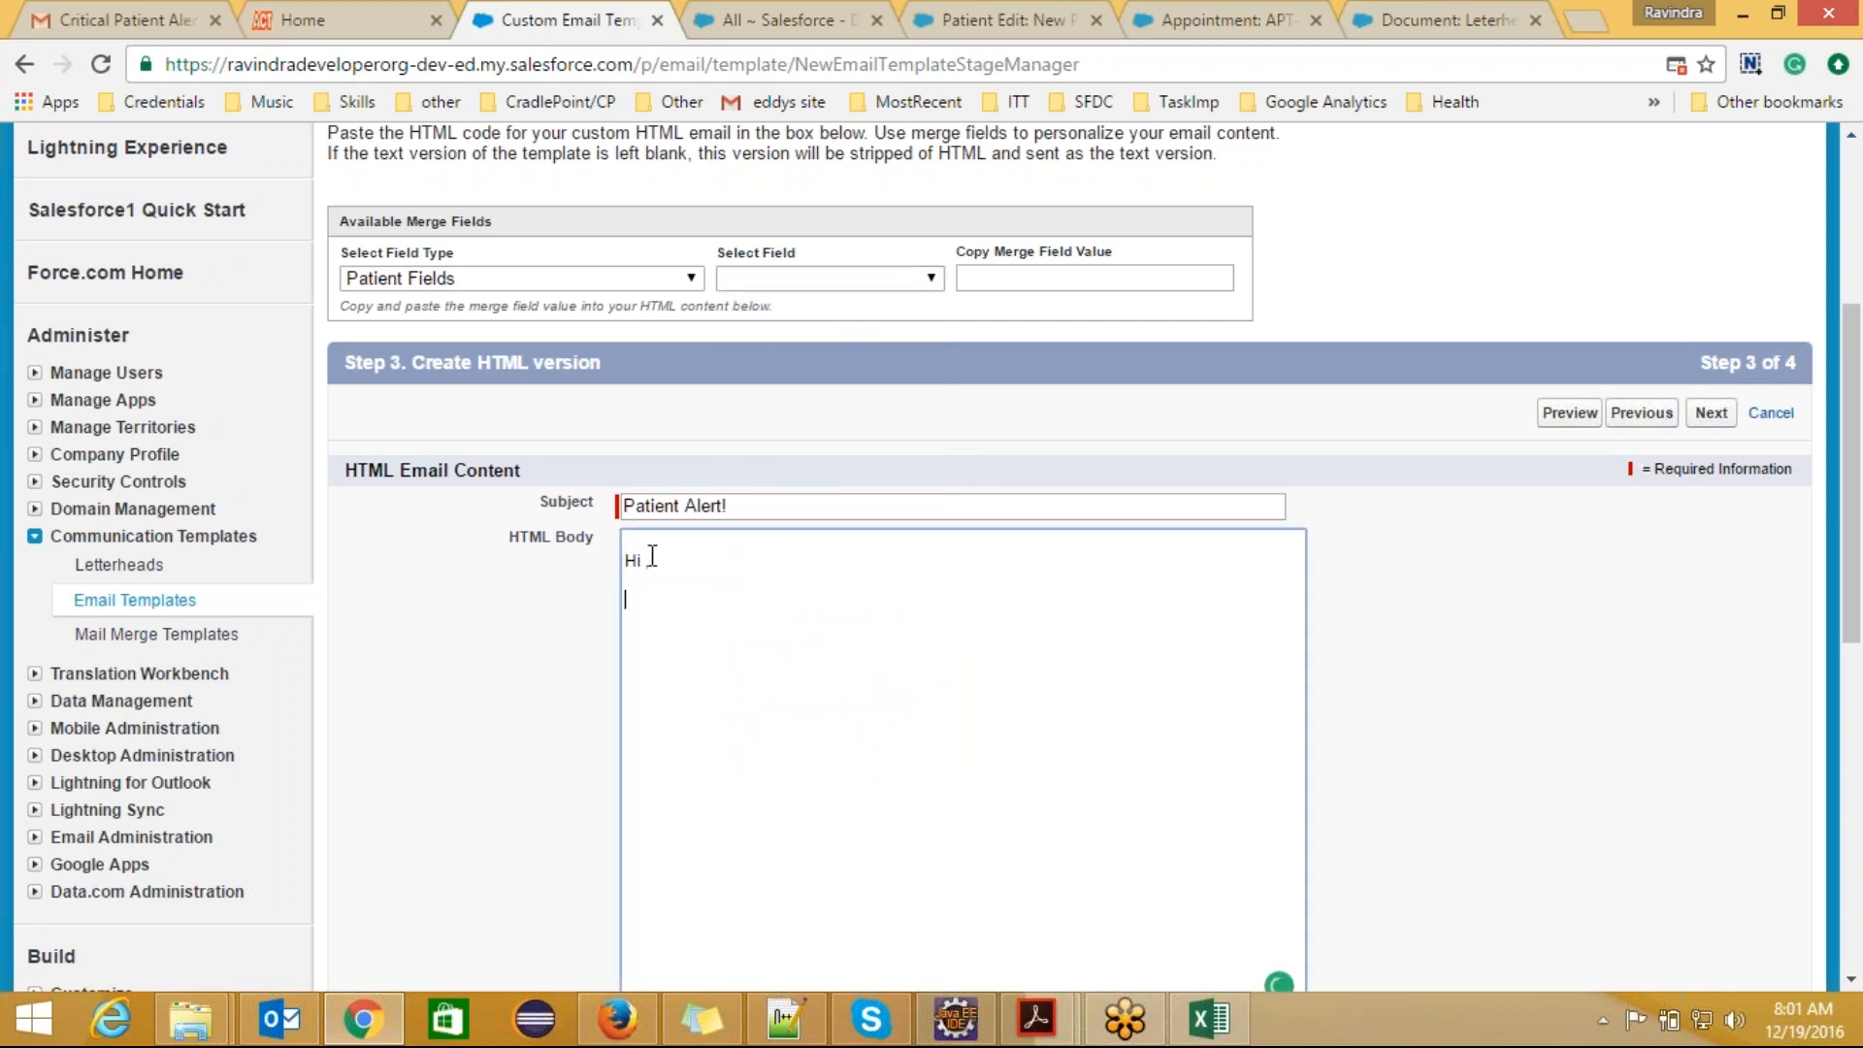
text(<p>)
key(BackSpace)
key(BackSpace)
key(BackSpace)
Step: Add an h1 heading reading "Alert!" below the greeting
text(<h1></h1> Alert!)
Step: Insert an empty p element with opening and closing tags, one blank line below the heading
key(Return)
key(Return)
text(<p></p>We have a cr)
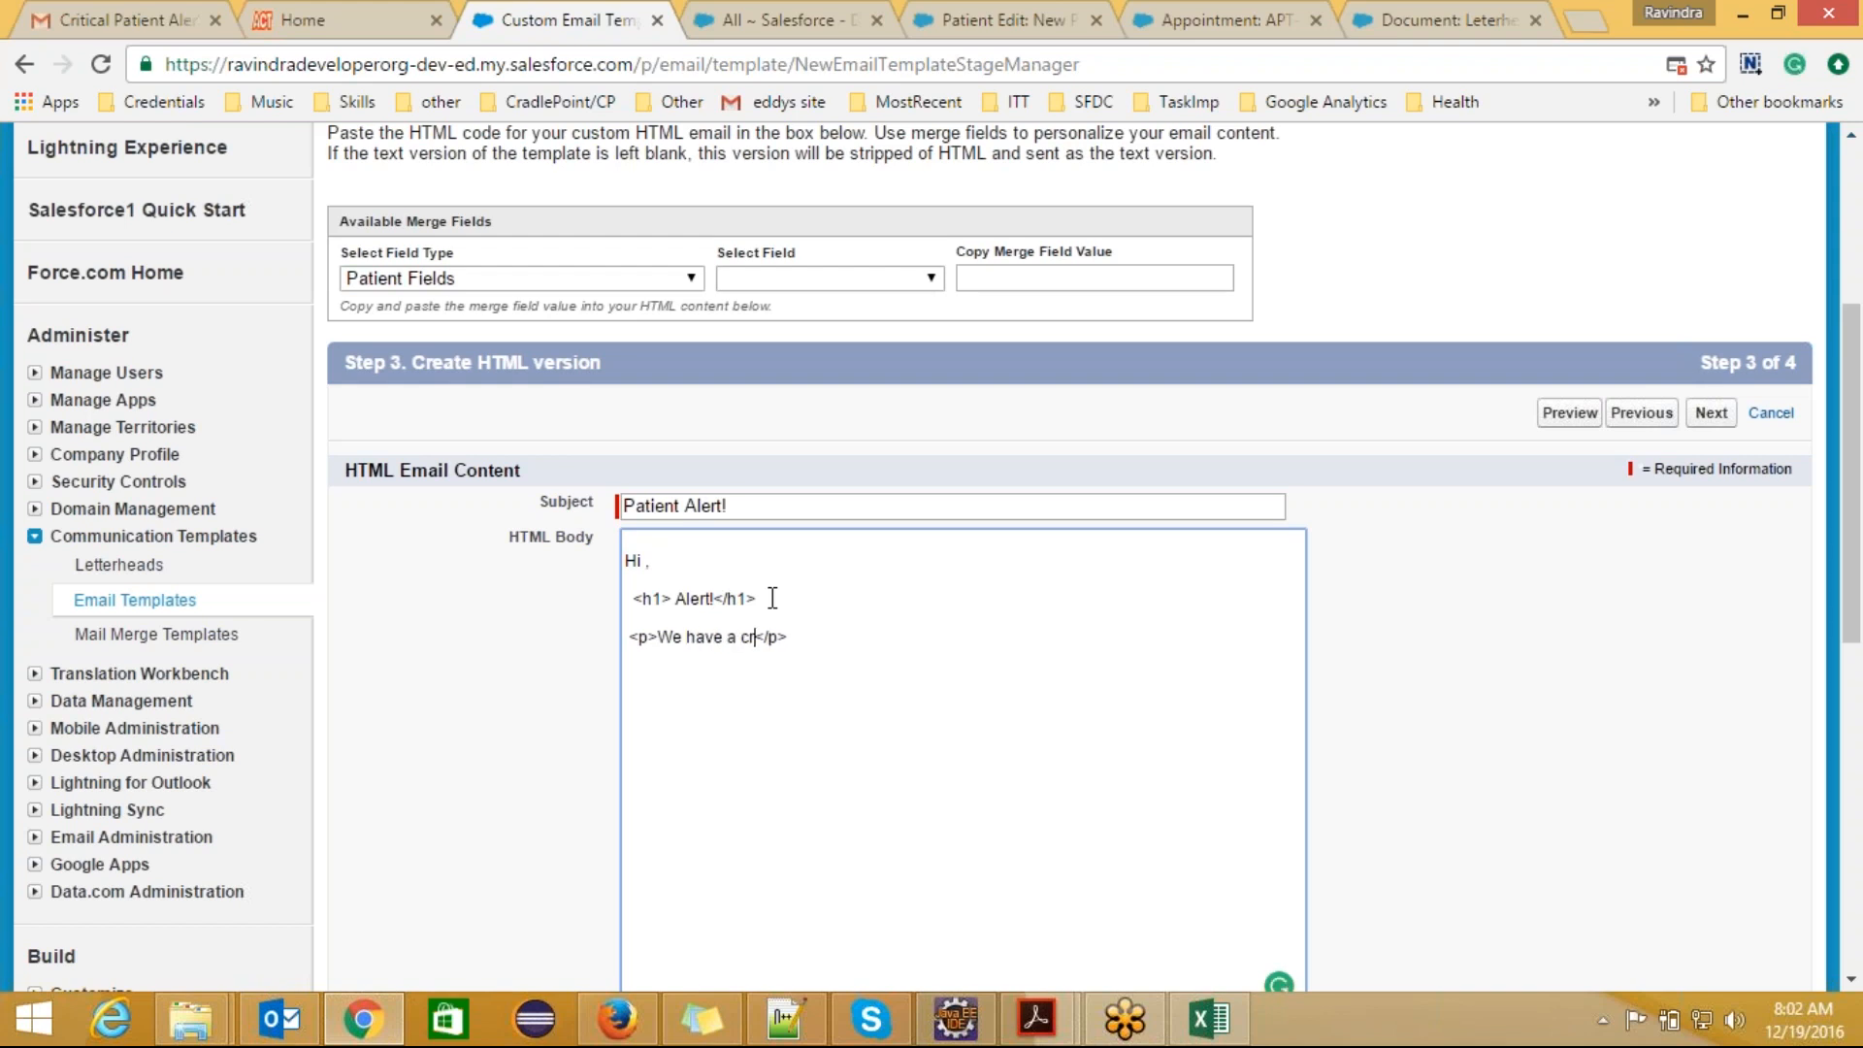
Step: Begin the paragraph text inside the p tags with "We have a emergency case joined"
key(BackSpace)
key(BackSpace)
key(BackSpace)
key(BackSpace)
text(a emerg)
text(enc)
text(y case j)
text(oined int)
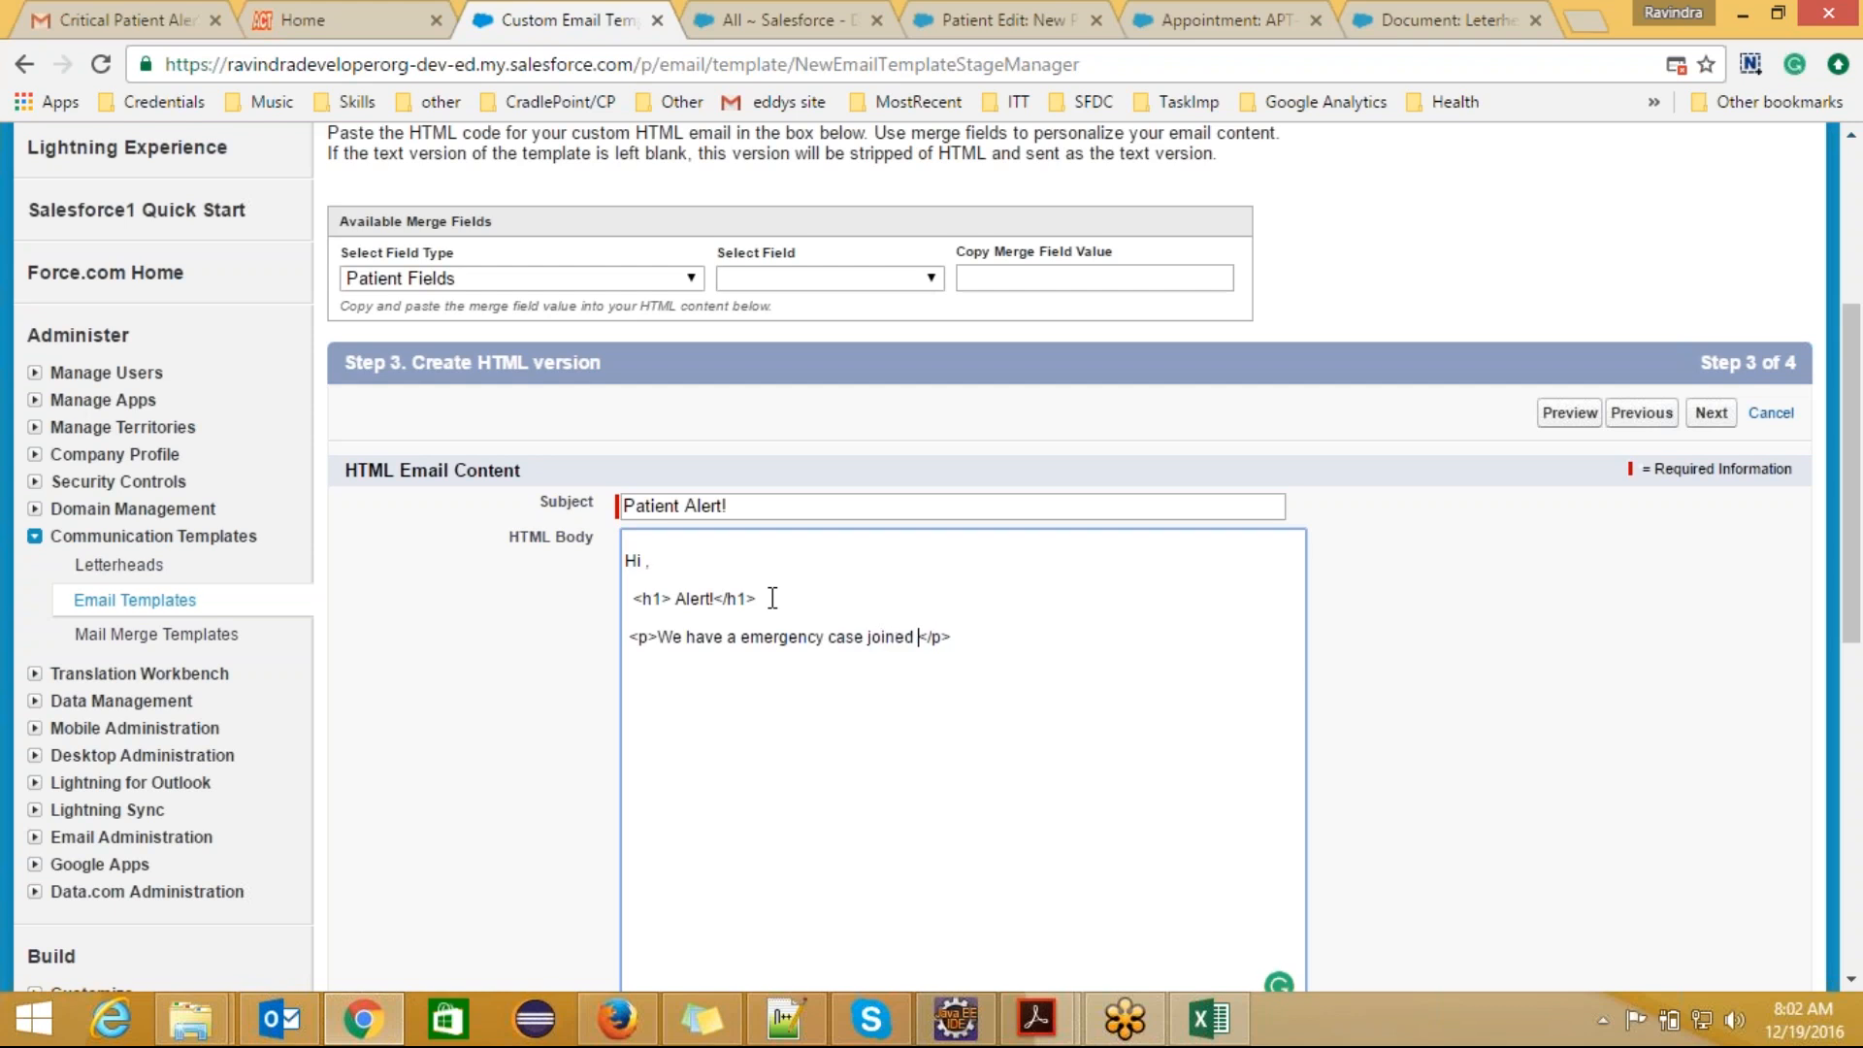
text(o ou)
text(r)
key(BackSpace)
key(BackSpace)
key(BackSpace)
key(BackSpace)
key(BackSpace)
key(BackSpace)
key(BackSpace)
key(BackSpace)
key(BackSpace)
Step: Finish the paragraph sentence with "just now please take care of that patient in urgent basis."
text(jus)
text(t )
text( now )
text(please )
text(take )
text(care of t)
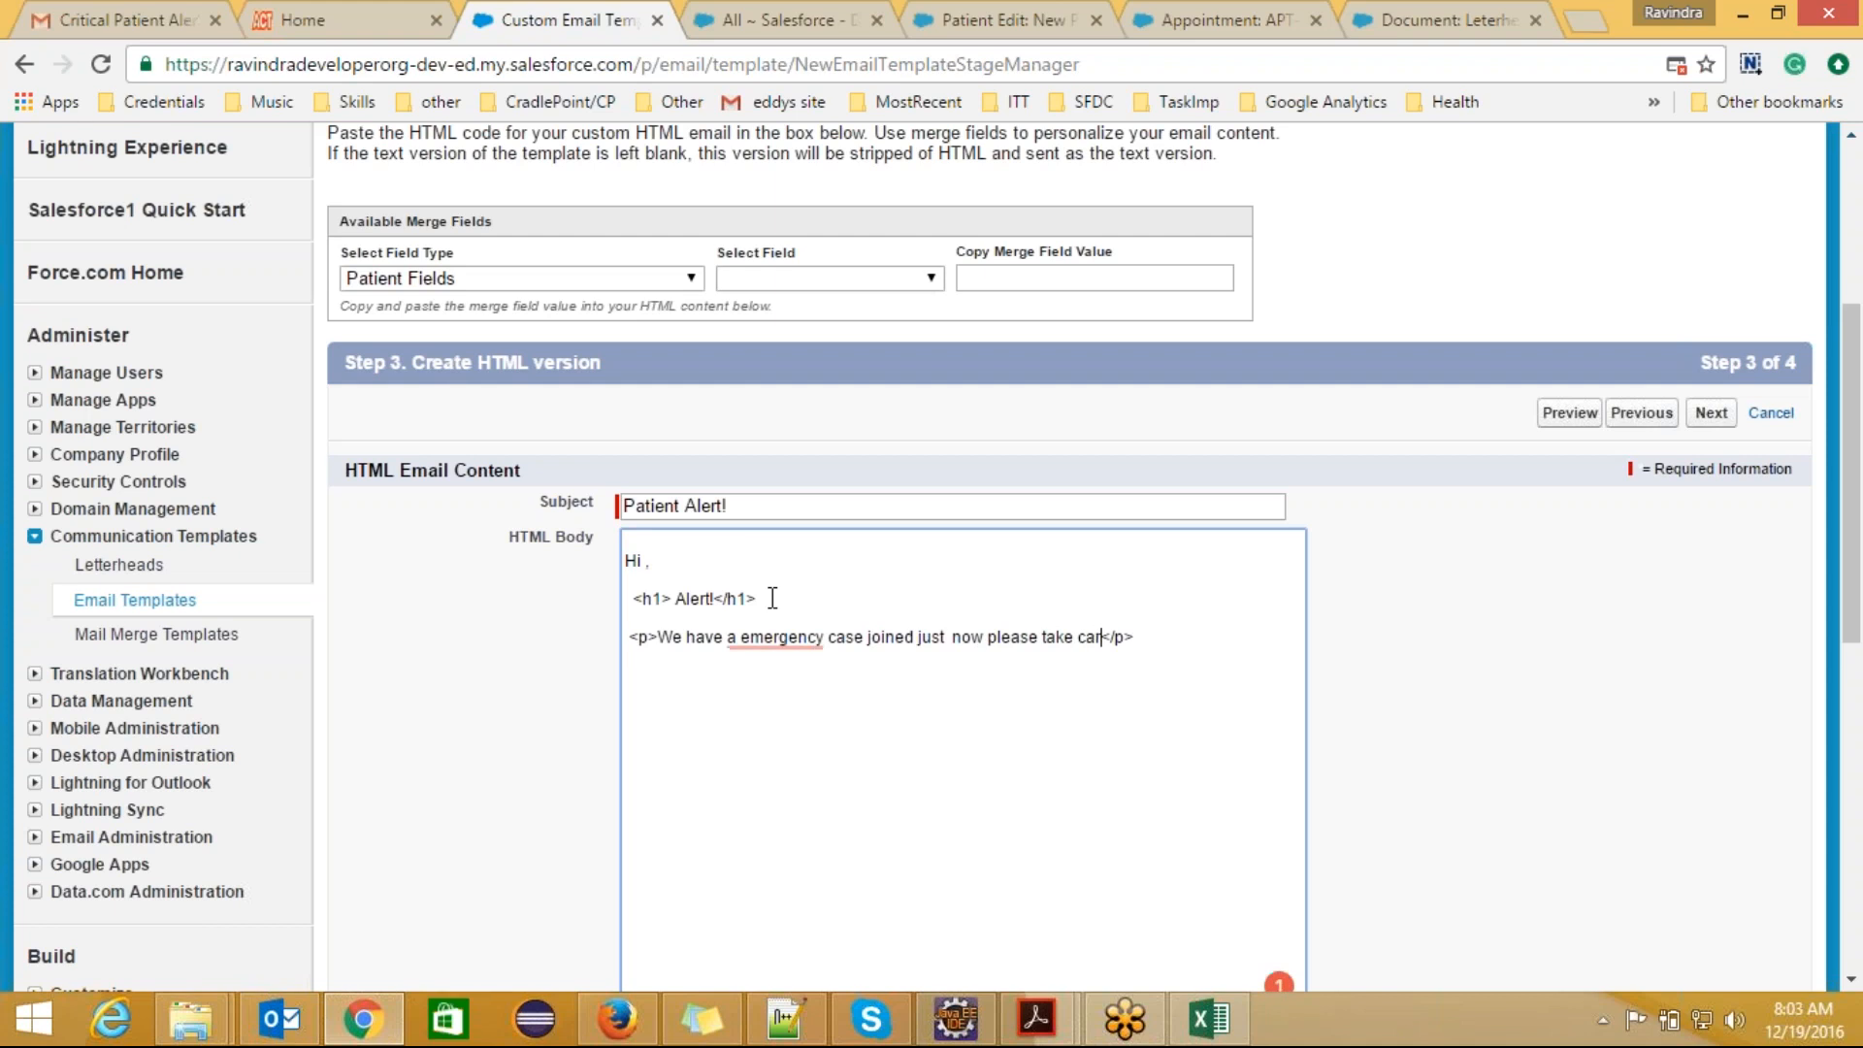
text(hat patient in urgent c)
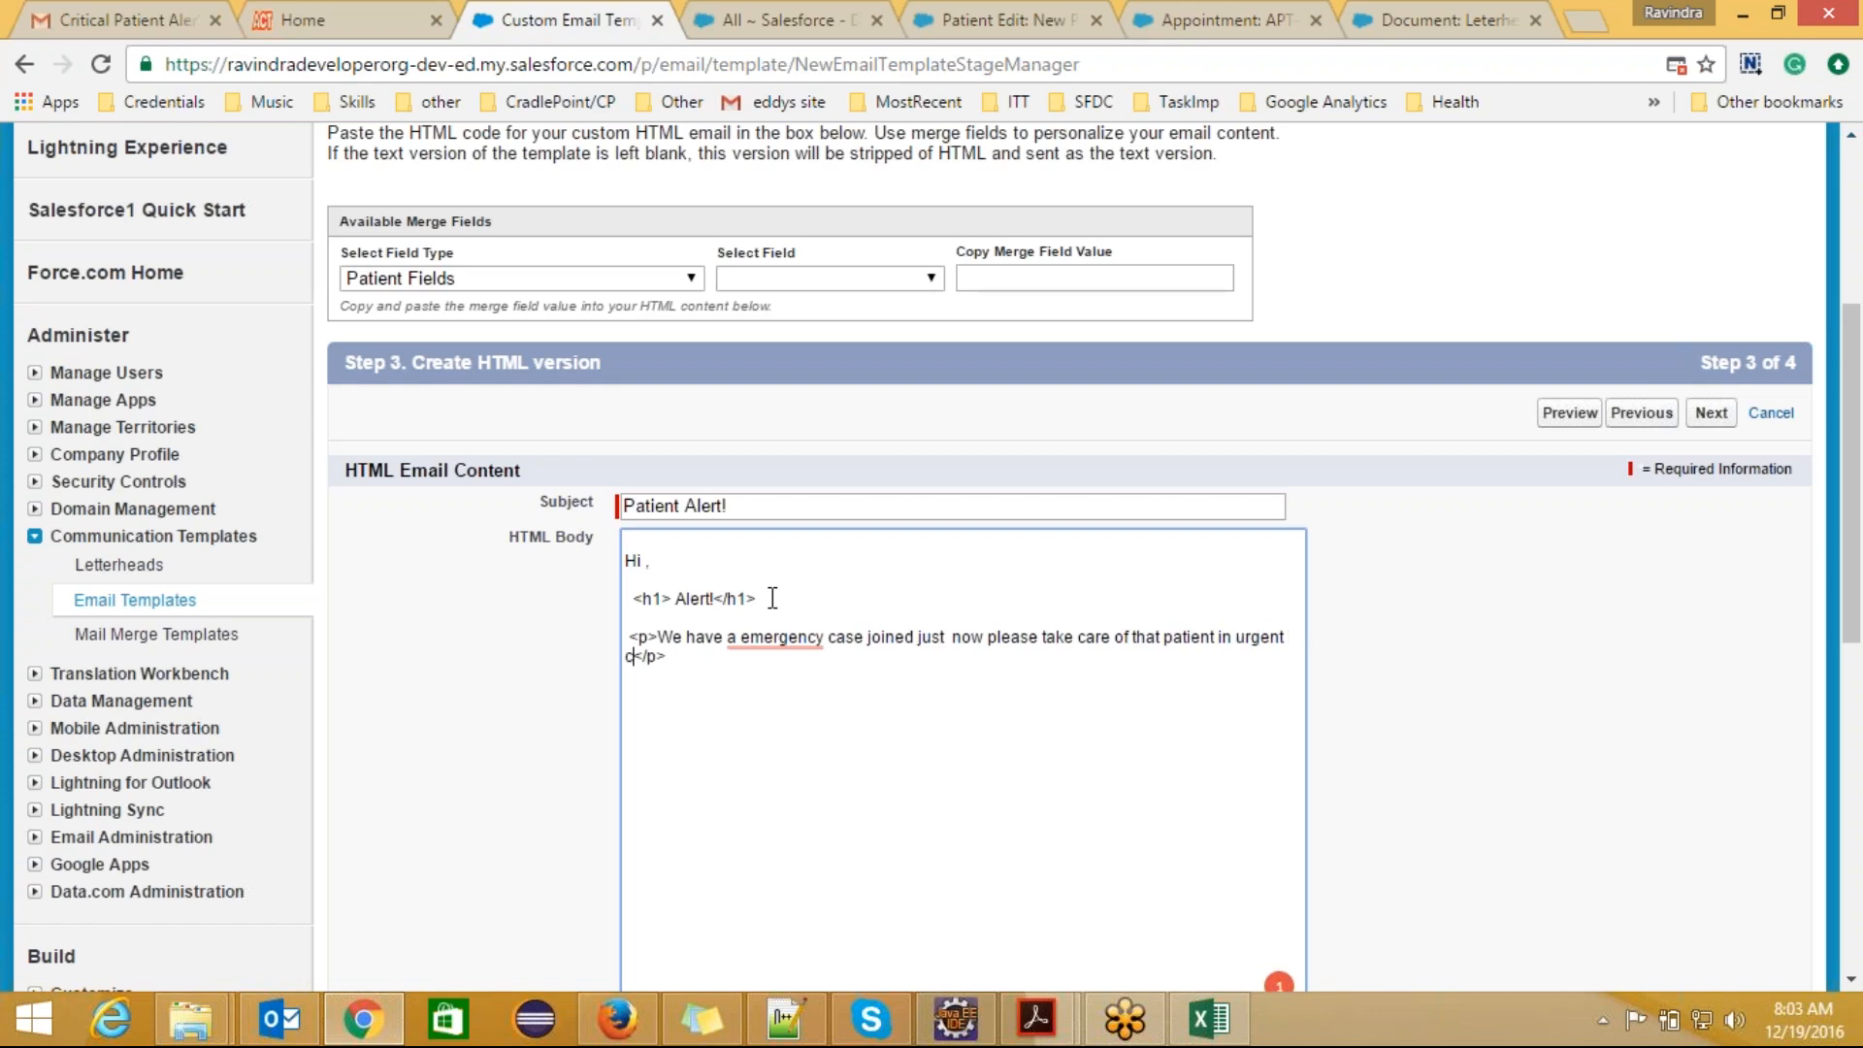
key(BackSpace)
text(basis.)
mouse_move(807, 641)
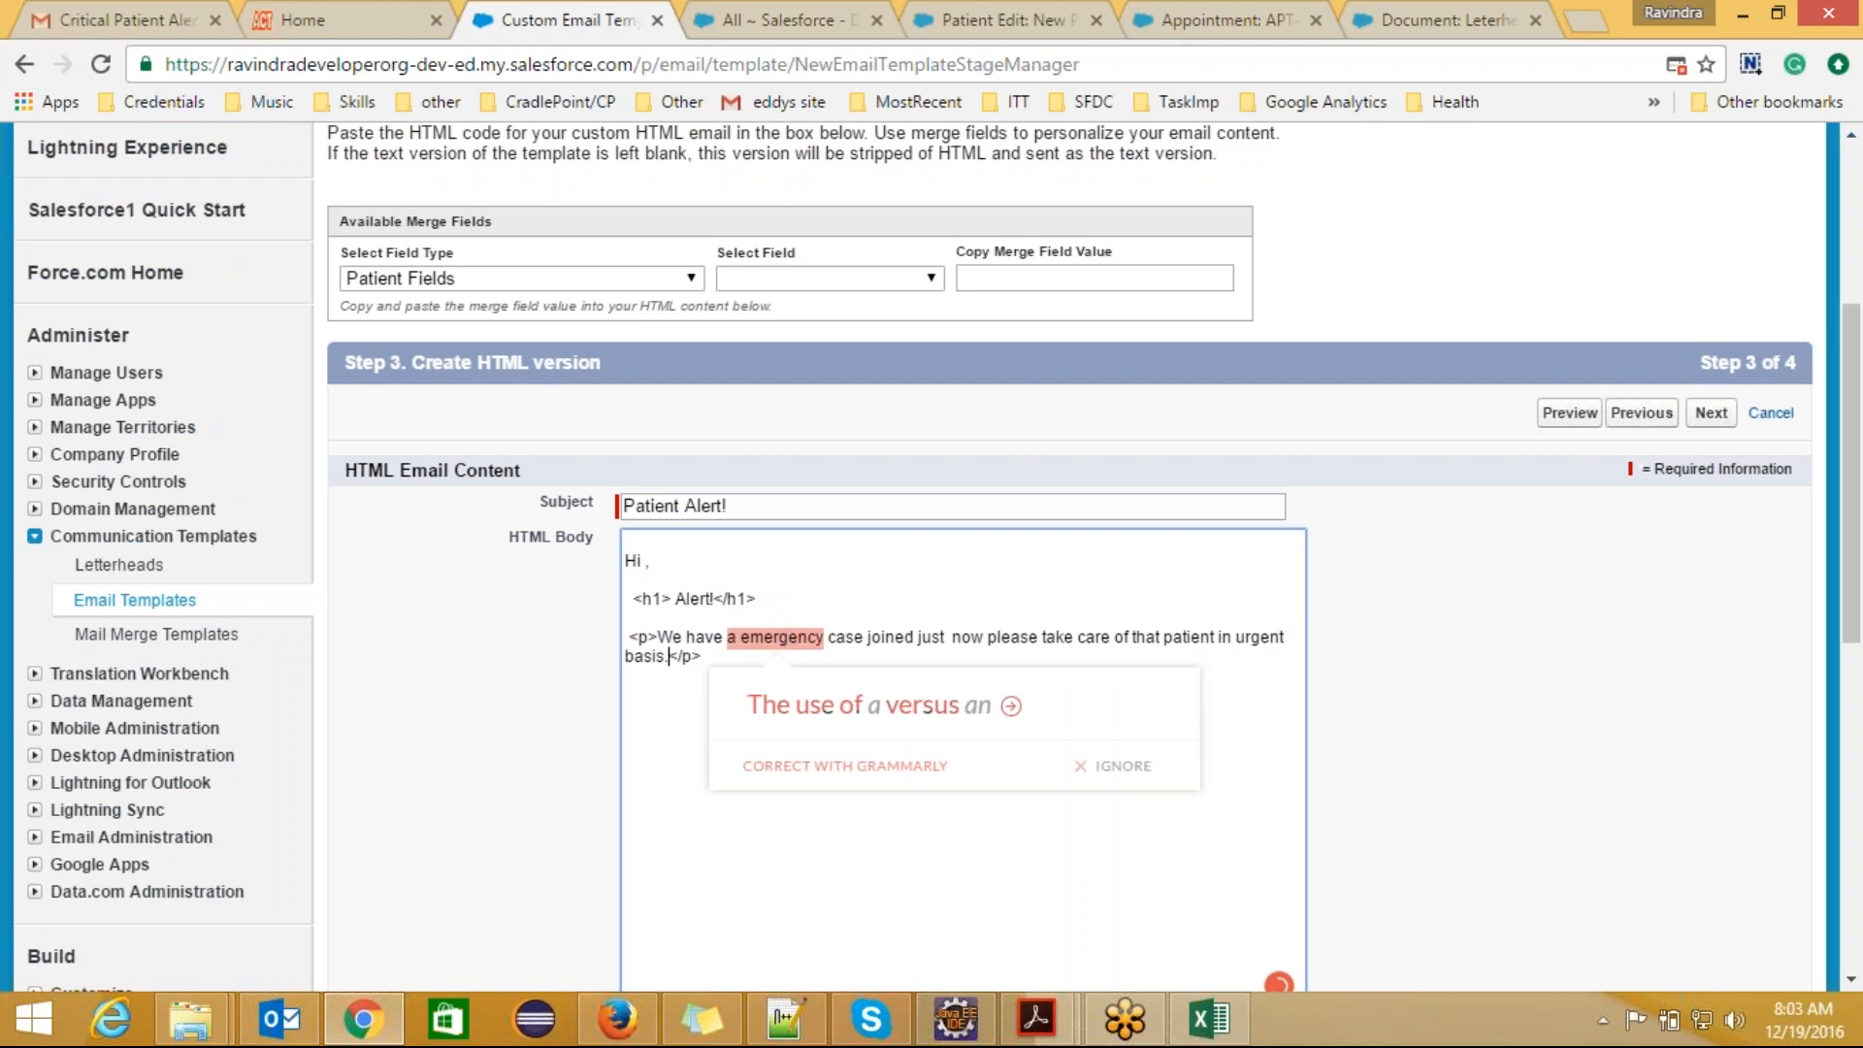
click(978, 718)
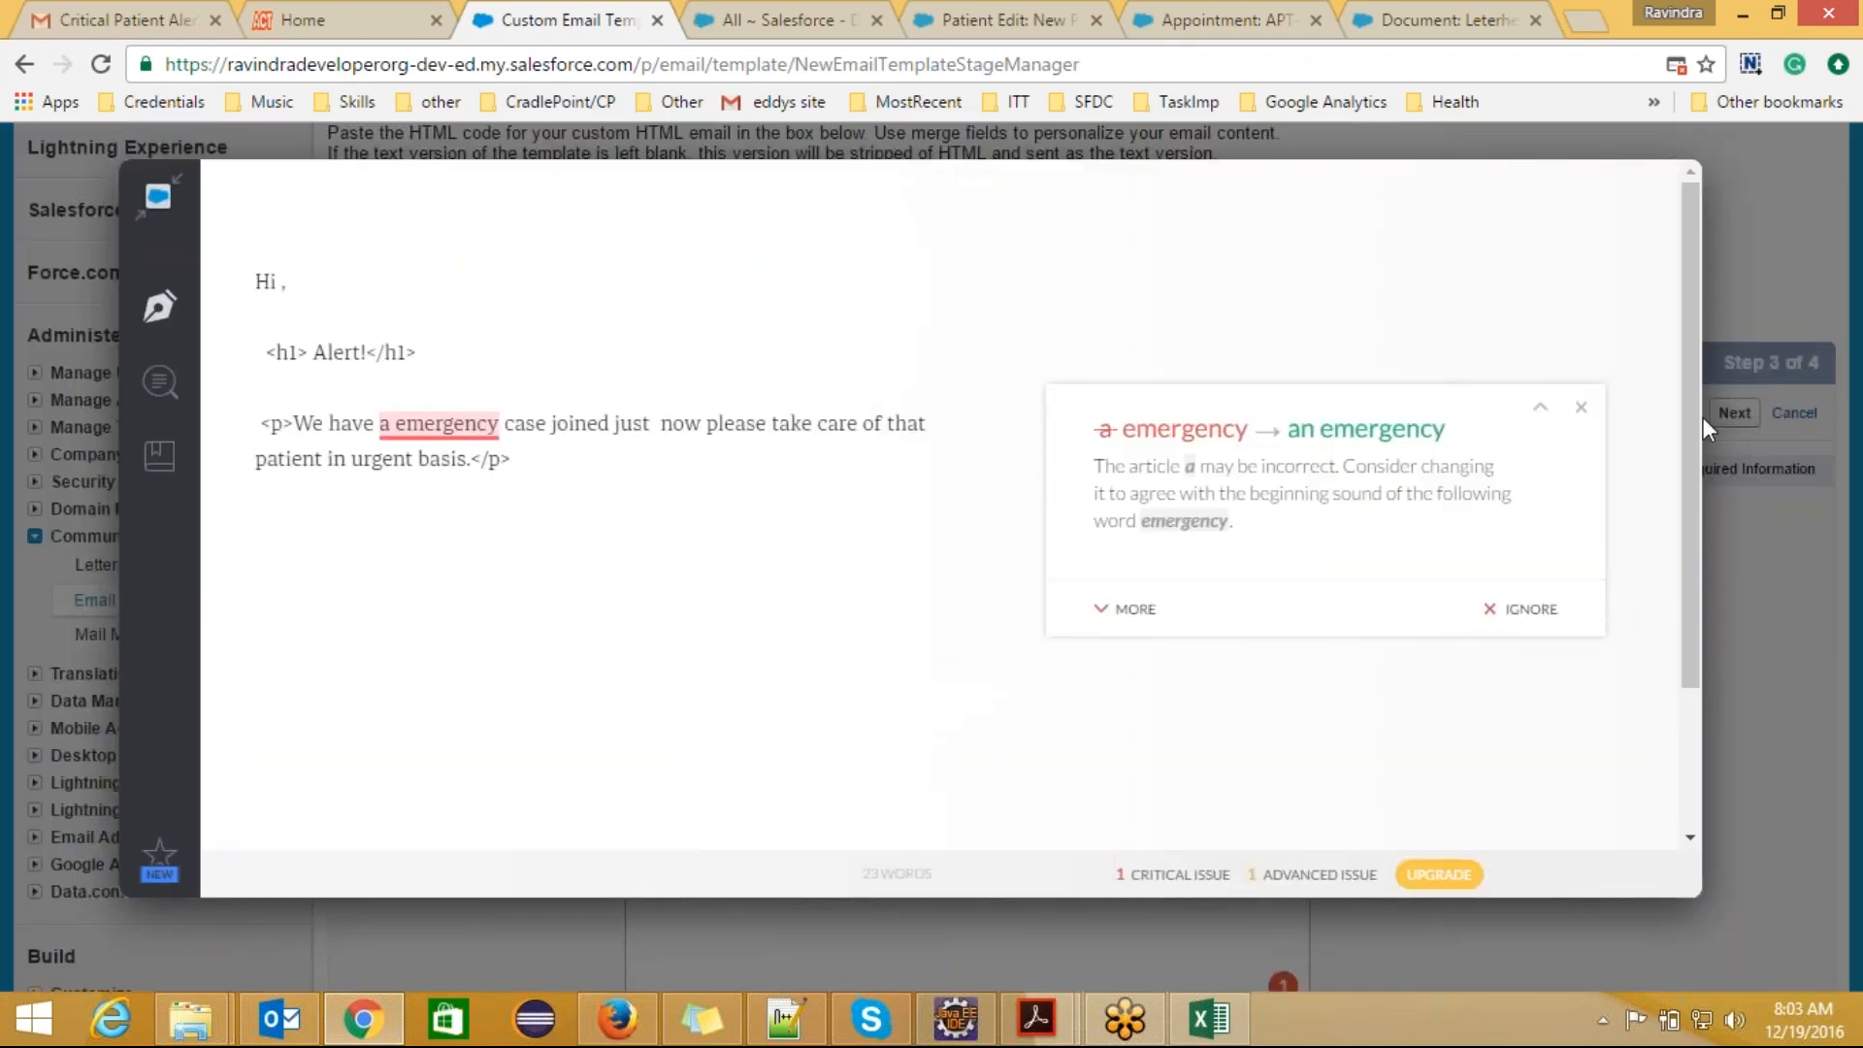
click(1812, 683)
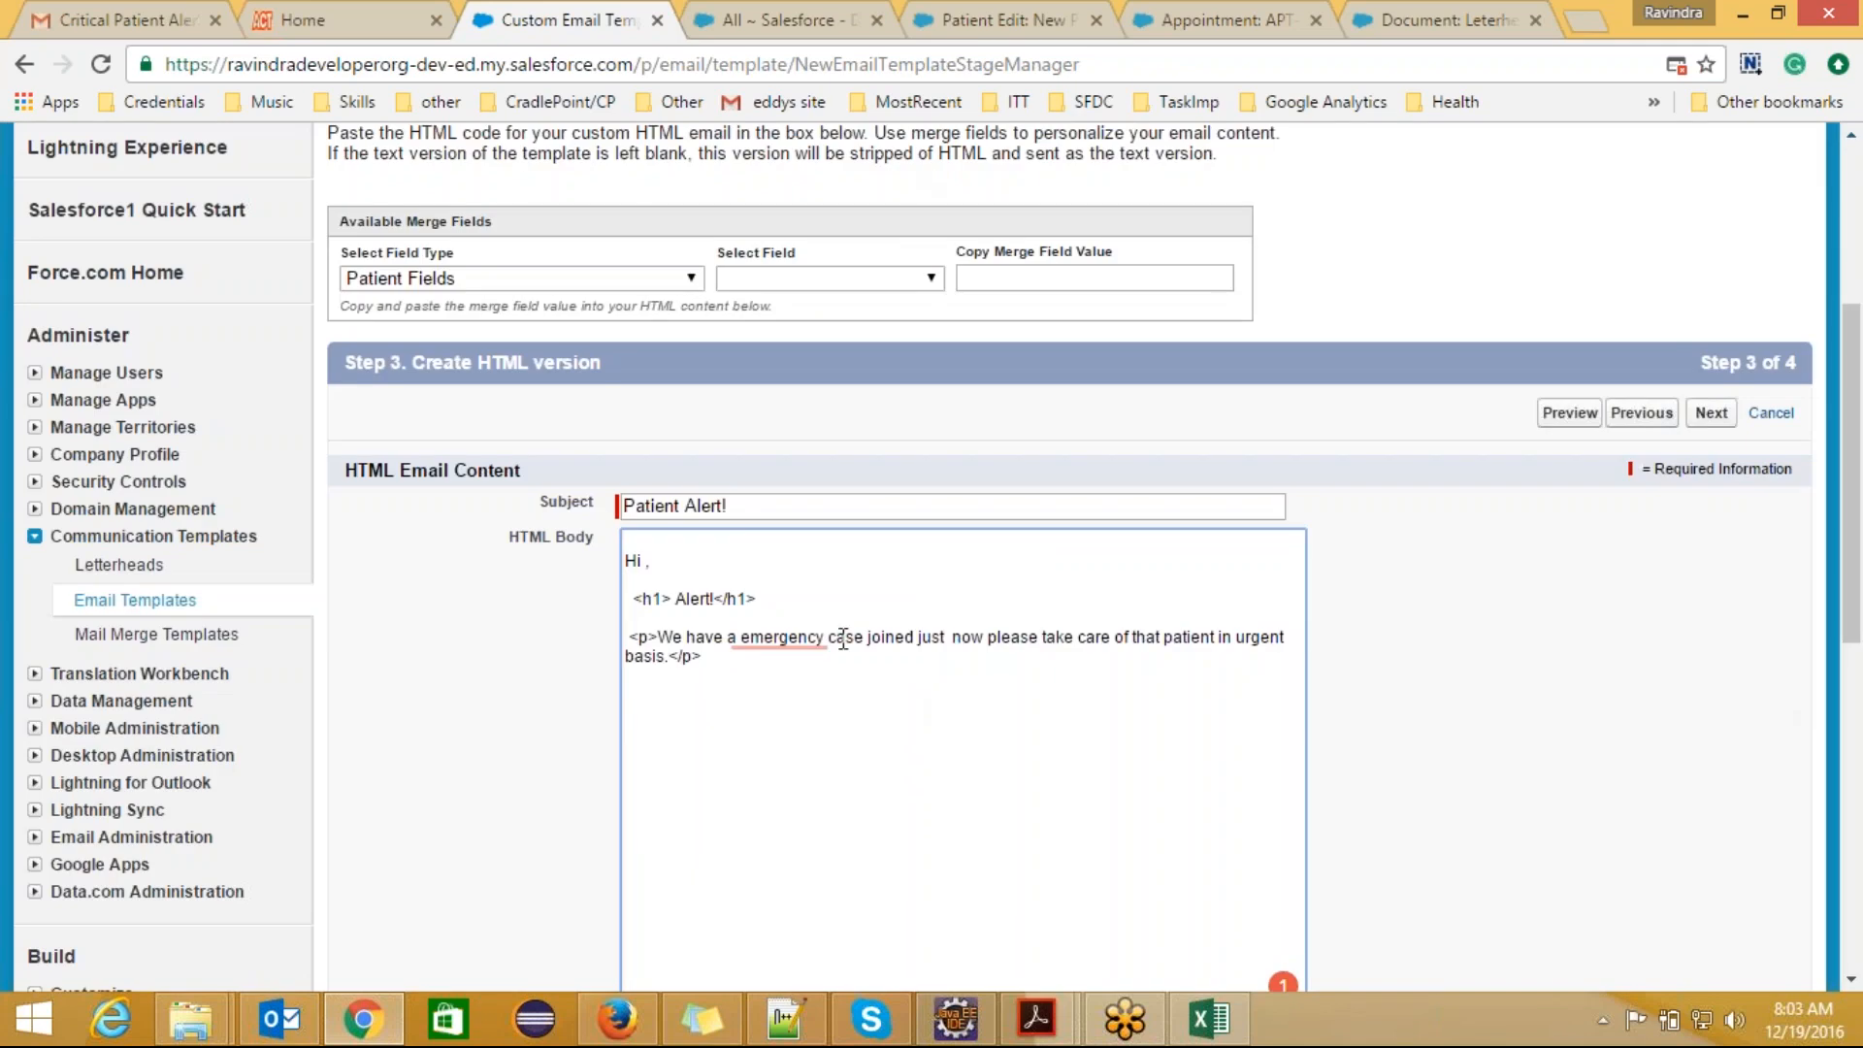
Step: Correct "a emergency" to "an emergency" in the paragraph
mouse_move(735, 635)
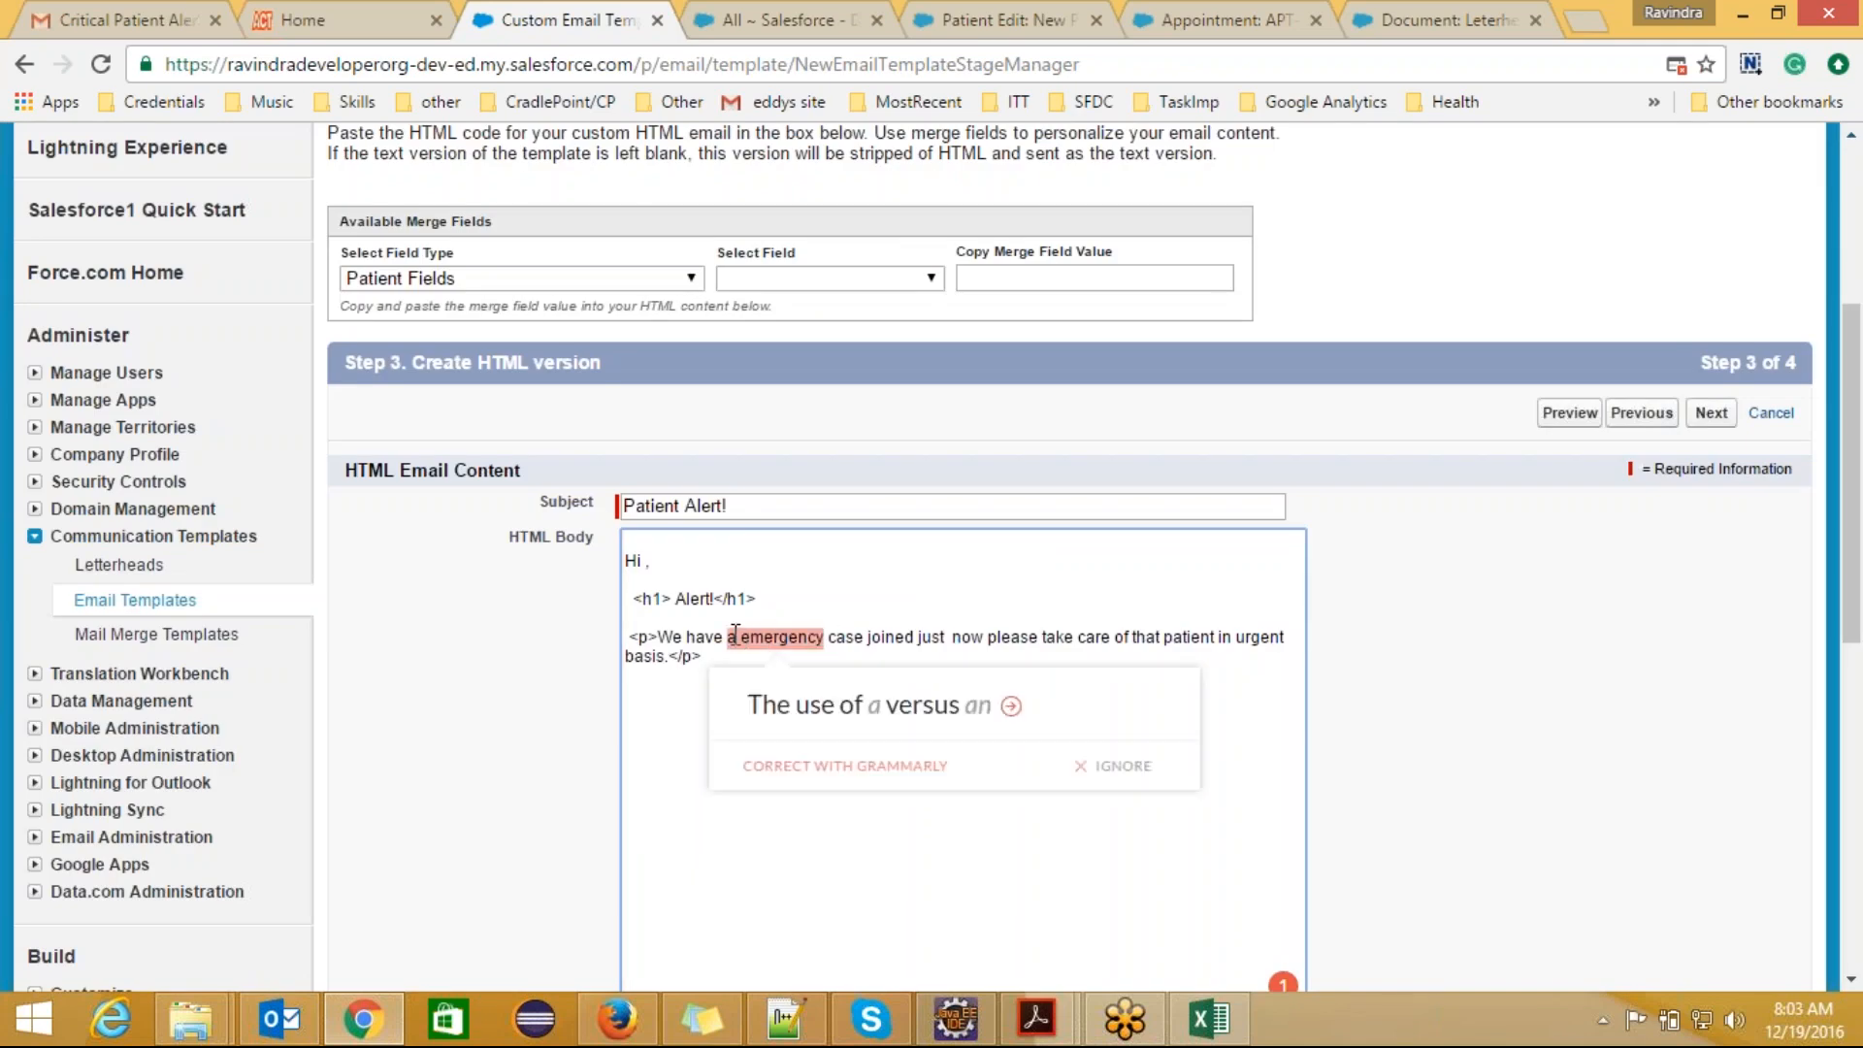
click(737, 635)
text(n)
click(818, 731)
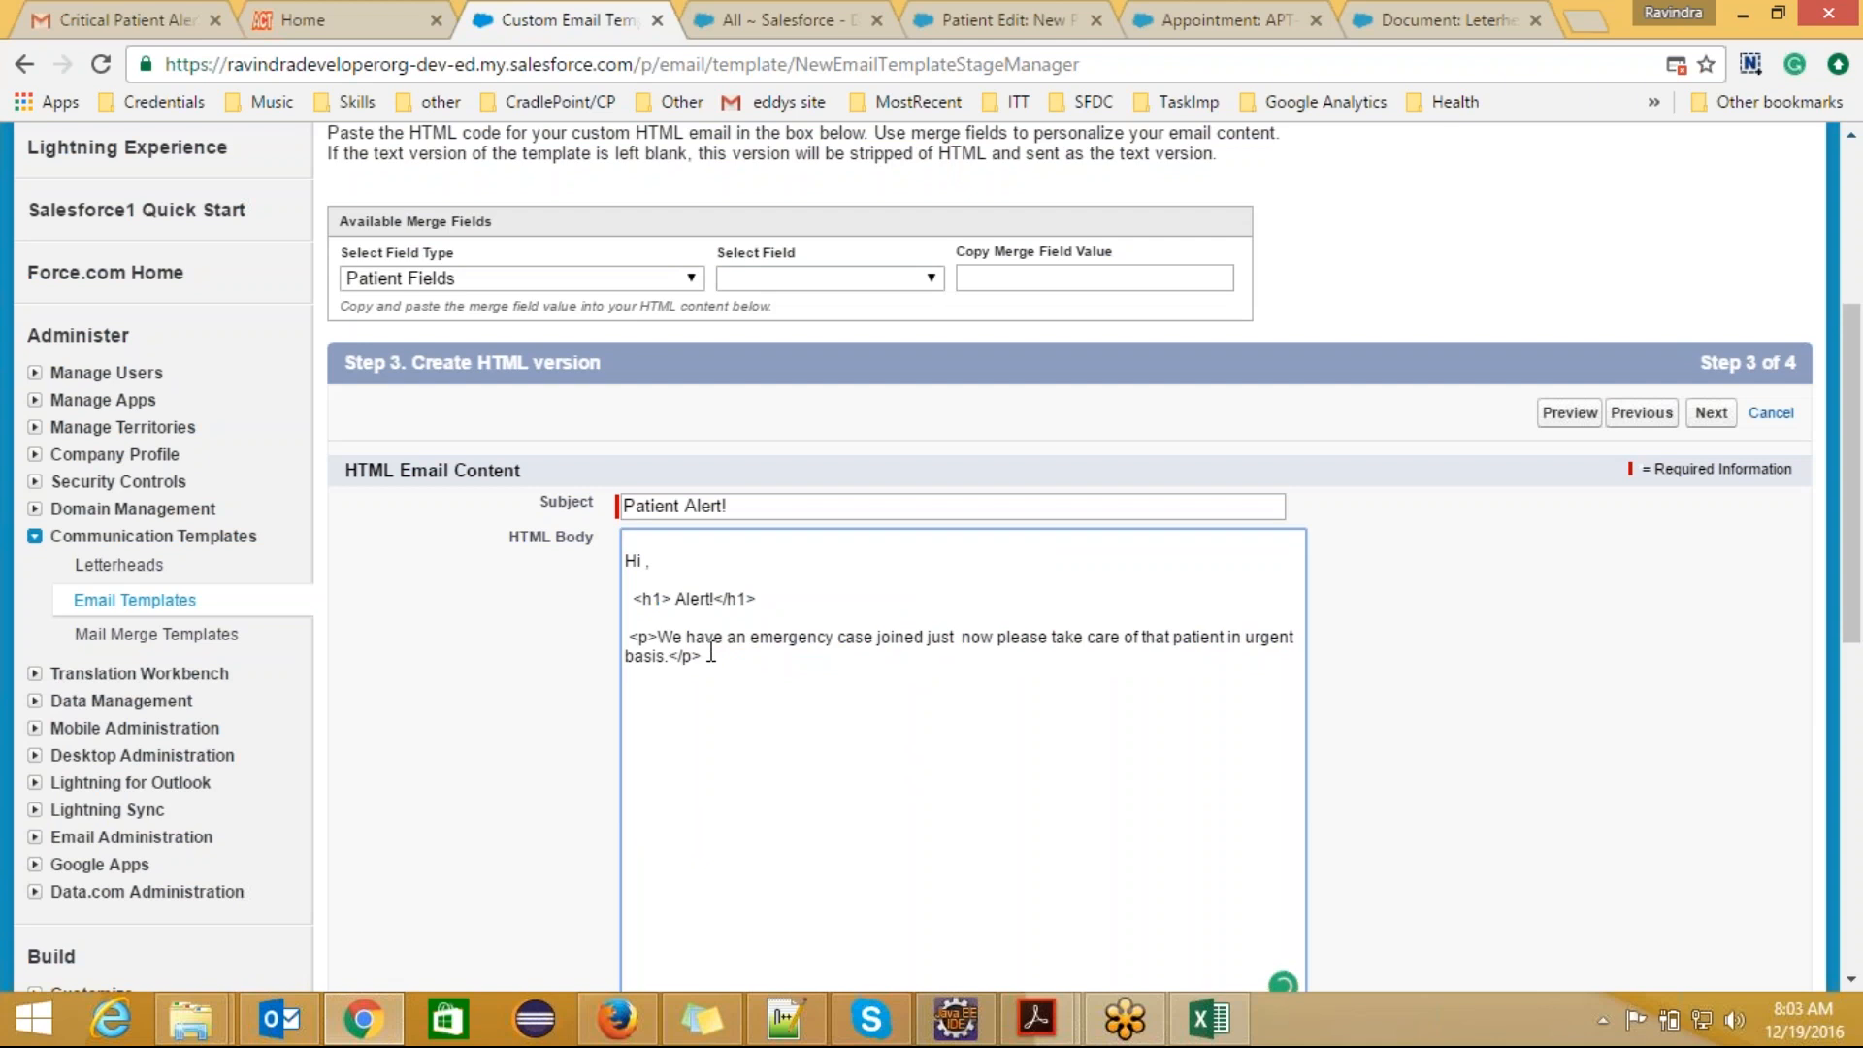
Step: Add a colon and the patient Name merge field {!Patient__c.Name__c} after "patient" in the HTML paragraph
click(931, 278)
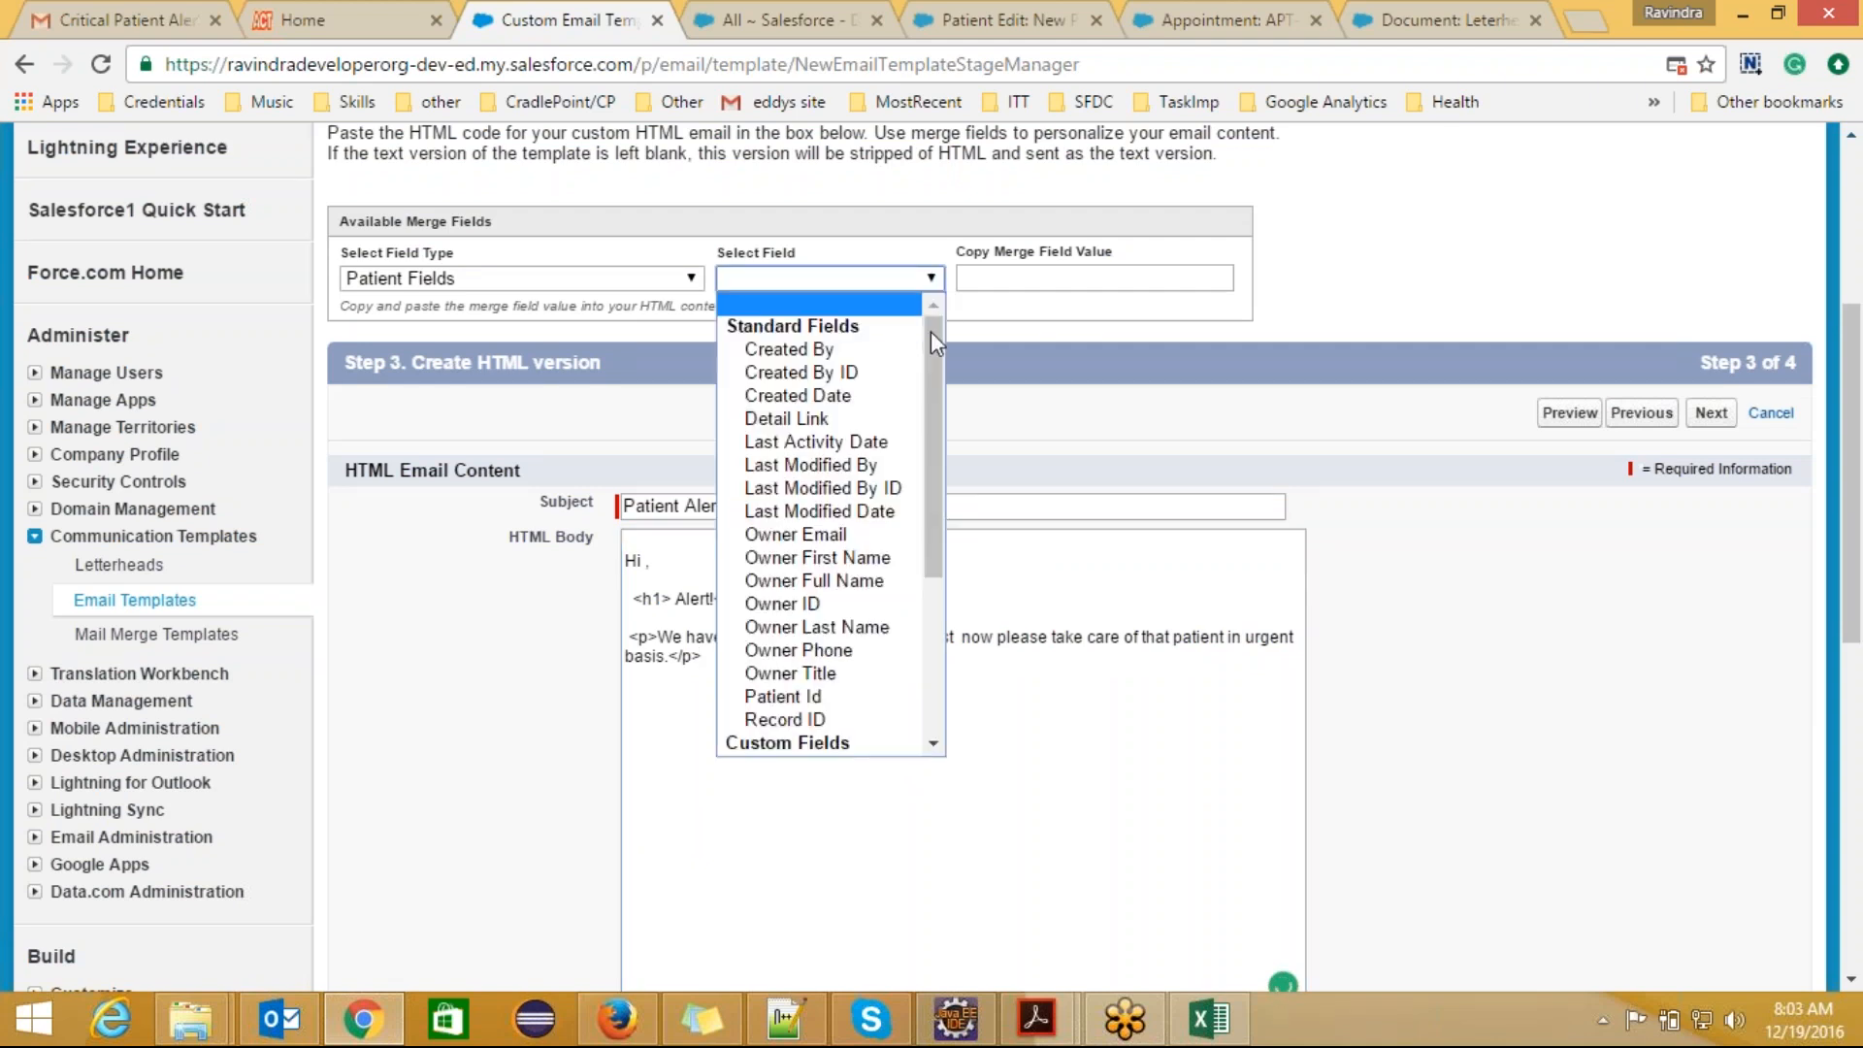
scroll(932, 445, down, 5)
click(847, 716)
key(ctrl+c)
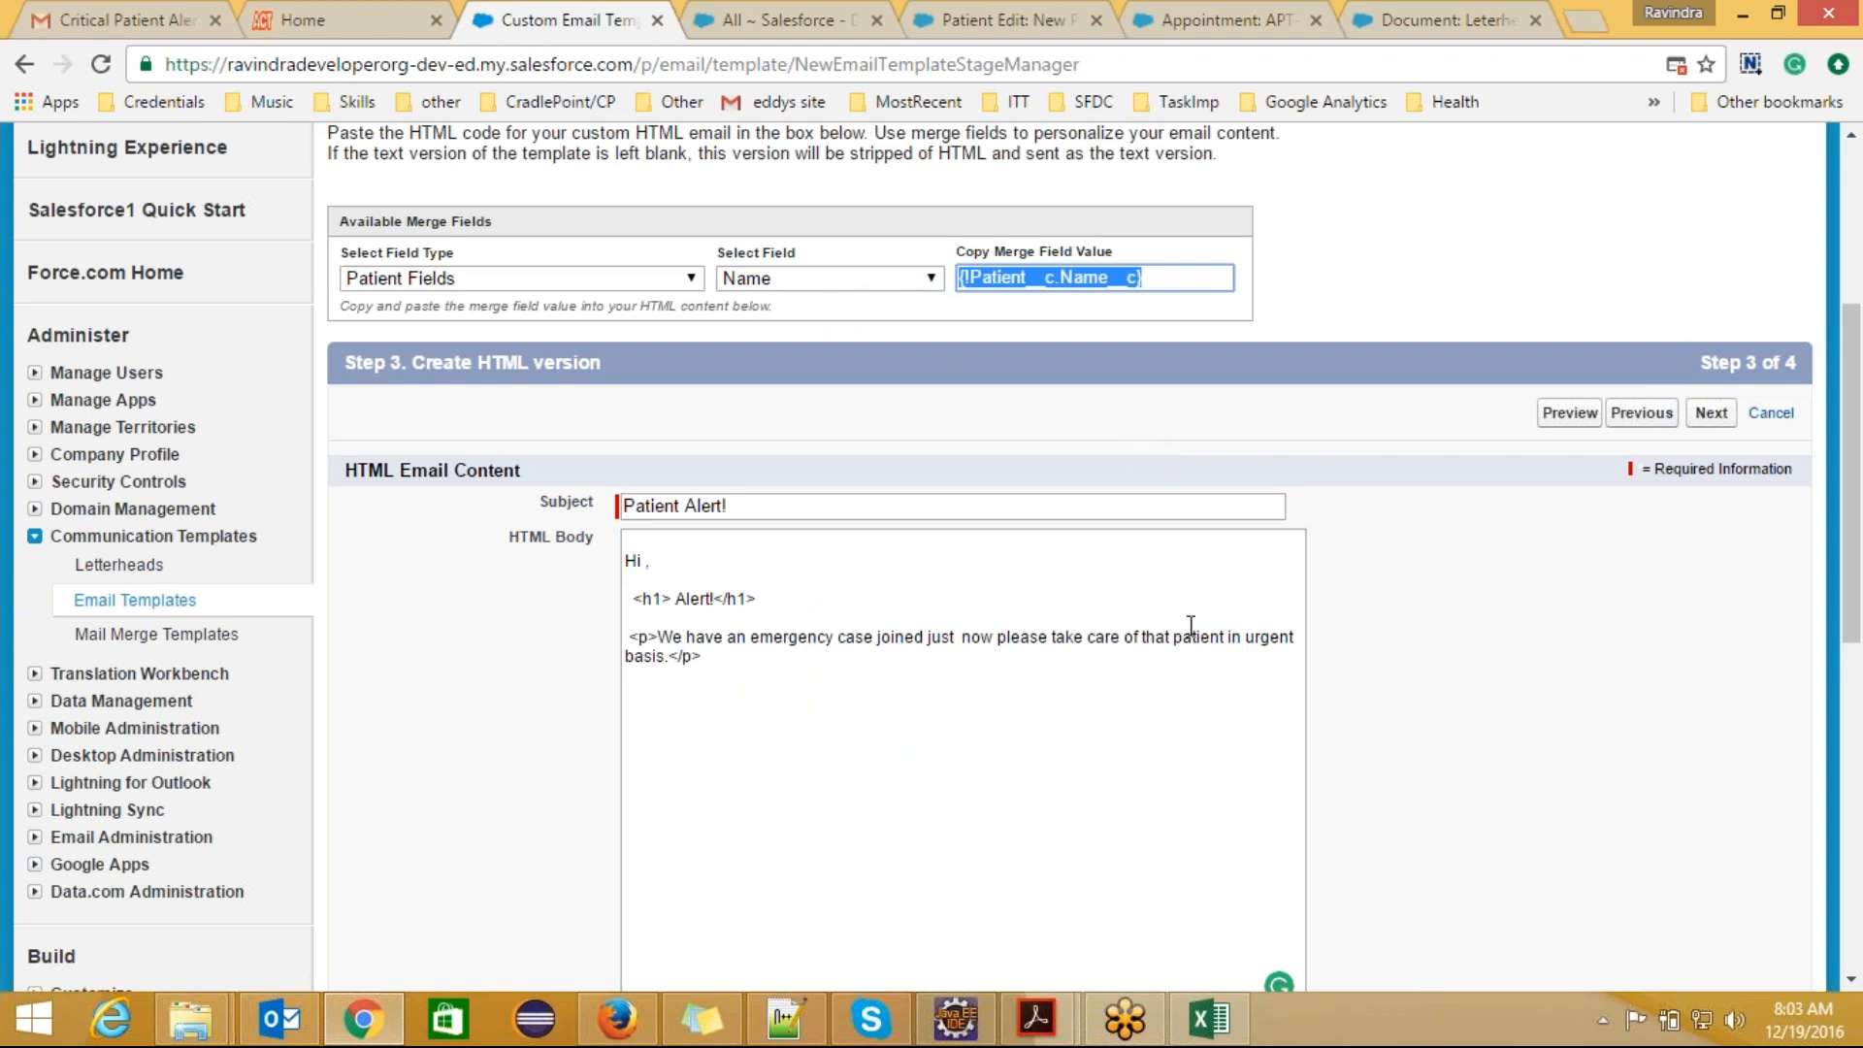
click(1228, 636)
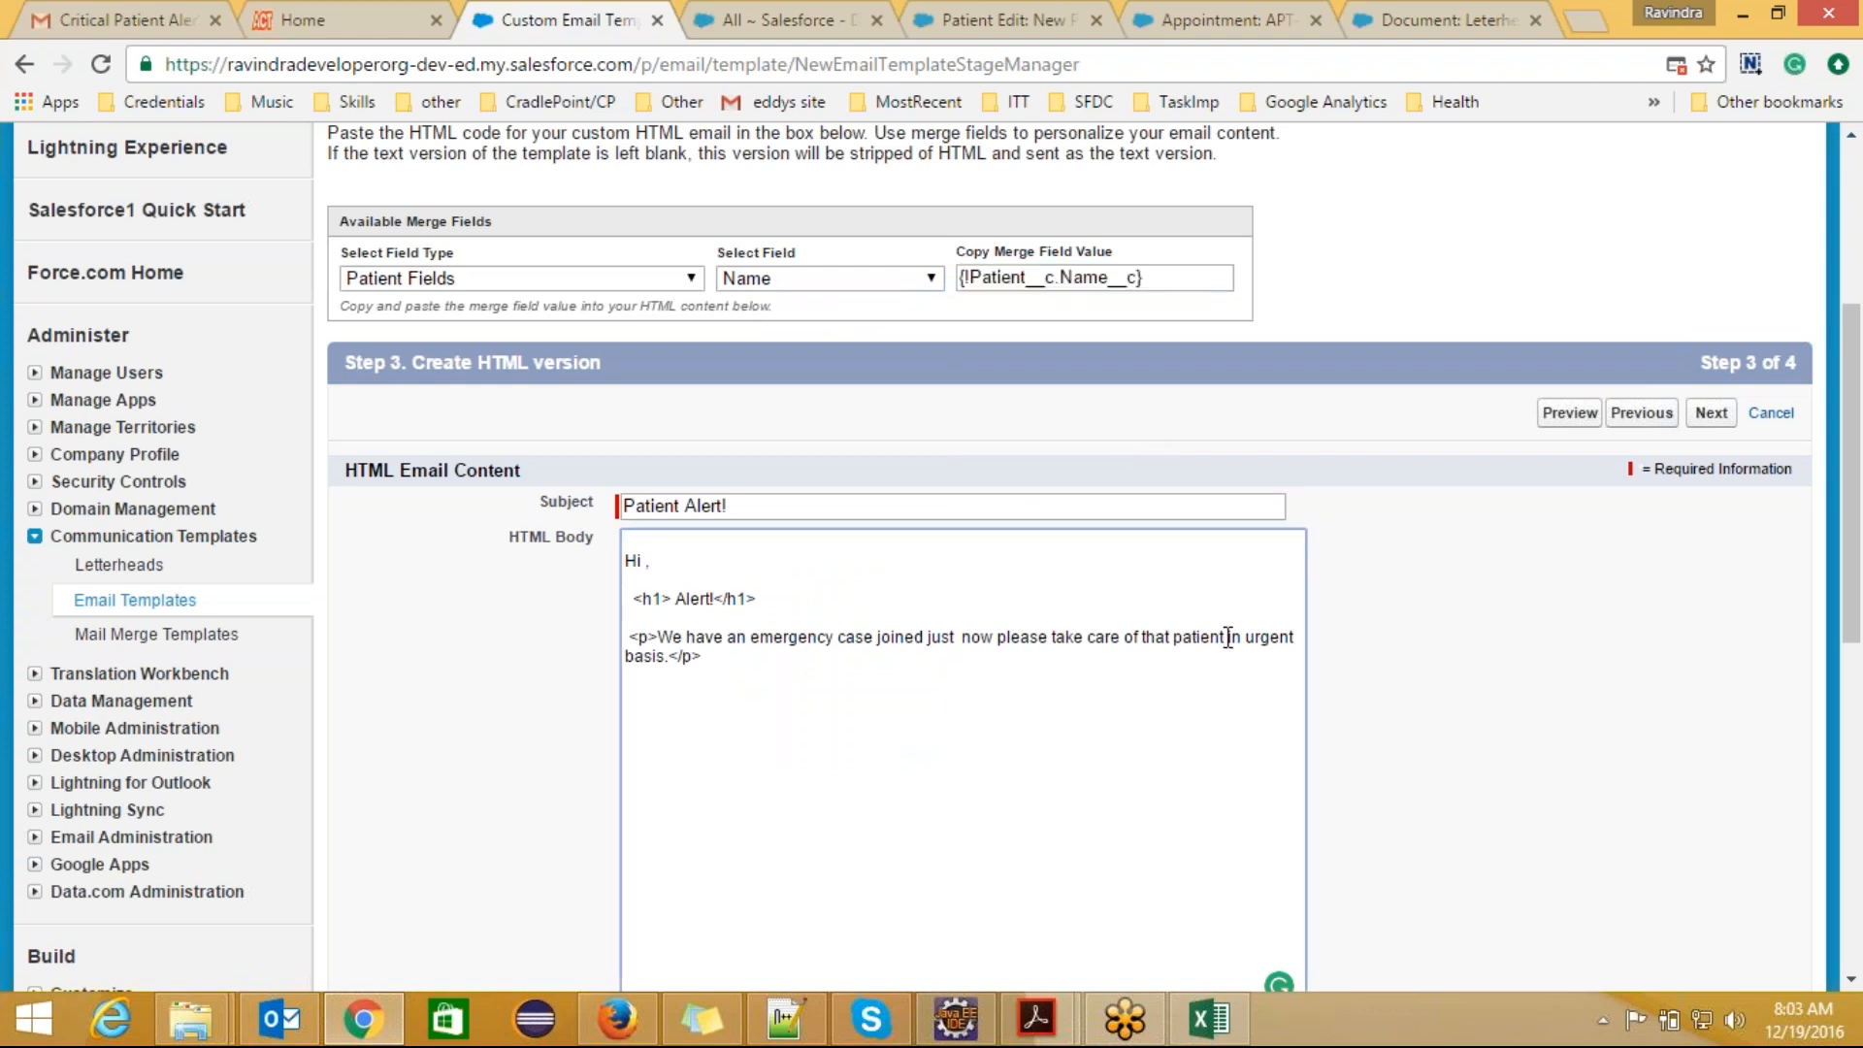
key(ctrl+v)
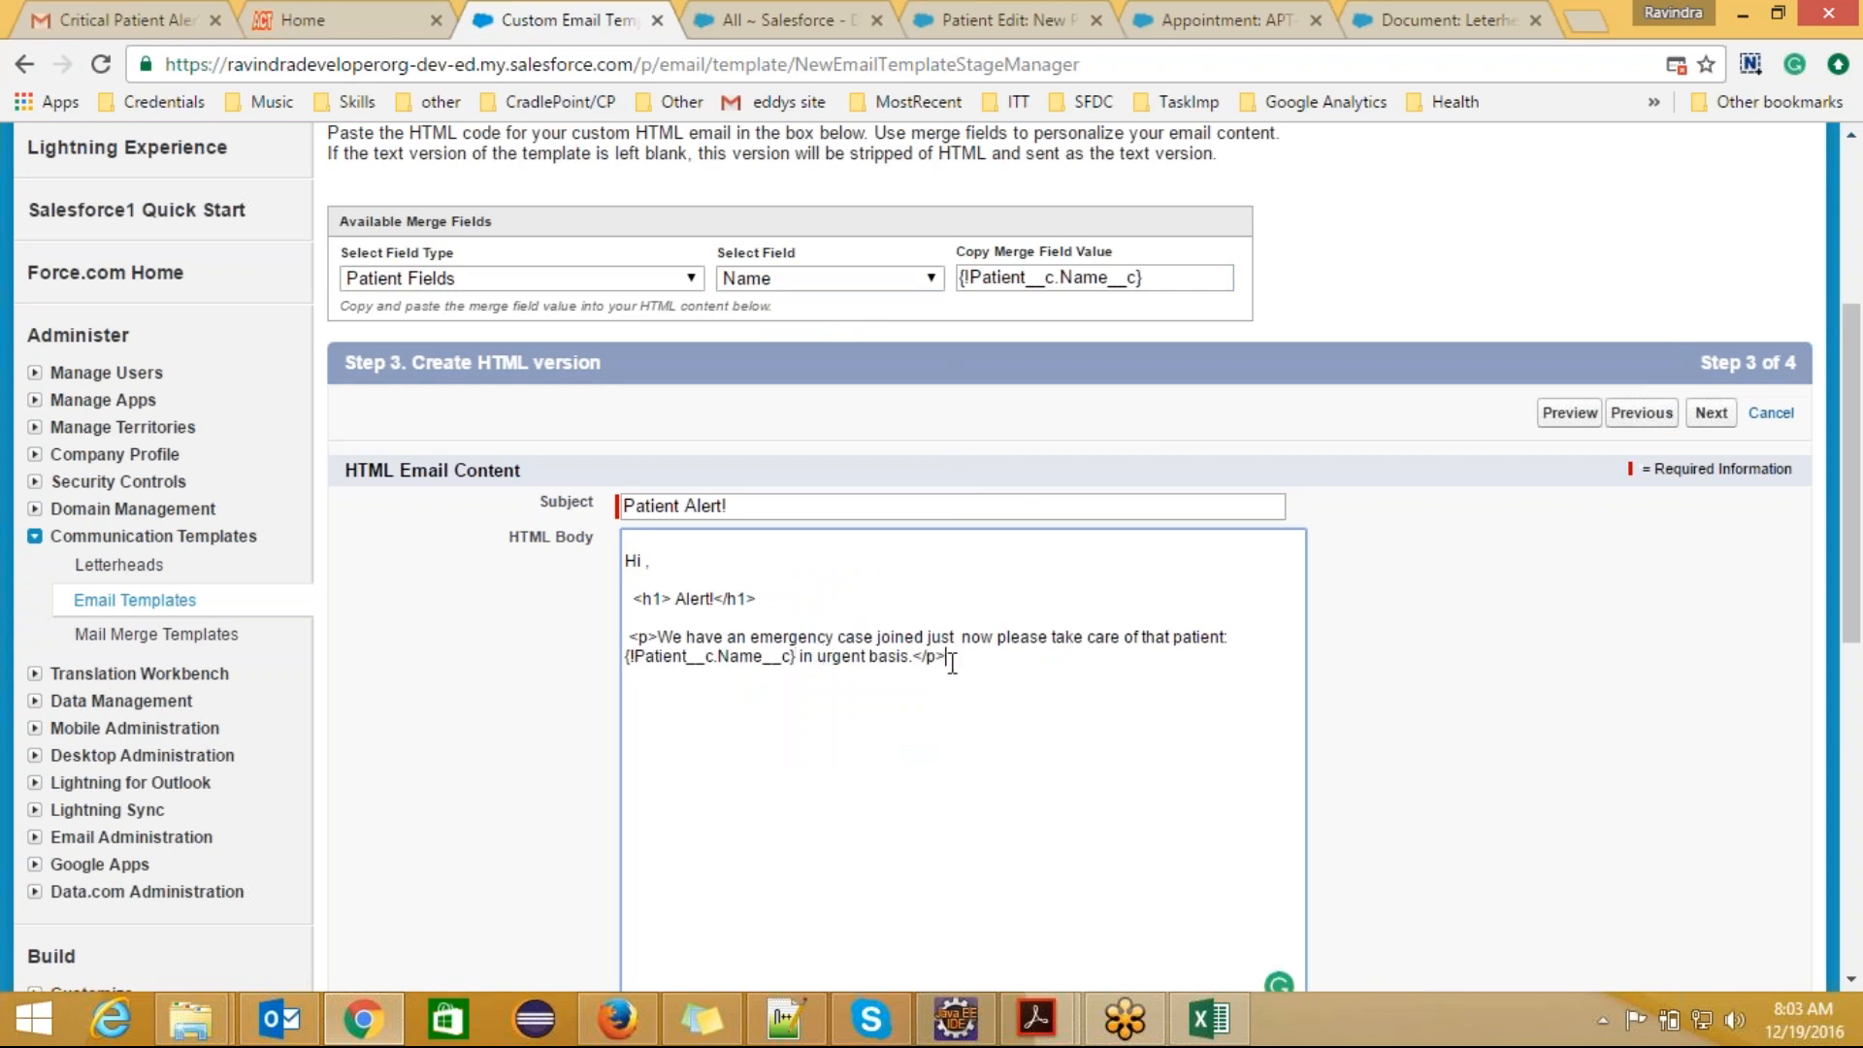
Step: Continue to the text-only version, fill its body with the text from the HTML version, and save the template
click(1711, 414)
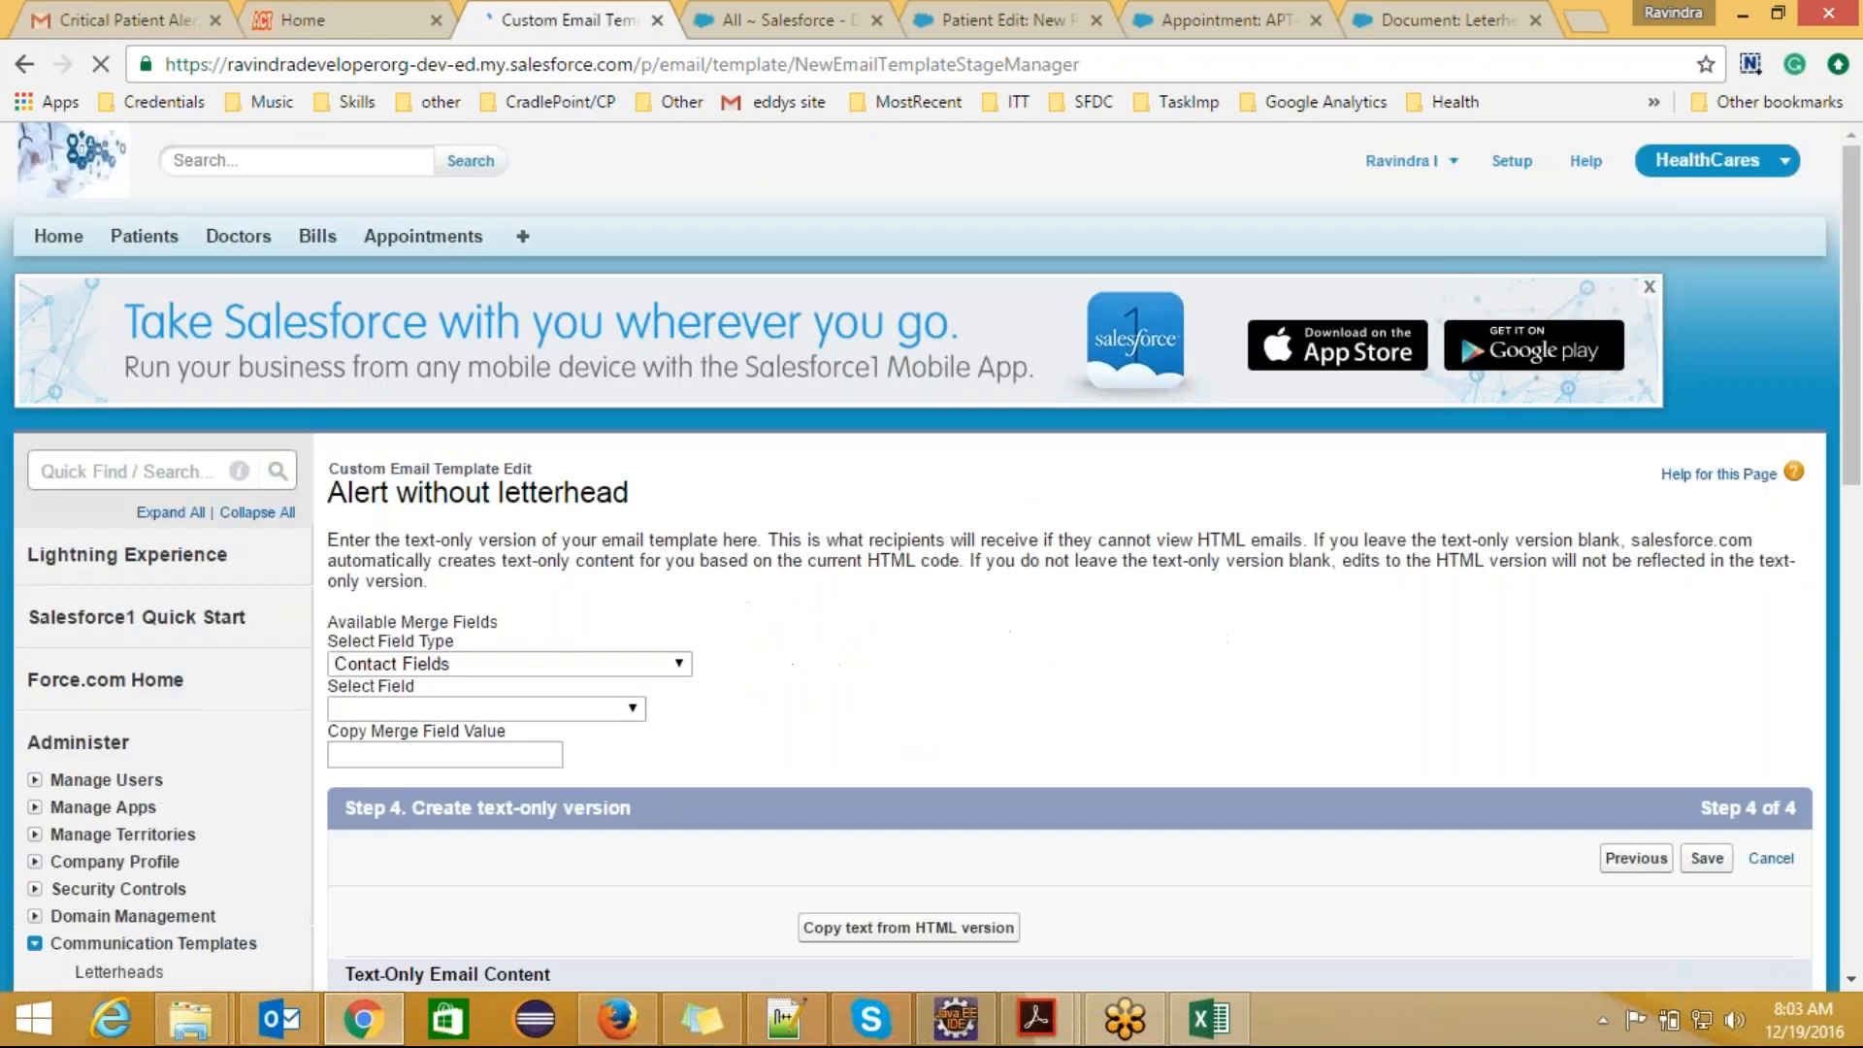
drag(1846, 448, 1846, 637)
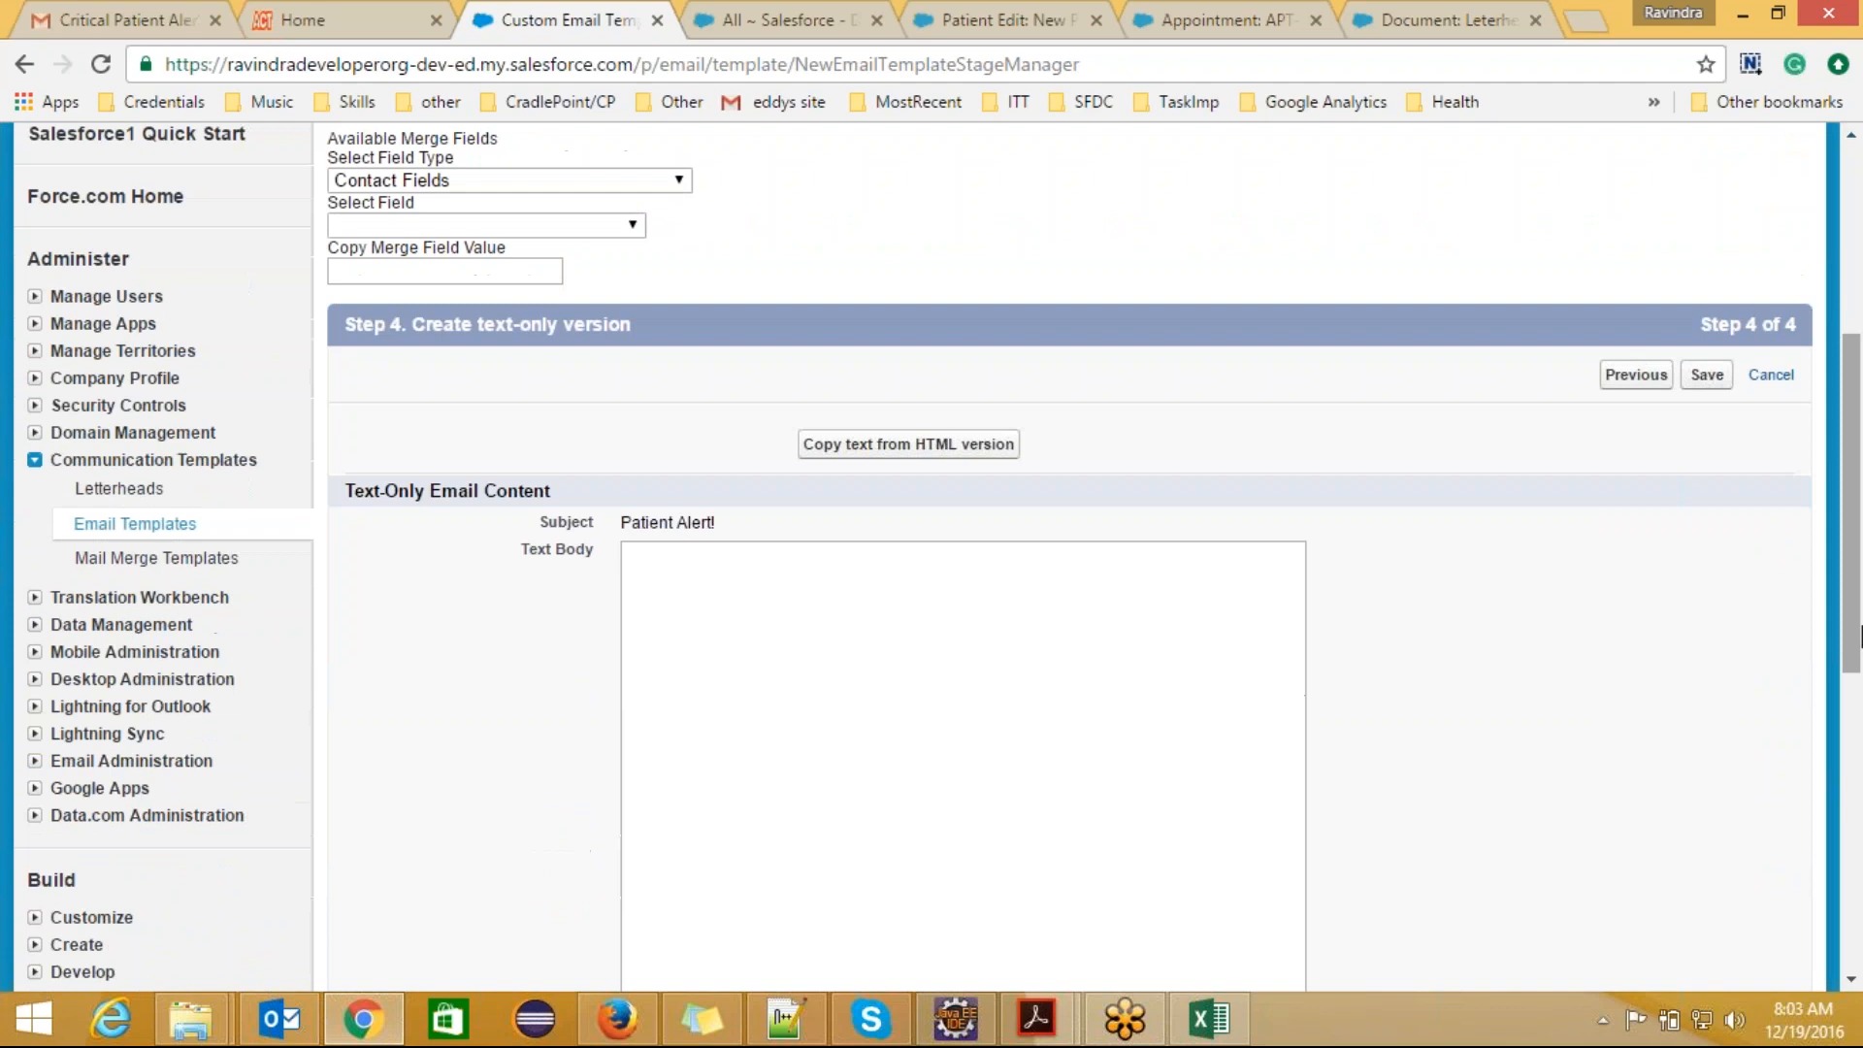
click(912, 439)
click(1046, 276)
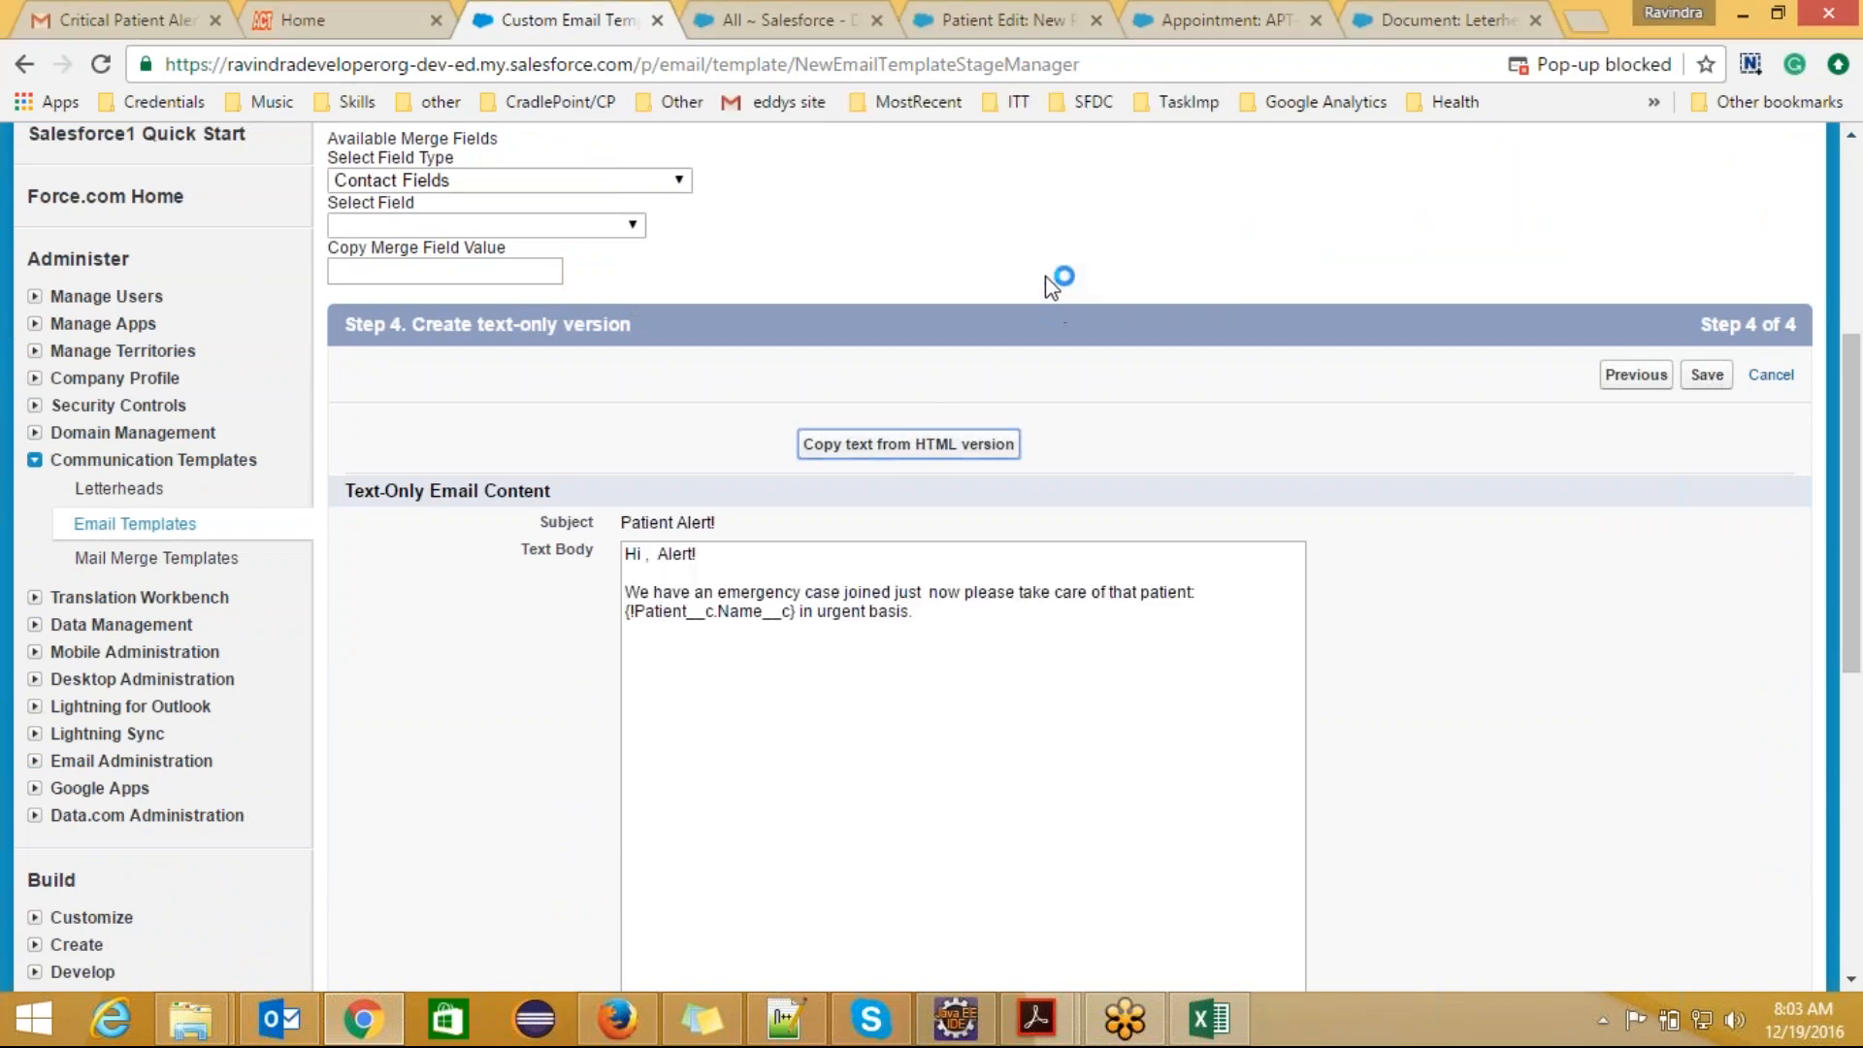
click(1019, 650)
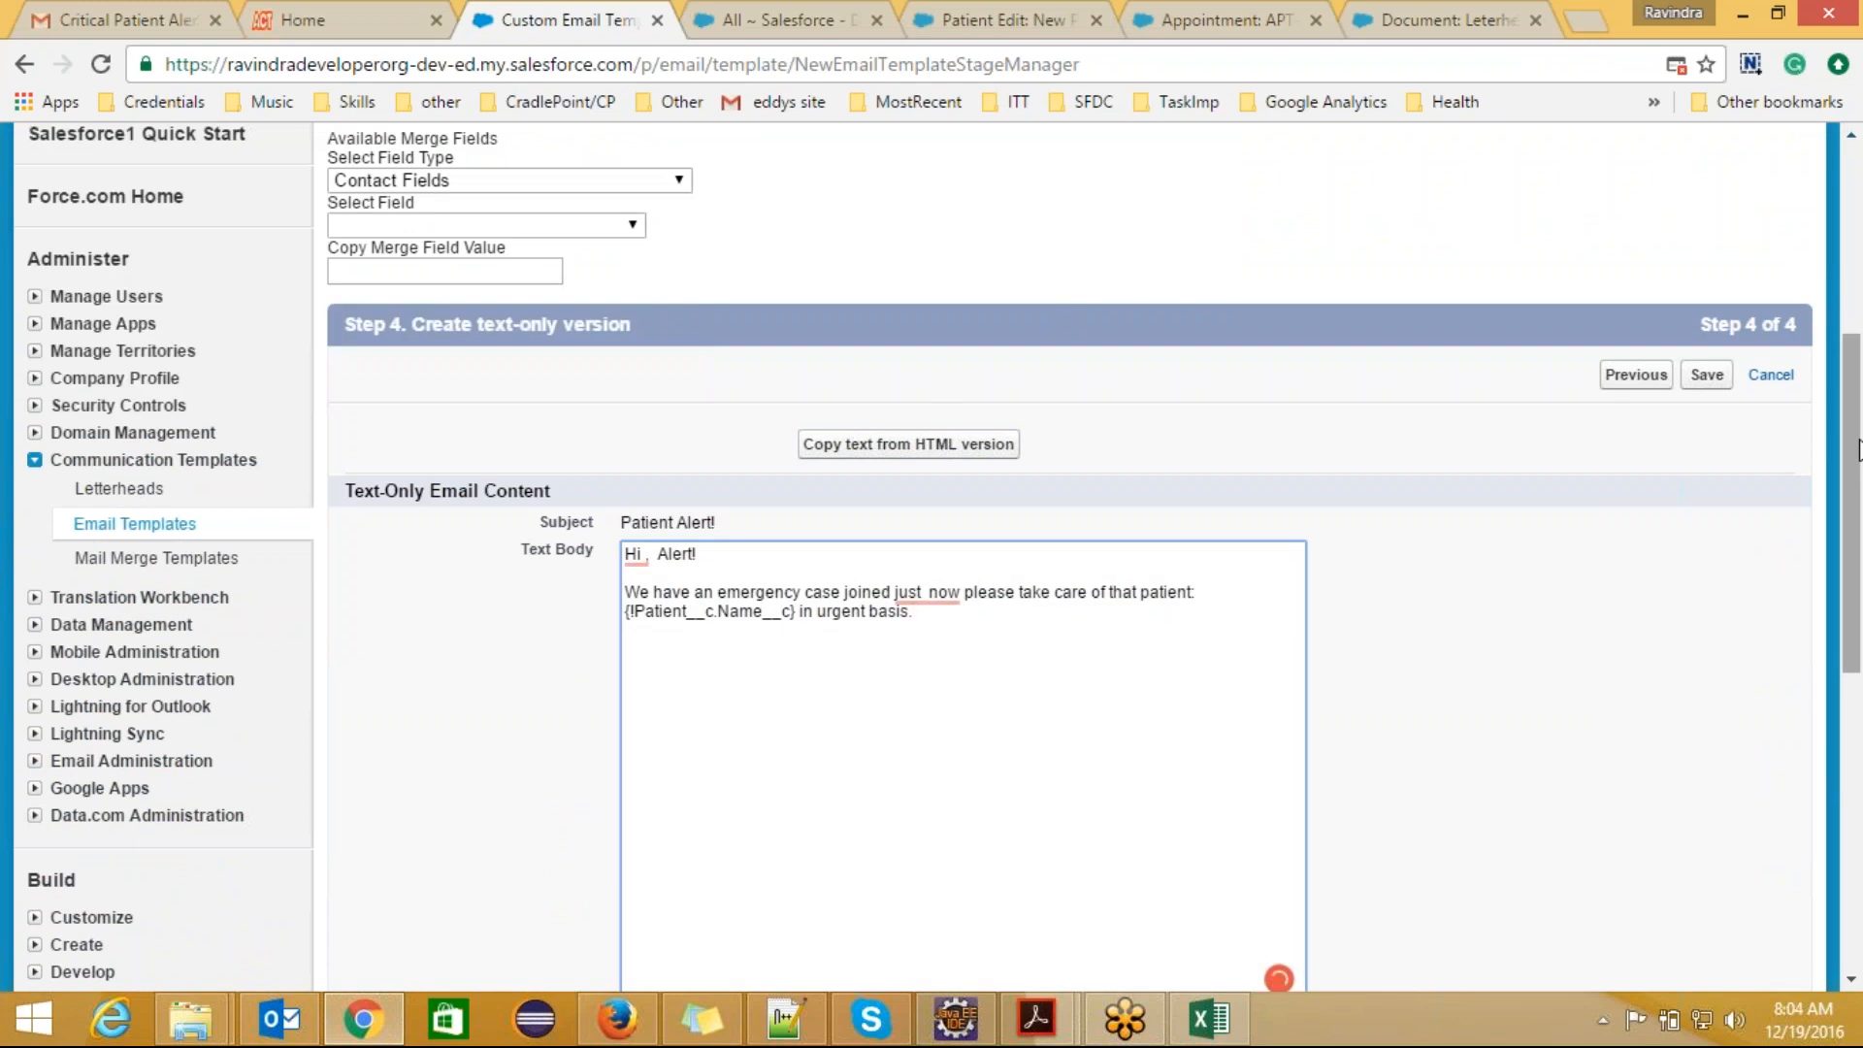
scroll(1860, 448, down, 2)
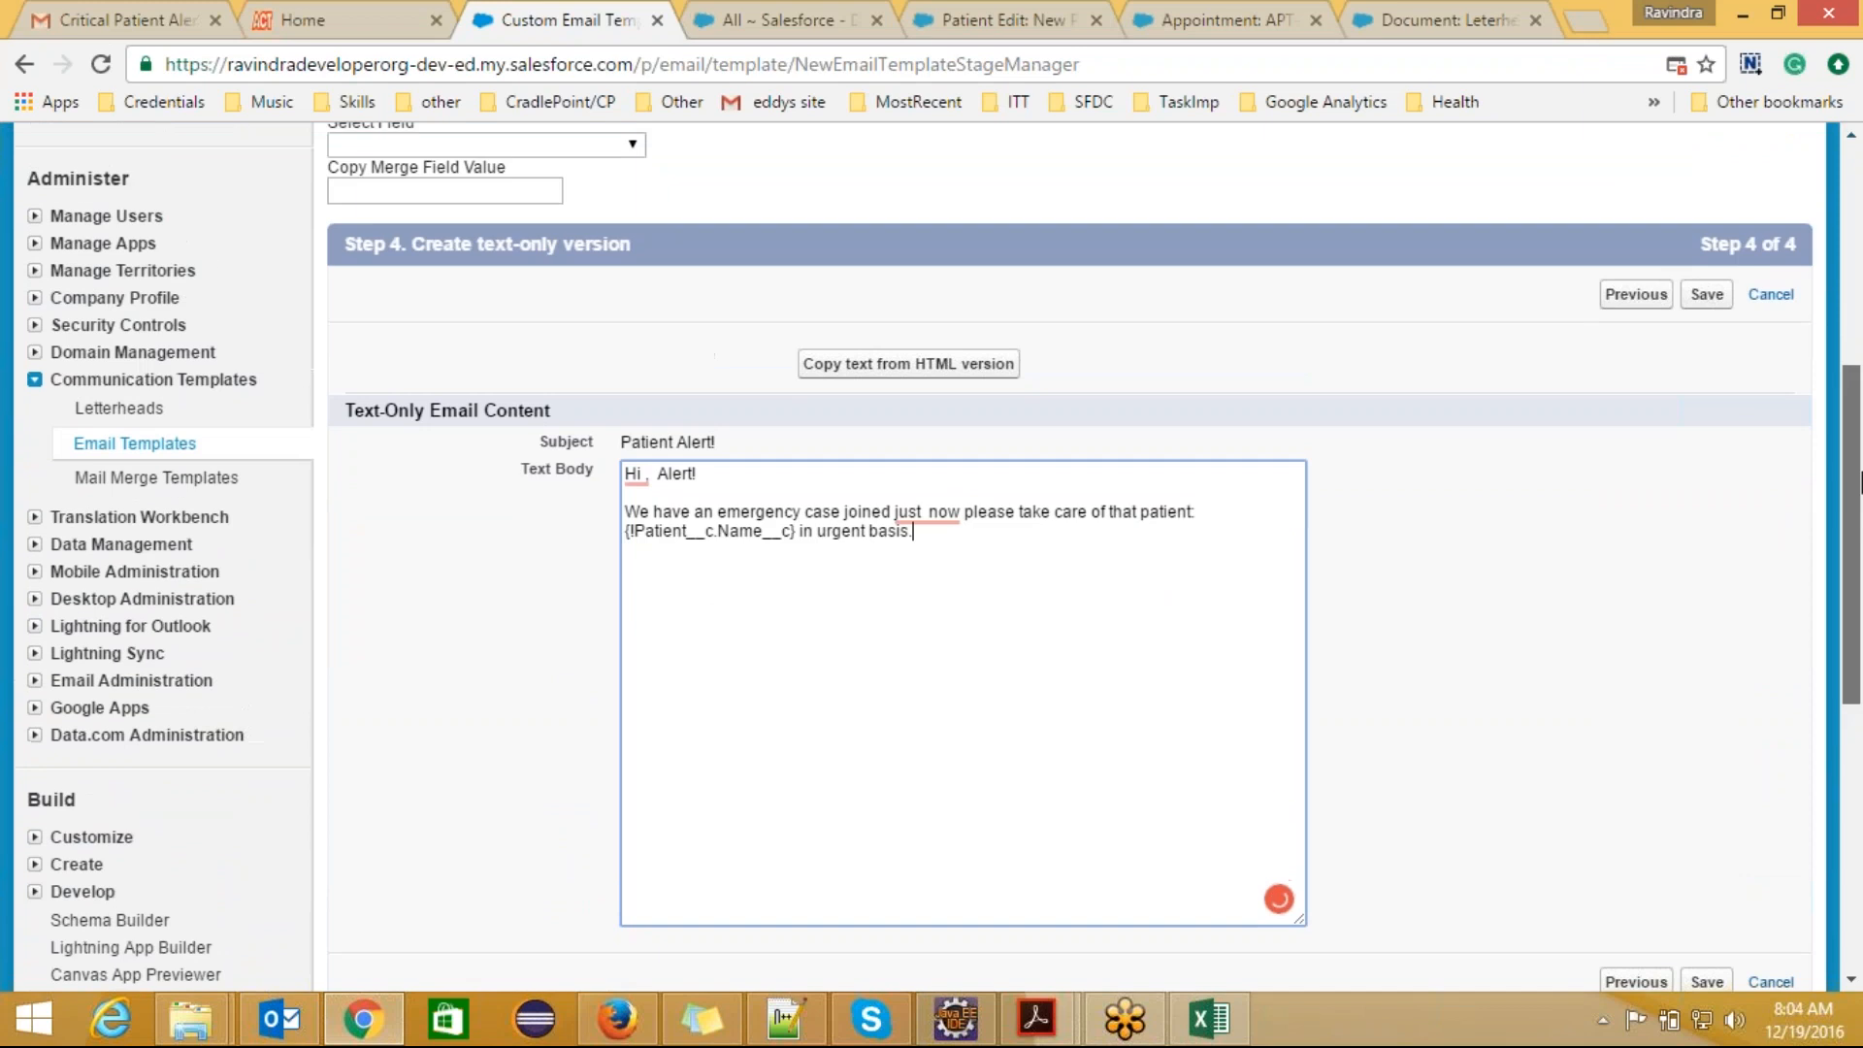
click(1706, 294)
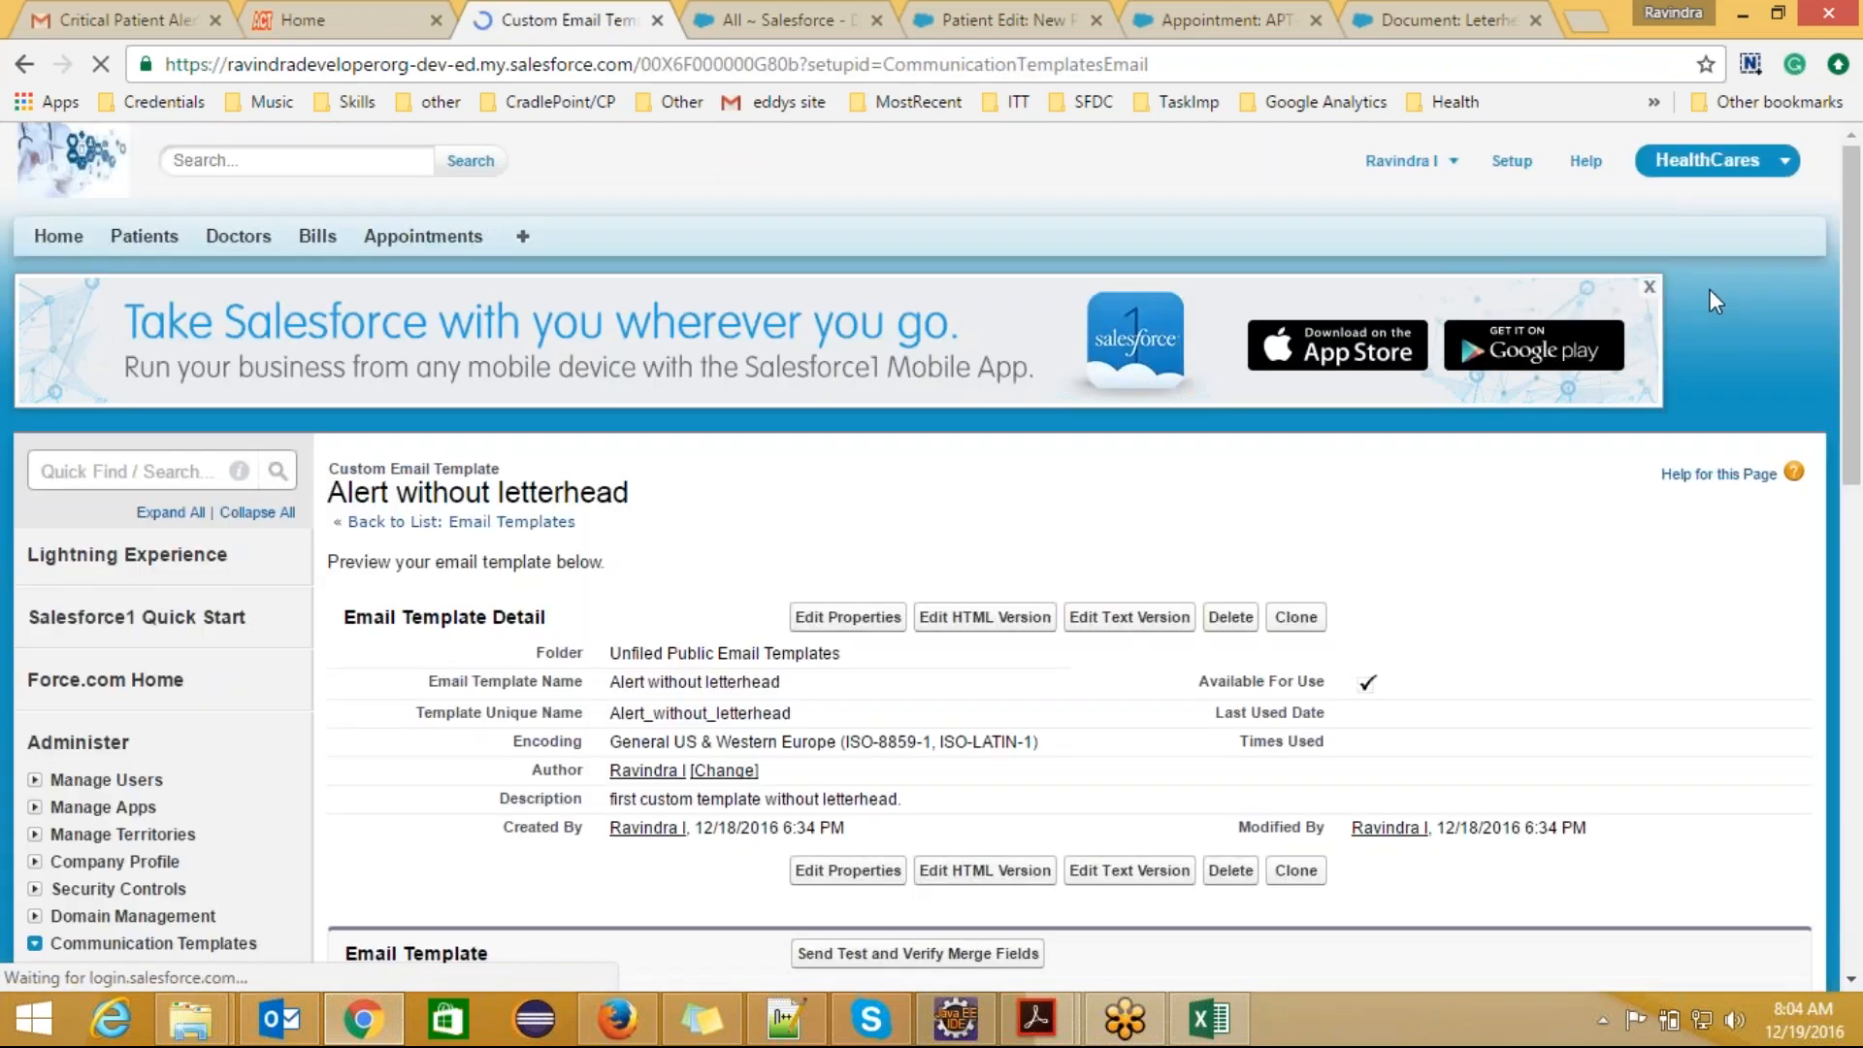
Step: Compare how the "Alert!" heading is rendered in the saved template's HTML preview and plain text preview
drag(1860, 339, 1861, 629)
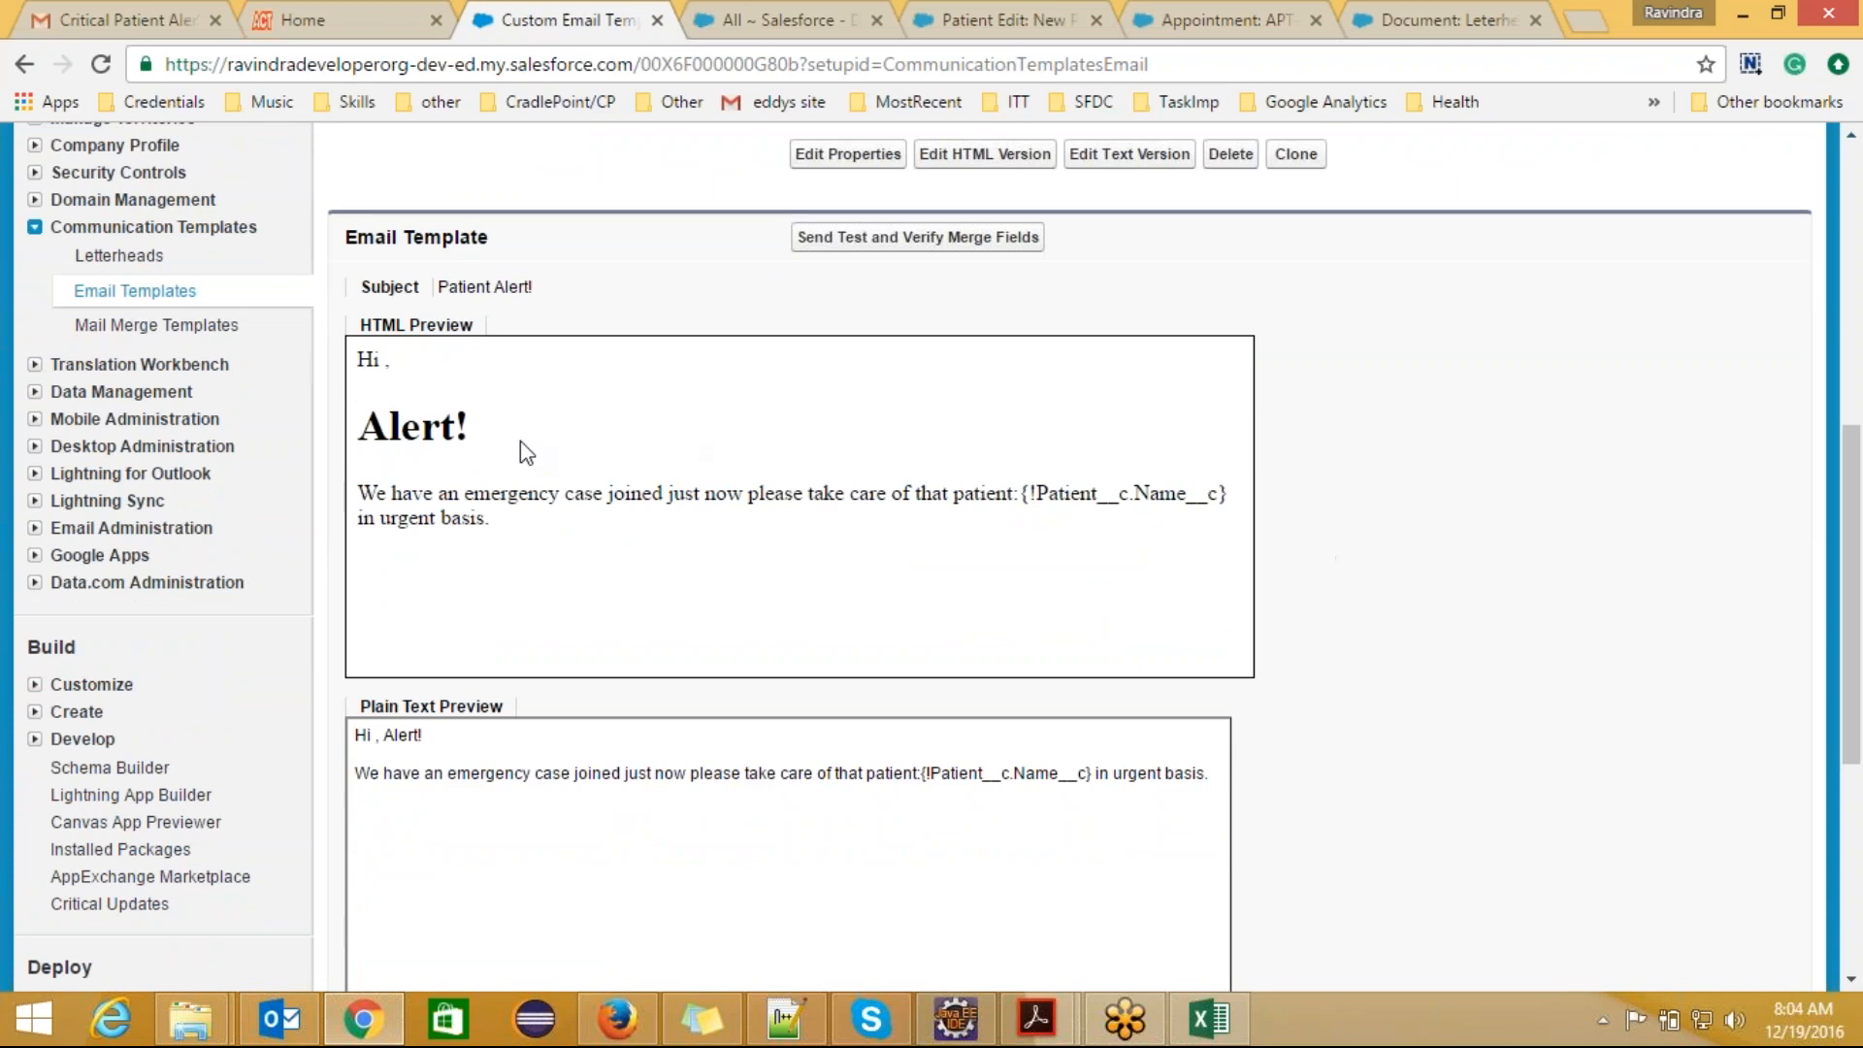
drag(476, 419, 371, 424)
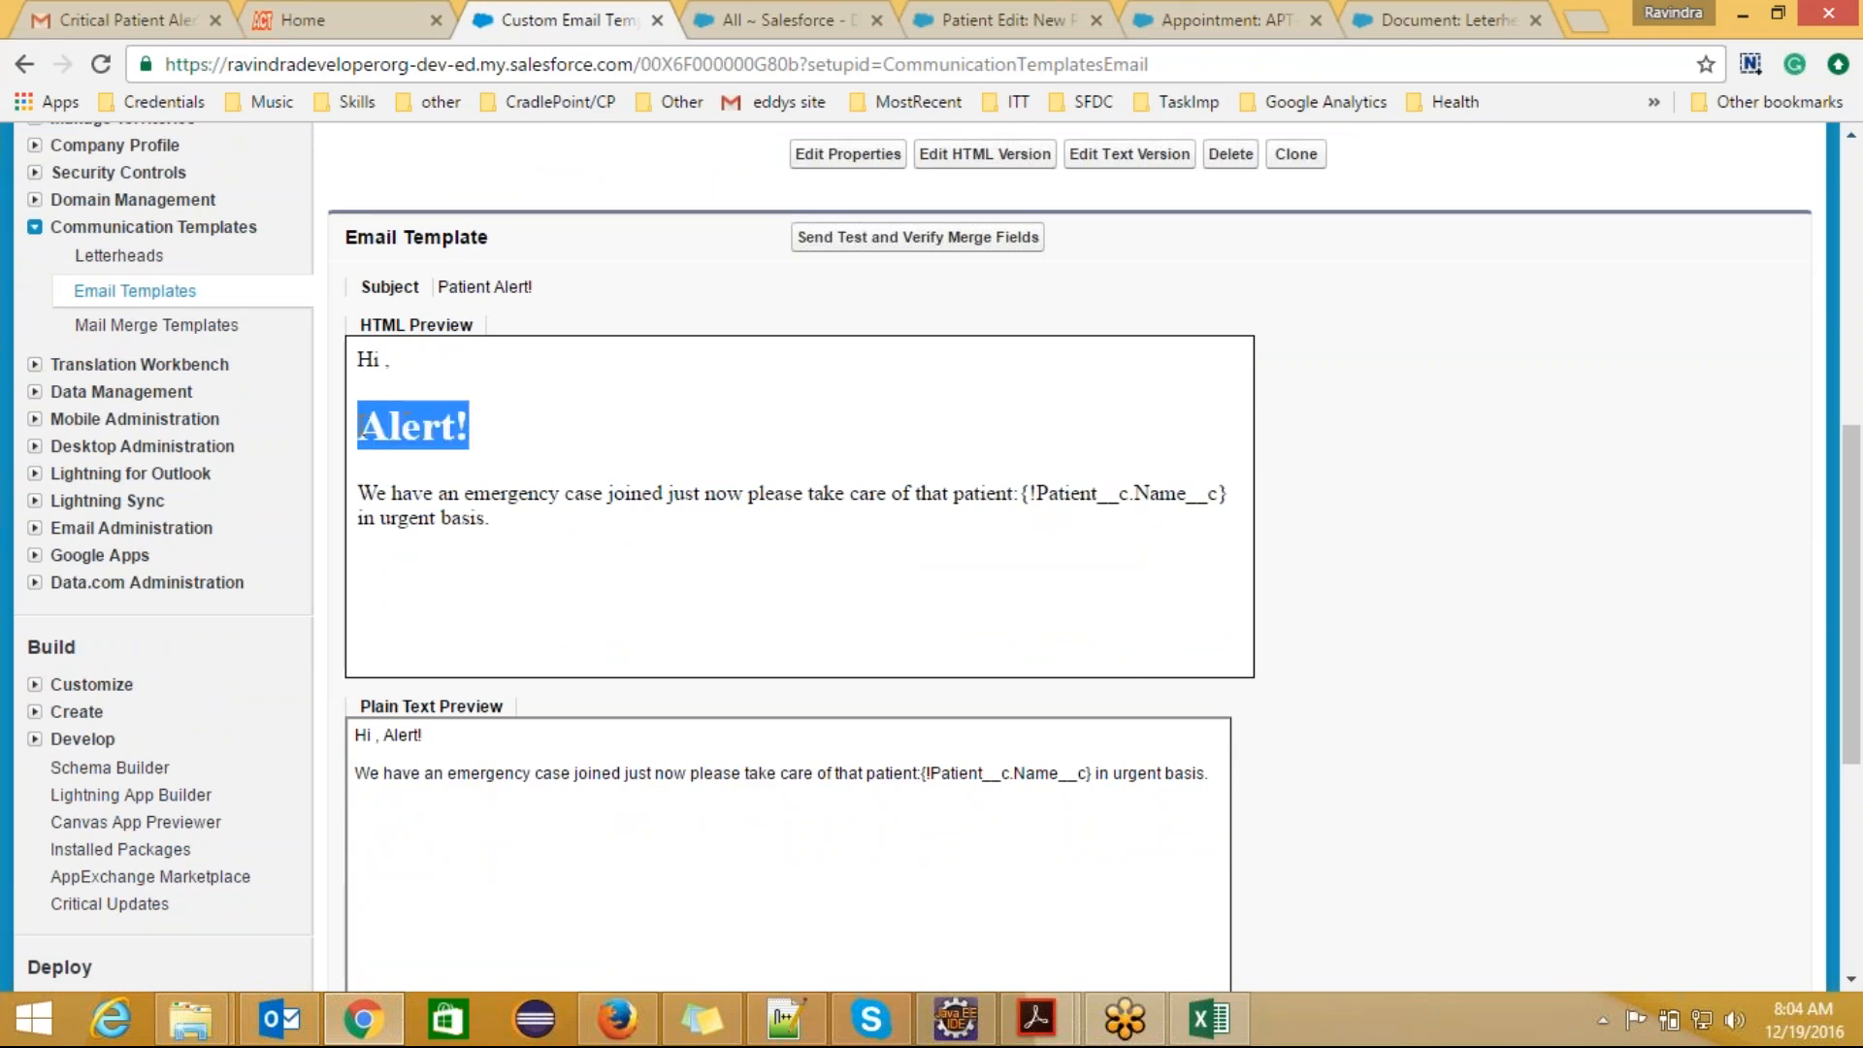
click(486, 430)
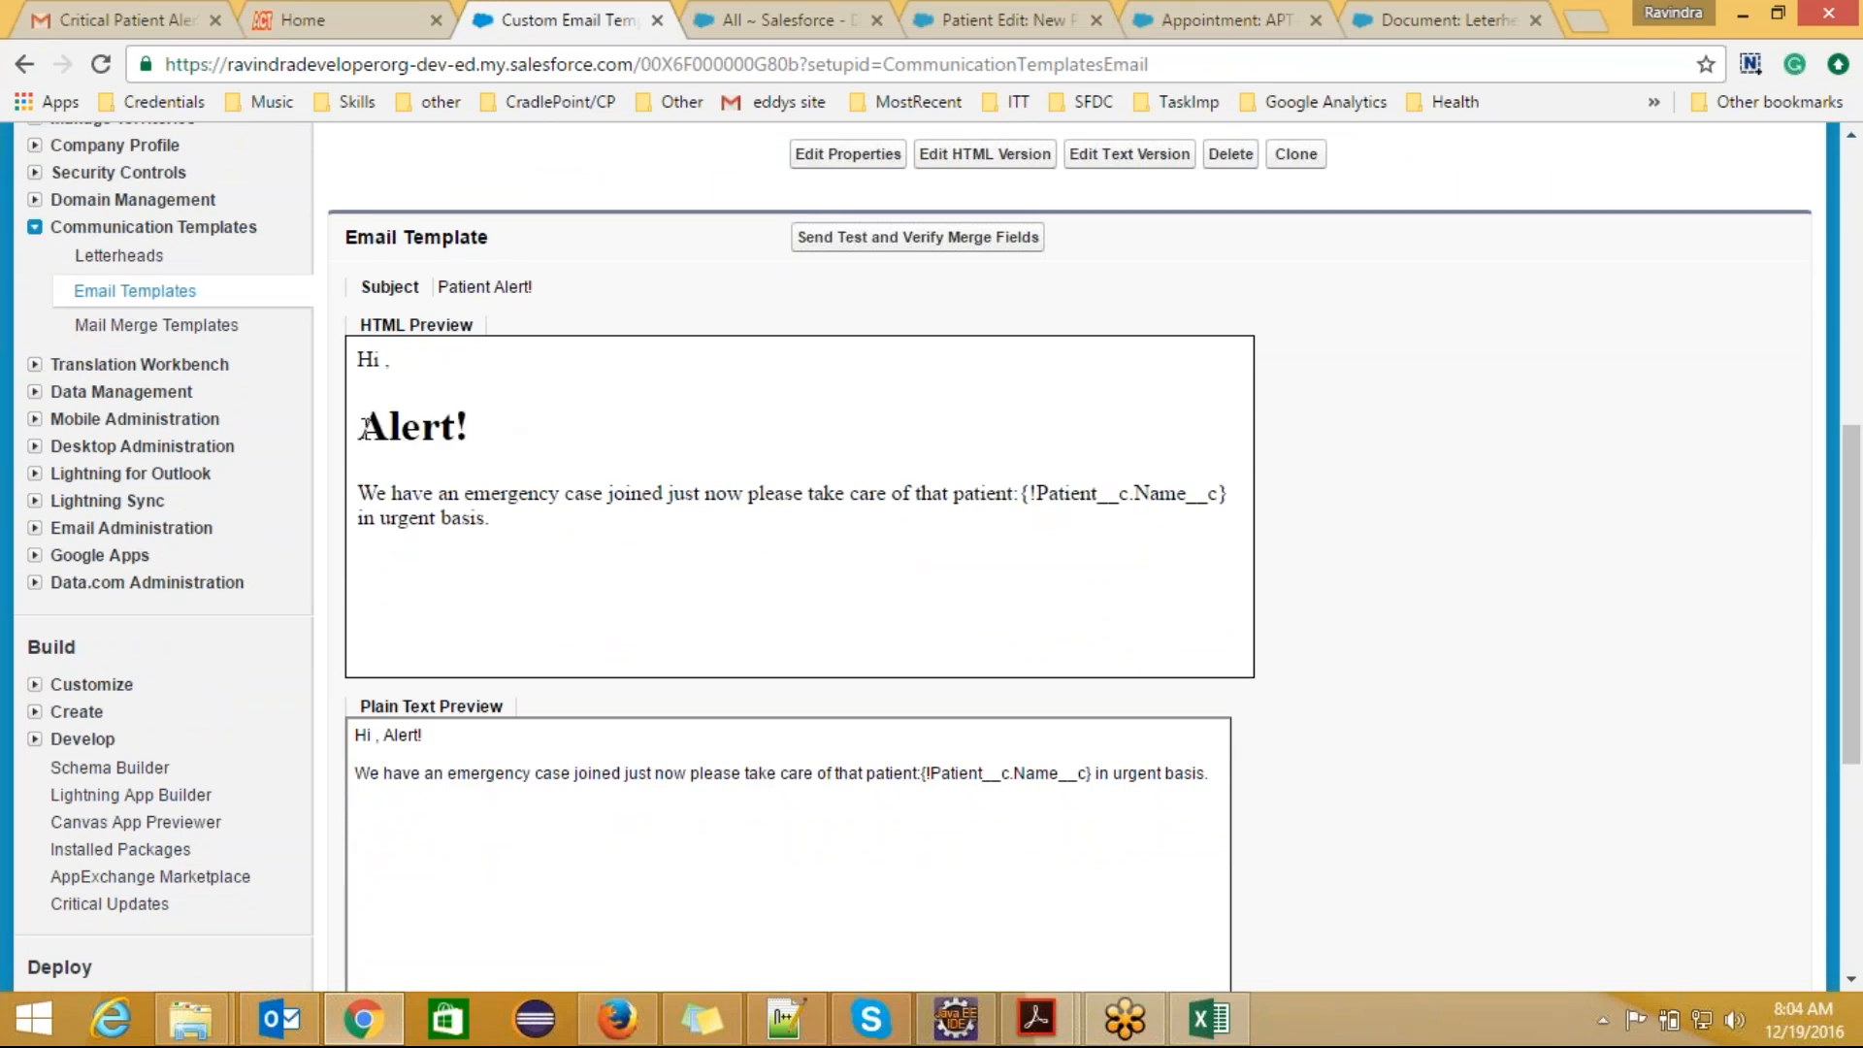
drag(362, 427, 494, 417)
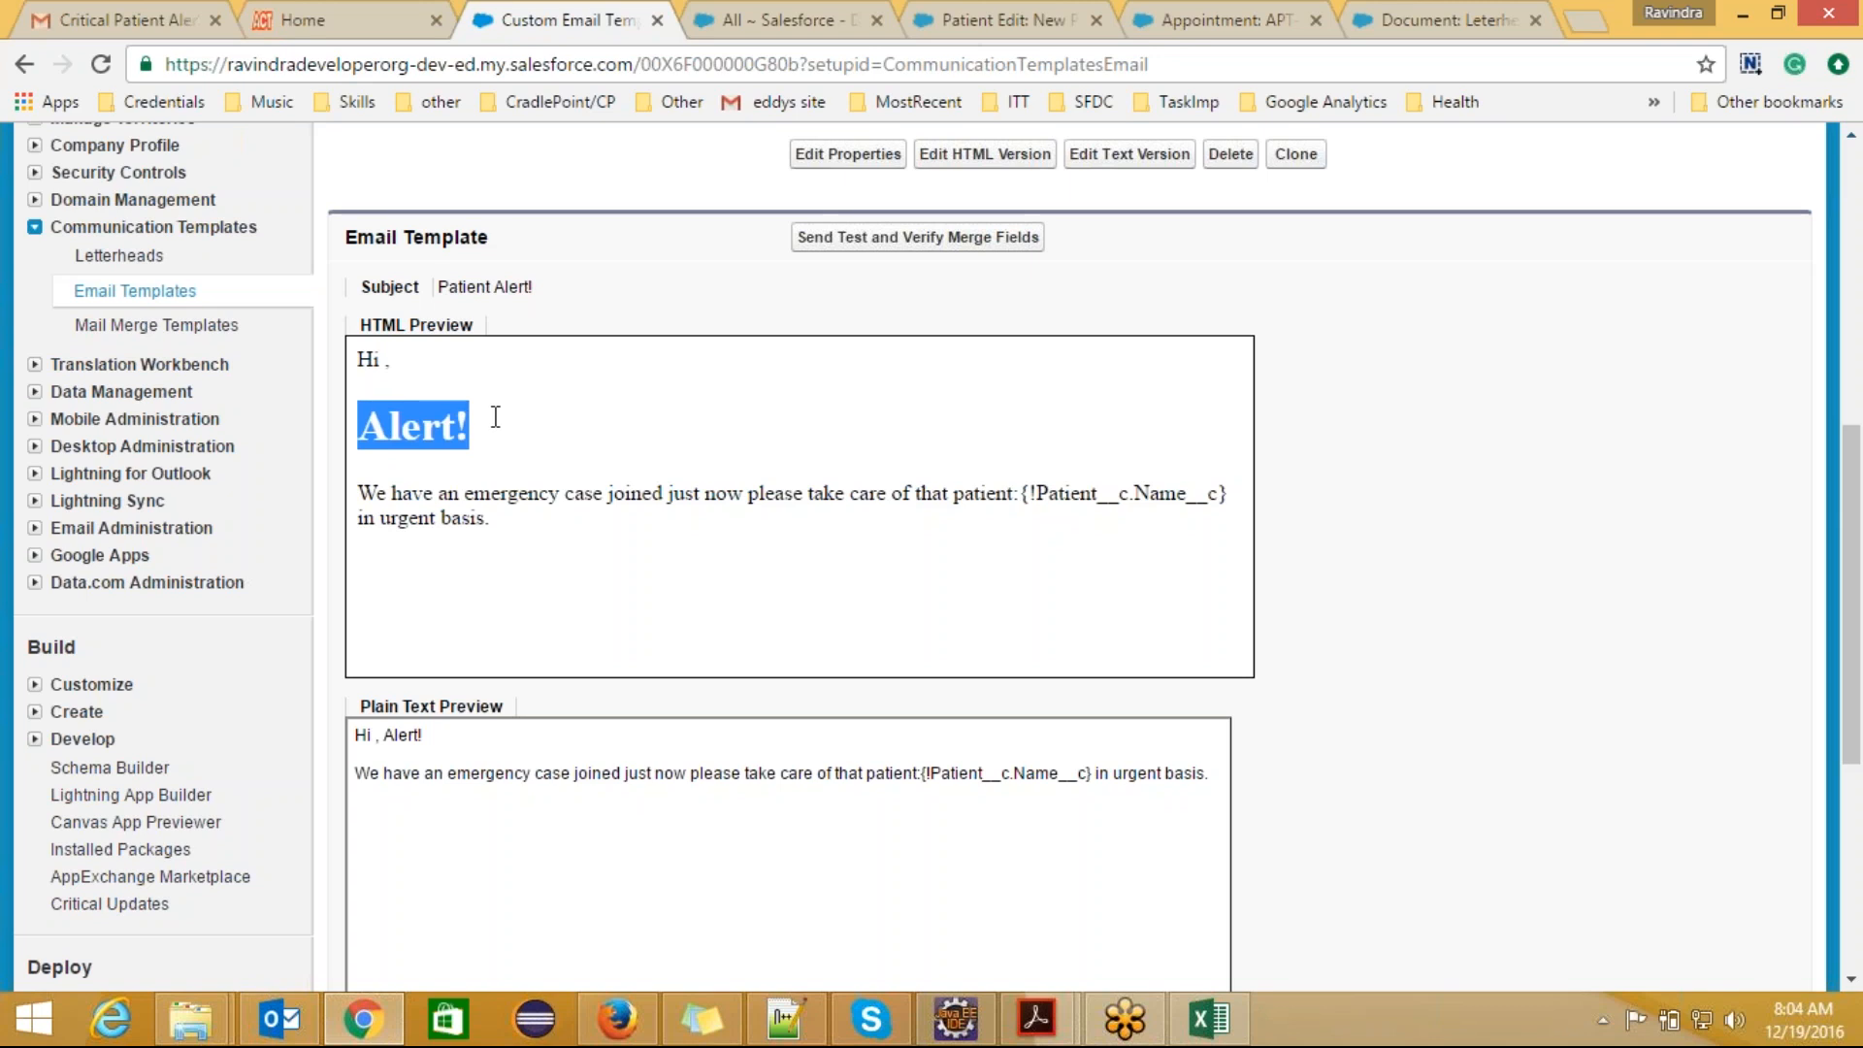
click(452, 742)
drag(419, 734, 389, 733)
click(507, 749)
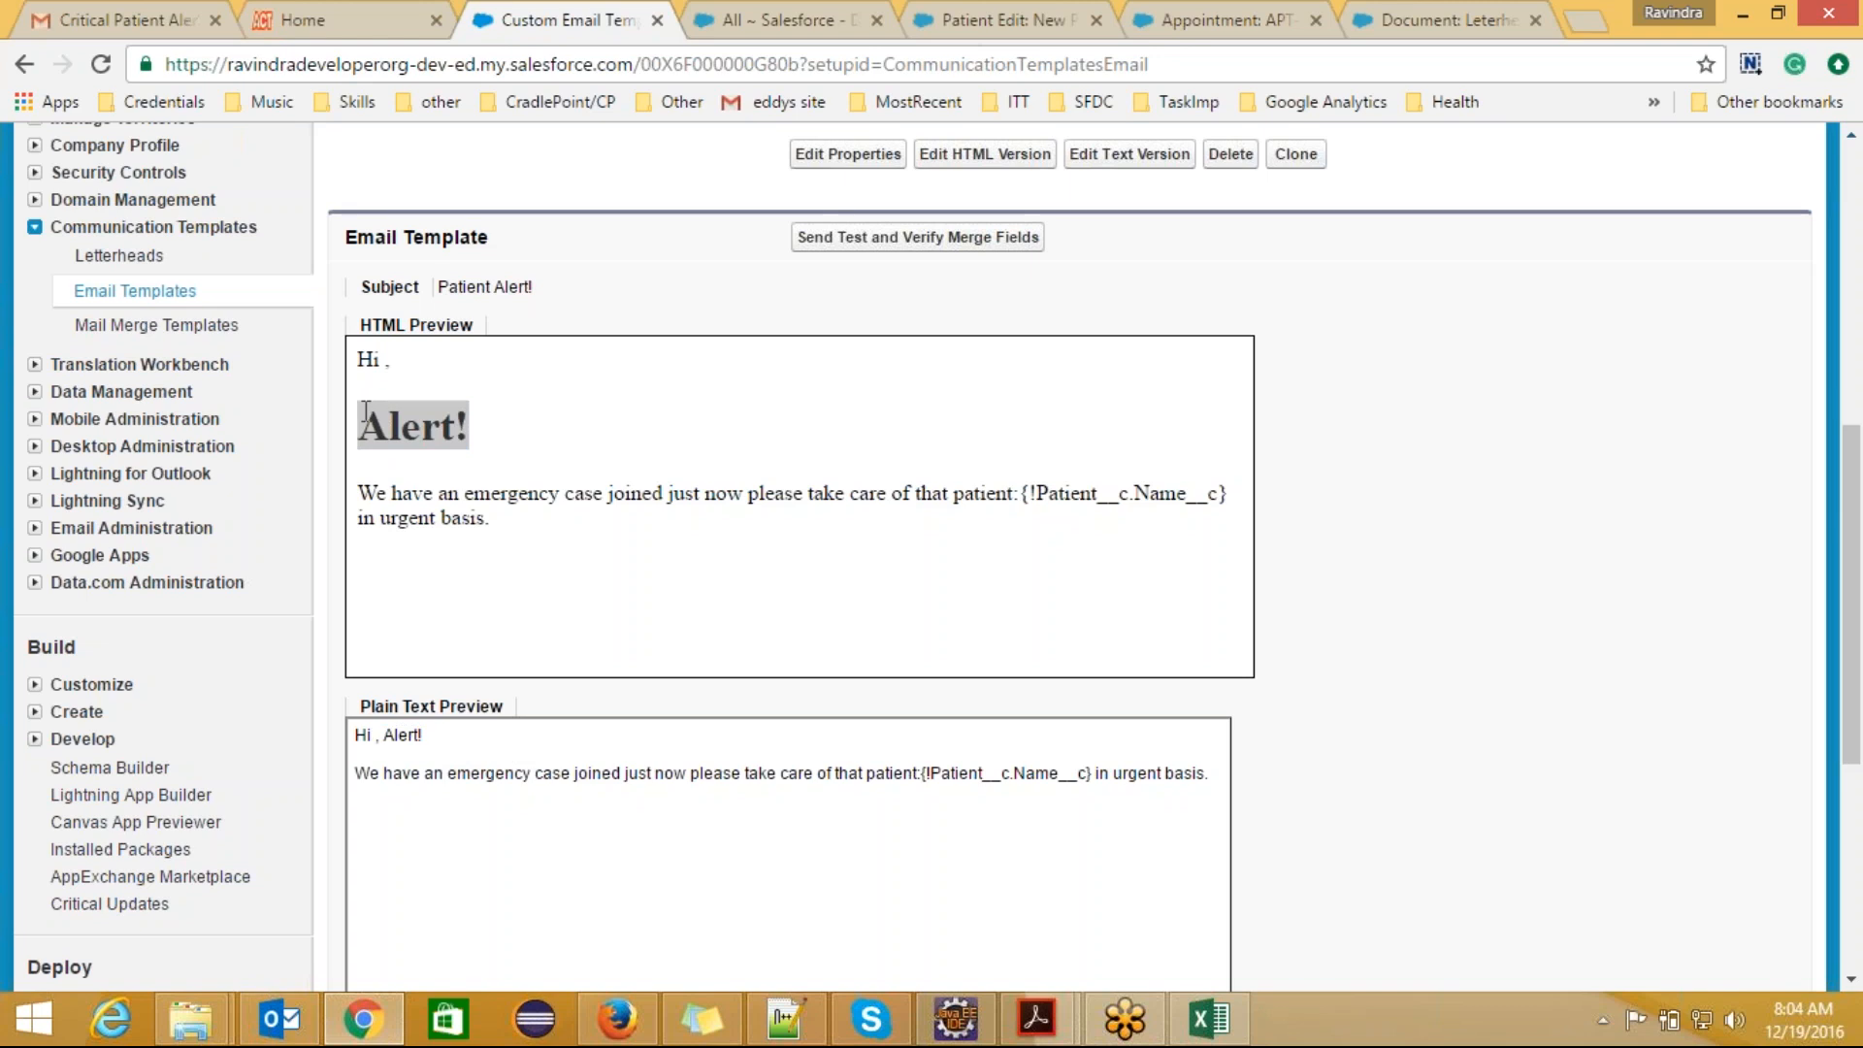
click(544, 433)
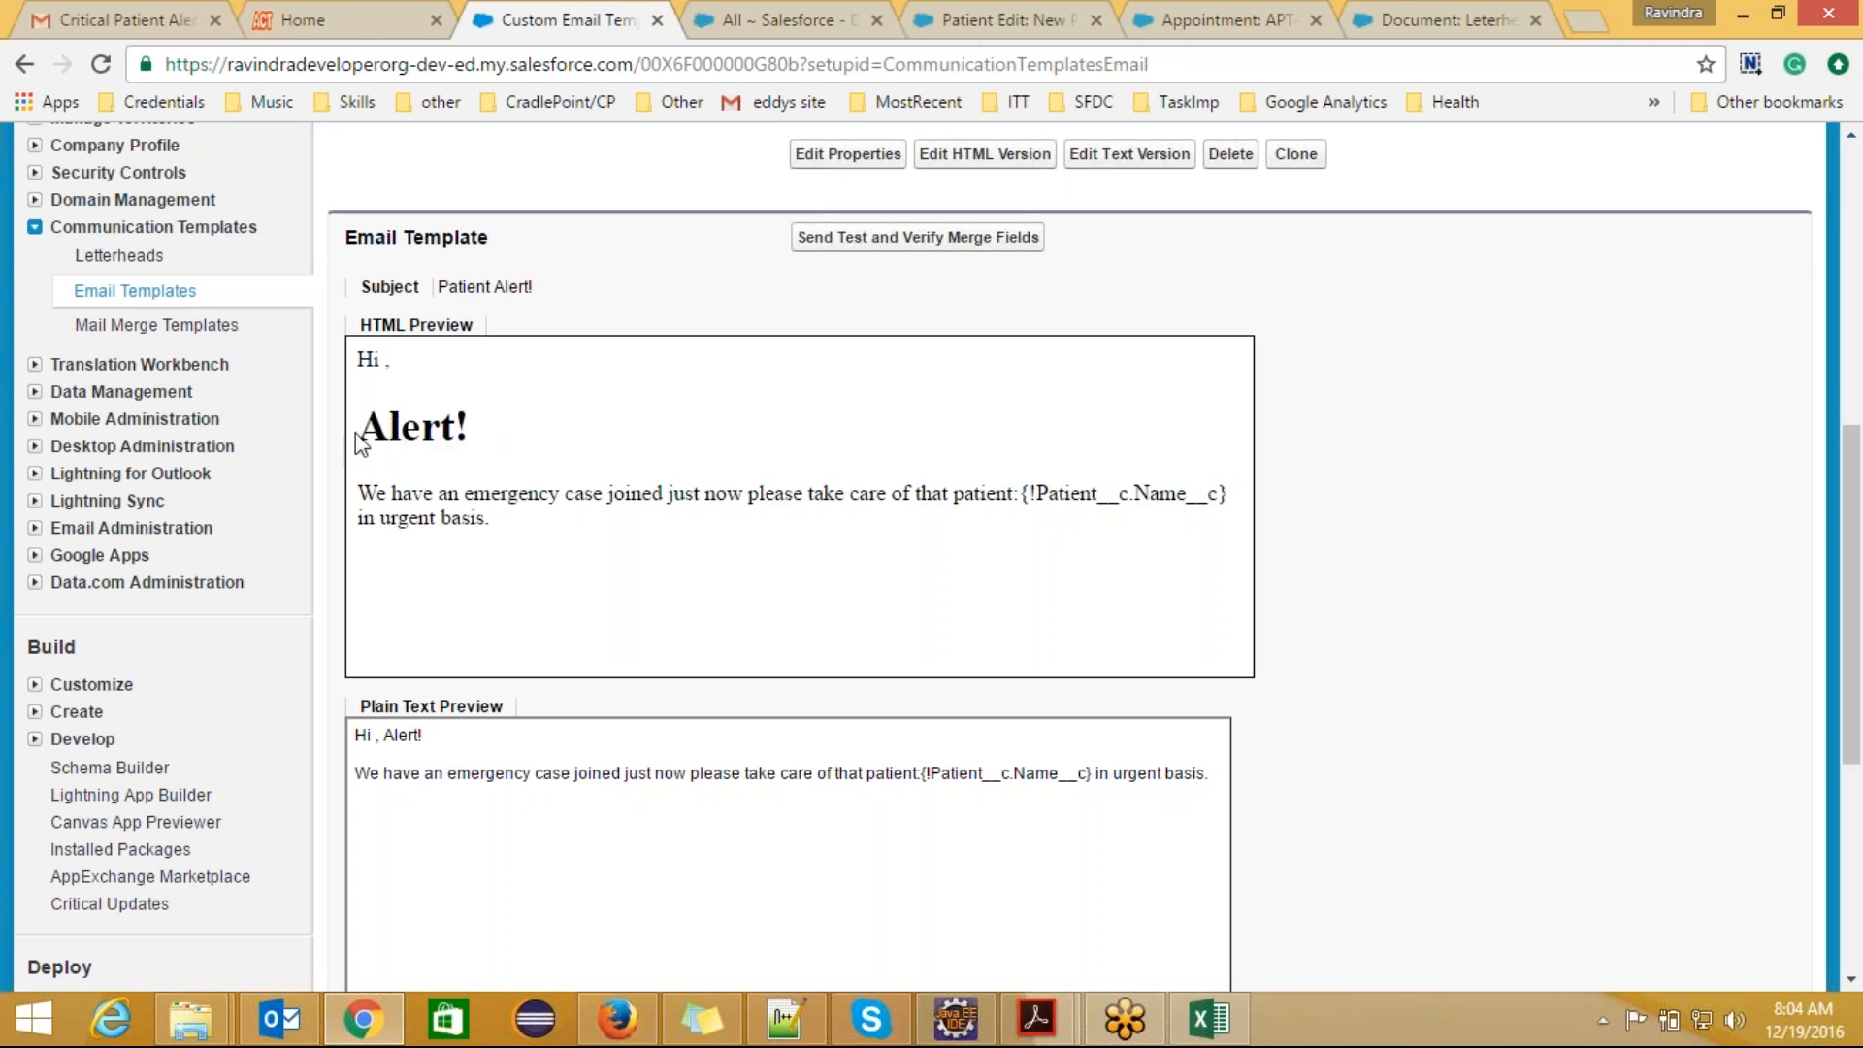
drag(359, 422, 532, 493)
click(533, 493)
Step: Examine the heading and paragraph formatting in the HTML preview, along with the template's details
drag(1848, 483, 1848, 461)
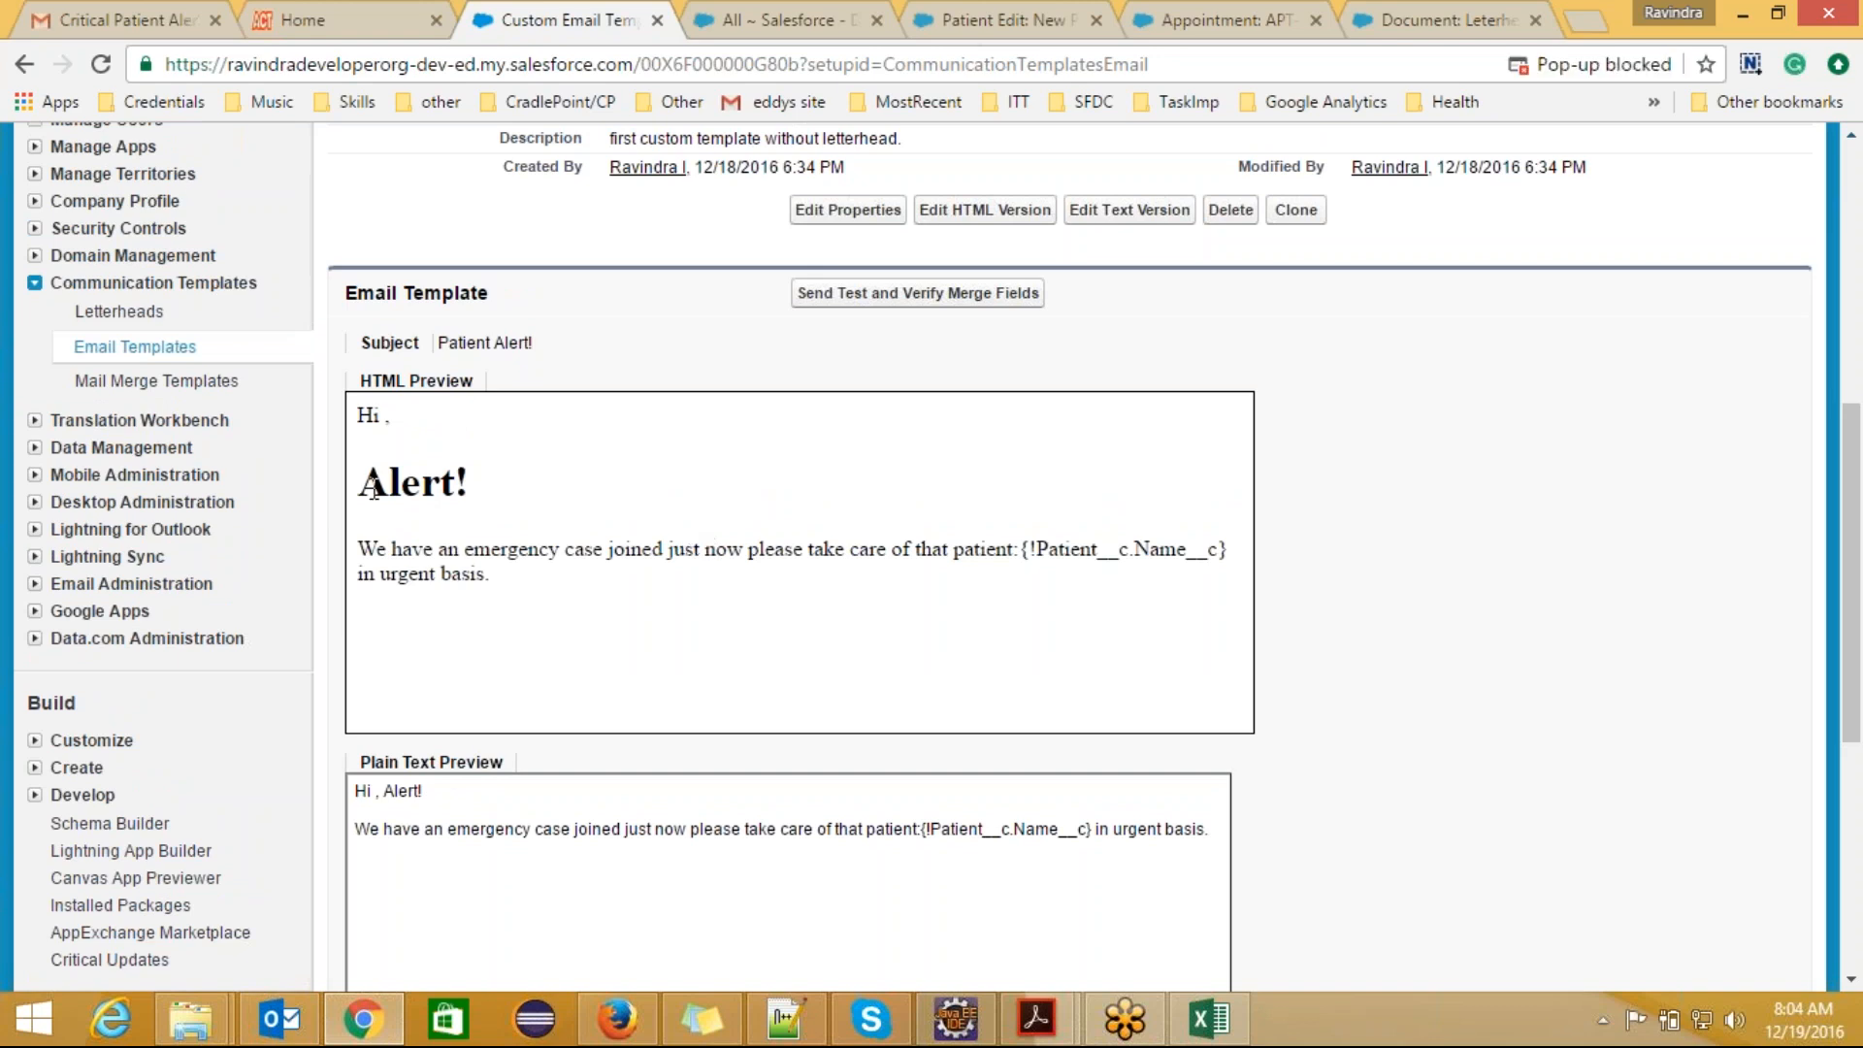
drag(355, 483, 474, 539)
drag(492, 473, 356, 484)
click(398, 573)
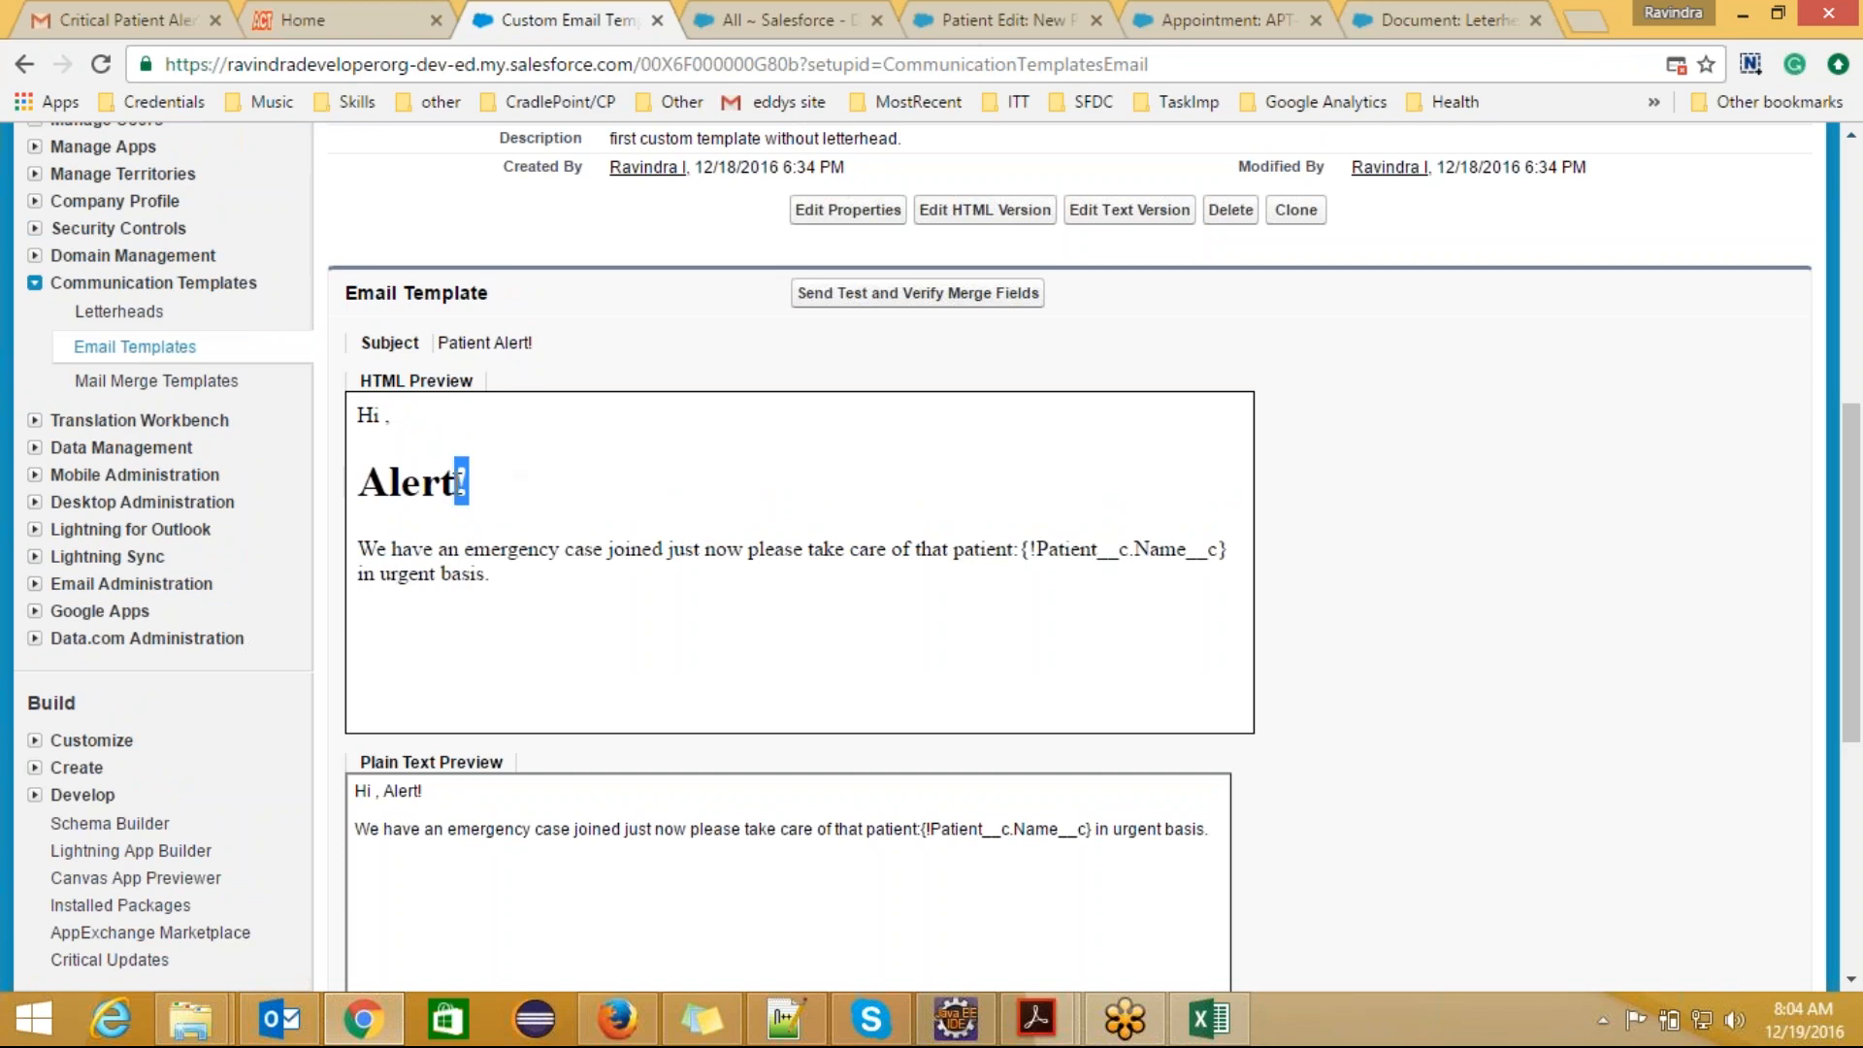
drag(439, 482, 355, 482)
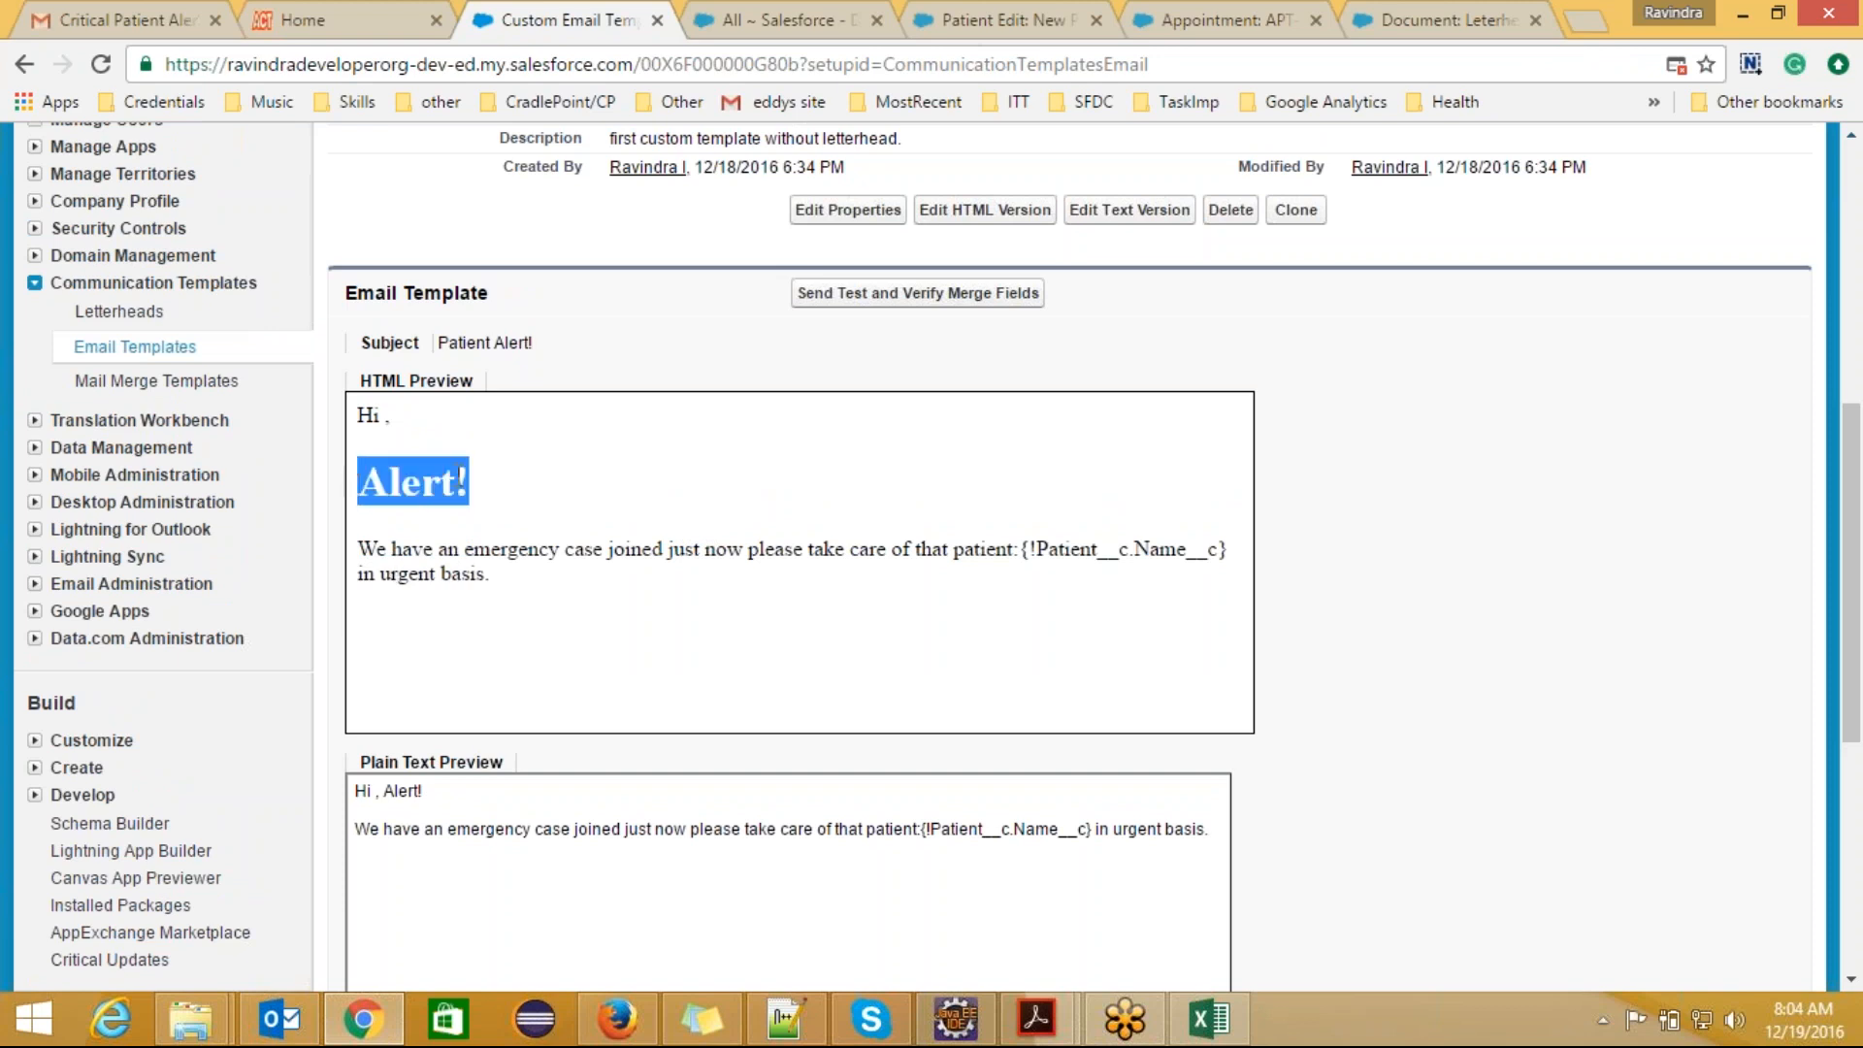
click(459, 476)
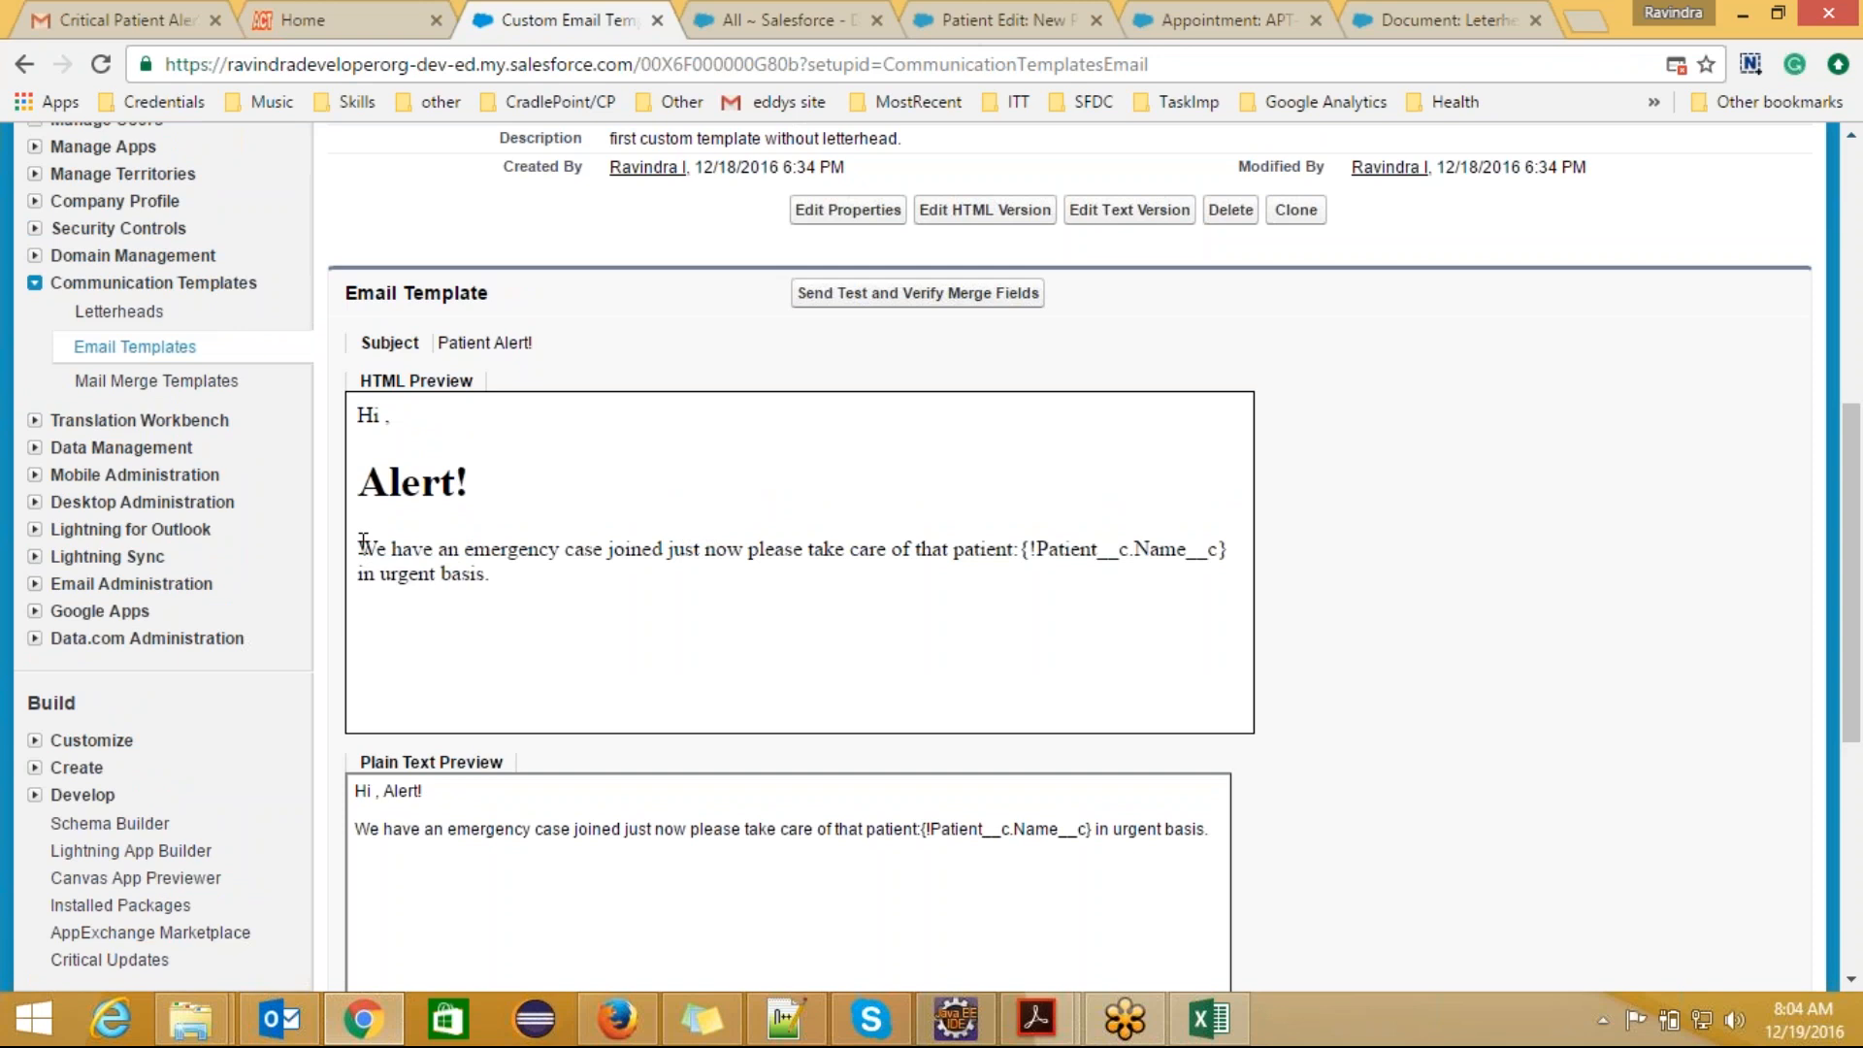
triple_click(393, 546)
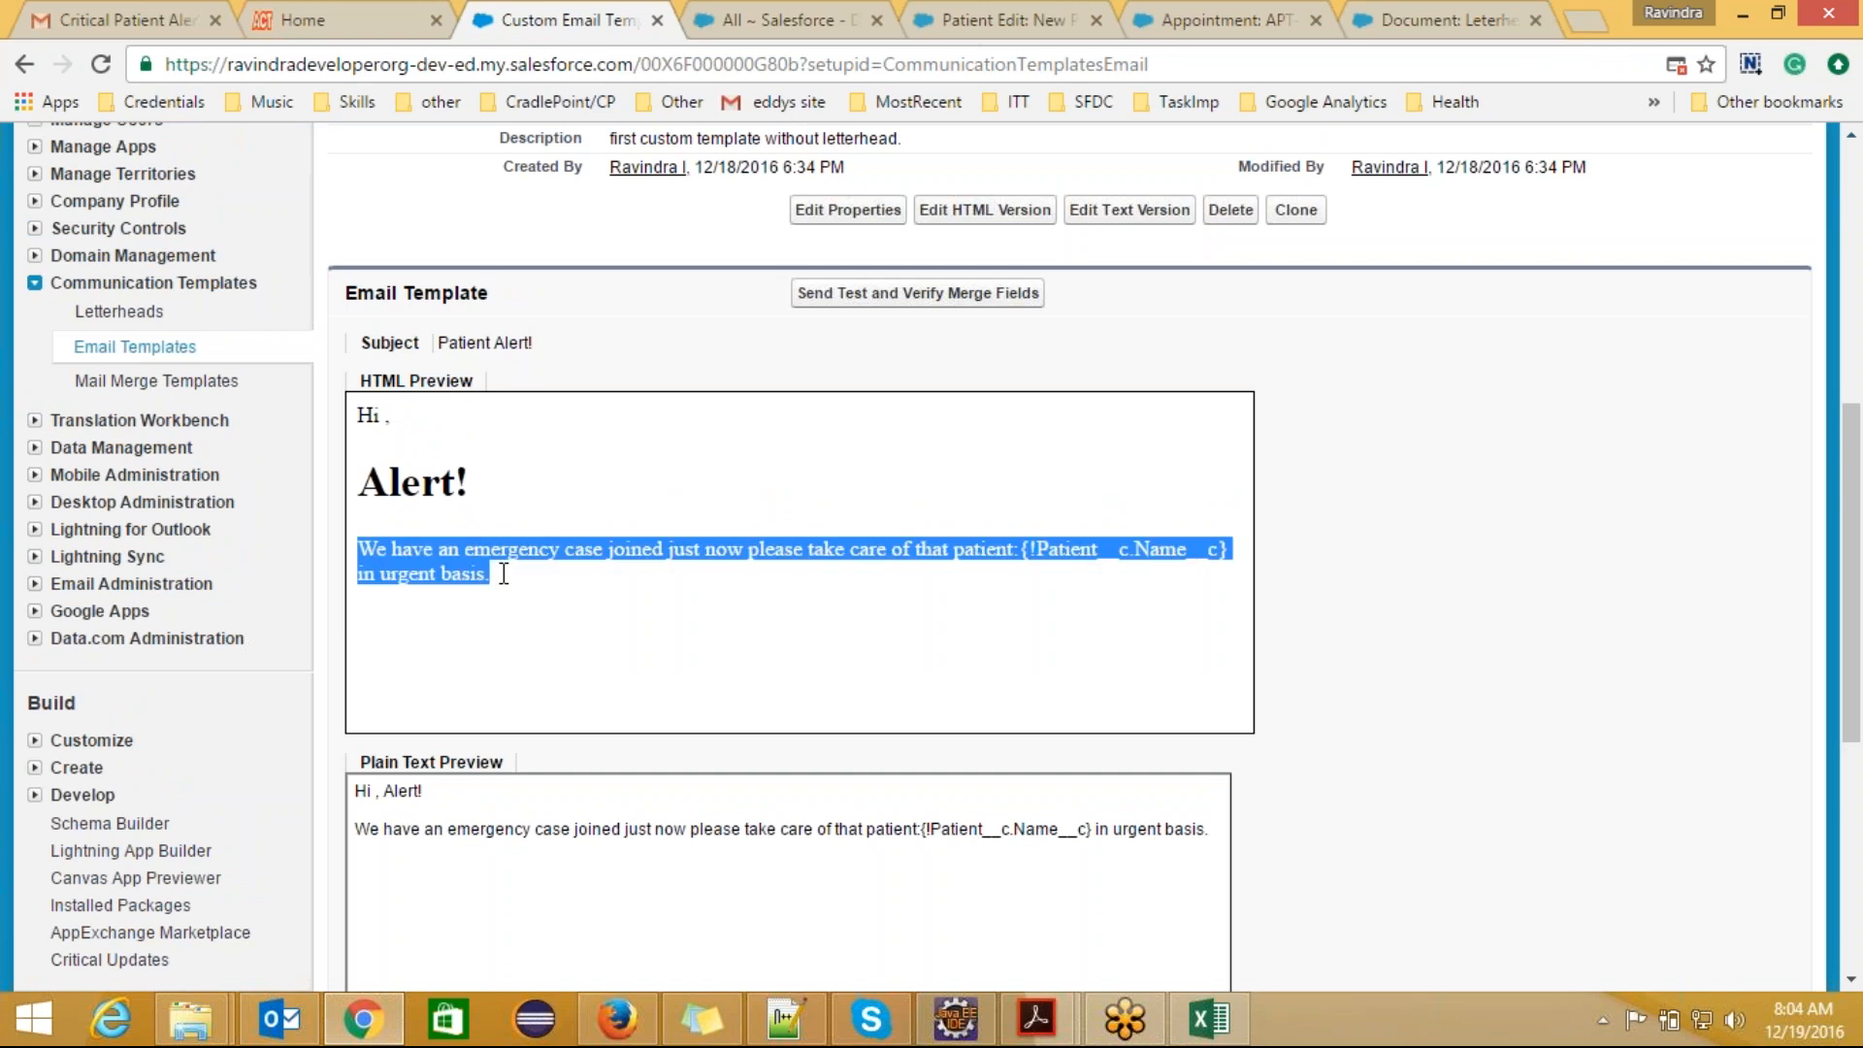
click(533, 640)
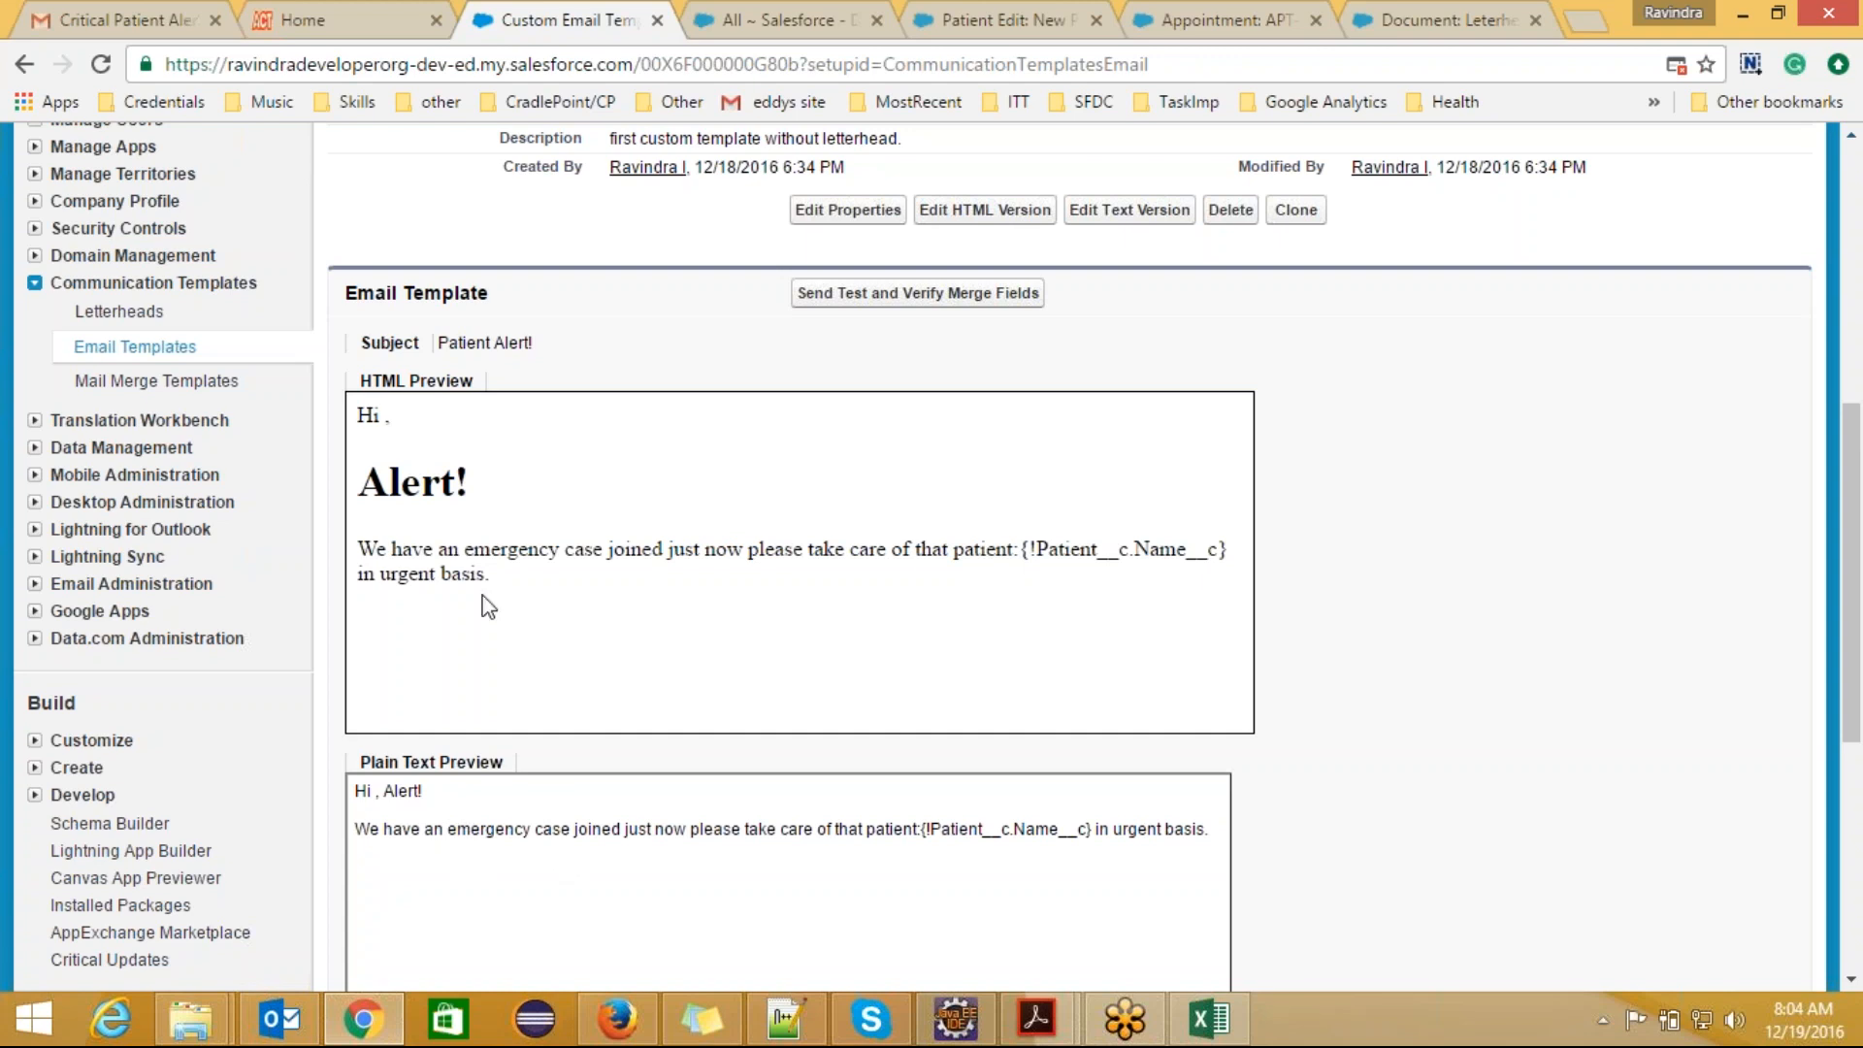
drag(488, 576, 356, 412)
click(524, 489)
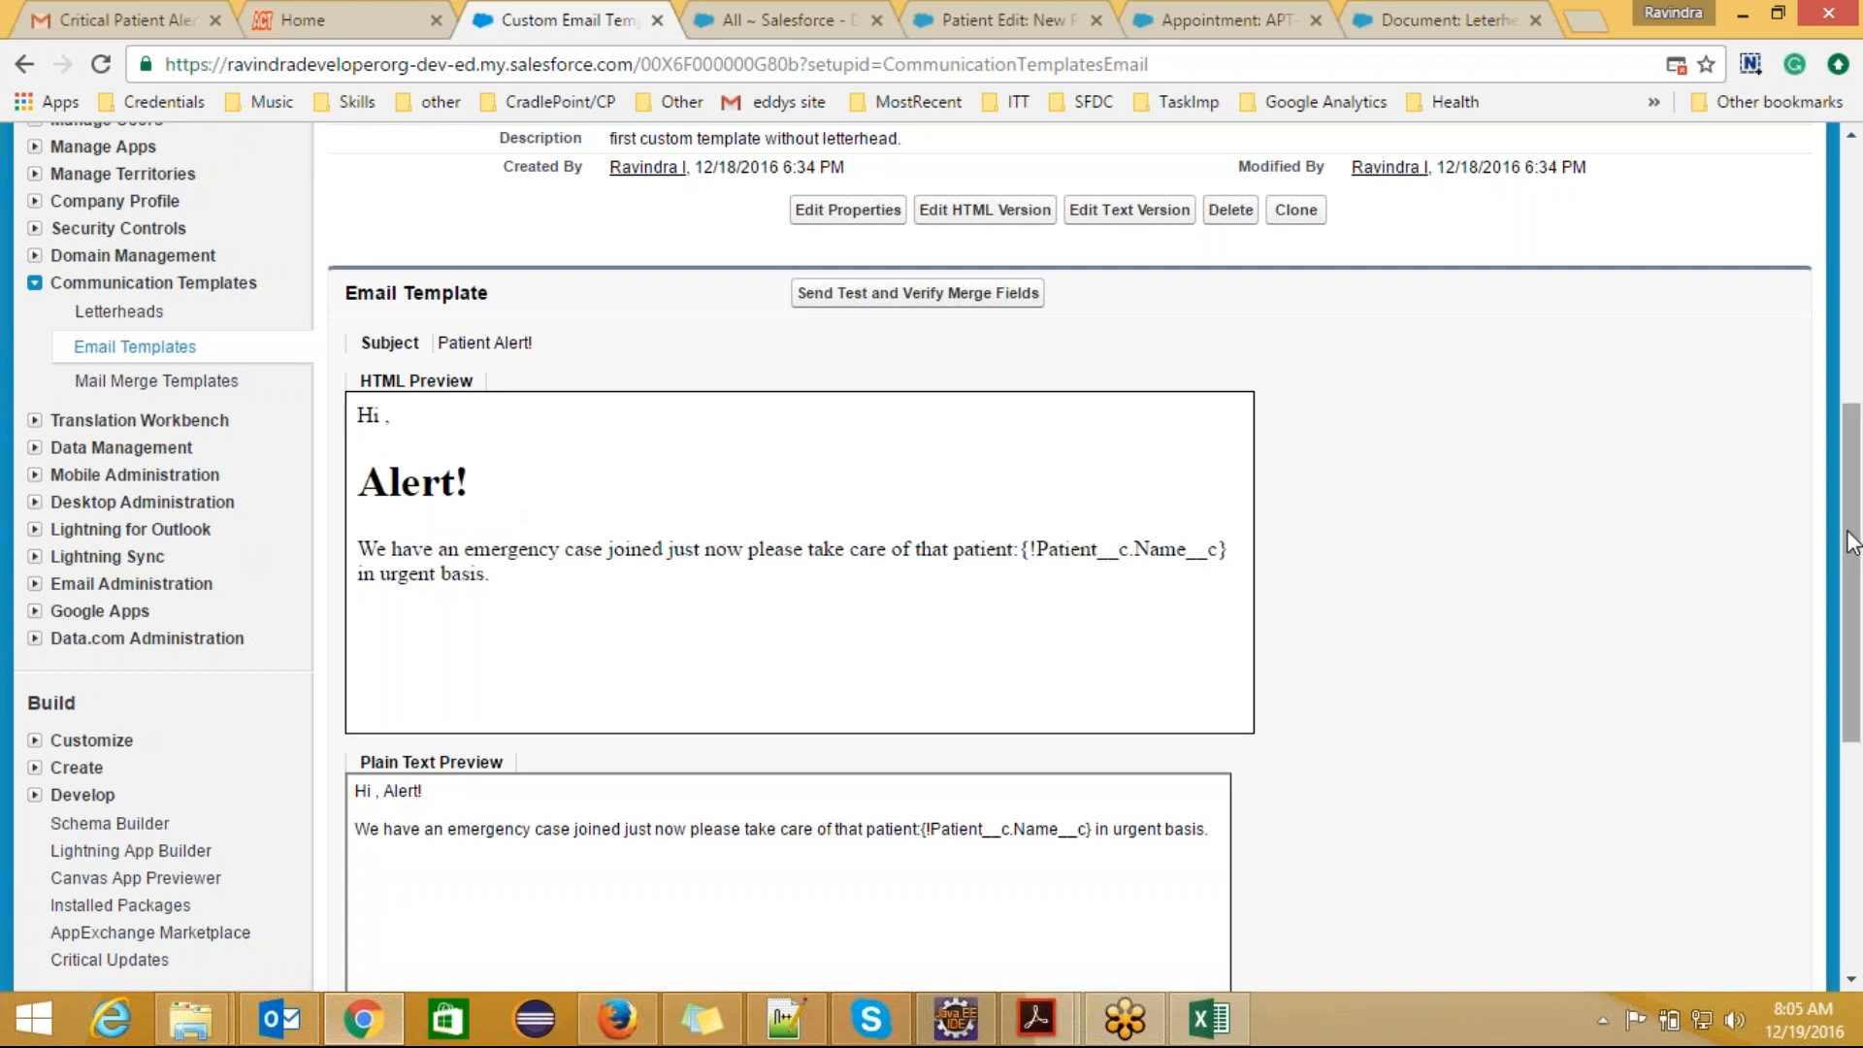
drag(1852, 536, 1849, 490)
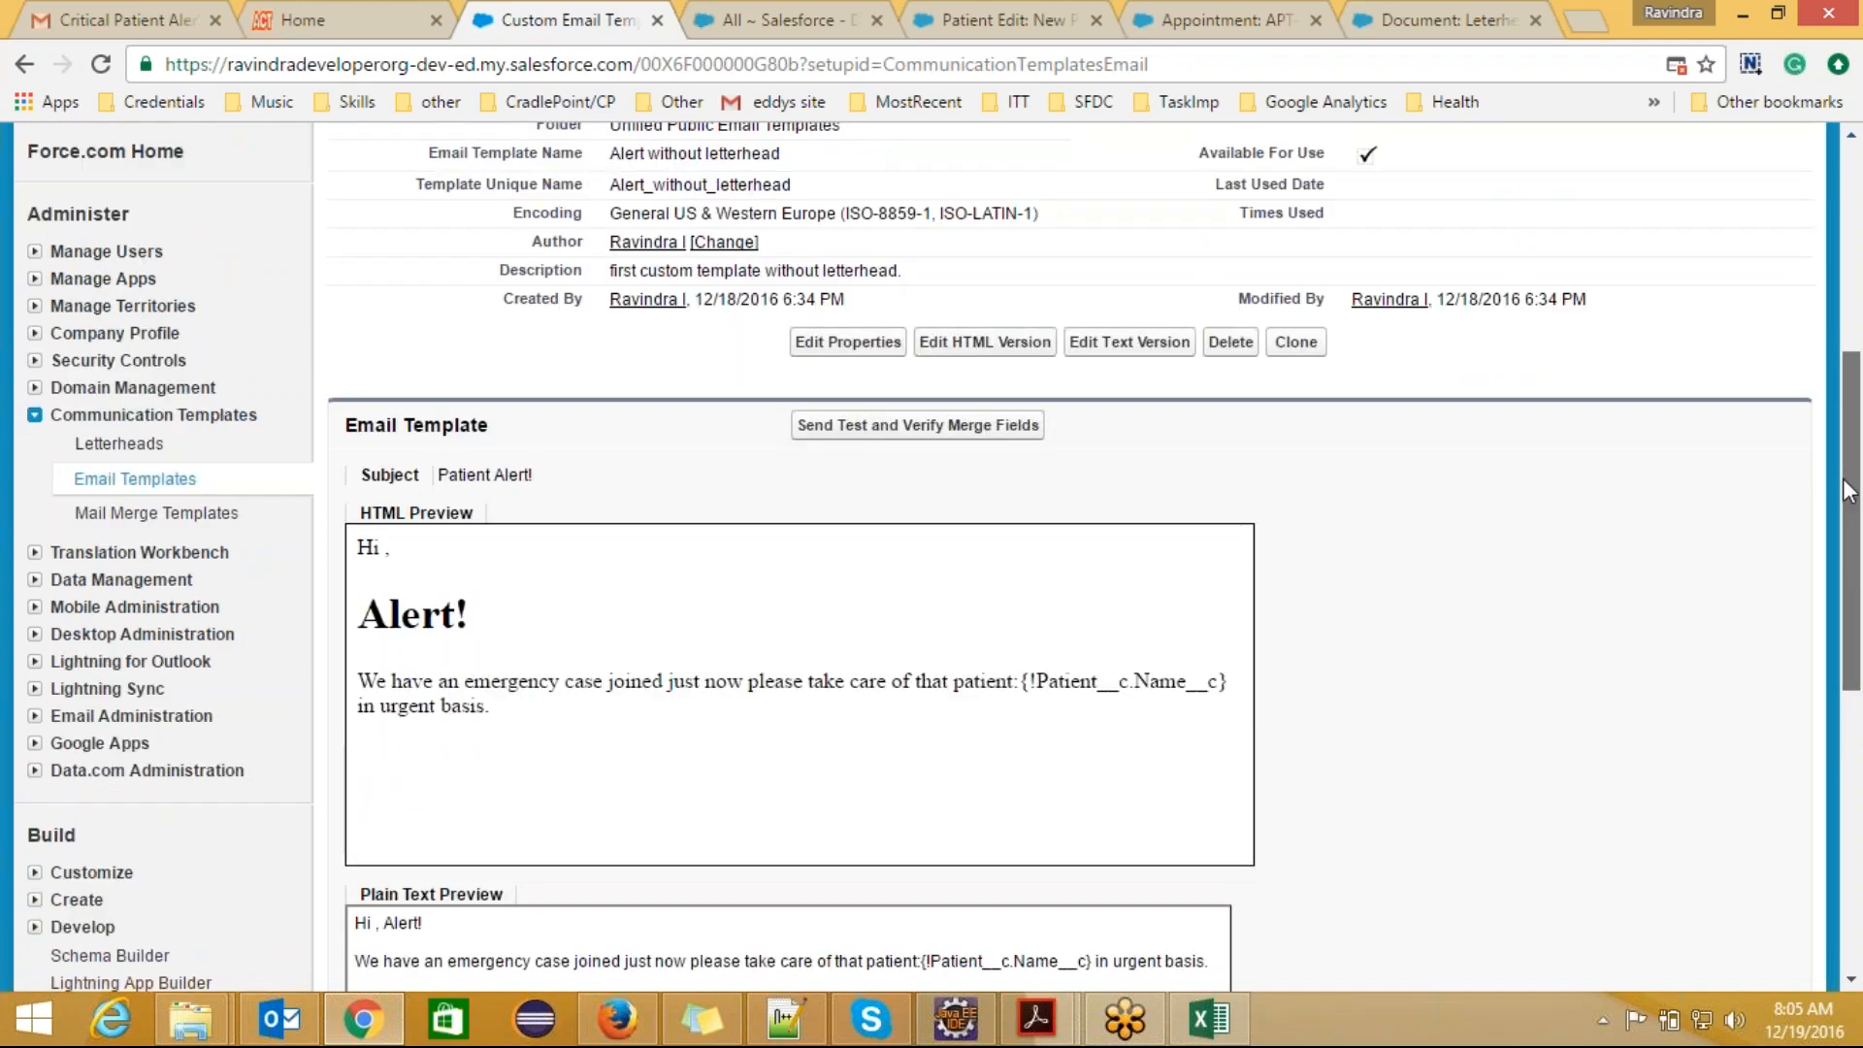
Step: Switch to Notepad++ and review the list of template types, from Text to Visualforce
click(784, 1019)
click(227, 368)
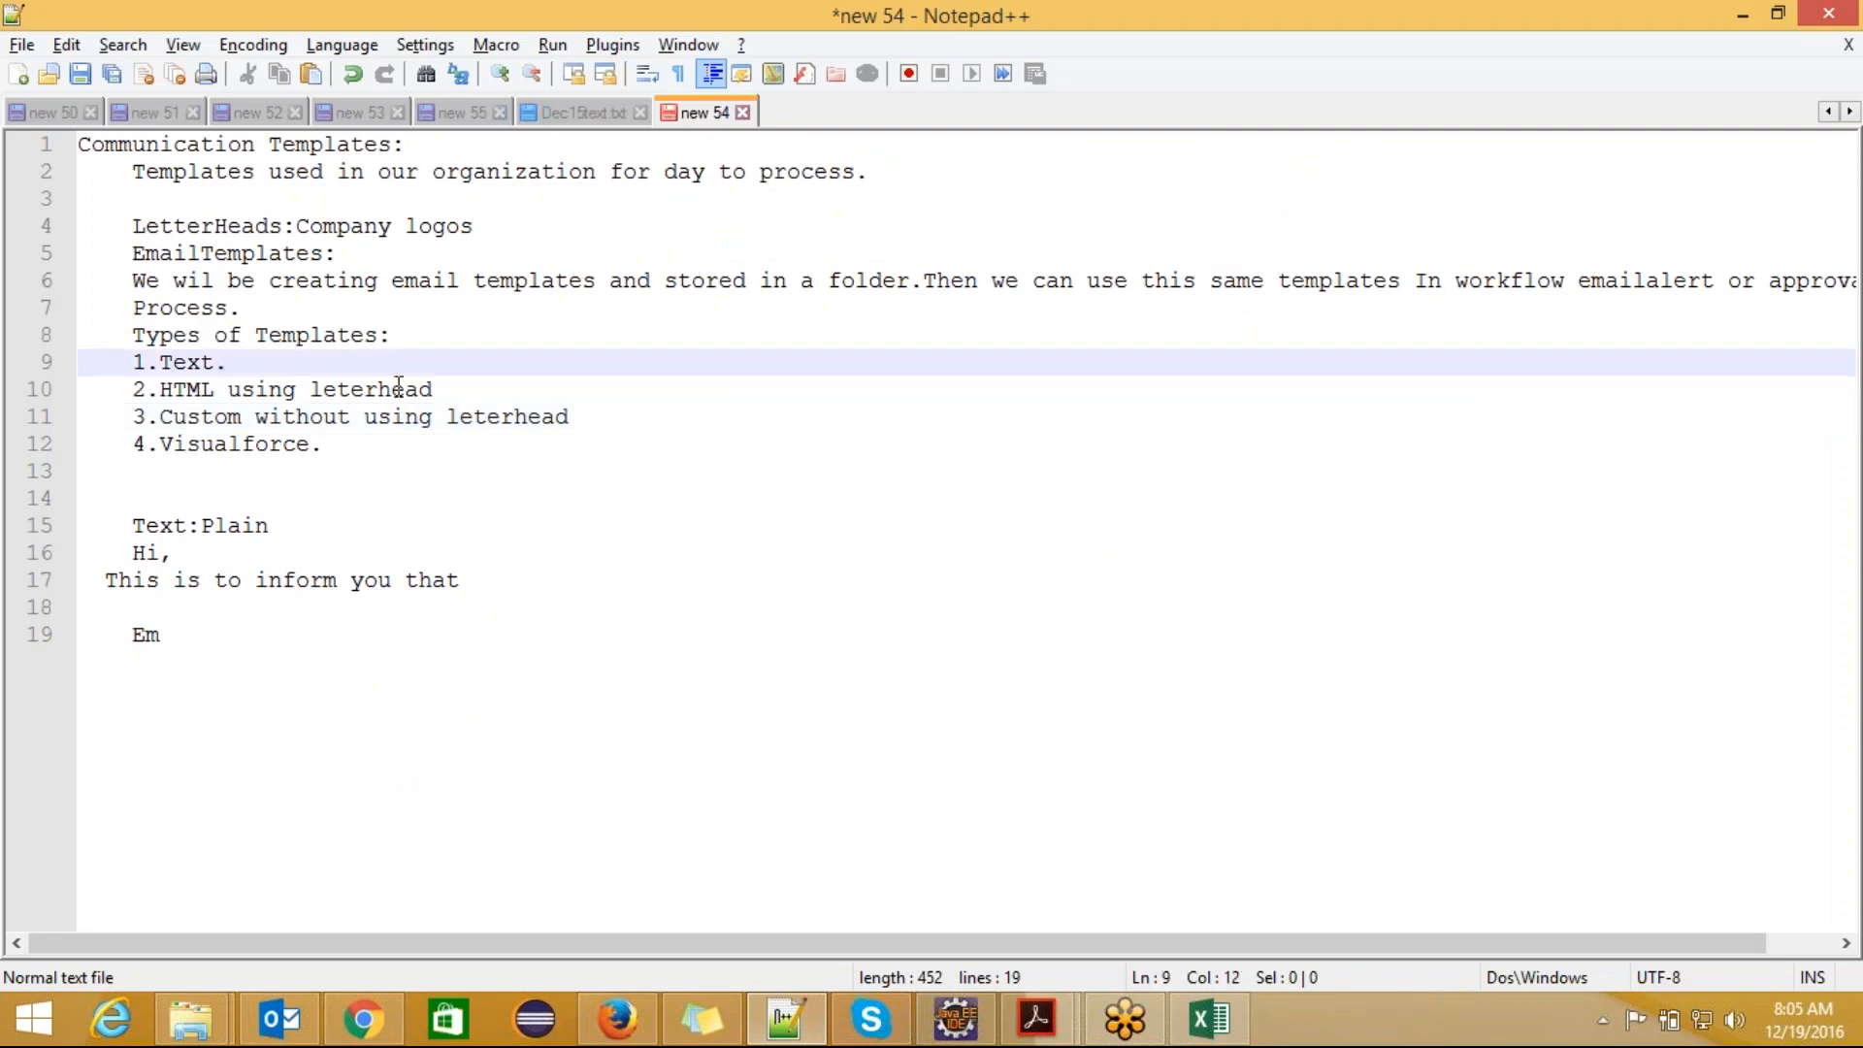
drag(437, 387, 191, 389)
drag(585, 418, 173, 420)
click(695, 443)
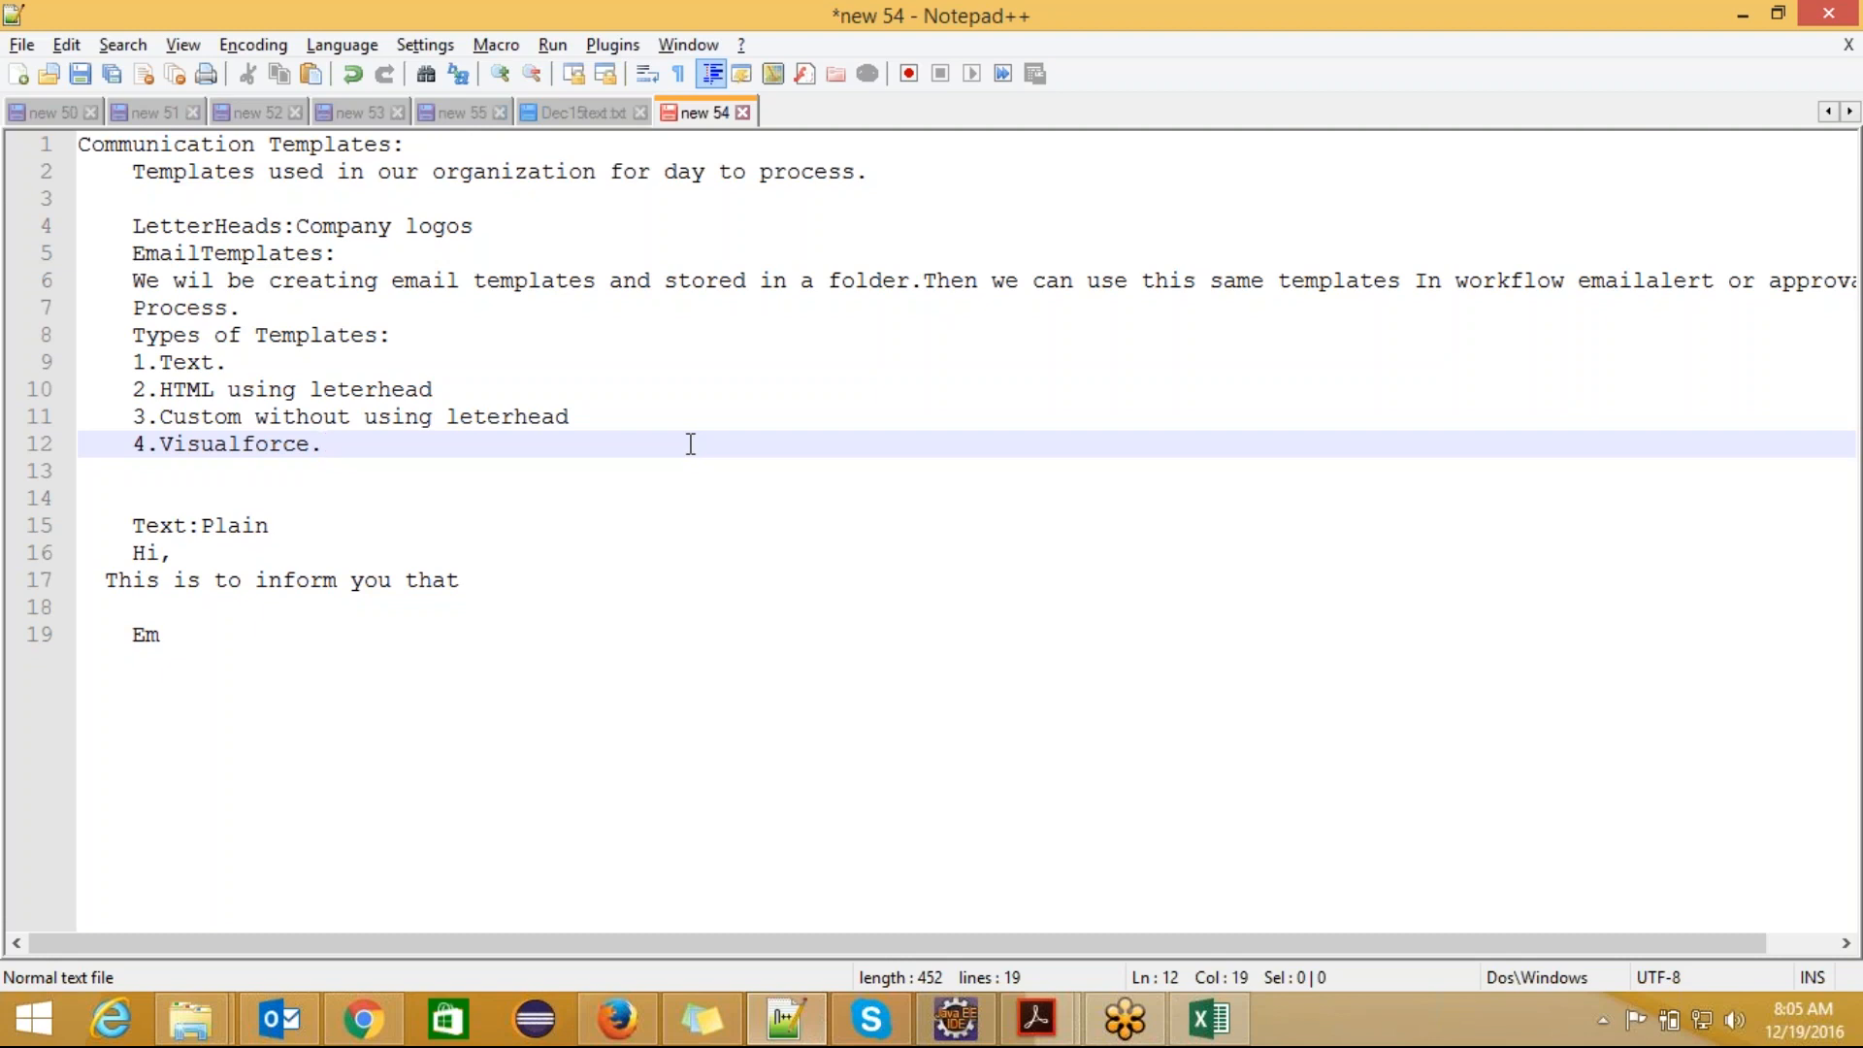
click(231, 361)
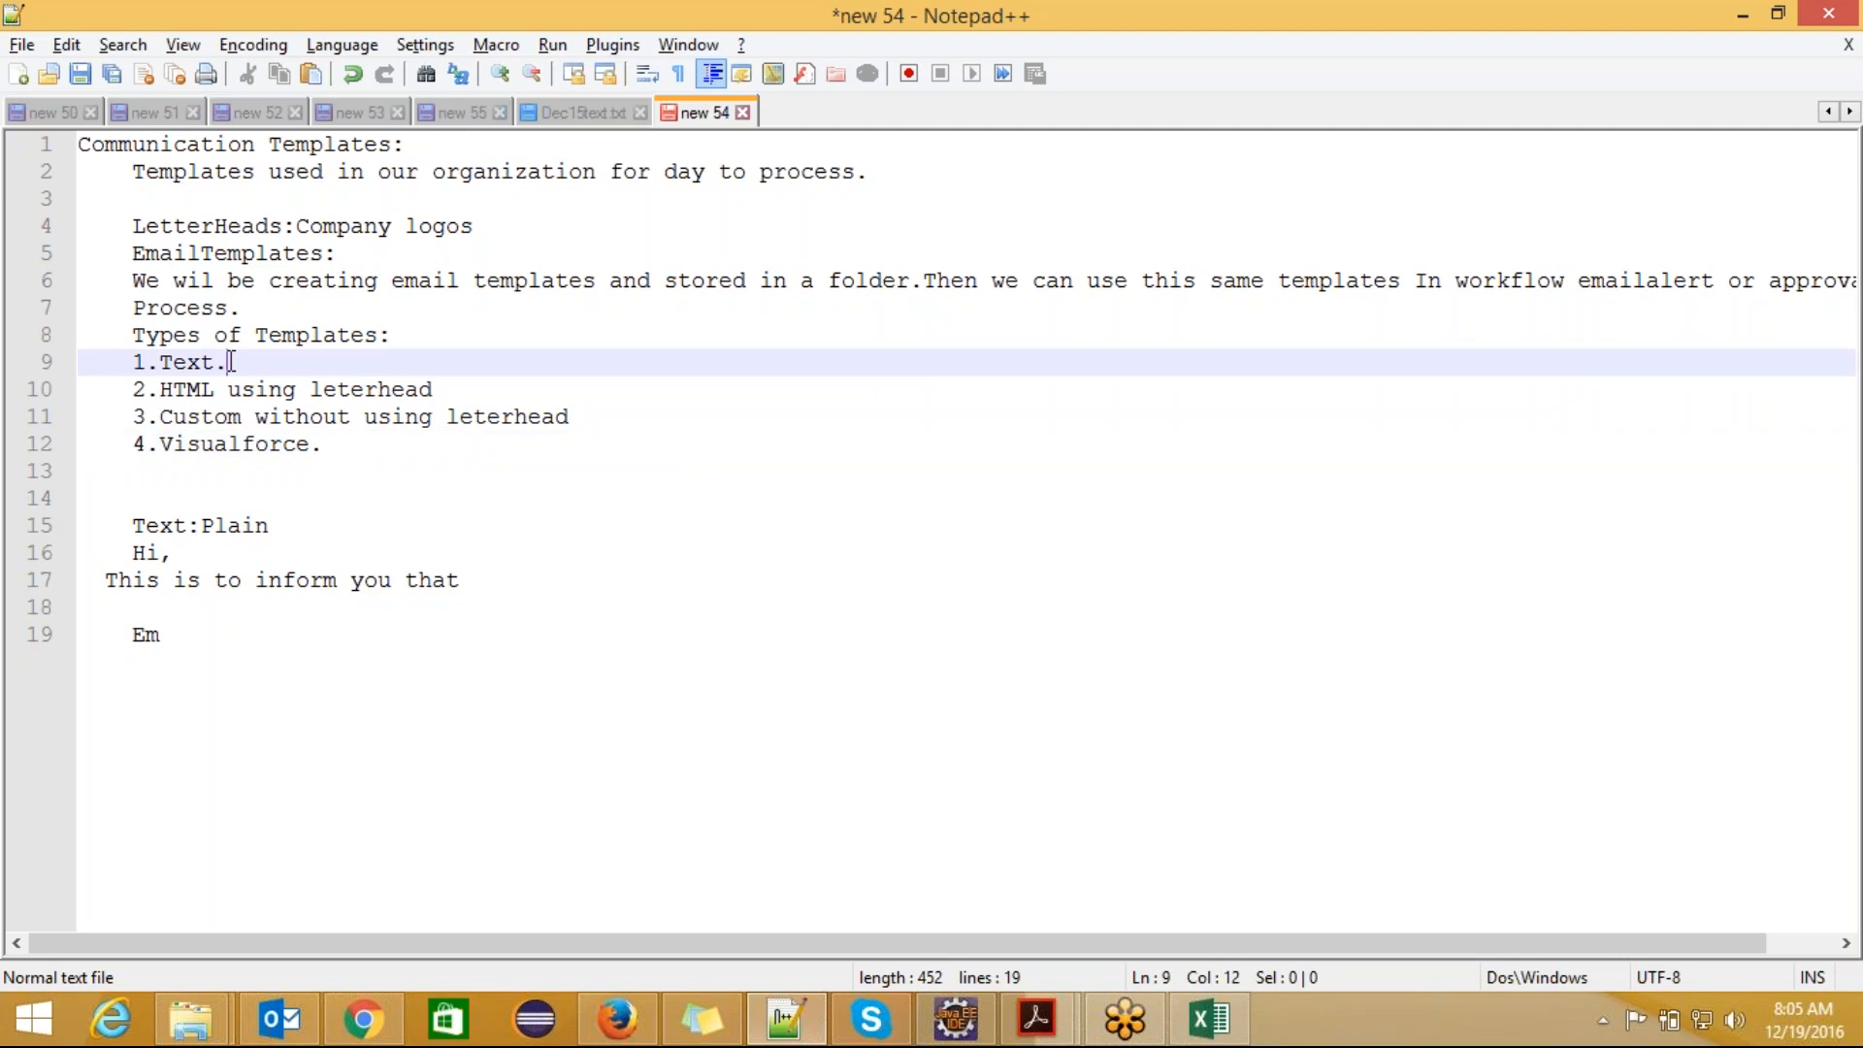
click(448, 390)
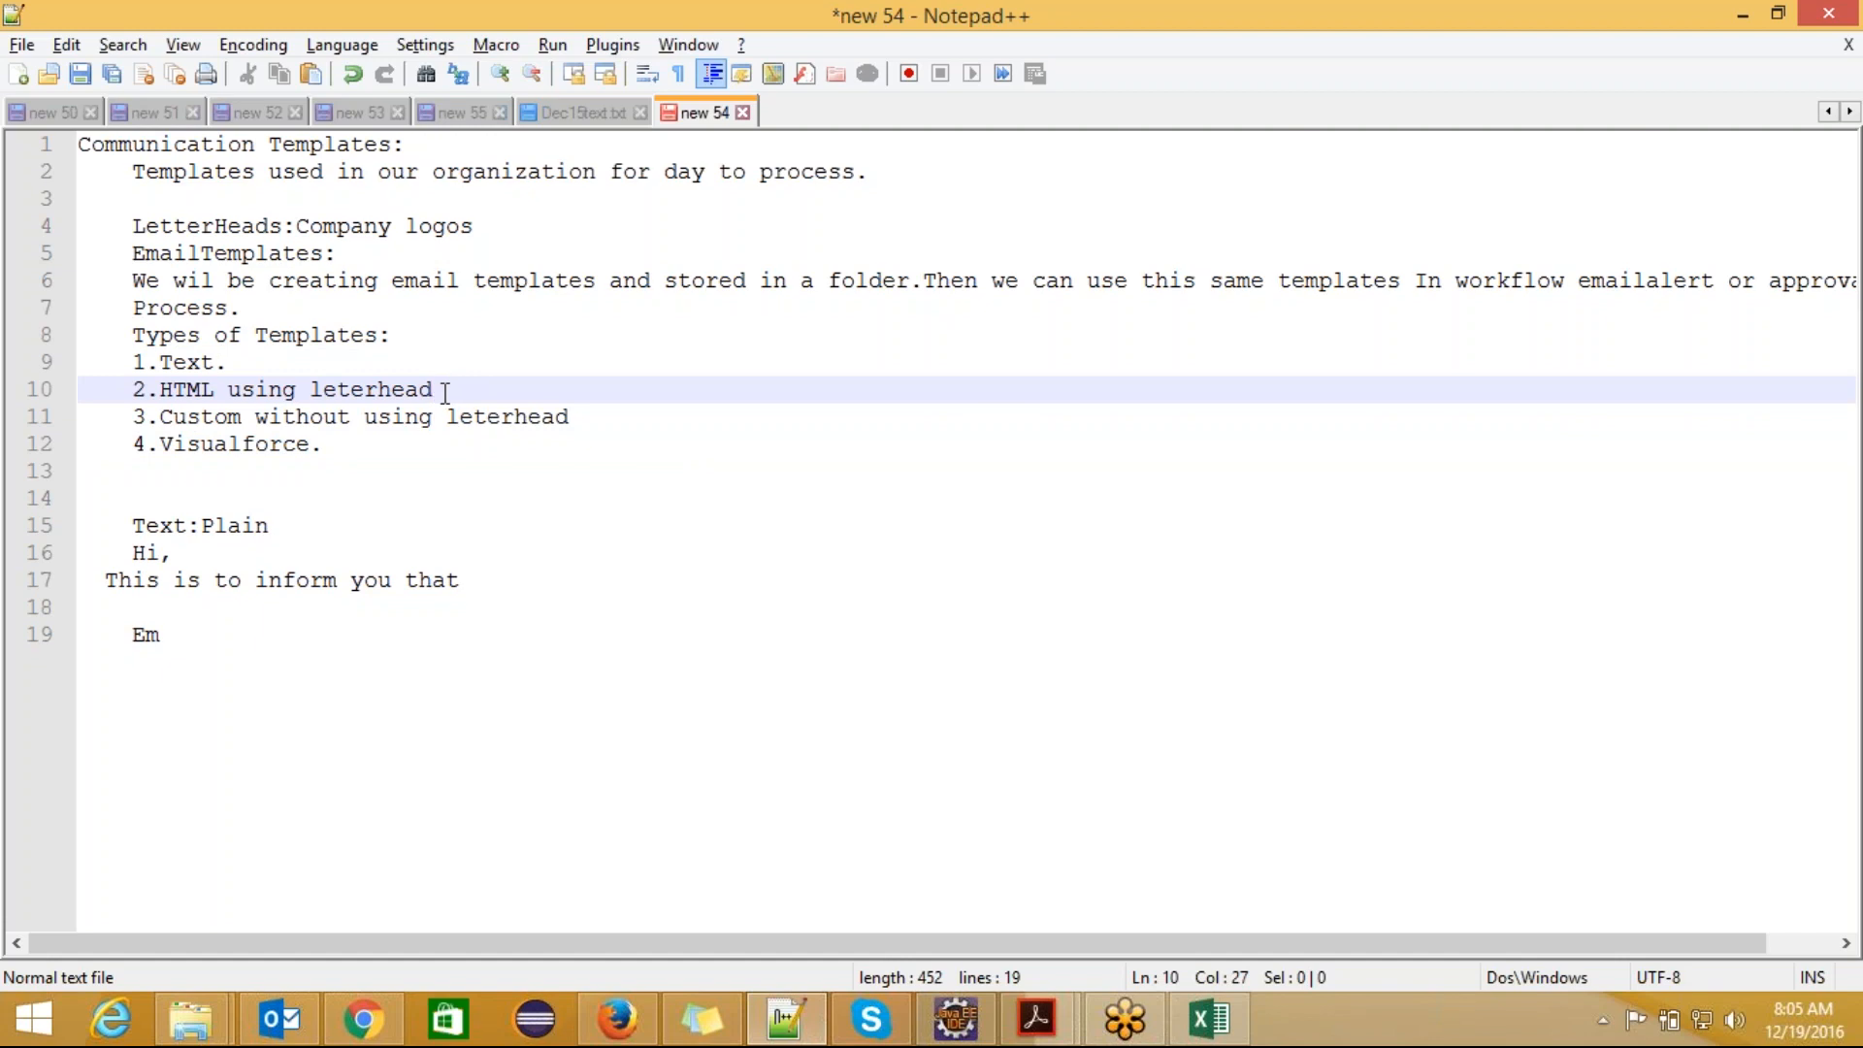
click(591, 416)
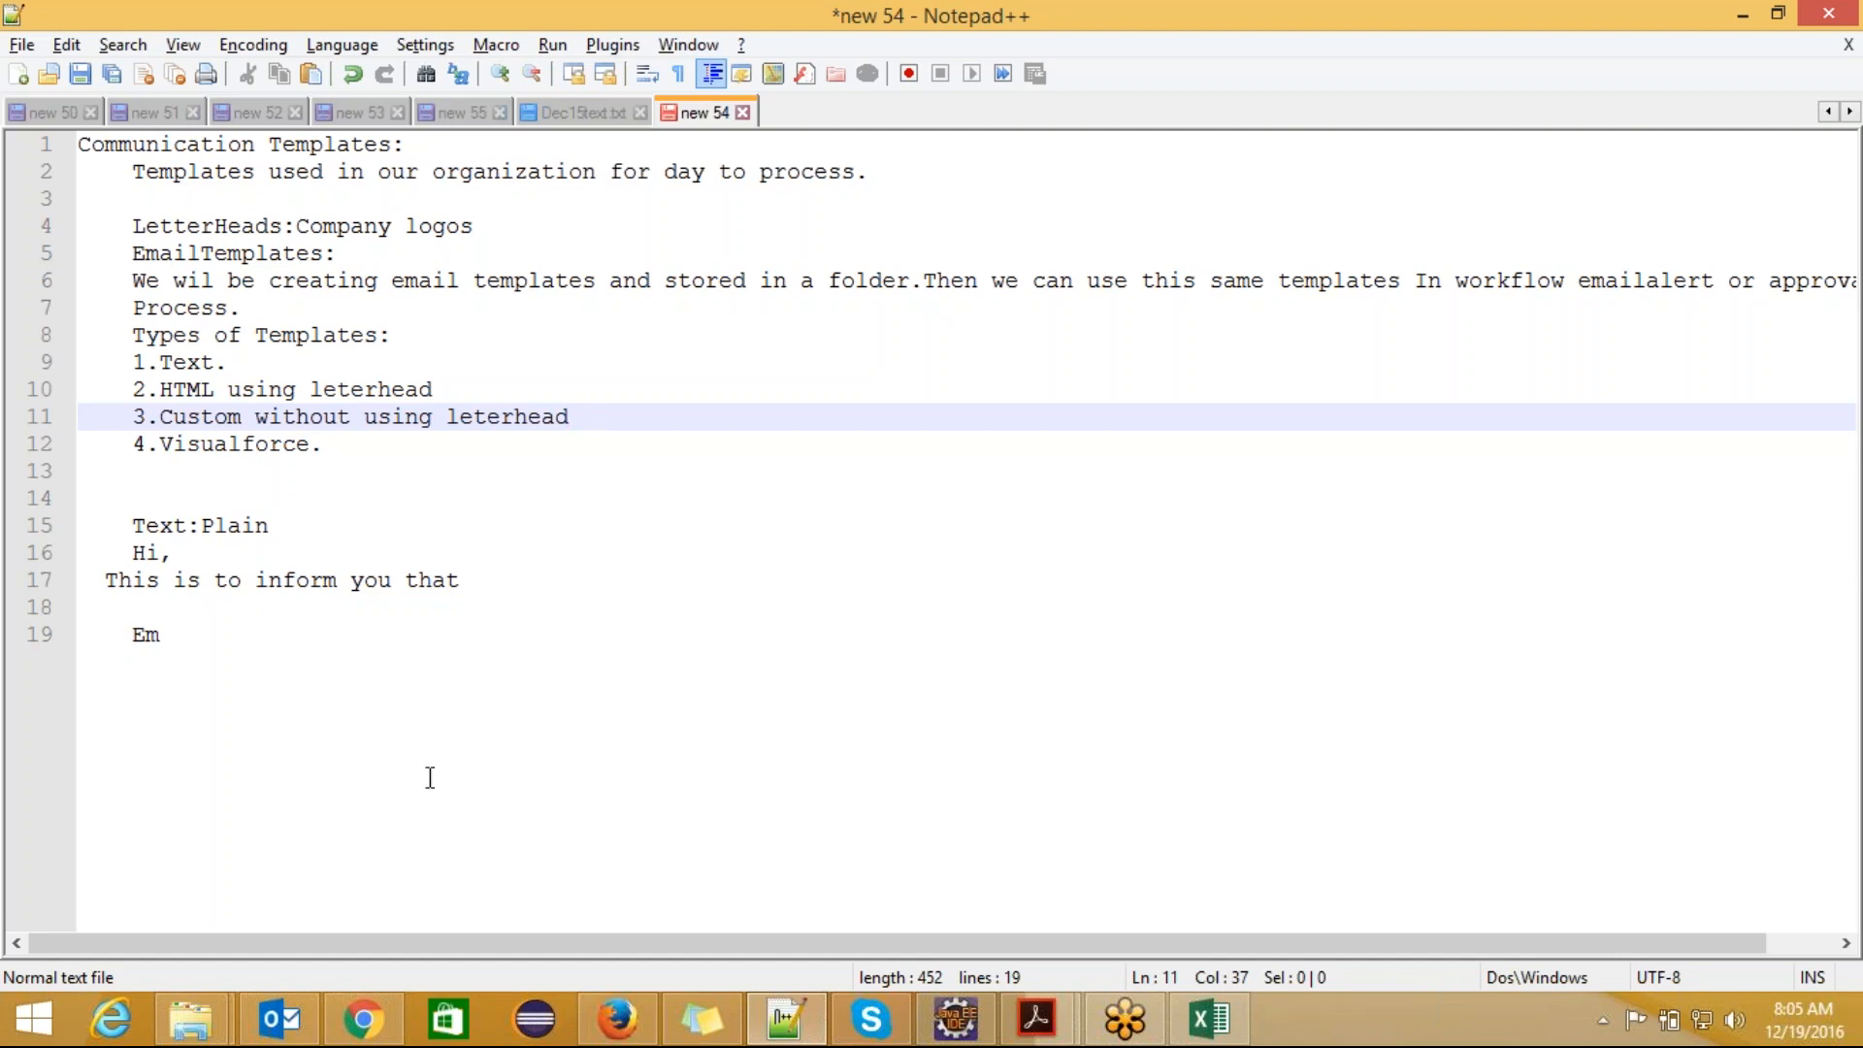
Step: Back in Chrome, start a test and merge field check of the template, with an existing Patient record as the related record
click(383, 1005)
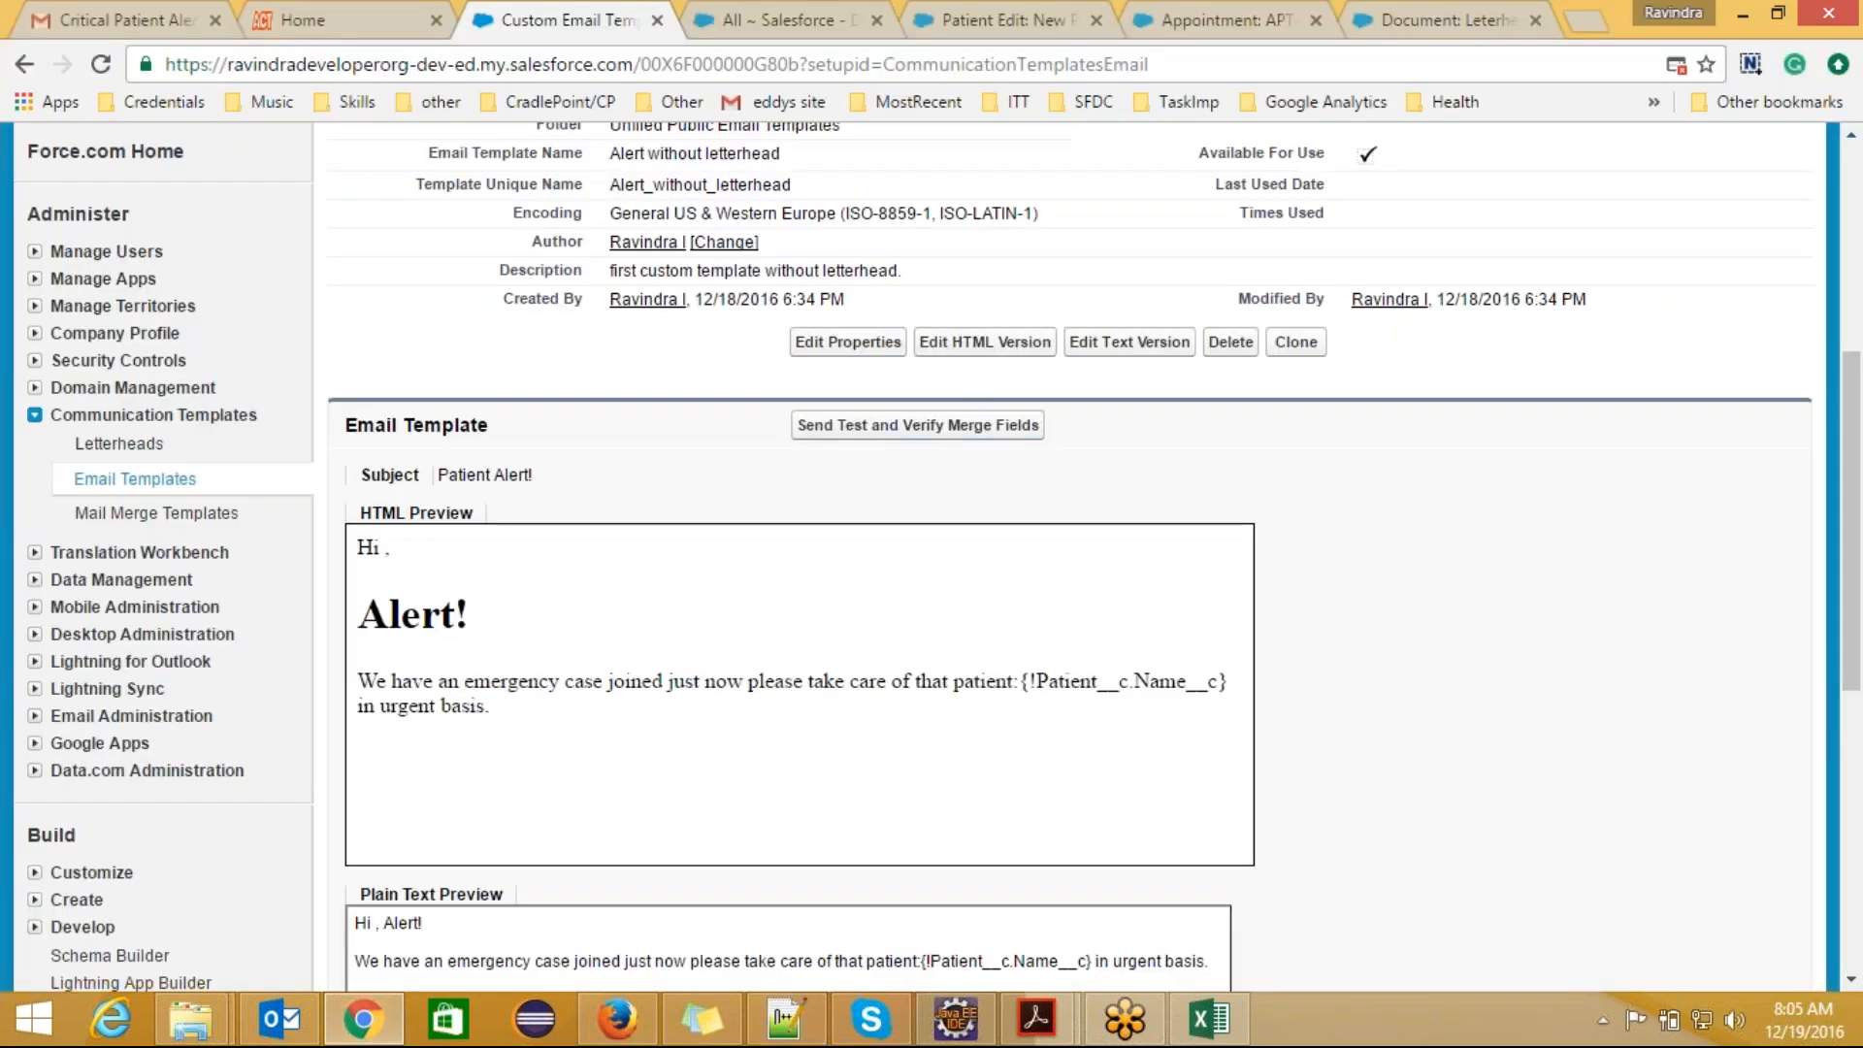
click(942, 437)
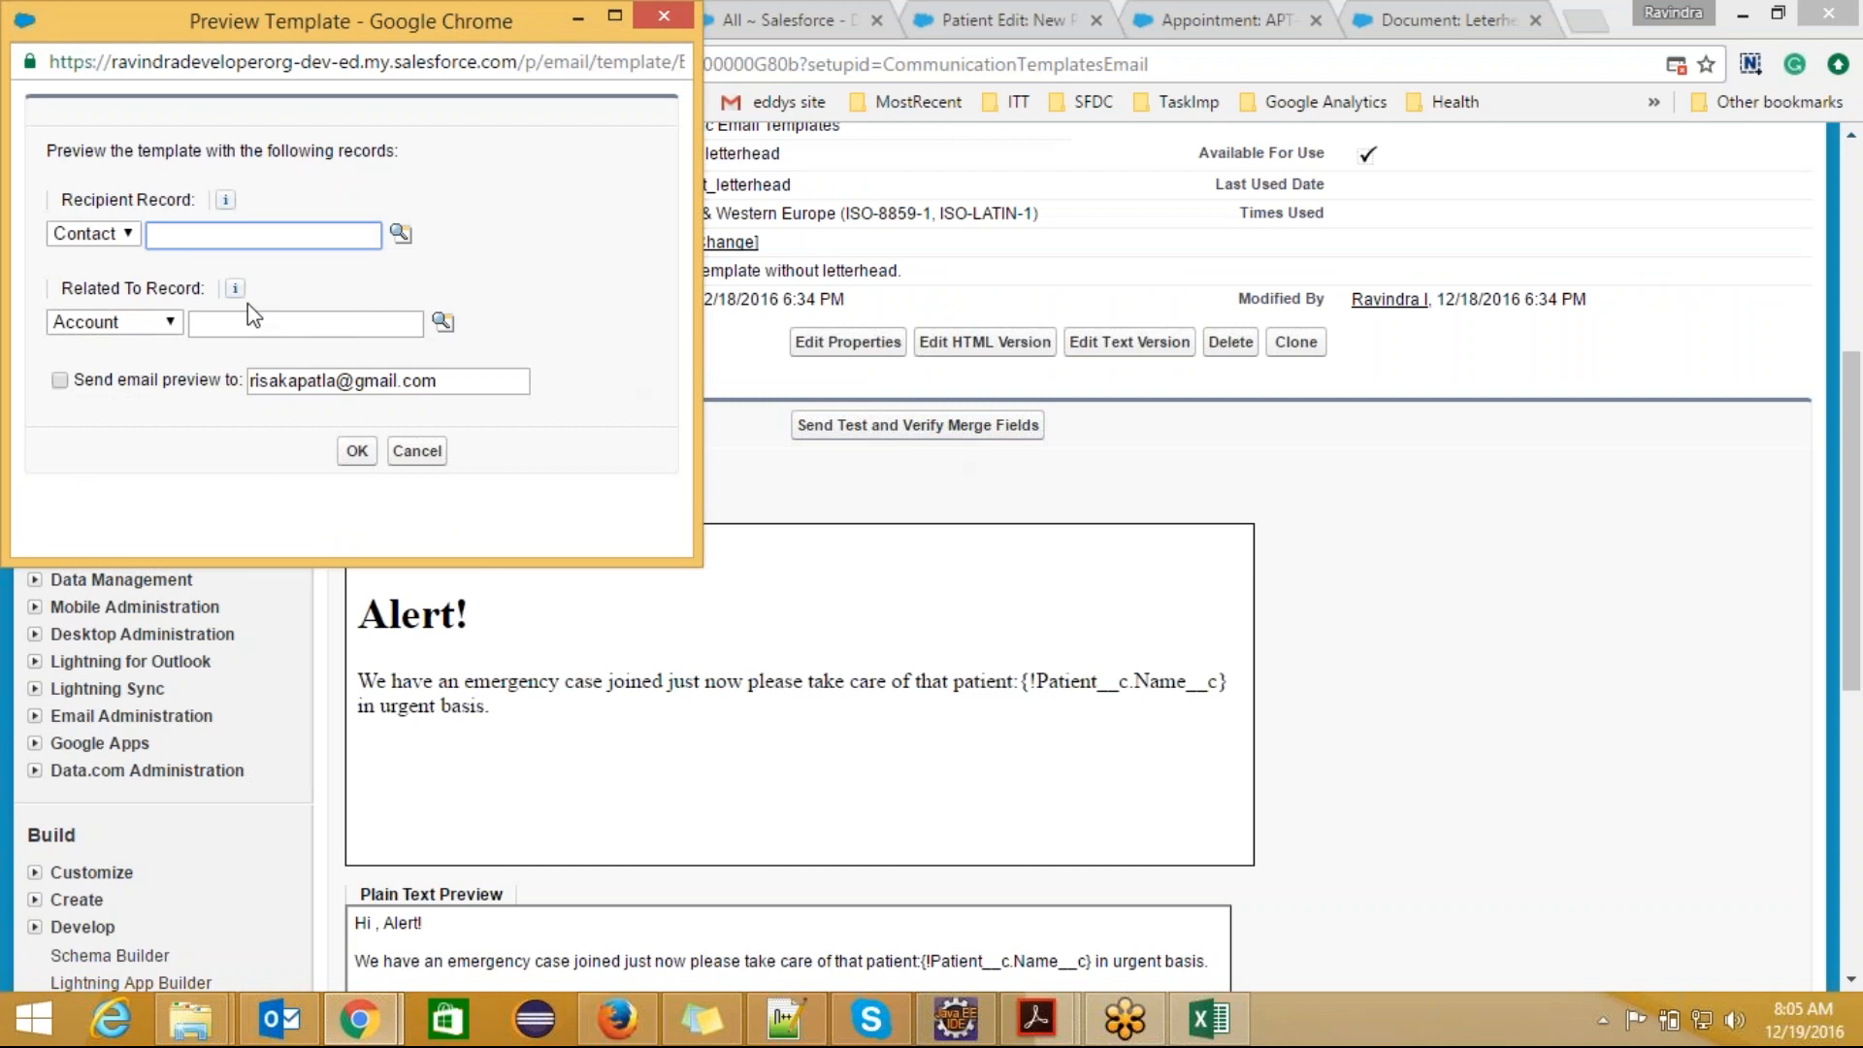
click(171, 323)
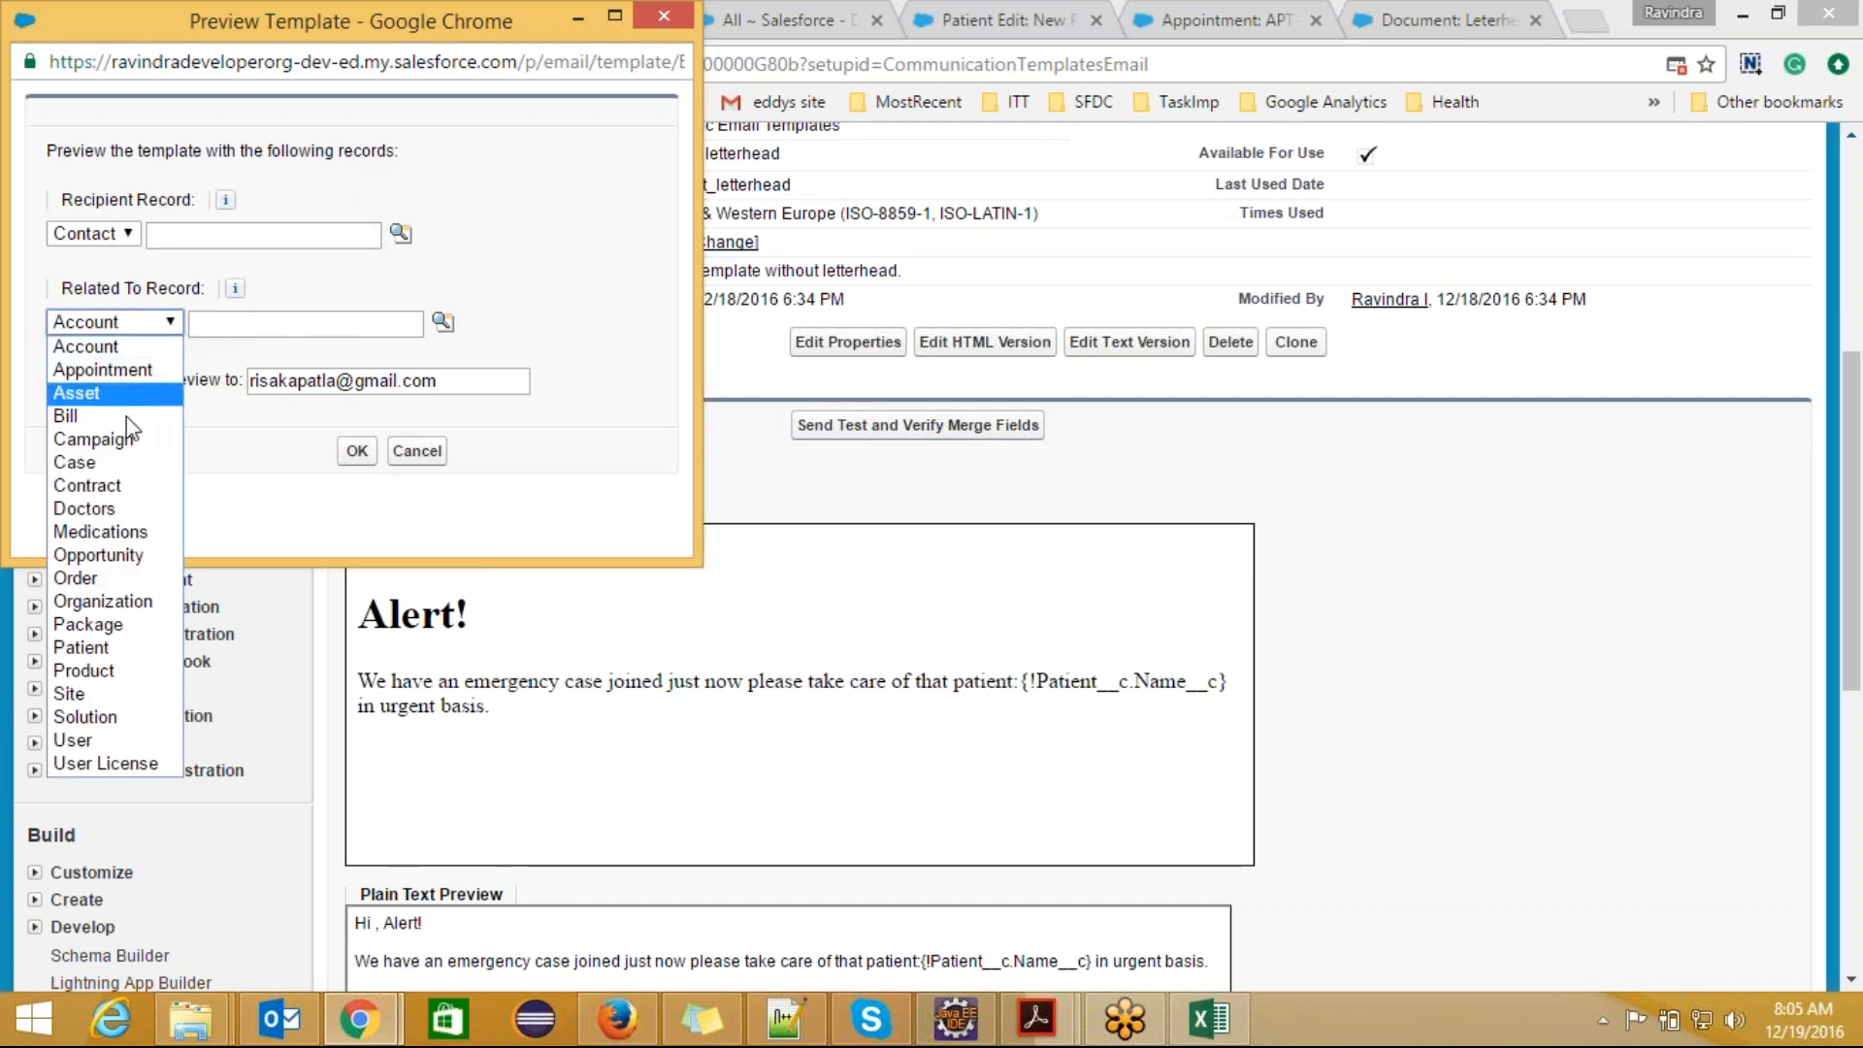
click(82, 647)
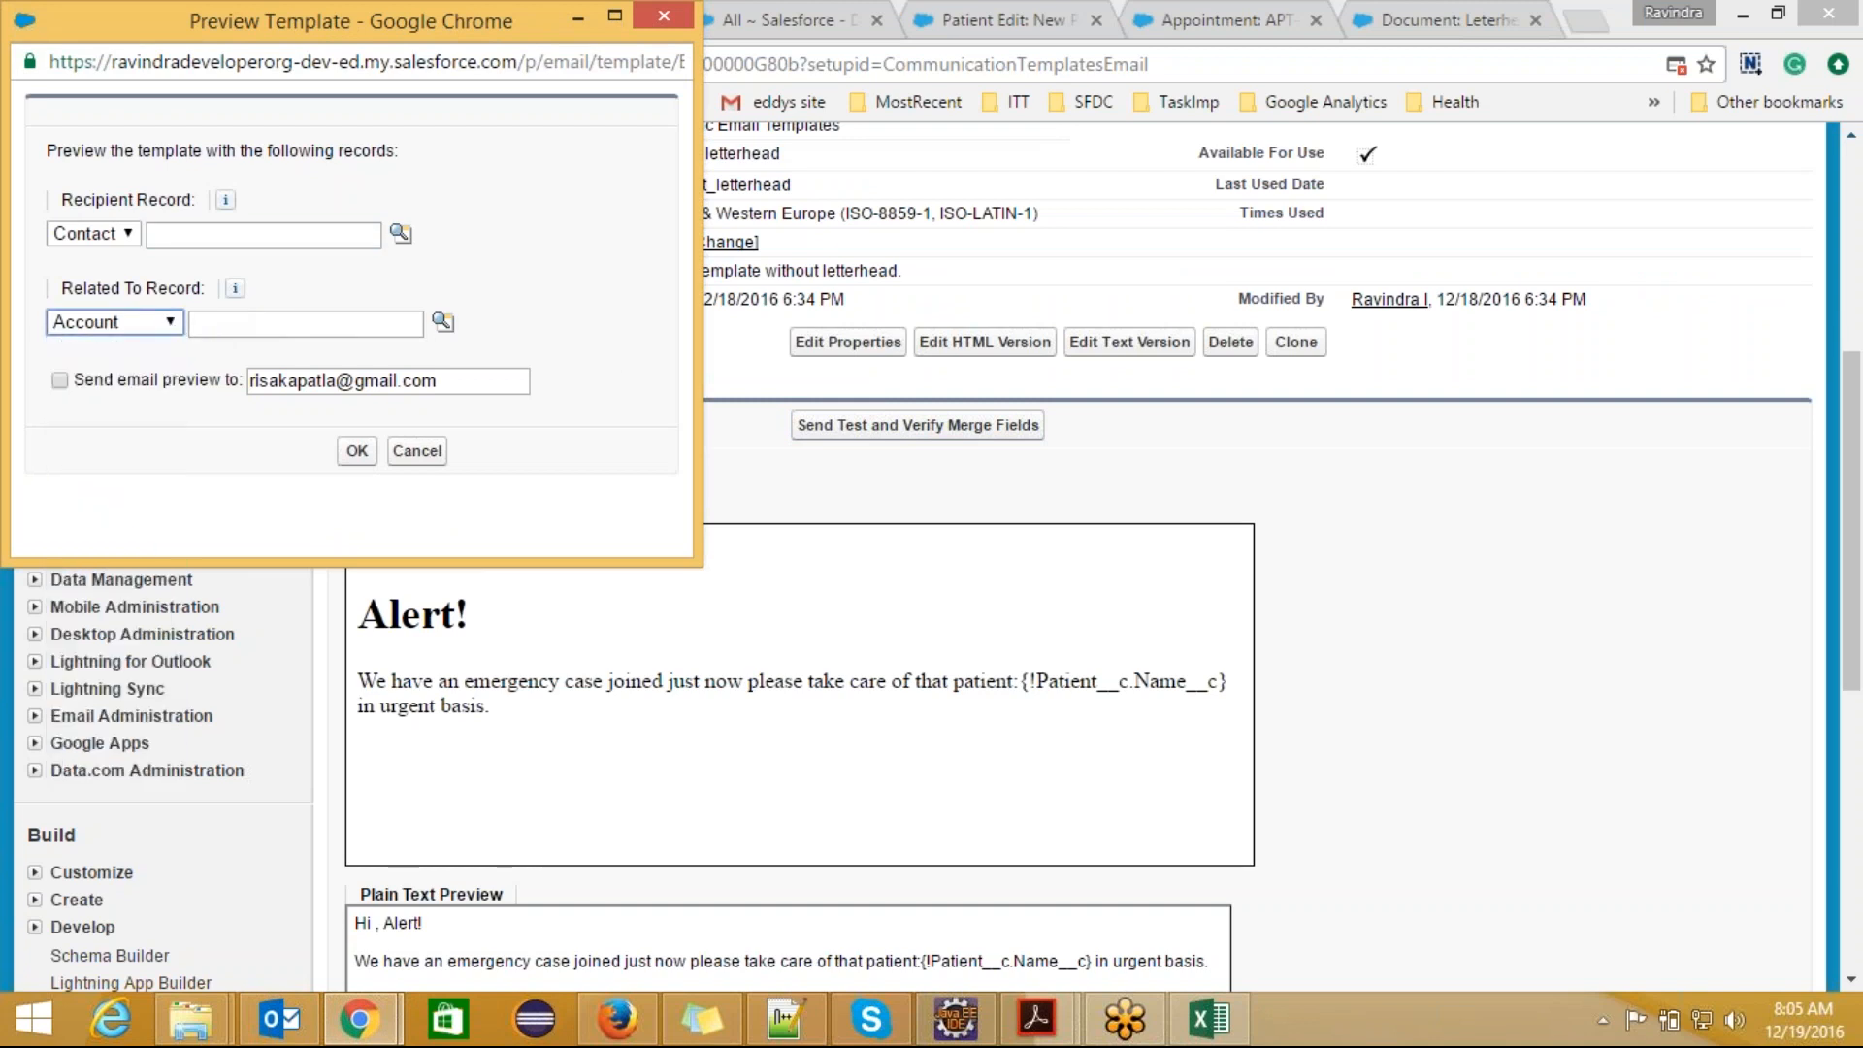
click(442, 323)
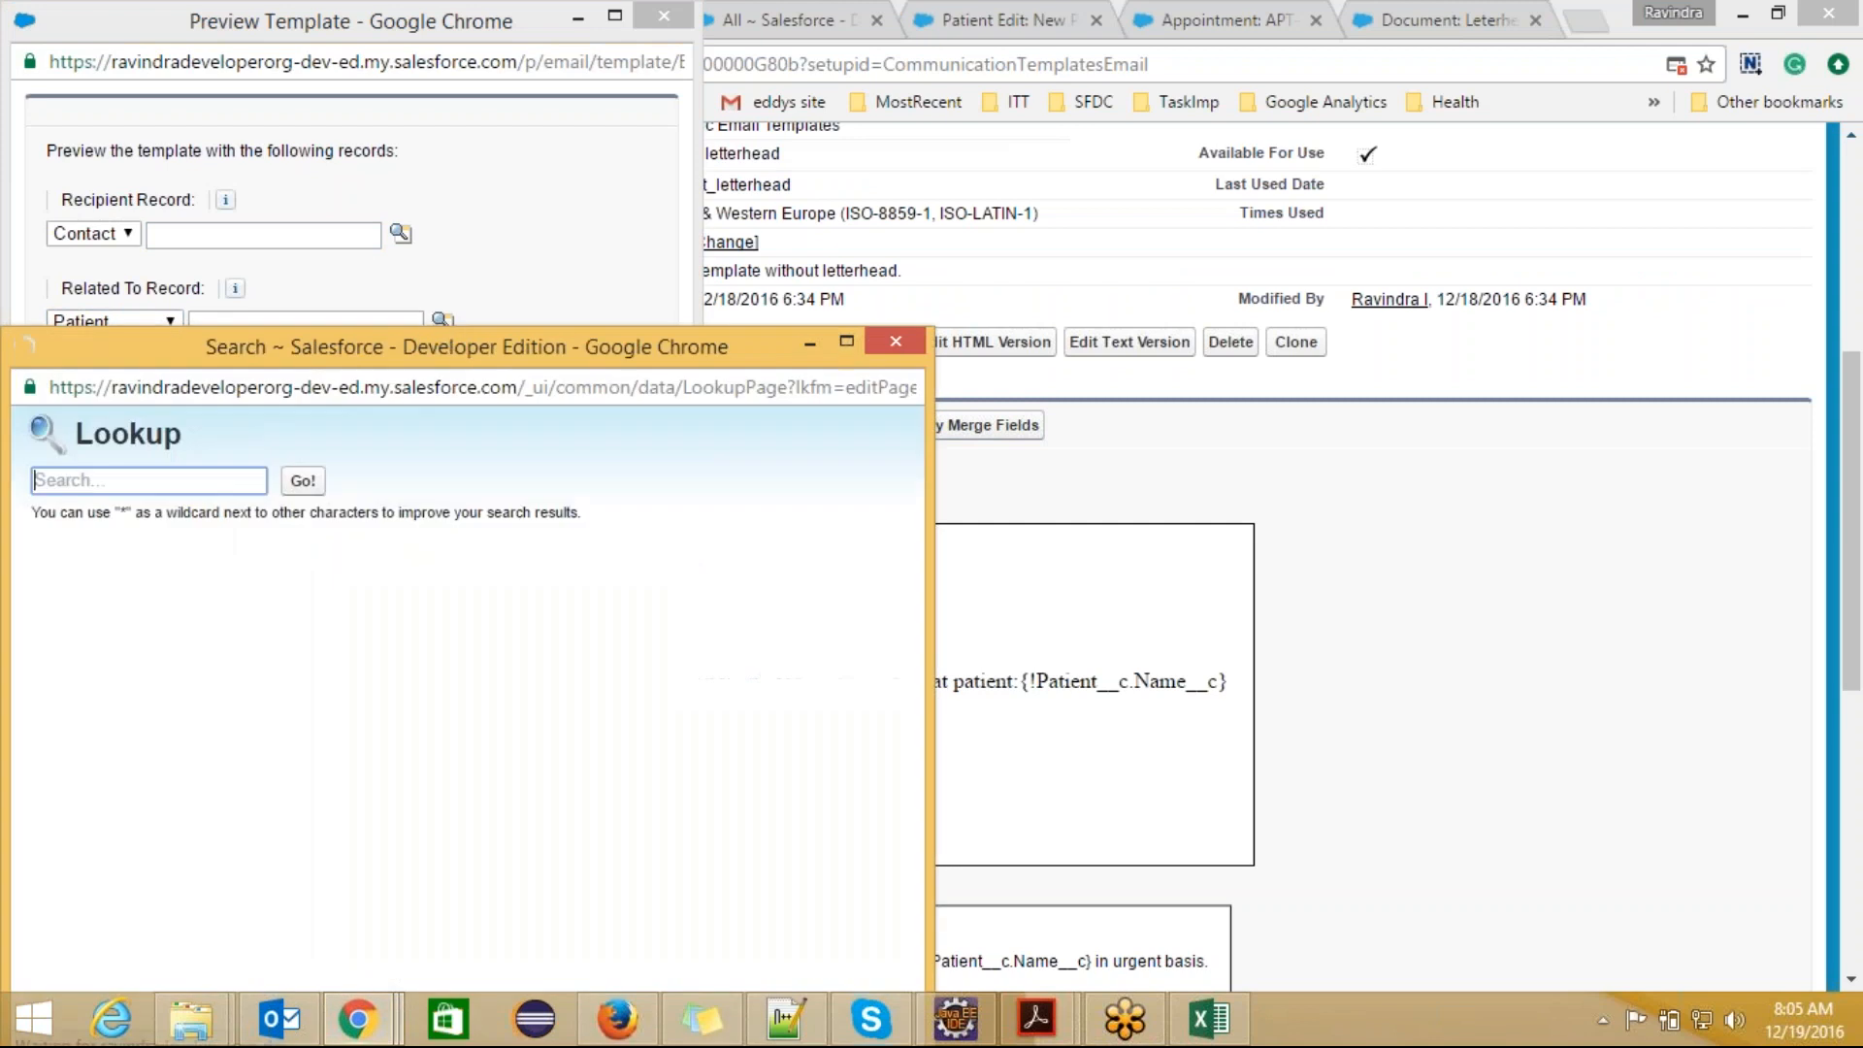
click(116, 708)
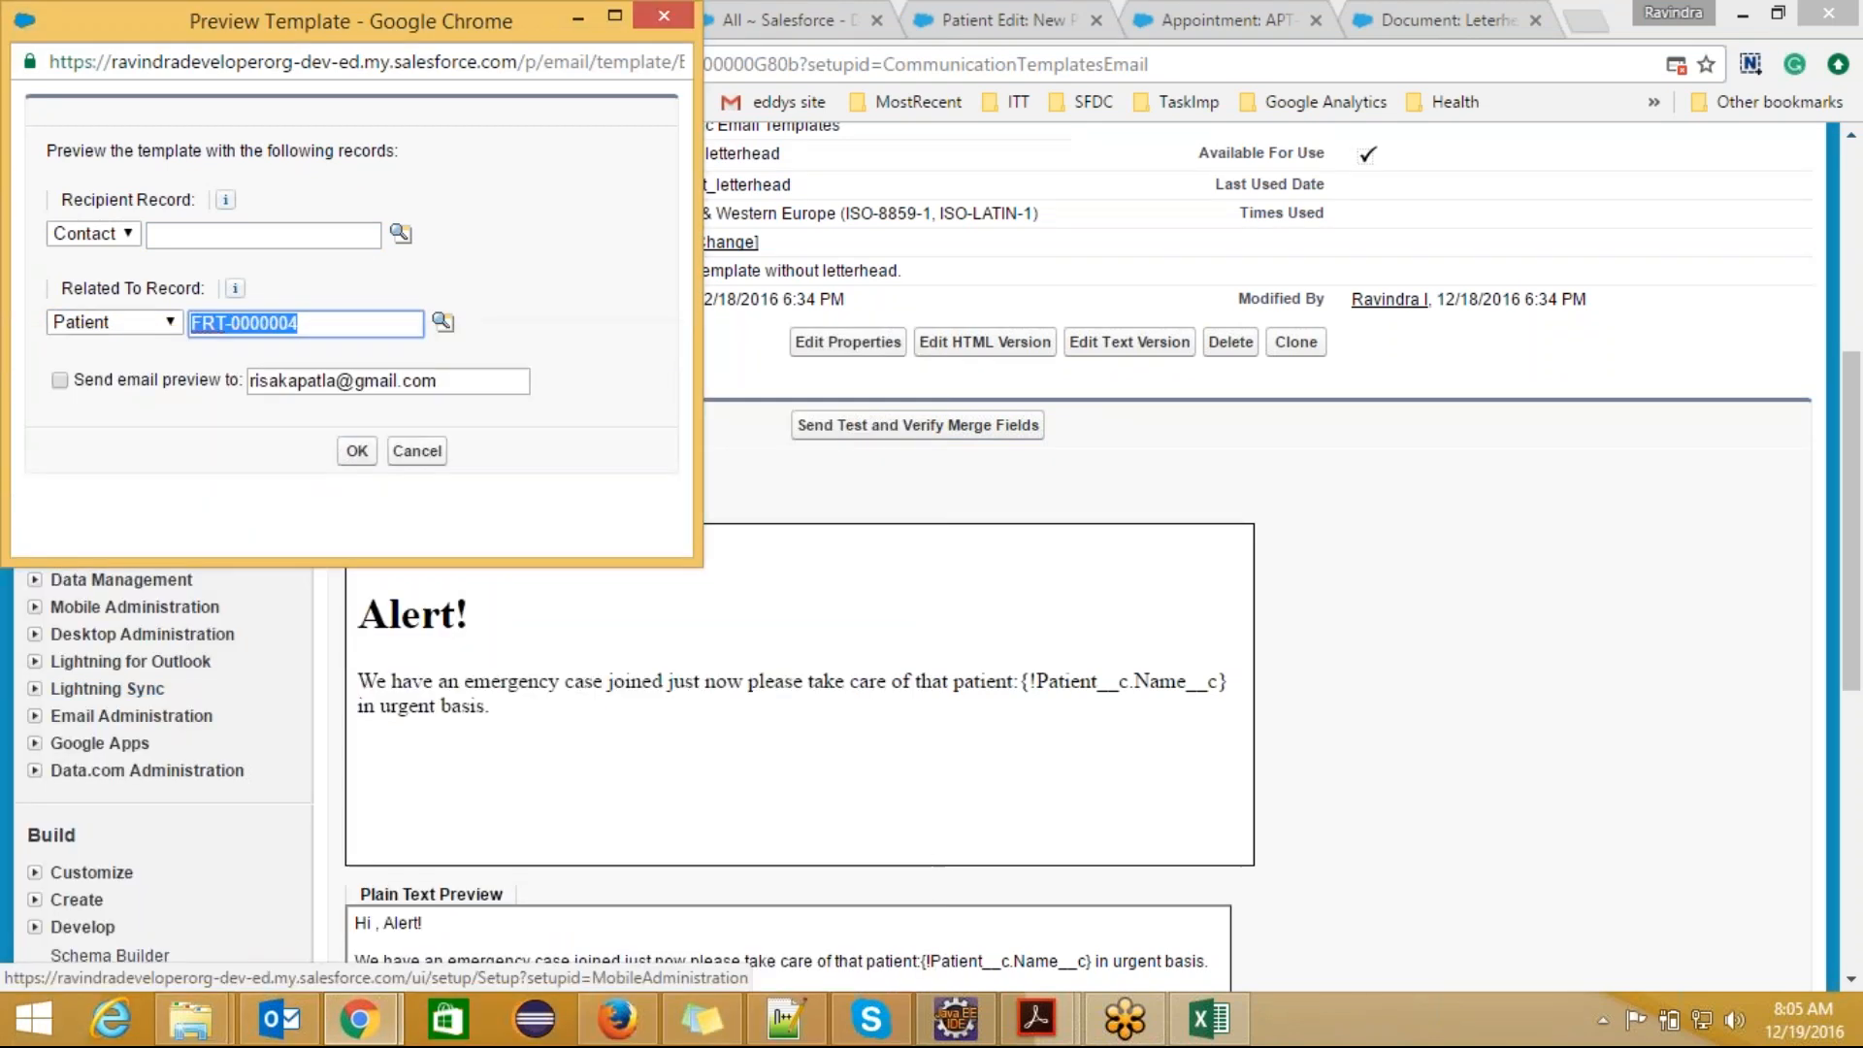
Step: Turn on sending the email preview to the prefilled address and run the template test for the selected Patient record
click(238, 508)
drag(238, 508, 70, 391)
click(60, 381)
click(357, 450)
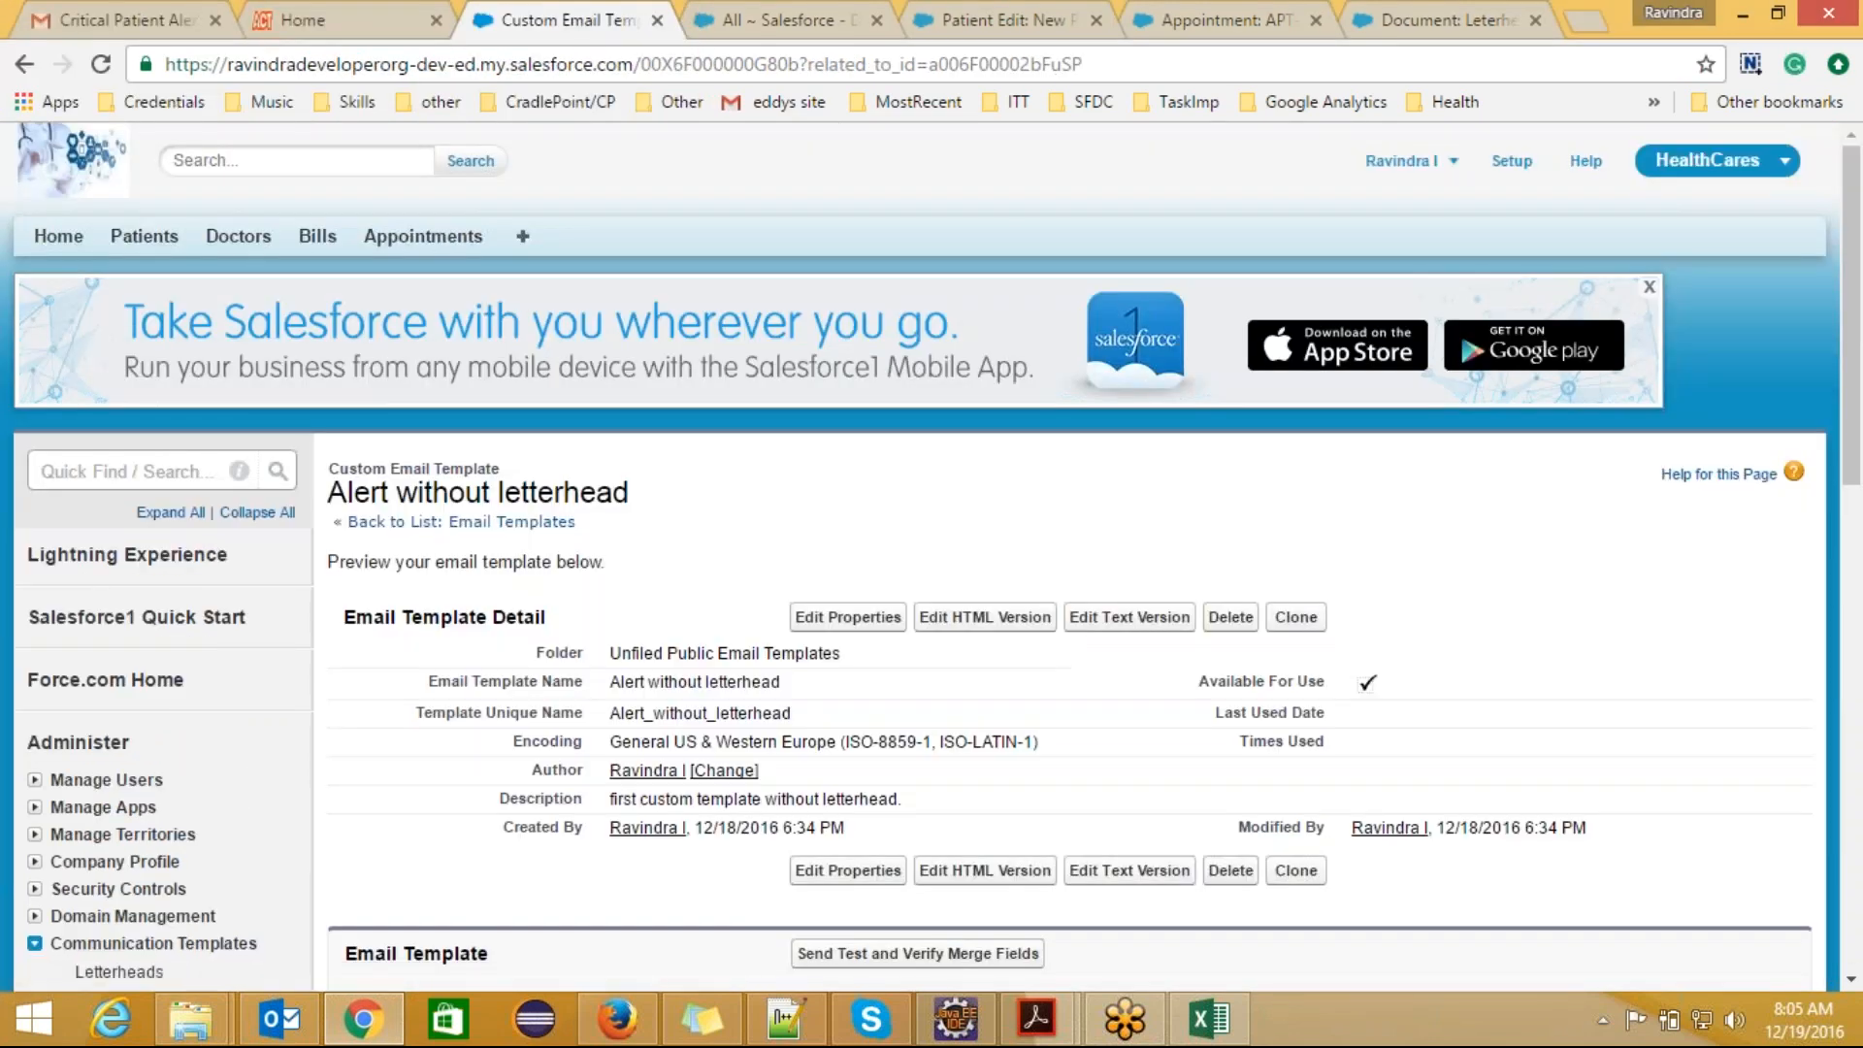
Step: Switch to Gmail, return to the inbox and open the new "Patient Alert!" email to check the rendered template
click(160, 16)
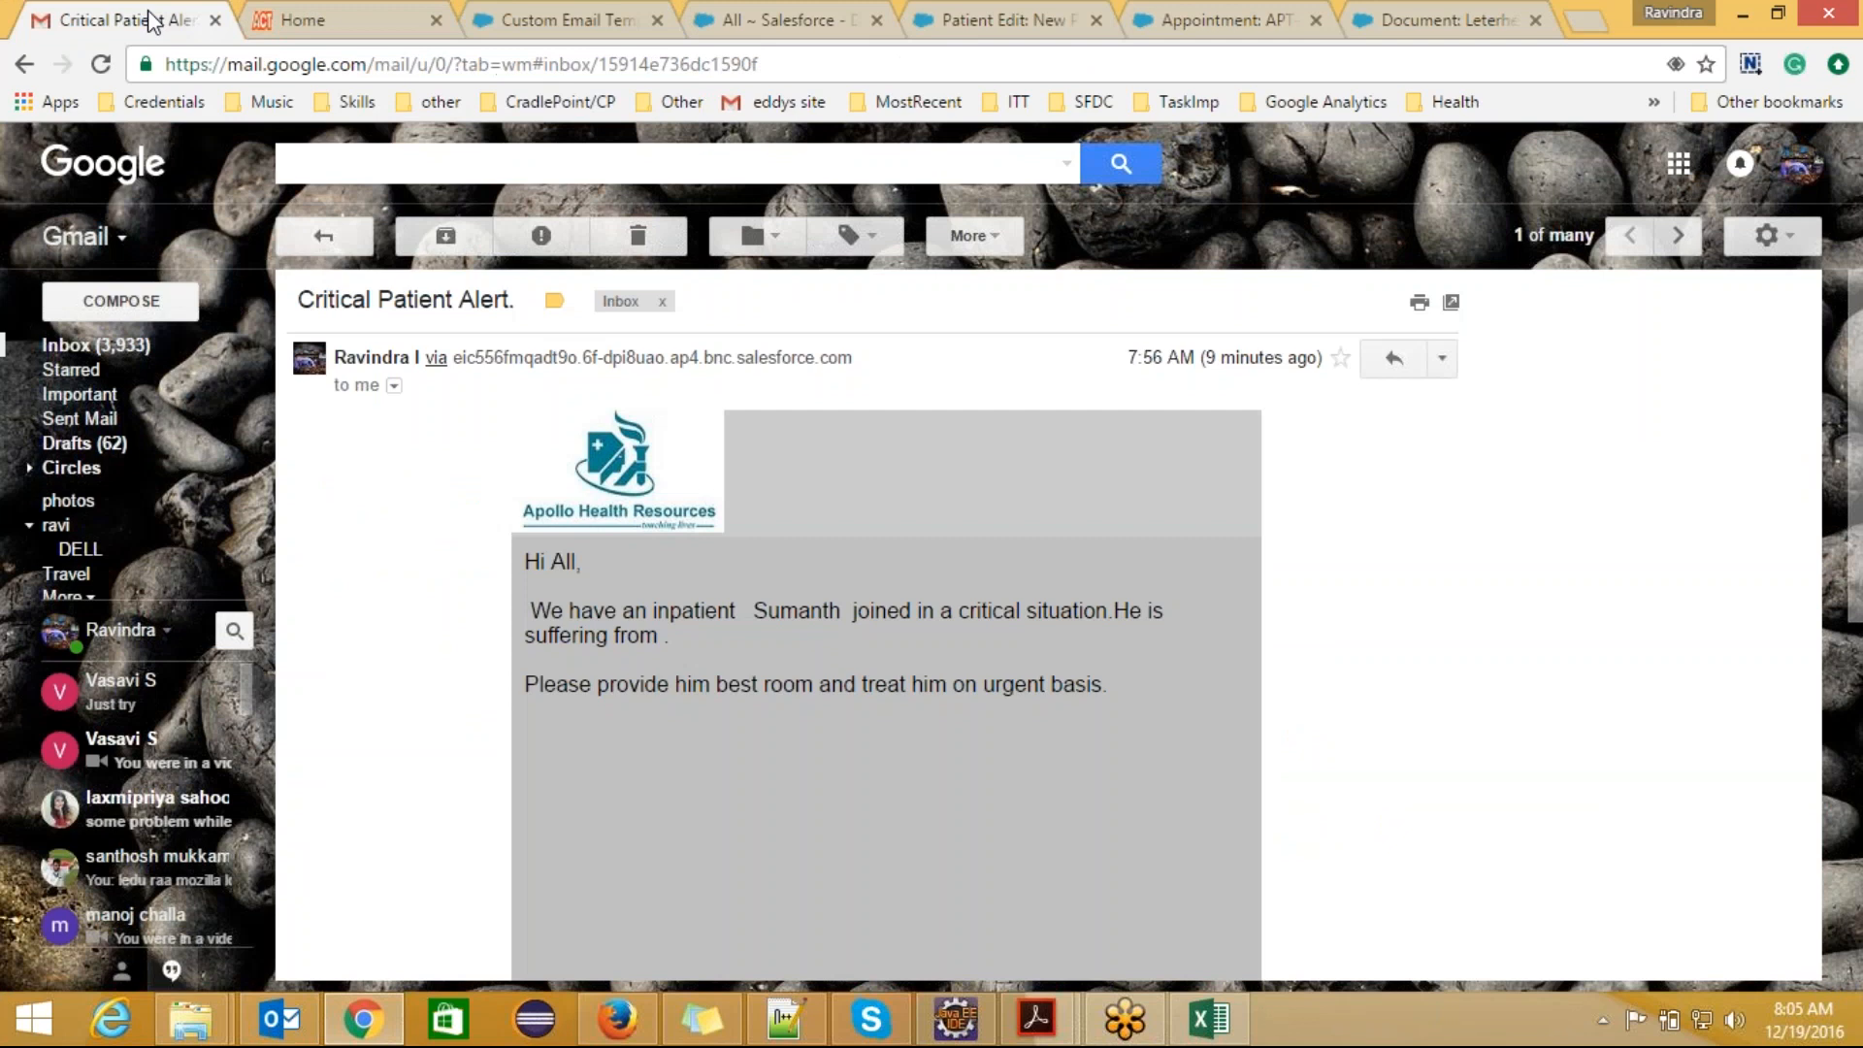
click(340, 243)
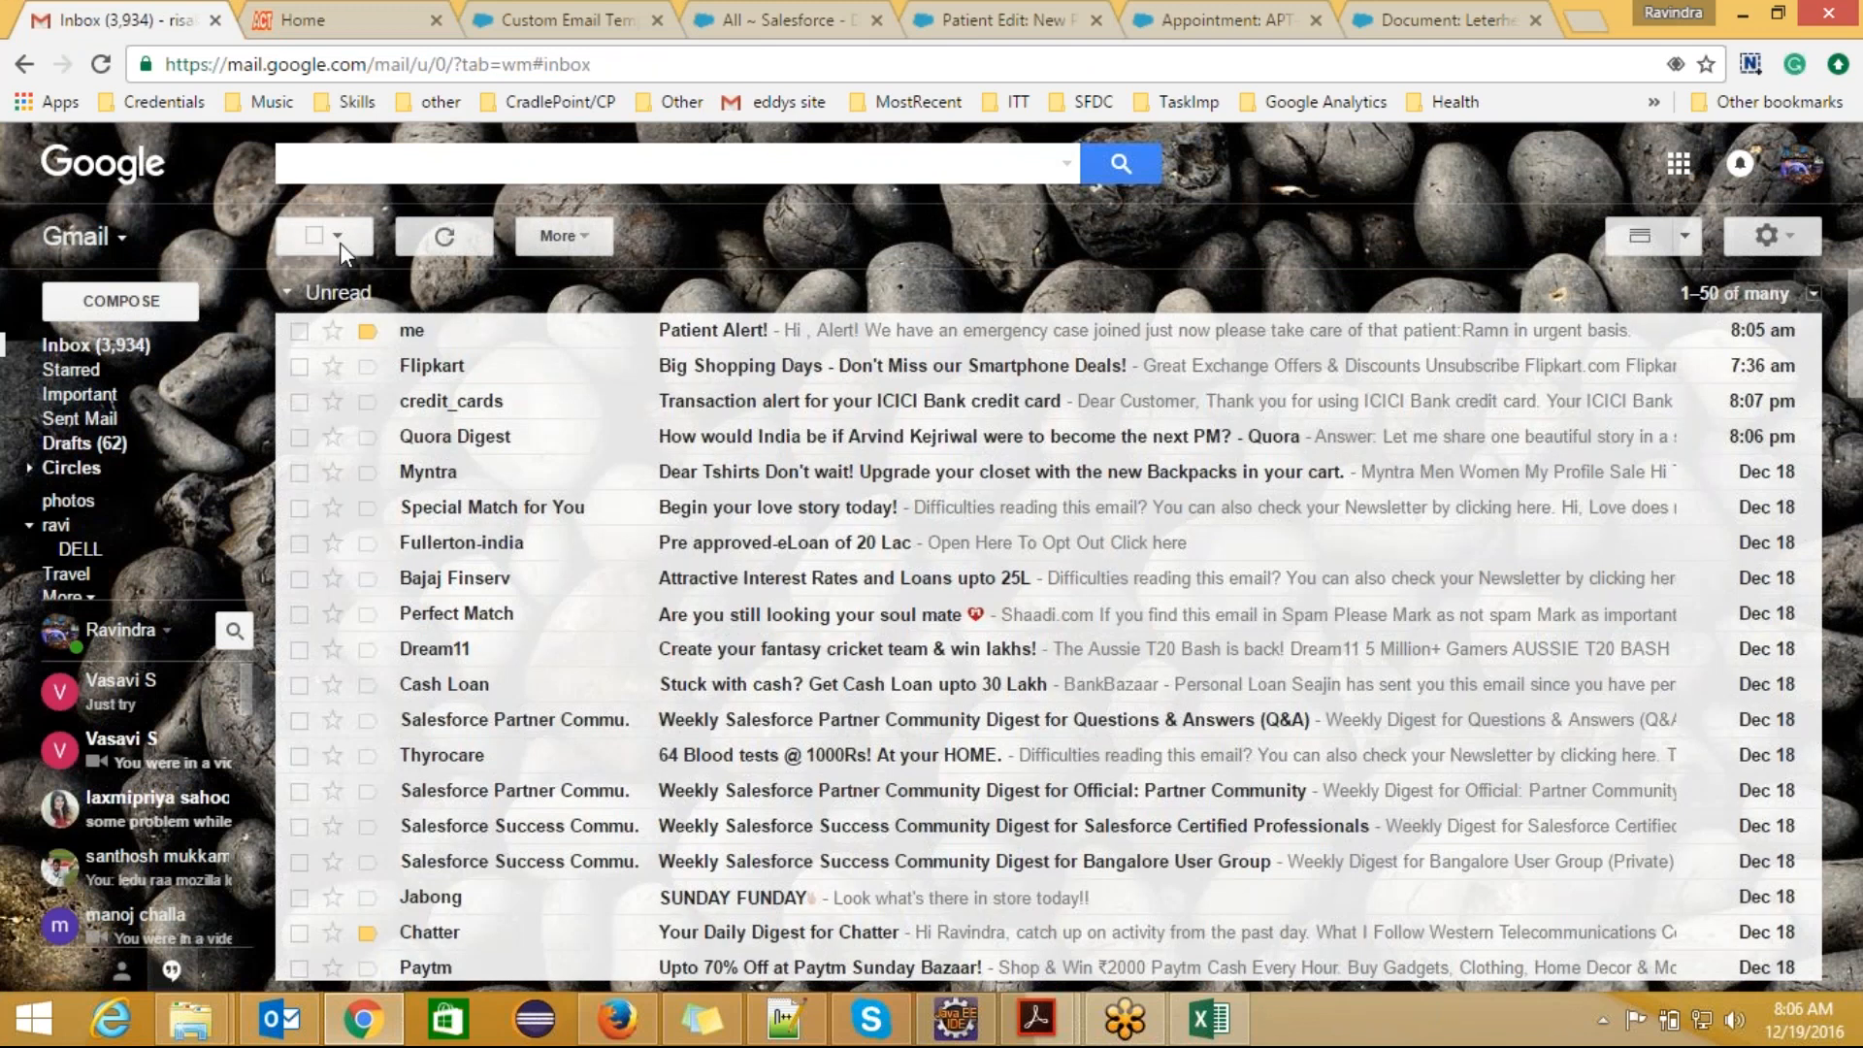
click(757, 335)
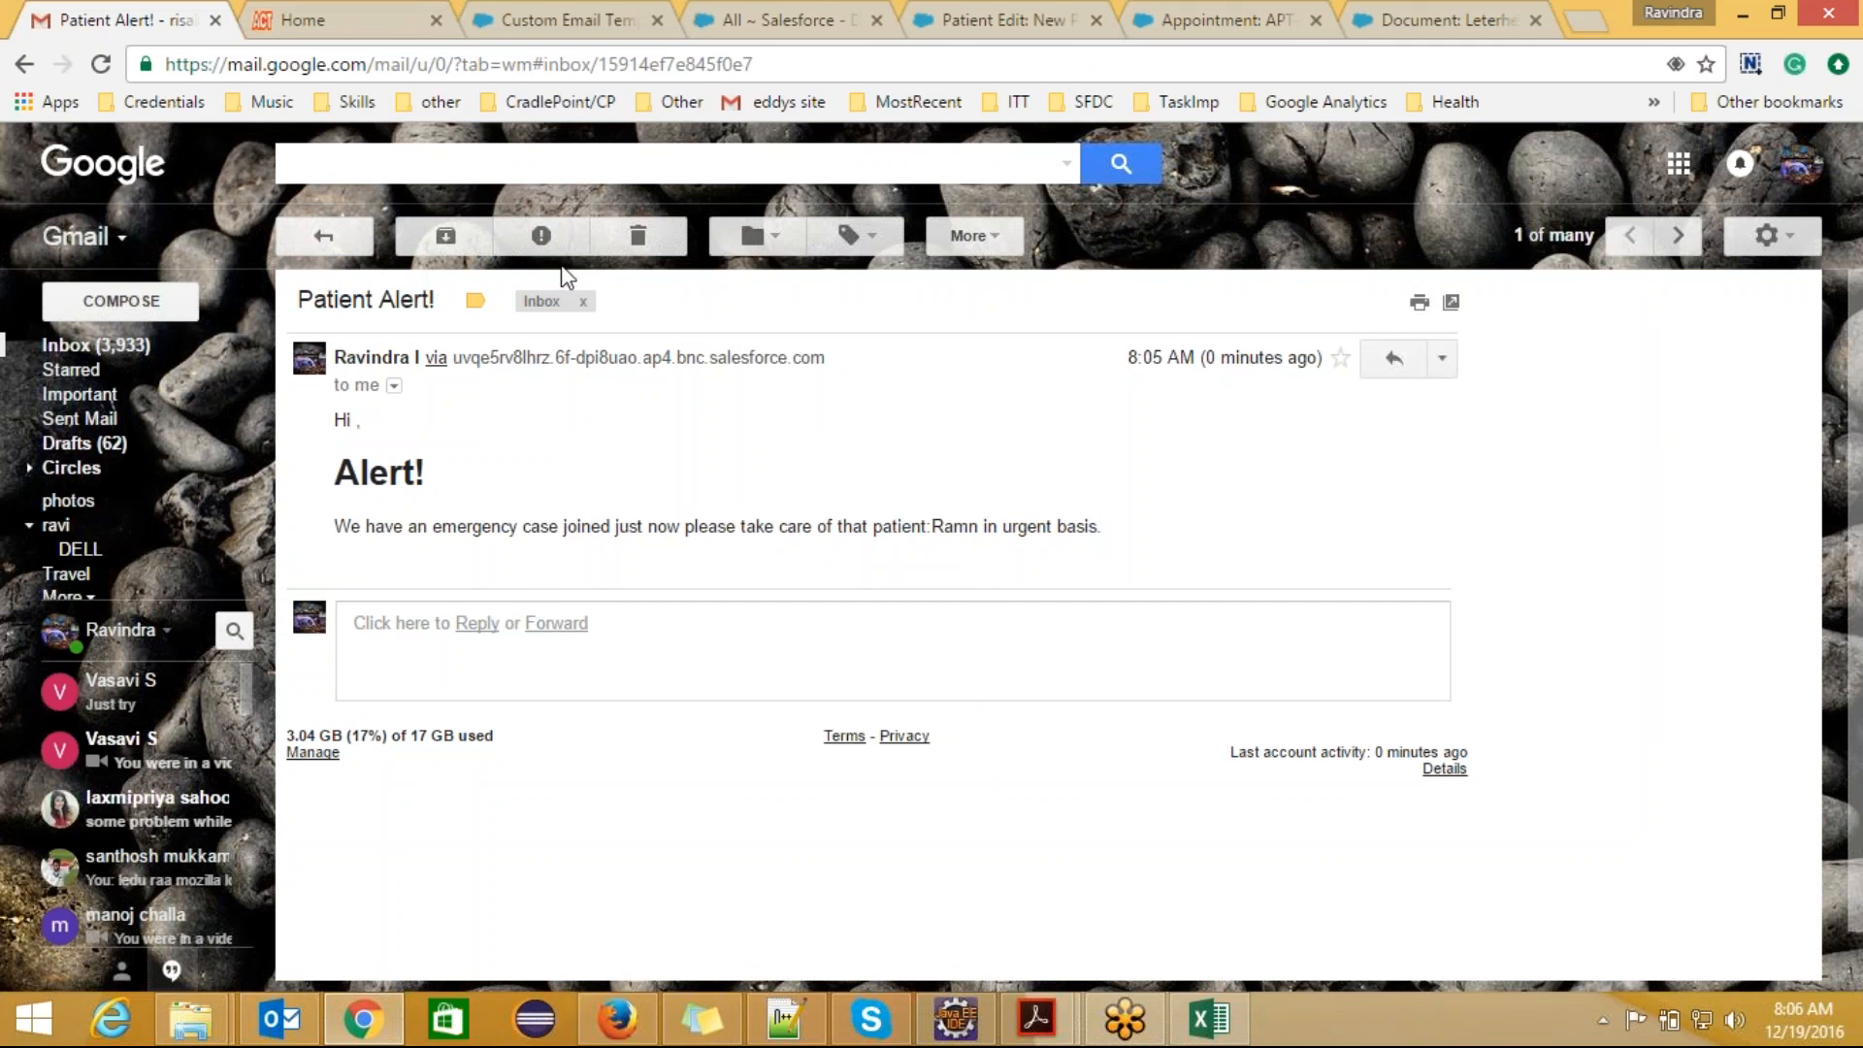
Step: Return to Salesforce from Gmail, start a new email template and examine the Visualforce option among the template types
click(539, 17)
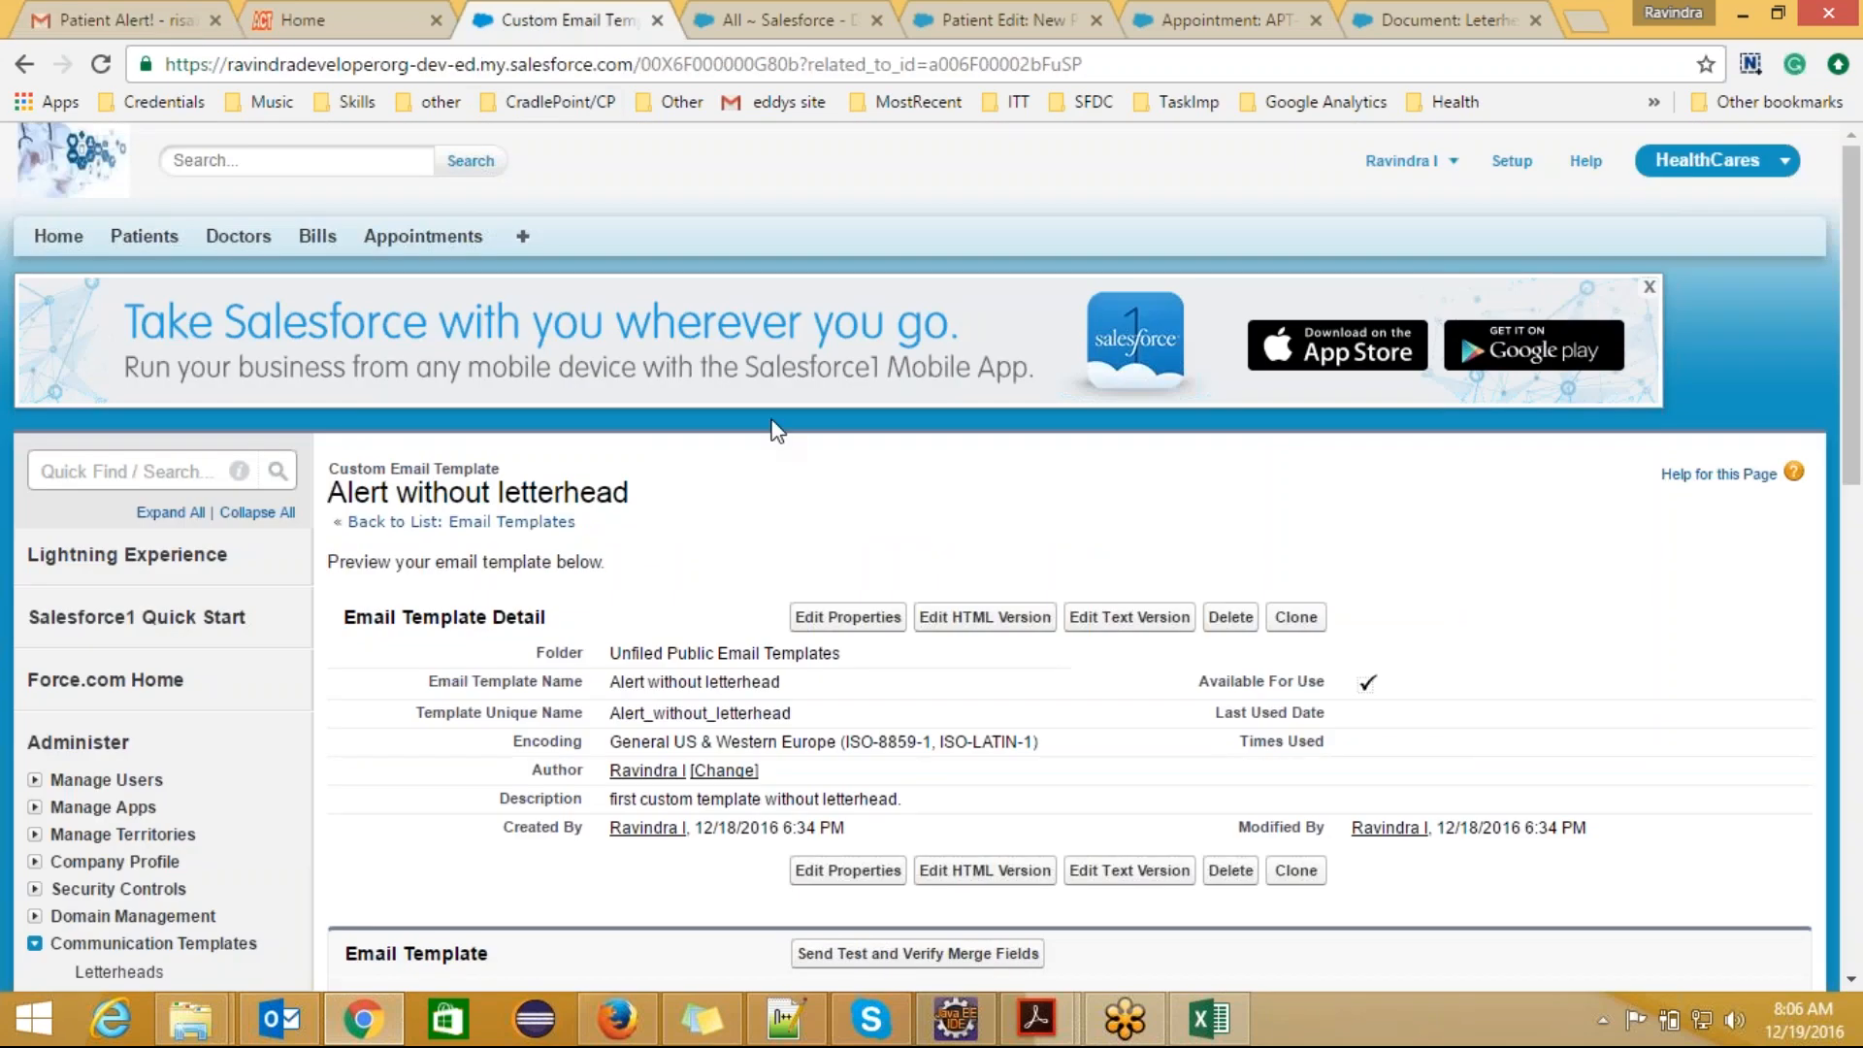
scroll(897, 485, down, 7)
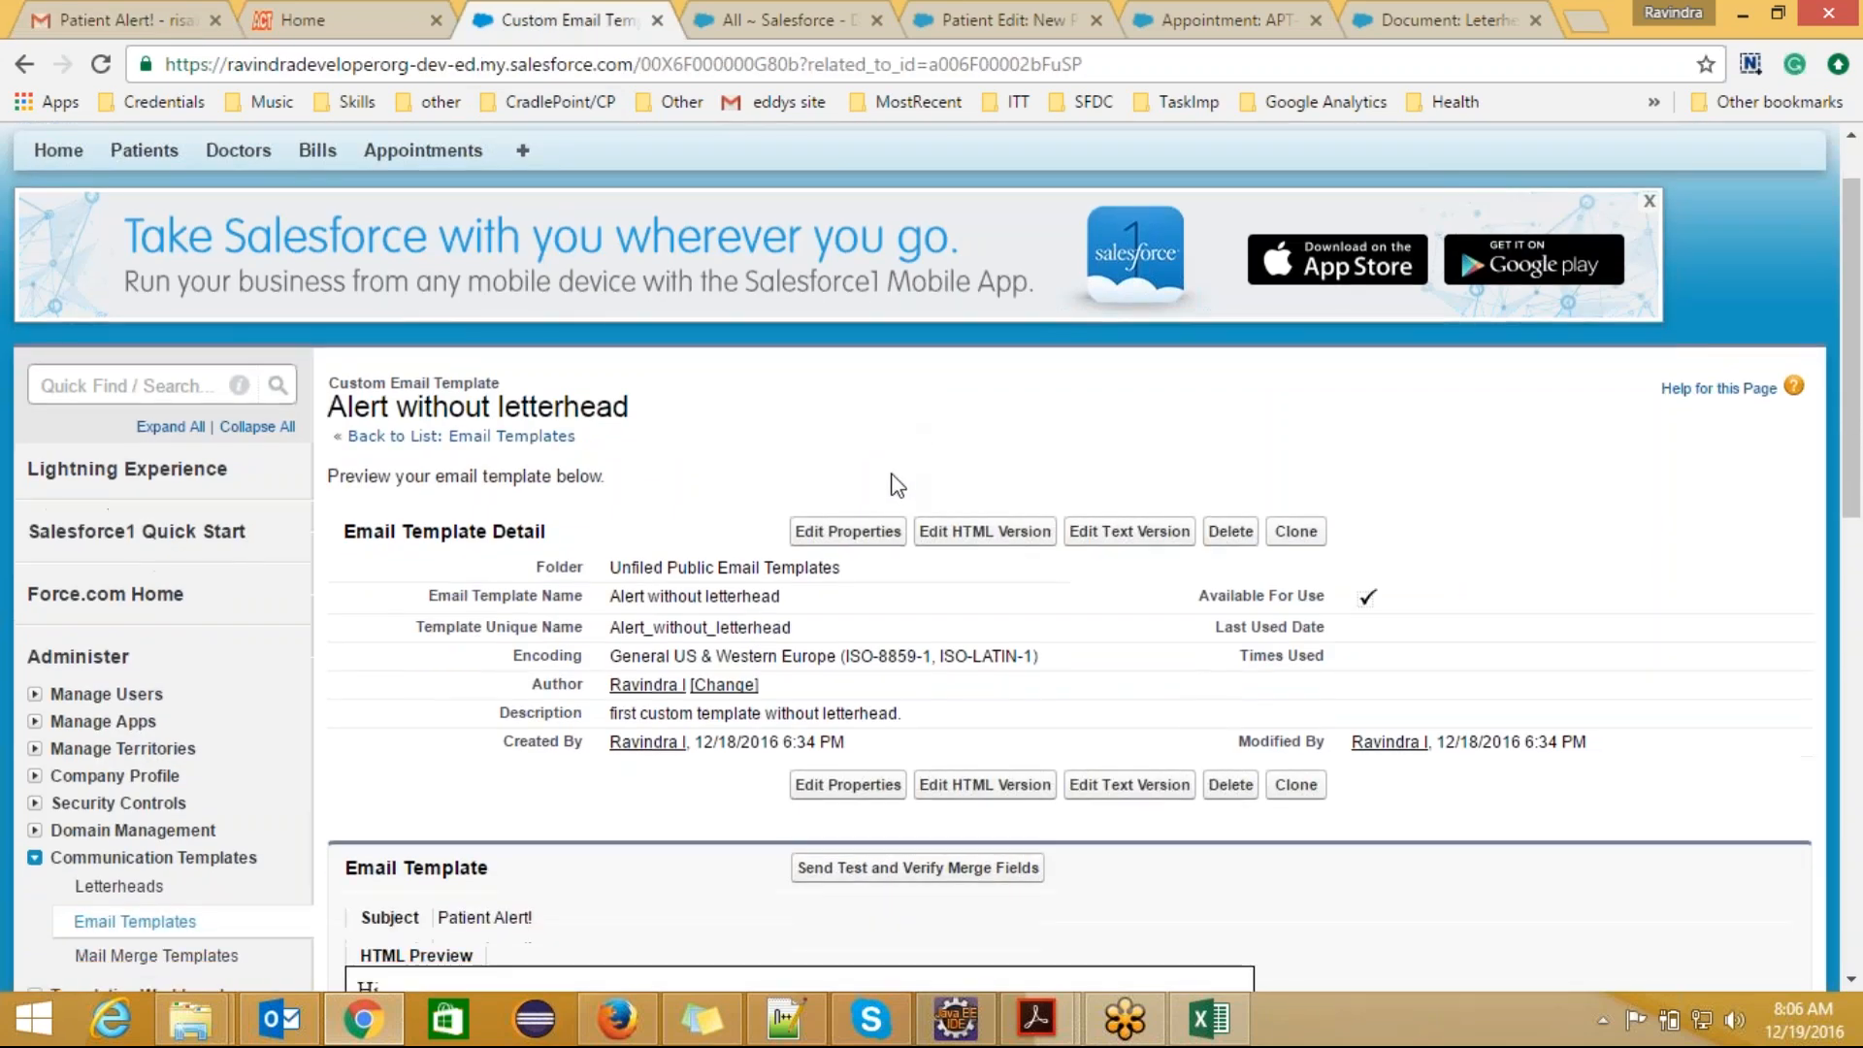
click(124, 302)
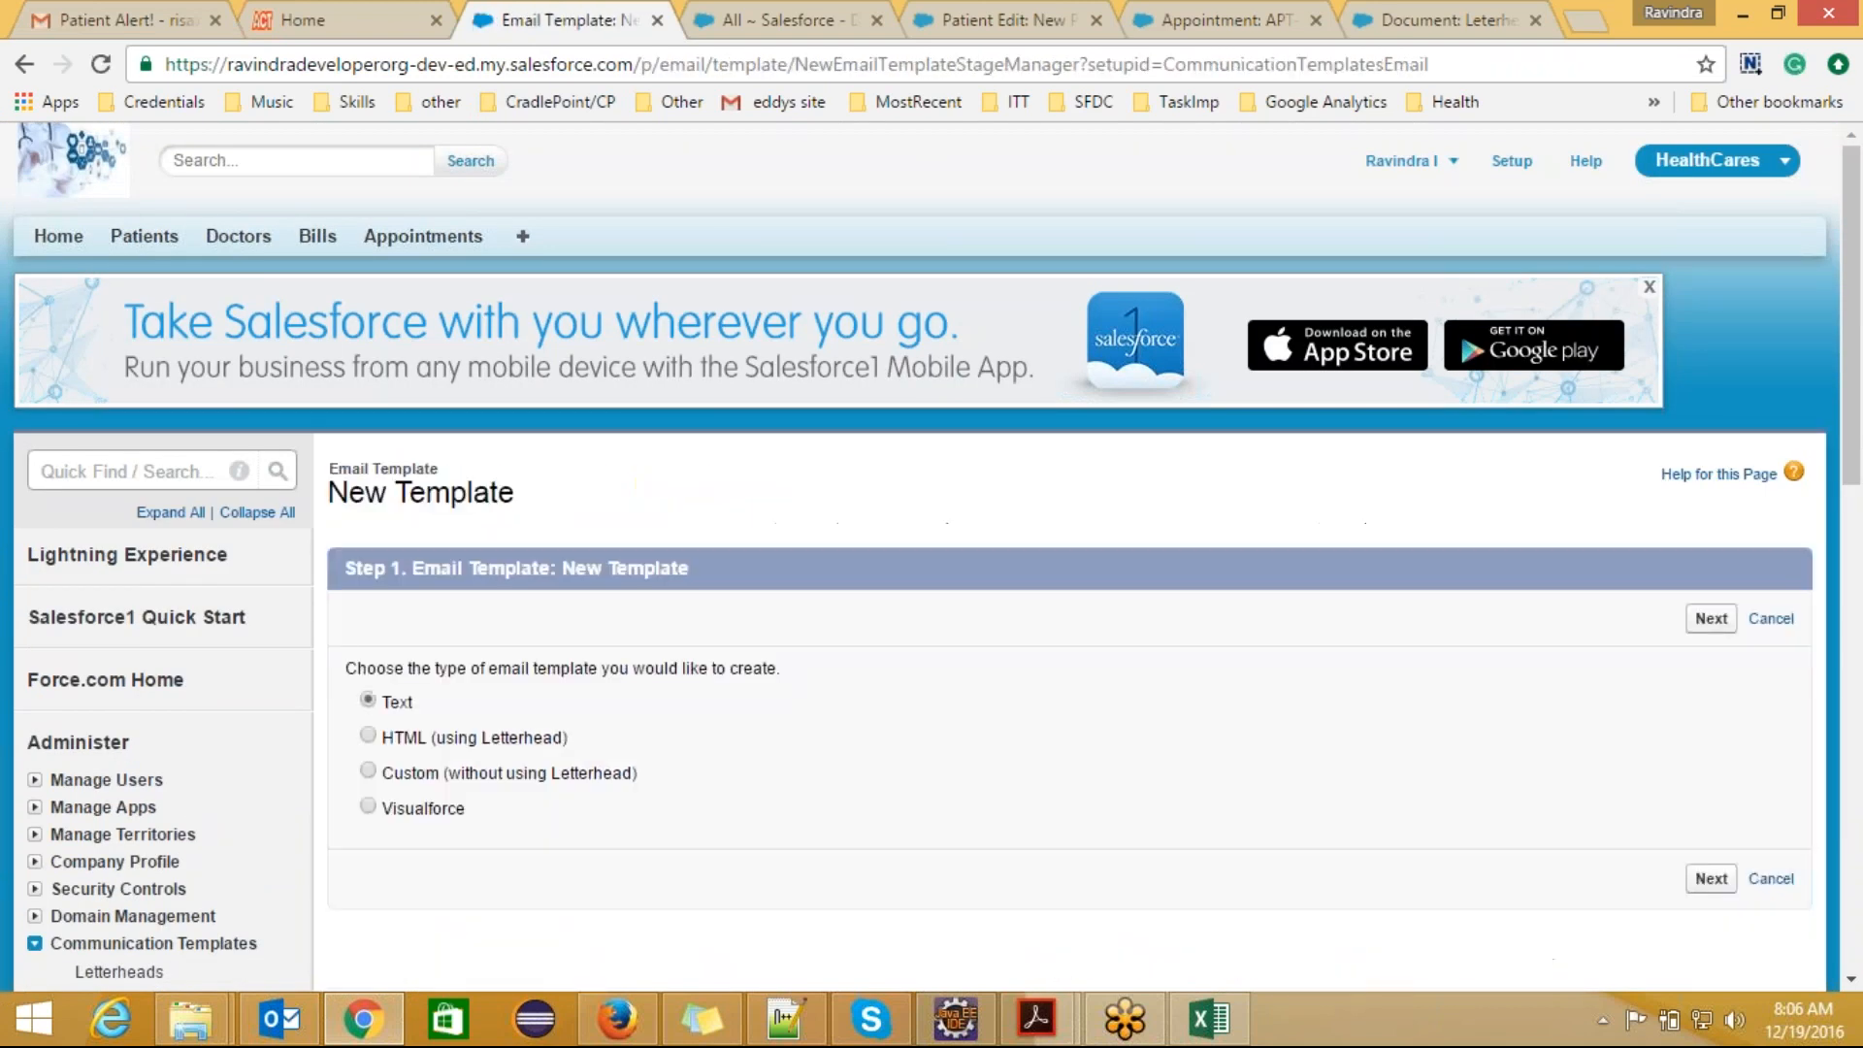
drag(476, 817, 382, 813)
click(476, 813)
drag(470, 808, 456, 808)
click(484, 819)
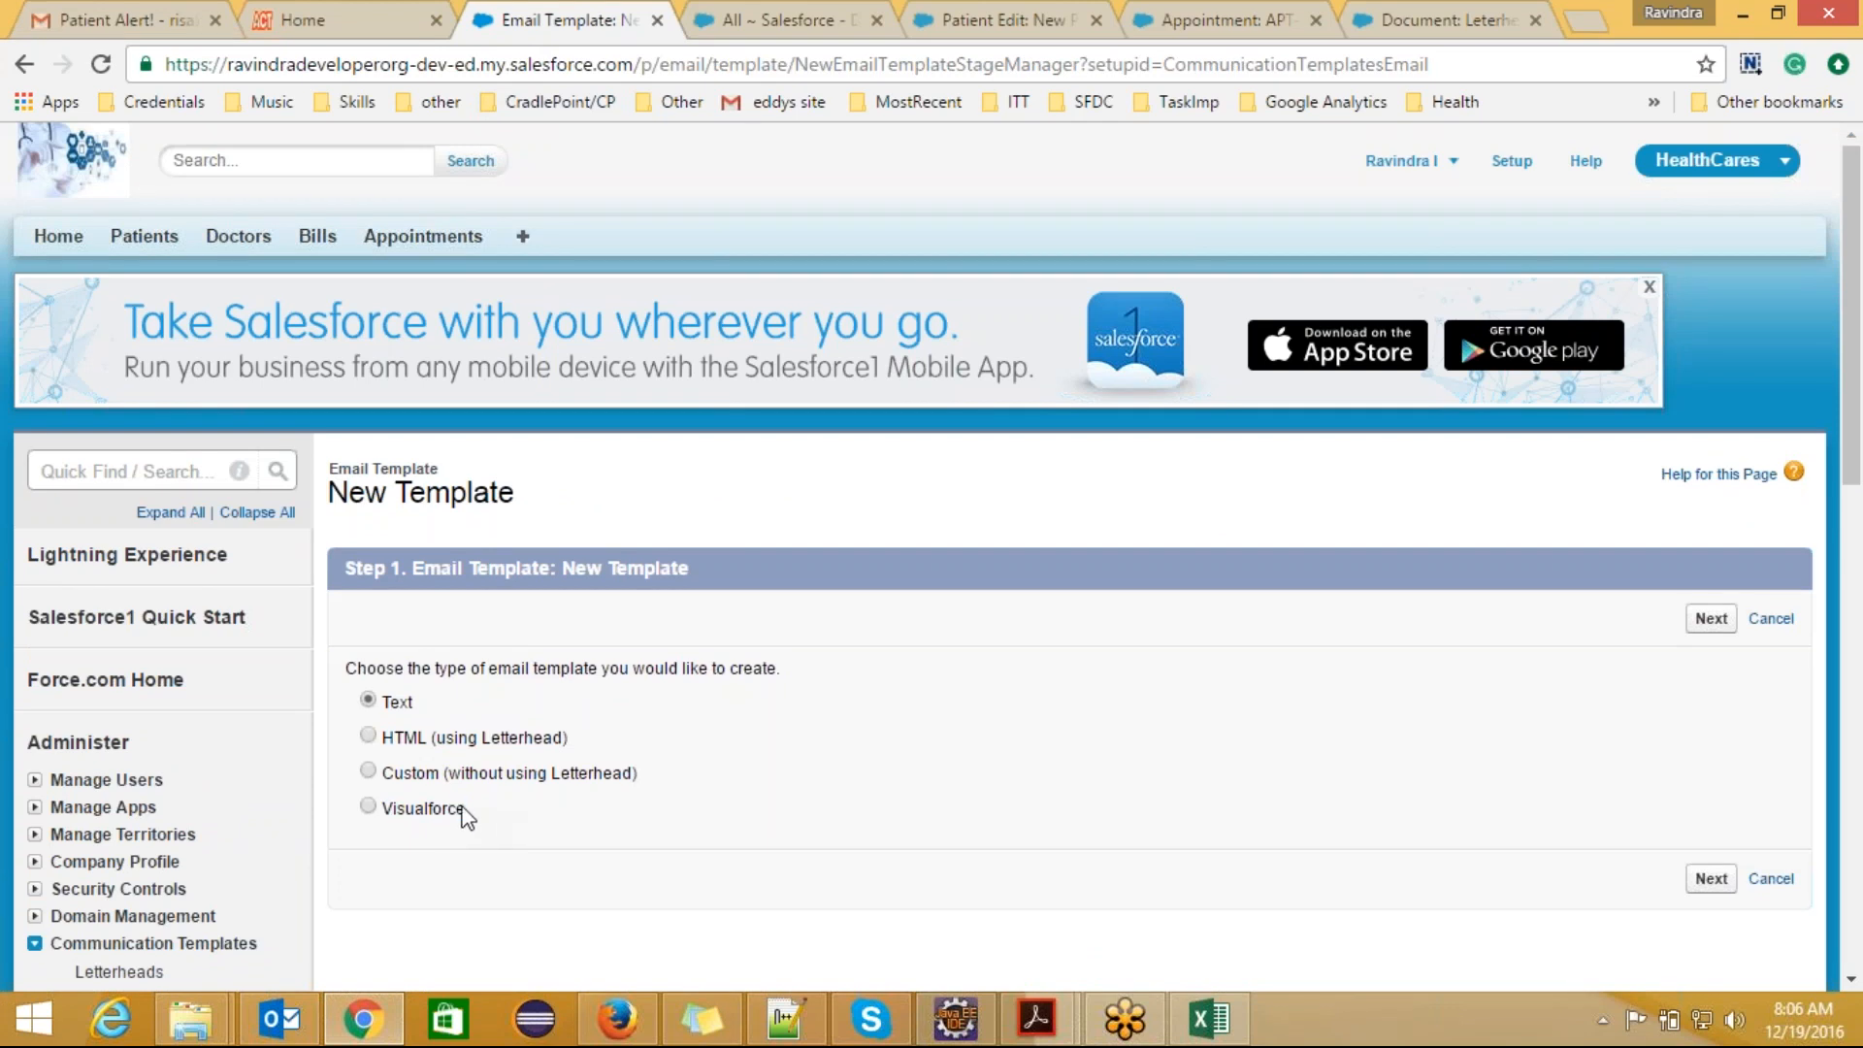